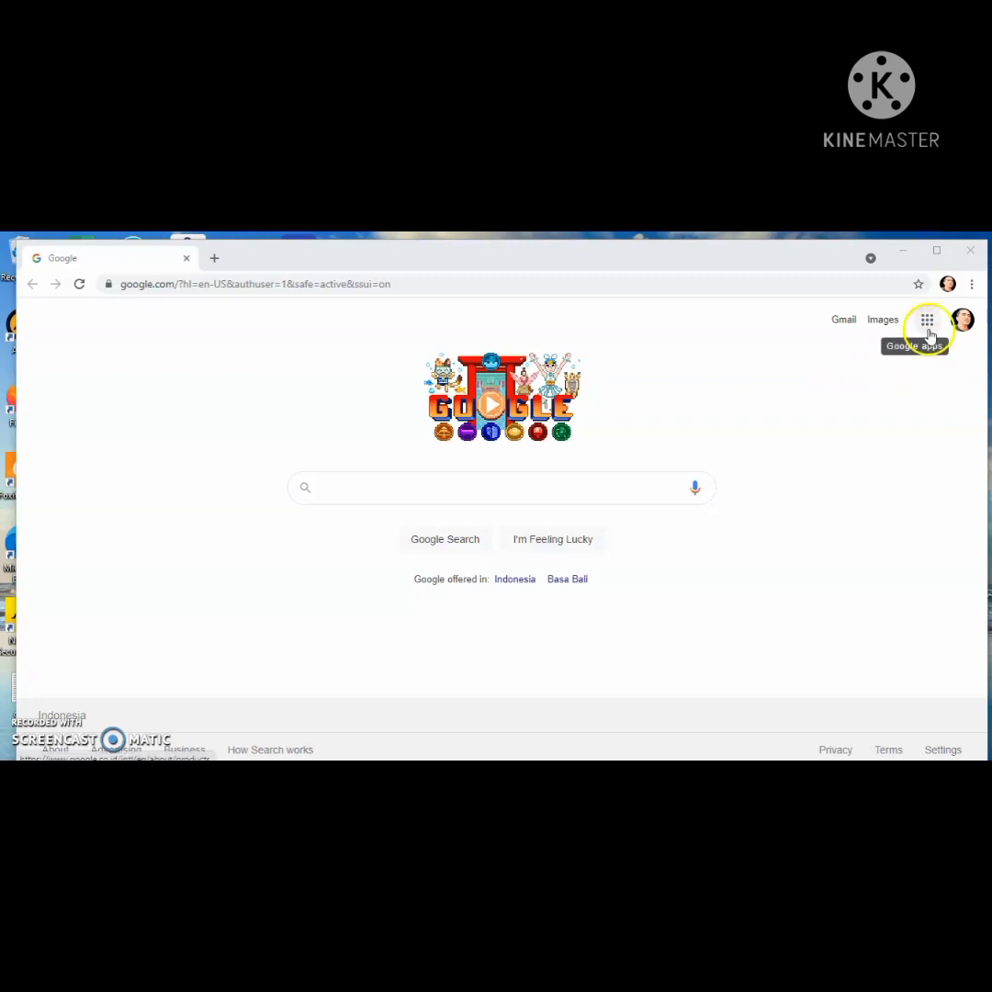
Open Google Forms from the Google home page and create a new blank form
click(924, 329)
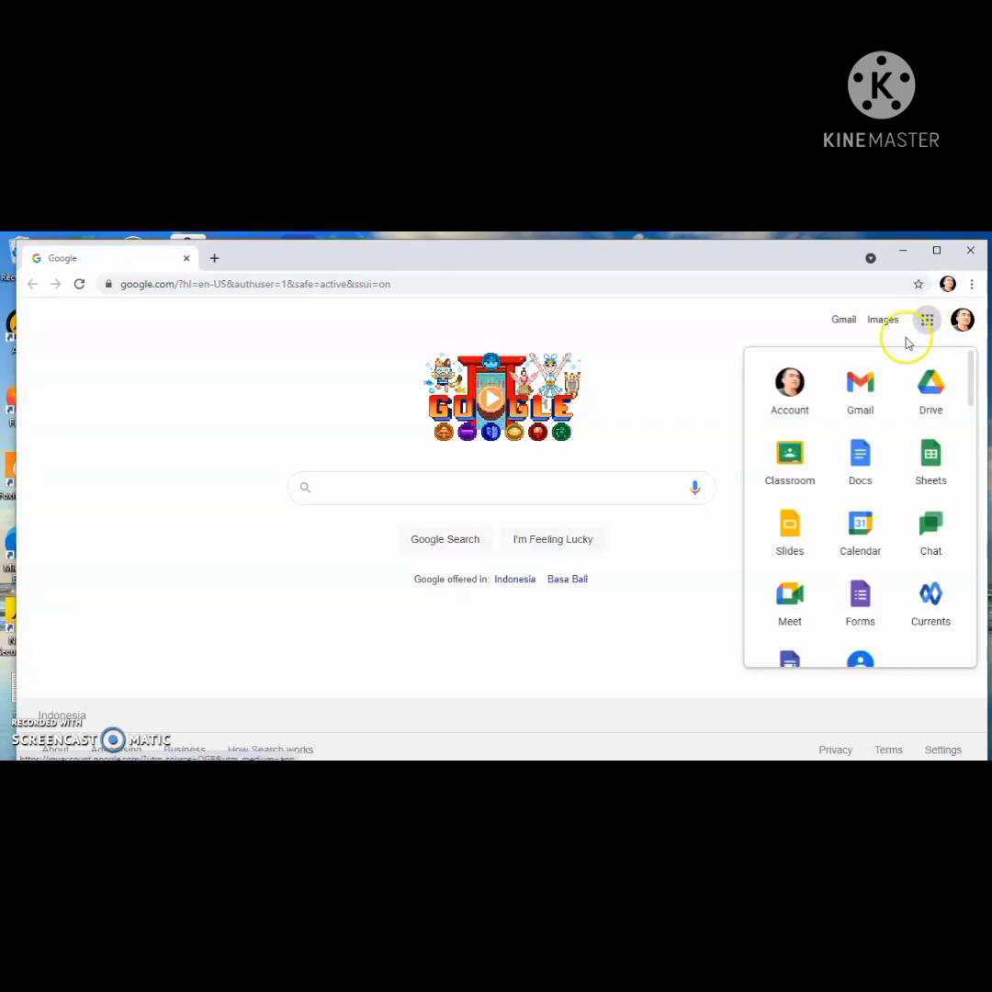
click(859, 606)
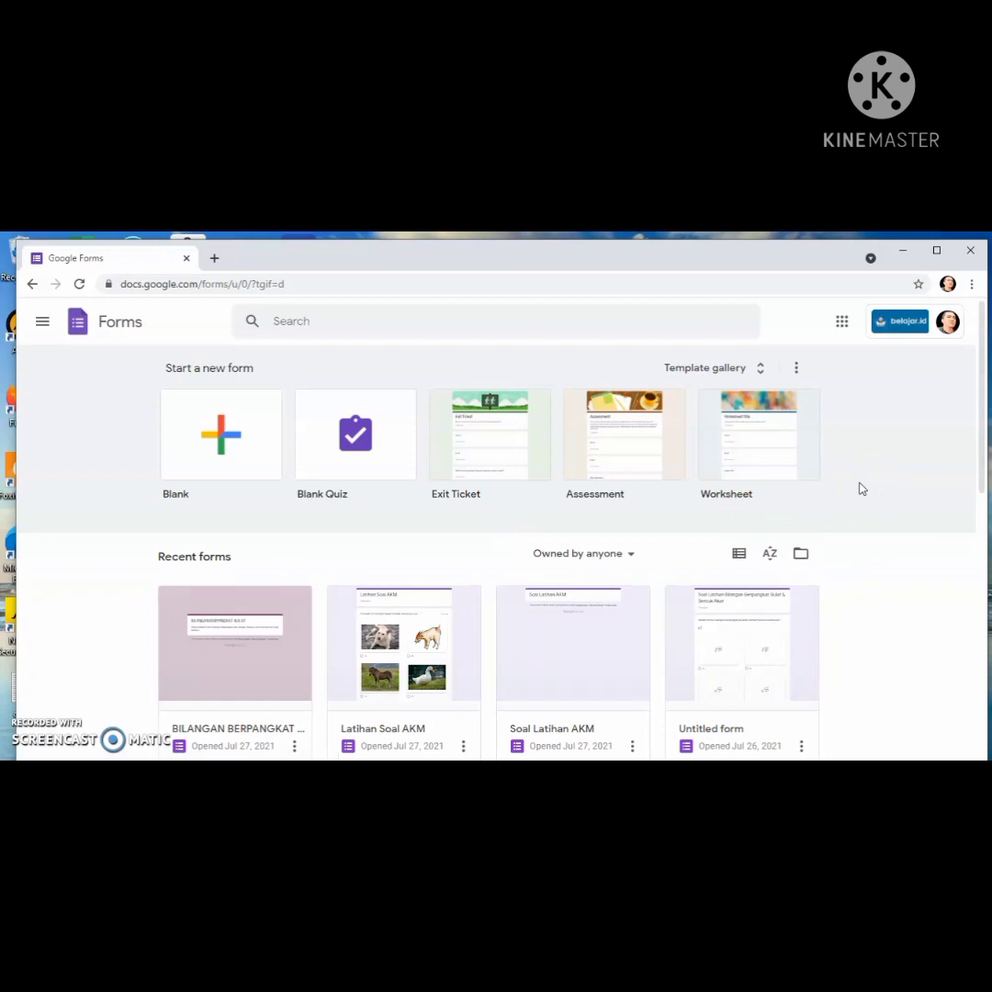
click(237, 454)
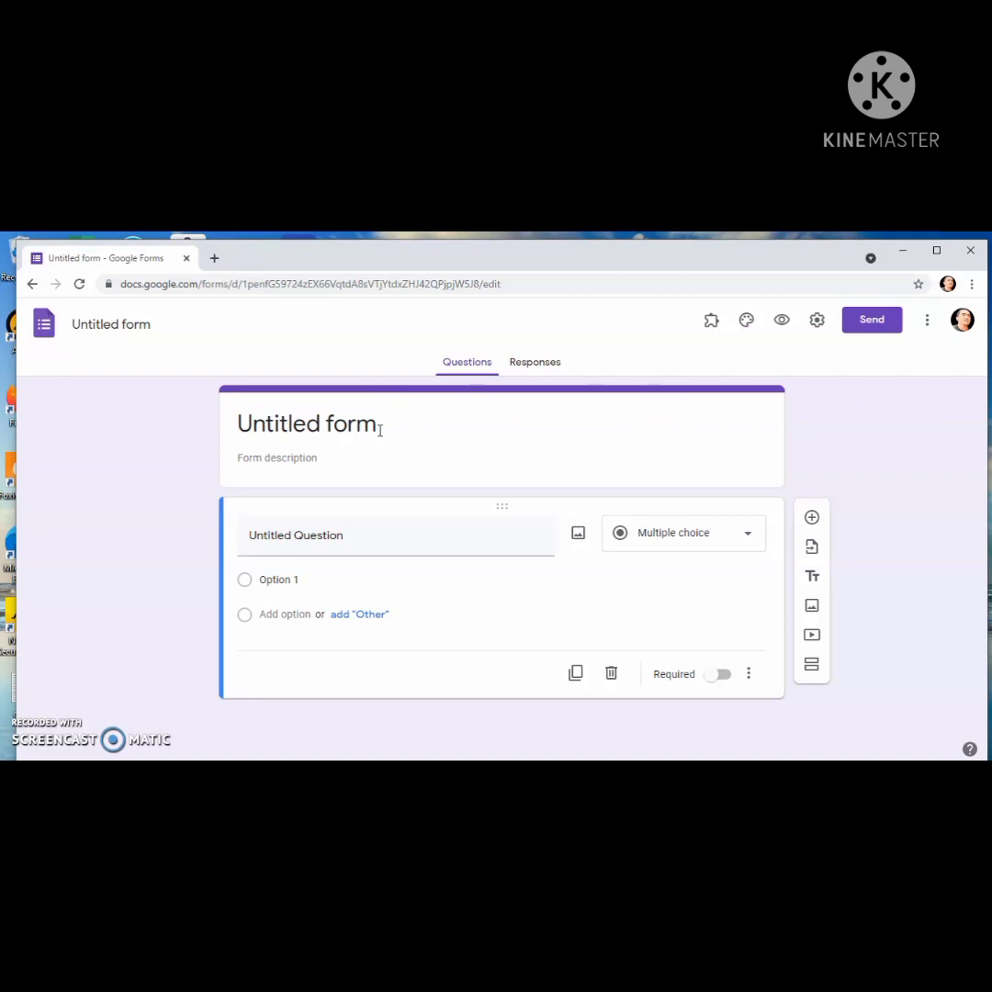
Replace the form's title with "Bilangan Berpangkat Bulat"
click(322, 425)
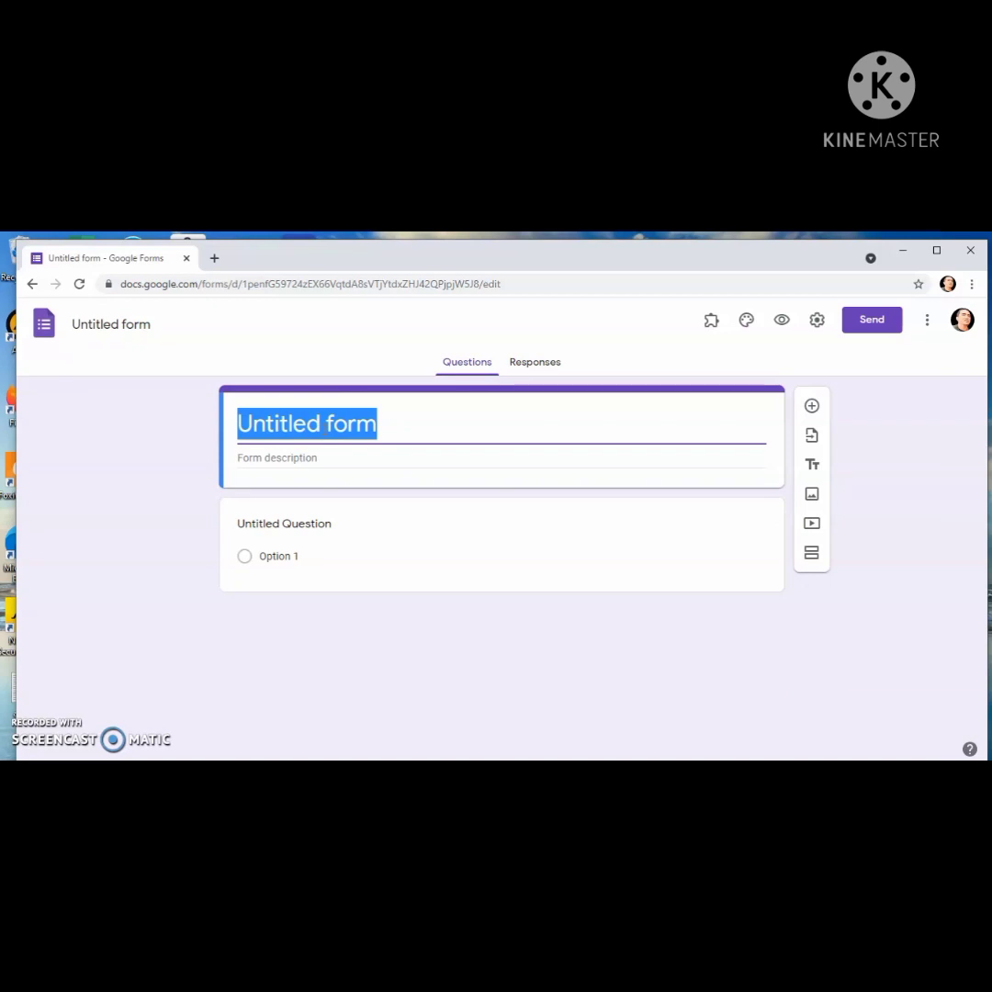
text(Bila)
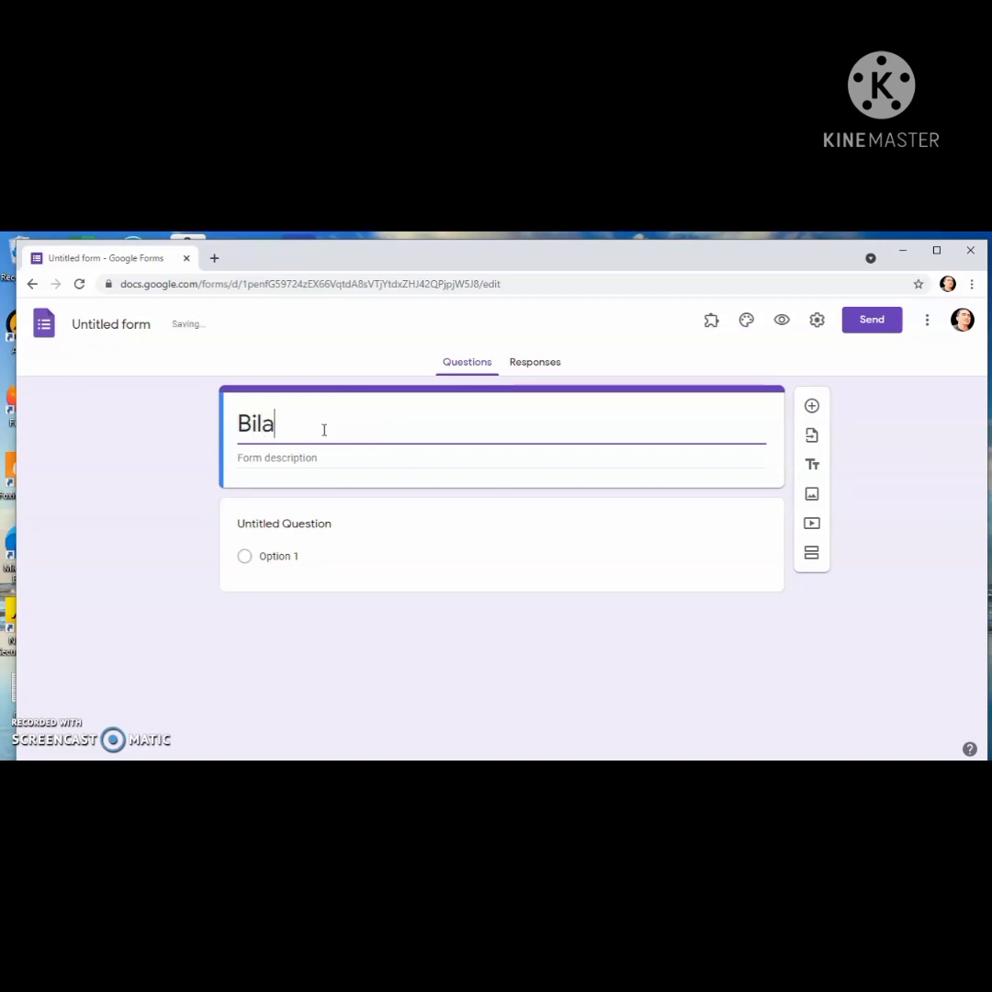
text(ngan B)
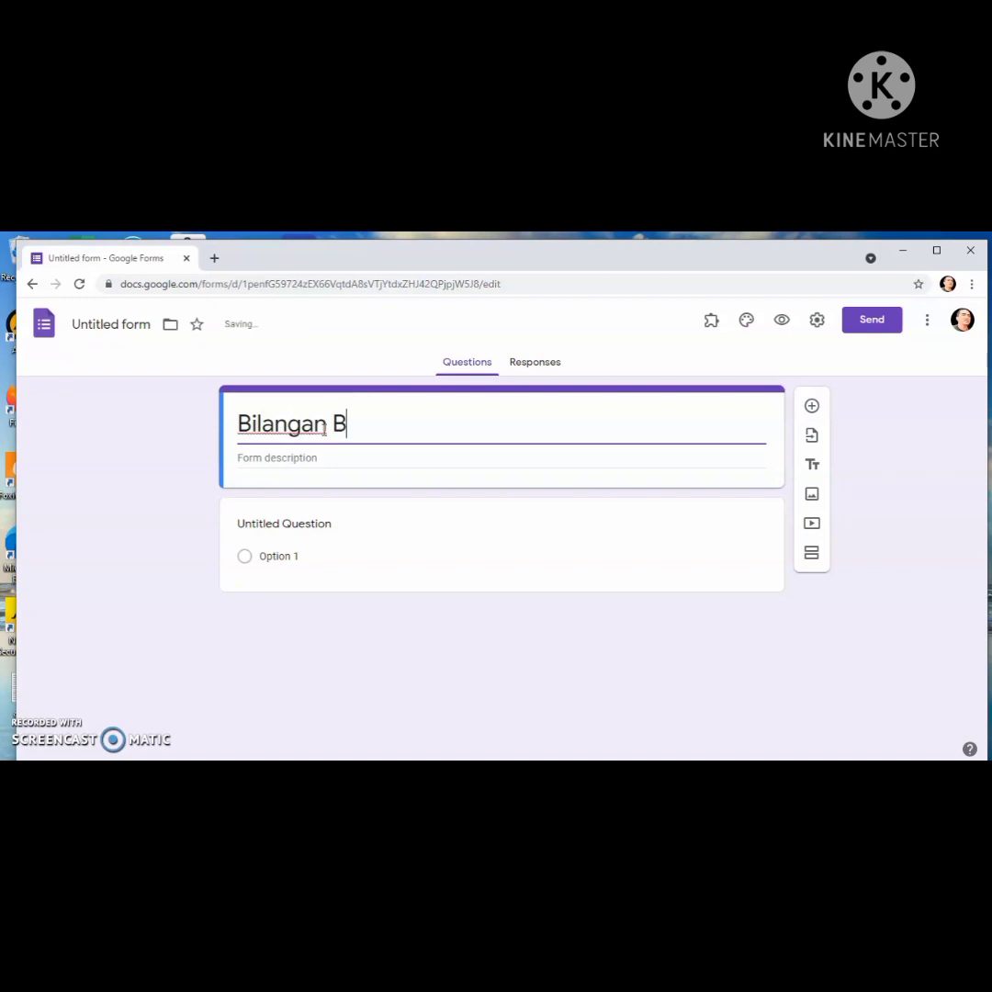
text(erpangk)
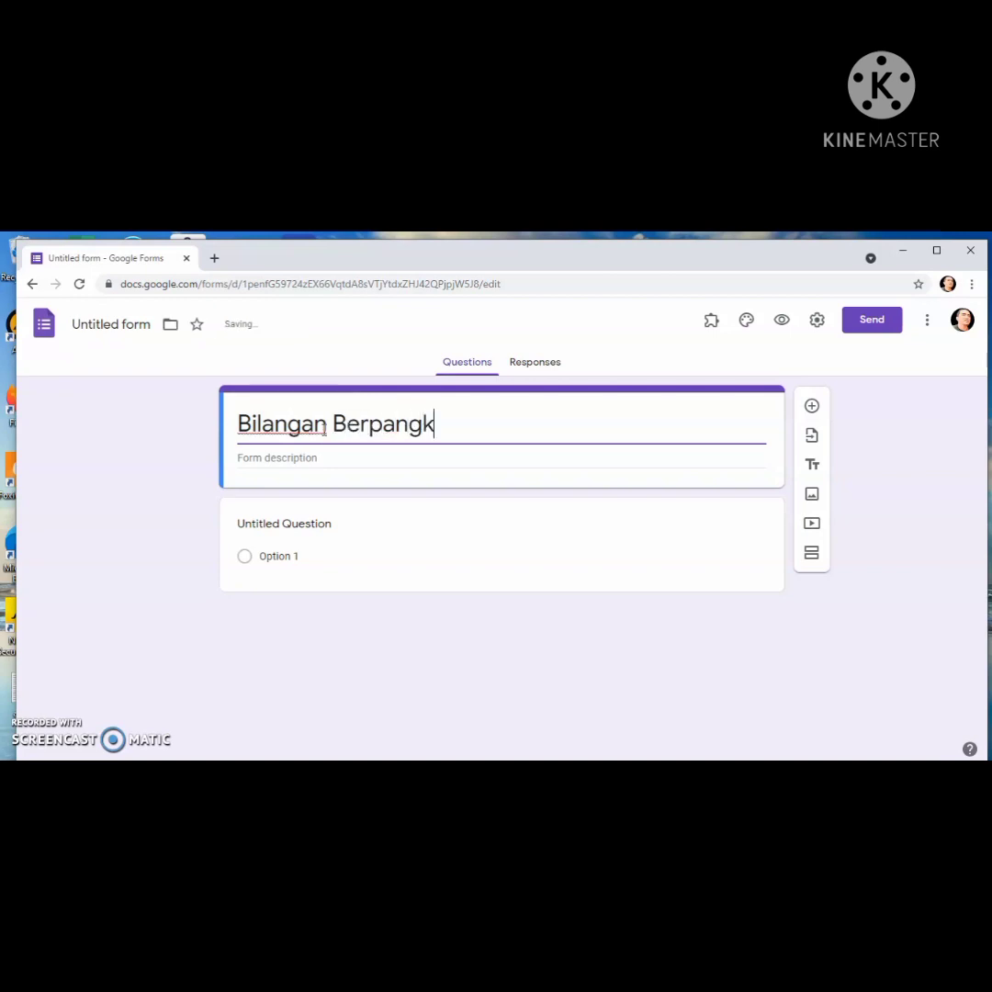
text(at Bu)
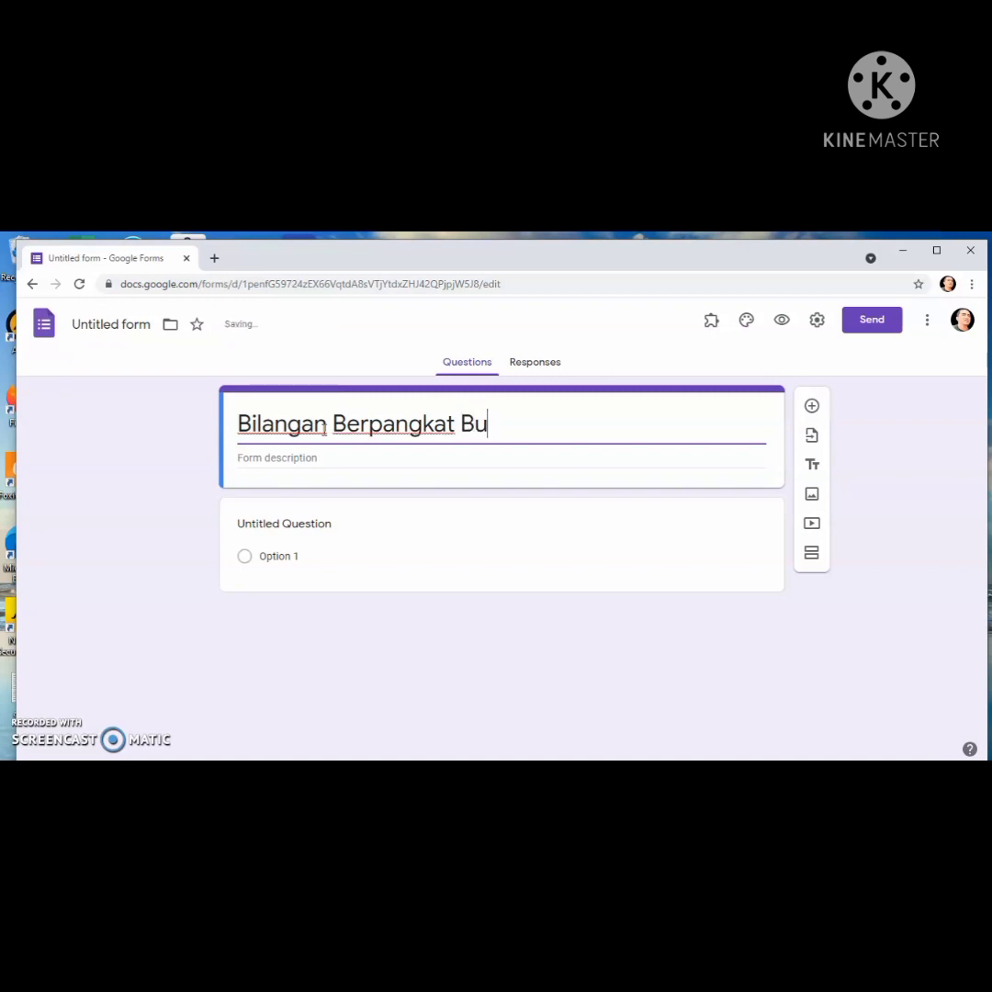
text(lat)
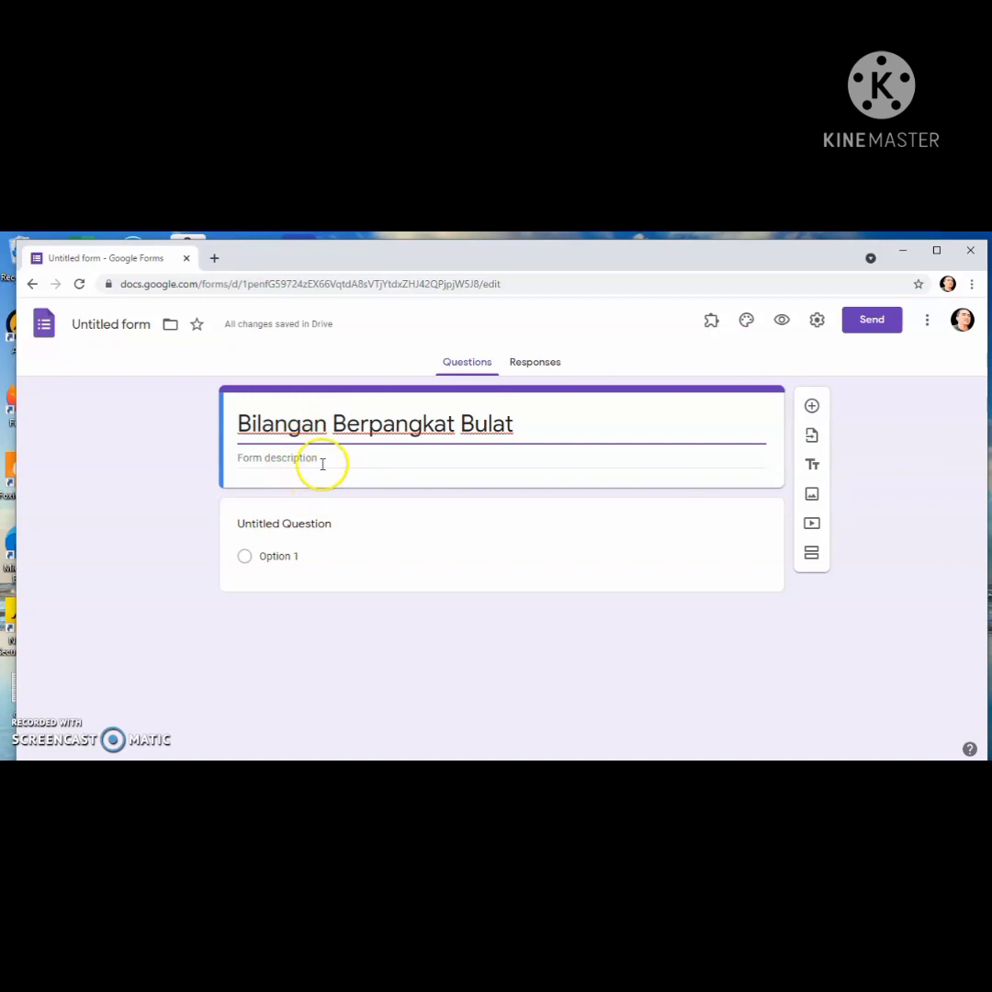
Enter "Silakan Pelajari Materi ini dengan Seksama" as the form description
click(305, 459)
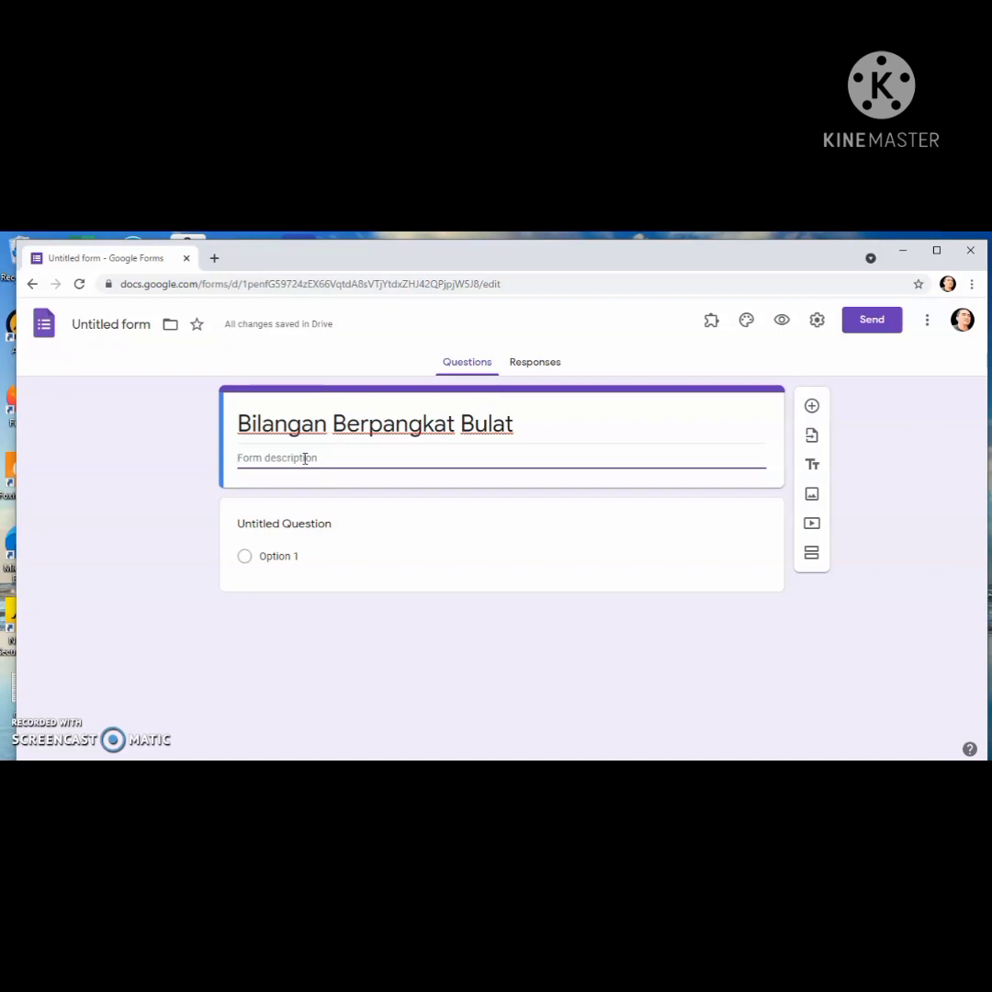
text(Silakan Pelajar)
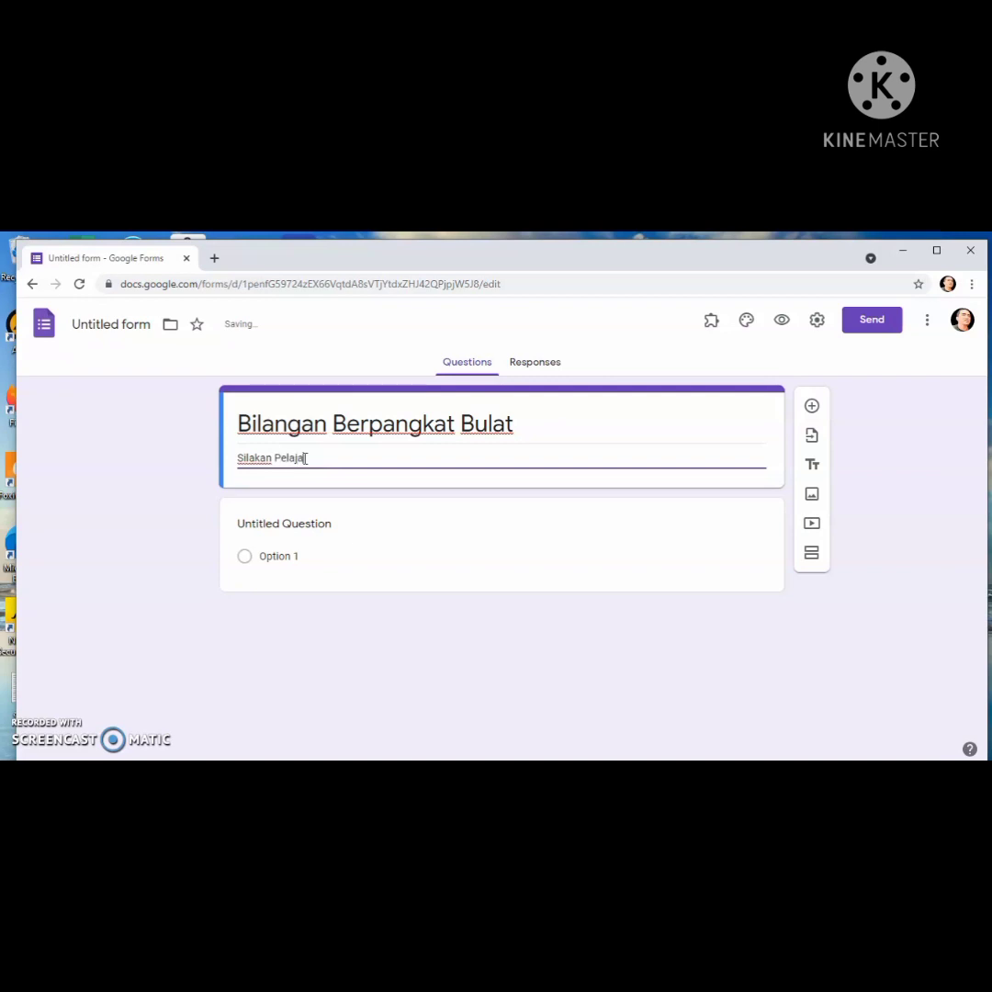
text(i Materi )
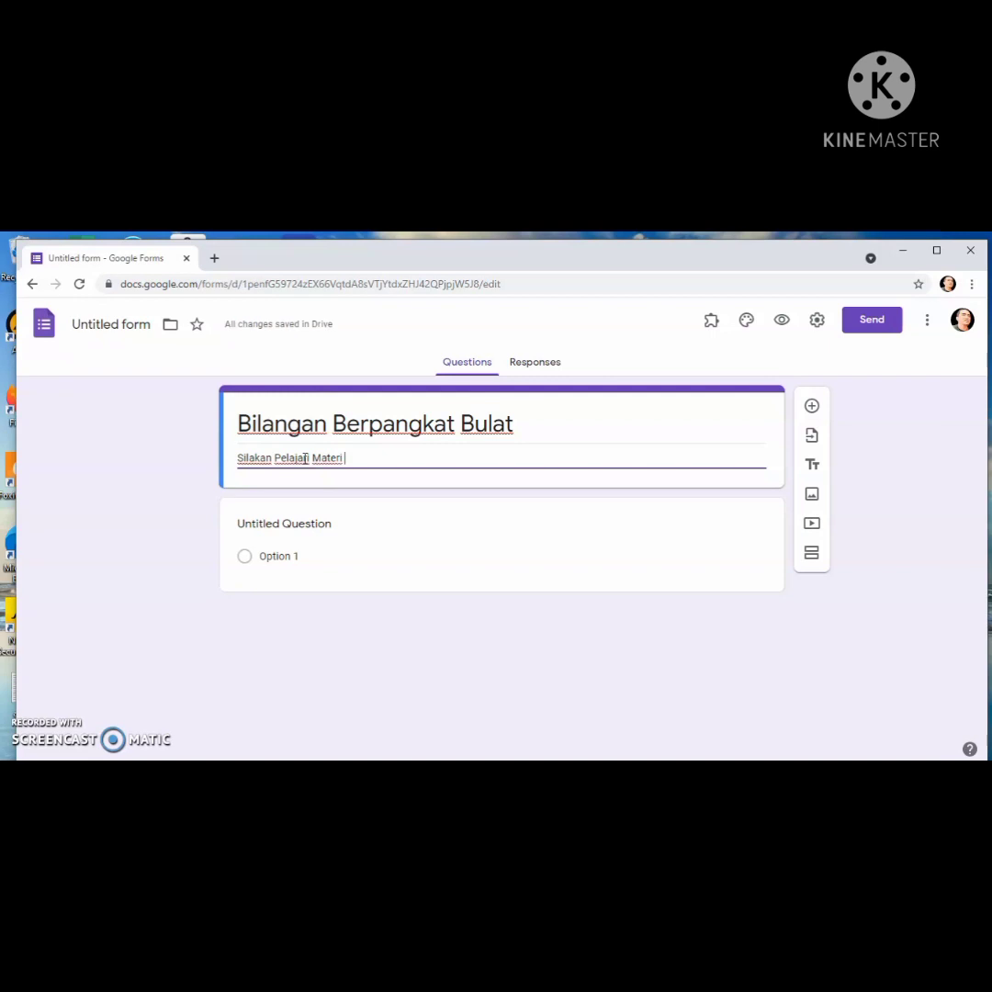
text(ini dengan)
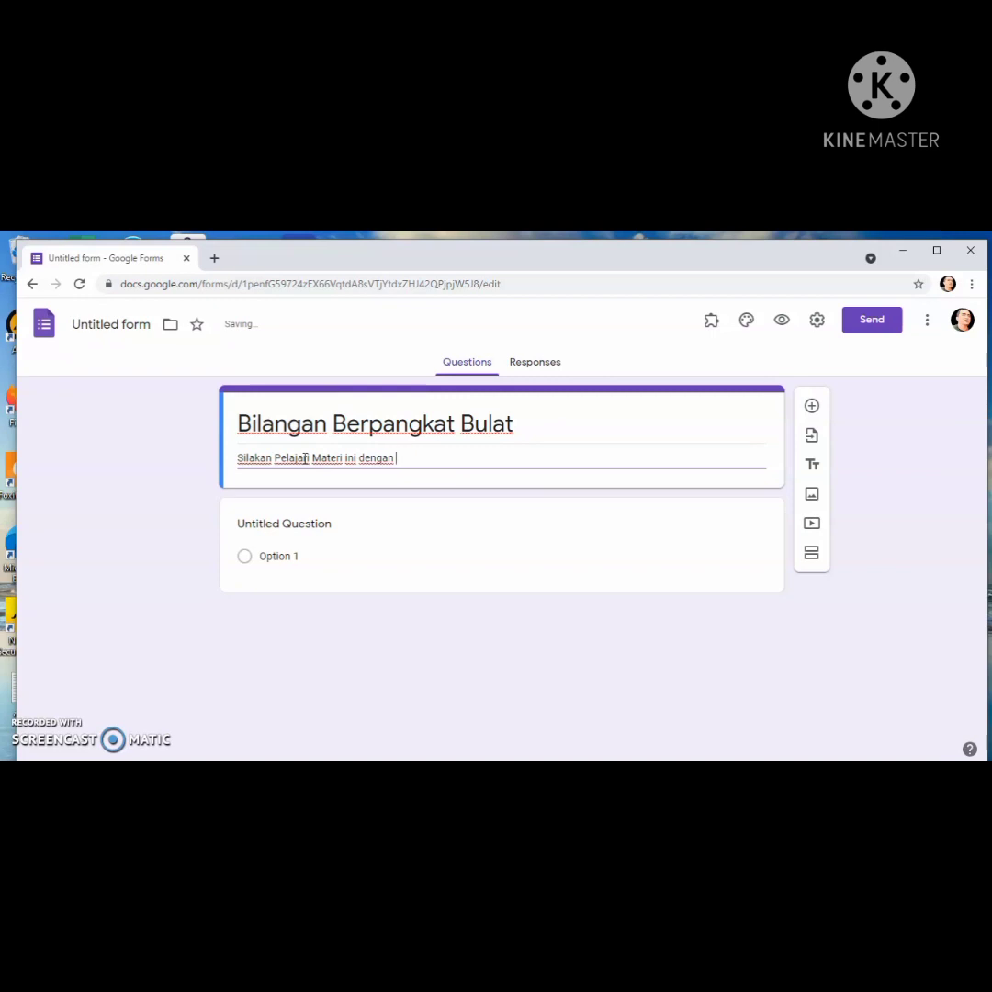
text( Seksama)
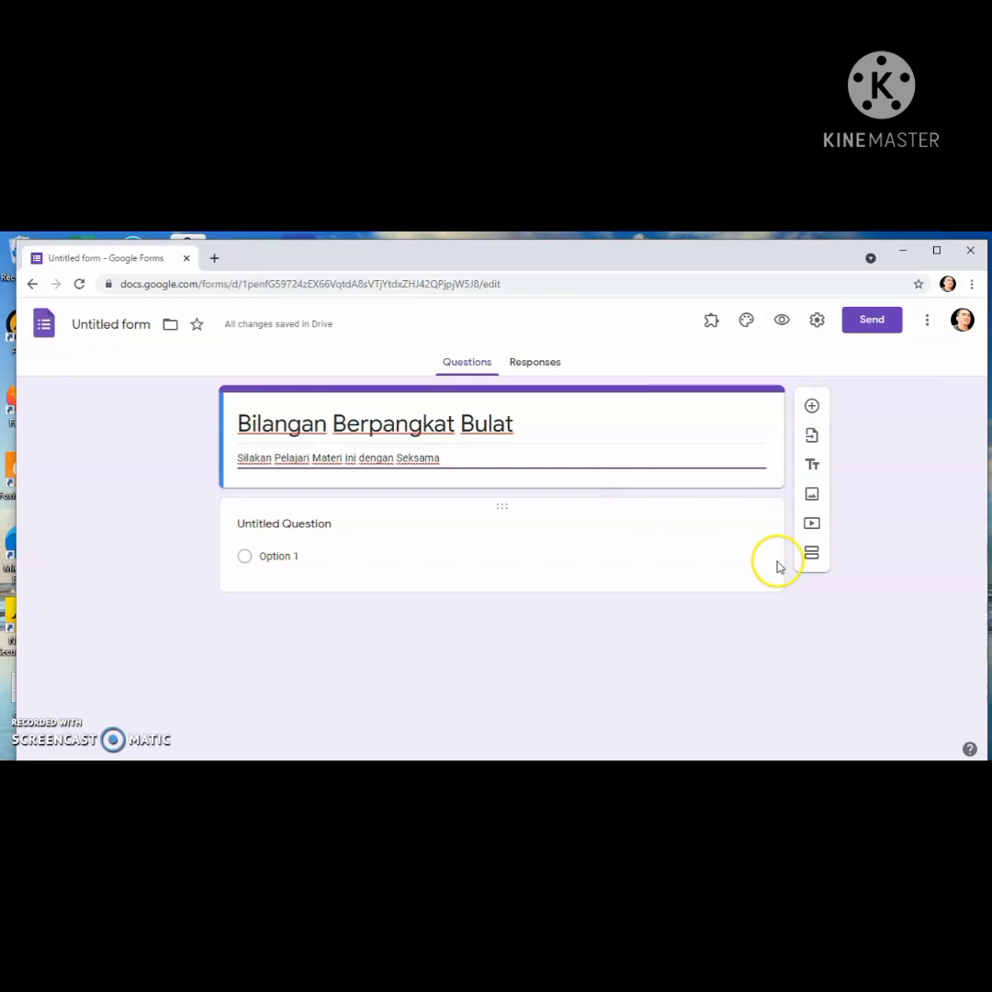
Add a second section below the form header and title it "Aktivitas - Aktivitas dalam Pembelajaran"
click(811, 559)
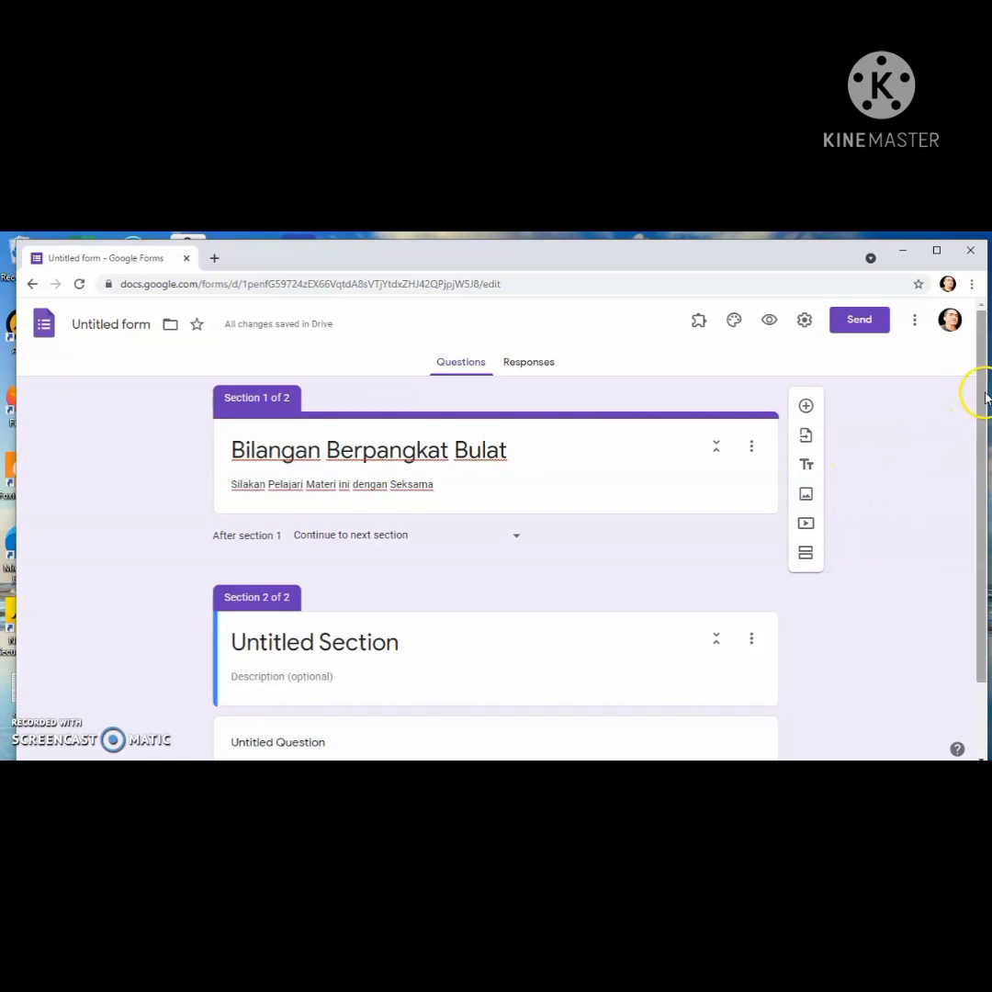
drag(985, 397, 965, 464)
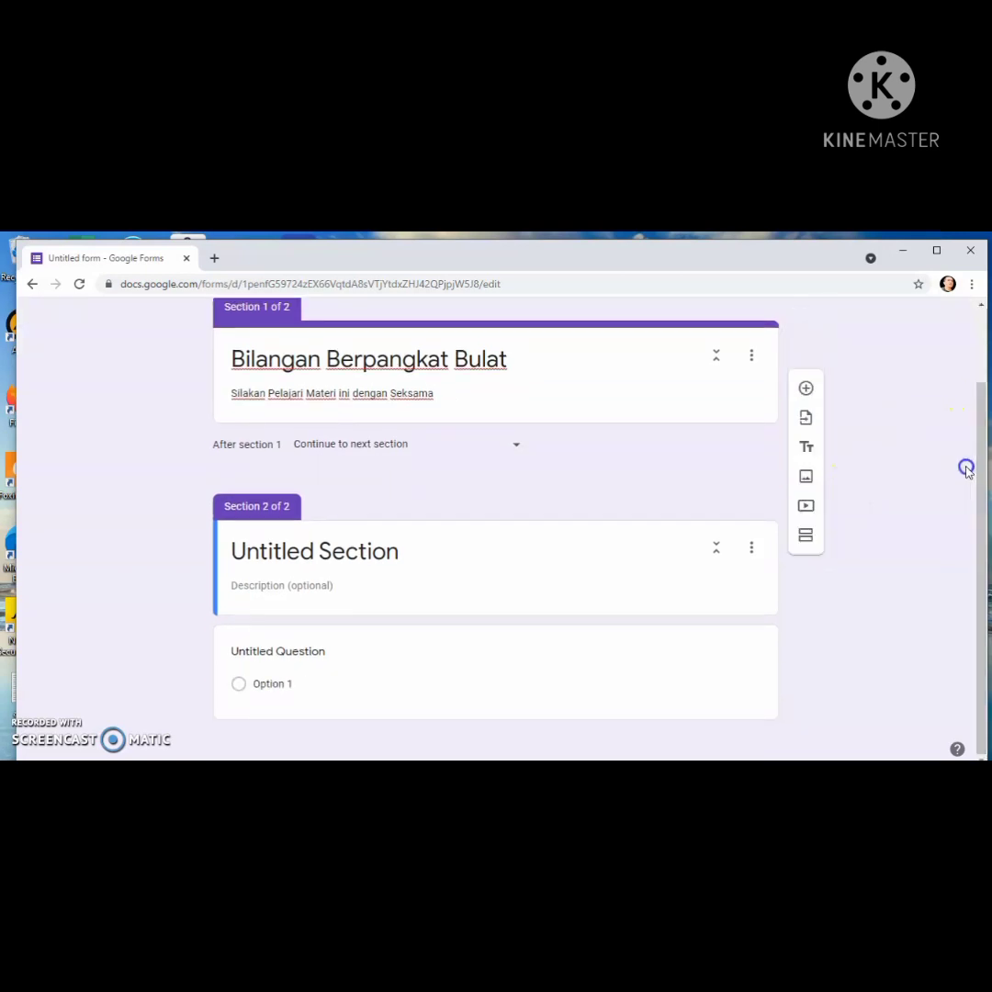
click(313, 554)
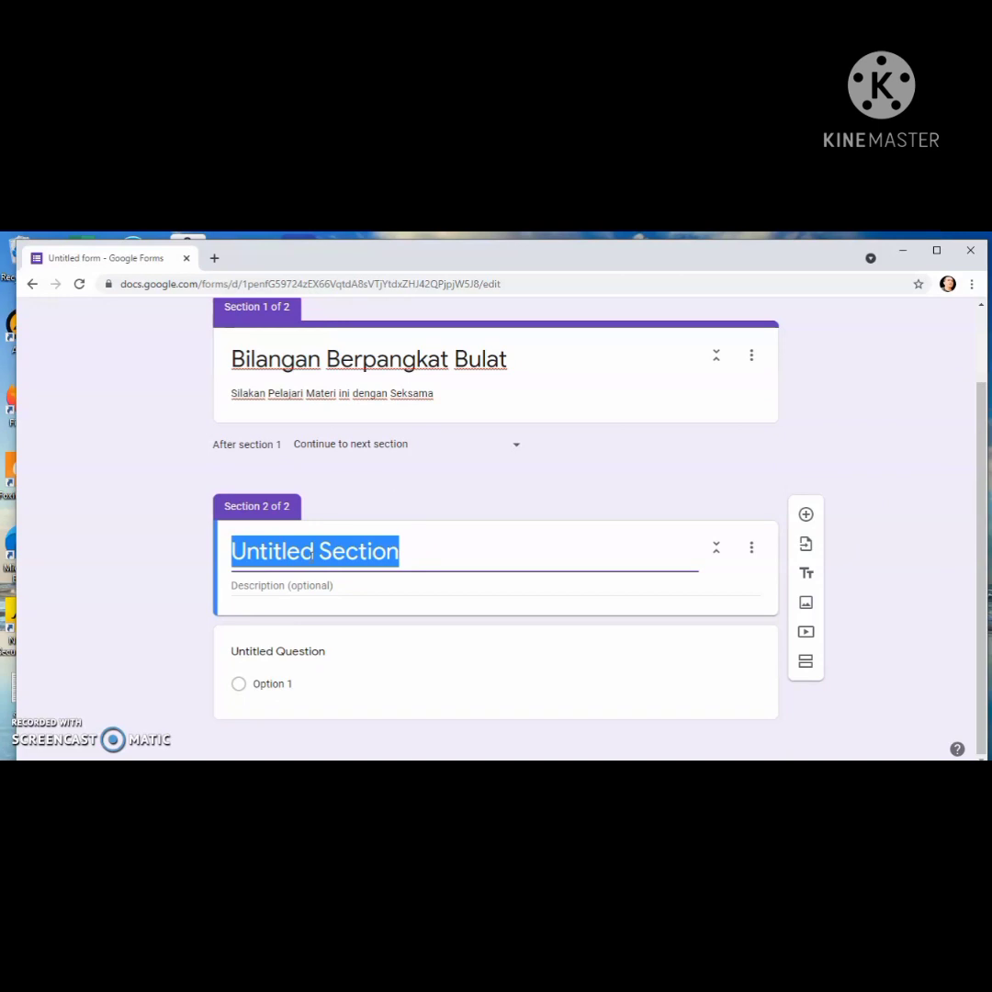
text(Akti)
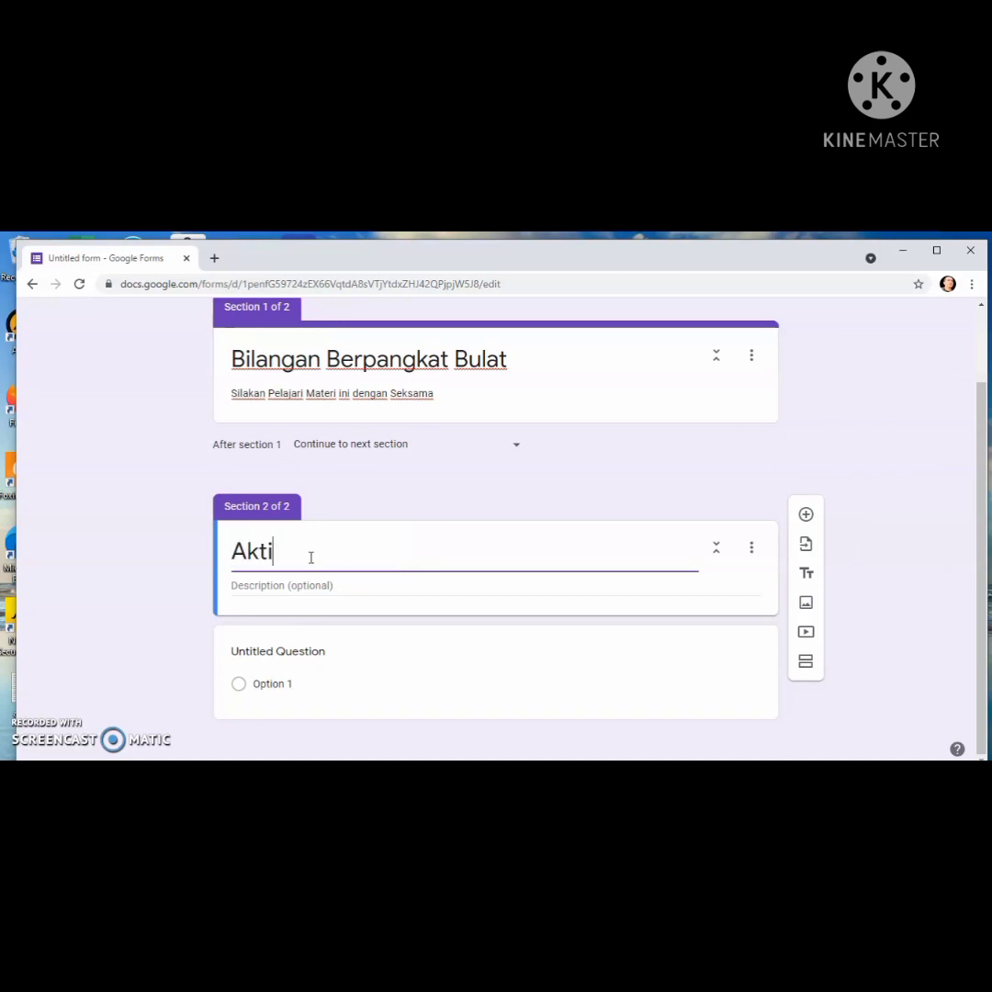
text(vitas)
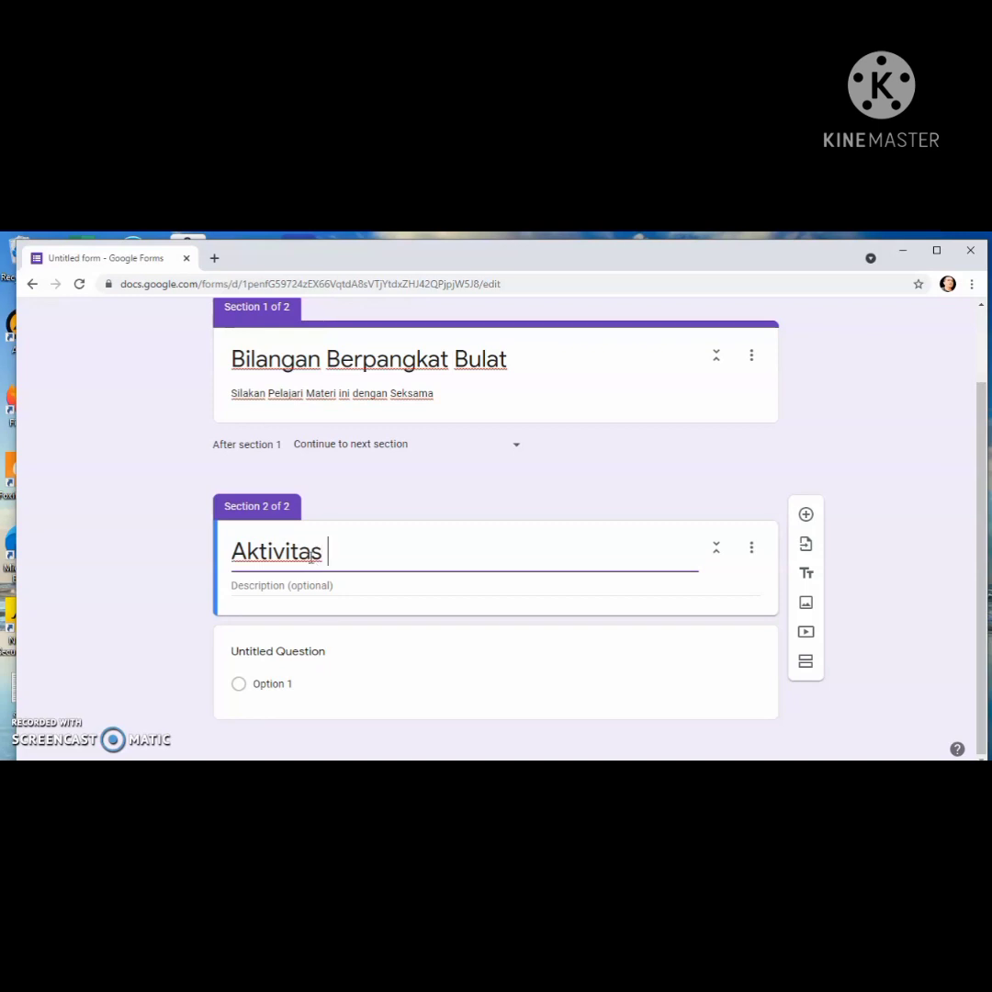
text( - Aktivita)
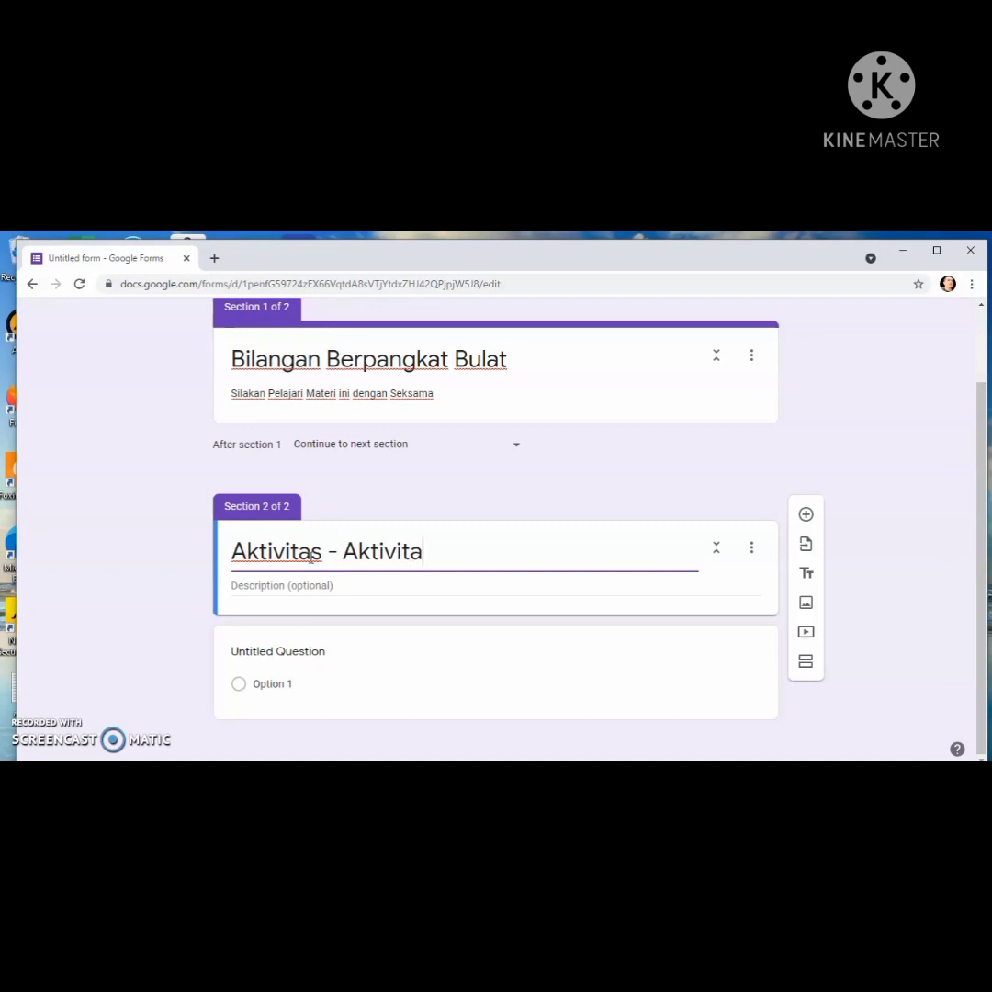
text(s )
text(dala)
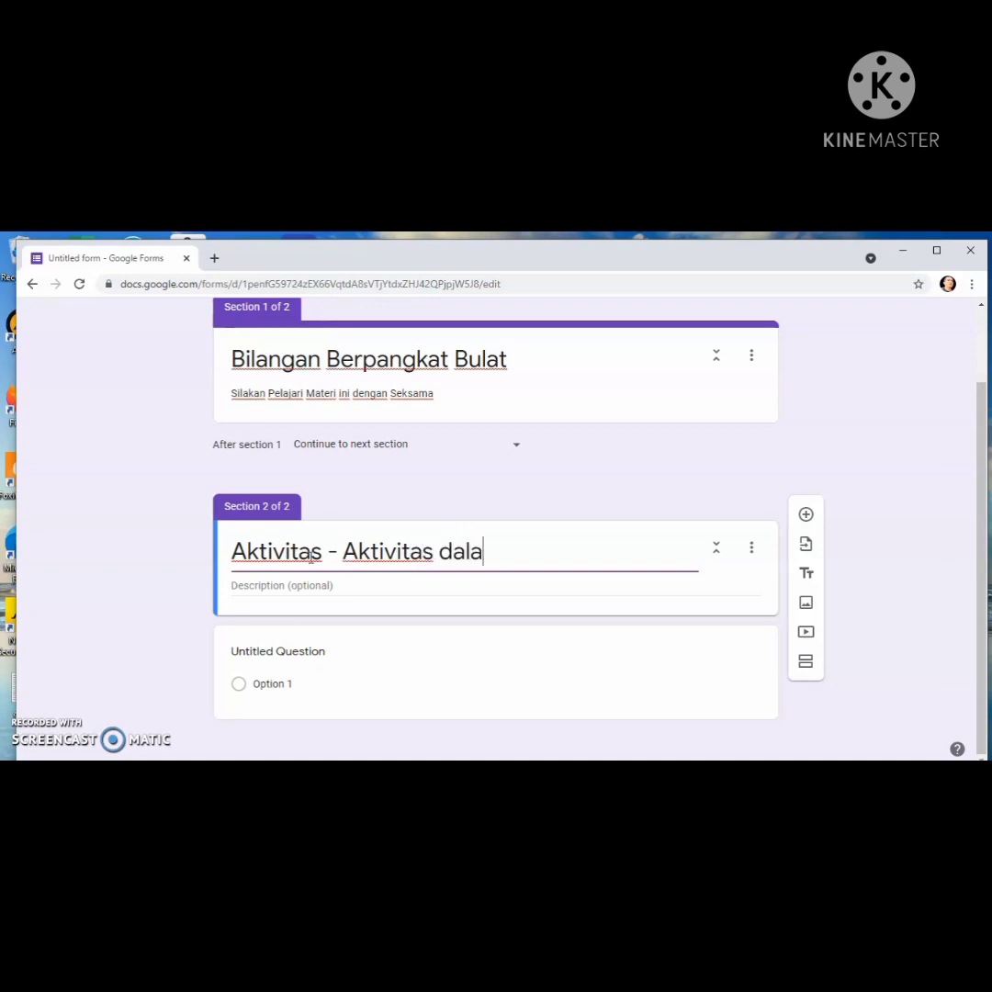
text(m Pem)
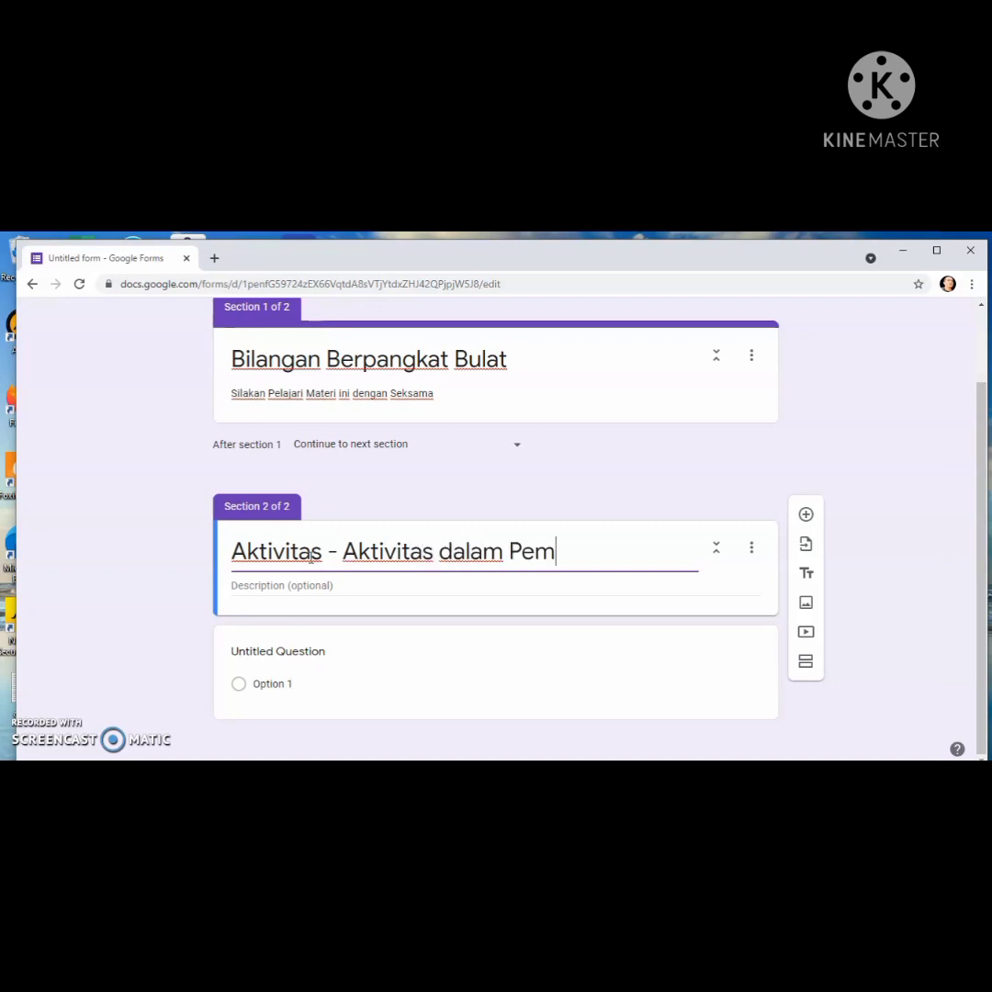
text(belajaran)
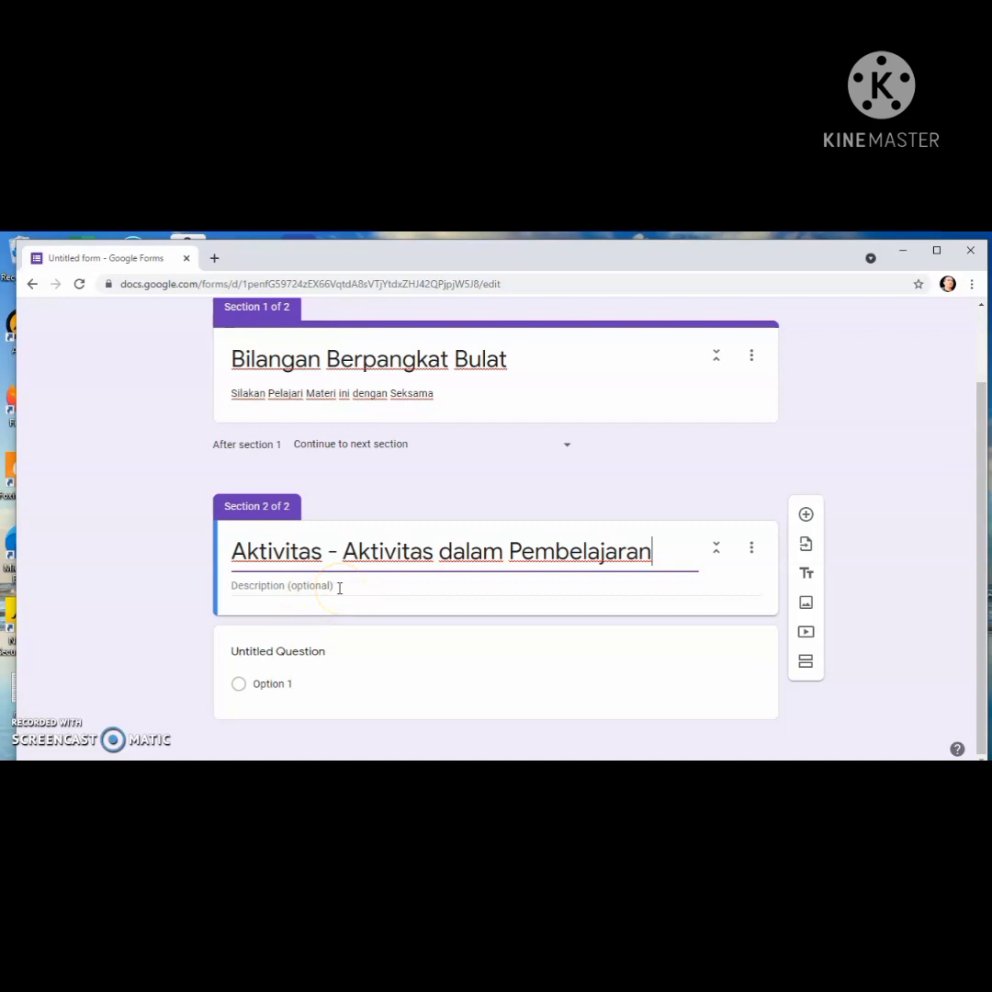
Start a numbered list in section 2's description with "1. Aktivitas Pendahuluan" and "2. Aktivitas Peserta didik membaca materi"
click(308, 589)
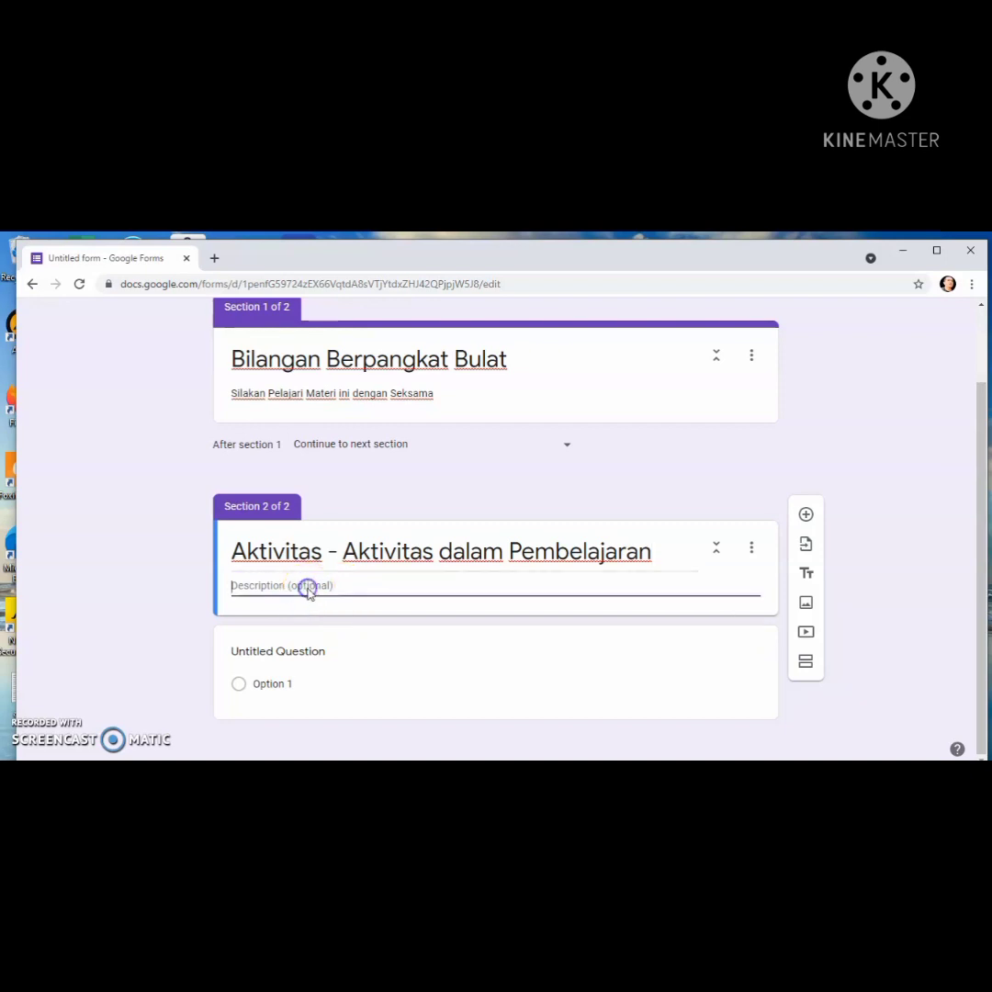
text(1)
text(. Aktivitas Pe)
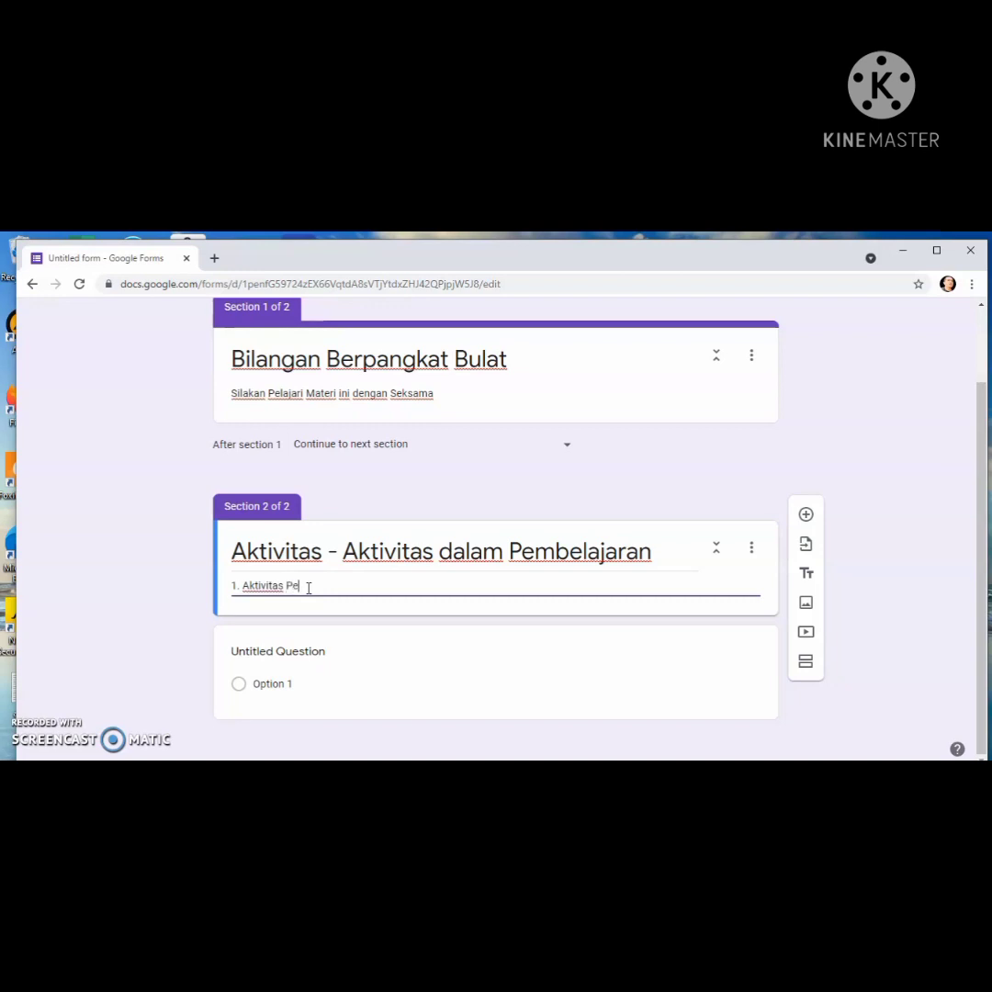
text(ngahuluan)
key(Return)
text(.)
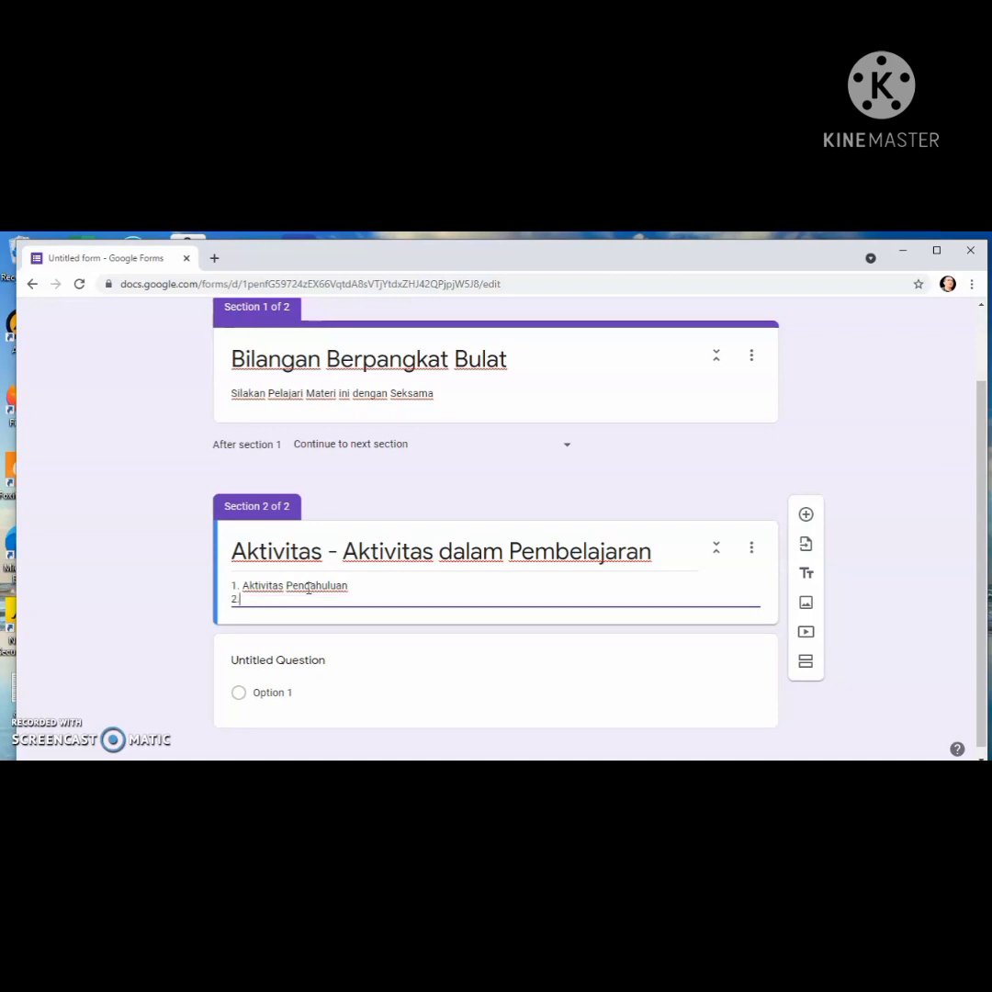
text( Aktivitas Peserta didik membaca )
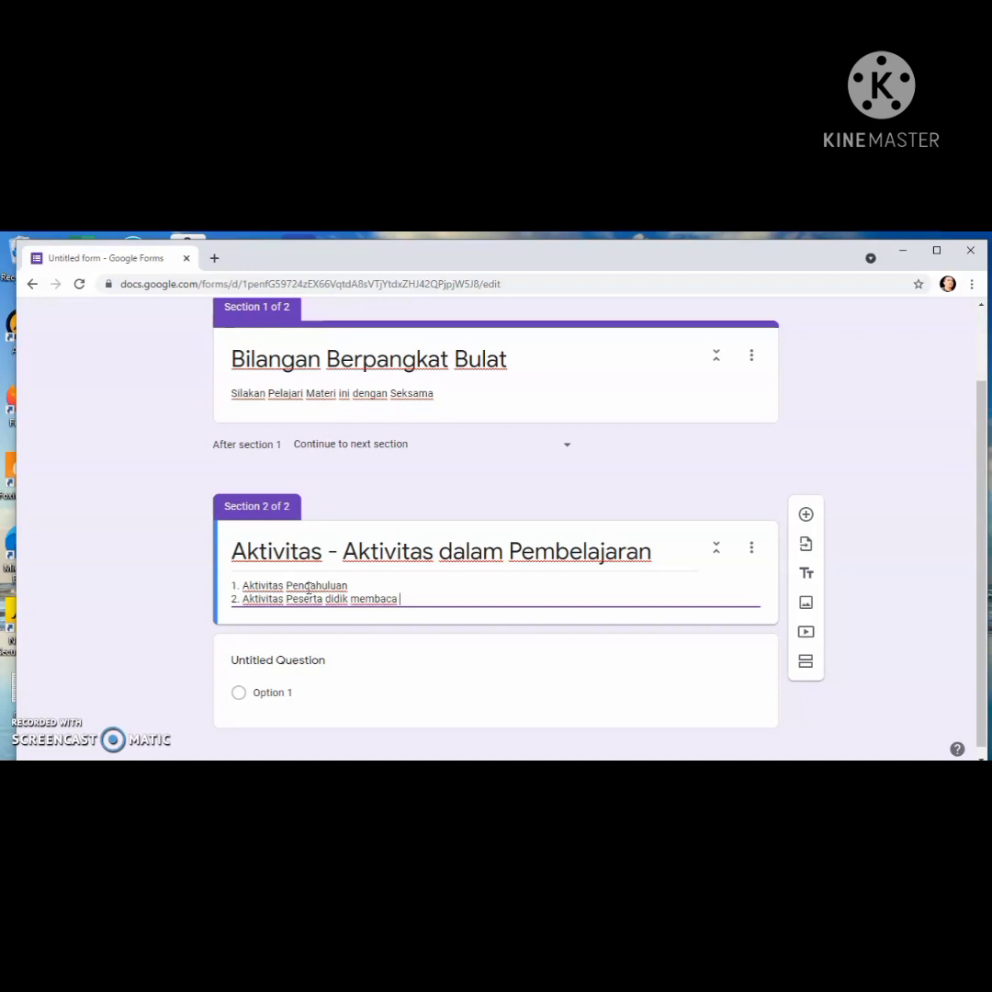
text(materi)
key(Return)
key(Return)
Add the line "3. Aktivitas Peserta didik menyelesaikan LKPD dan menyampaikan ide" to section 2's description
text(3. )
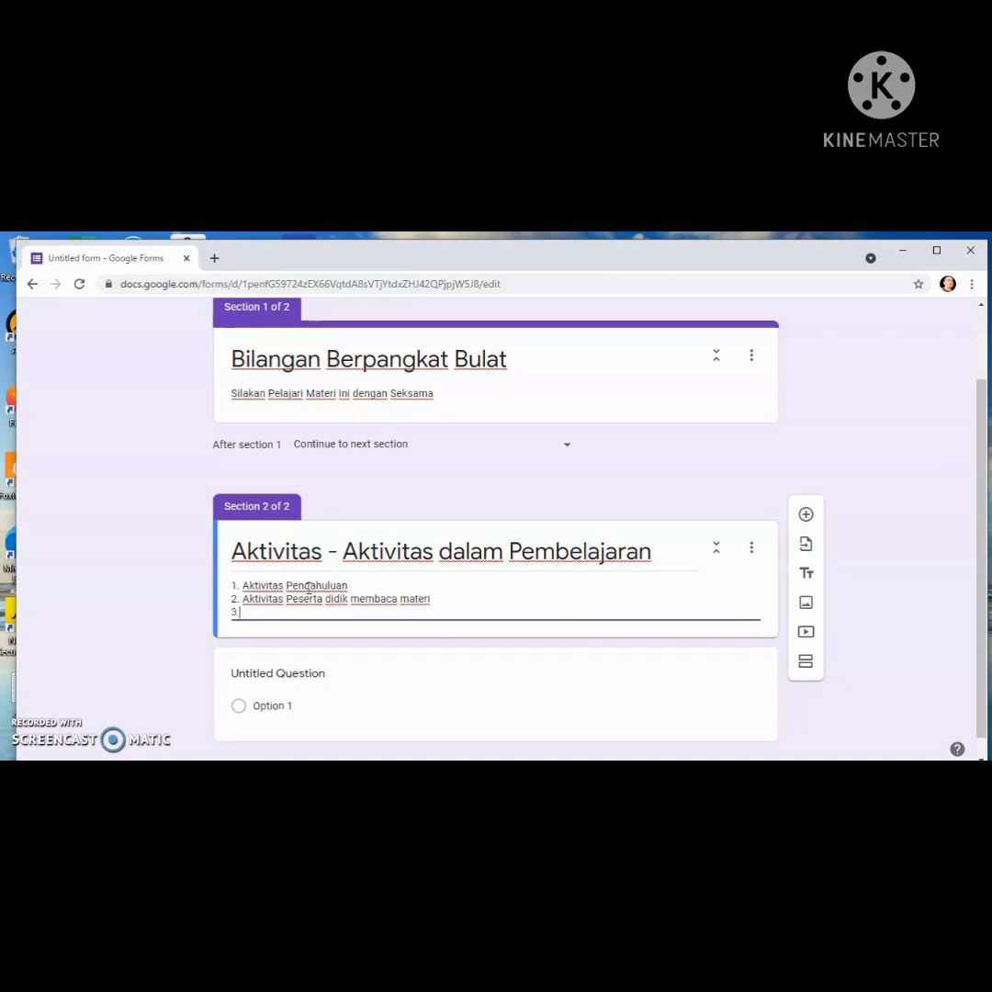
text(Aktivitas Peserta didik )
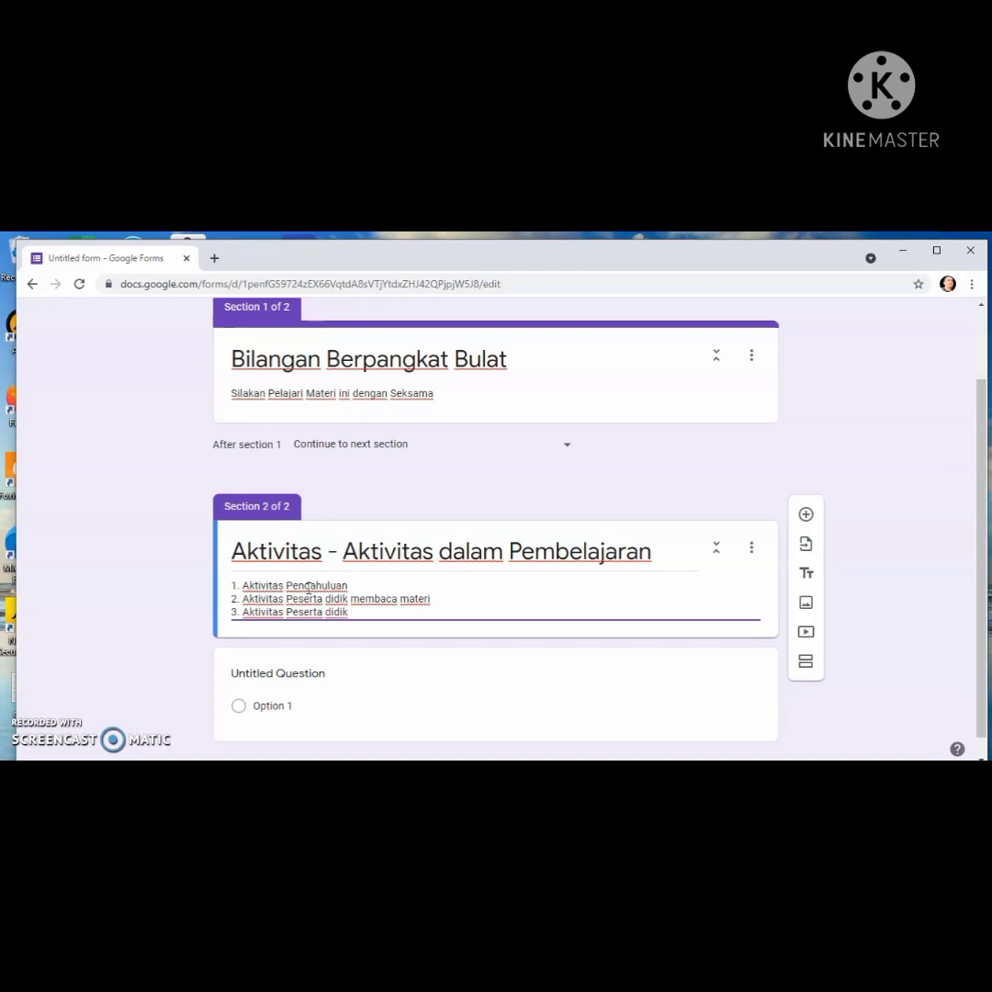
text(mengerja)
key(BackSpace)
key(BackSpace)
key(BackSpace)
text(yelesaikan LKPD dan menyampaikan)
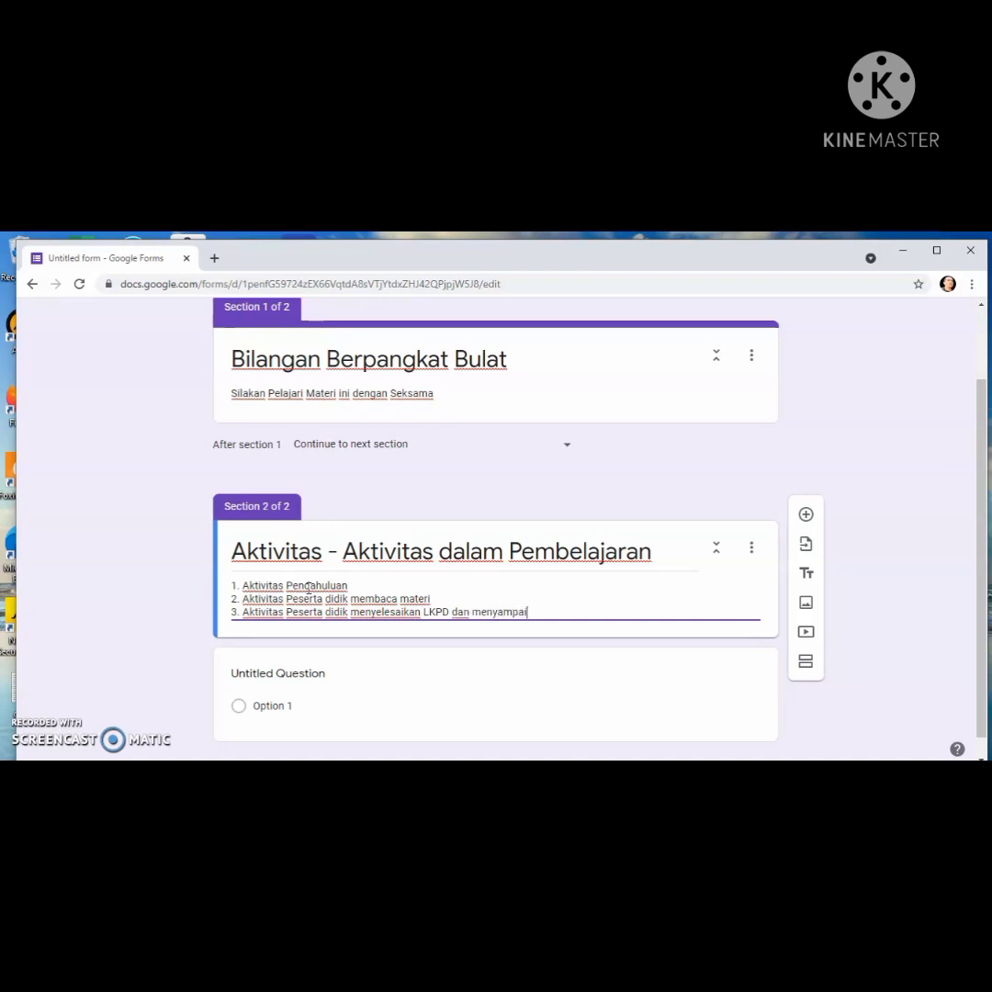
text( ide)
key(Return)
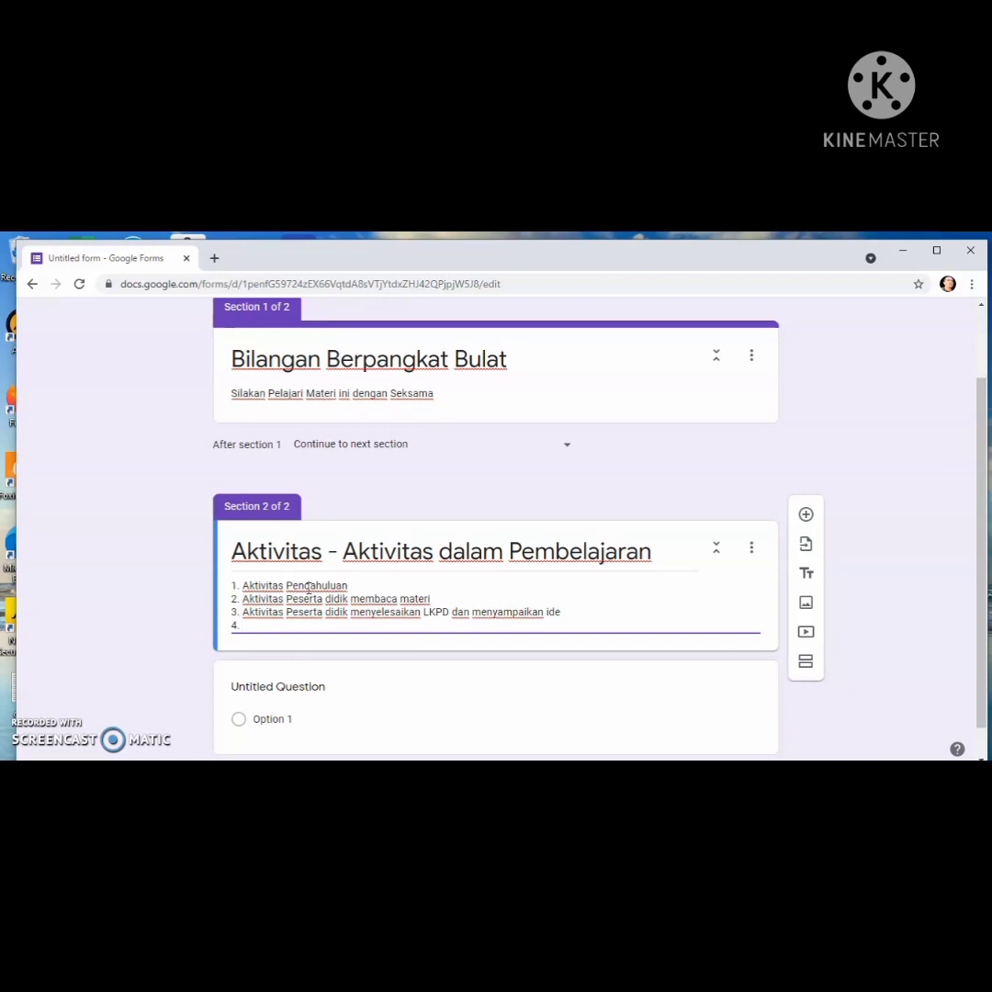
Complete section 2's description with "4. Aktivitas Peserta didik menyelesaikan Soal Latihan" and "5. Aktivitas Peserta didik melakukan refleksi"
text(Akt)
text(ivitak)
text(s )
text(Pesert)
text(a )
text(didik )
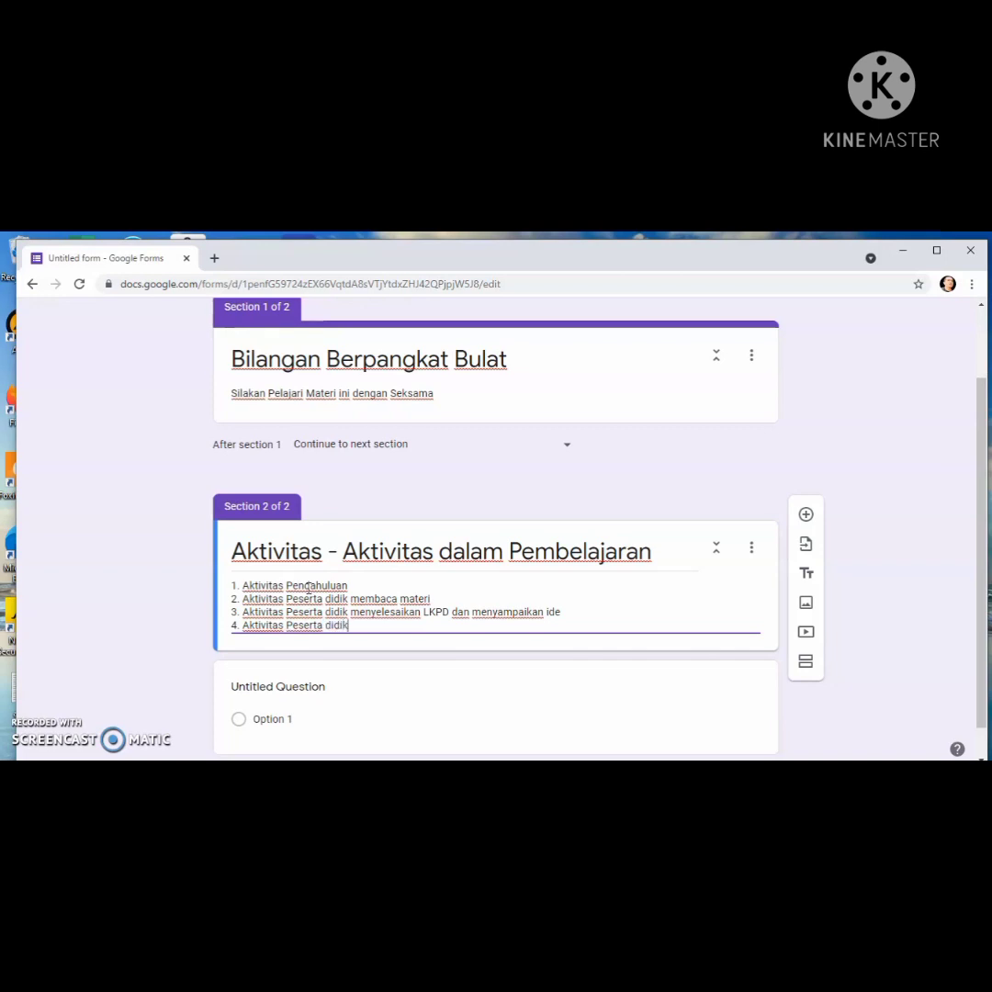
text(menyelesaikan Soal Latihan)
key(Return)
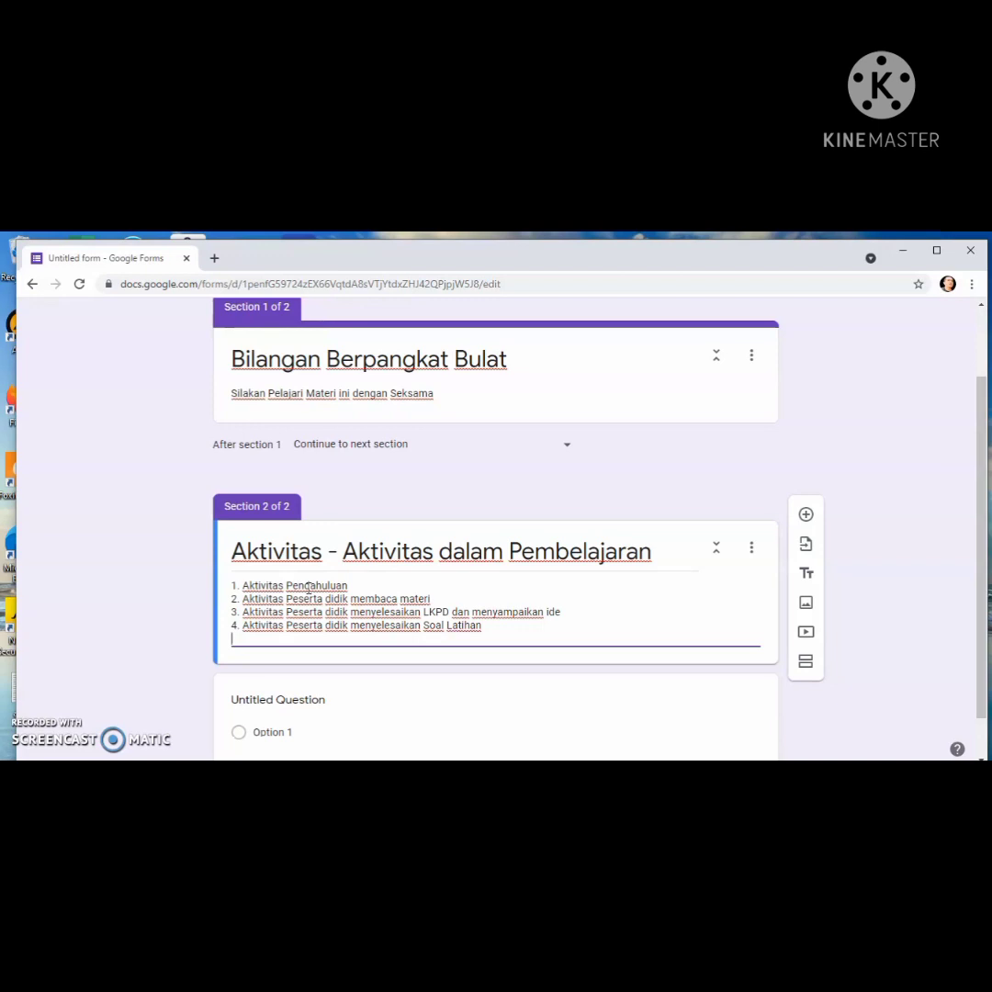
text(5. Aktivitas Peserta didik)
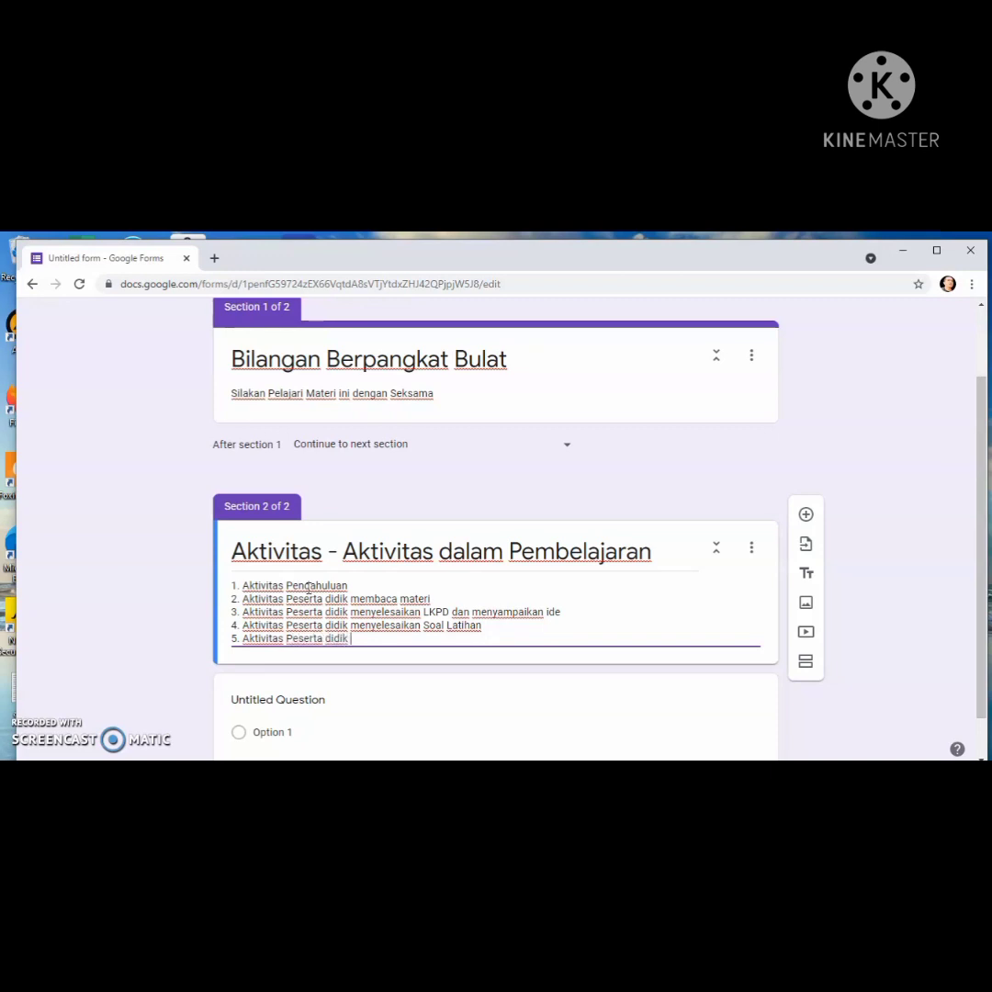
text( melakukan refleksi)
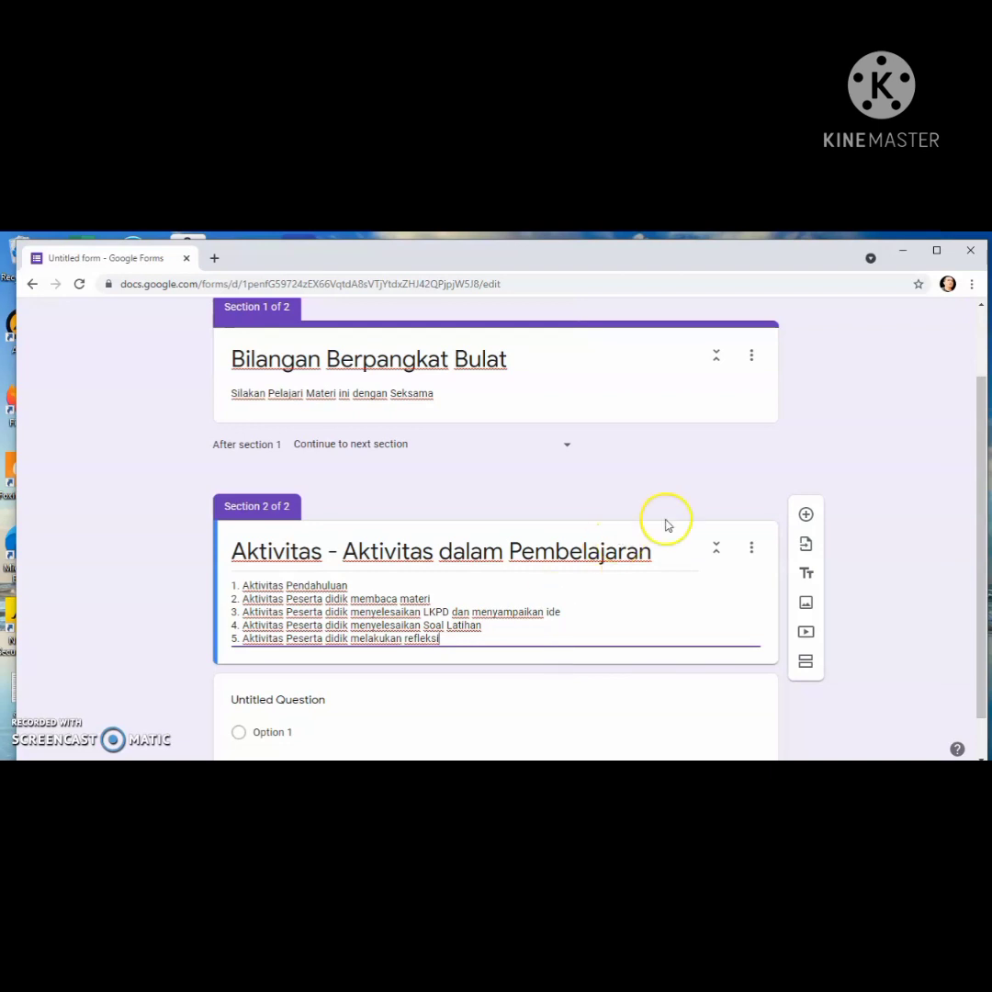
Add a third section after section 2, title it "Aktivitas 1" and describe it as "Pendahuluan"
drag(981, 464, 979, 540)
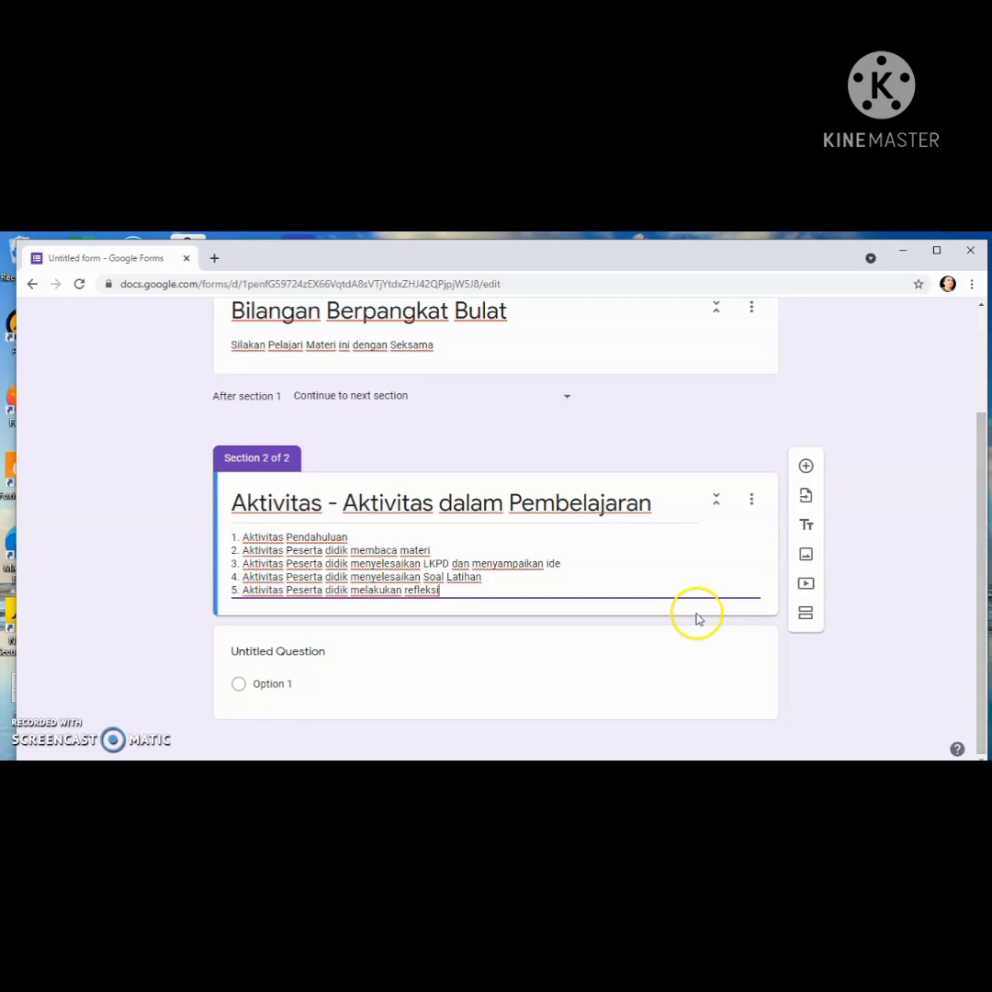
click(804, 617)
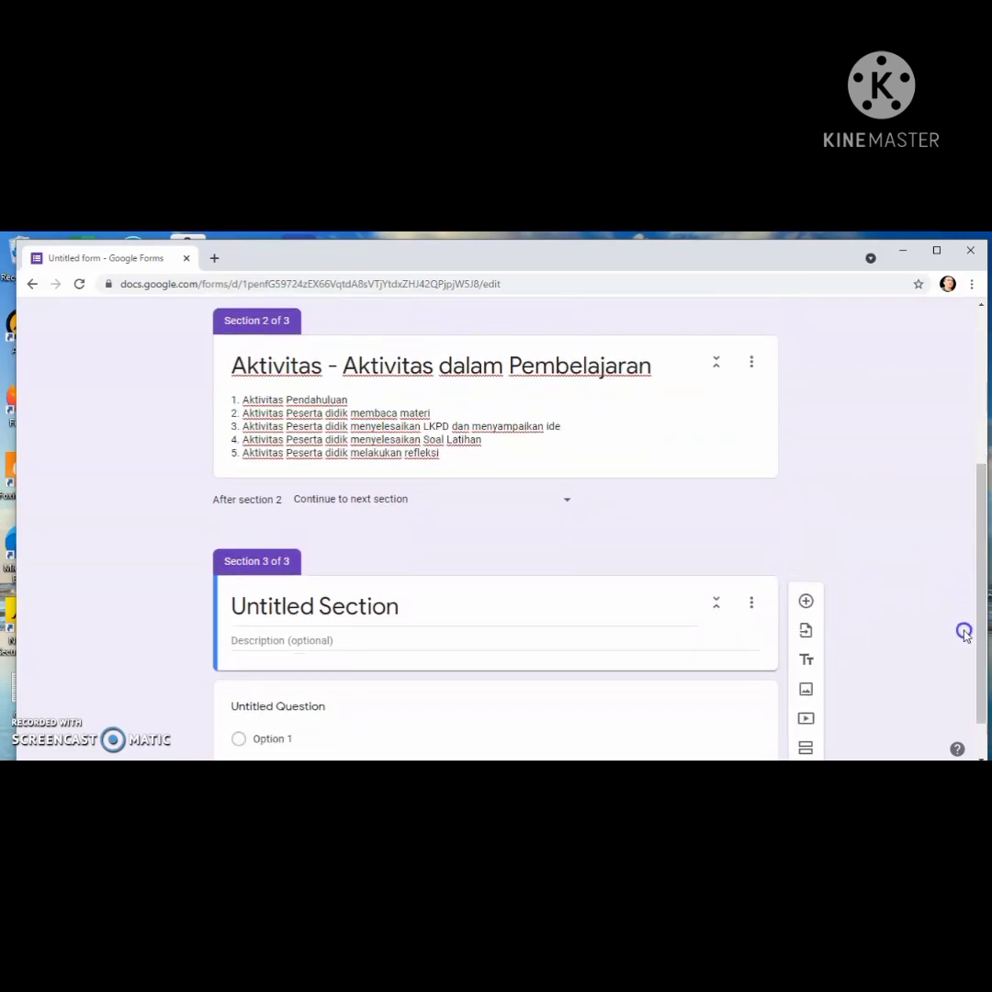
click(291, 613)
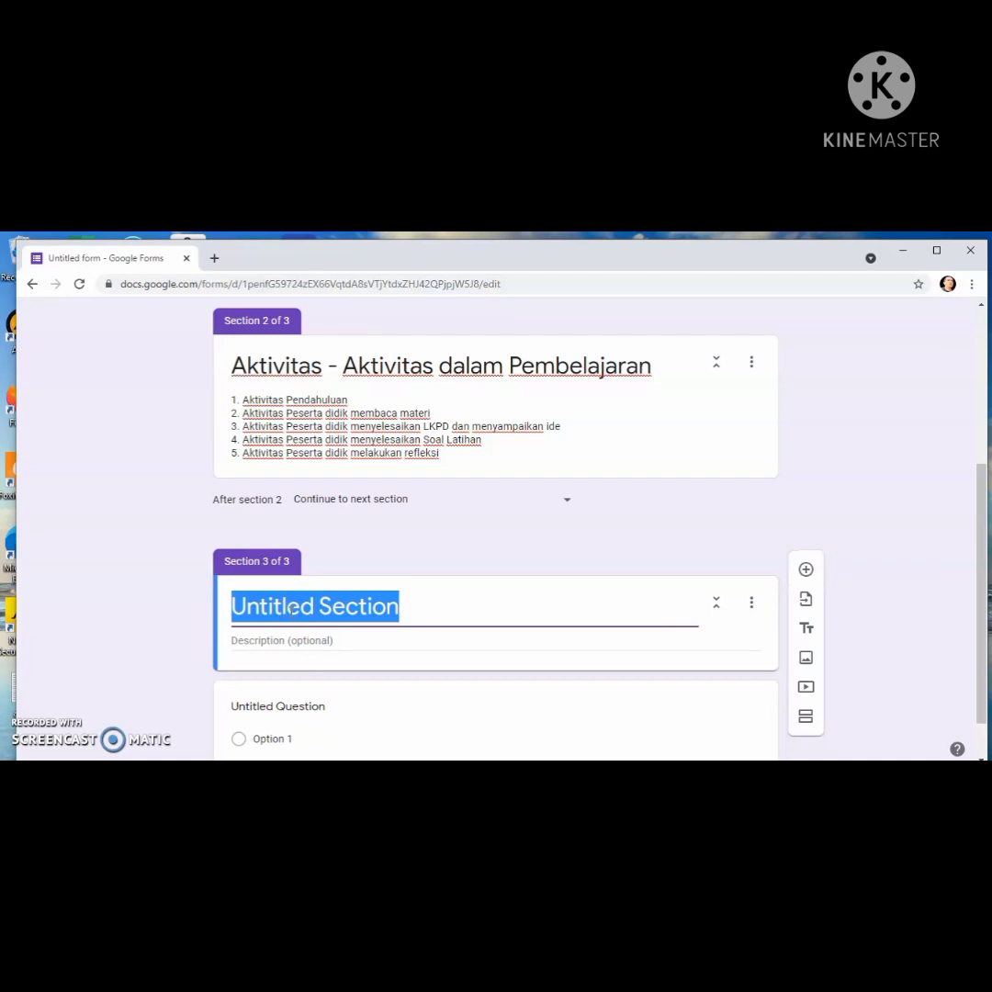
text(Akti)
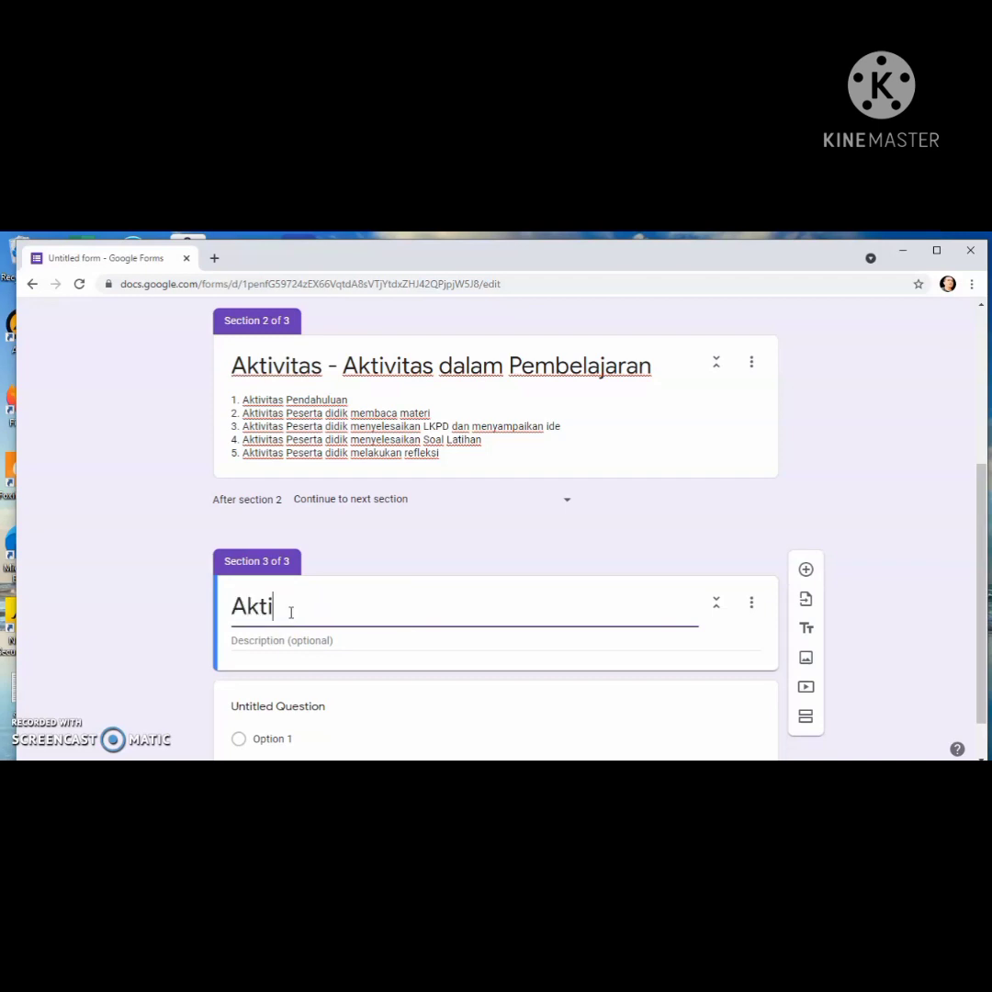
text(vitas )
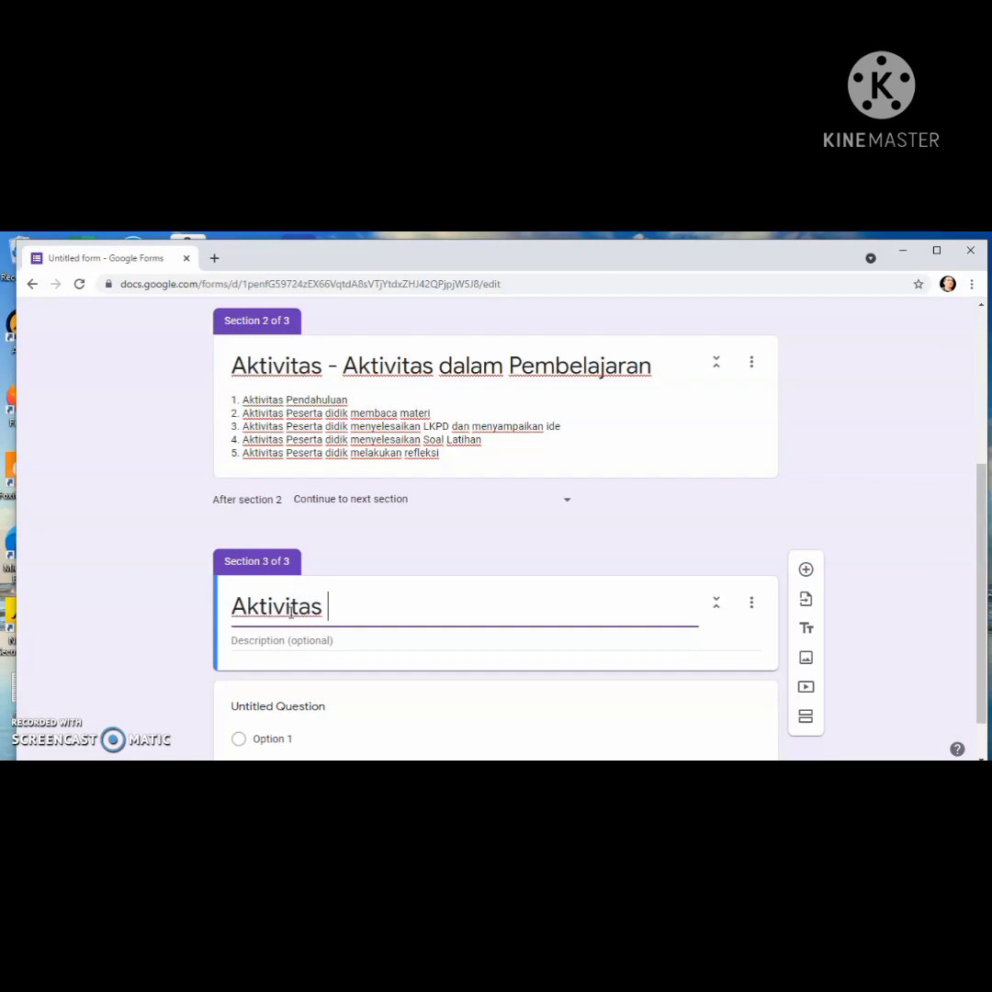
text(1)
click(278, 641)
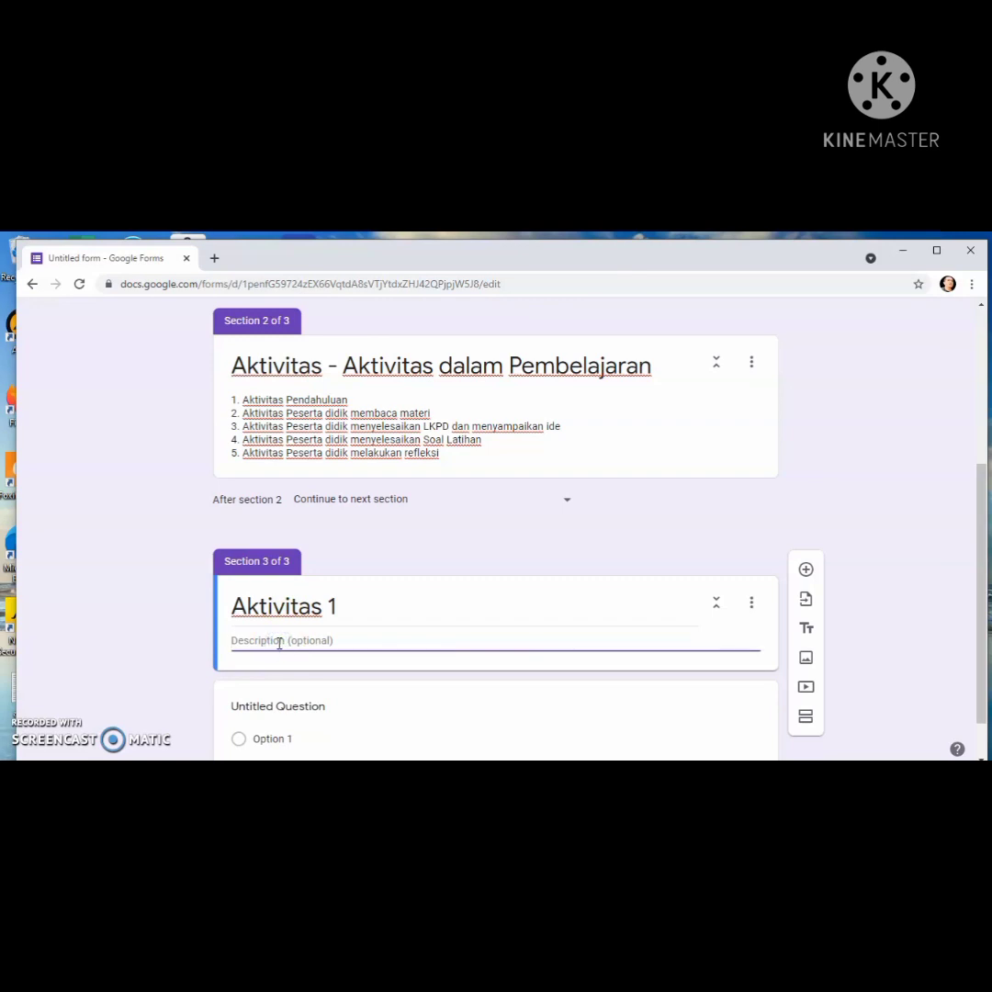
text(Pendahuluan)
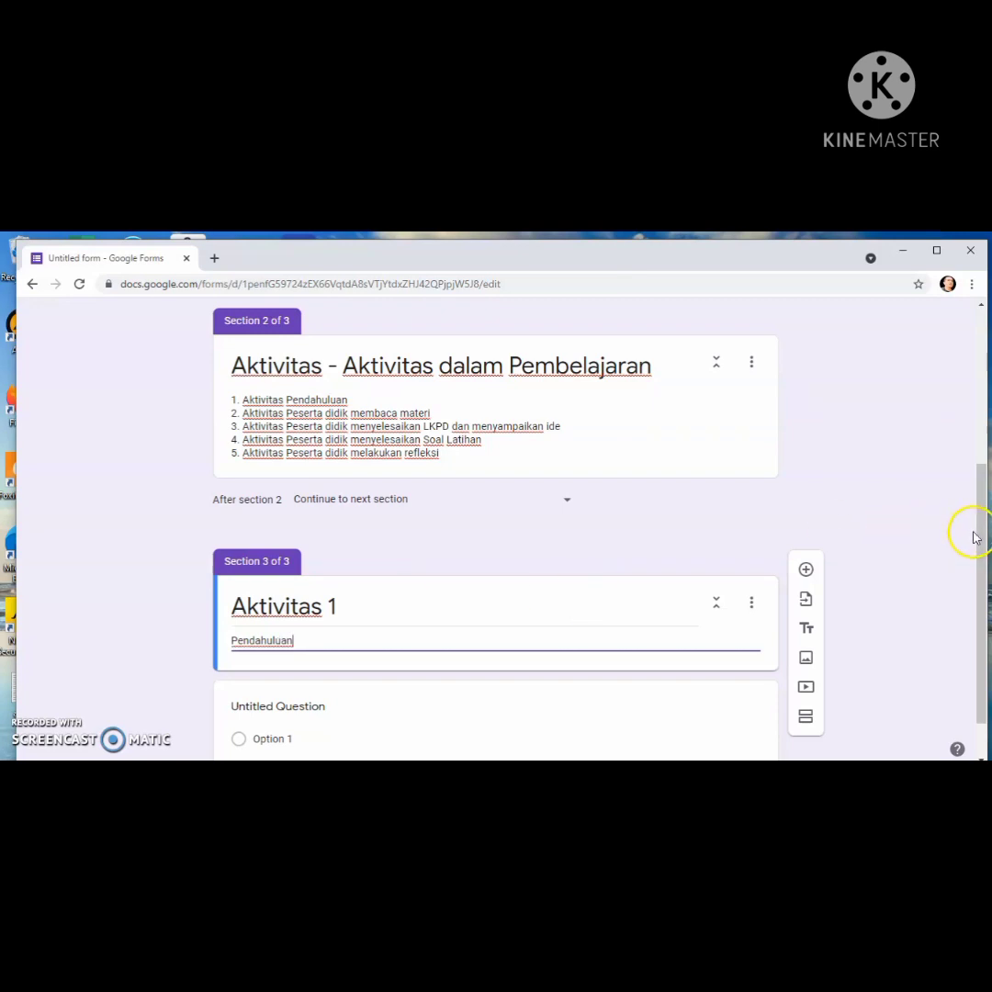
Add a fourth section after Aktivitas 1 and title it "Aktivitas yang dilakukan antara lain"
drag(981, 533, 976, 600)
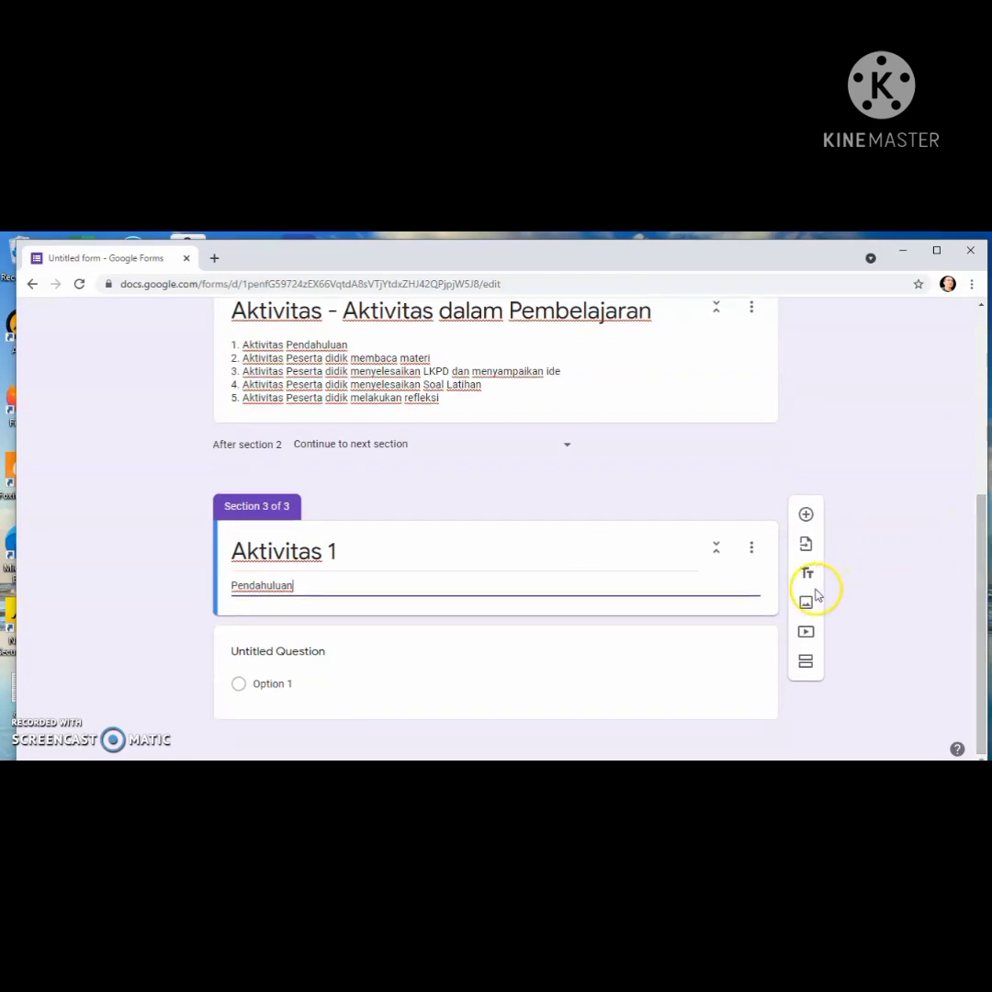
click(804, 663)
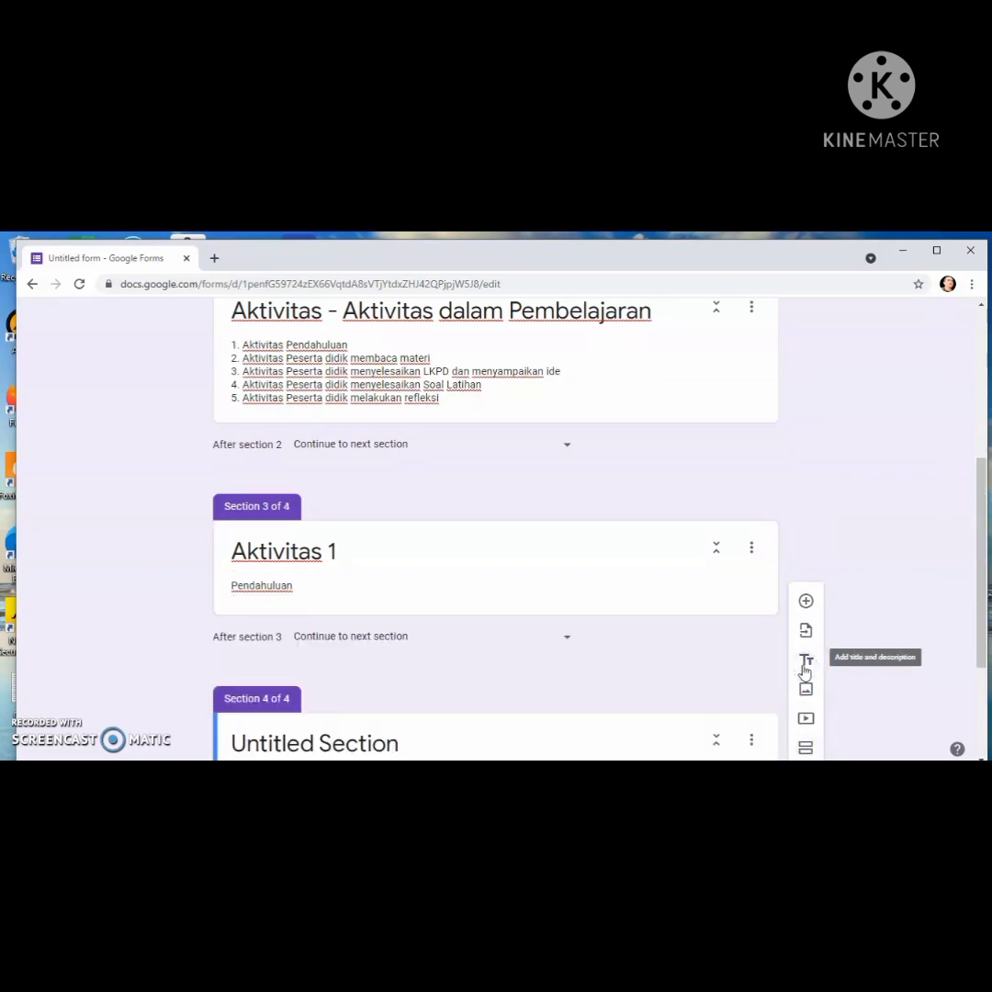
drag(979, 595, 976, 671)
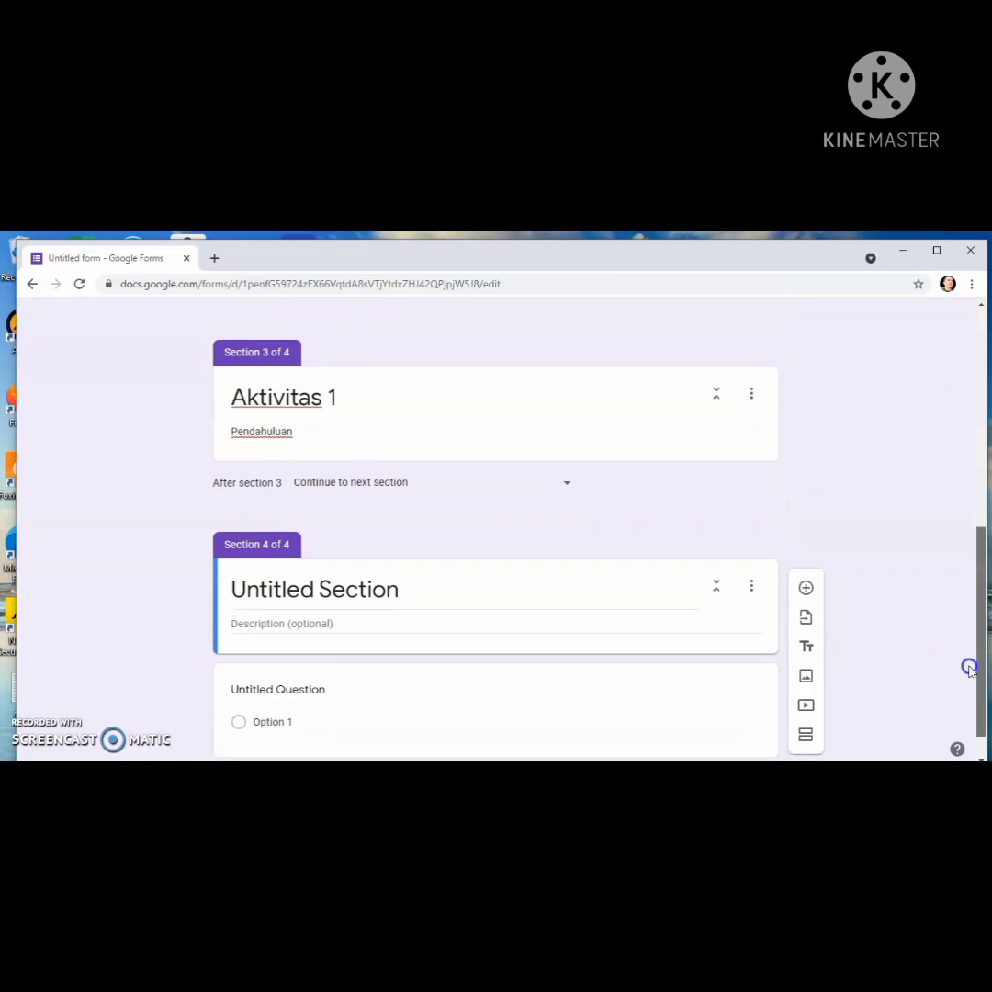
click(396, 593)
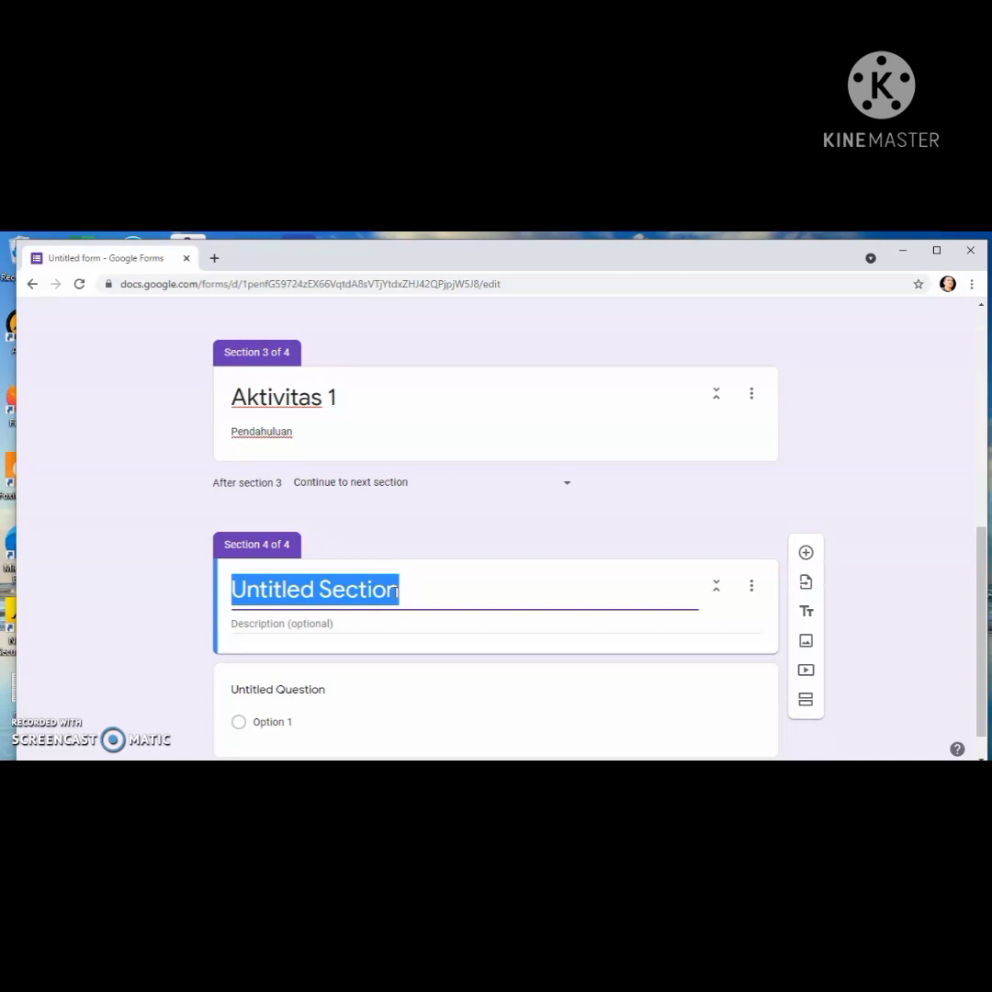
text(Akti)
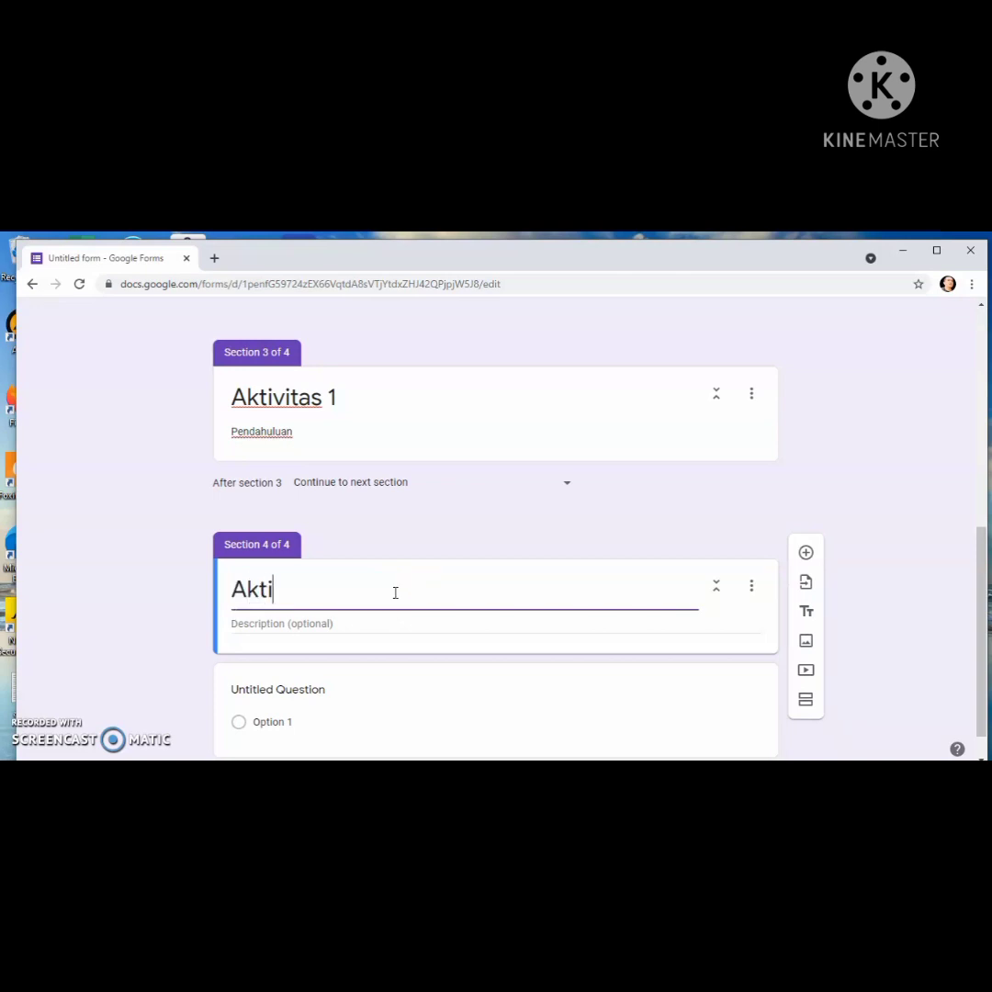
text(vitas )
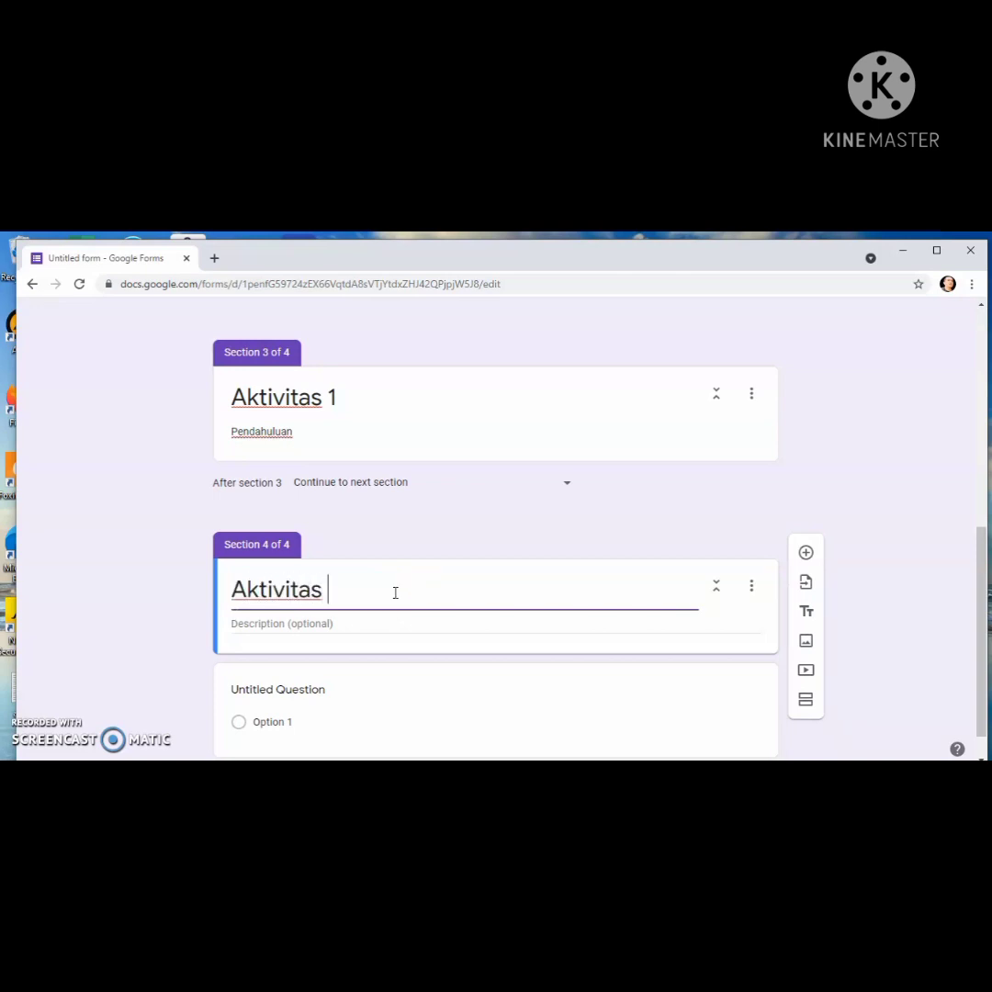
text(yang dilakukan )
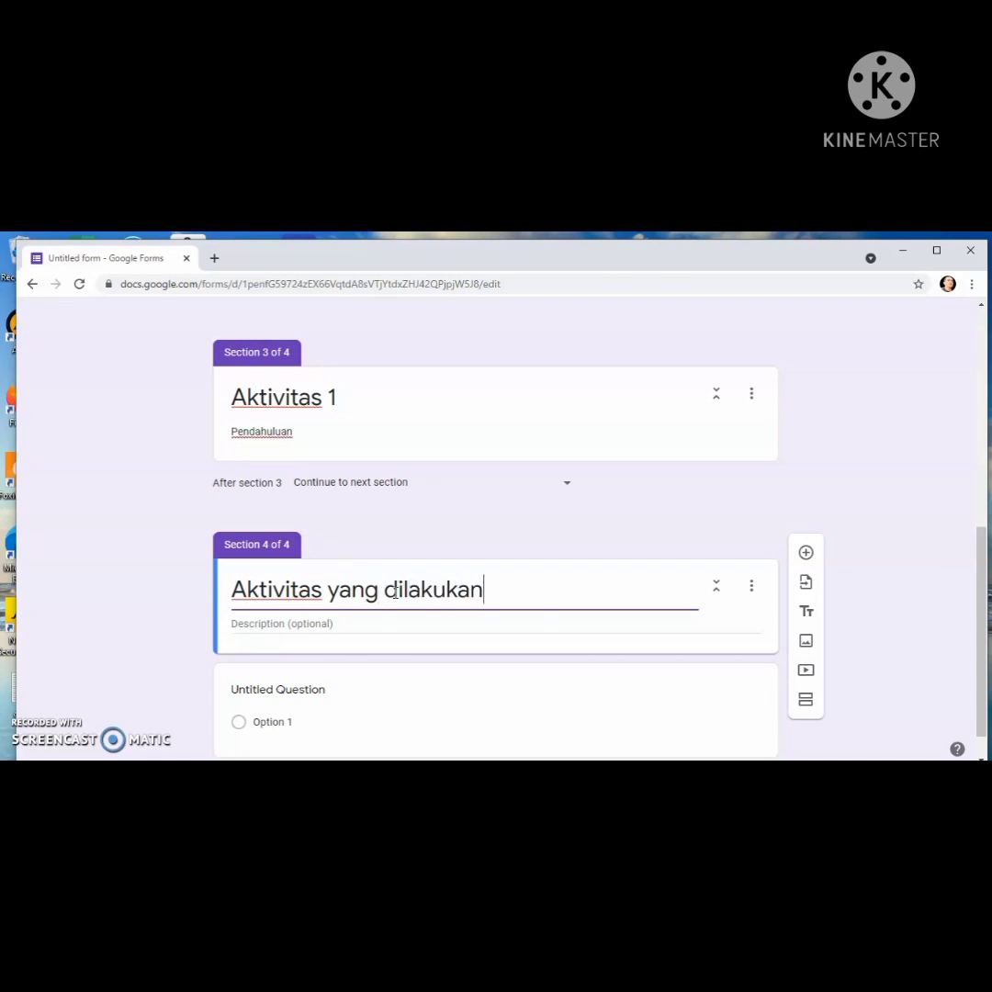
text(ad)
key(BackSpace)
text(ntara )
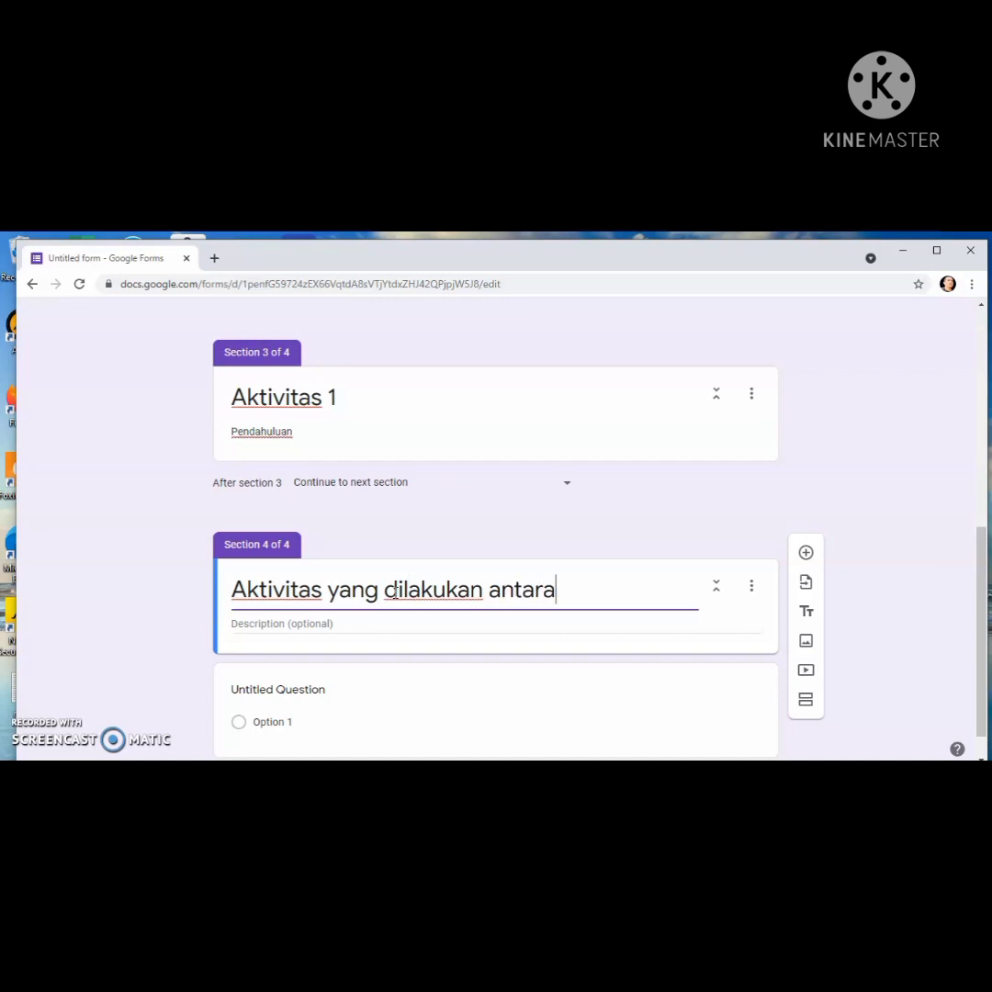
text(lain)
Start section 4's description with the line "1. Guru meminta peserta didi untuk memulai pembelajaran dengan berdoa"
click(278, 624)
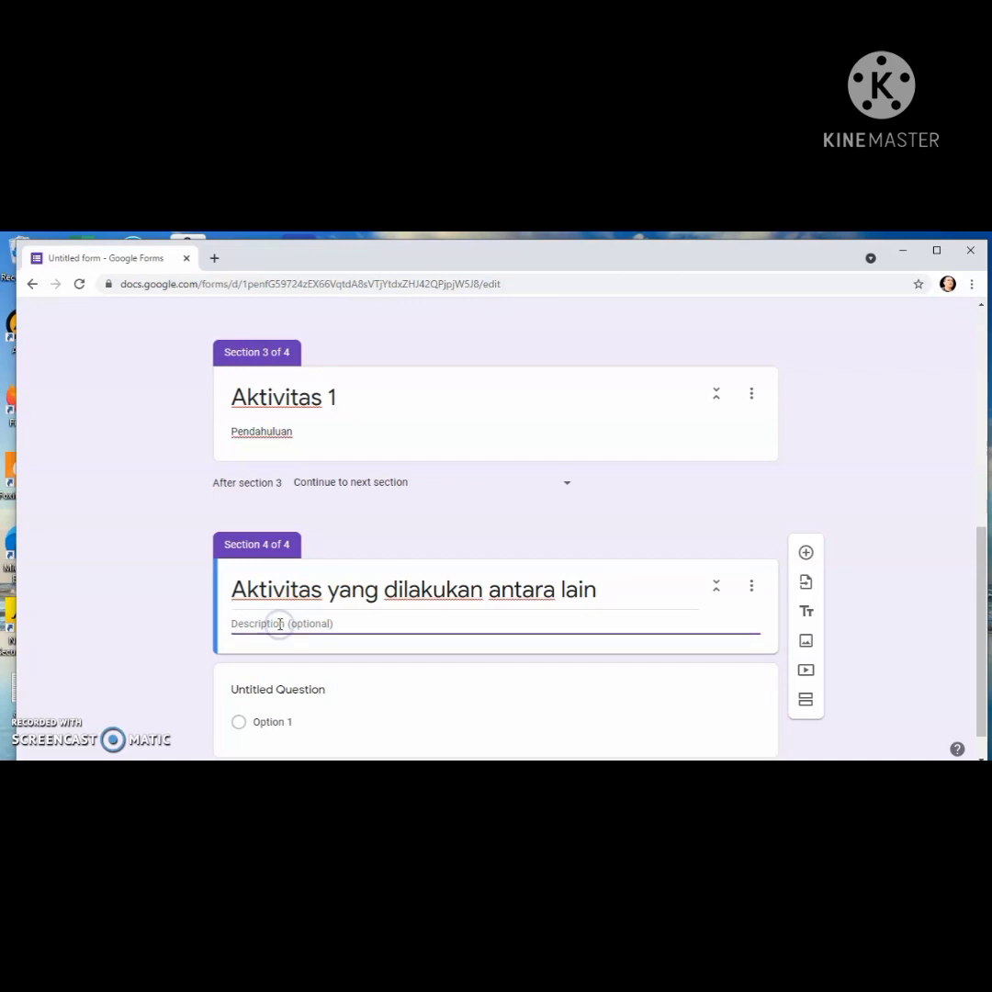
text(1. )
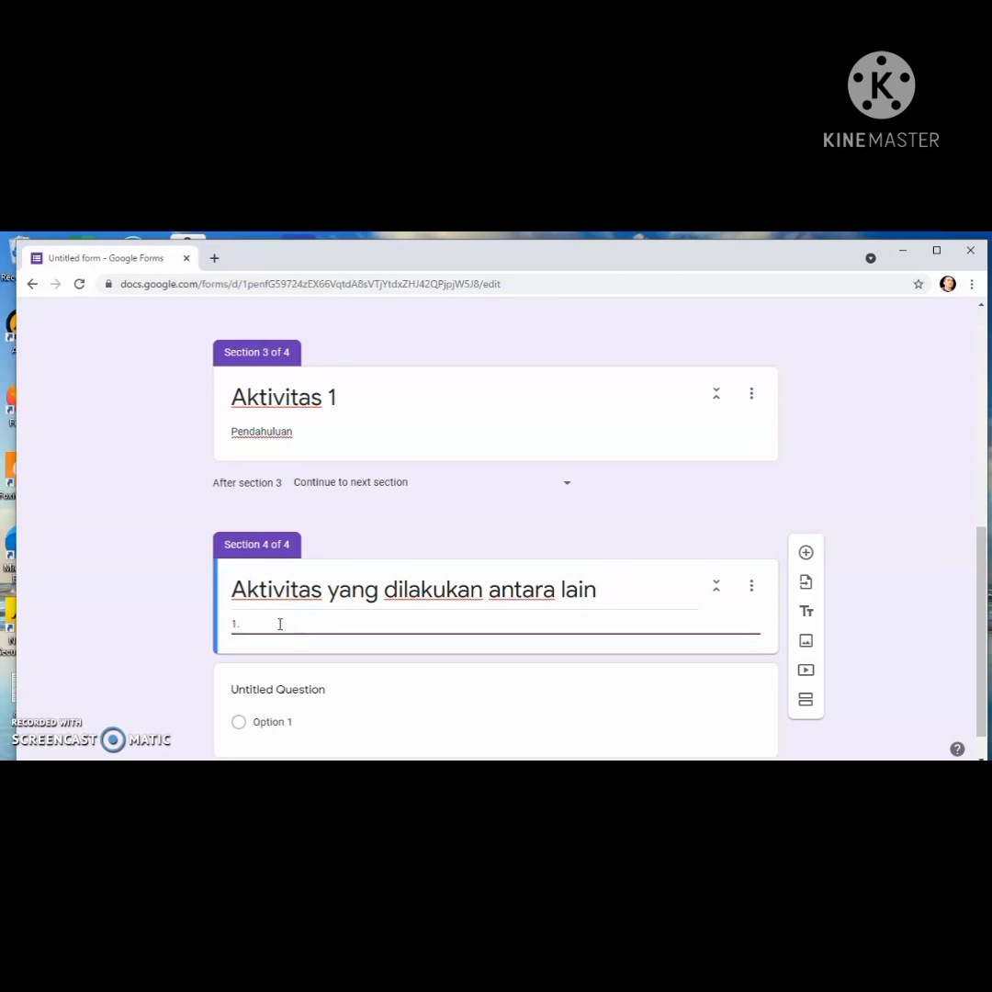
text(Guru meminta s)
key(BackSpace)
text(peser)
text(ta didi)
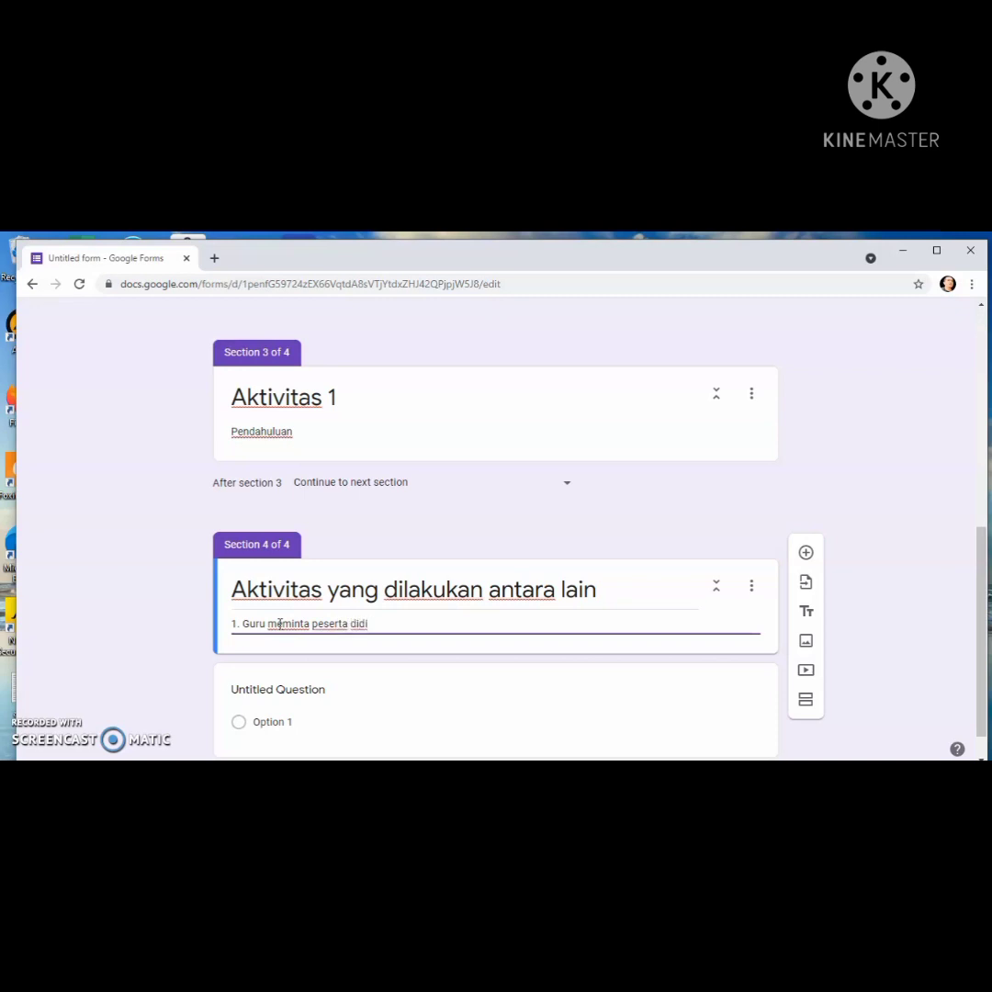
text( untuk memulai pembelaja)
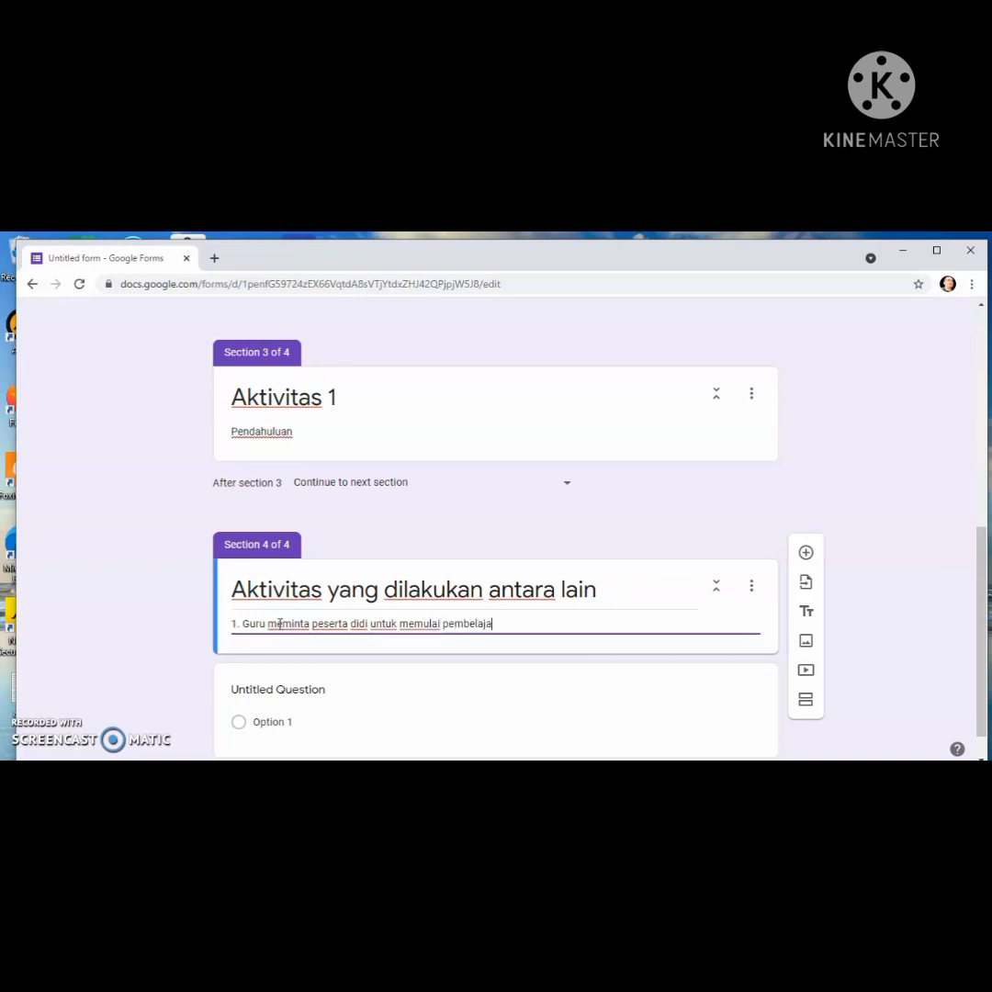
text(ran dengan berdoa)
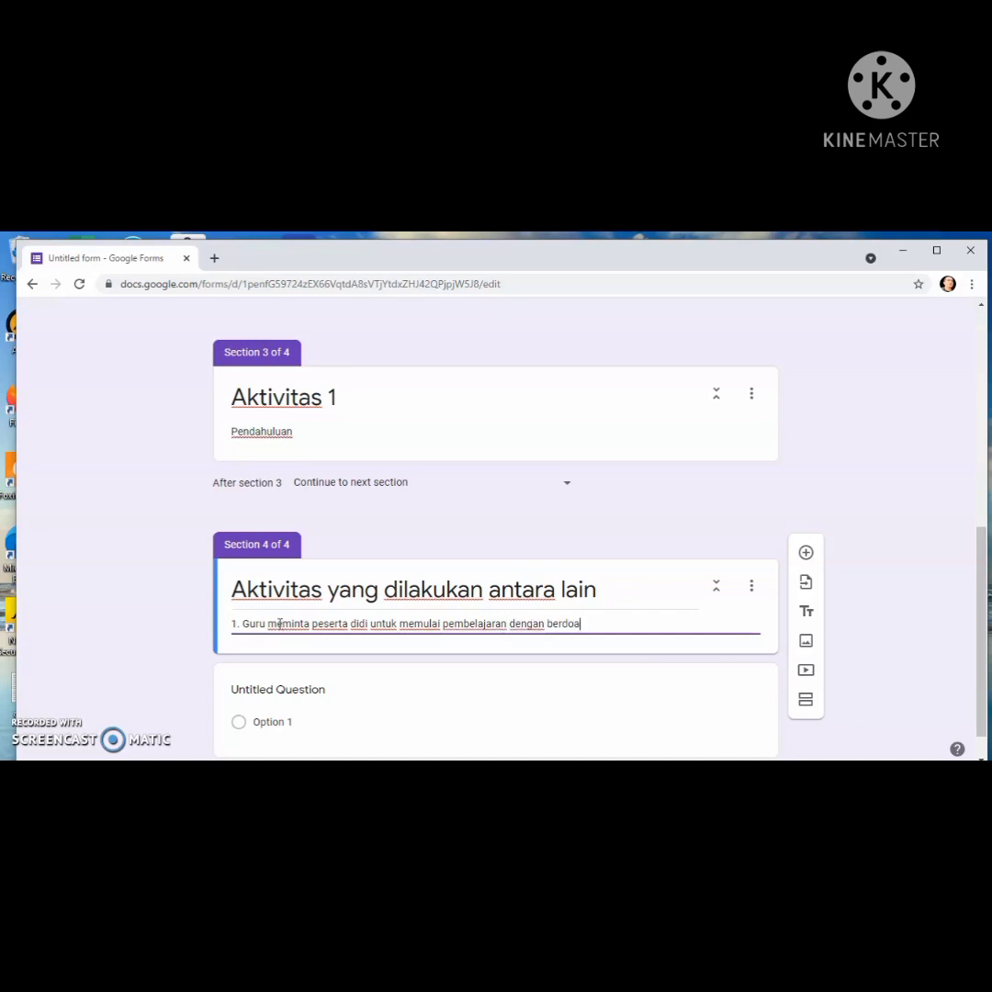
key(Return)
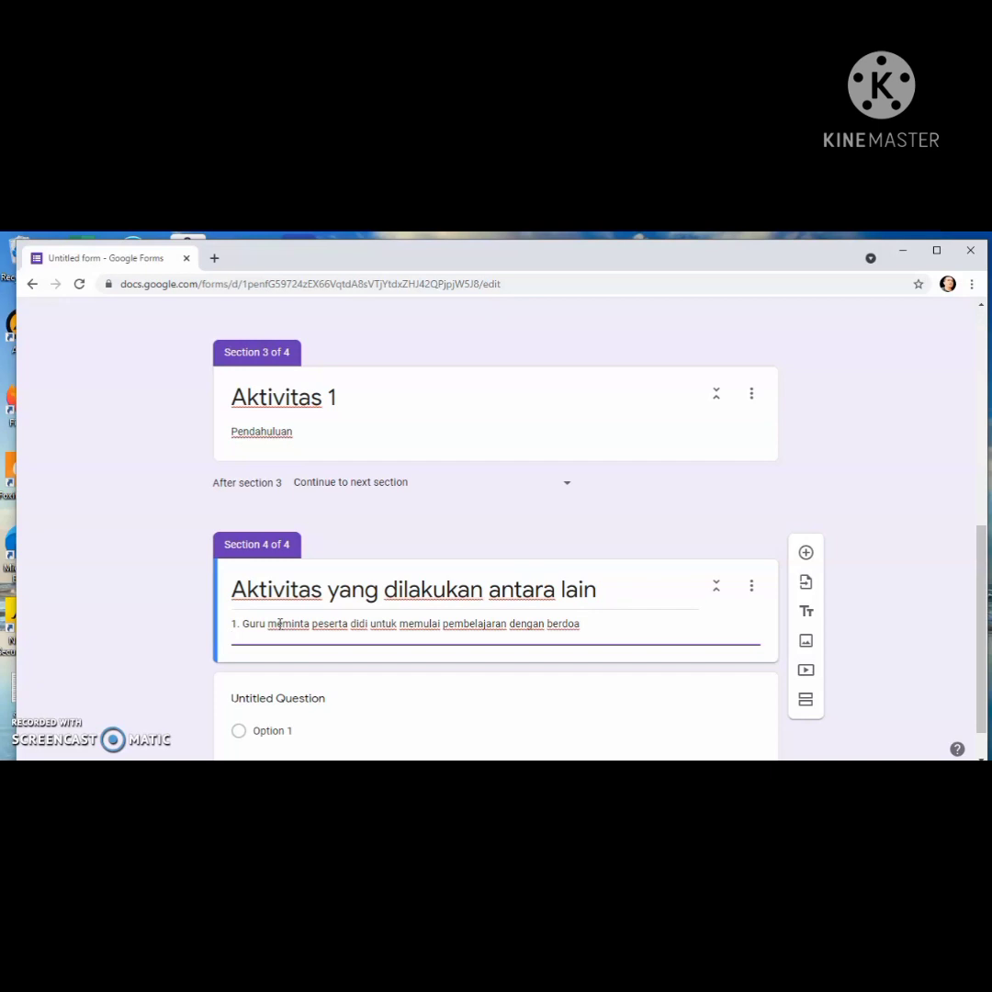
Add the line "2. Guru menyajikan kompetensi-kompetensi yang dicapai dalam proses pembelajaran" to section 4's description
text(2. Guru menyajikan komp)
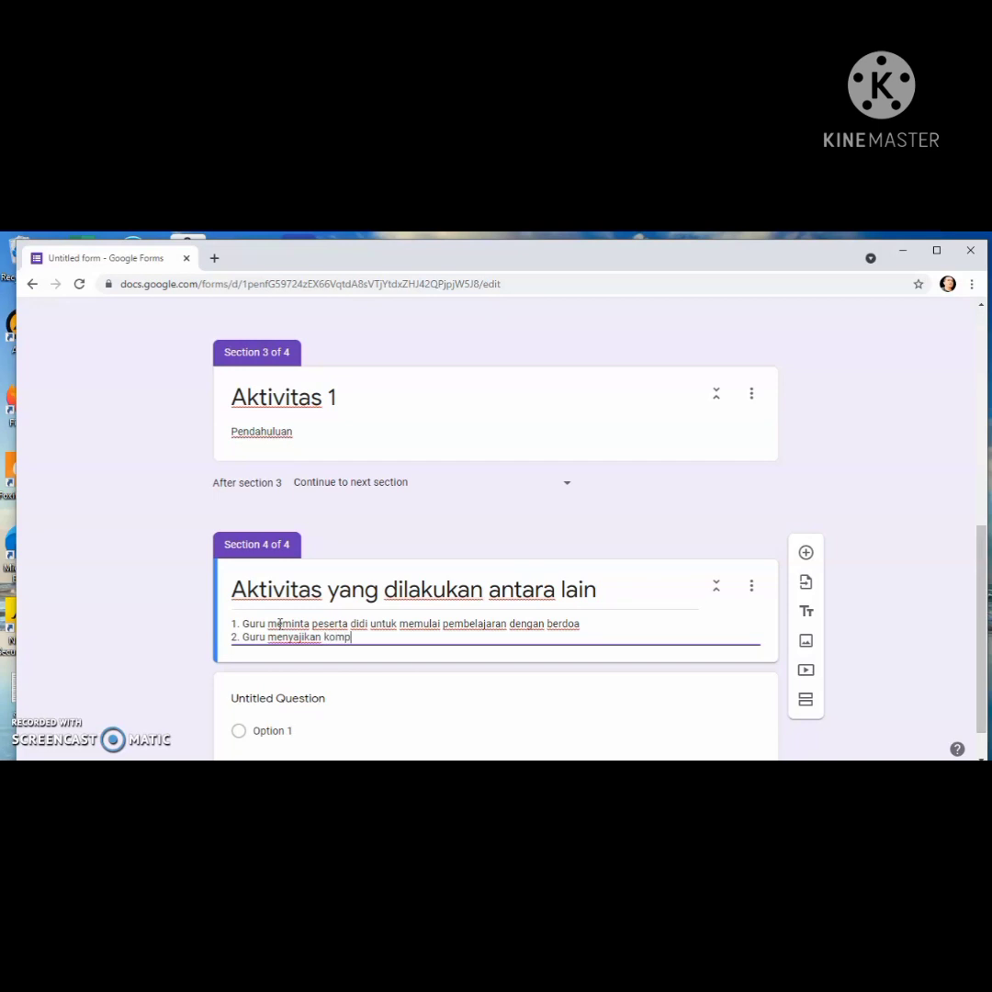
text(etensi-kompetensi y)
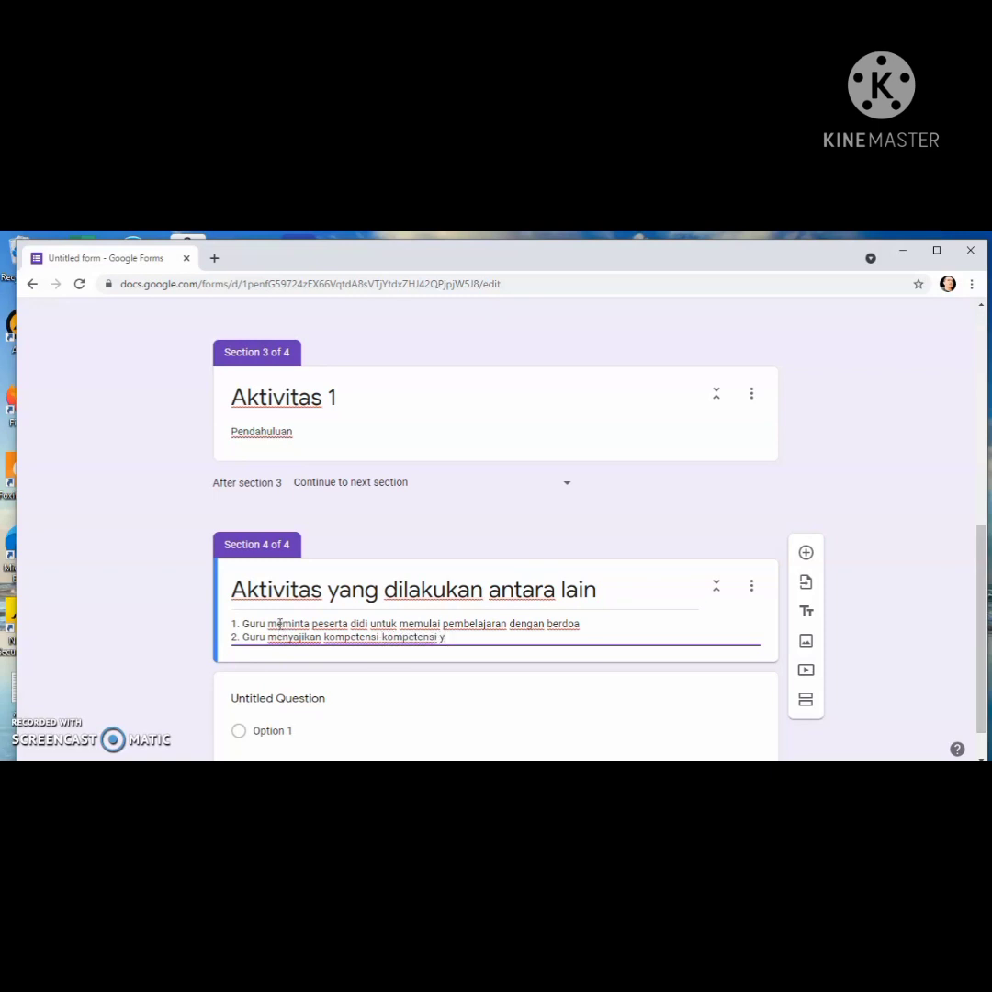
text(ang dicapai dalam proses pe)
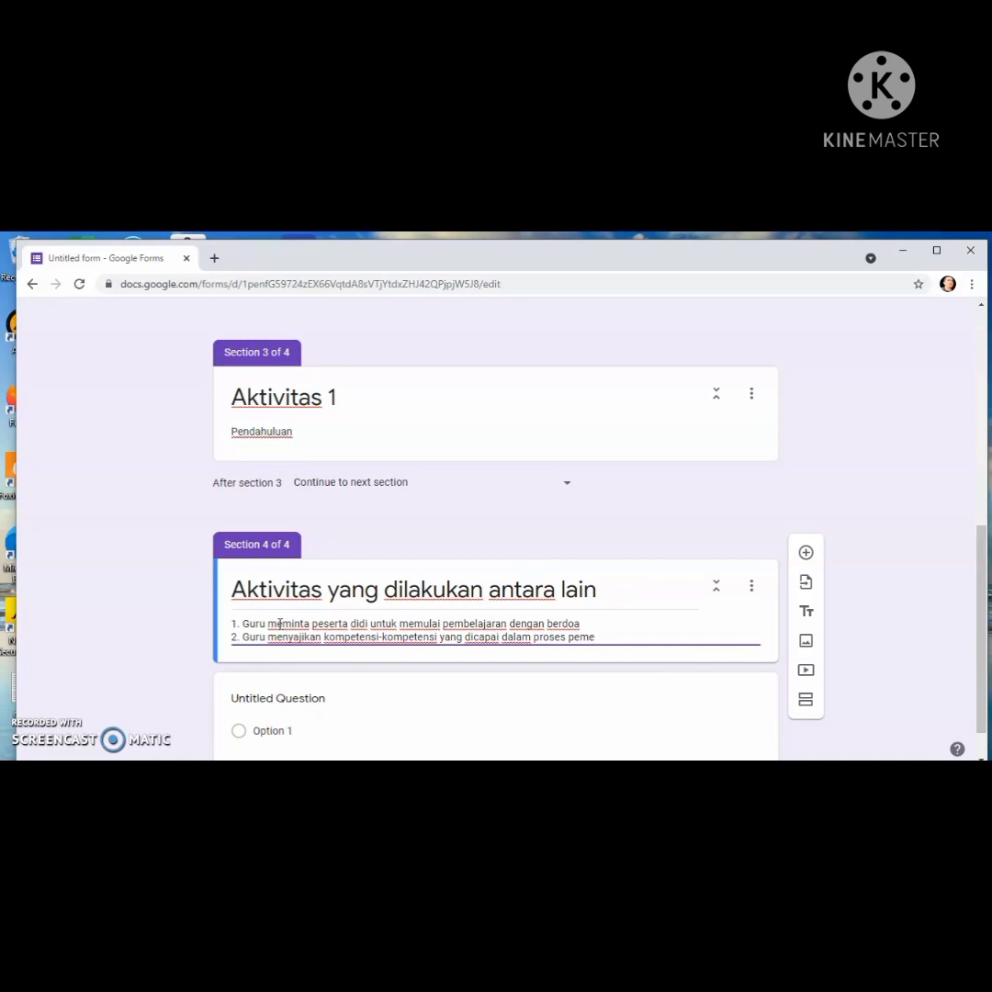
text(mbelajaran)
key(Return)
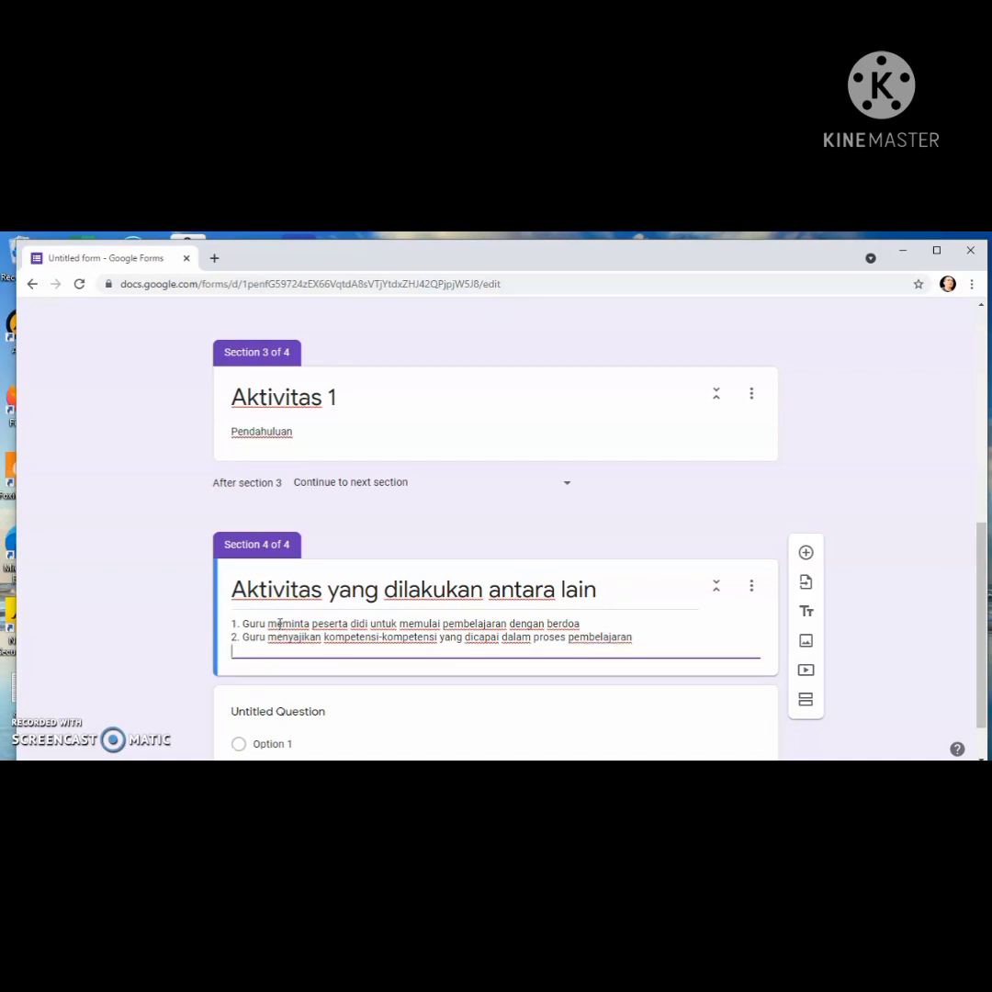
Add the lines "3. Guru menyajikan tujuan pembelajaran" and "4. Guru melakukan Absensi" to section 4's description
text(3.)
text(g)
key(BackSpace)
text(Guru menyajikan tujuan )
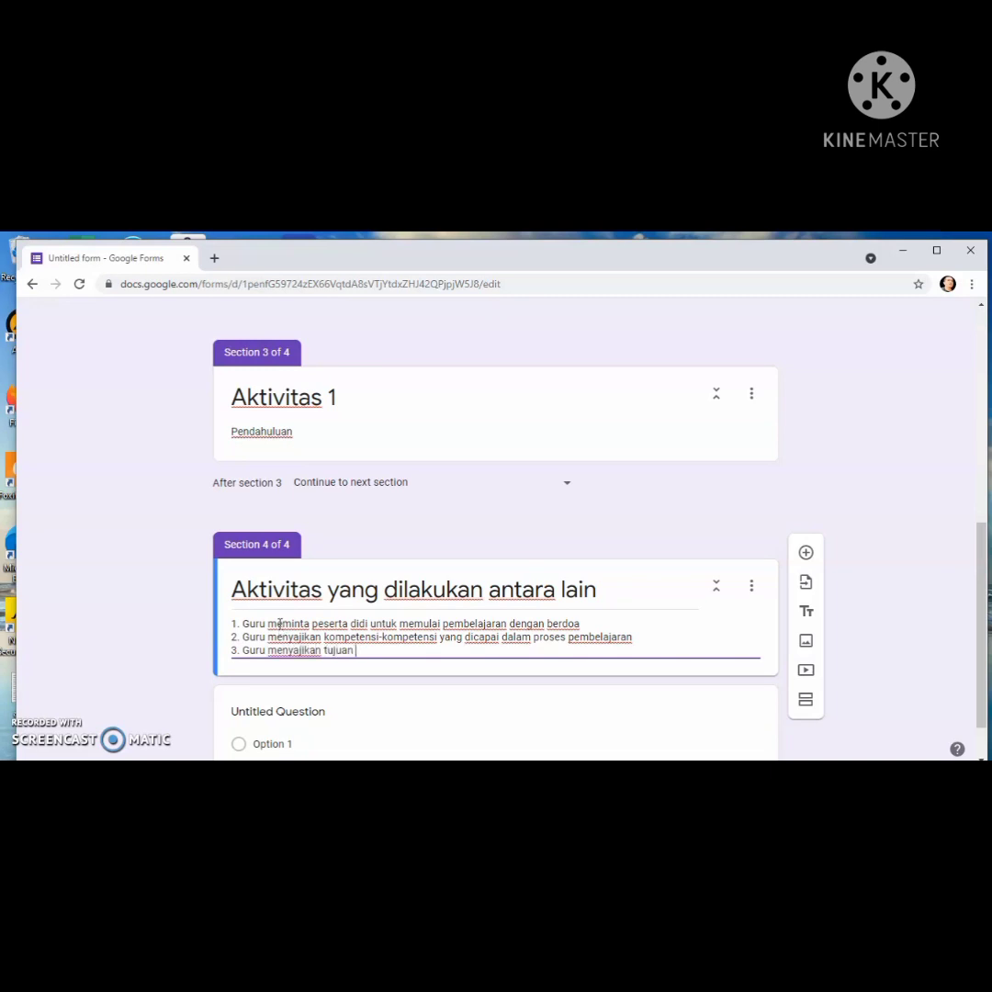
text(pembelajaran)
key(Return)
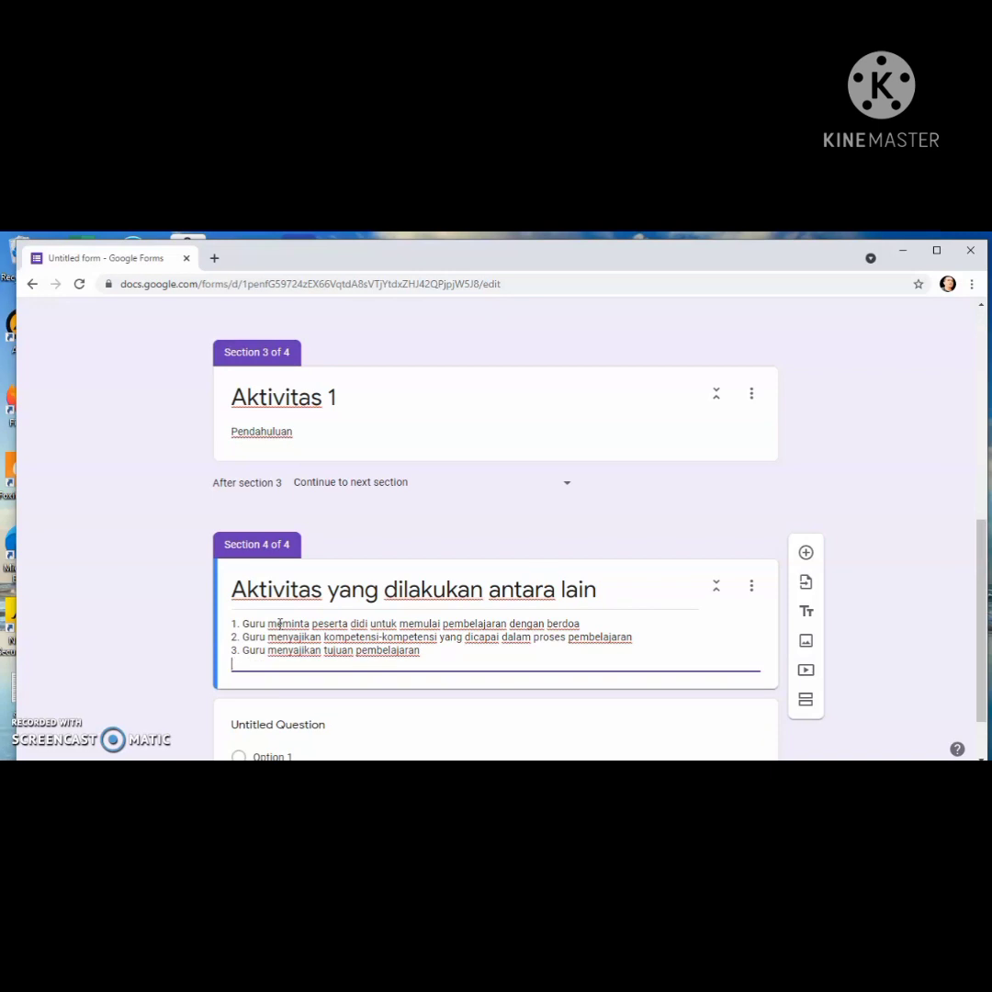
text(4. Guru melakukan Absensi)
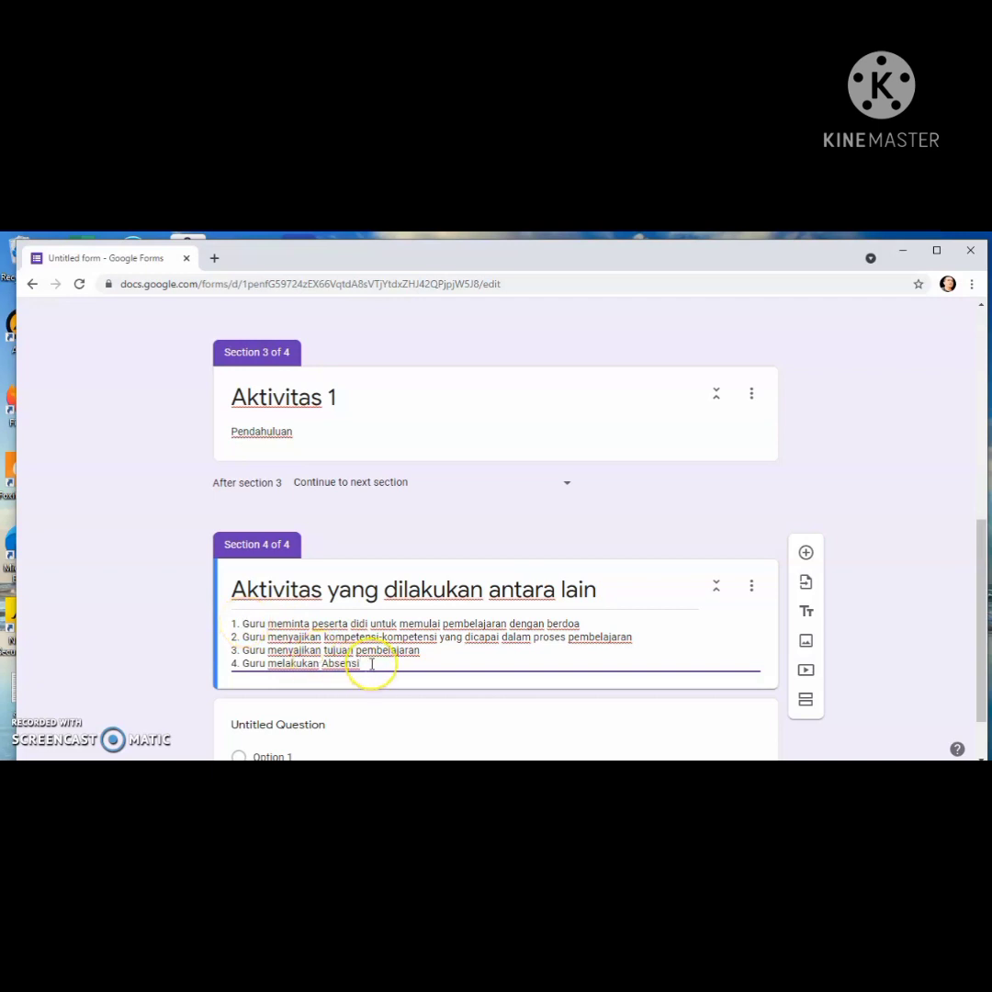
key(Return)
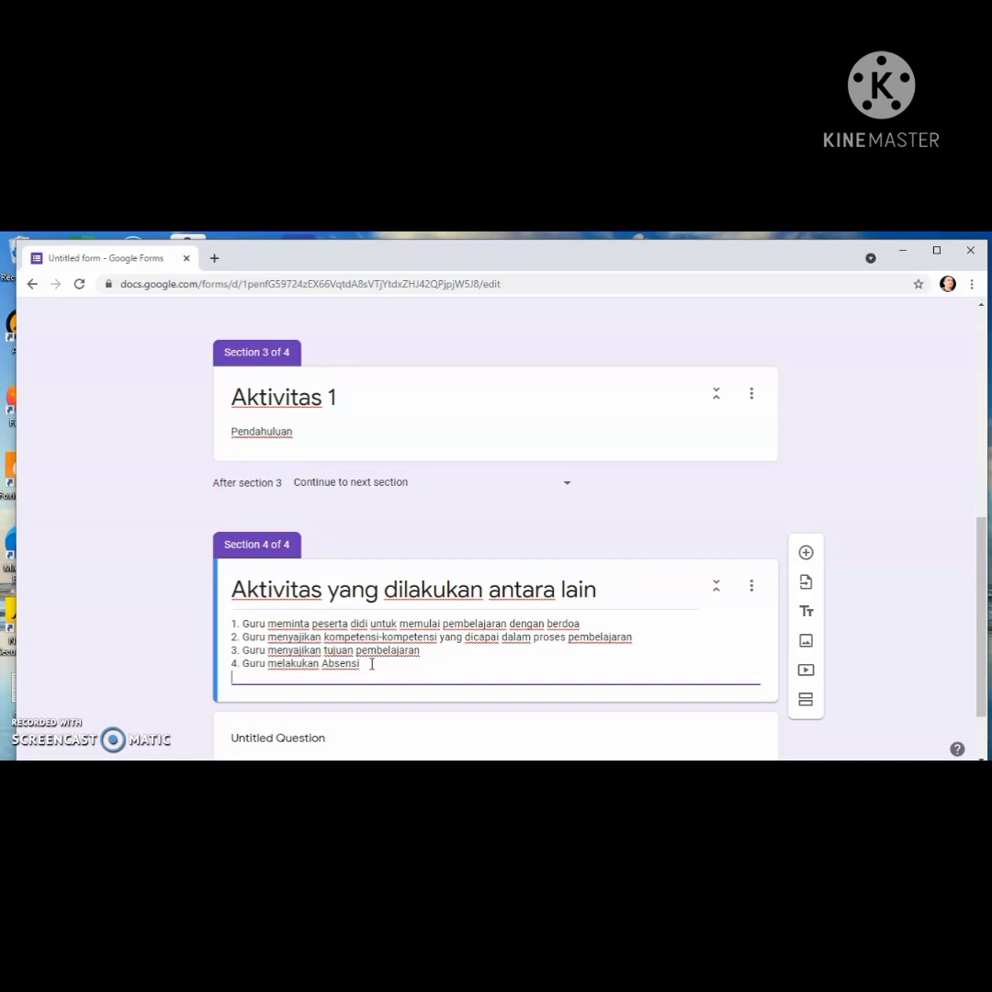
Insert "Guru mengajak siswa untuk masuk ke ruang kelas maya ( WA Grup)" as item 1 of section 4's description and number the berdoa item 2
click(242, 624)
key(Return)
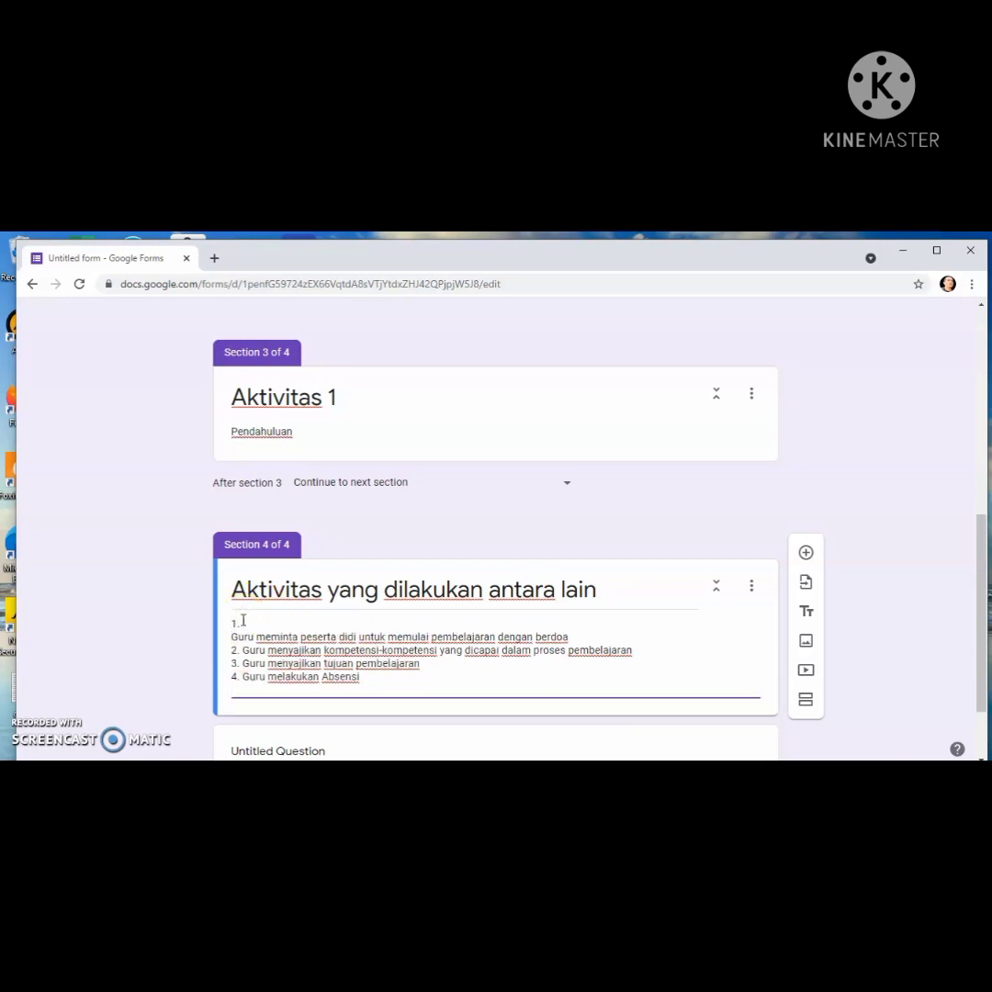
text(2.)
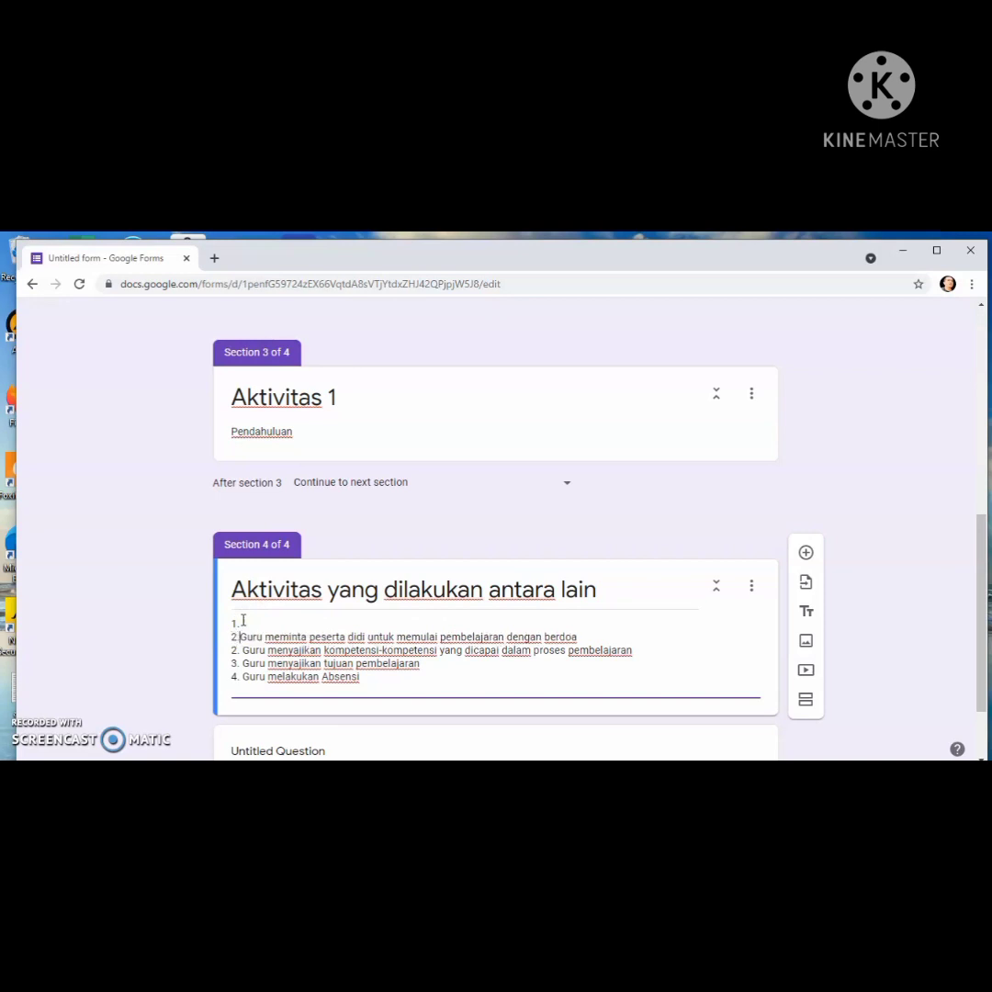
click(243, 622)
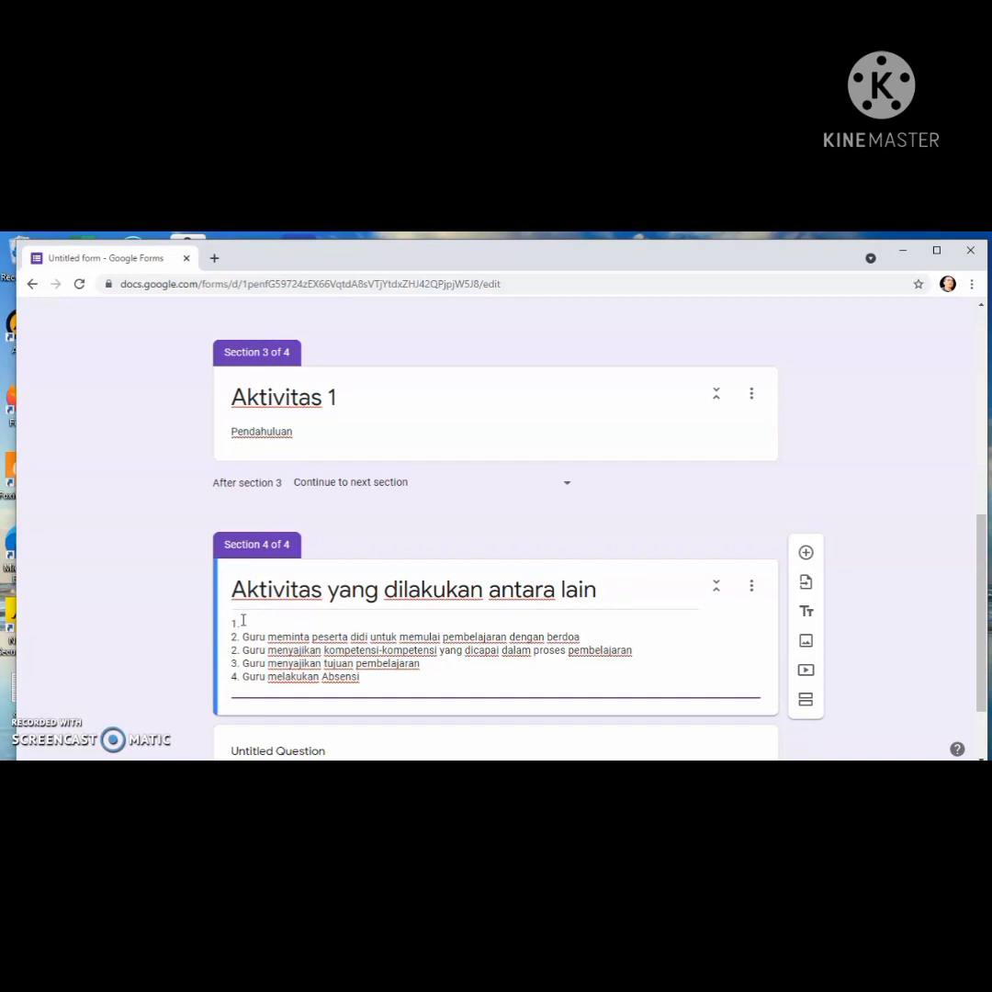
text(Guru)
key(BackSpace)
key(BackSpace)
text(Guru mengajak siswa untuk mas)
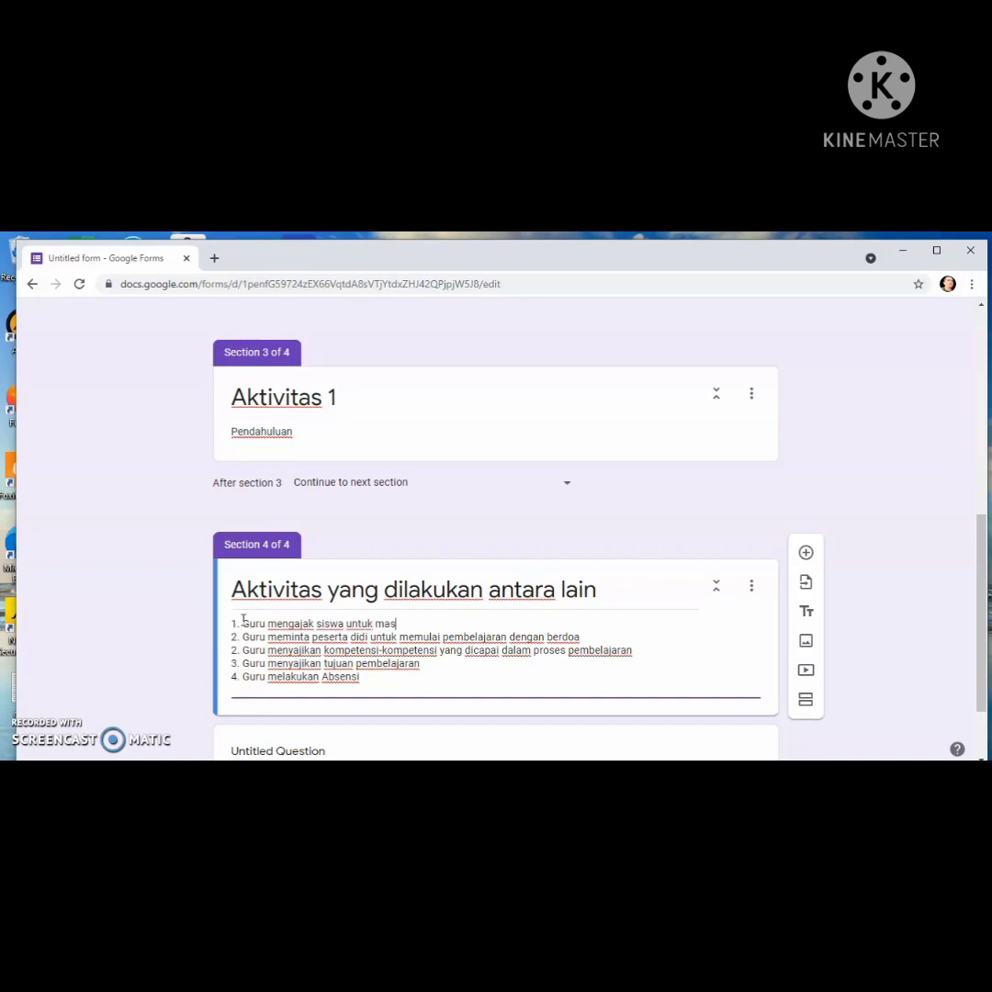
text(uk ke ruang kelas maya)
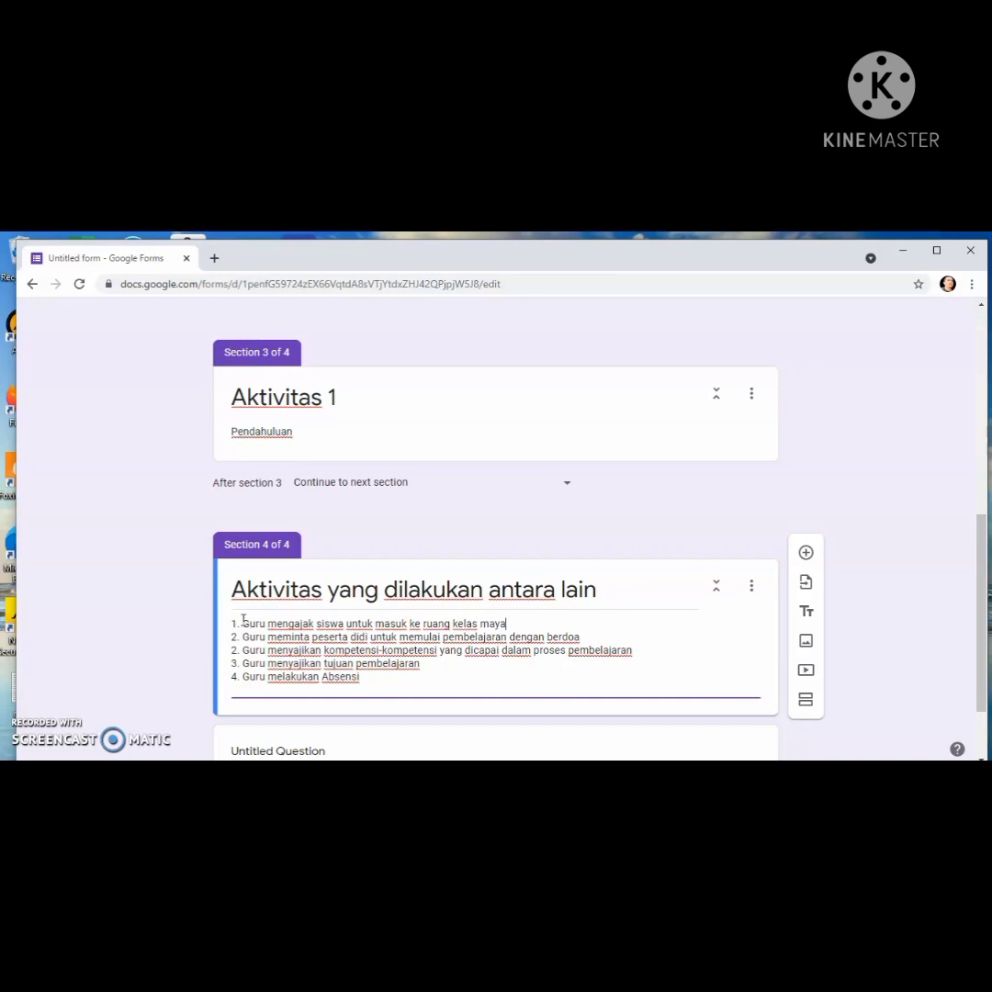
text( ( WA Grup)
In section 4's description, renumber the kompetensi-kompetensi item as 3 and the tujuan pembelajaran item as 4
click(236, 651)
key(BackSpace)
text(3)
click(236, 664)
key(BackSpace)
text(4)
Renumber the "Guru melakukan Absensi" item as 5 in section 4's description, keeping it on its own line
click(235, 677)
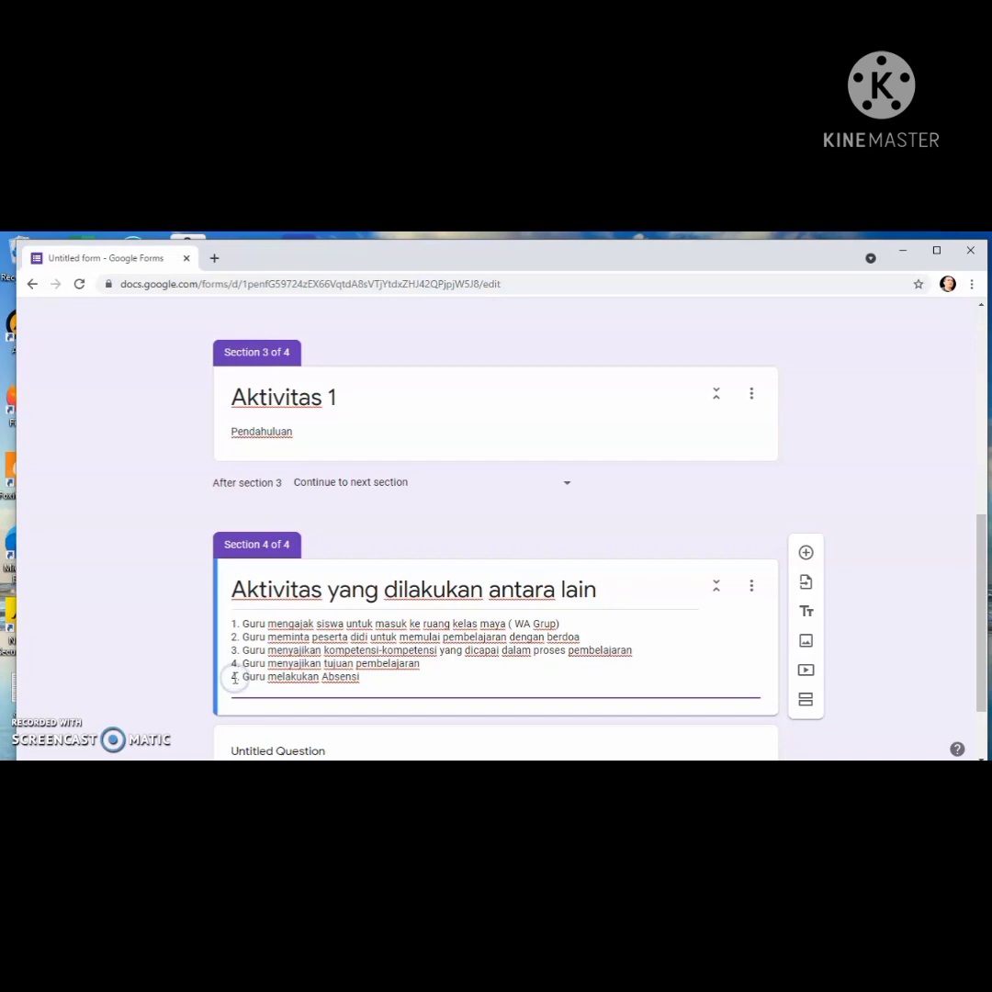
key(BackSpace)
text(5)
key(BackSpace)
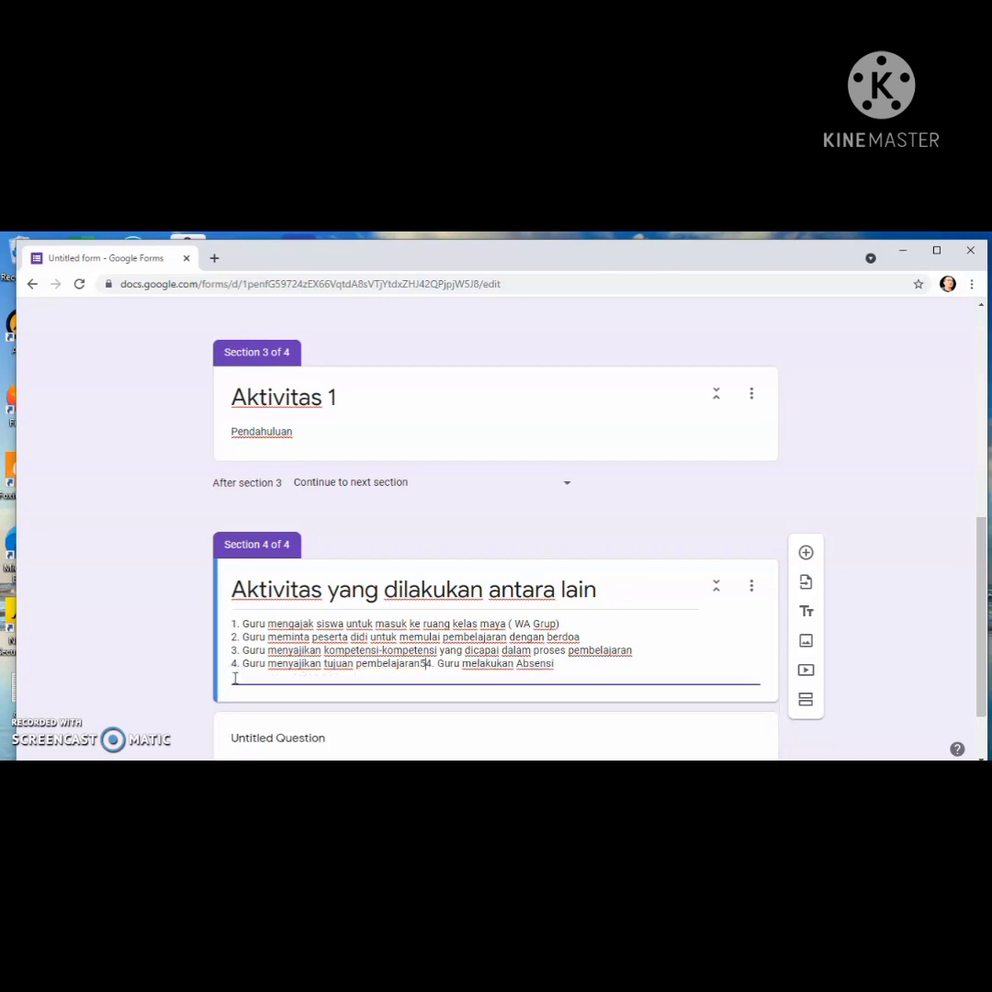
key(BackSpace)
key(Return)
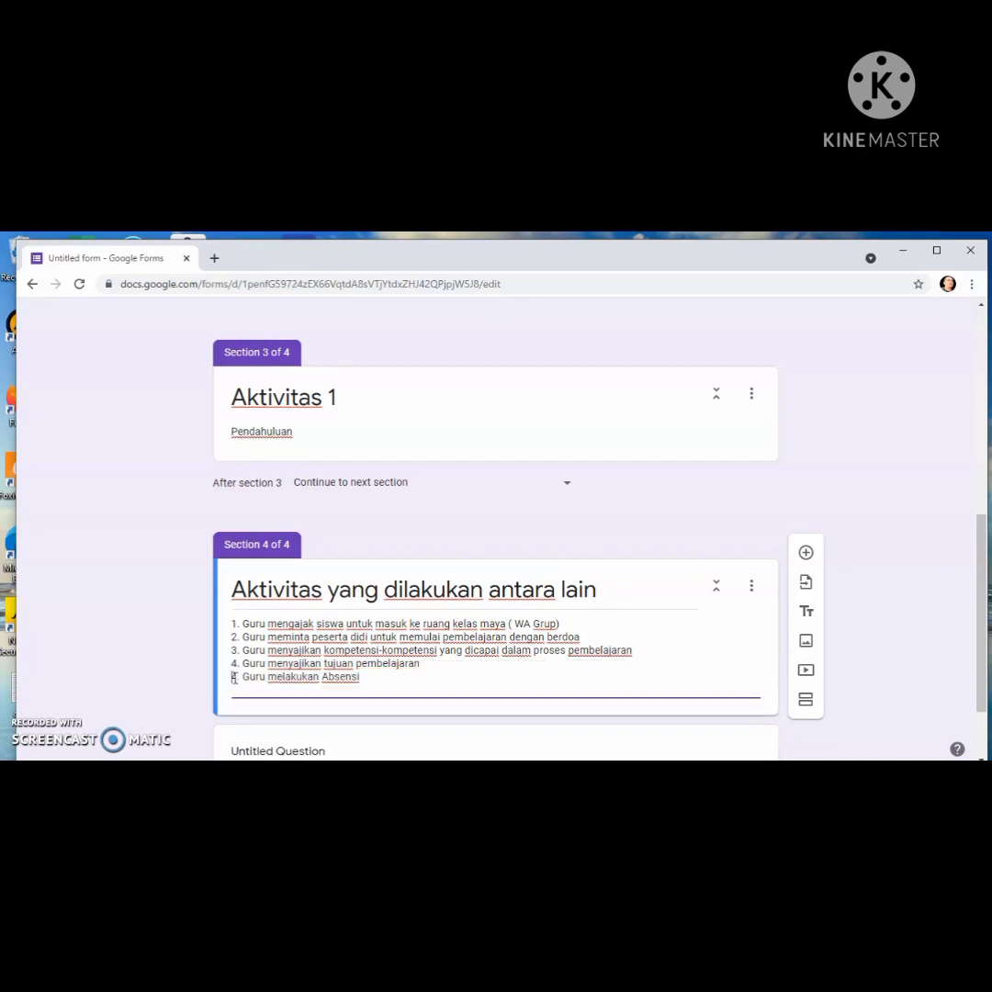
key(Delete)
key(Delete)
key(Delete)
text(5.)
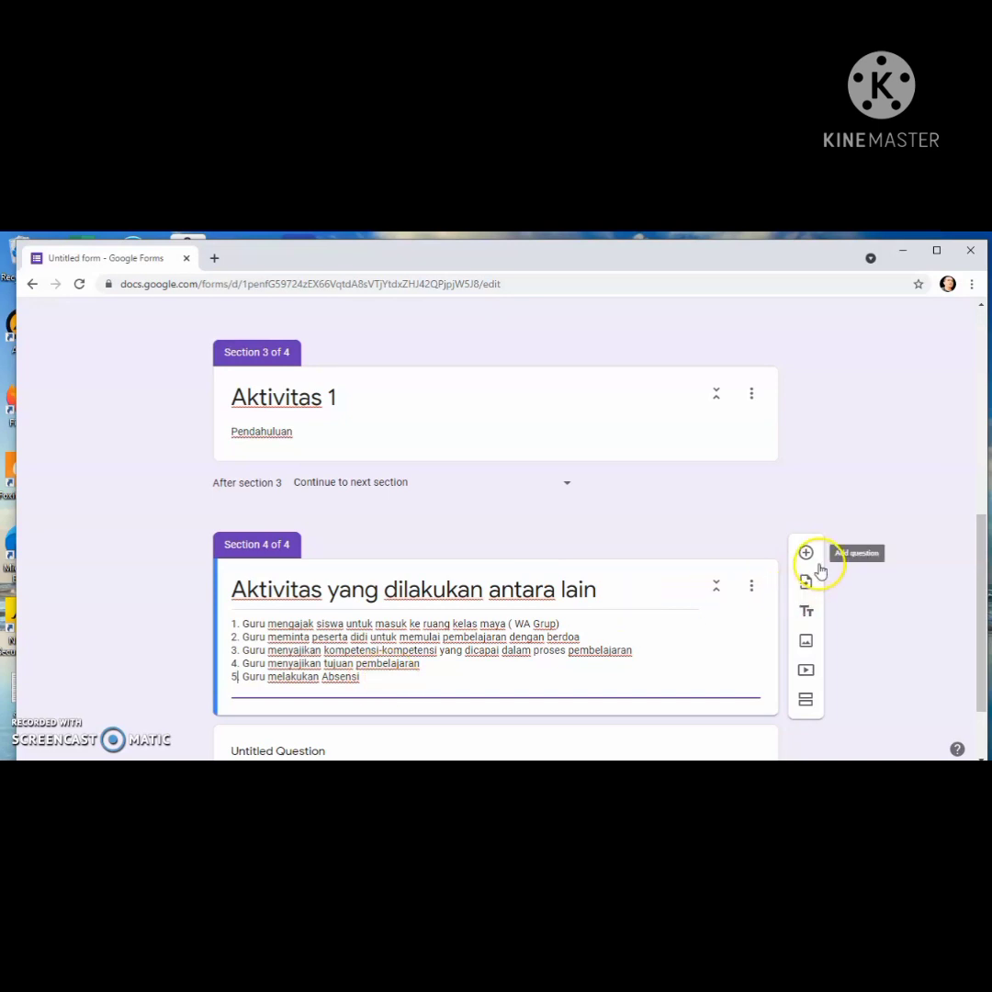
Add a fifth section after section 4 and title it "Guru mengajak peserta didik masuk ke kelas"
drag(978, 542, 971, 608)
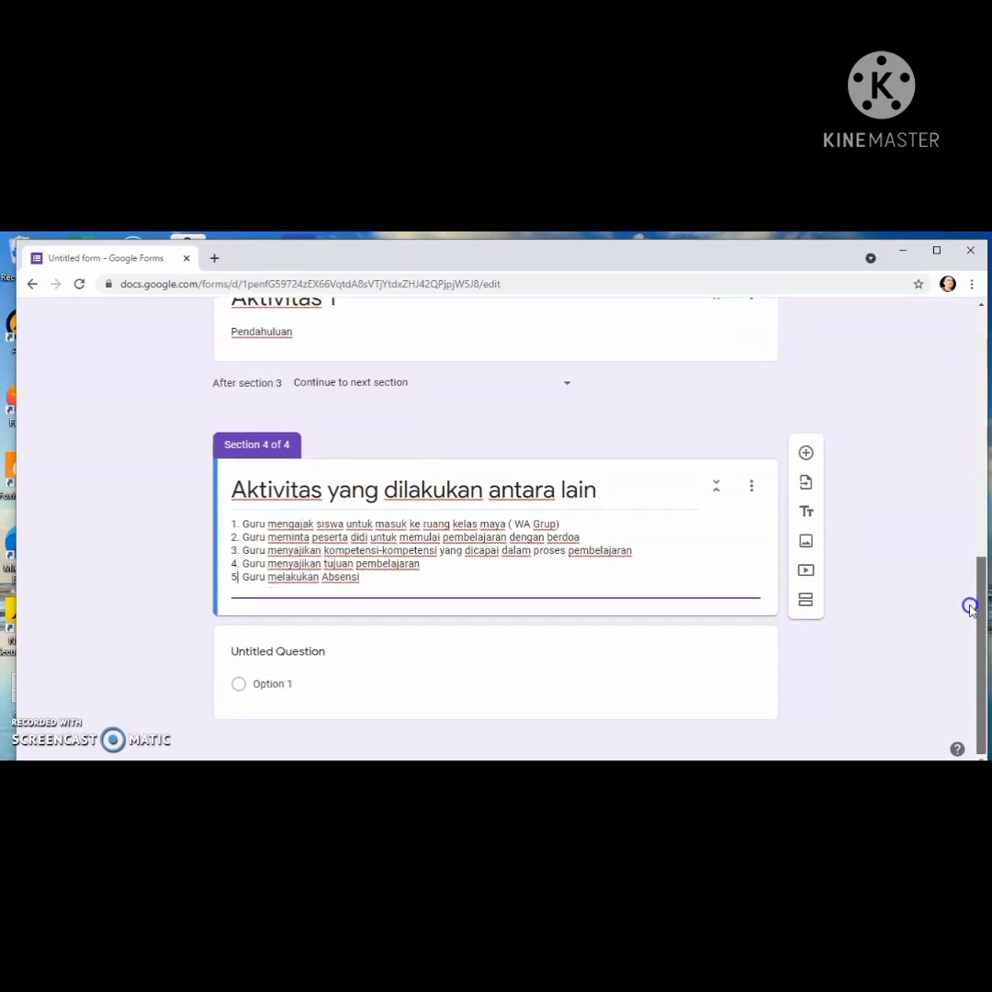
click(806, 602)
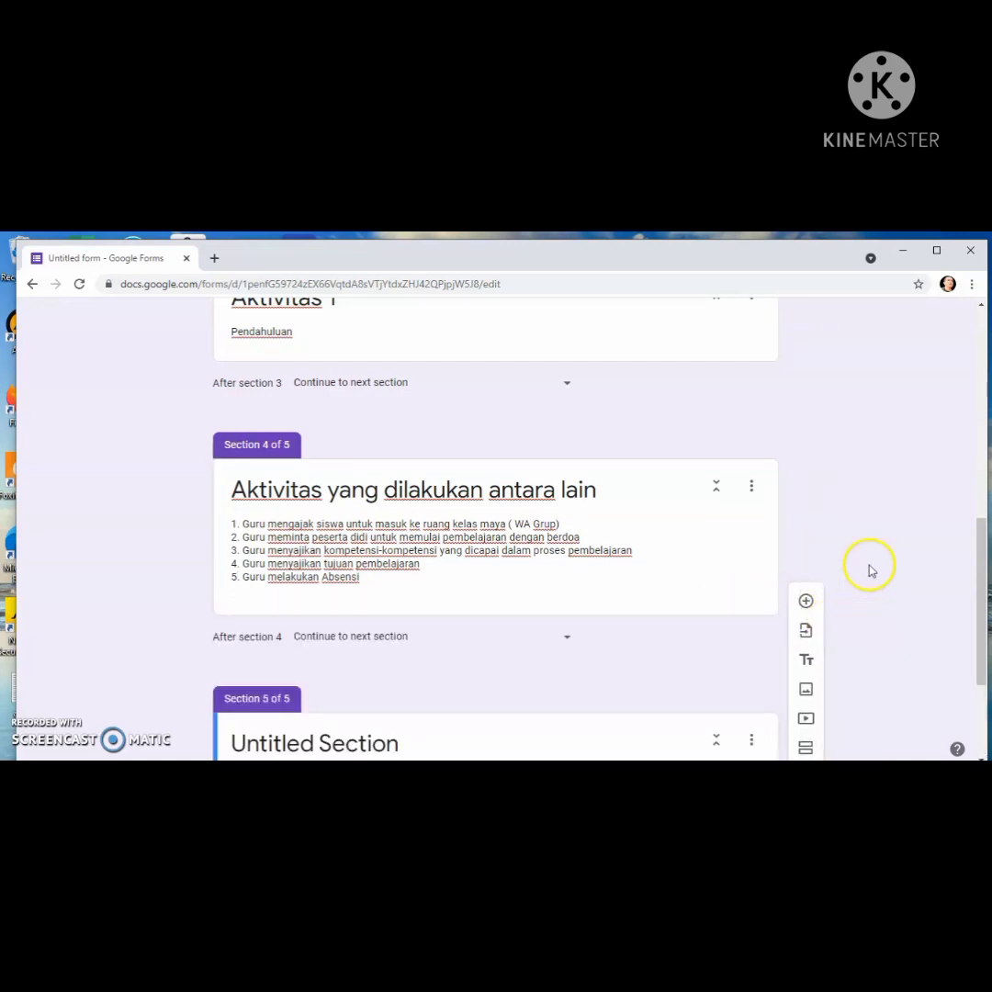
drag(974, 565, 974, 620)
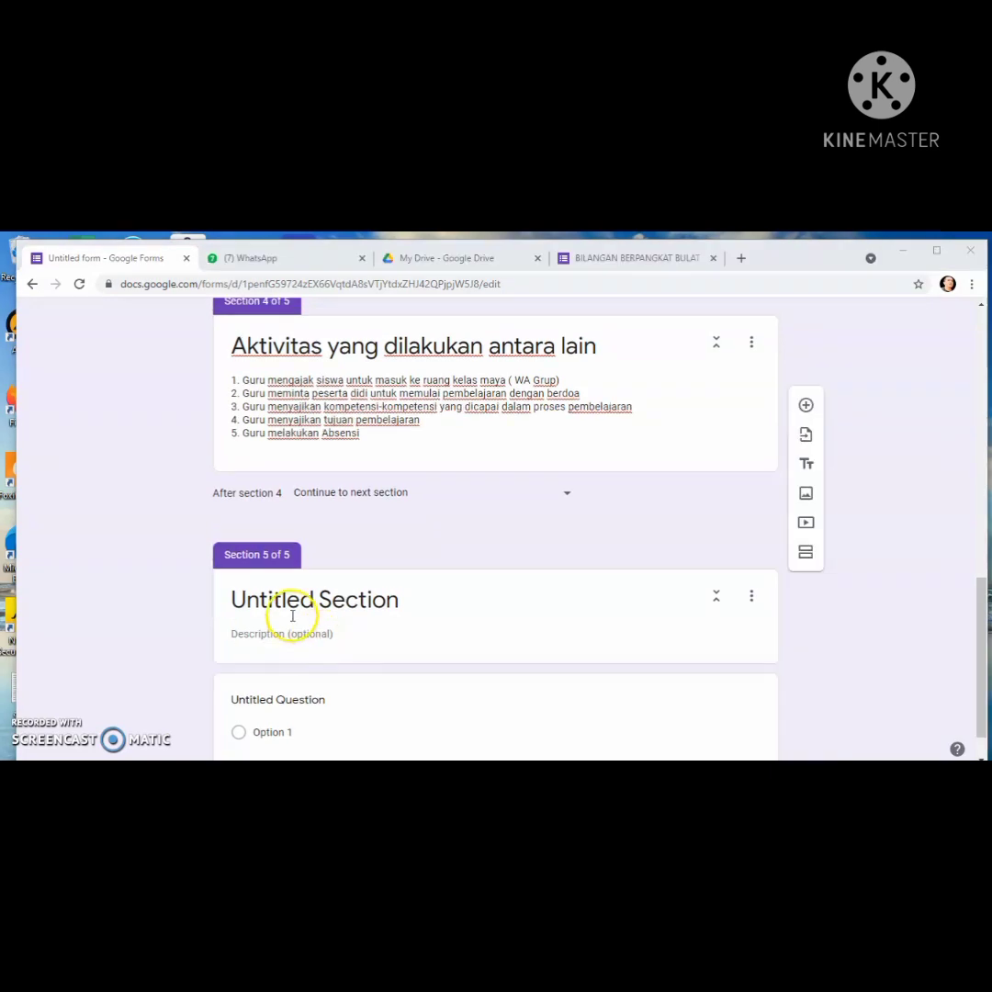
click(287, 599)
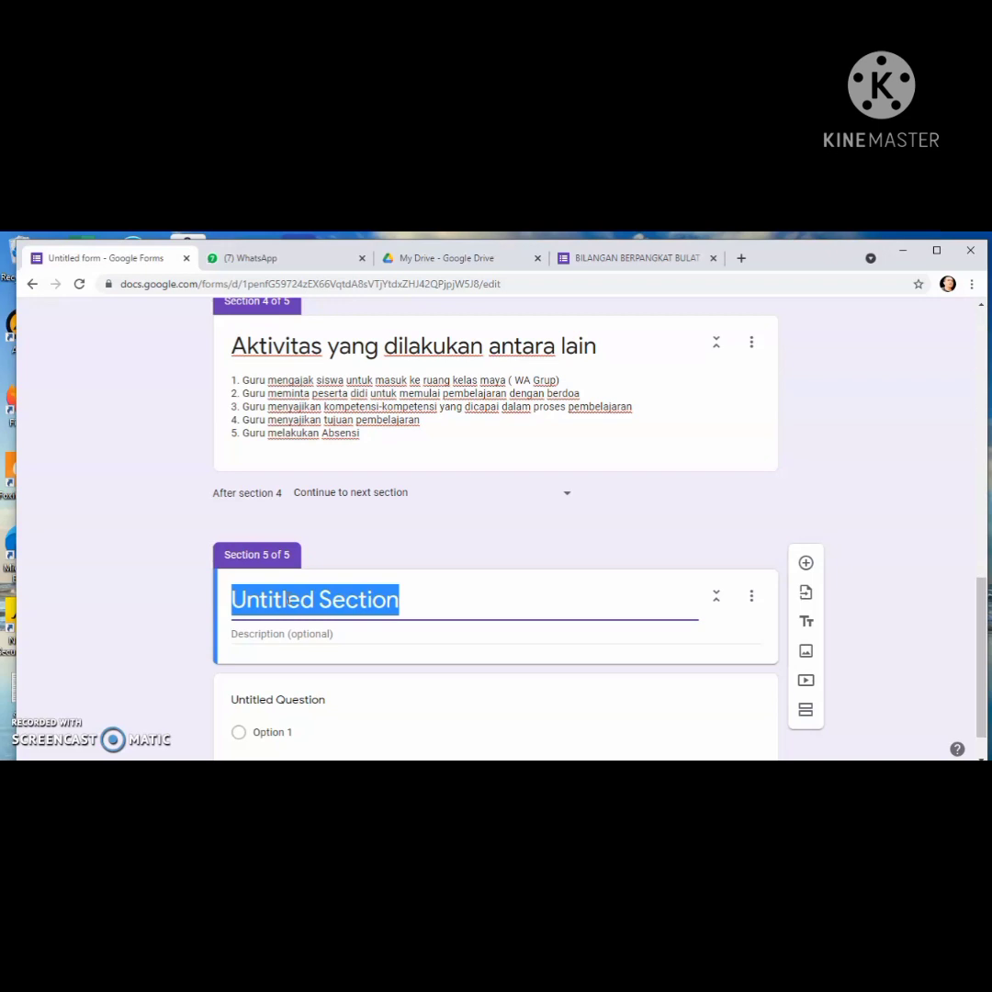
text(Guru )
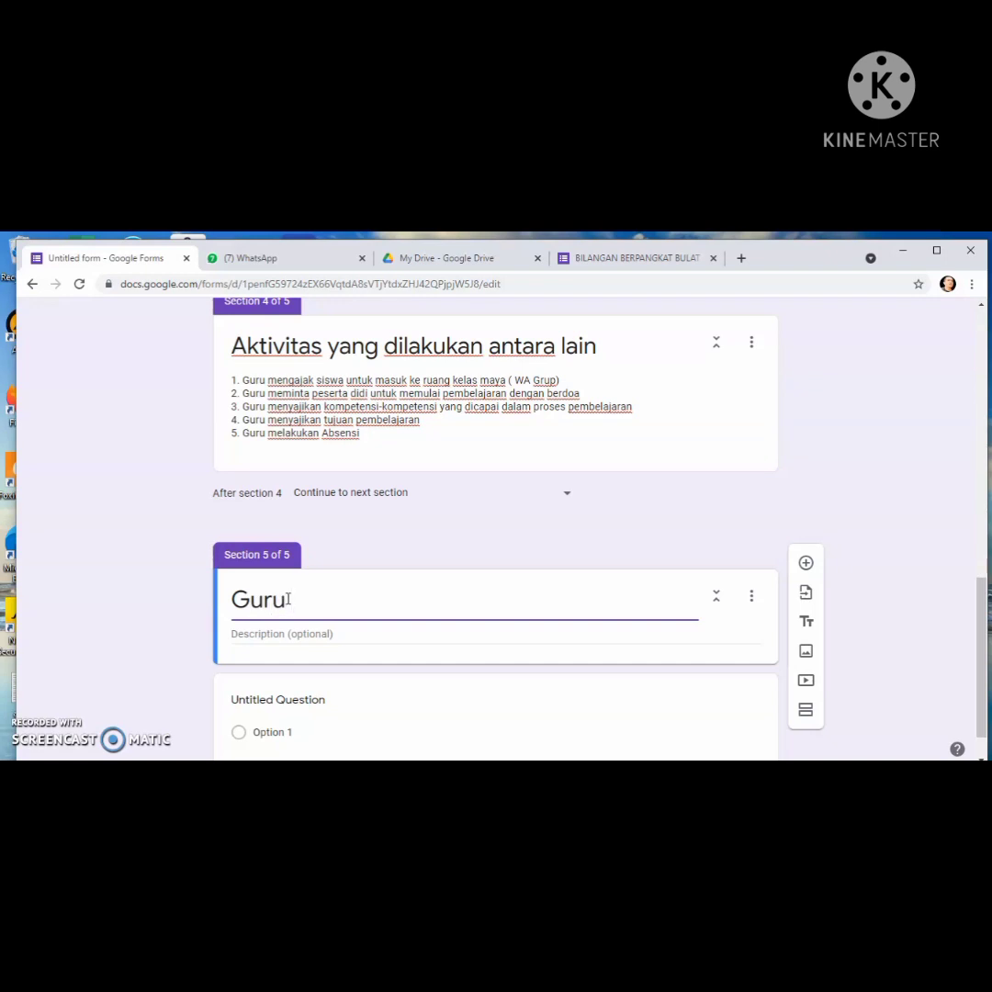
text(mengajak)
text(s)
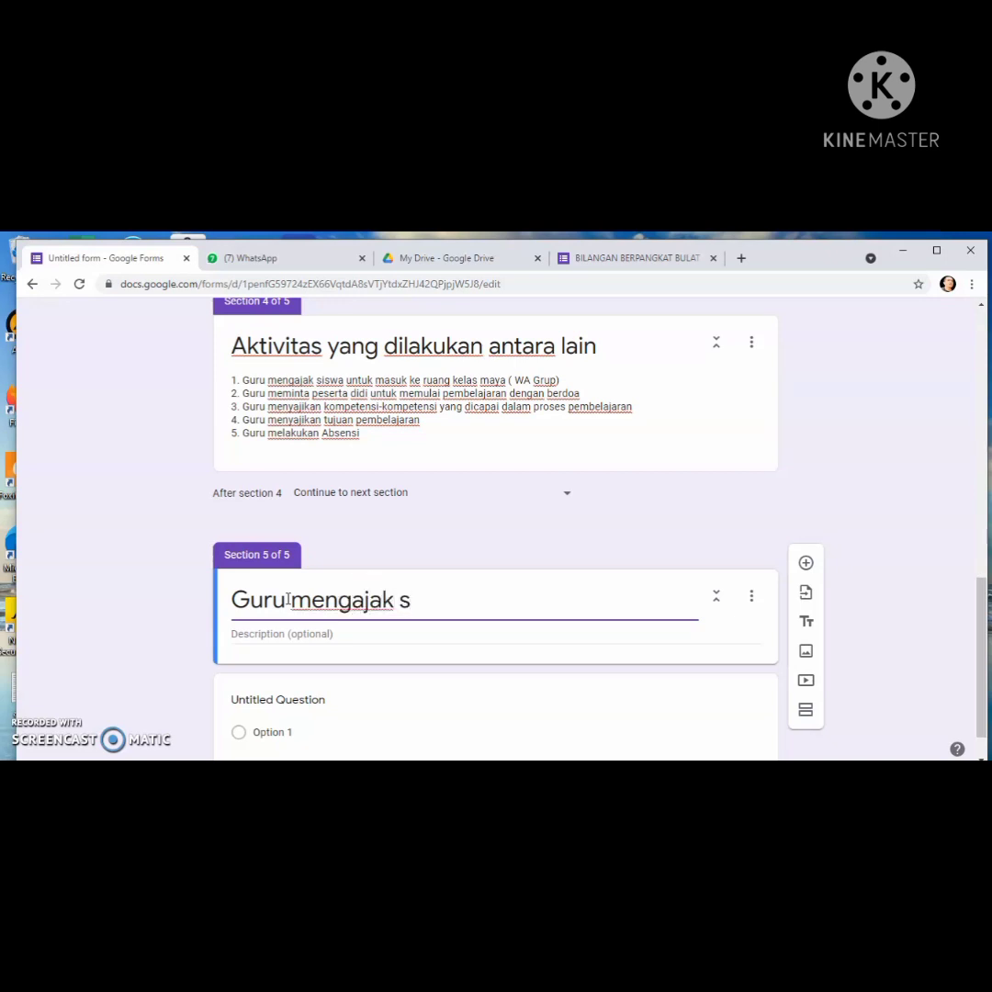
key(BackSpace)
text(peserta )
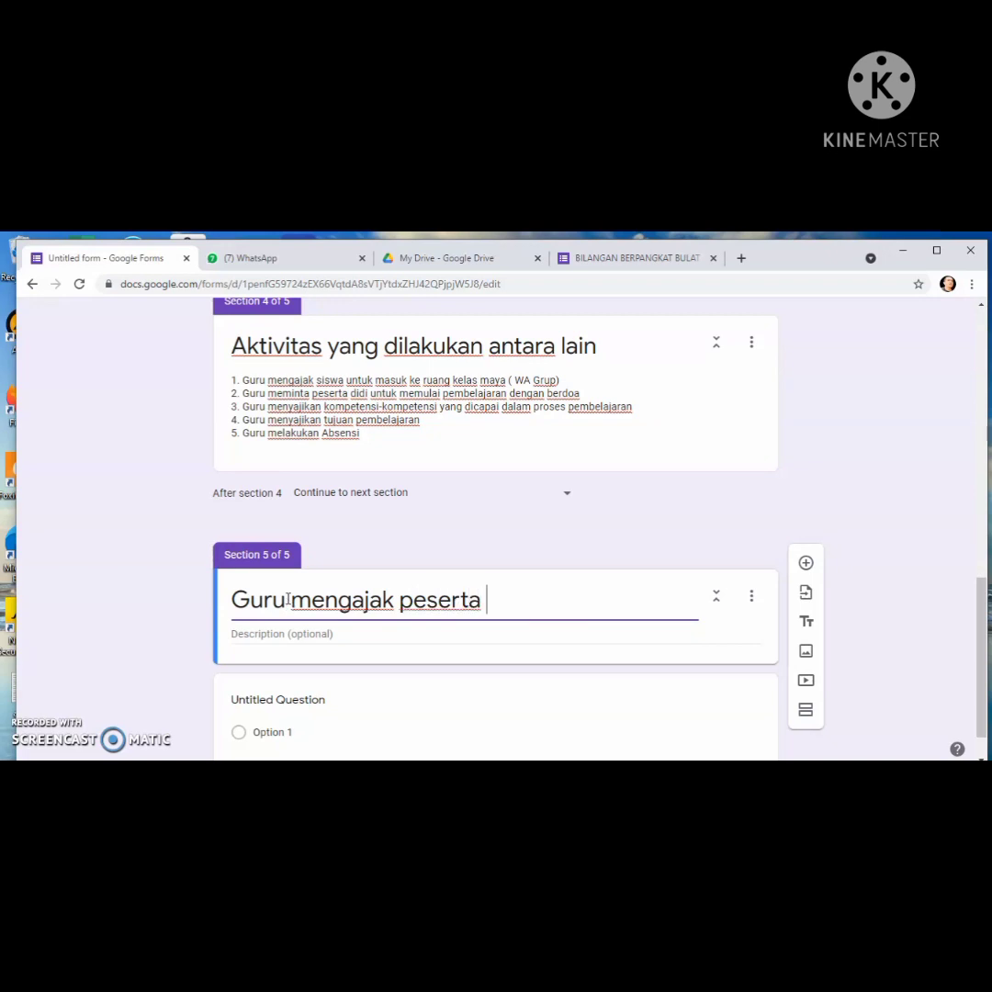
text(didik masuk)
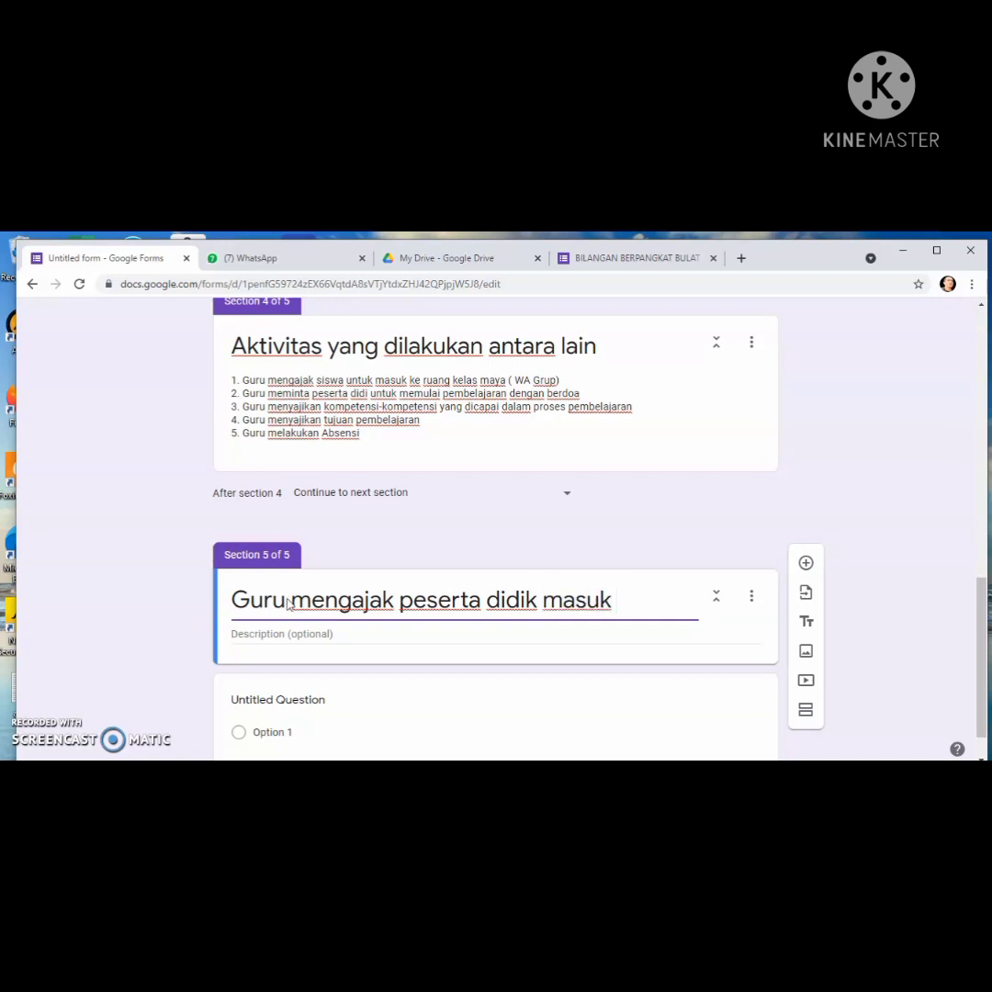
text( ke kelas)
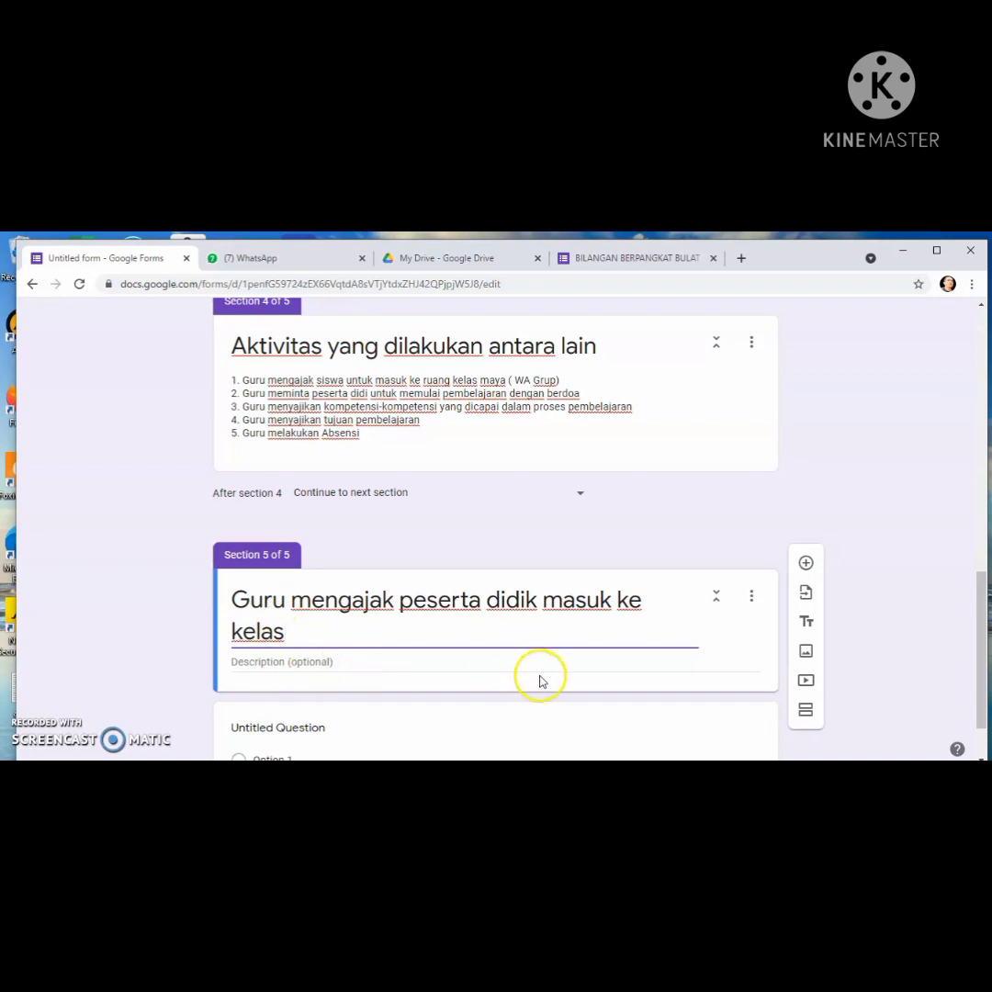
Add a title and description block to section 5 with the title text "Silakan Klik link ini"
drag(979, 595, 981, 648)
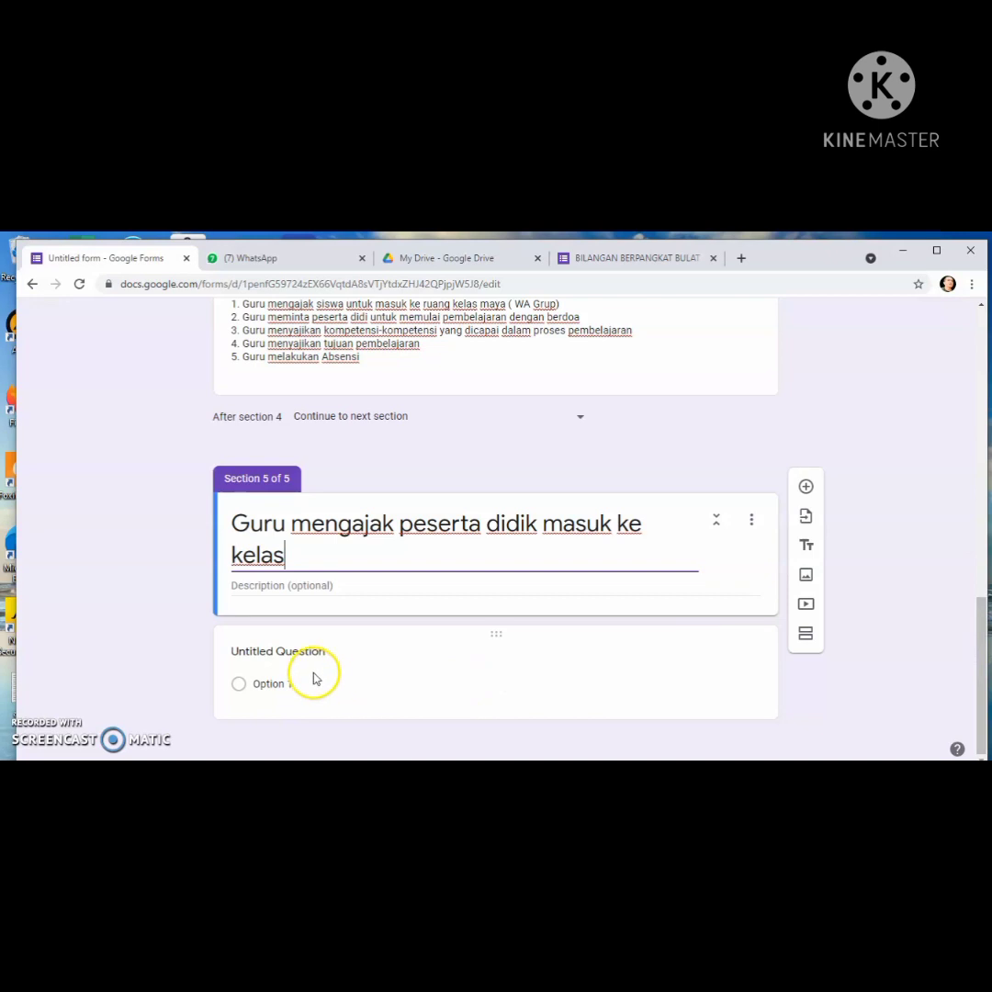
click(807, 548)
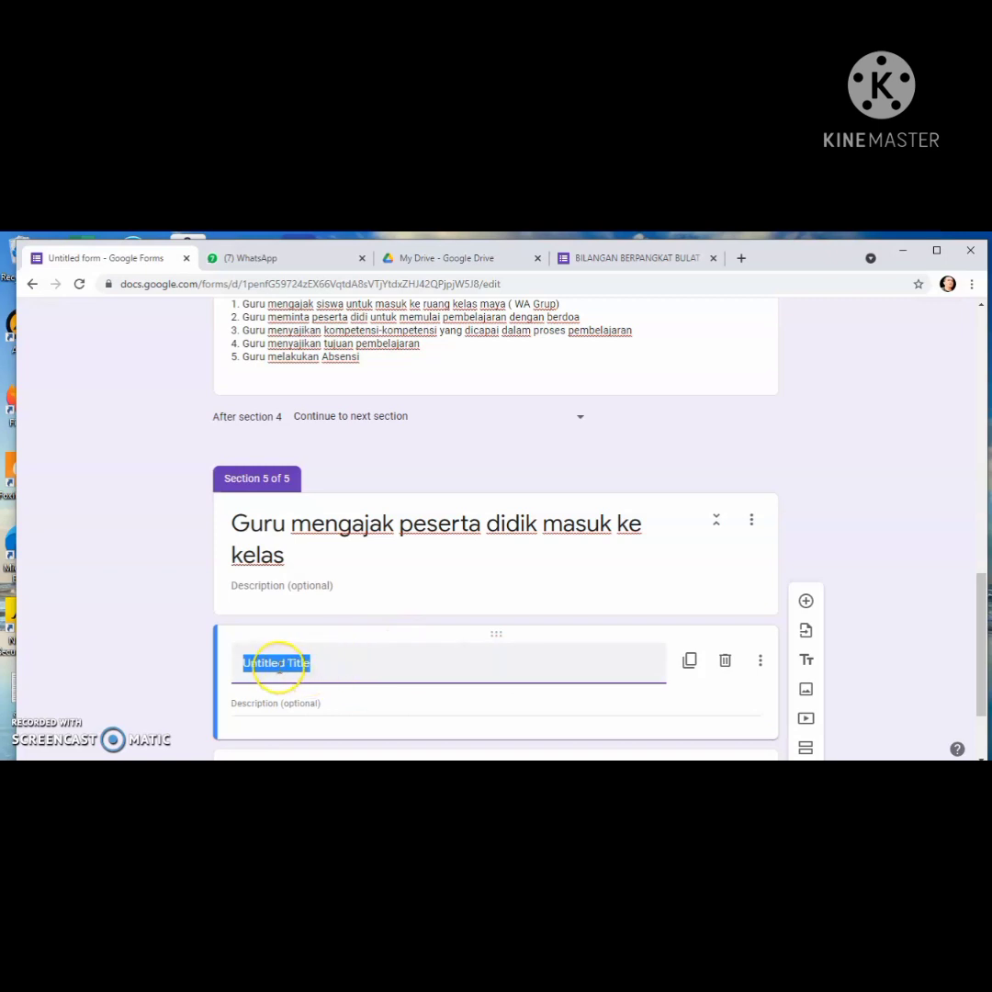
text(s)
key(BackSpace)
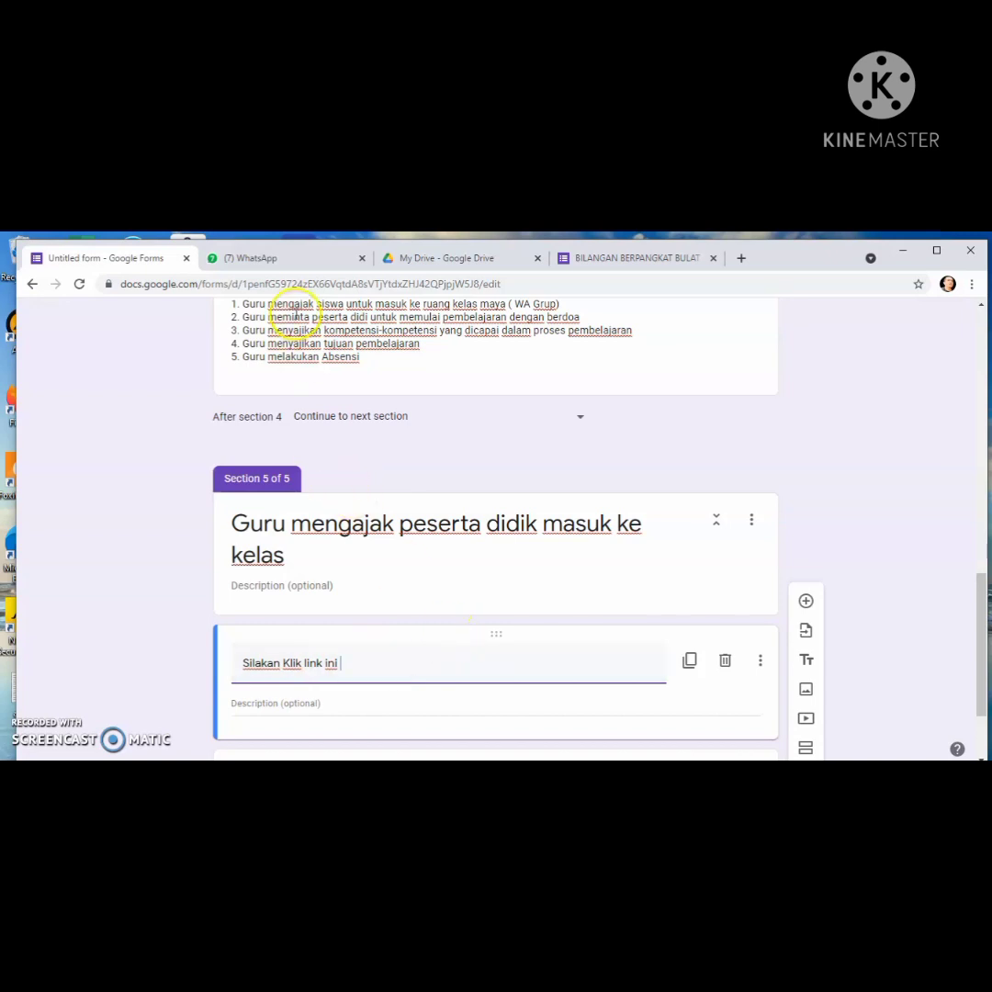
Copy the invite link of the "Belajar Bil. Berpangkat" group from WhatsApp and paste it after "Silakan Klik link ini" in the form
click(275, 263)
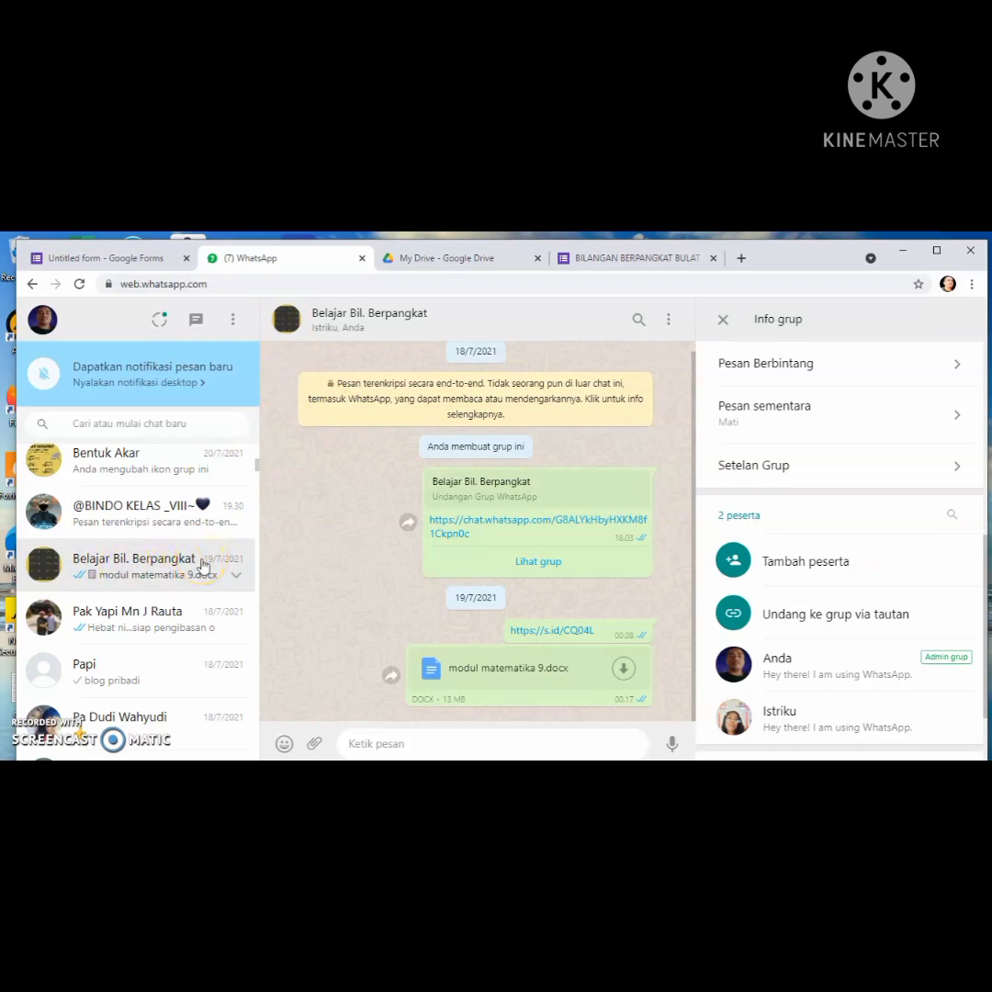
click(792, 622)
click(790, 571)
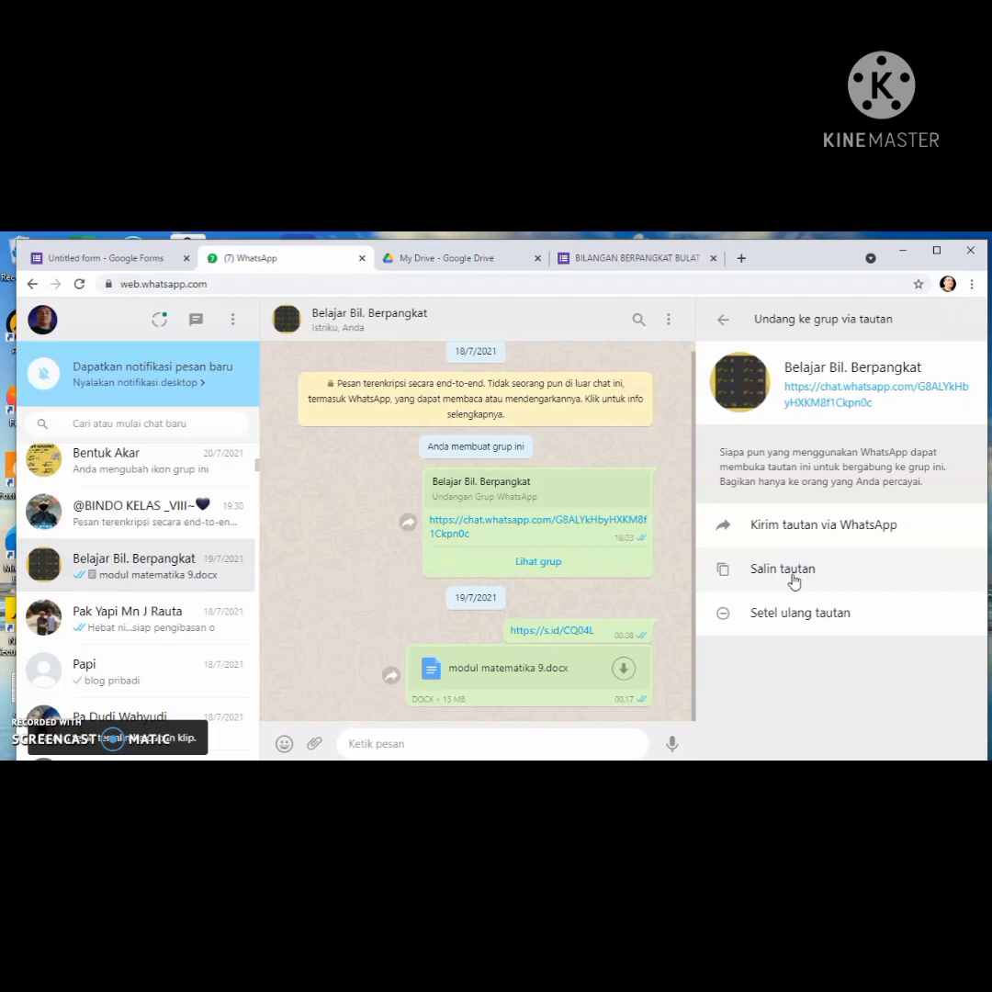
click(122, 259)
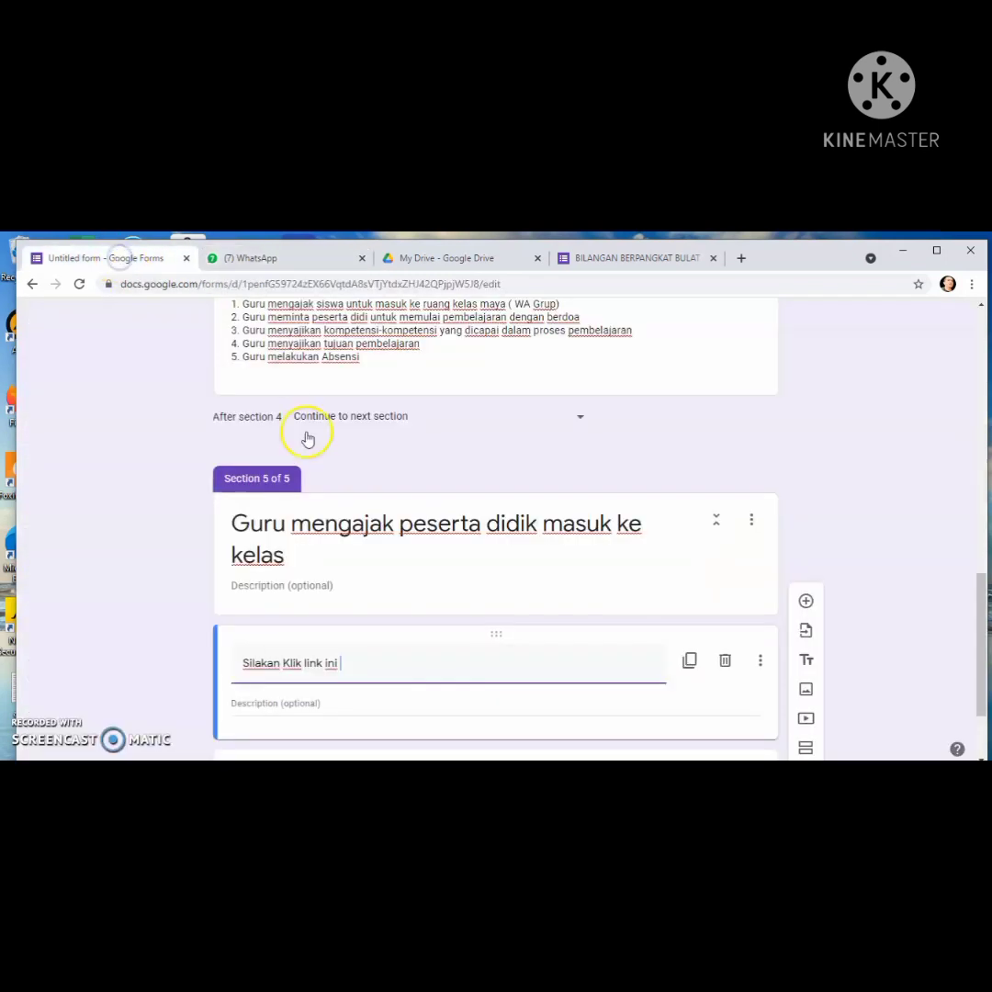
right_click(365, 665)
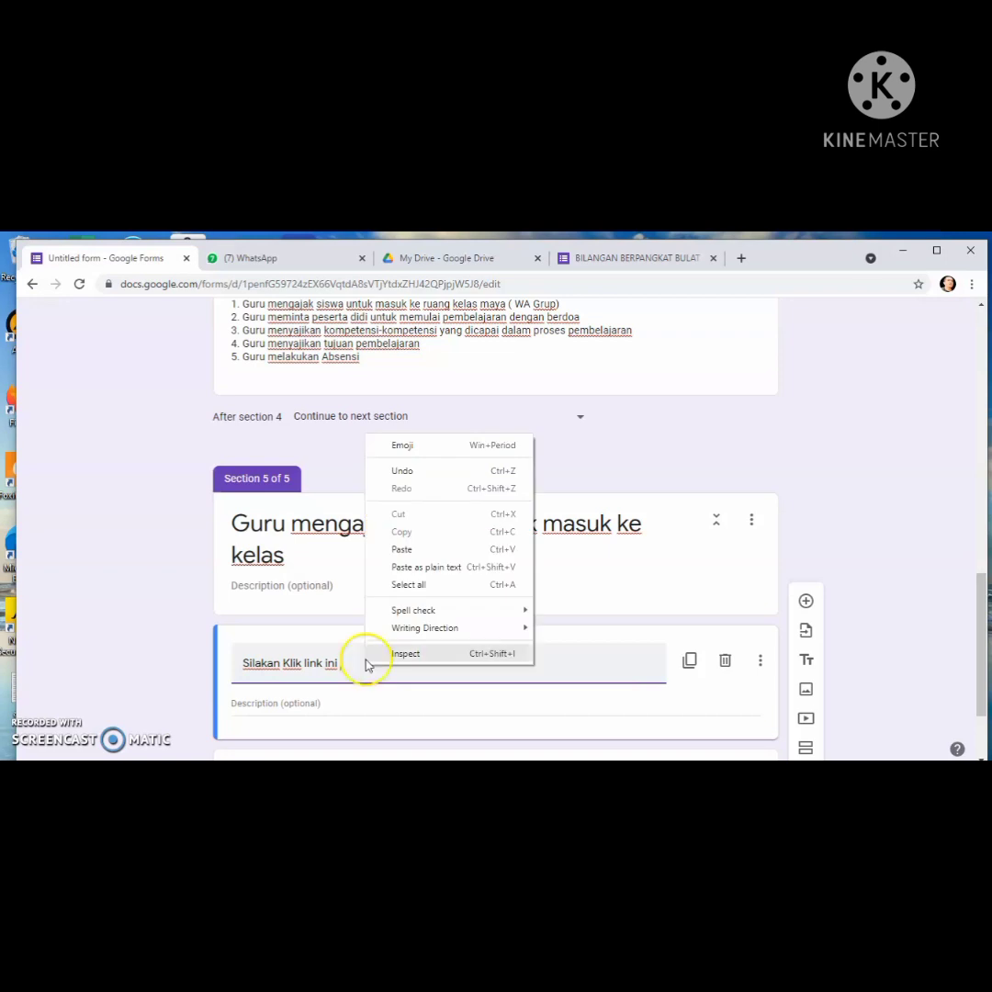
click(405, 549)
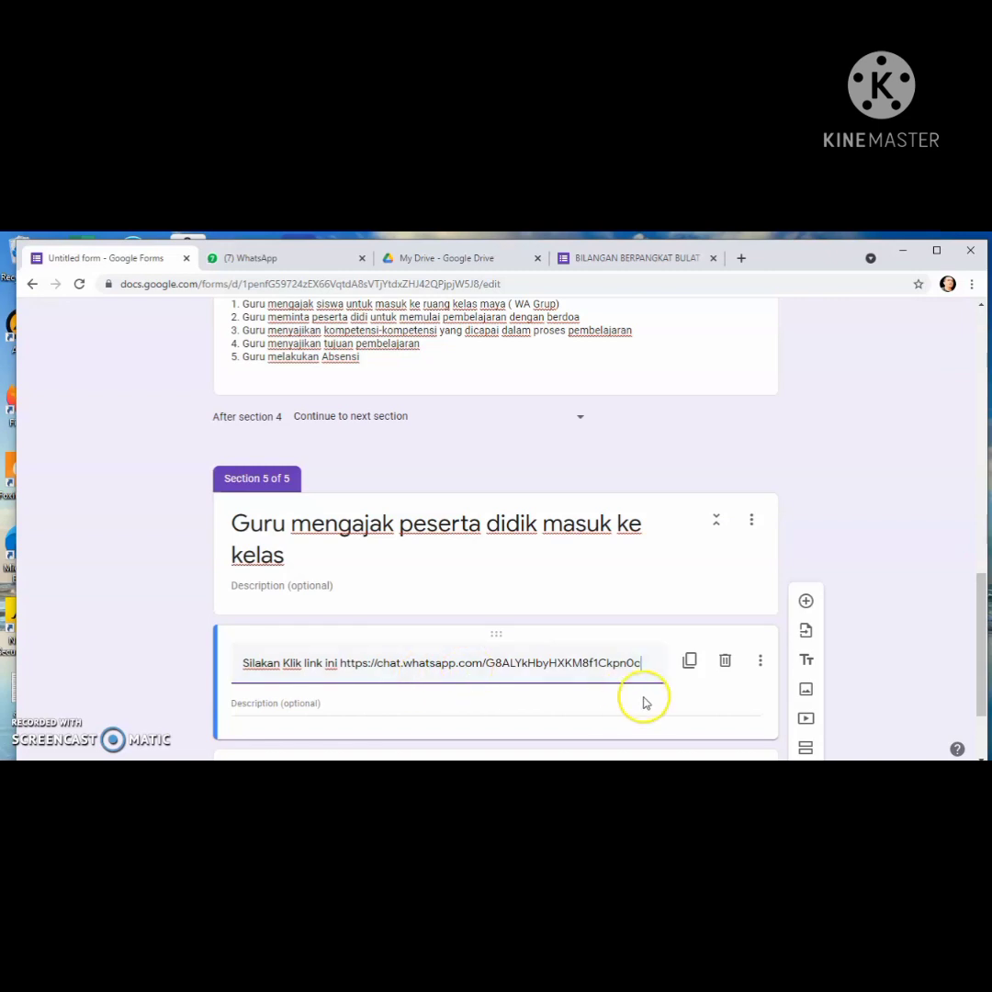
Add a sixth section after the link block and title it "Guru meminta peserta didik untuk memulai pembelajaran dengan berdoa"
drag(979, 630, 965, 677)
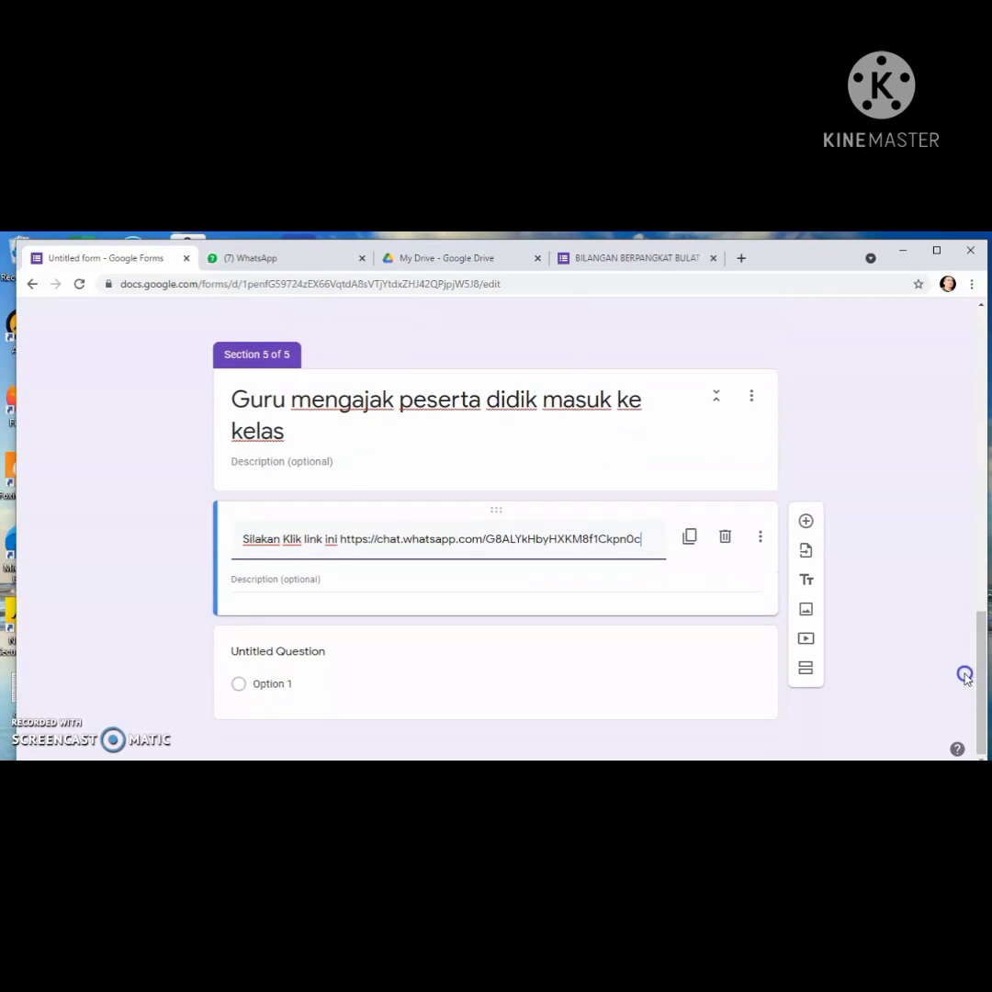
click(808, 673)
click(301, 697)
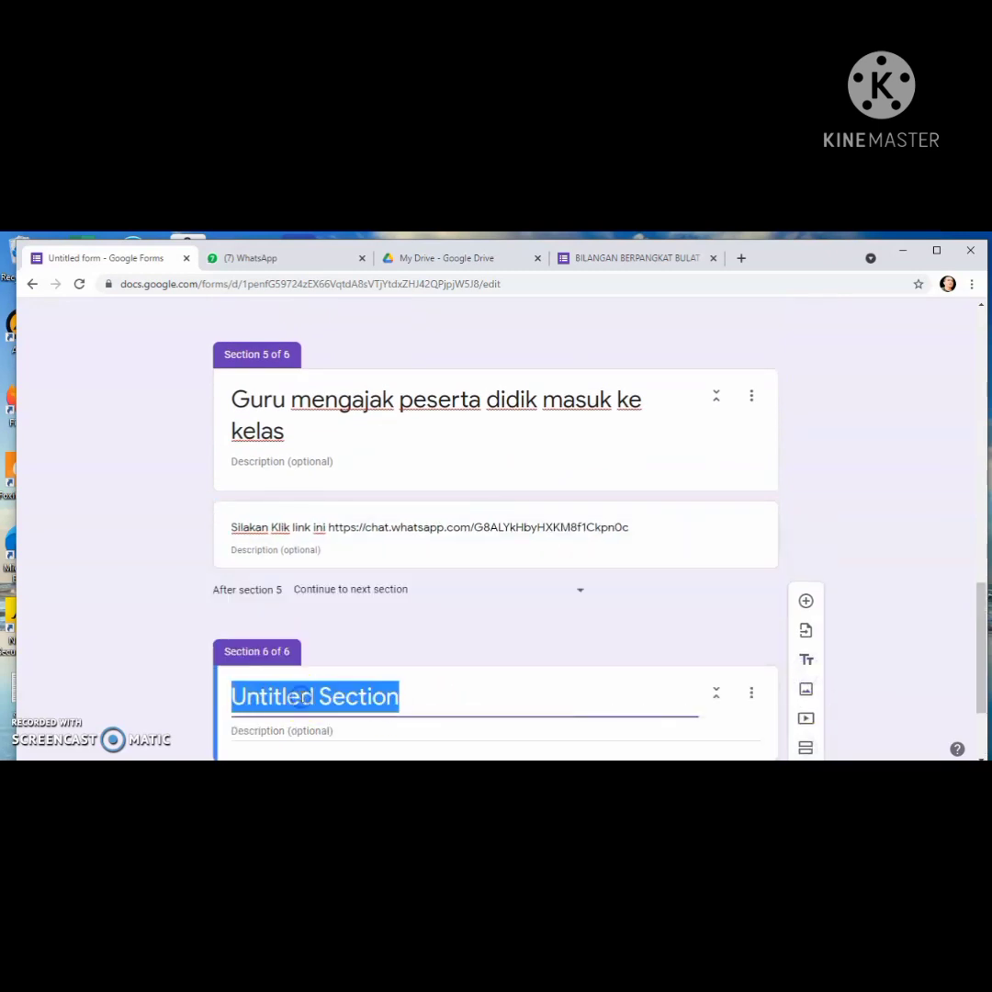
text(G)
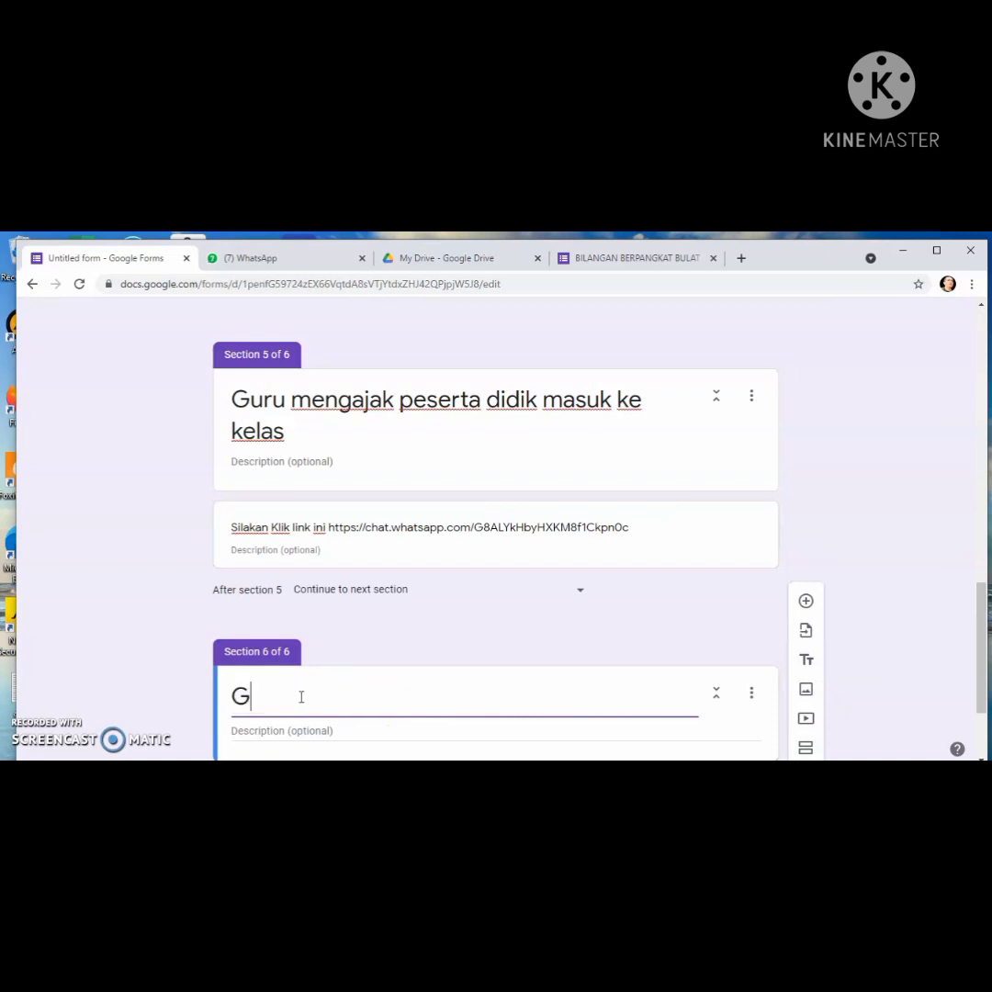
text(uru meminta )
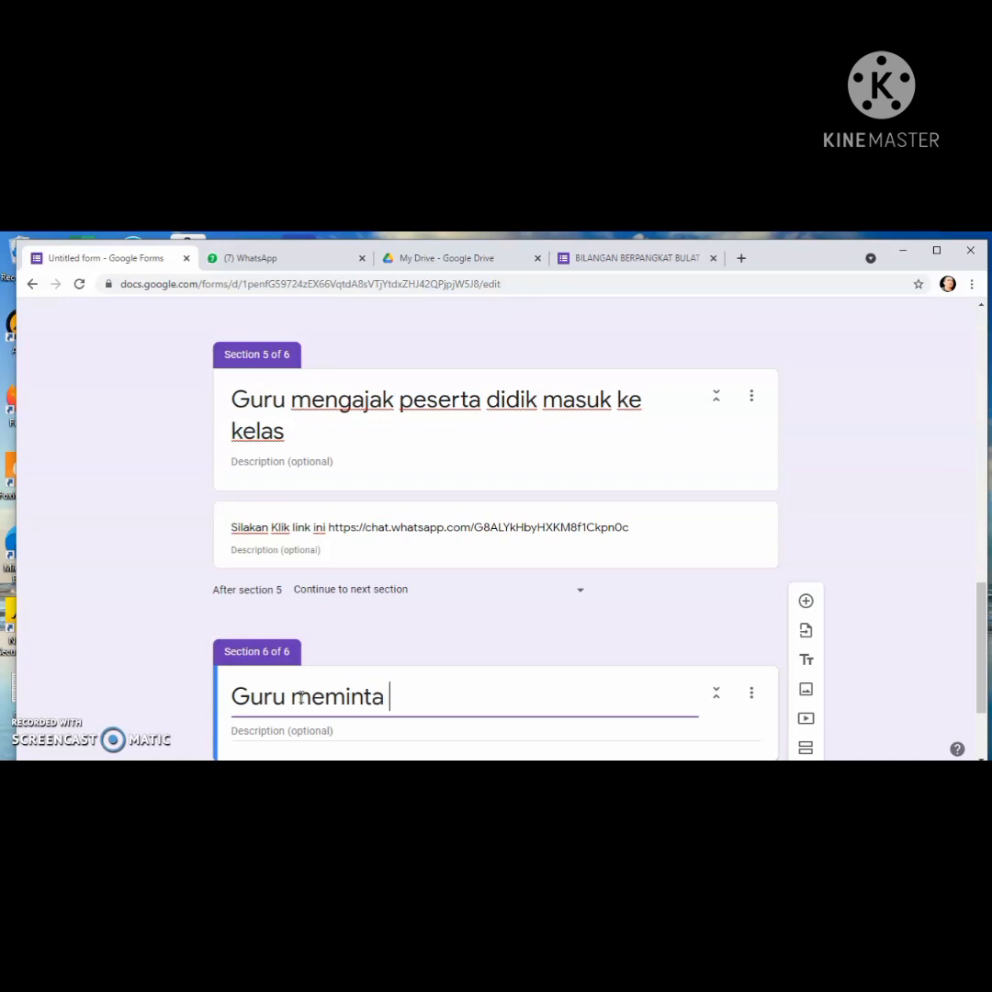
text(s)
text(peser)
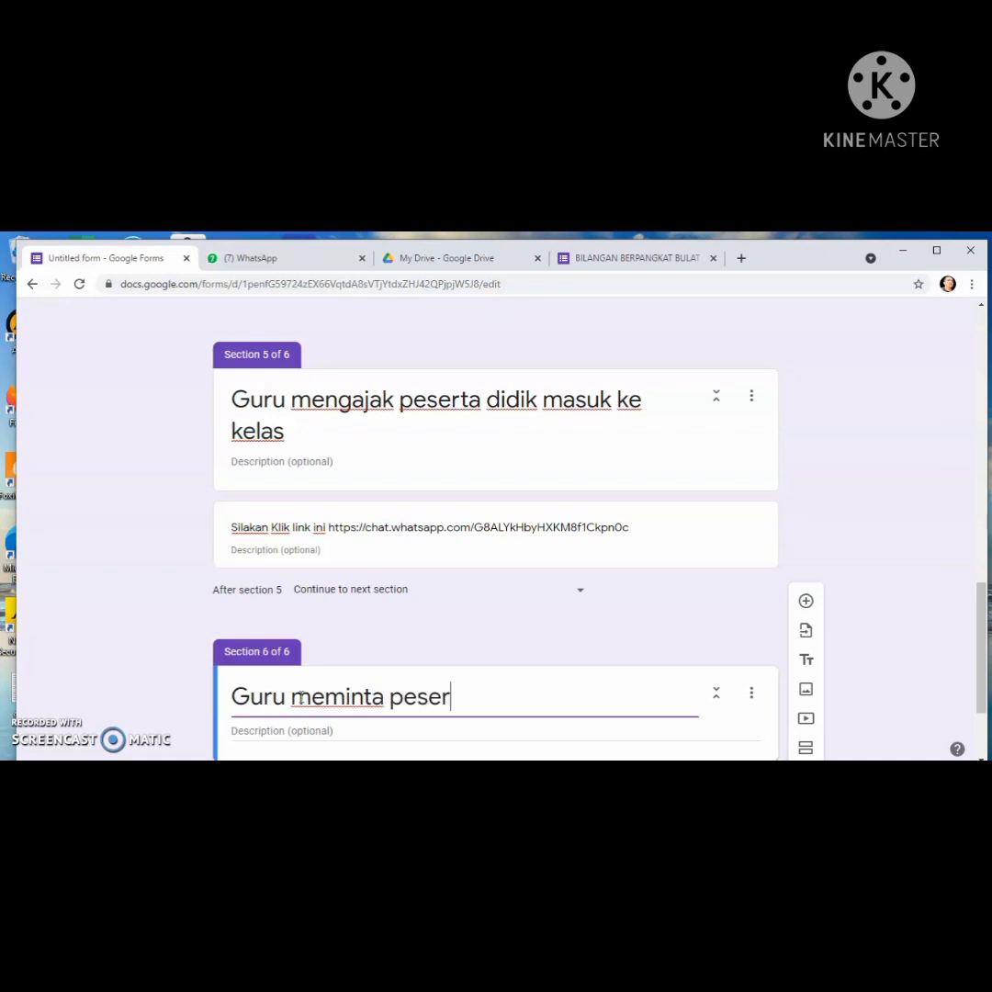
text(ta didik)
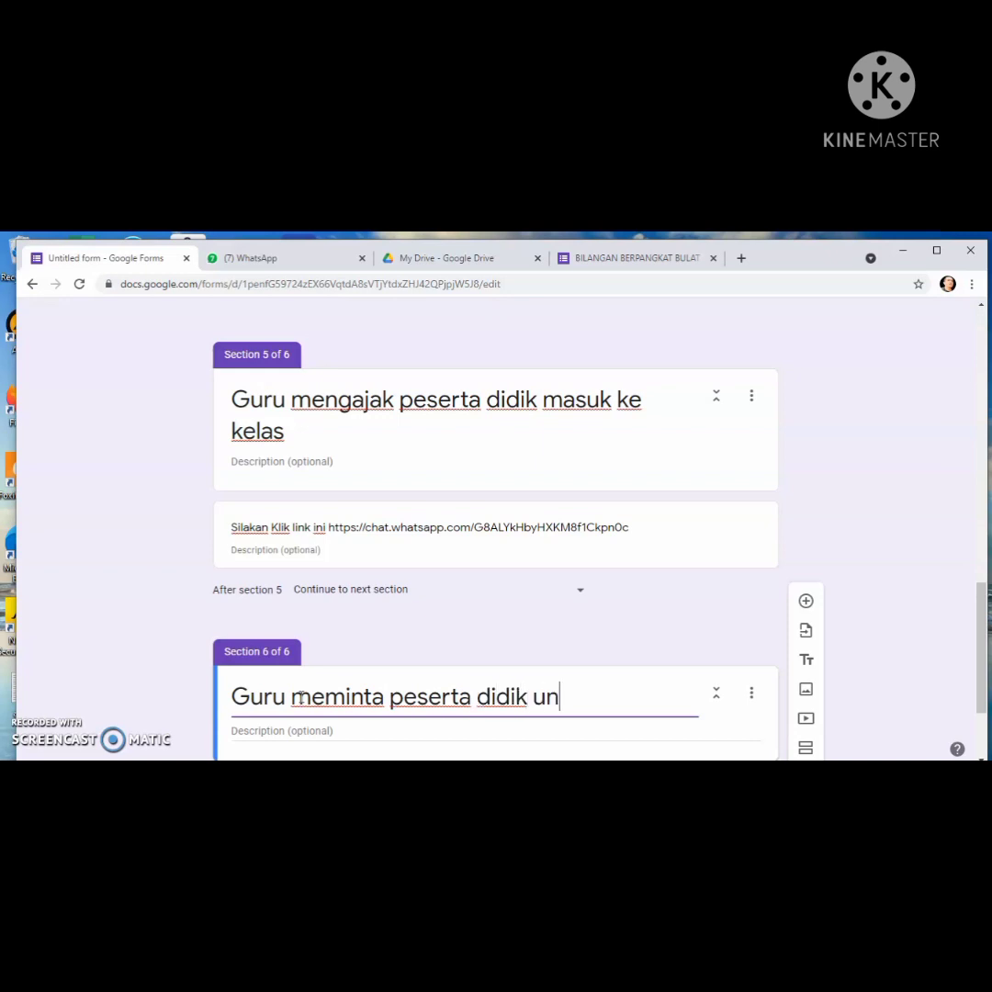
text( untuk memulai)
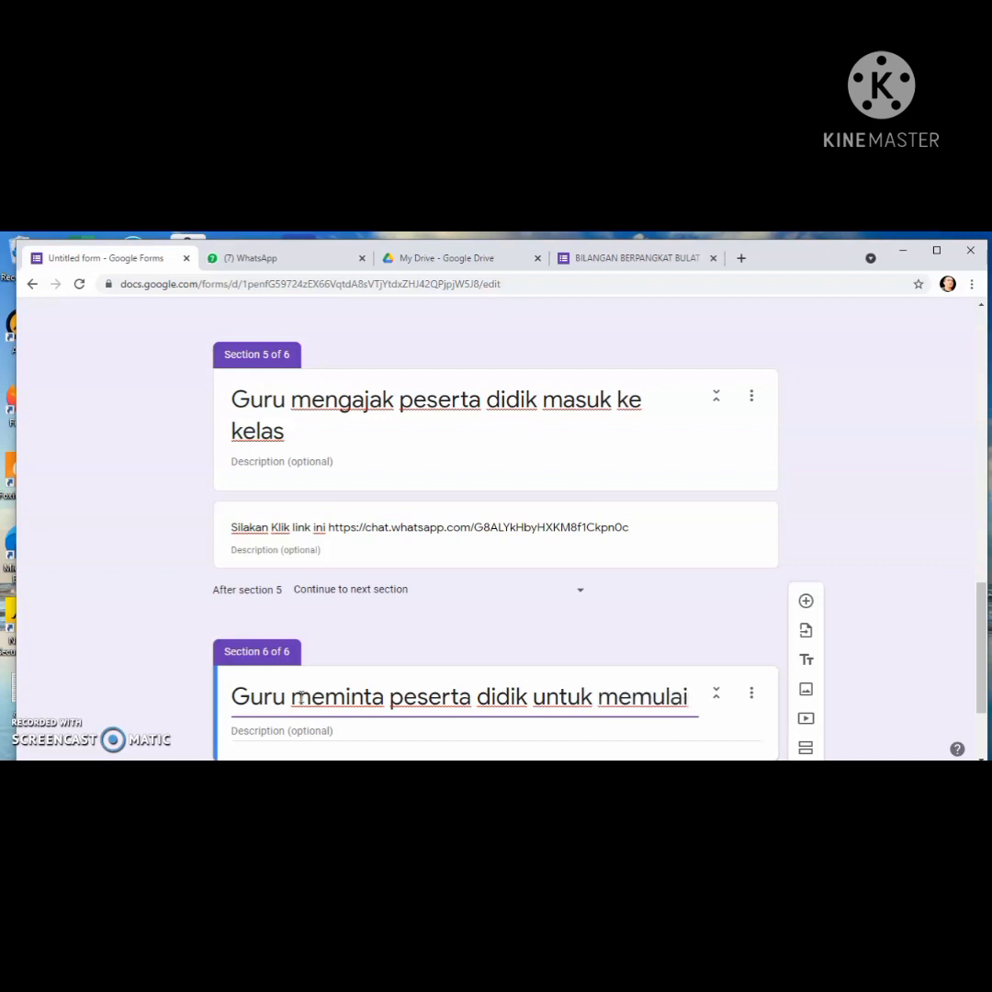
text( pembela)
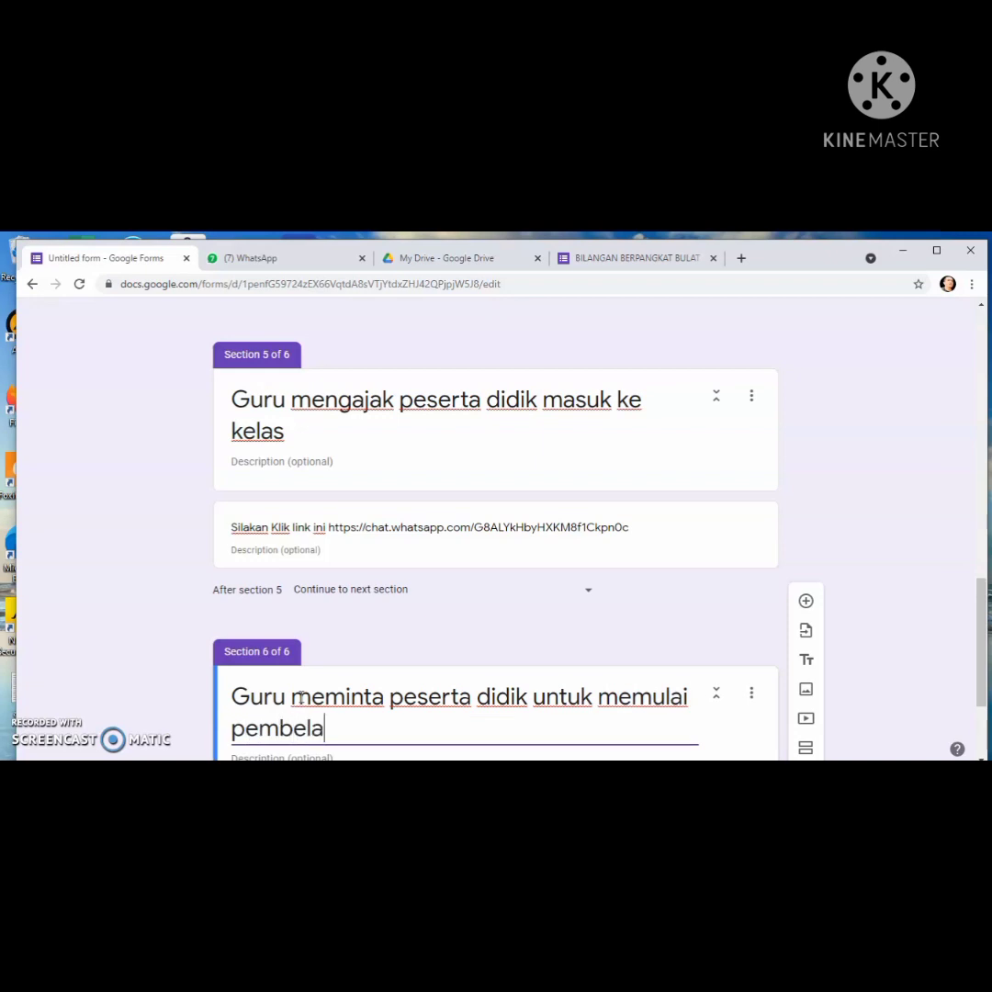
text(jaran dengan )
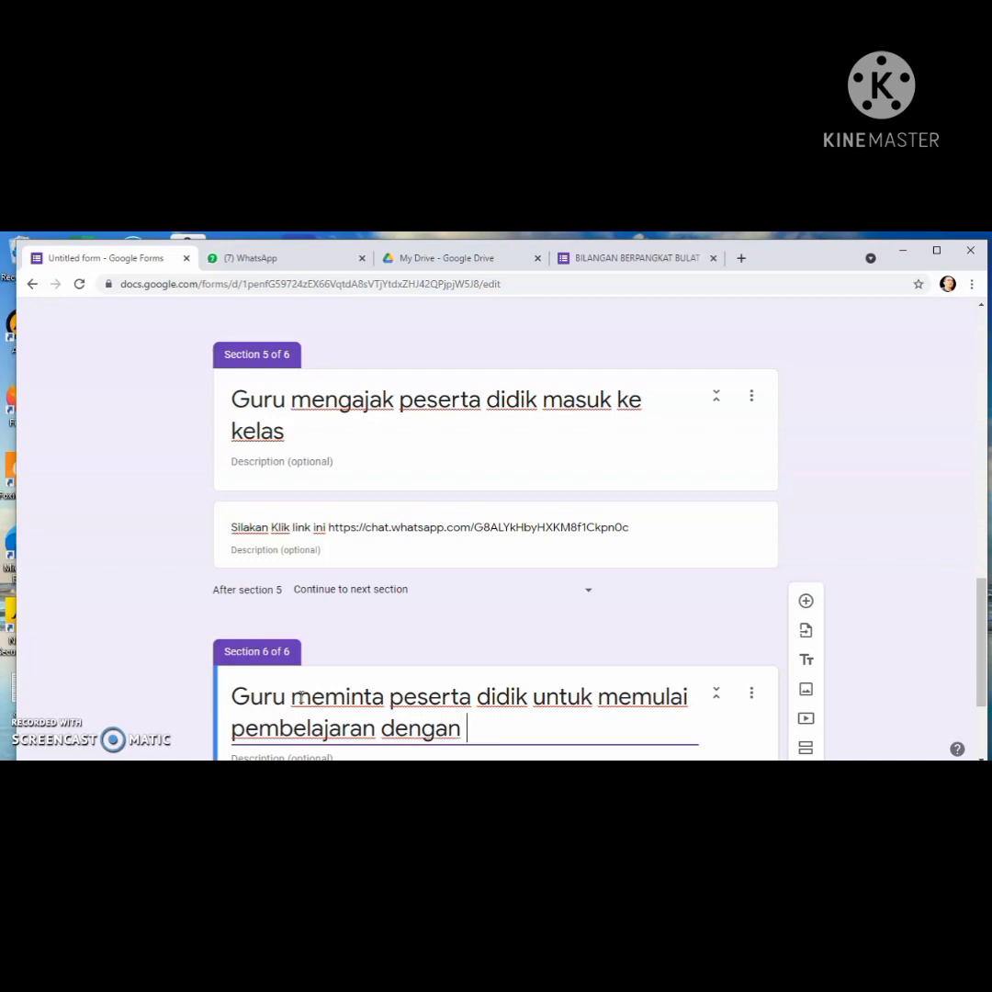
text(berdoa)
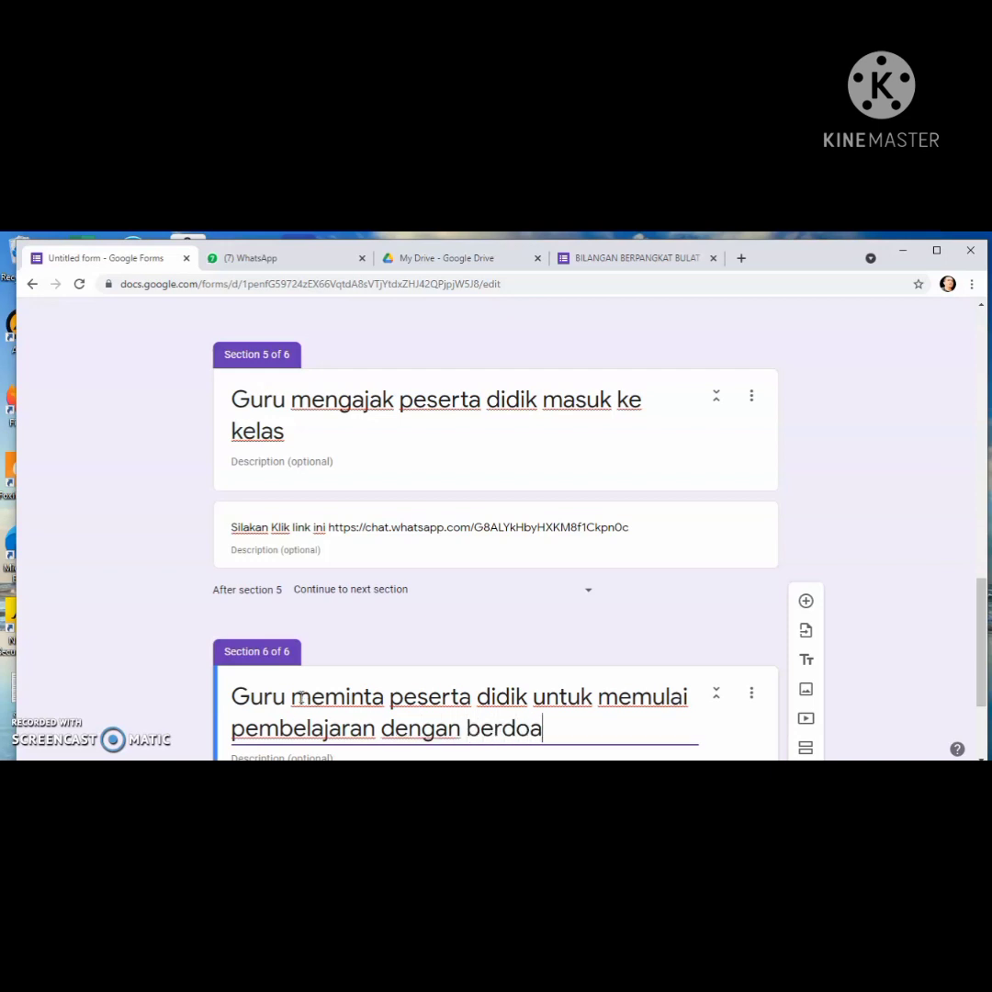
Add a seventh section after the section about starting the lesson with berdoa
click(981, 601)
drag(981, 601, 971, 671)
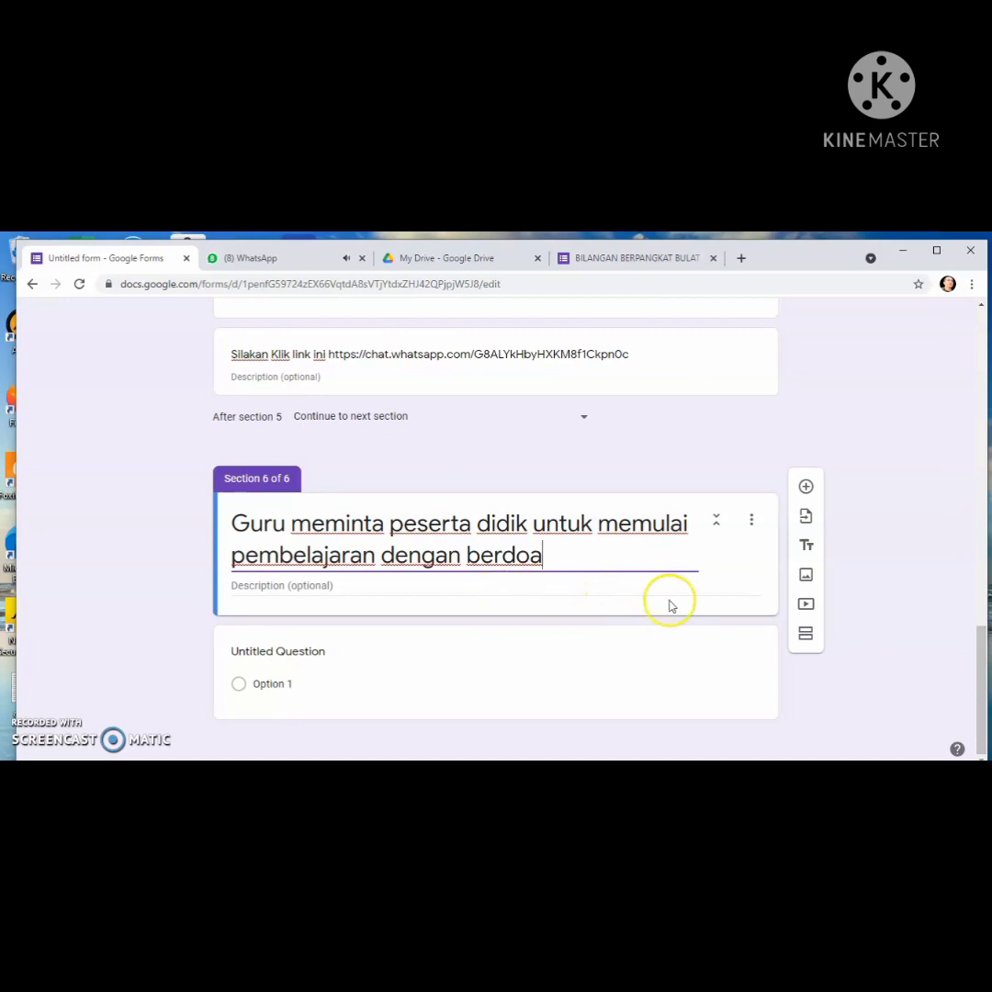
click(806, 634)
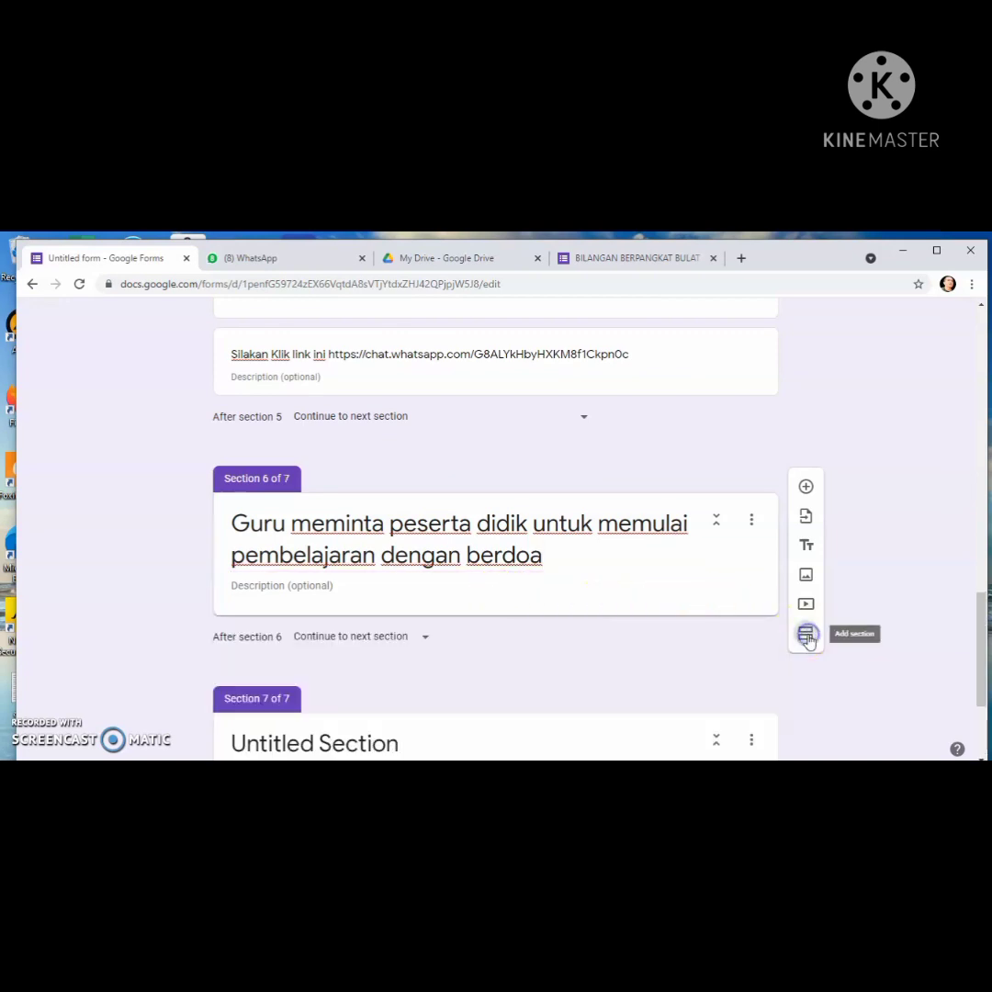
Copy "Guru menyajikan kompetensi-kompetensi yang dicapai dalam proses pembelajaran" from the section 4 activity list and paste it as the section 7 title
drag(979, 642, 975, 548)
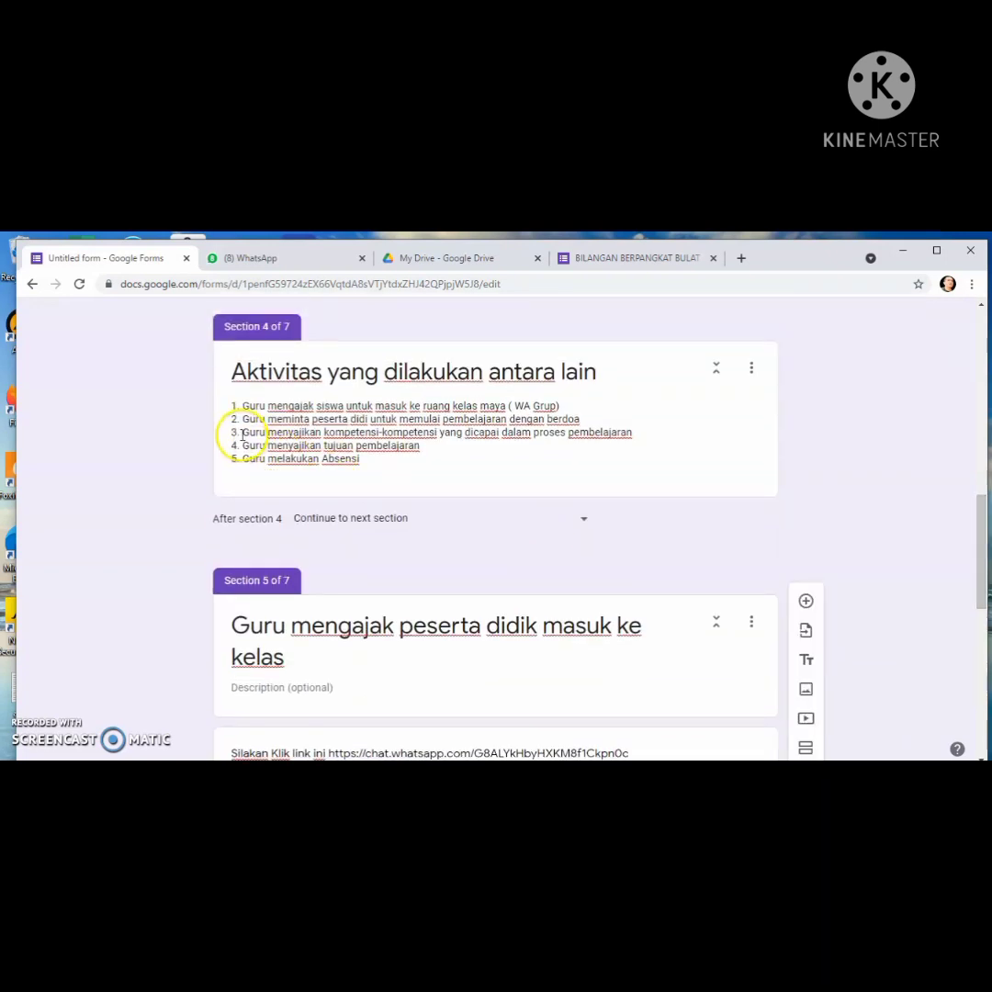
click(271, 434)
key(ctrl+a)
click(273, 433)
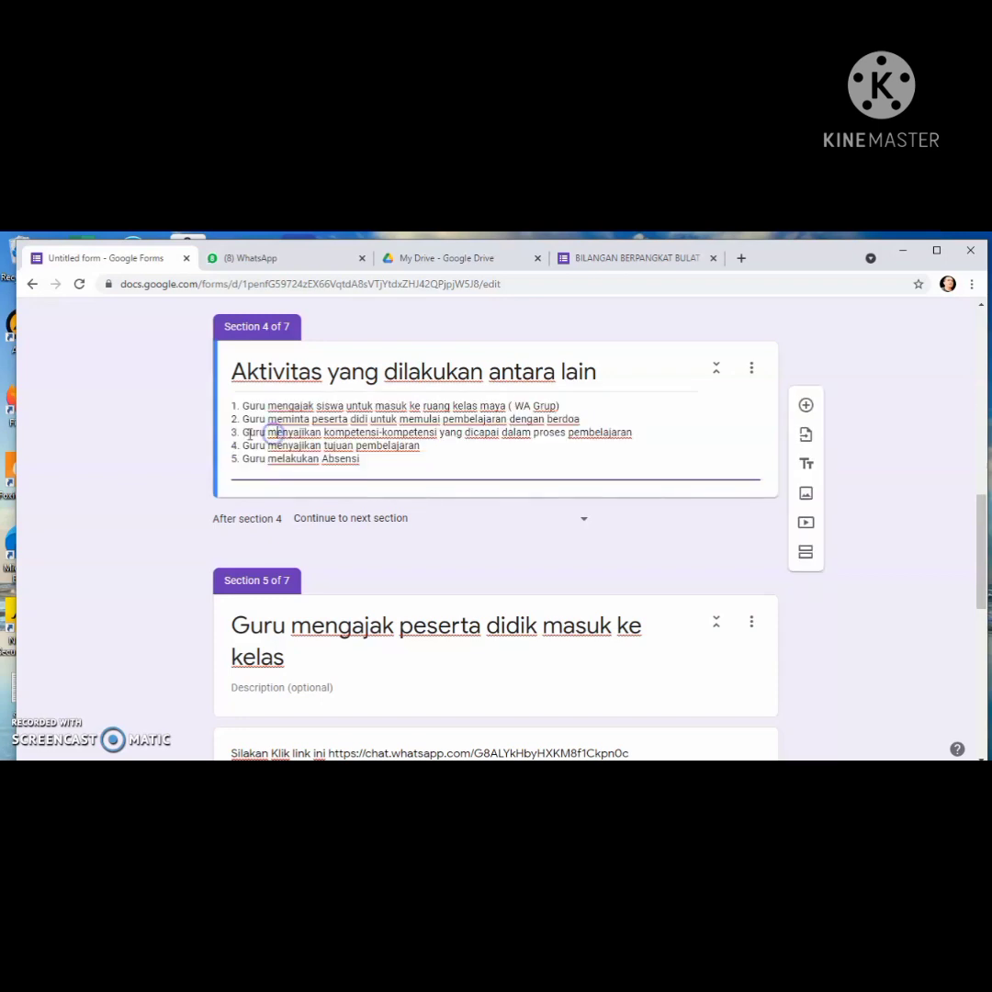
drag(241, 432, 630, 434)
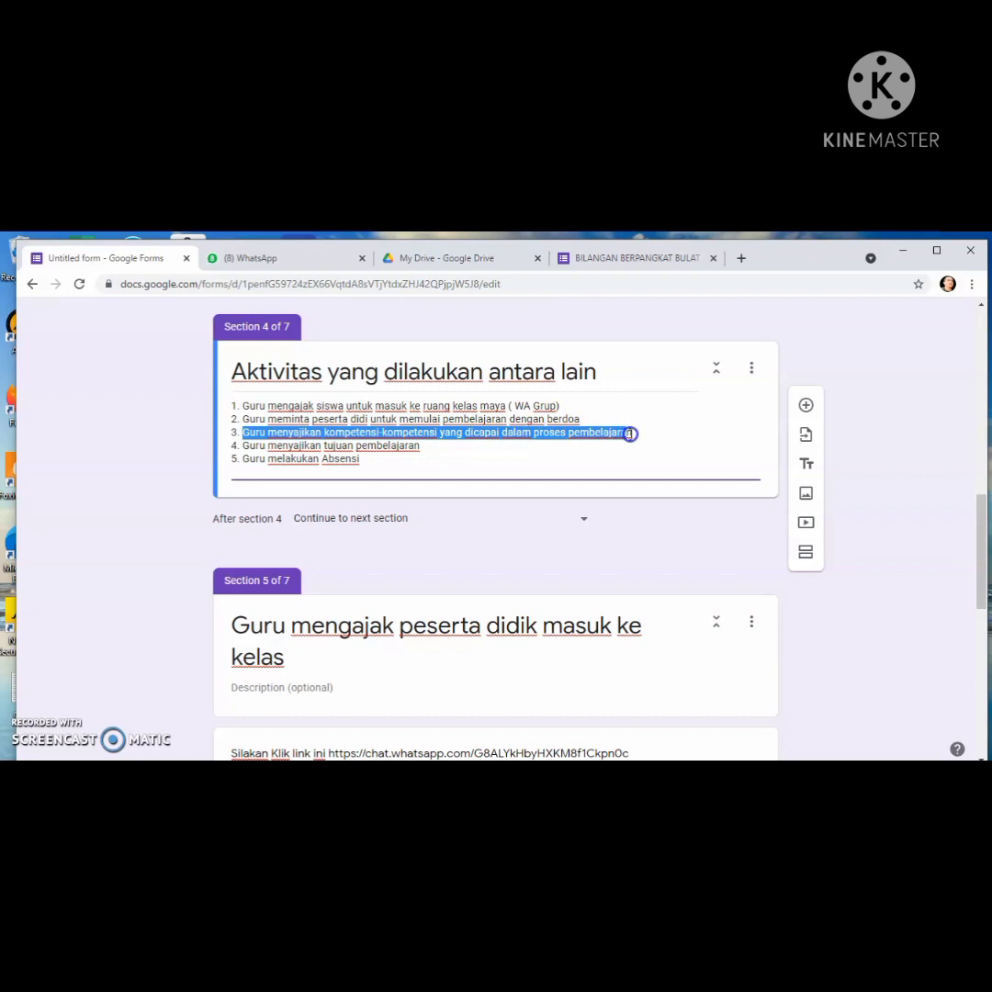
right_click(565, 433)
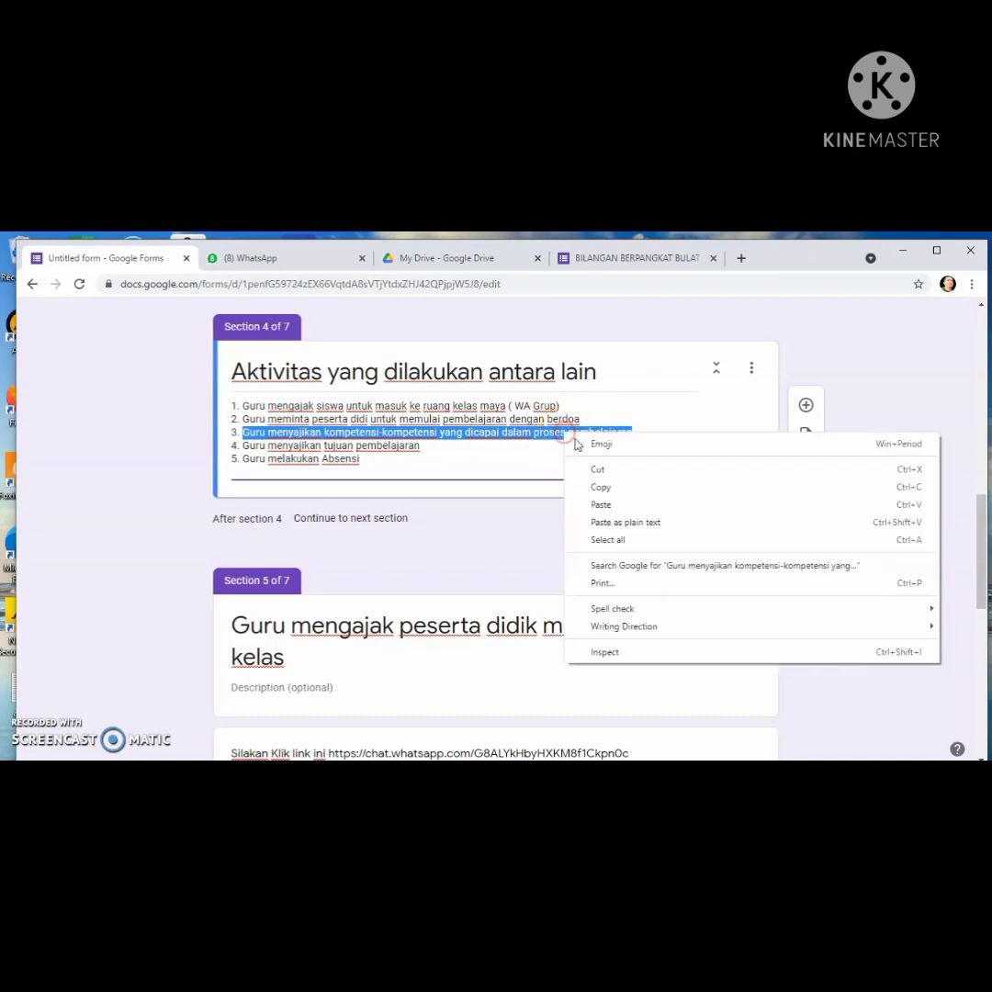
click(604, 489)
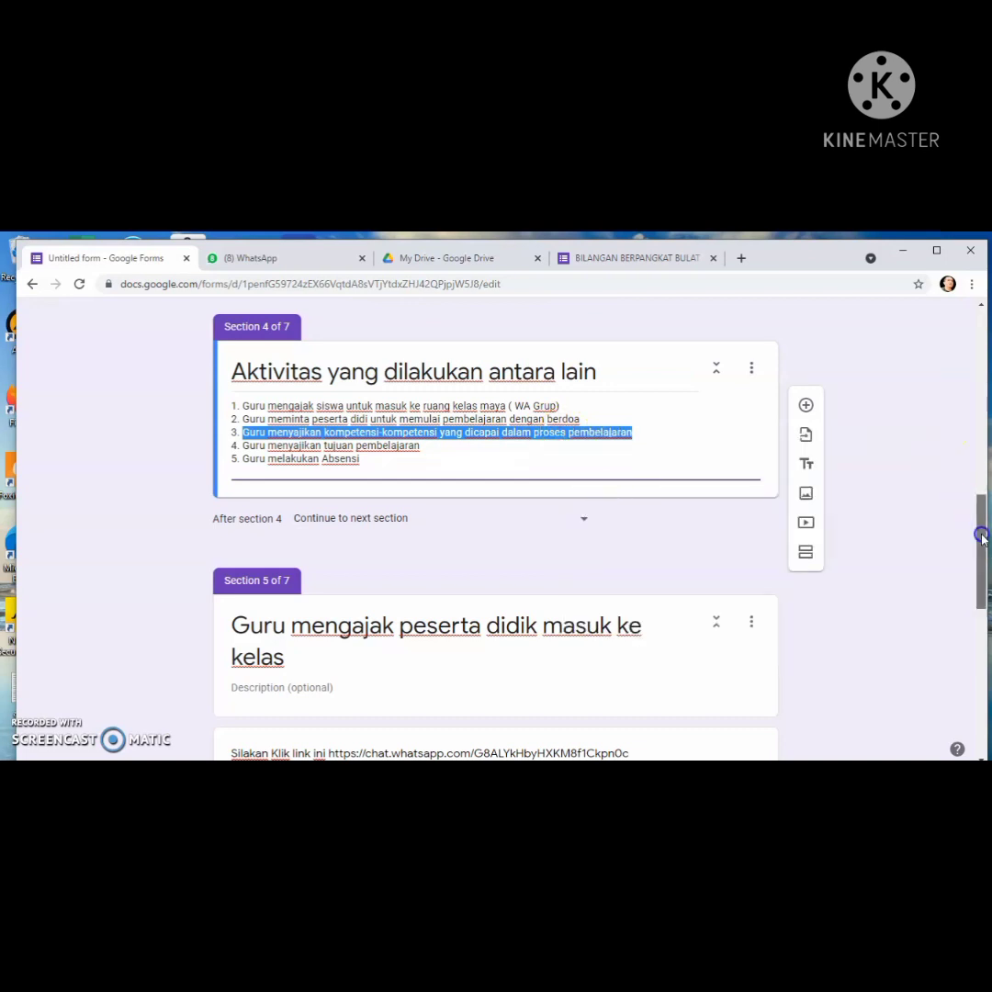
drag(981, 531, 957, 663)
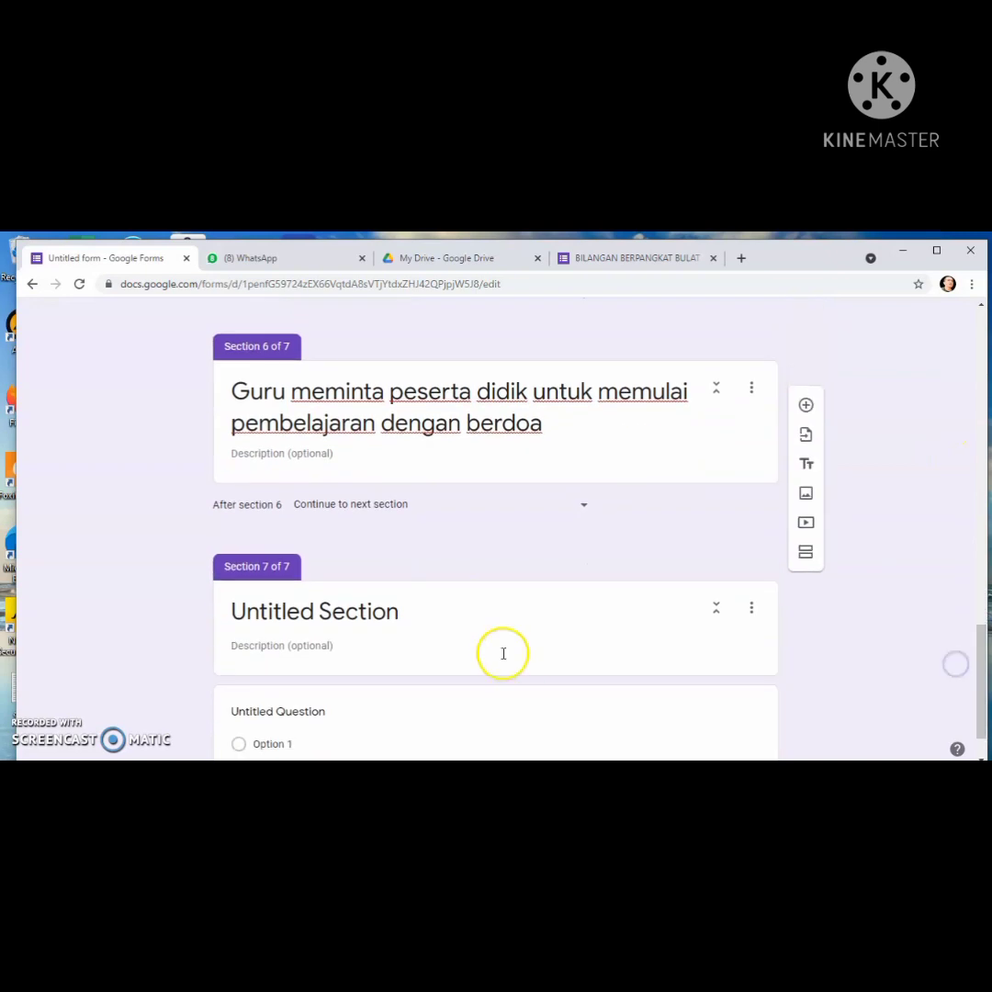
click(312, 612)
right_click(310, 612)
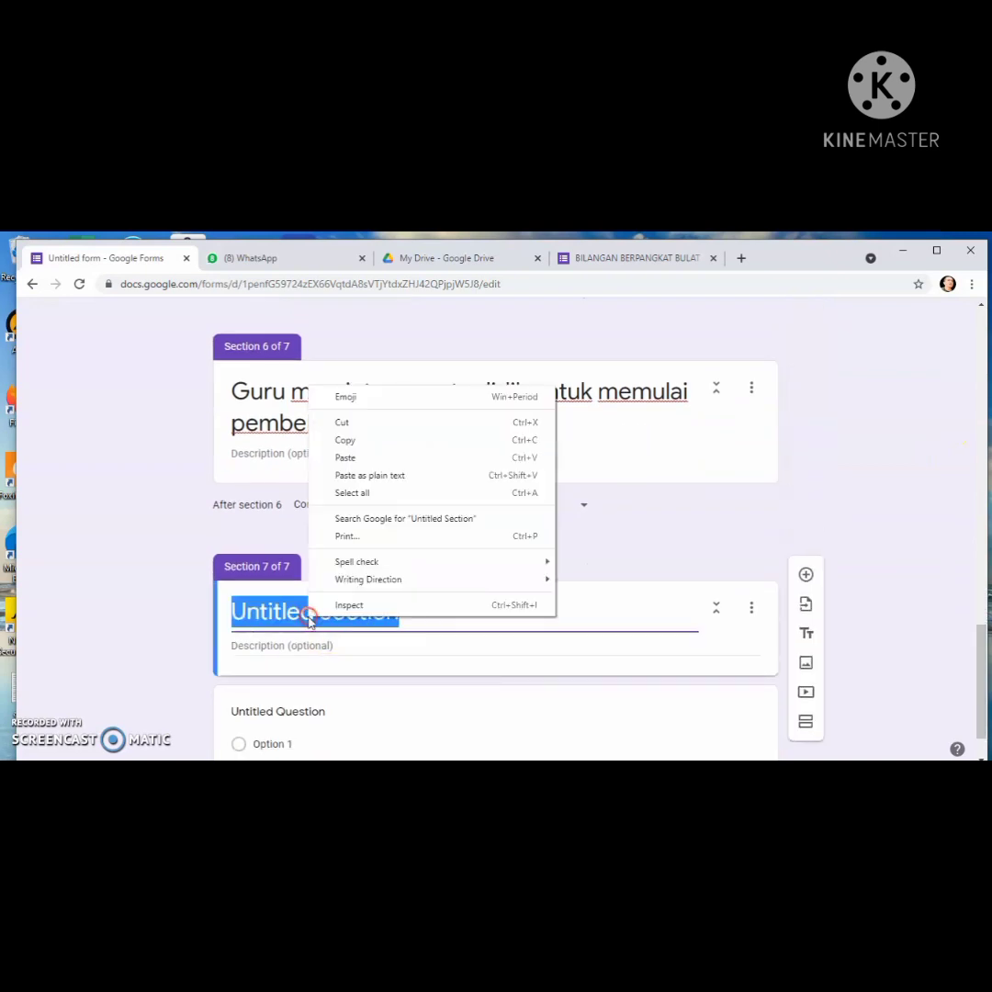
click(346, 458)
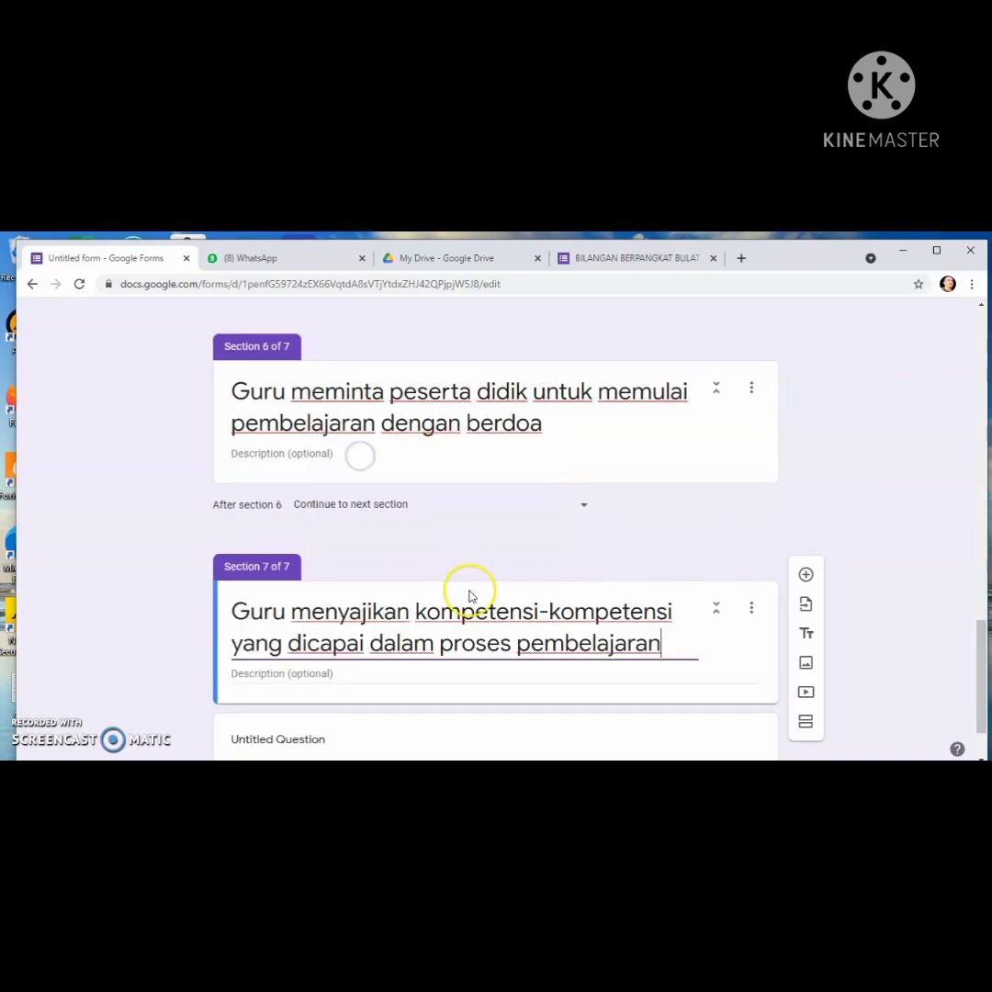
Add a title and description block to section 7 titled "Kompetensi yang diharapkan tercapai pada proses pembelajaran ini adalah"
drag(974, 643, 971, 700)
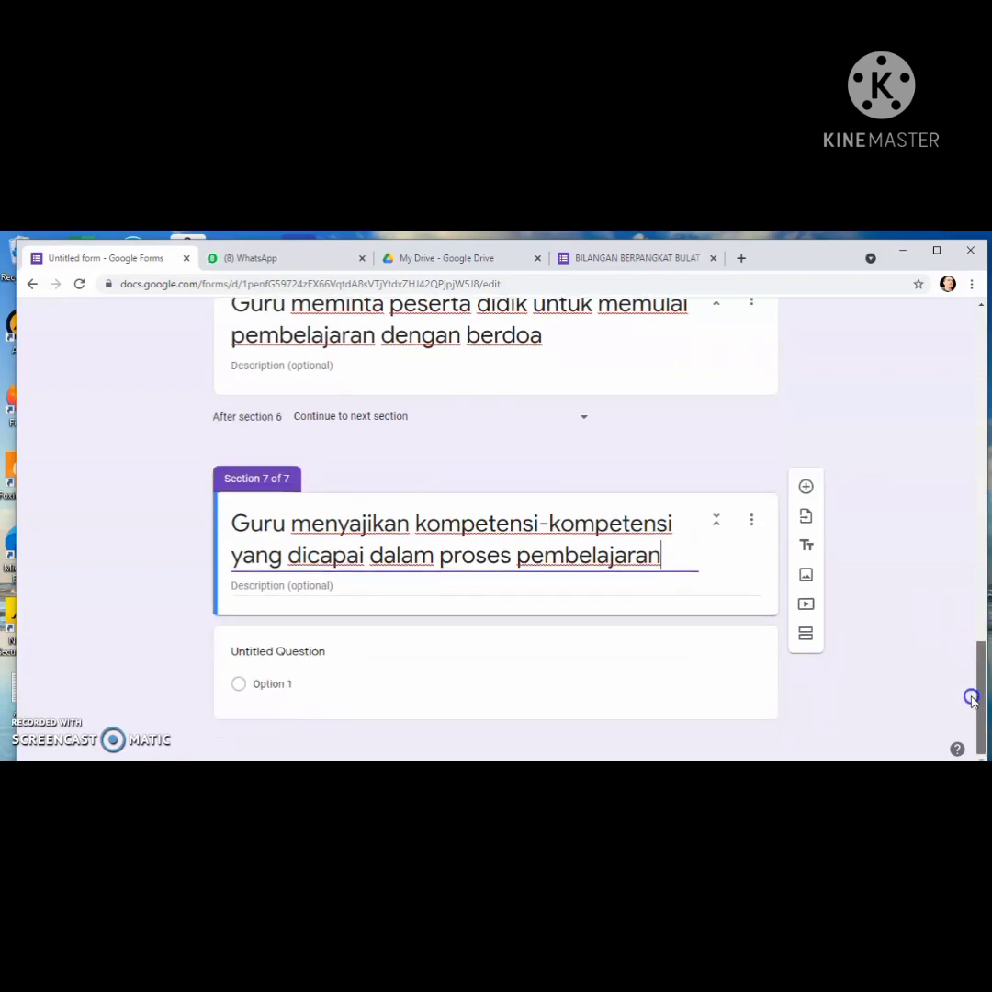
click(805, 551)
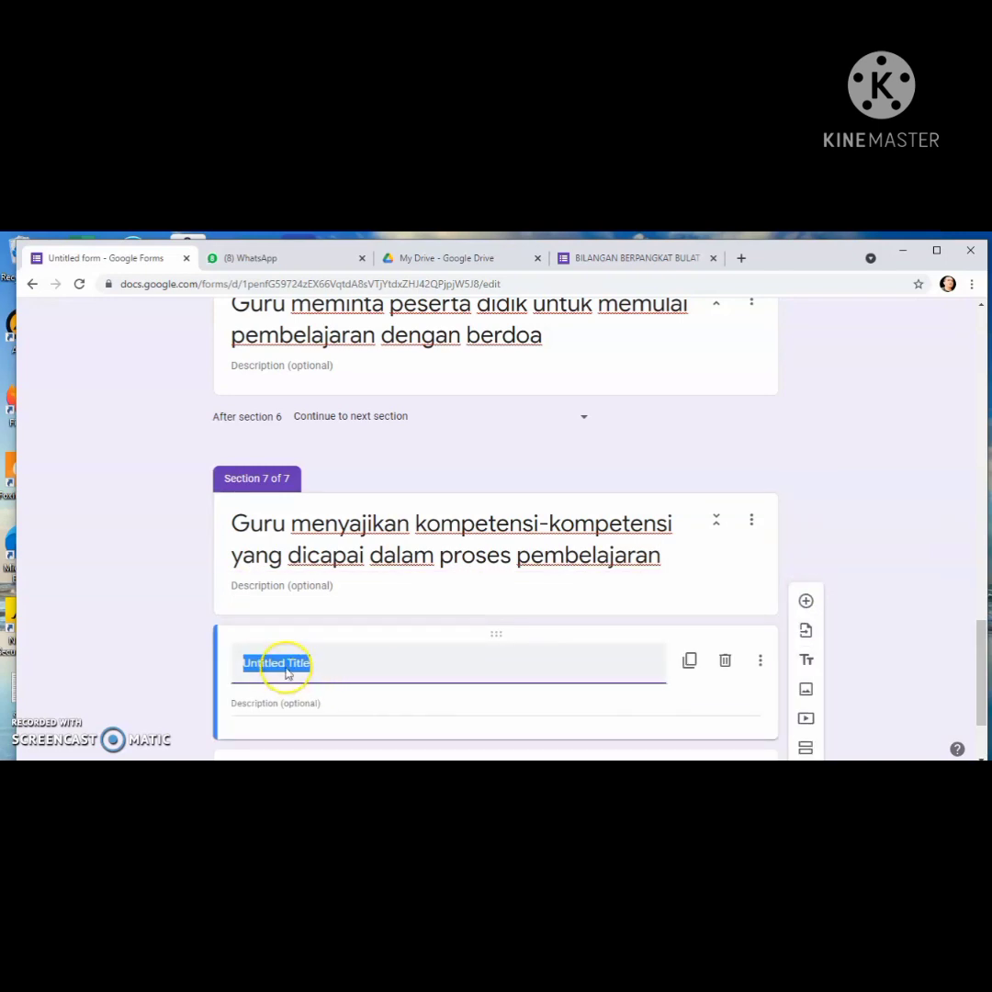
text(K)
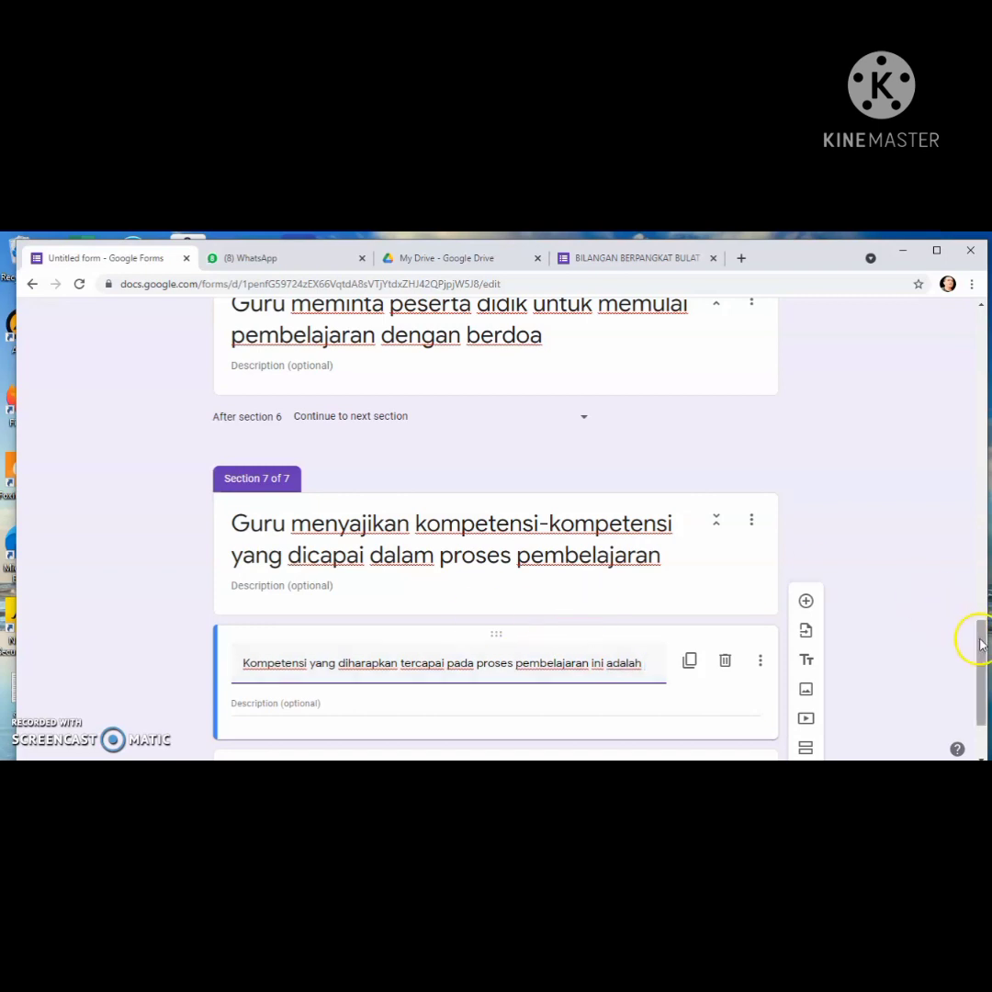
Copy the four numbered competencies, Sikap Spiritual through Keterampilan, from Document1 in Word and paste them as the description of the Kompetensi block
drag(980, 648, 978, 677)
click(661, 773)
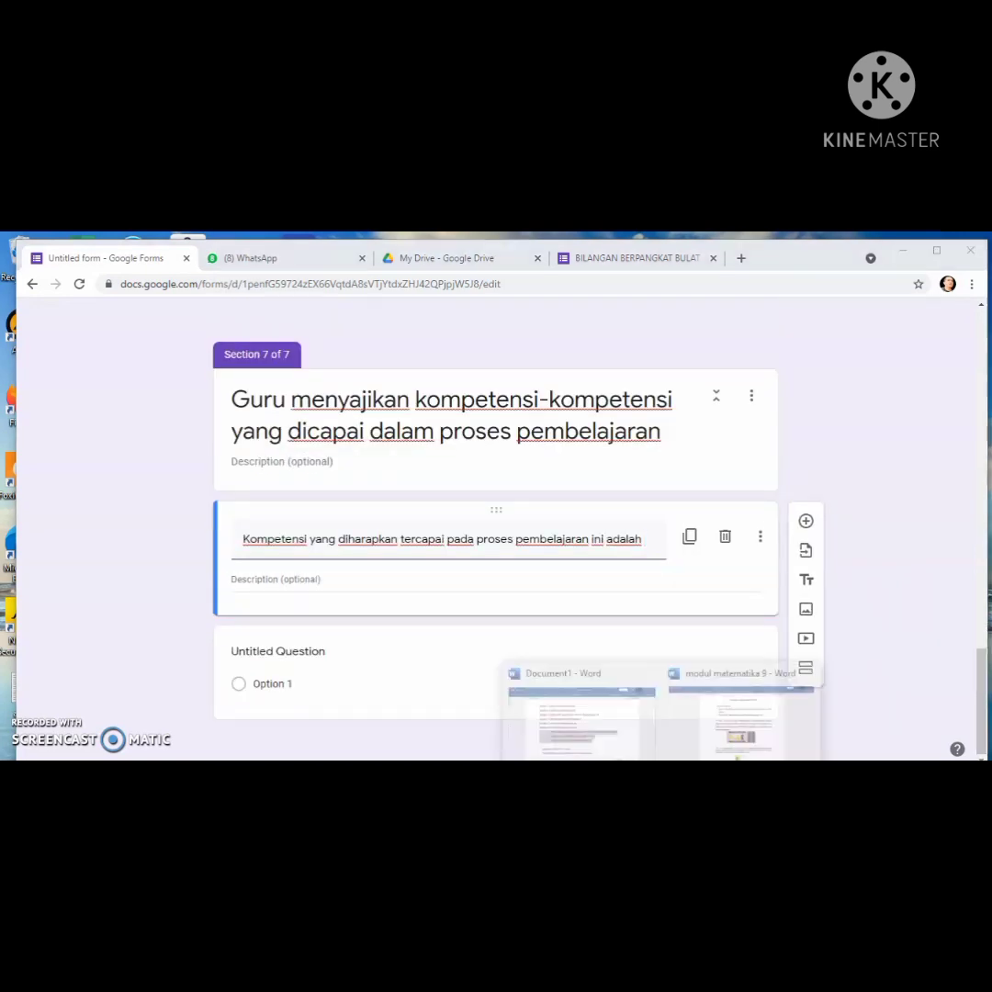
click(580, 721)
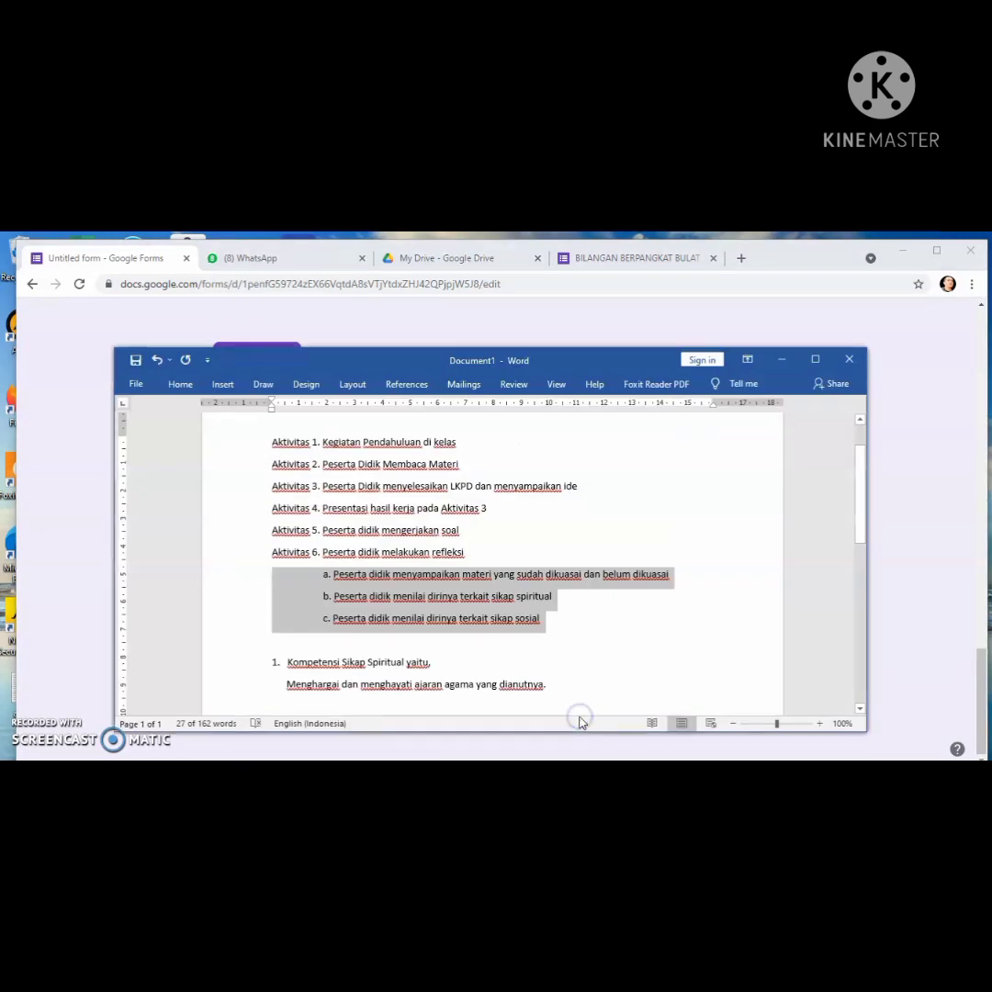
drag(861, 531, 858, 599)
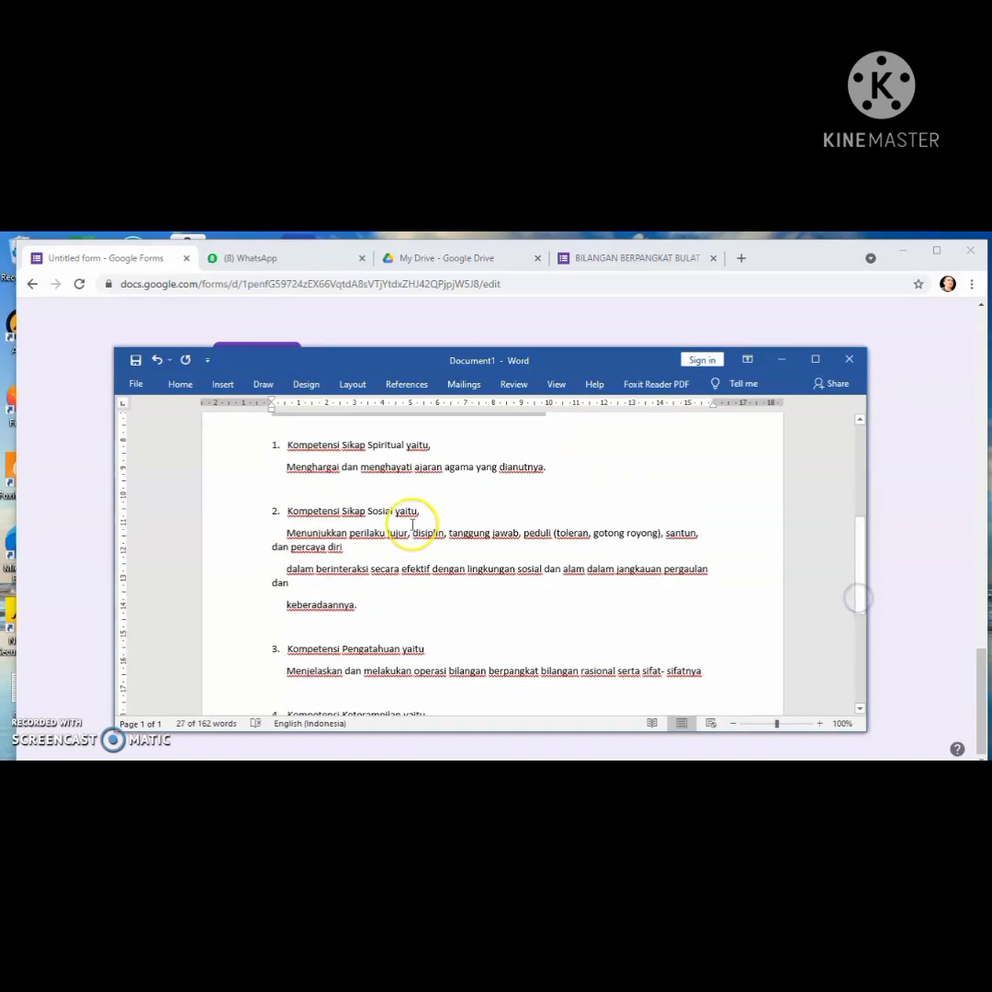
drag(268, 447, 690, 590)
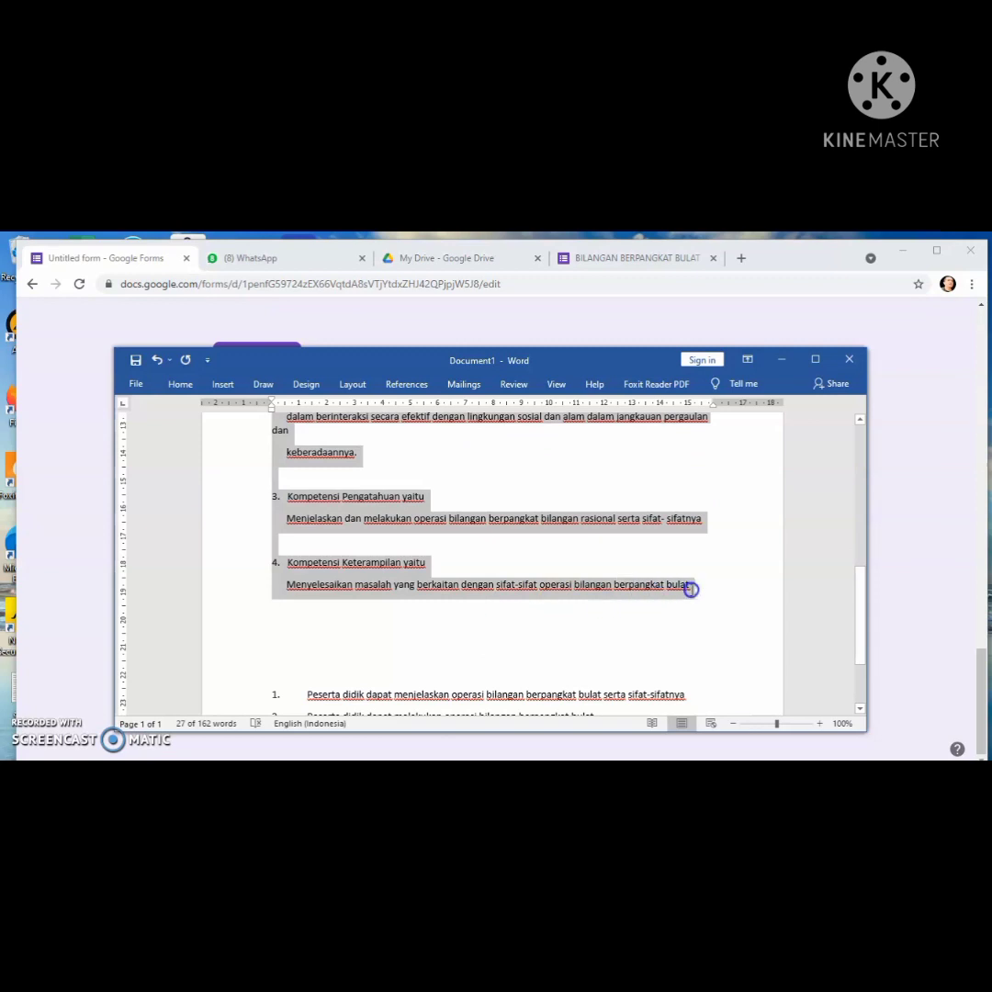
right_click(355, 593)
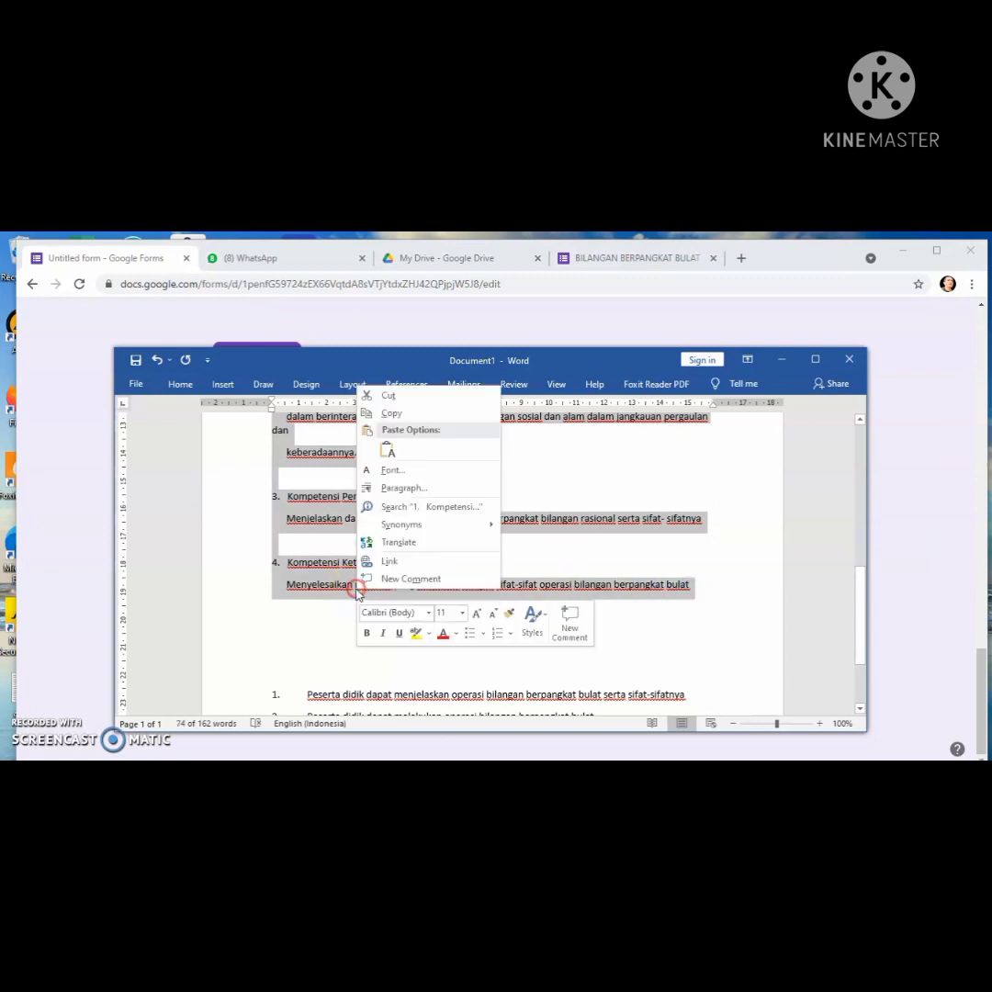
click(409, 418)
key(alt+Tab)
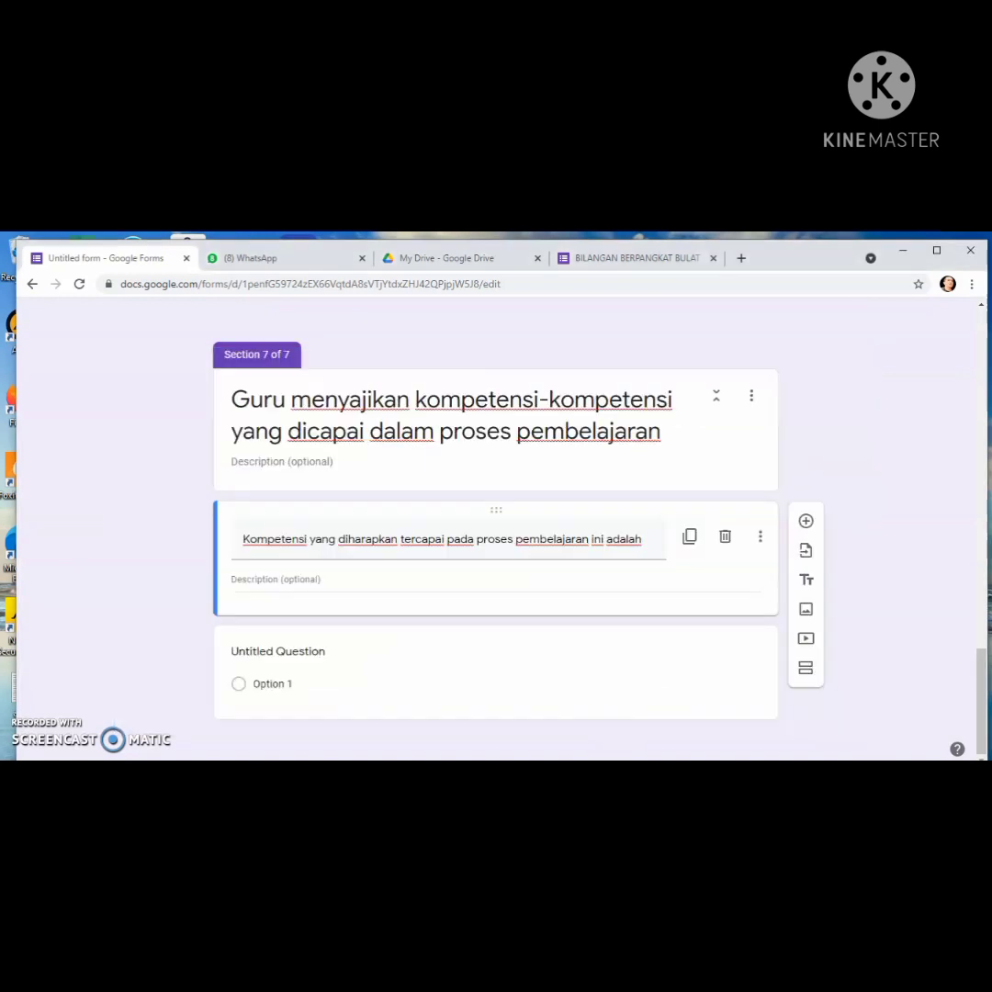
click(246, 577)
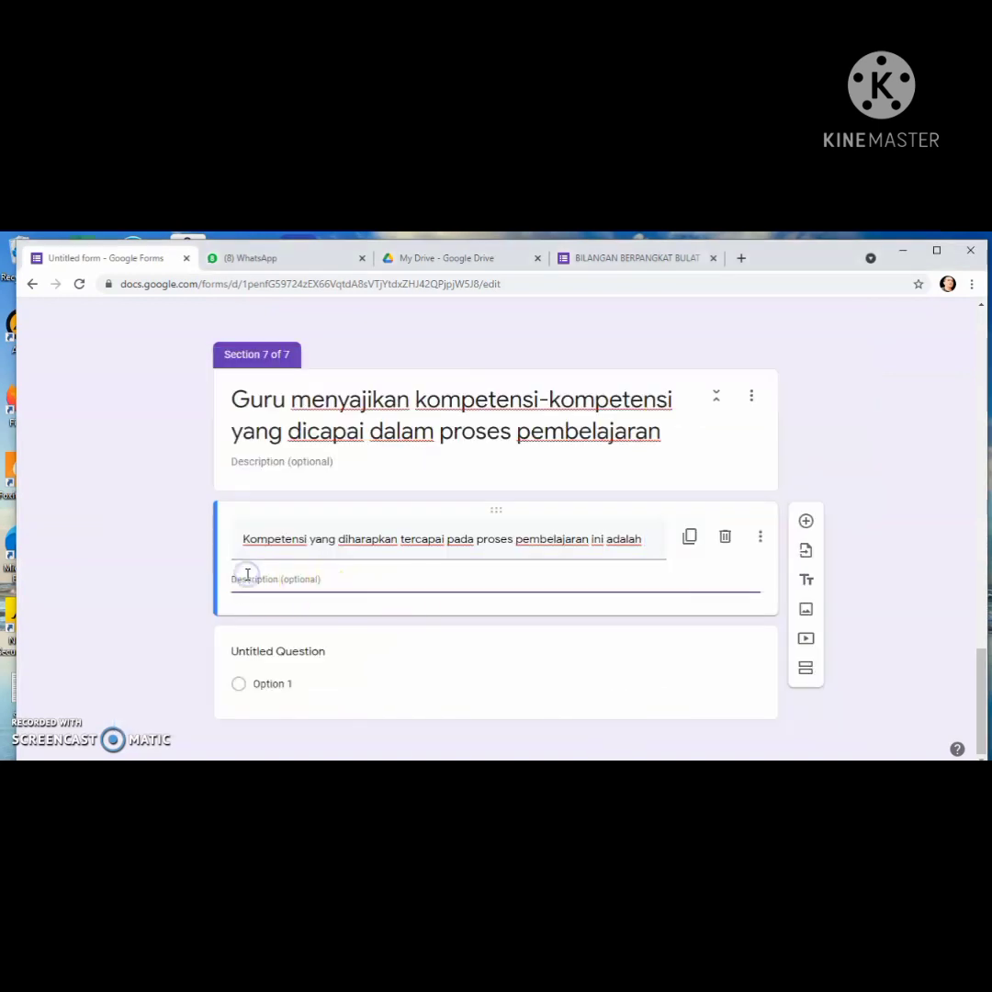
right_click(247, 577)
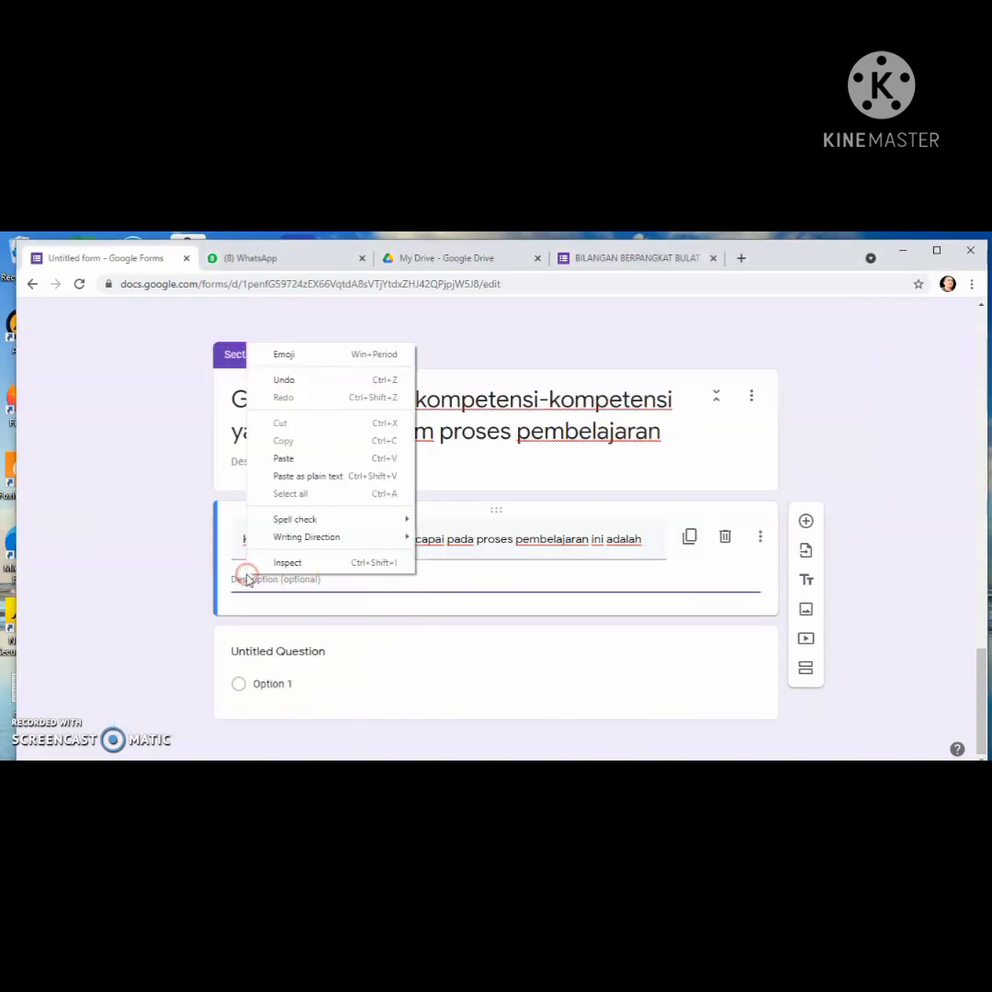
click(286, 457)
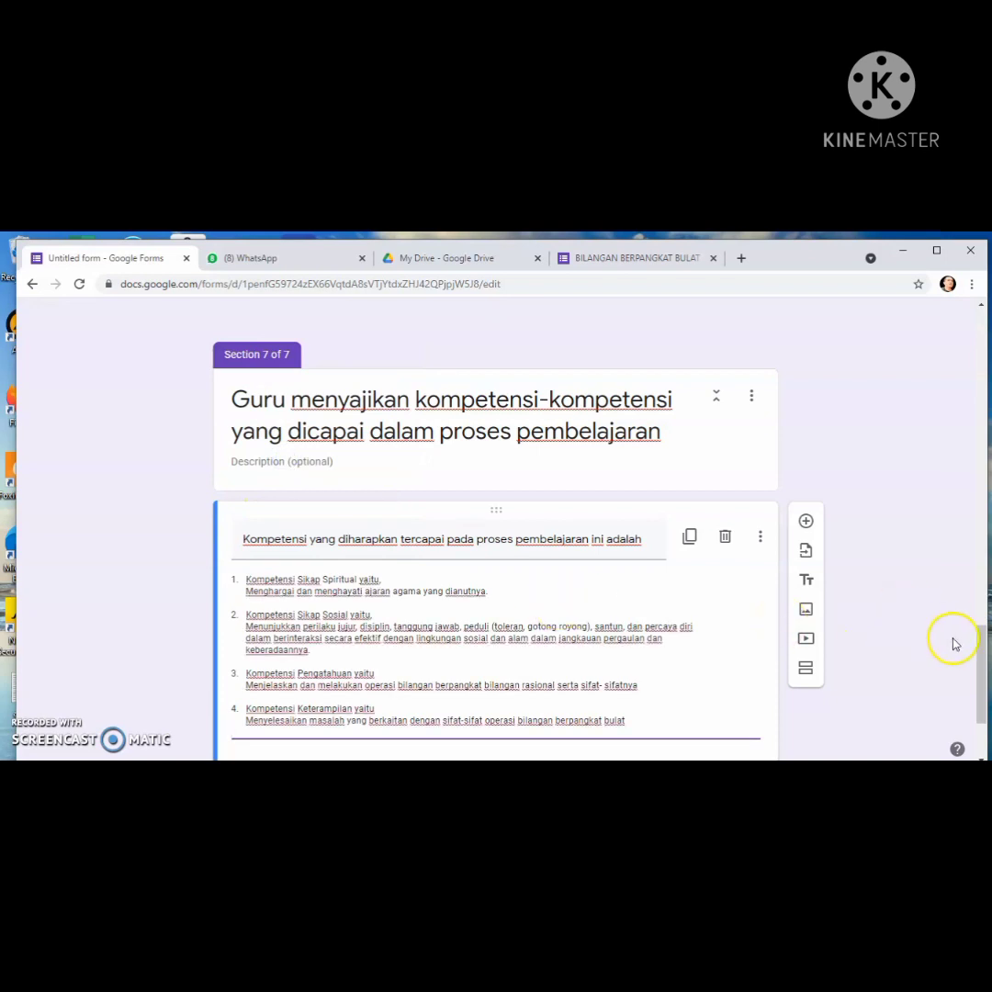
Copy the activity "Guru menyajikan tujuan pembelajaran" from the section 4 activity list
drag(979, 648, 948, 502)
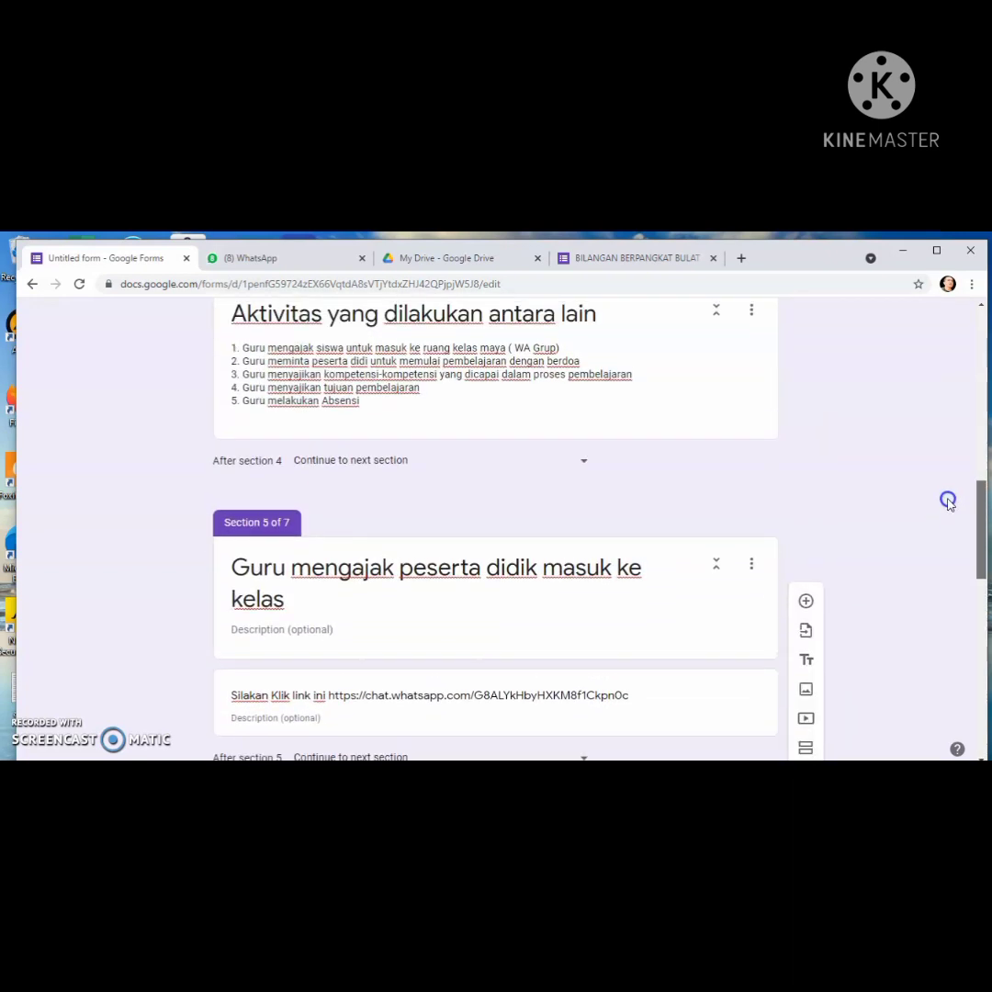
click(246, 389)
click(246, 388)
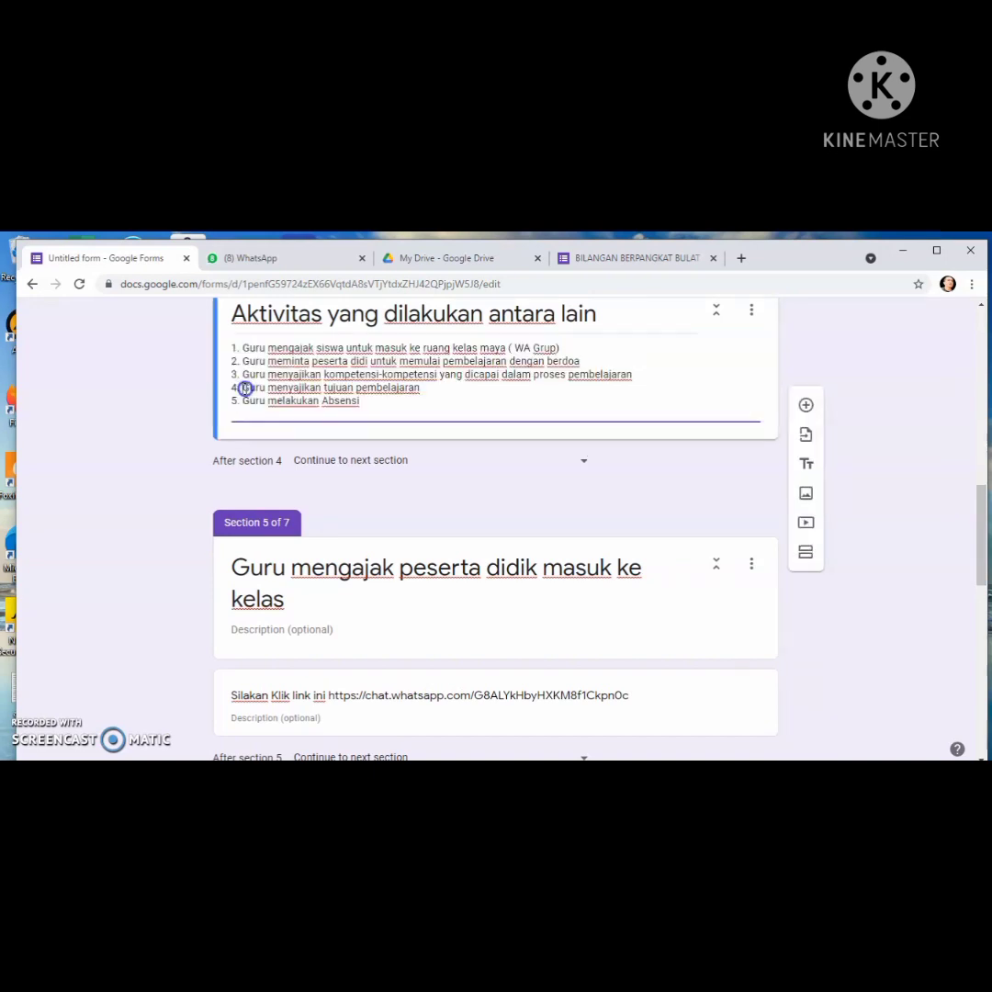
drag(246, 389, 385, 387)
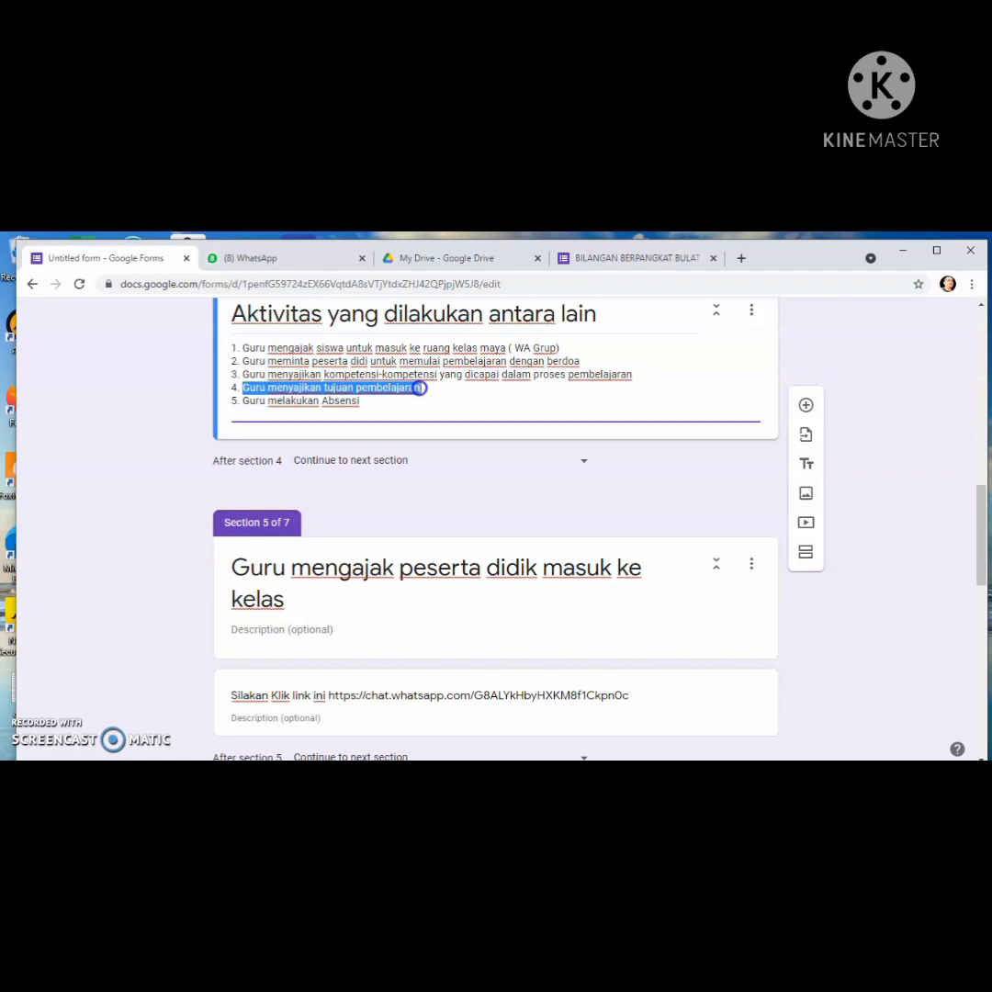
right_click(391, 386)
click(447, 441)
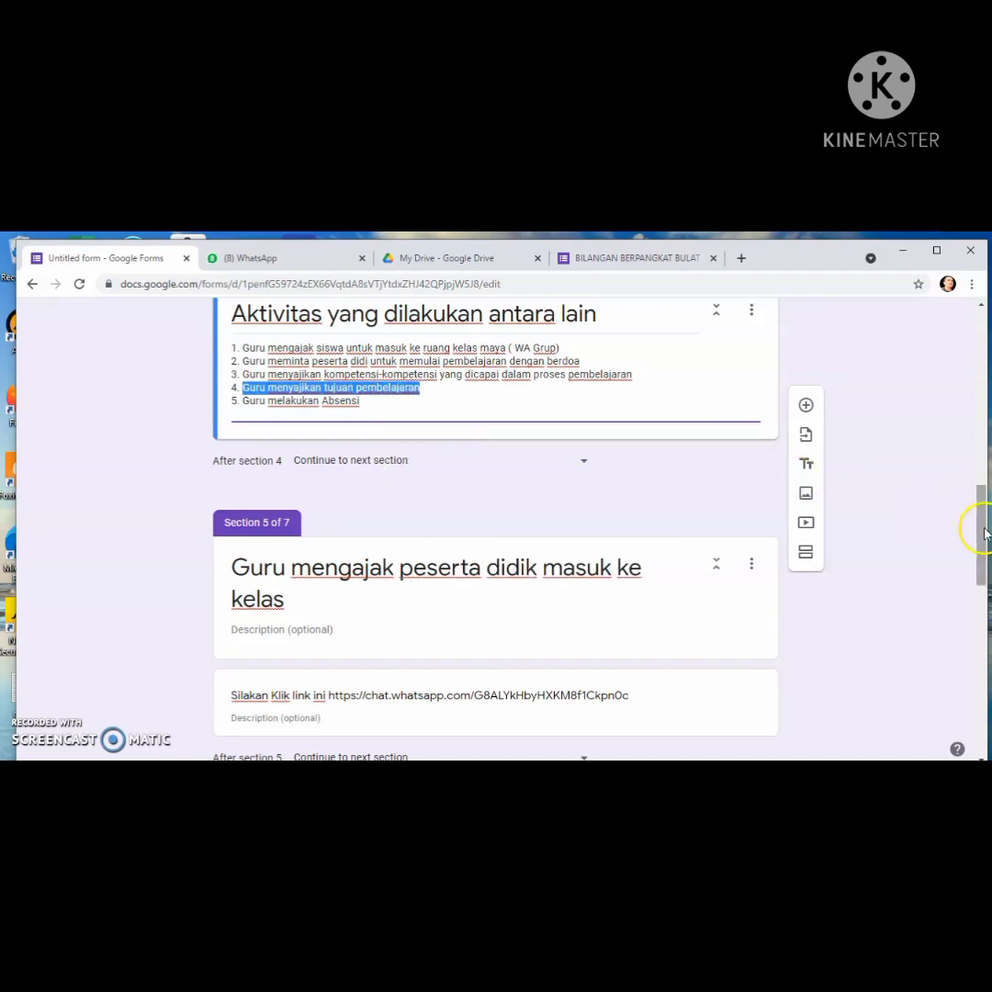
Add an eighth section directly after the Kompetensi block of section 7
drag(980, 530, 947, 710)
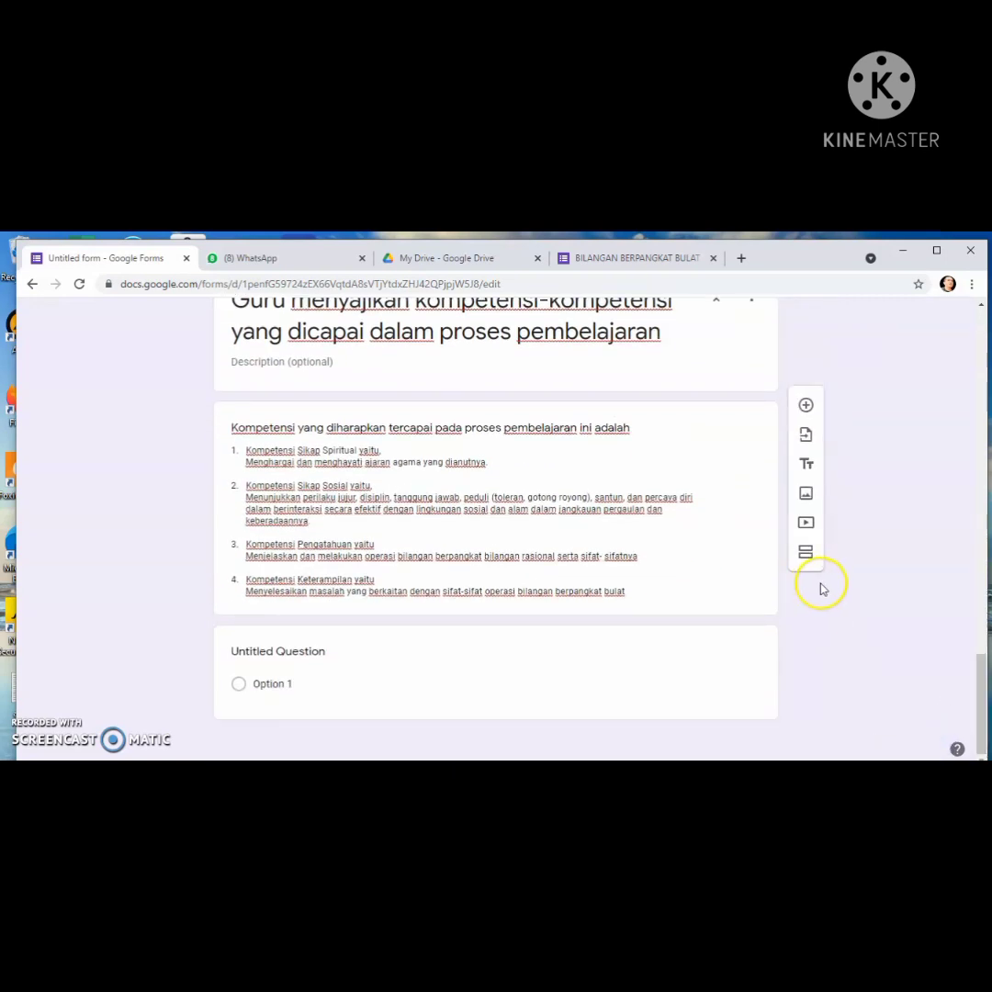
click(806, 557)
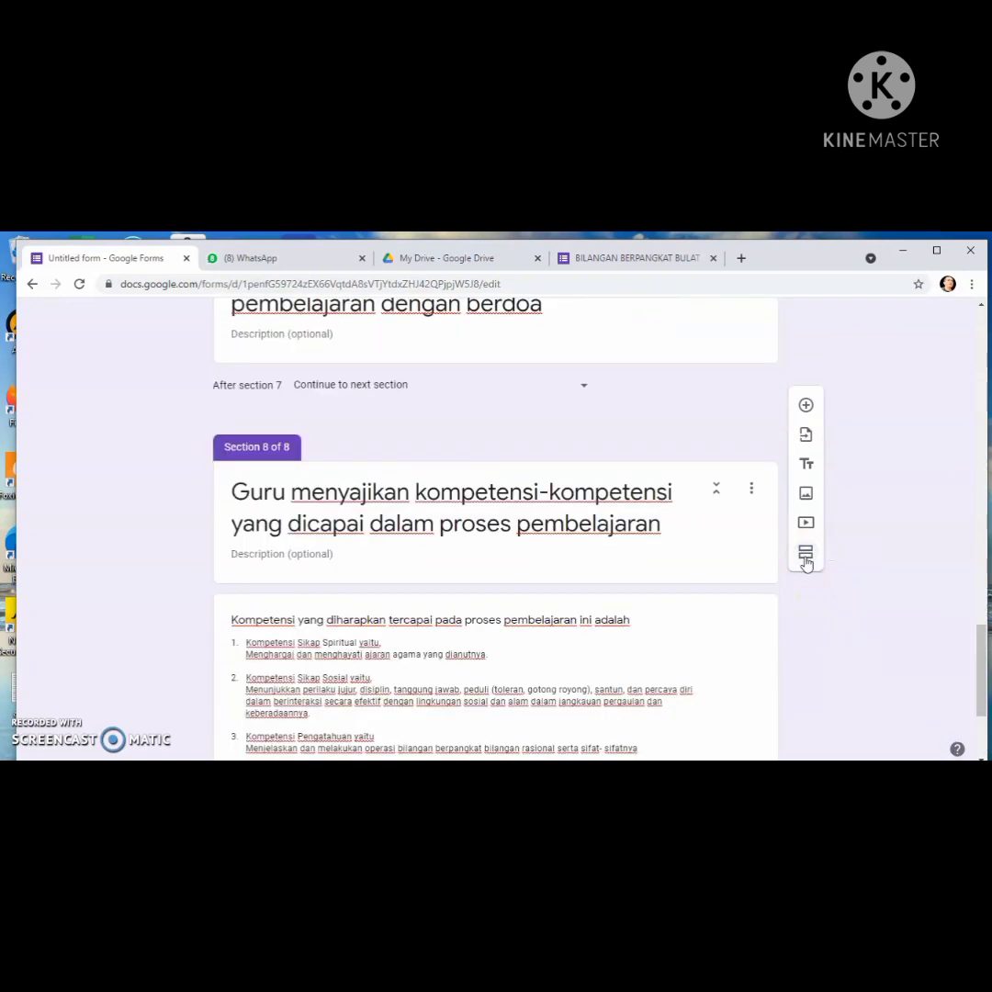
key(ctrl+z)
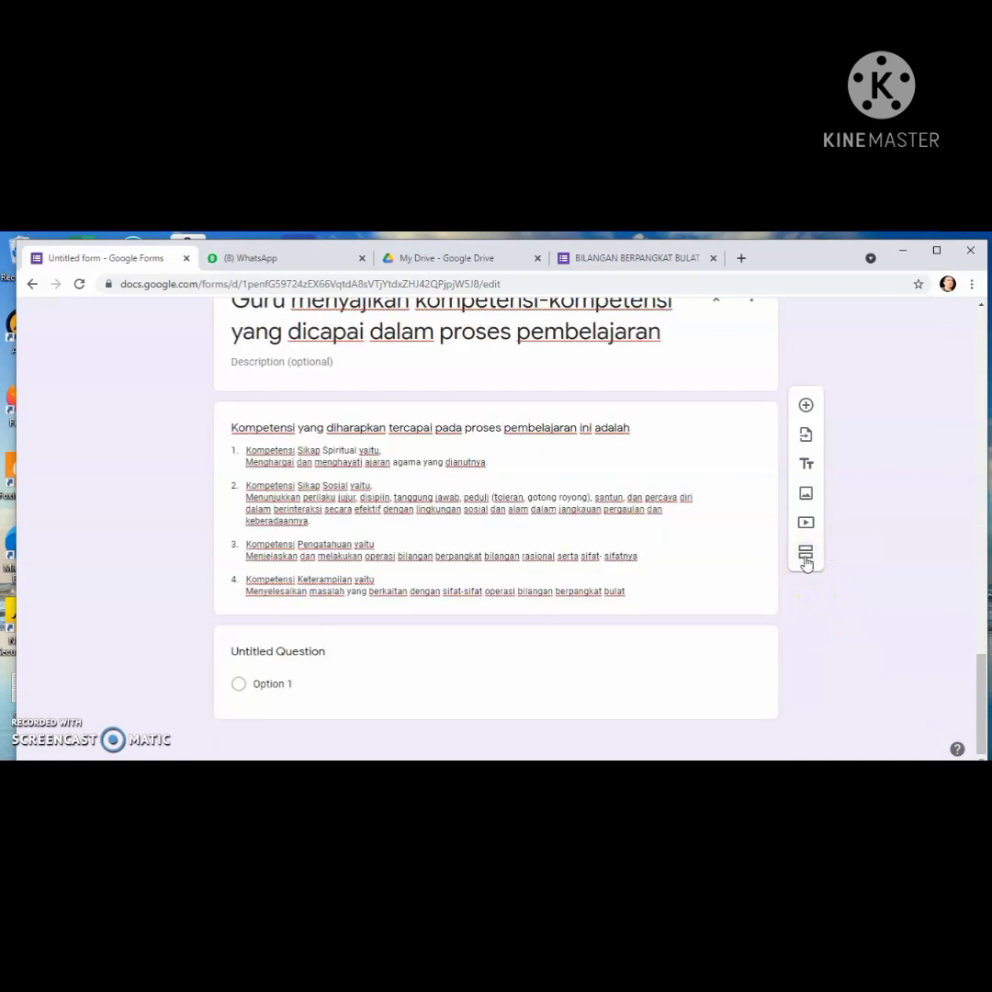
click(699, 599)
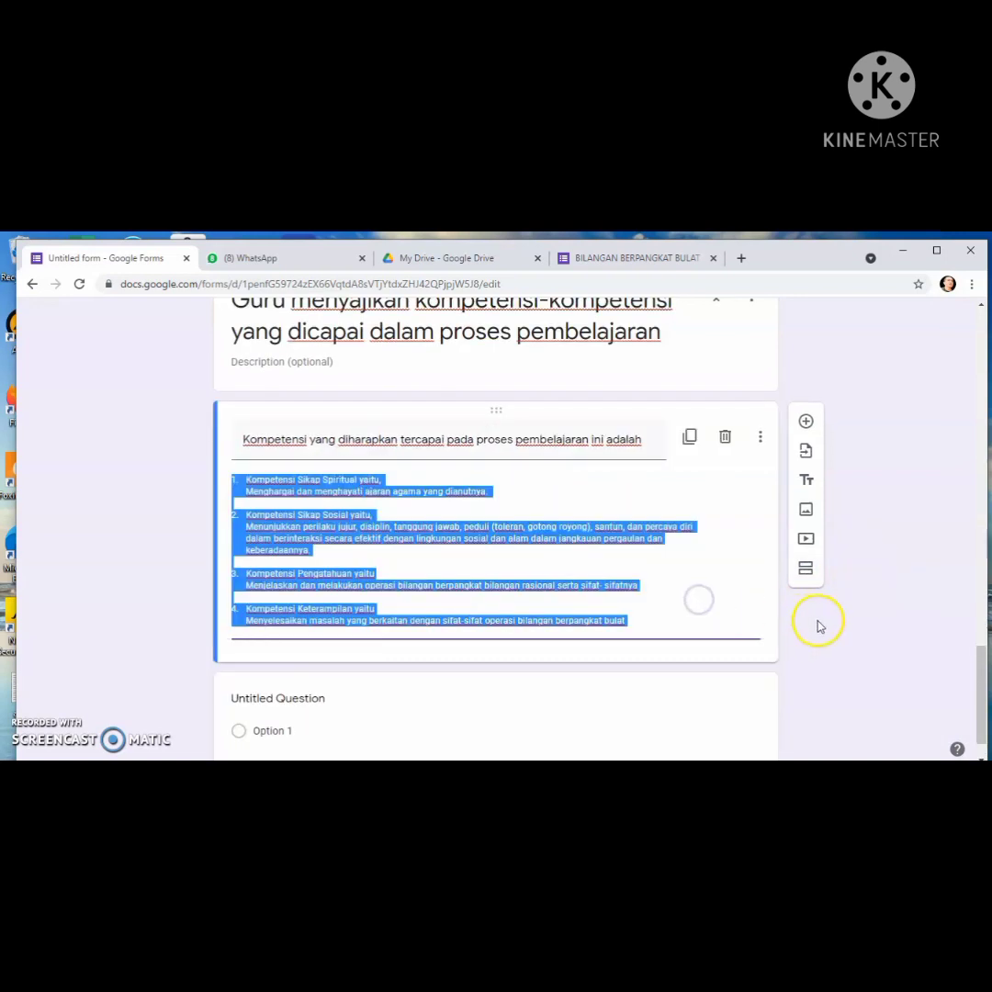
click(806, 567)
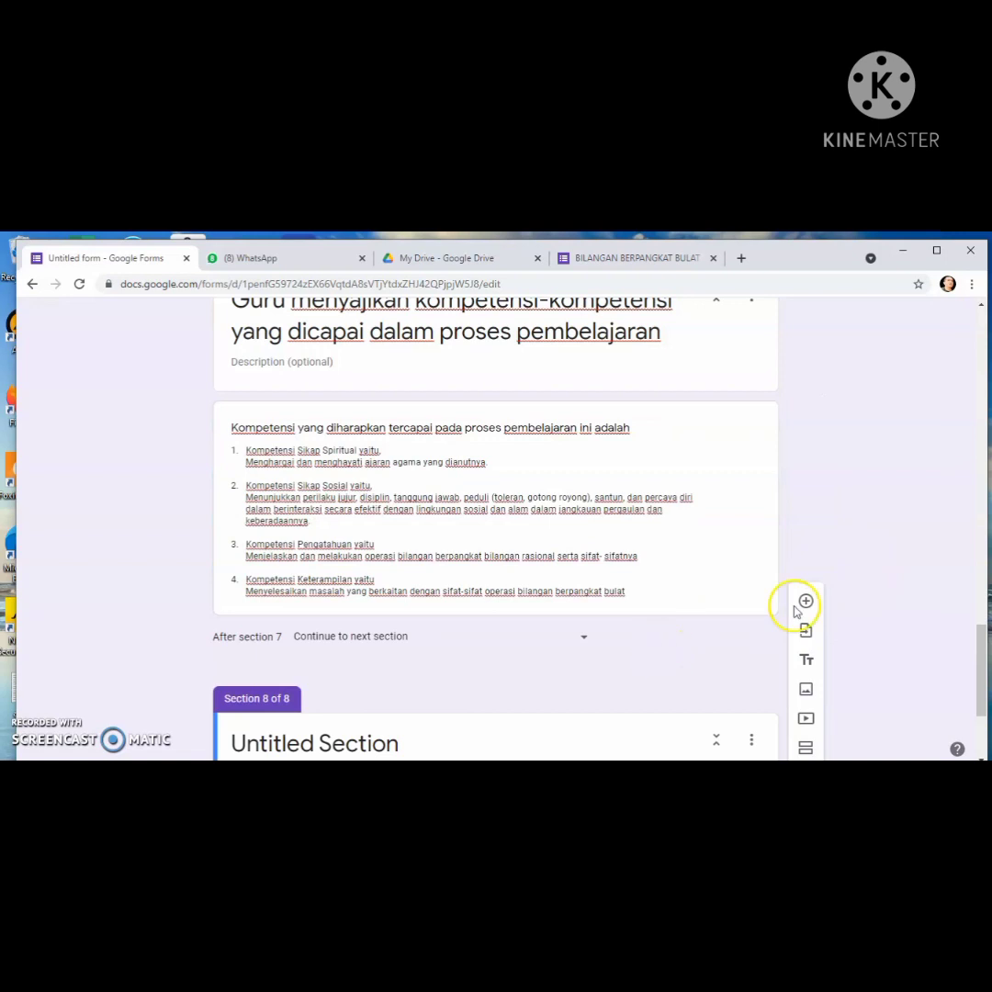
Paste "Guru menyajikan tujuan pembelajaran" as the title of section 8
drag(981, 658, 971, 714)
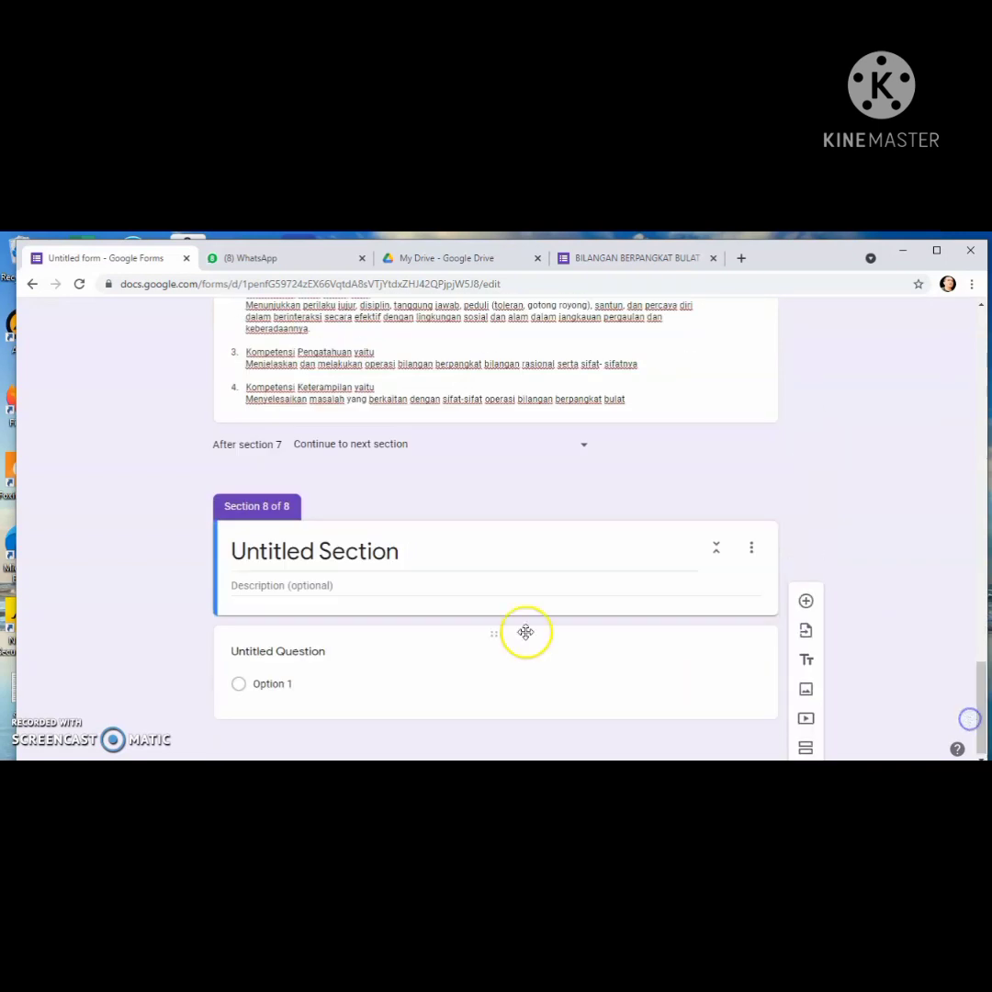
click(277, 552)
right_click(277, 552)
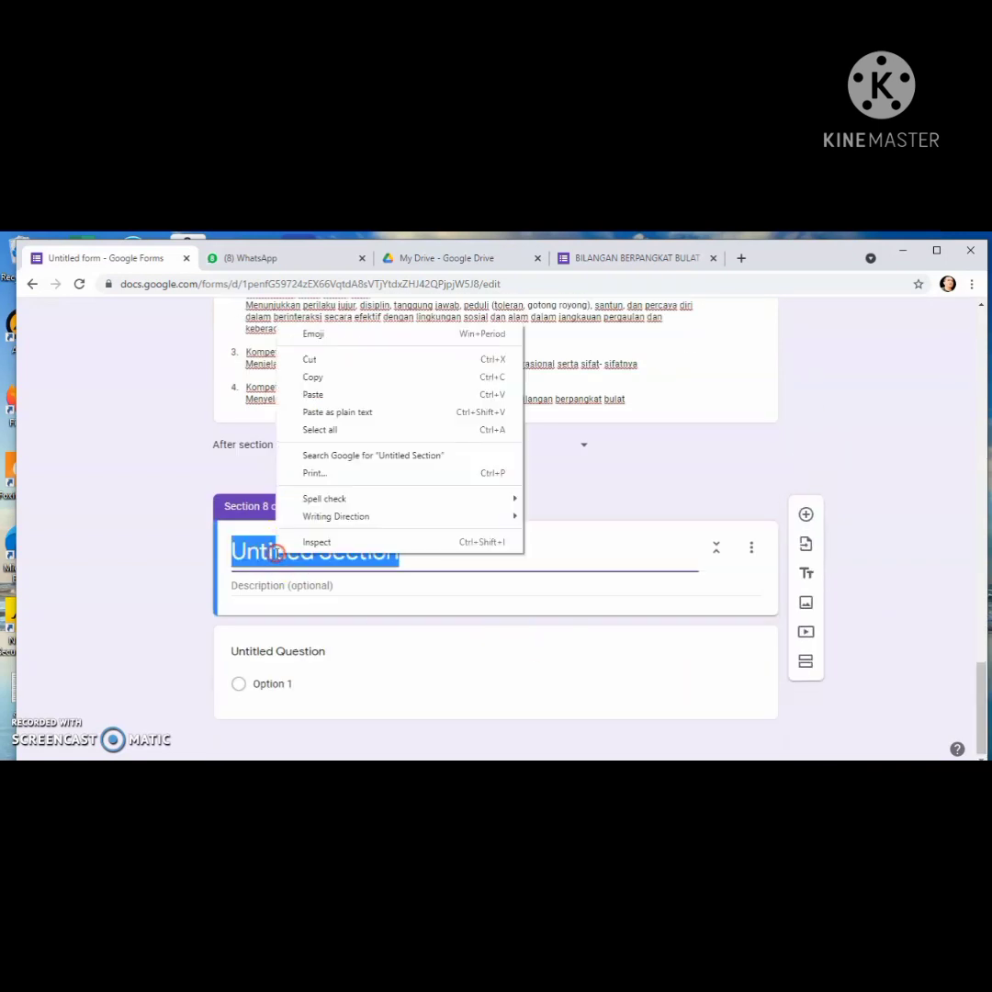
click(350, 401)
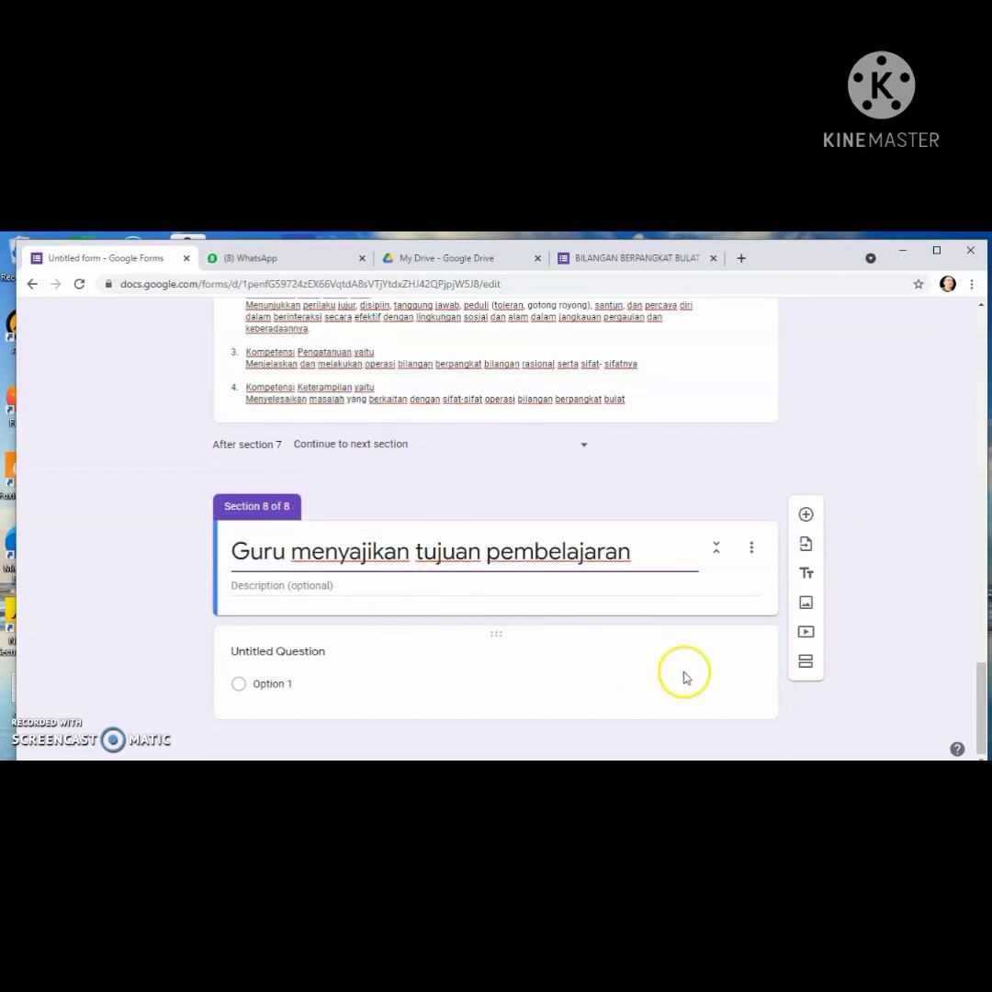
Add a title and description block to section 8 with the title "Tujuan Pembelajaran adalah"
click(804, 576)
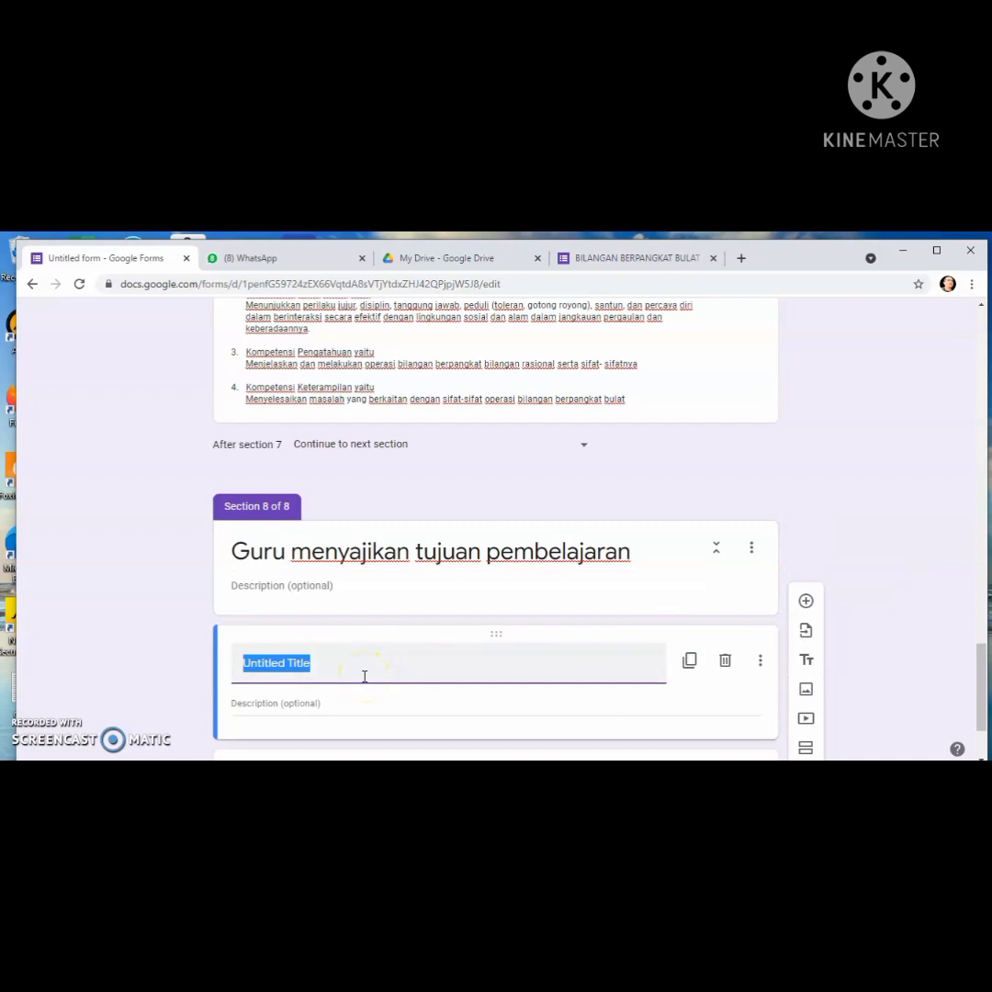
text(Tujuan Pembelajaran adalah)
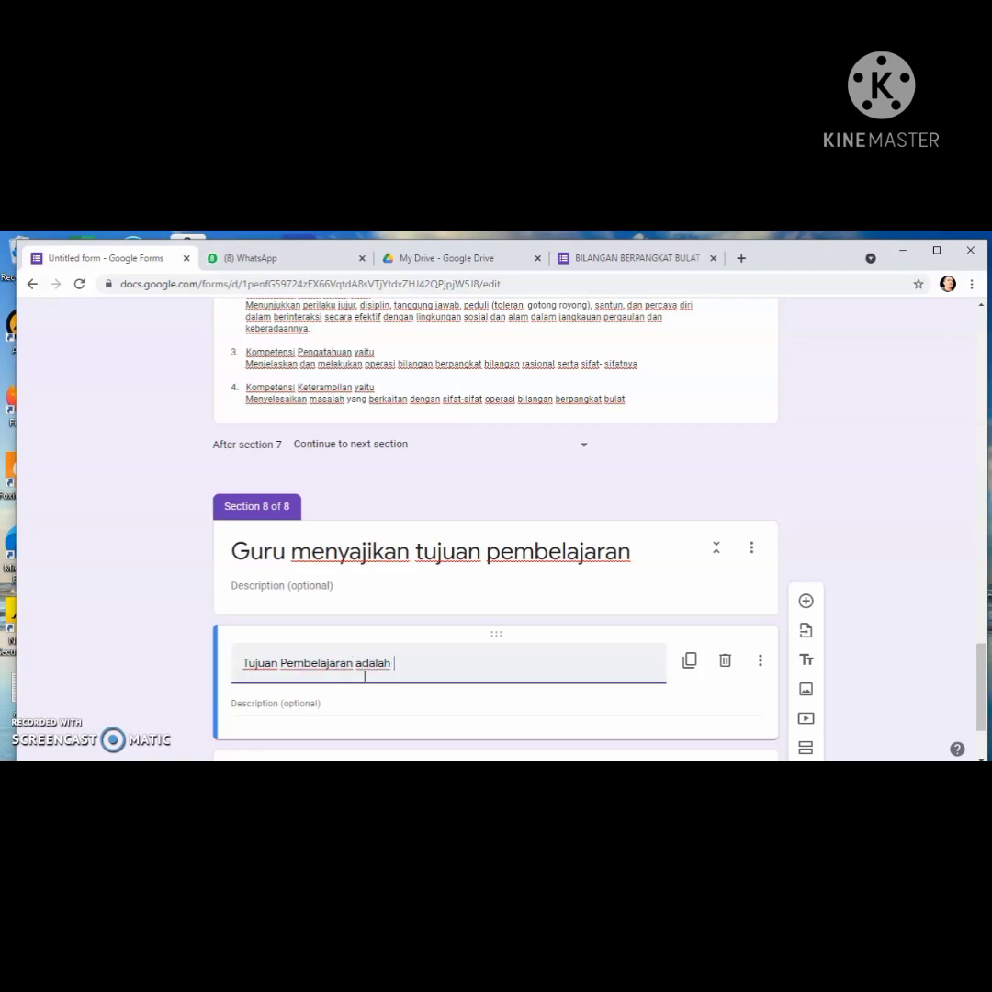
Switch to the Word document "modul matematika 9" and copy its two numbered Tujuan Pembelajaran objectives
click(662, 773)
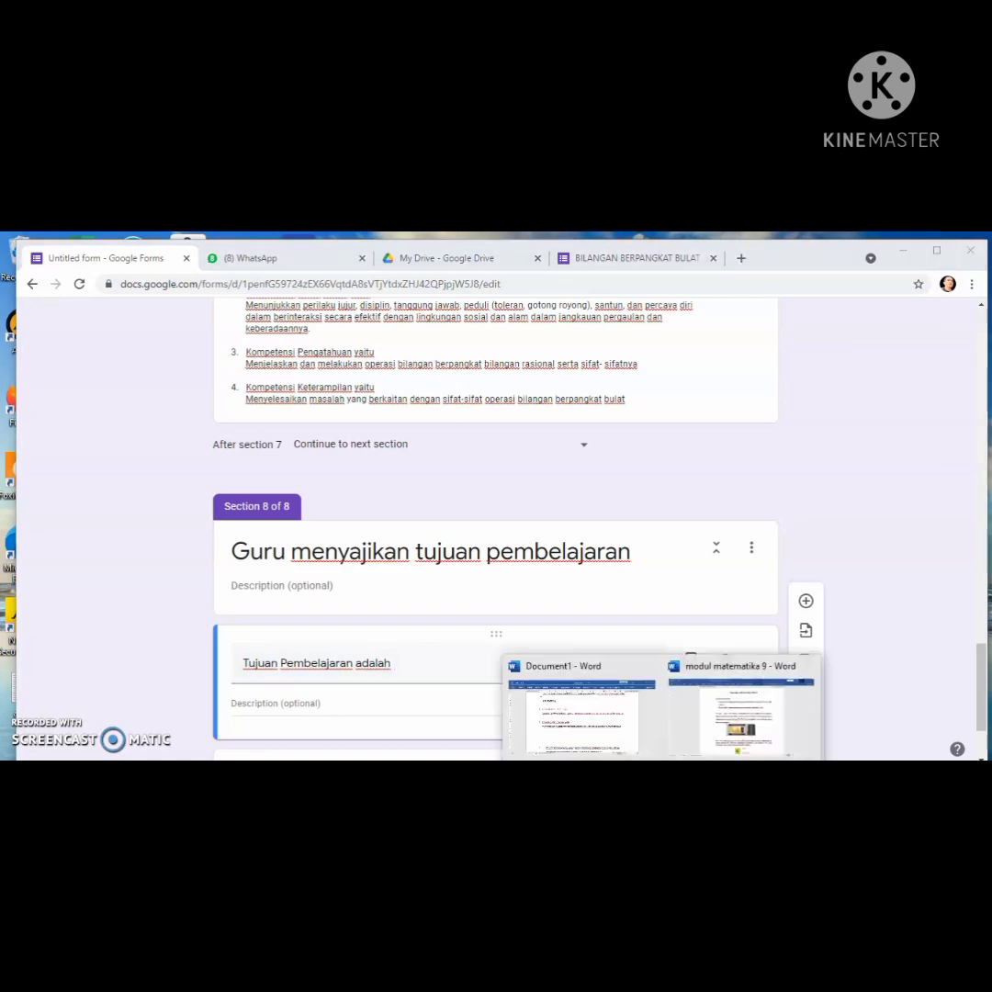
click(730, 718)
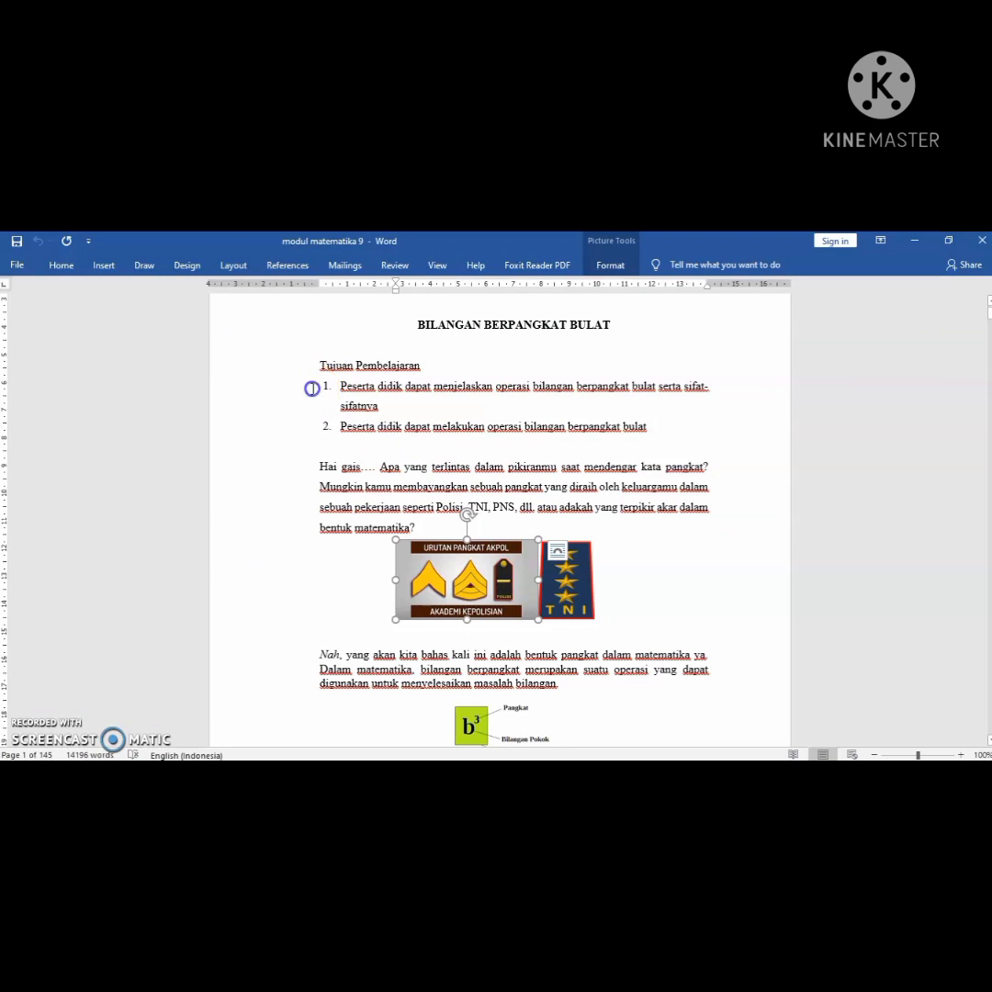
drag(340, 386, 653, 427)
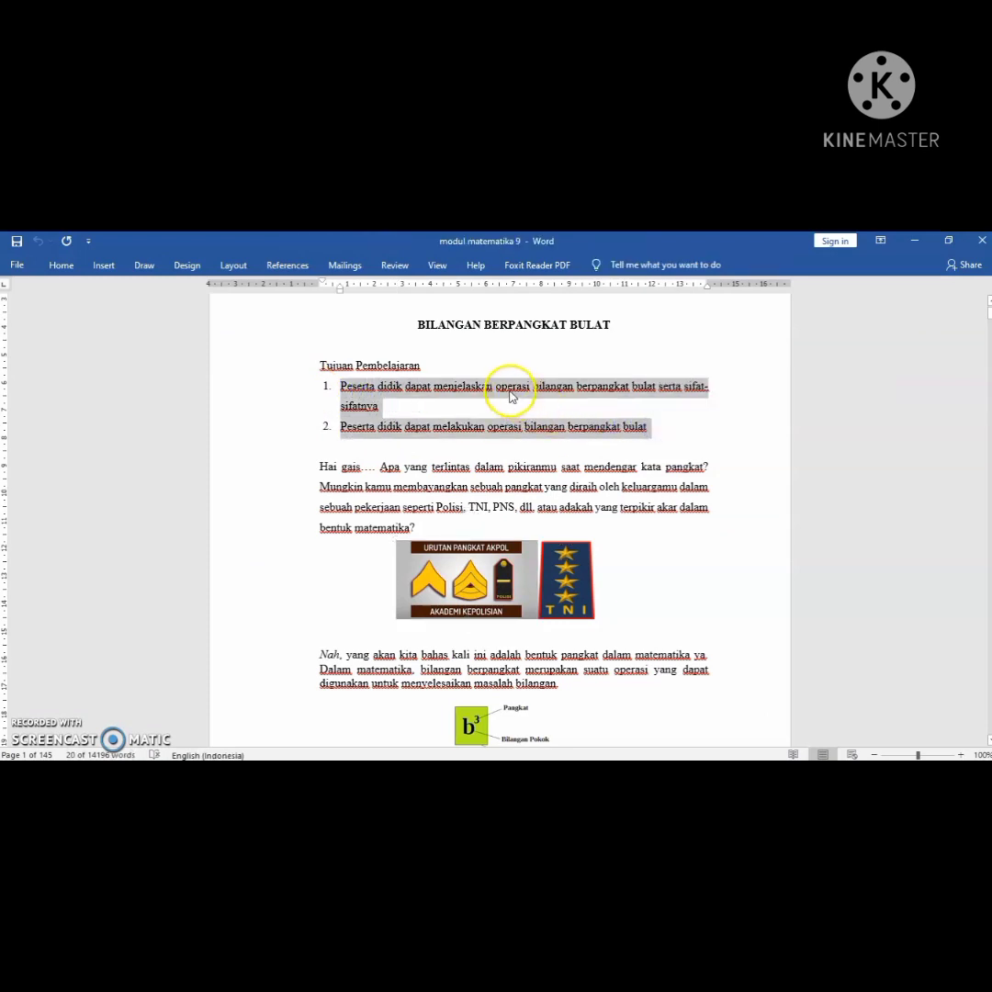
right_click(508, 386)
click(542, 414)
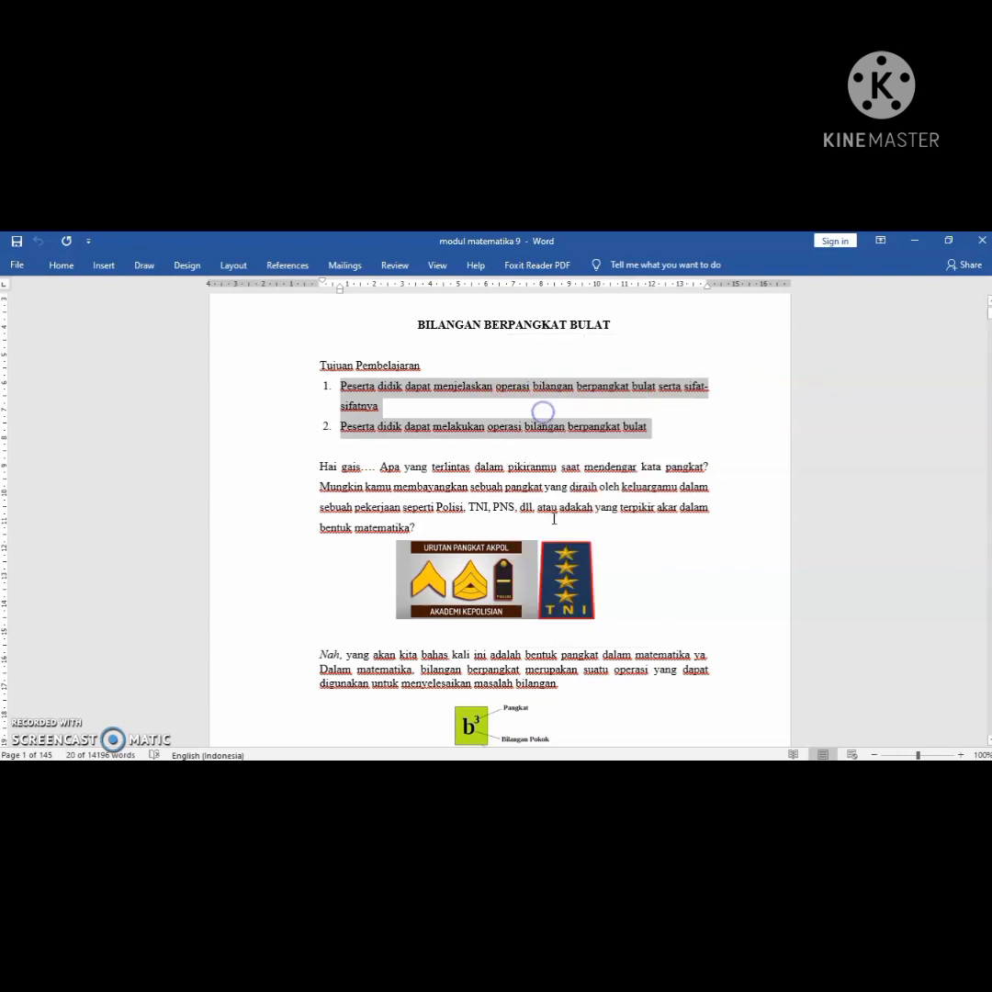
Return to the Google Form and paste the two objectives as the description of section 8's "Tujuan Pembelajaran adalah" block
click(608, 774)
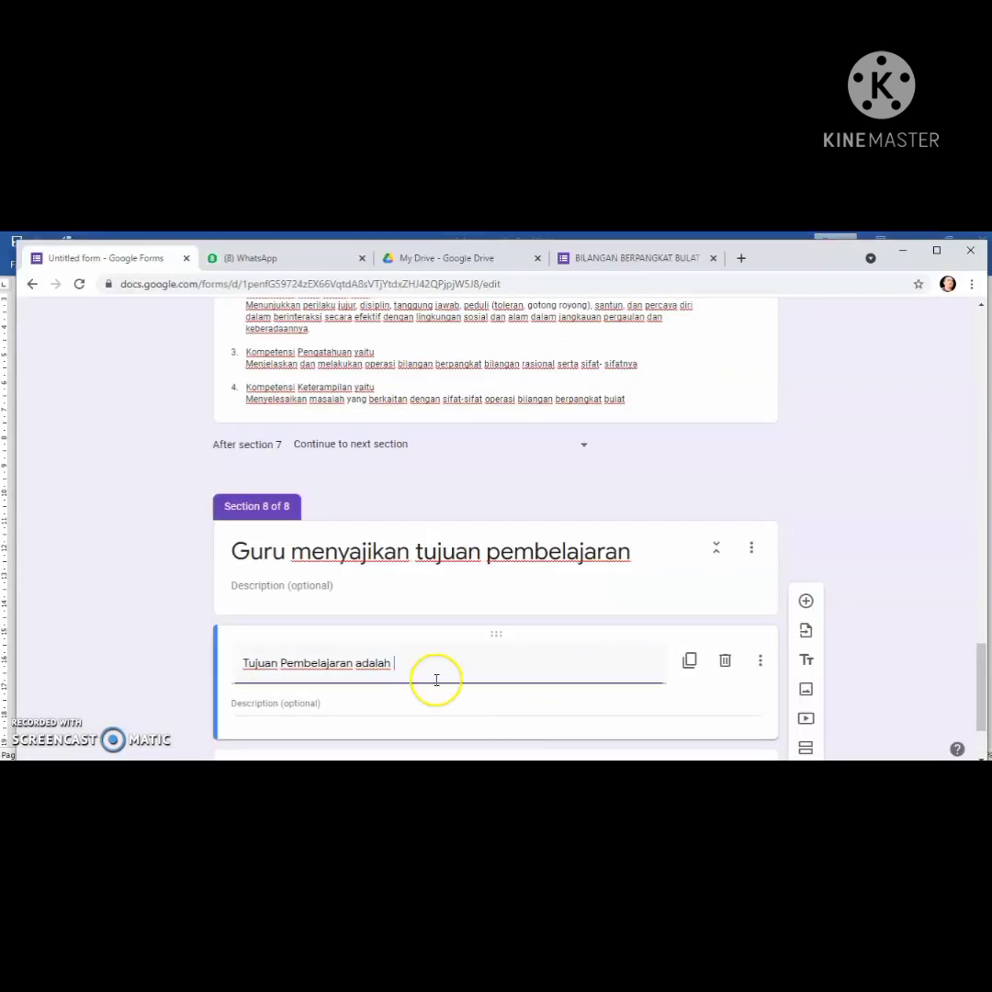
click(259, 703)
right_click(257, 706)
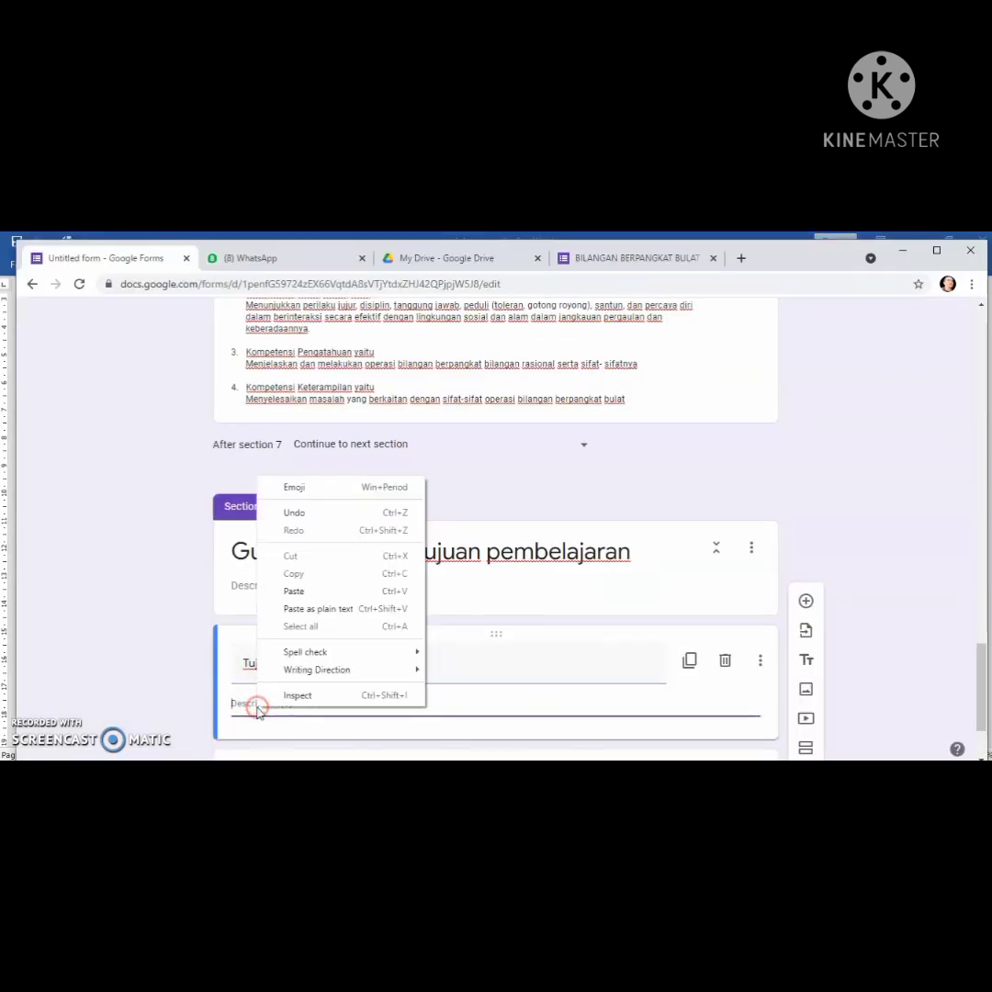
click(294, 593)
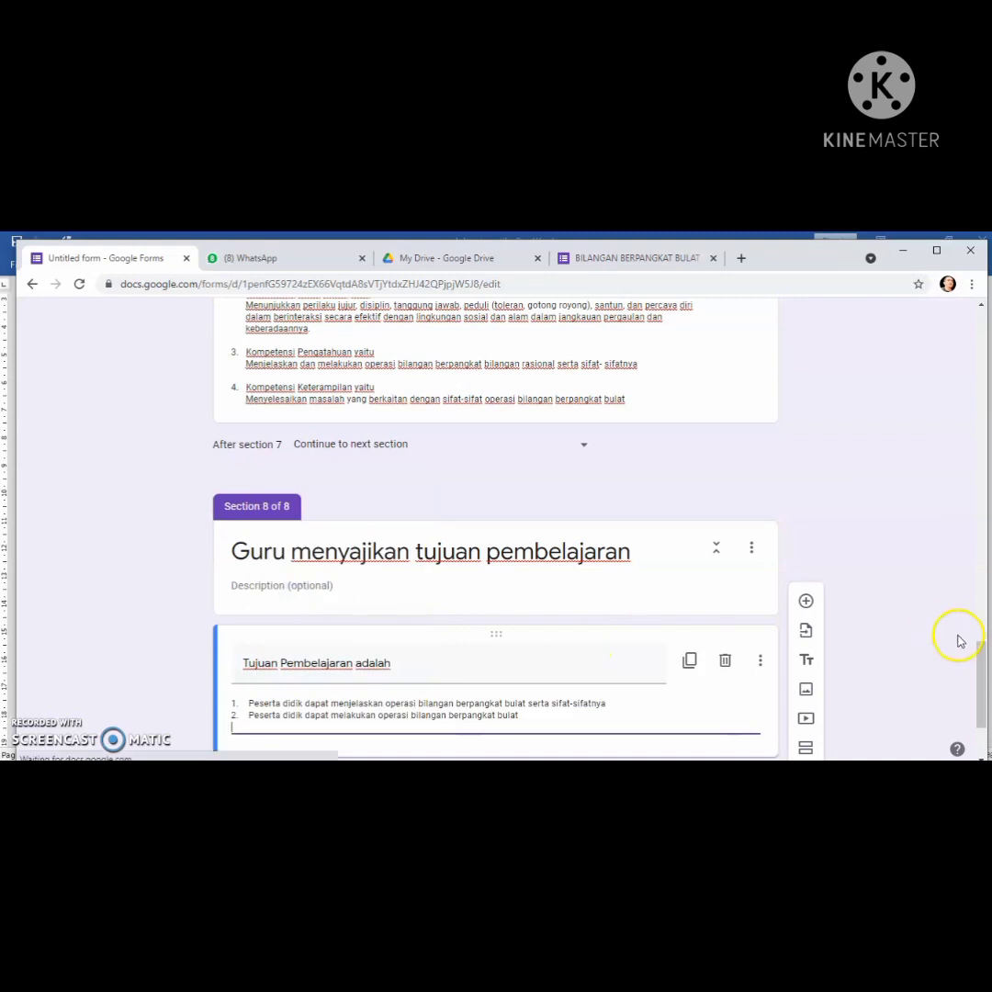
Copy the activity "Guru melakukan Absensi" from the section 4 activity list
scroll(979, 700, down, 2)
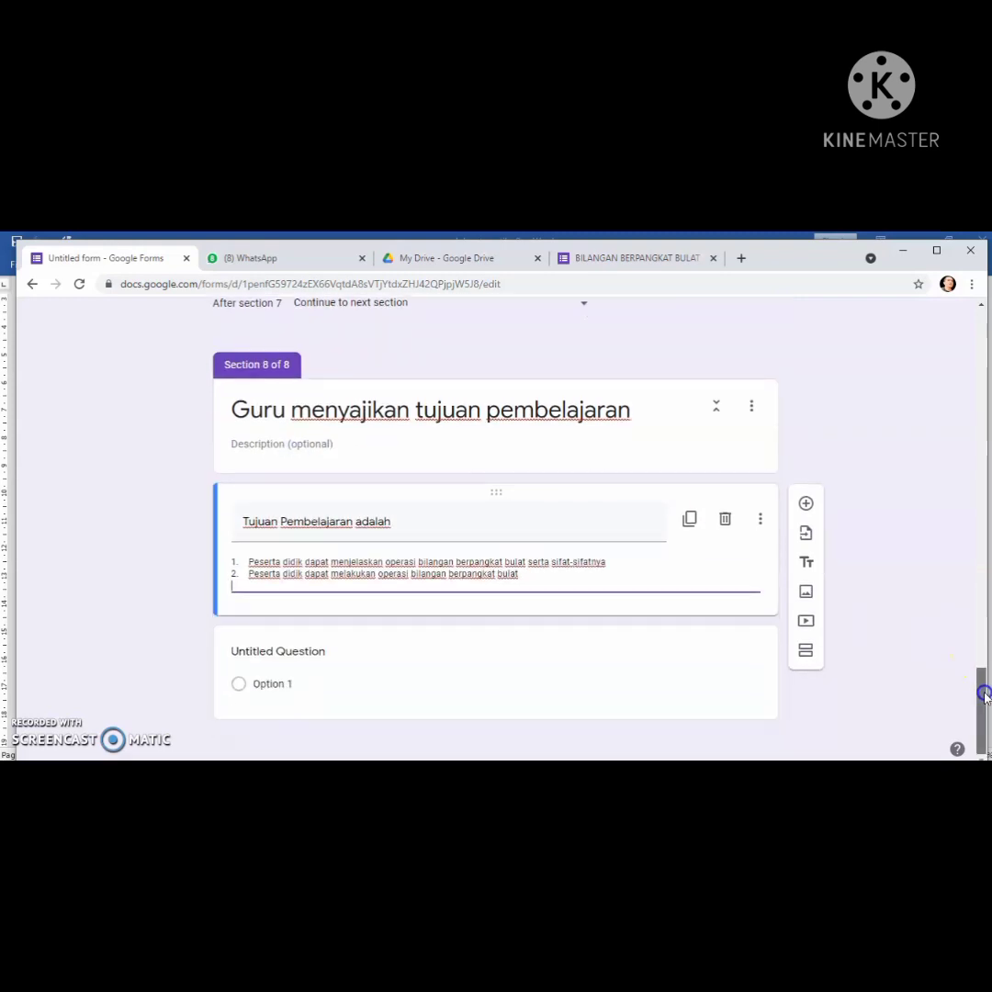
drag(982, 695, 956, 486)
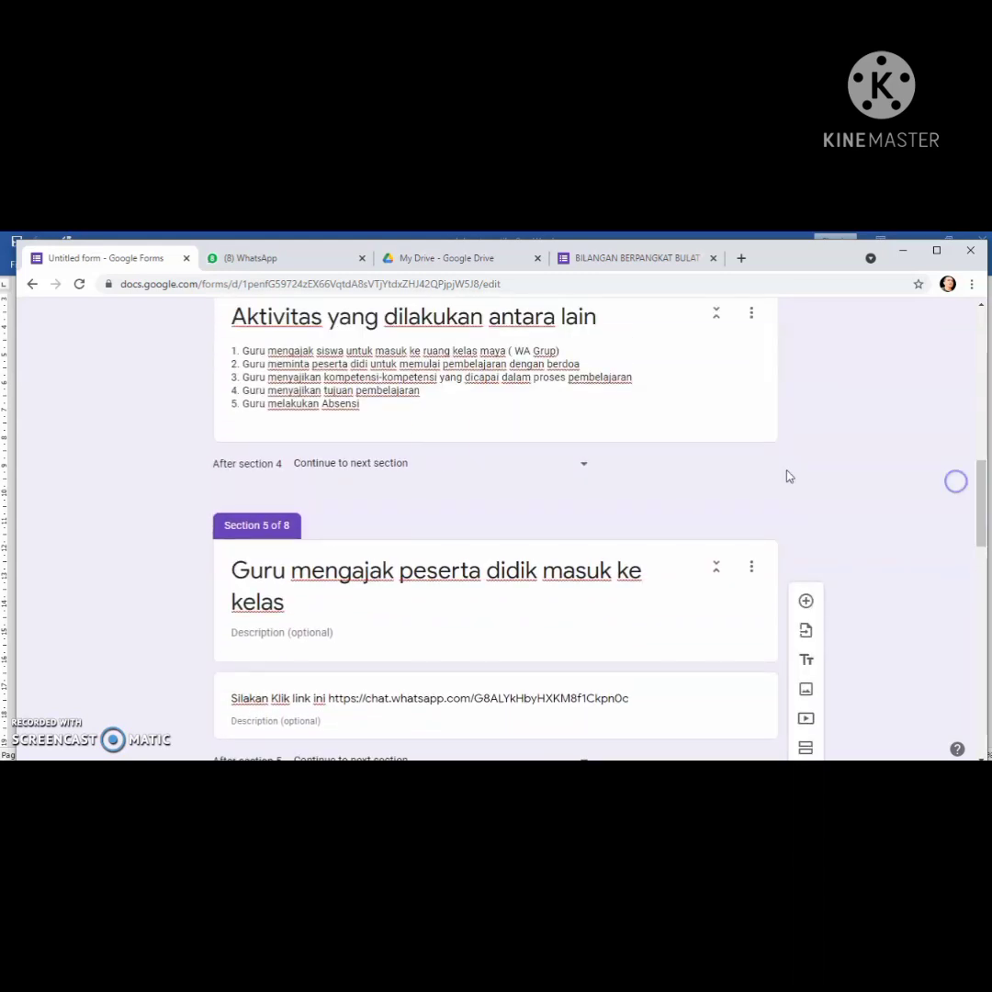
click(246, 407)
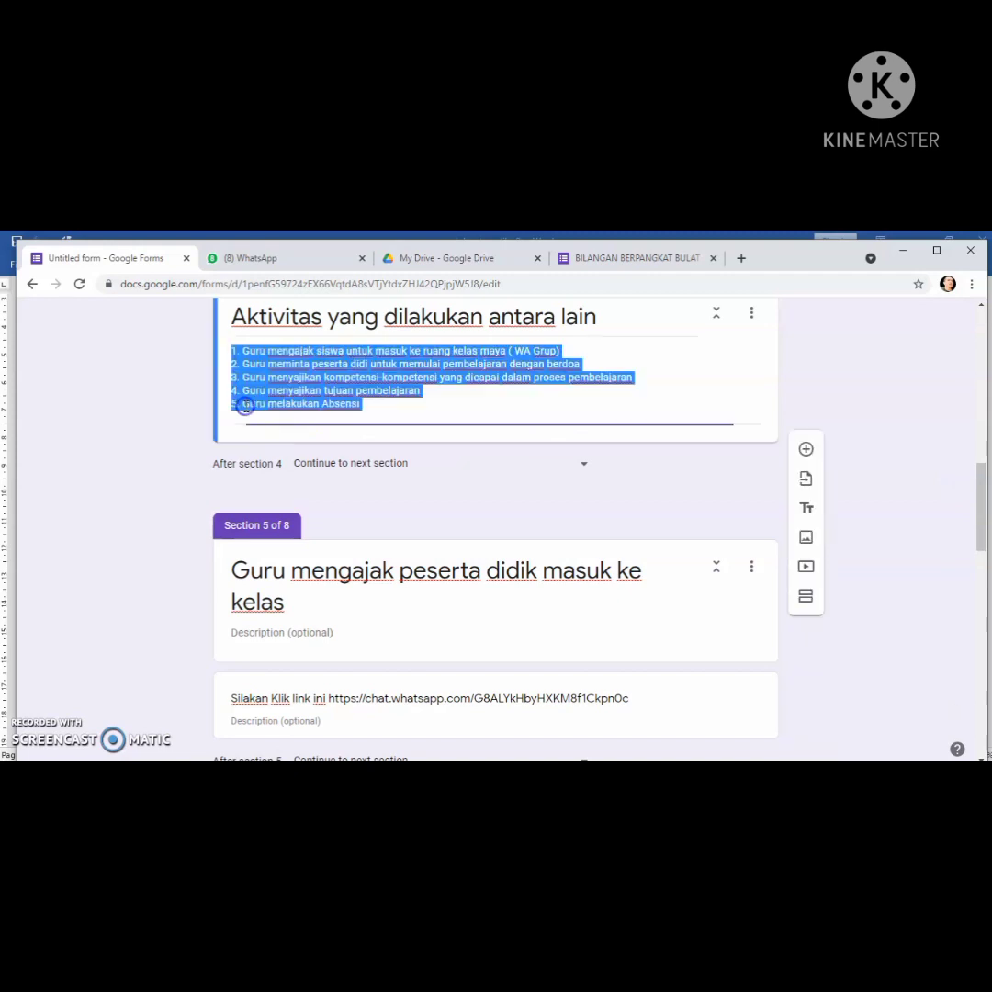
click(245, 407)
drag(245, 407, 308, 399)
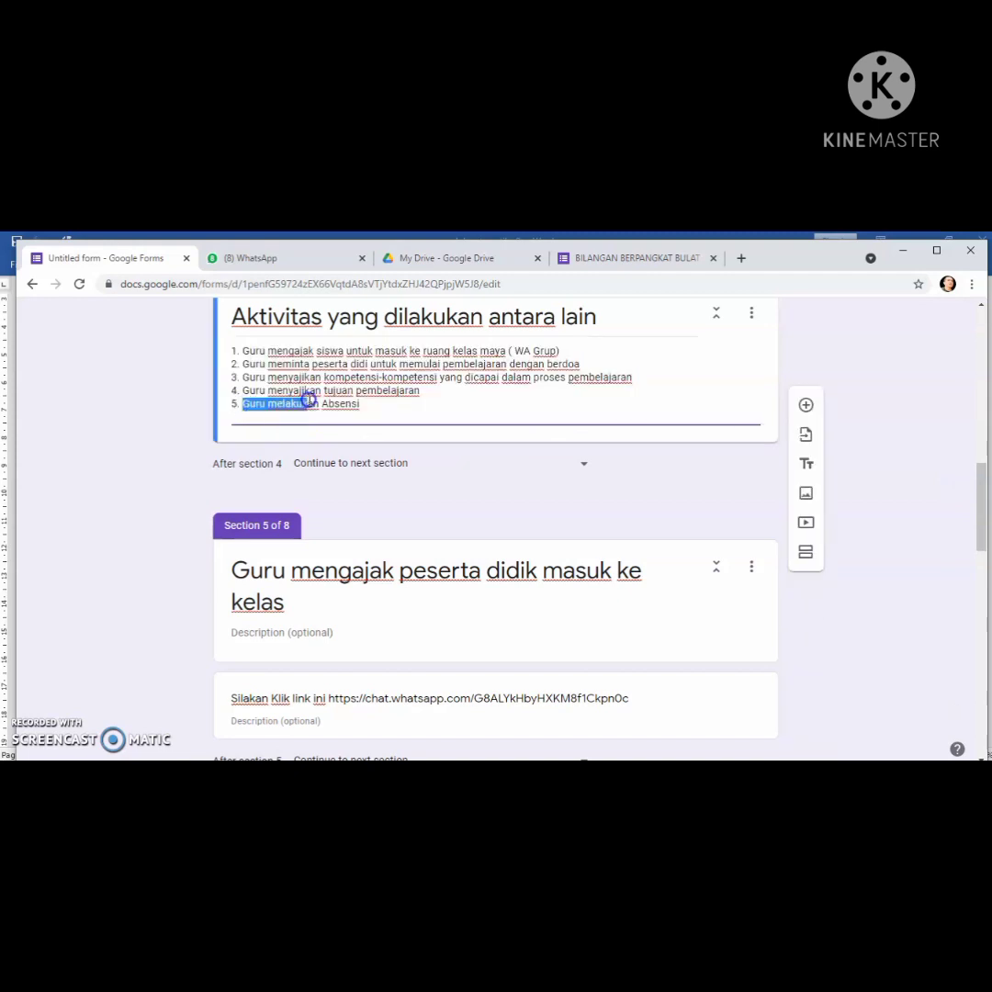
right_click(361, 405)
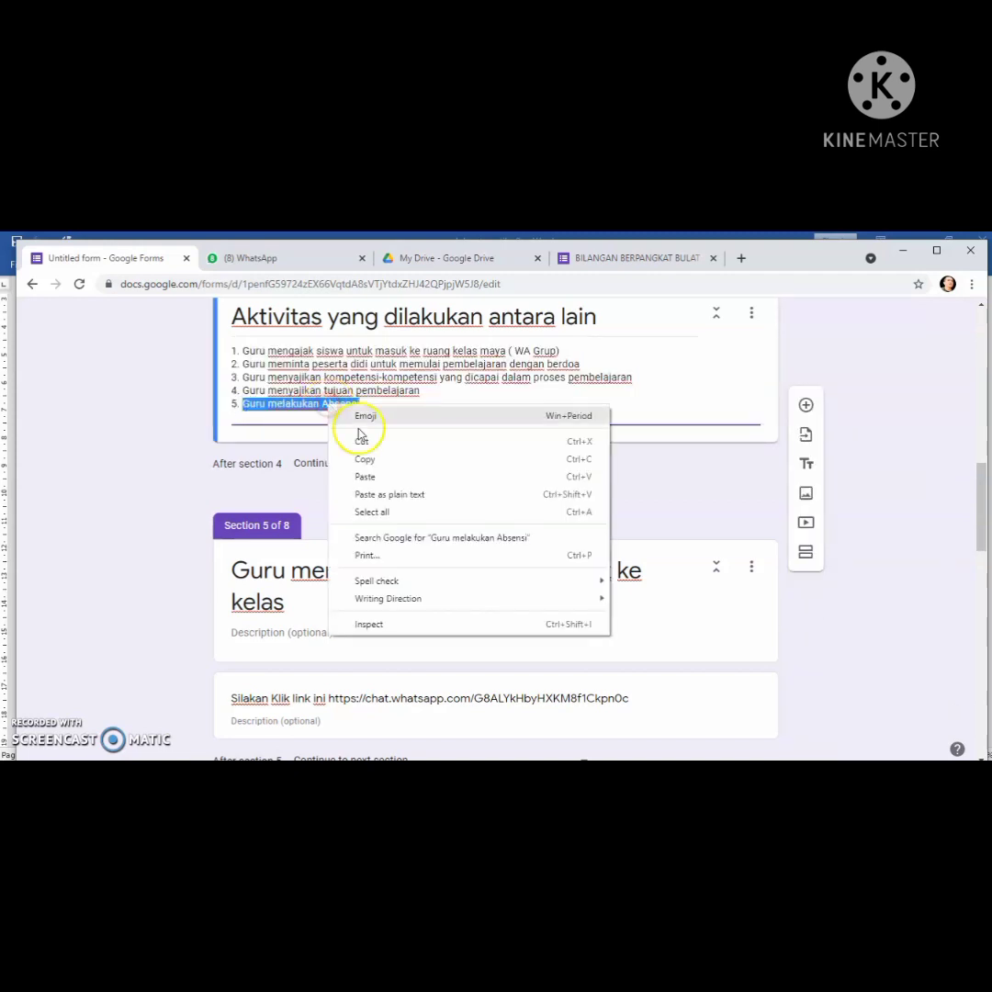
click(369, 455)
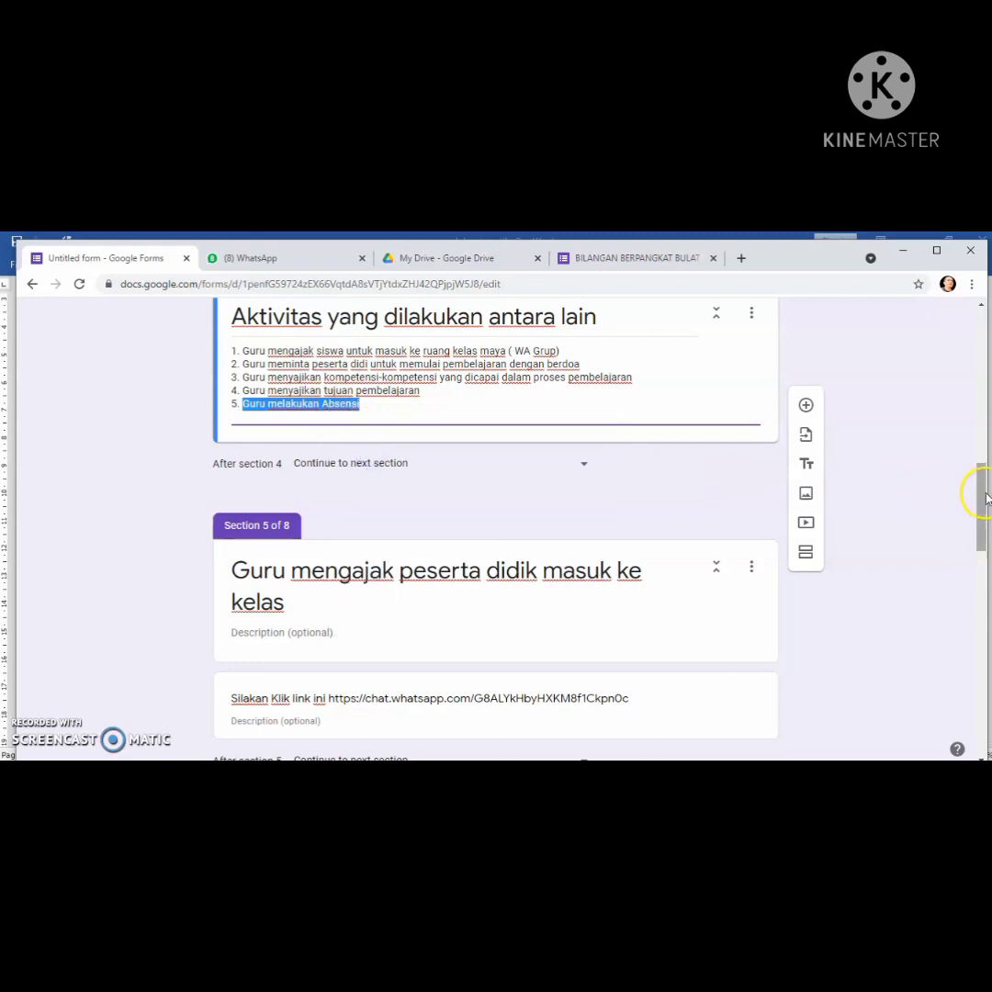
Add a ninth section directly after the Tujuan Pembelajaran block of section 8
drag(981, 509, 976, 737)
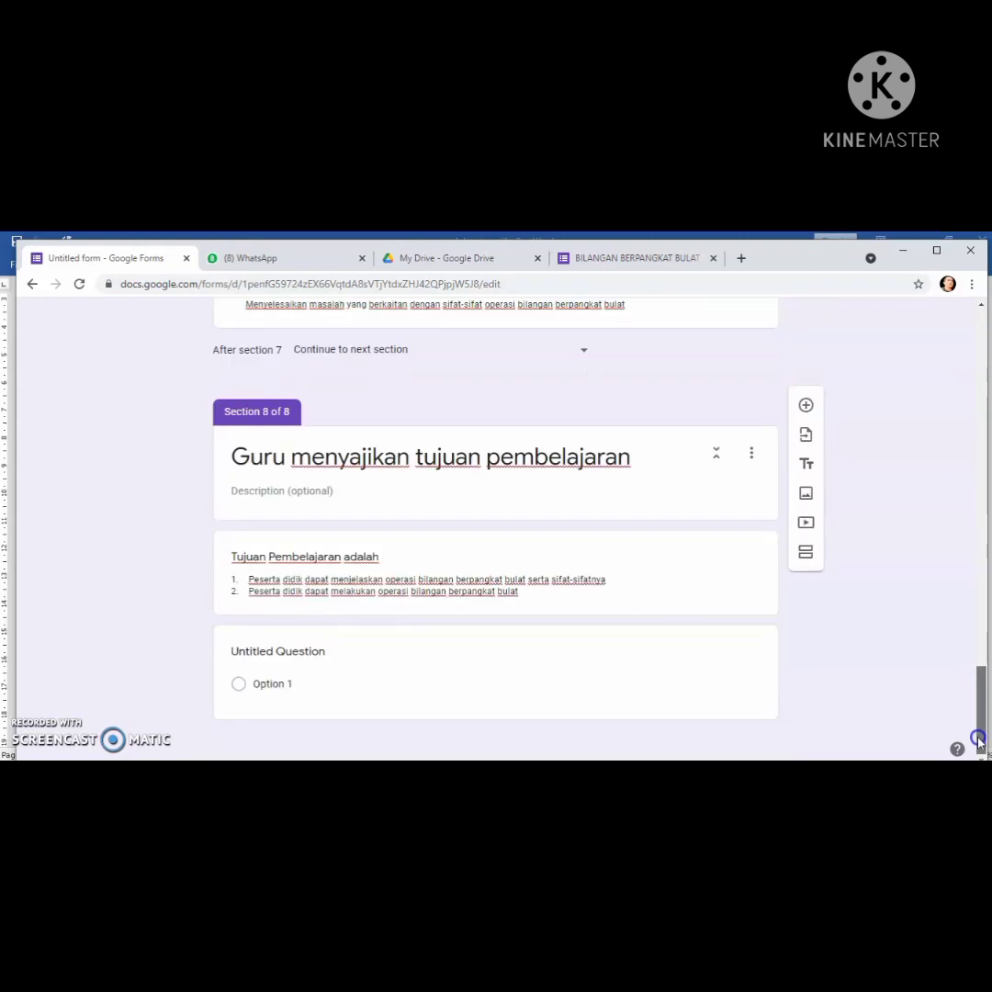
click(700, 587)
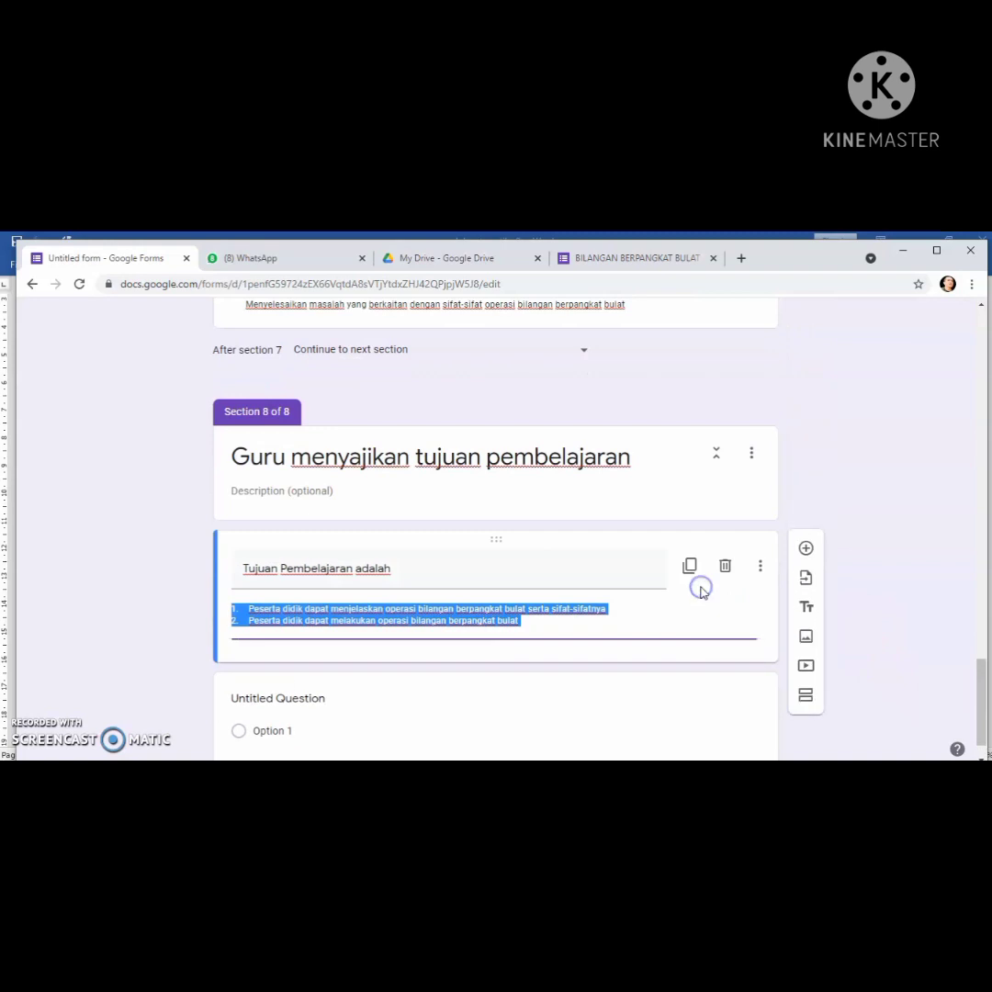
click(805, 700)
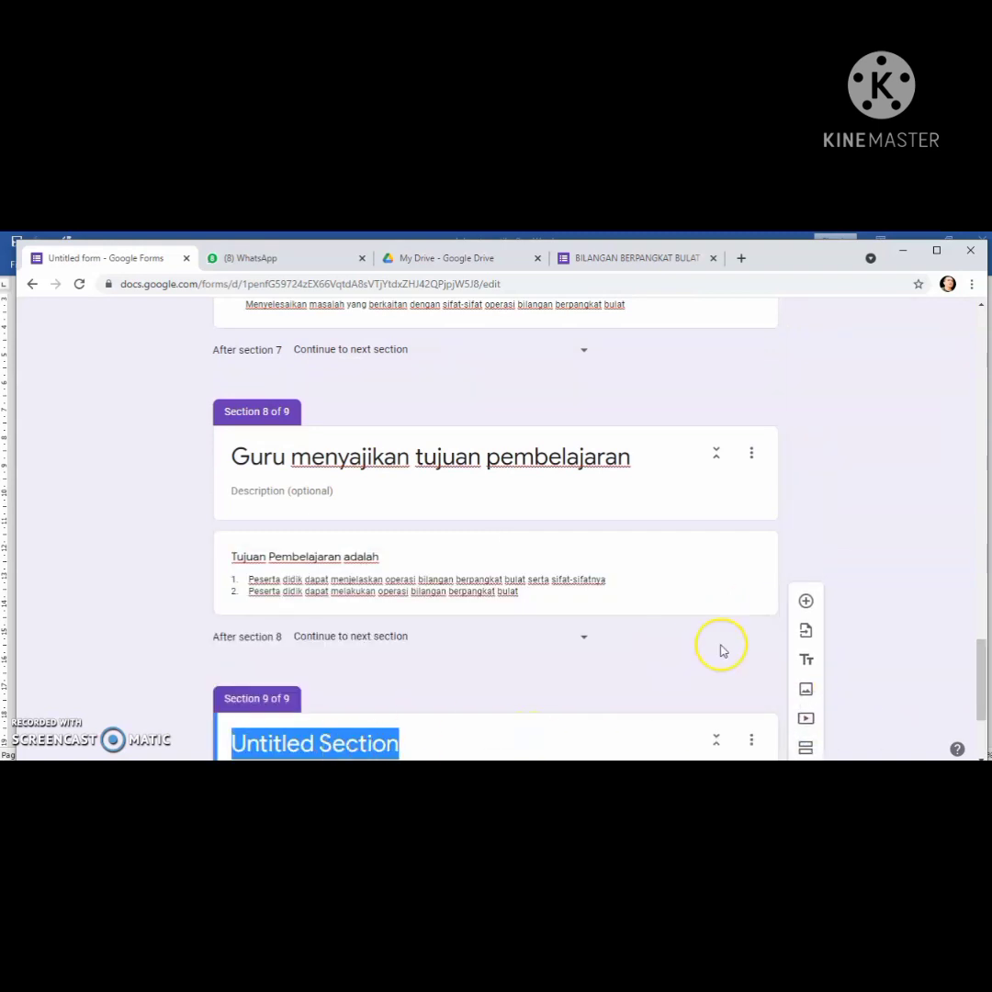
Paste "Guru melakukan Absensi" as the title of section 9
drag(983, 664, 981, 713)
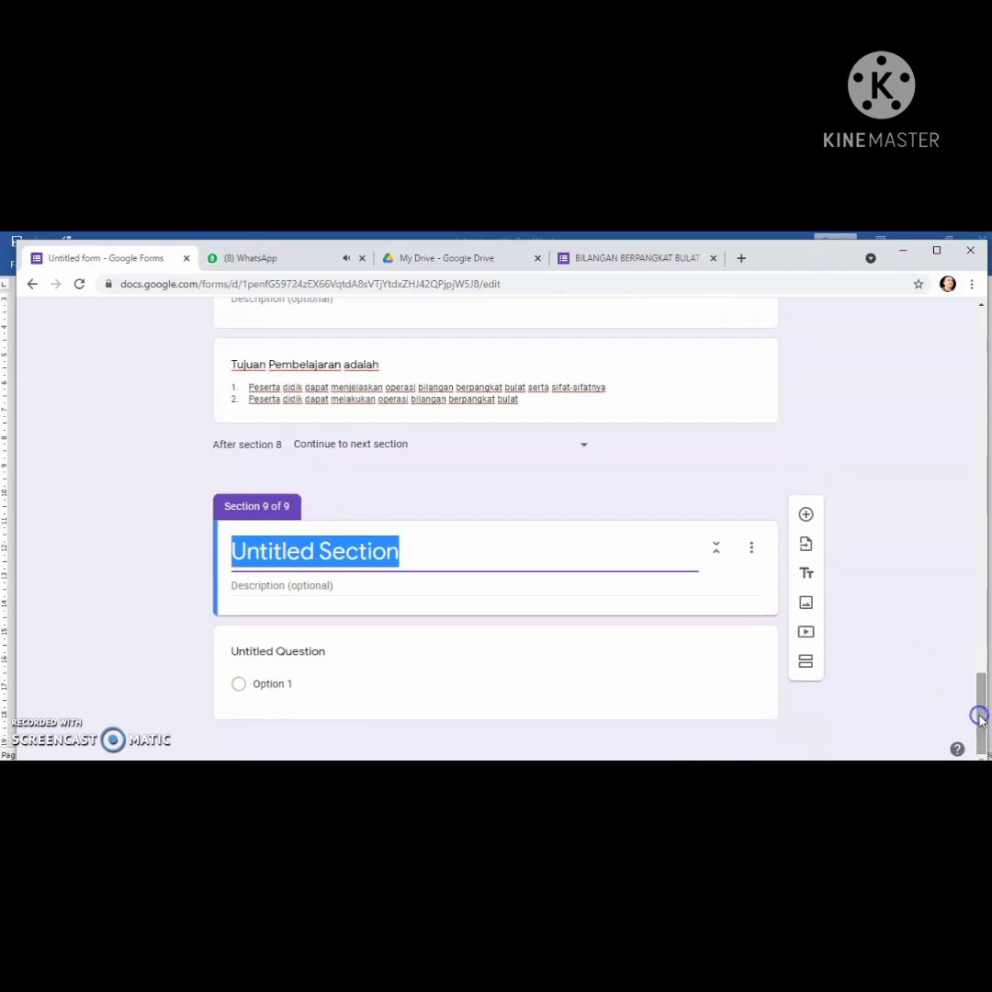
right_click(315, 555)
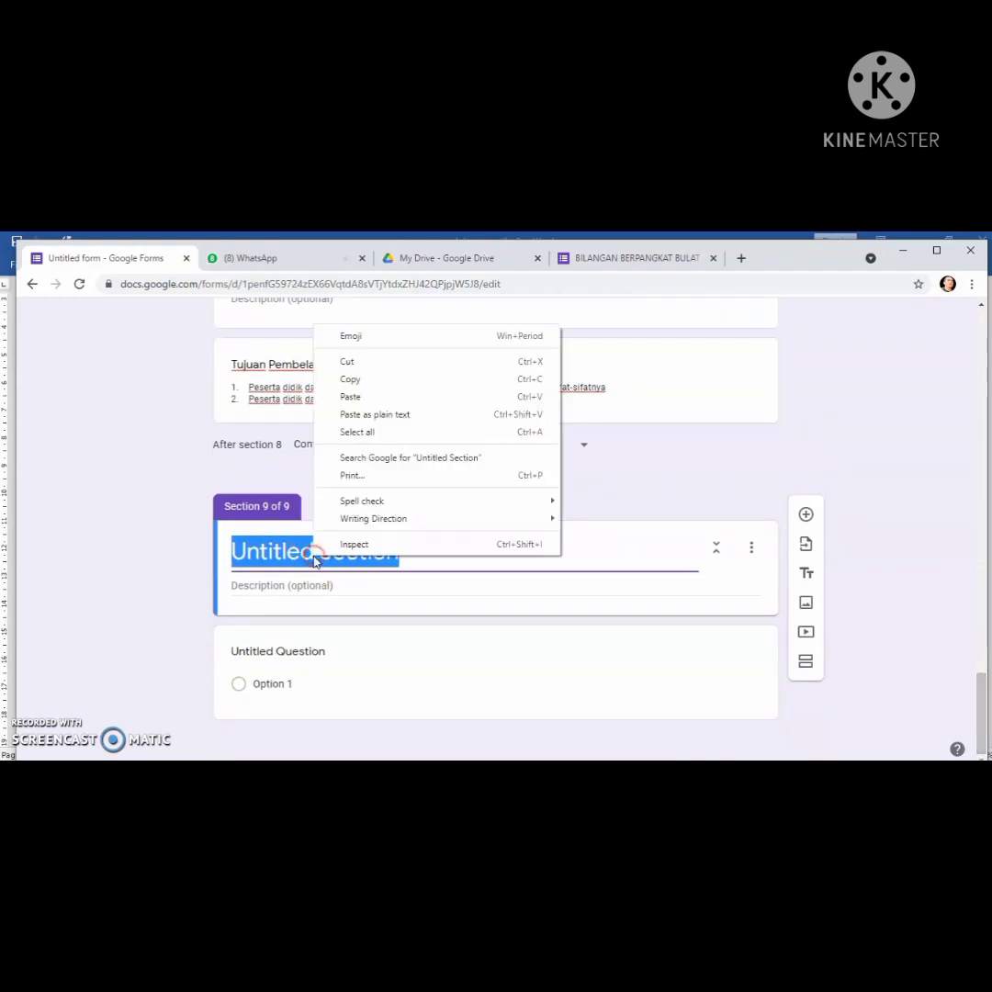
click(358, 392)
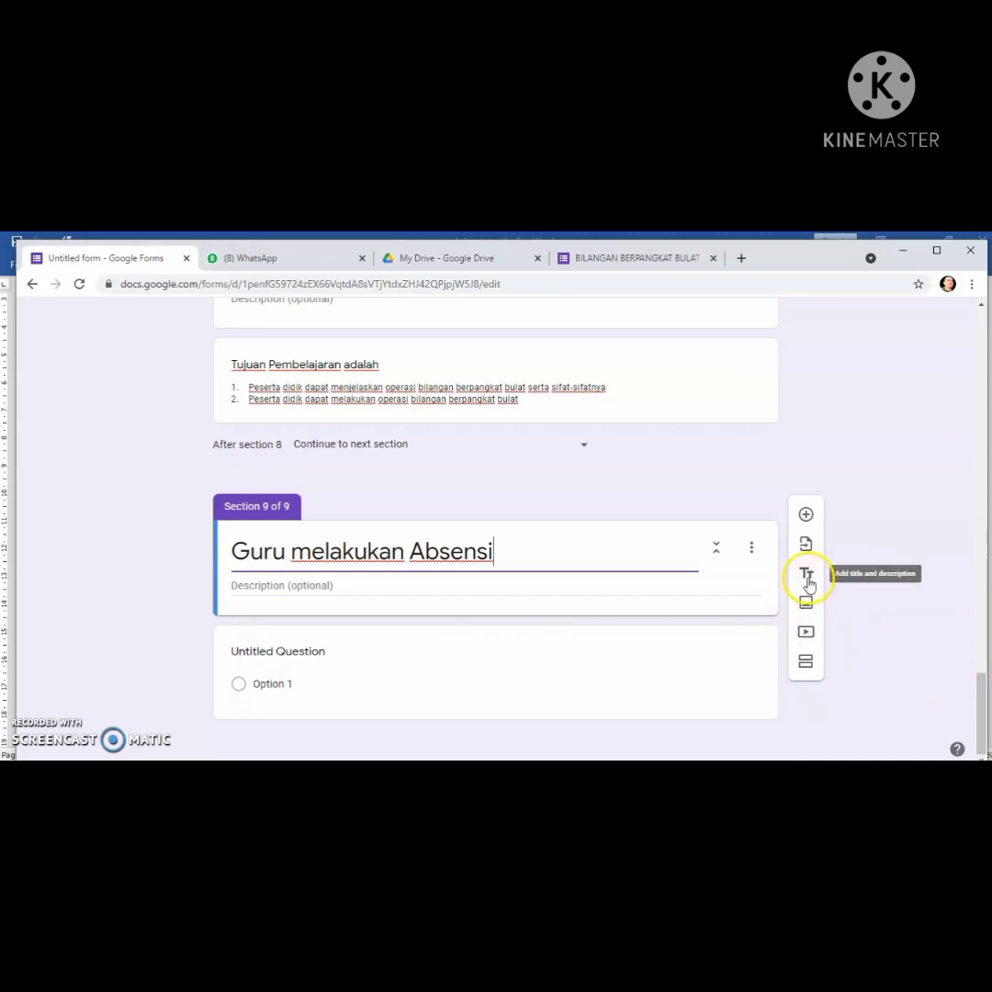
Add a tenth section after the section 9 heading and title it "Pilih Kelas"
click(806, 663)
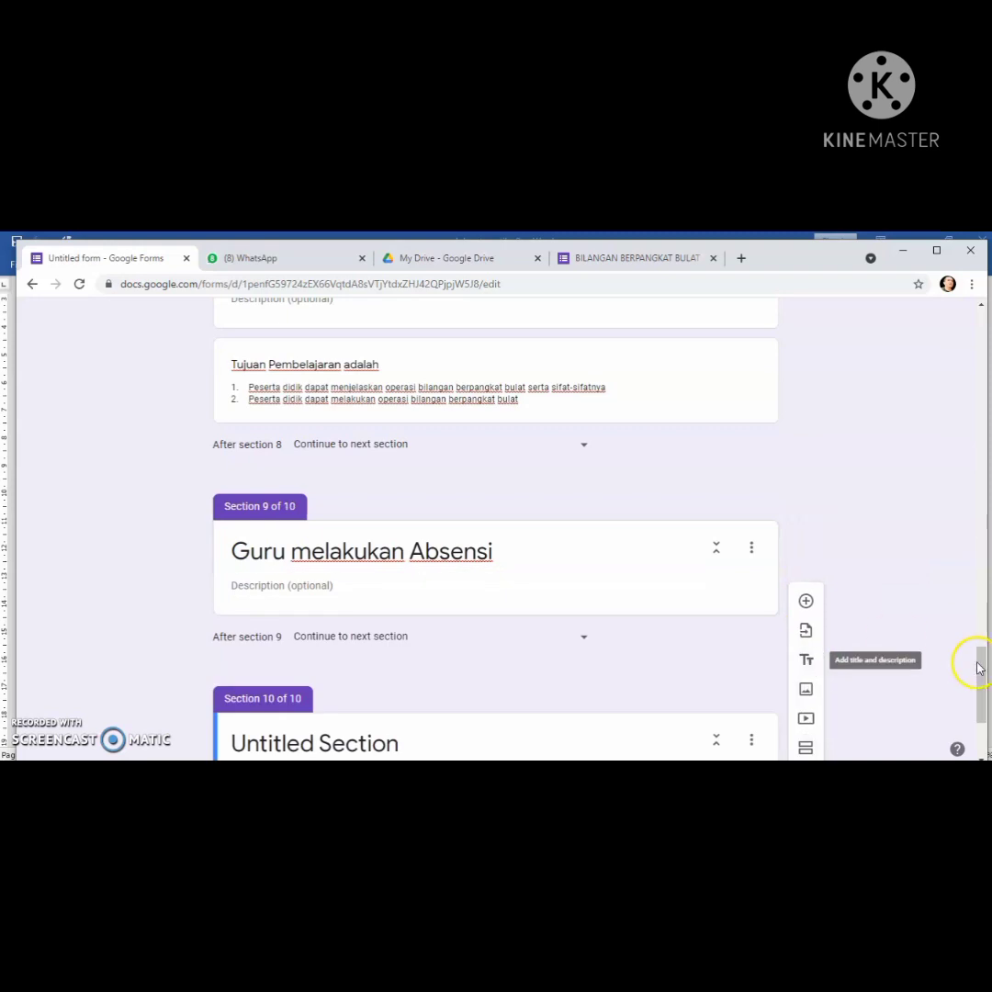
drag(981, 670, 978, 704)
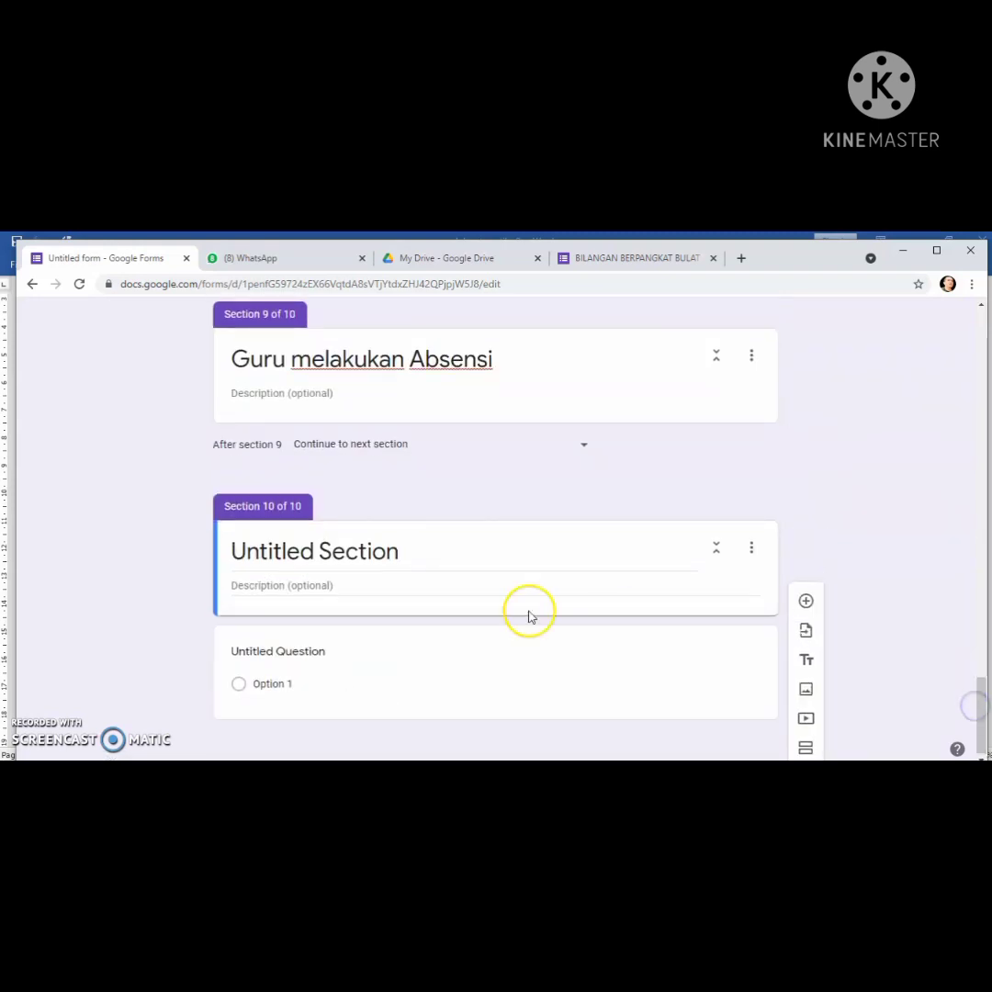
click(307, 551)
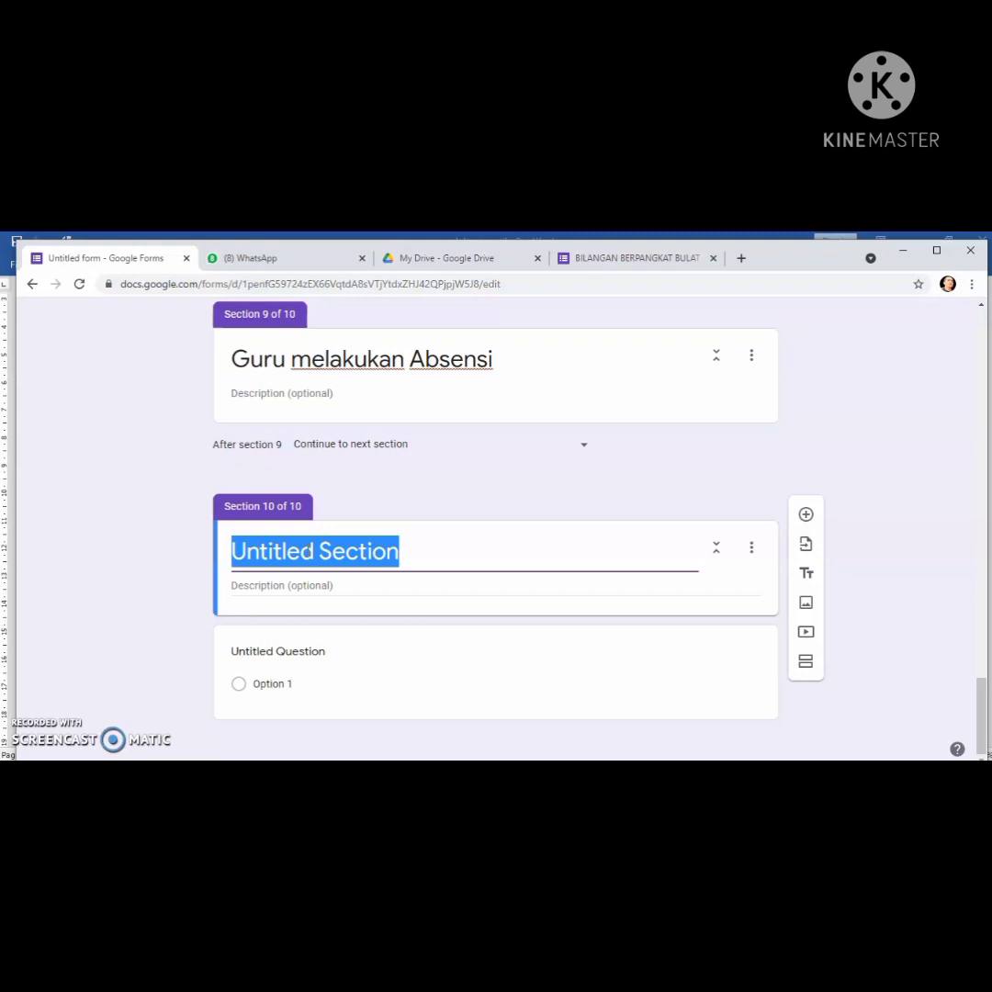
text(Pilih Kelas)
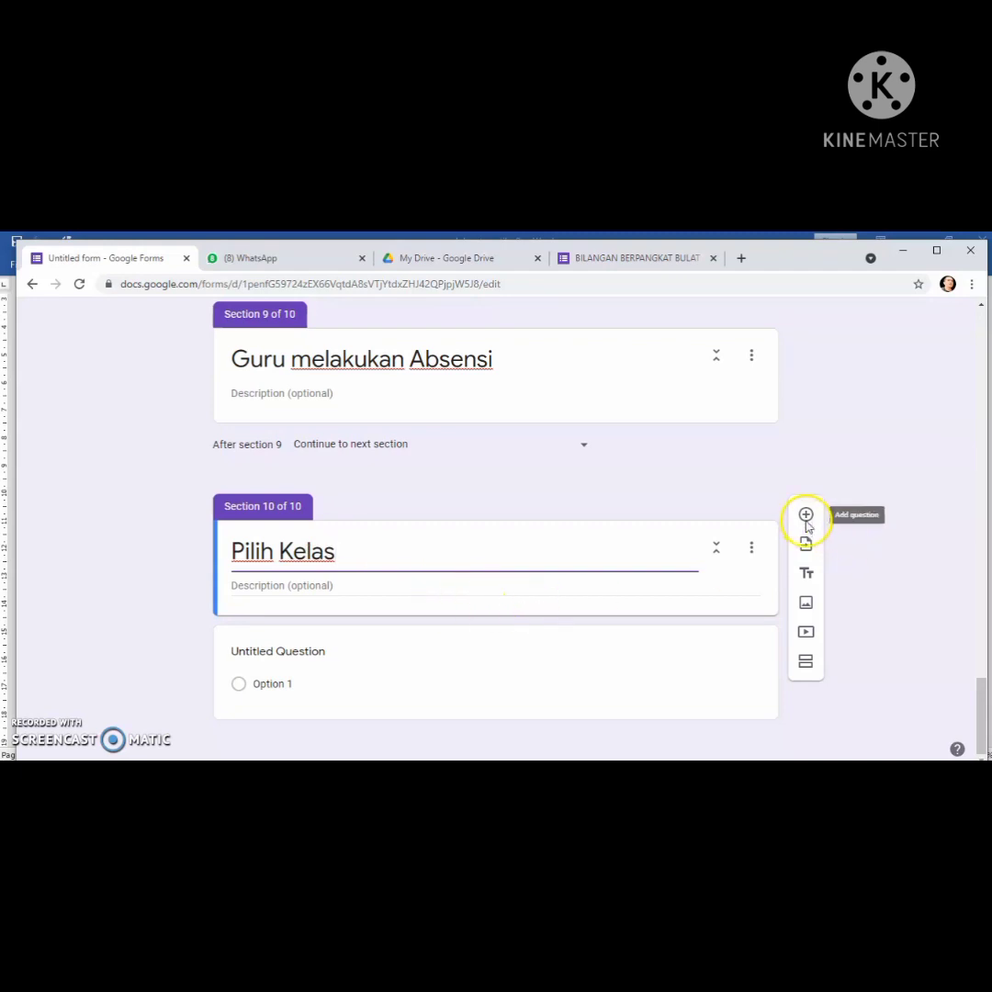
Add a new multiple choice question directly under the section 10 heading
click(805, 515)
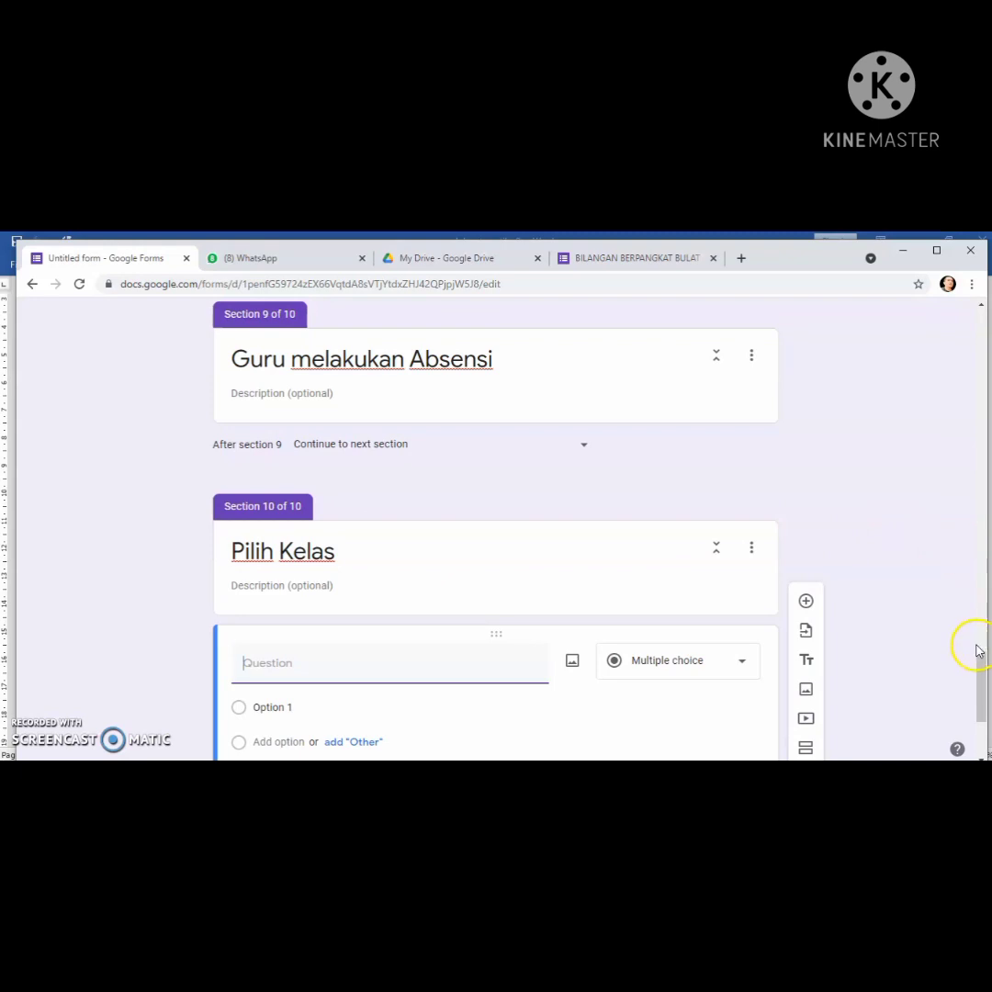
drag(981, 666, 978, 703)
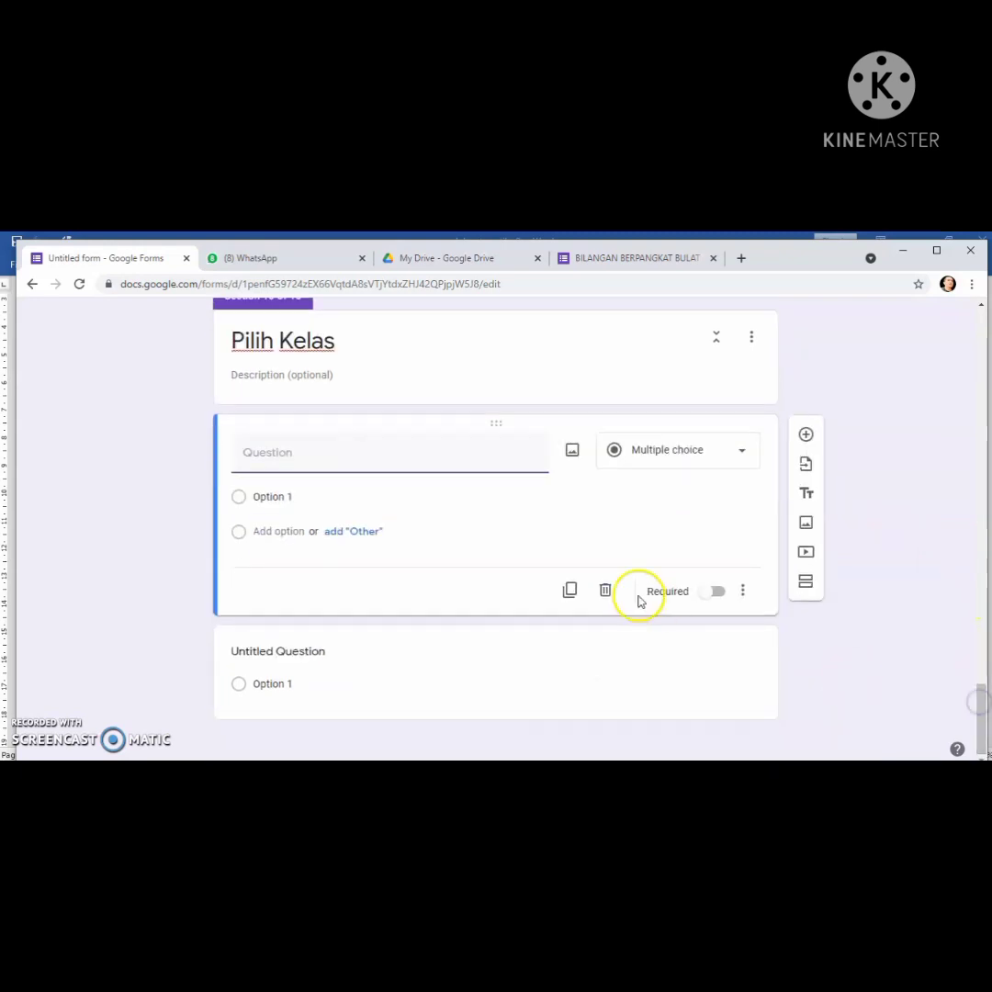
click(299, 450)
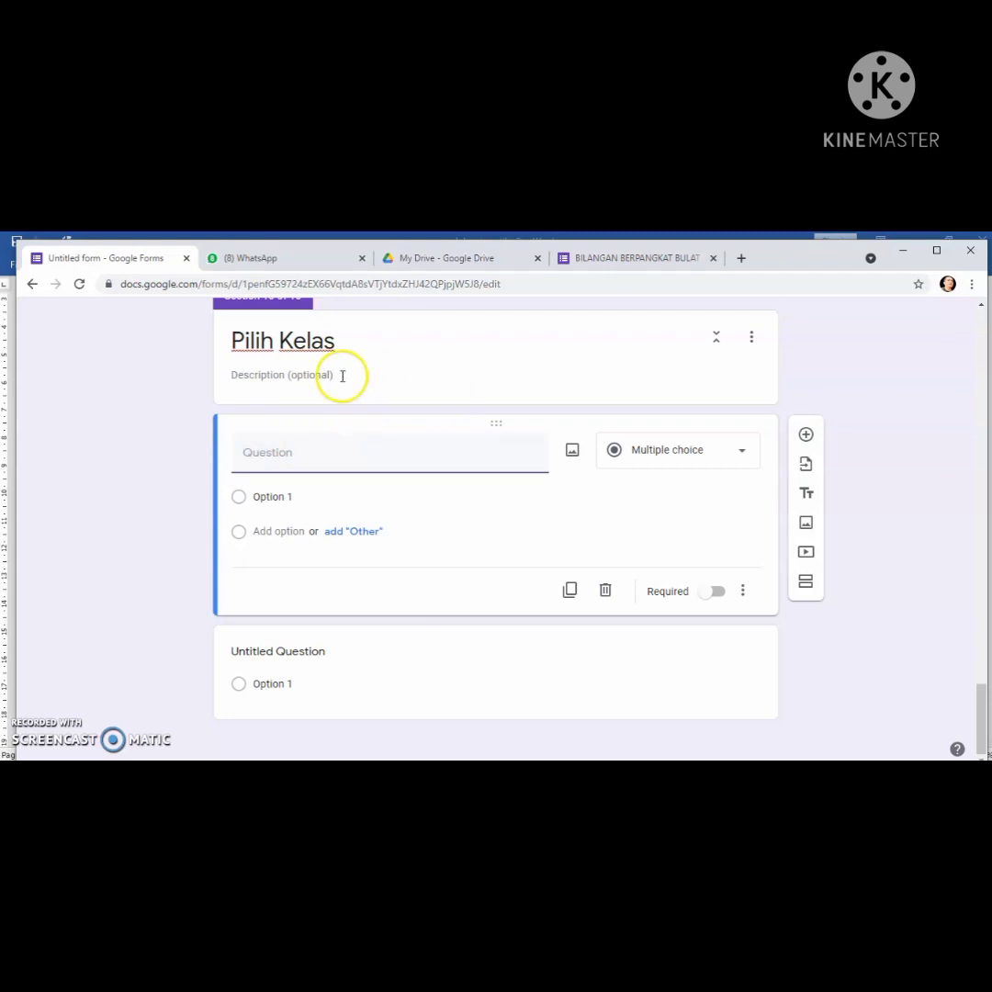
Change the title of section 10 to "Absensi"
click(333, 341)
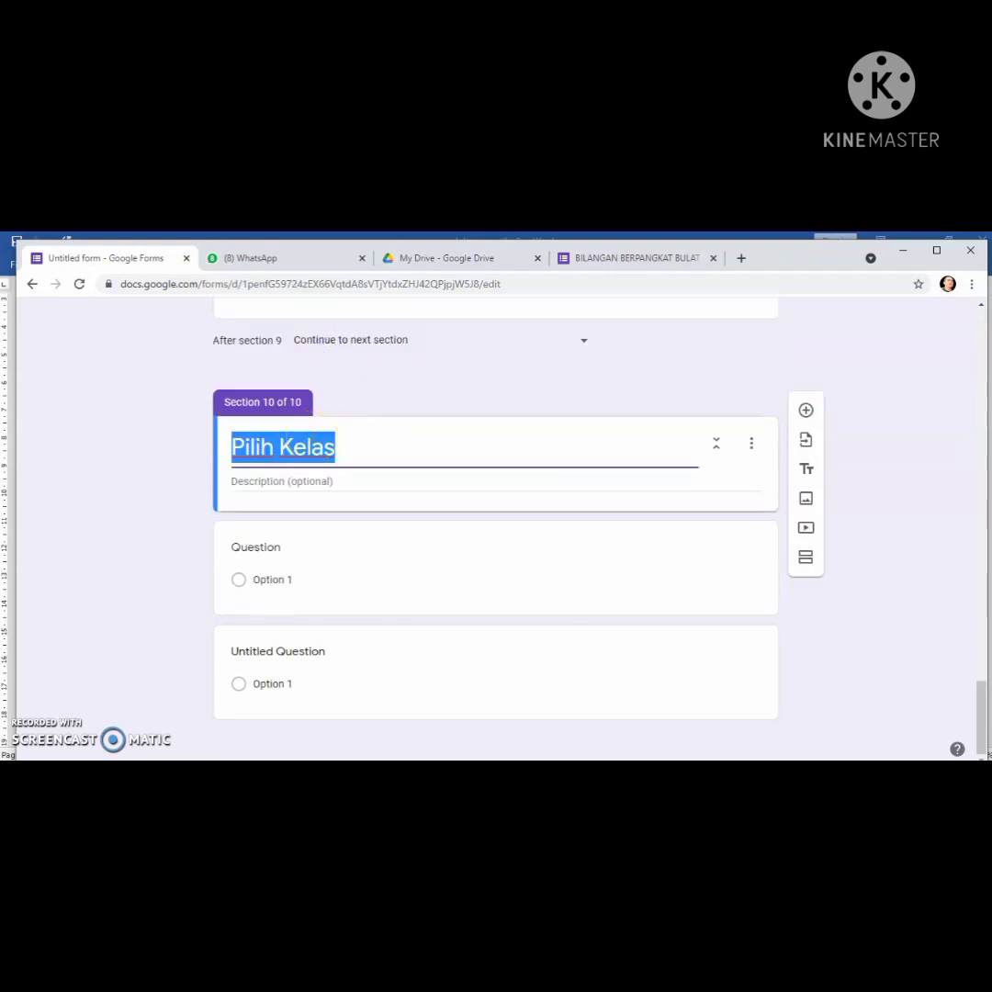
text(Absensi)
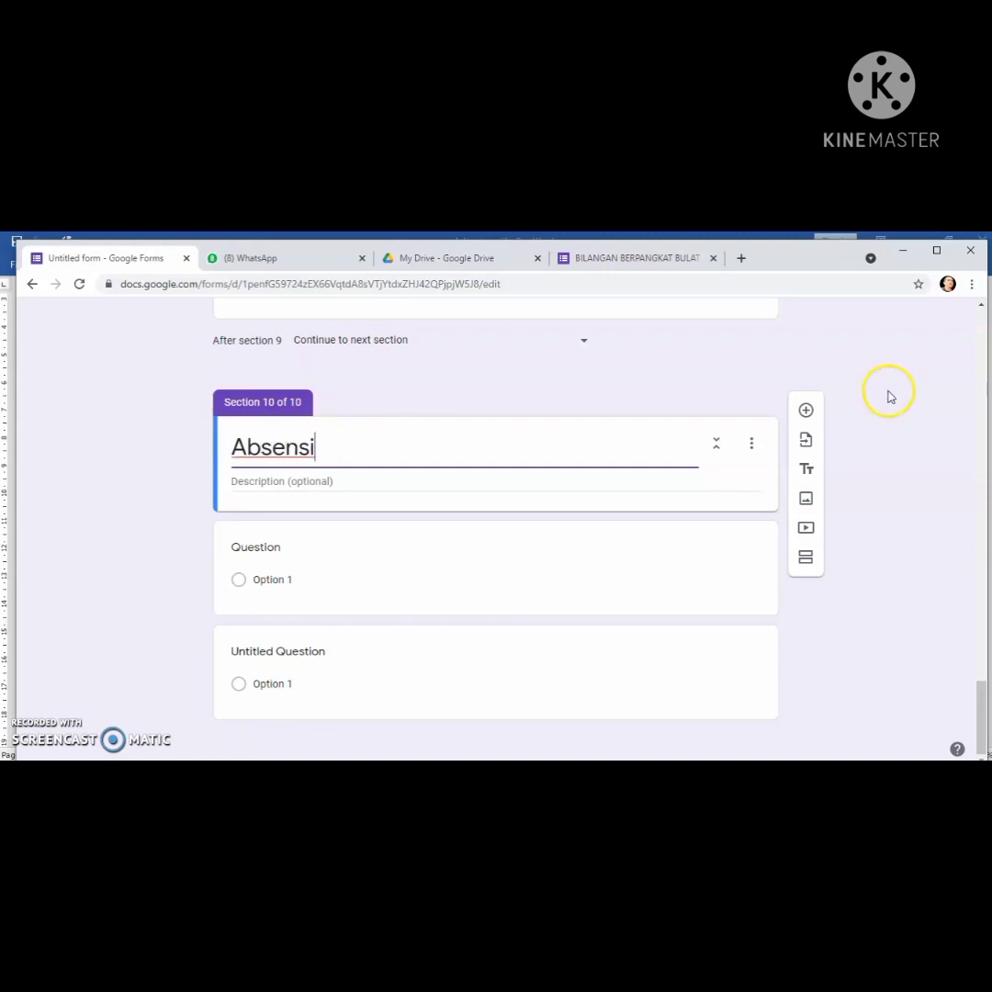
drag(985, 709, 985, 709)
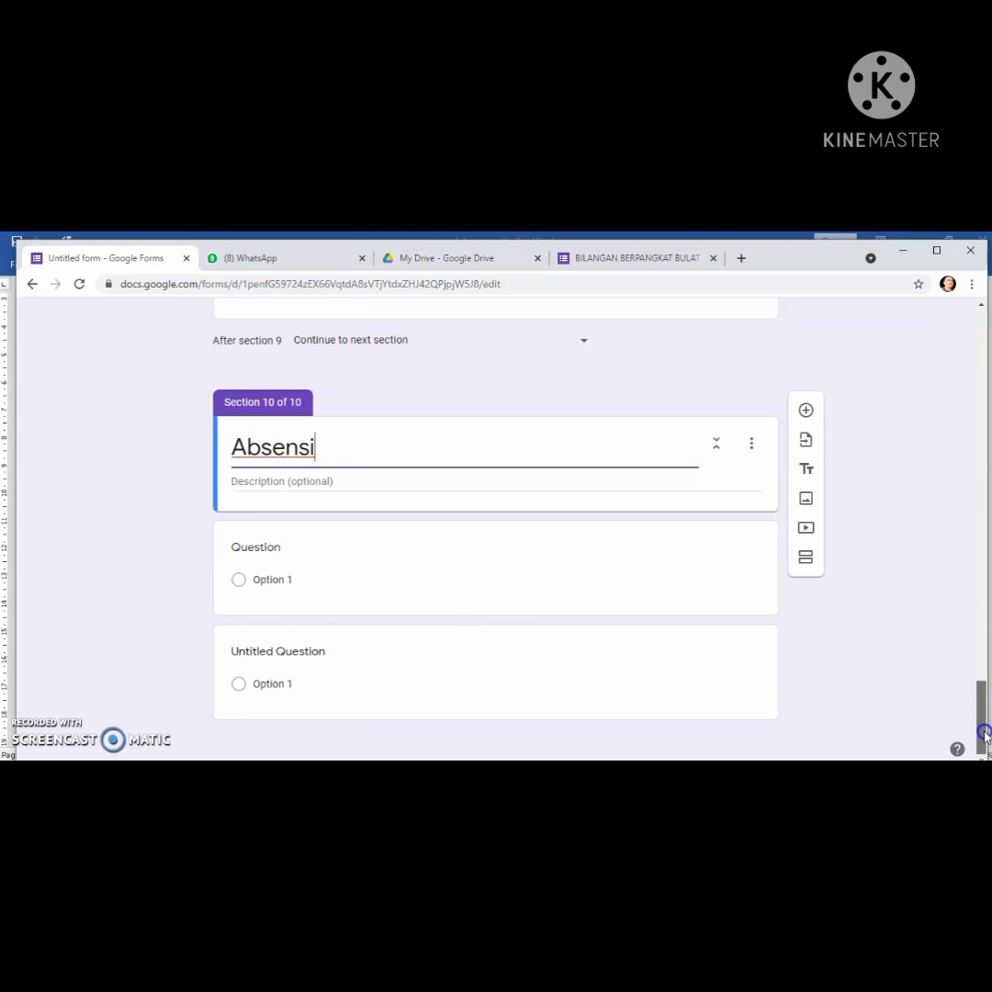
click(301, 481)
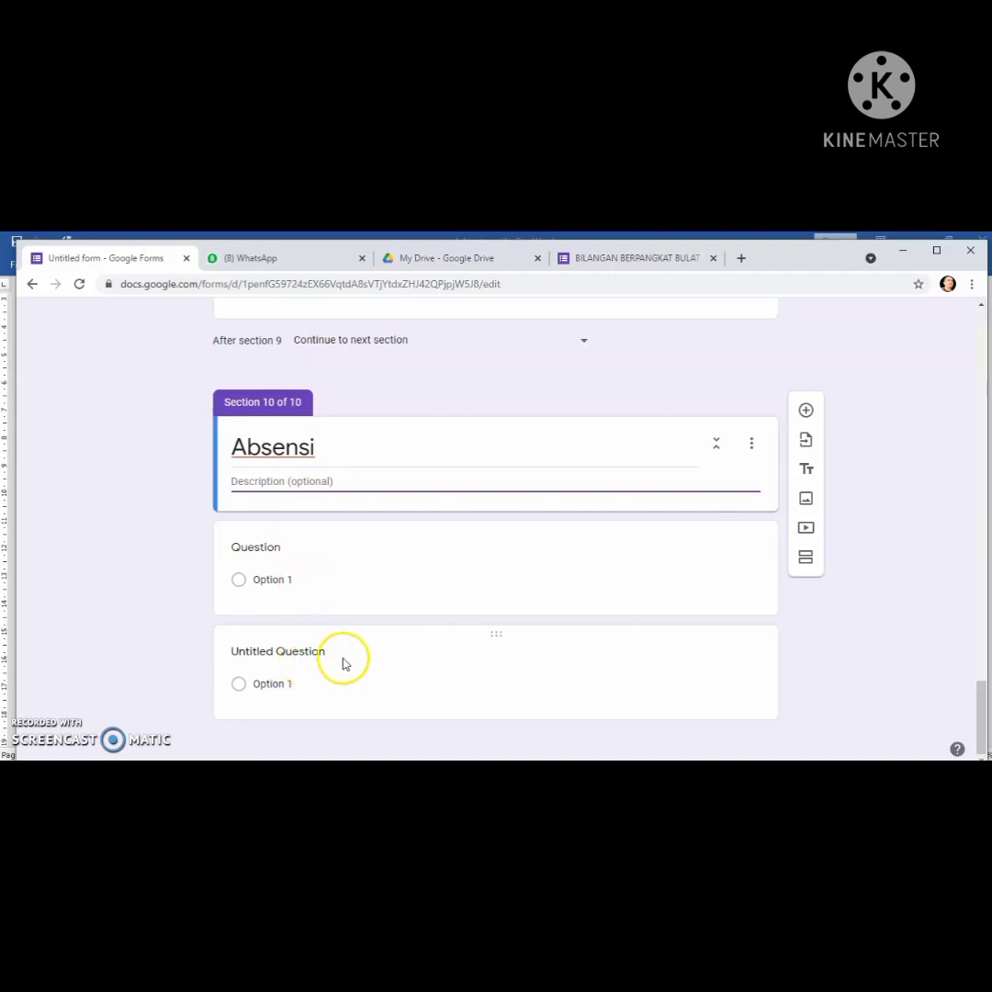
Enter "Plih Kelas" as the text of section 10's first question and set its first option to "IX A"
click(339, 579)
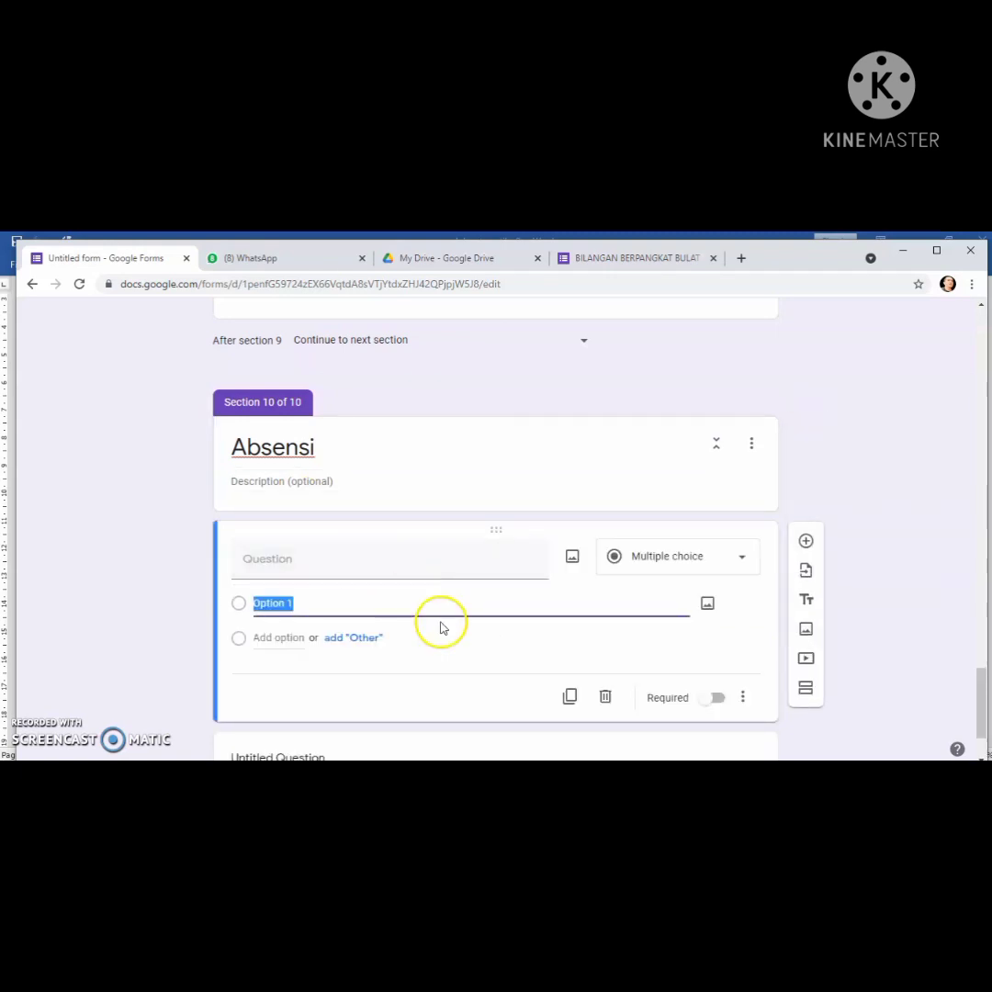
click(332, 563)
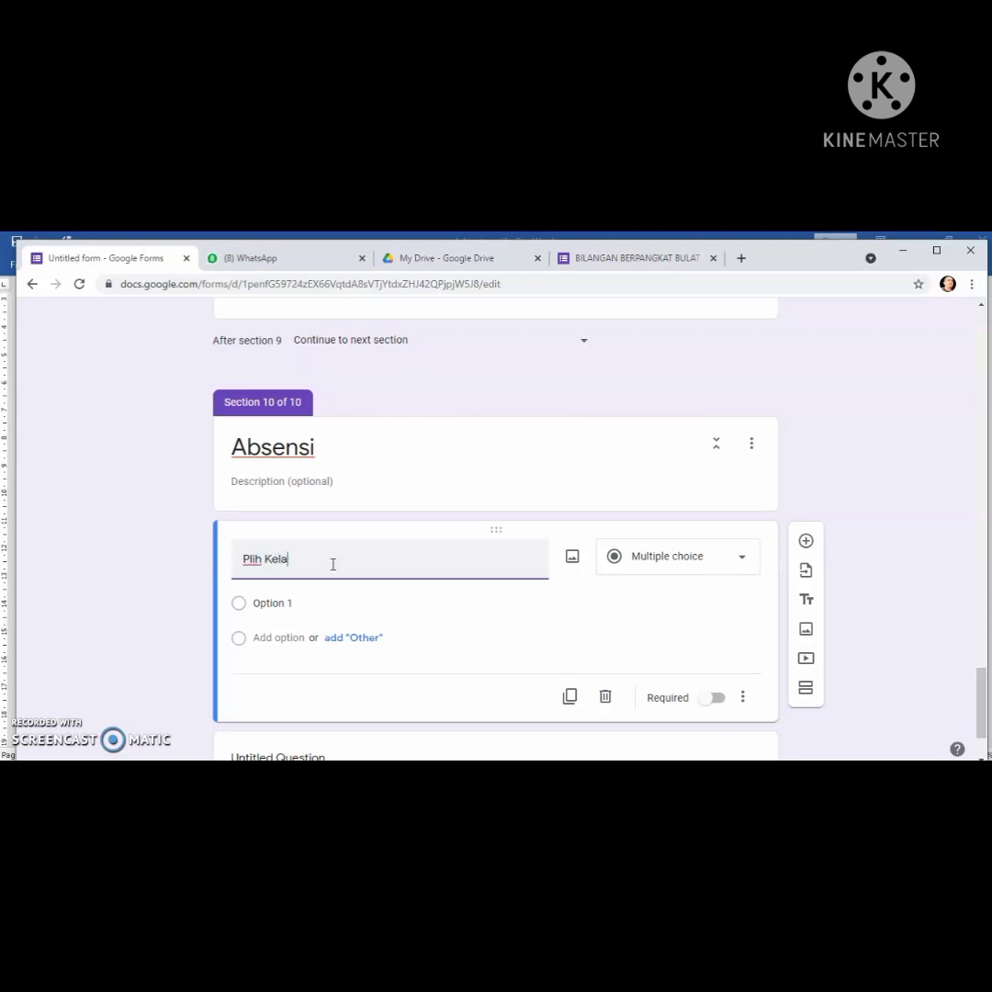
click(328, 592)
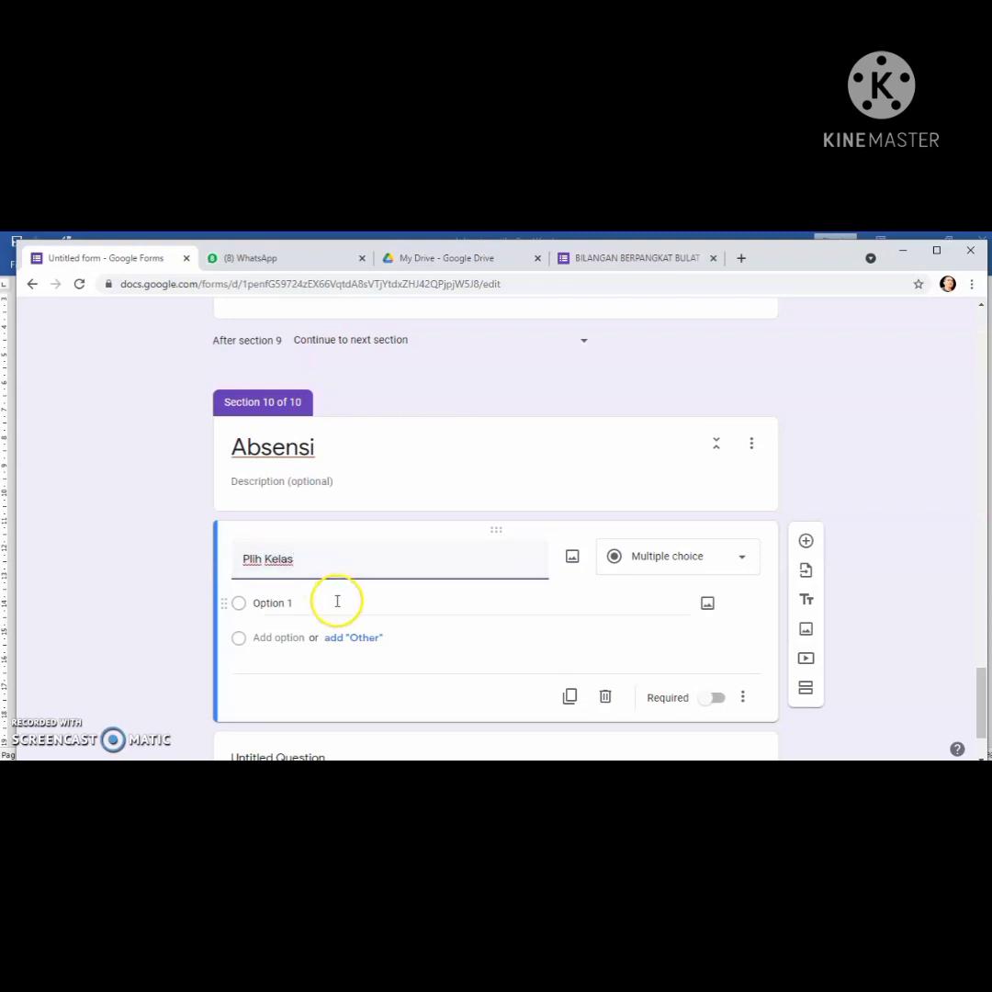
click(278, 606)
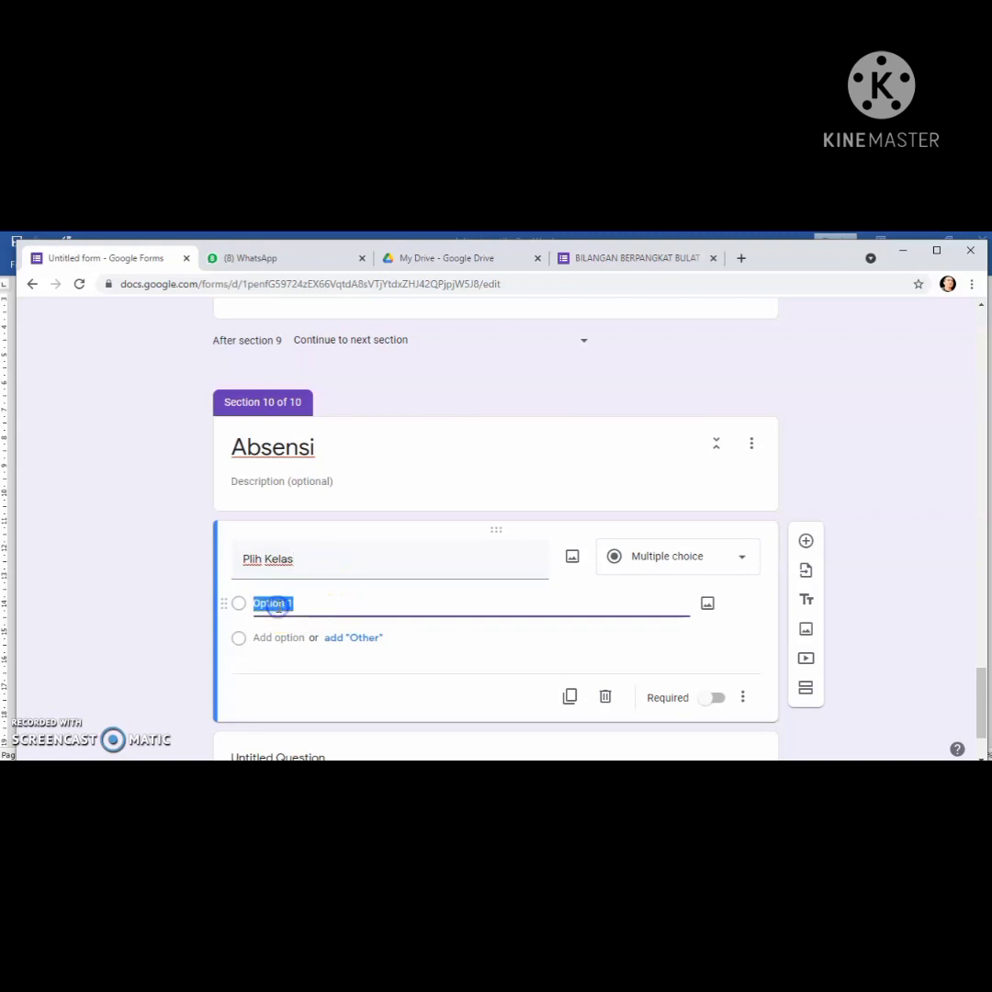
text(IX A)
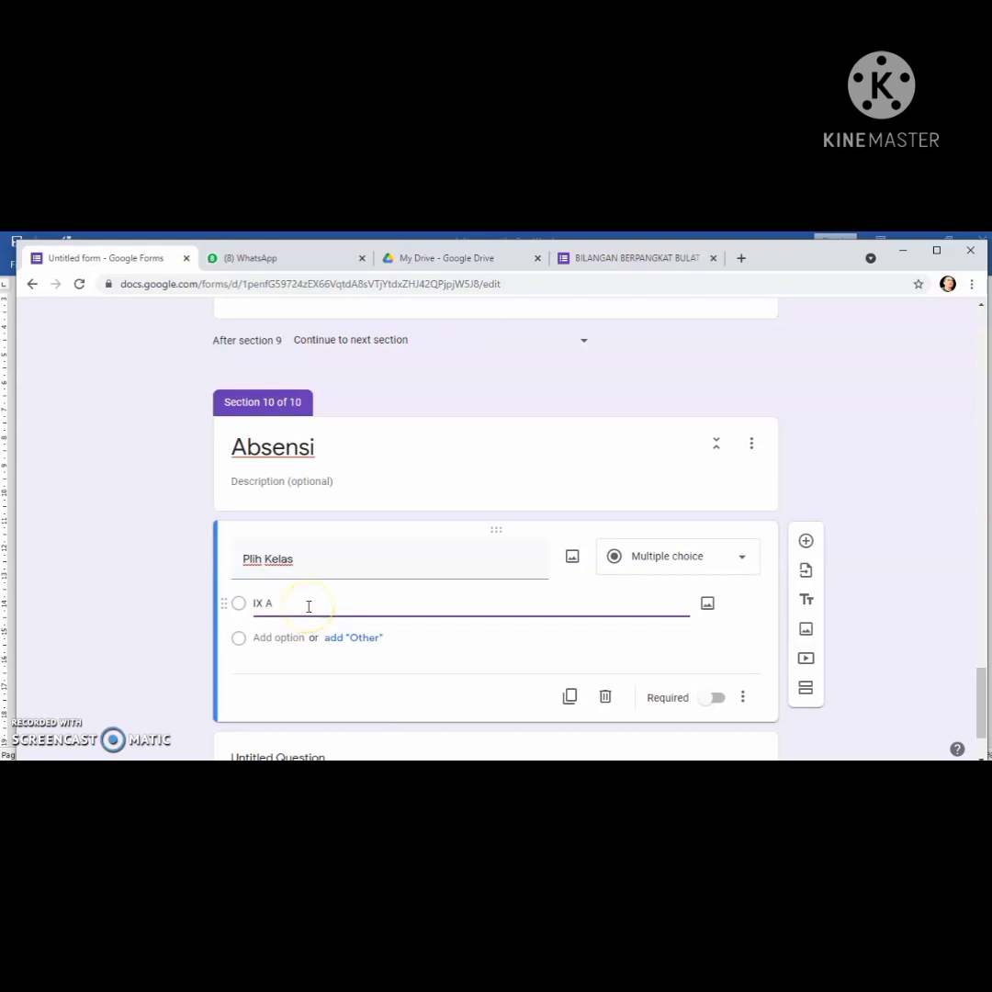
Add a second option "IX B" to the "Plih Kelas" question and make the question required
key(Return)
text(IX B)
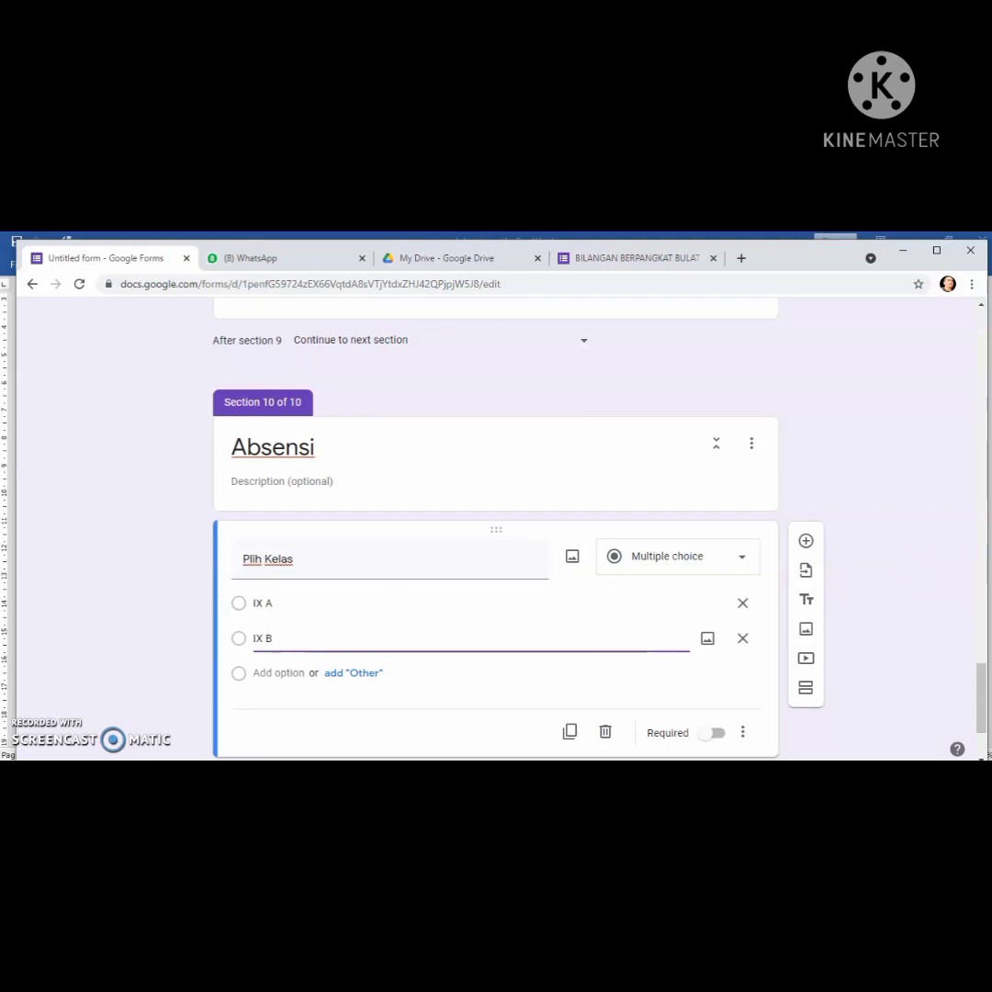
drag(982, 689, 979, 703)
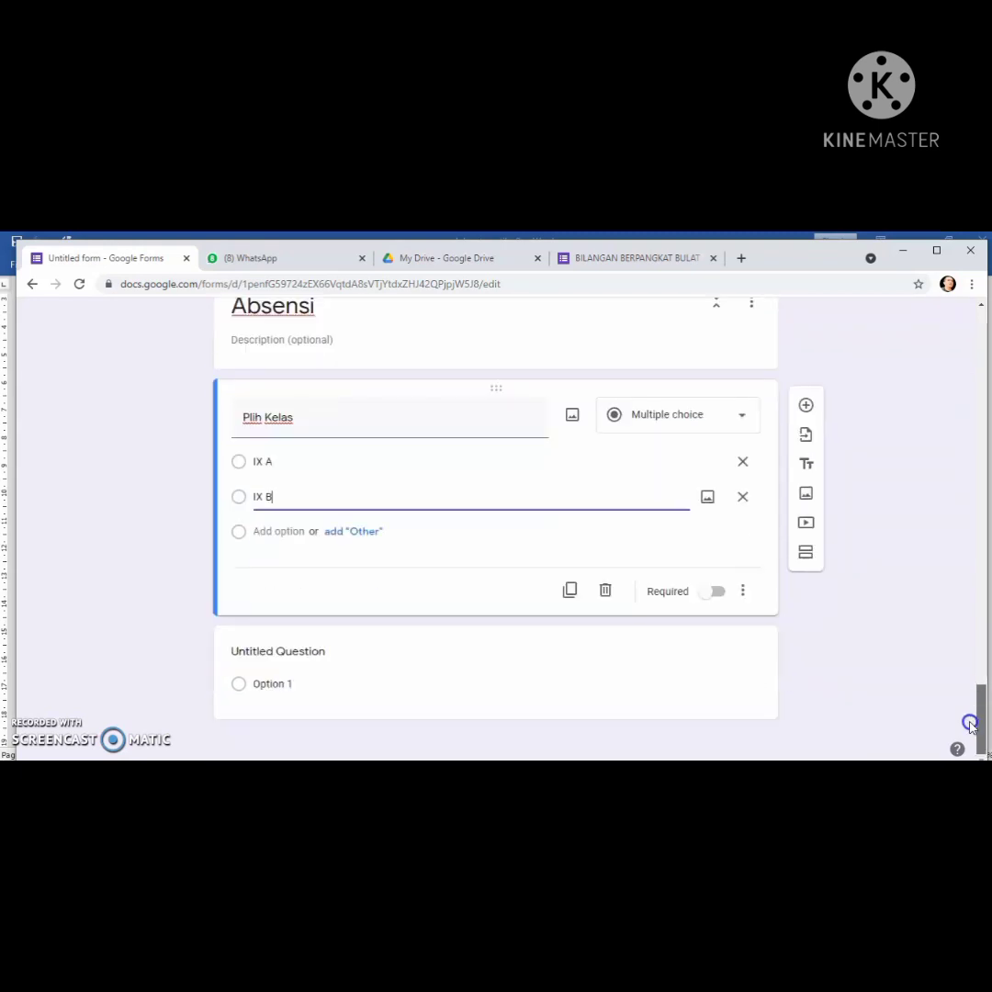
click(712, 594)
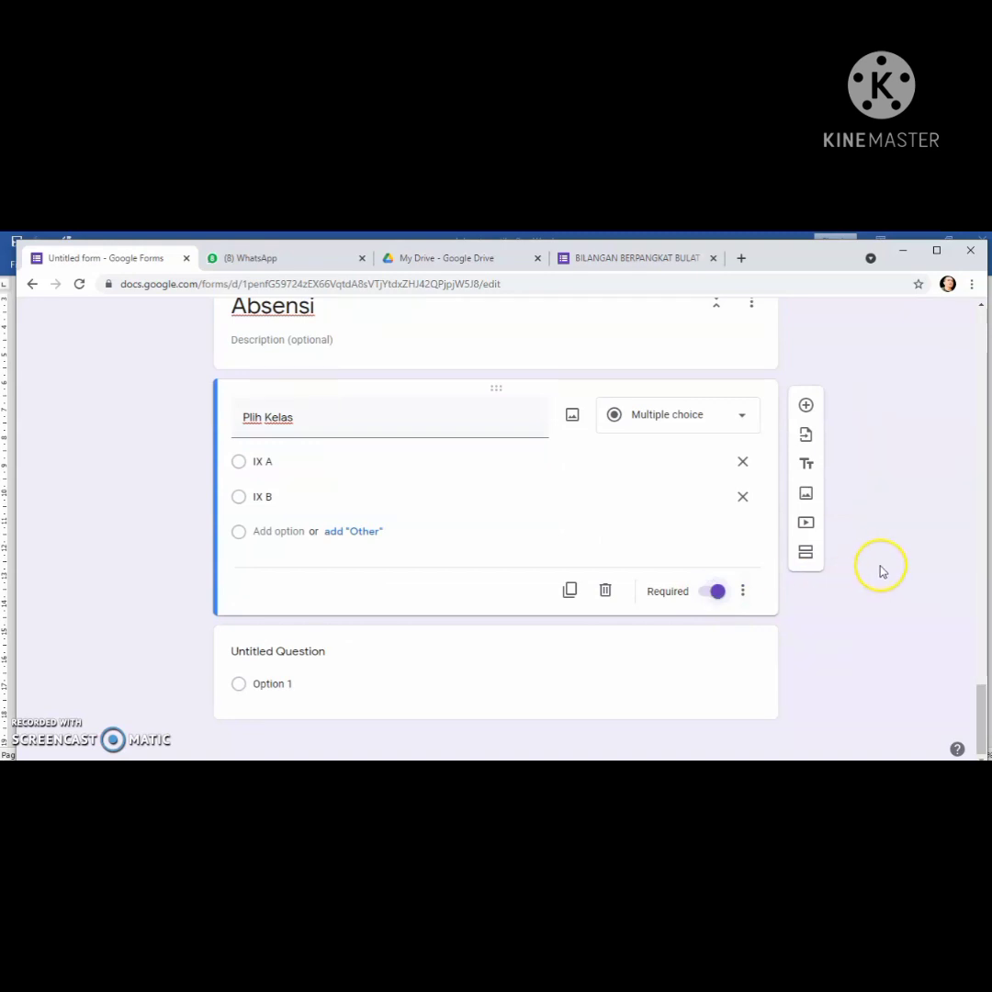
Add an eleventh section titled "Kelas IX A" and give it a dropdown question "Pilih Nama" directly under its heading
click(806, 553)
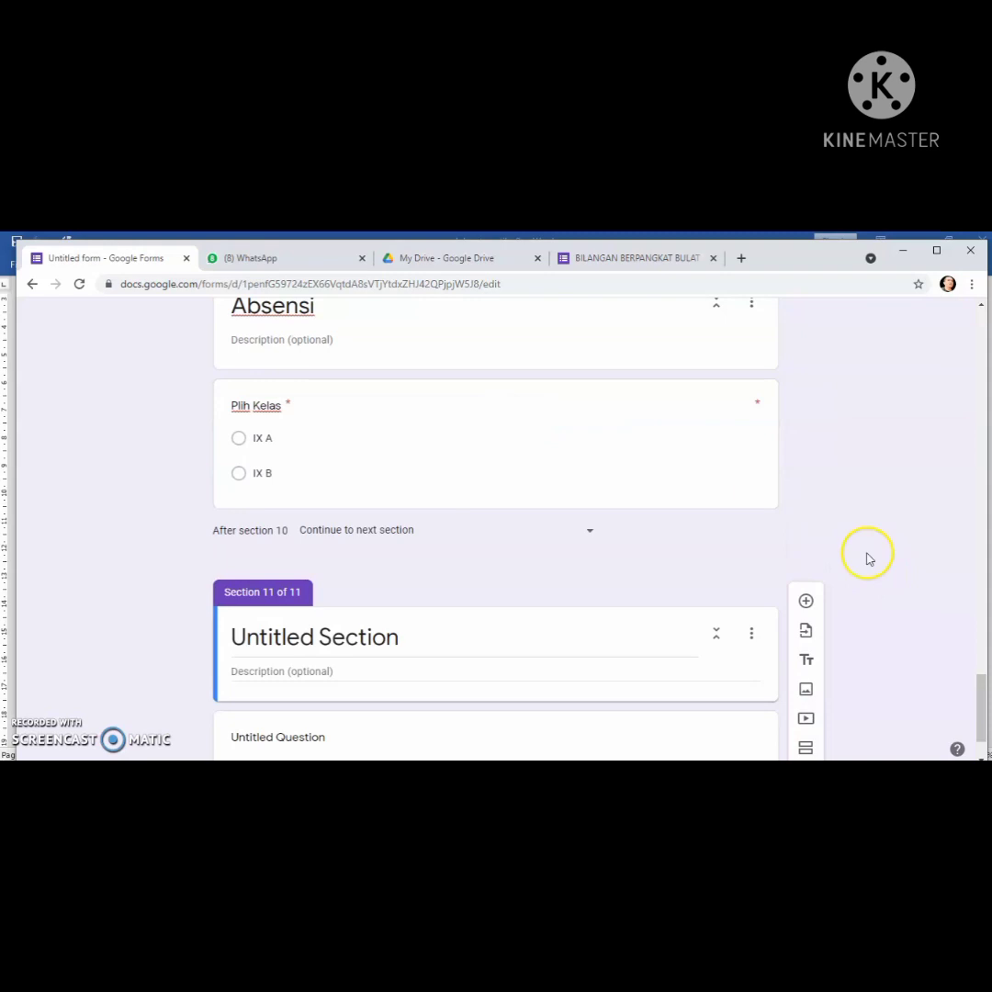
drag(980, 687, 979, 725)
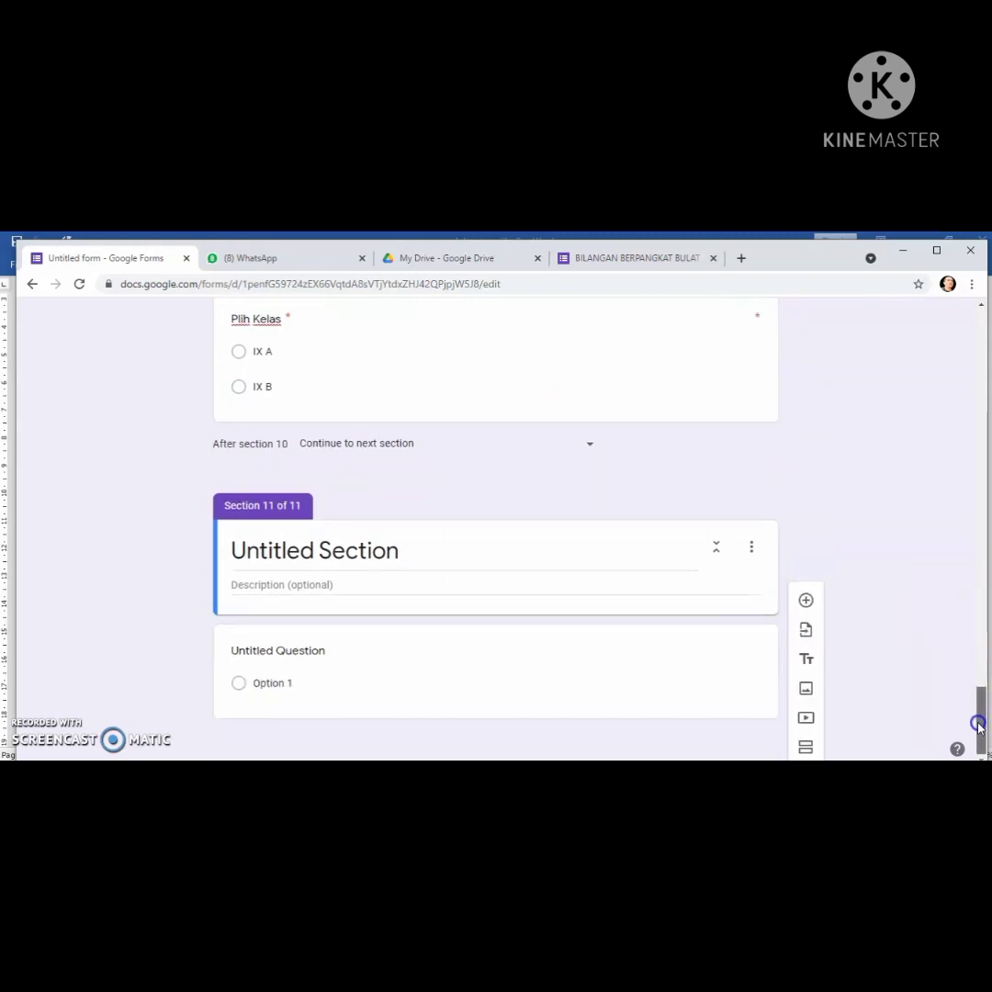
click(363, 552)
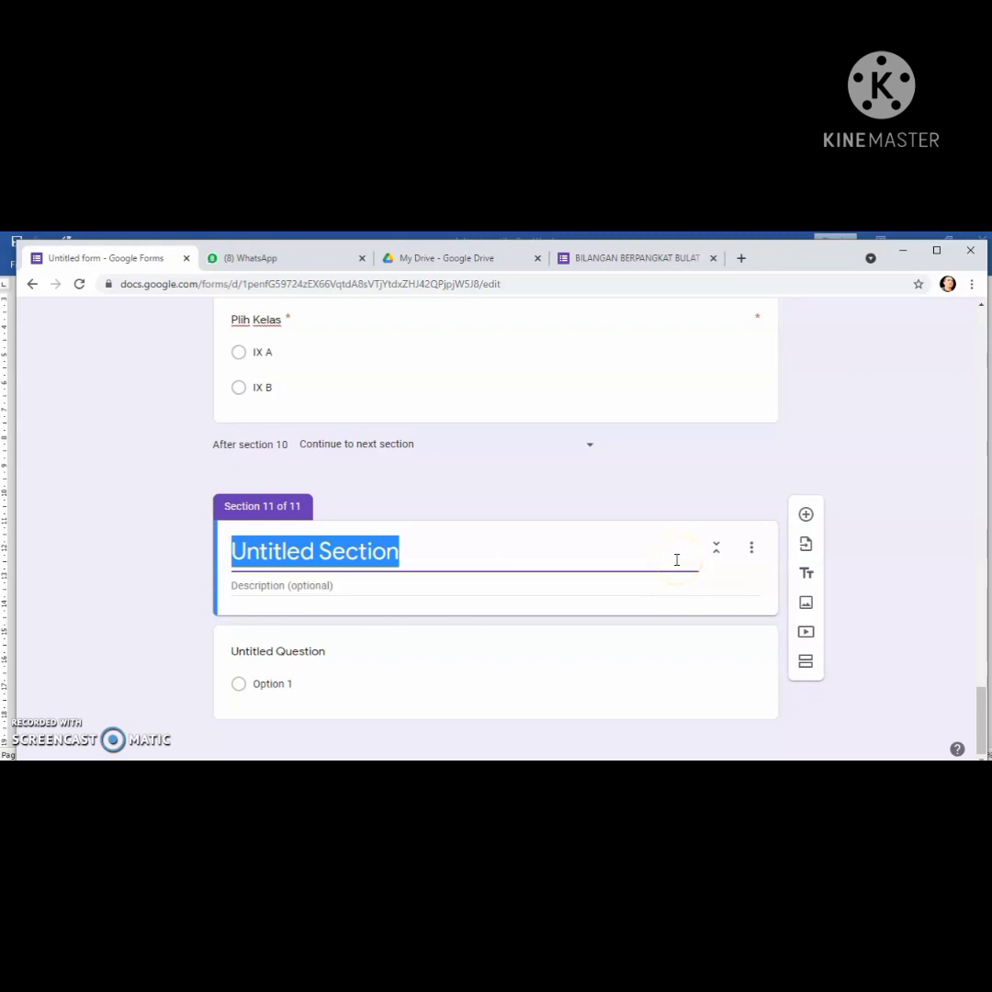
text(Kelas IX A)
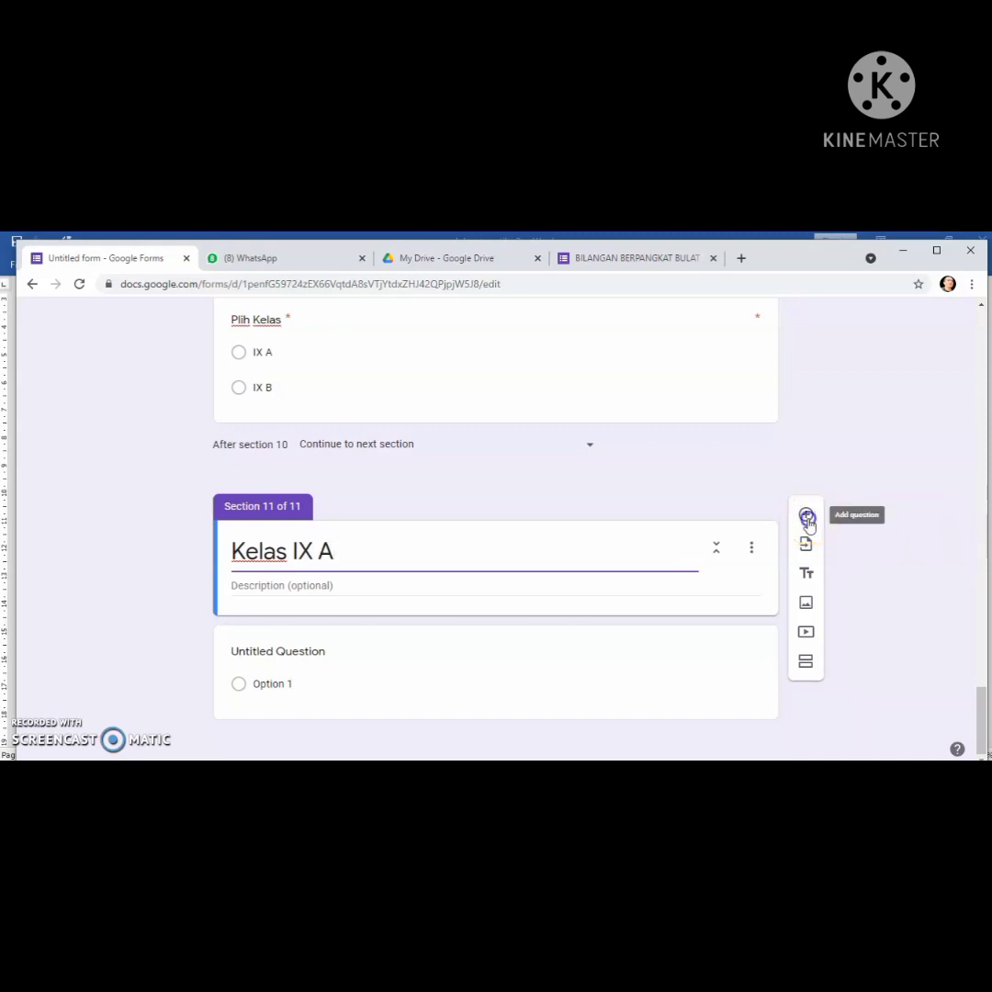
click(807, 517)
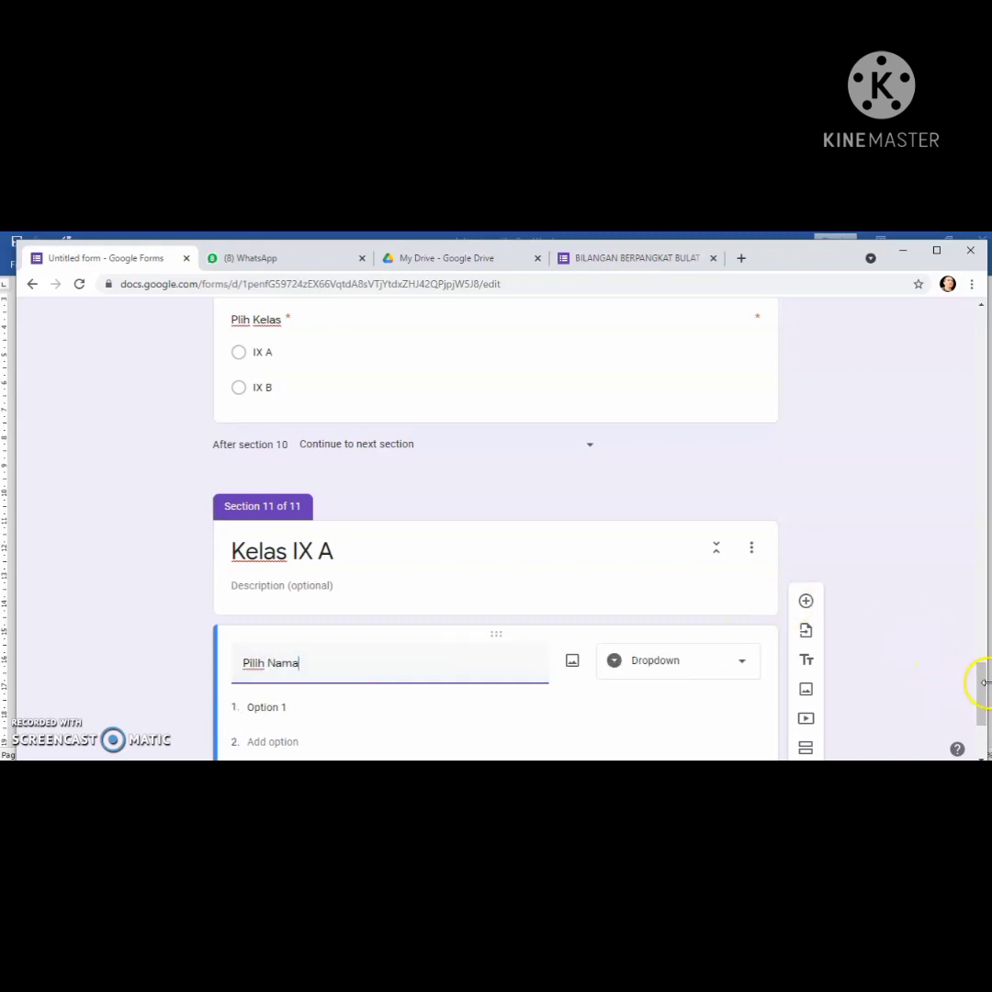
drag(983, 681, 960, 713)
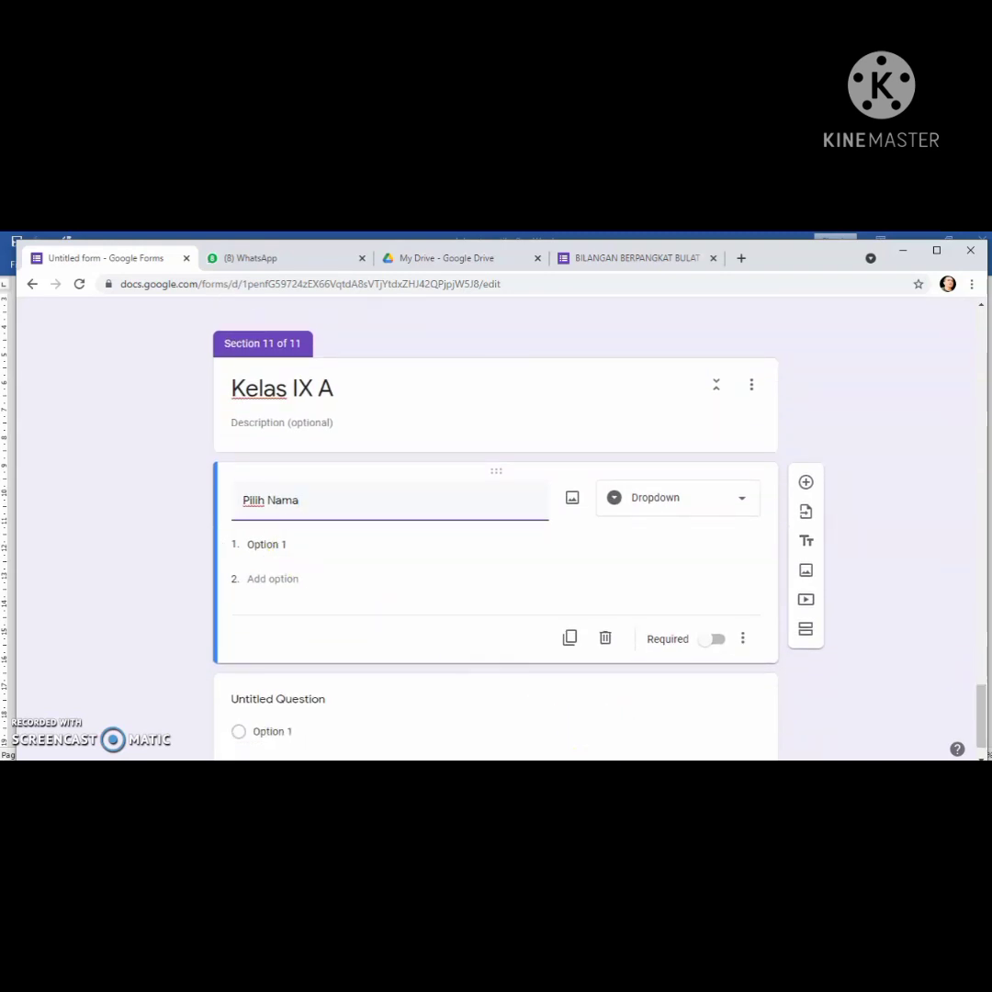
Switch to File Explorer and open the Word document "Daftar nama siswa kelas 9A" from the Documents folder
click(571, 773)
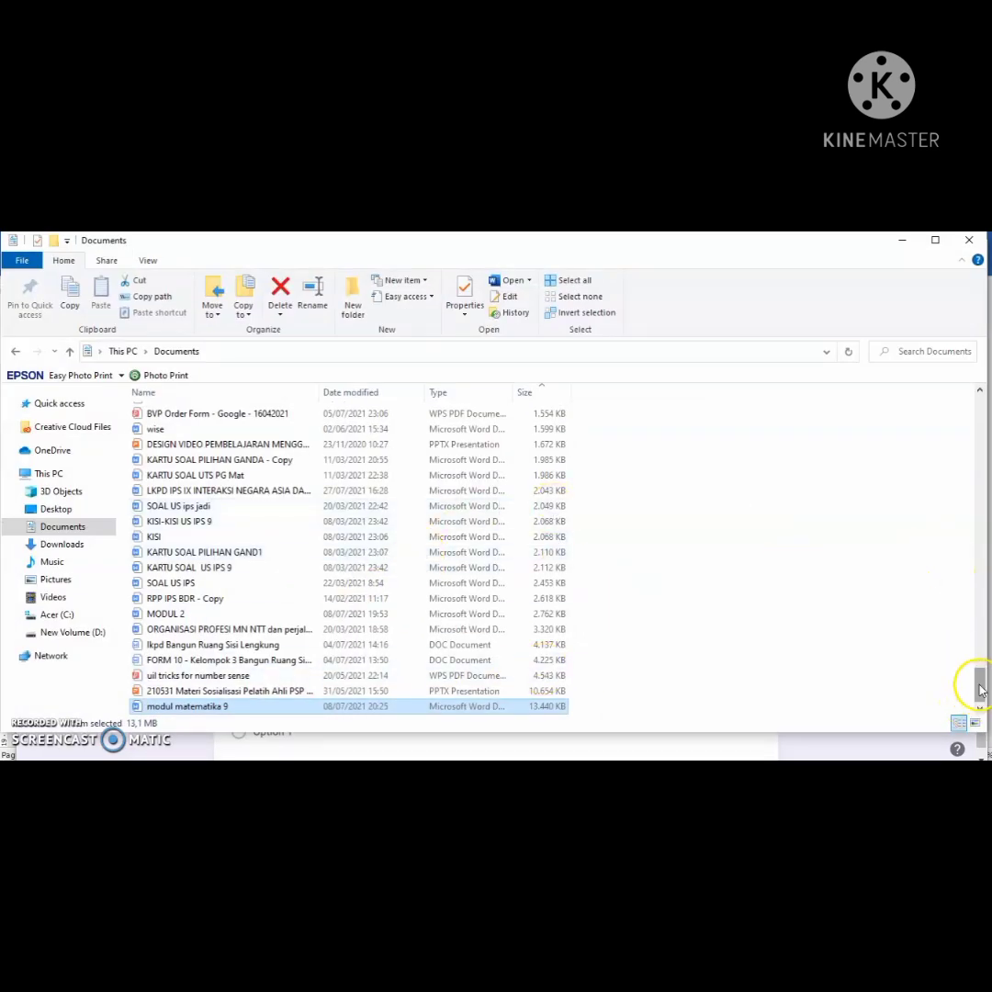
drag(979, 686, 974, 581)
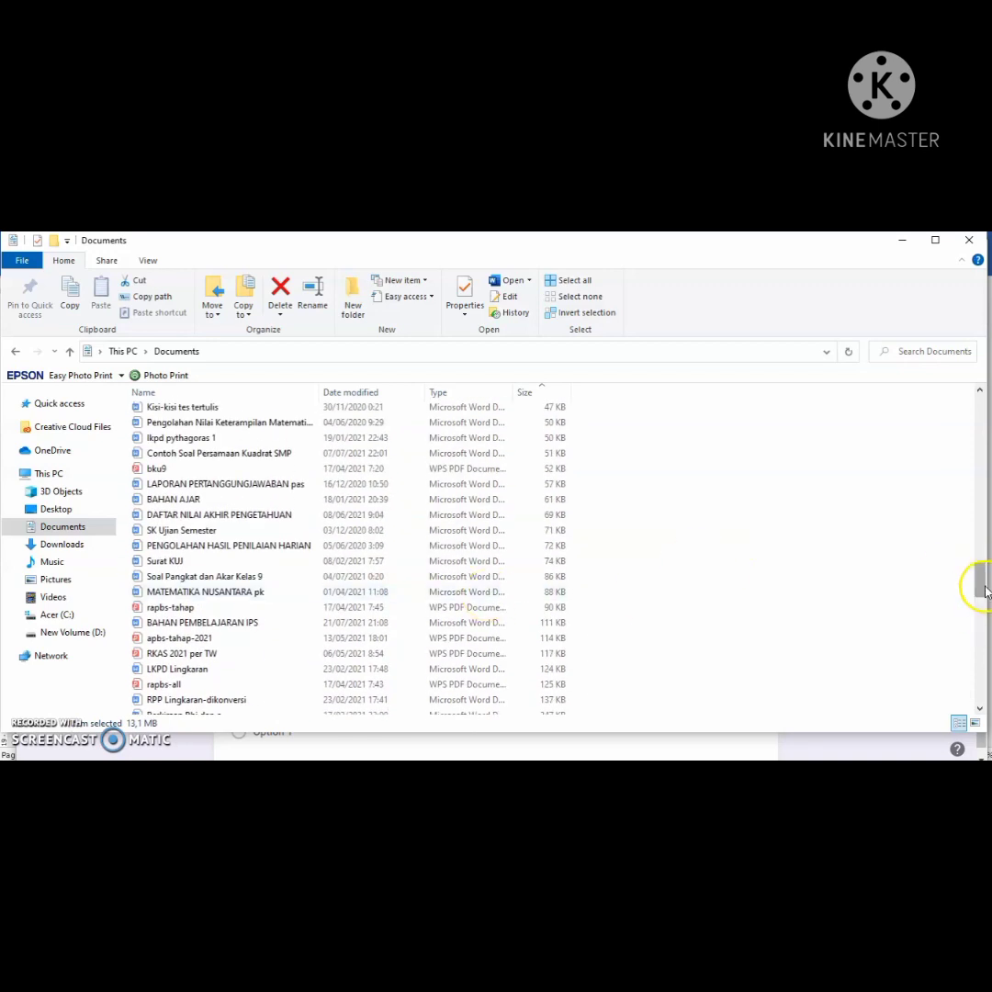
mouse_move(981, 581)
mouse_down()
mouse_move(979, 544)
mouse_move(984, 551)
mouse_up()
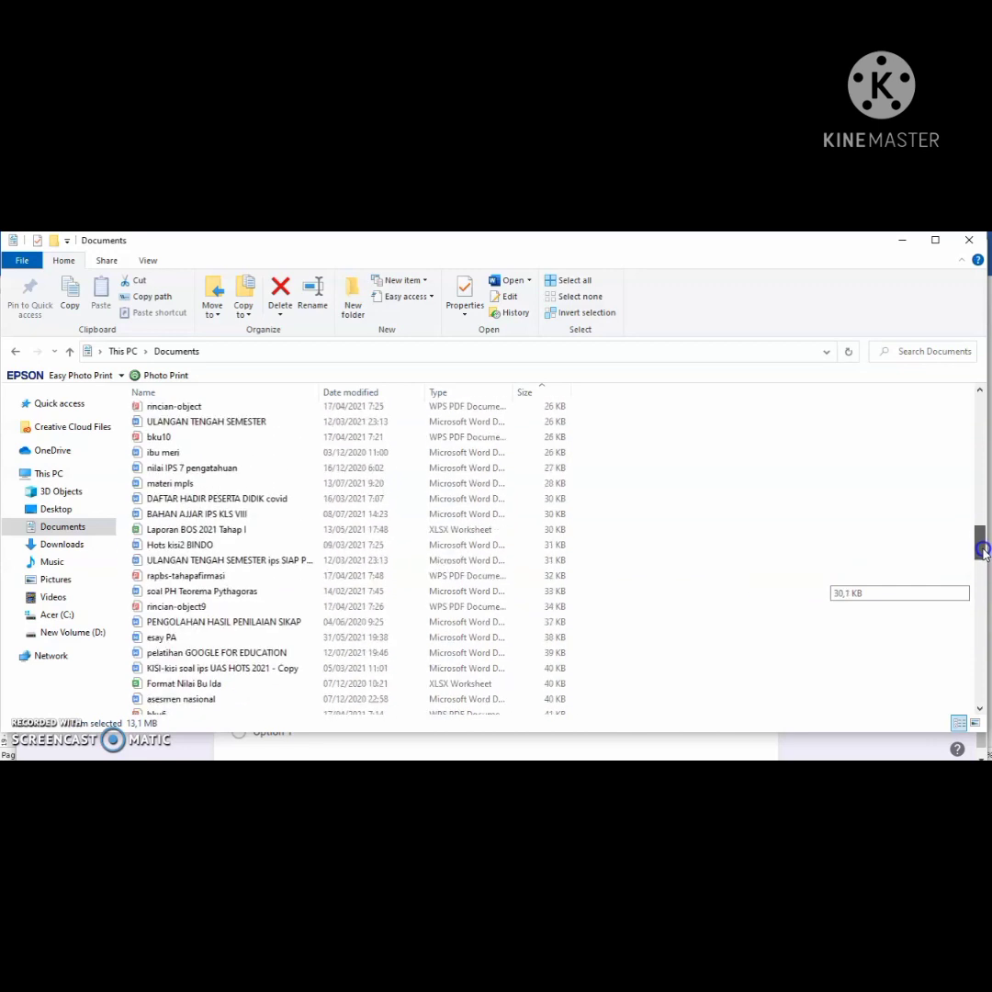
click(295, 504)
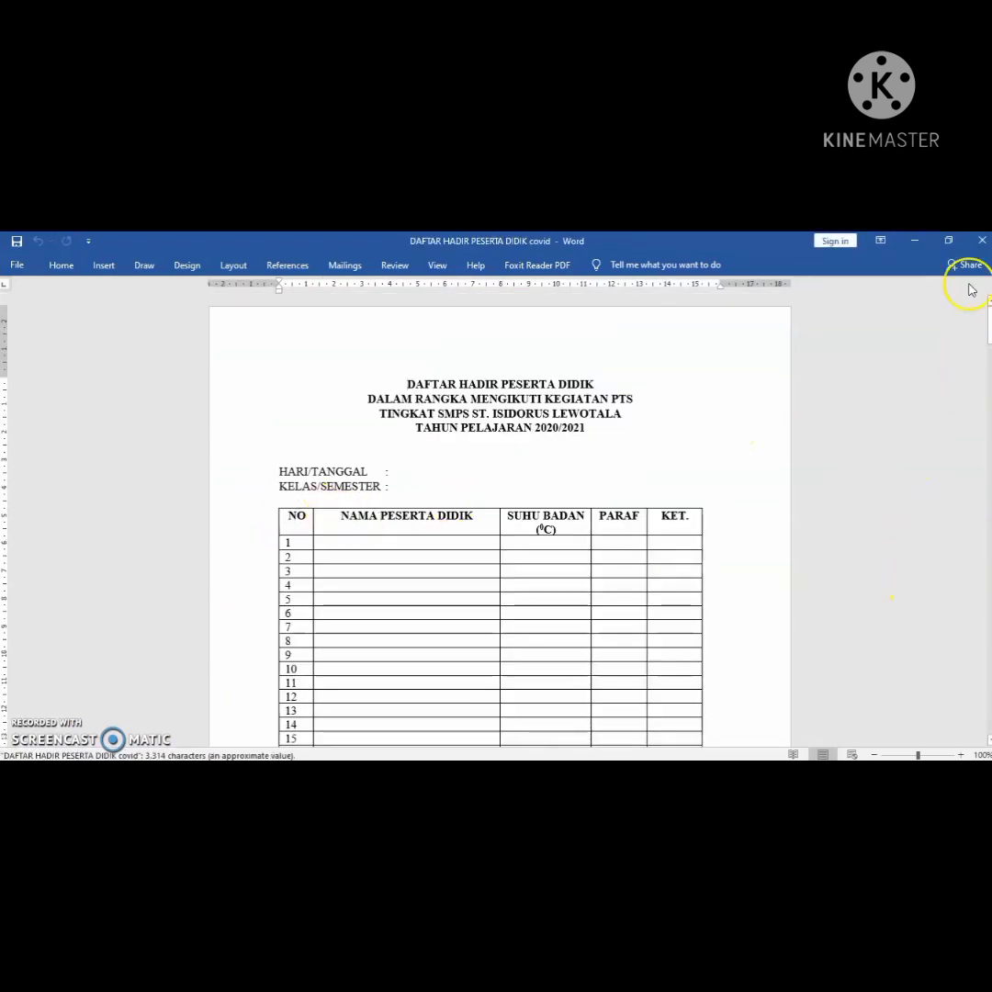
click(979, 244)
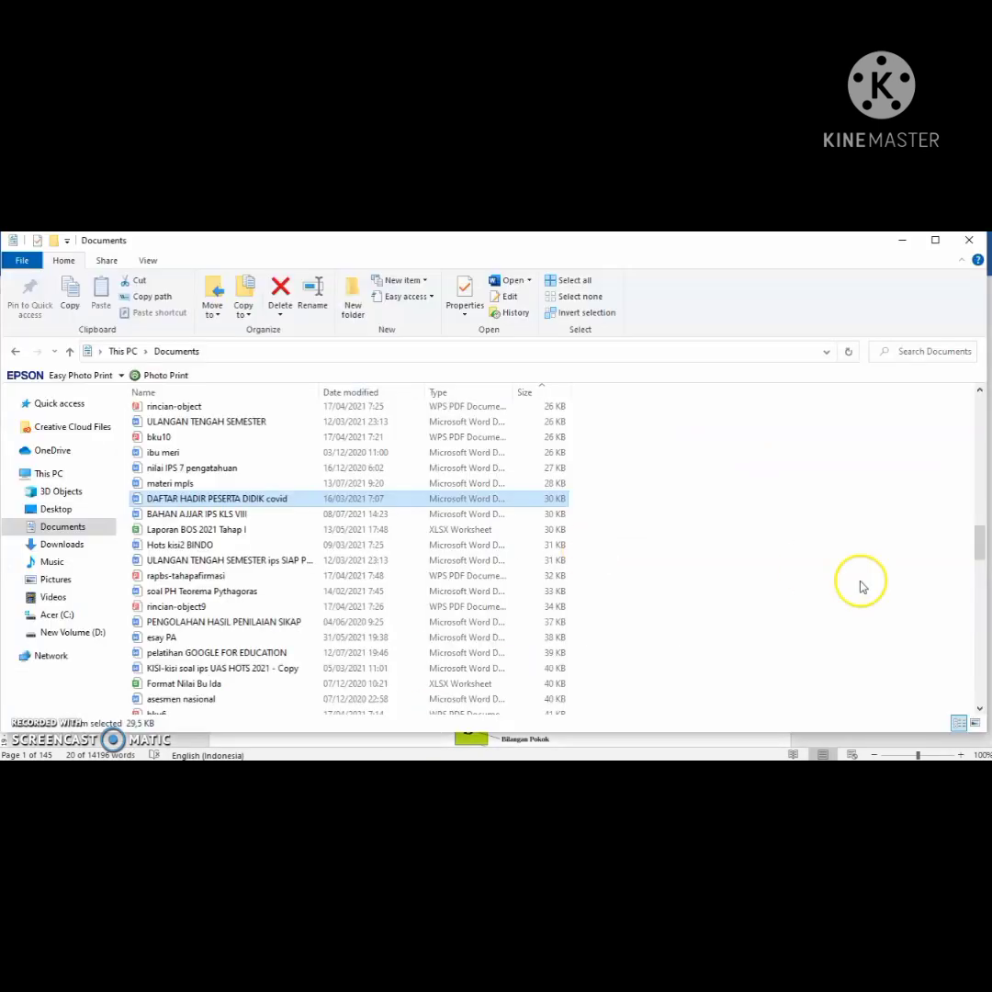
drag(981, 555, 981, 487)
click(381, 484)
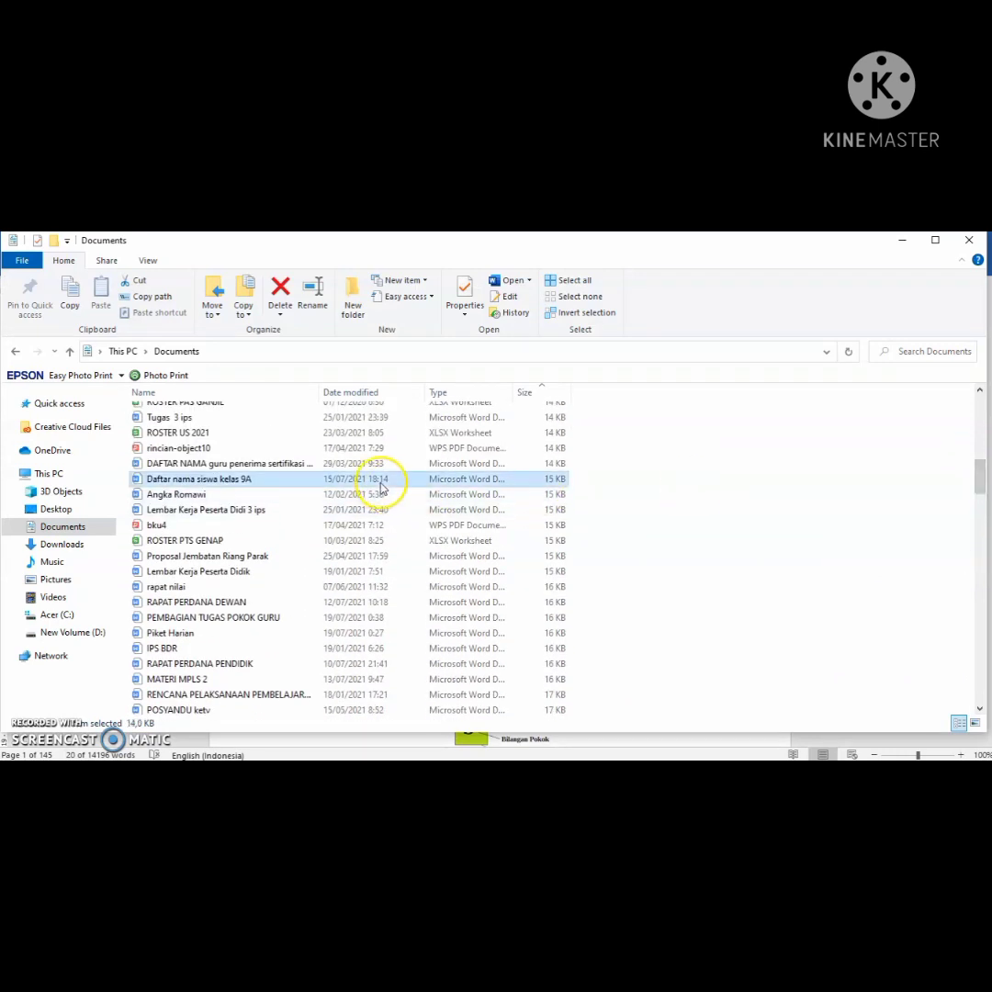
double_click(381, 484)
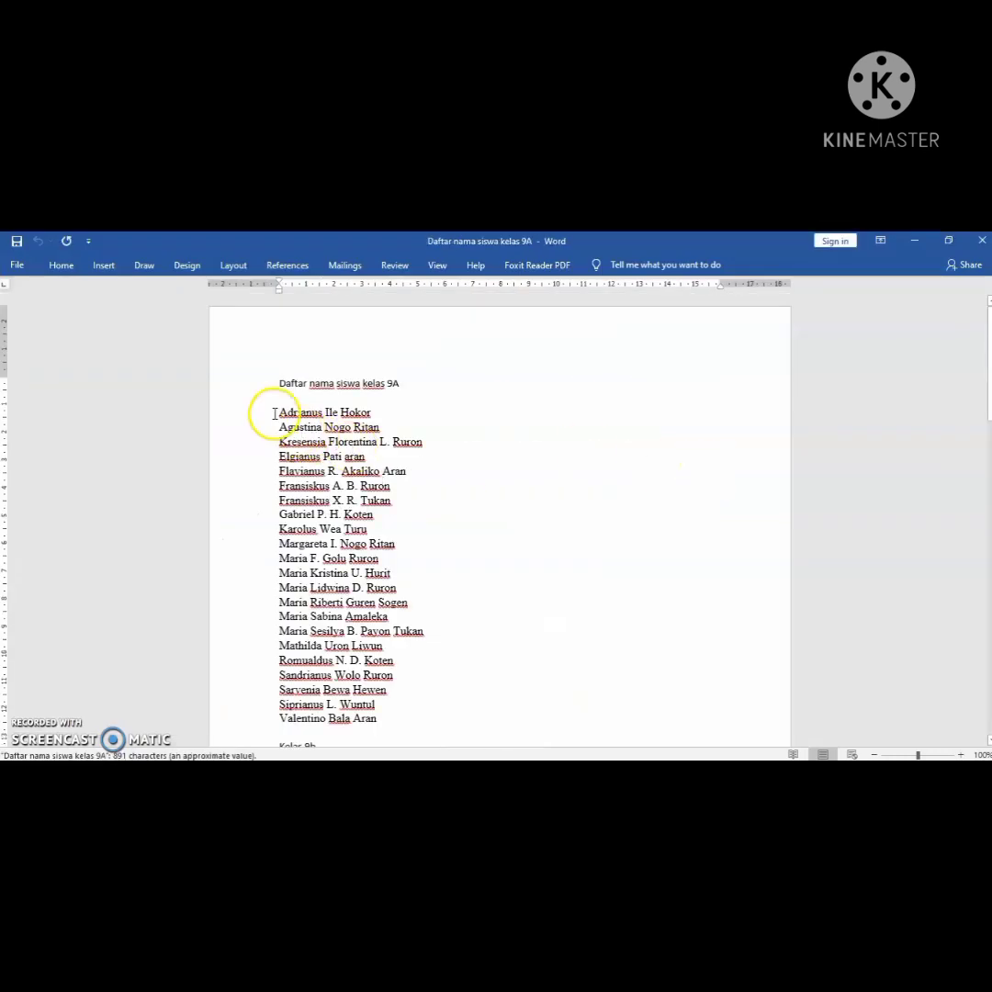
Copy the full list of student names under the "Daftar nama siswa kelas 9A" heading
drag(273, 413, 364, 713)
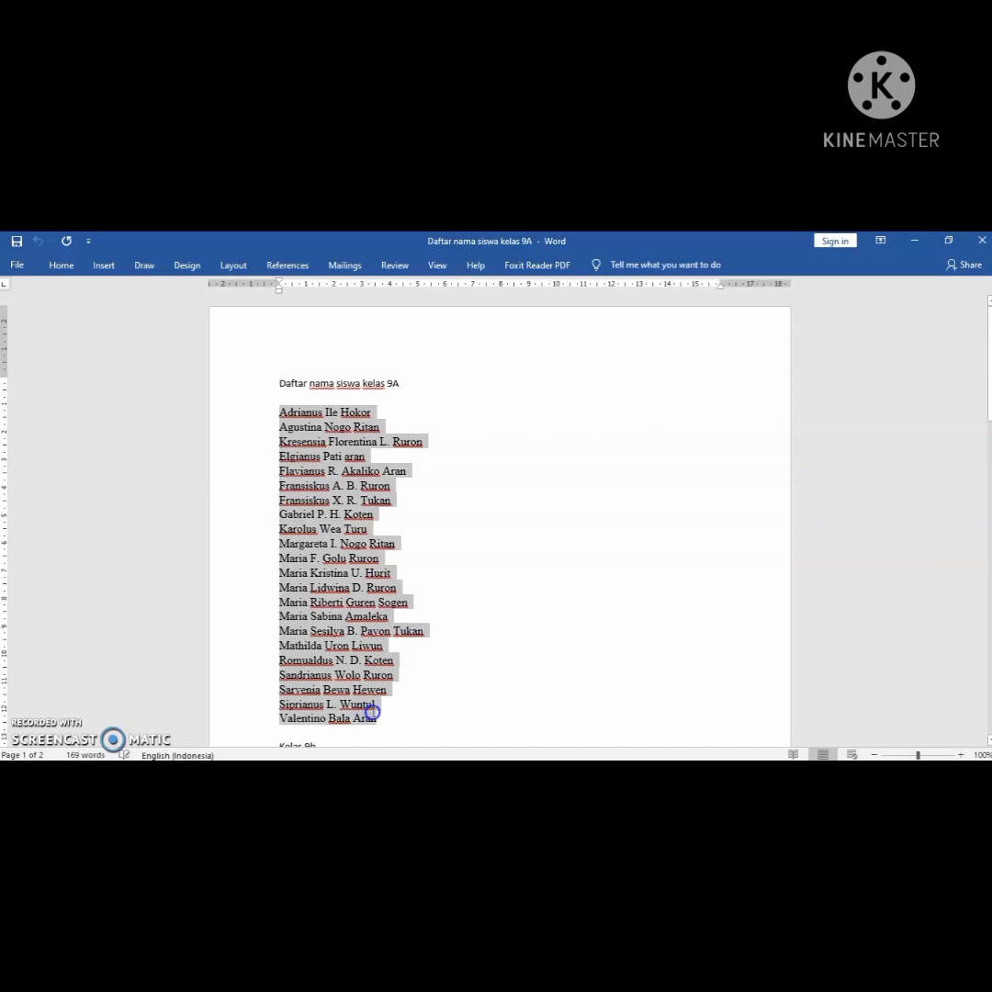
right_click(285, 551)
click(332, 576)
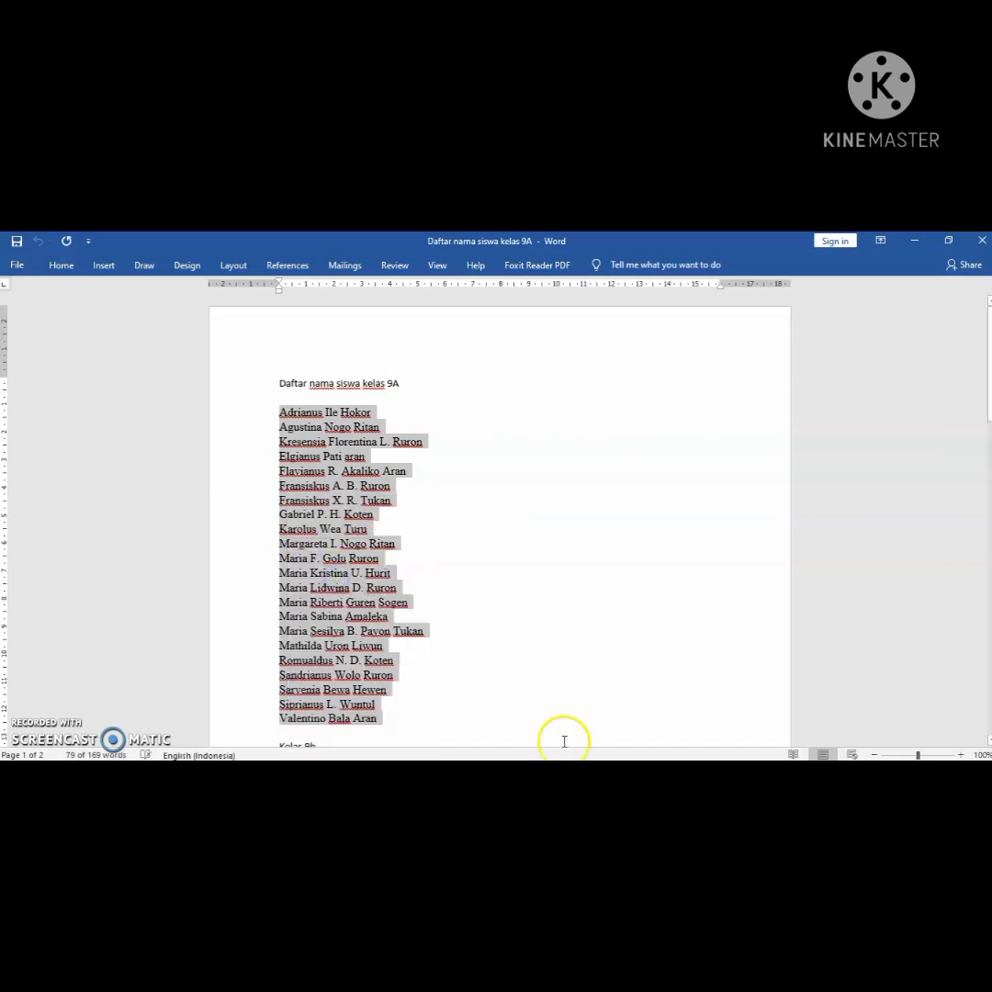
Switch to the form, paste the copied student names as the options of section 11's "Pilih Nama" dropdown, and make it required
key(alt+Tab)
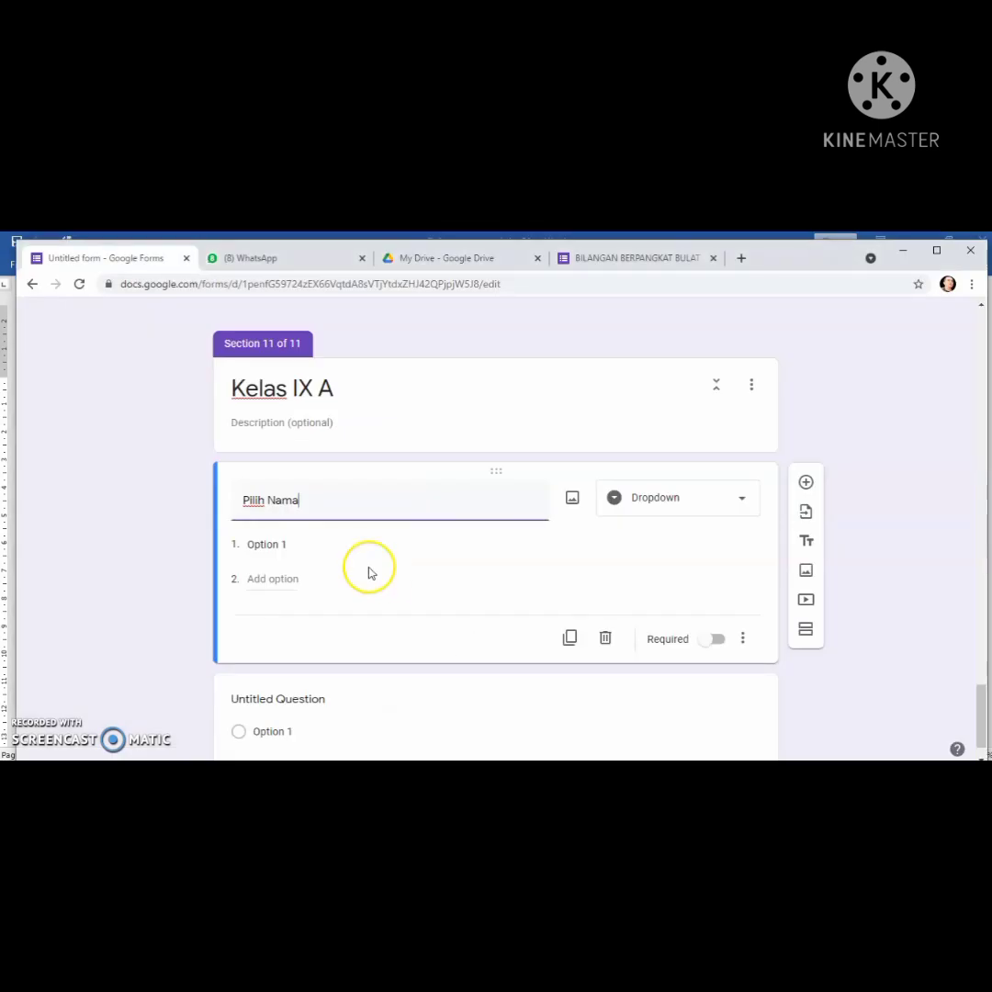
click(266, 548)
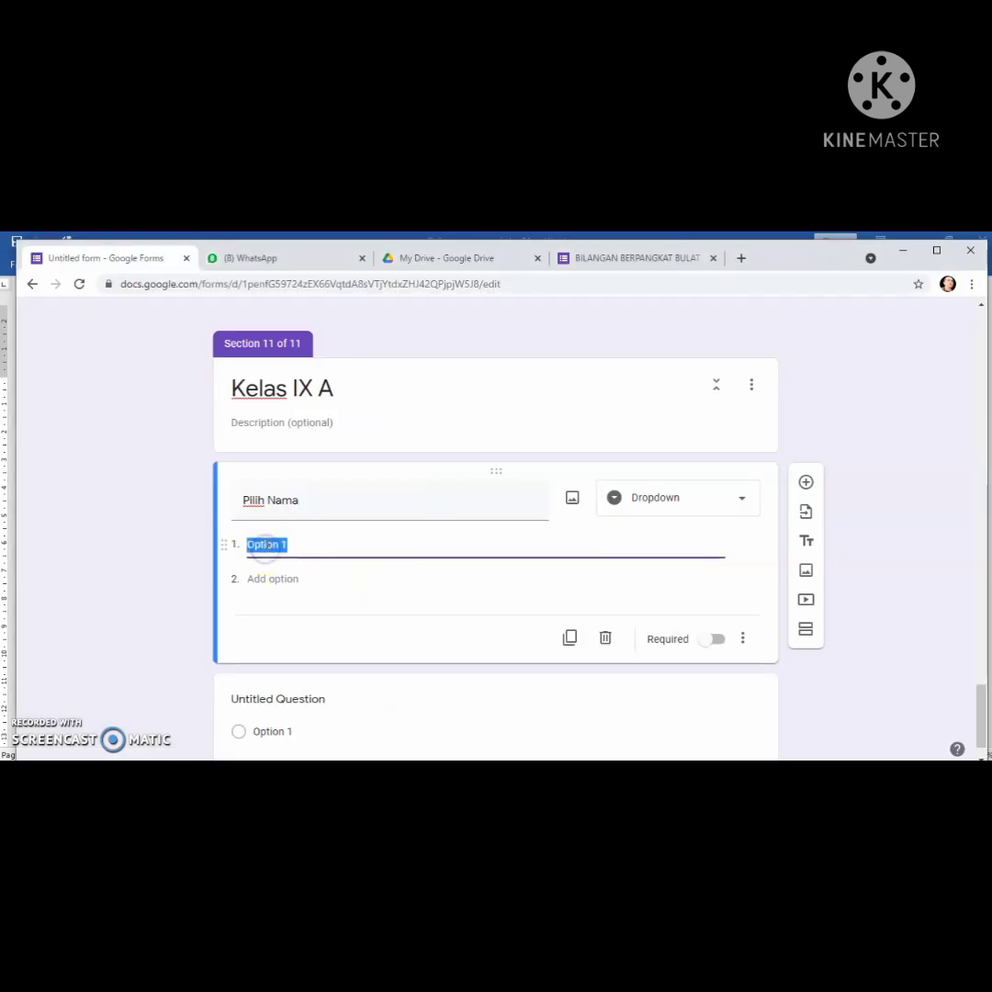
right_click(266, 545)
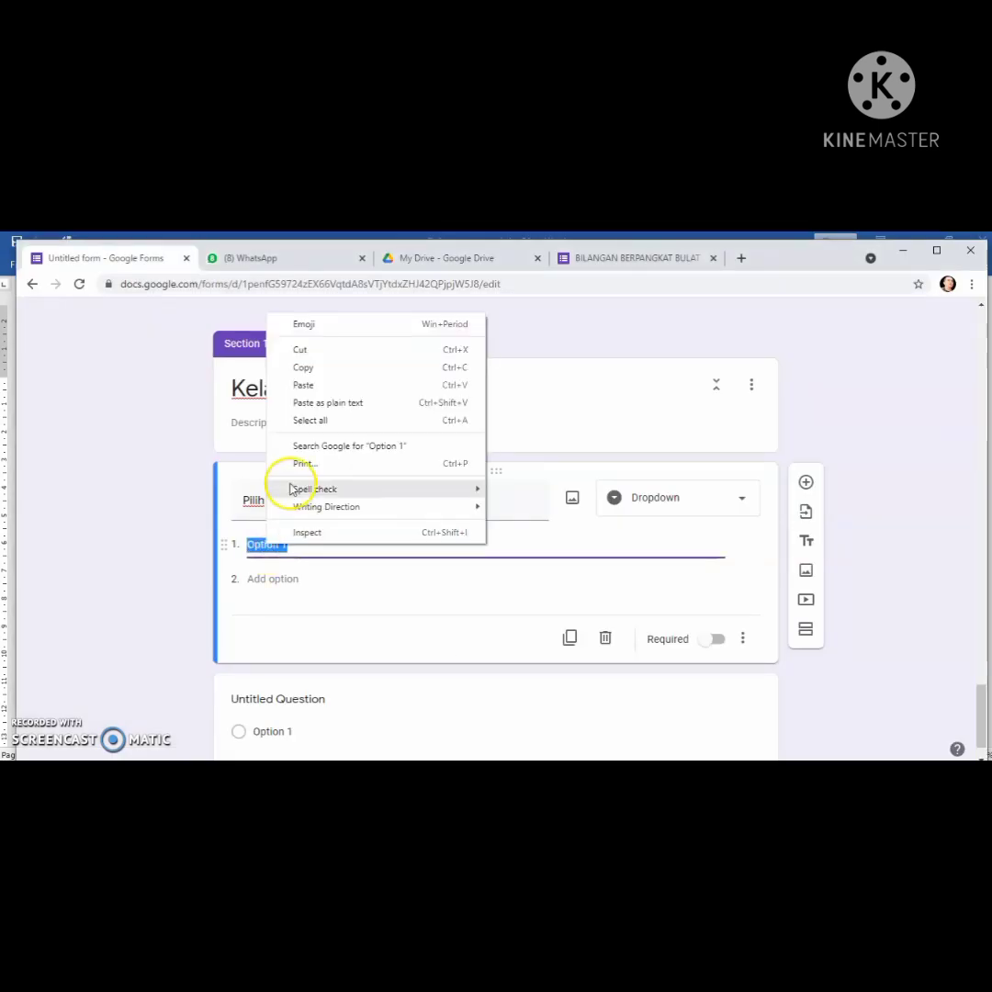
click(304, 384)
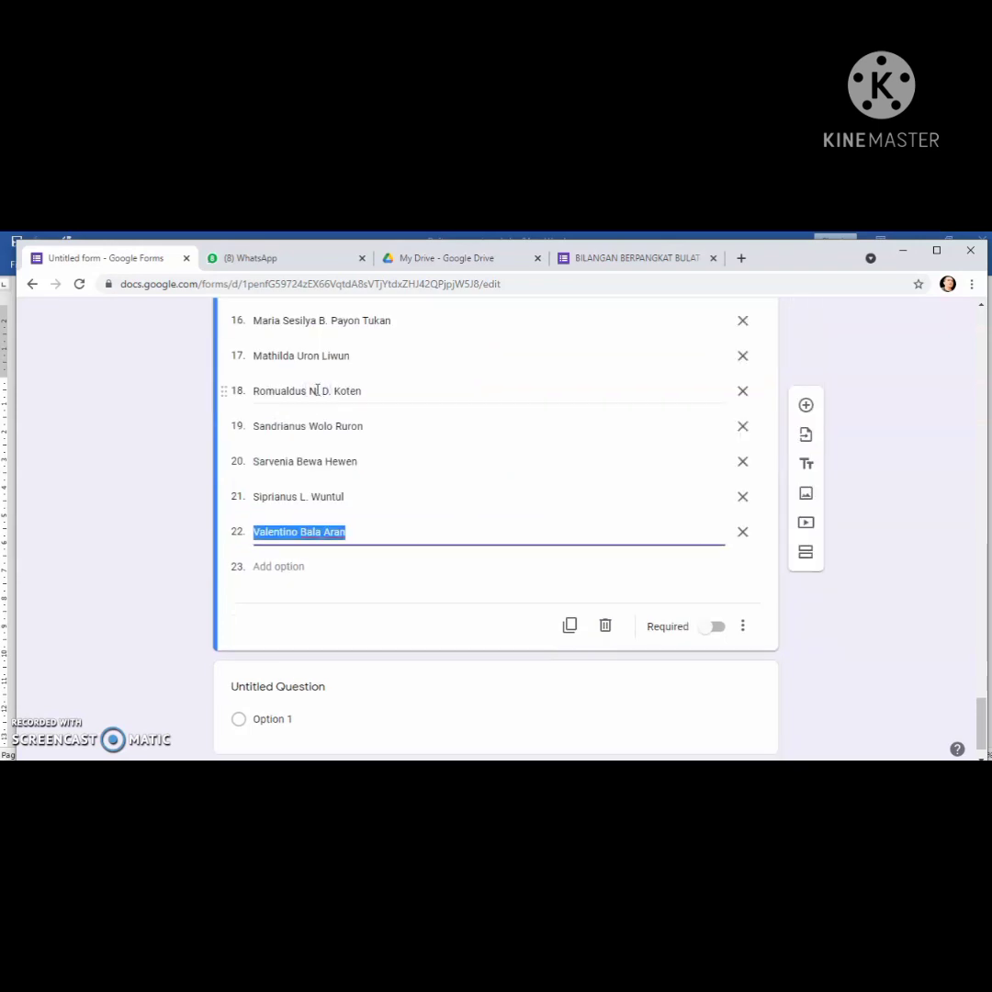
click(486, 559)
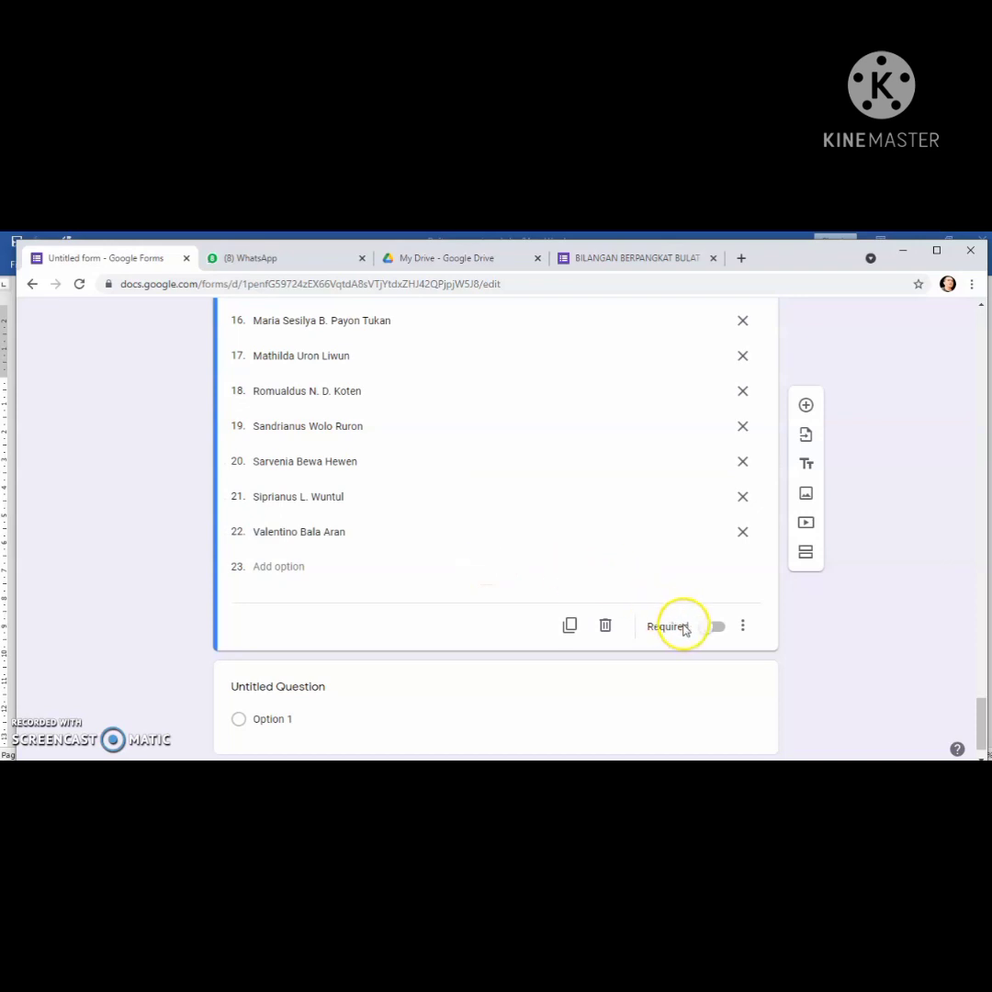
click(714, 628)
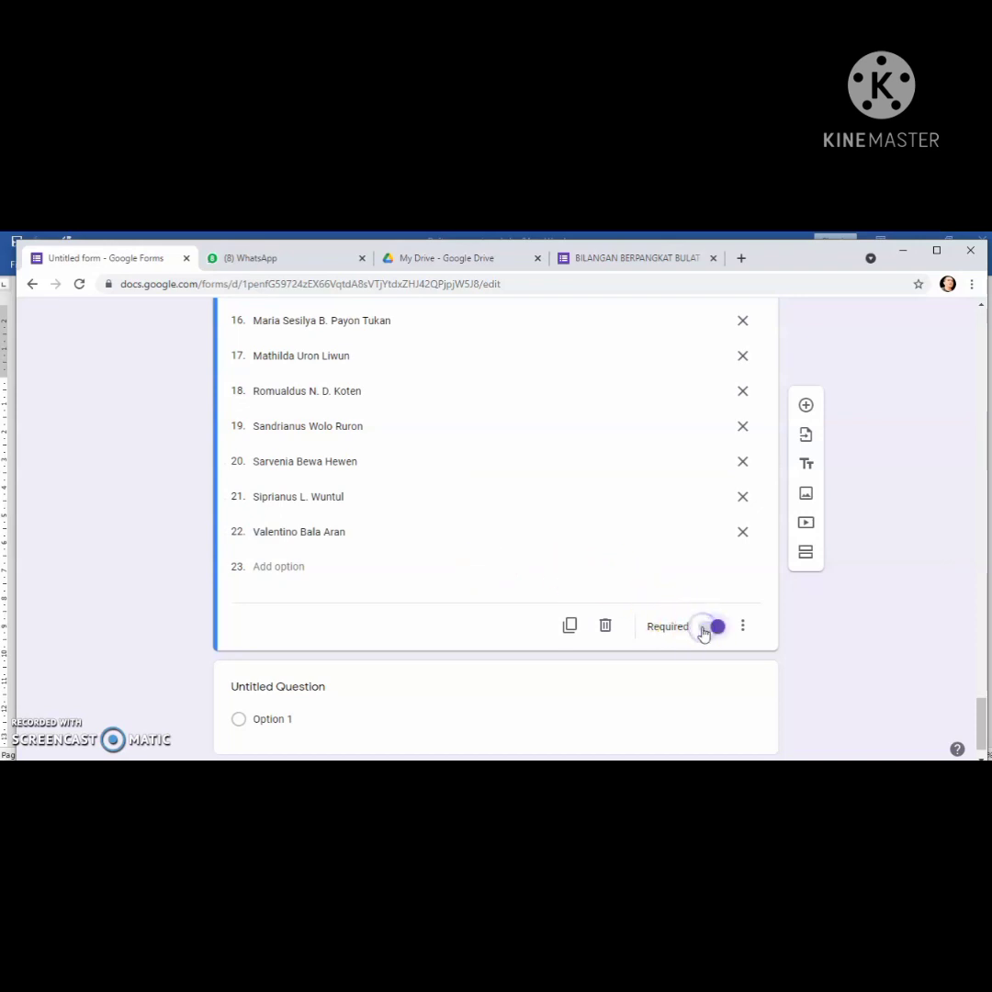
Add a twelfth section after the class IX A name list and title it "Kelas IX B"
drag(979, 715, 951, 720)
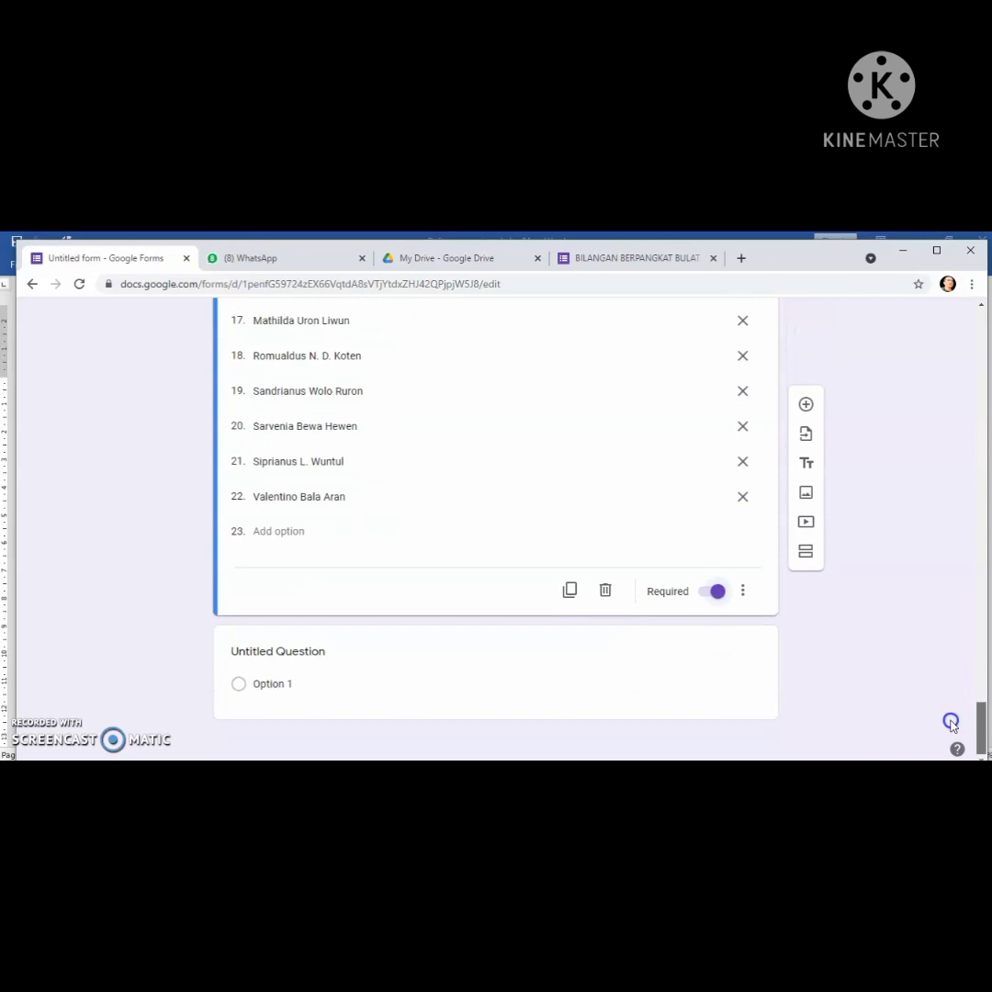
click(805, 553)
triple_click(412, 637)
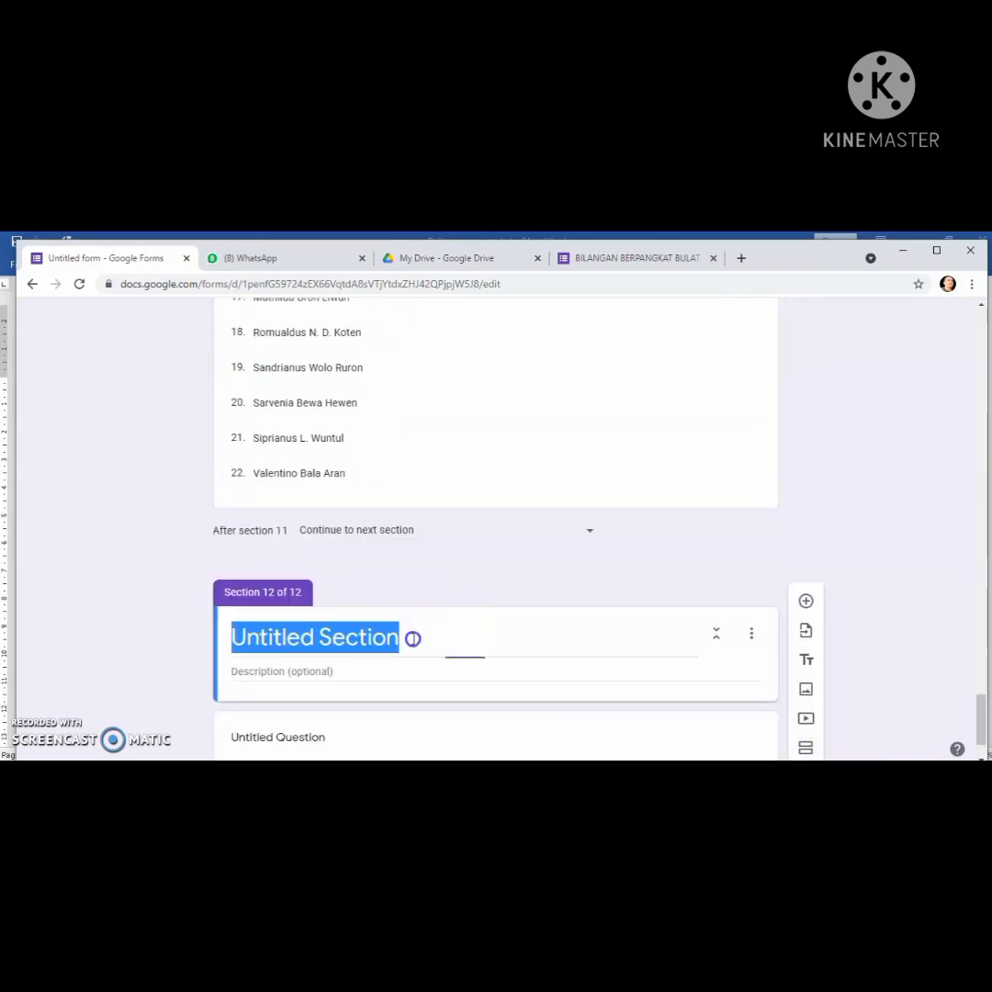
text(Kelas IX B)
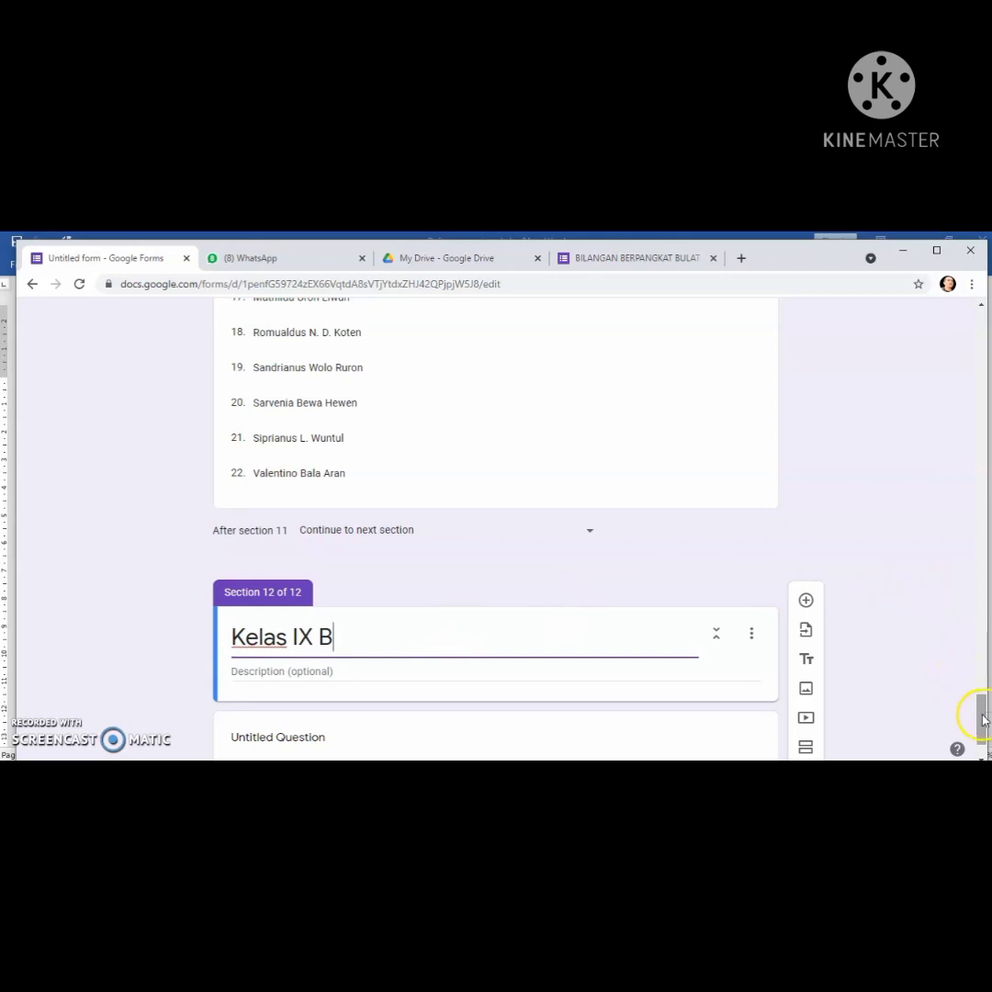
Add a dropdown question with the text "Pilih Nama" directly under the "Kelas IX B" heading
drag(979, 715, 982, 727)
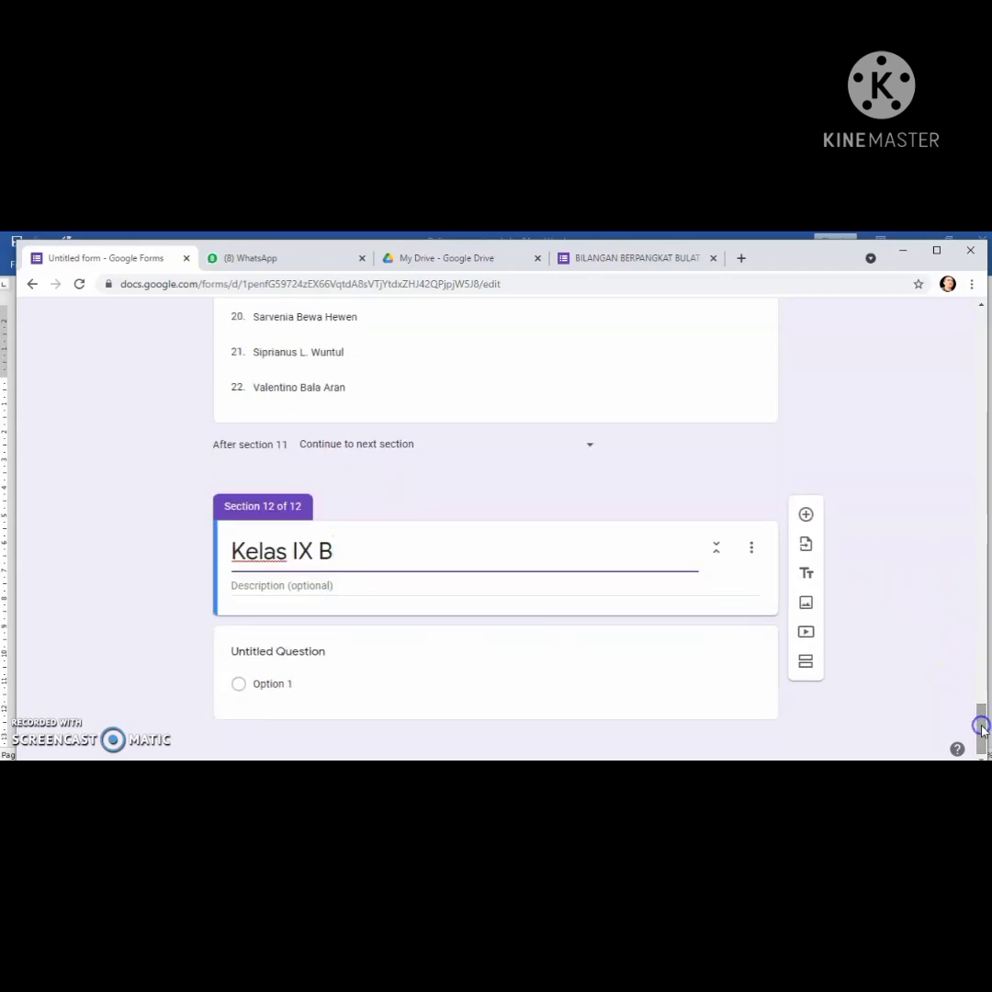
click(805, 514)
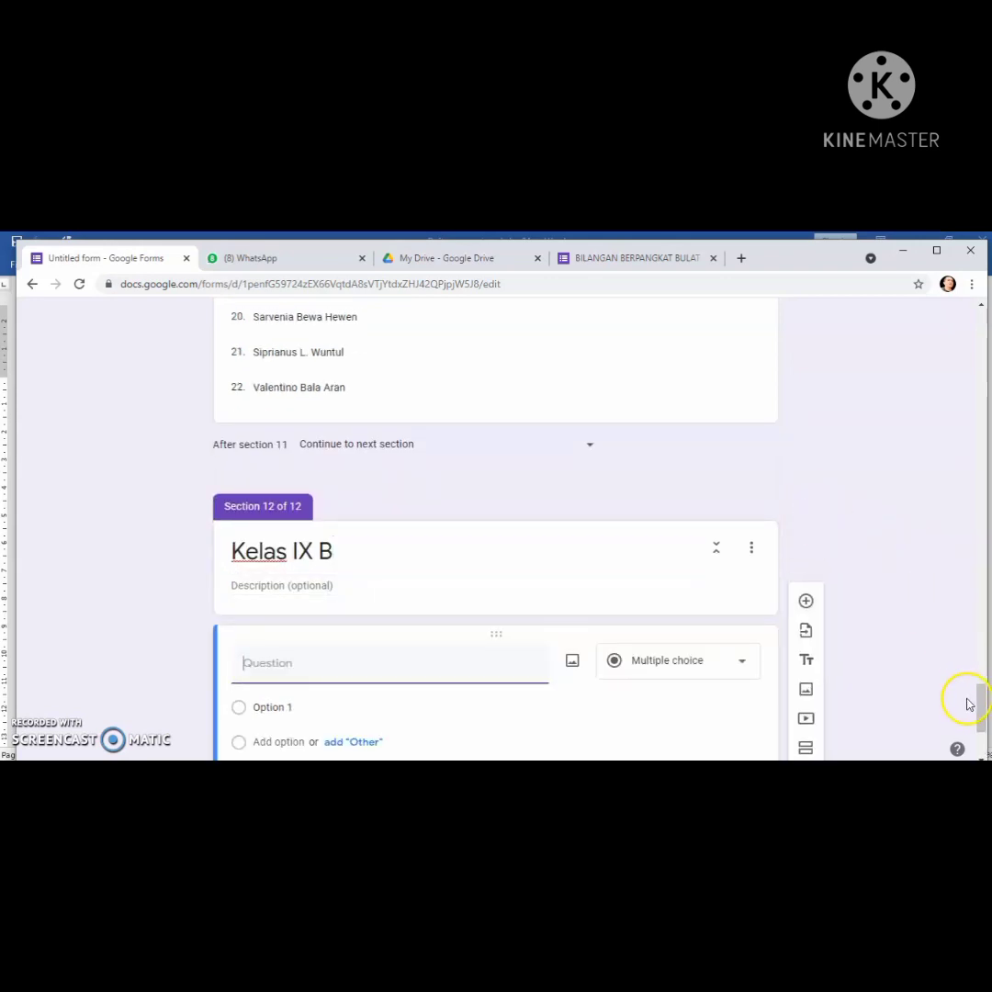
drag(981, 707, 979, 730)
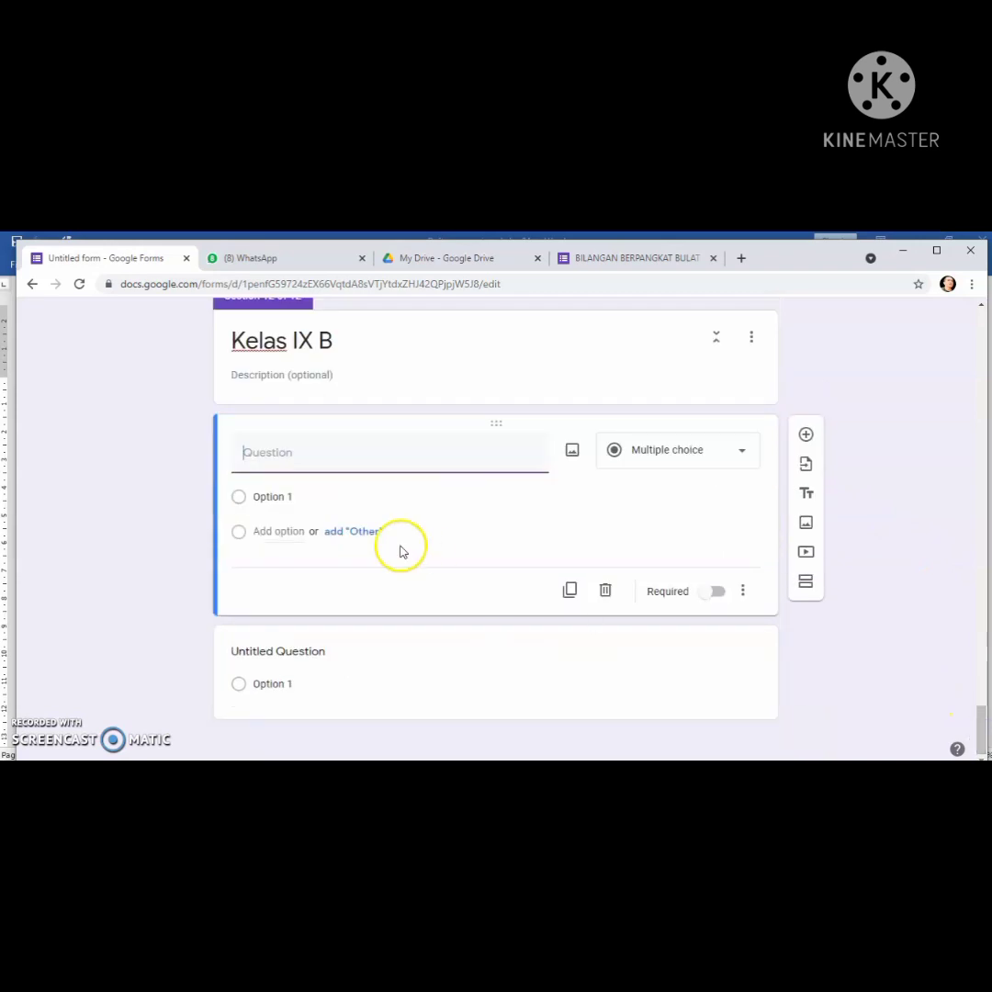
click(294, 454)
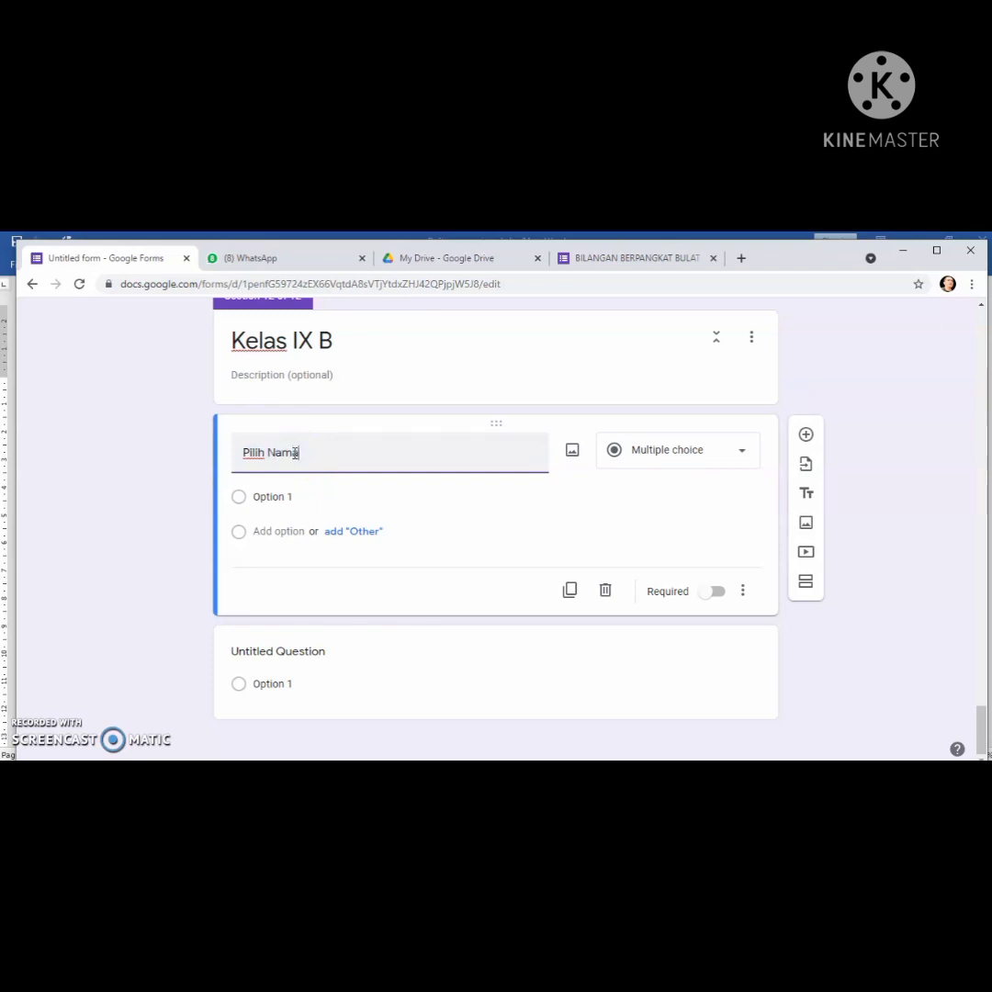
click(511, 677)
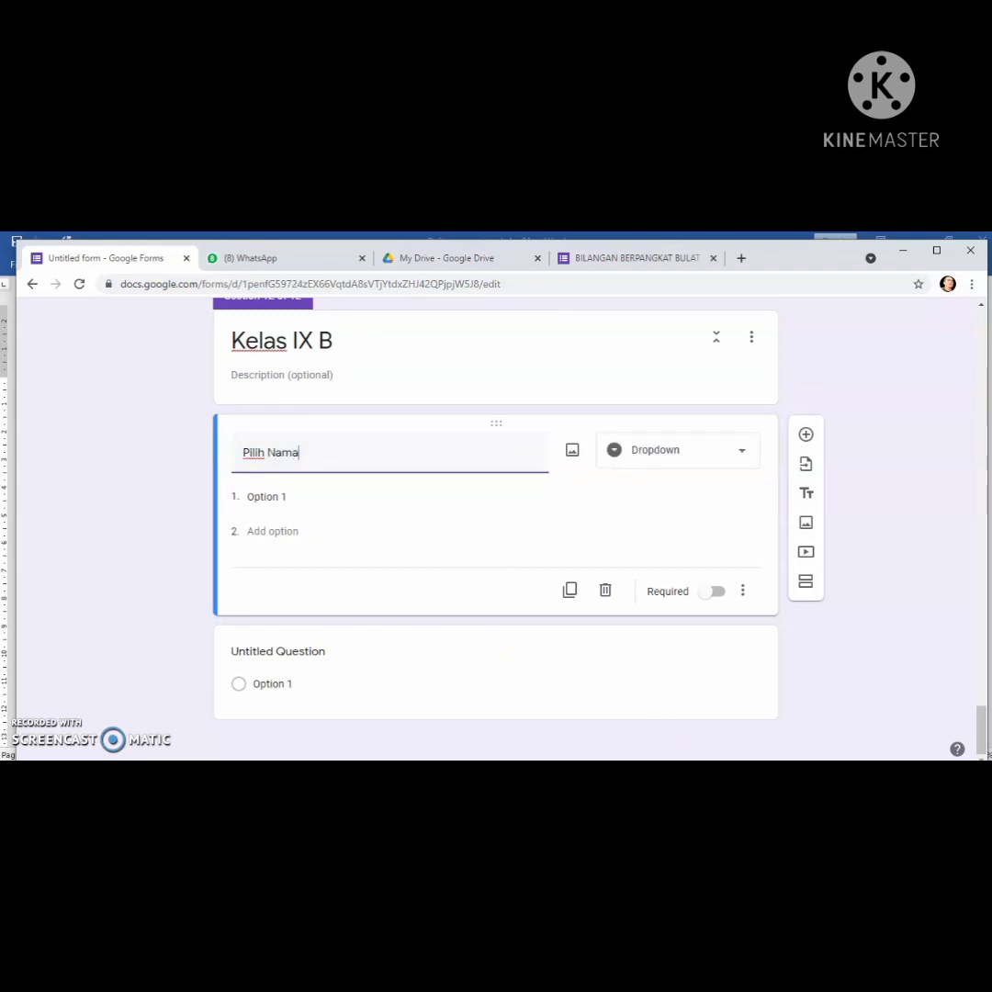
Switch to the Word document "Daftar nama siswa kelas 9A" and copy all student names listed under the "Kelas 9b" heading
click(661, 774)
click(799, 716)
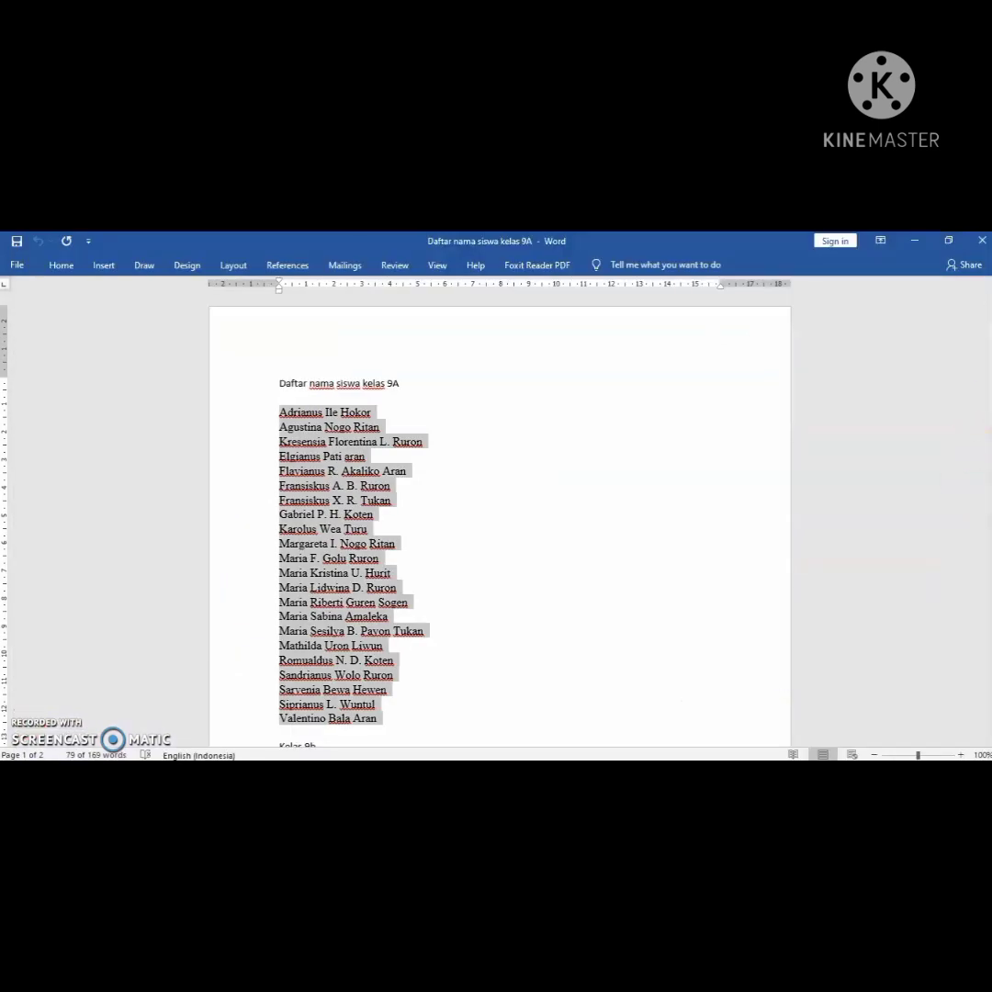
drag(988, 404, 979, 484)
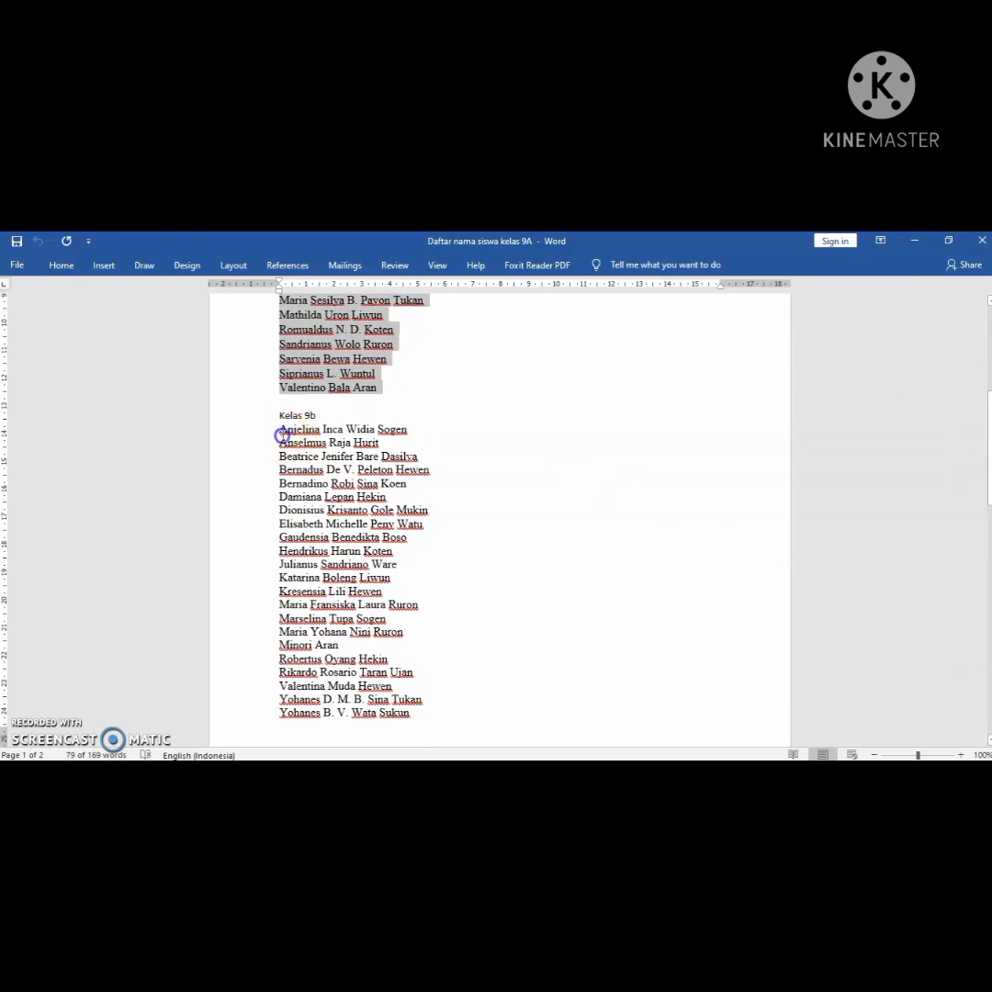
drag(280, 429, 400, 709)
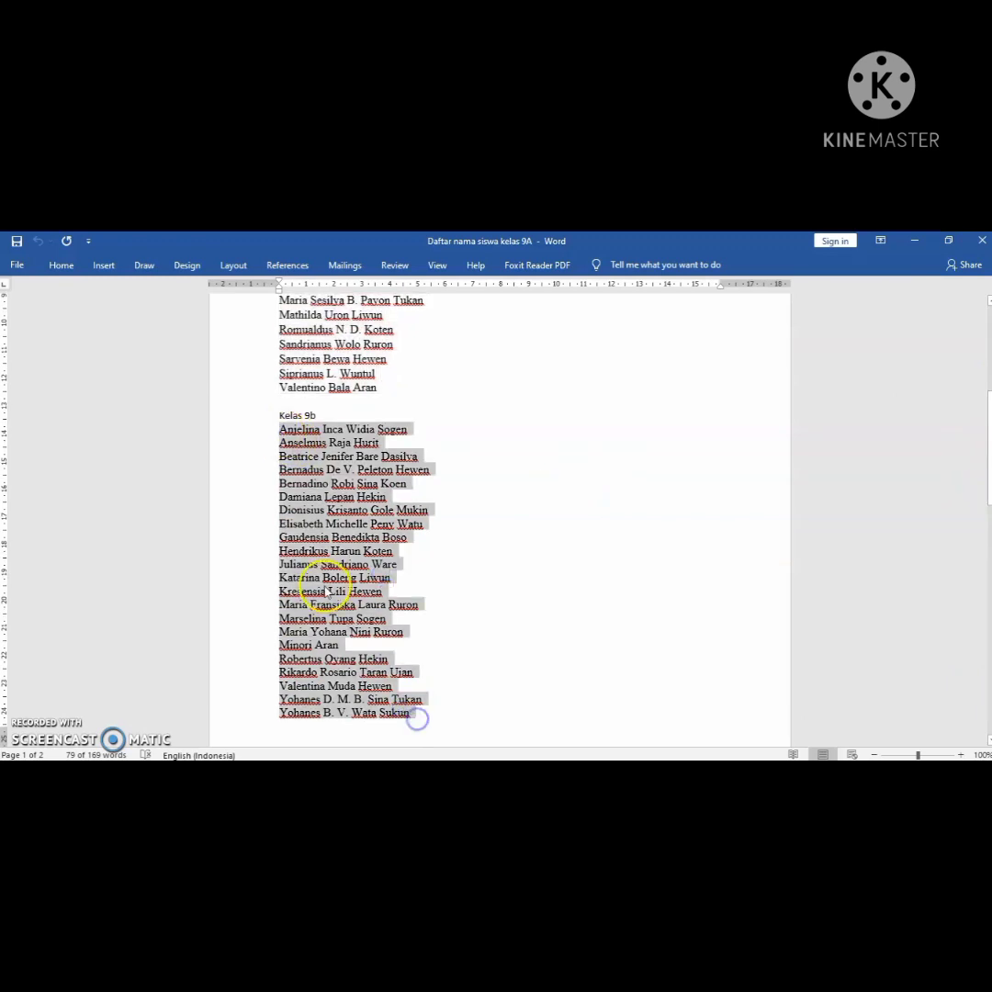
right_click(326, 589)
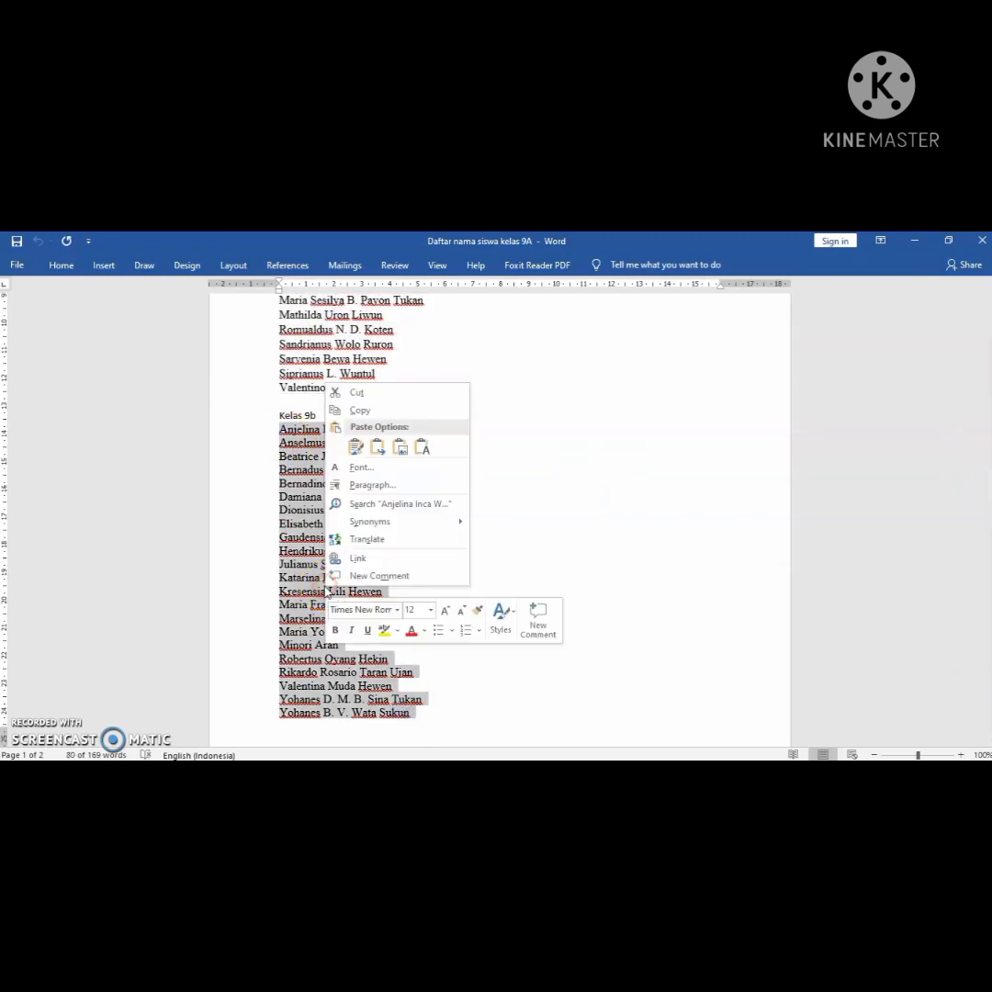
click(382, 411)
Switch to the form, paste the copied names as the options of section 12's "Pilih Nama" dropdown, and make it required
click(613, 772)
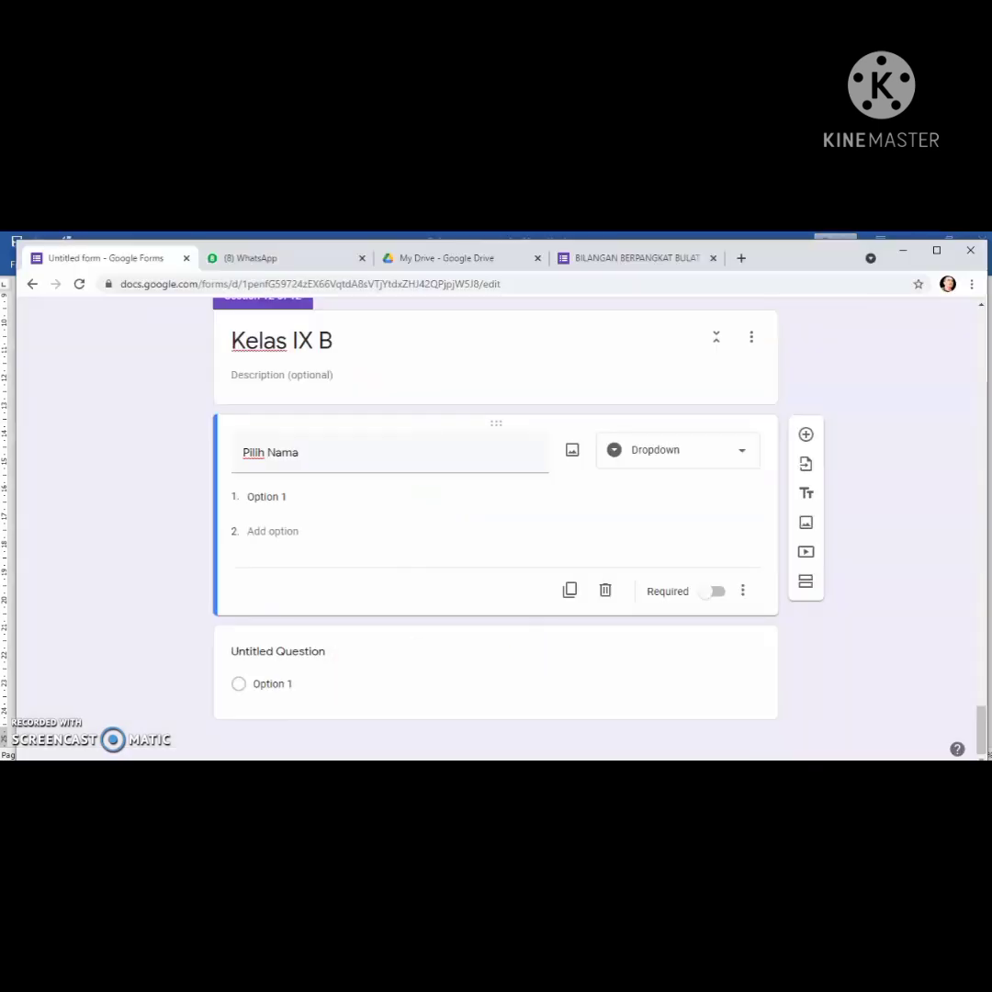
click(265, 497)
right_click(269, 500)
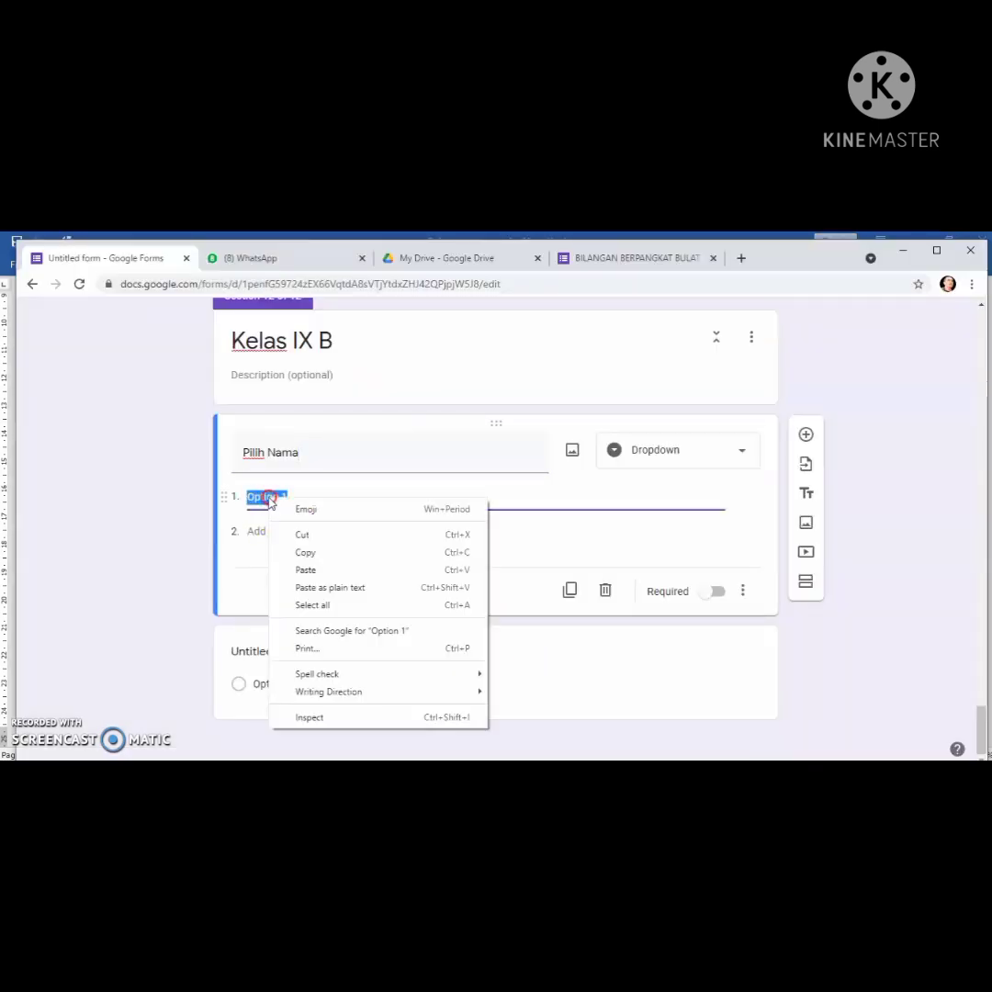
click(312, 570)
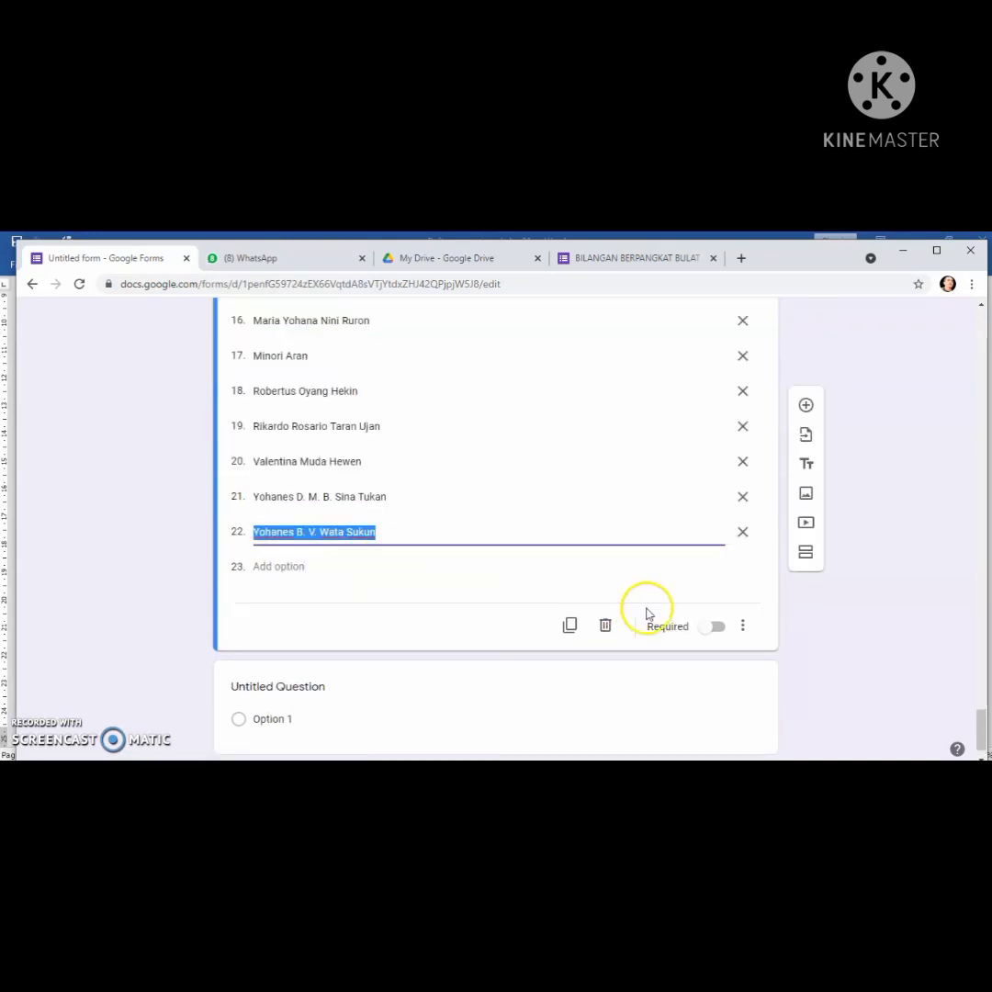
click(712, 626)
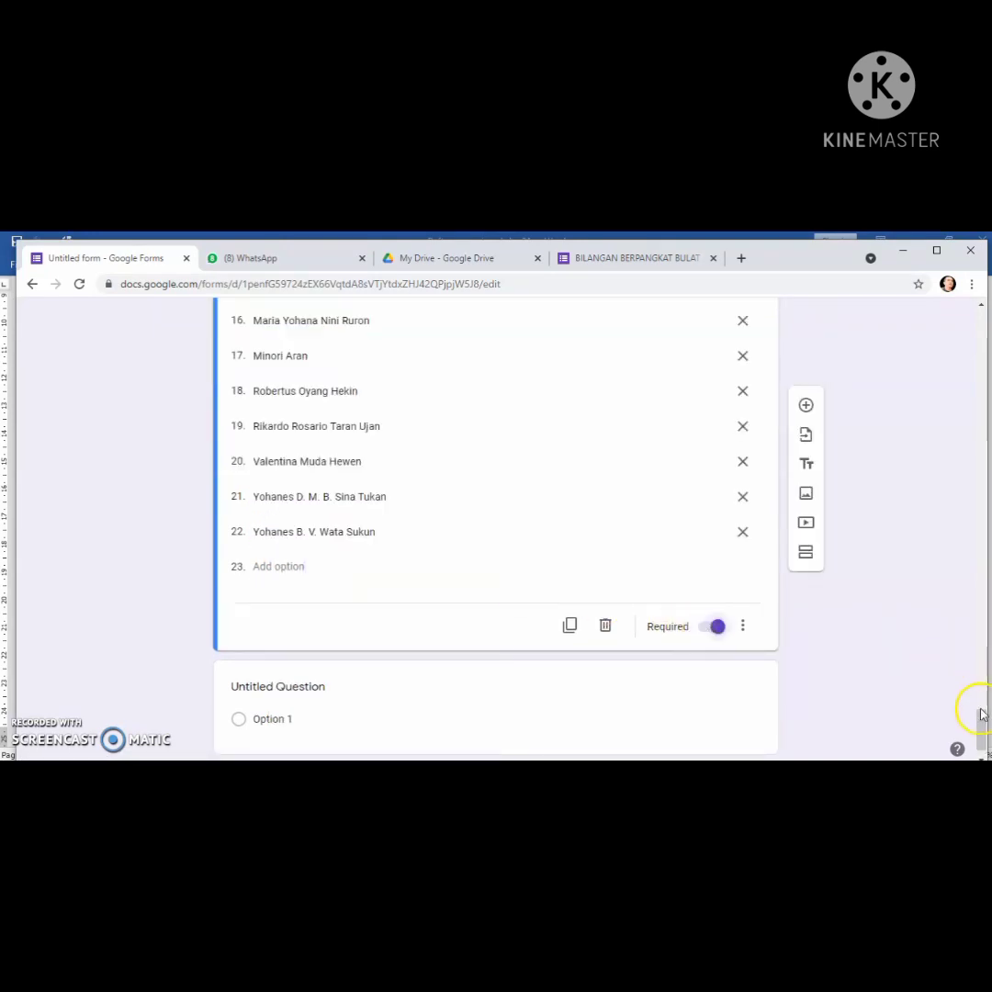
Add a thirteenth section after the class IX B name list, titled "Aktivitas 2" with the description "Peserta Didik Membaca Materi"
drag(981, 726, 981, 739)
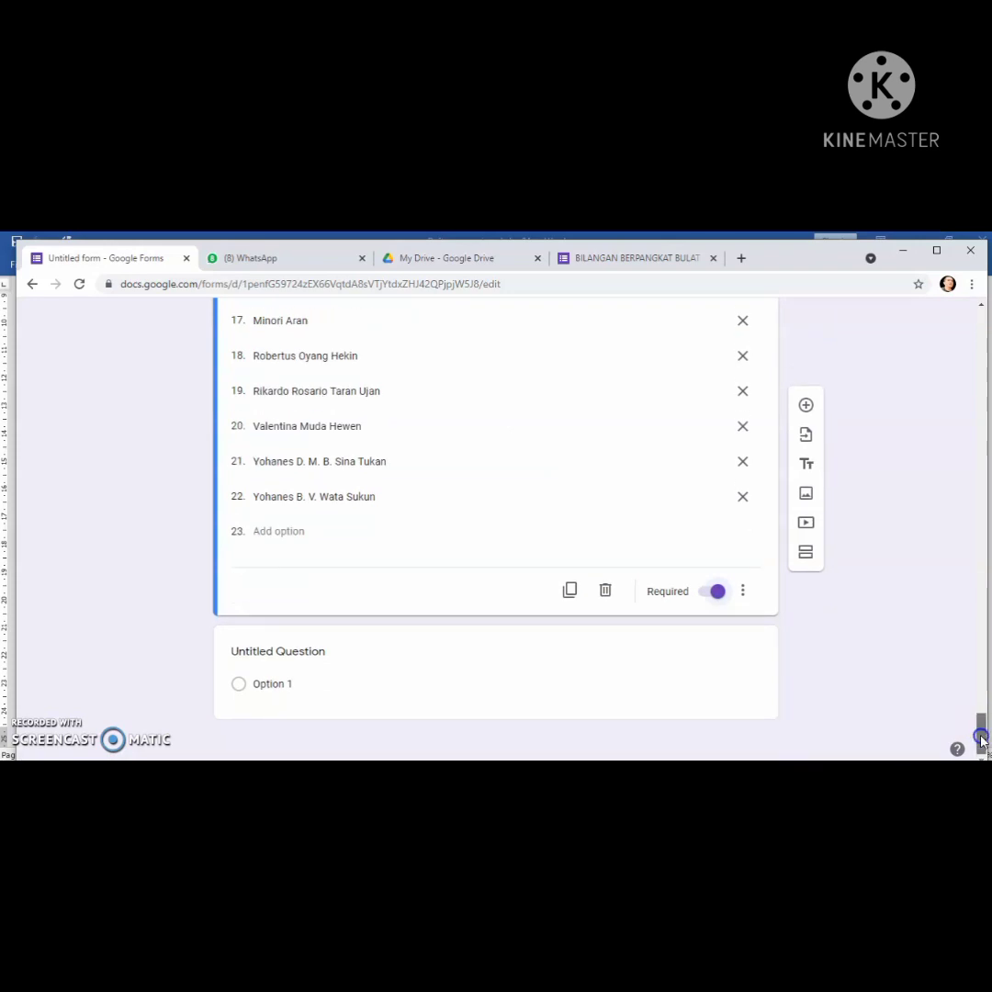
drag(981, 719, 949, 404)
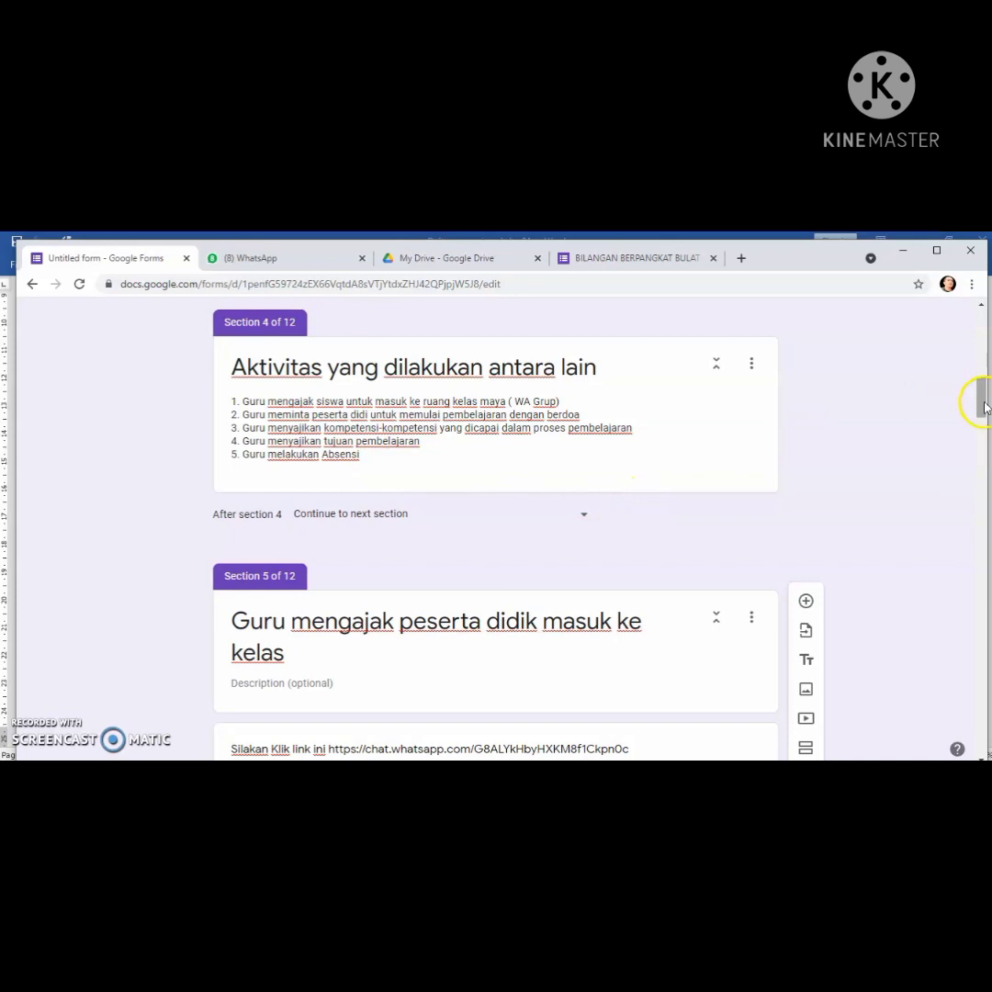
drag(983, 404, 981, 730)
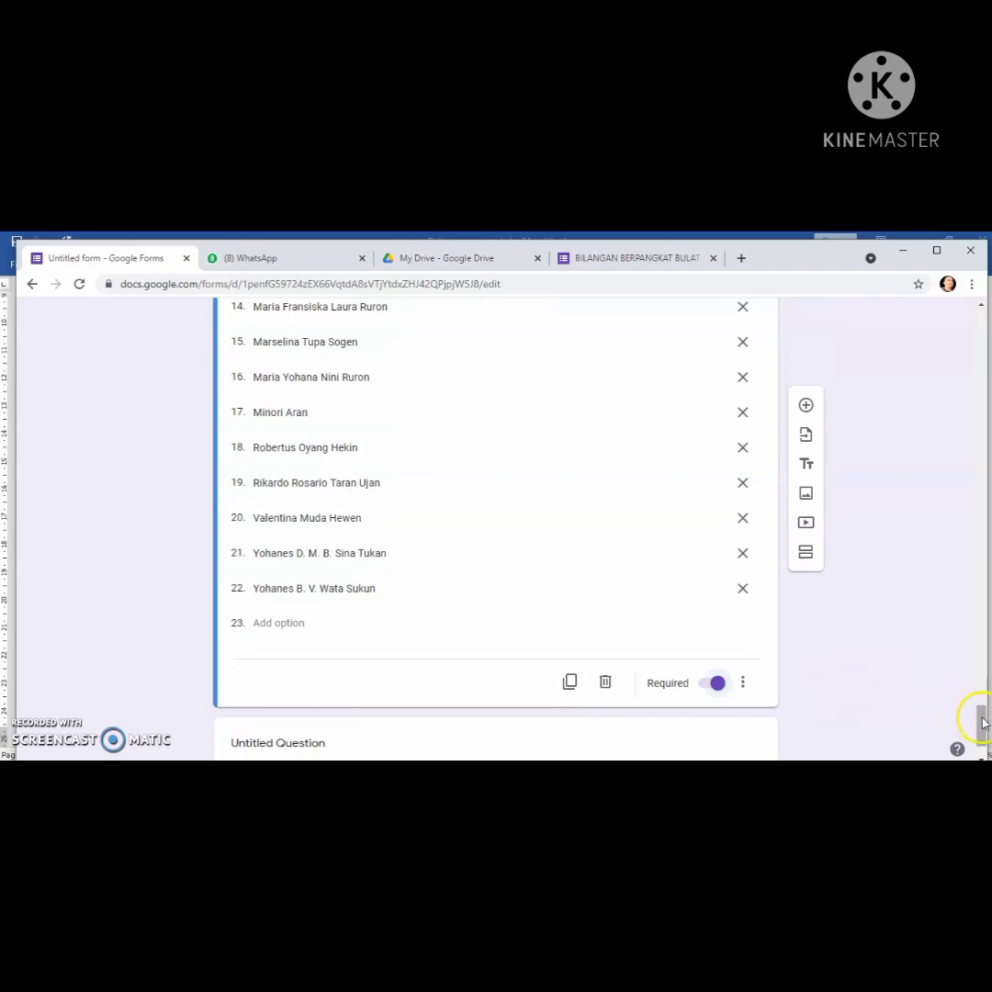
drag(975, 713, 982, 730)
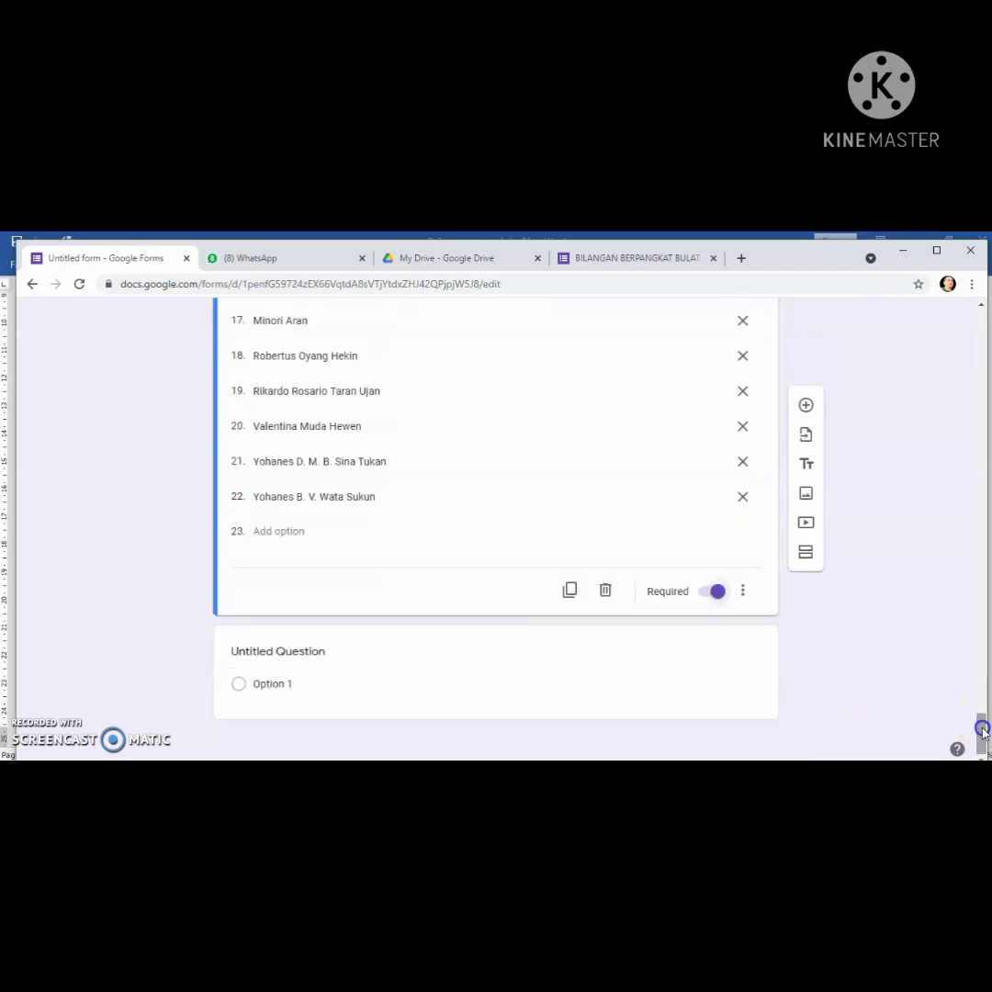
click(805, 558)
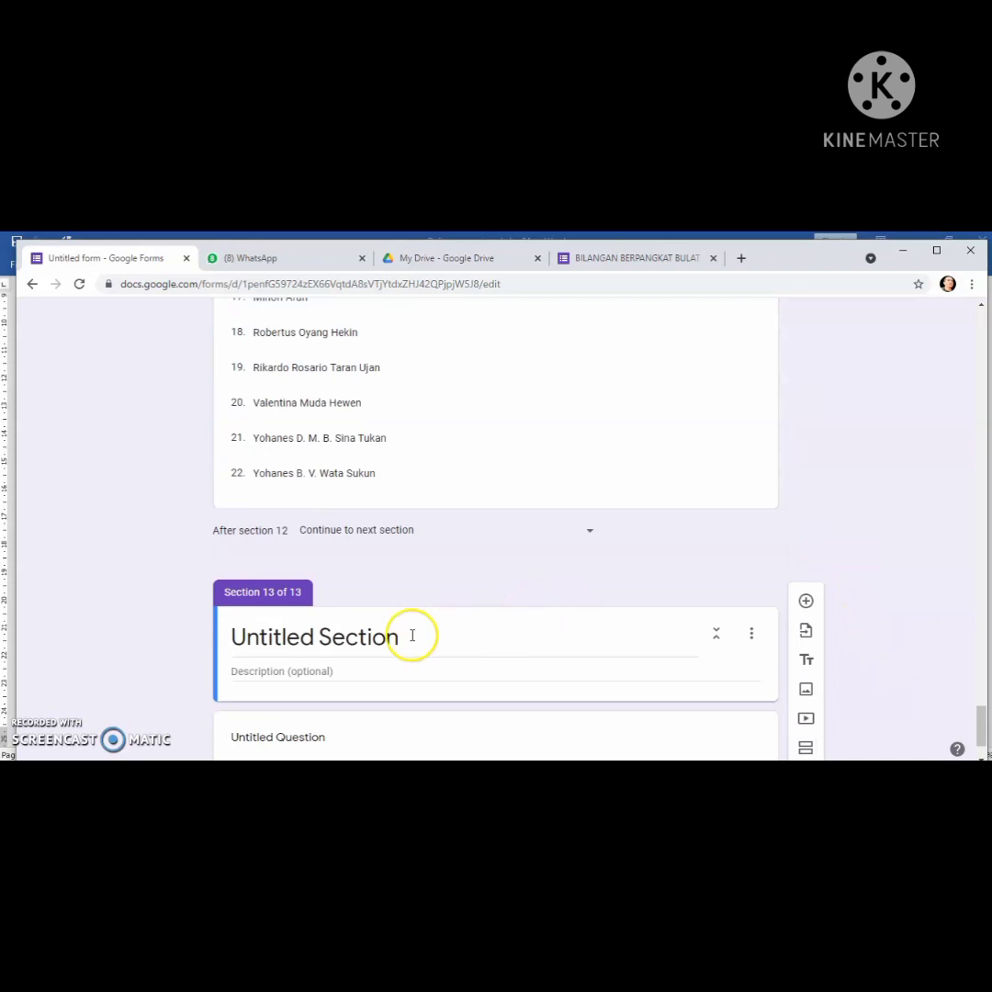
click(345, 638)
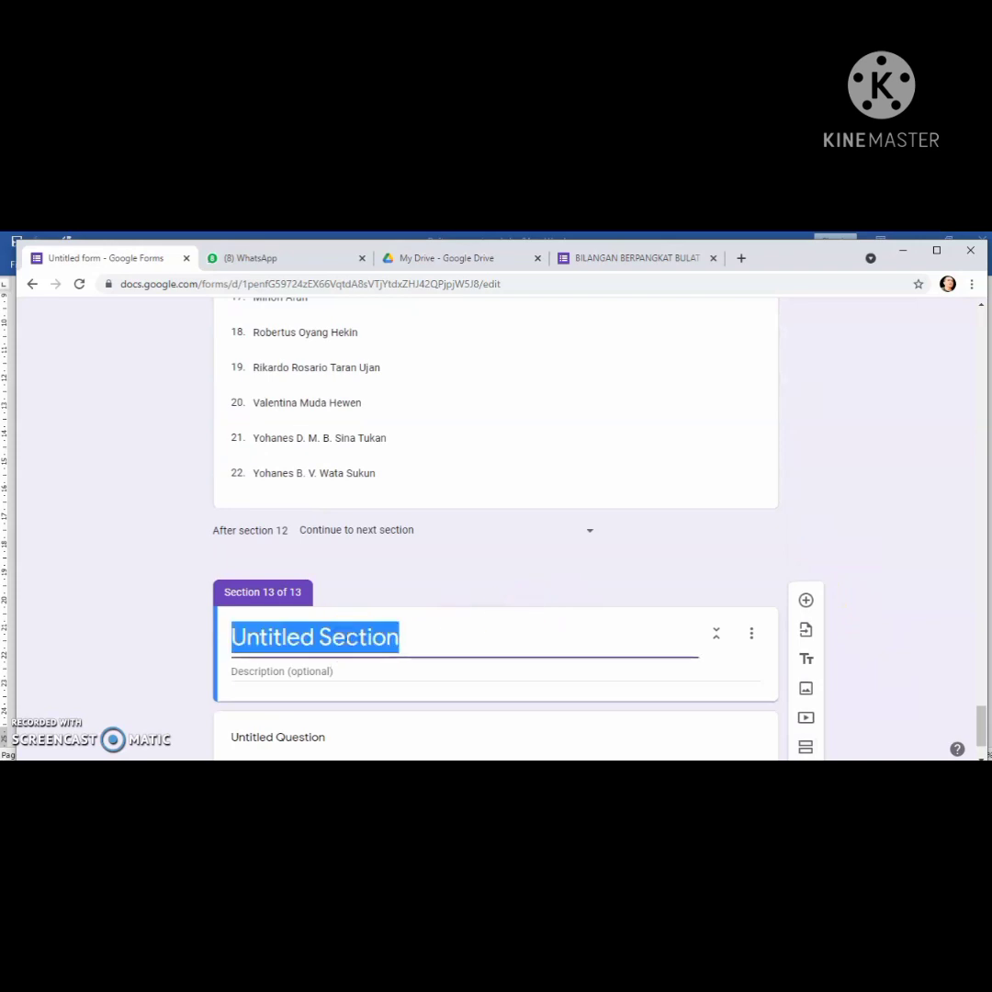
text(Aktivitas 2)
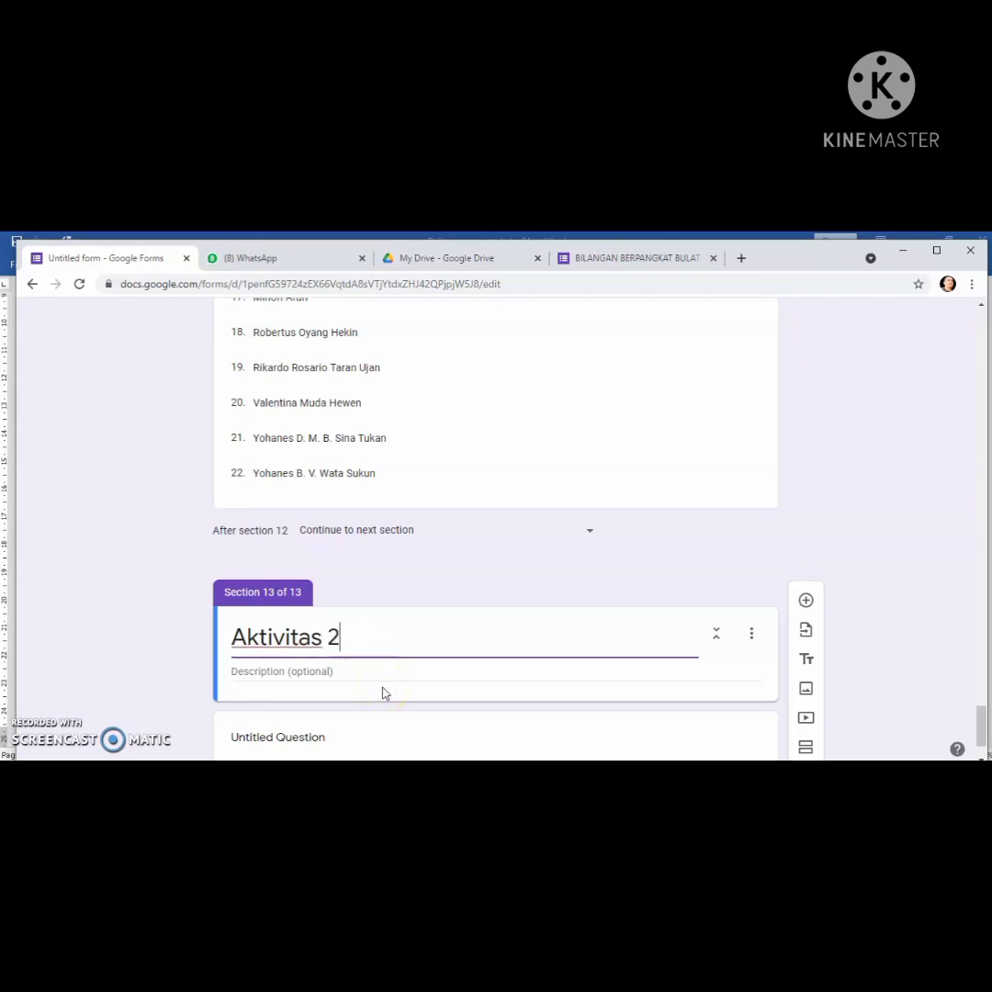
click(296, 671)
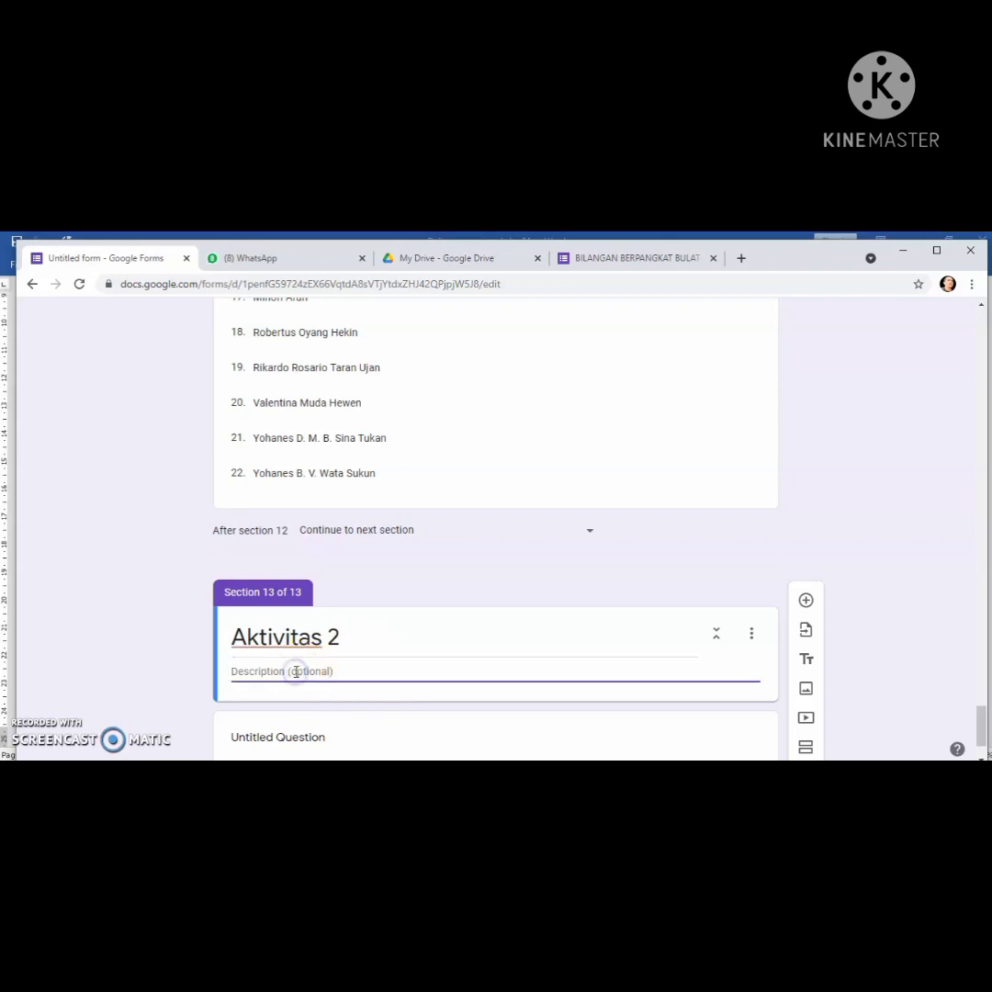
text(Peserta Didik Membaca Materi)
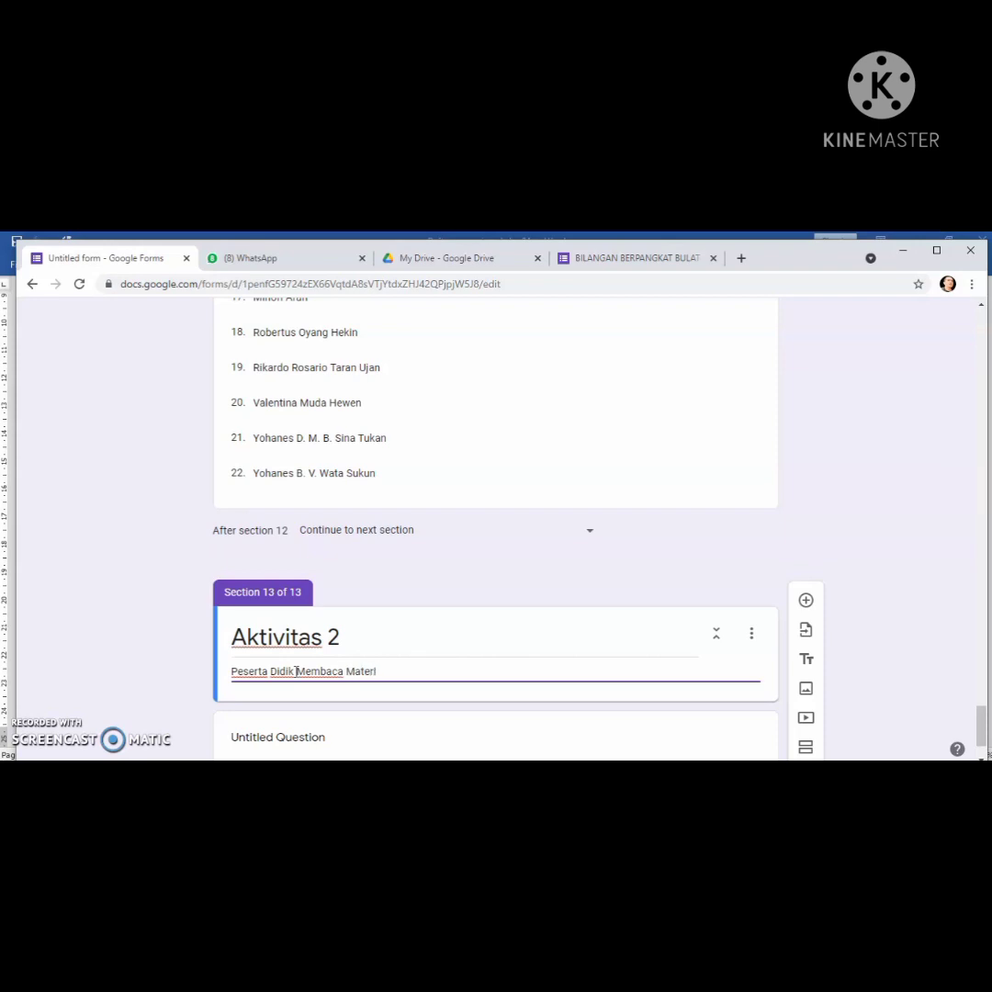
Add a fourteenth section directly after the "Aktivitas 2" section
drag(983, 724, 981, 730)
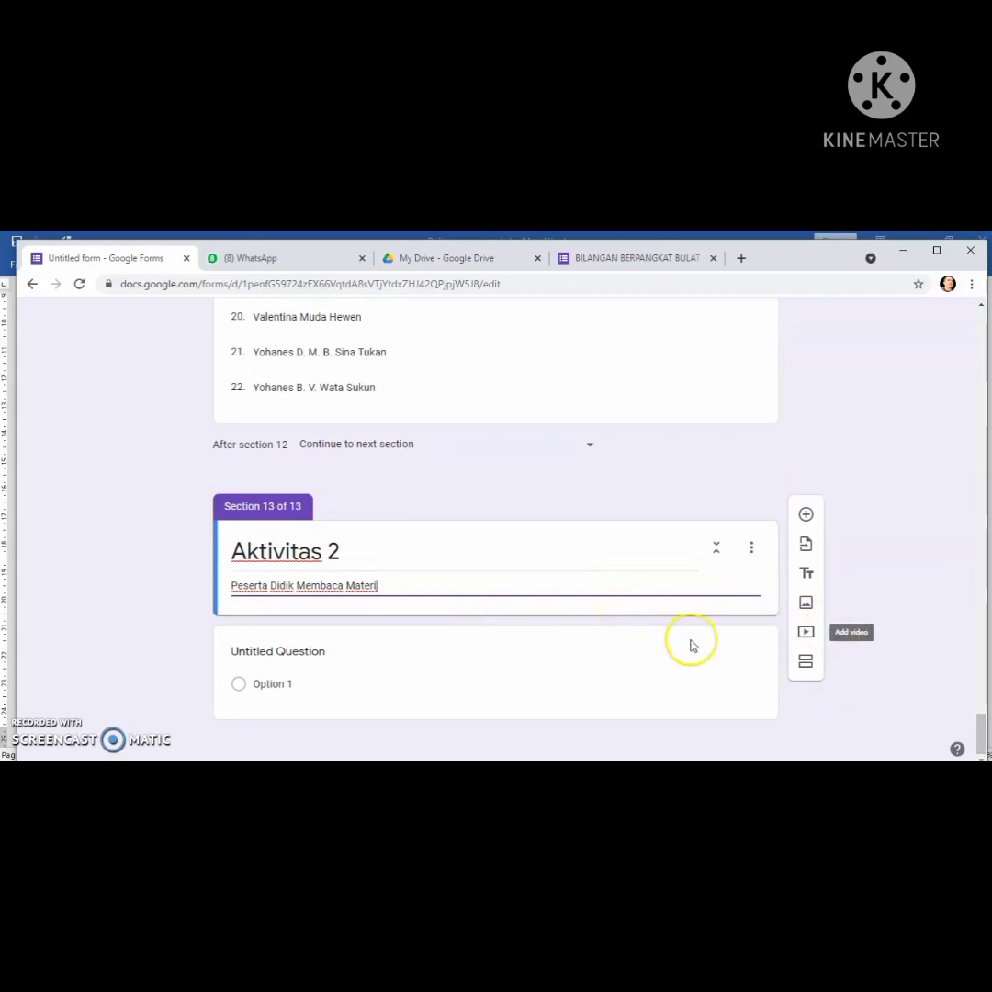
click(805, 662)
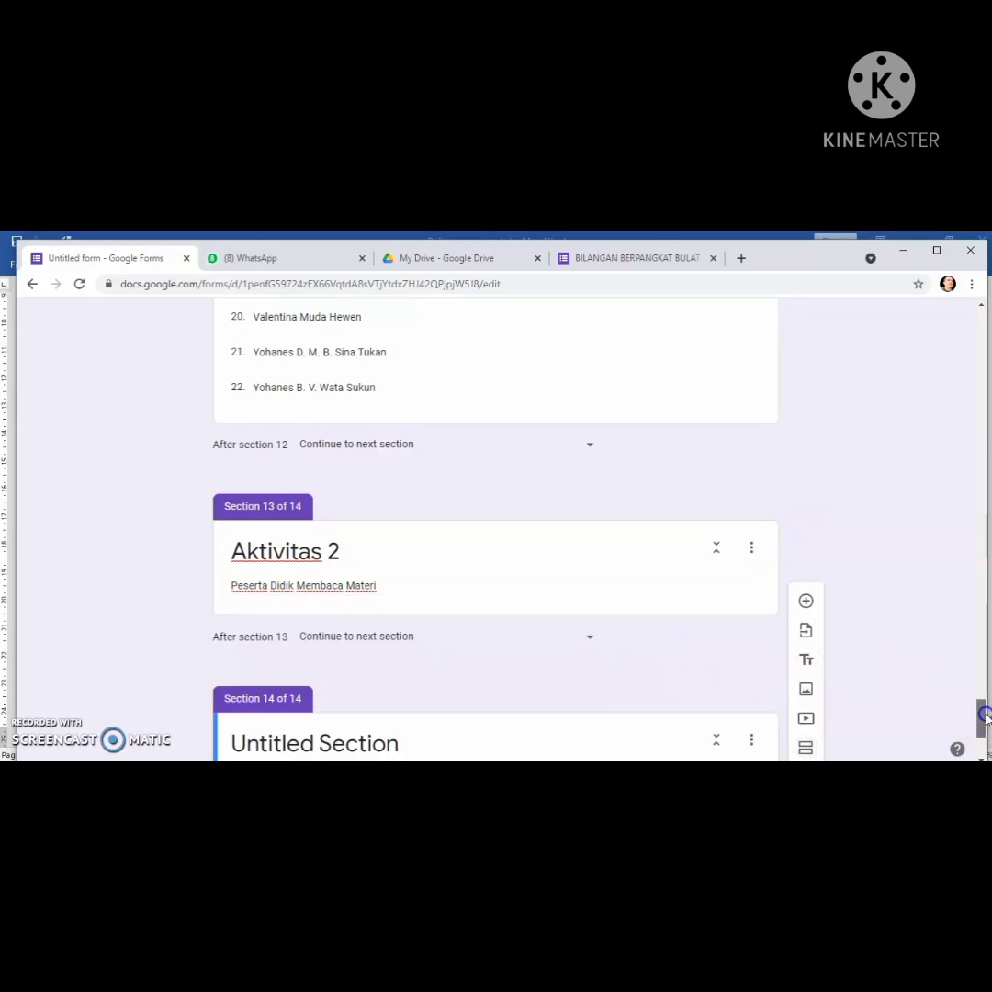
drag(984, 714, 981, 730)
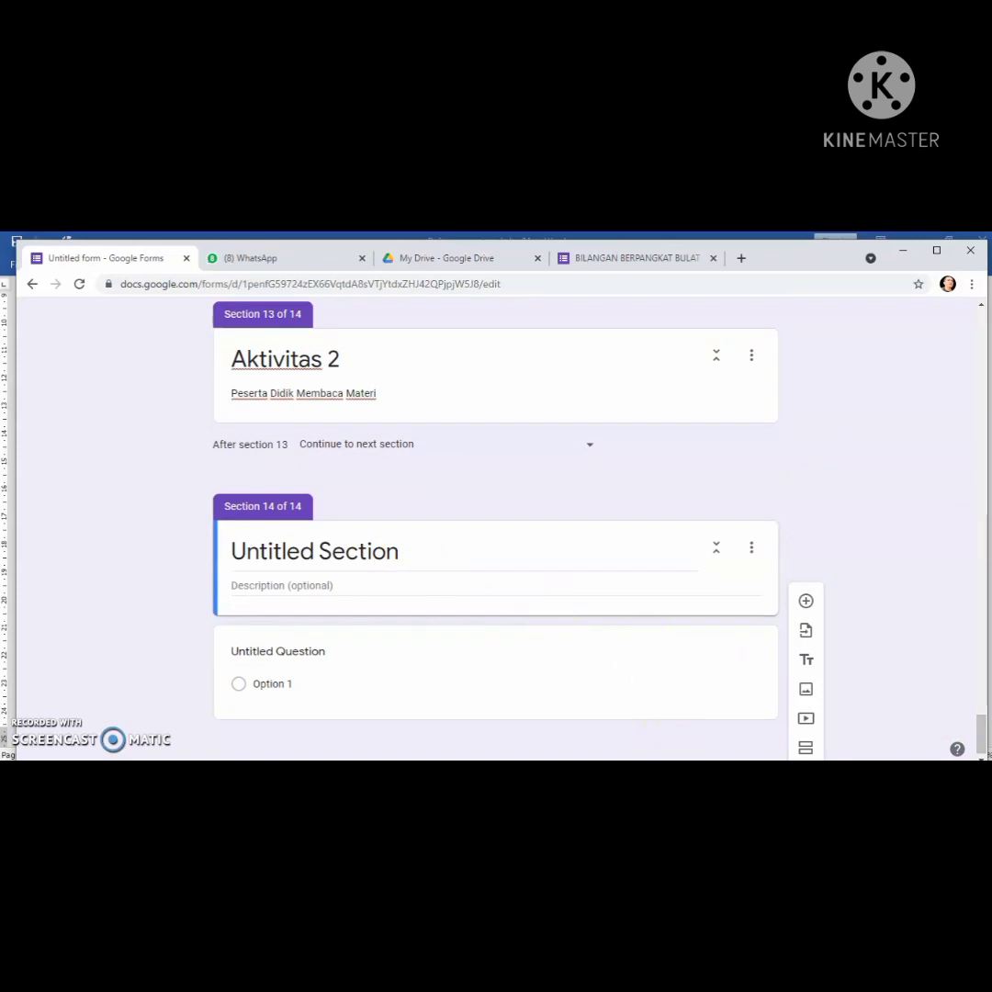
Switch to the Word document "modul matematika 9" and copy its heading "BILANGAN BERPANGKAT BULAT"
mouse_move(661, 773)
click(663, 719)
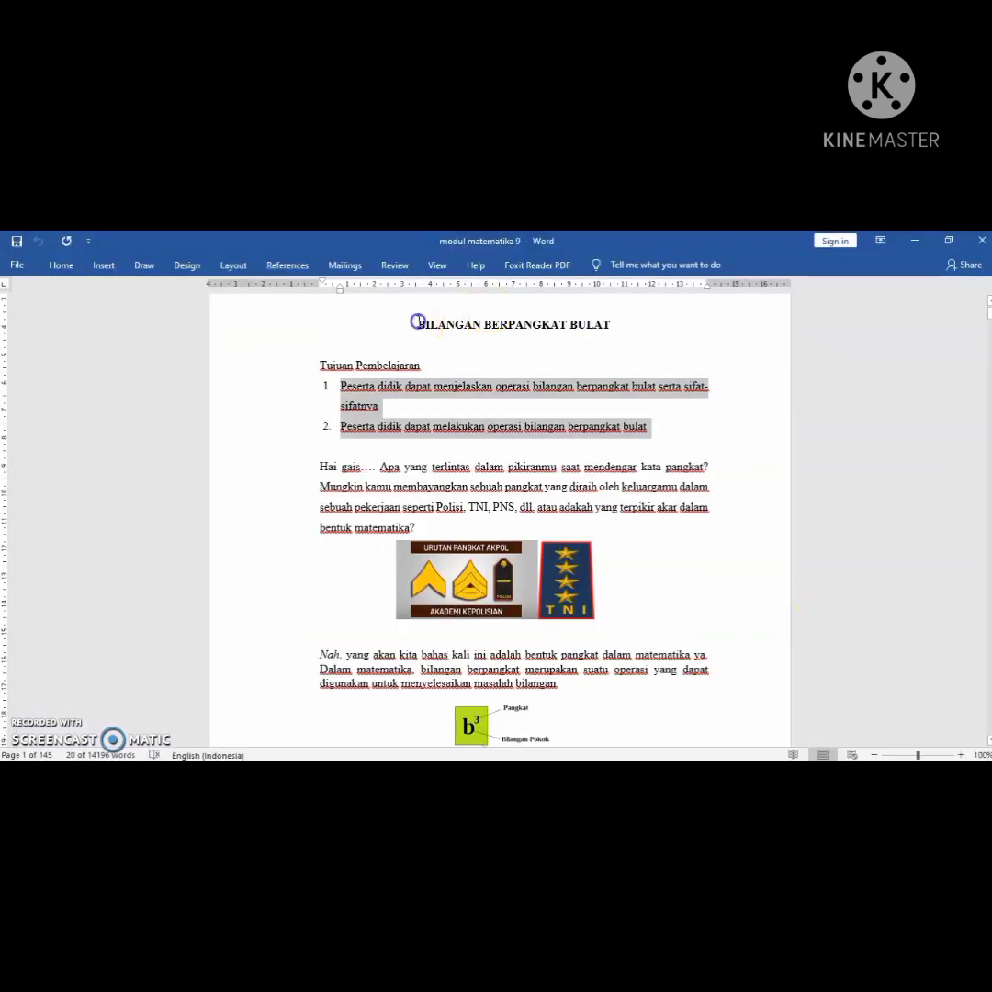
drag(416, 323, 608, 320)
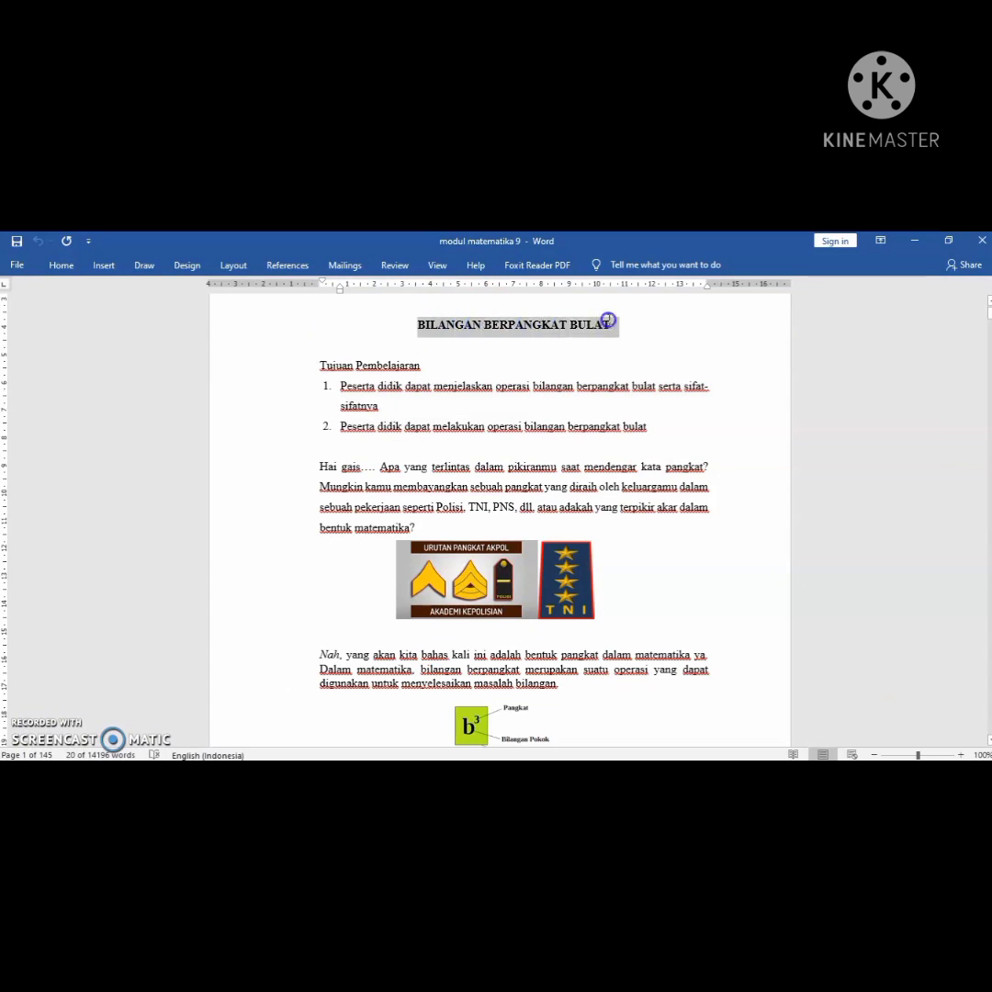
right_click(554, 324)
click(597, 347)
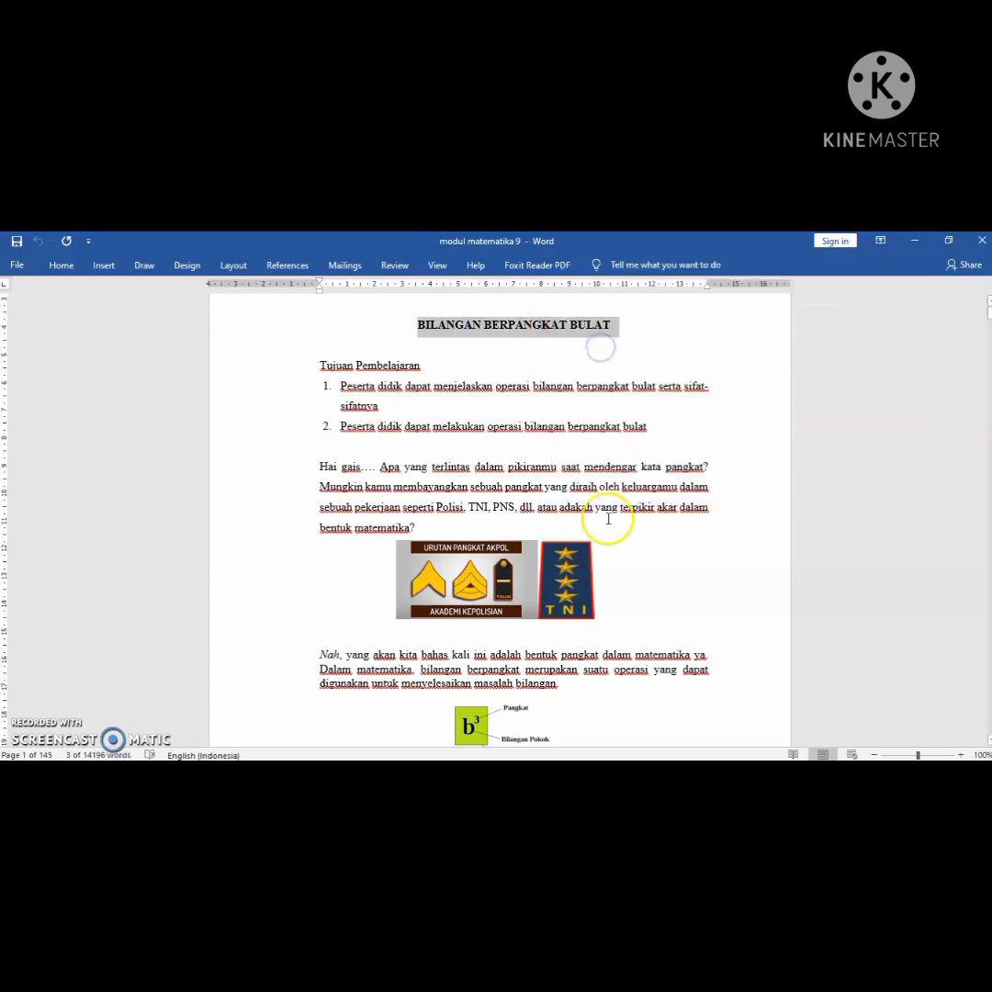
Switch to the form, paste the copied heading as section 14's title, and add a title-and-description block named "Ayo Membaca" below it
click(666, 770)
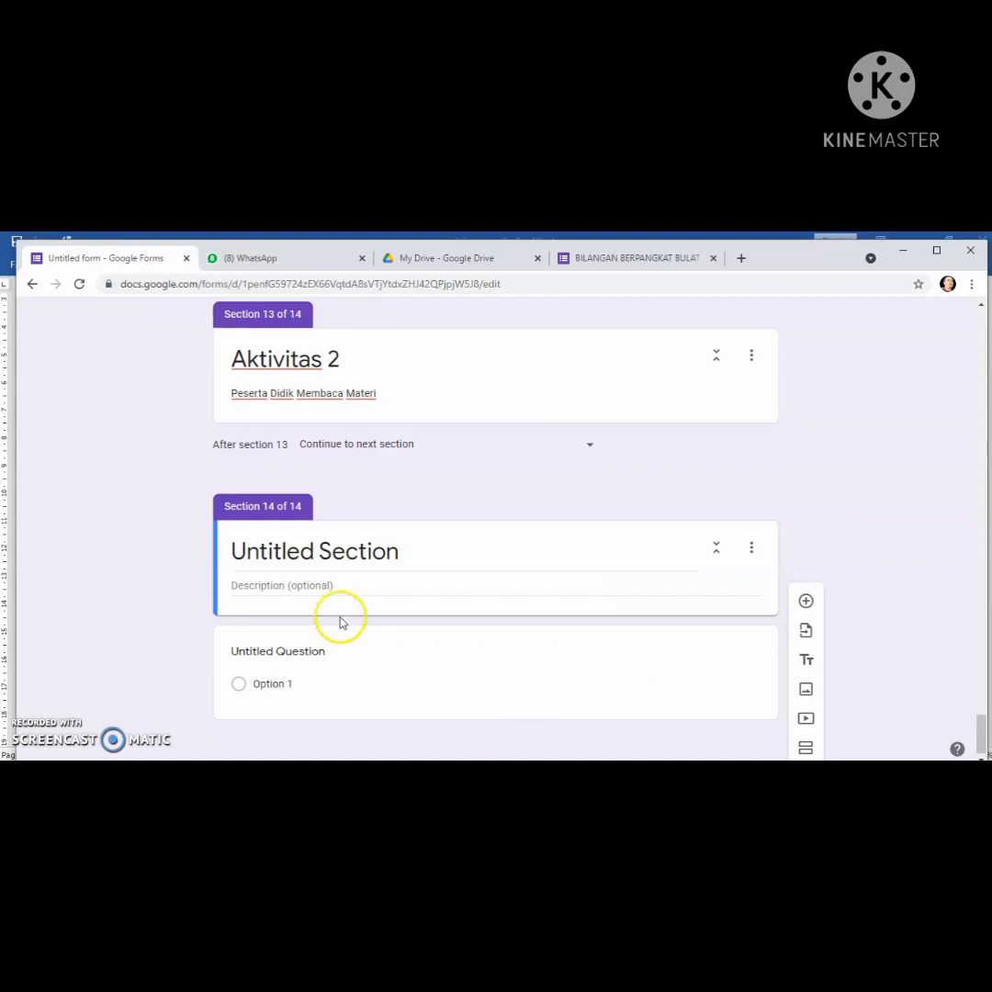
triple_click(287, 550)
right_click(288, 549)
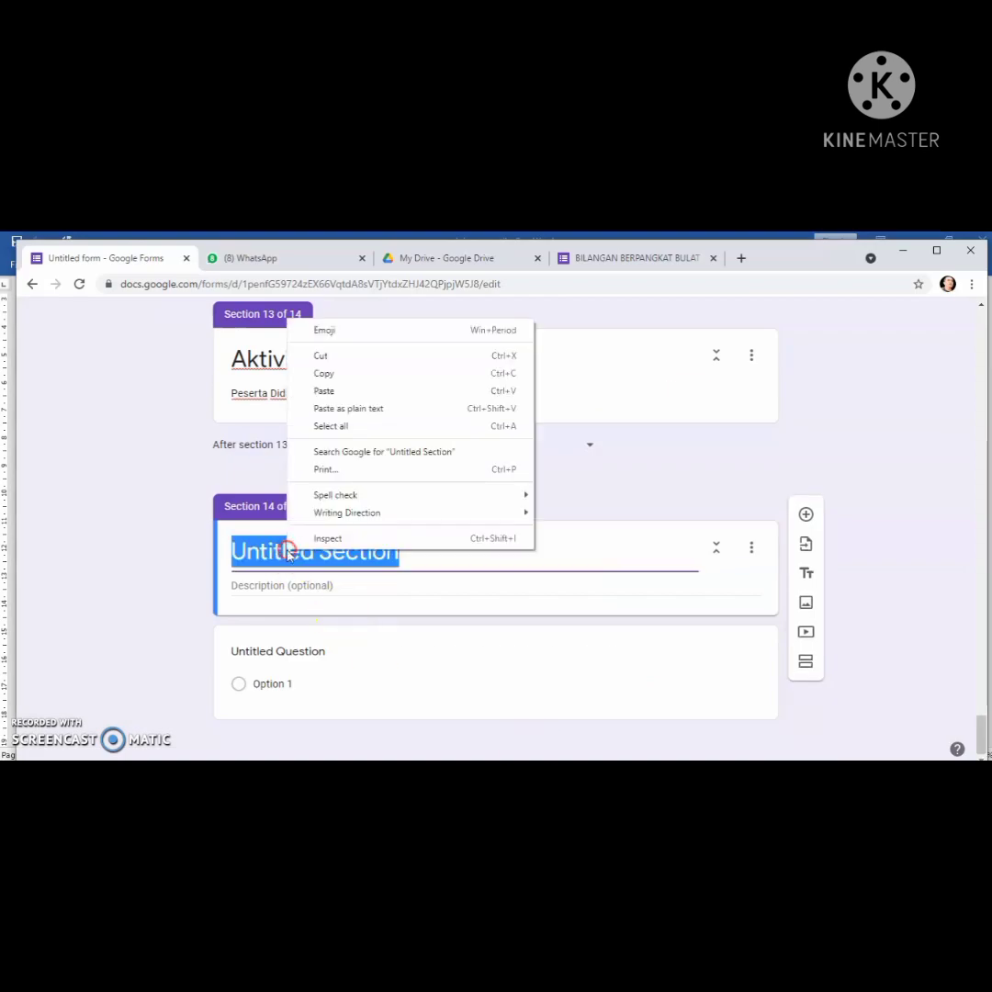
click(338, 393)
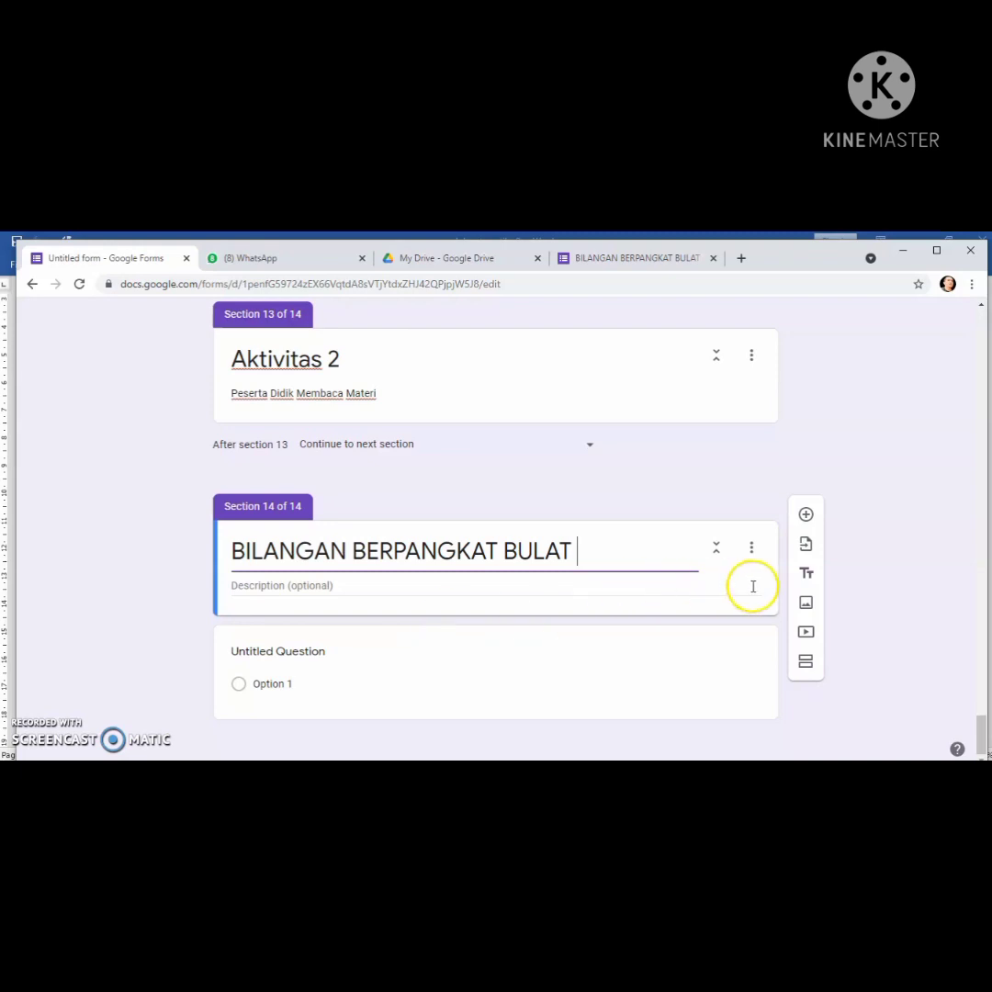
click(806, 576)
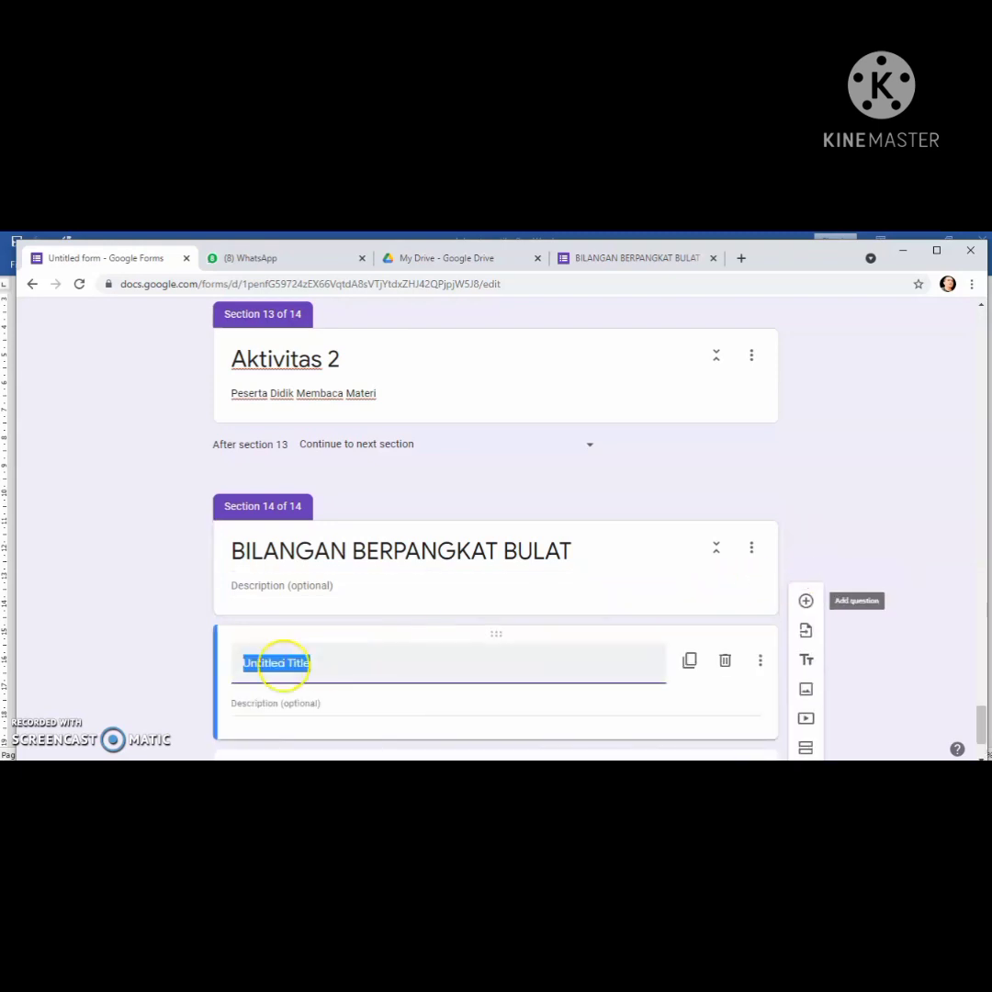
text(Ayo Membaca)
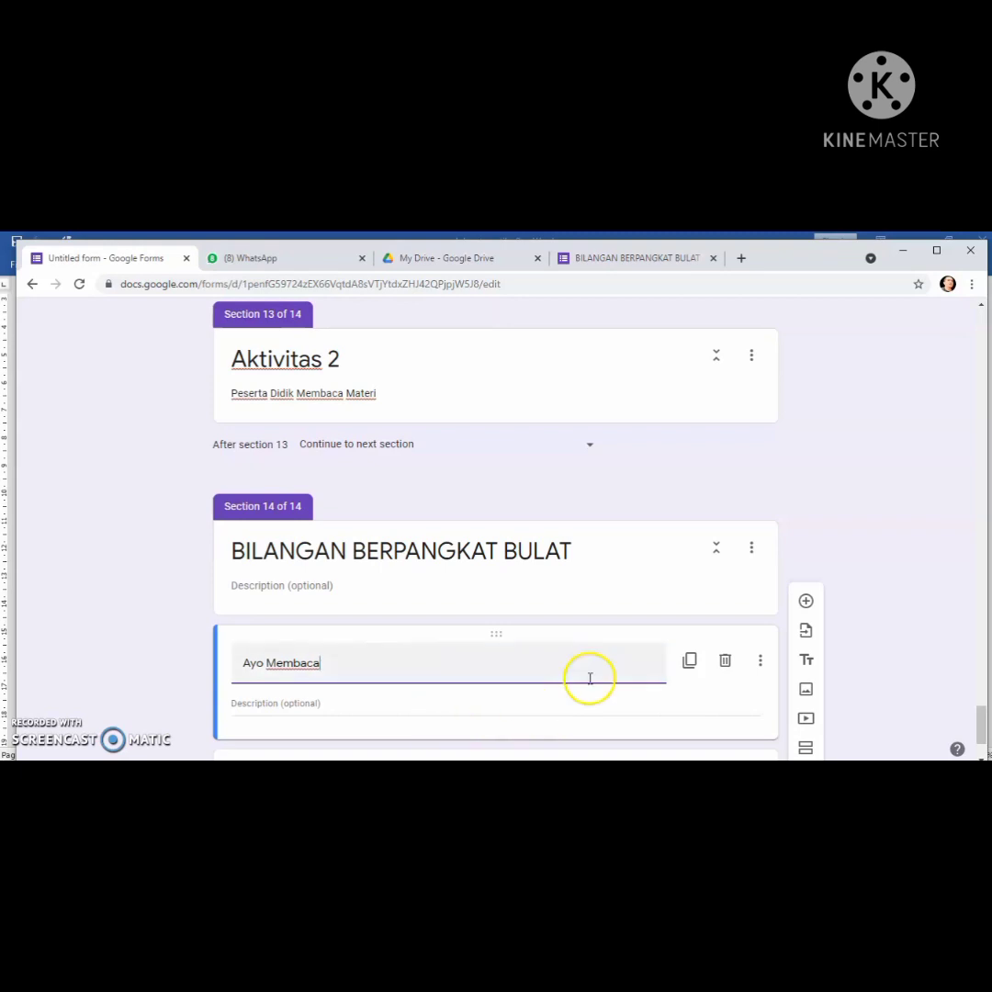
Switch to the "modul matematika 9" document and copy the introductory paragraph from "Hai gais" to "bentuk matematika?"
mouse_move(662, 759)
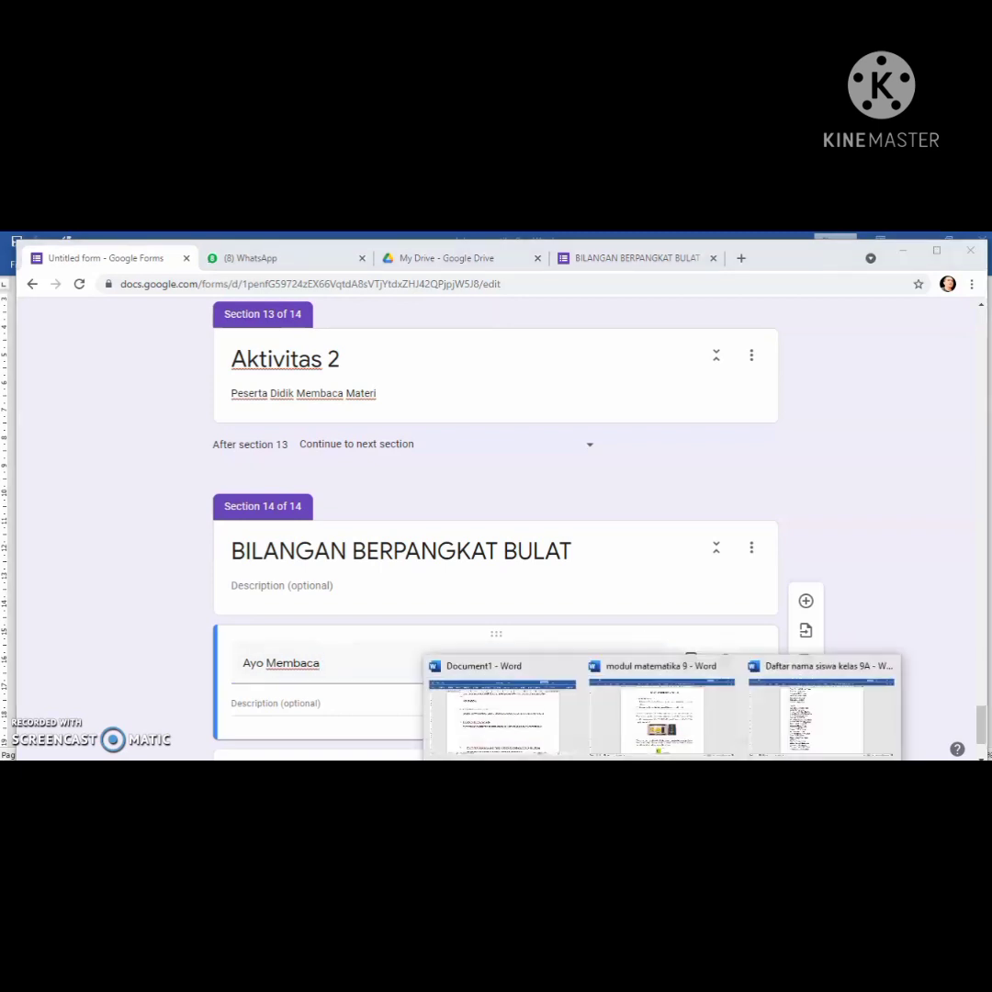
click(681, 730)
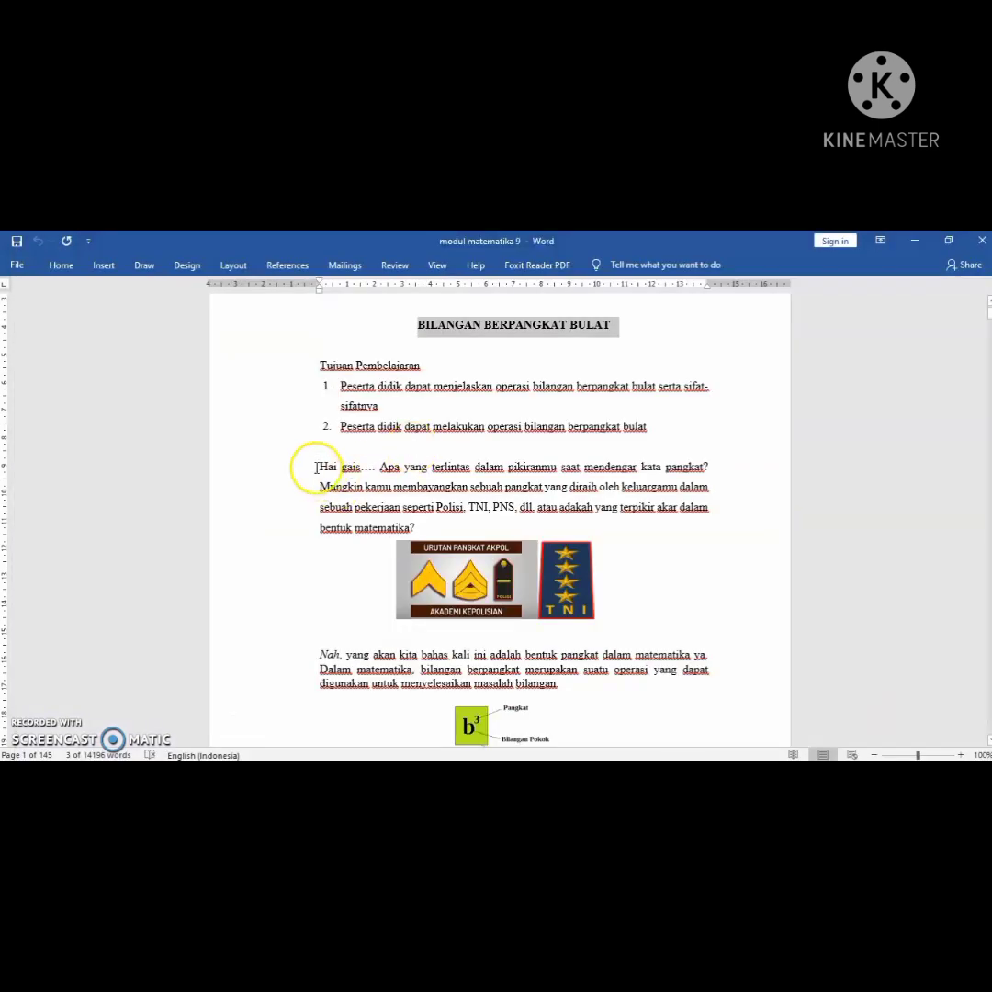
drag(315, 466, 429, 524)
right_click(360, 500)
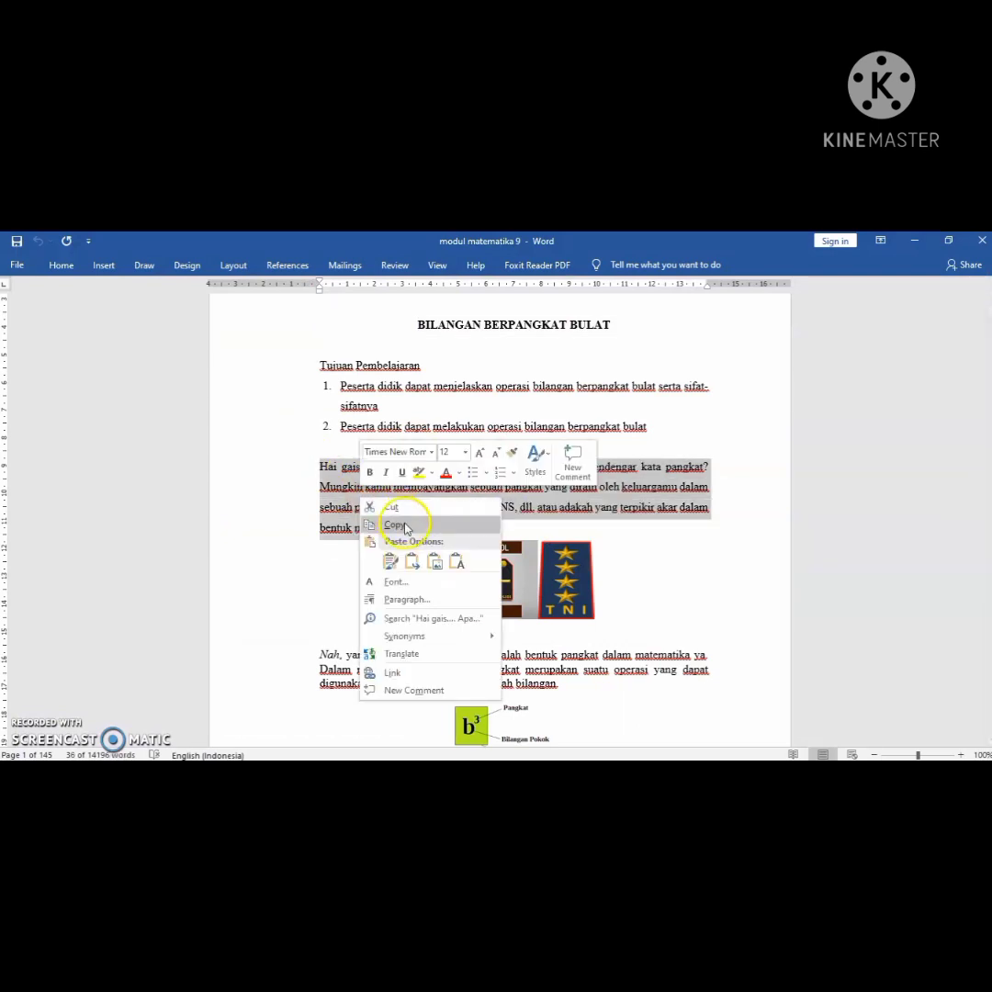
click(402, 525)
Switch to the form, paste the copied paragraph as the description of the "Ayo Membaca" block, and start a new line after it
click(599, 774)
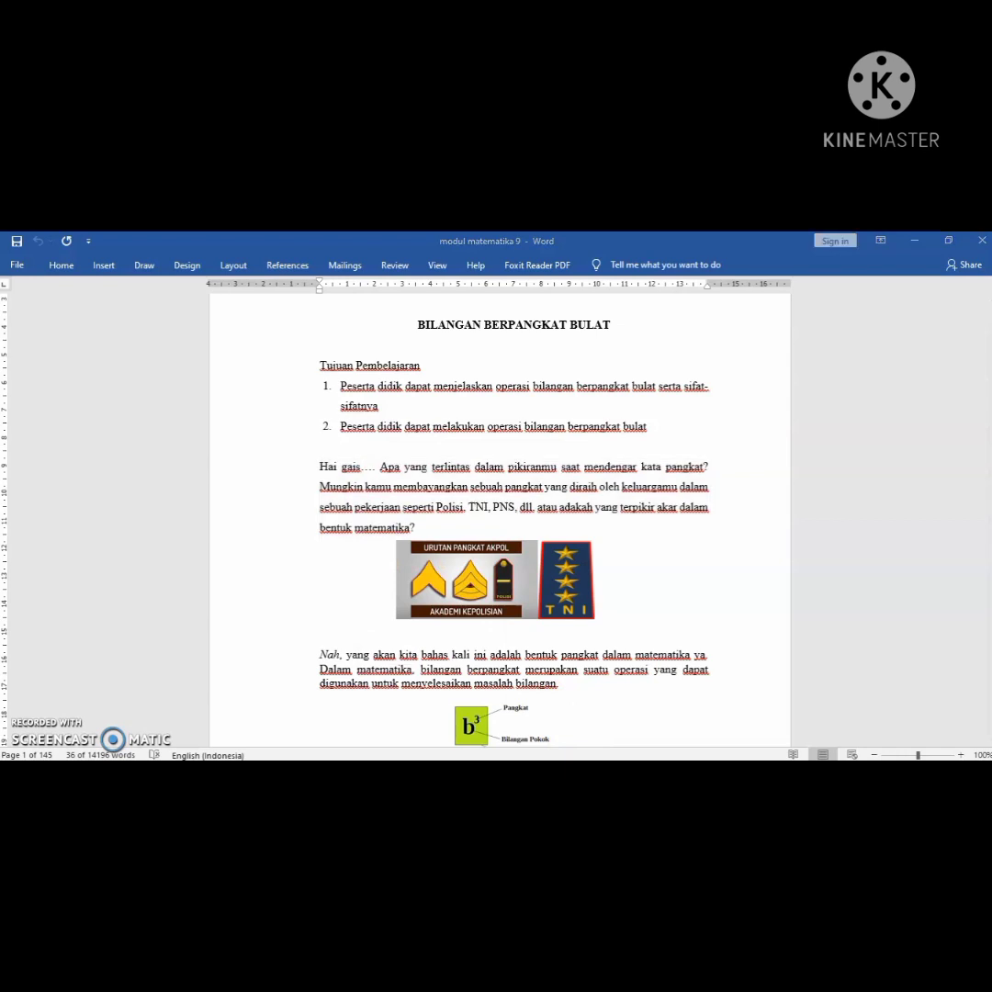
click(266, 702)
right_click(267, 703)
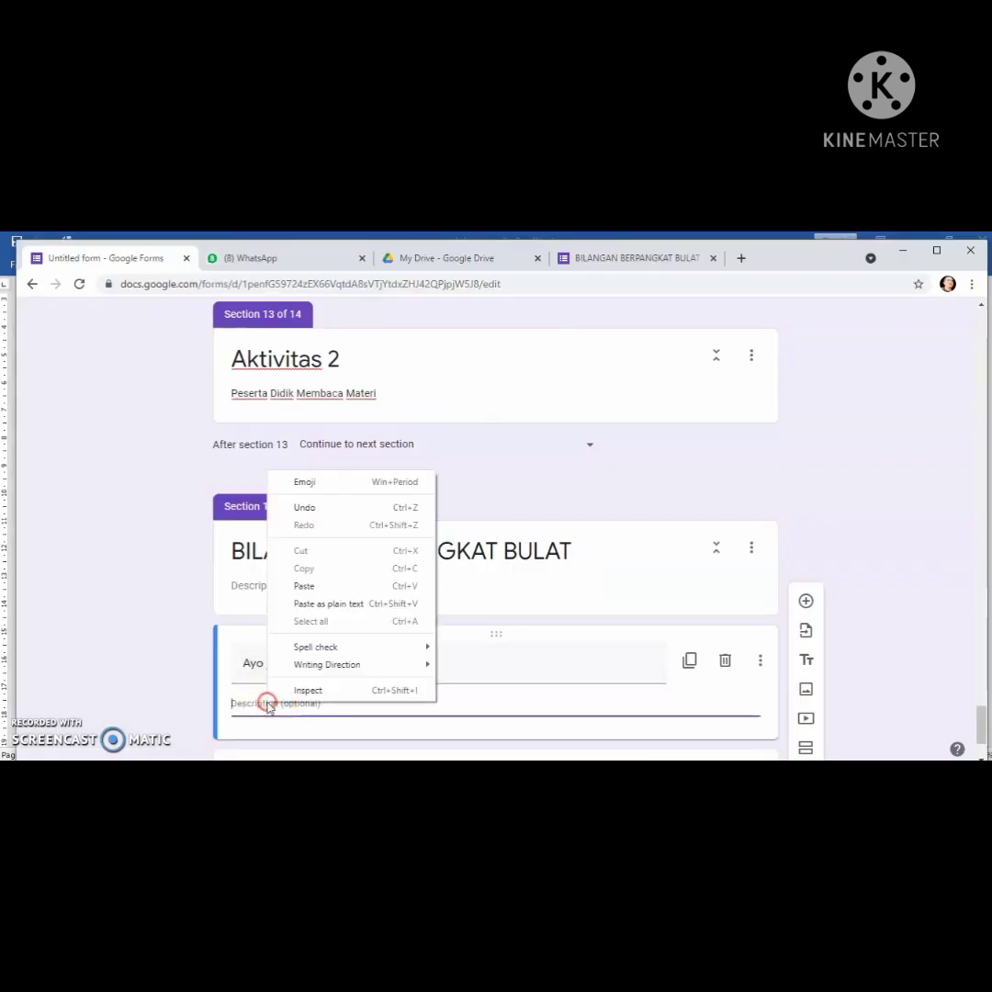
click(306, 585)
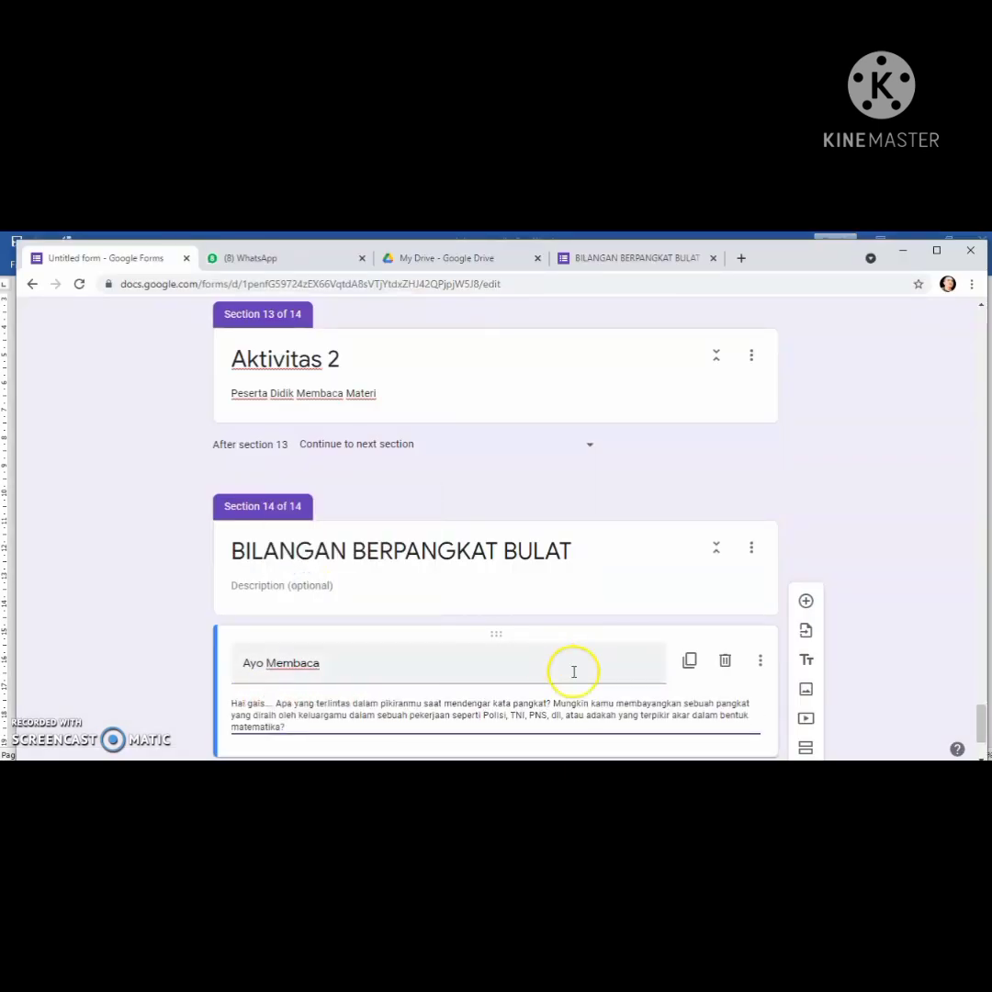
key(Return)
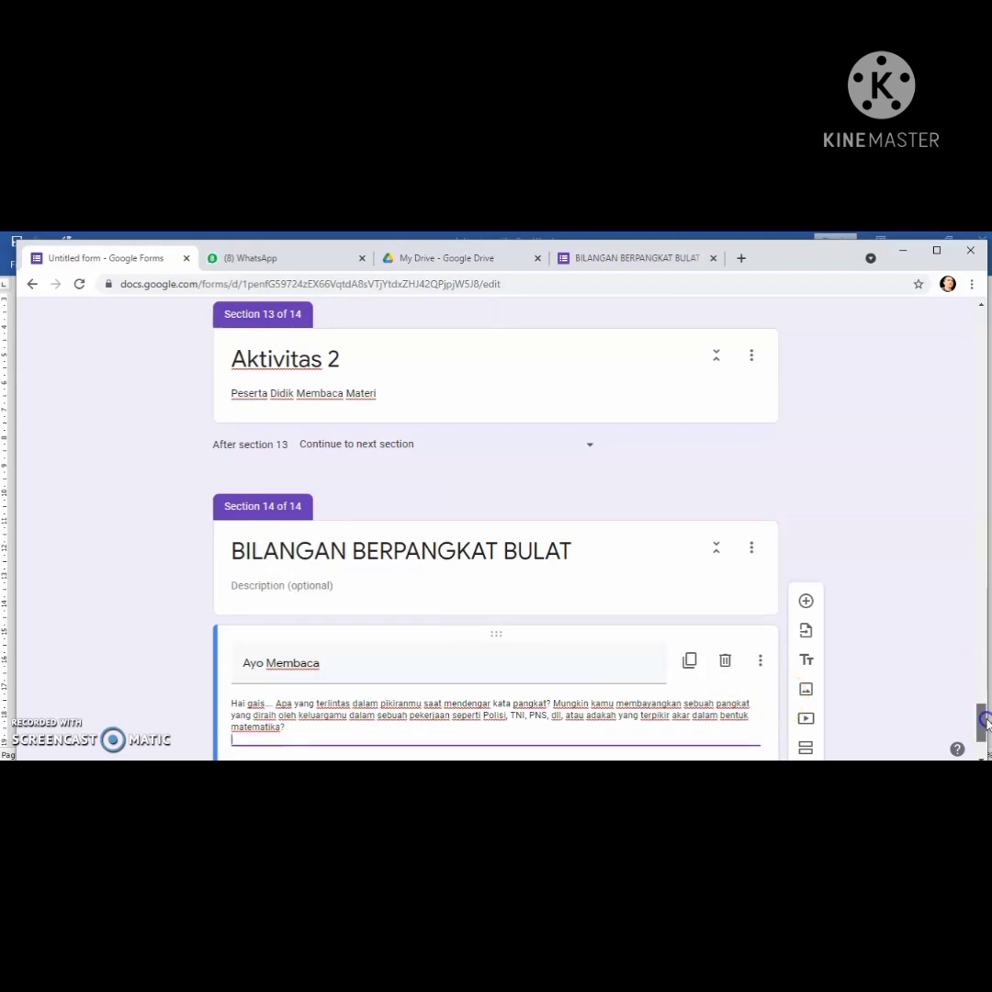
Switch to the "modul matematika 9" document and save the "URUTAN PANGKAT AKPOL" picture as a PNG named "01" in the Pictures folder
drag(983, 721, 983, 742)
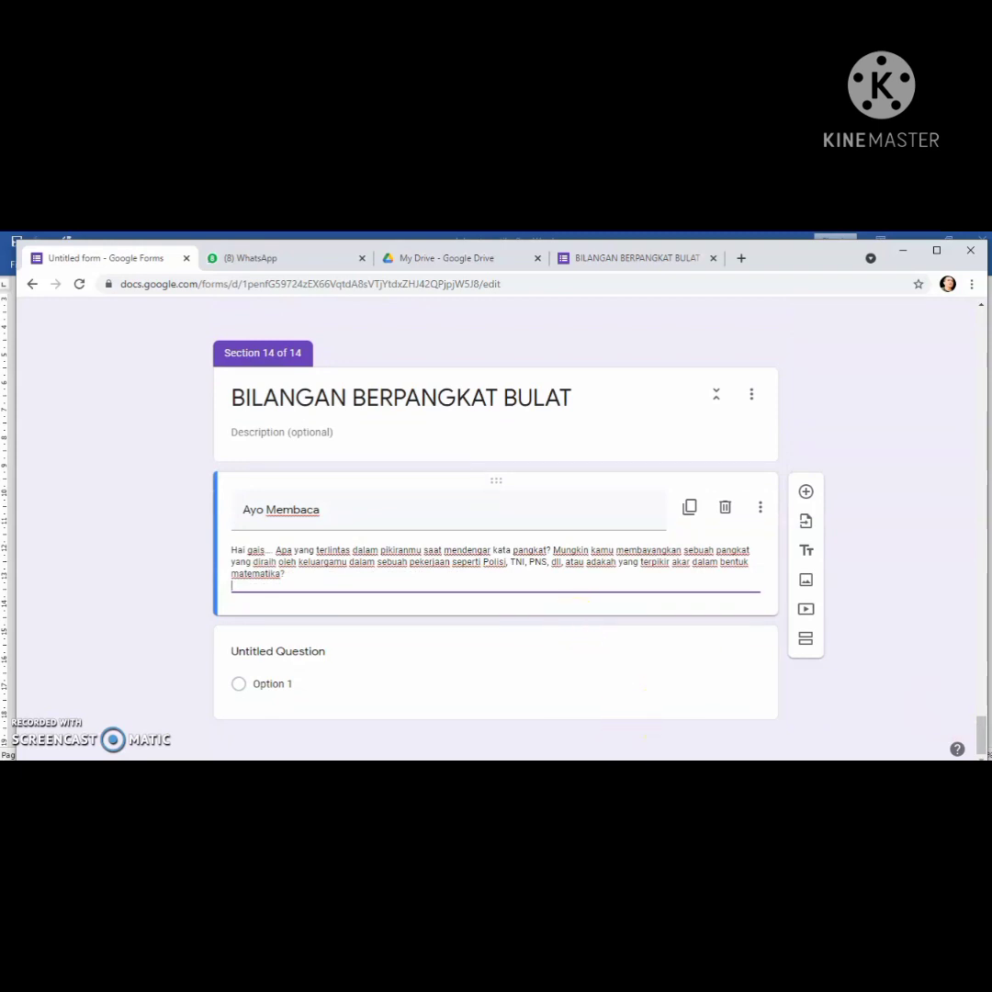
click(660, 773)
click(638, 726)
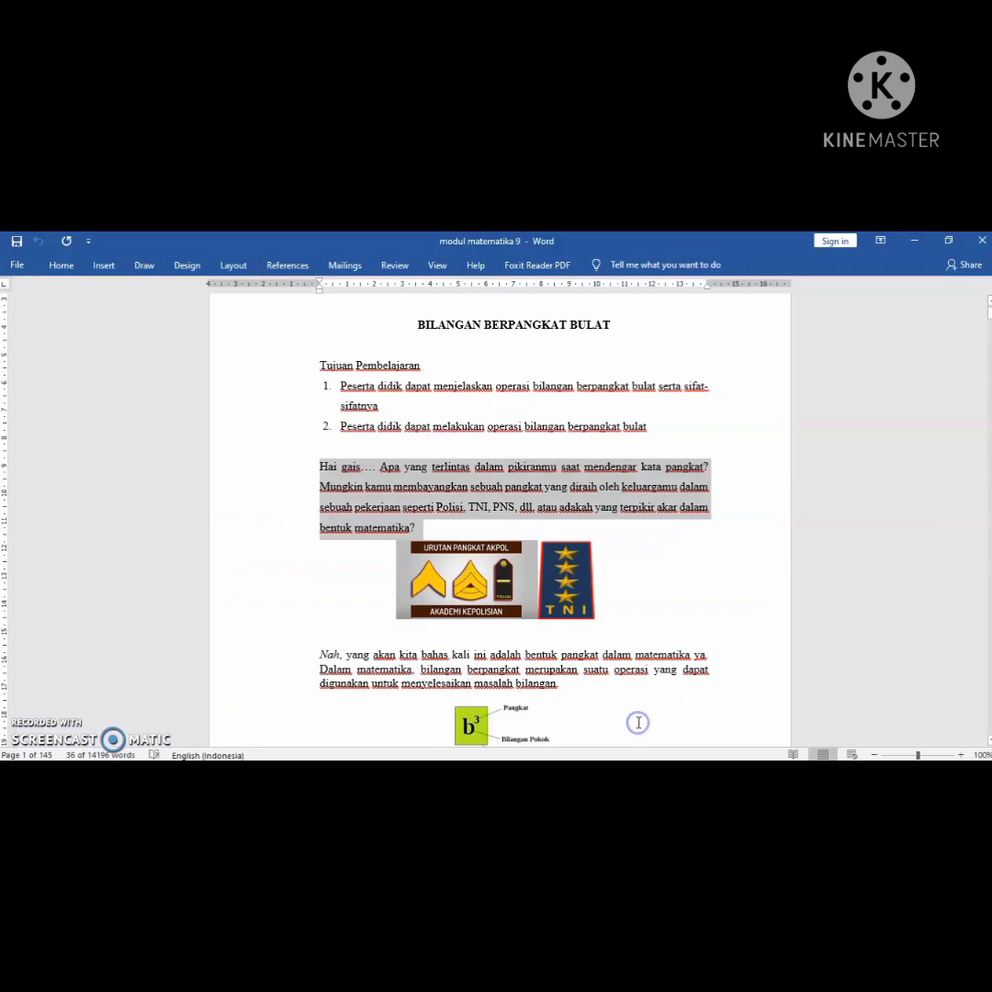
click(477, 588)
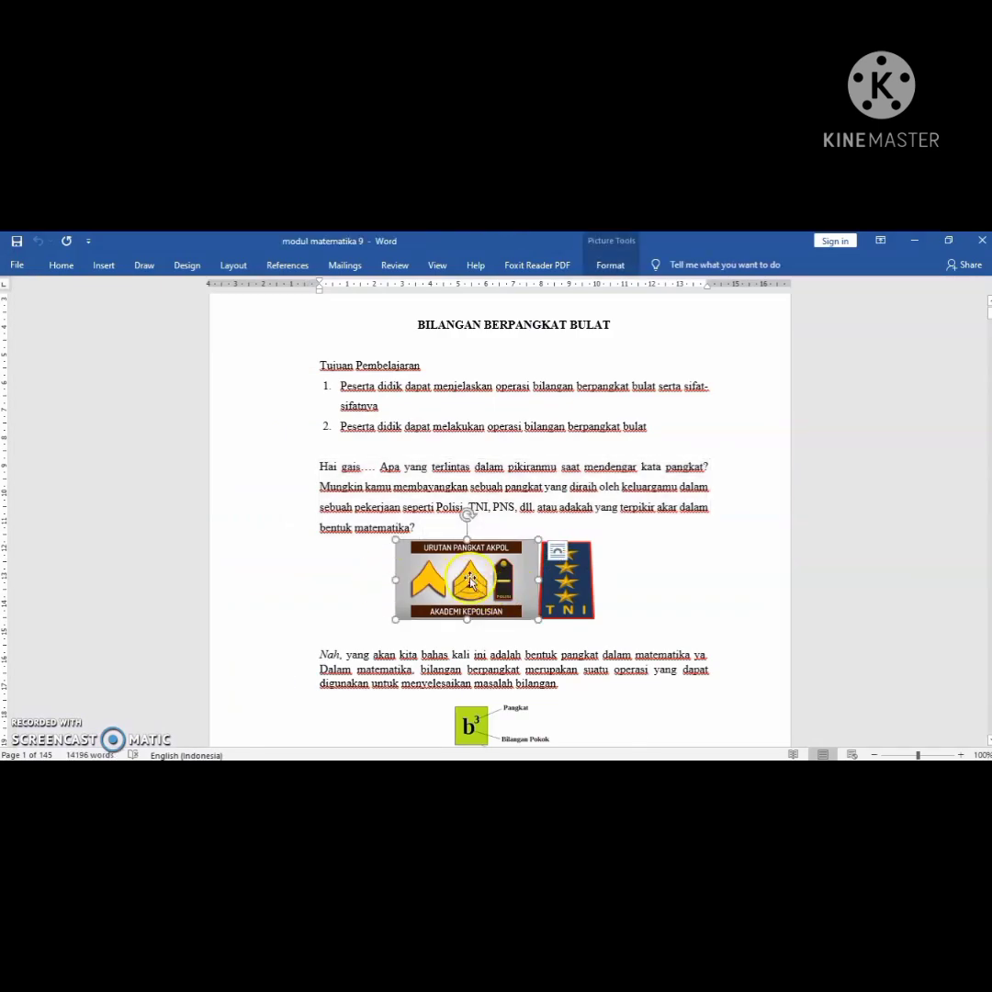
right_click(468, 580)
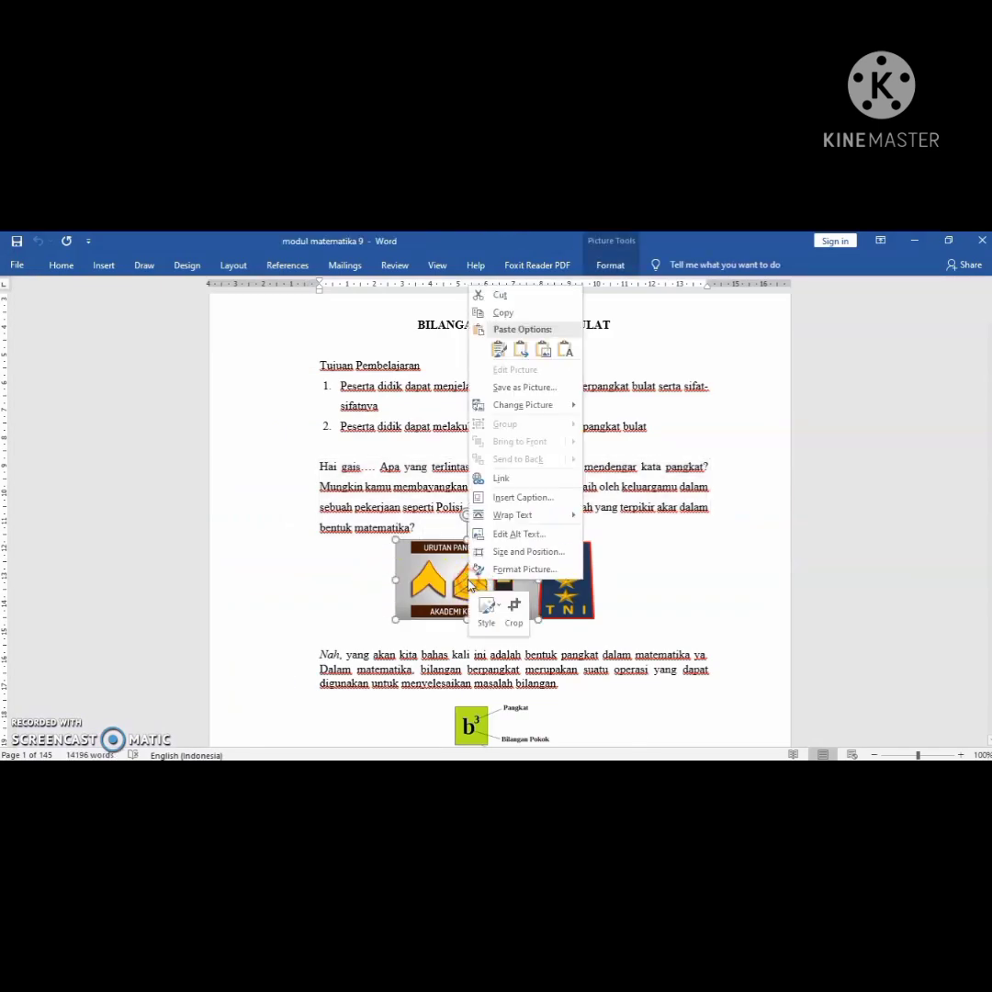
click(530, 388)
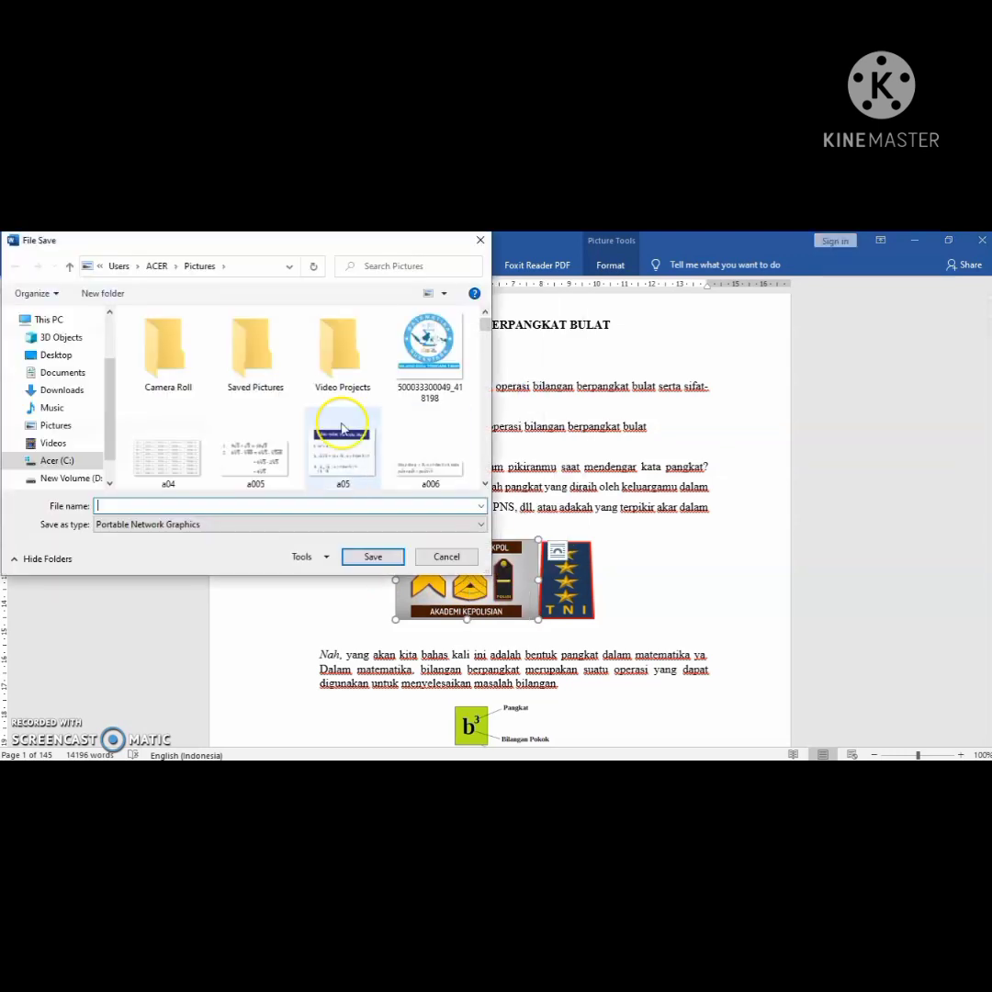
click(57, 427)
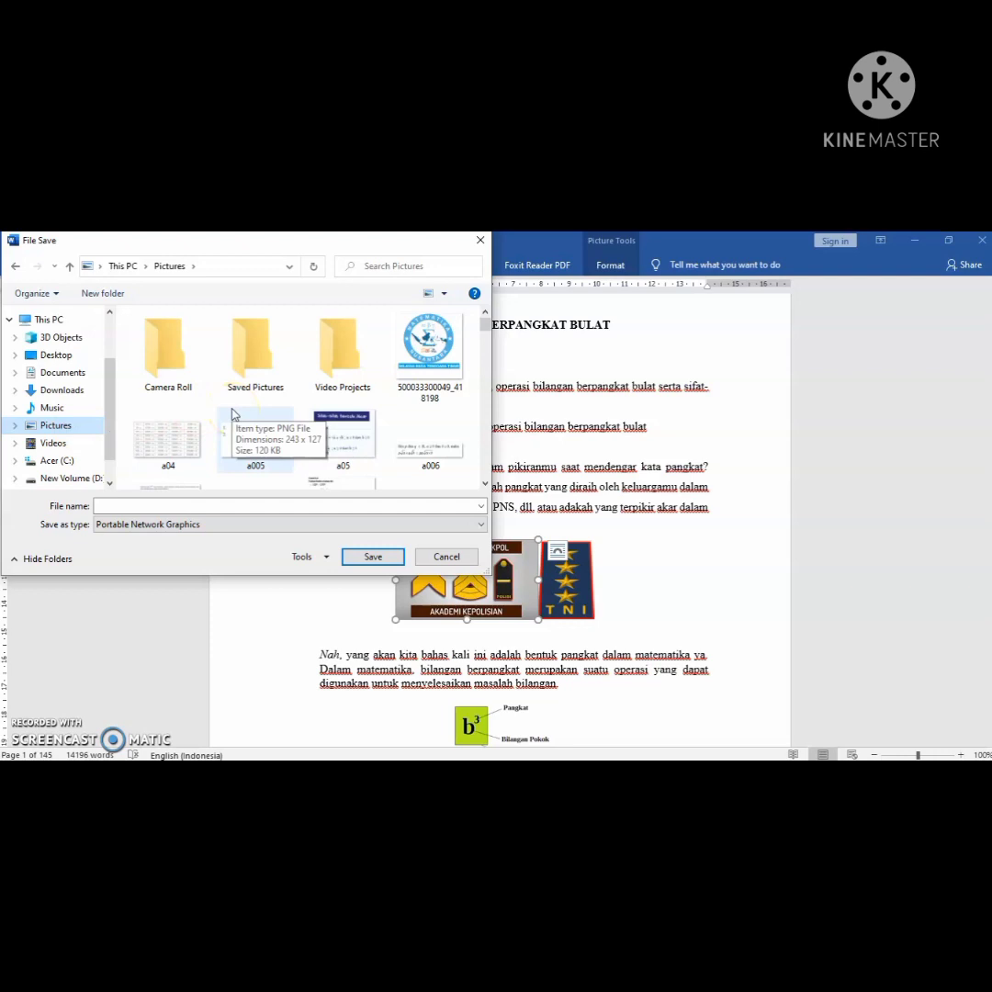
click(125, 504)
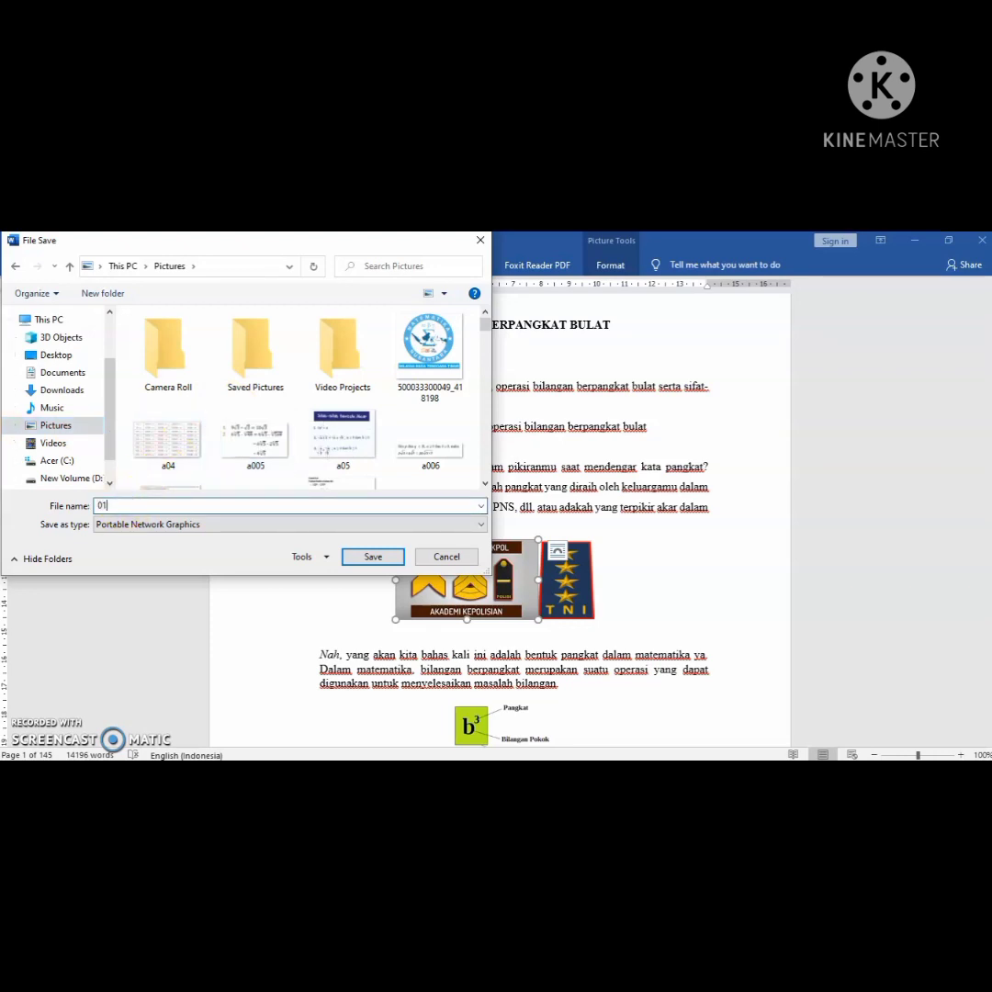
text(01)
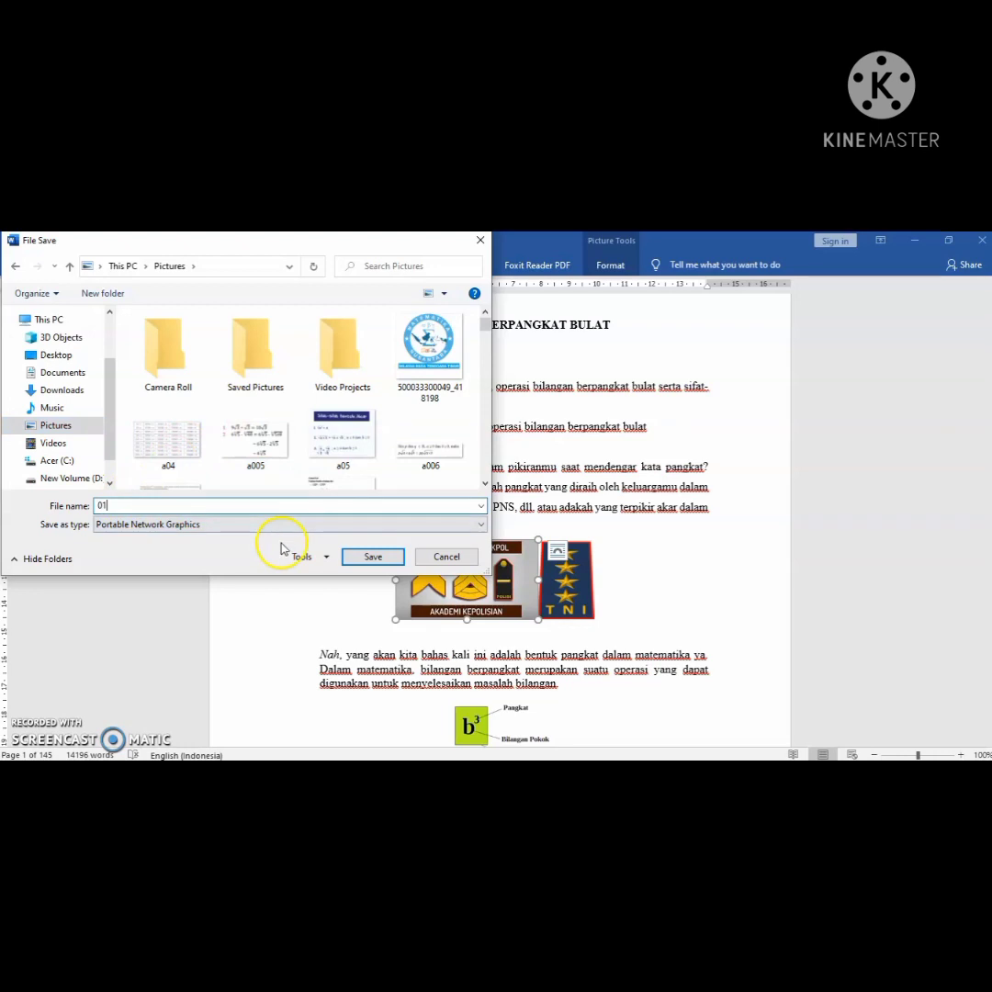
click(373, 558)
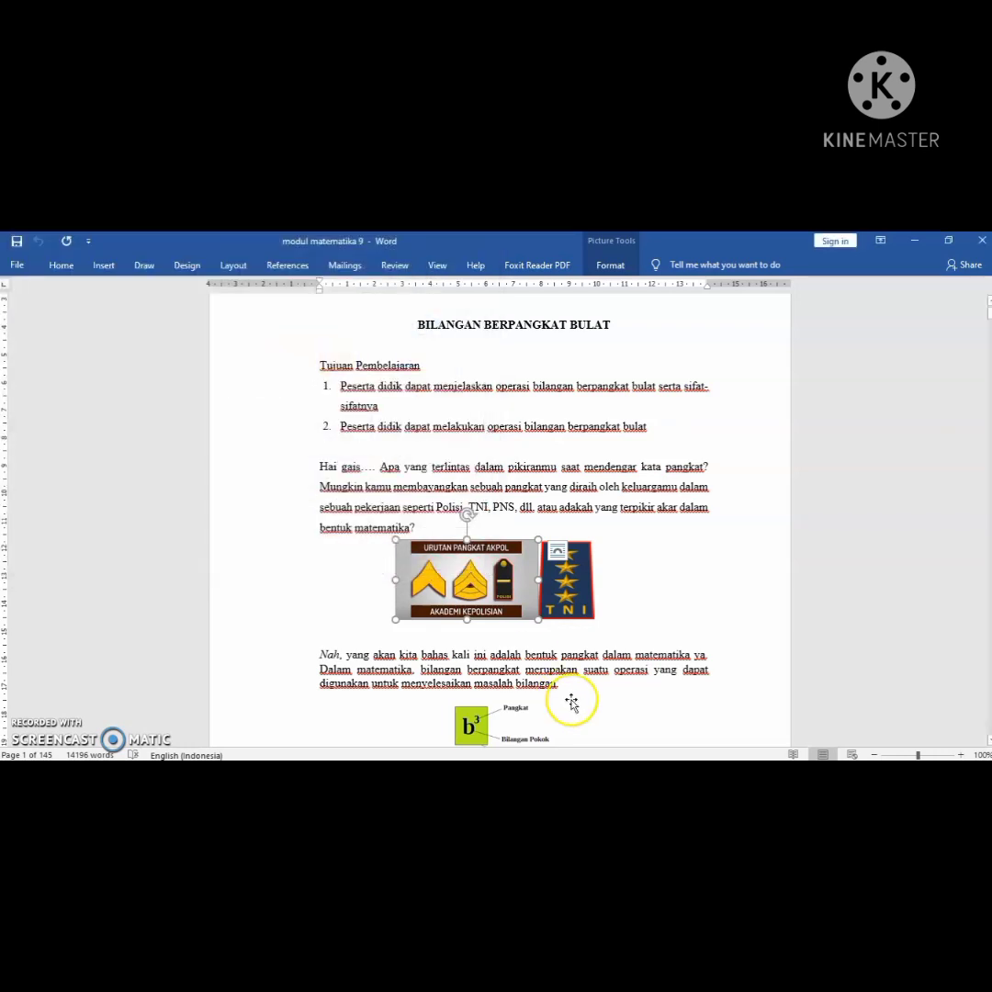
Switch to the form and insert the image "pangkat1" from the Pictures folder below the "Ayo Membaca" block
key(alt+Tab)
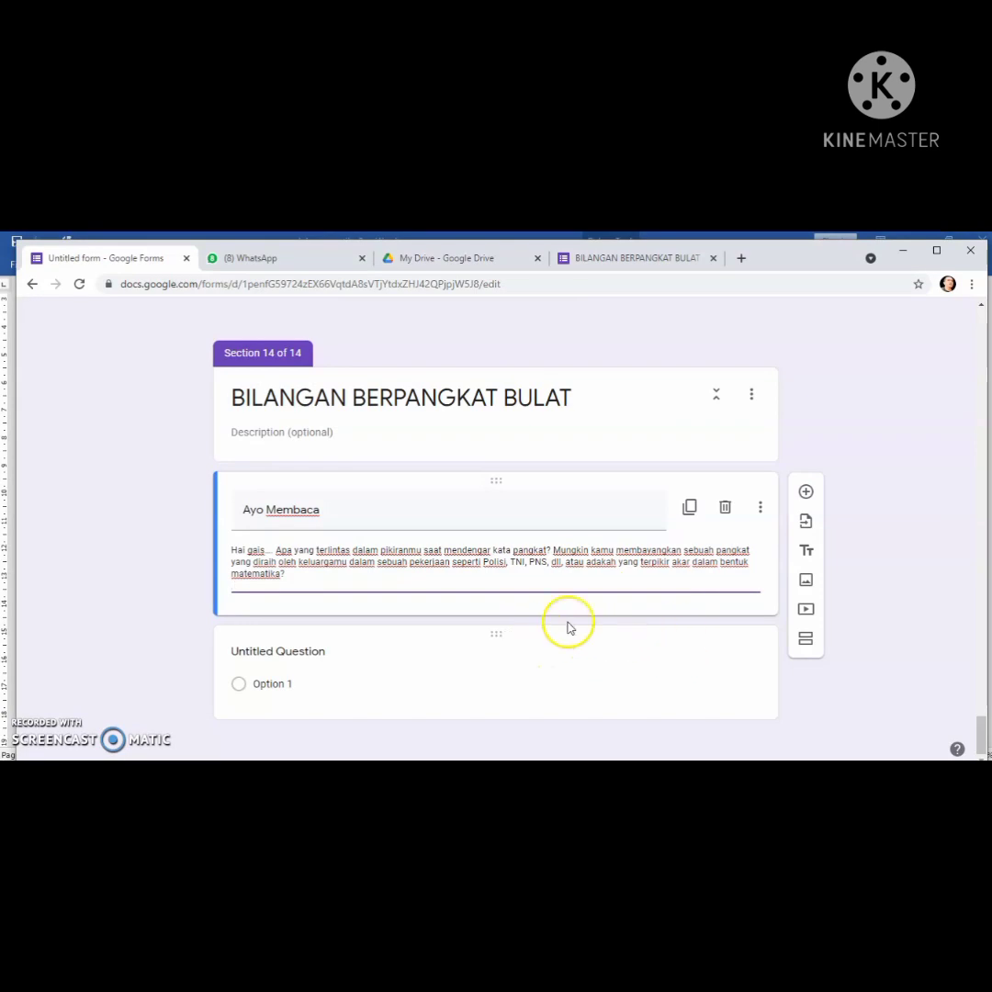
click(805, 582)
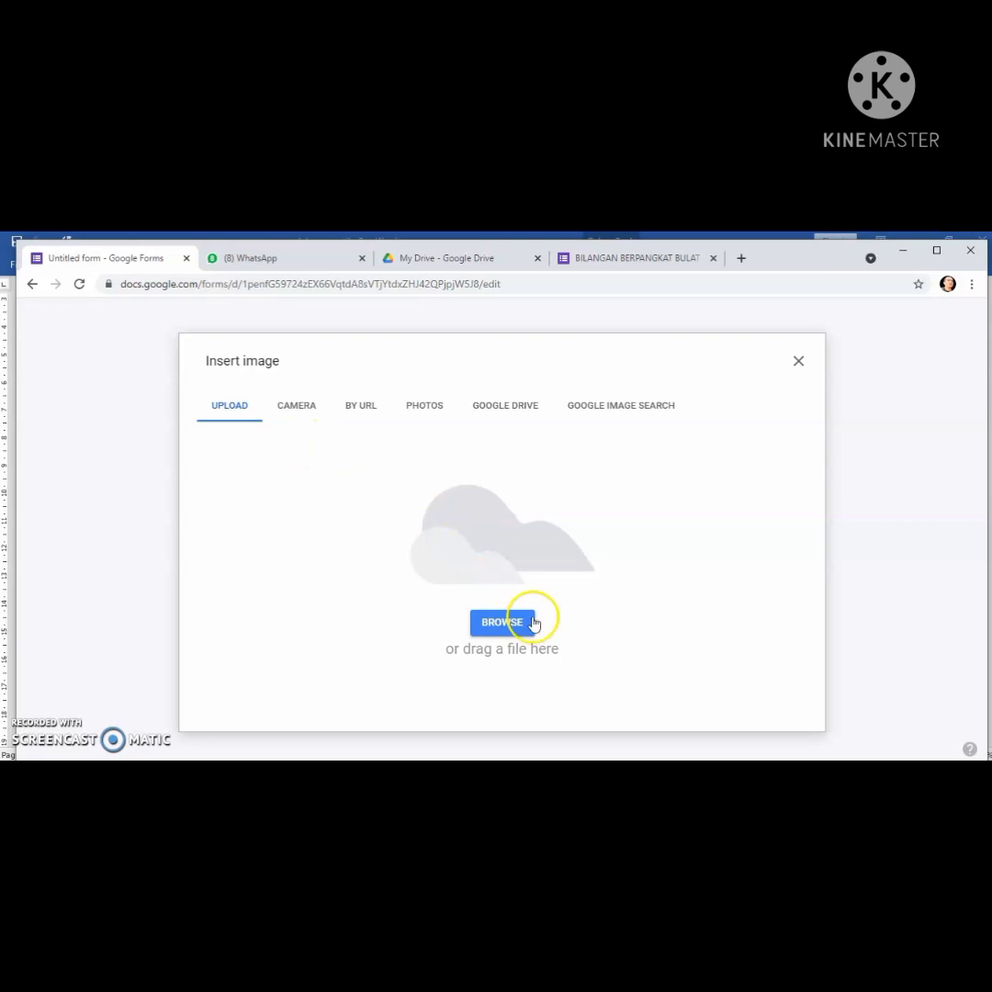
click(506, 627)
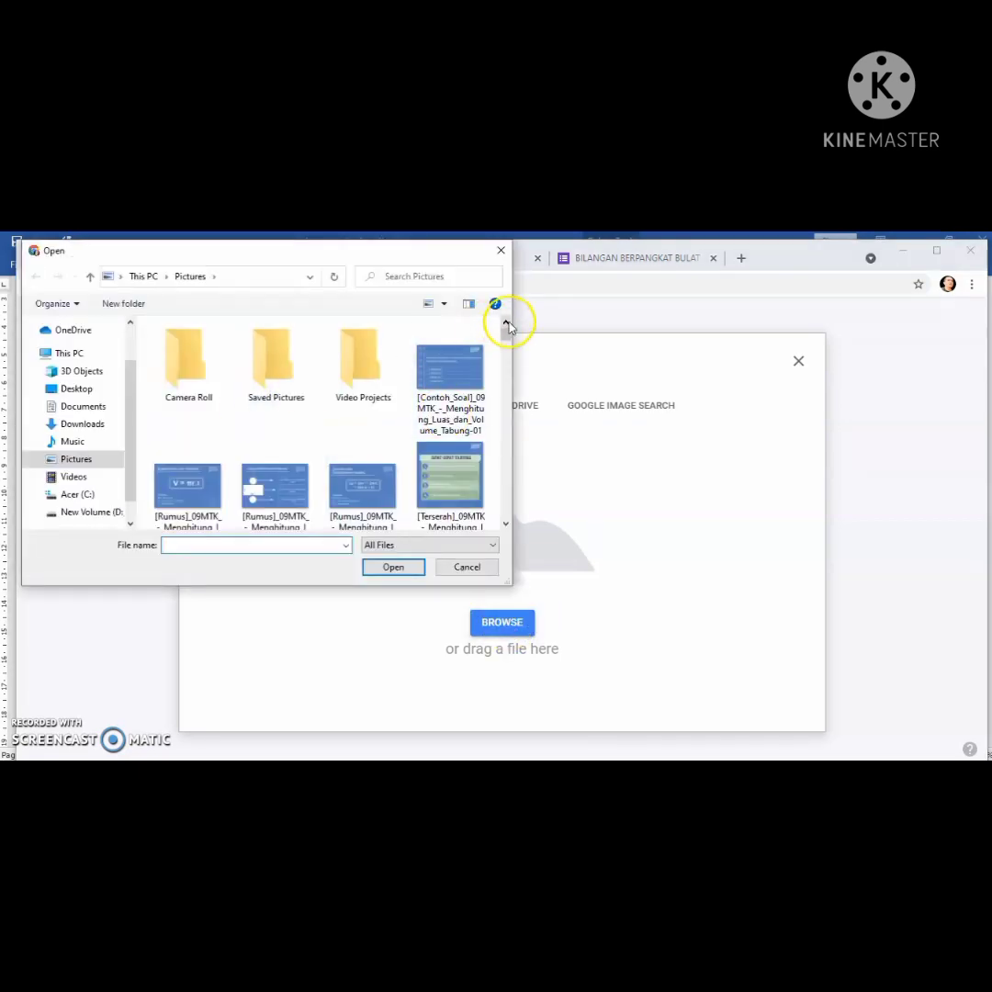
drag(508, 334, 503, 466)
click(256, 421)
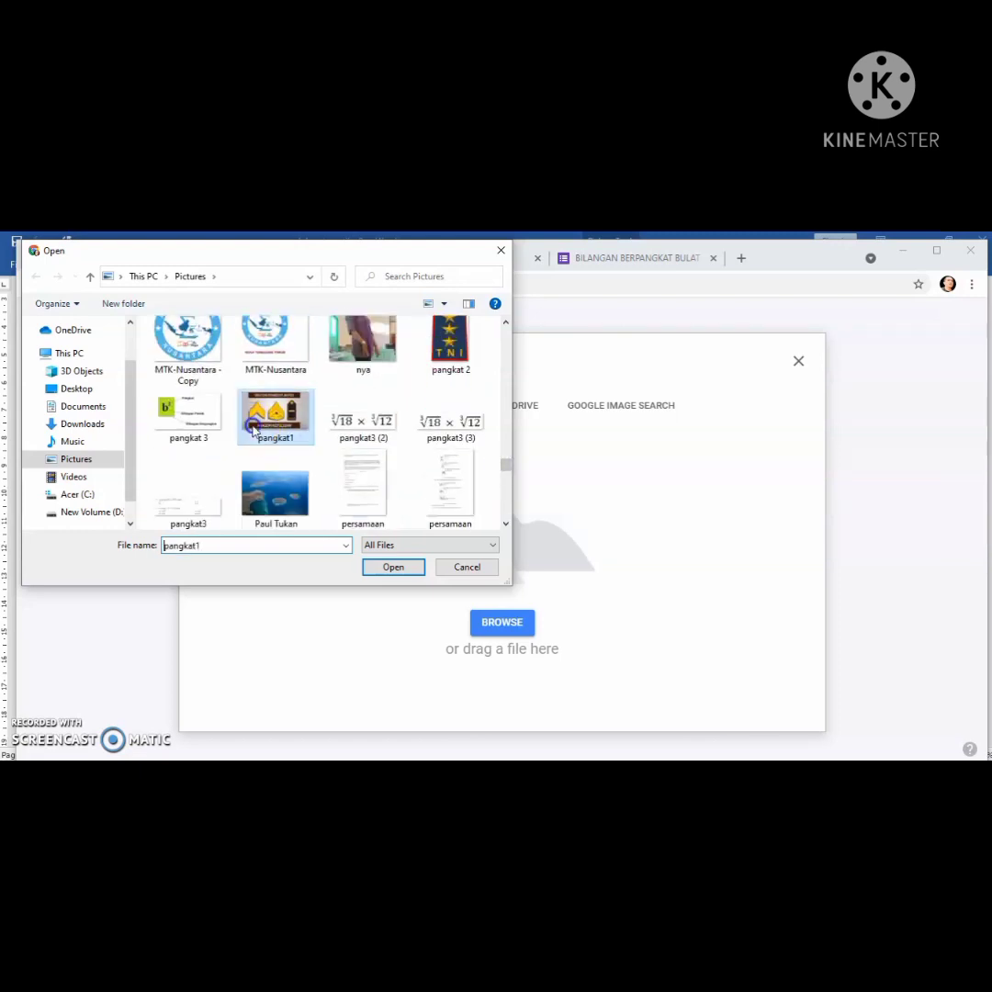
click(395, 569)
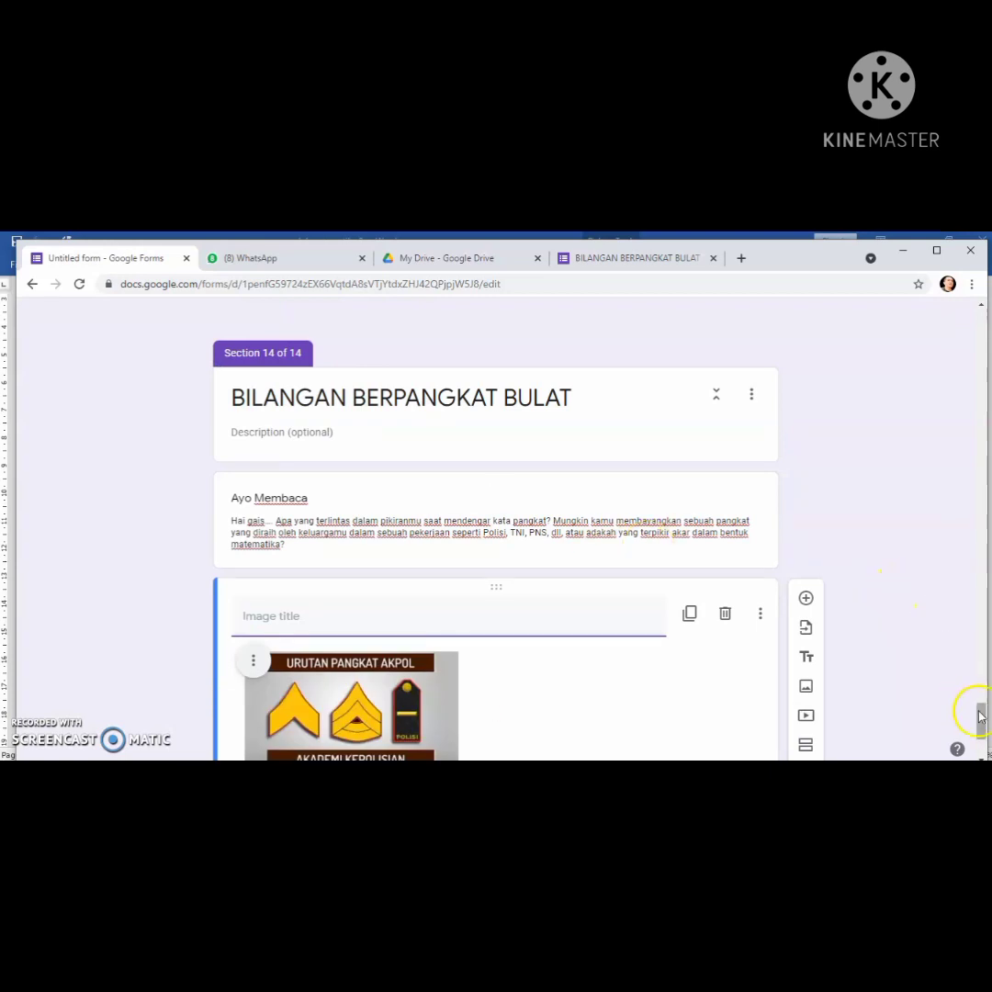
Add a title-and-description block below the inserted police-rank image
scroll(979, 715, down, 2)
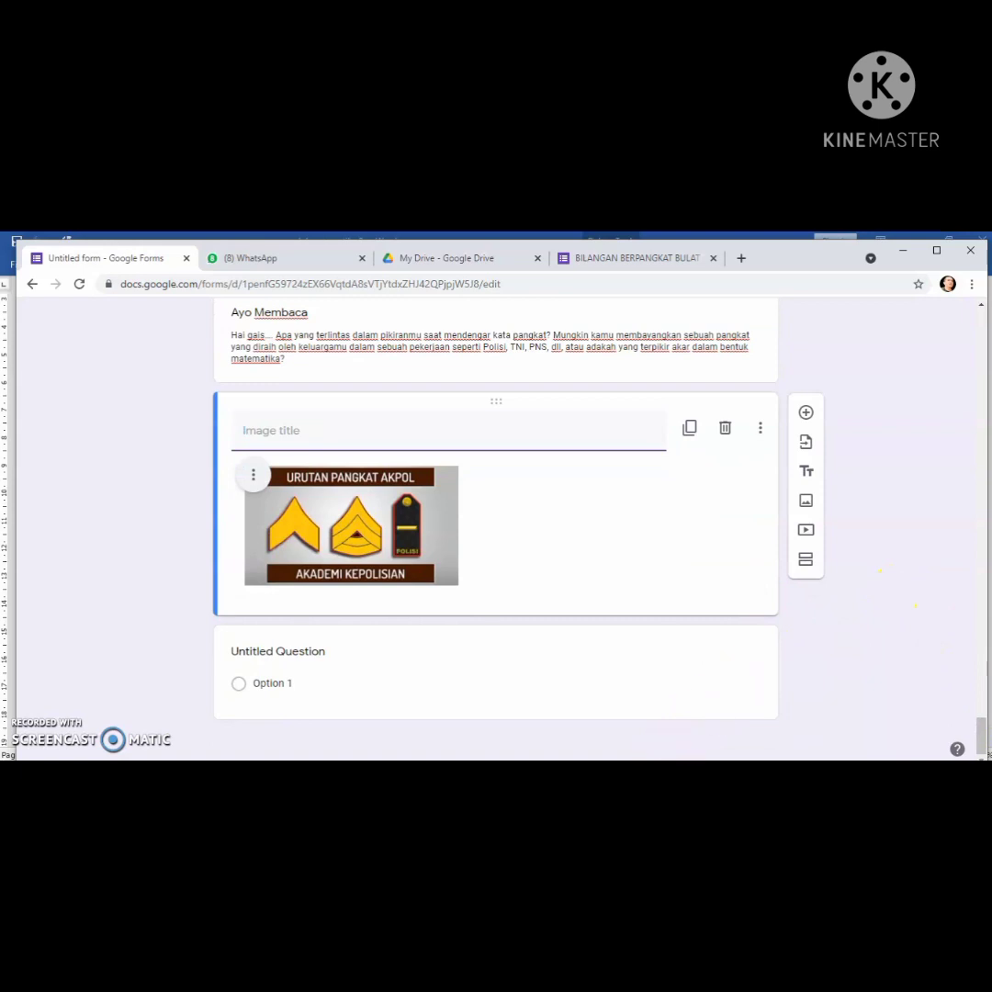
click(671, 706)
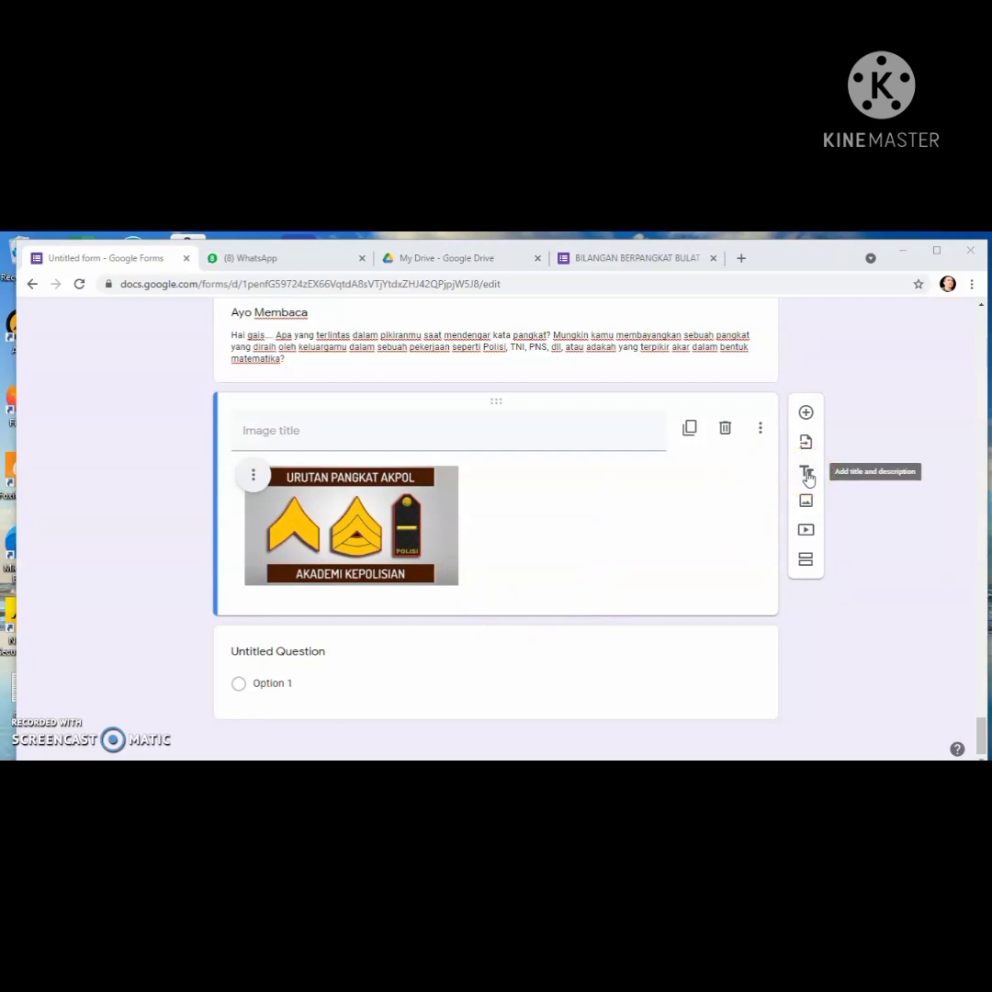
click(806, 472)
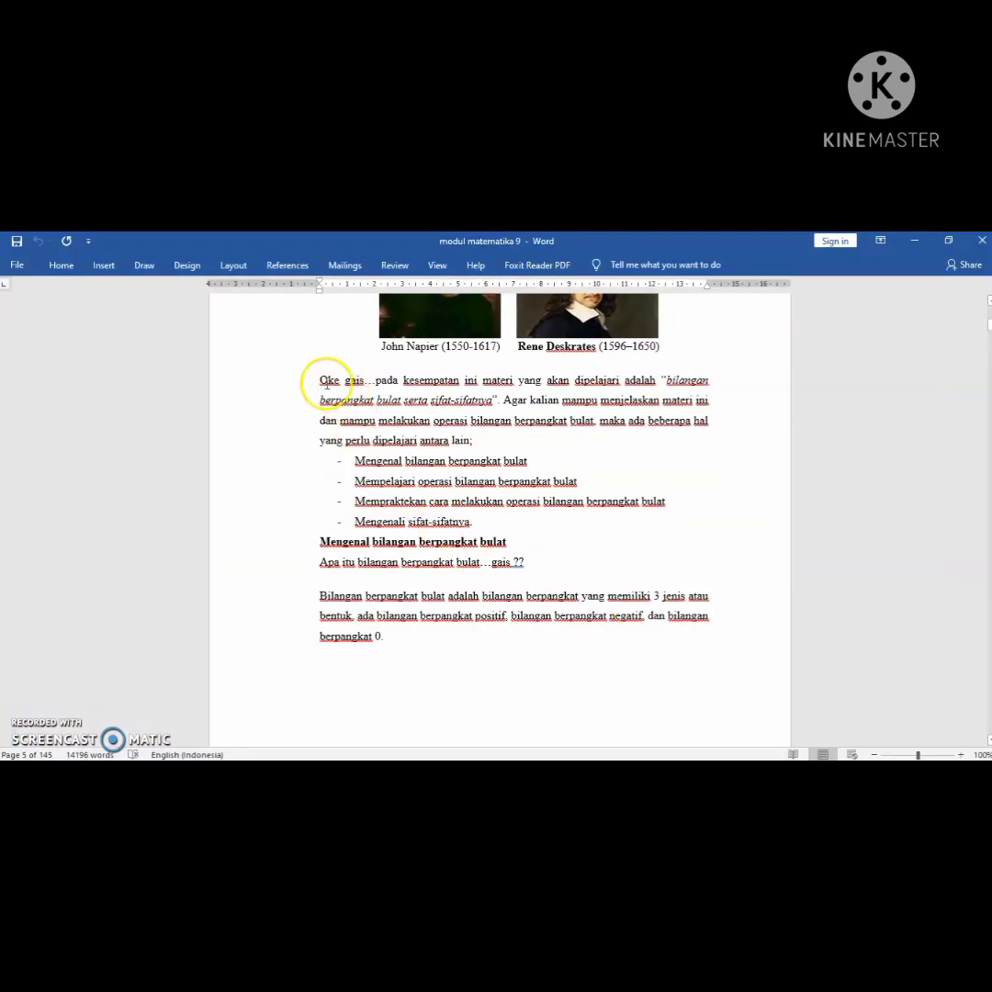
In the "modul matematika 9" document, copy the material from "Oke gais" through the solutions under "Bilangan berpangkat nol"
drag(312, 380, 637, 636)
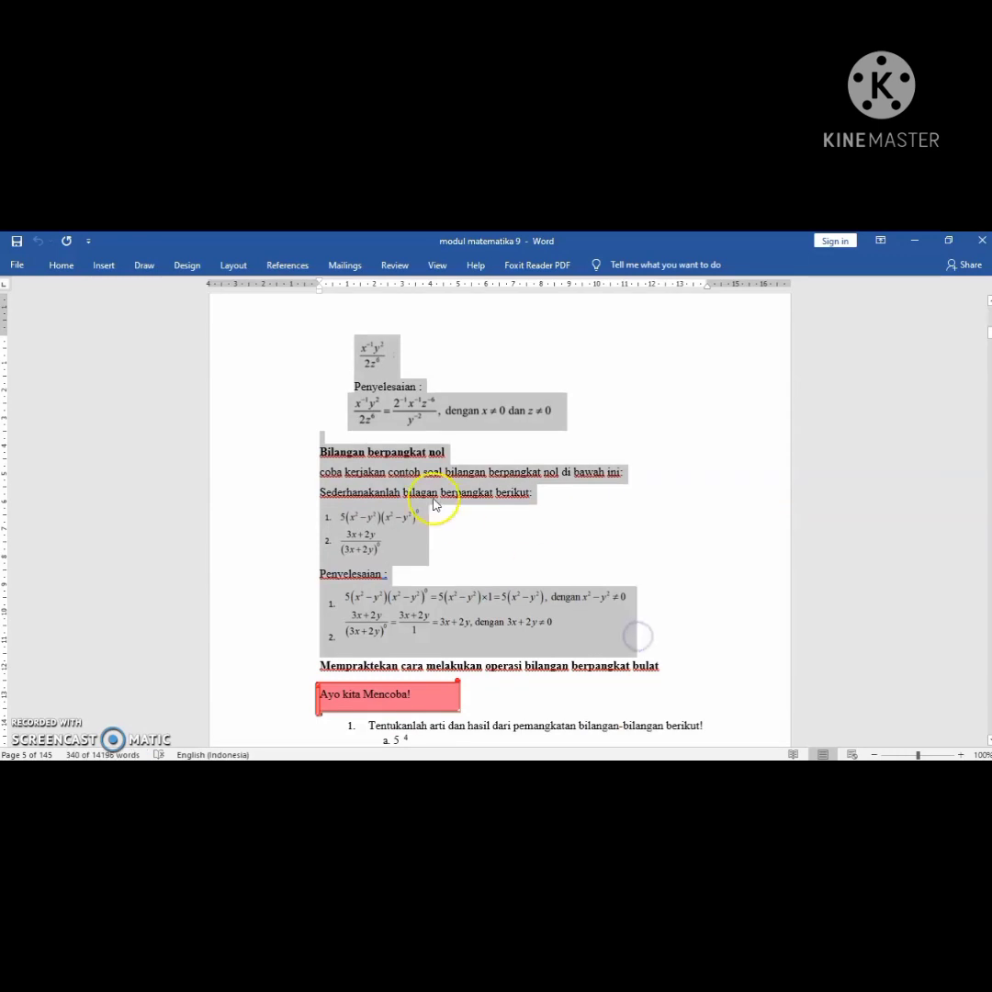
right_click(397, 484)
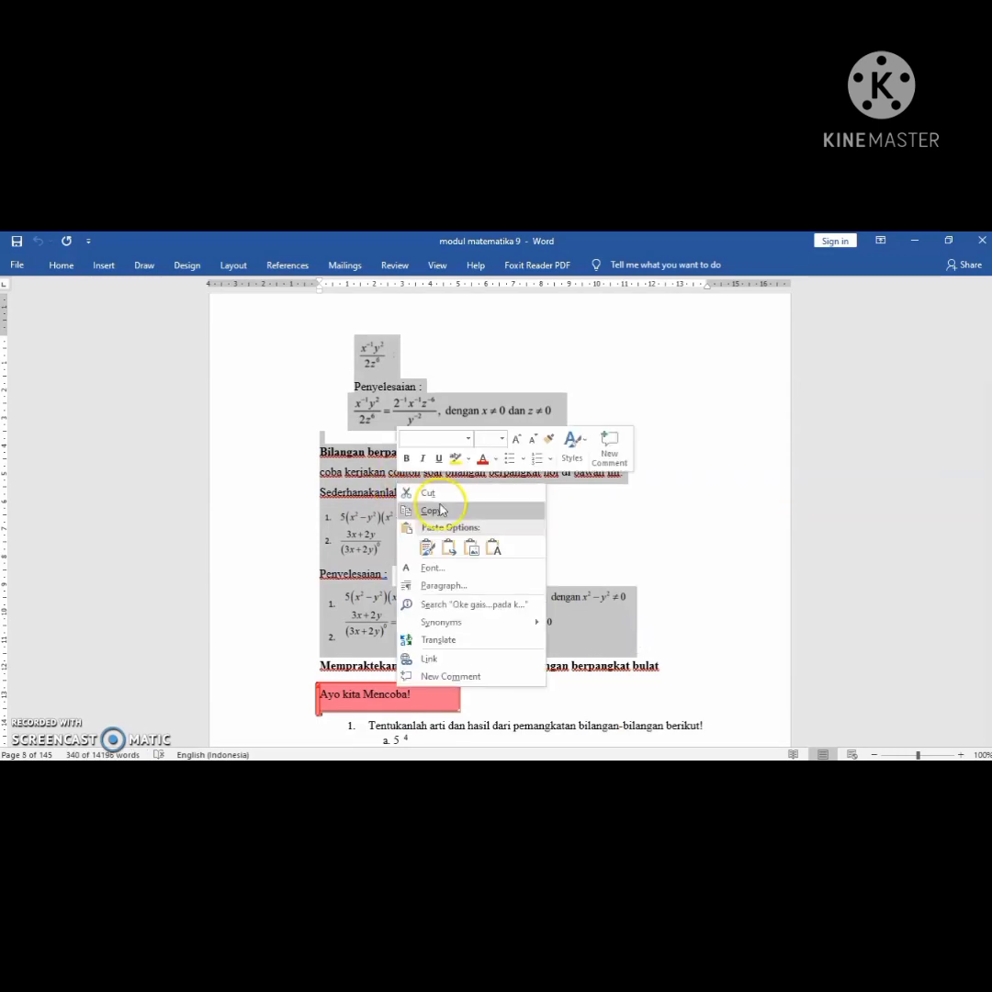
click(434, 510)
Switch to the form and paste the copied material as the description of the untitled block below the image
key(alt+Tab)
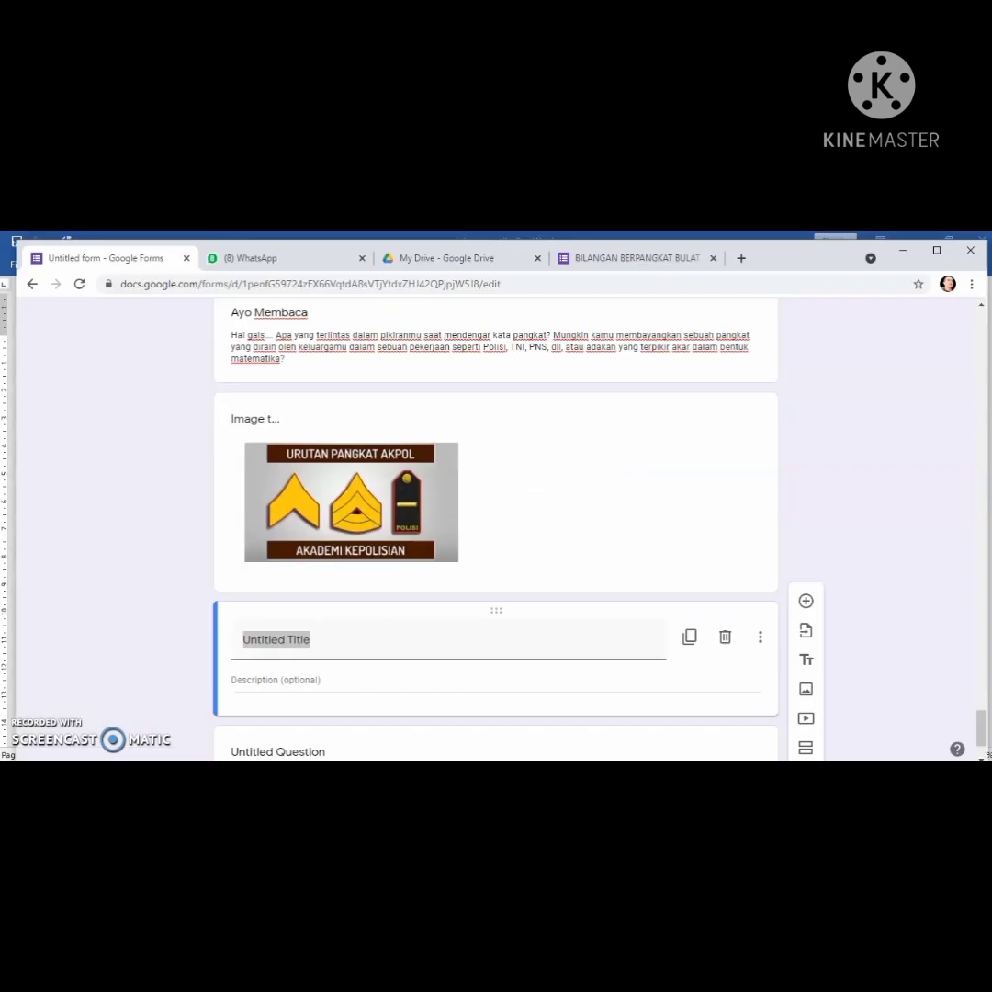
click(487, 600)
click(301, 680)
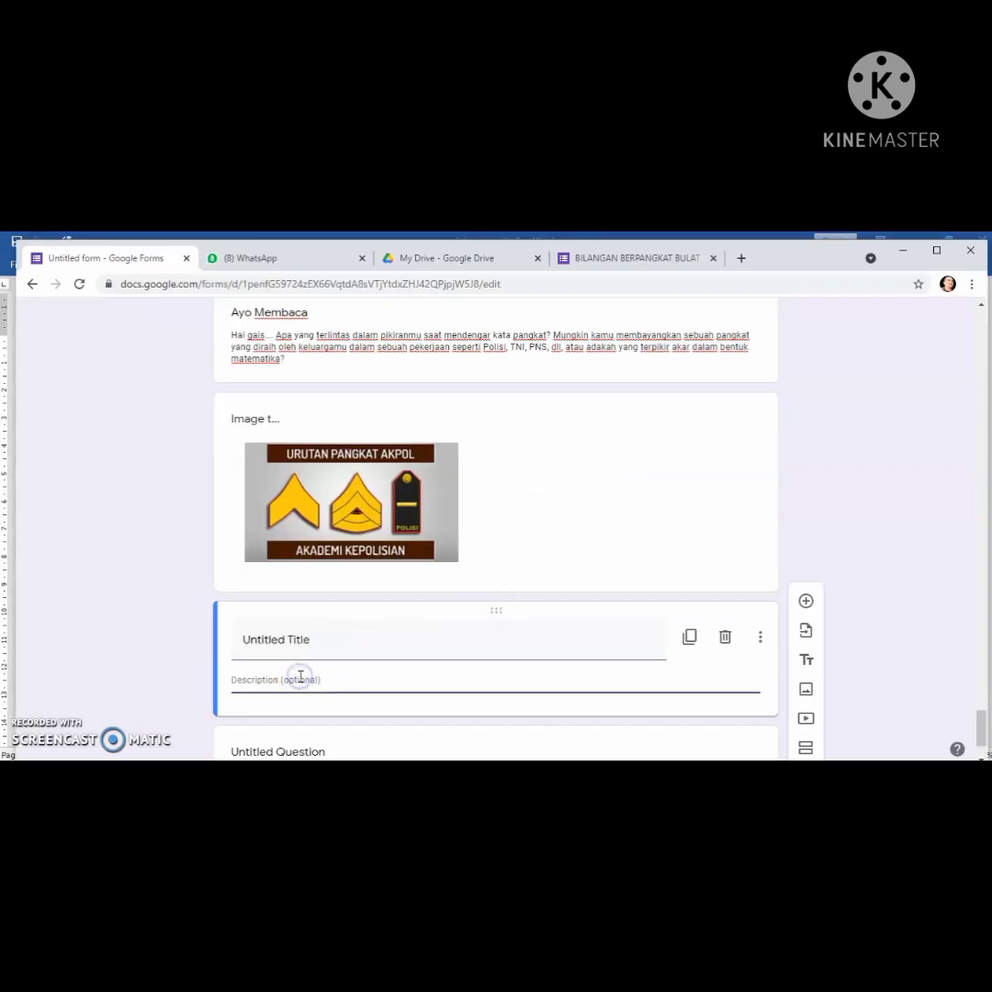
right_click(300, 678)
click(336, 559)
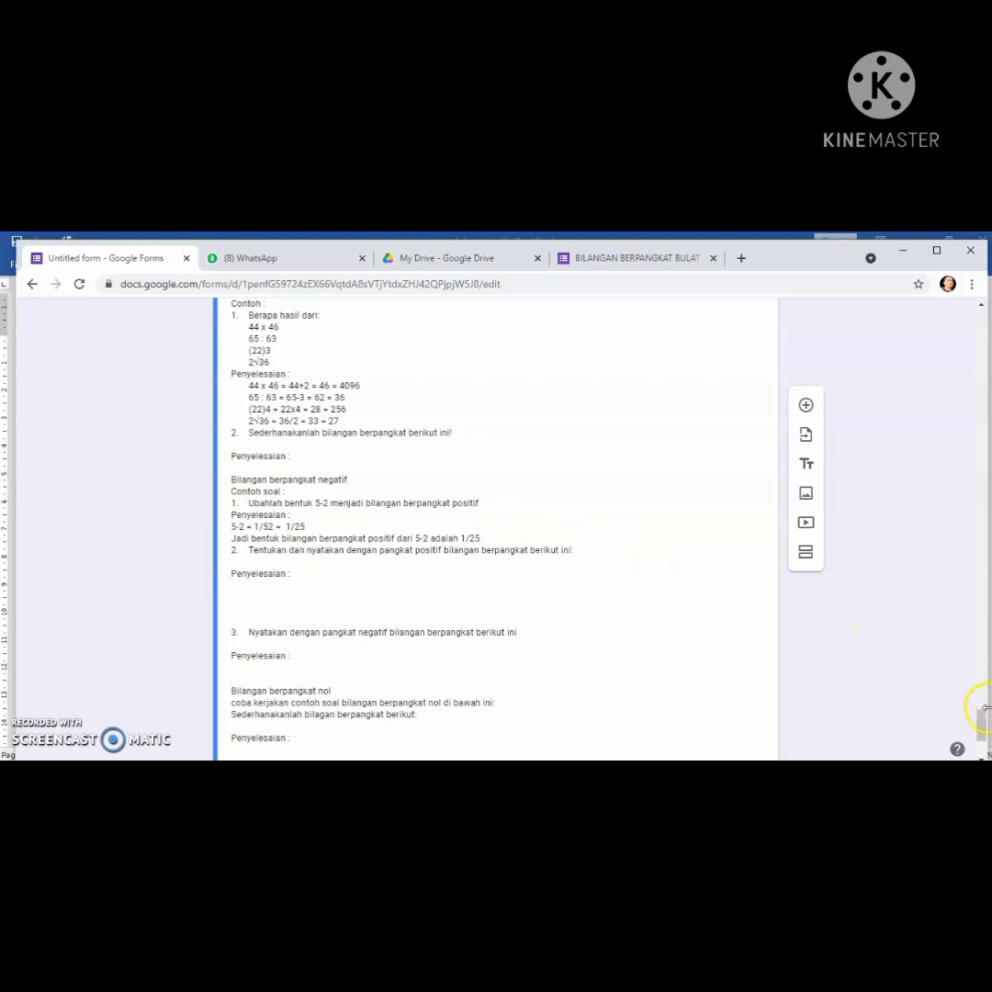
Search YouTube for the teacher's name plus "Ajar Matematika" and insert the video "Cara Membuat Kelas Maya" below the pasted material
mouse_move(981, 726)
mouse_down()
mouse_move(977, 659)
mouse_move(977, 738)
mouse_move(975, 657)
mouse_move(970, 748)
mouse_up()
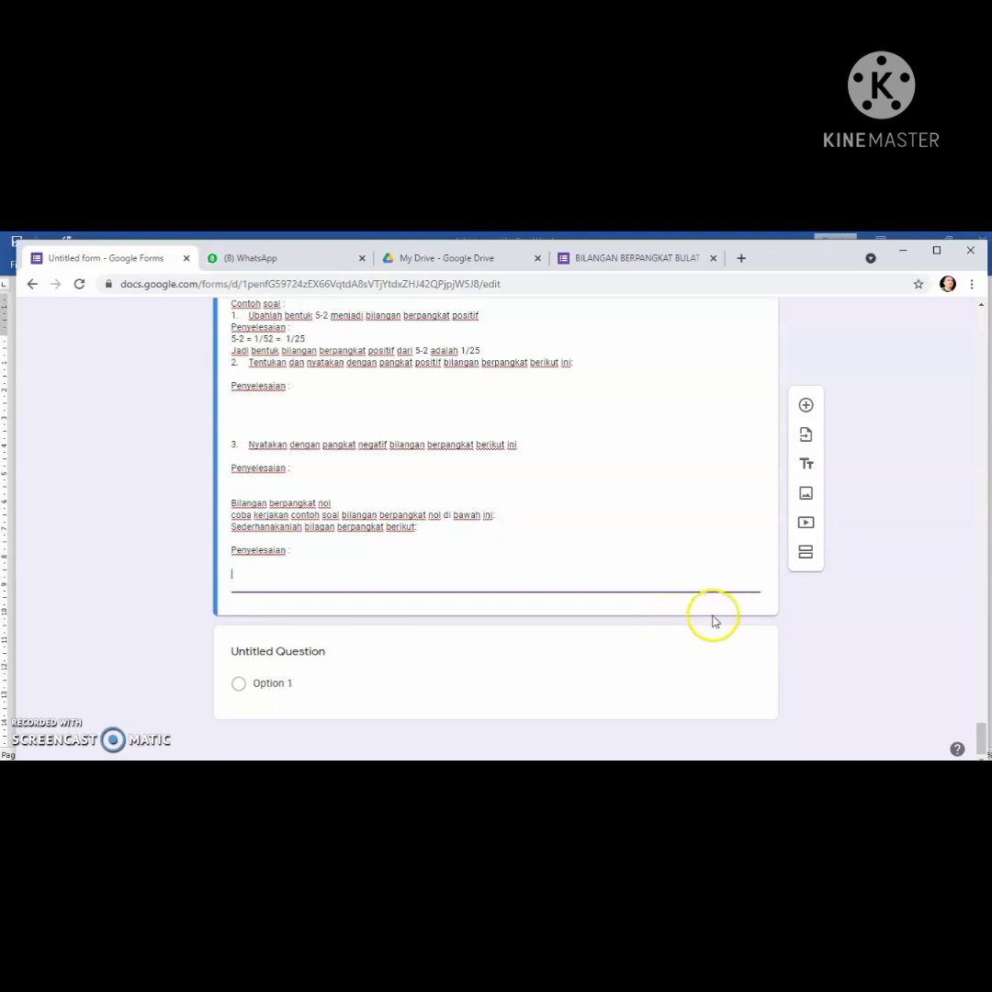
click(807, 525)
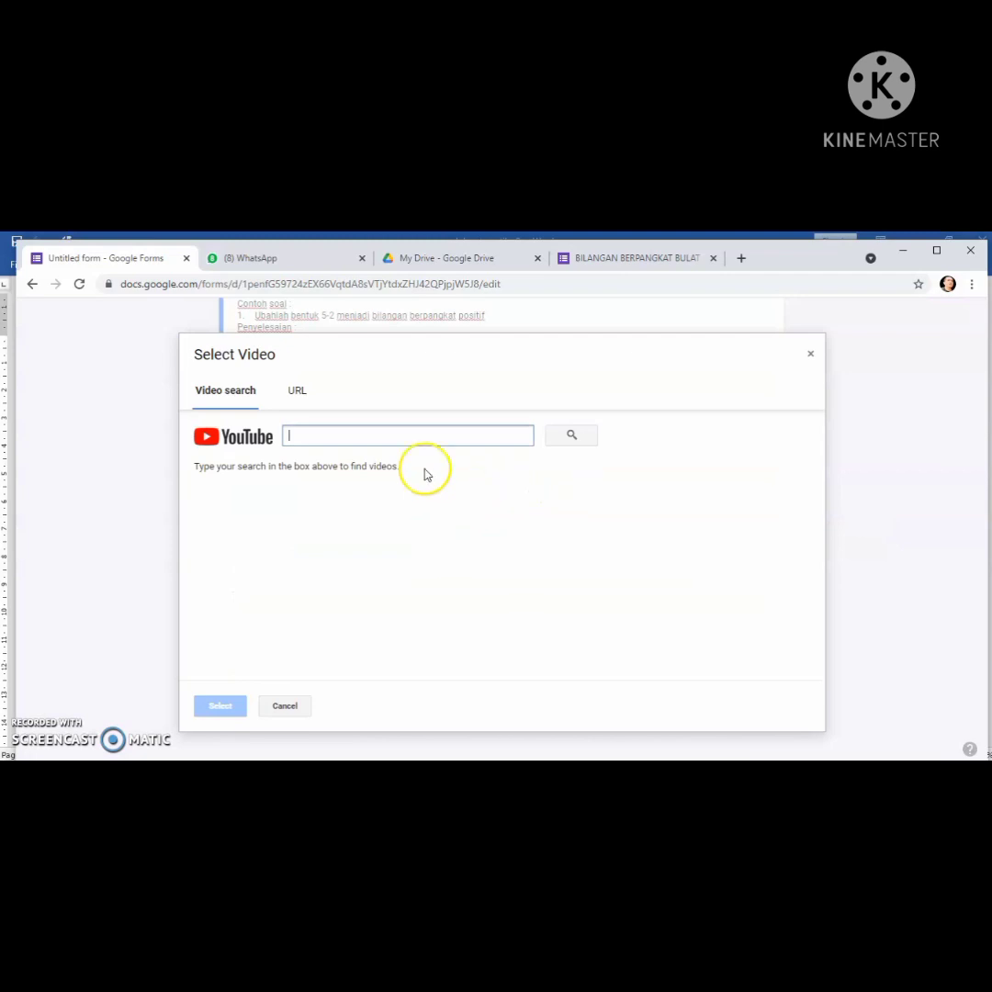
click(331, 438)
text(Paul Tukan Ajar Matematika)
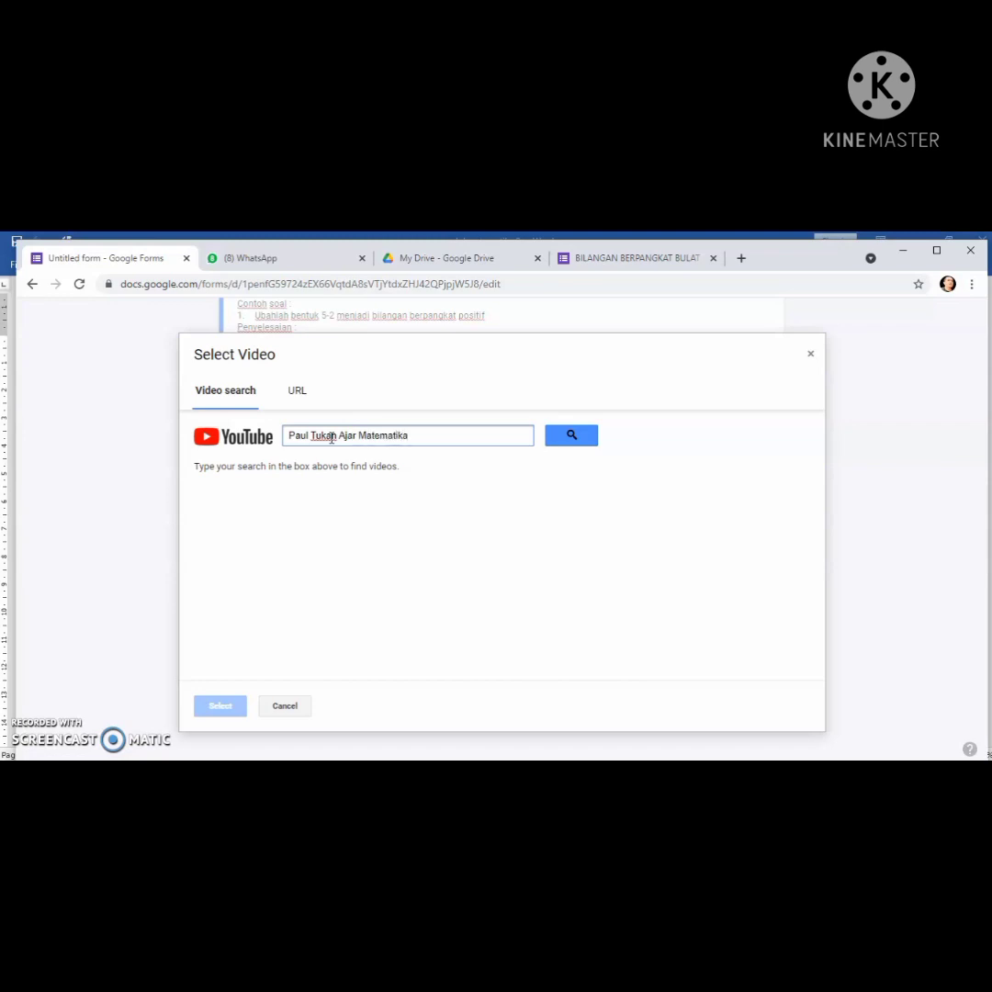
click(570, 436)
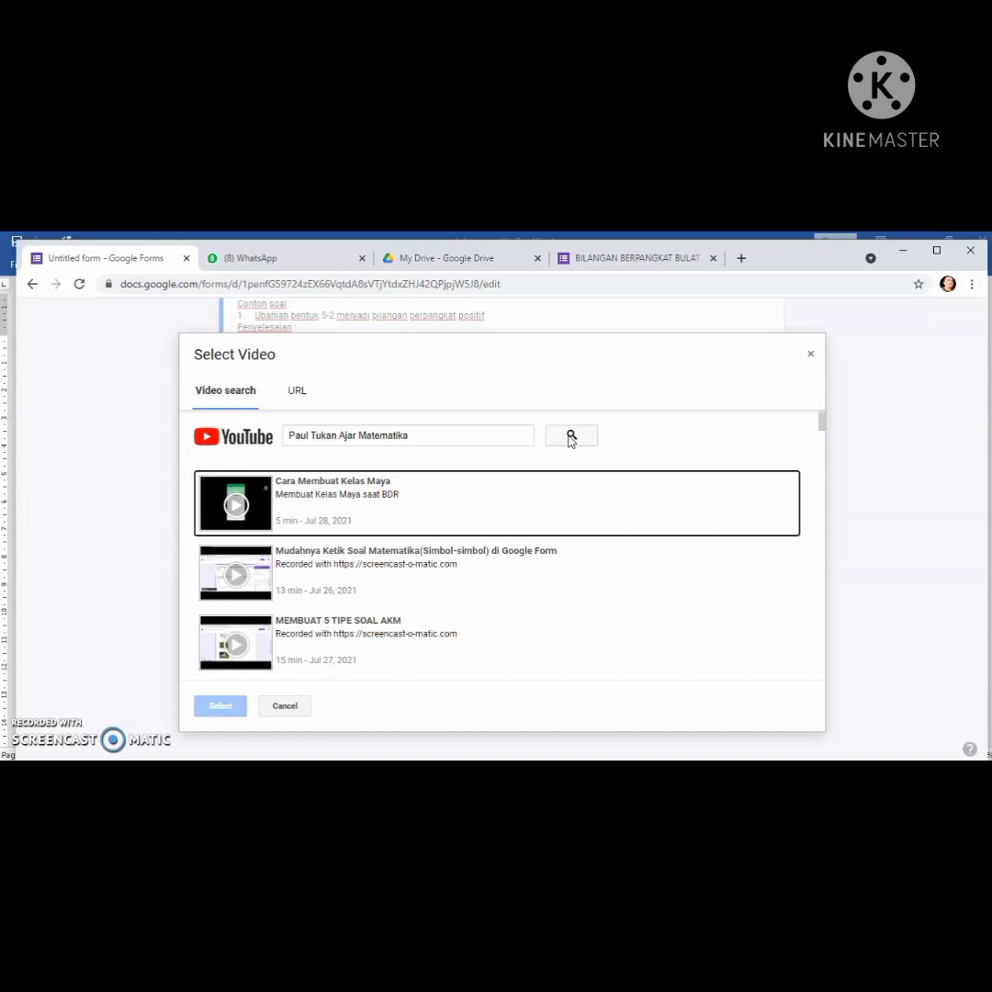
click(798, 458)
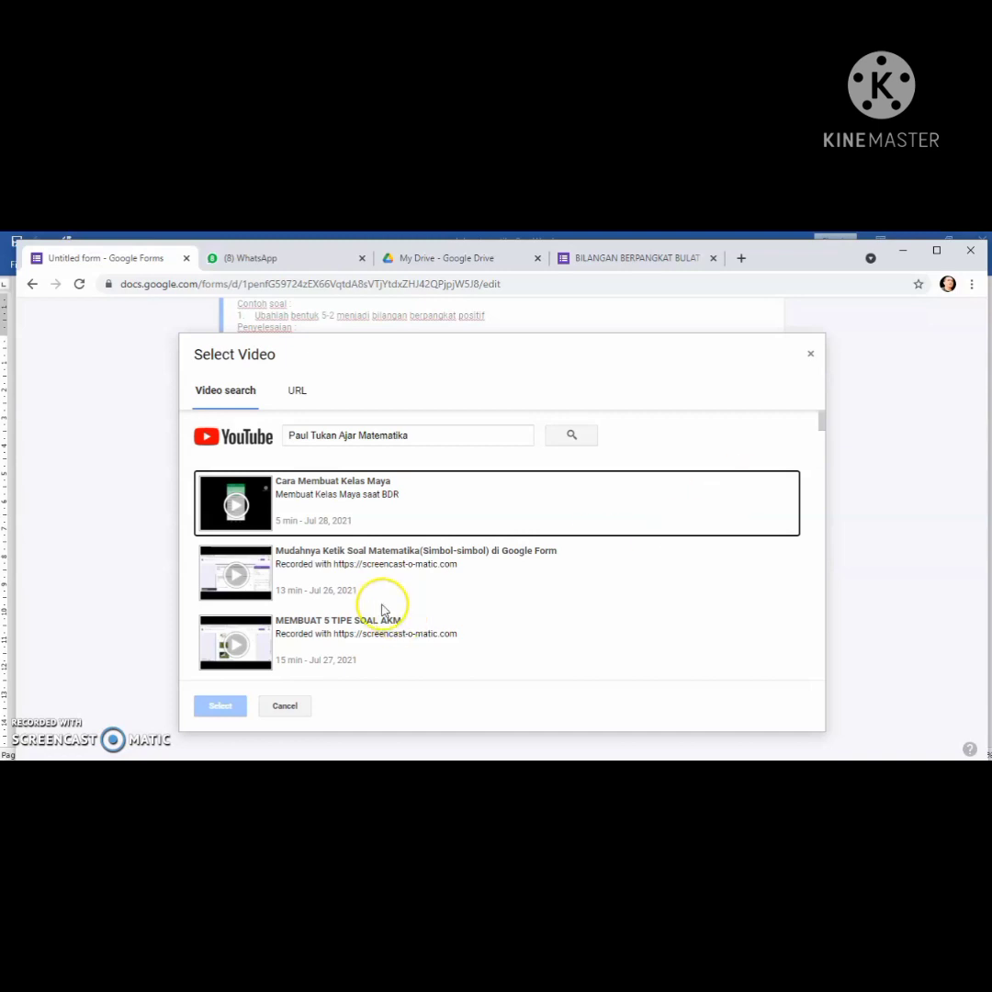
click(386, 510)
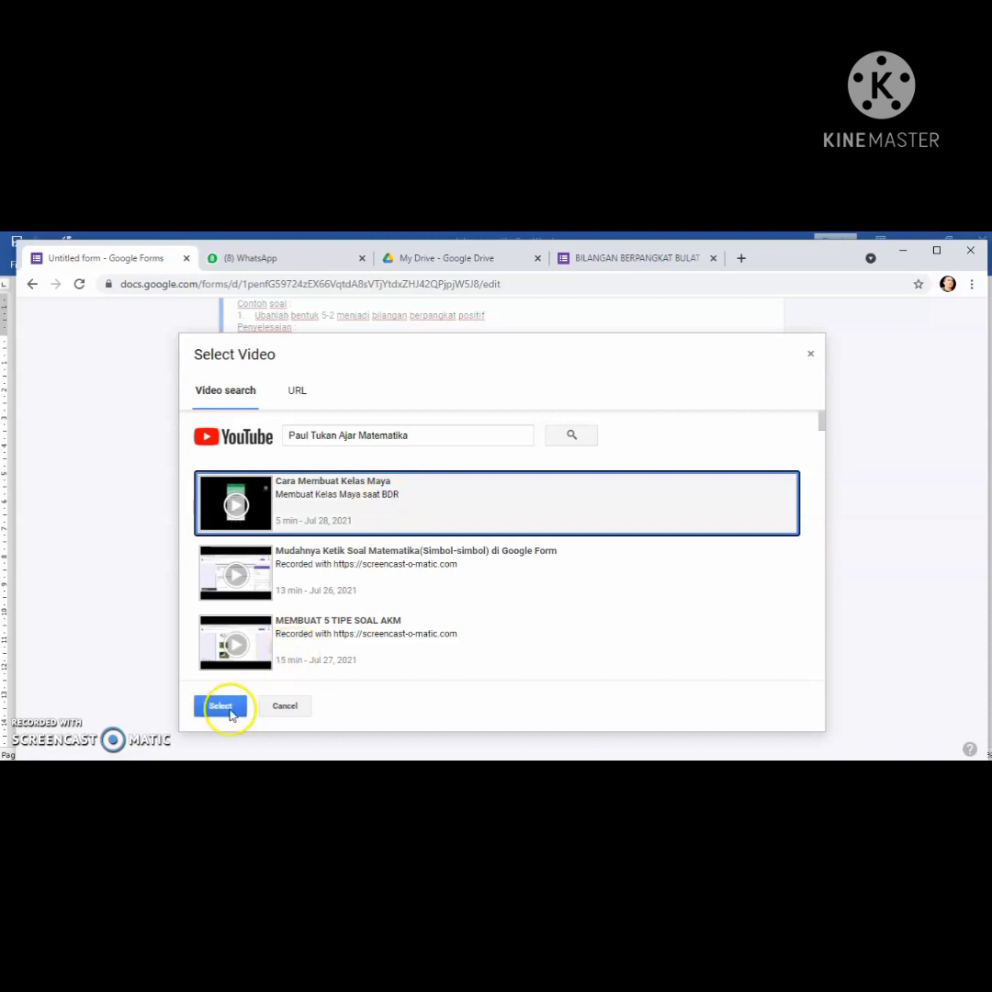
click(228, 711)
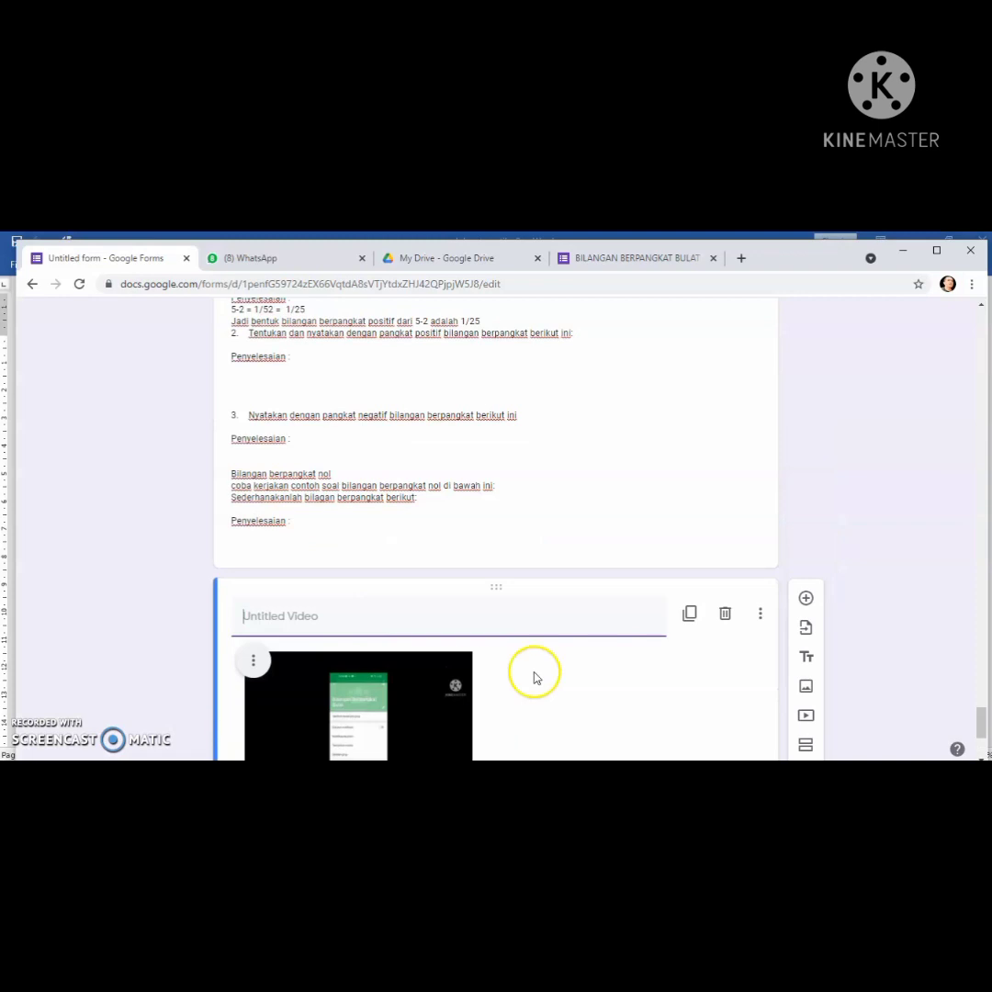
Title the inserted video "Untuk lebih memahami materi tentang bilangan berpangkat bulat silakan simak video berikut"
scroll(979, 727, down, 3)
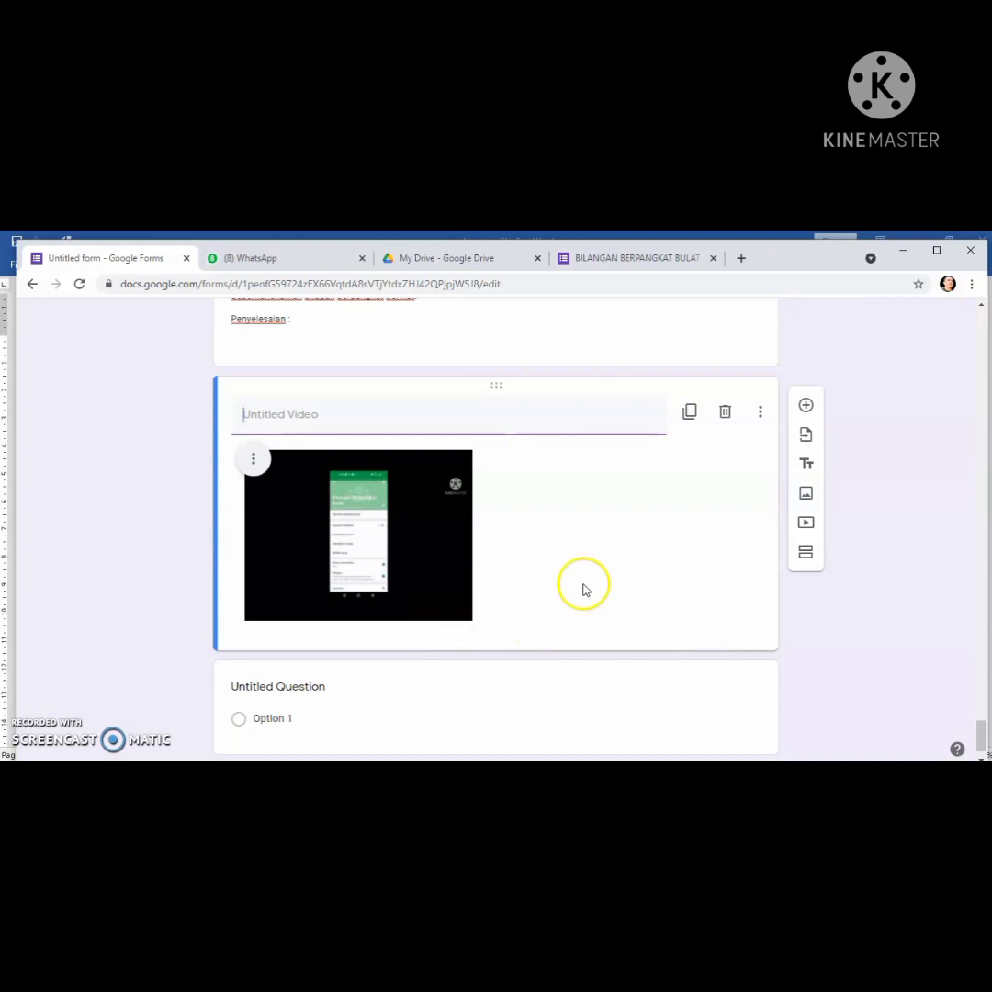
click(313, 415)
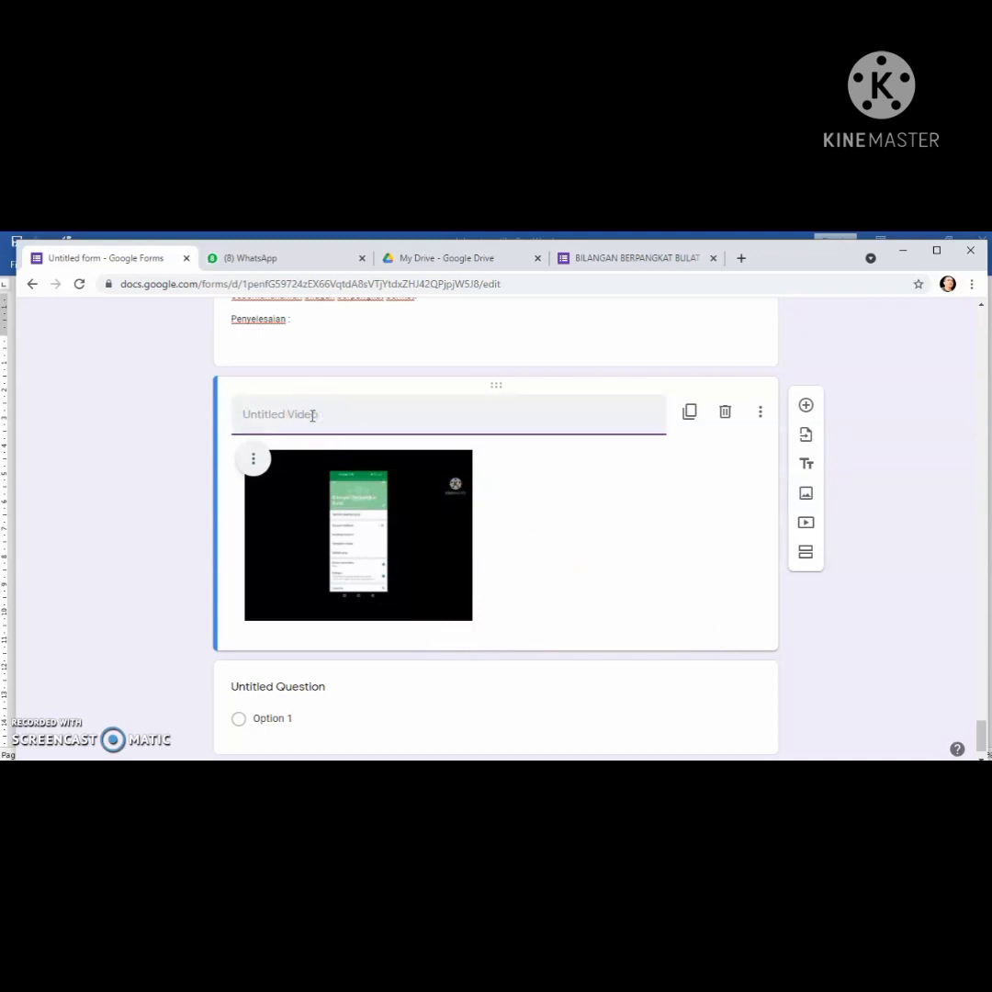
text(Untuk lebih memahami materi te)
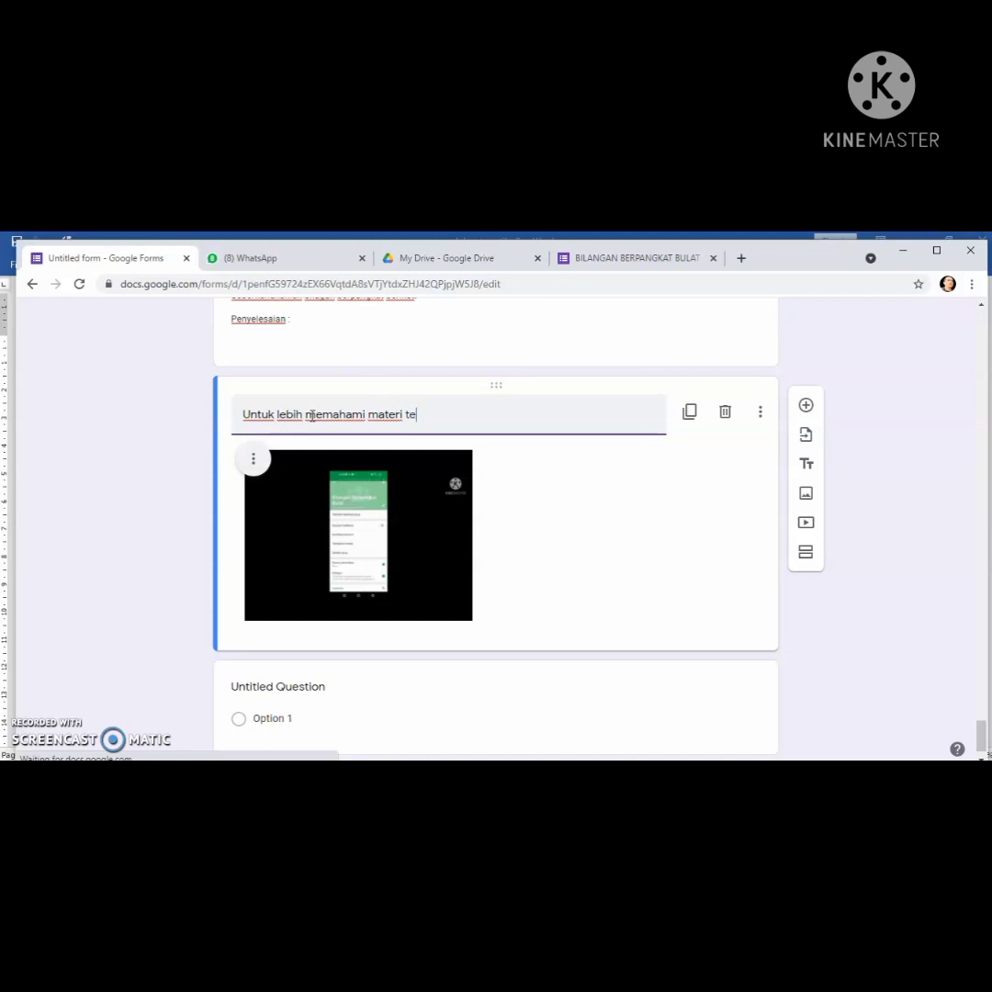
text(ntang )
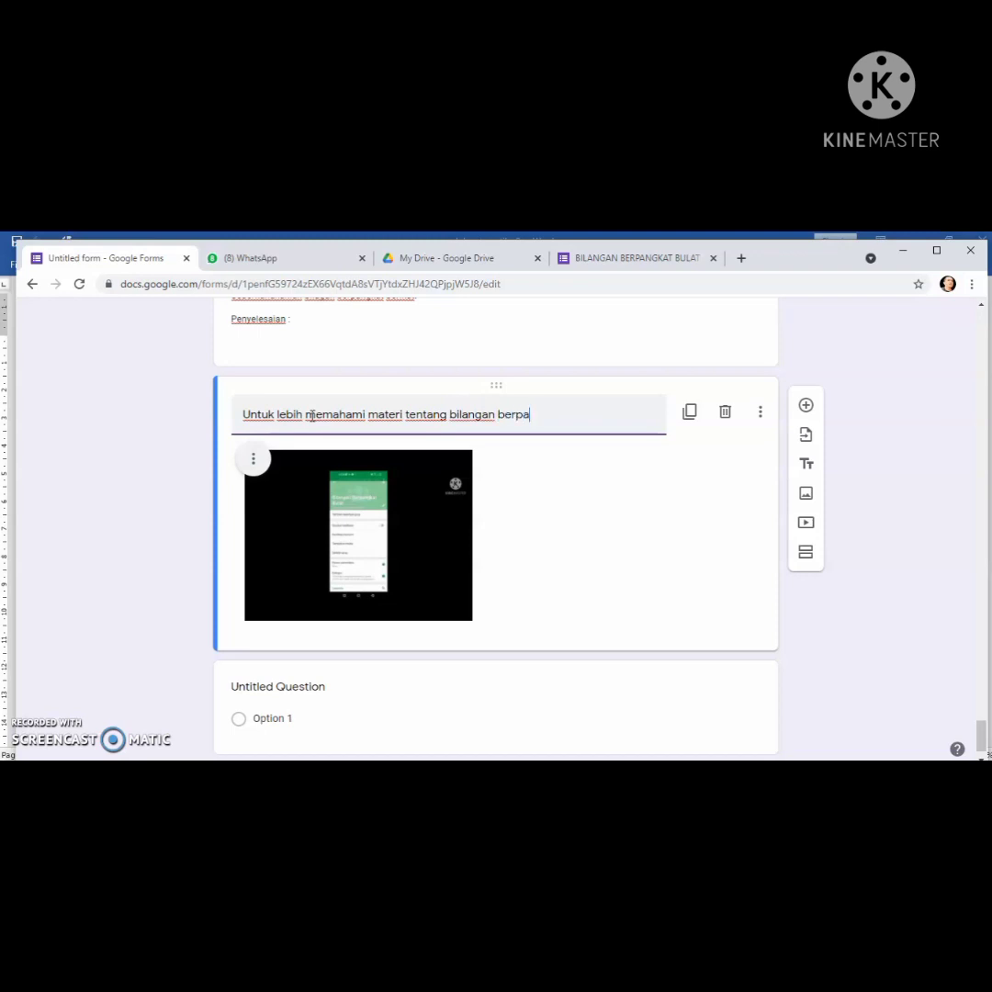
text(bilangan berpangkat bulat silaka)
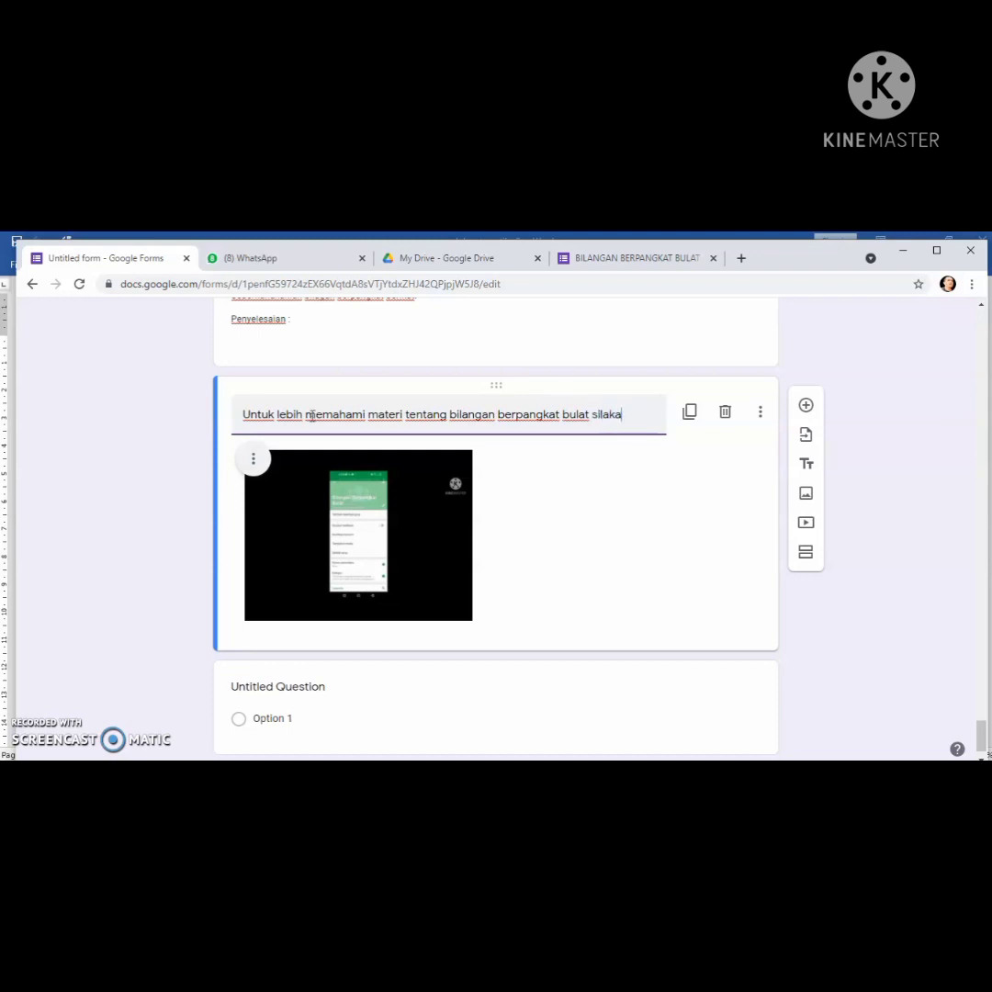
text(n simak )
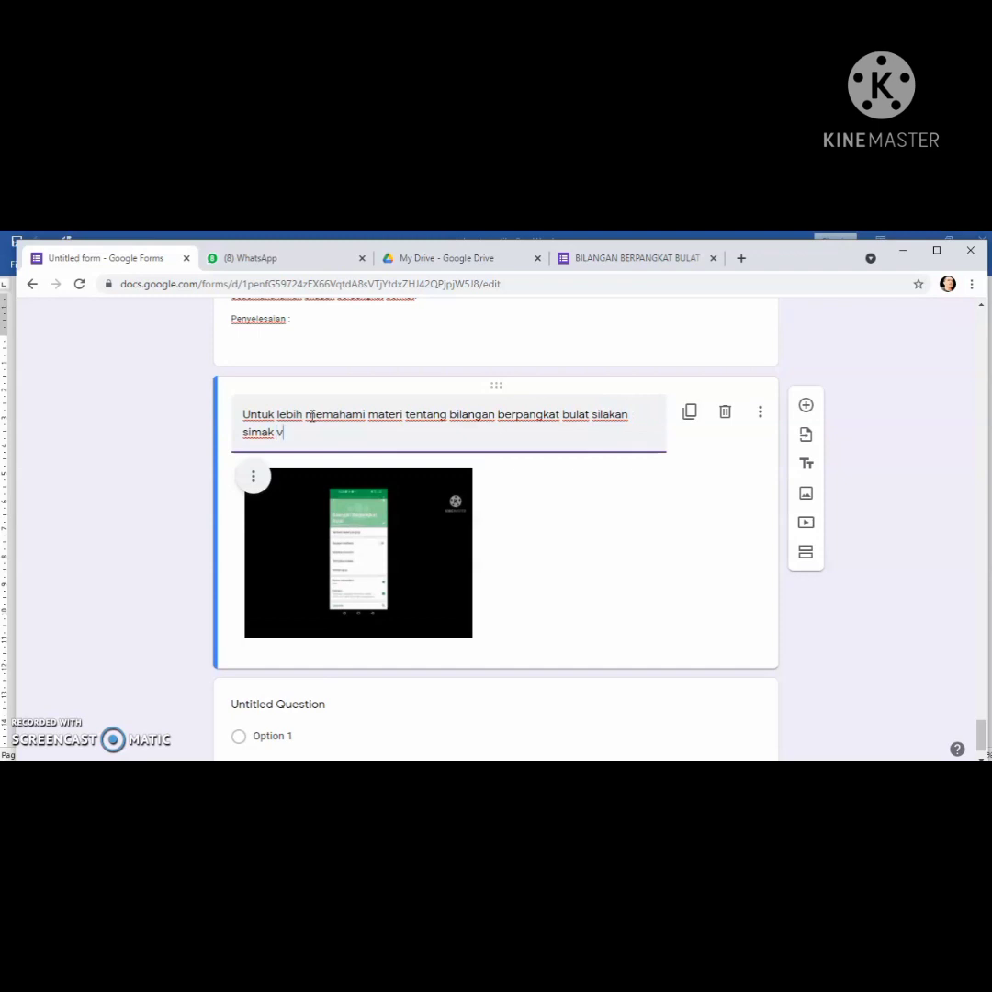
text(video)
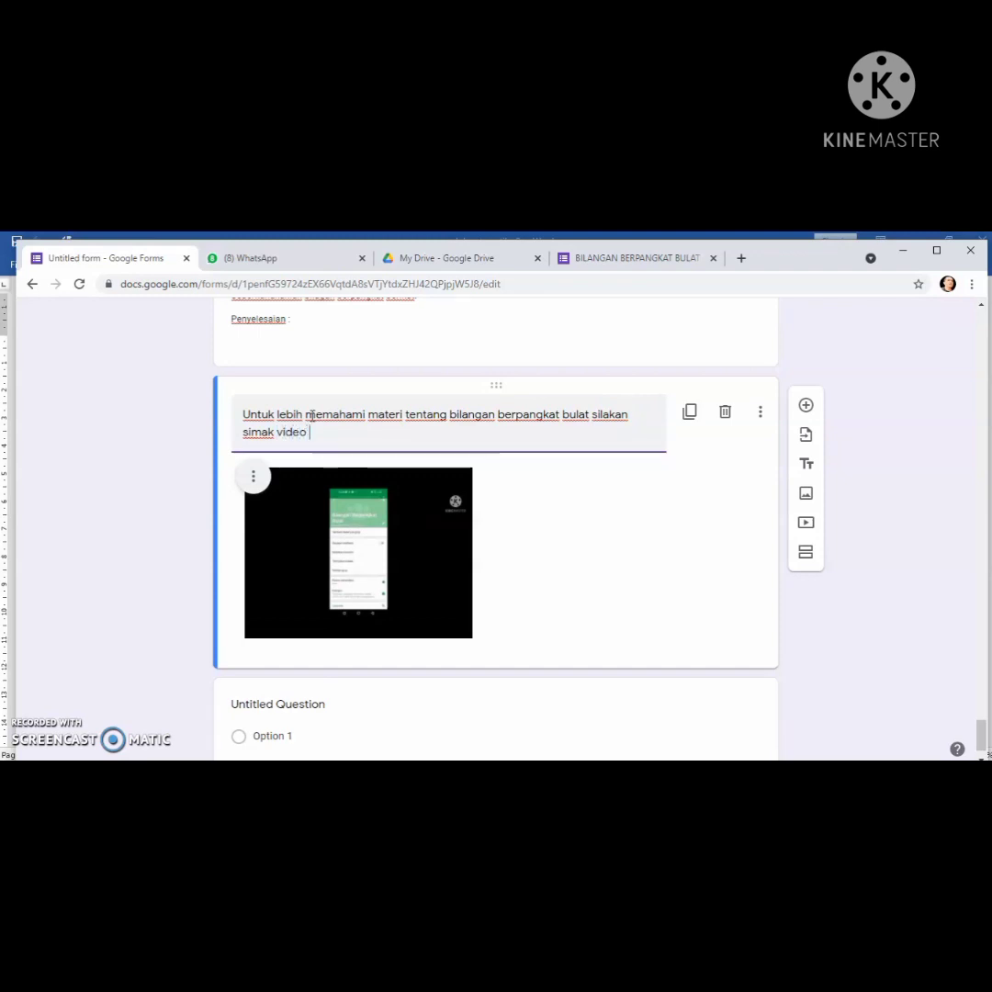
text( berikut)
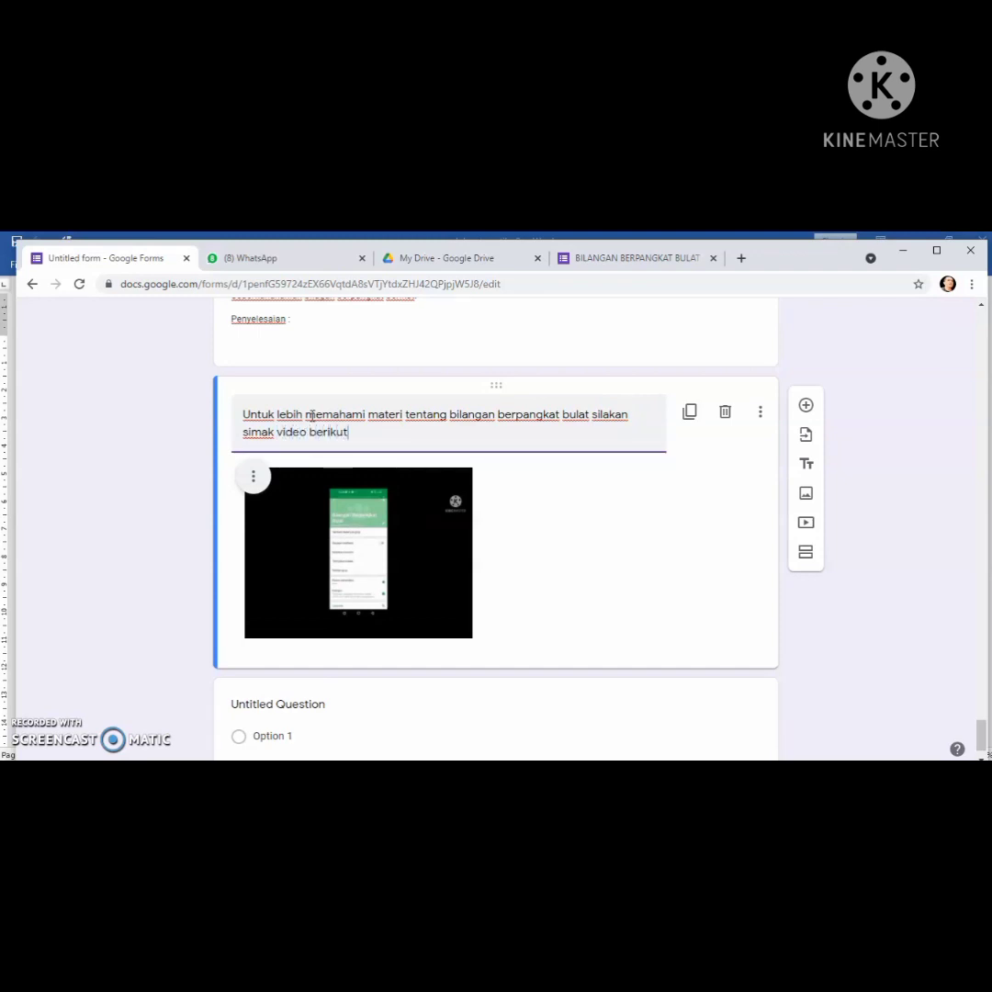
click(575, 529)
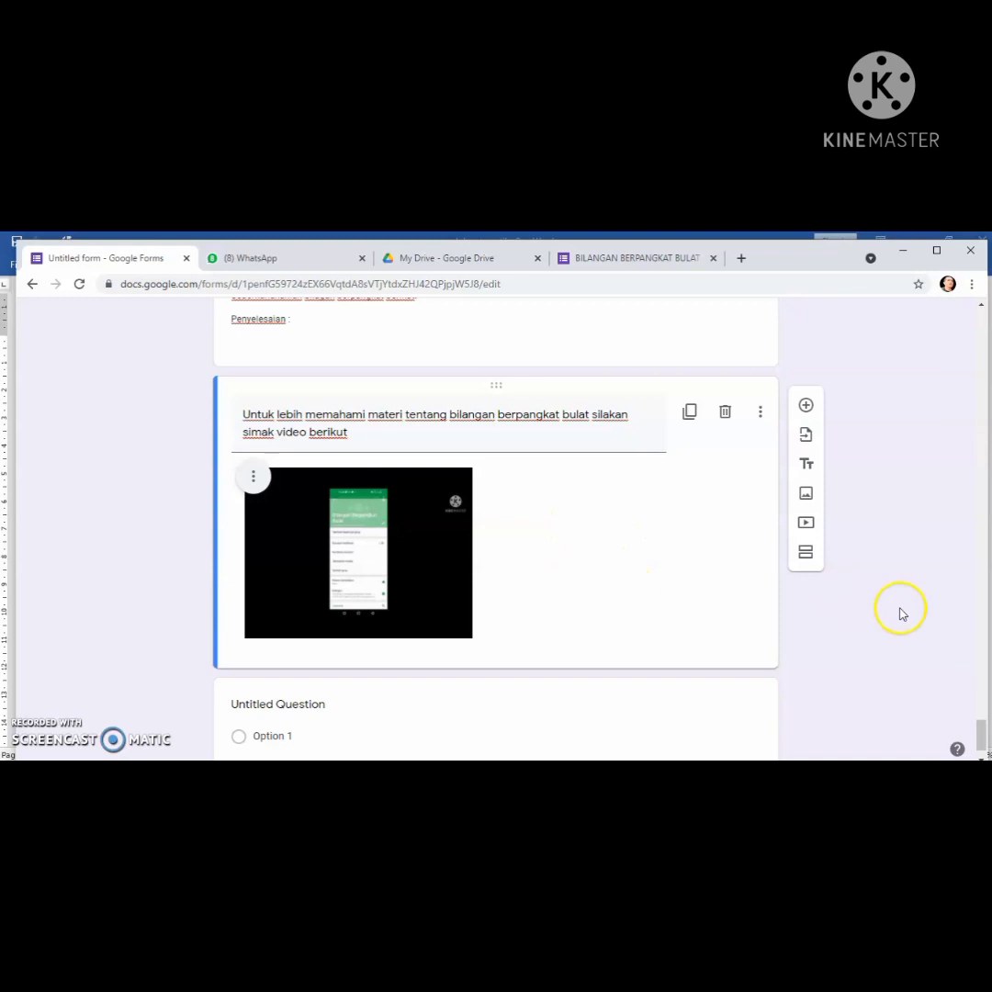
Add a new section after the video and title it "Aktivitas 3"
mouse_move(980, 730)
mouse_down()
mouse_move(978, 698)
mouse_move(980, 732)
mouse_up()
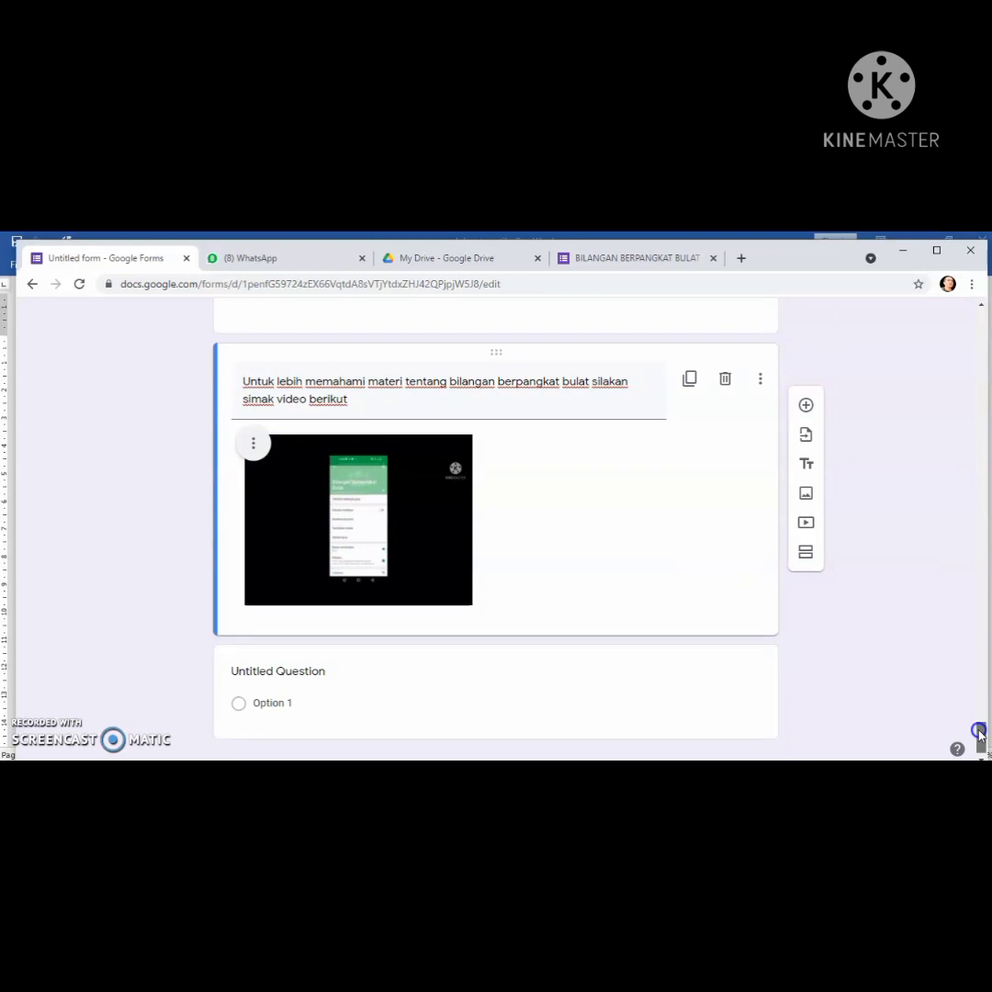
mouse_move(979, 732)
mouse_down()
mouse_move(979, 721)
mouse_move(979, 742)
mouse_up()
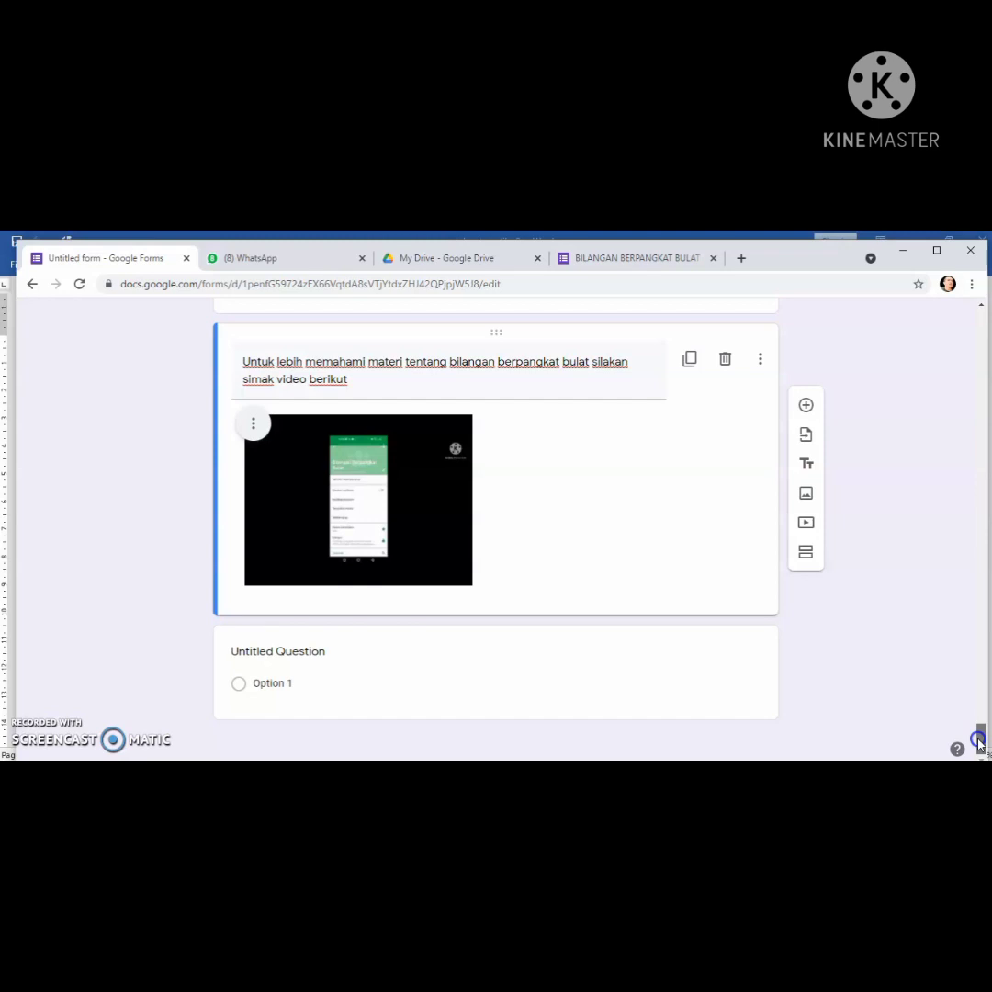
click(806, 553)
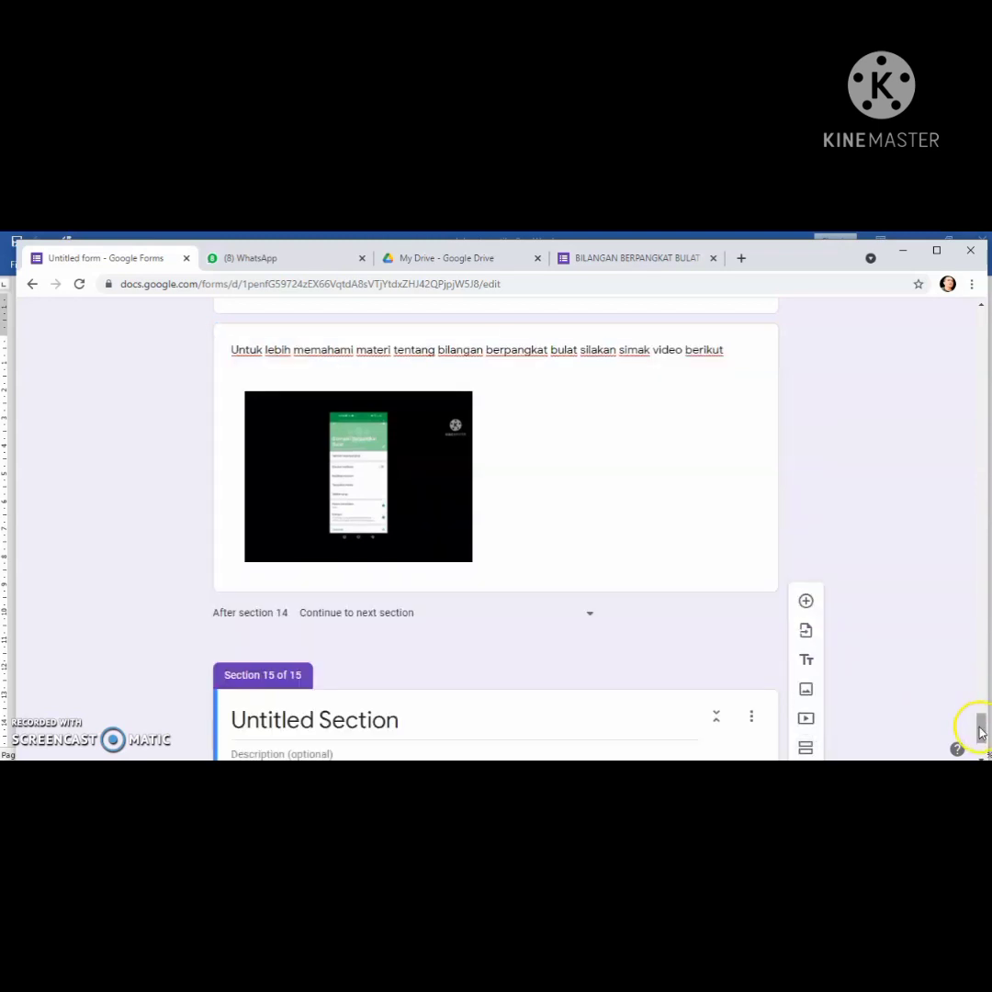
drag(976, 727, 980, 745)
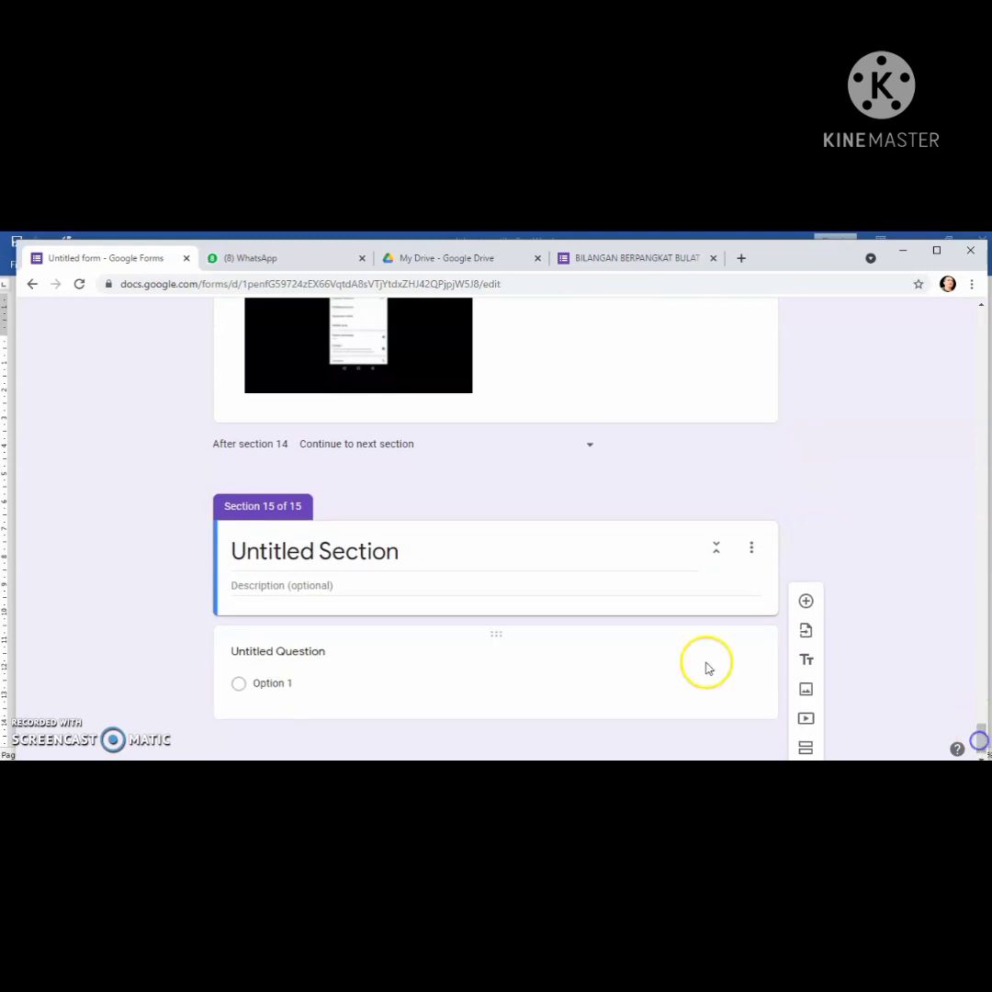
click(342, 553)
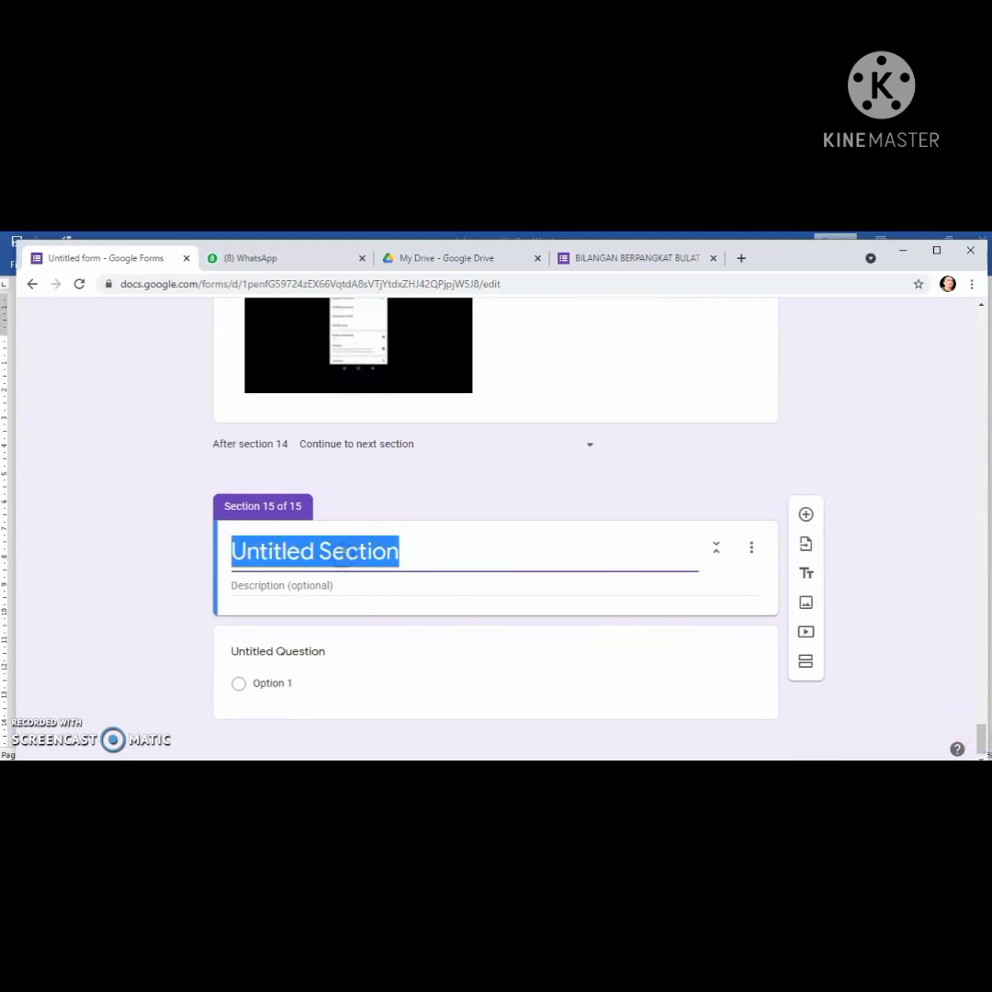
text(Akt)
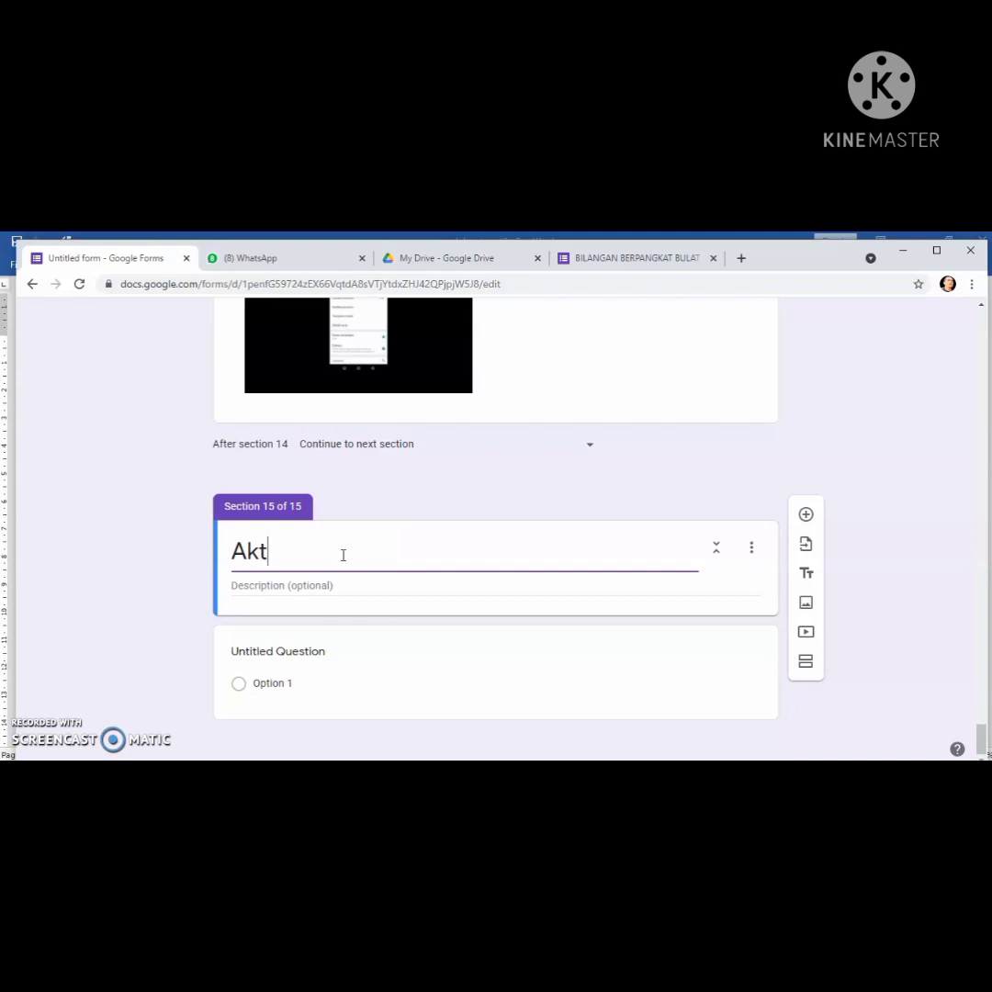
text(ivitas 3)
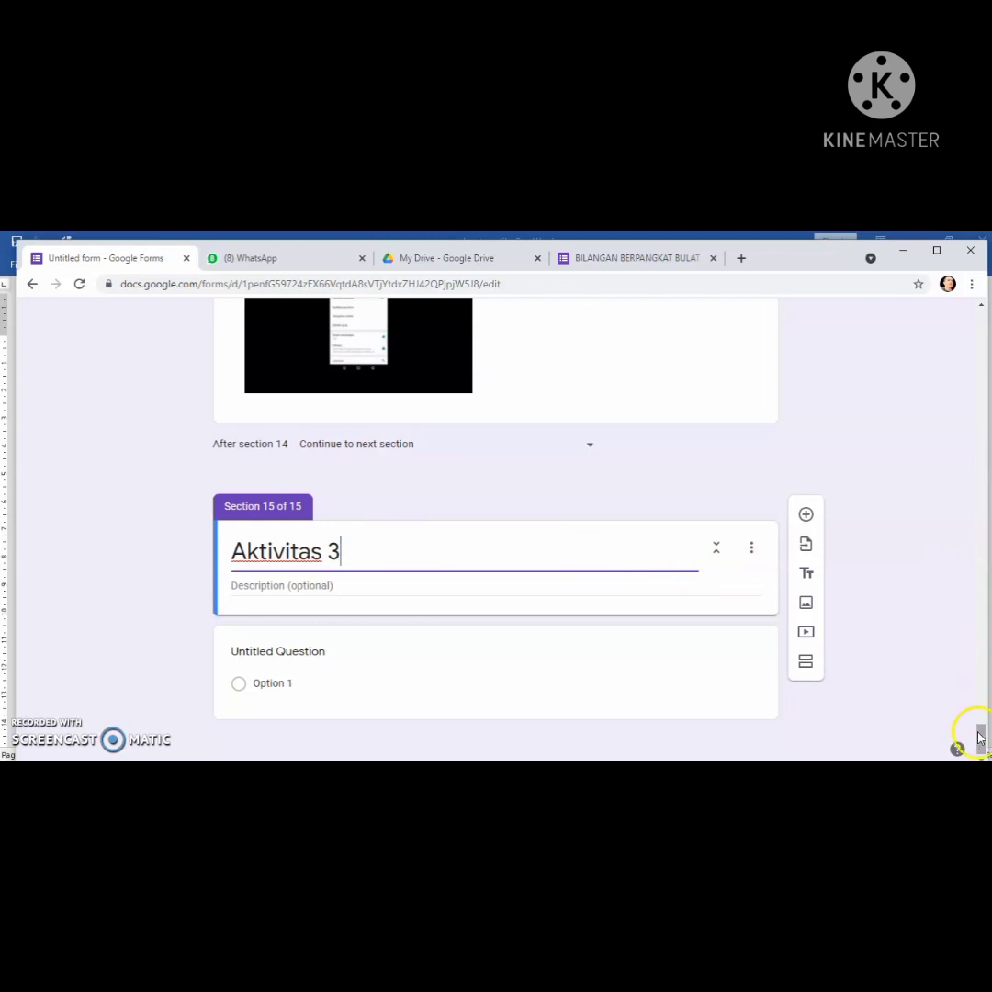
Copy "Peserta didik menyelesaikan LKPD dan menyampaikan ide" from the third item of the activity list in section 2
drag(979, 735, 945, 347)
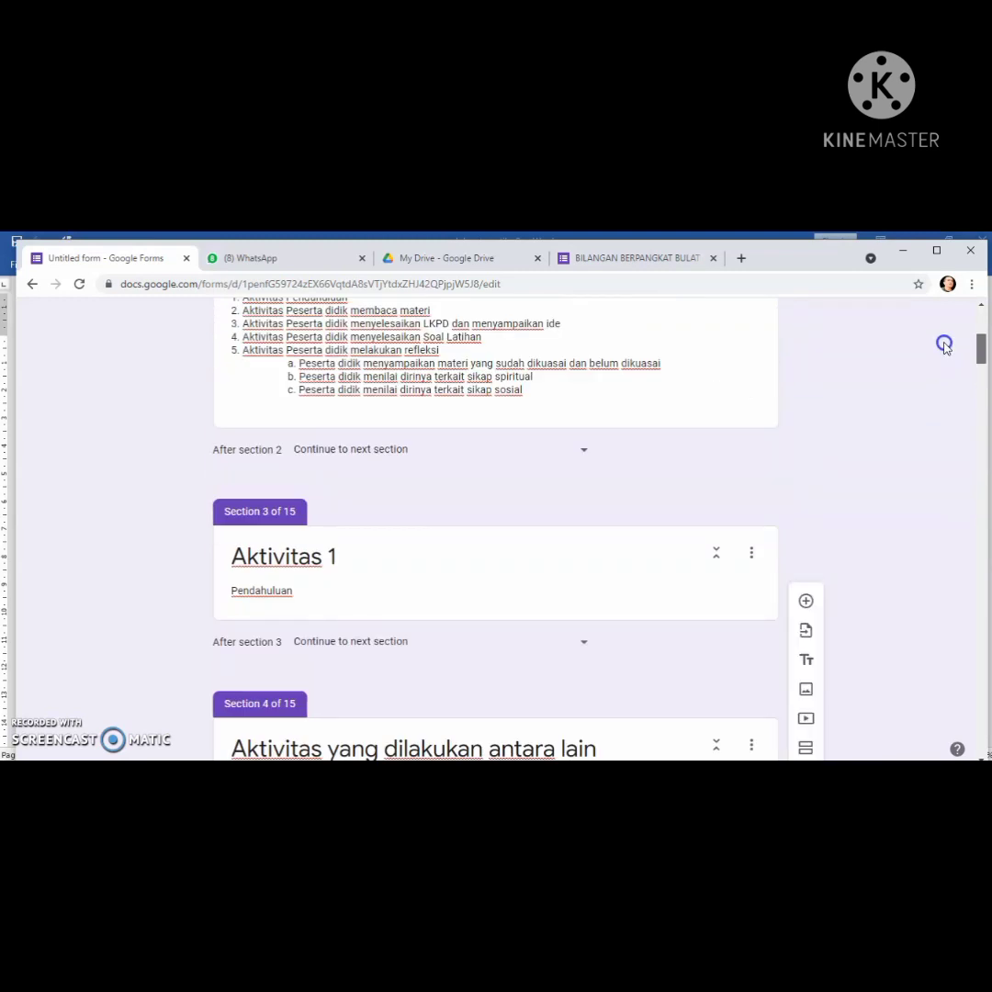
click(532, 328)
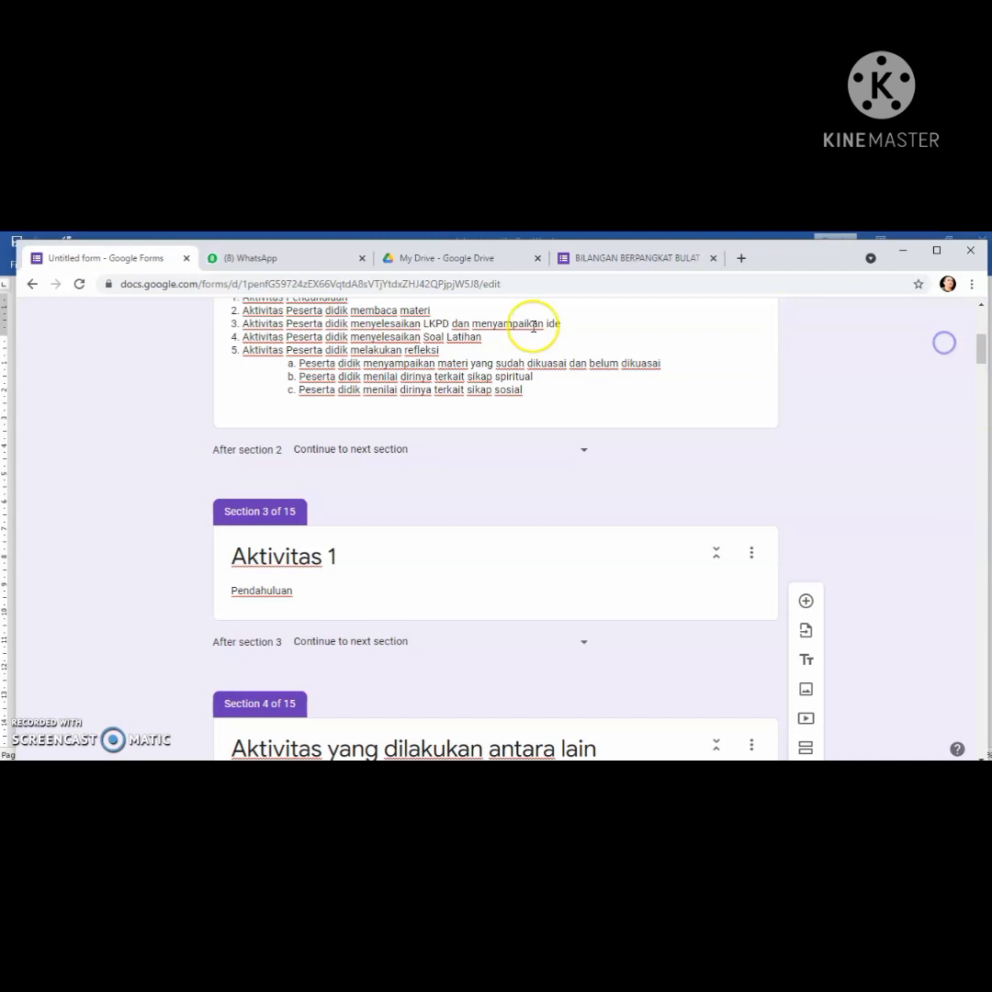
key(ctrl+a)
click(288, 331)
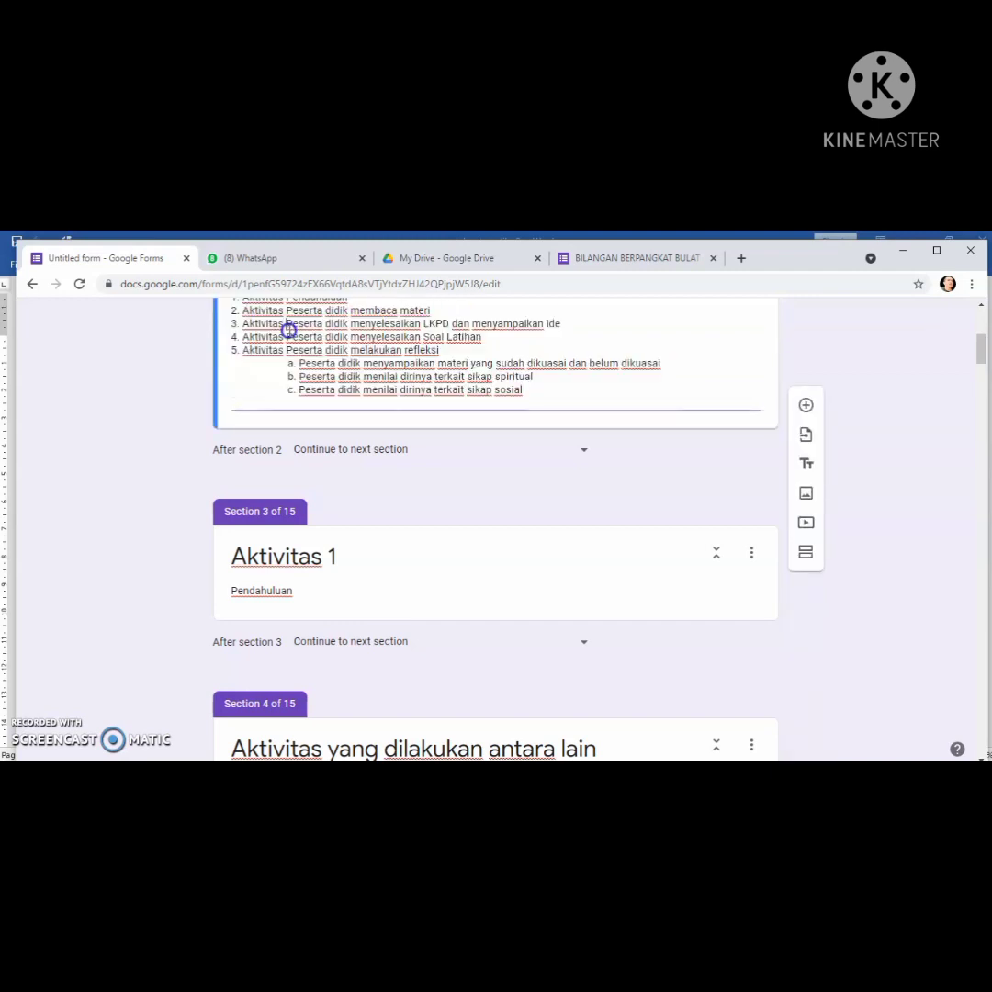
drag(287, 328, 565, 324)
right_click(517, 326)
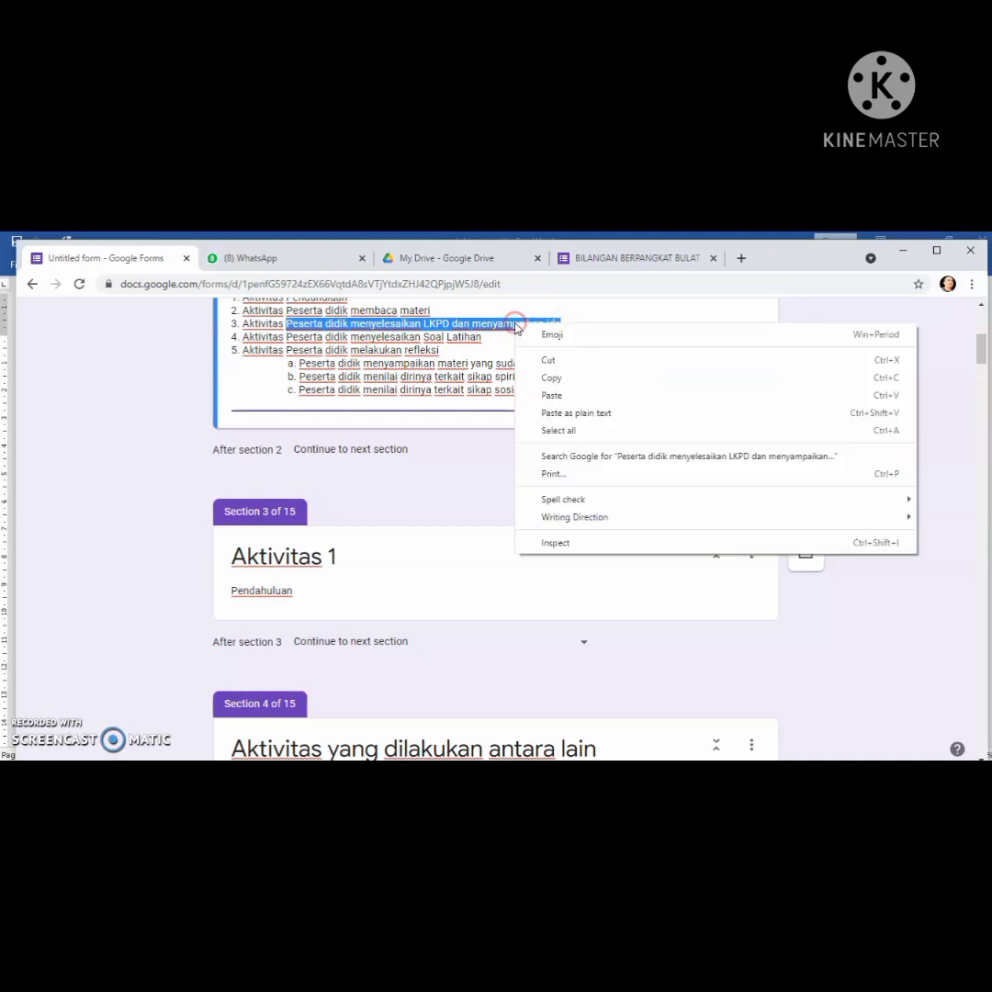
click(554, 378)
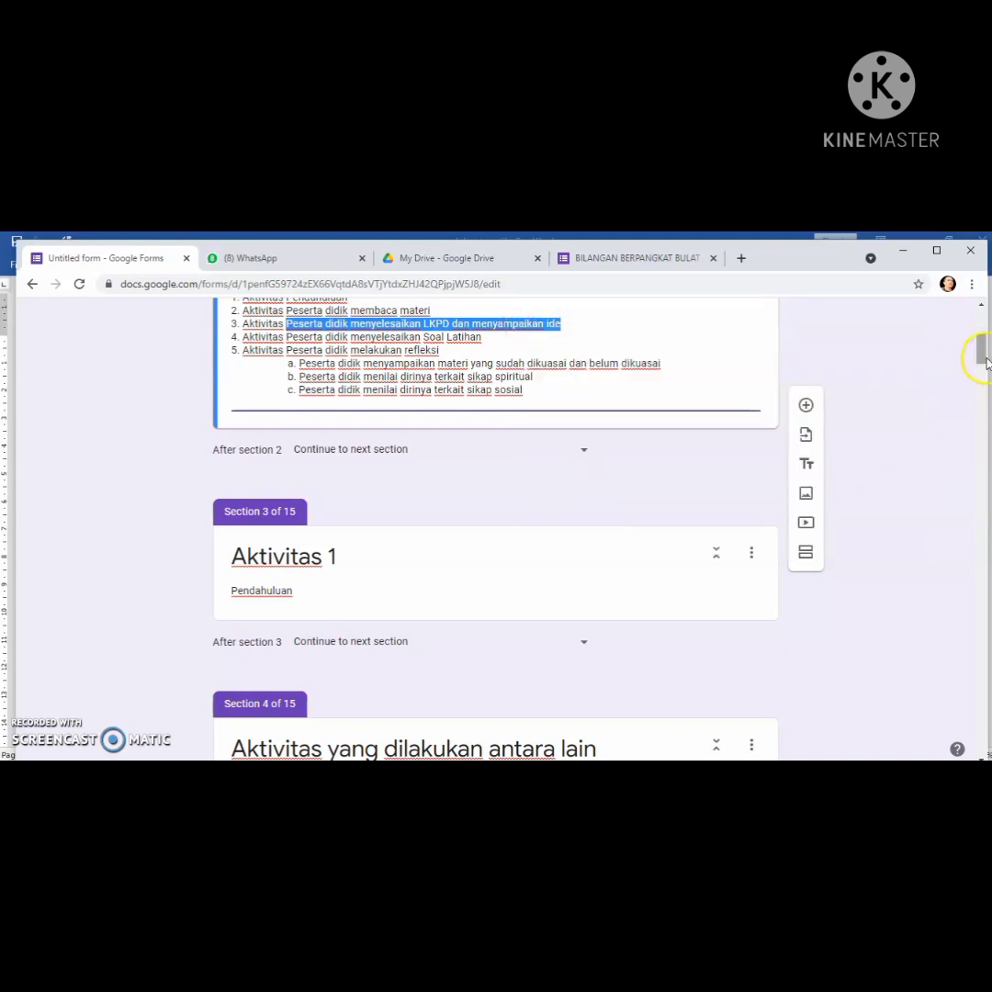
Paste the copied activity text as the description of the "Aktivitas 3" section
drag(981, 354, 981, 745)
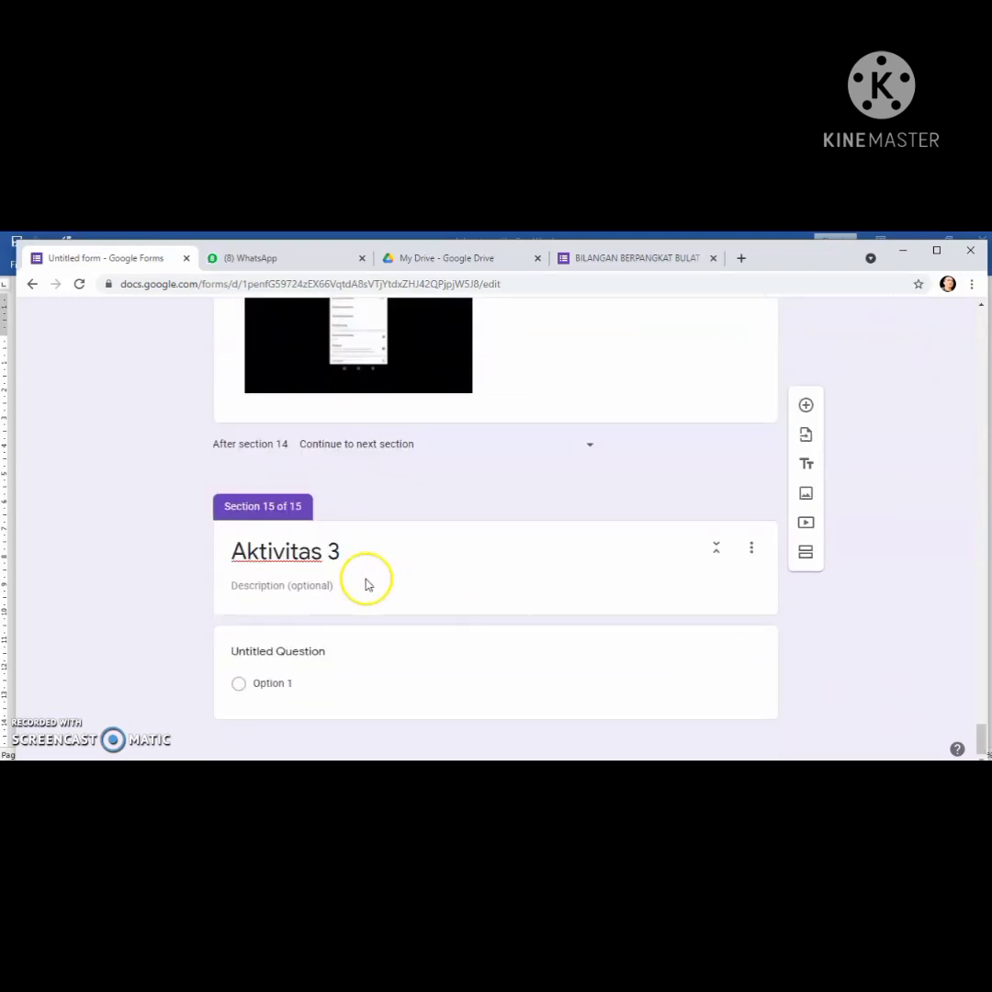
click(284, 585)
right_click(286, 588)
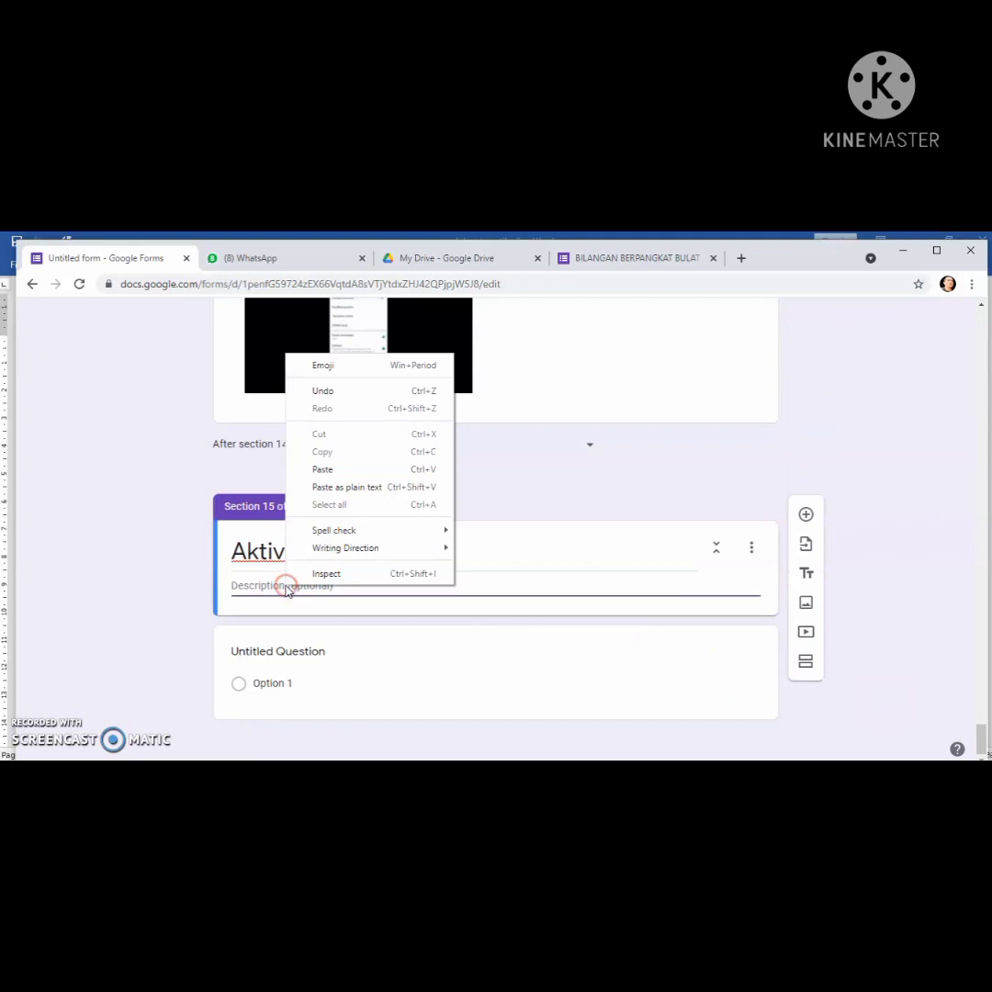
click(326, 469)
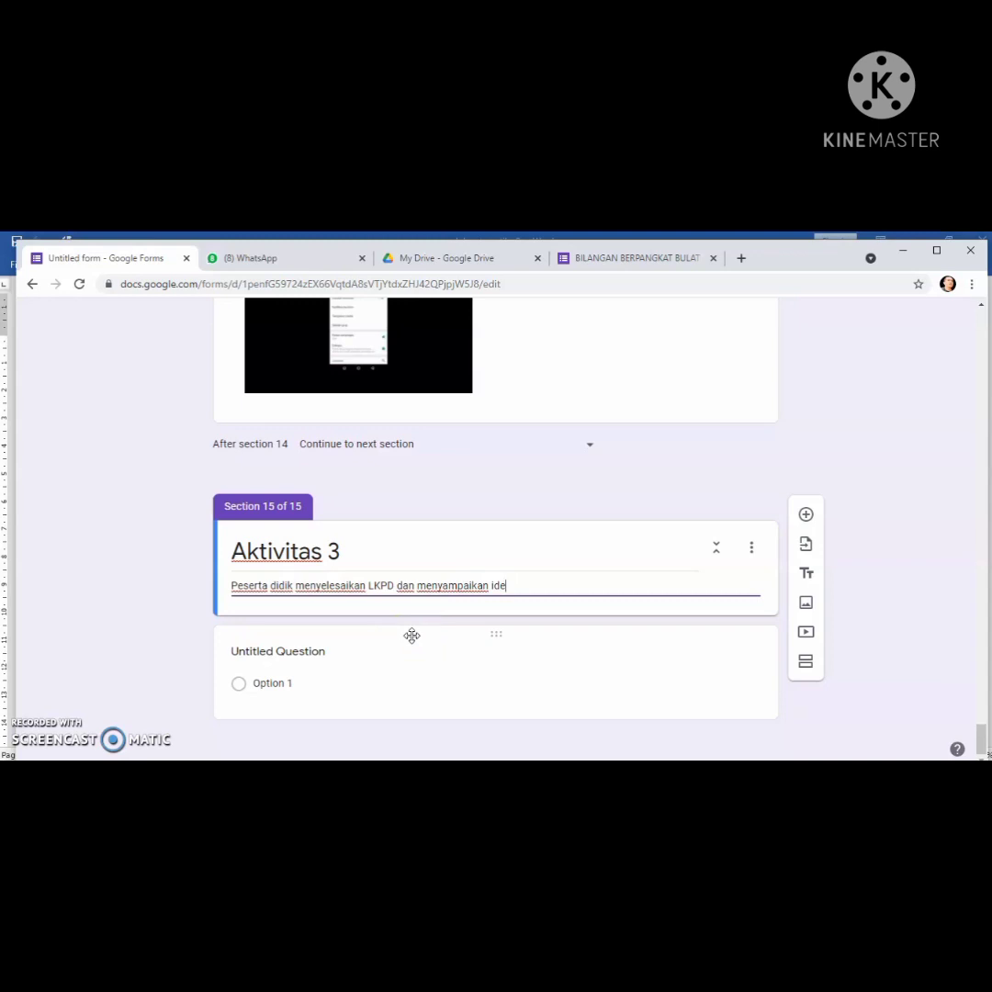
click(617, 620)
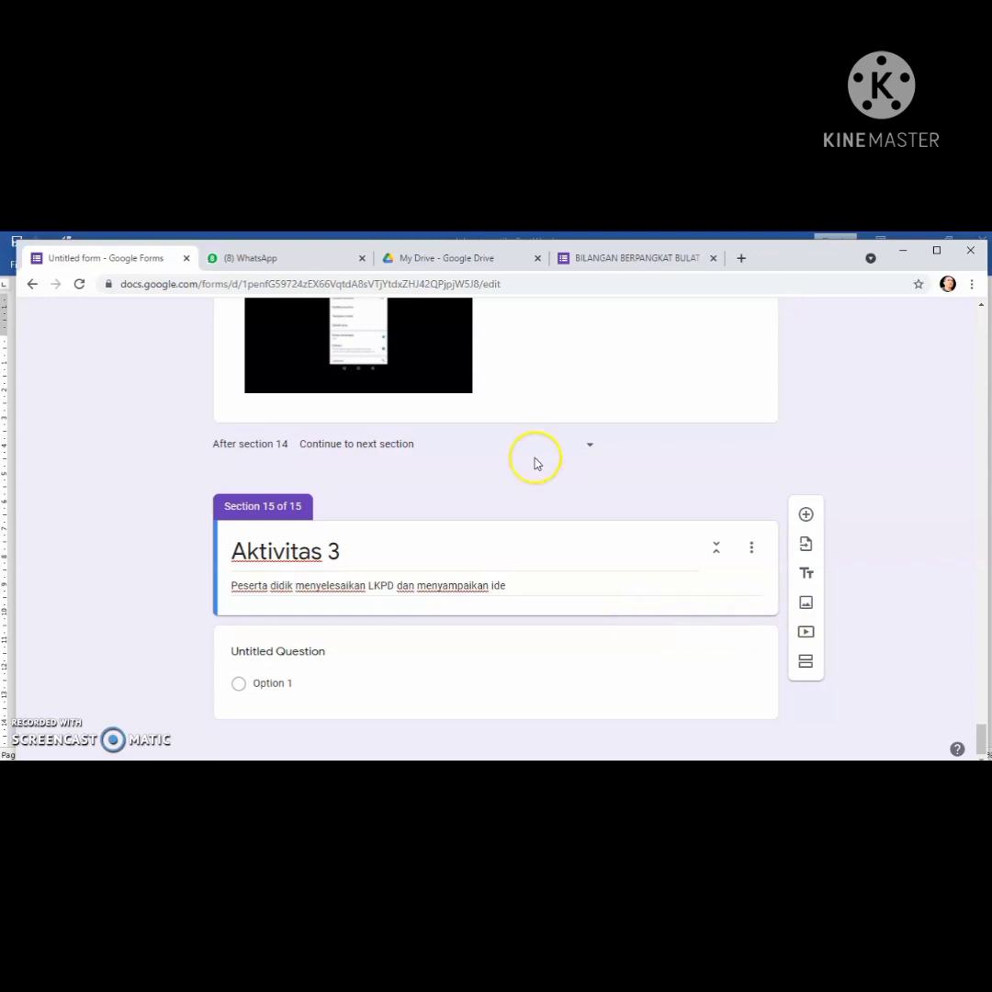
Search Google in a new browser tab for "Gambar LKPD Bilangan berpangkat bulat"
click(741, 260)
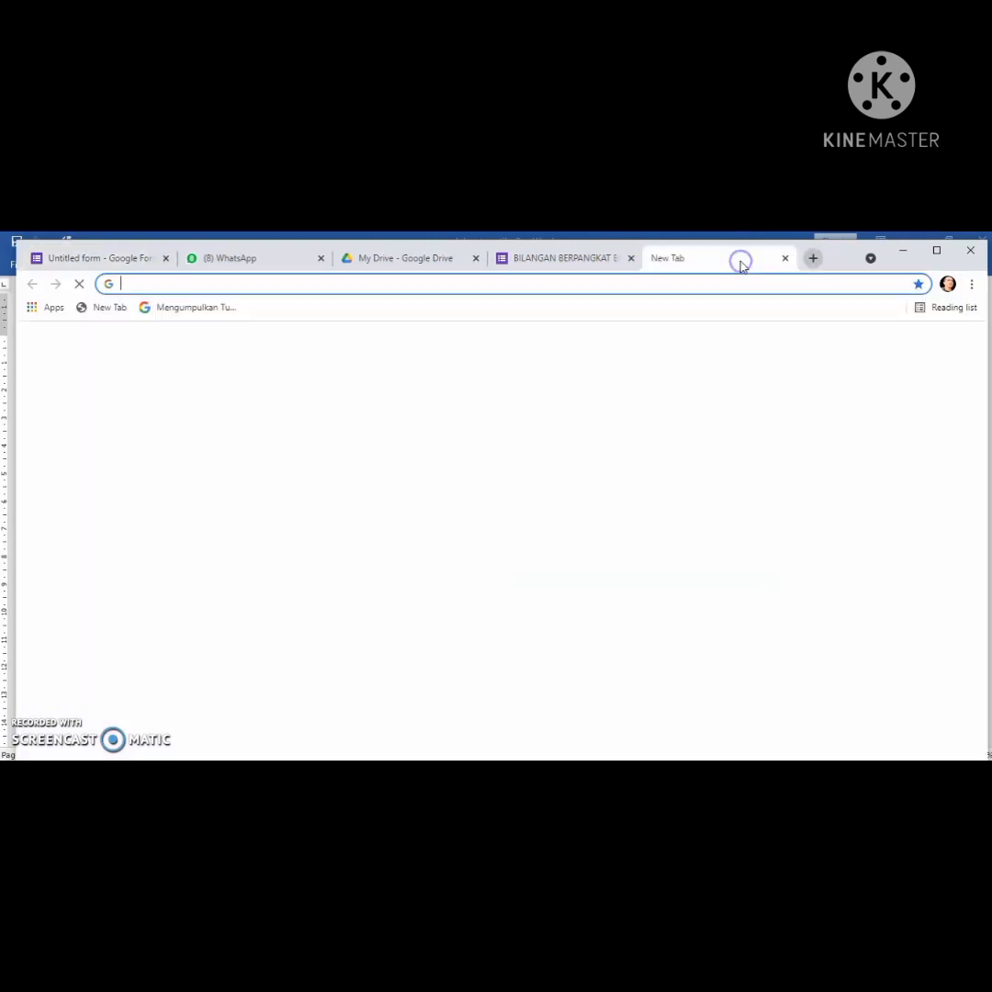
click(408, 281)
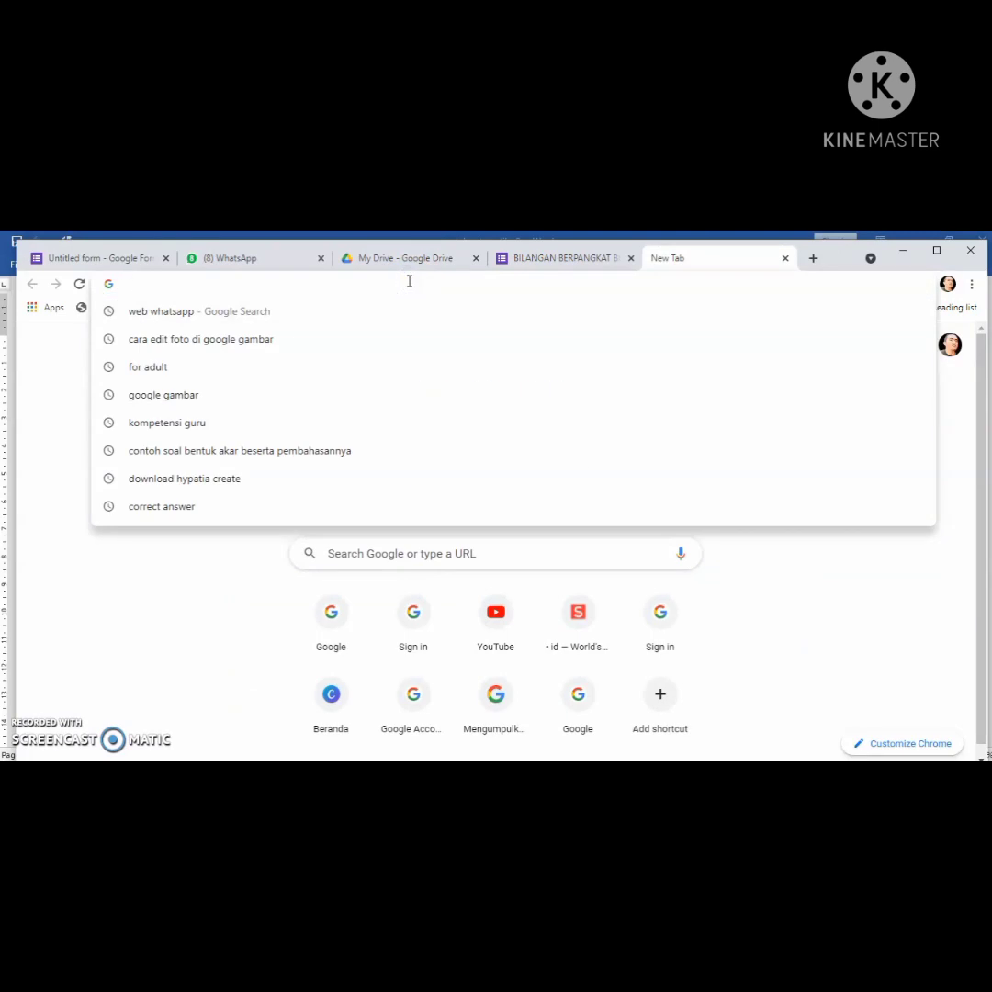
text(Gamba)
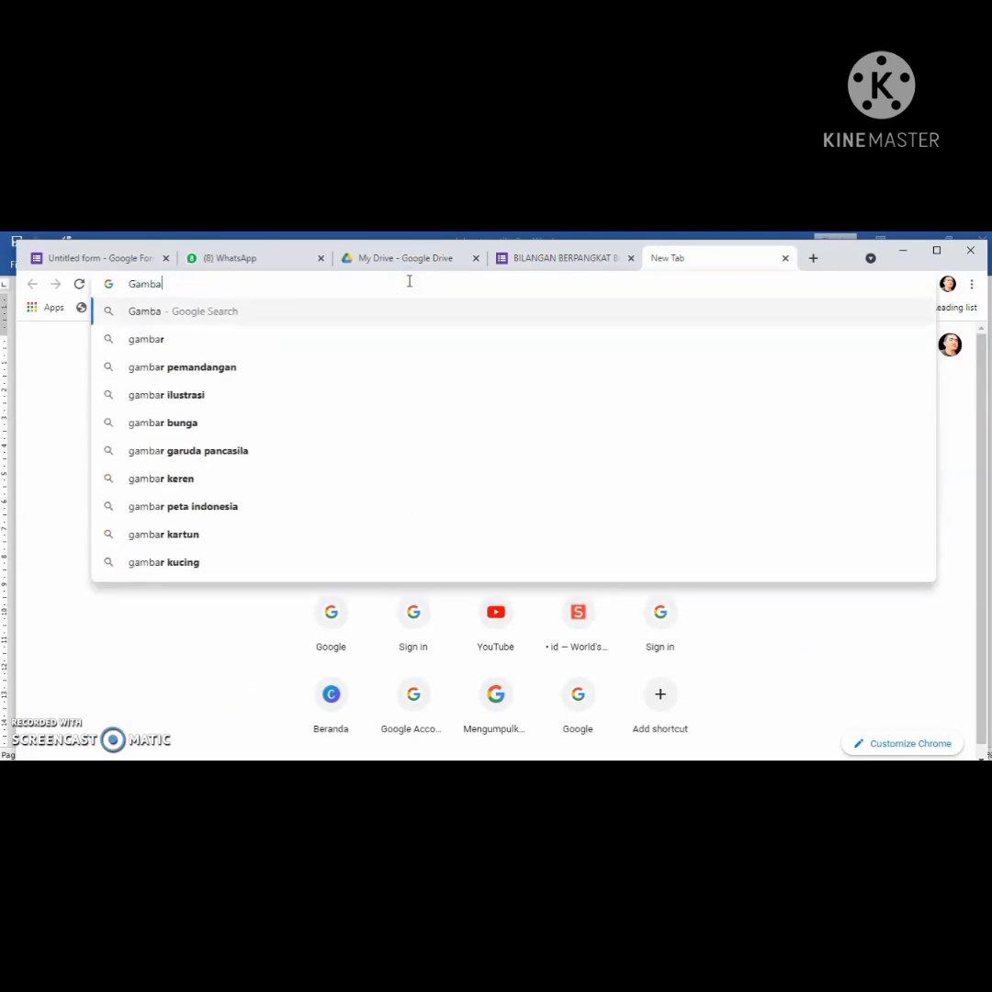
text(r LKPD)
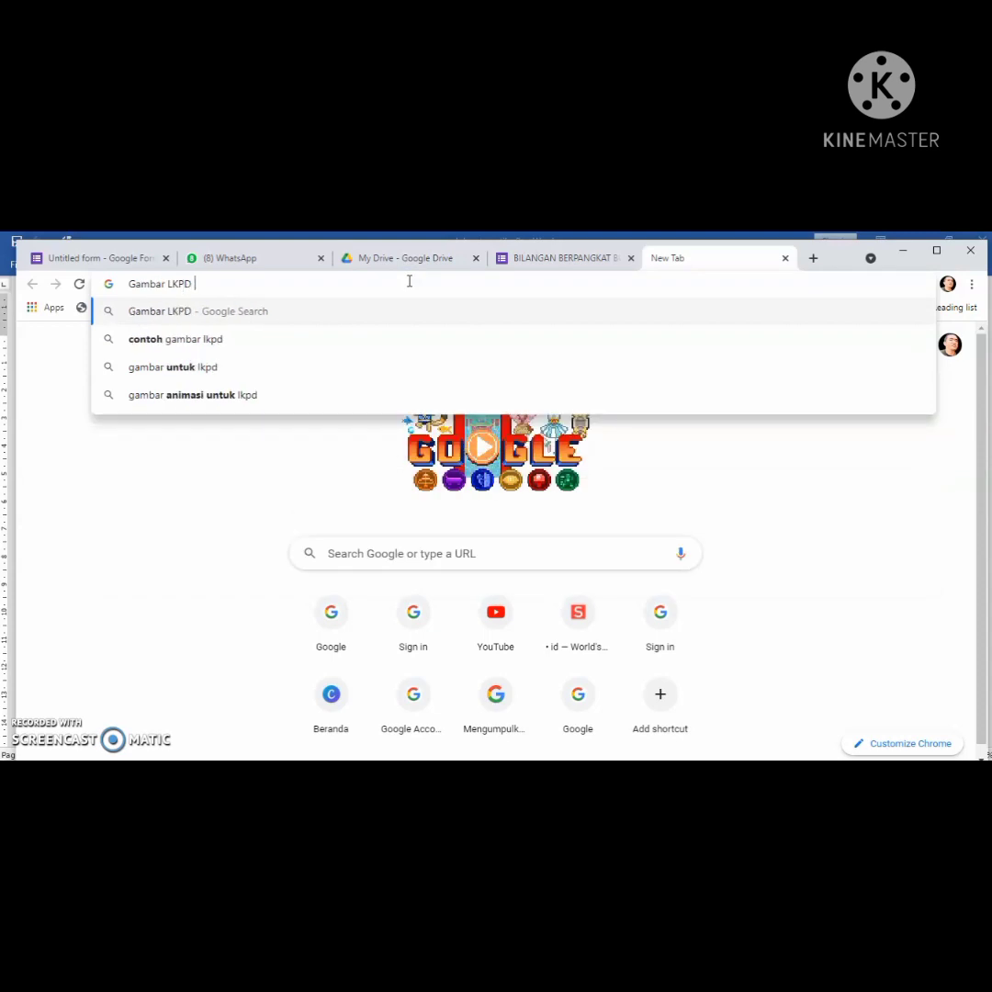
text( Bil)
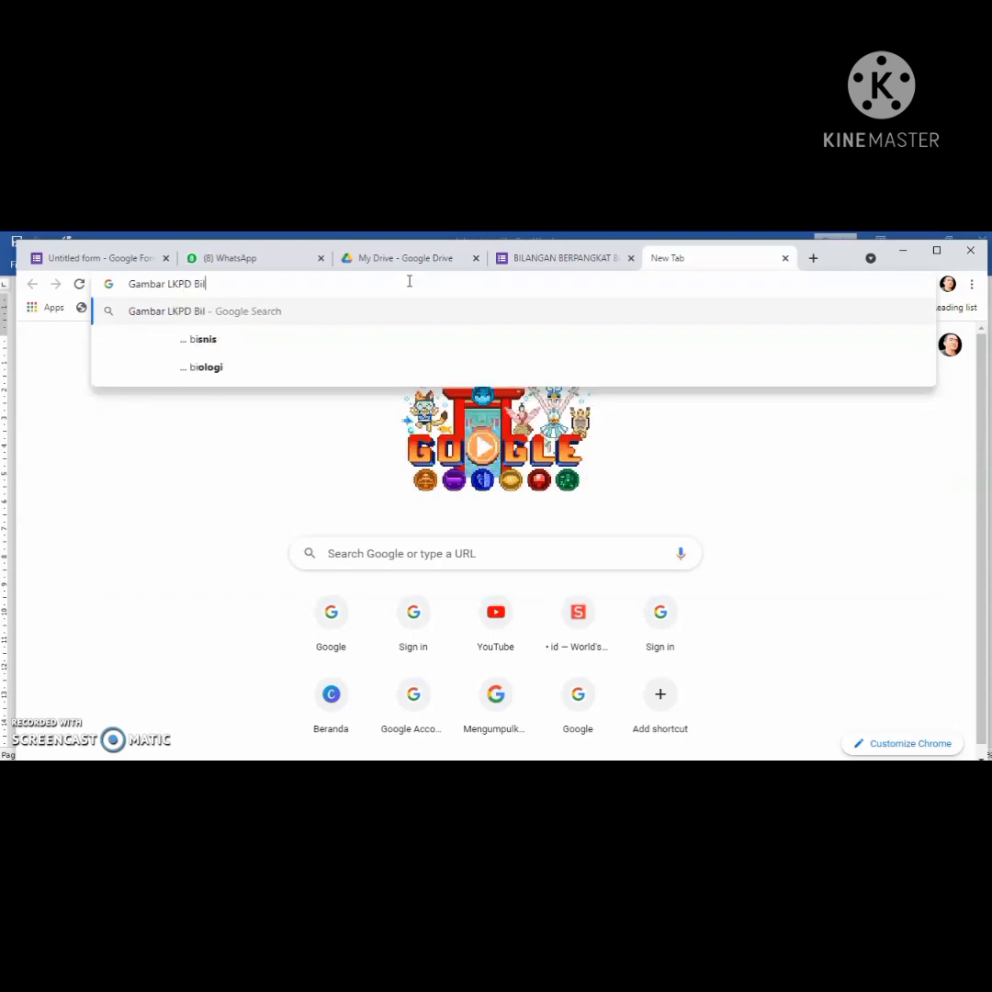
text(angan b)
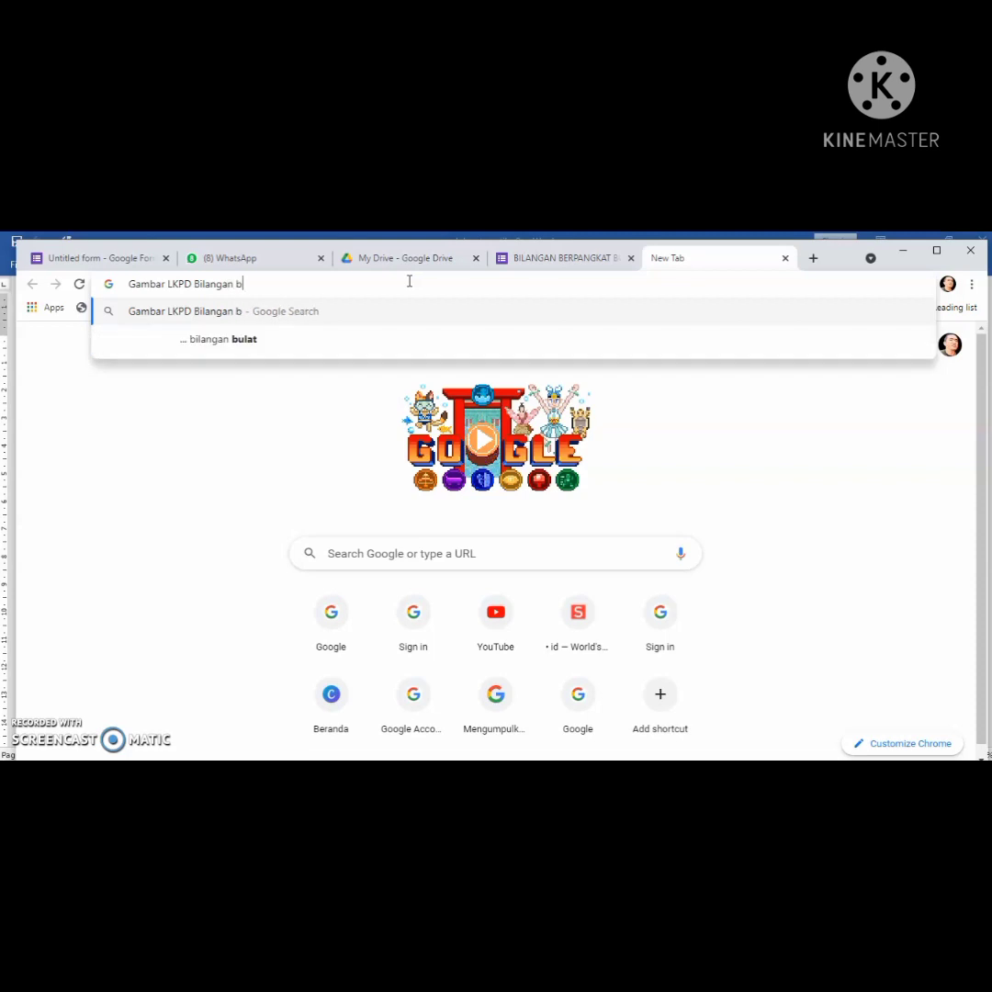
text(erpang)
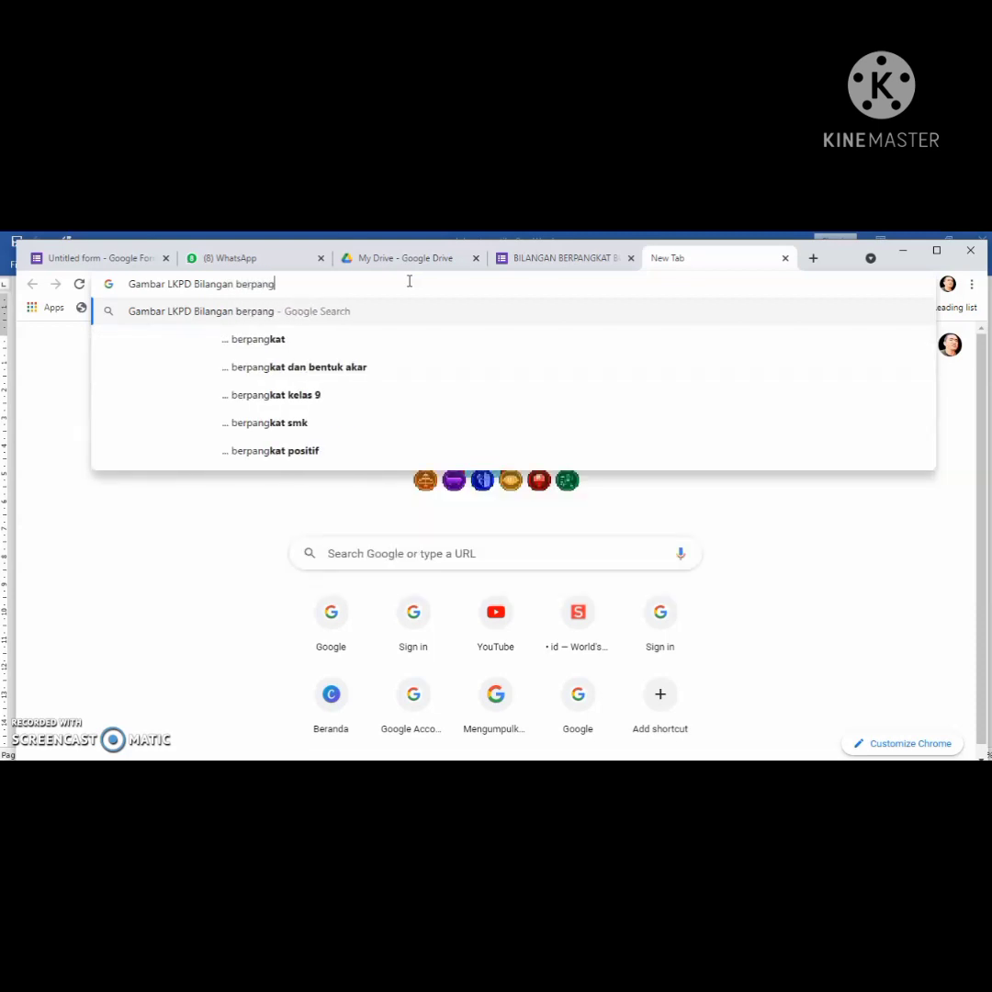
text(kat bu)
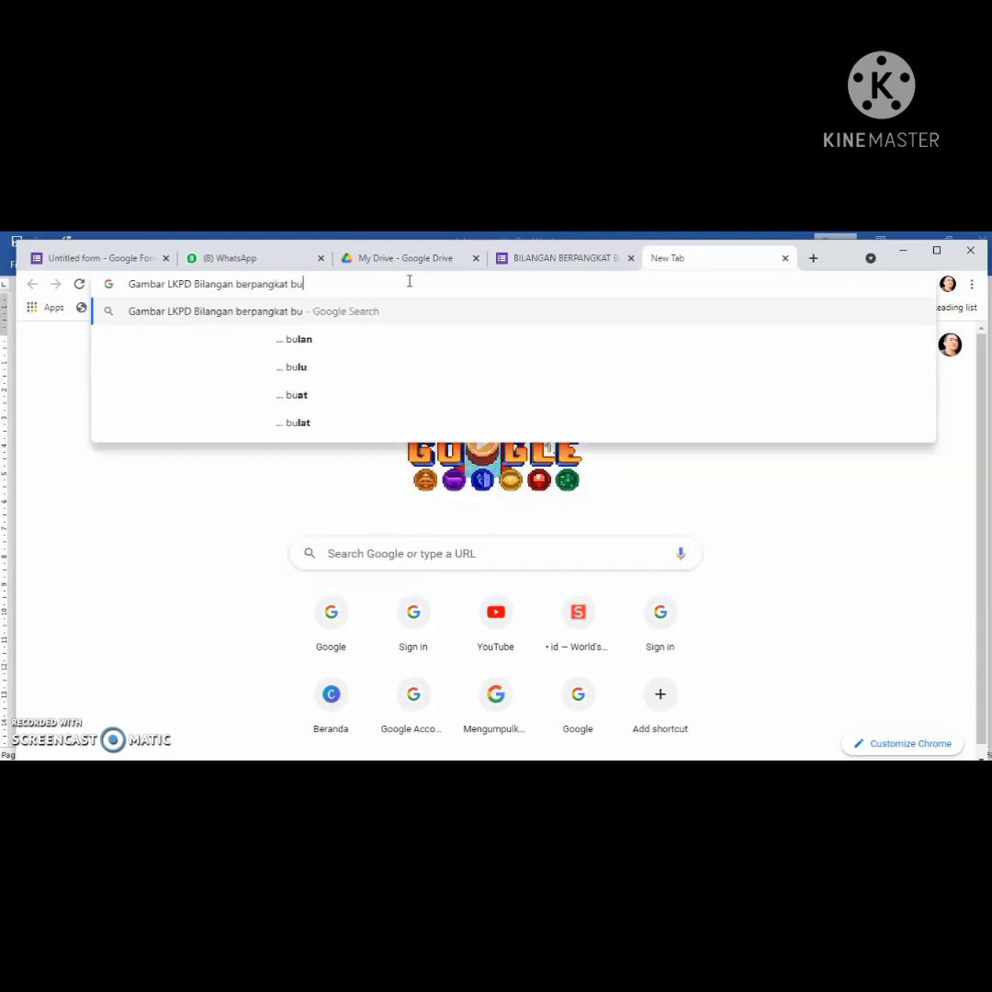
text(lat)
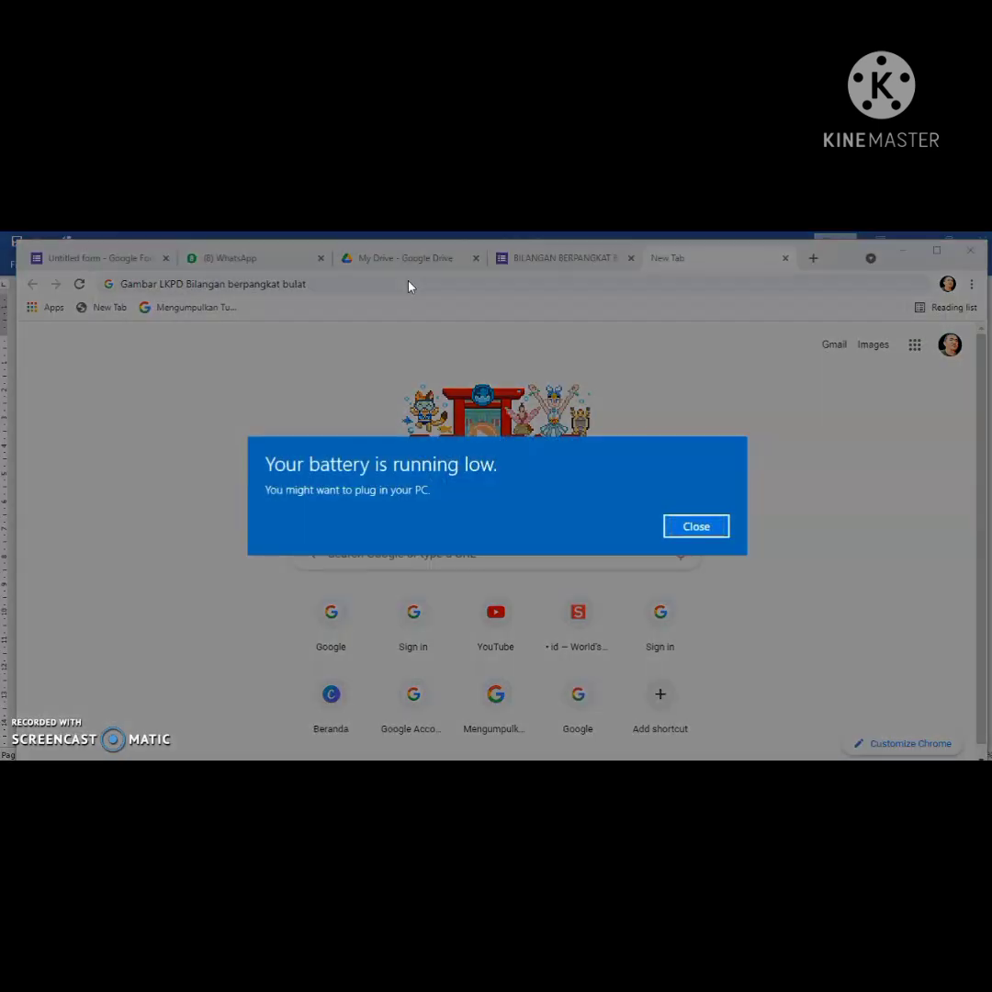
click(695, 527)
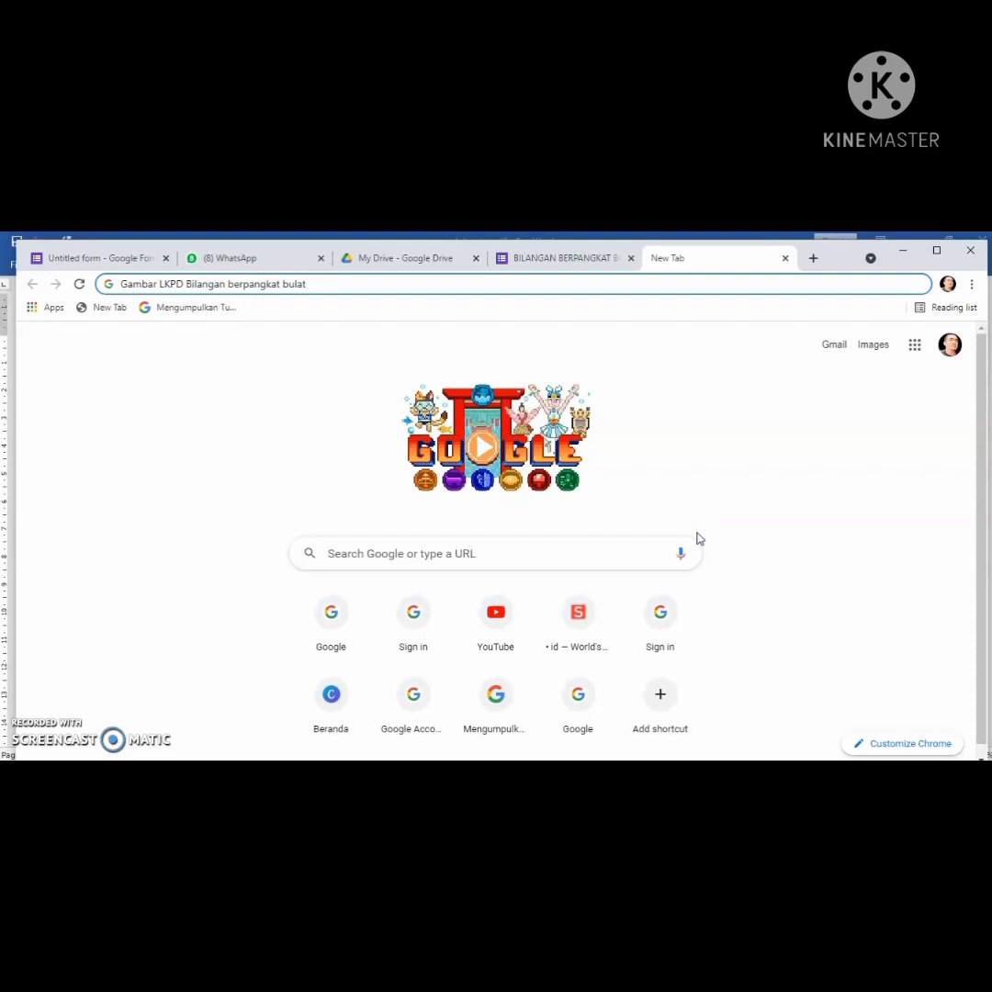
key(Return)
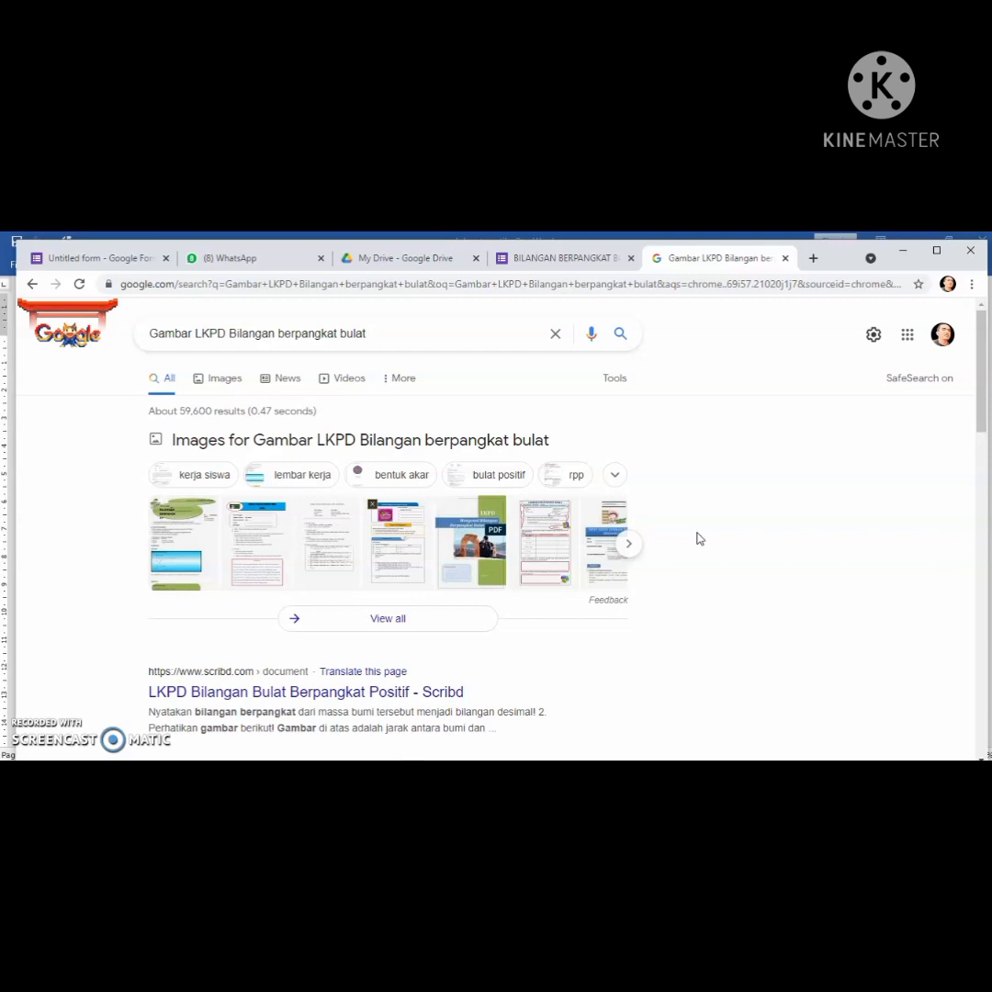
Save the first image result, "LKPD 3.1 (Bilangan Berpangkat)", to the Pictures folder as "aaaaaa"
click(180, 550)
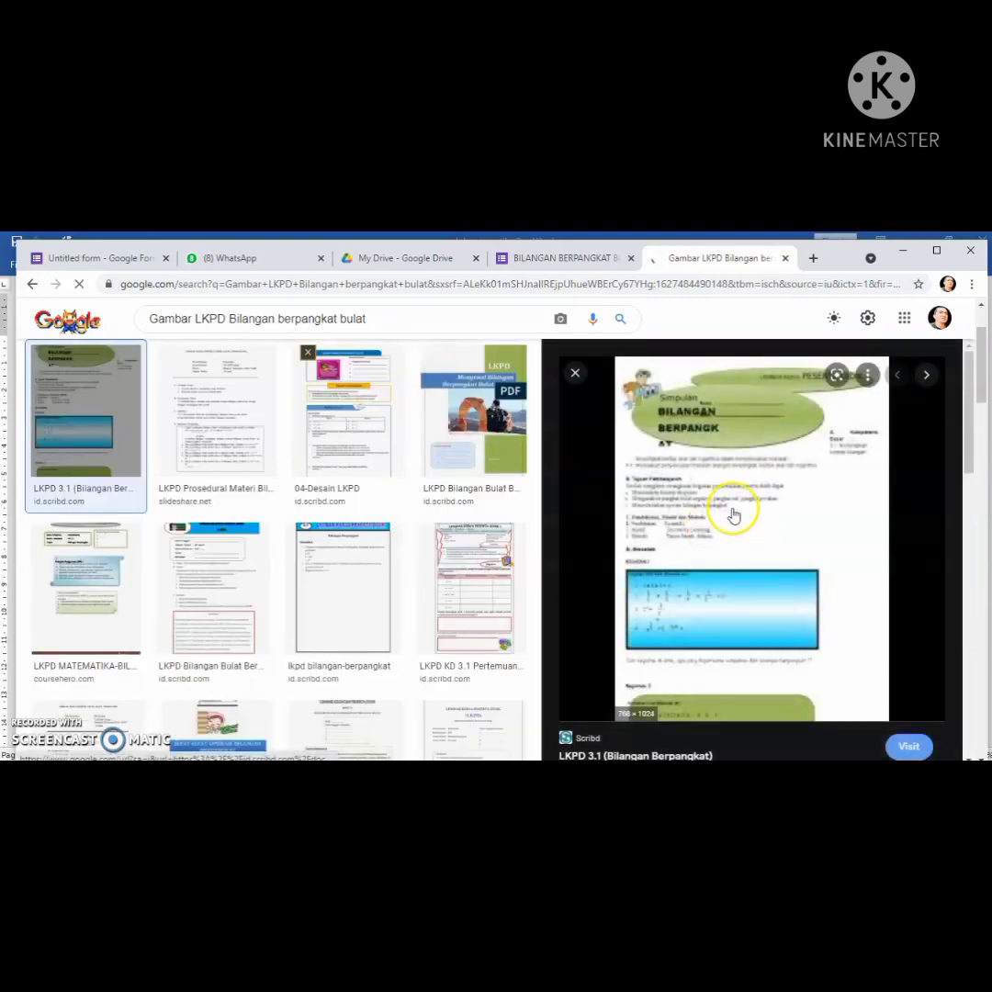
right_click(731, 507)
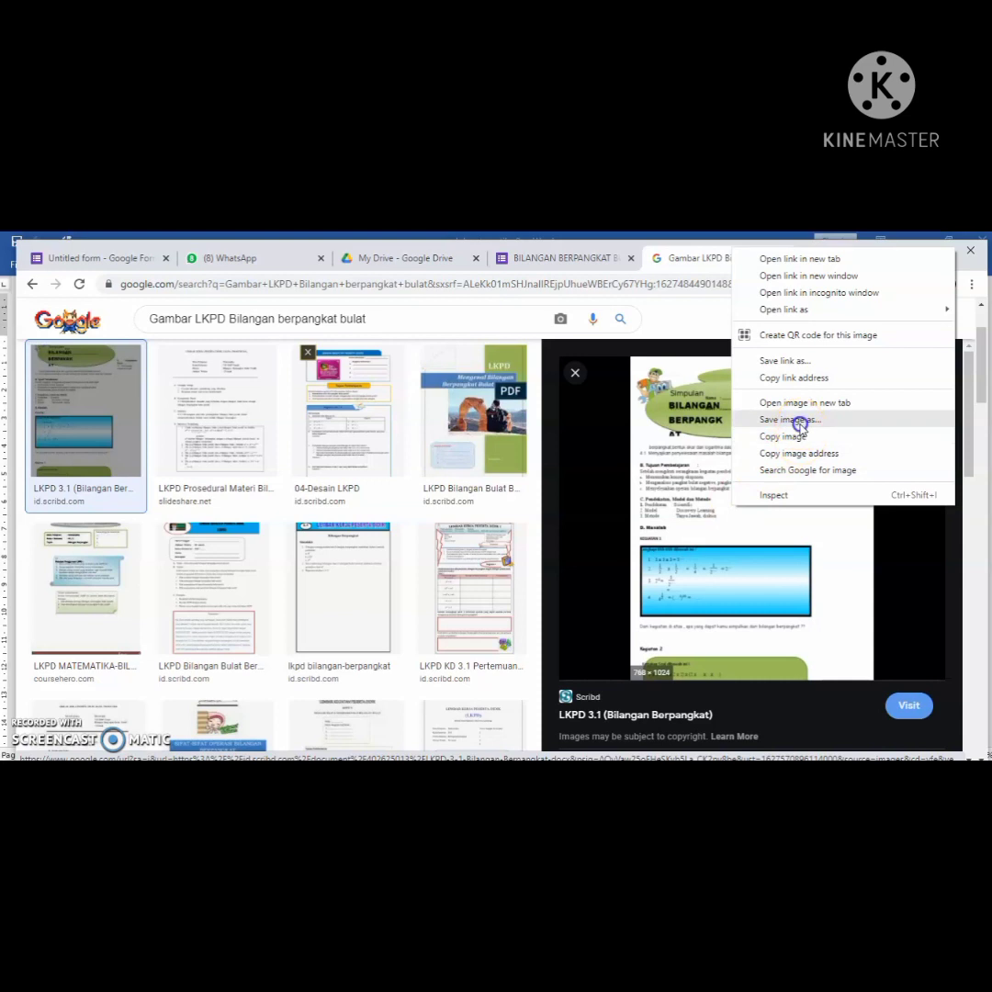
click(792, 420)
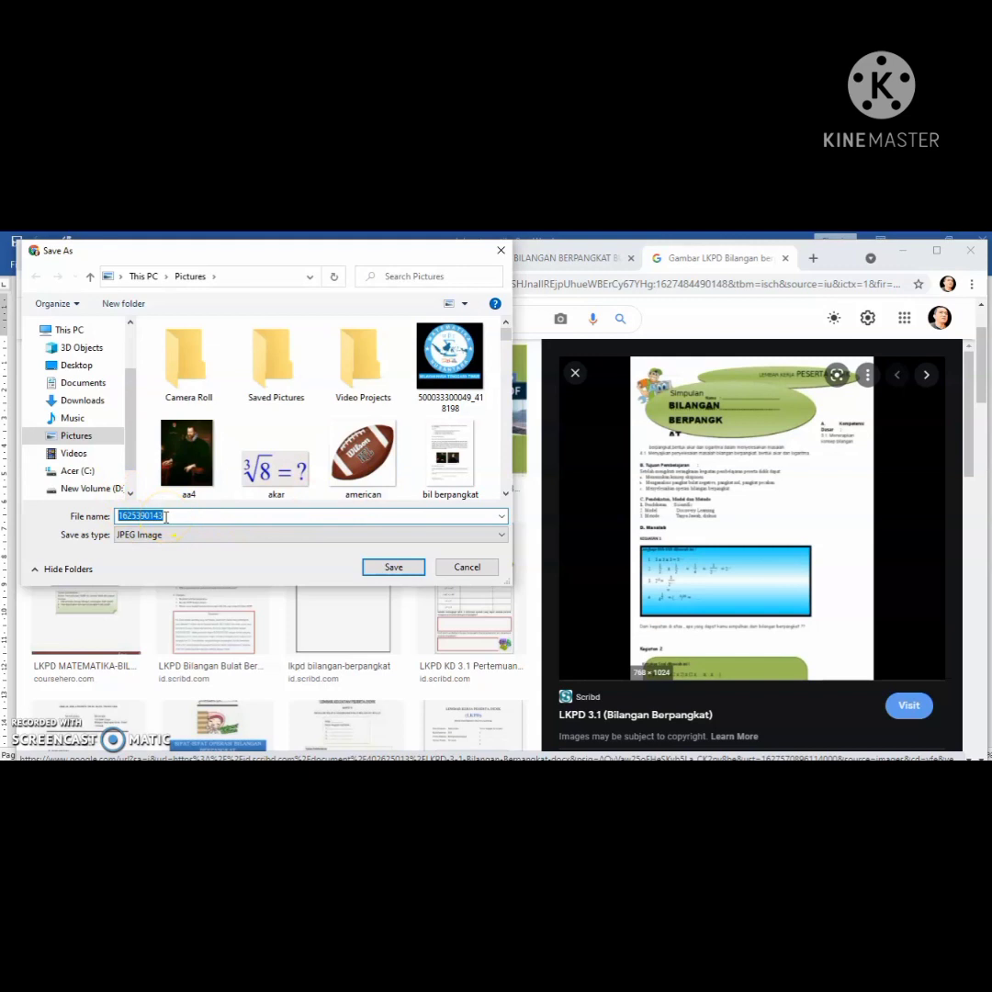
text(aaaaaa)
click(387, 566)
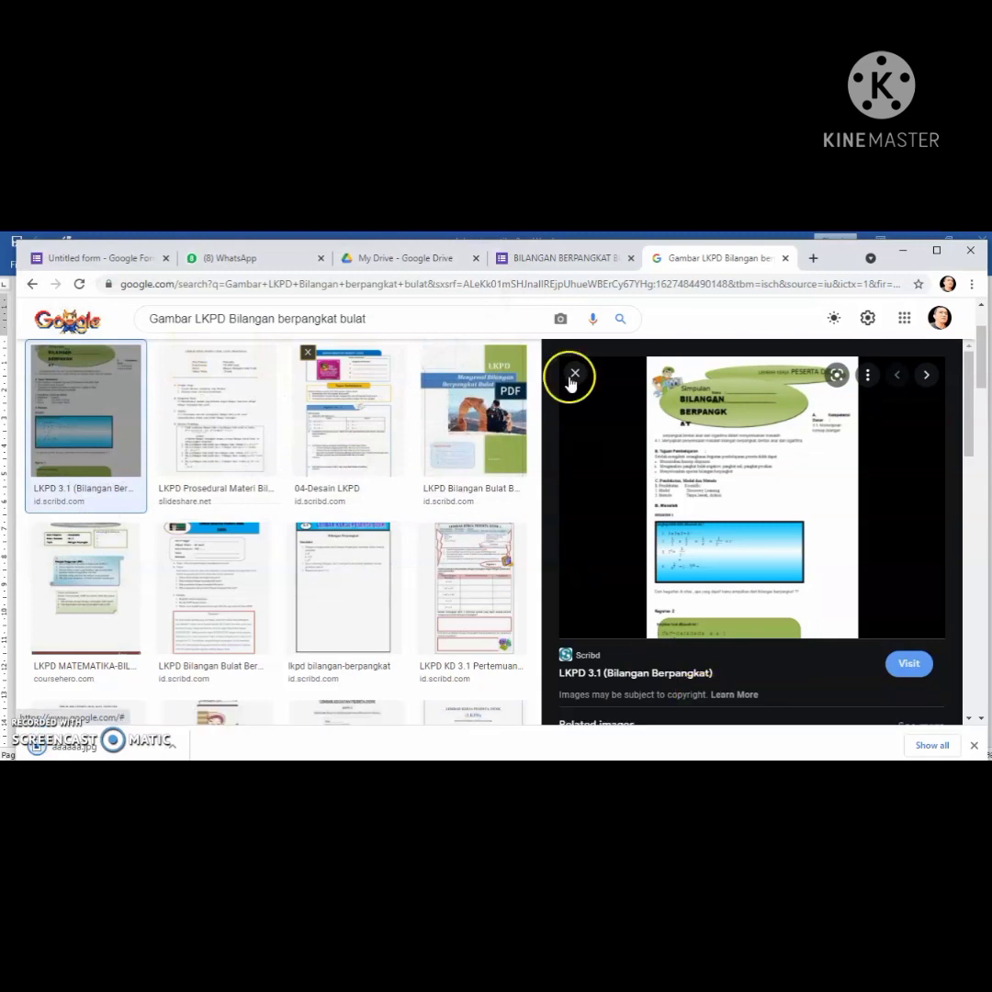
Return to the untitled form and insert the image "aaaaaa" from the Pictures folder below the "Aktivitas 3" header
click(549, 258)
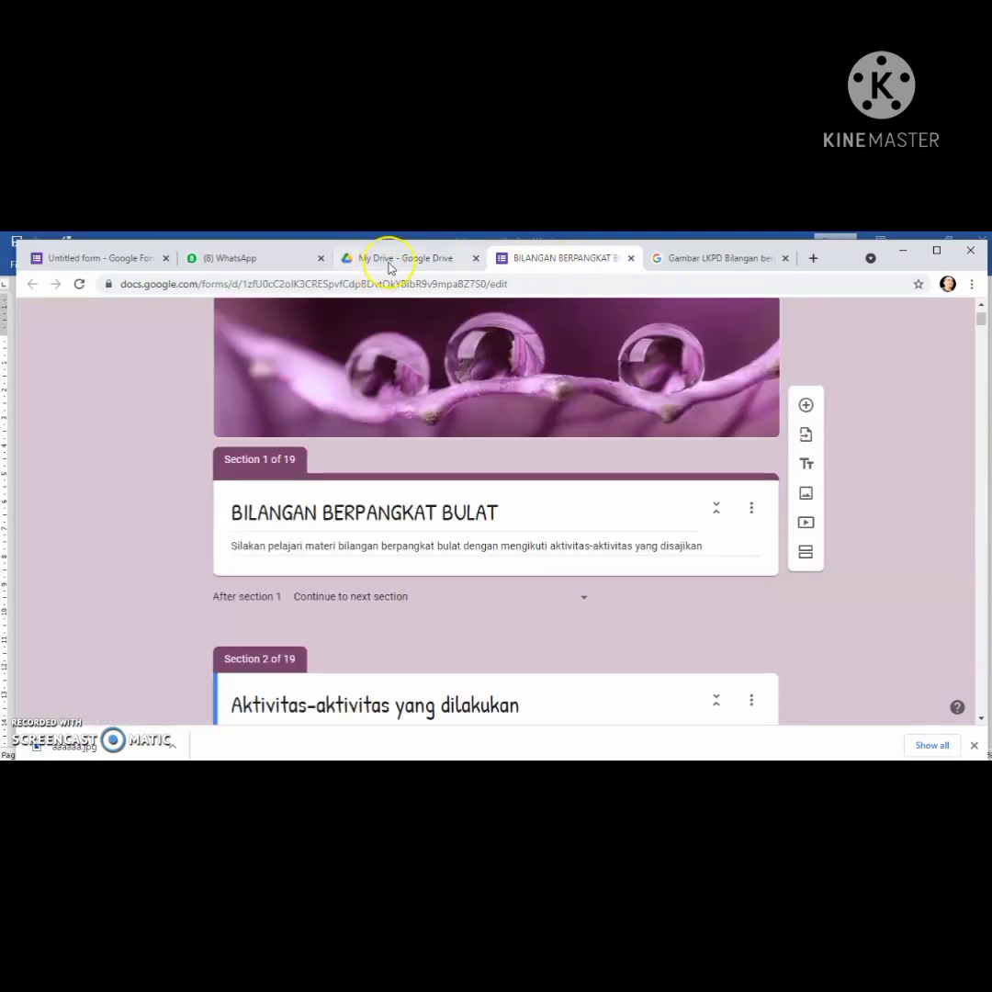
click(110, 258)
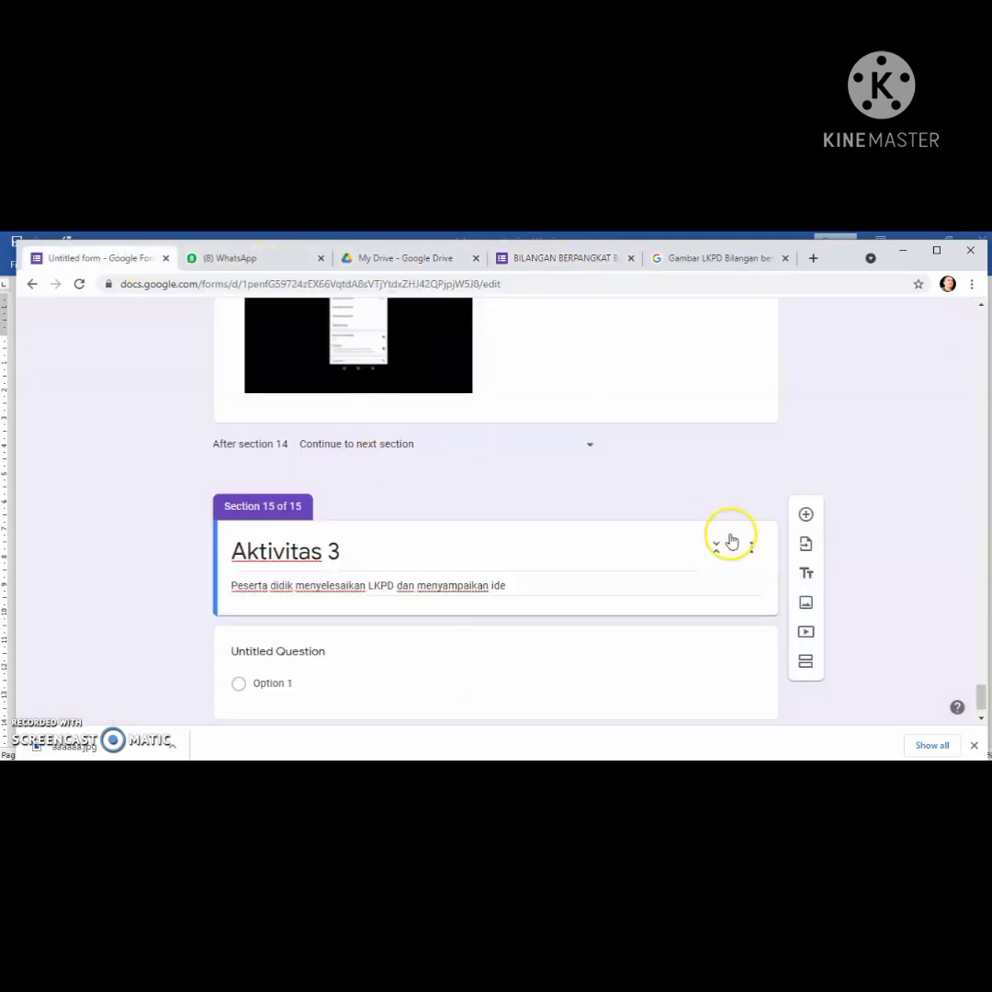
click(805, 603)
click(503, 493)
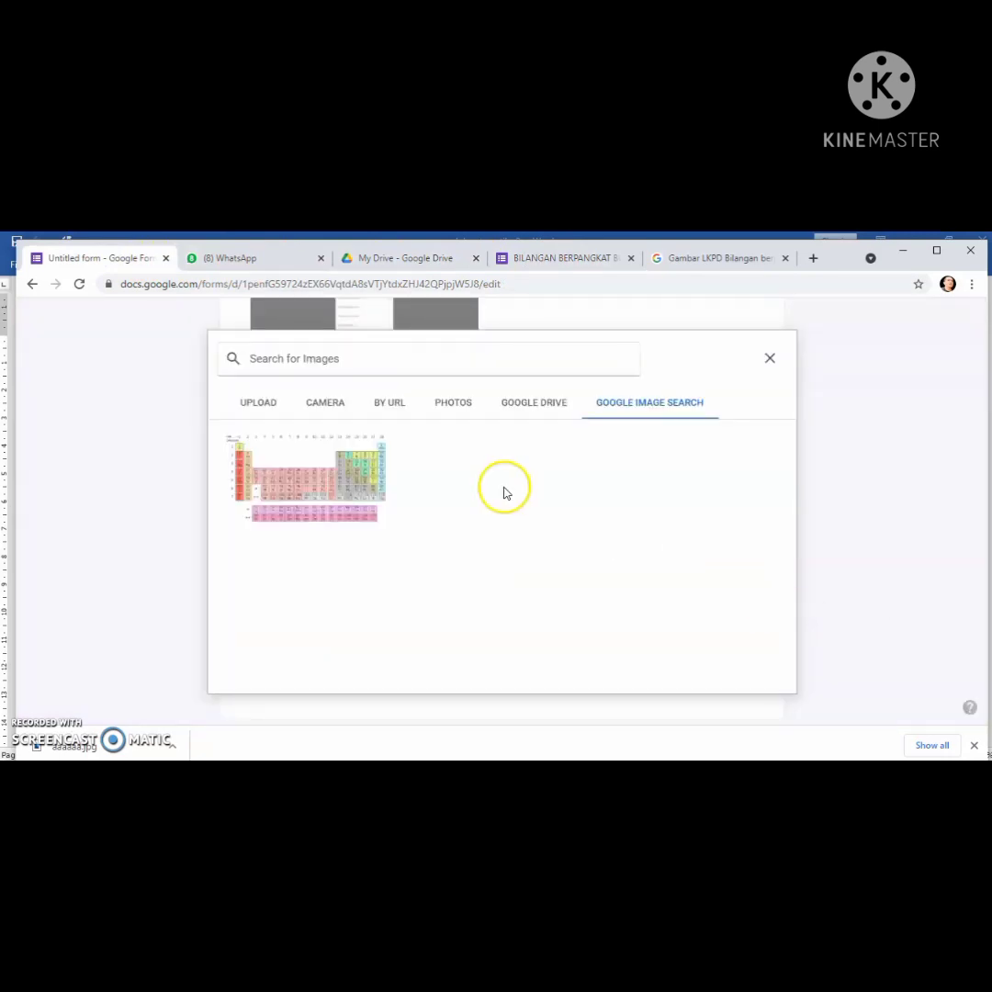
click(269, 407)
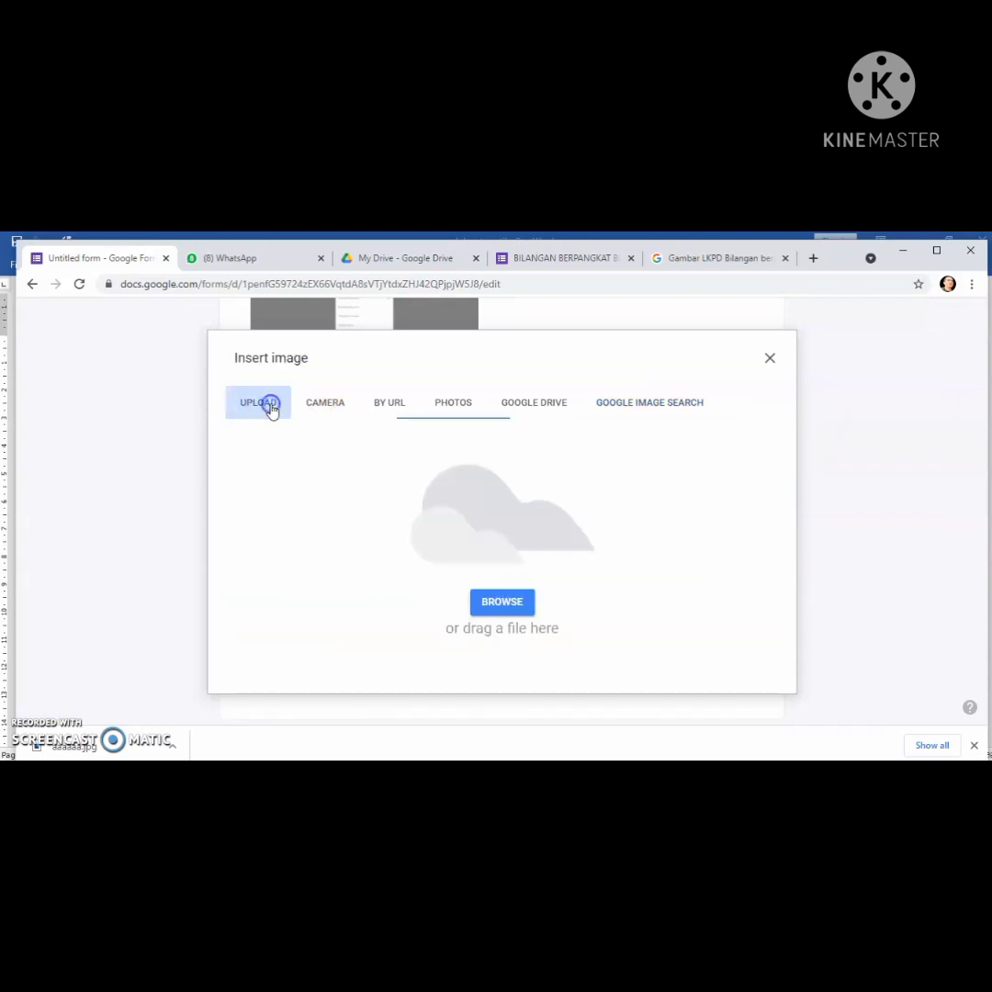
click(499, 603)
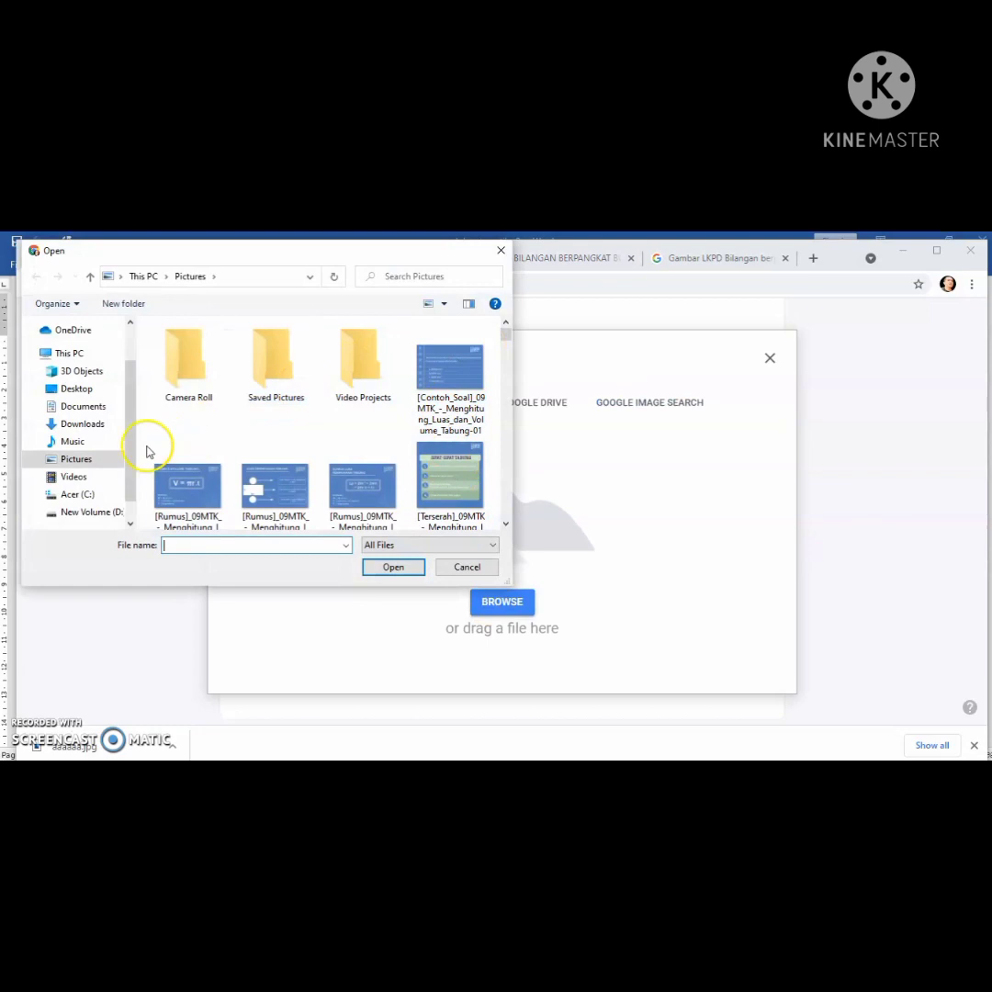
click(94, 460)
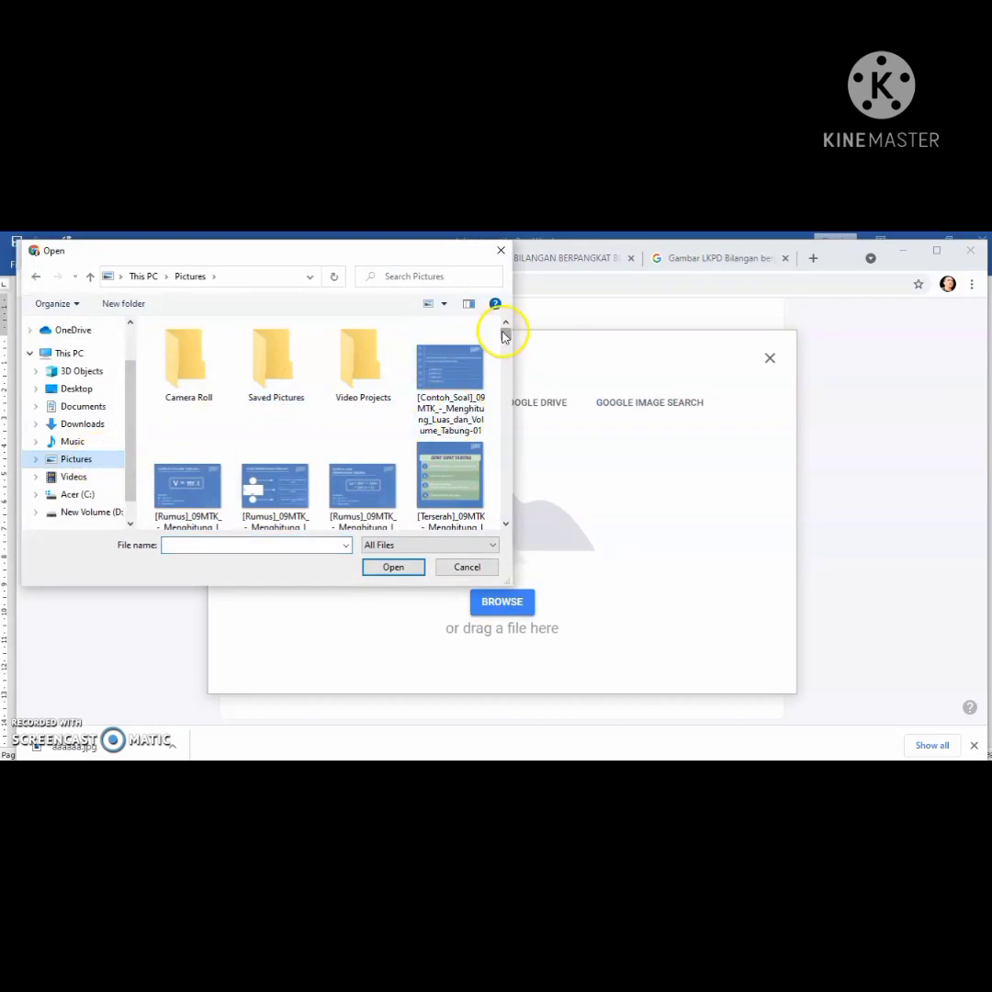
scroll(504, 337, down, 5)
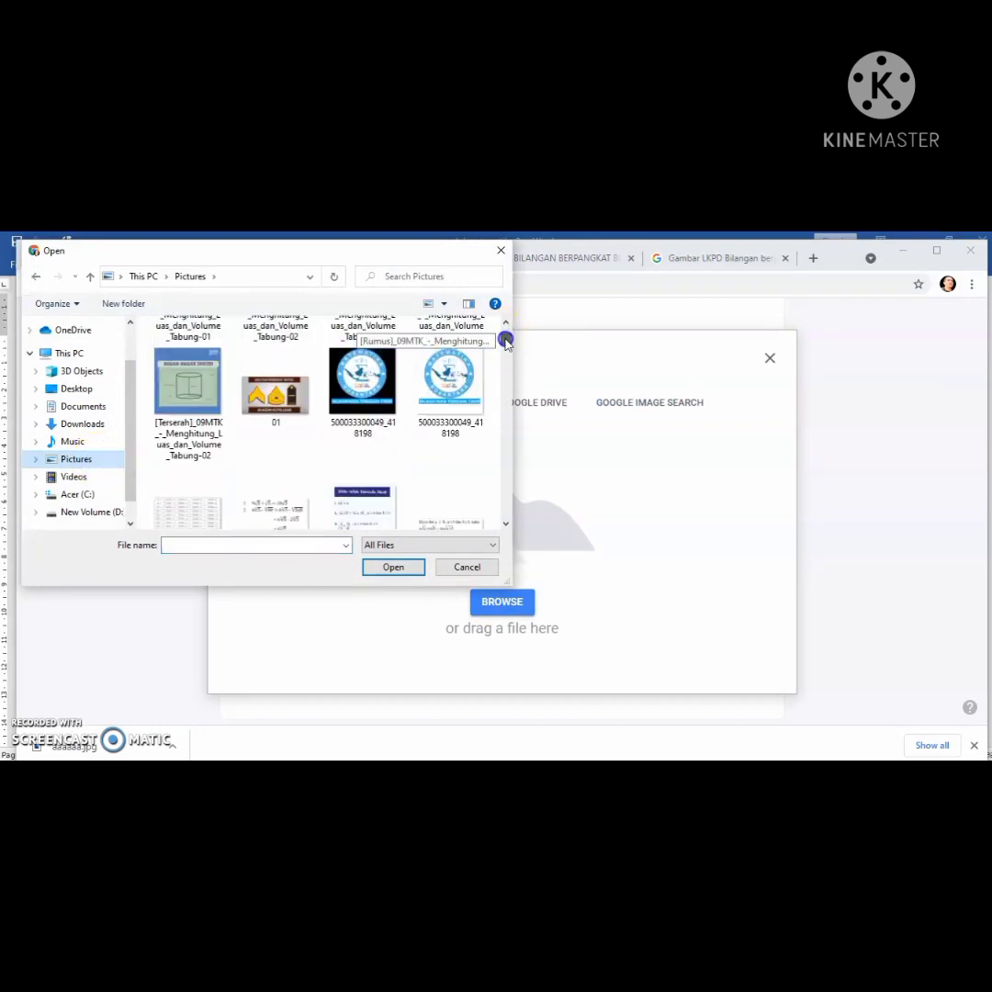
scroll(504, 341, down, 3)
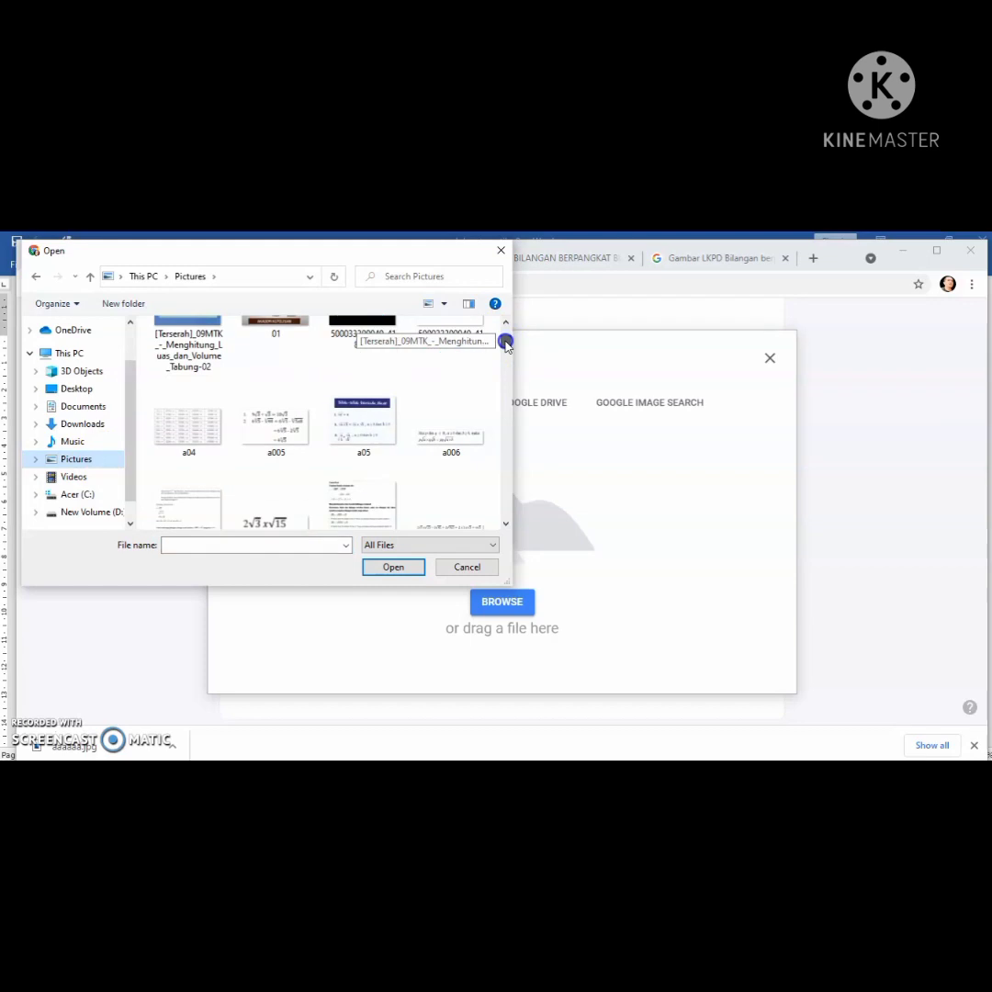
scroll(505, 344, down, 3)
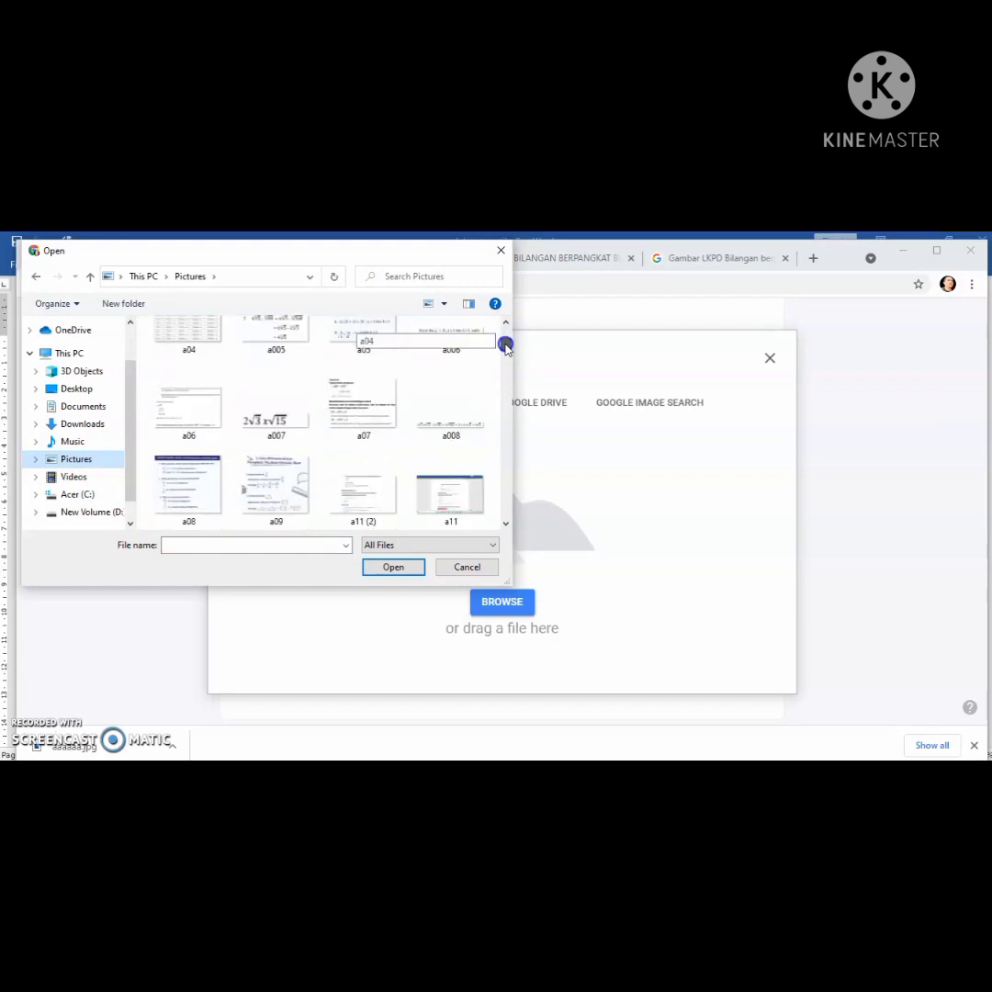
scroll(506, 347, down, 5)
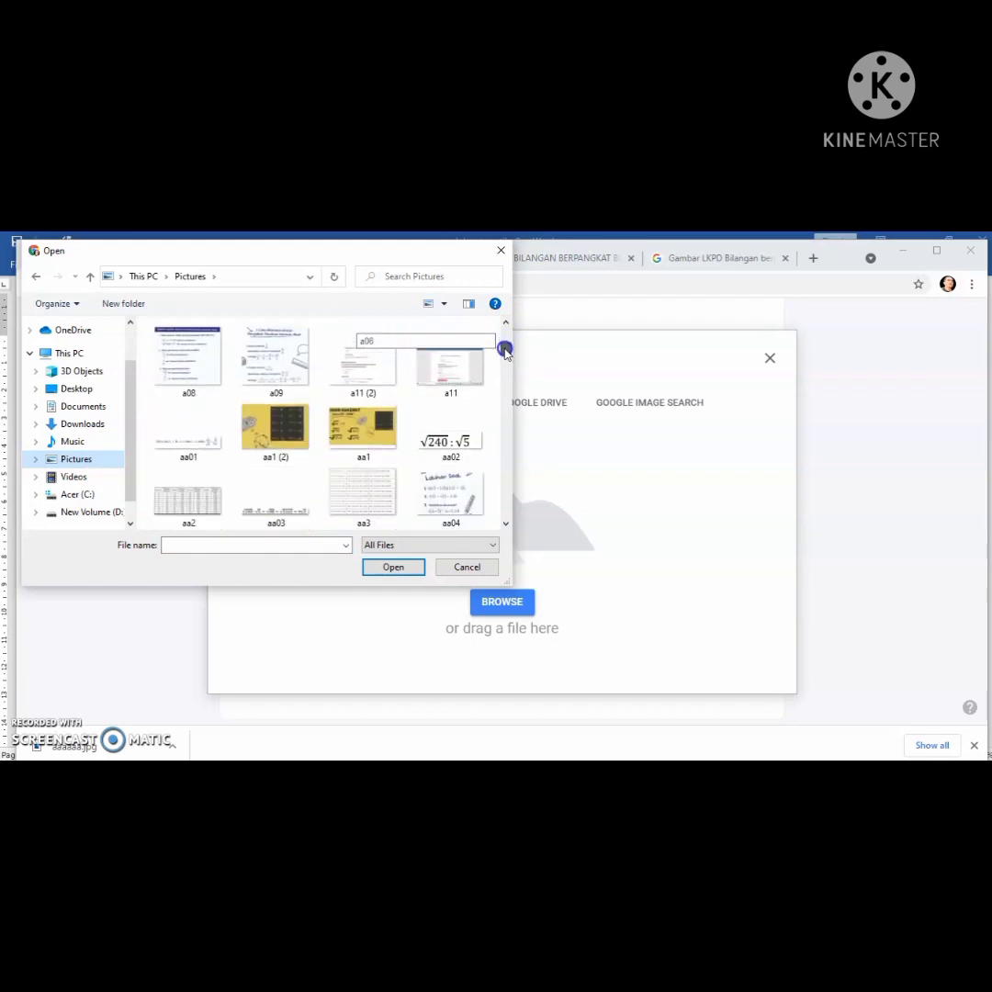
scroll(505, 352, down, 3)
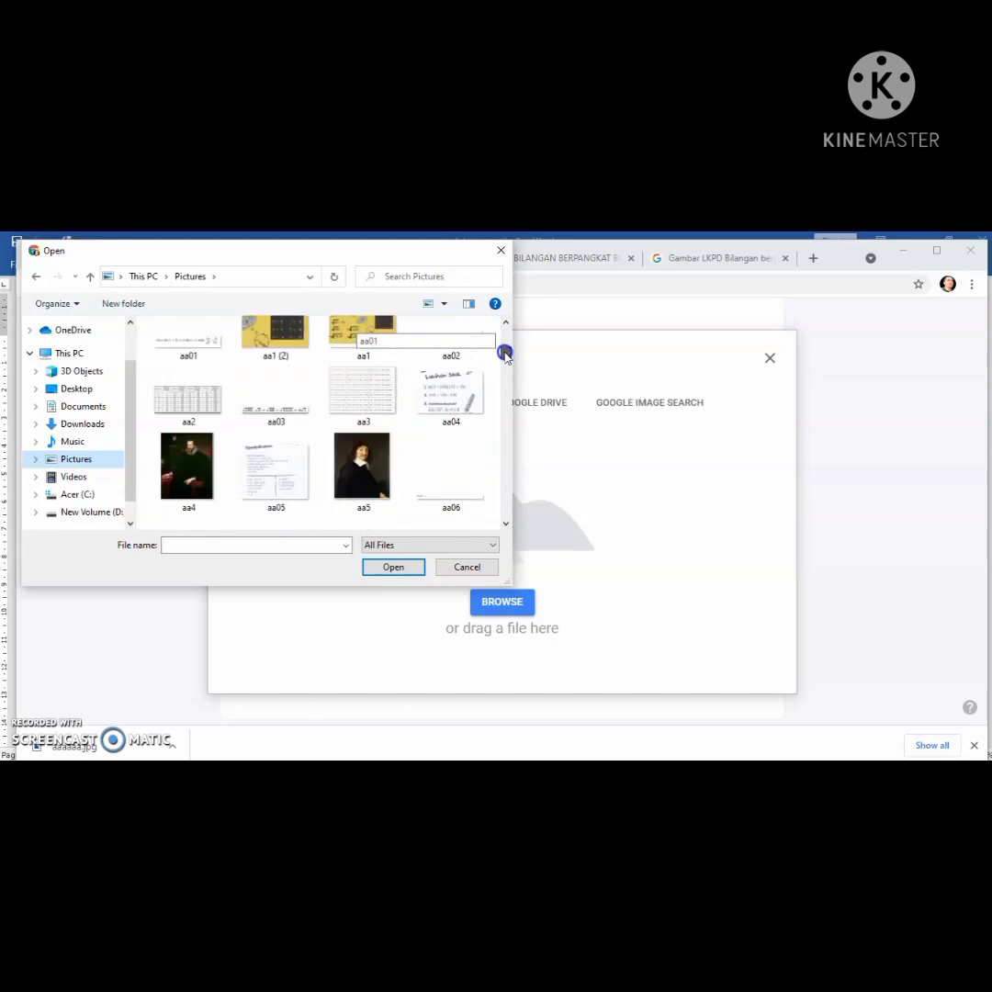
scroll(504, 353, down, 4)
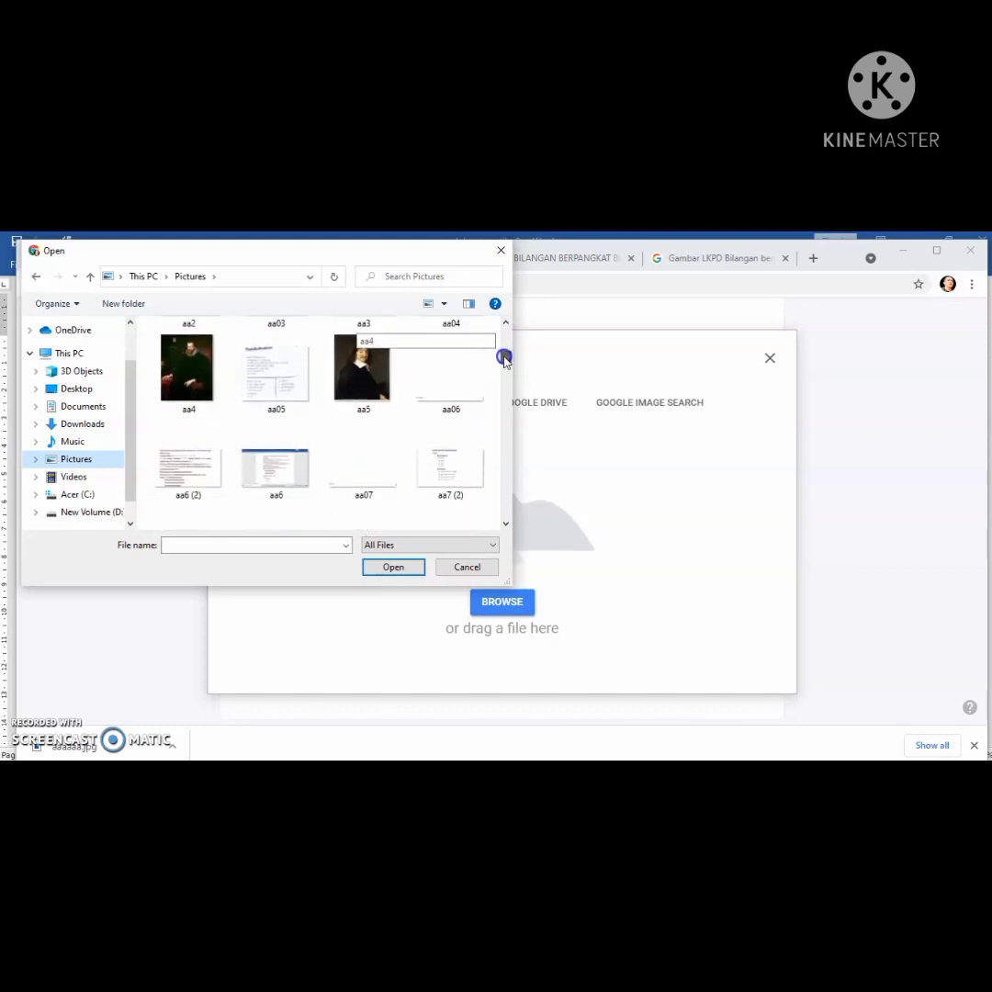
scroll(504, 360, down, 1)
scroll(504, 361, down, 1)
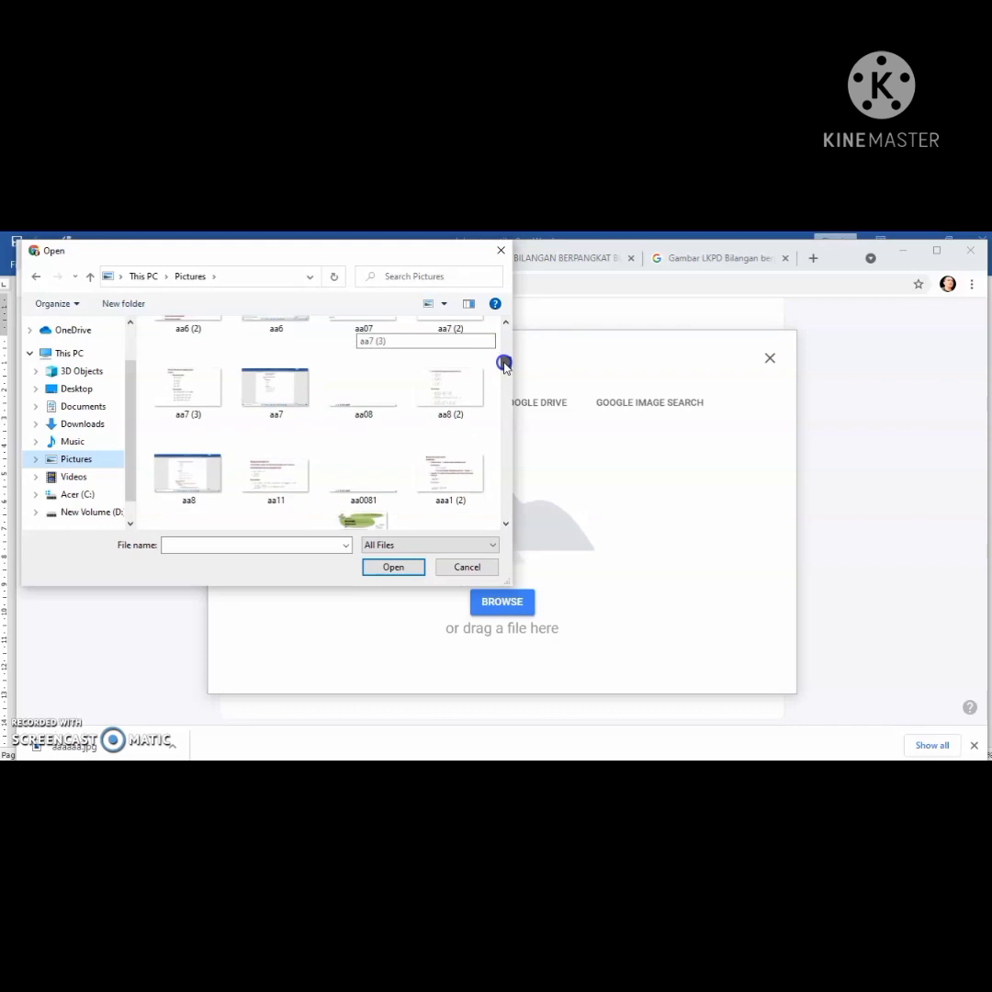
scroll(504, 363, down, 1)
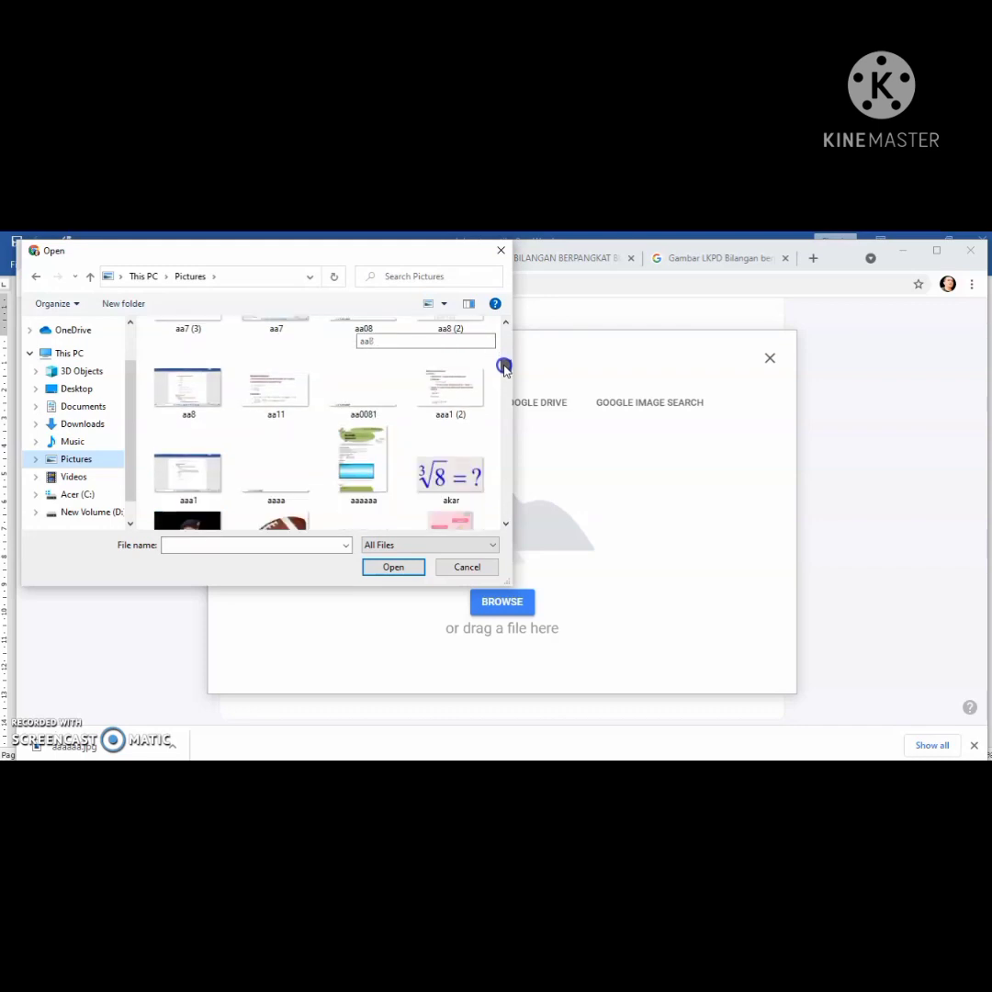
click(361, 471)
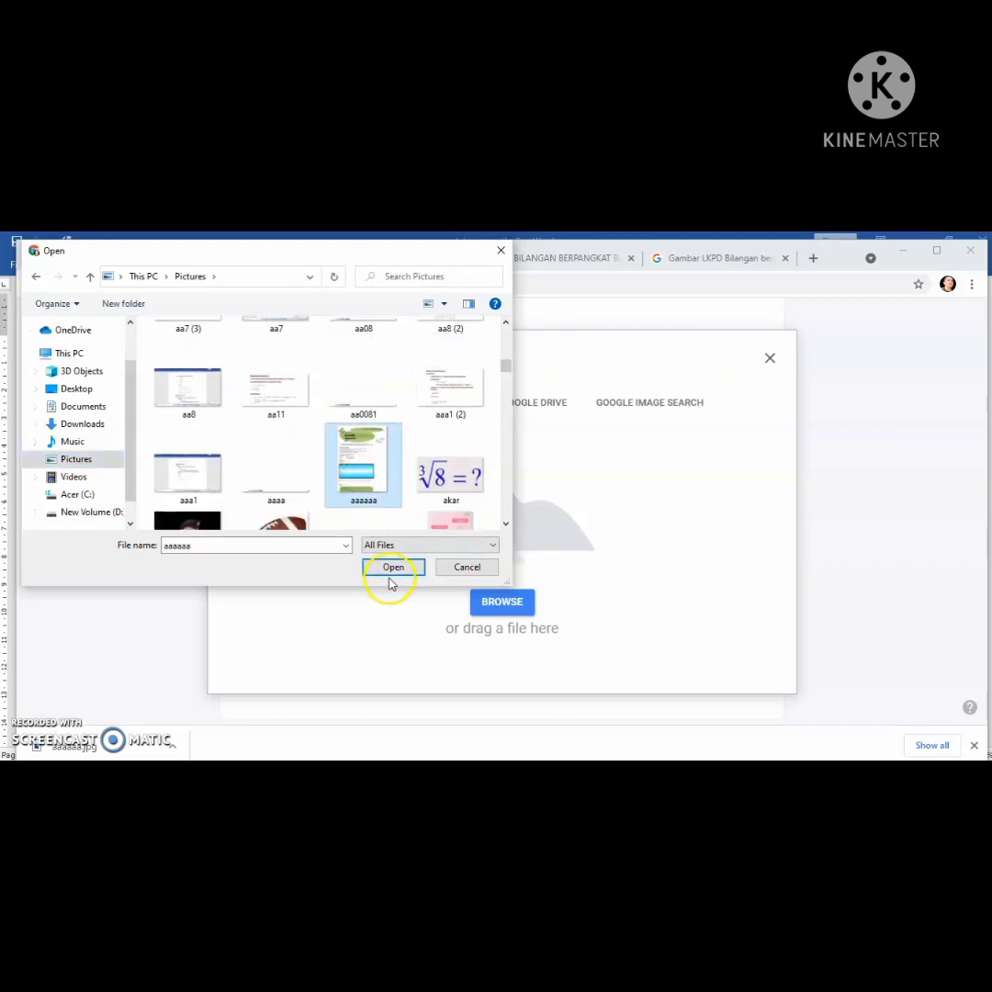
click(392, 571)
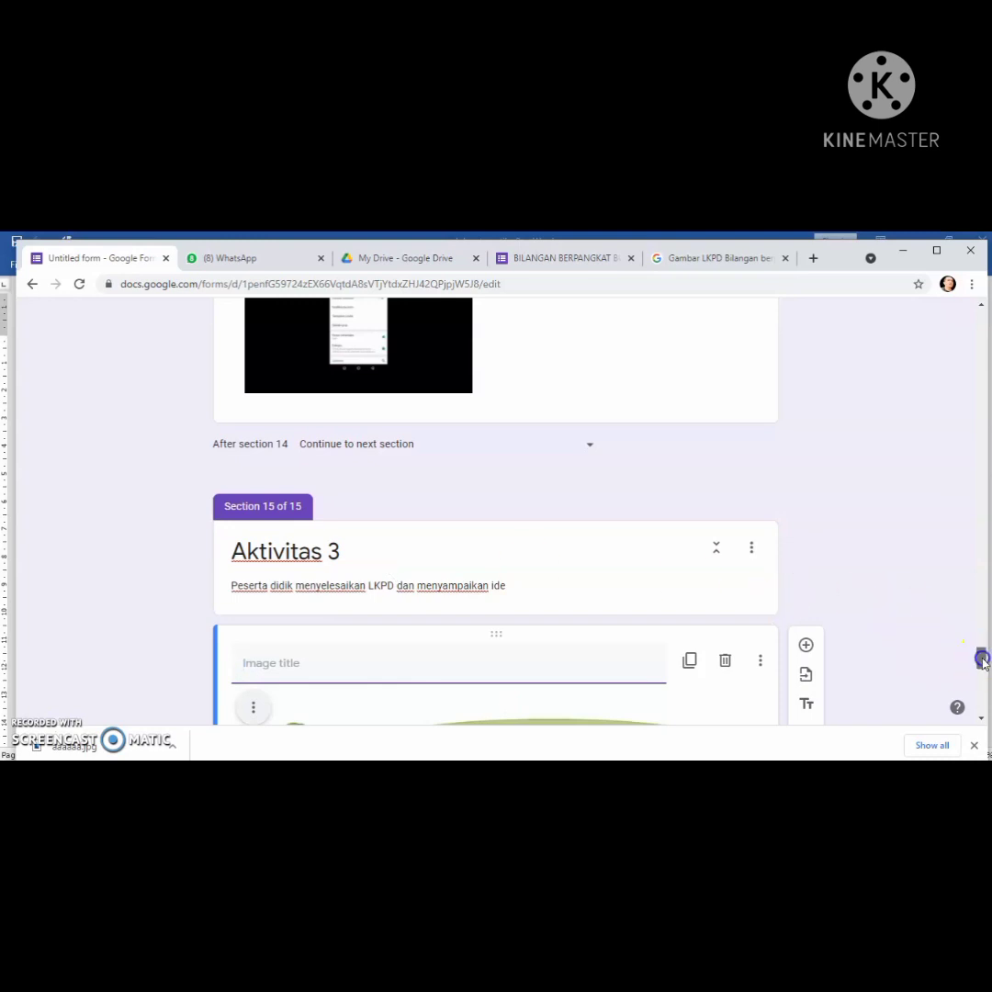
Review the inserted LKPD worksheet image from its heading through Kegiatan 2 at the end of section 15
mouse_move(981, 660)
mouse_down()
mouse_move(977, 702)
mouse_move(979, 673)
mouse_up()
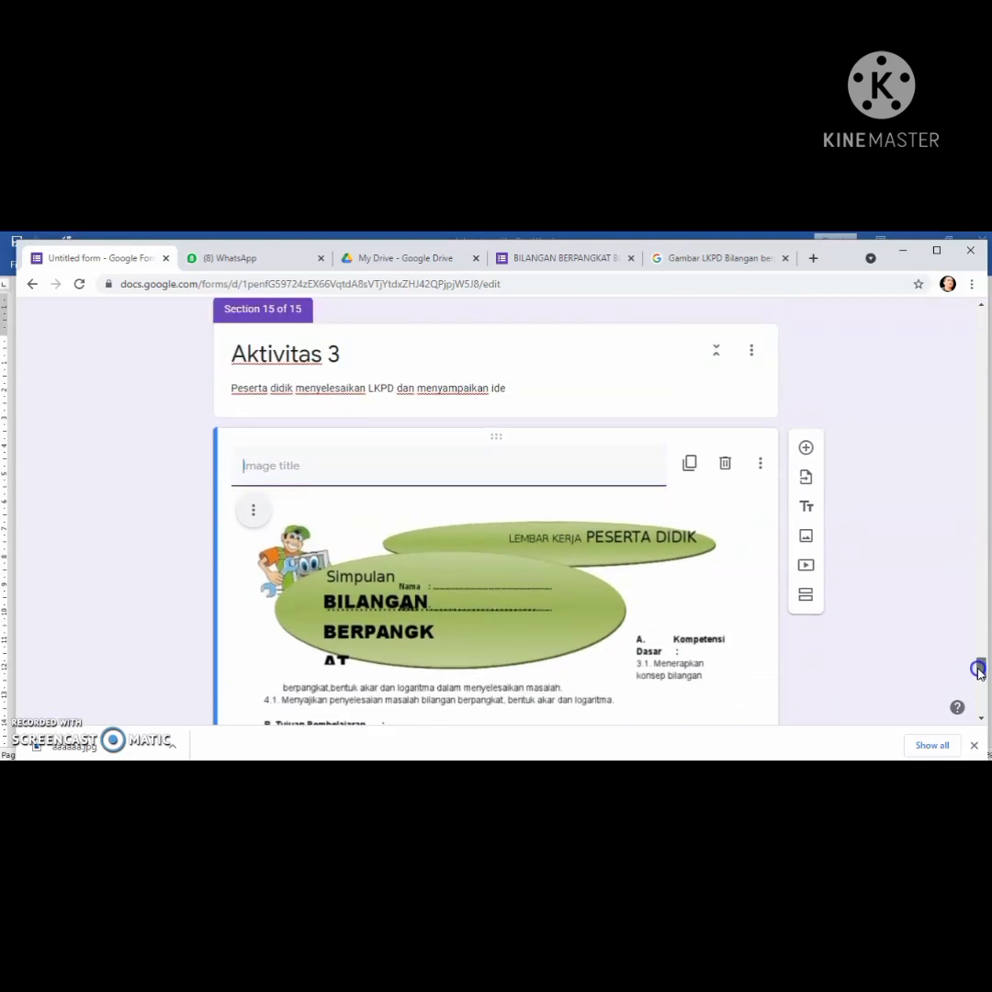
drag(979, 673, 979, 704)
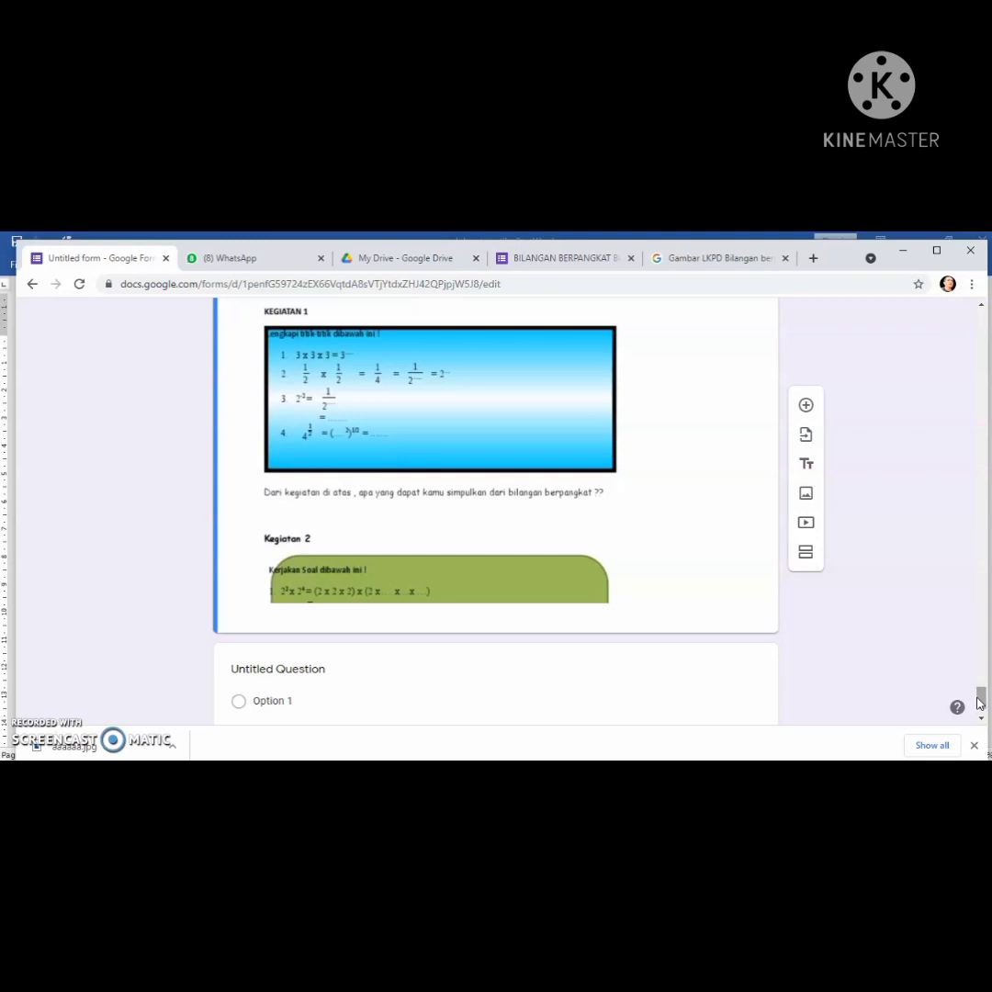
drag(983, 699, 982, 705)
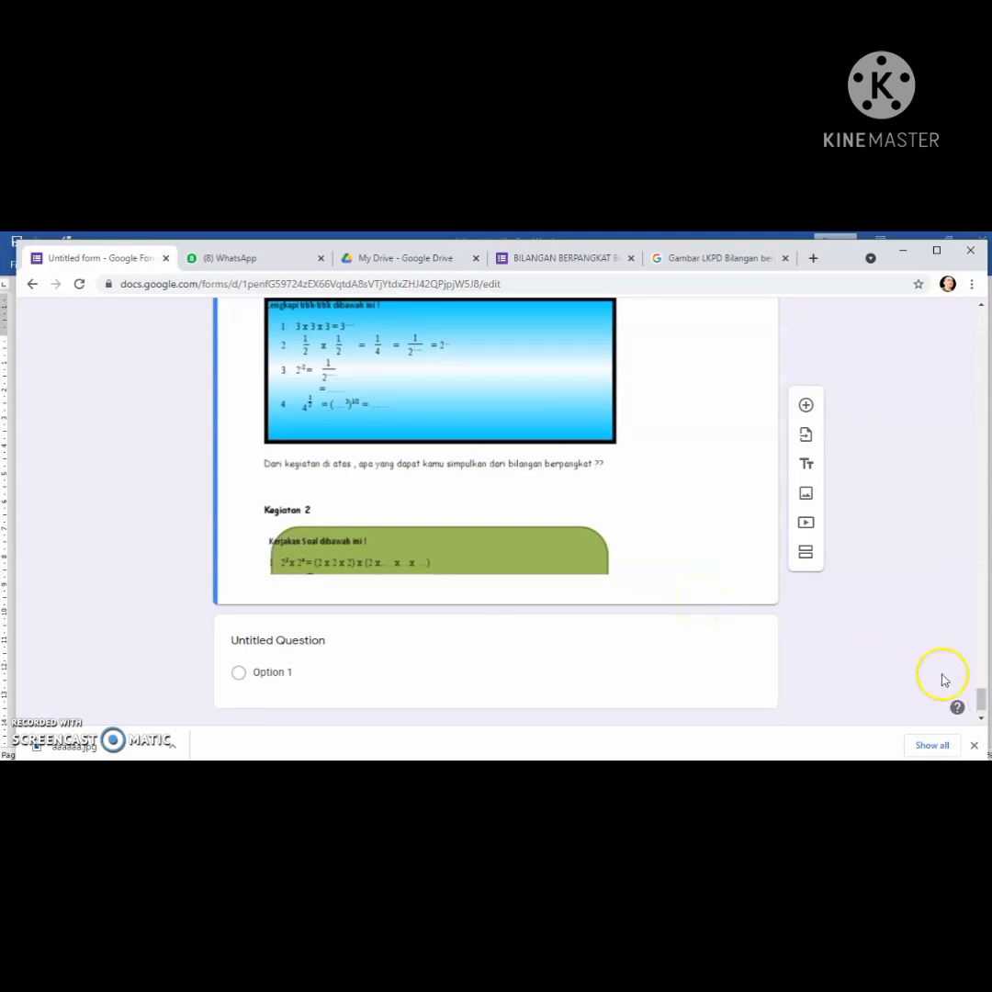
click(981, 703)
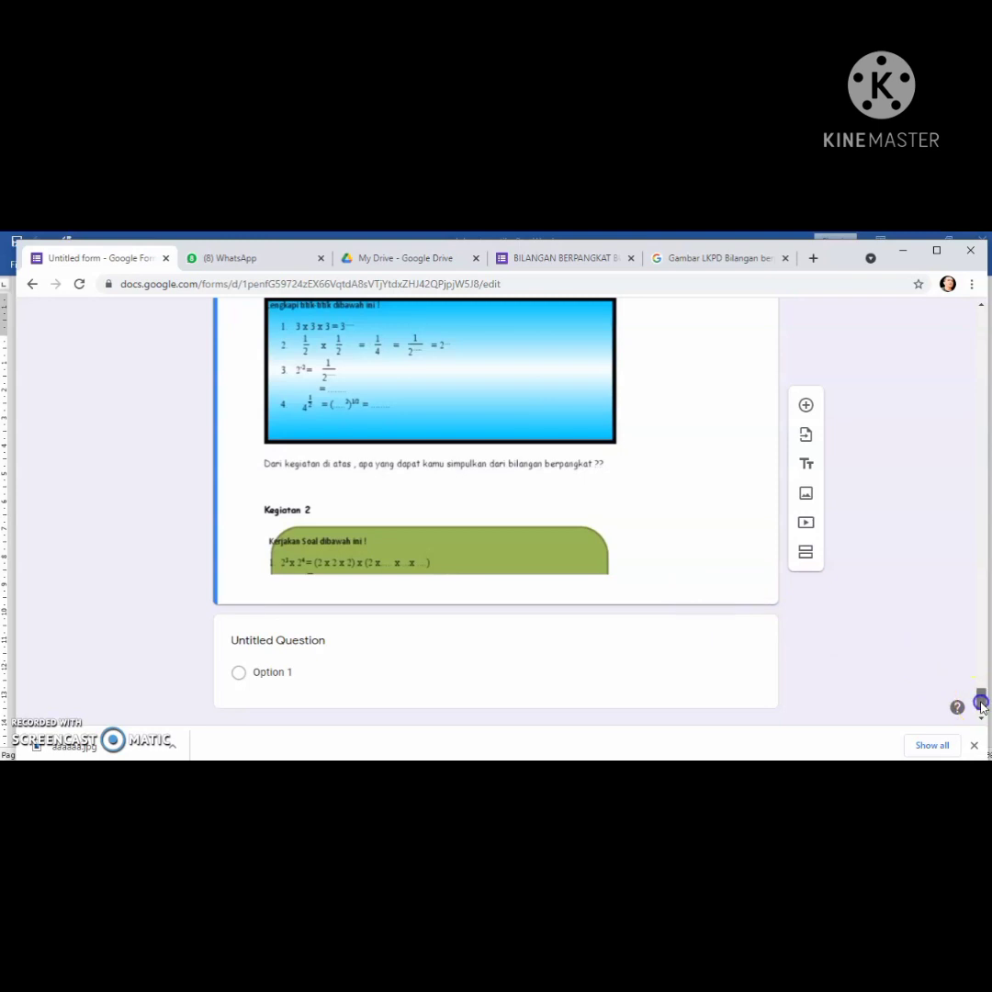
Copy the text "Peserta didik menyelesaikan Soal Latihan" from item 4 of the activity list in section 2
drag(981, 703, 978, 667)
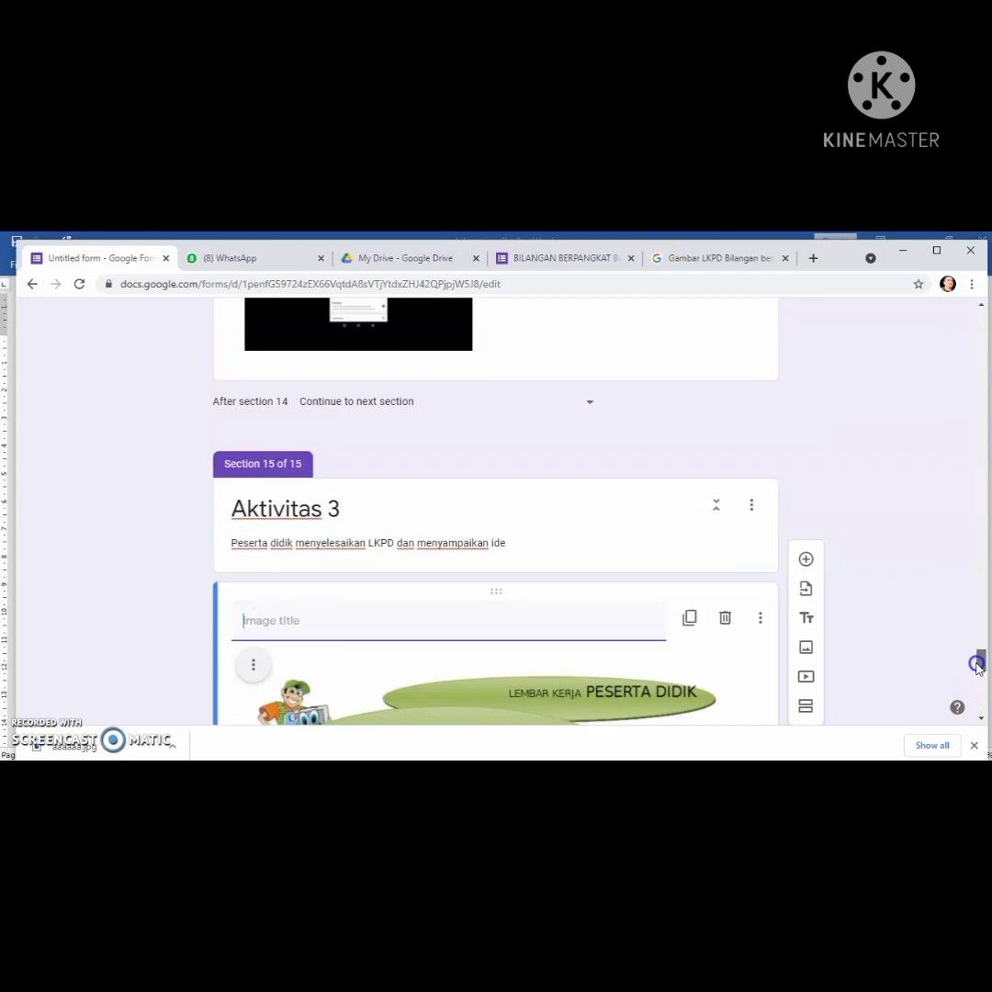
drag(977, 667, 944, 340)
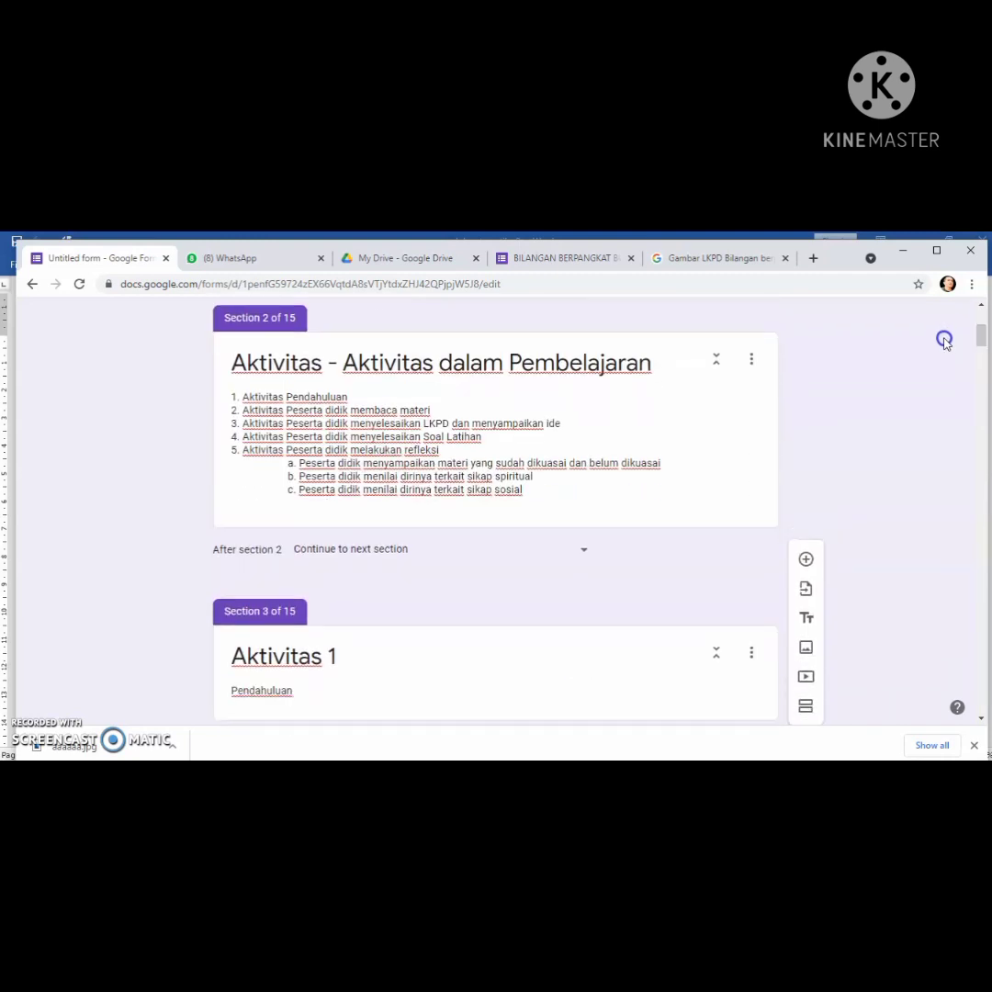
click(286, 437)
click(287, 437)
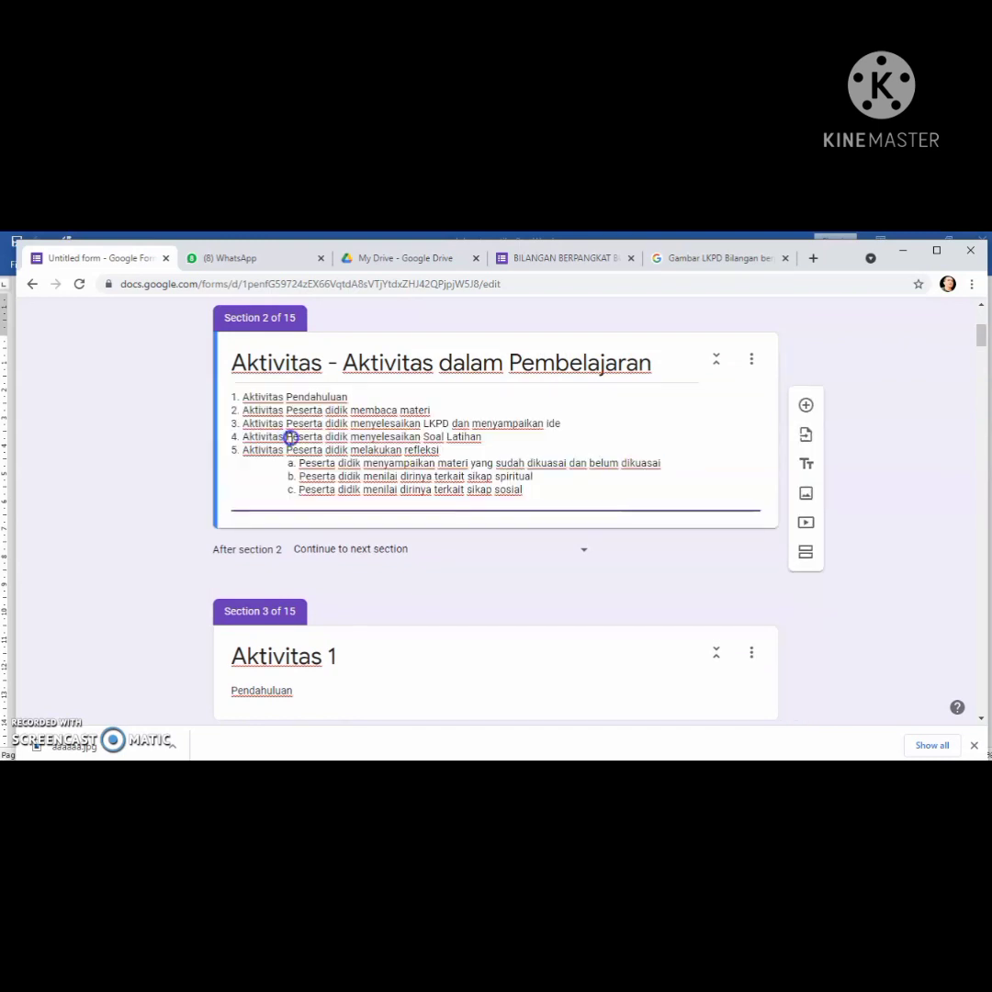
drag(287, 437, 483, 437)
right_click(482, 438)
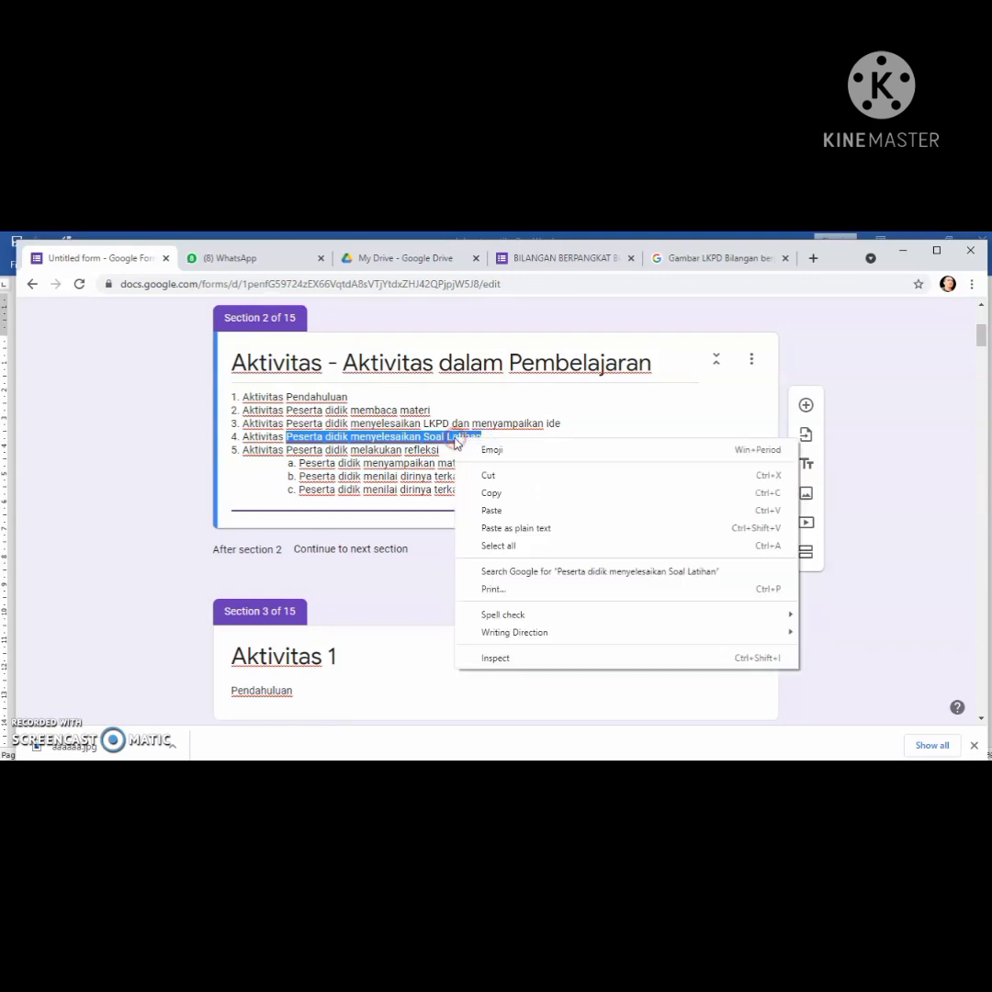
click(494, 491)
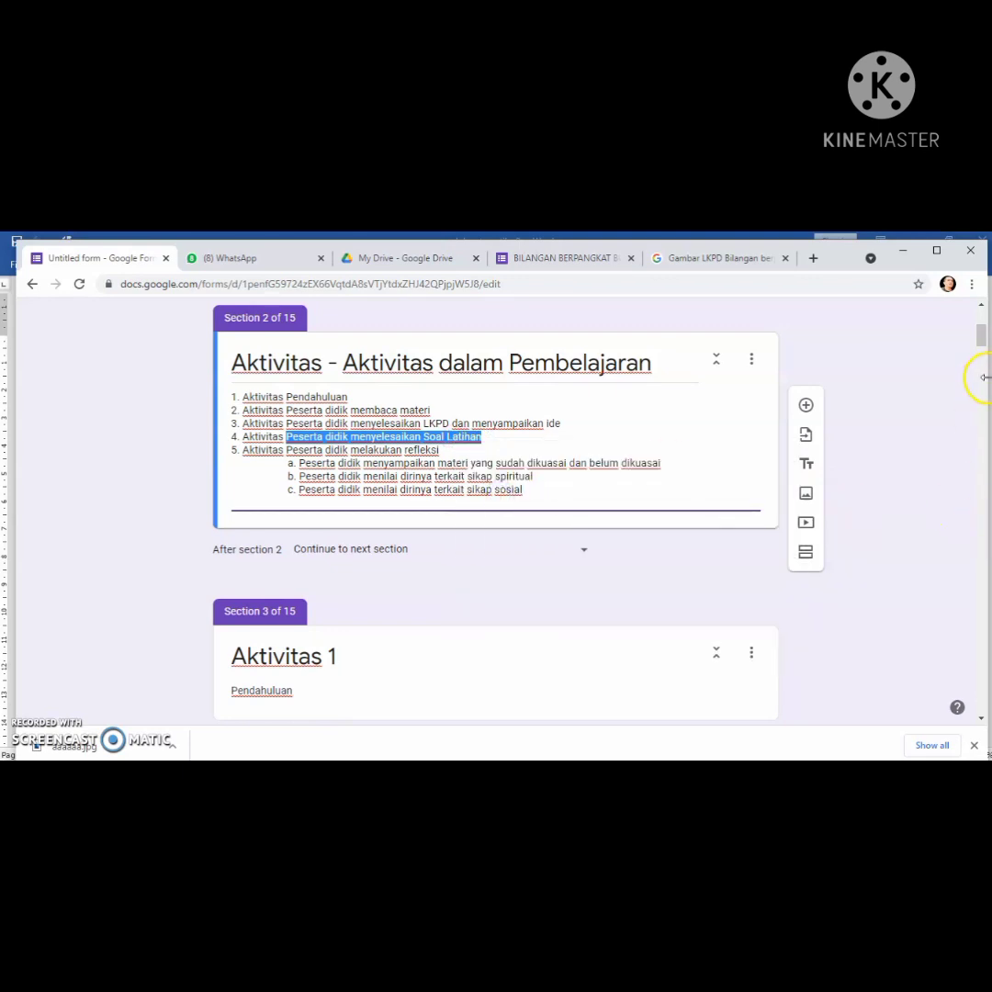
Add a new section directly after the LKPD worksheet image in section 15
drag(981, 340, 981, 708)
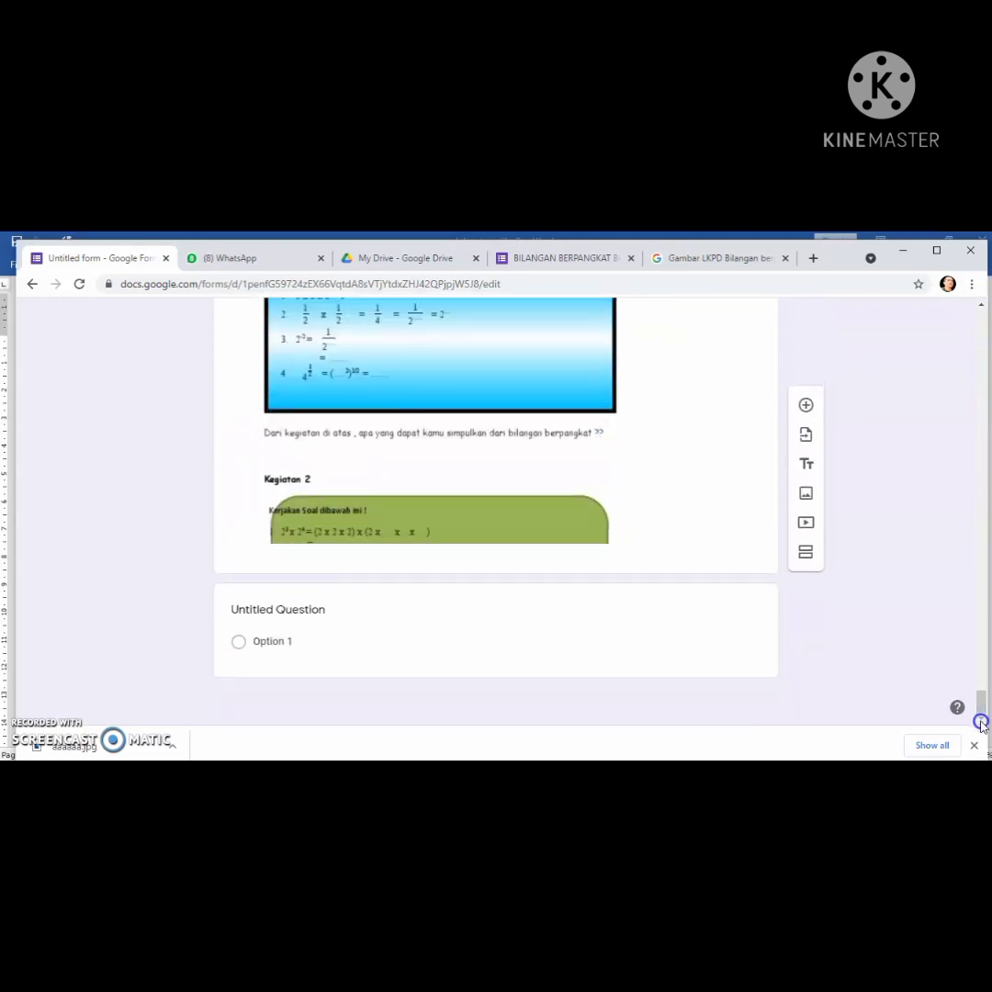
click(805, 557)
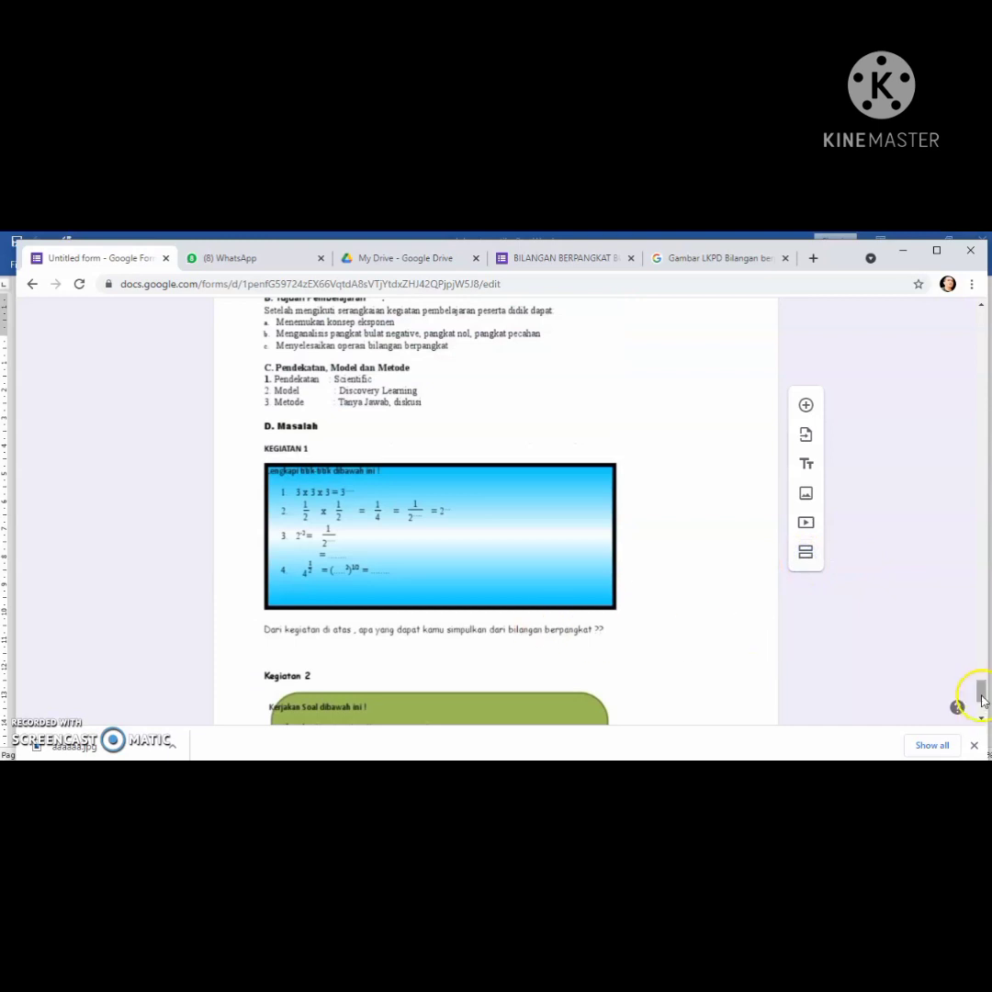
drag(981, 694, 981, 712)
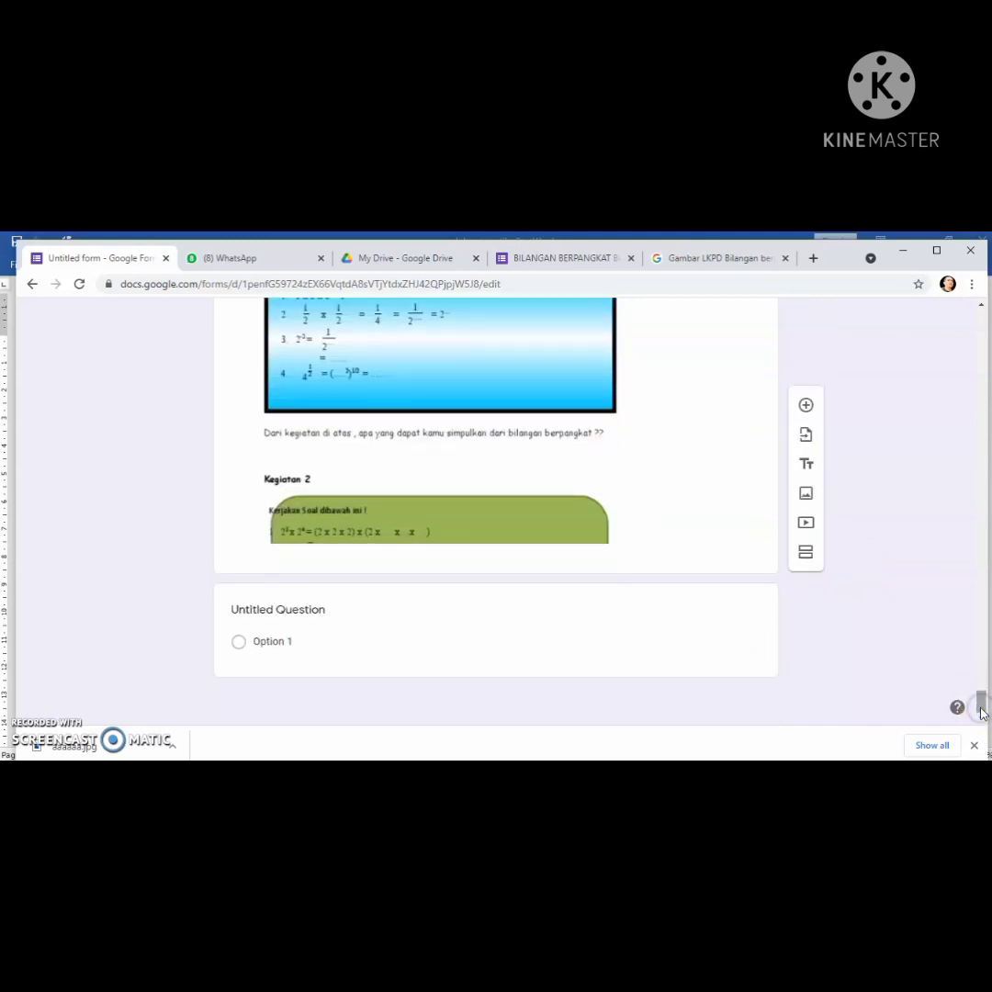
click(770, 595)
click(704, 560)
click(805, 641)
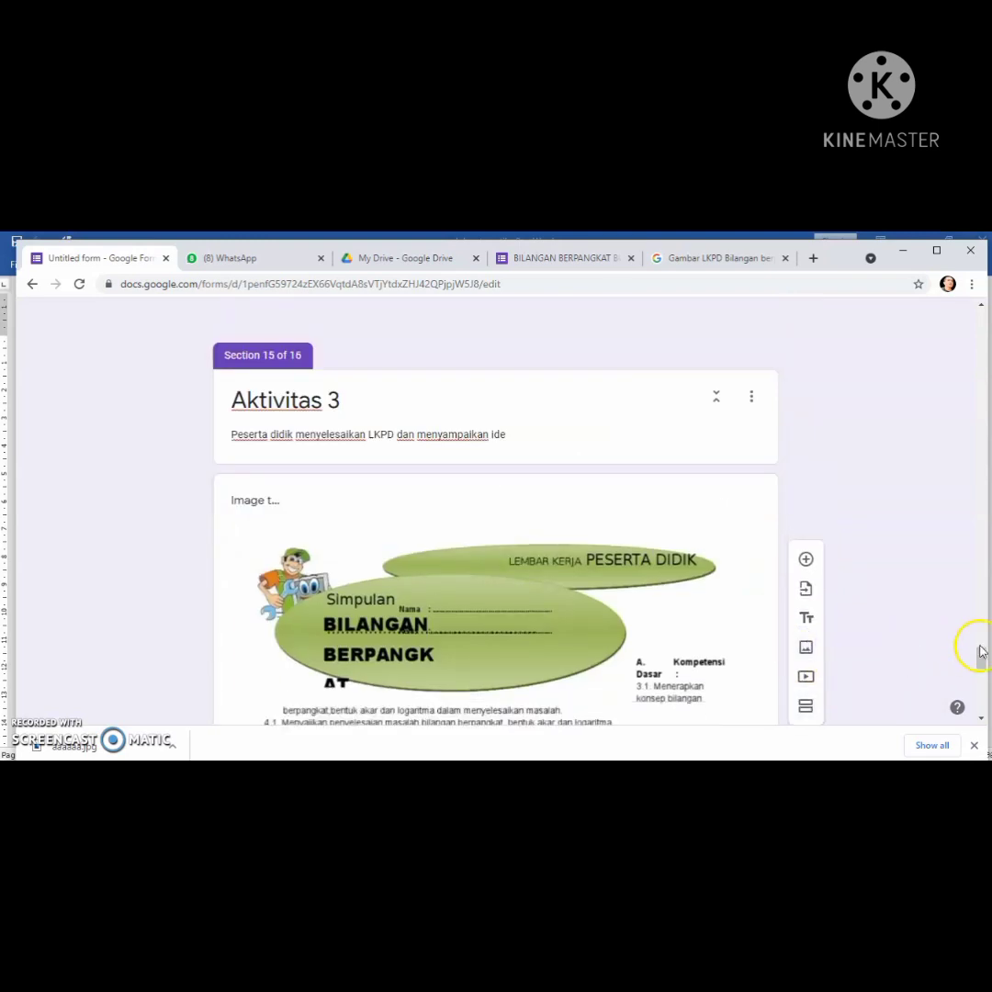
drag(977, 650, 968, 702)
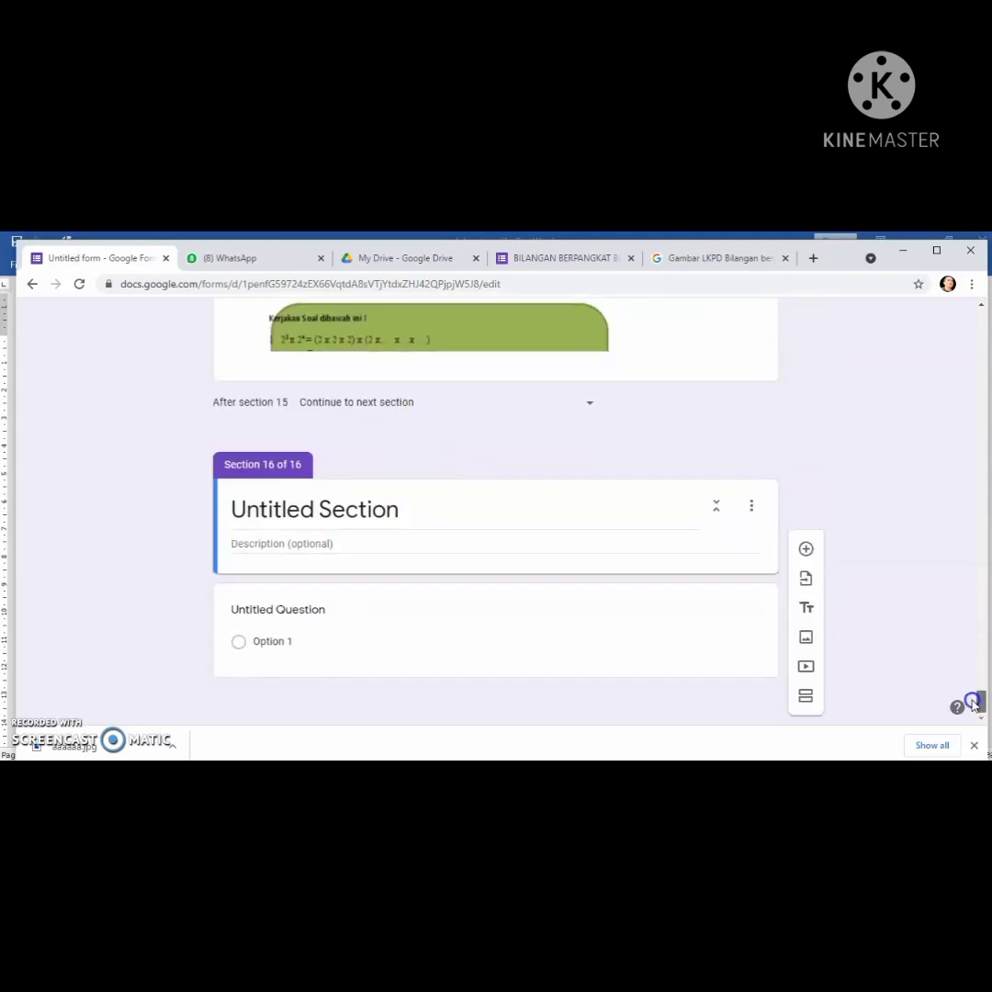
Title section 16 "Aktivitas 4" and paste "Peserta didik menyelesaikan Soal Latihan" as its description
click(326, 510)
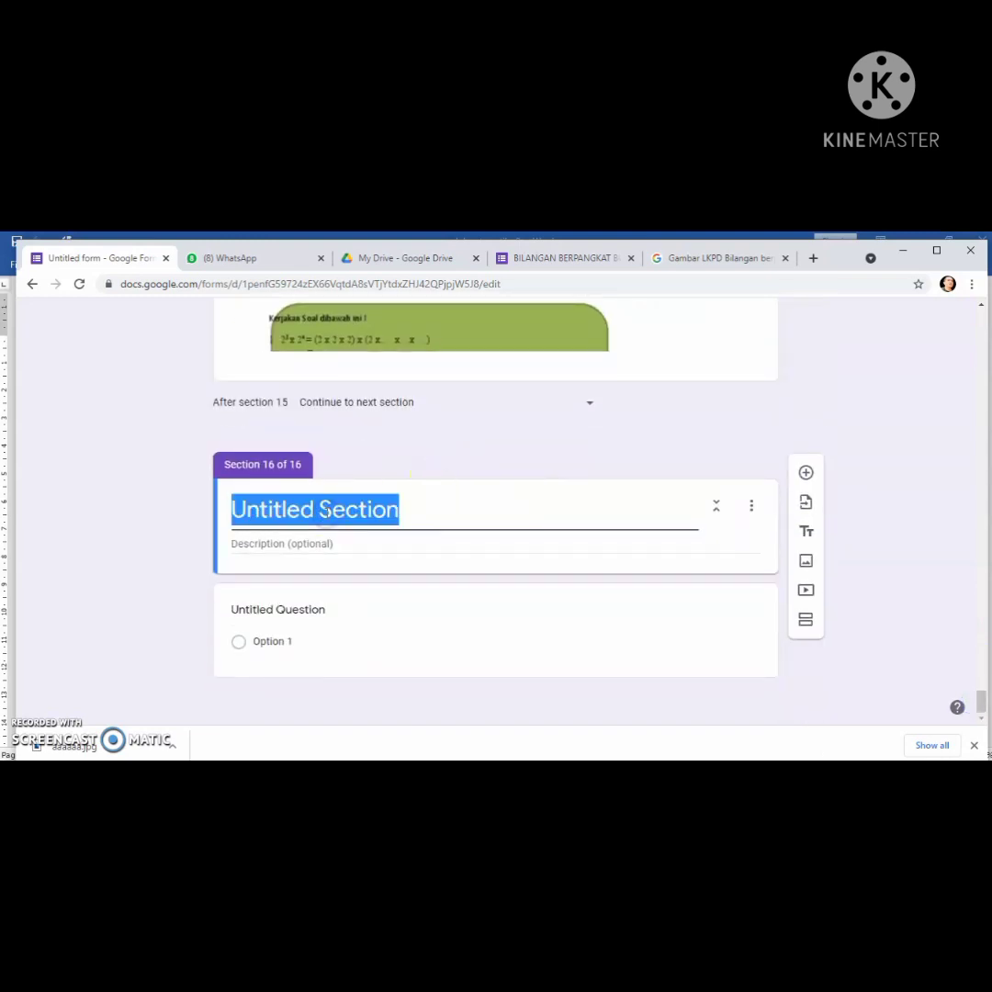
text(Akt)
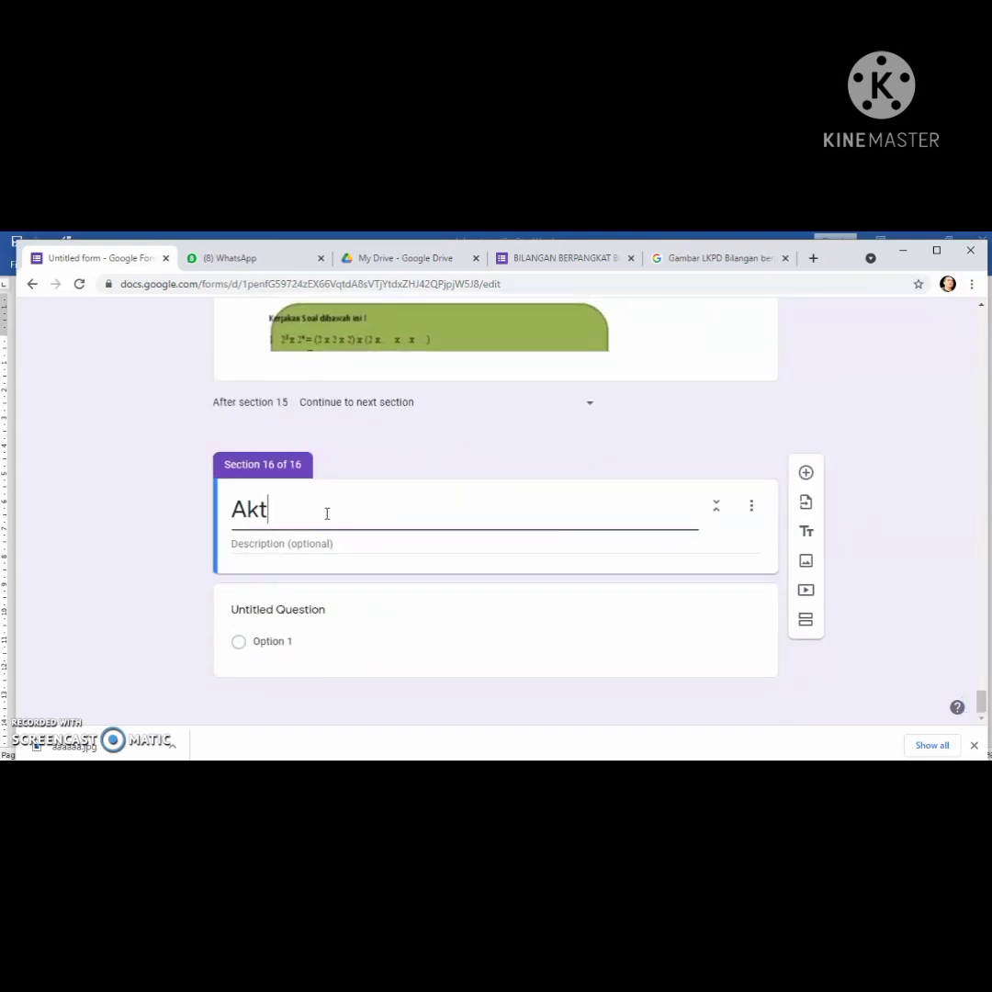
text(ivitas 4)
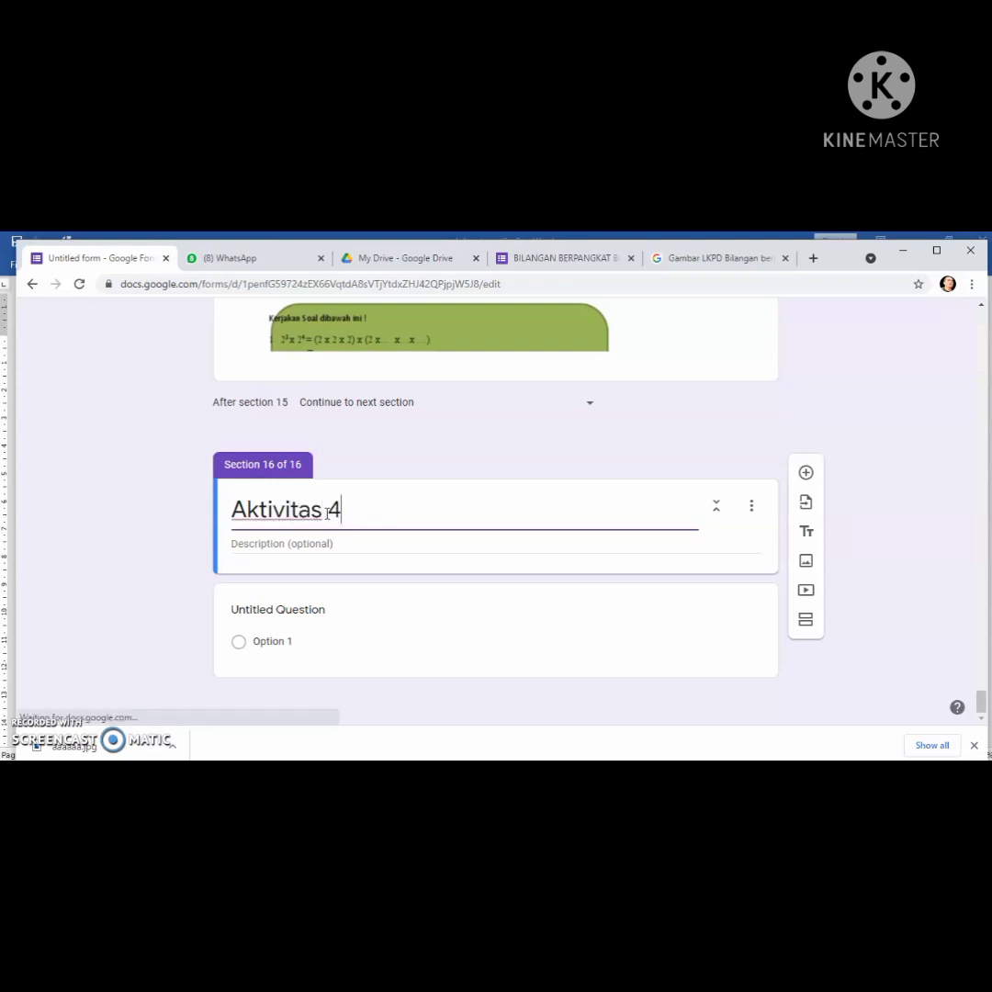
click(273, 547)
right_click(272, 546)
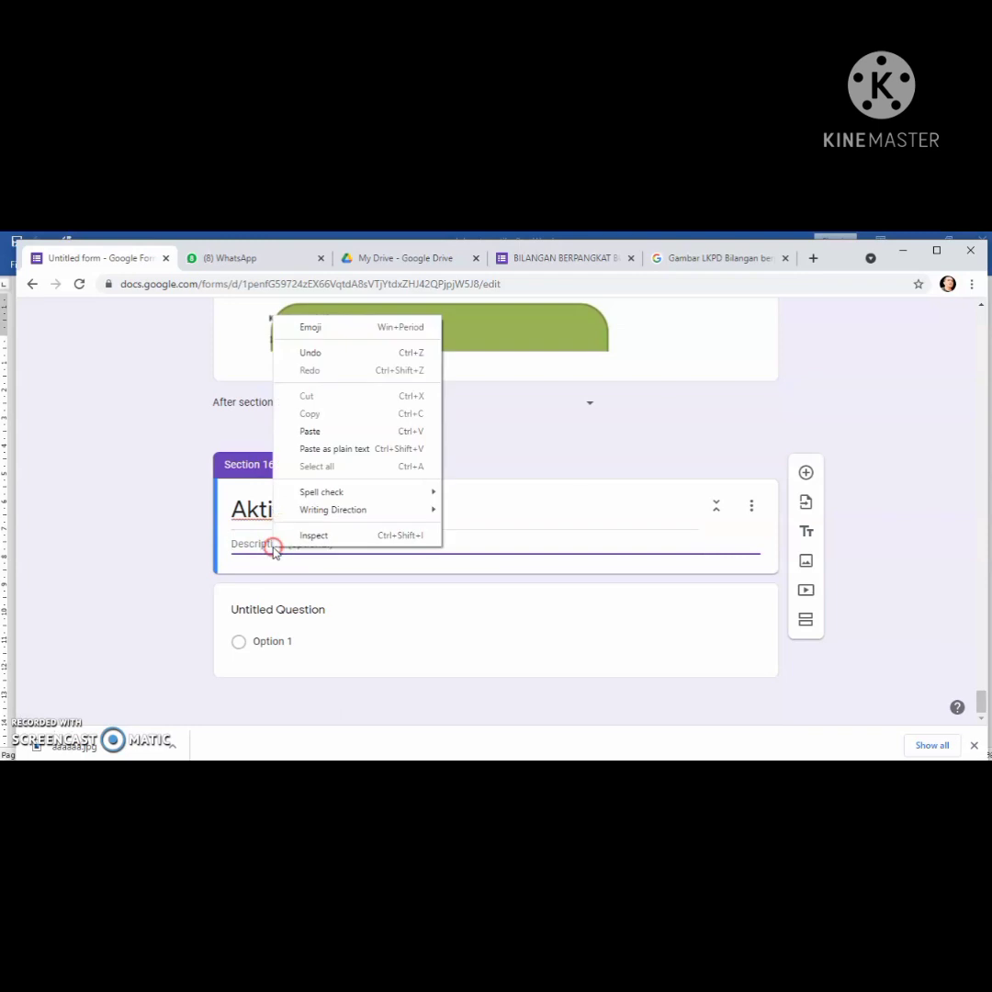
click(312, 433)
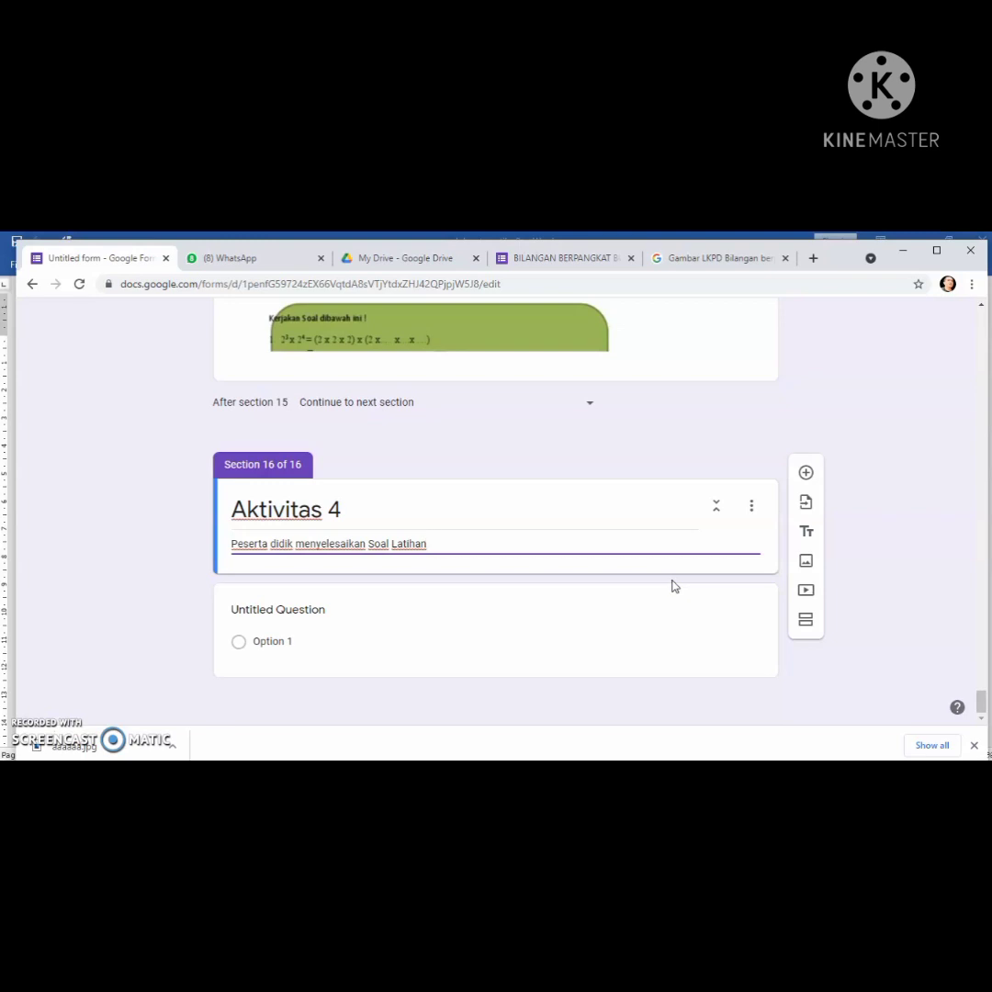
click(593, 579)
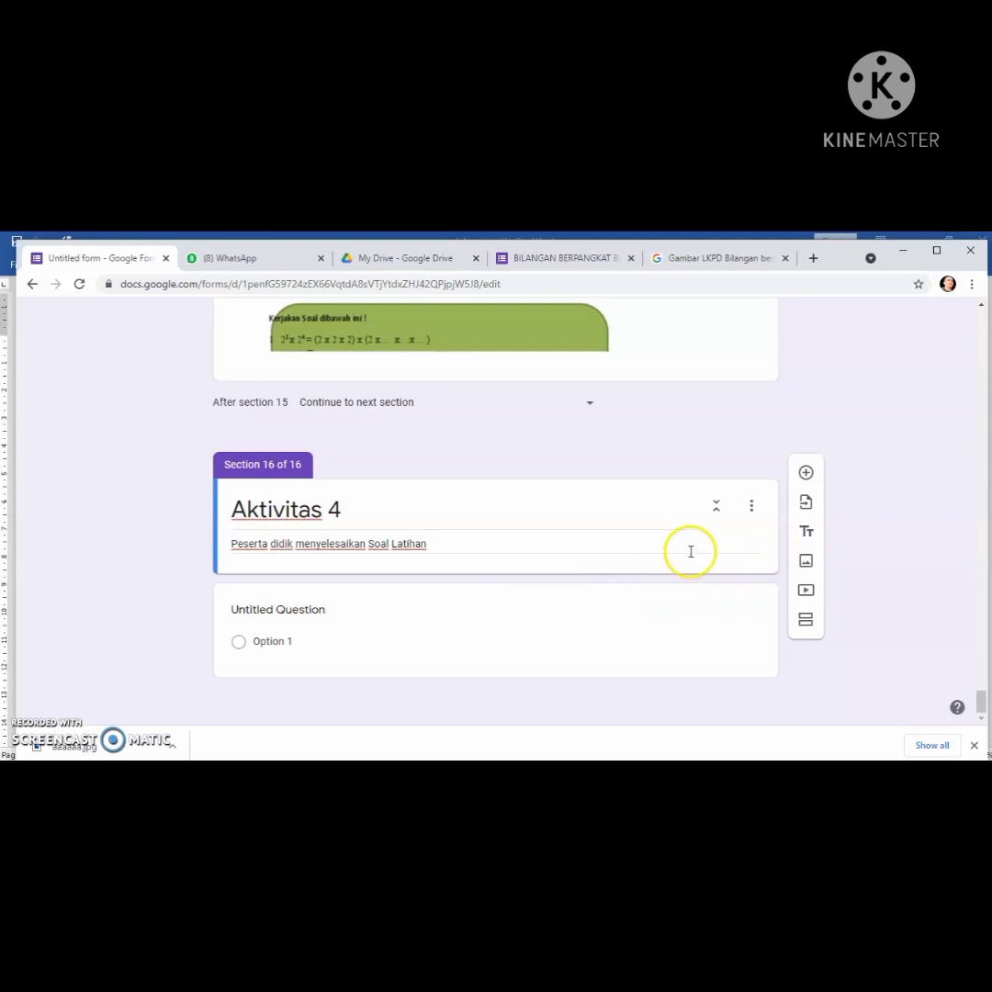
Add a multiple choice question below the "Aktivitas 4" header with the question text "Hasil dari"
click(806, 476)
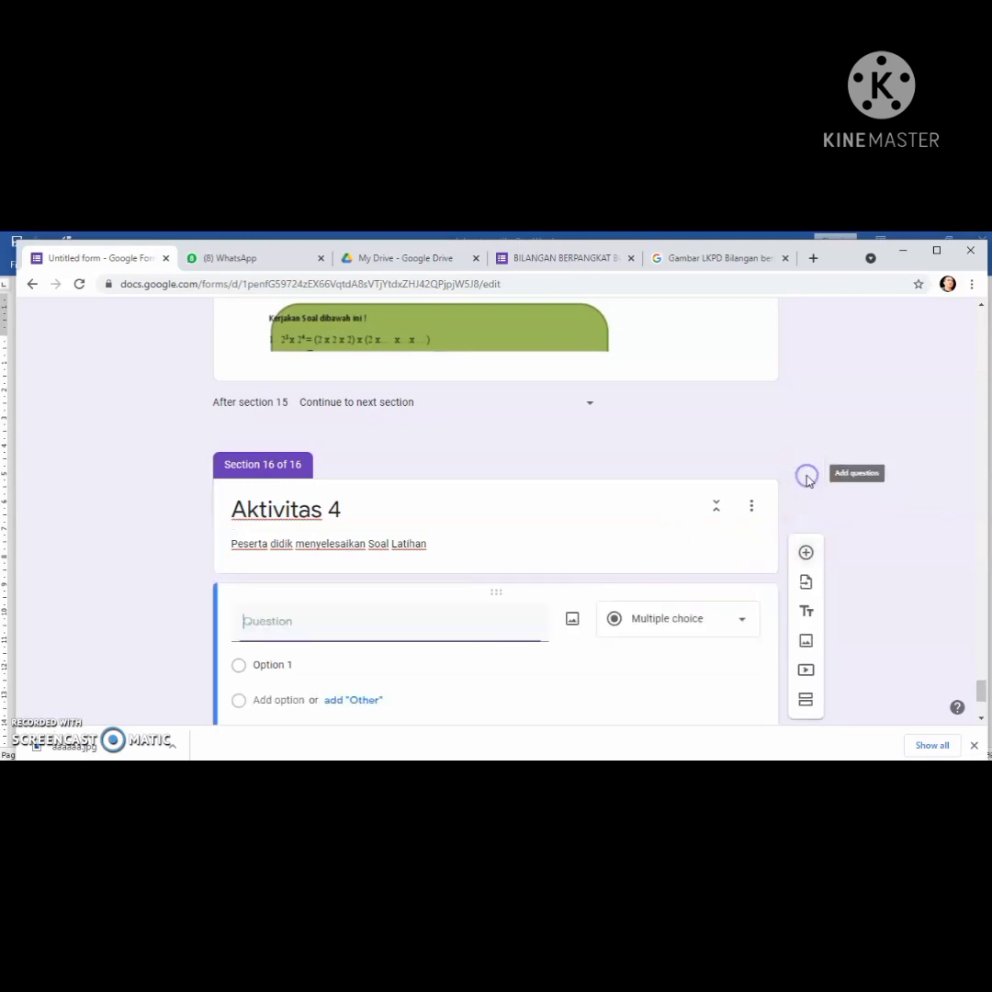
scroll(981, 696, down, 2)
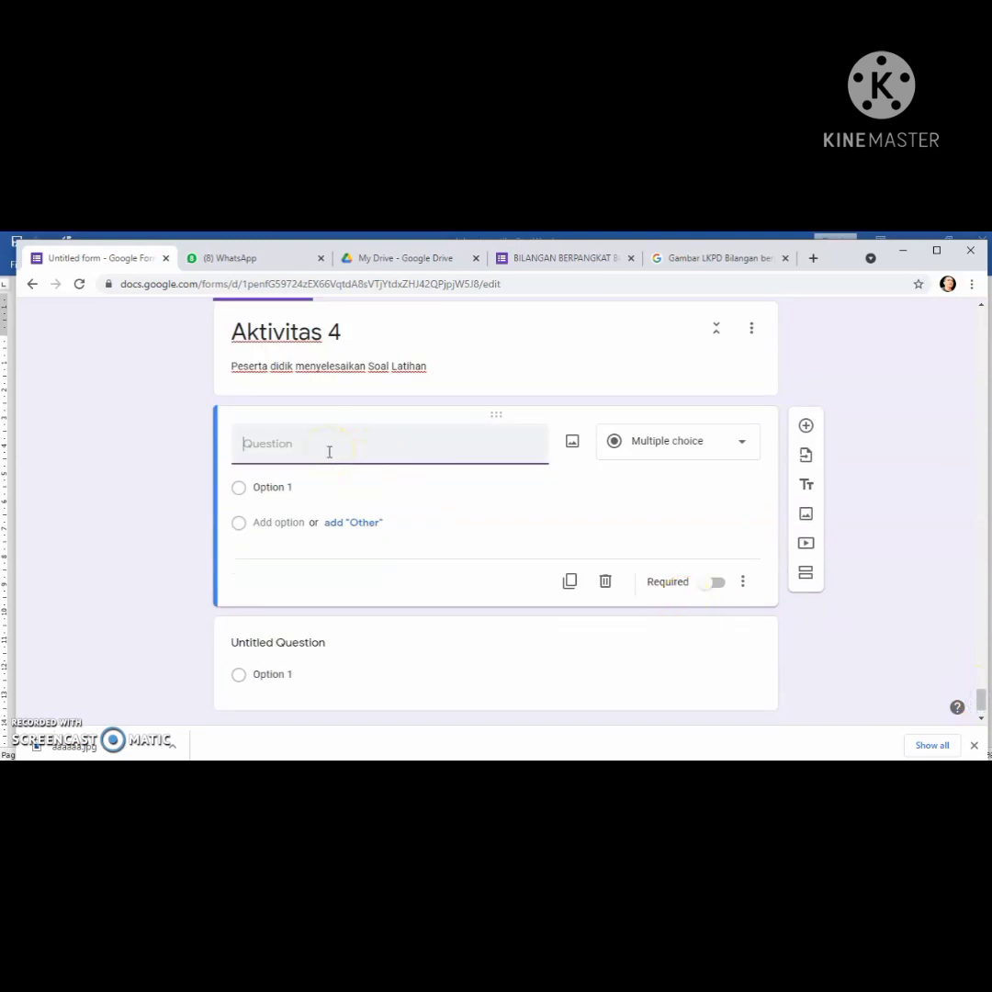
click(283, 454)
text(Hasil dari)
Open the Mini Editor of the Hypatia Create add-on and bring its equation box into view
click(982, 707)
drag(981, 707, 956, 317)
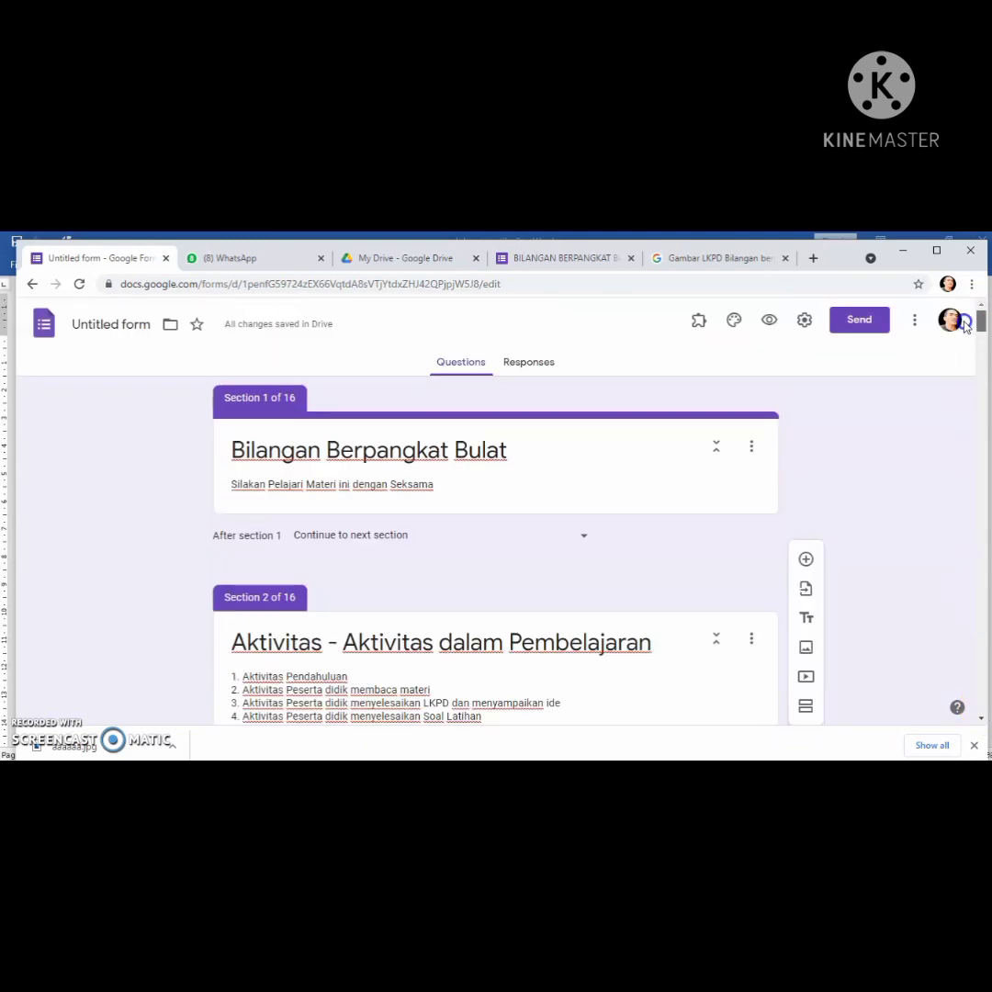
click(698, 326)
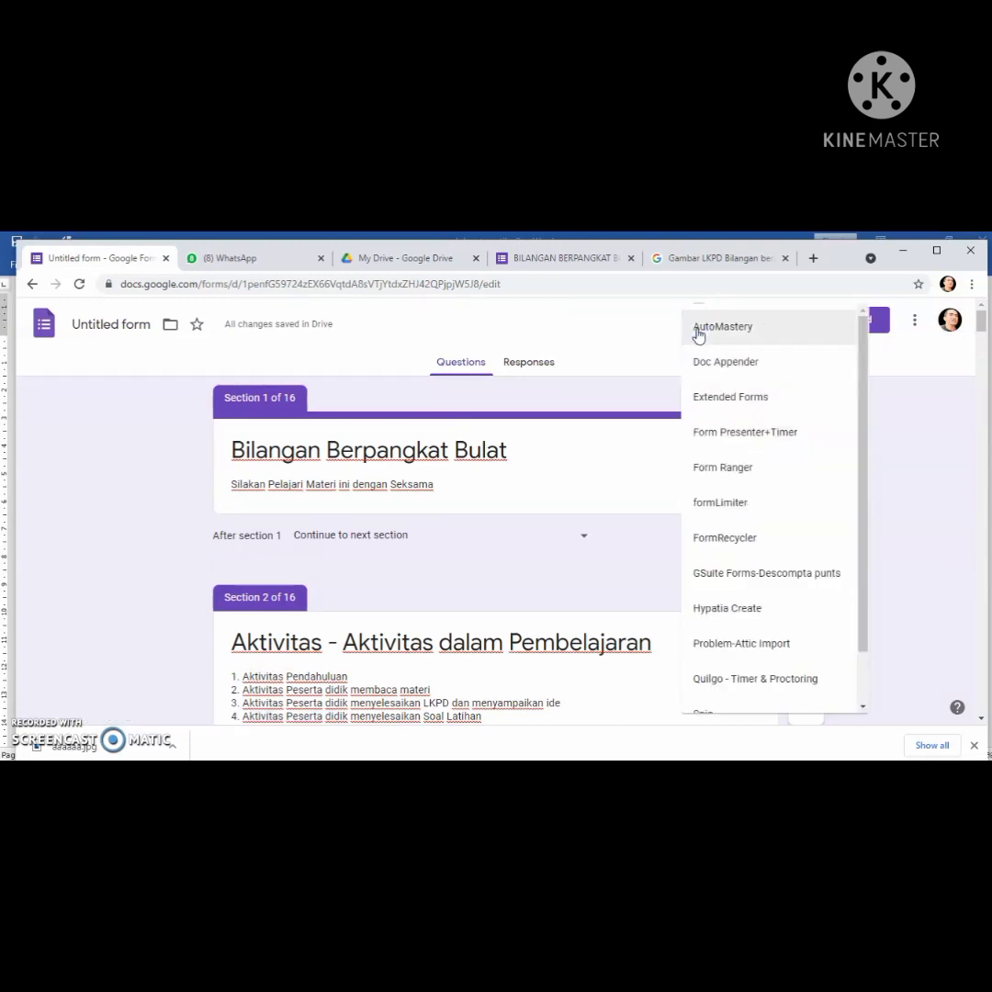
click(744, 621)
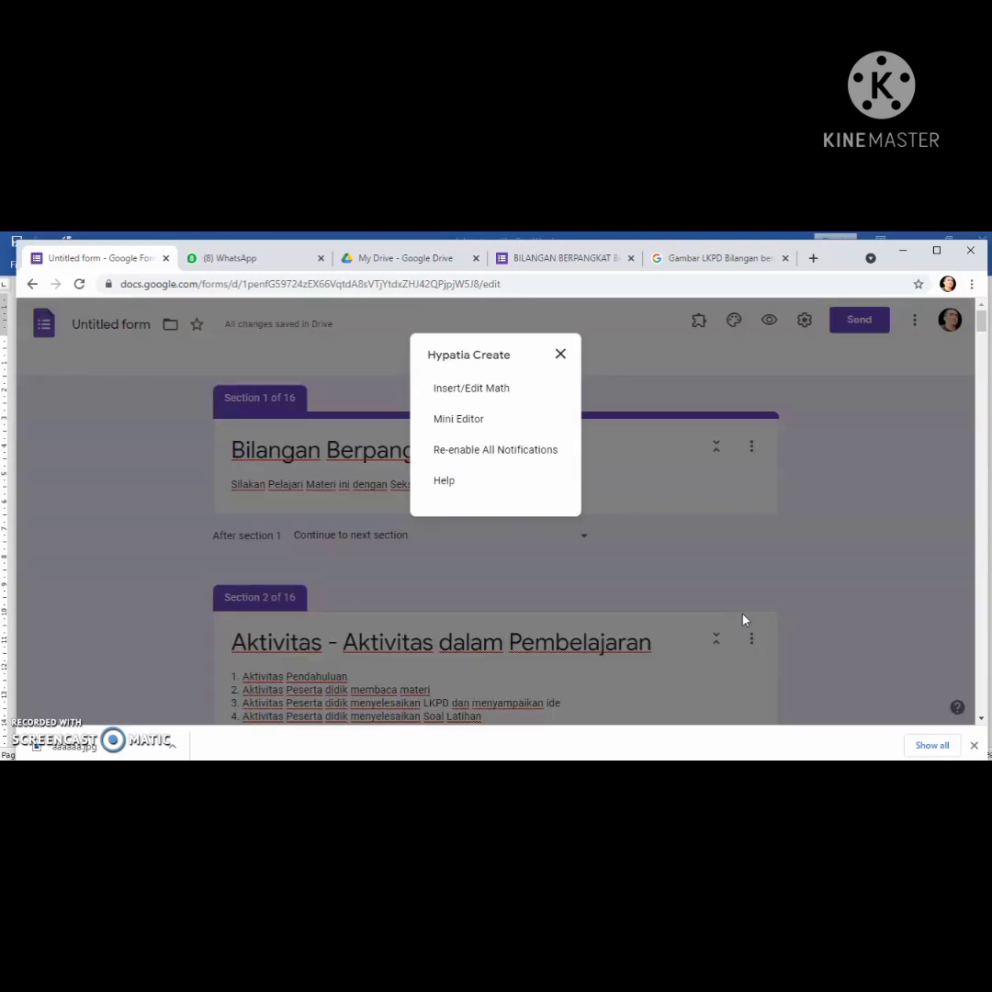
click(470, 419)
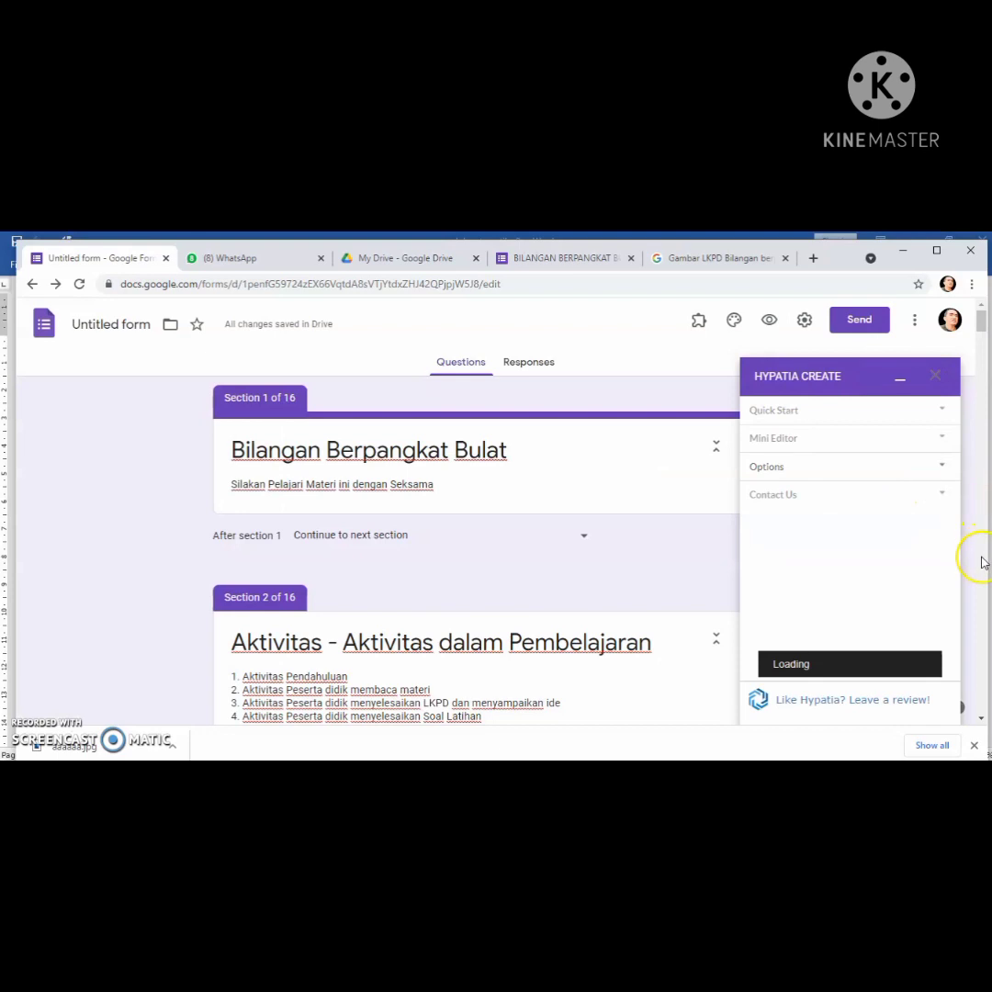
drag(956, 476, 957, 651)
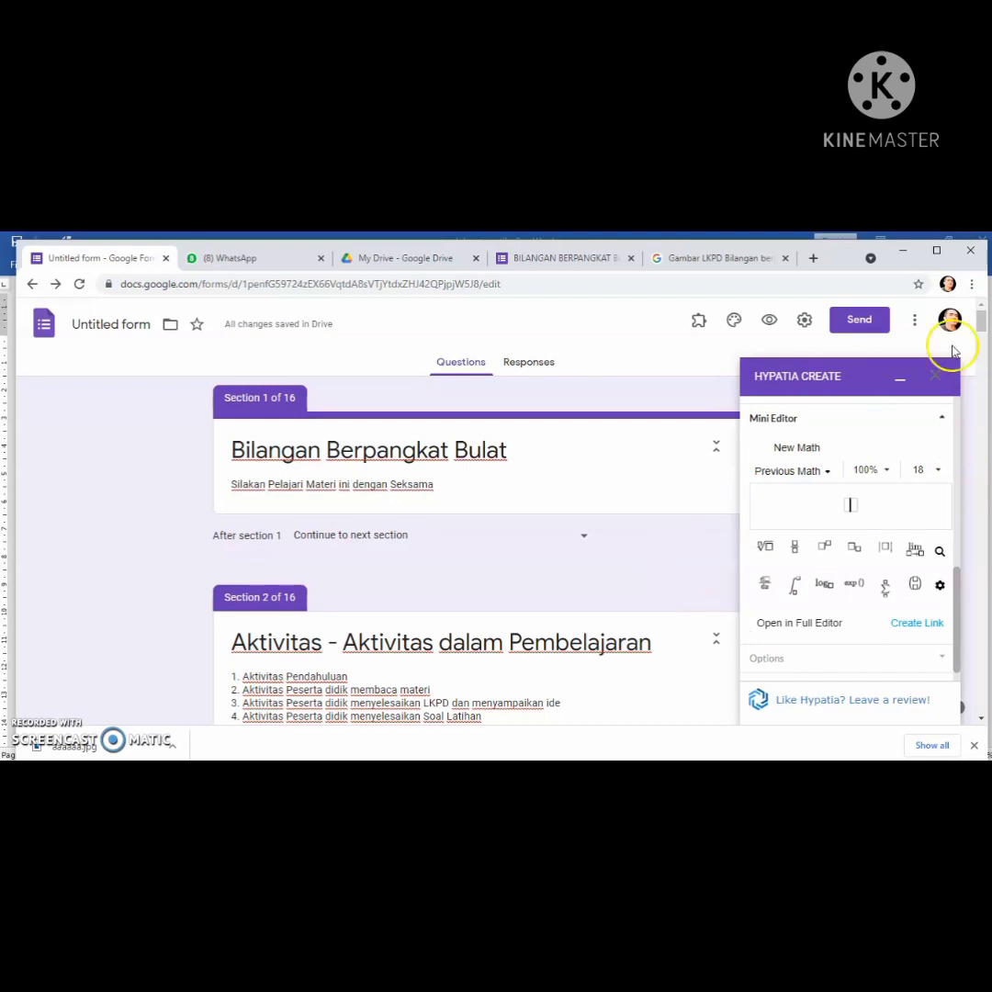
Return to the "Hasil dari" question and begin its expression in the Mini Editor with 2³ +
drag(981, 338, 981, 710)
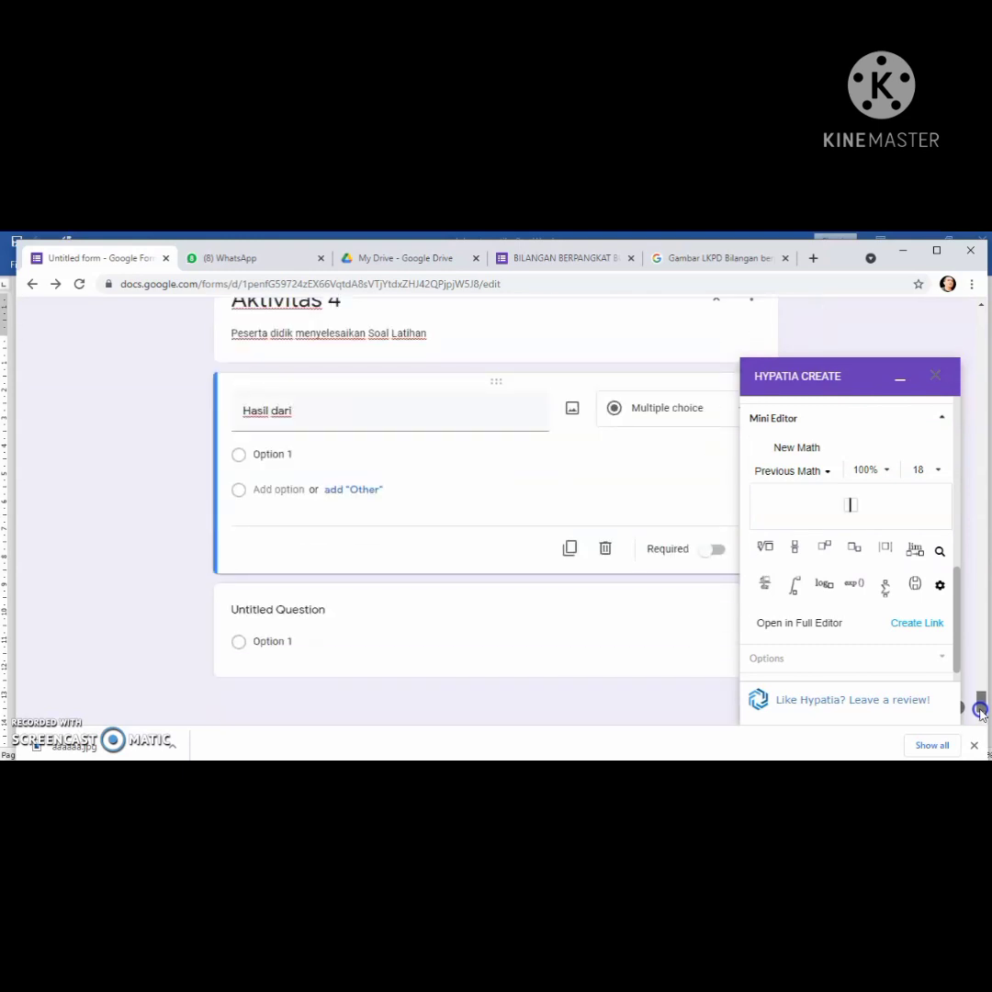
triple_click(352, 418)
click(350, 416)
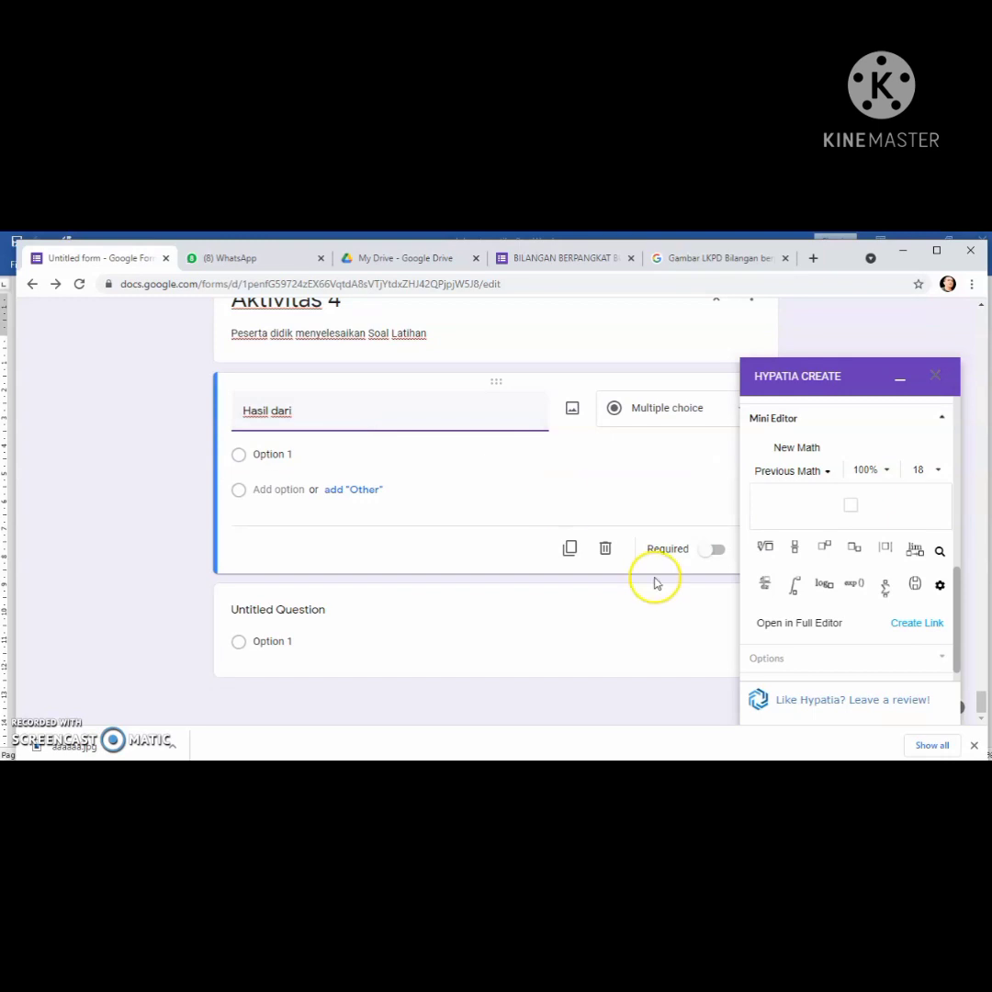
click(823, 551)
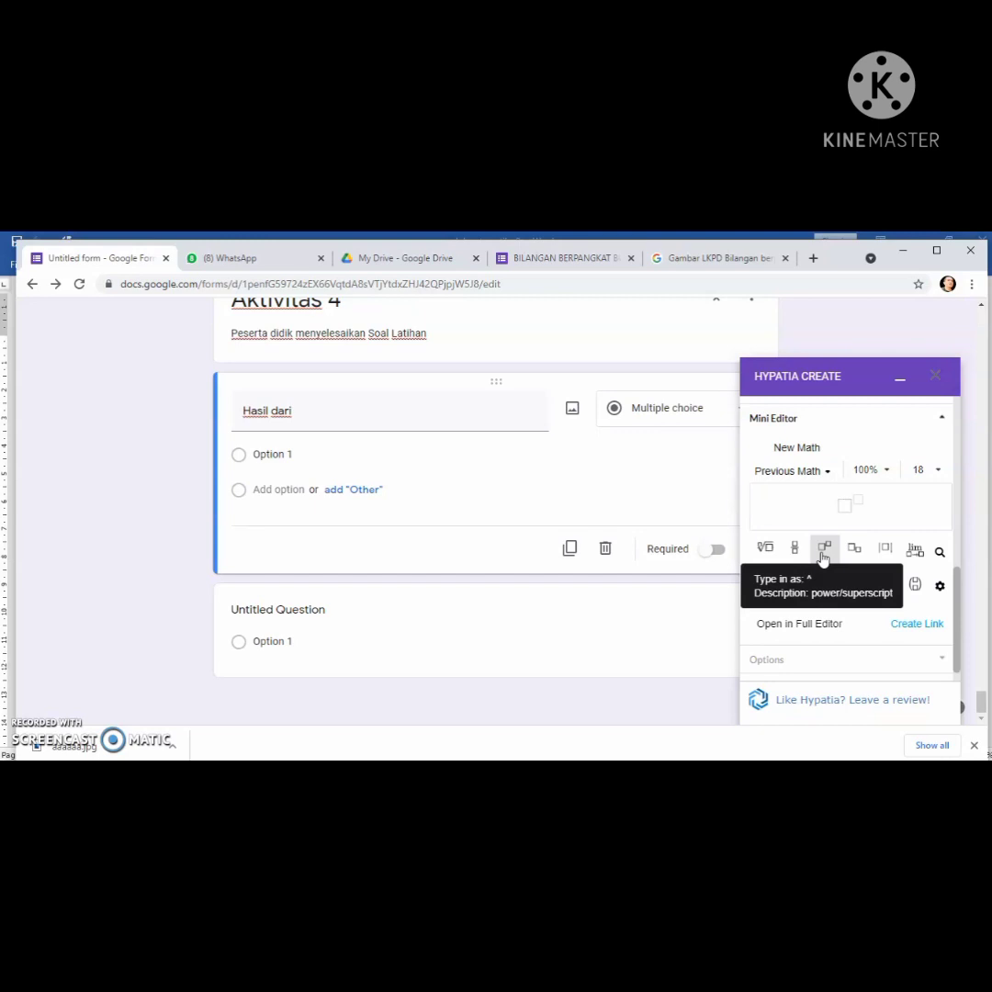
text(2)
key(Right)
text(3)
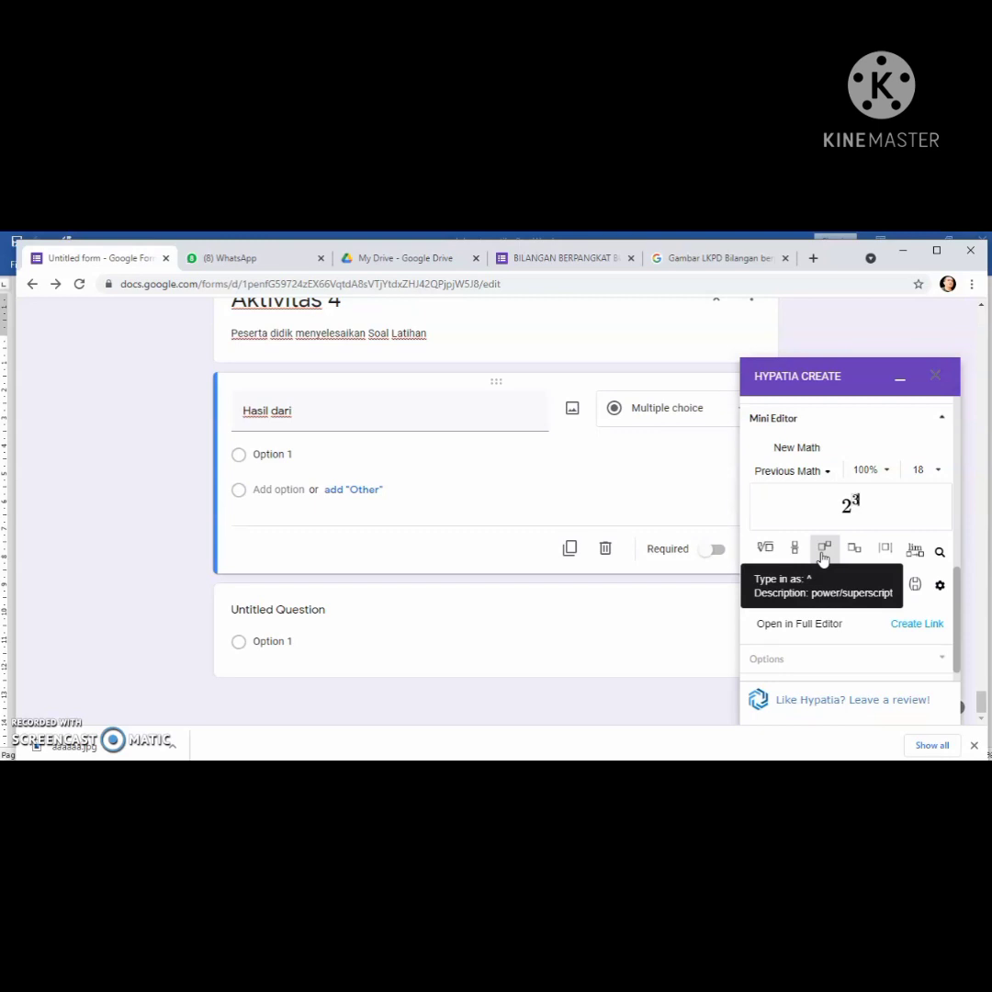
click(897, 521)
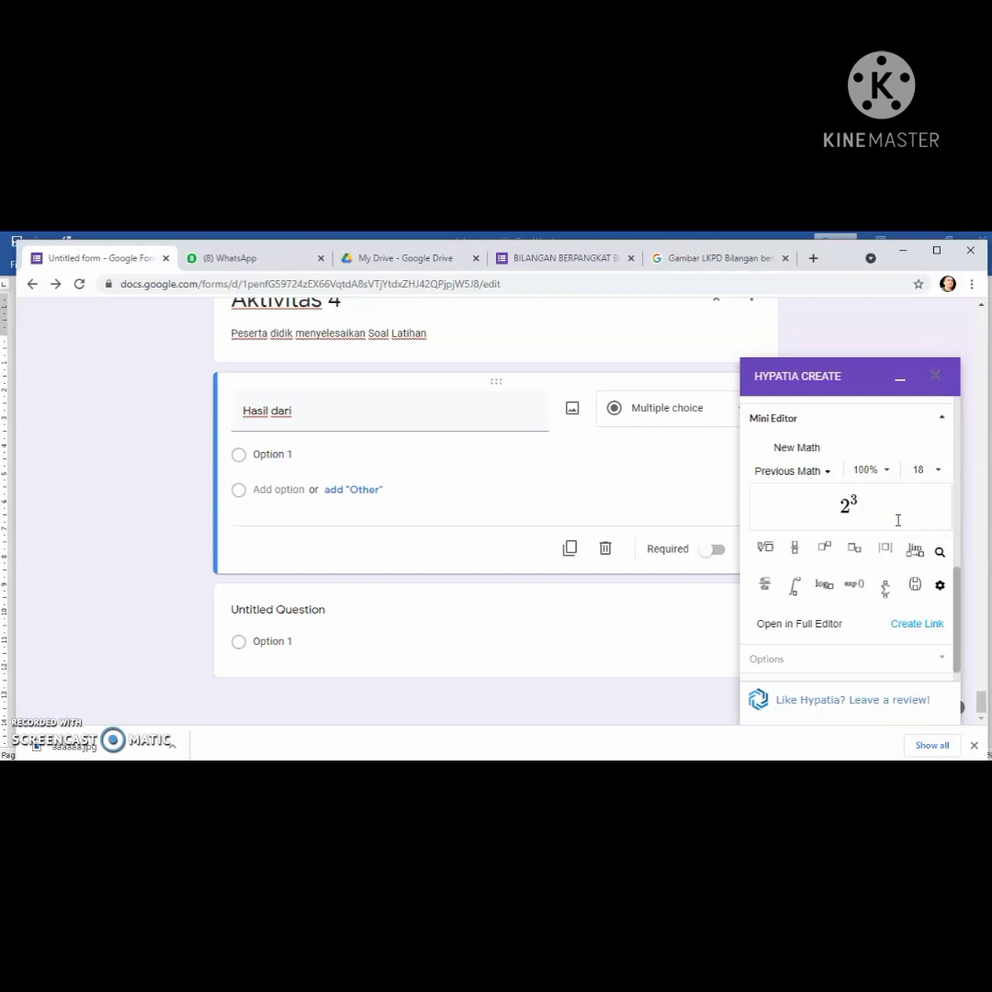
text(+)
click(825, 547)
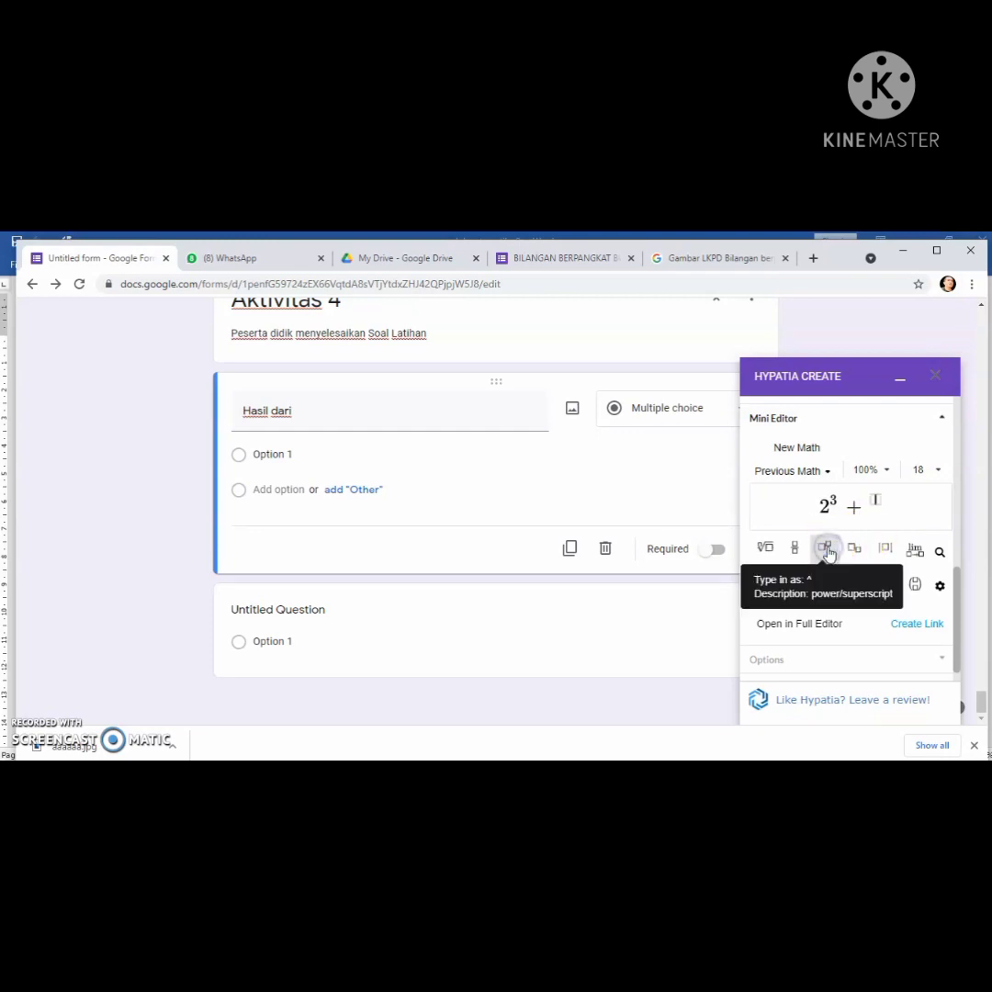
click(825, 548)
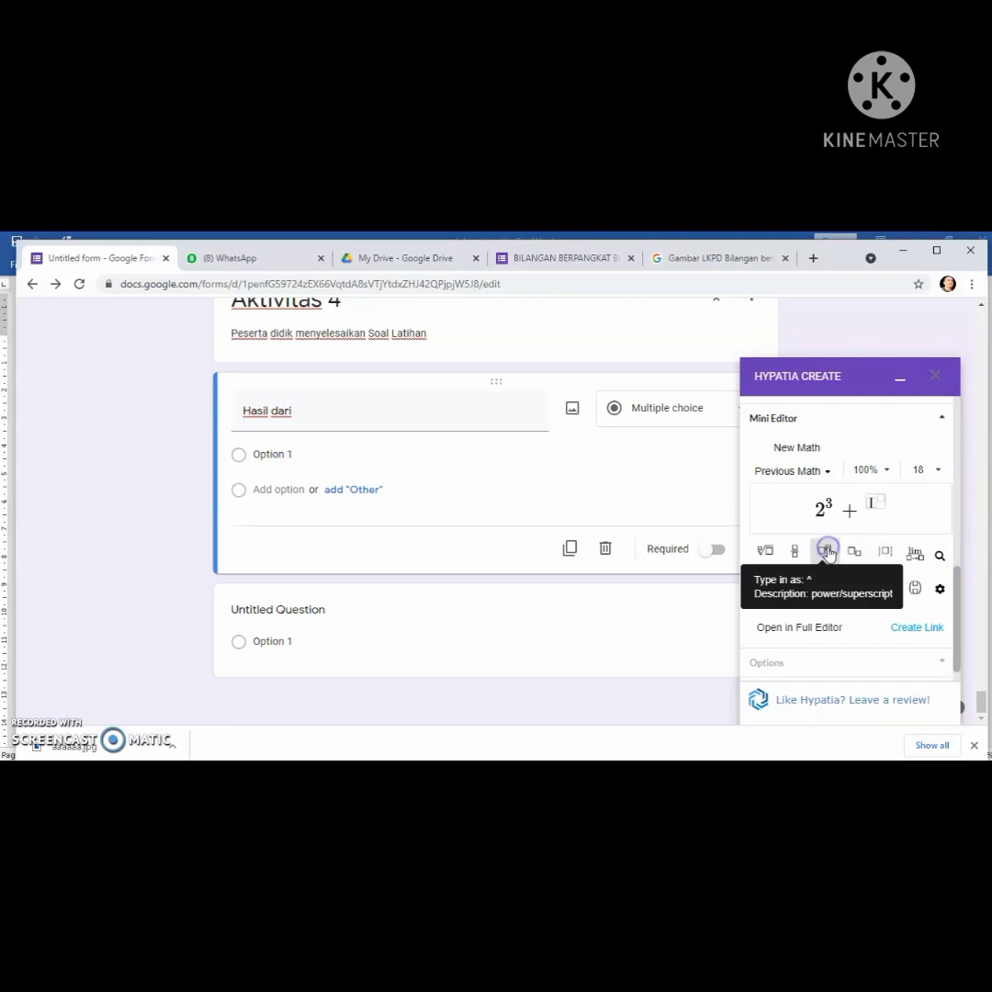
key(BackSpace)
key(BackSpace)
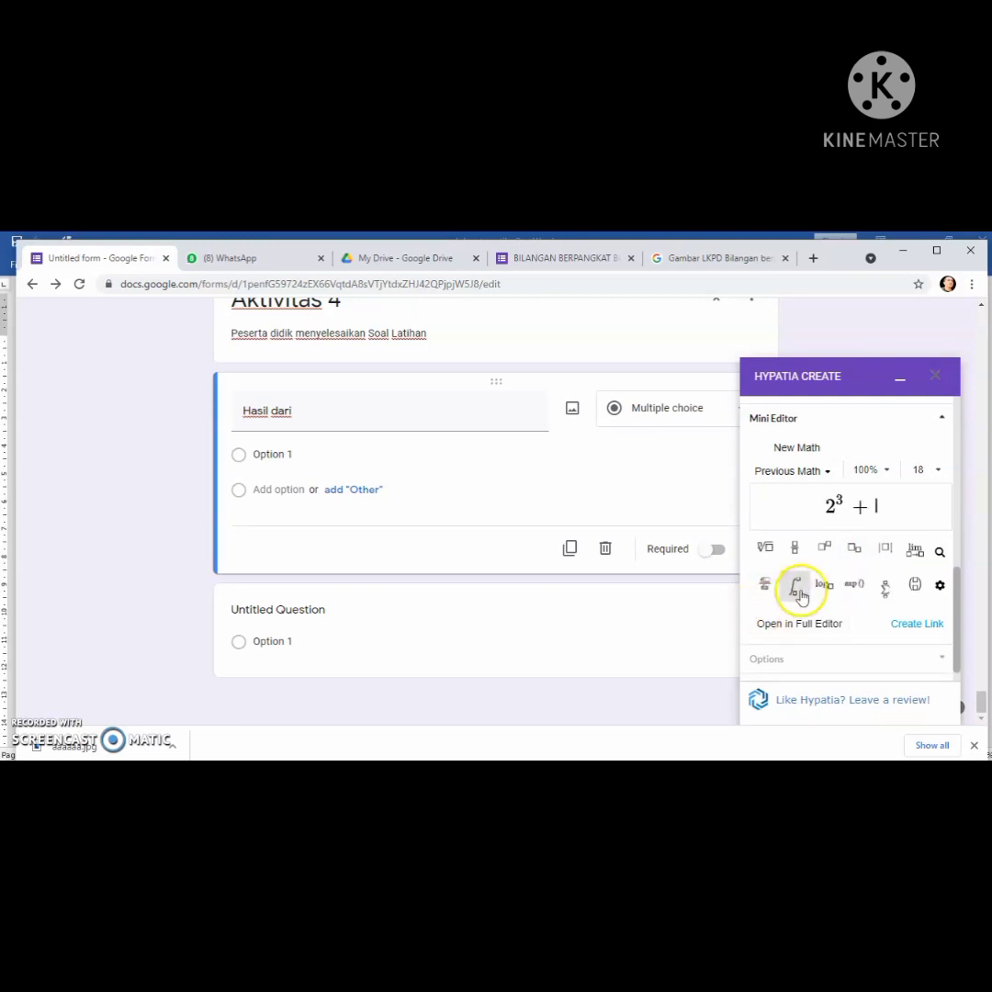
click(820, 555)
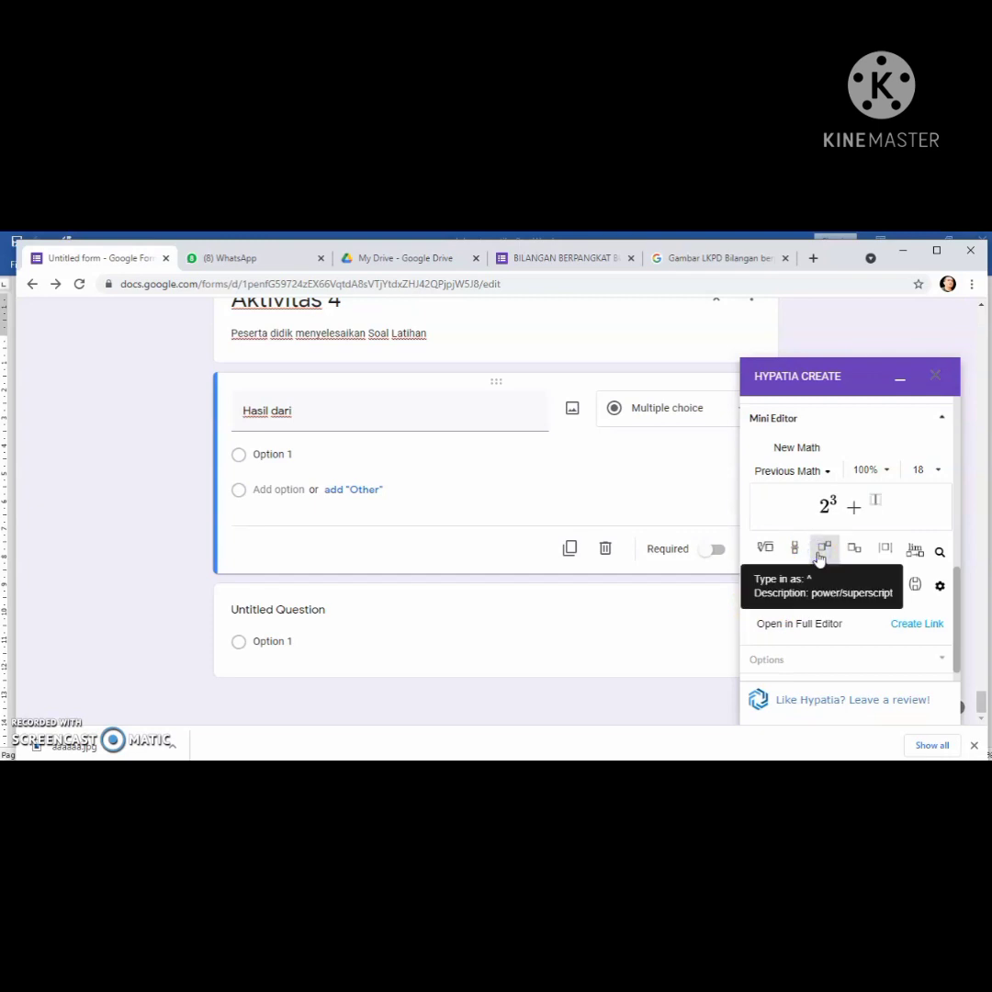
key(BackSpace)
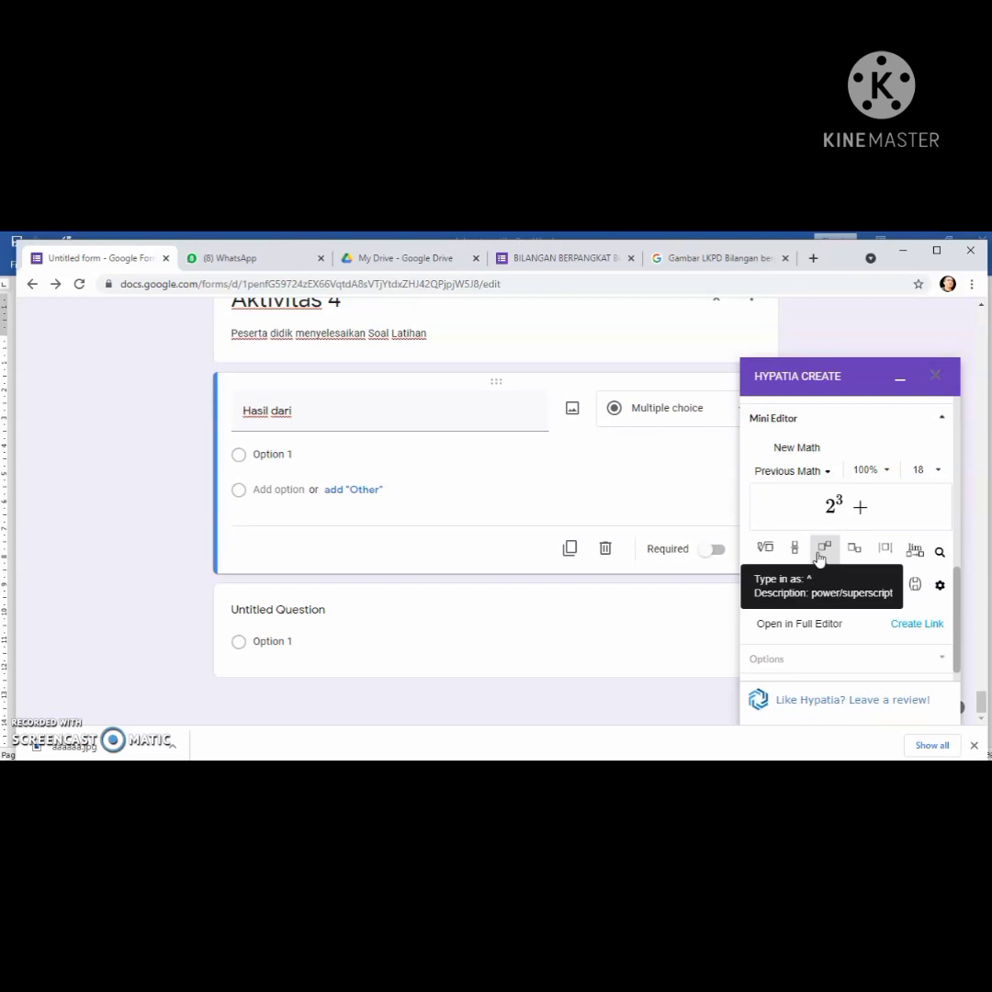
Append 3² after the plus sign to complete the expression 2³ + 3² in the Mini Editor
text(3)
click(820, 556)
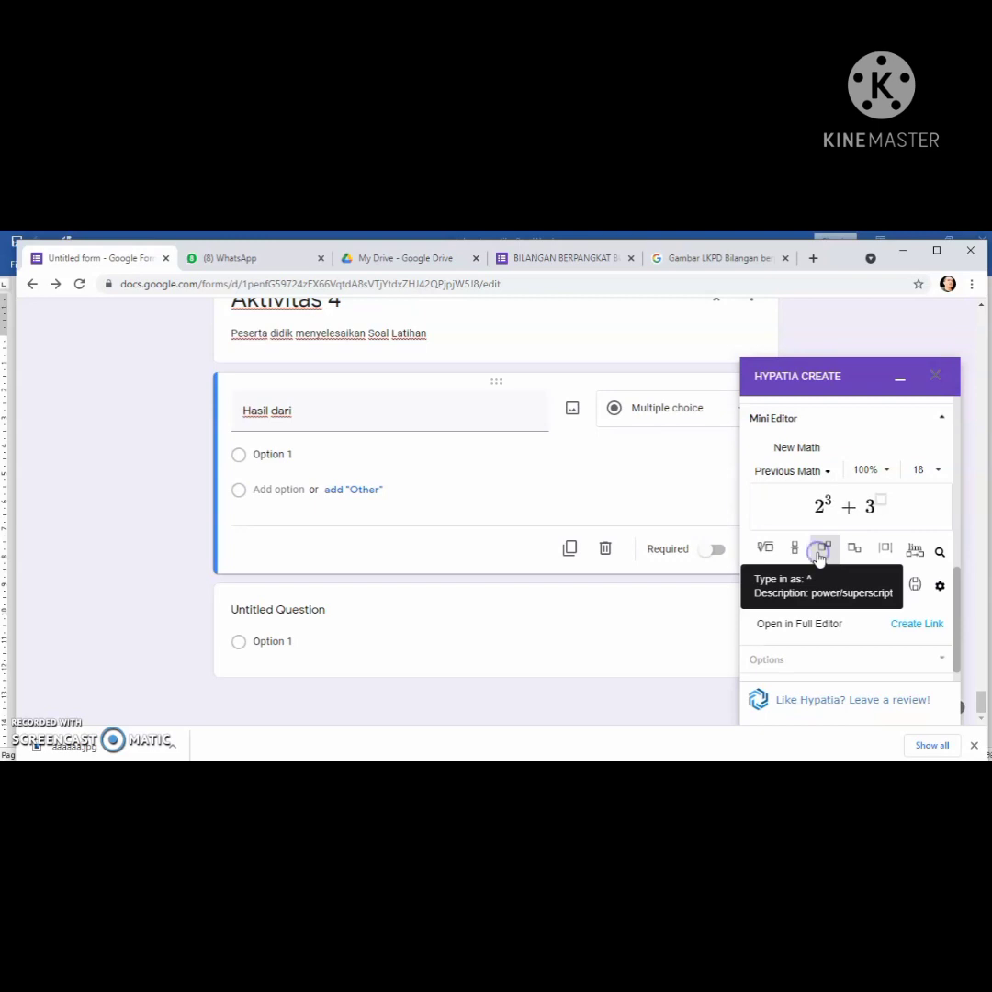
text(2)
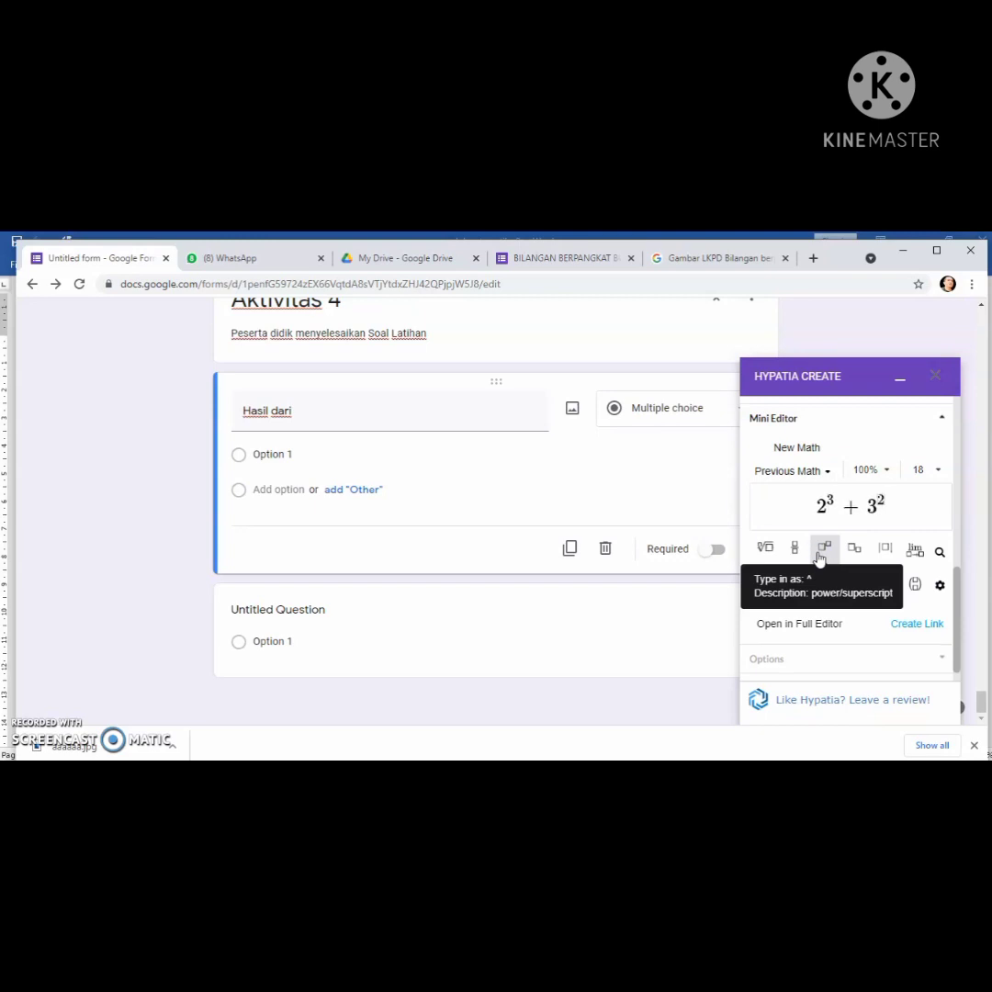
Create an image link for the expression 2³ + 3² in Hypatia Create and minimize the add-on window
click(923, 516)
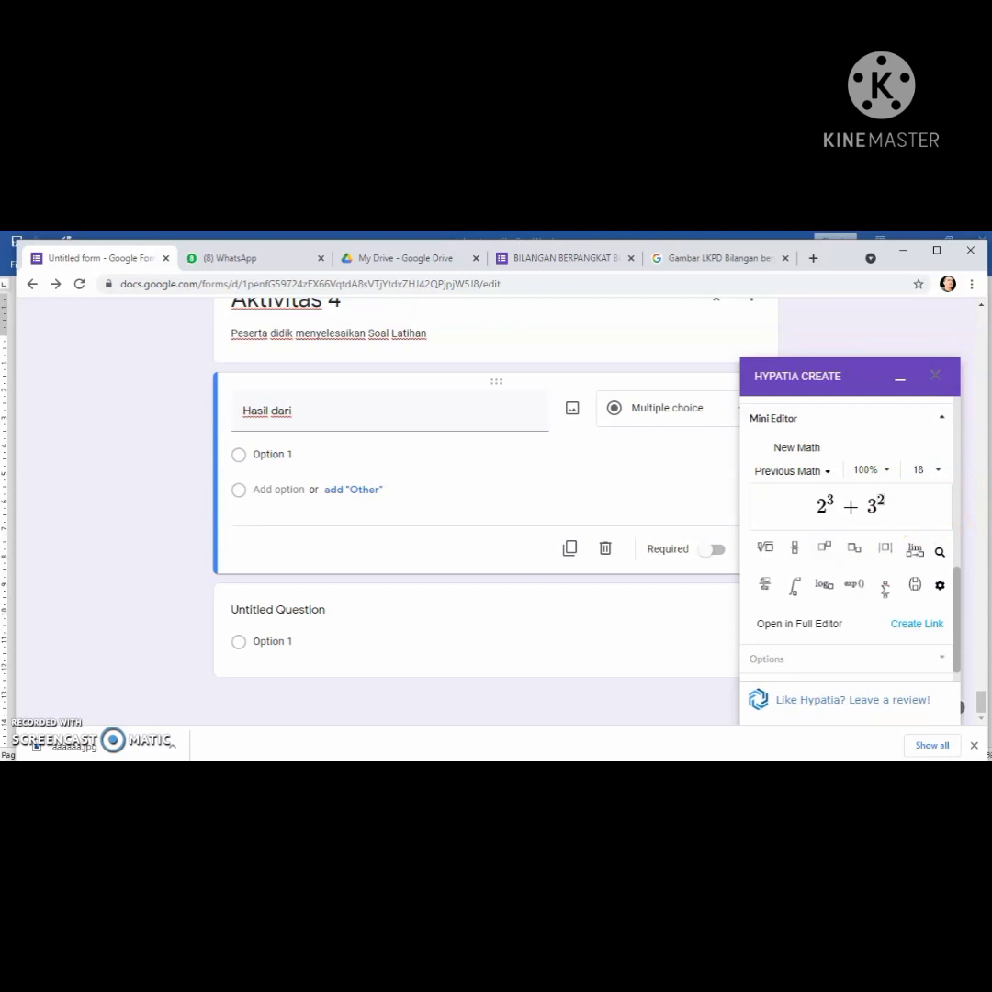
click(922, 629)
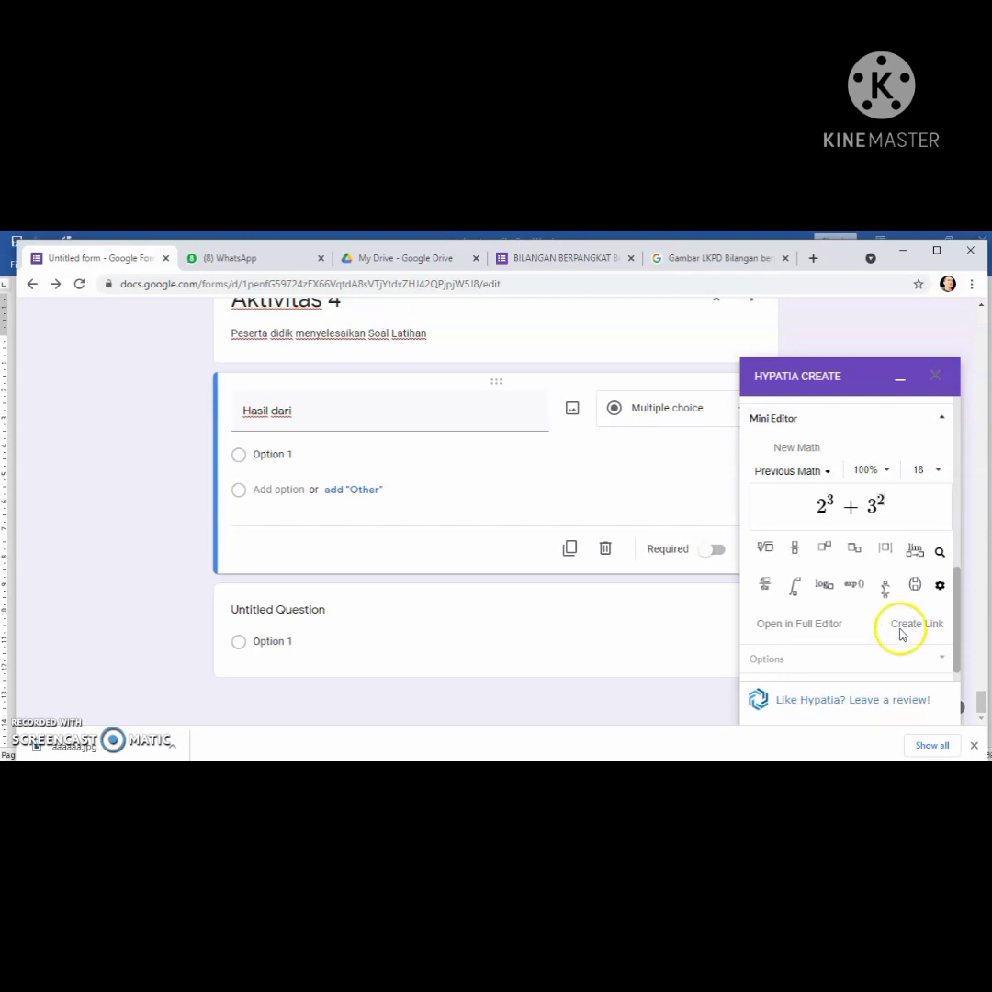
click(910, 627)
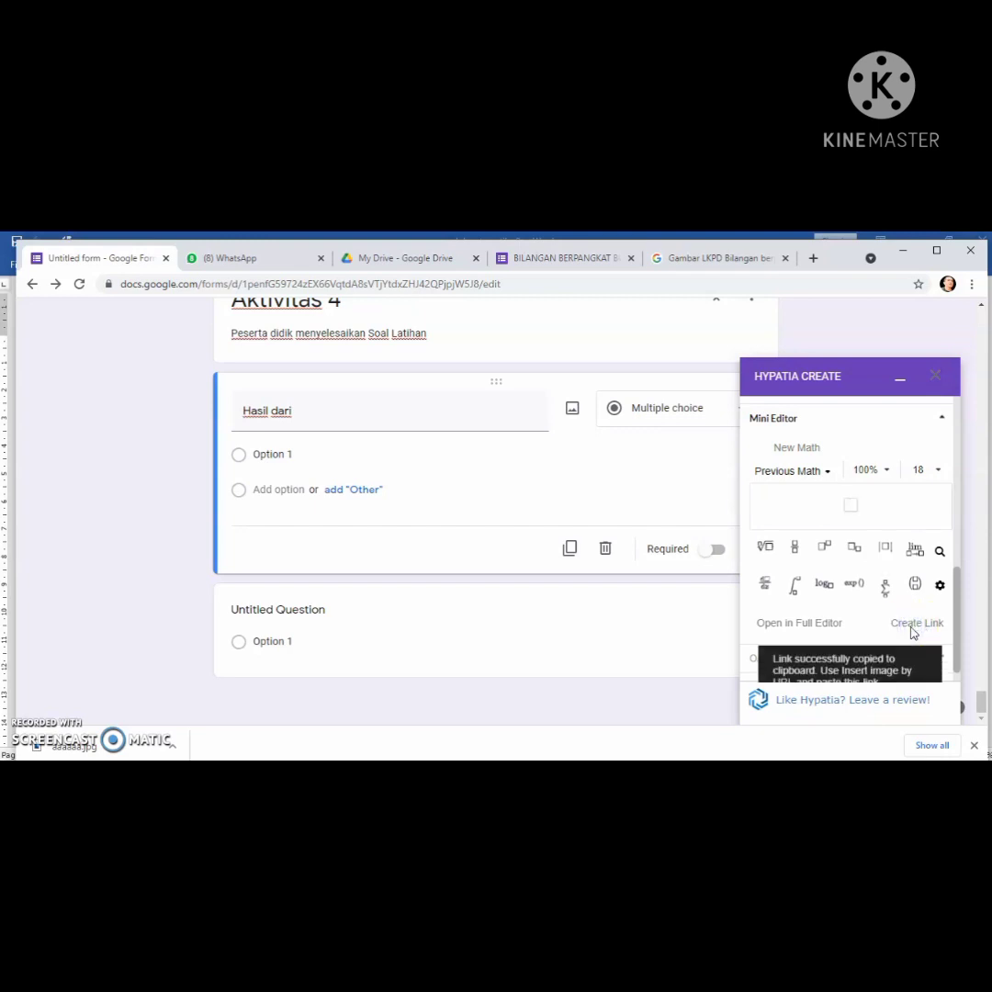
click(899, 378)
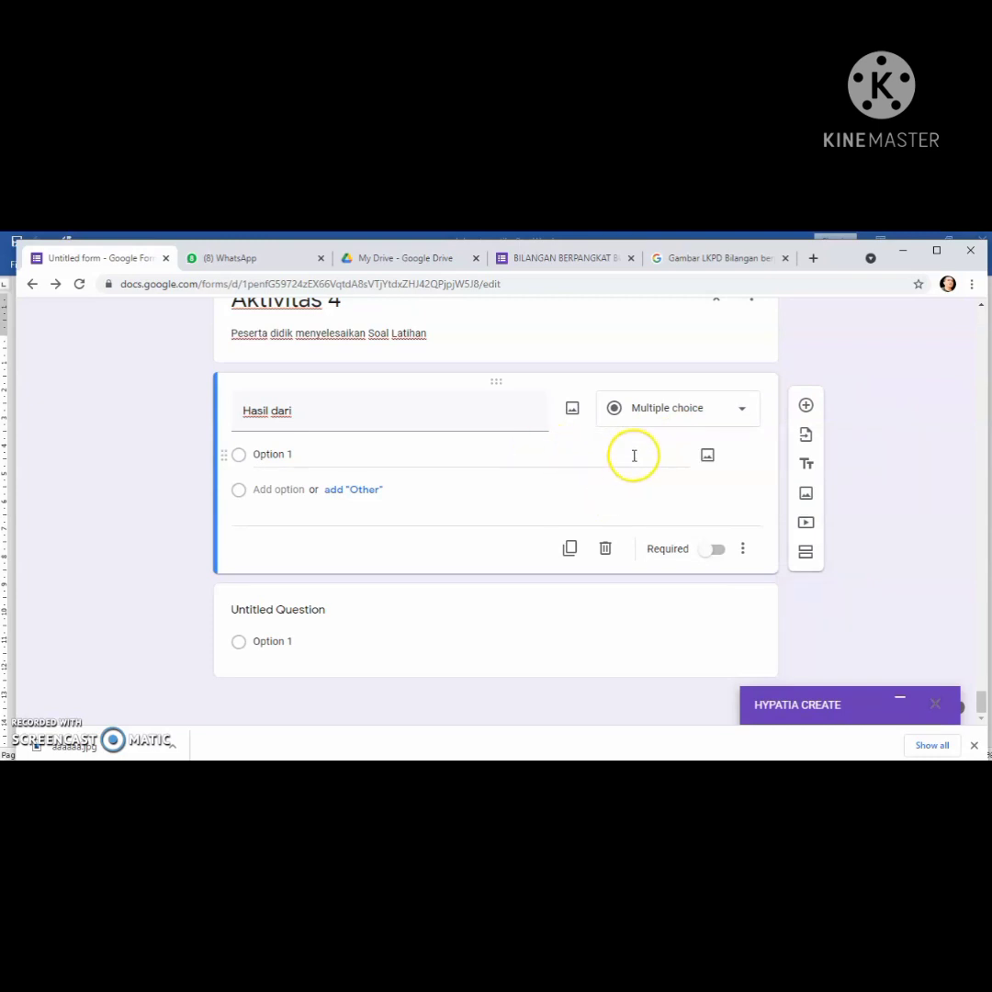
Insert the 2³ + 3² image into the "Hasil dari" question by URL, using the copied link
click(572, 409)
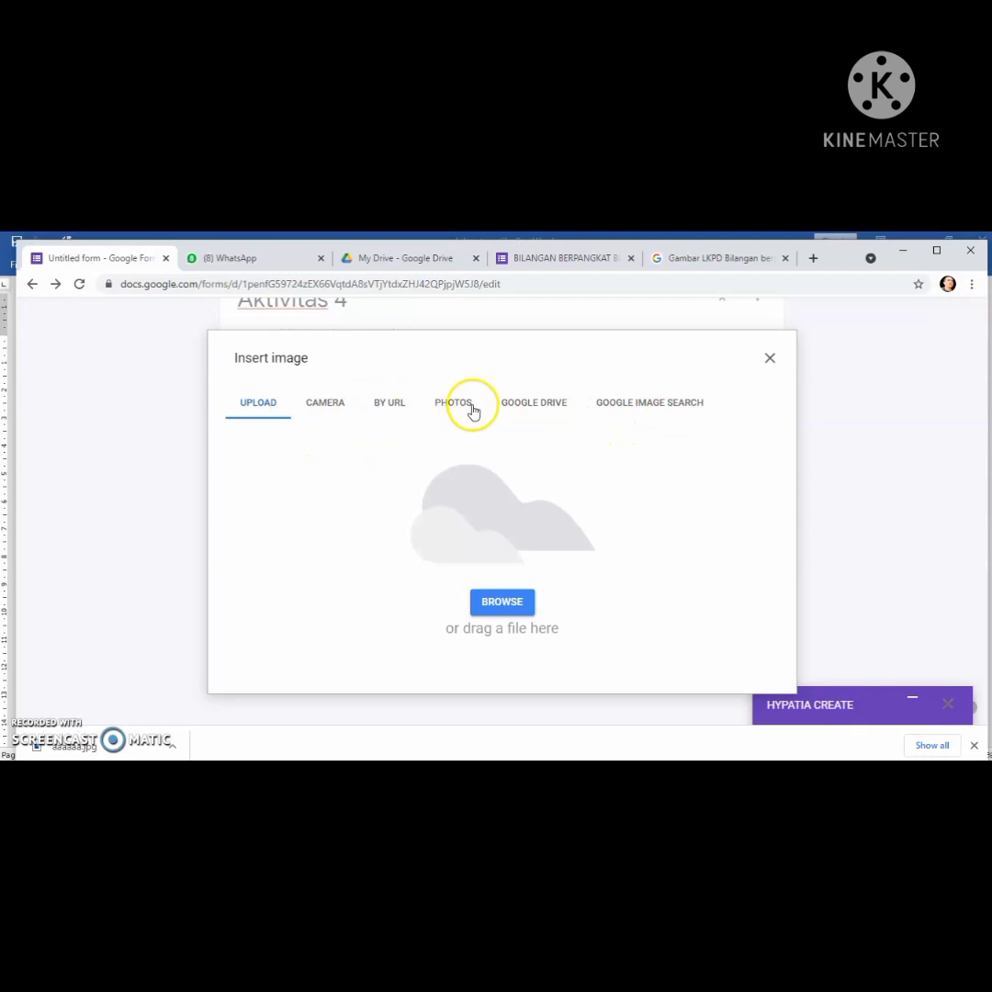
click(391, 412)
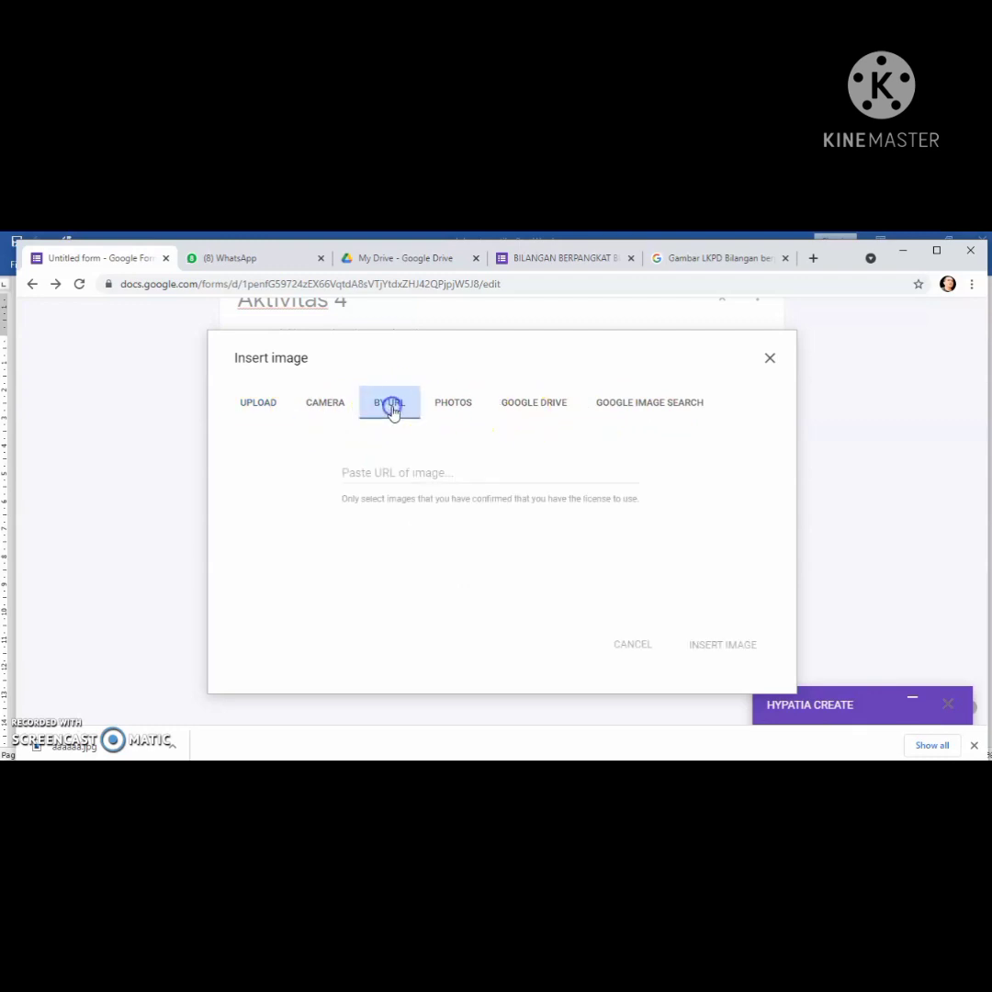
click(361, 472)
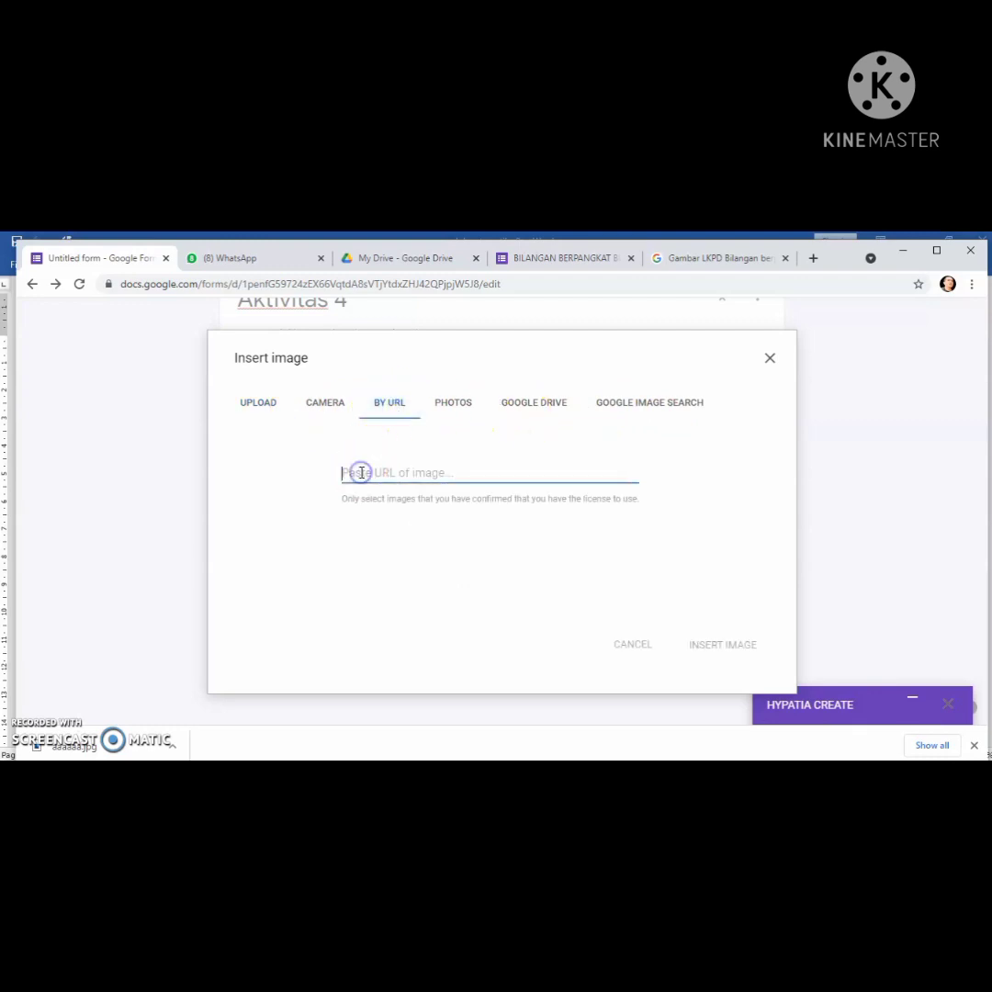
right_click(361, 473)
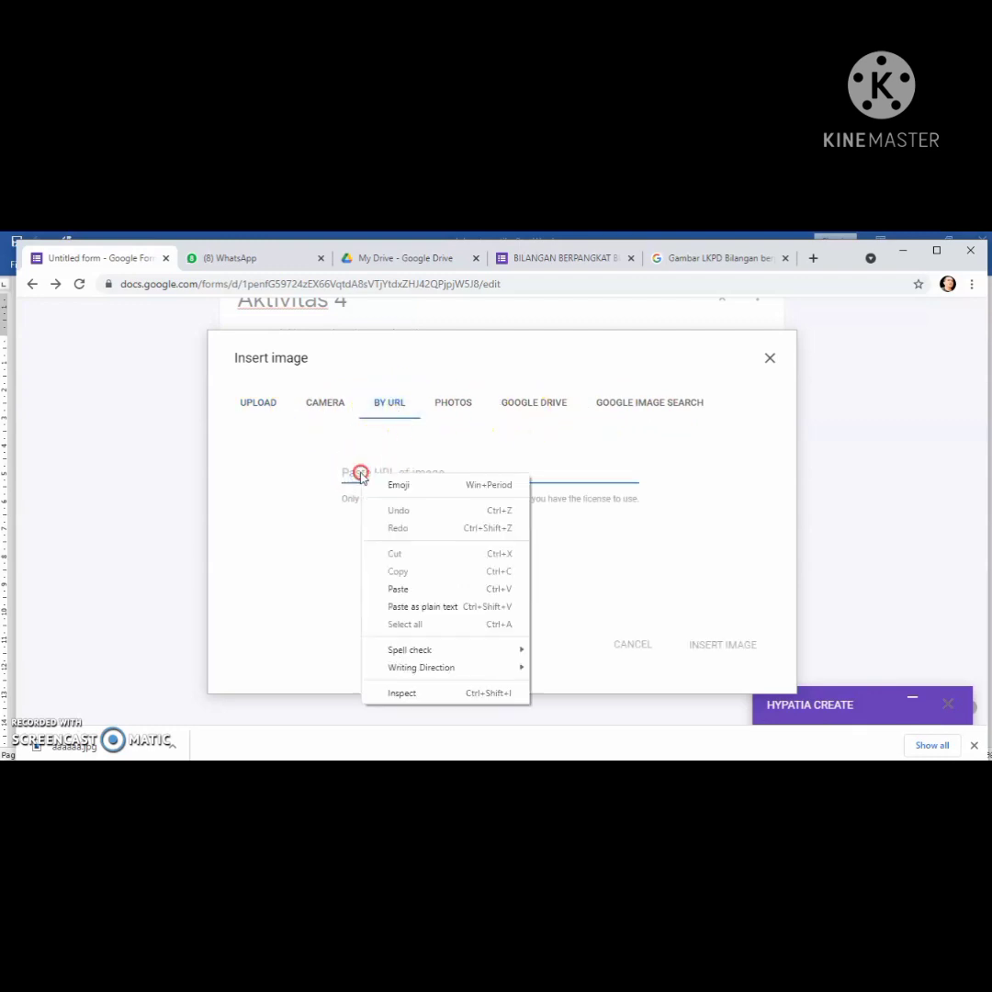
click(406, 591)
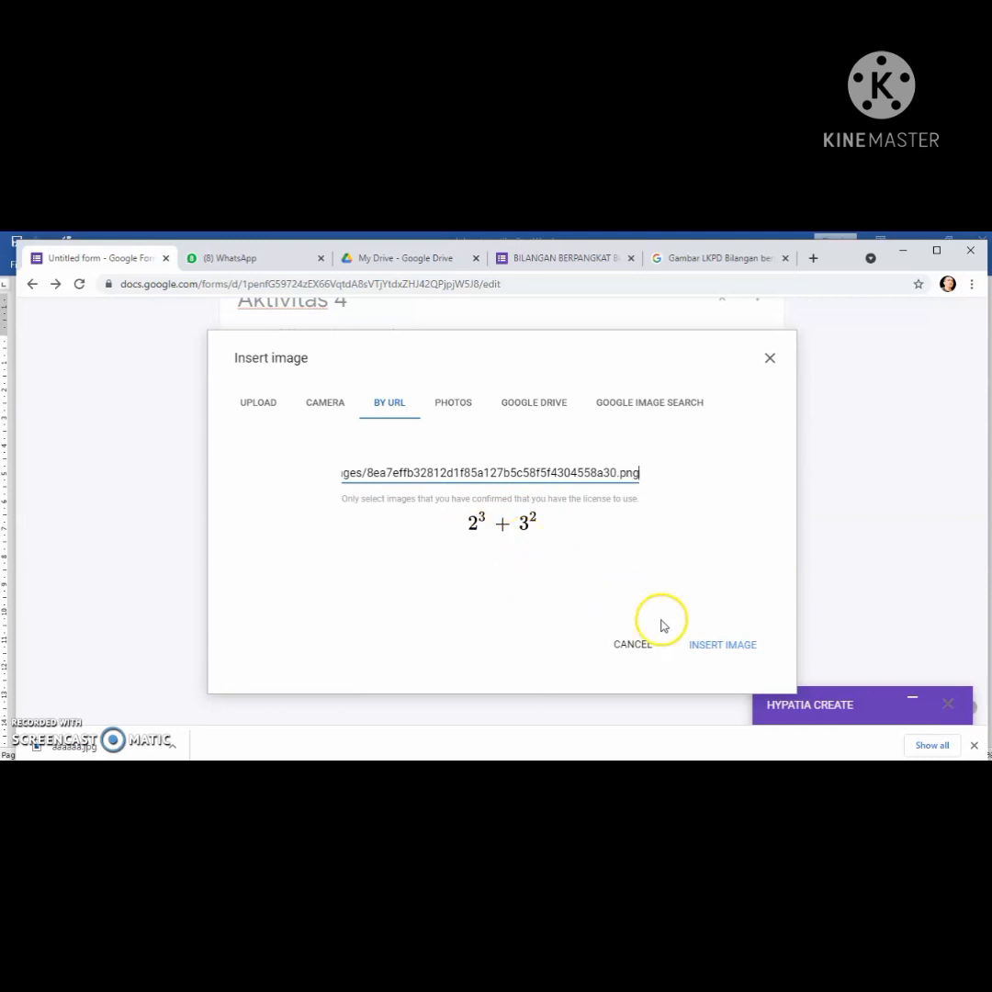
click(707, 648)
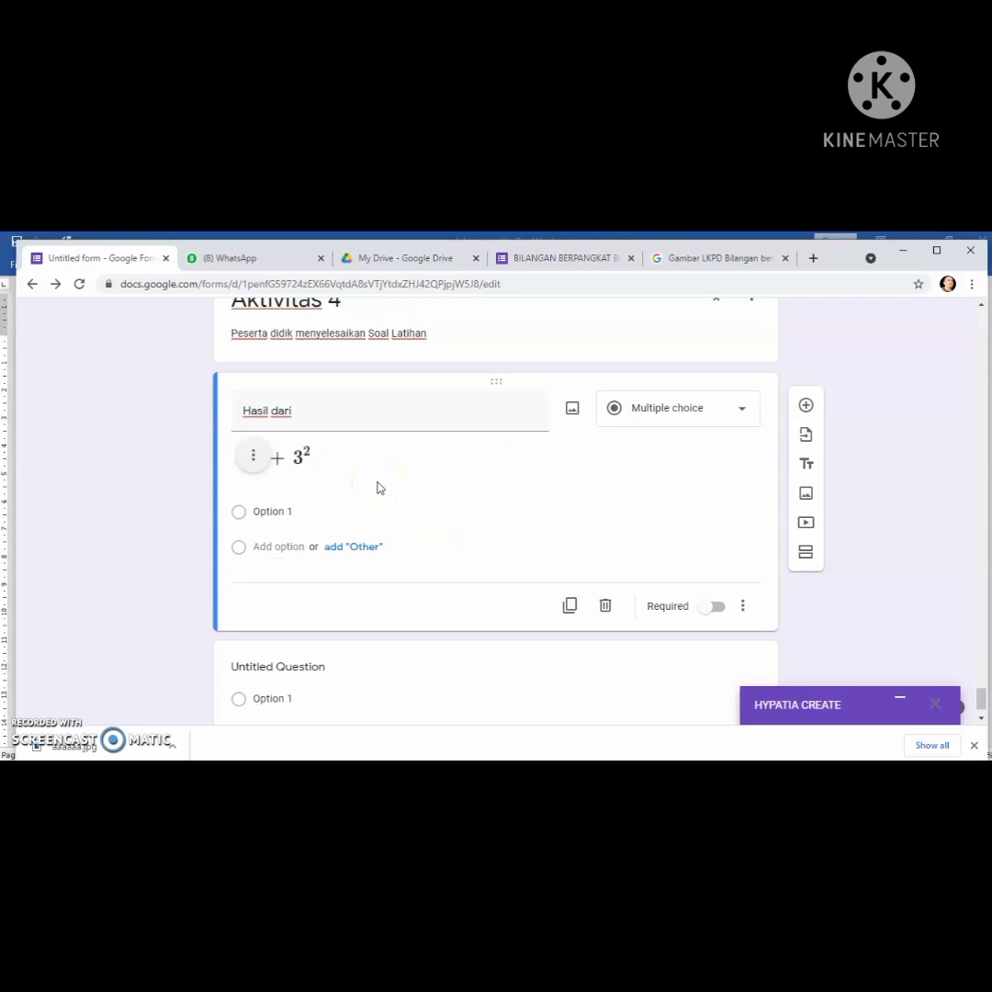
Set the first answer option of the "Hasil dari" question to "A. 12" and add a second option below it
click(294, 512)
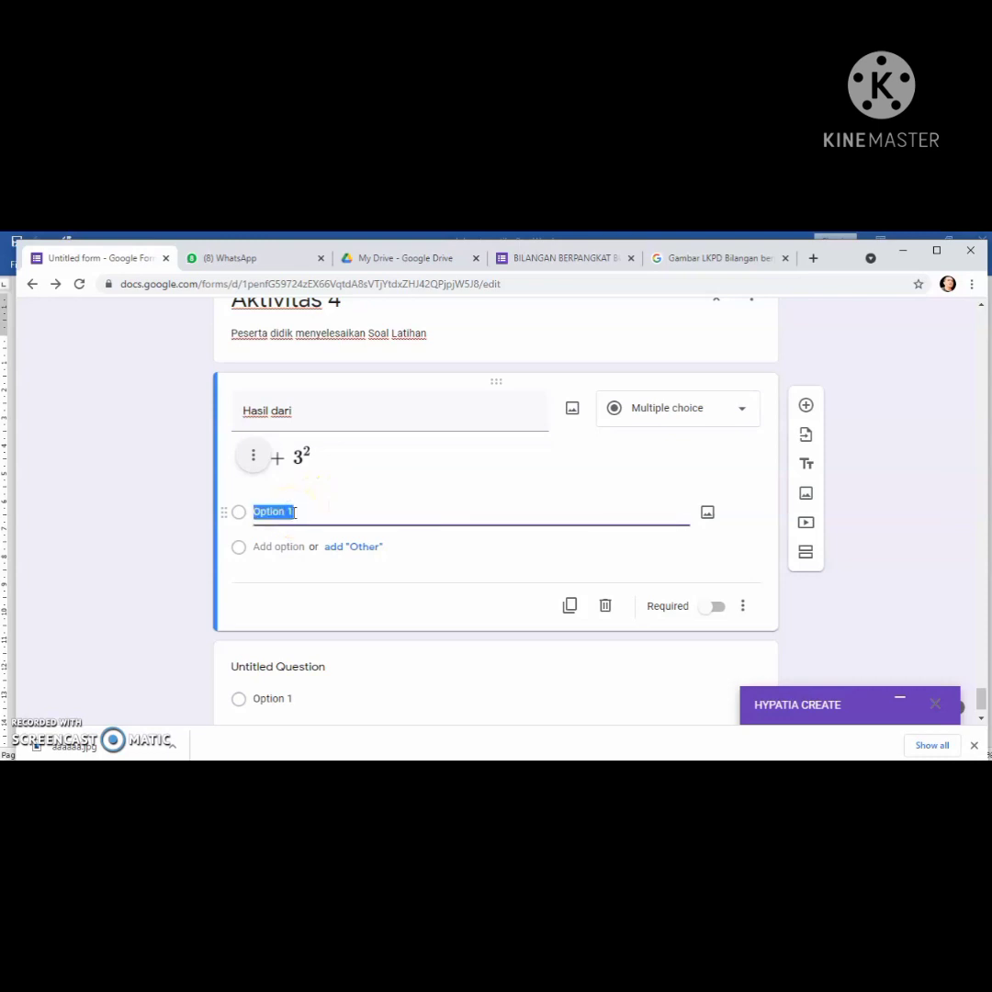
text(A.)
text(12)
key(Return)
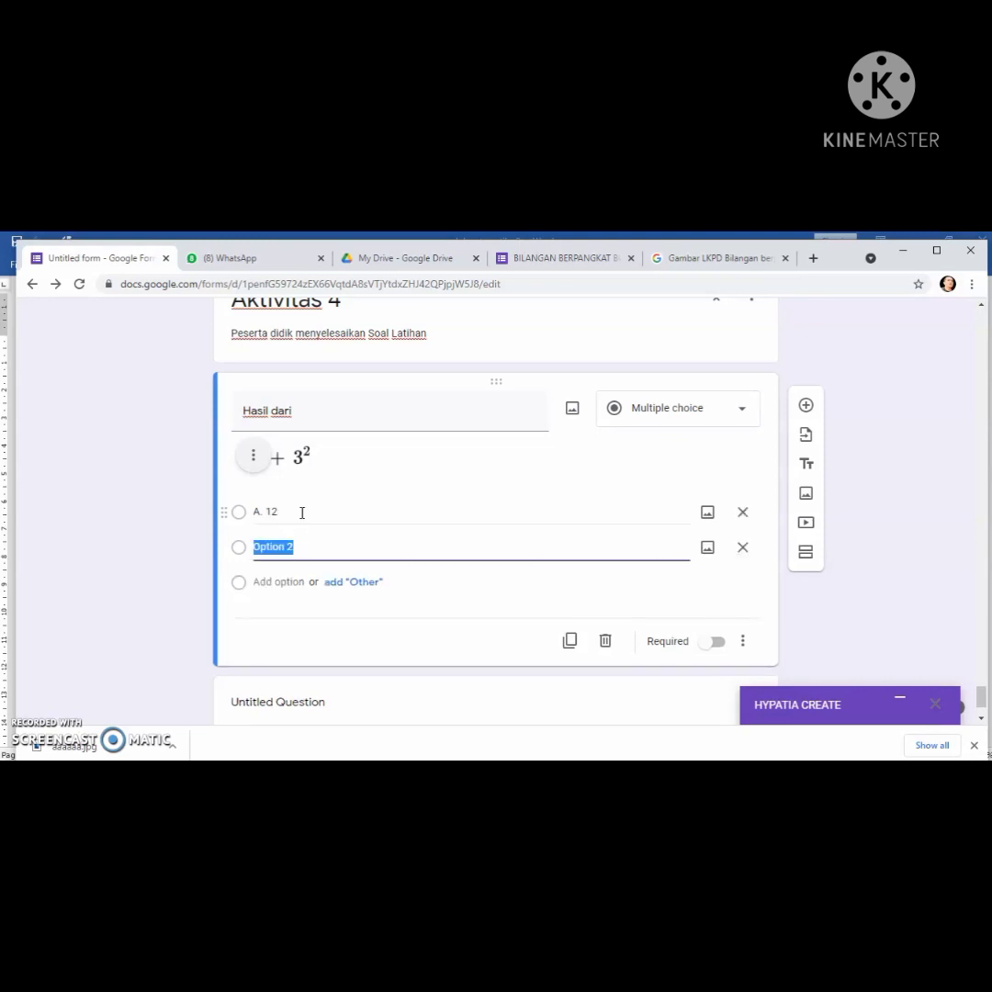
Add the answer options "B. 14", "C. 16" and "D. 17" to the "Hasil dari" question
text(B. 14)
key(Return)
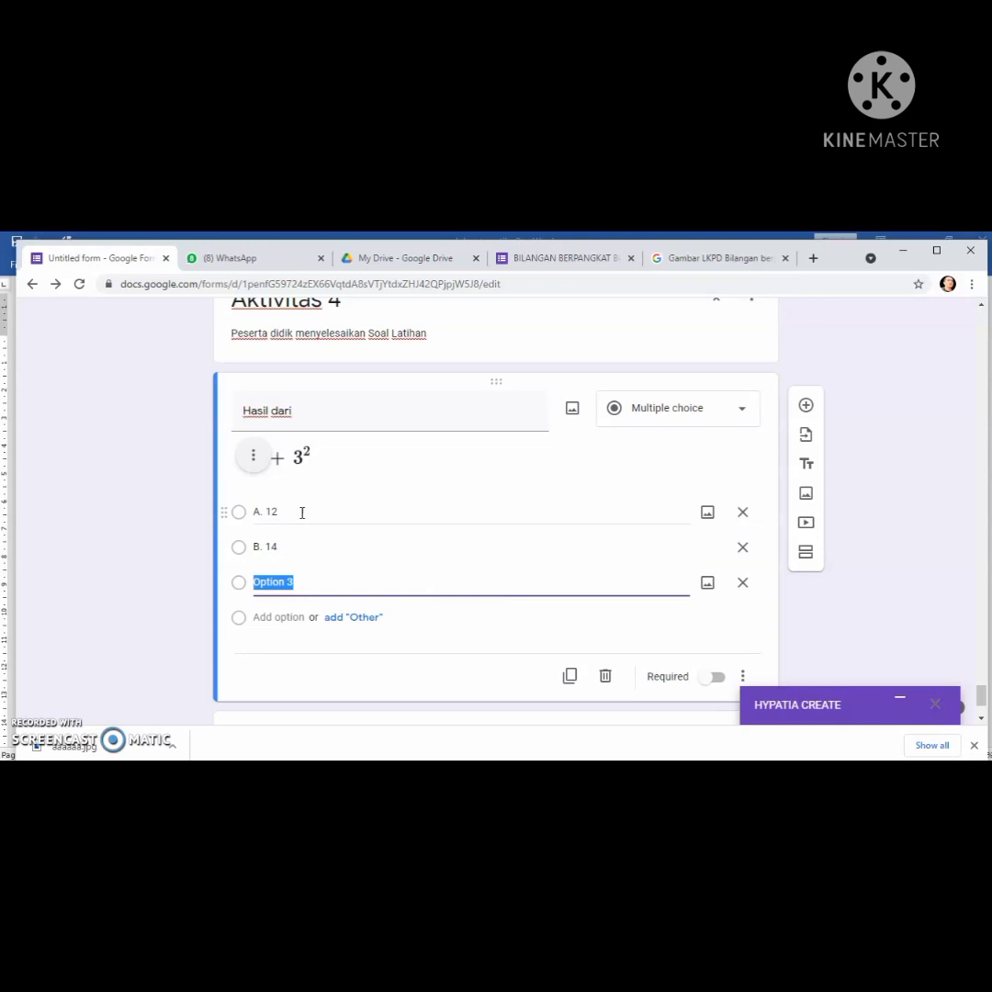
text(C)
text(.)
text(16)
key(Return)
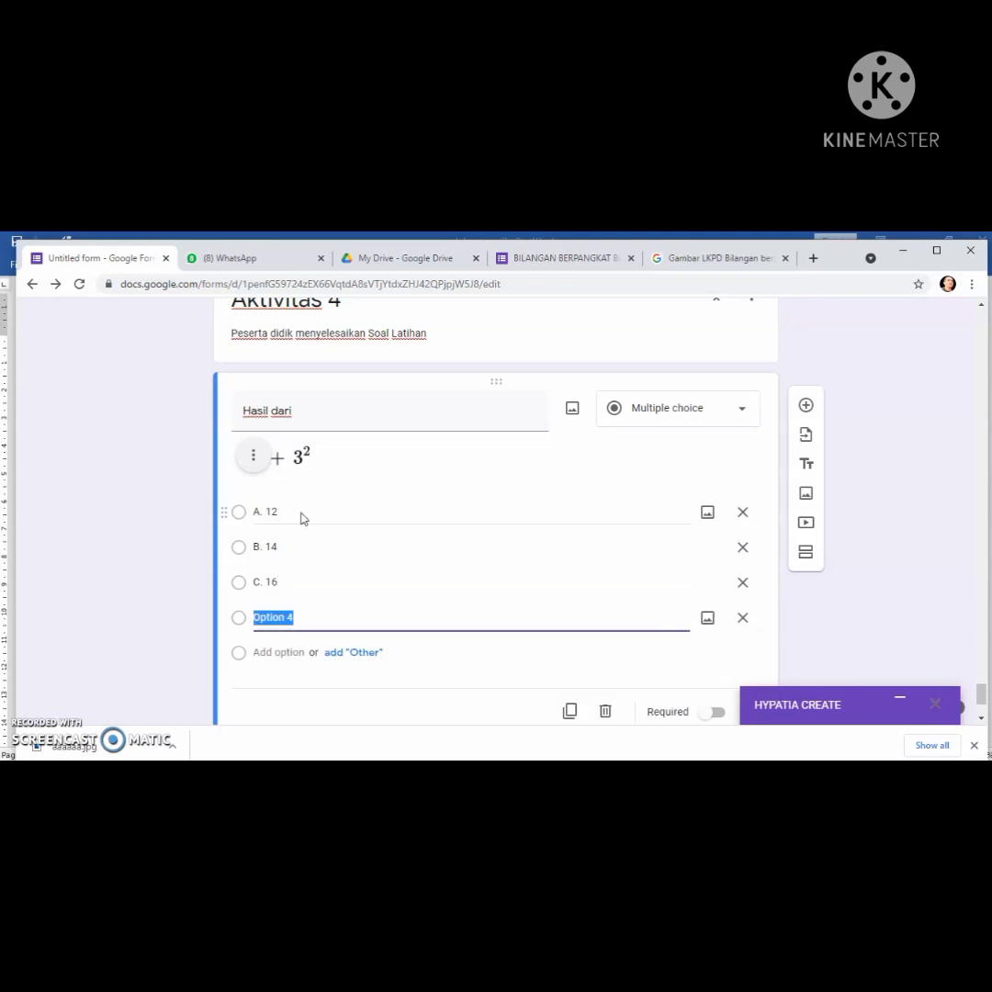
text(D. 17)
click(847, 597)
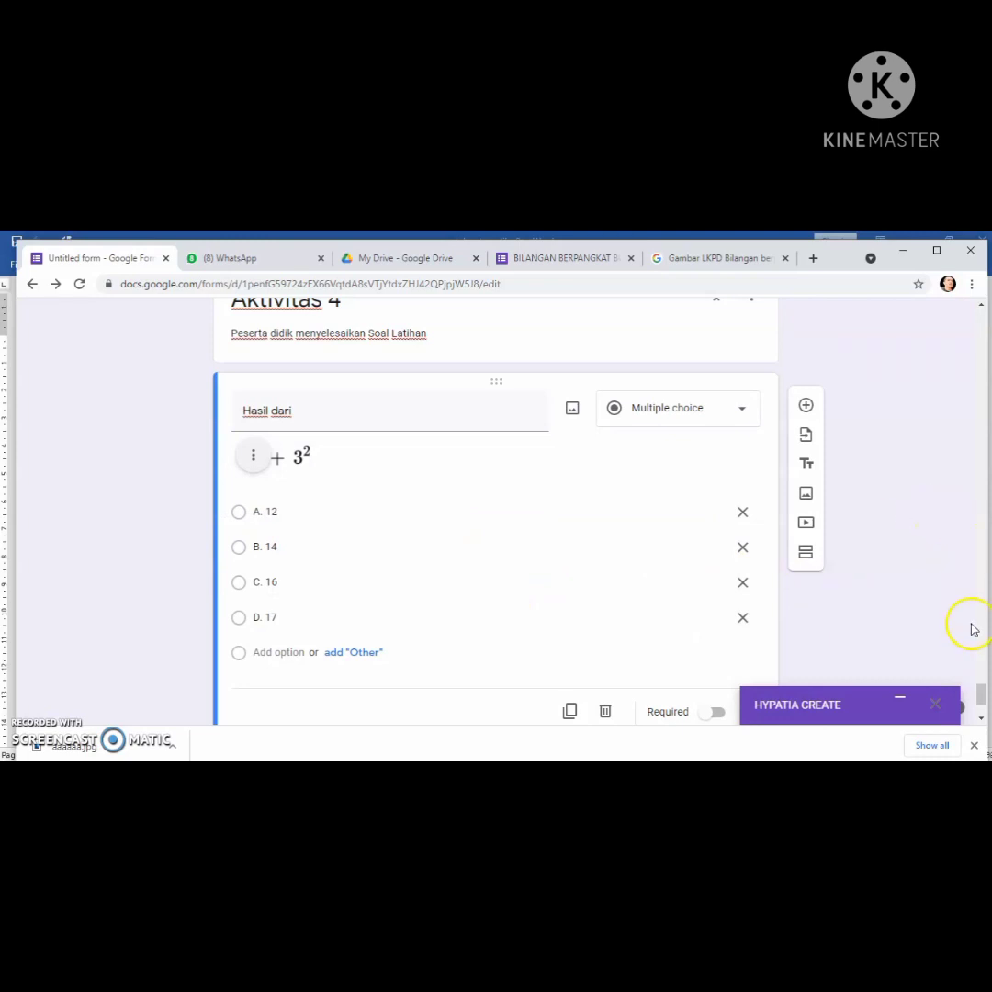
Remove the sign-in restriction to organization users, make the form a quiz, and save the settings
drag(981, 690, 960, 308)
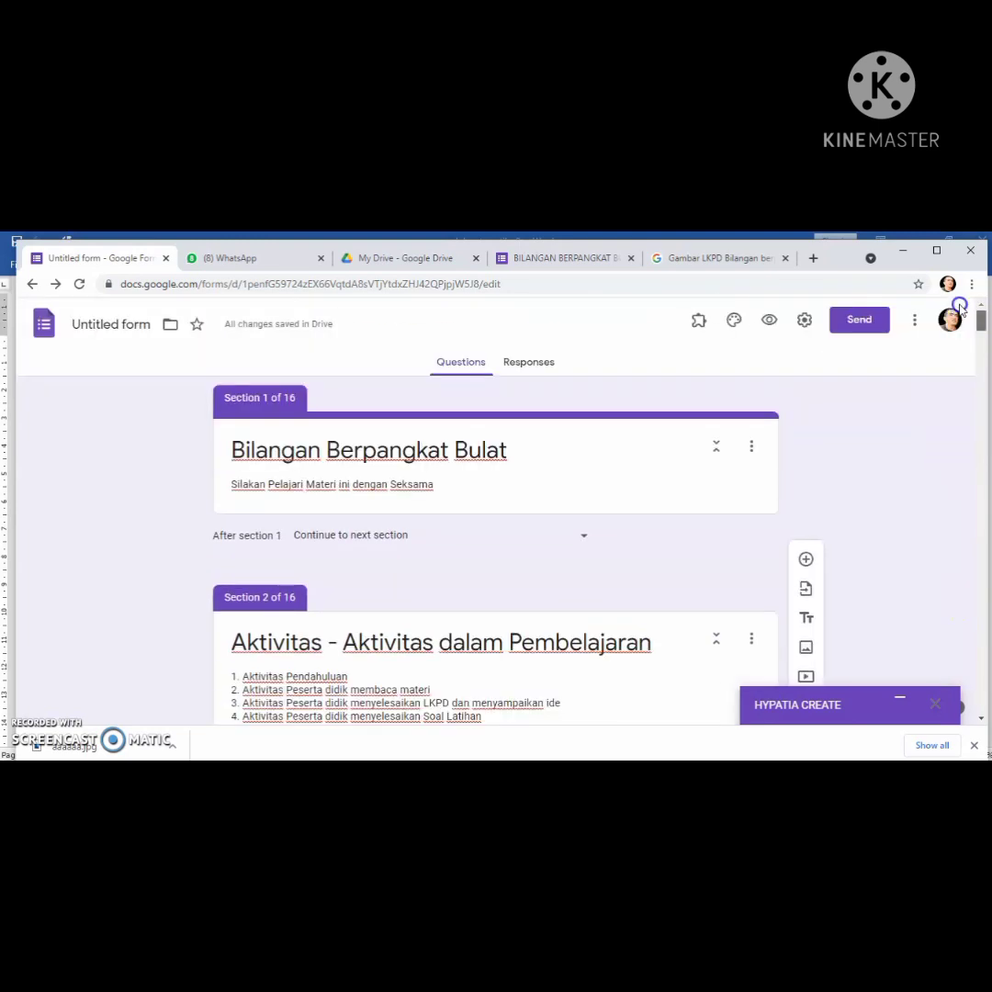
click(806, 323)
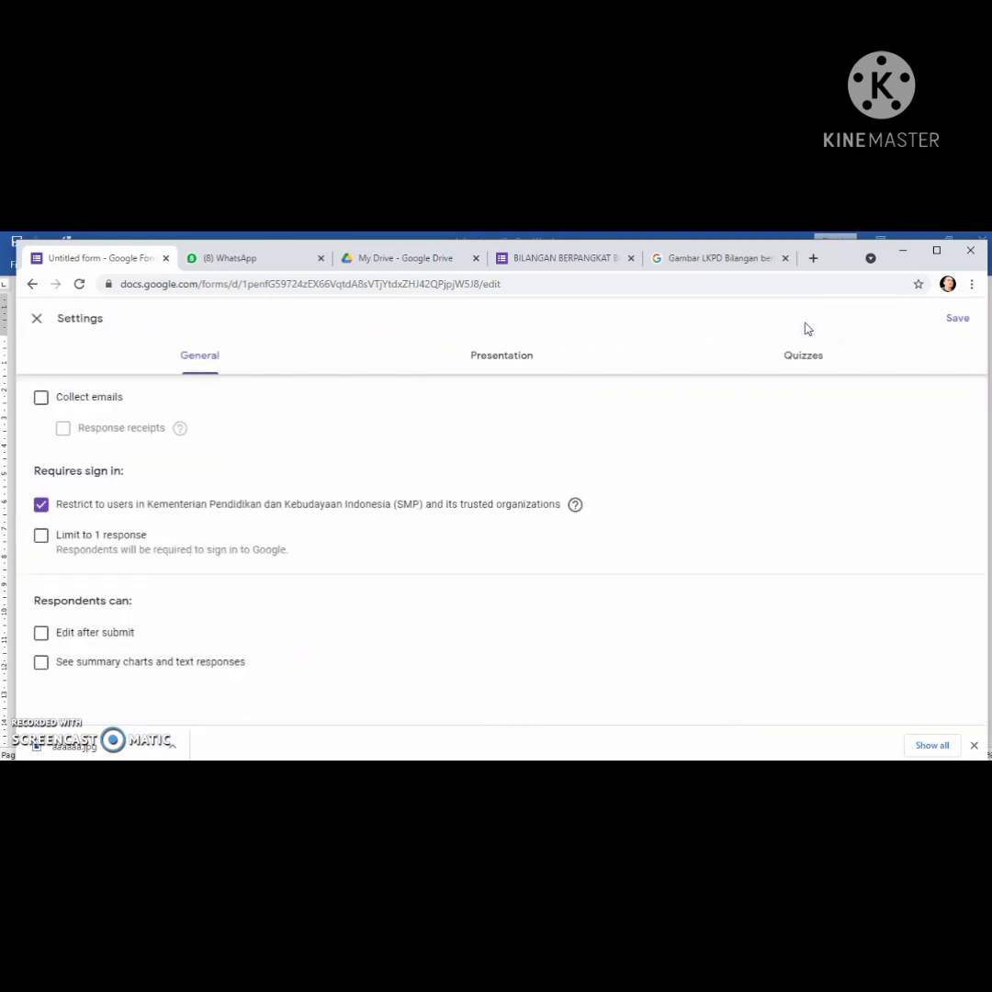
click(524, 413)
click(43, 505)
click(515, 363)
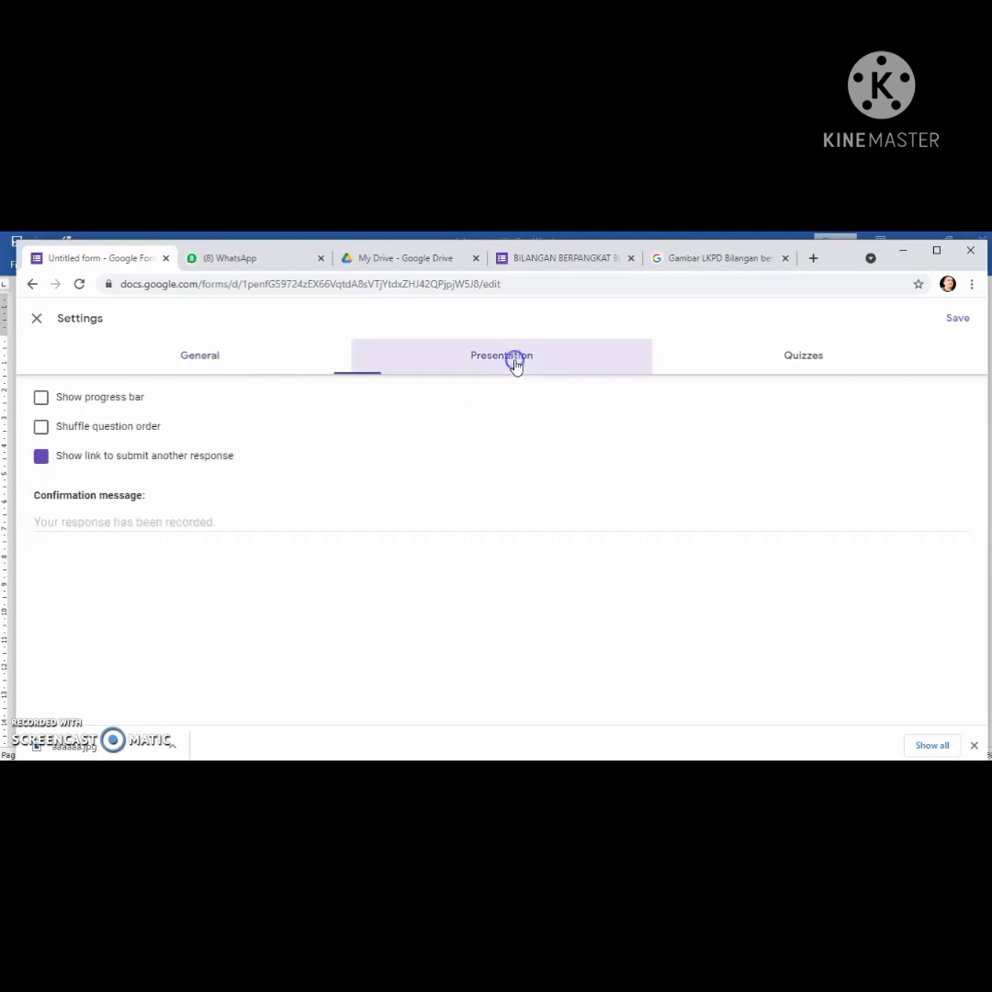
click(786, 364)
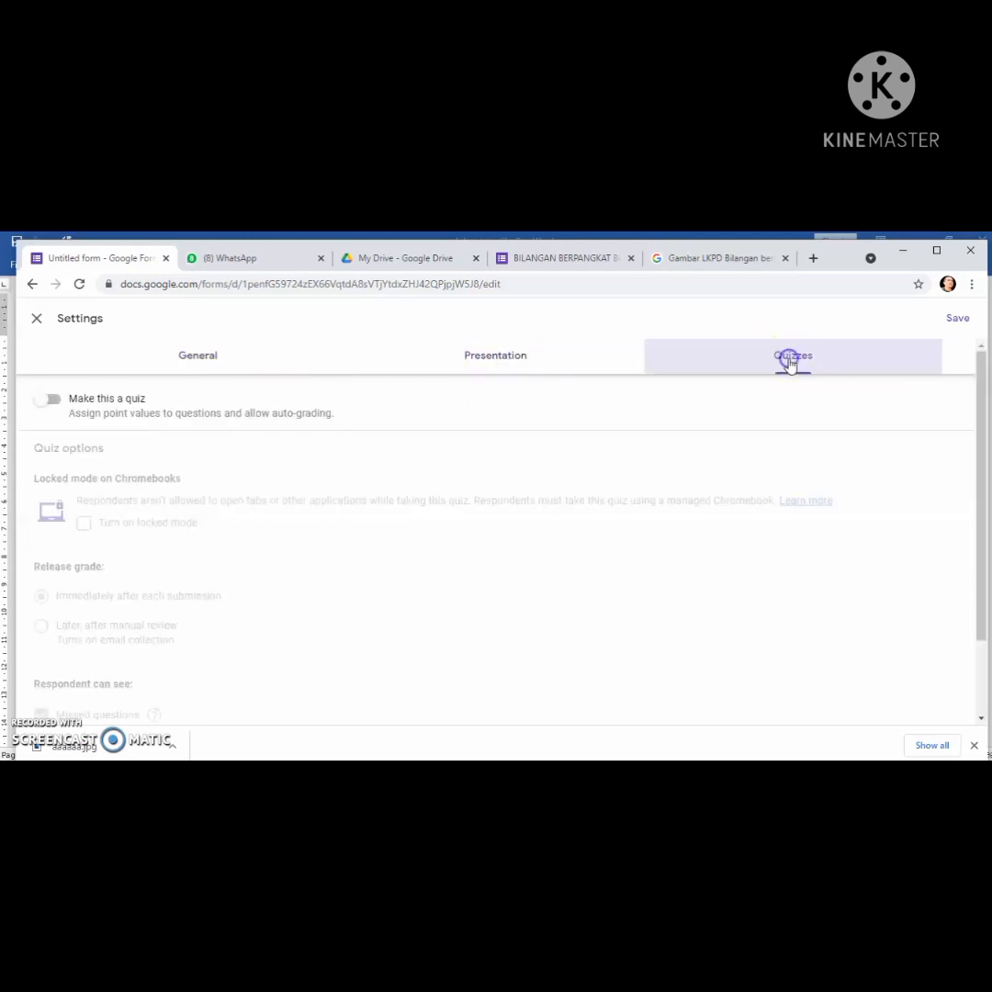
click(51, 402)
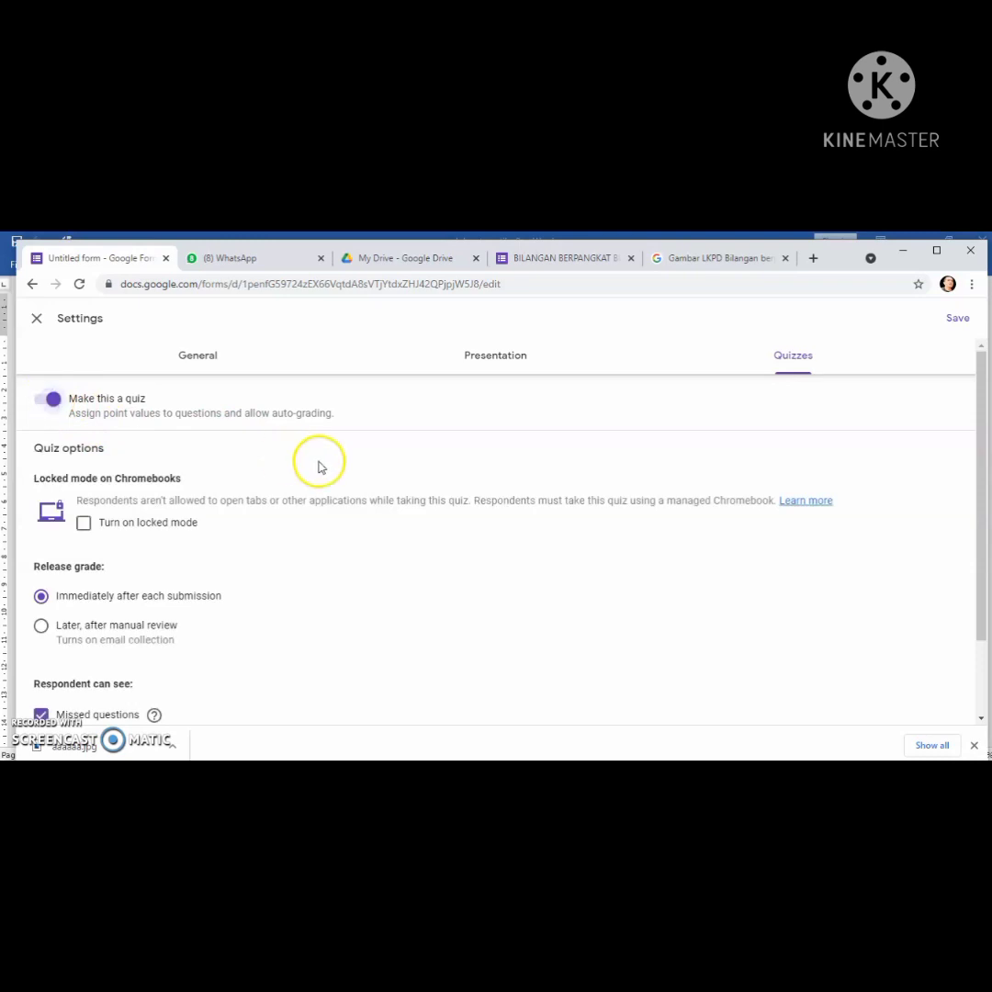
click(957, 318)
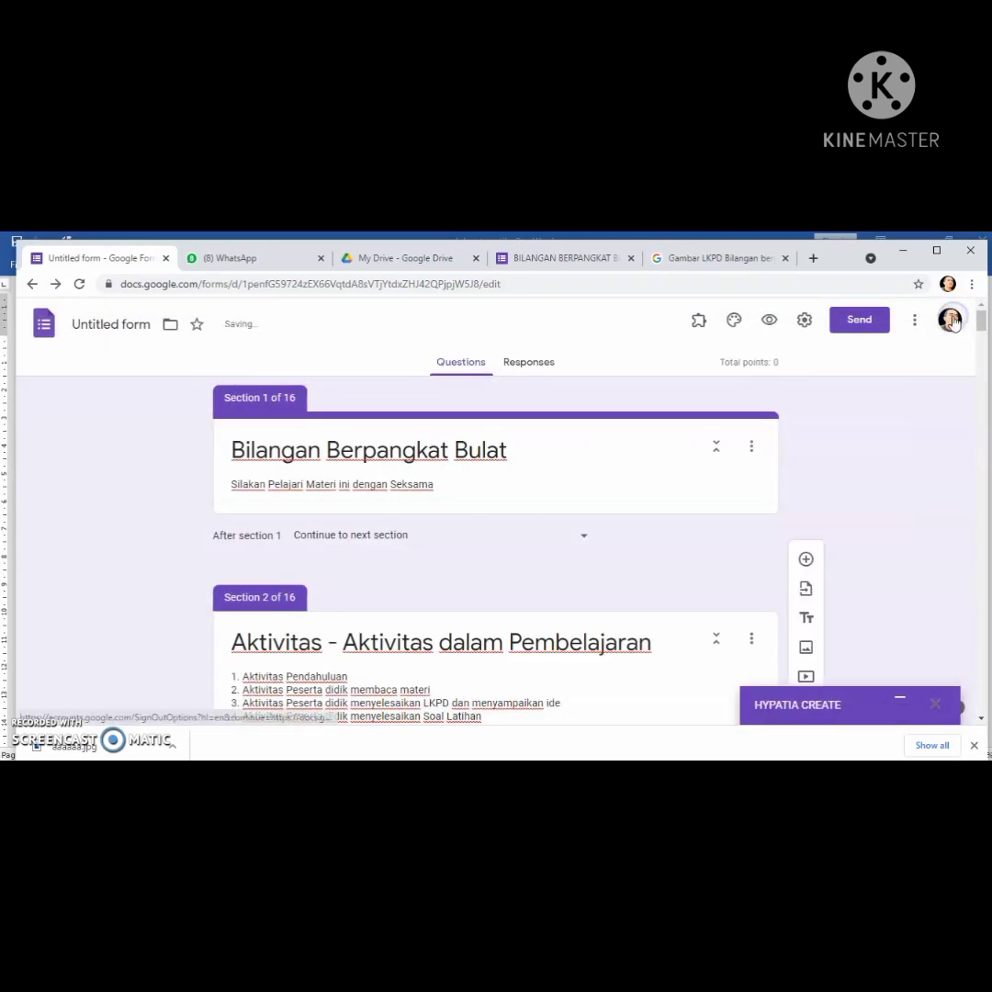
Set the answer key of the "Hasil dari" question in Aktivitas 4 to "D. 17", worth 10 points
scroll(981, 354, down, 1)
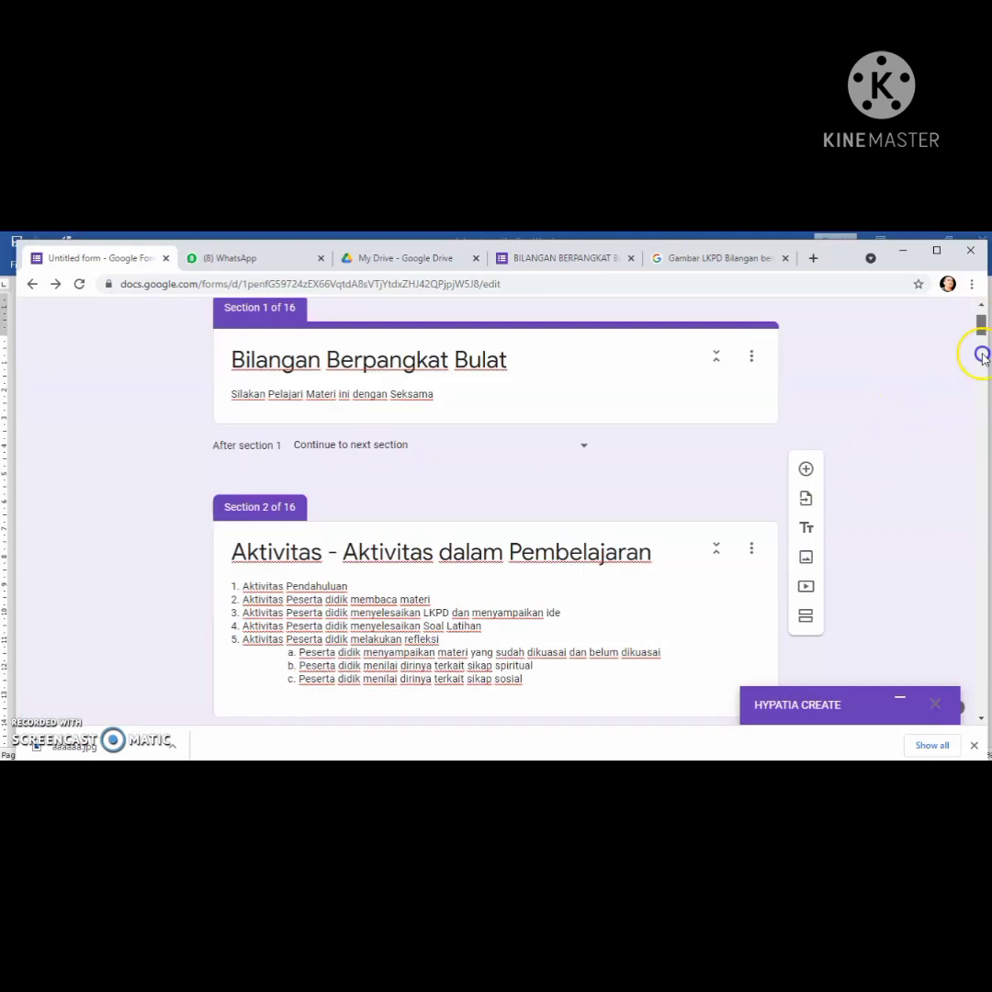
drag(981, 353, 981, 702)
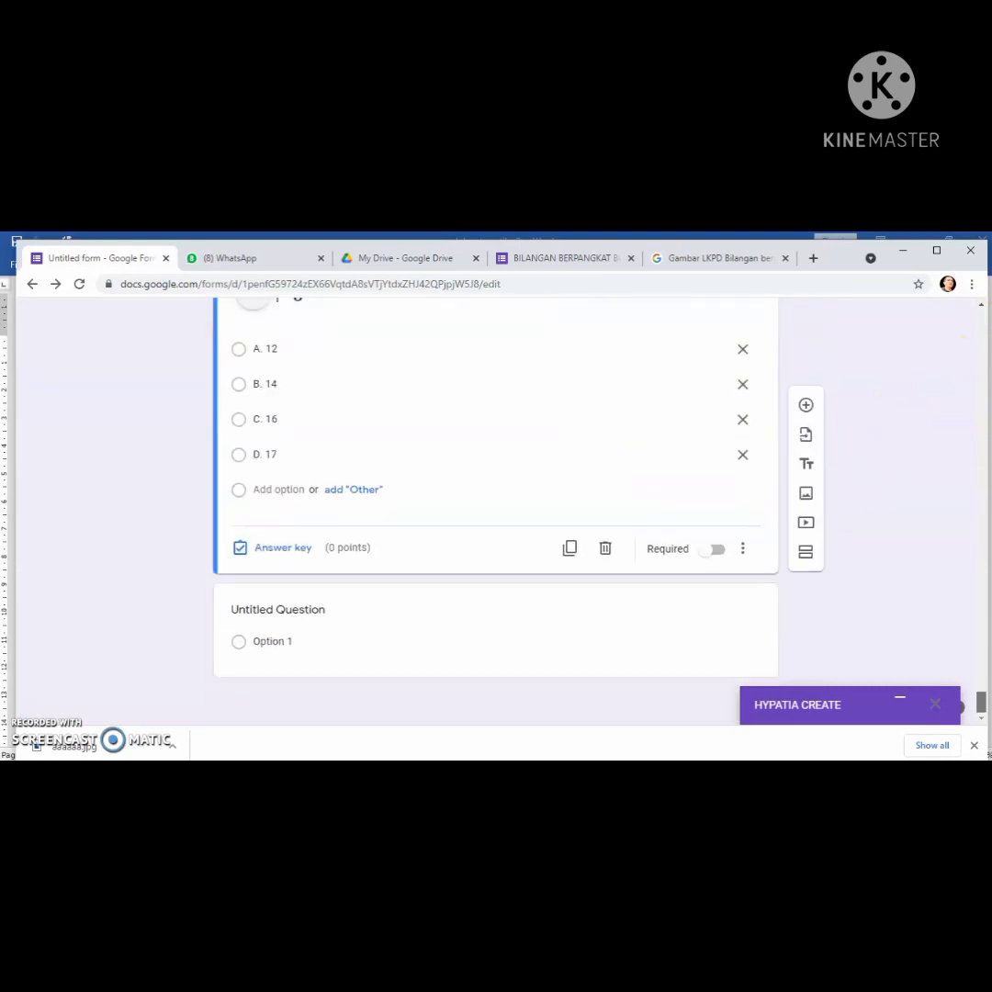
click(290, 551)
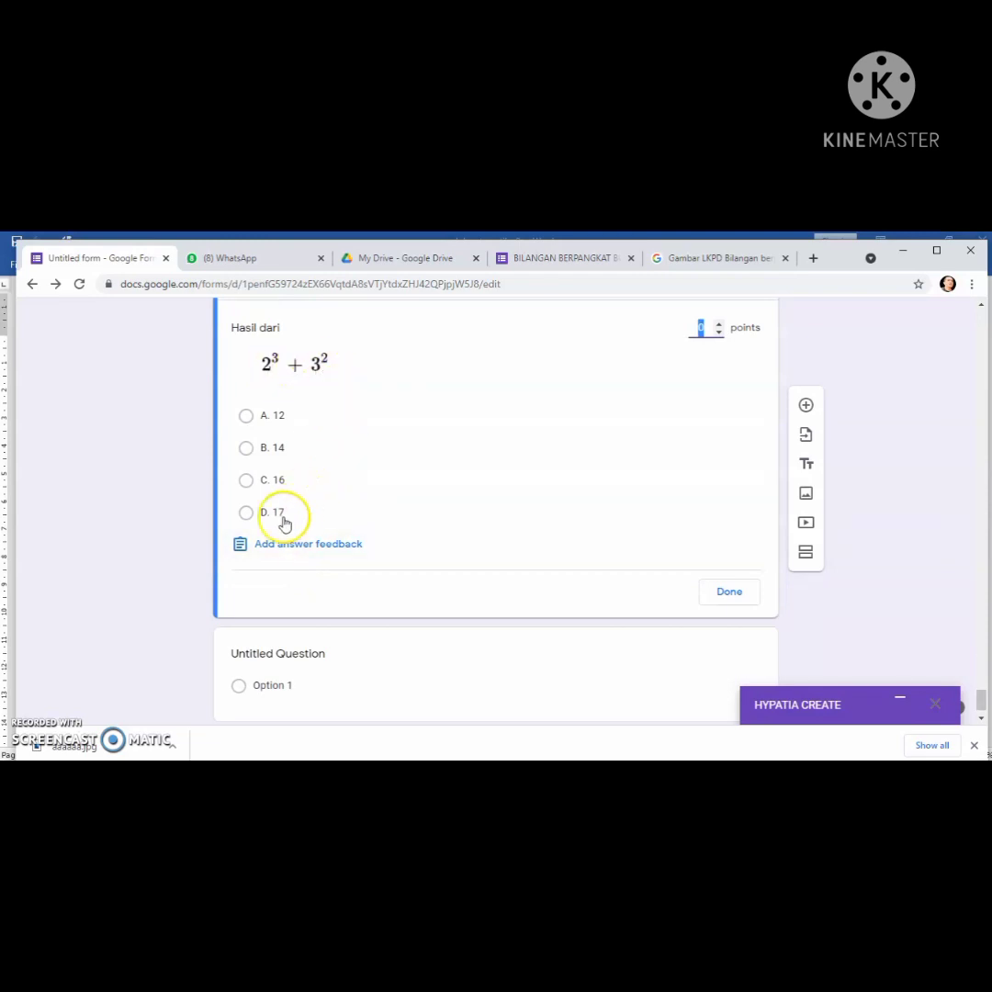
click(246, 514)
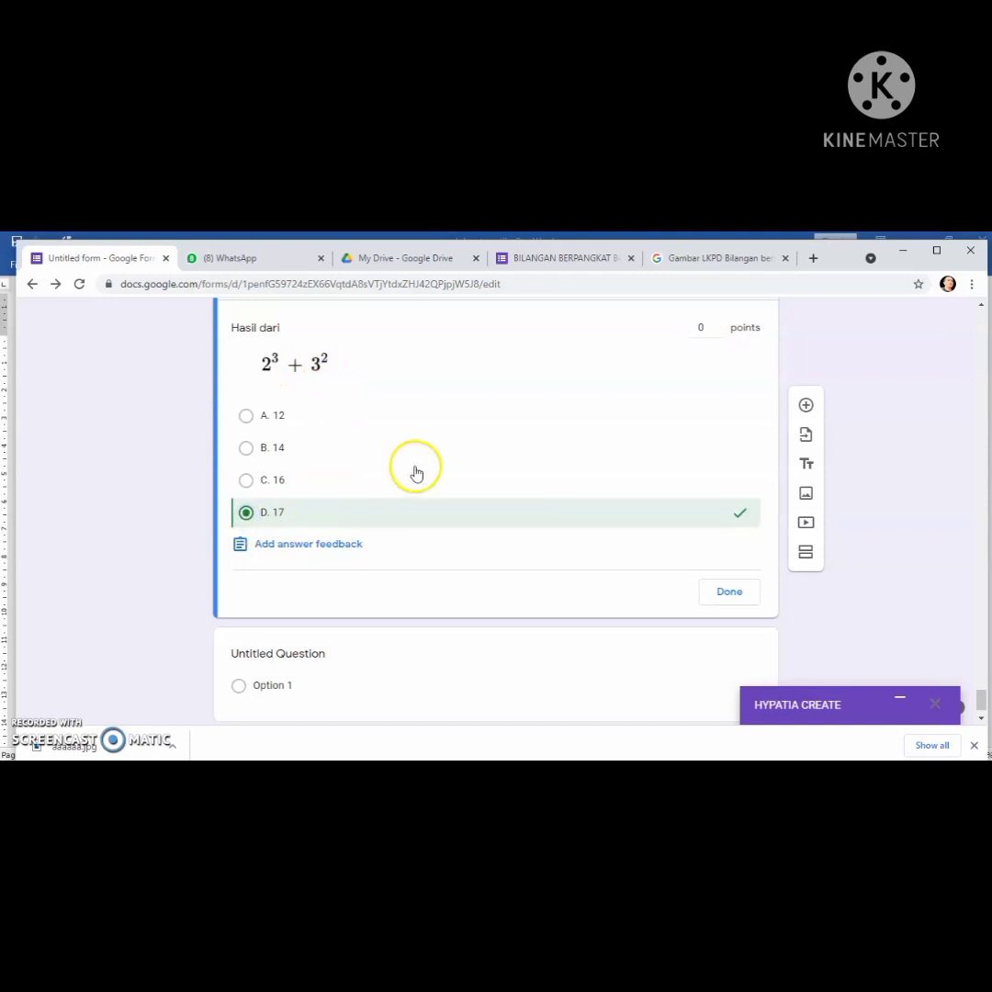
click(699, 328)
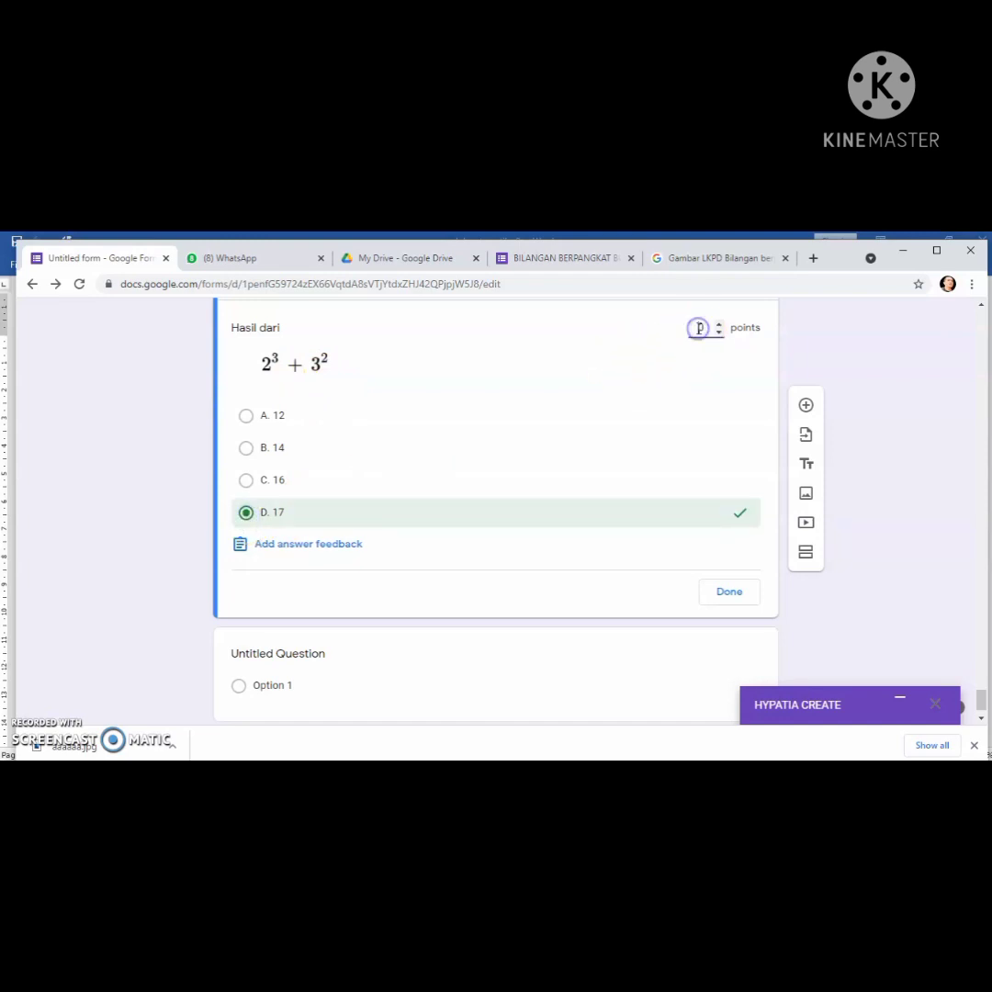
text(10)
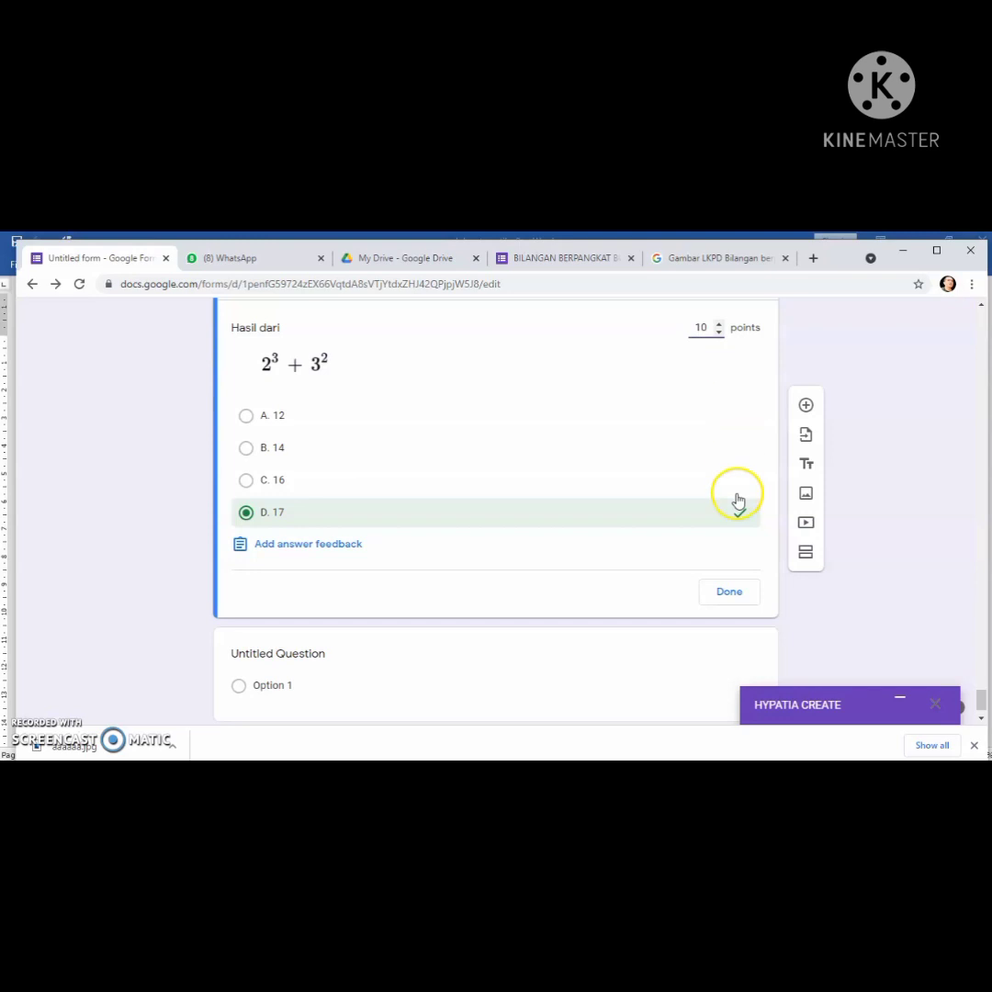
click(730, 595)
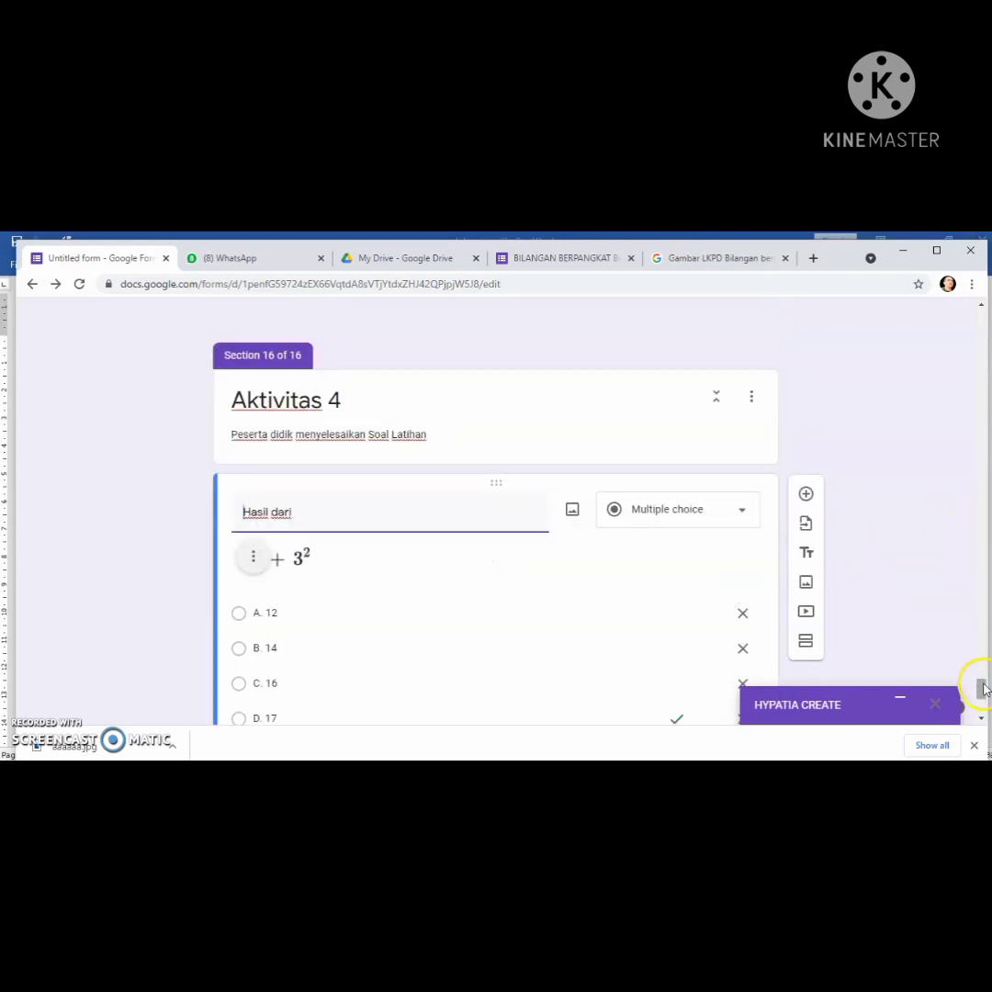
Make the "Hasil dari" question required
drag(982, 687, 986, 702)
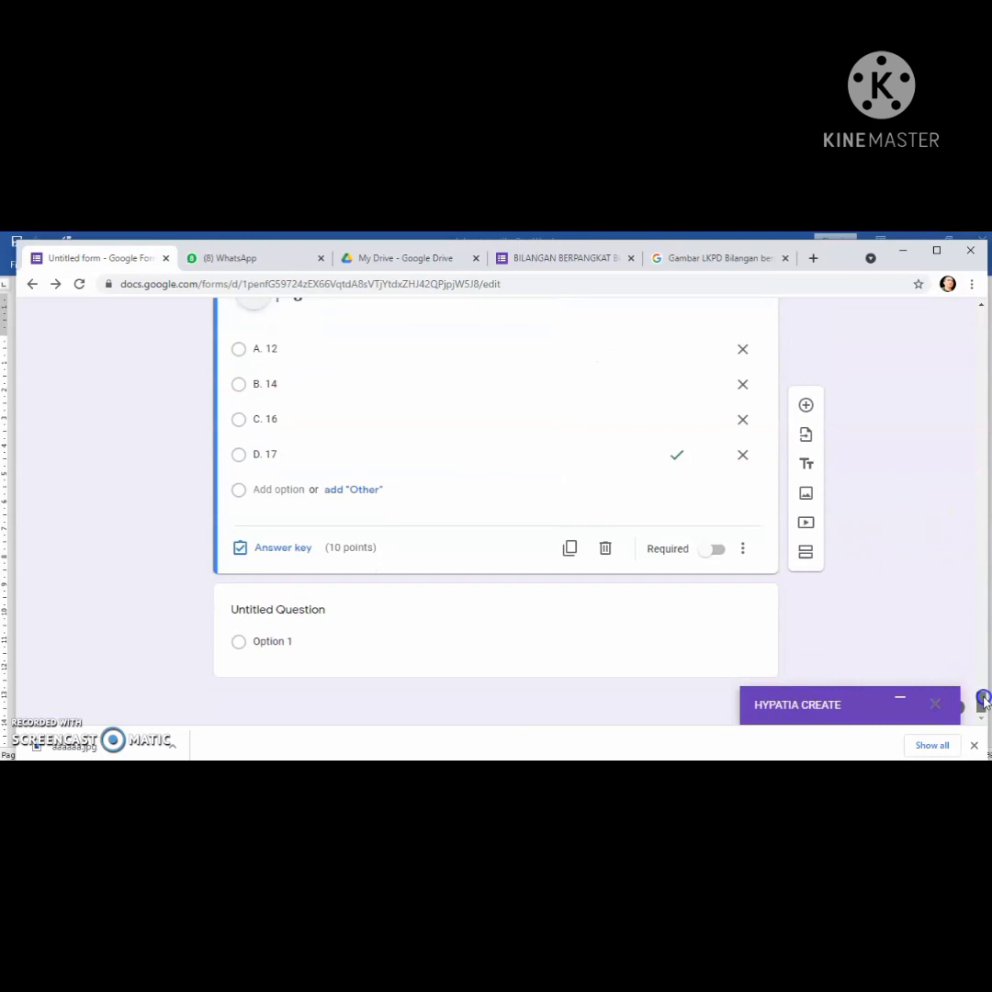
click(709, 551)
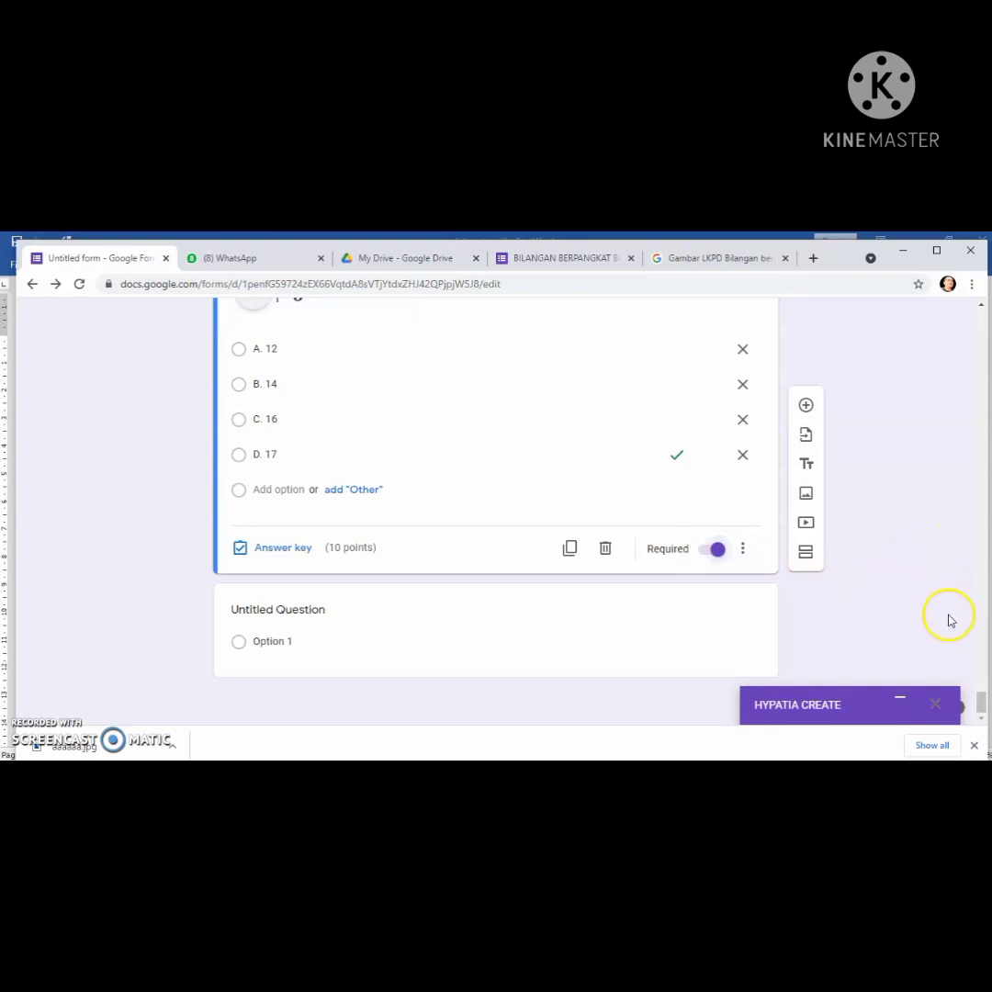
Add a new question below the "Hasil dari" question and set its type to Checkboxes
scroll(980, 703, up, 1)
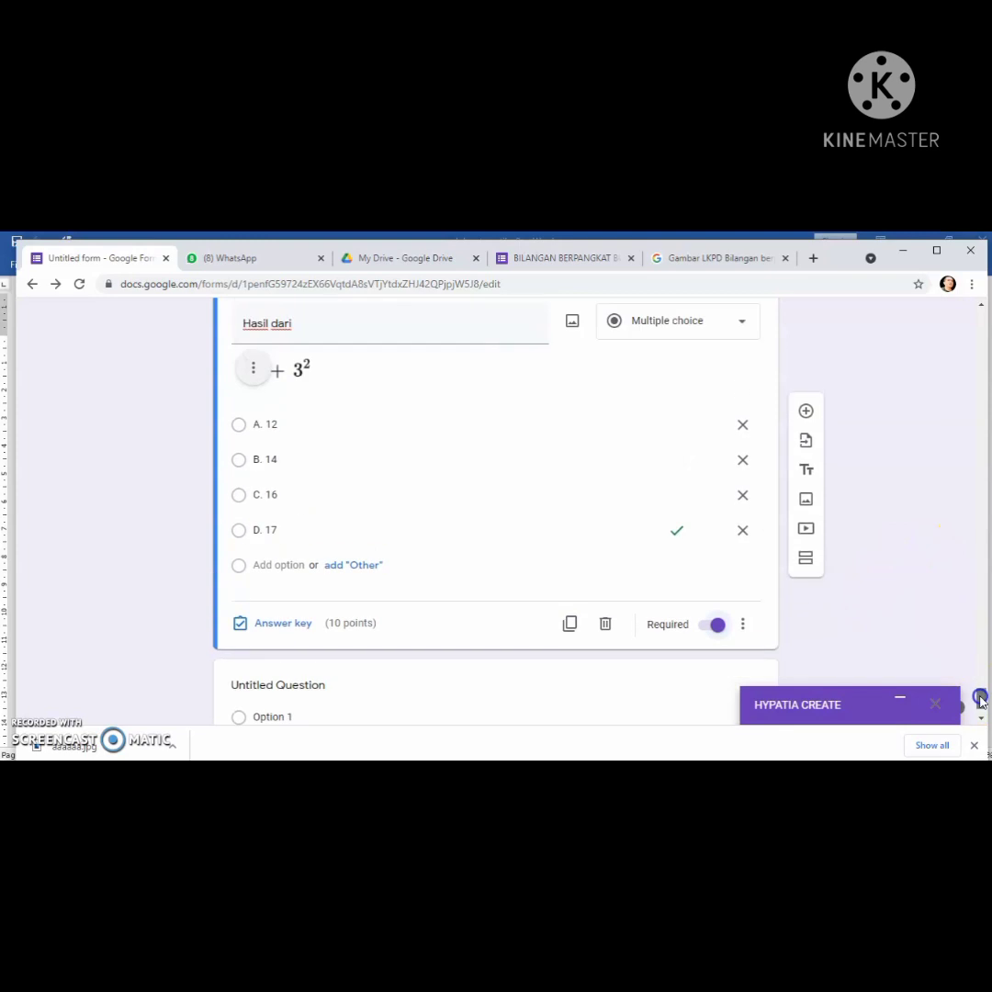
scroll(980, 702, down, 1)
scroll(980, 703, up, 1)
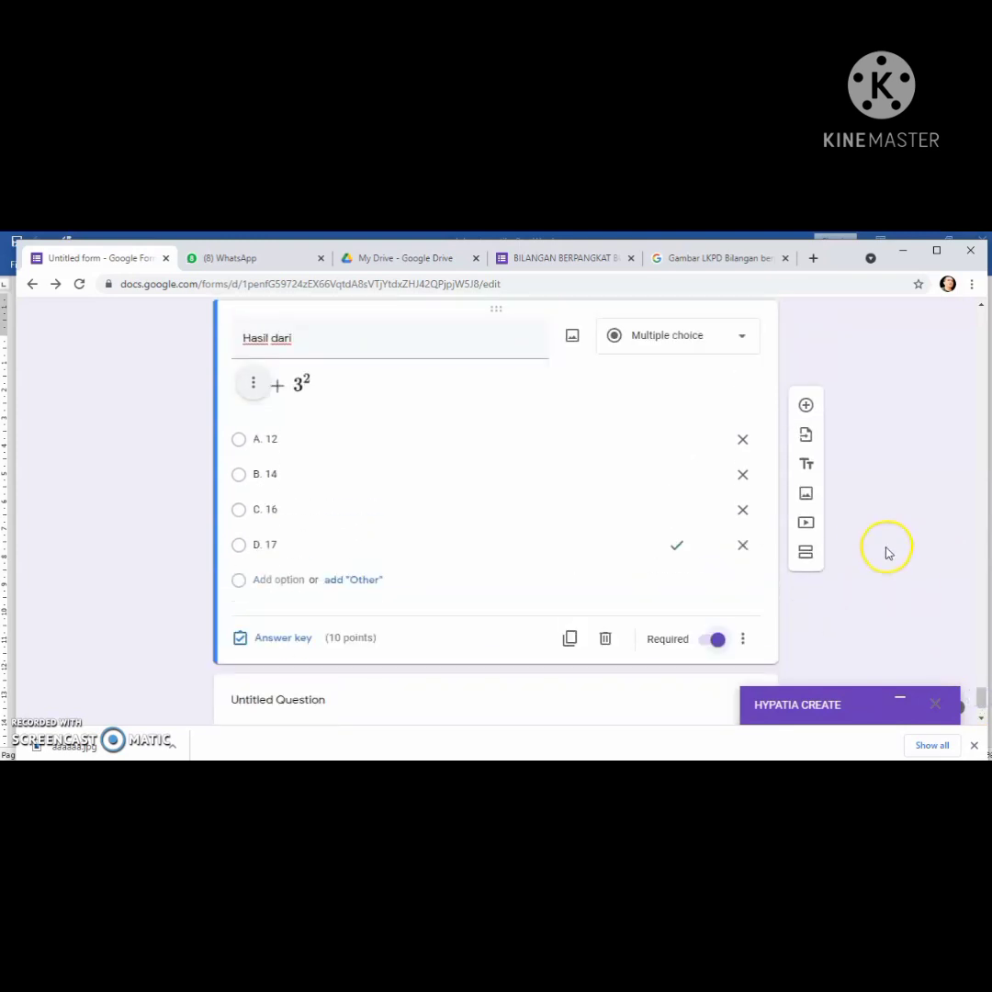
scroll(980, 703, down, 1)
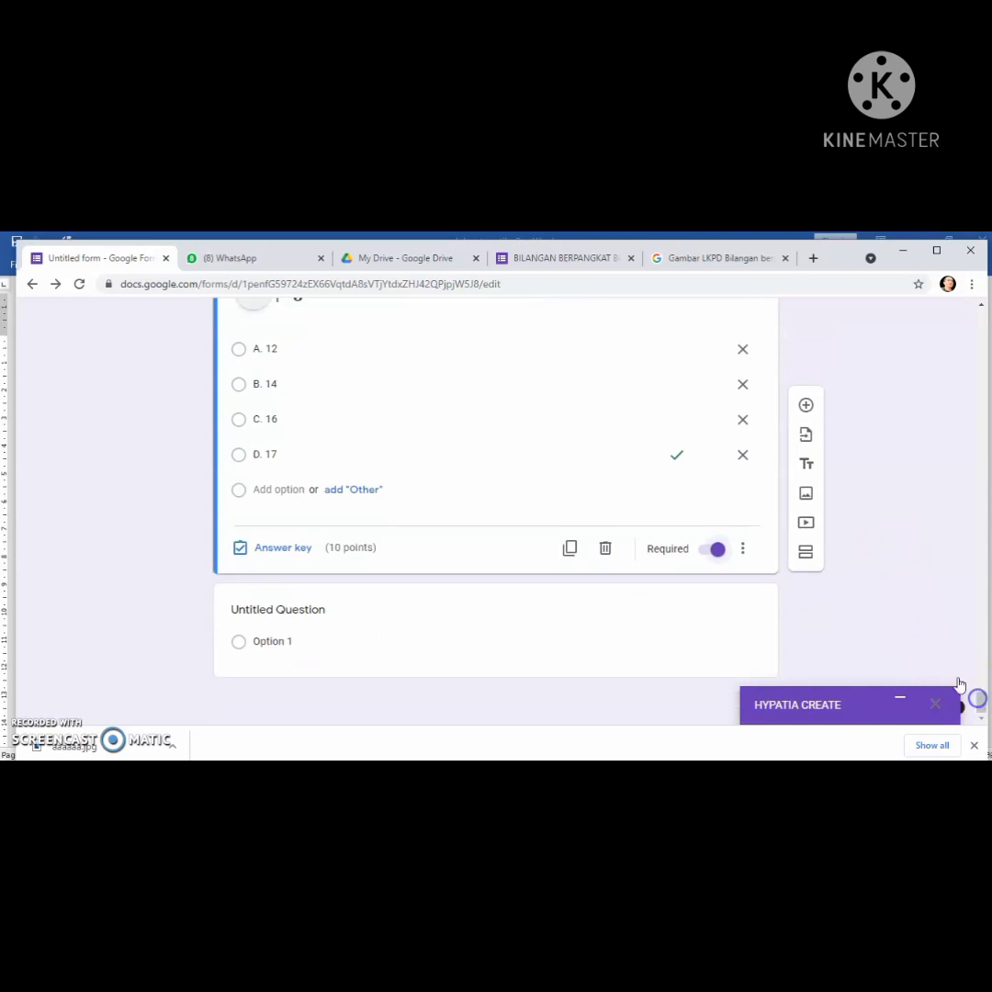
click(808, 409)
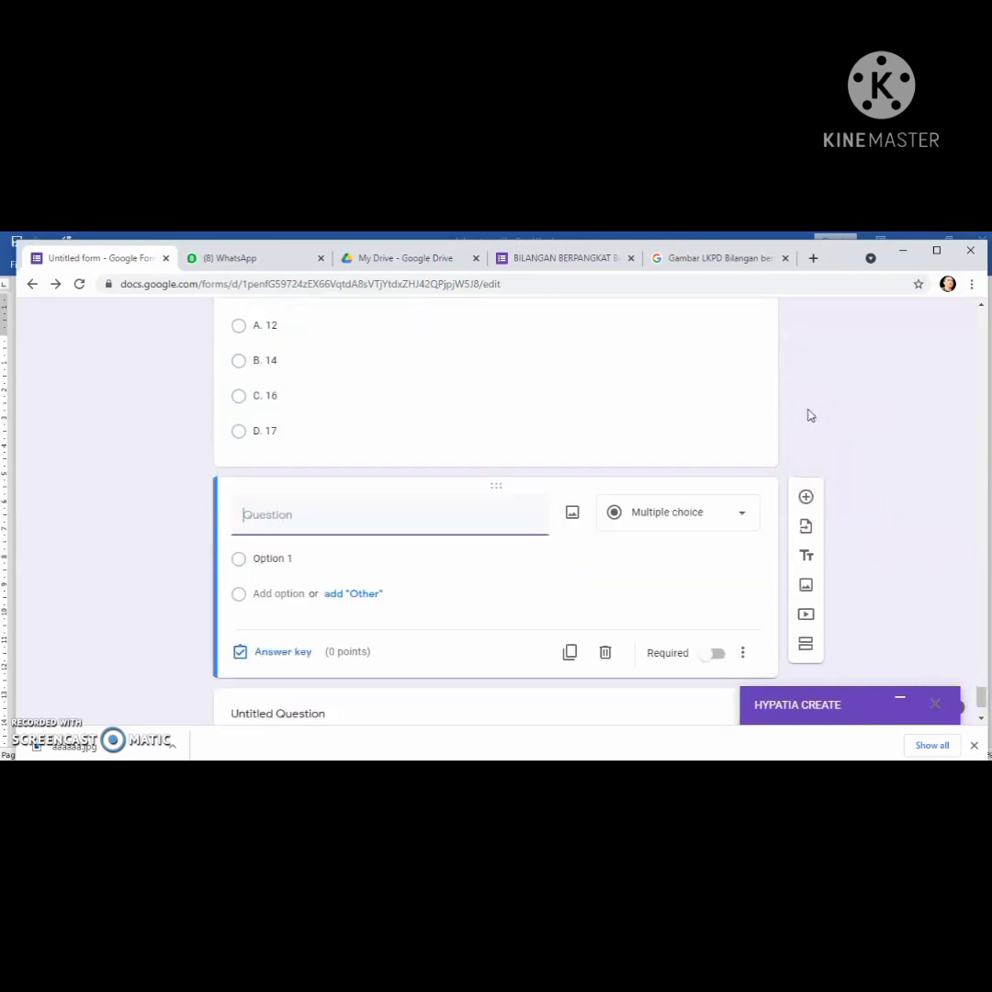
click(741, 518)
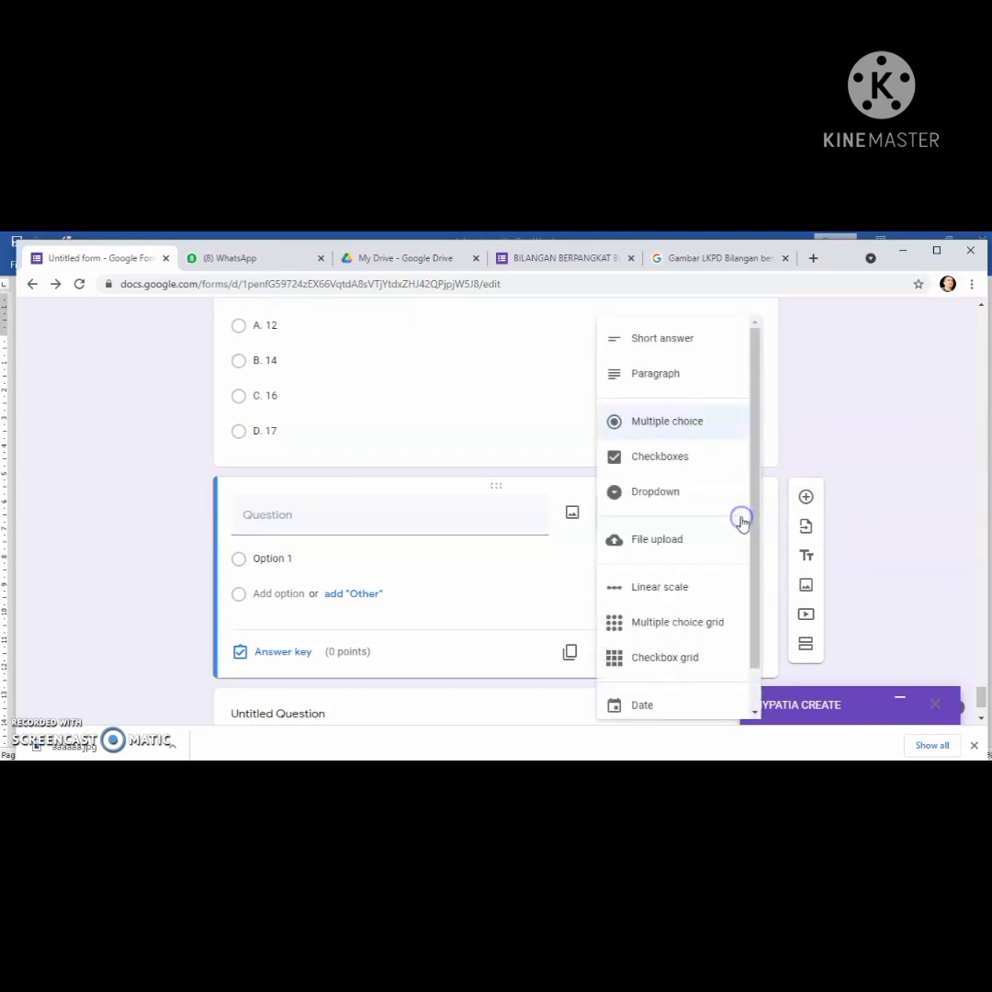
click(681, 462)
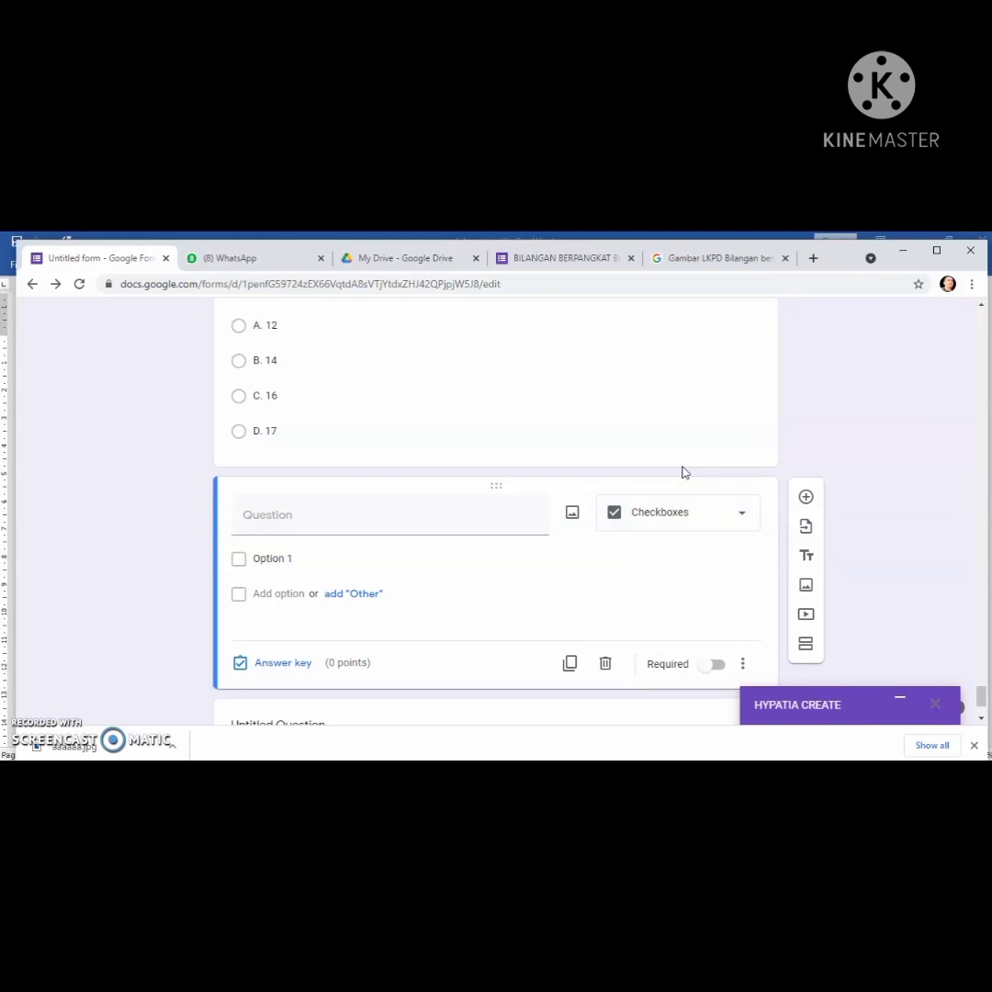
click(362, 517)
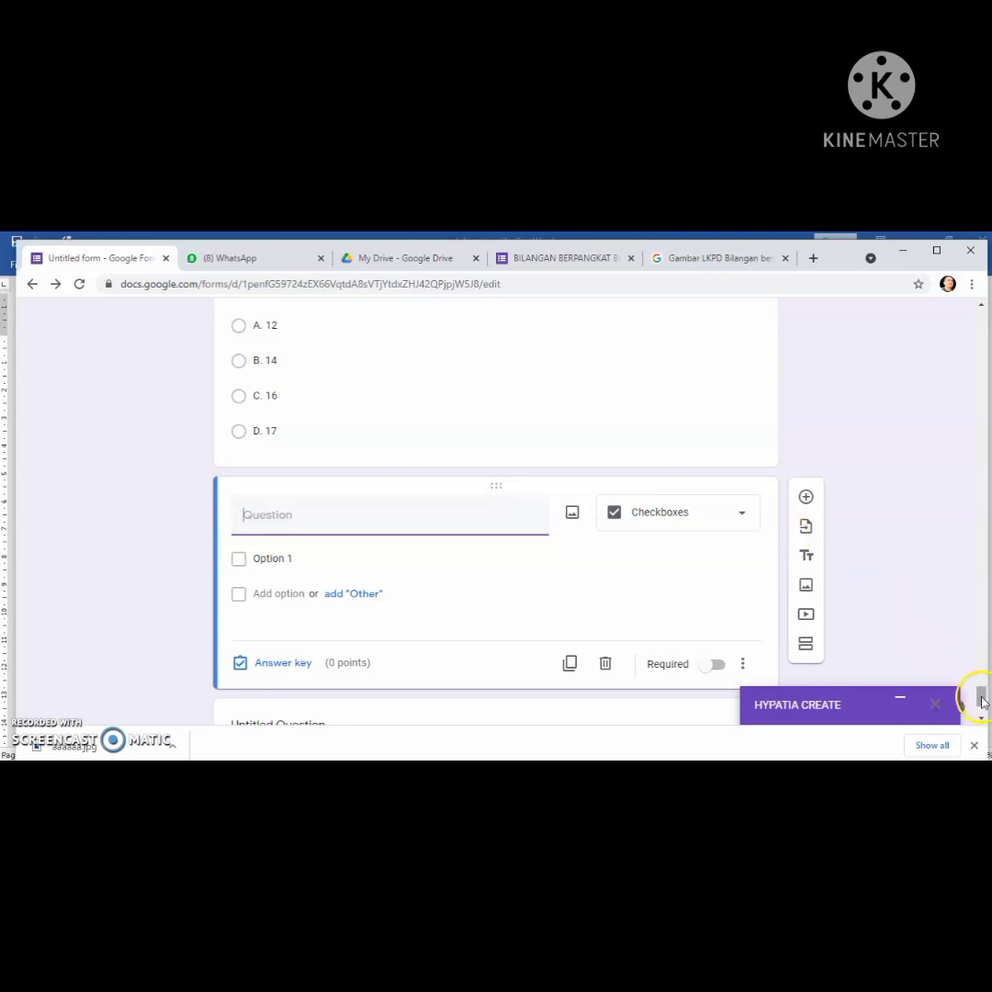
mouse_move(981, 700)
mouse_down()
mouse_move(979, 671)
mouse_move(977, 702)
mouse_up()
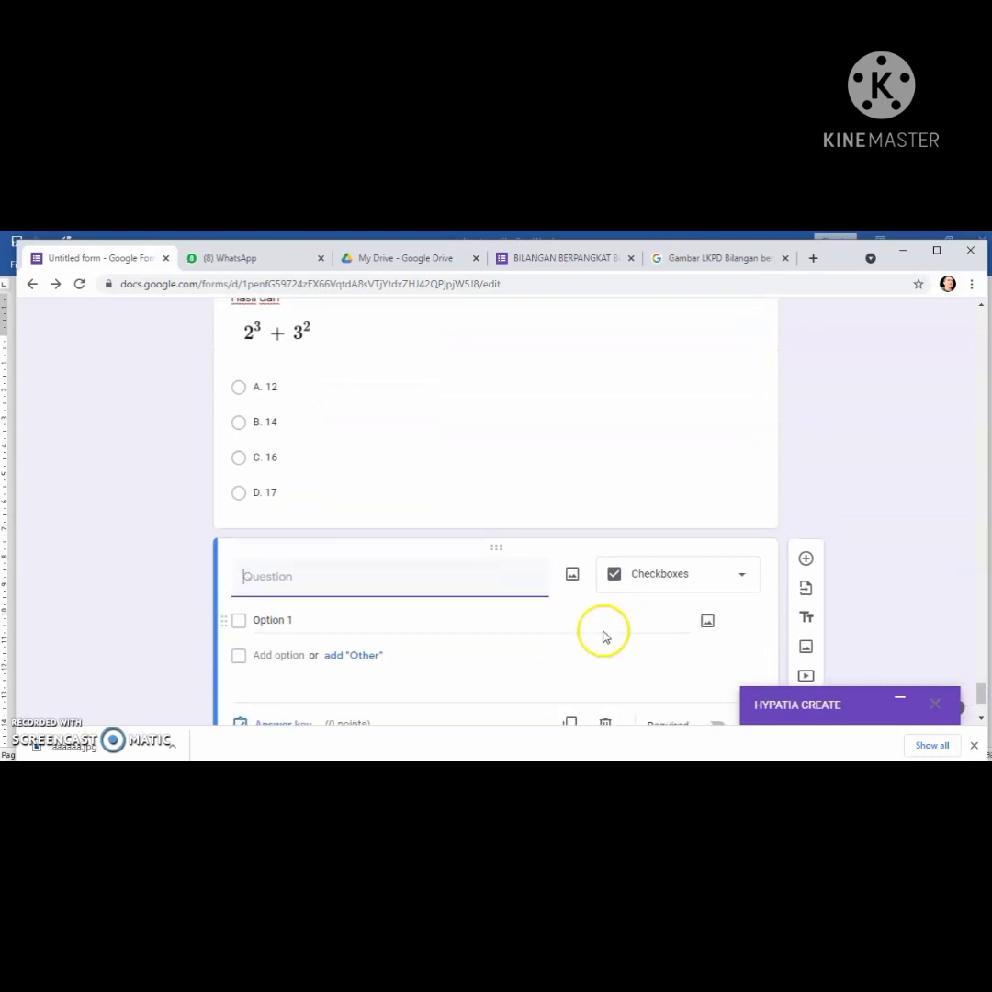
text(d)
key(BackSpace)
text(D)
key(BackSpace)
text(d)
key(BackSpace)
text(Pernyataan berikut)
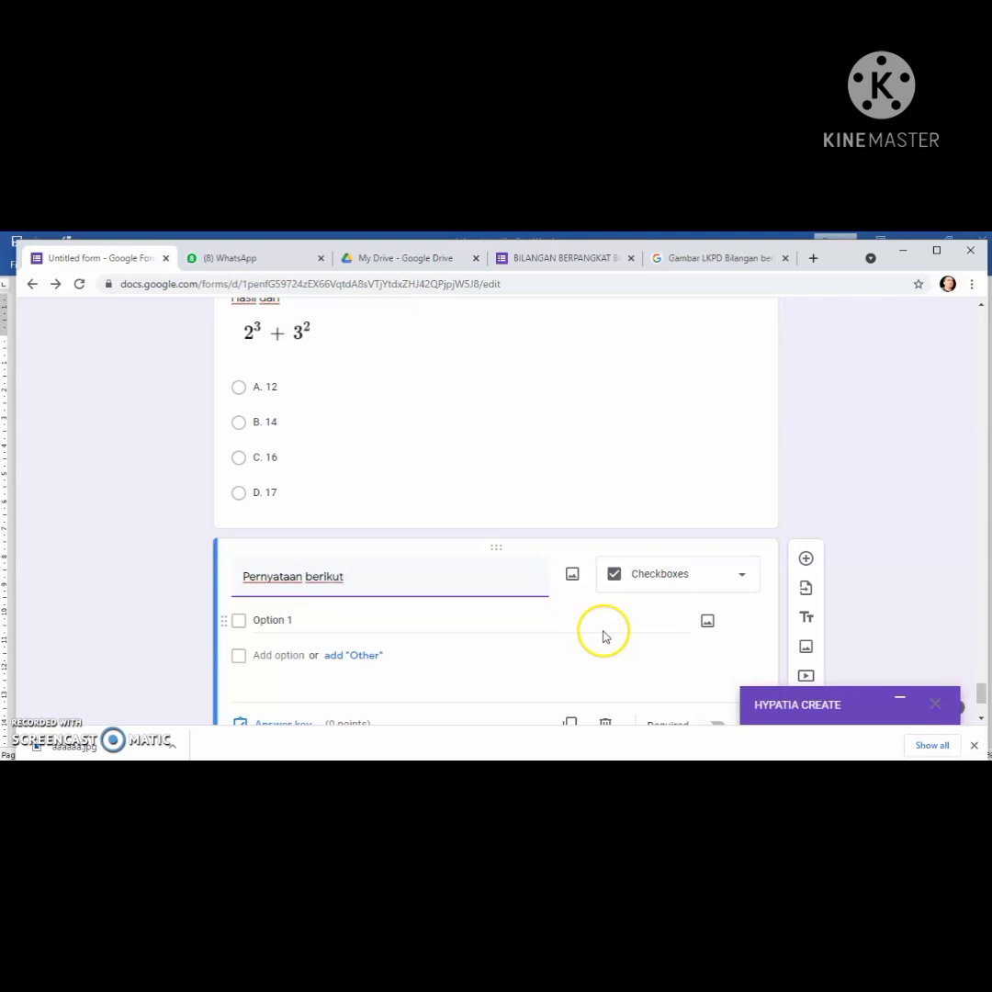
text( yang)
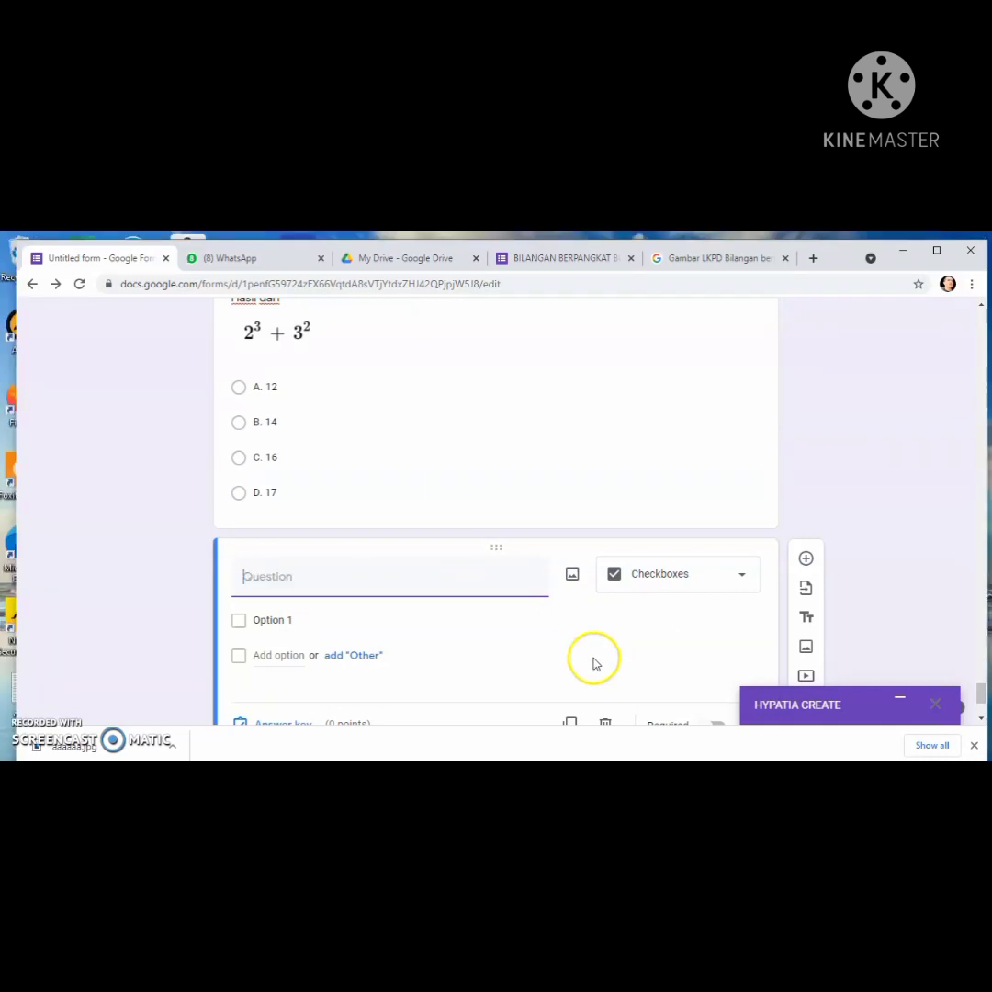
Enter "8 dalam perpangkatan didefinisikan sebagai berikut" as the text of the new checkbox question
click(309, 575)
text(8)
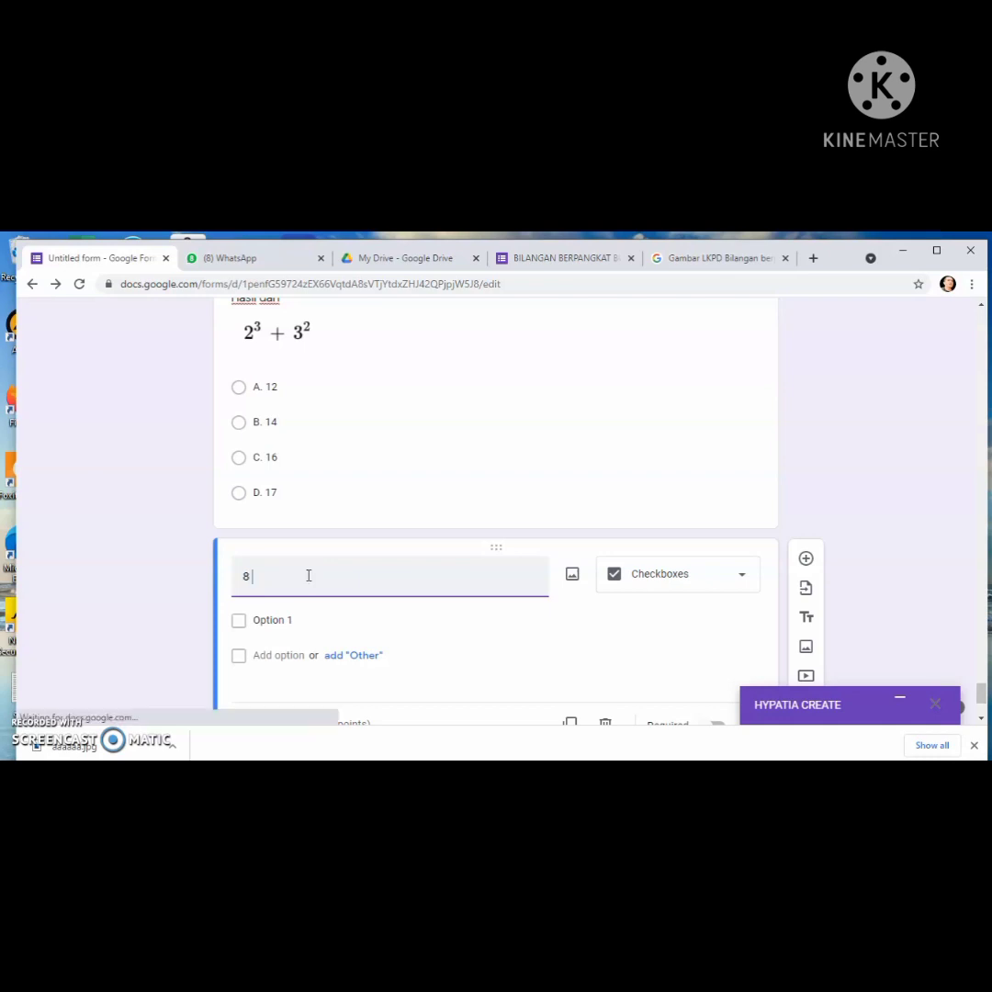
text( da)
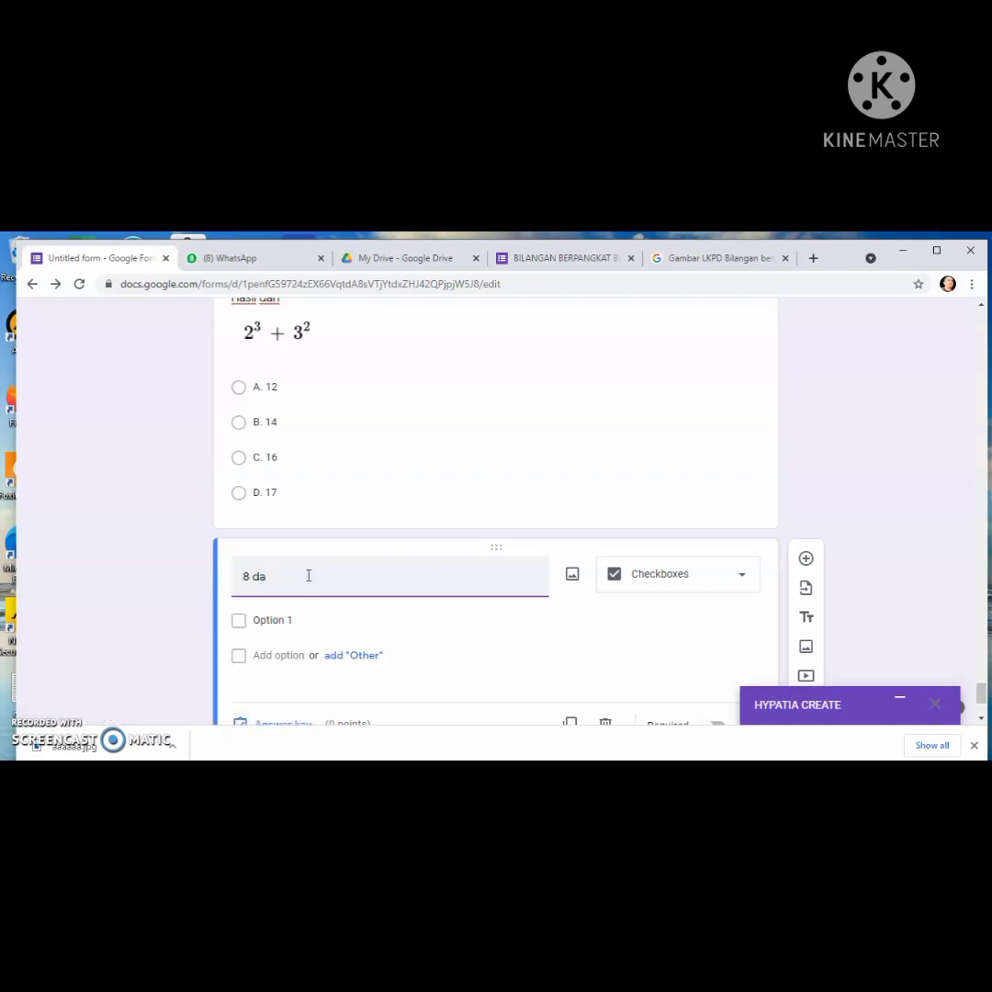
text(lam perpangkatan didefinisikan sebagai)
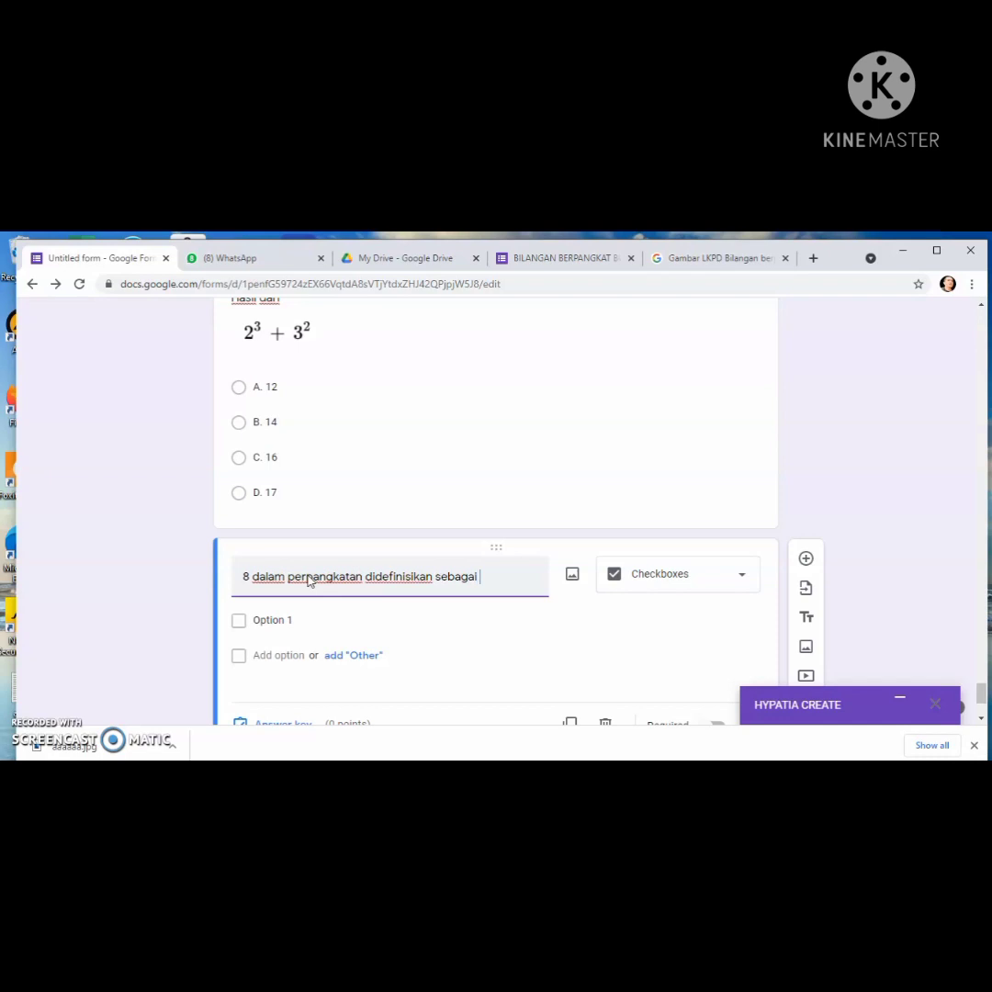
text(berikut)
Build the equation 2^3 in the Hypatia mini editor and create its image link
click(274, 620)
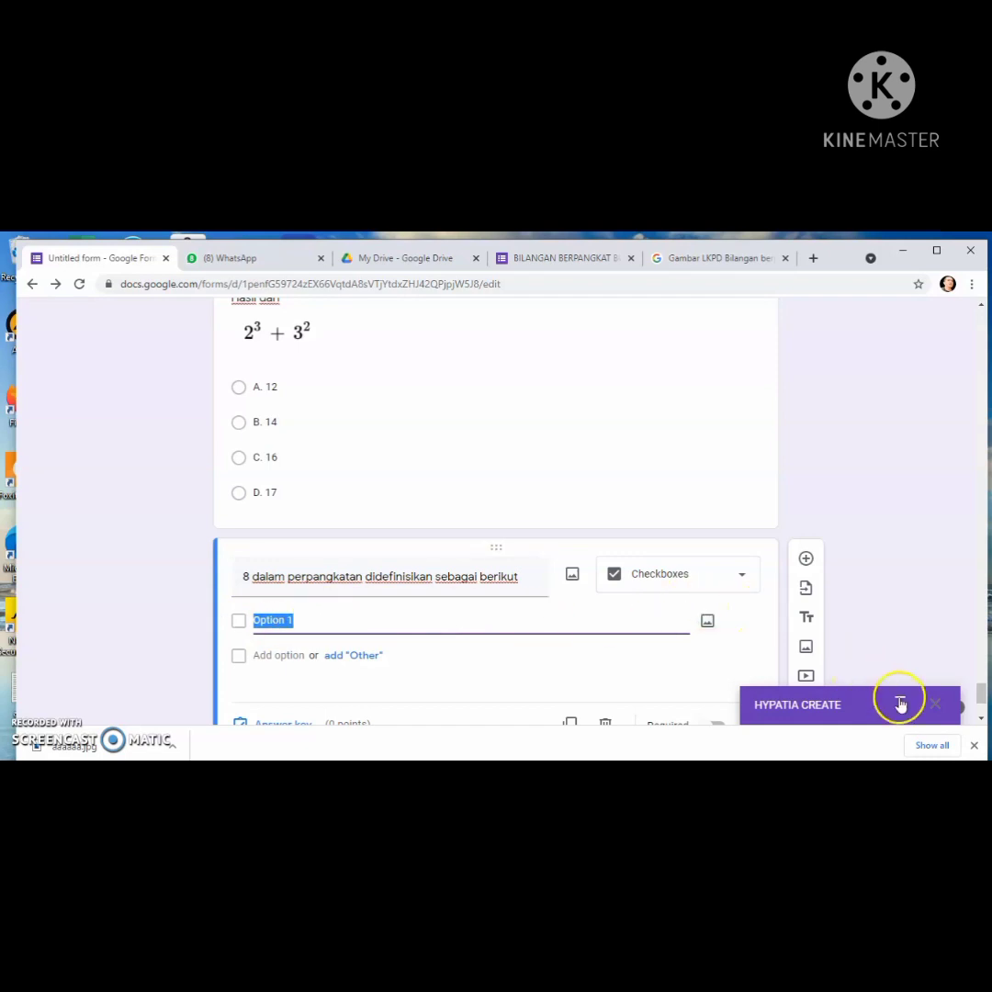
click(898, 700)
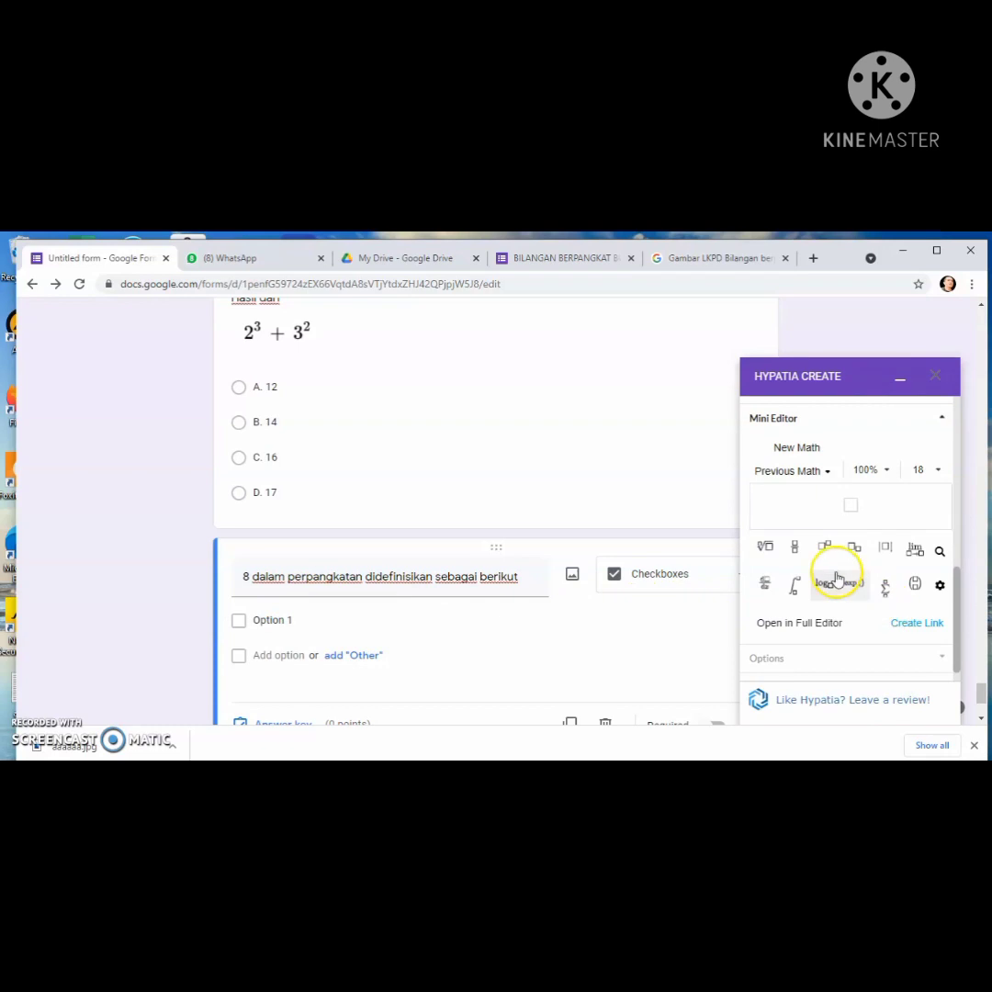
click(823, 547)
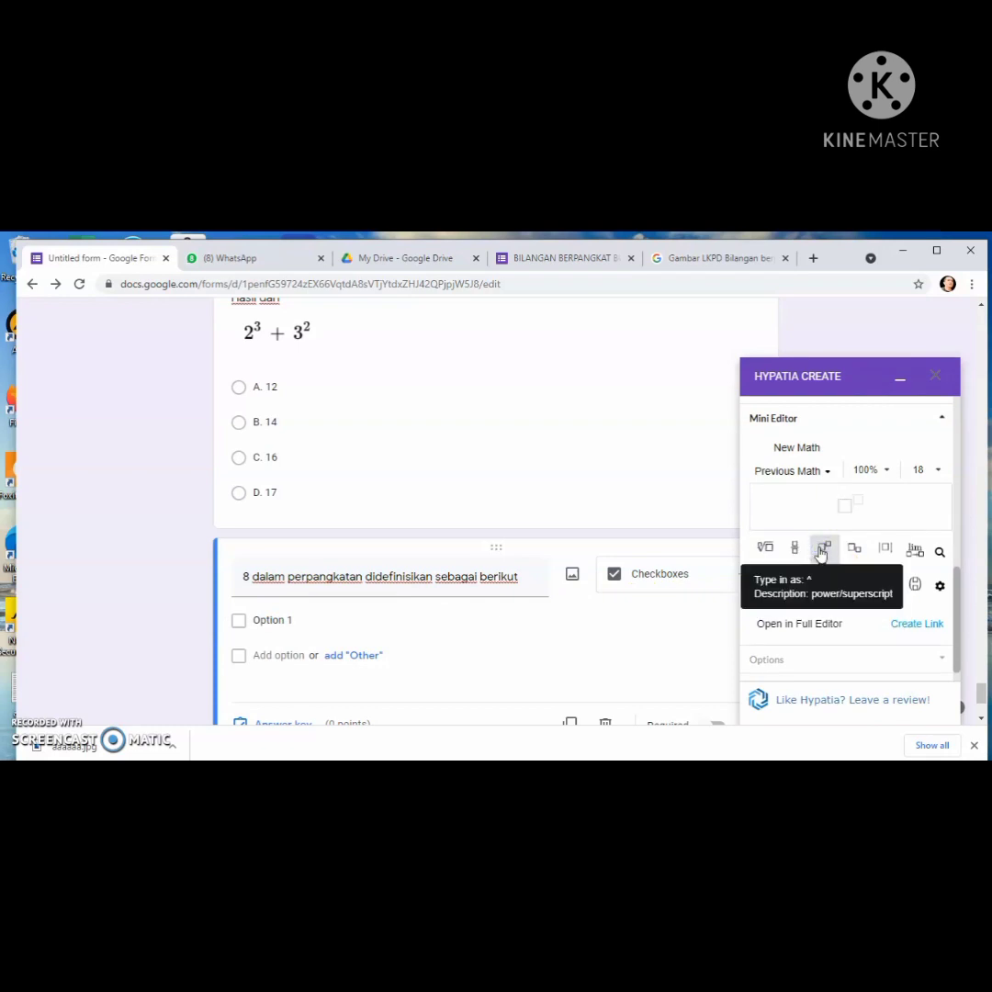
text(2^3)
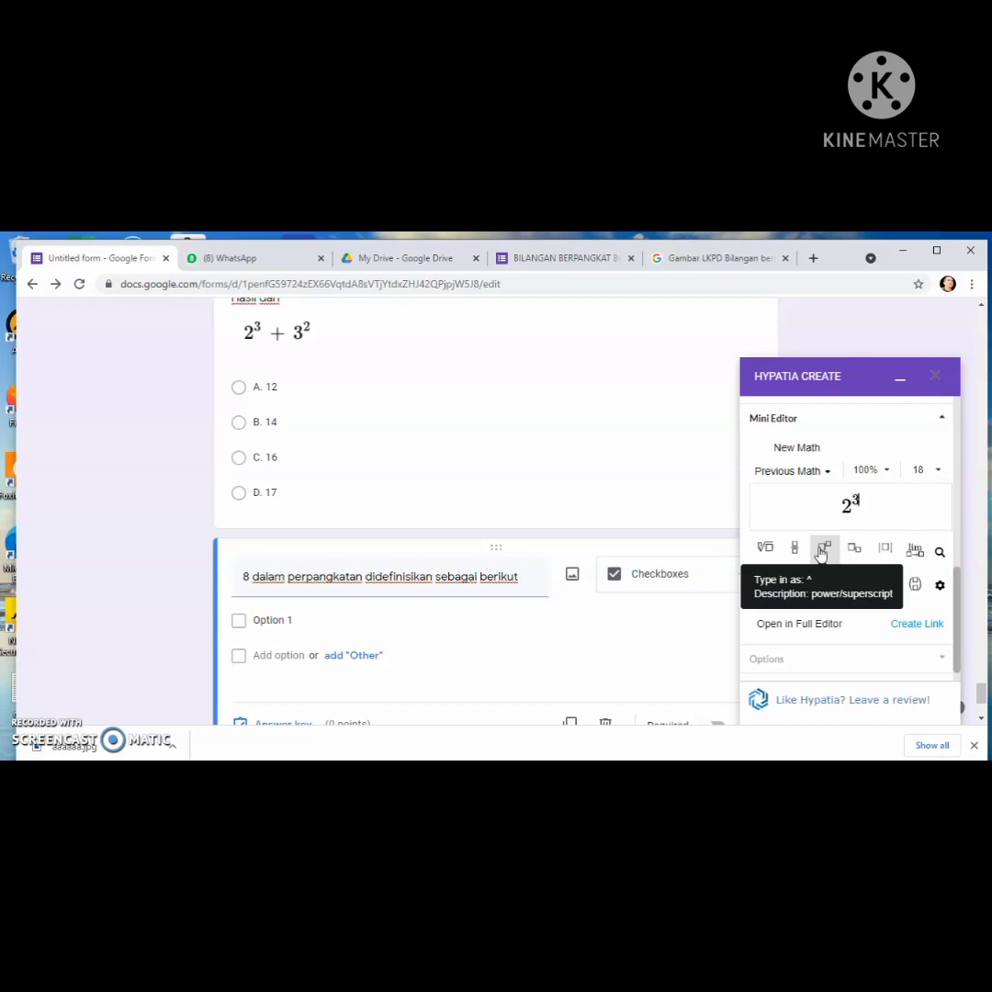
click(917, 628)
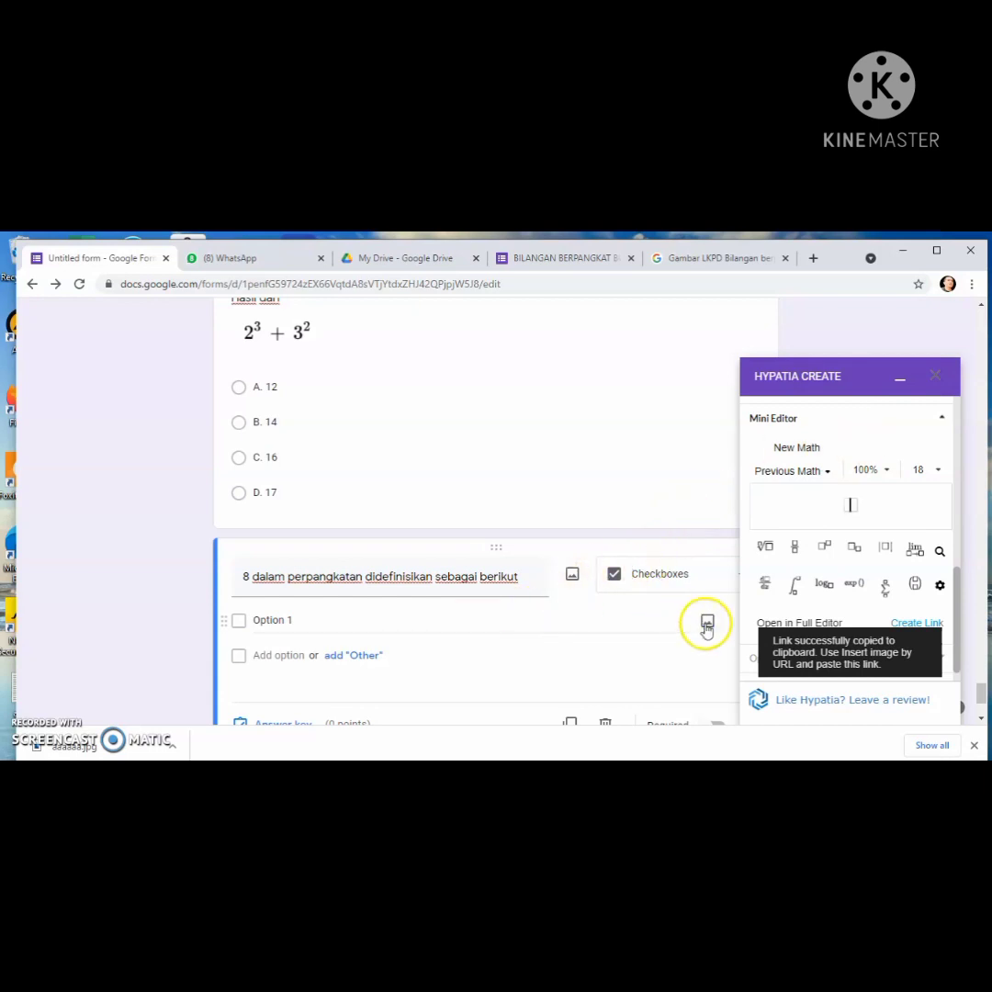
Insert the 2^3 equation image by its copied URL into Option 1 of the checkbox question
click(707, 625)
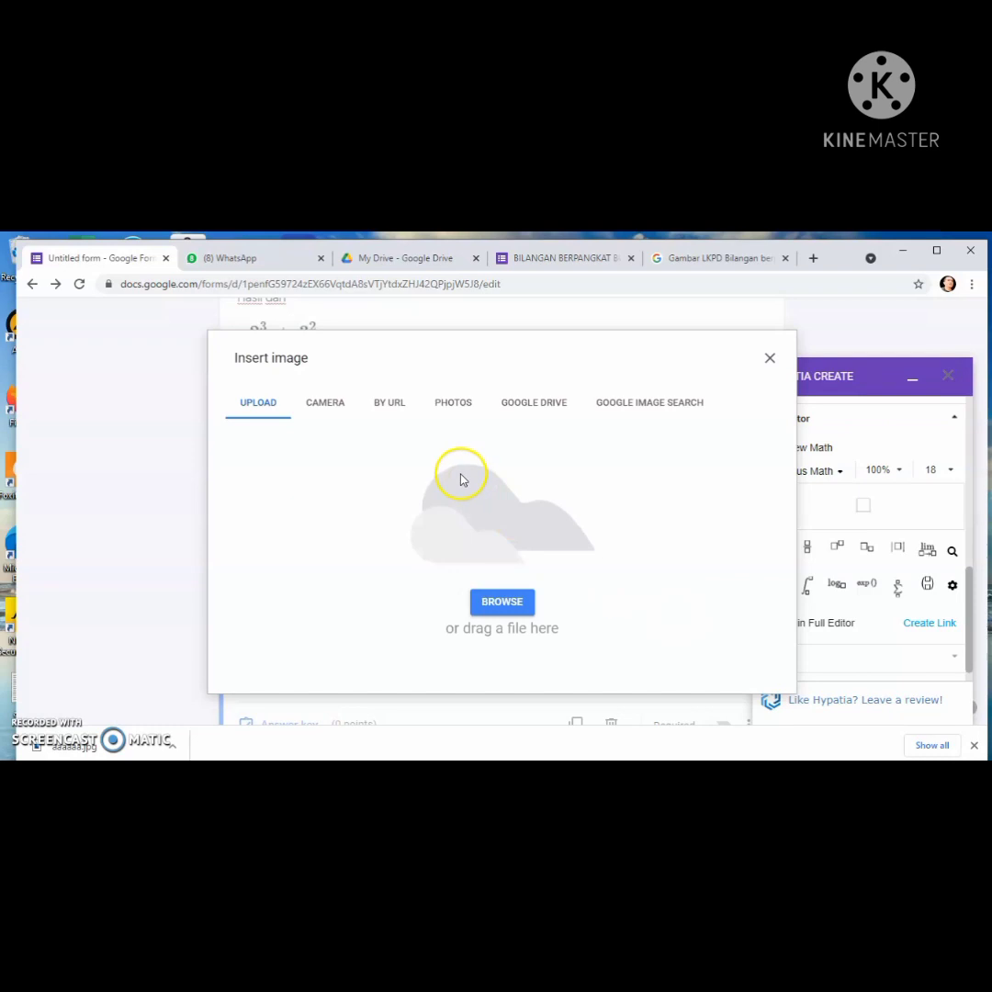
click(389, 405)
click(368, 472)
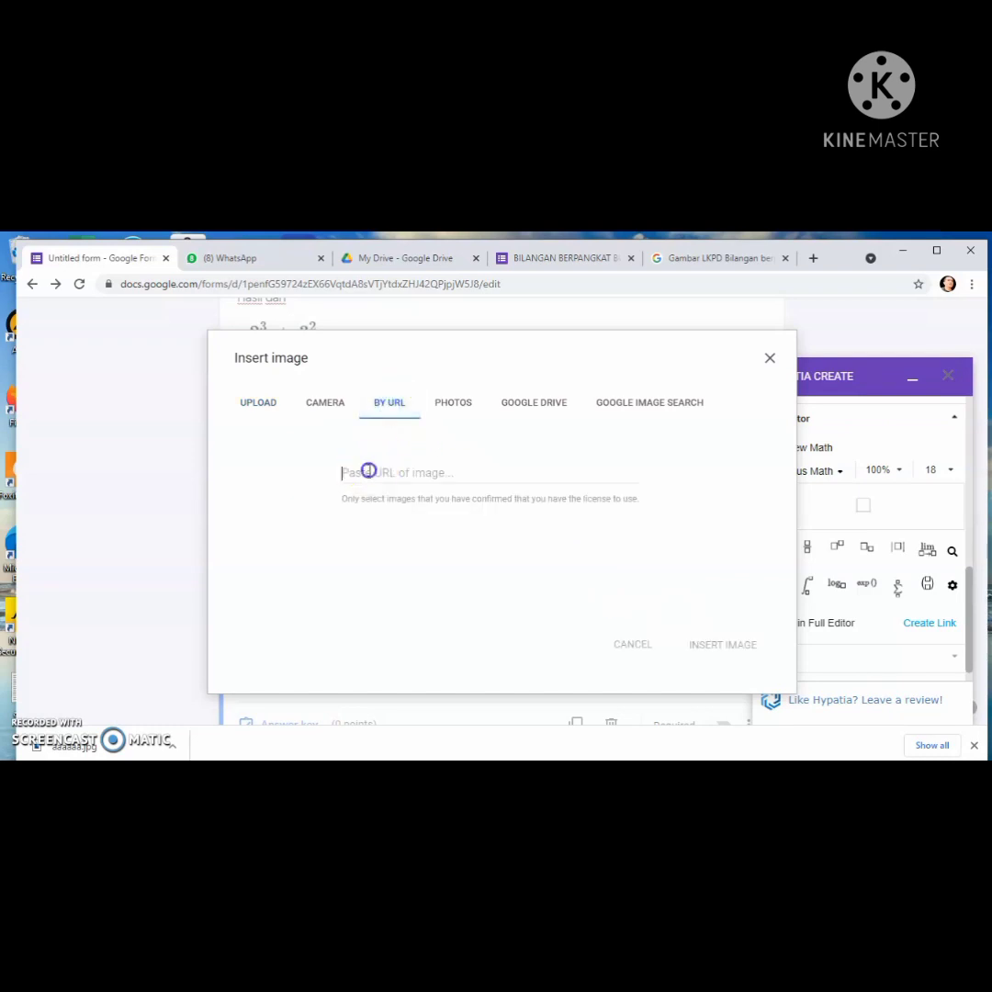
right_click(369, 471)
click(410, 586)
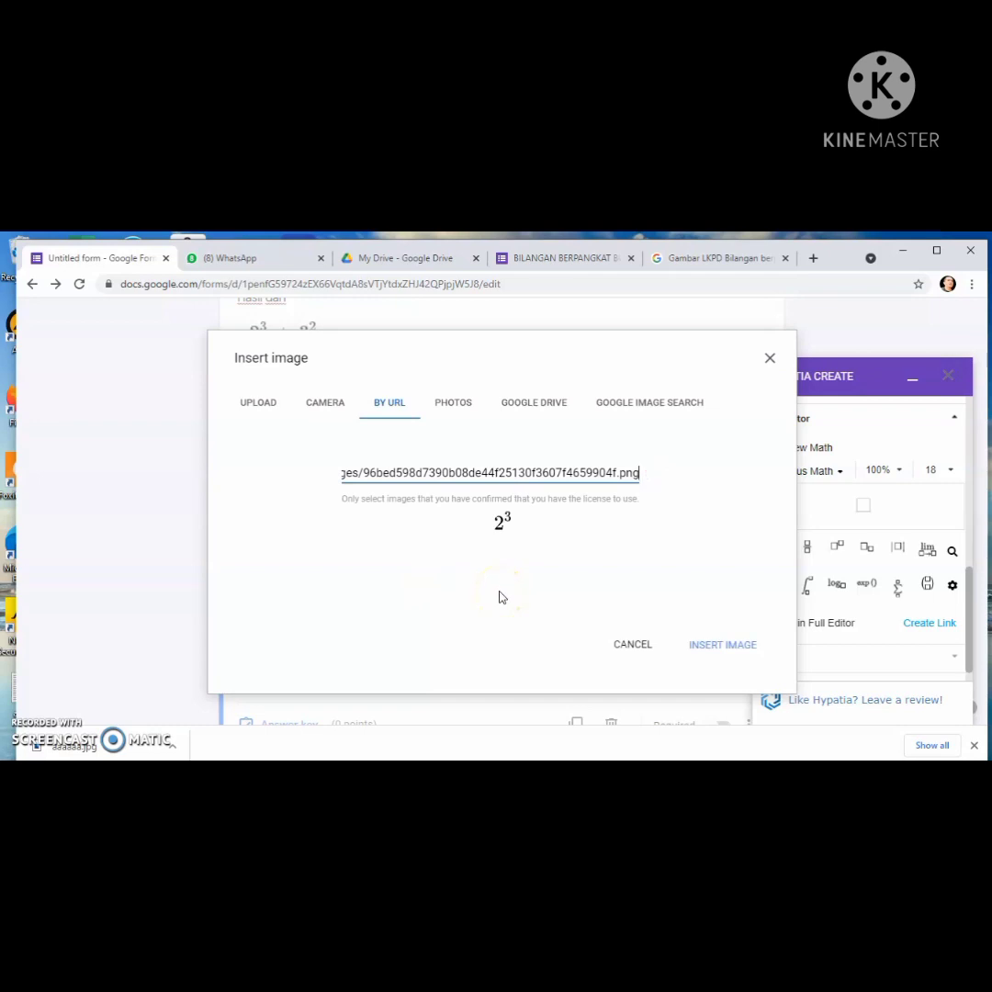
click(723, 643)
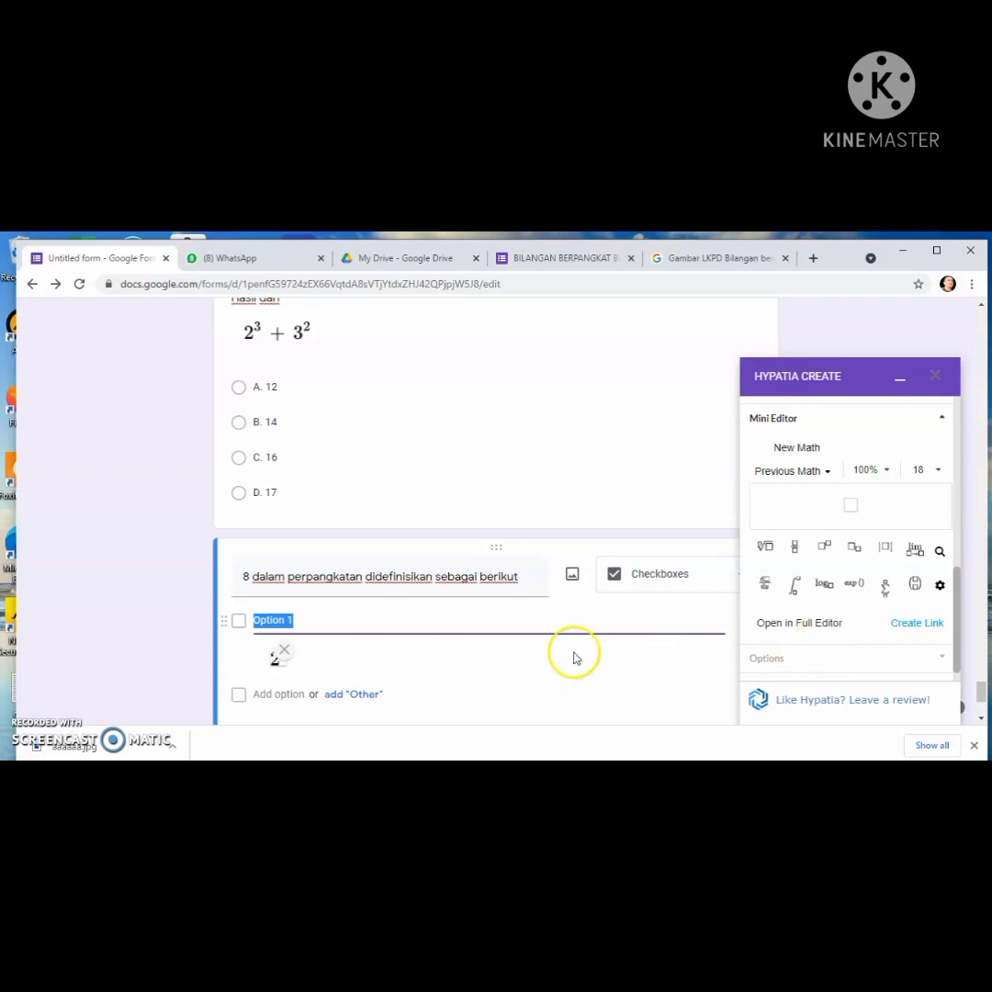
Add a second answer option, Option 2, and create an image link for the equation 1^8
click(331, 625)
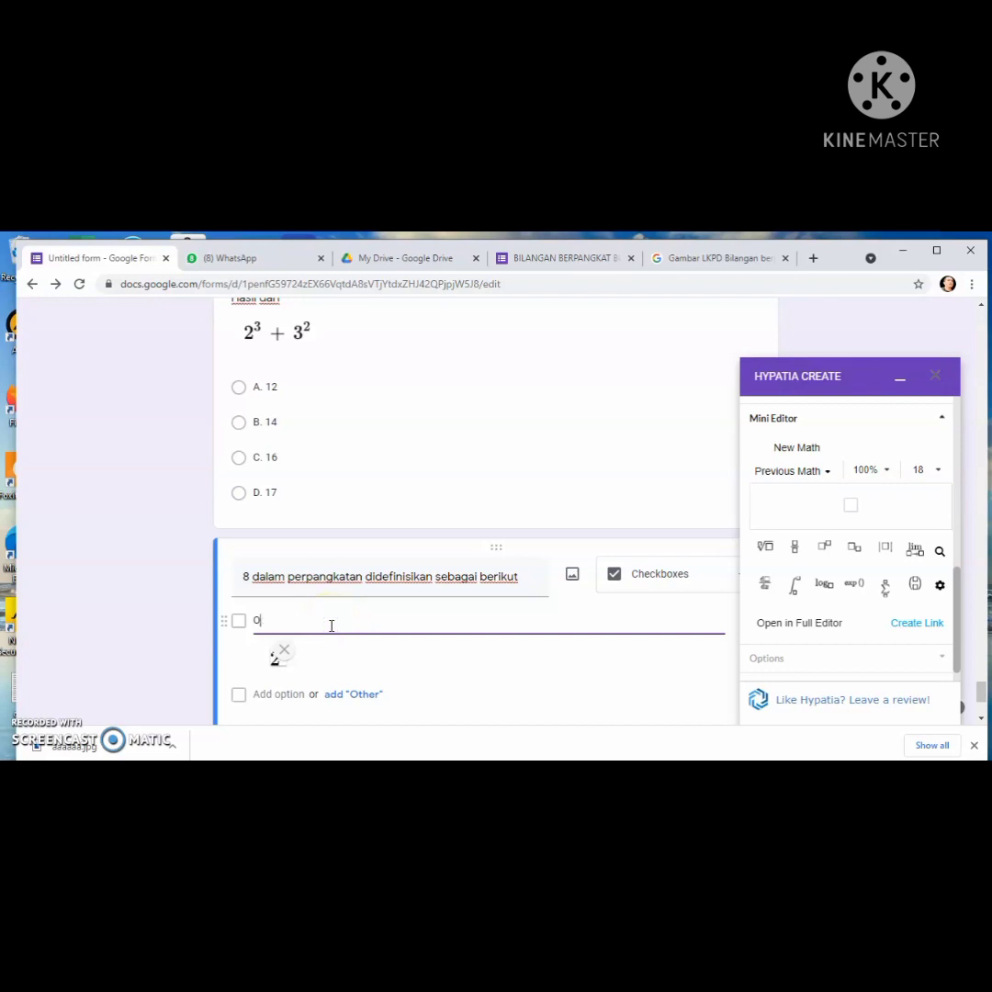
key(Return)
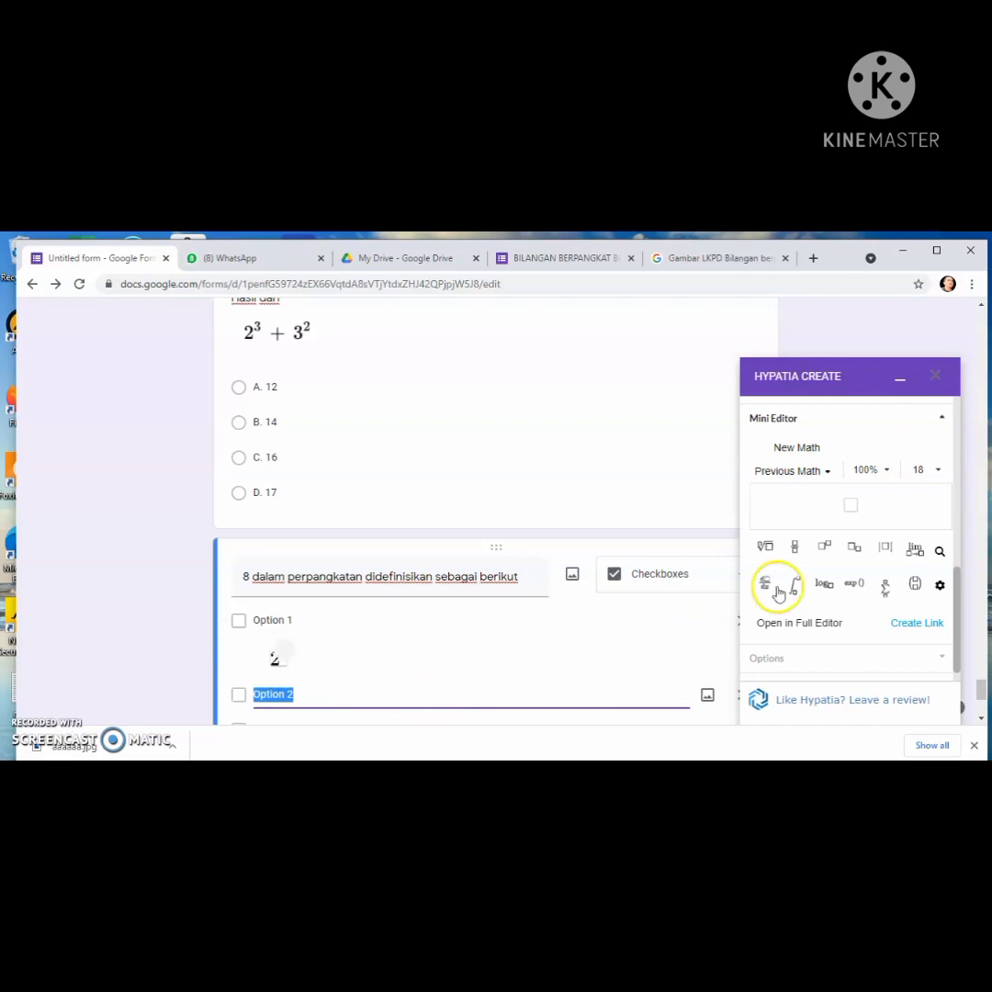
click(824, 547)
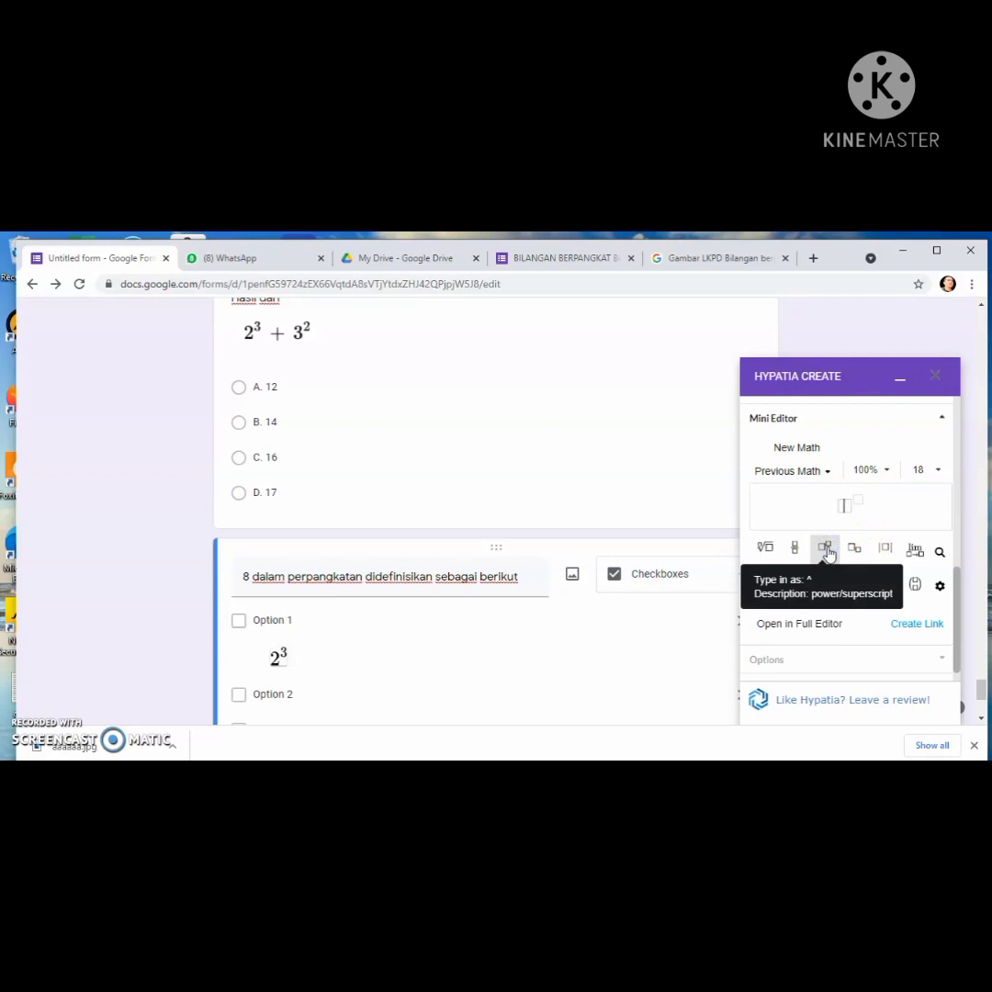
text(1)
key(Right)
click(856, 499)
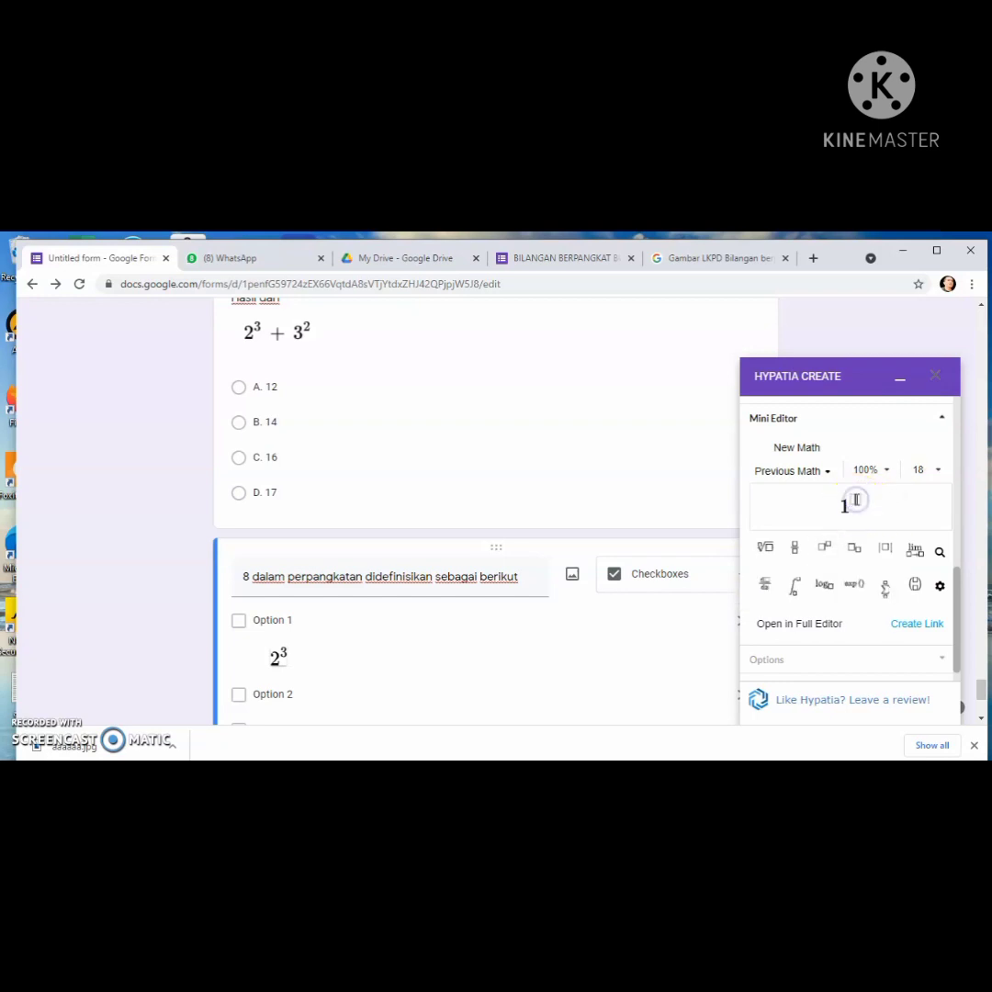
text(8)
click(922, 629)
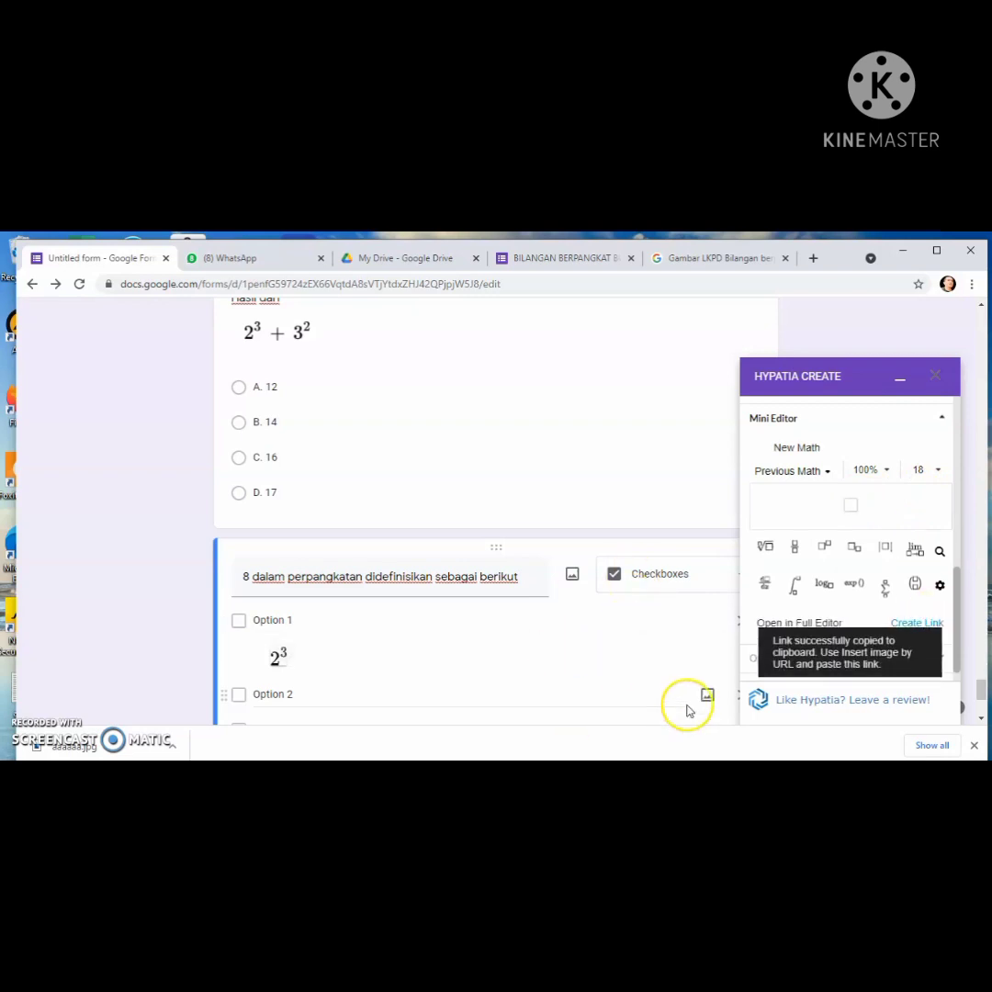
Insert the 1^8 equation image by its copied URL into Option 2
click(707, 697)
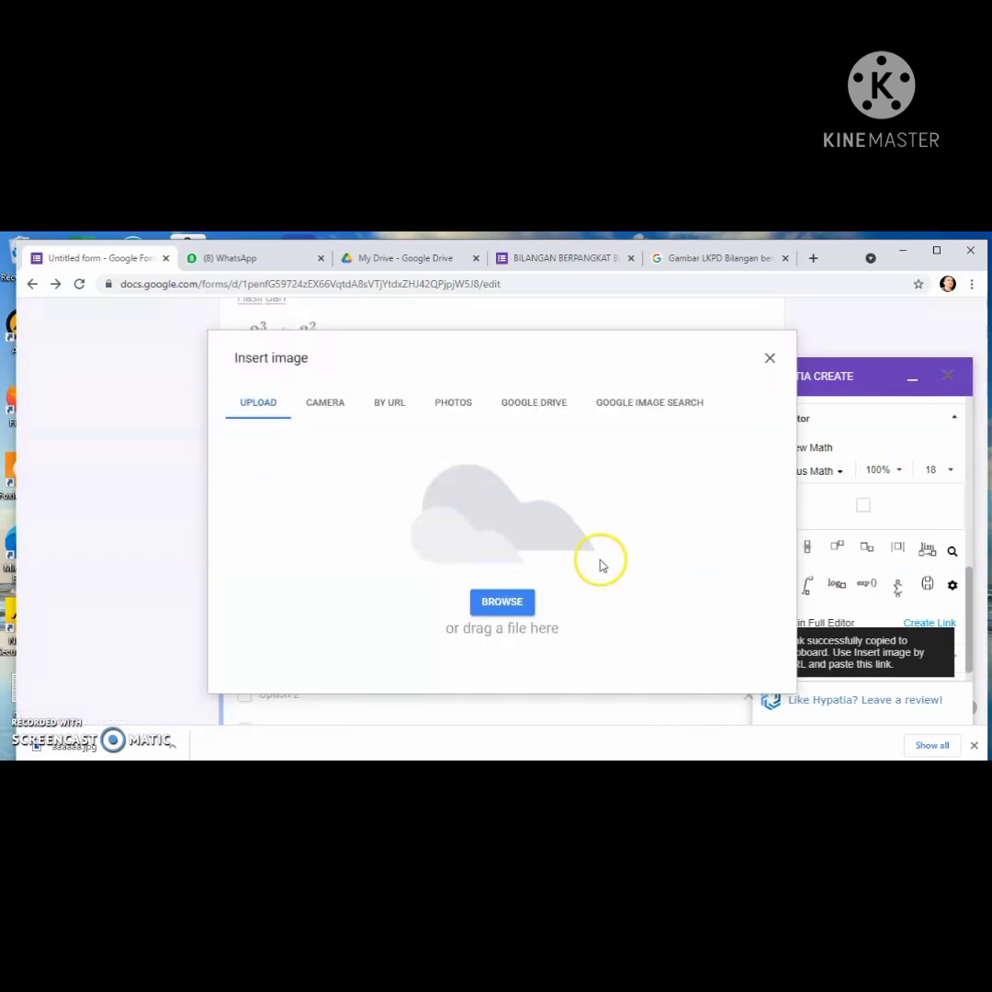
click(390, 404)
click(393, 472)
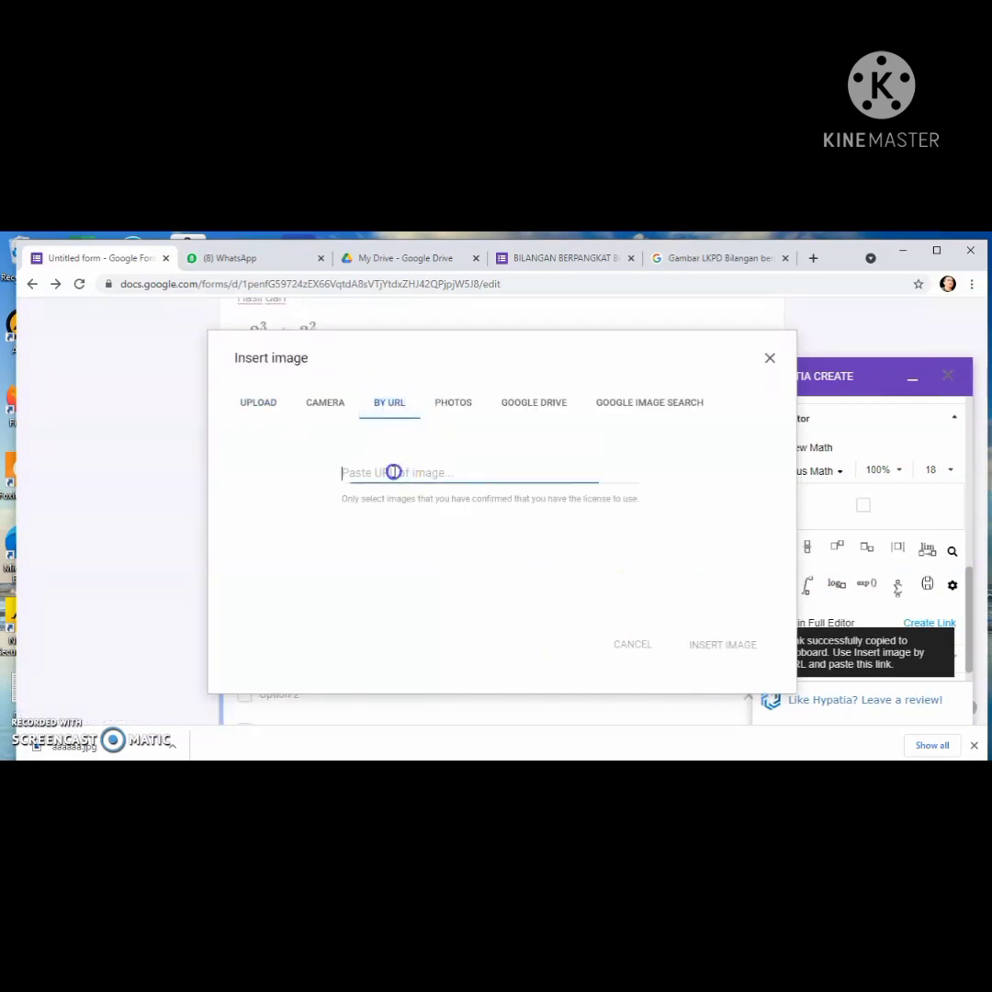
right_click(393, 472)
click(439, 587)
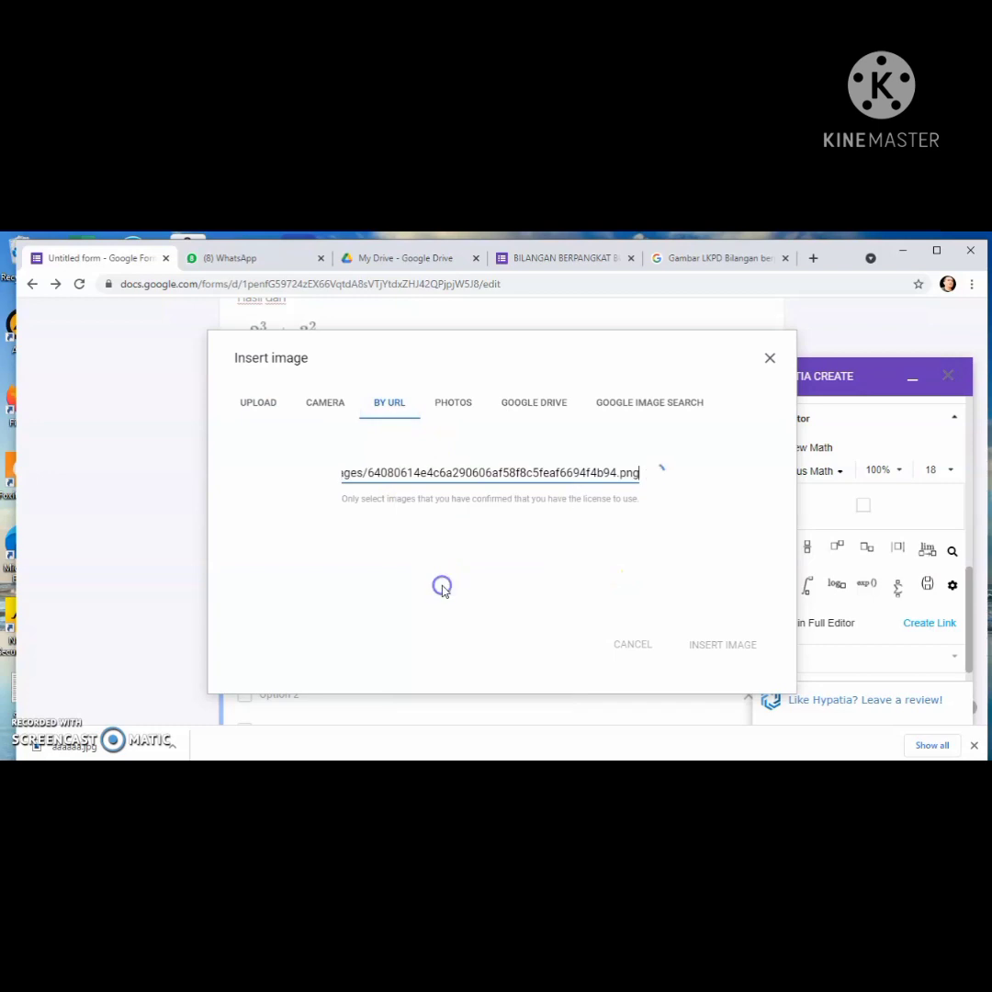
click(721, 646)
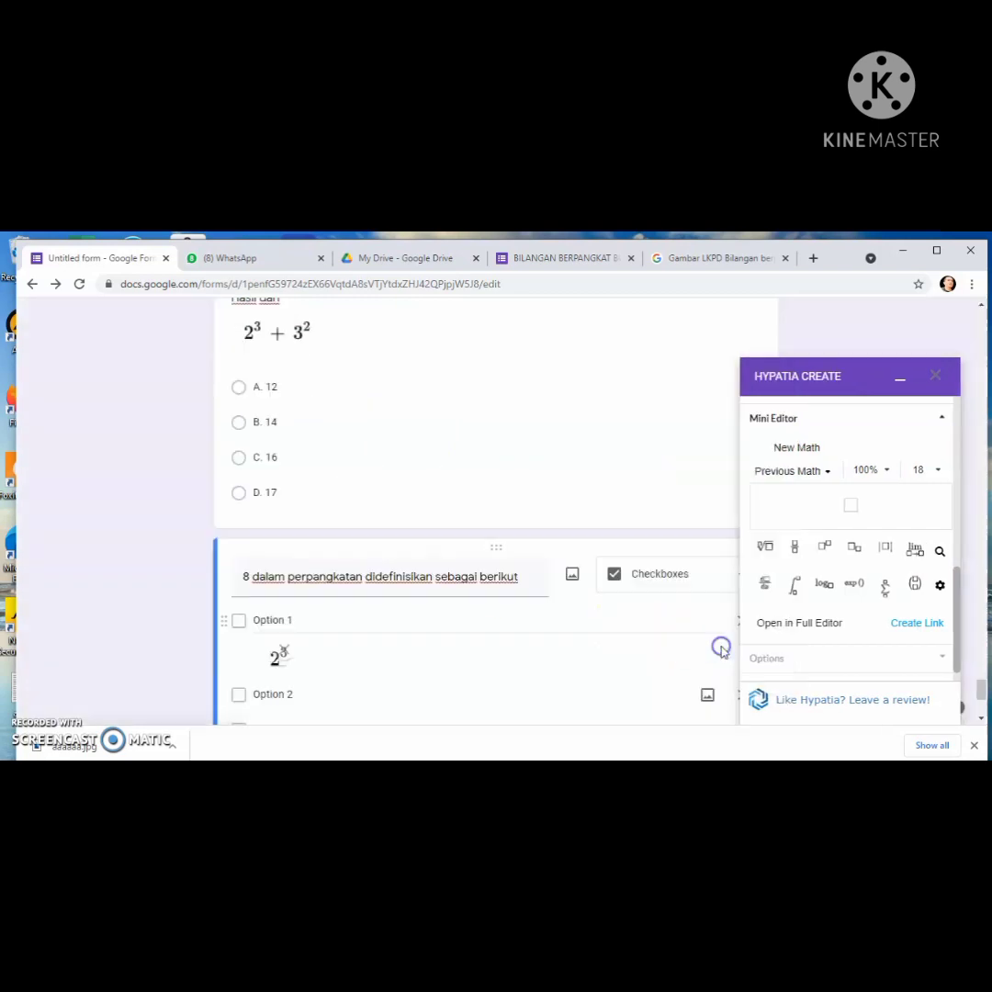
Add a third answer option, Option 3, and try to enter 2^3 enclosed in parentheses in the equation editor
click(523, 689)
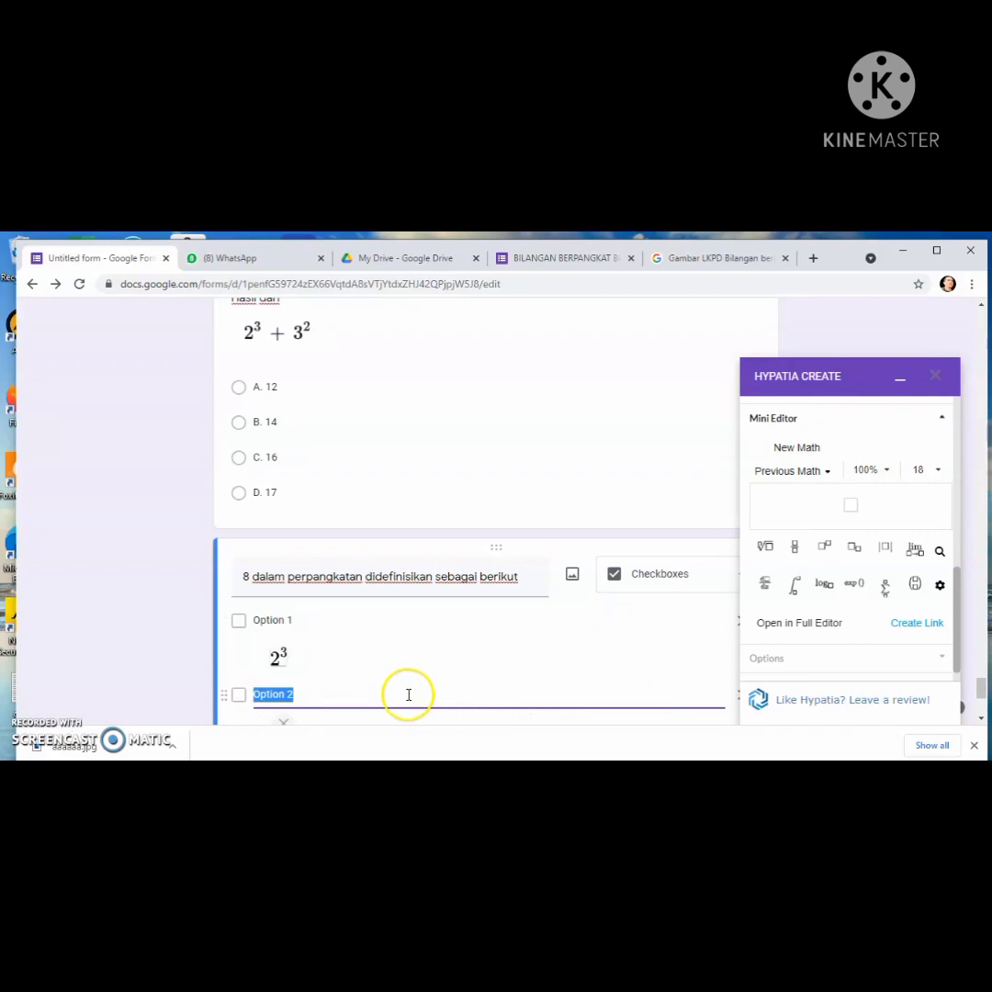
key(Return)
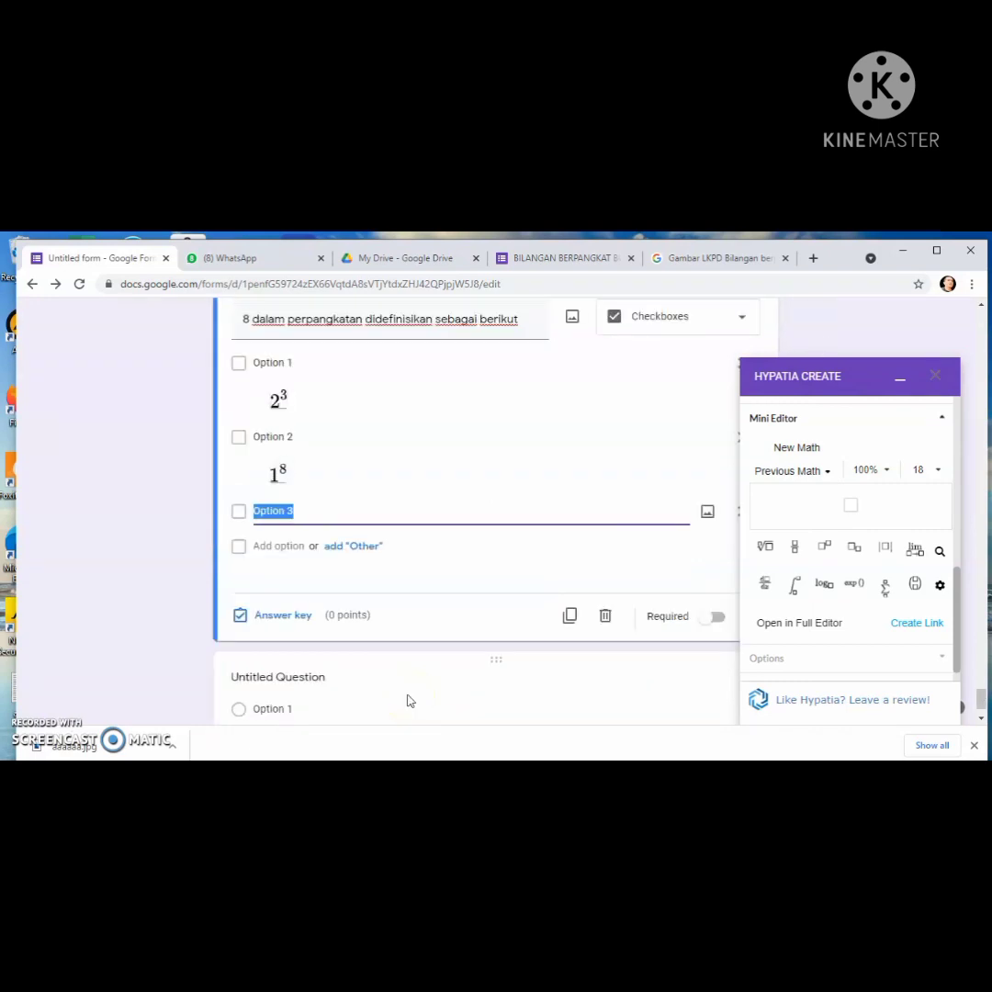
click(820, 551)
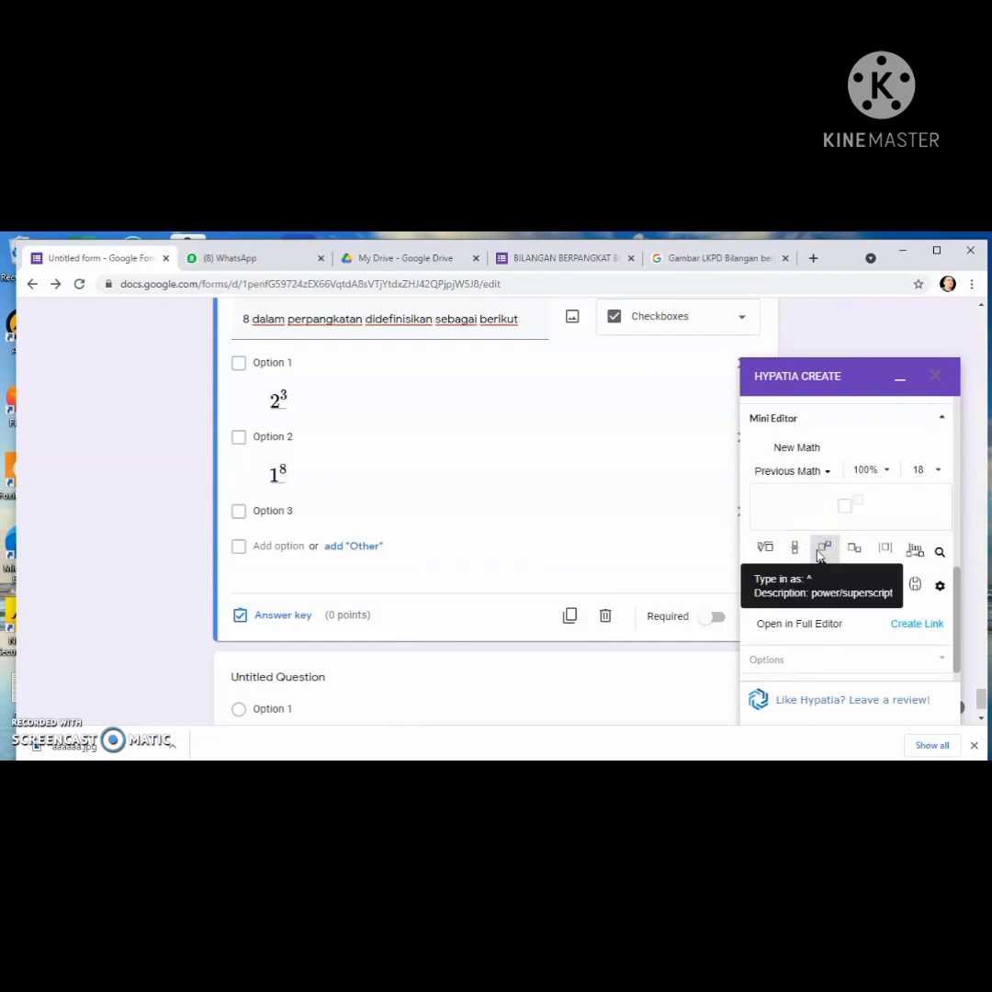
text(2)
text(3)
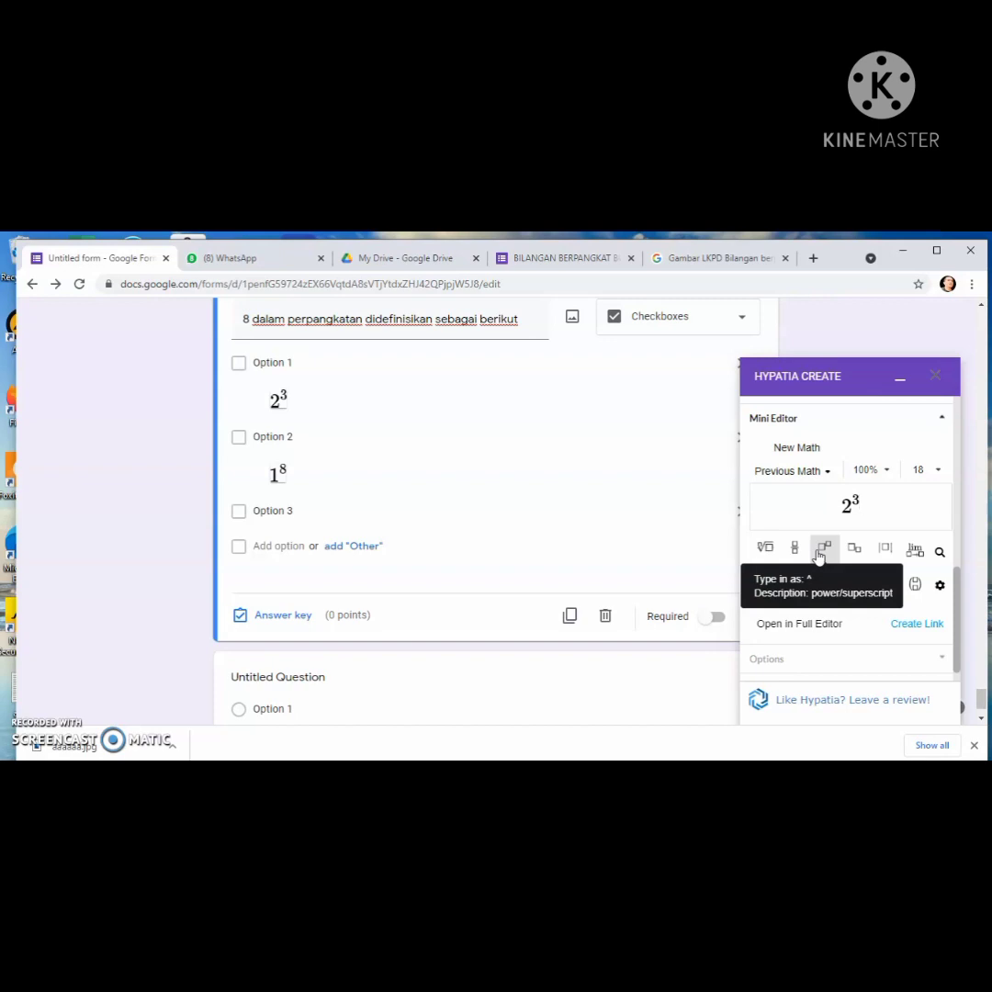
text())
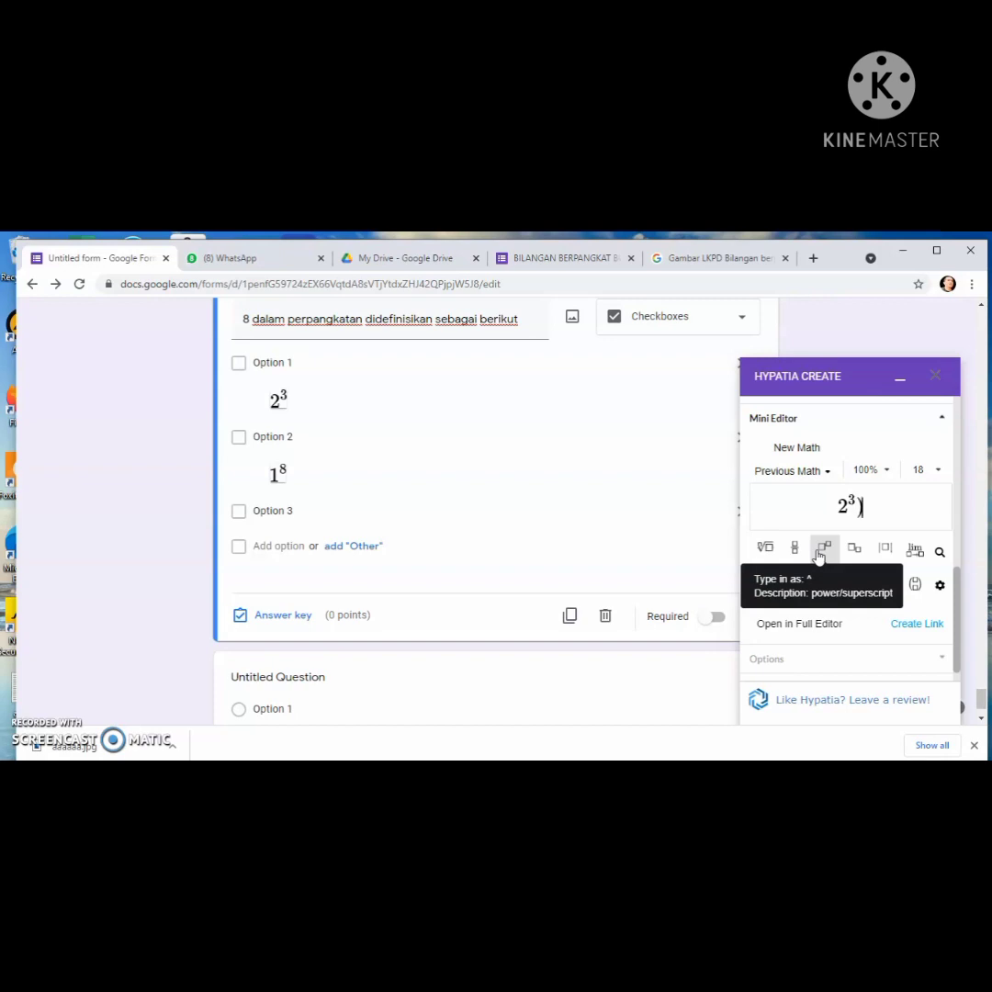
click(836, 504)
text((2³)
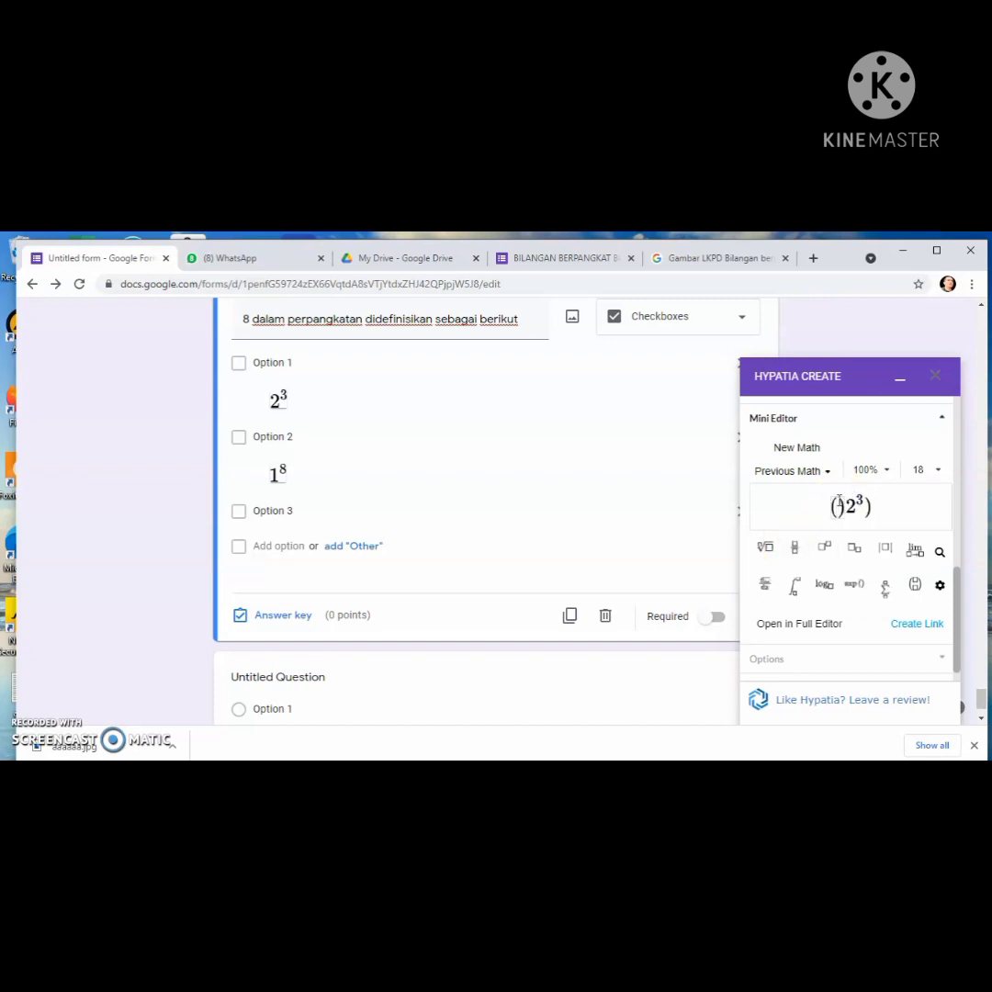
Delete the misplaced 2^3 and the extra closing parenthesis from the equation, keeping only an empty pair of parentheses
click(880, 506)
click(850, 507)
click(885, 503)
key(BackSpace)
key(BackSpace)
key(BackSpace)
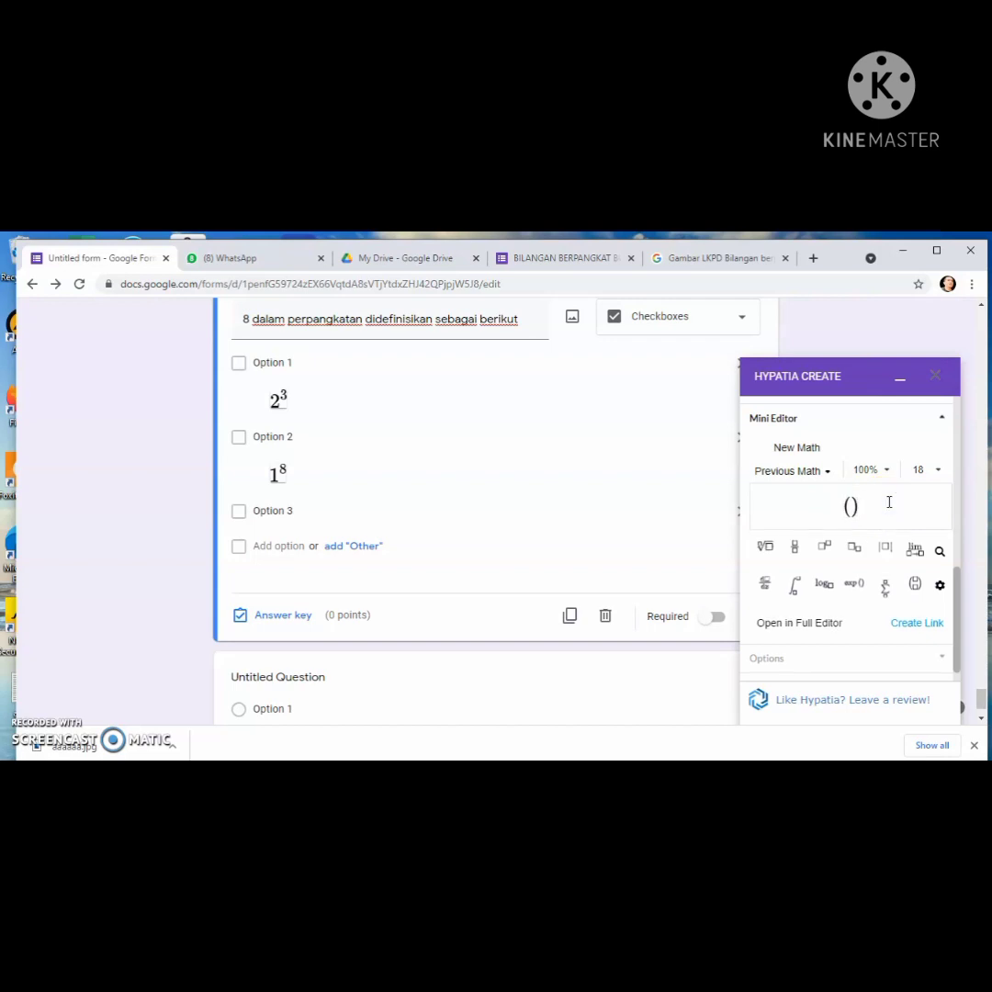
Complete the equation as (2^3)^1 using the empty parentheses and create its image link
click(854, 504)
click(824, 548)
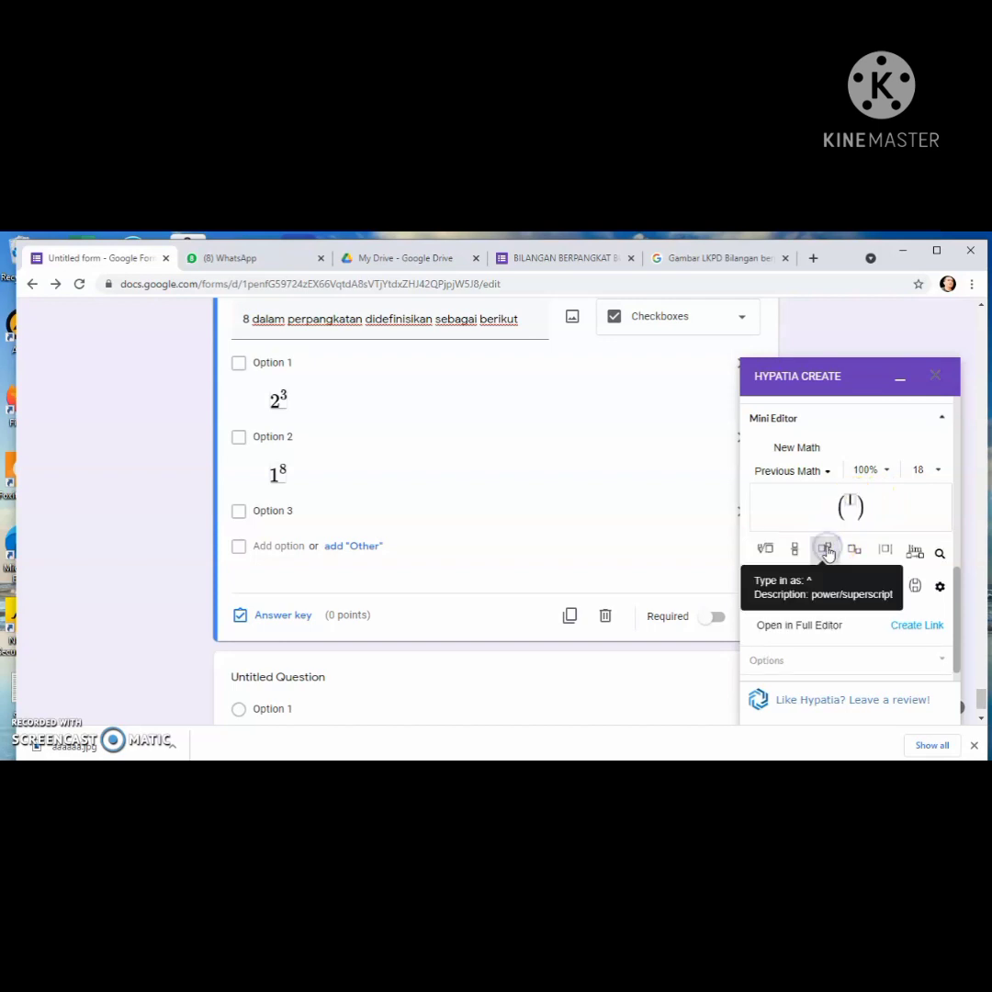
click(851, 505)
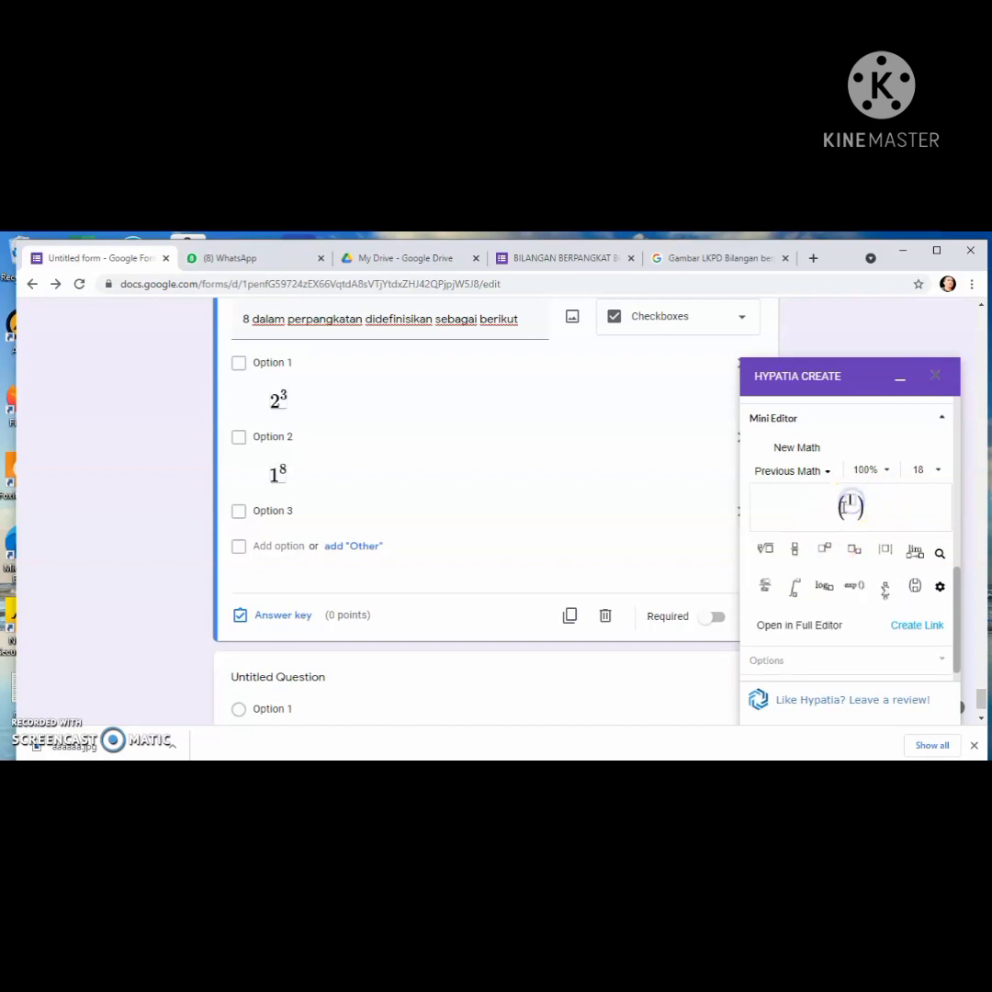
text(2)
text(3)
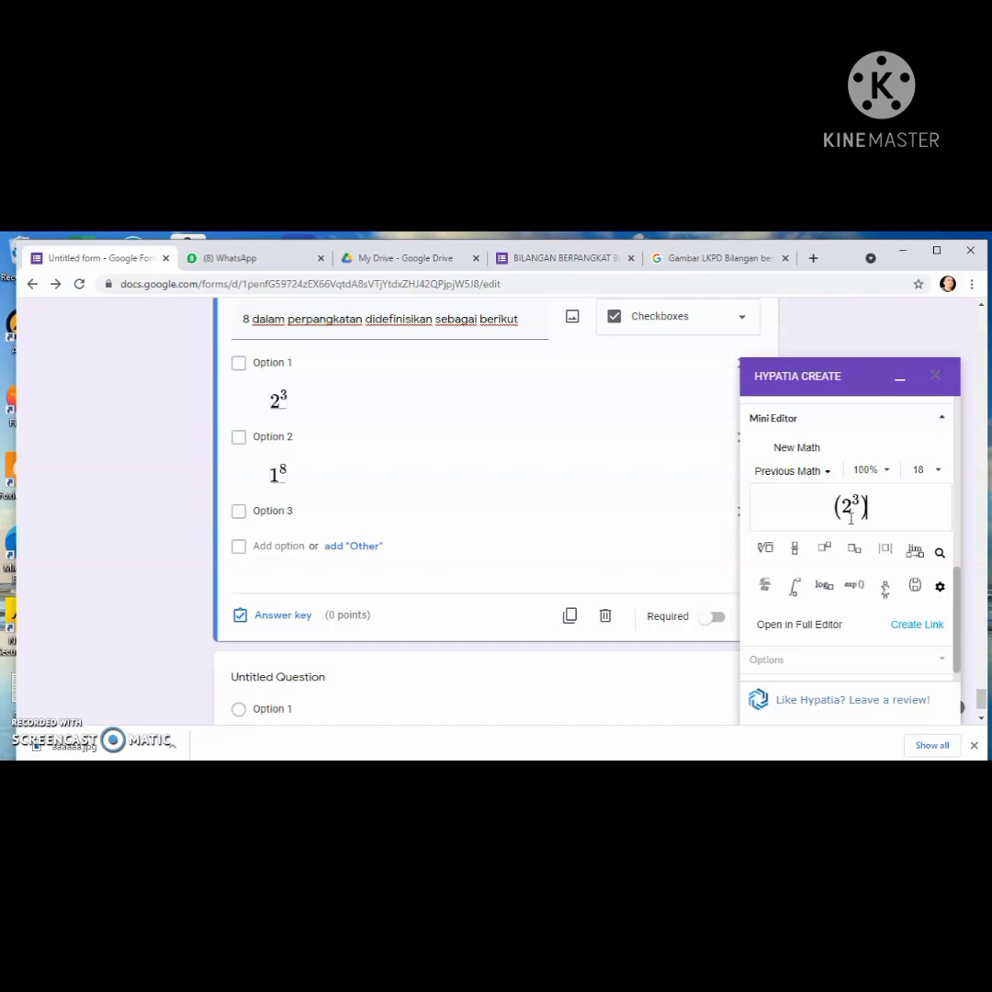
click(822, 549)
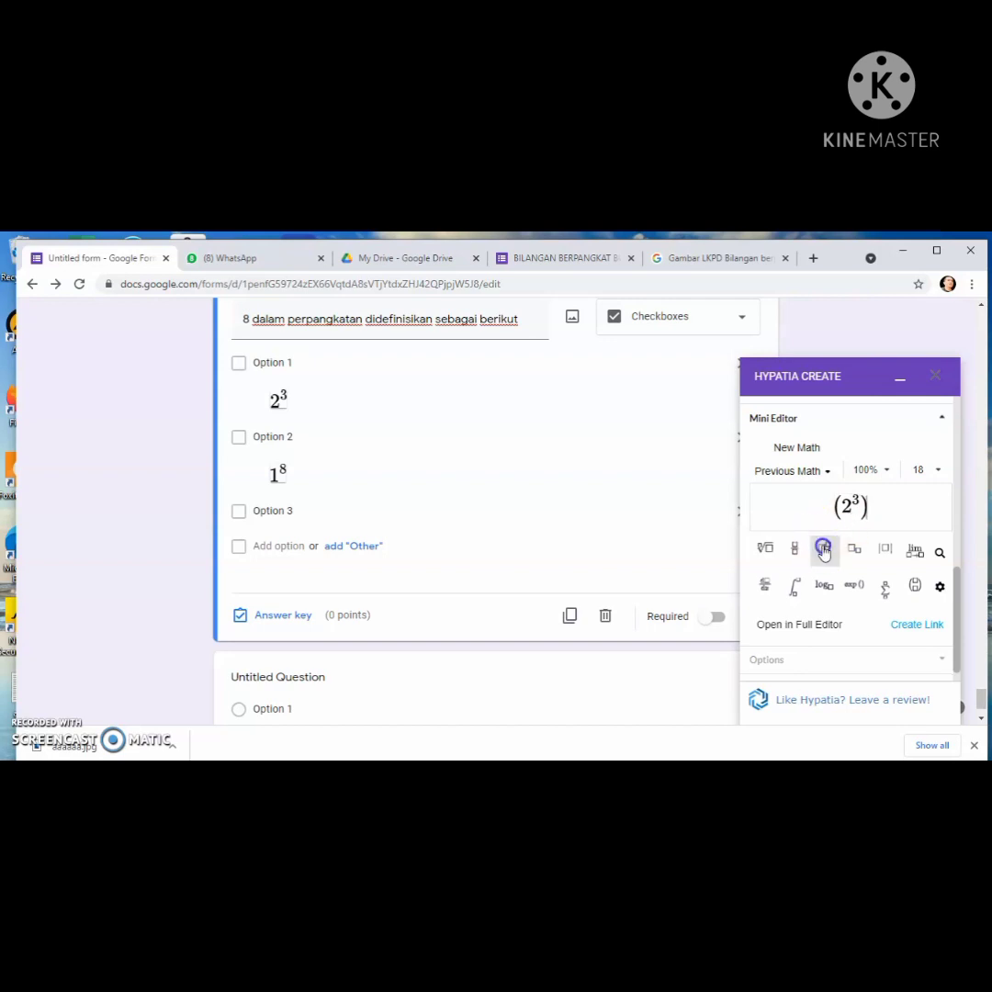
text(1)
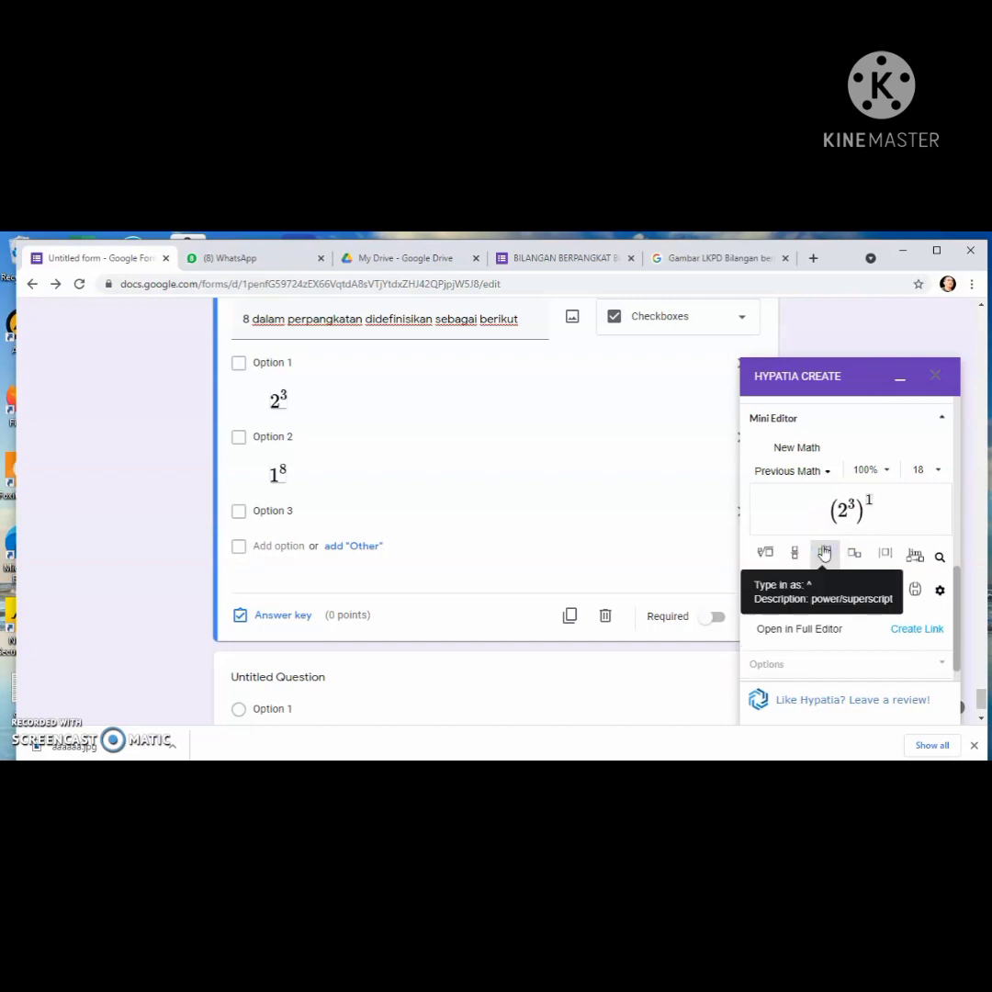
click(910, 627)
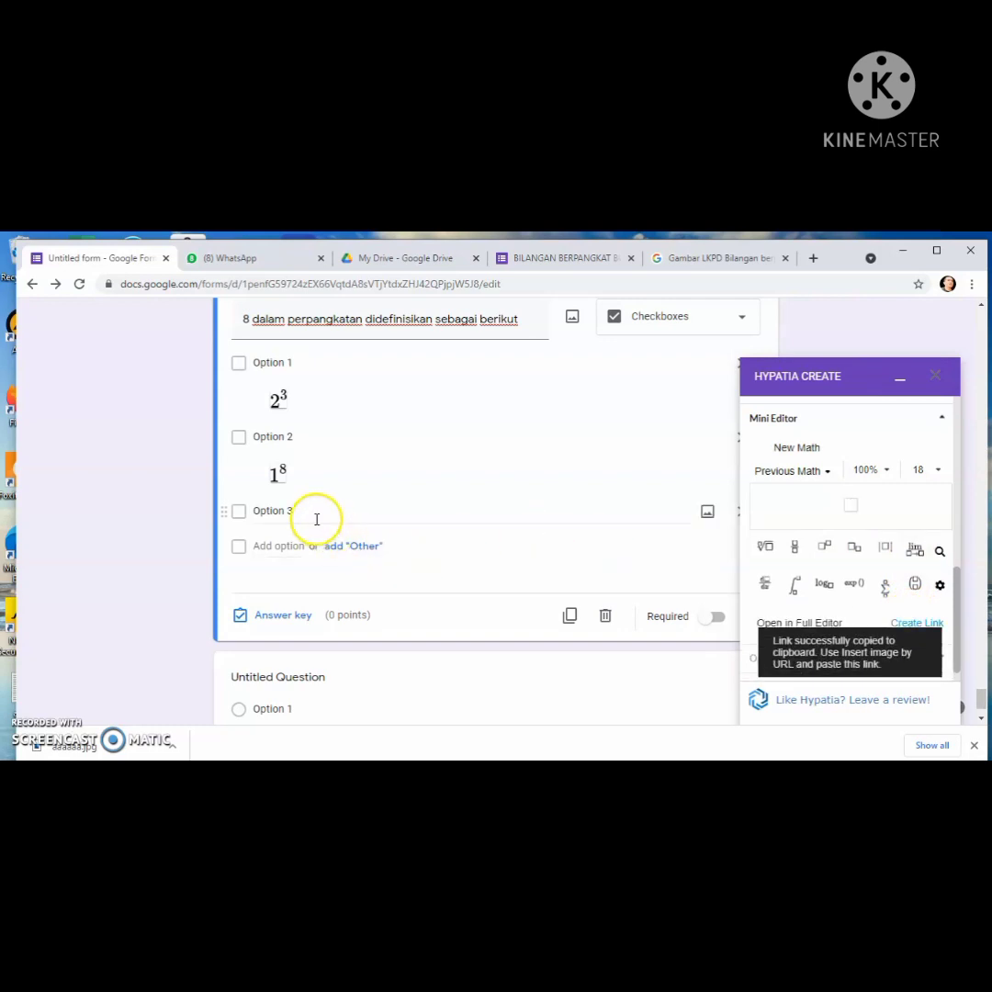
Insert the (2^3)^1 equation image by its copied URL into Option 3
click(708, 514)
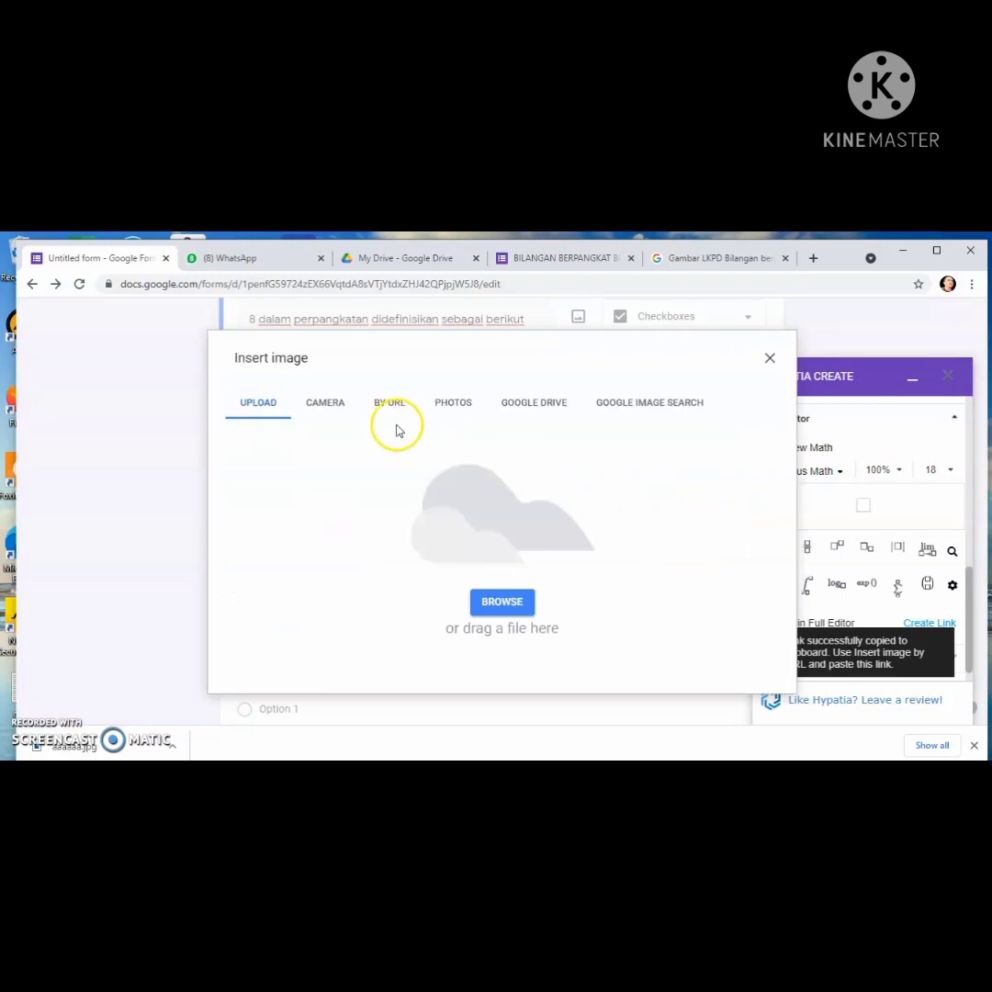
click(390, 404)
click(399, 474)
right_click(398, 474)
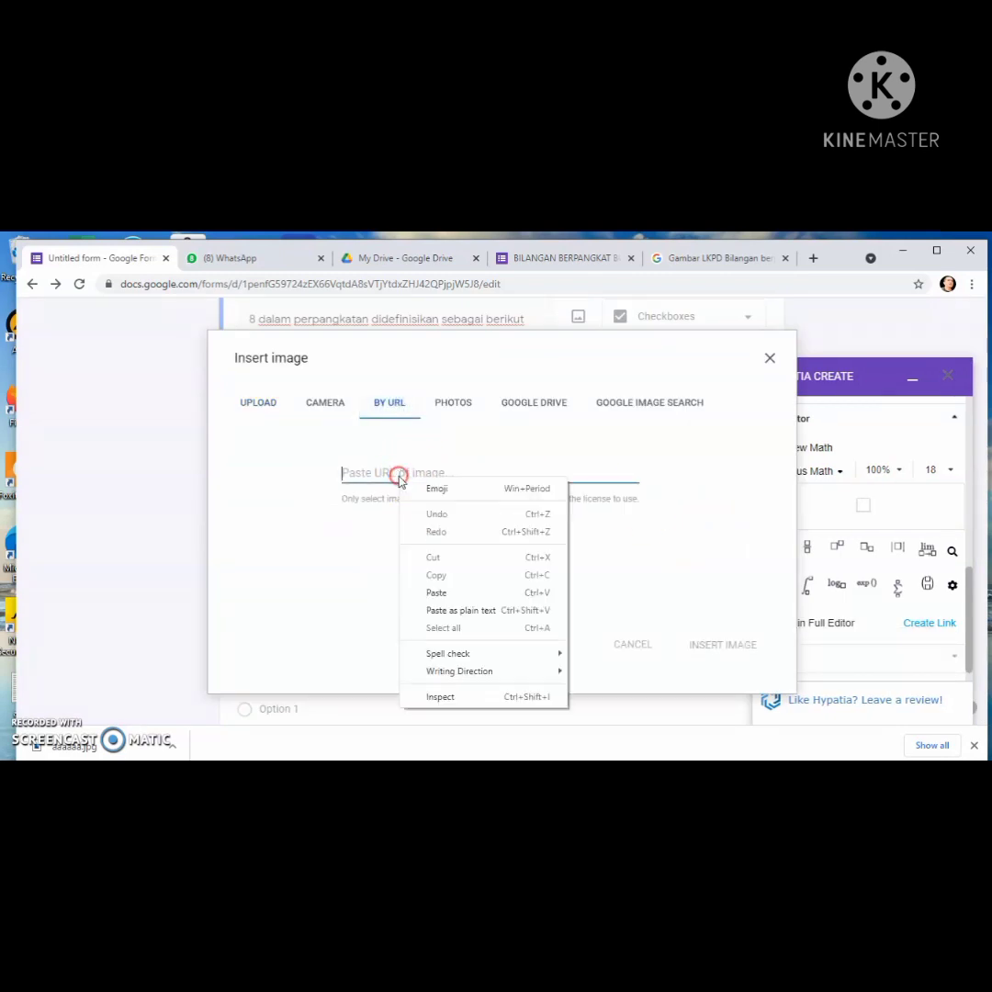
click(432, 587)
click(646, 615)
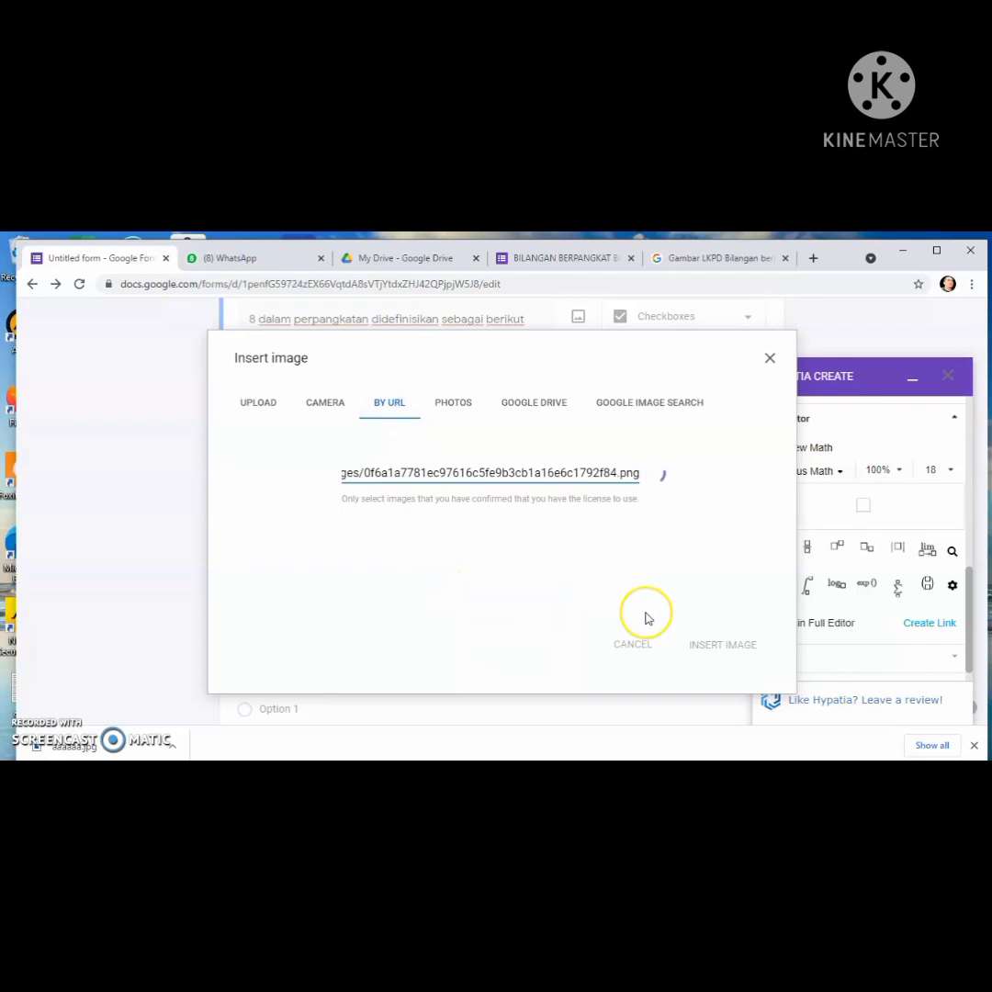
click(723, 644)
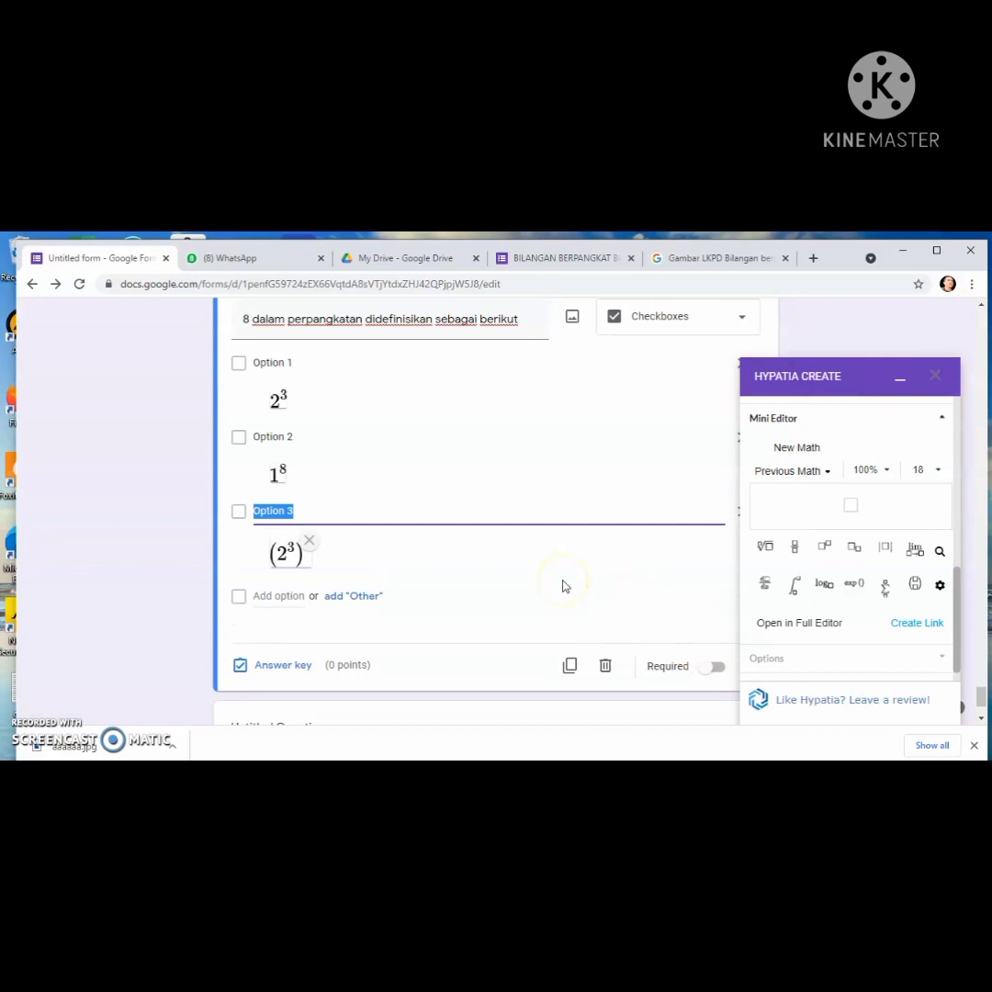
Add a fourth answer option and enter 2^3 enclosed in parentheses in the equation editor
key(Return)
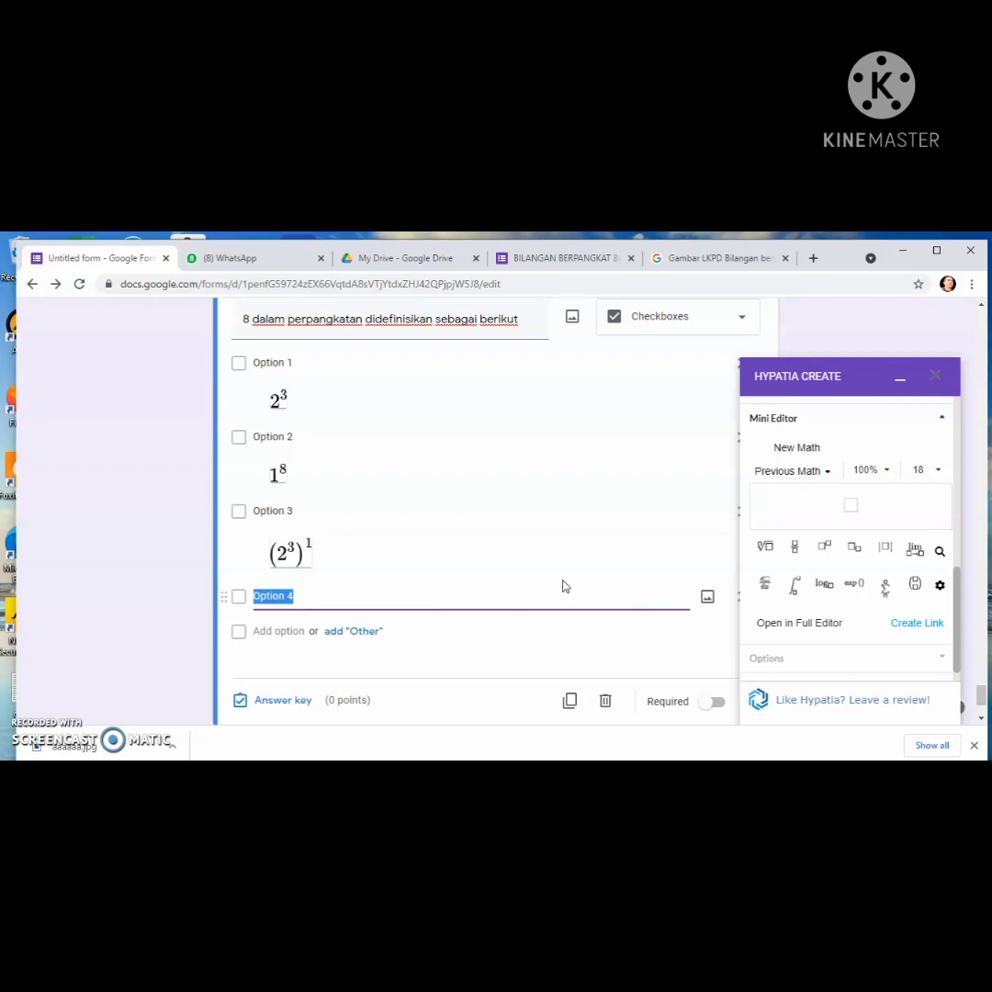
text(()
click(852, 508)
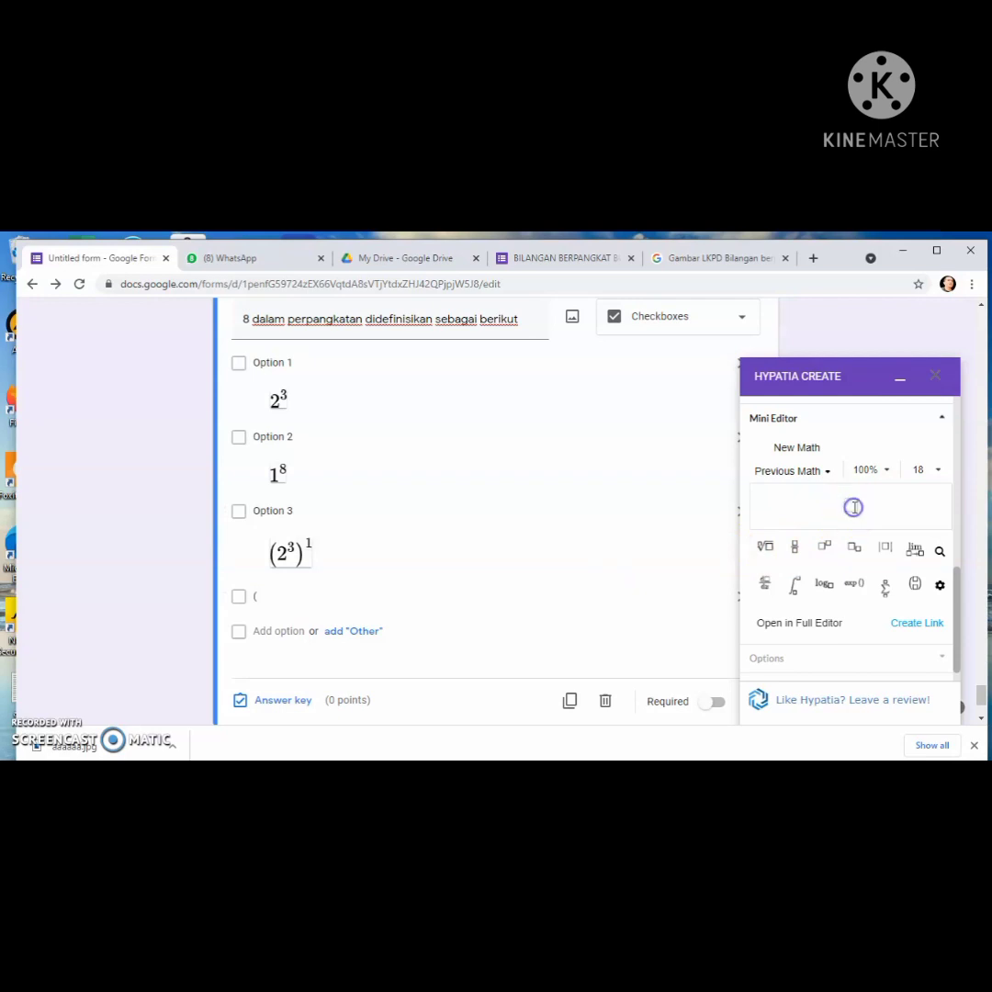
text(()
click(824, 547)
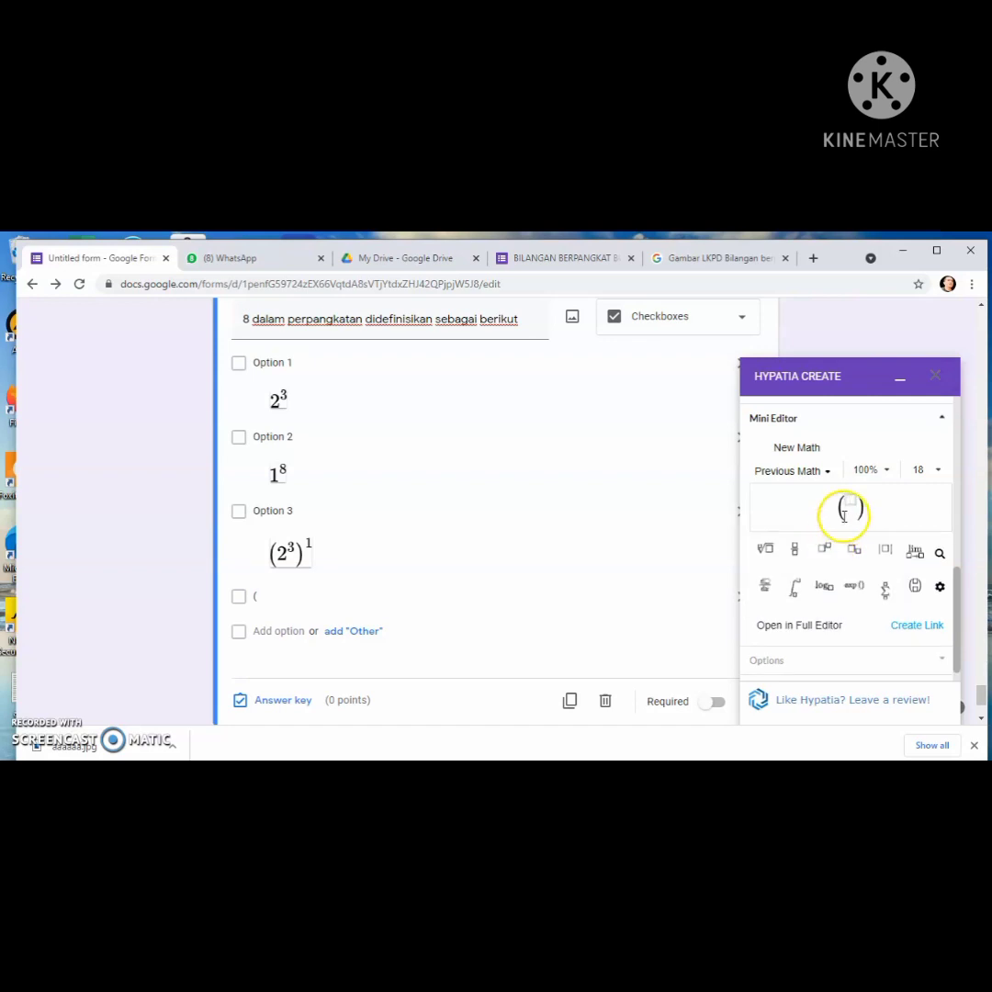
click(844, 516)
text(2^)
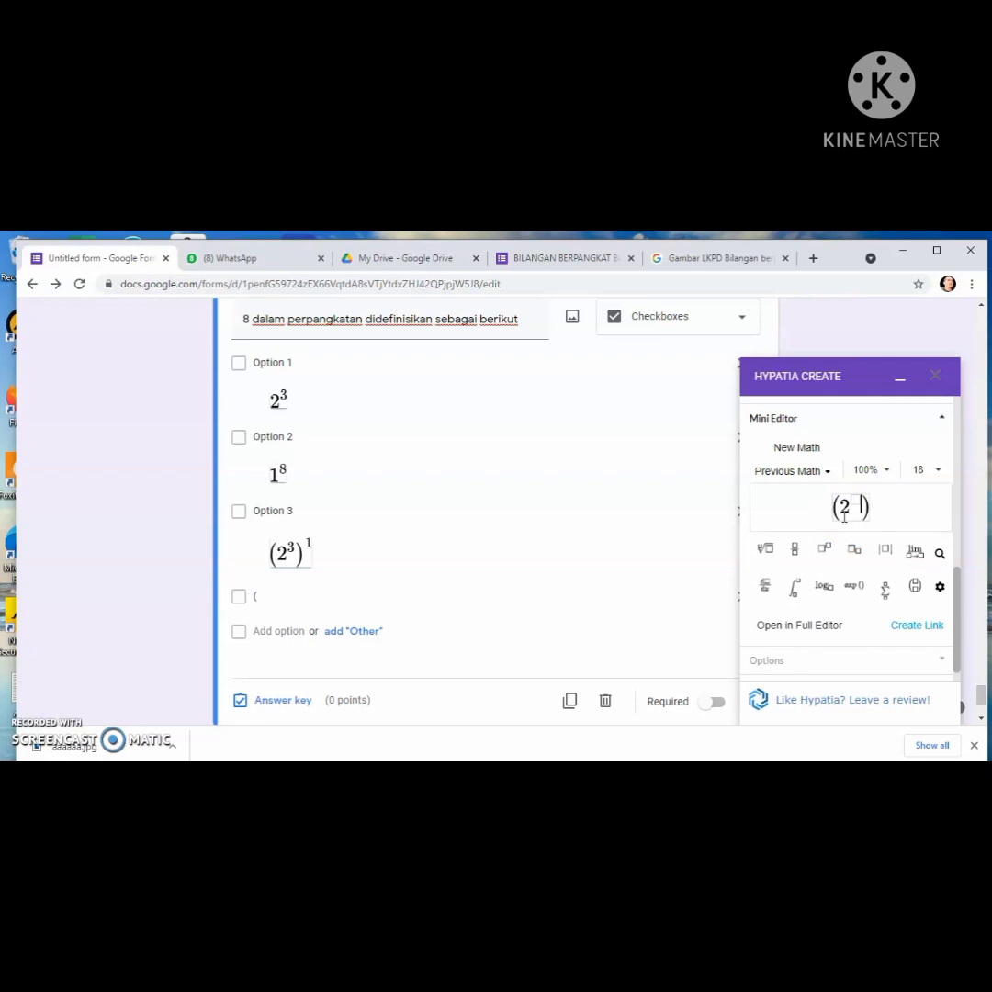
text(3))
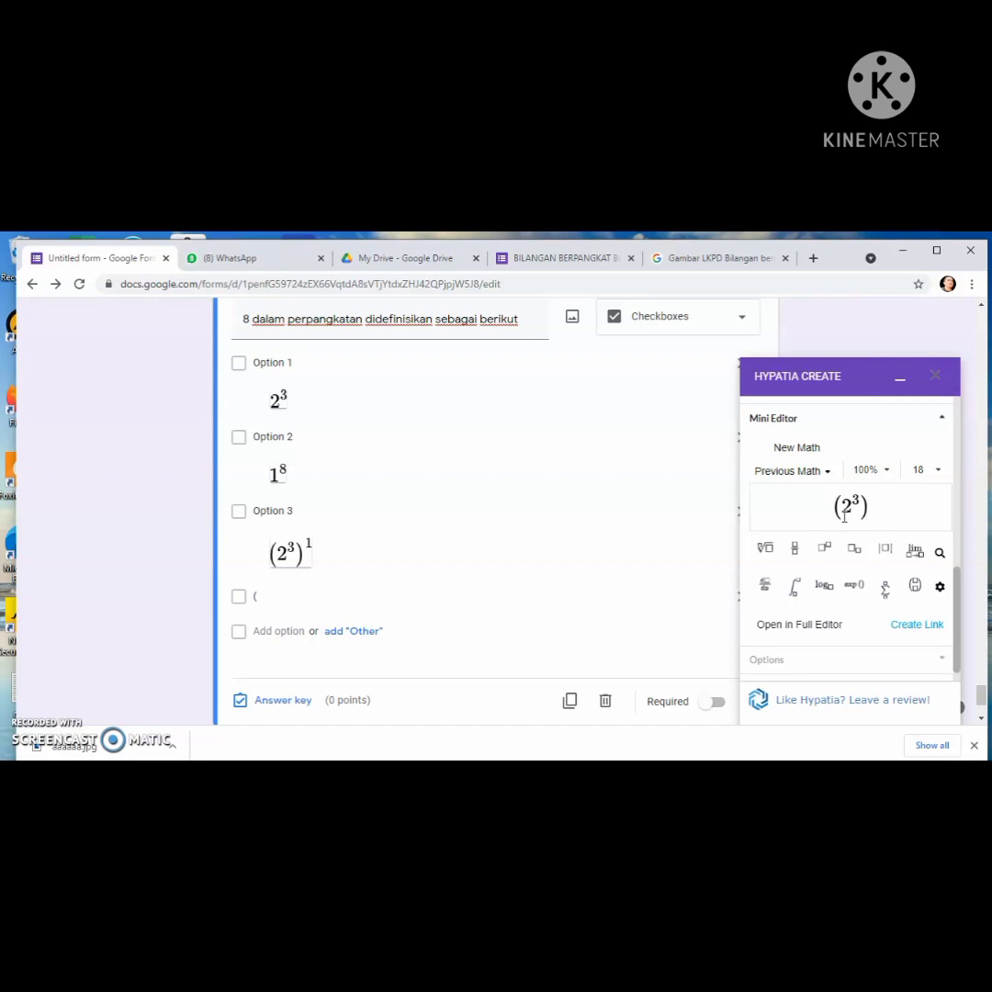
Raise the parenthesised 2^3 to the power 2 and create the equation's image link
text(2)
key(BackSpace)
click(825, 548)
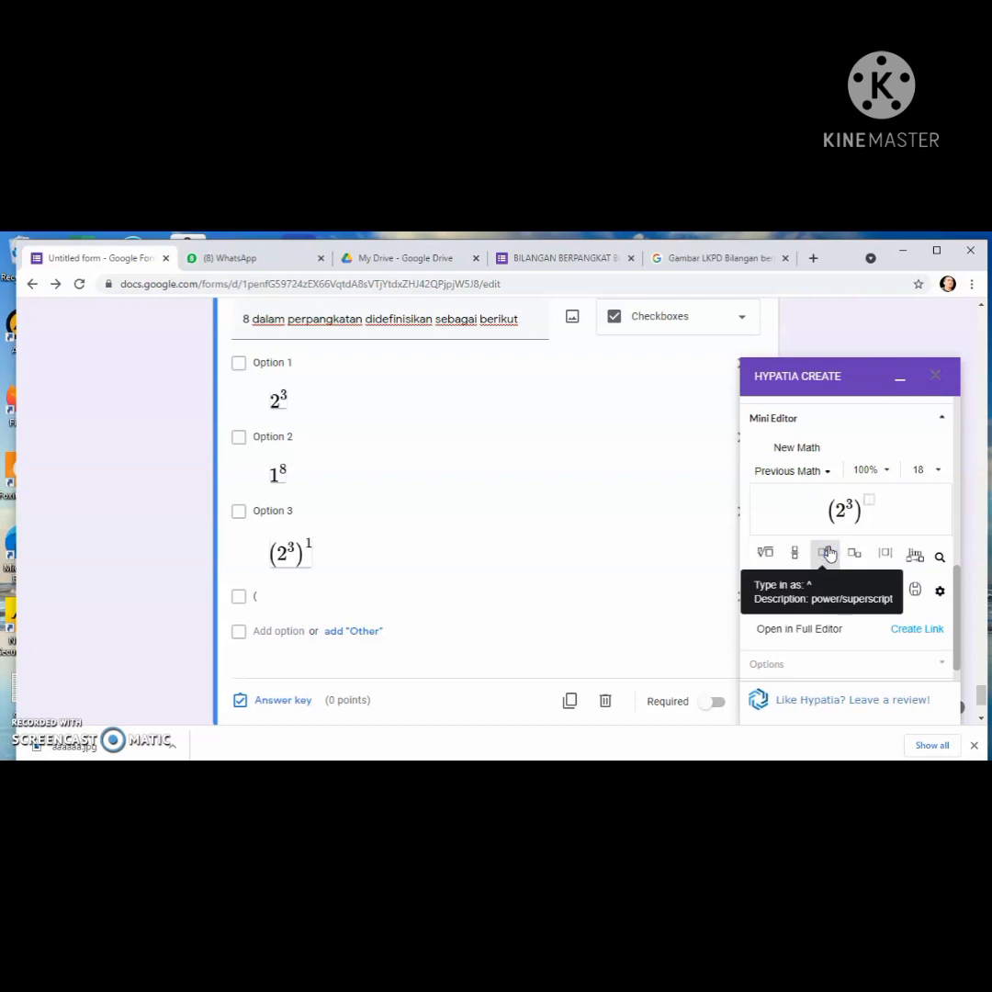
text(2)
click(926, 632)
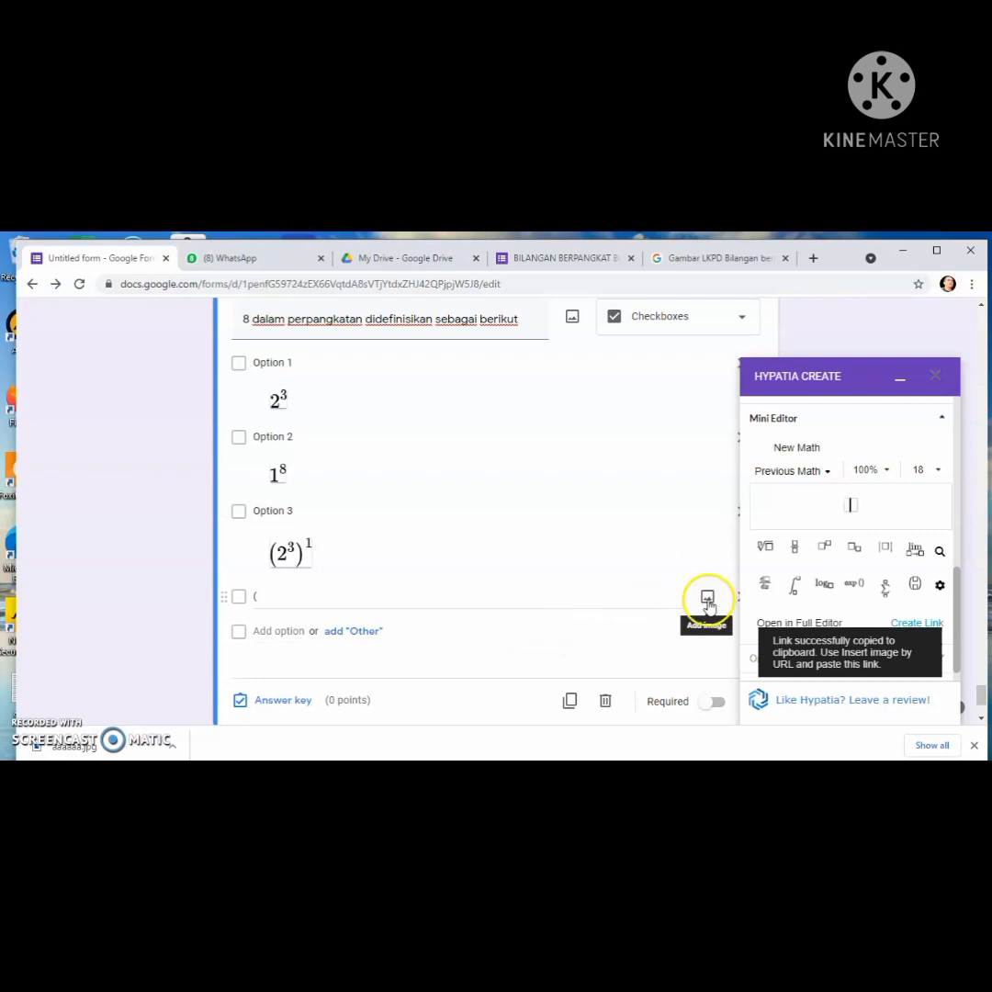
Insert the (2^3)^2 equation image by its copied URL into the fourth option and restore its label to Option 4
click(708, 598)
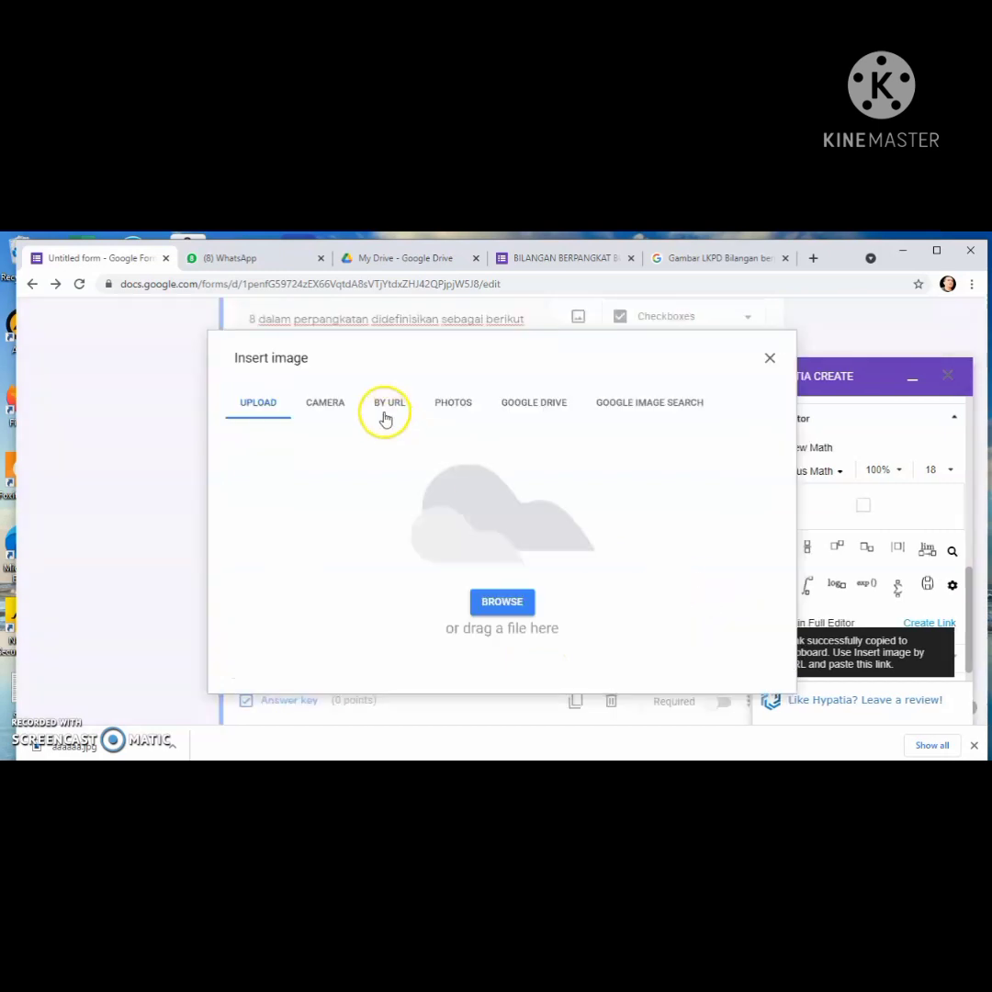
click(387, 413)
click(393, 471)
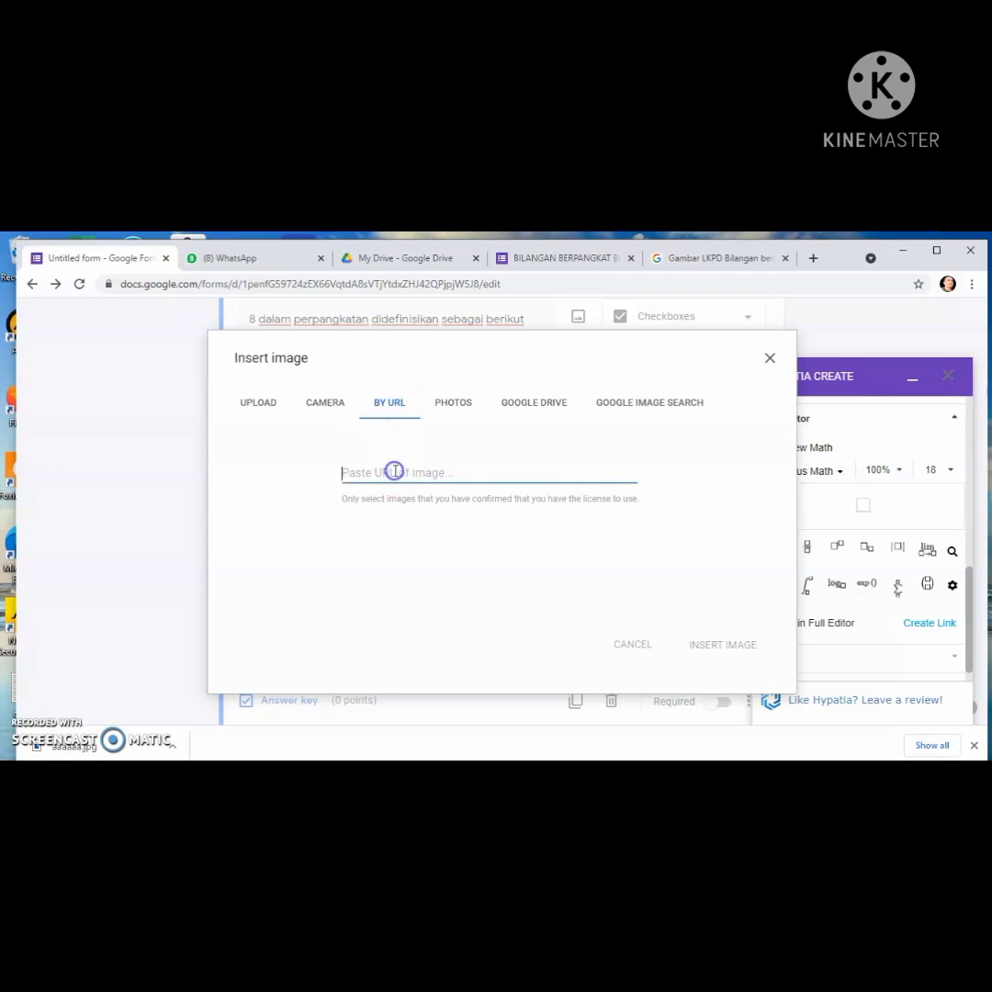
right_click(393, 471)
click(437, 582)
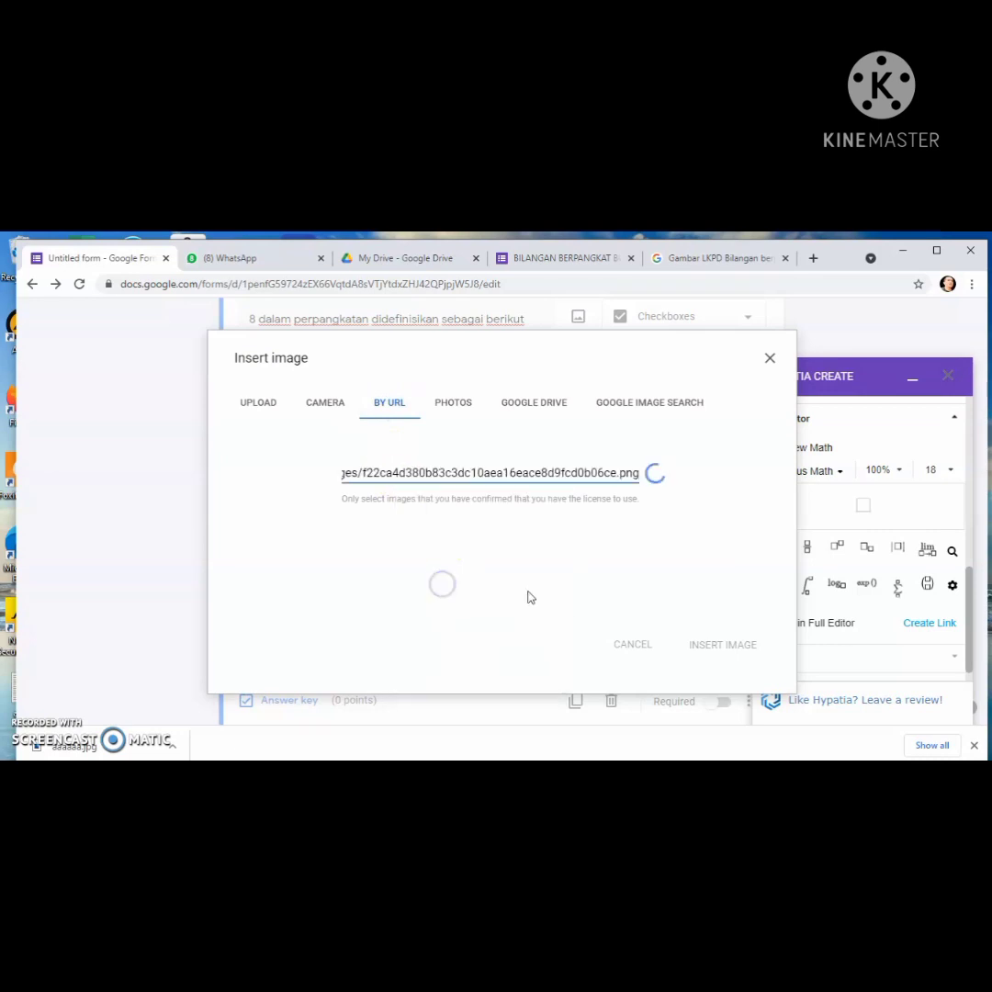
click(718, 647)
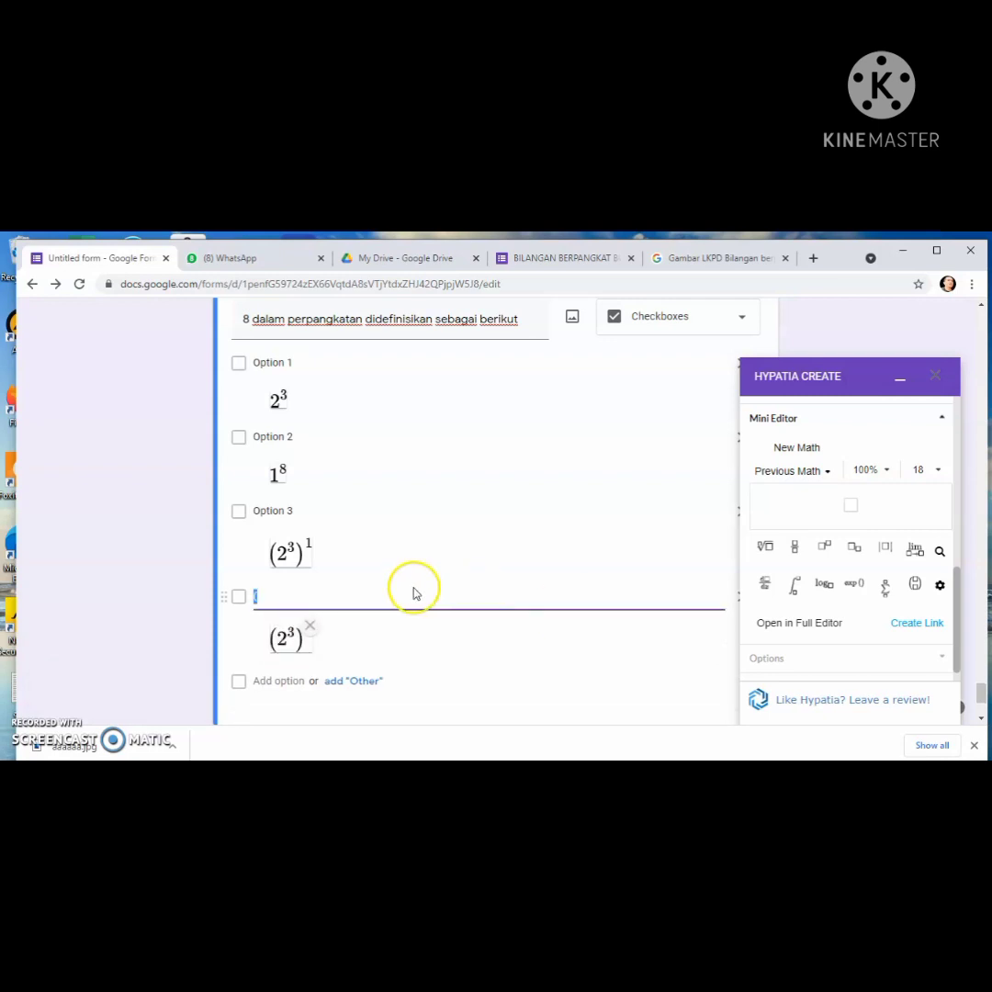
click(297, 597)
click(478, 658)
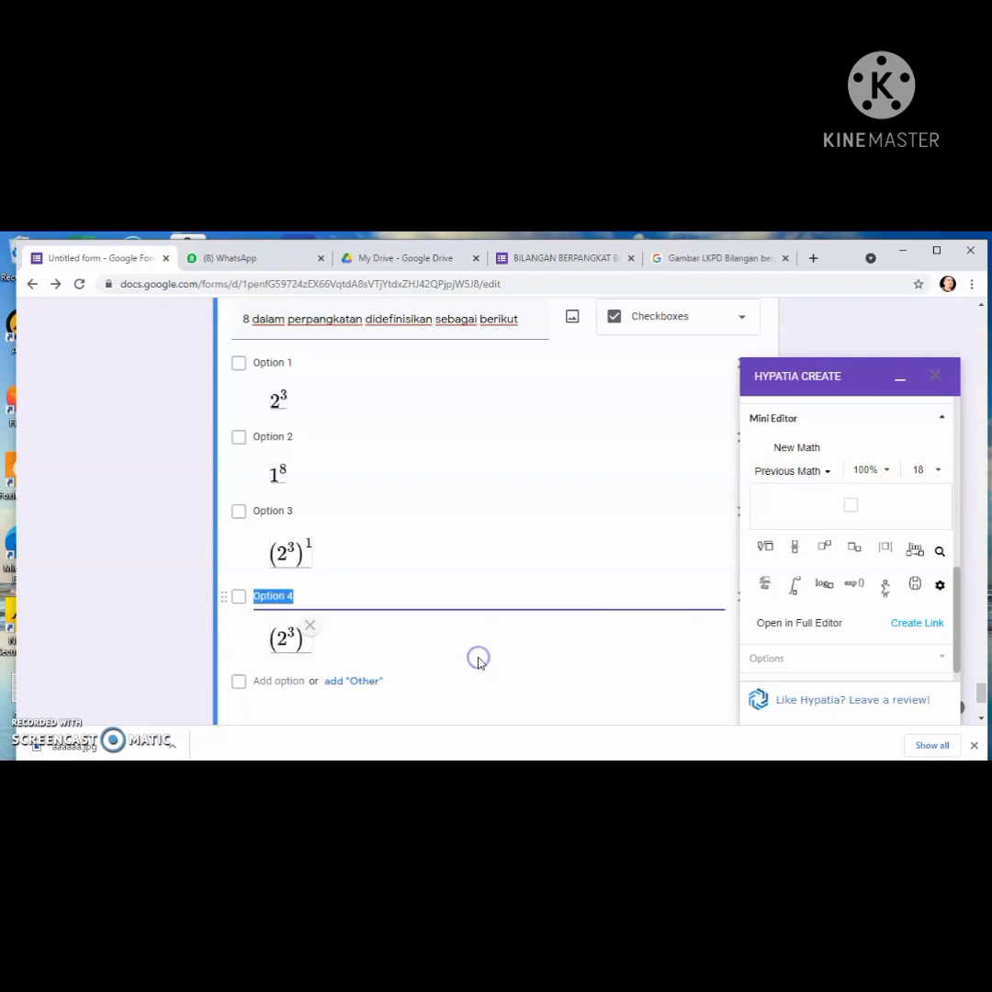
Minimize the Hypatia Create editor and mark Options 1, 2 and 3 as correct in the question's answer key
click(900, 378)
click(553, 524)
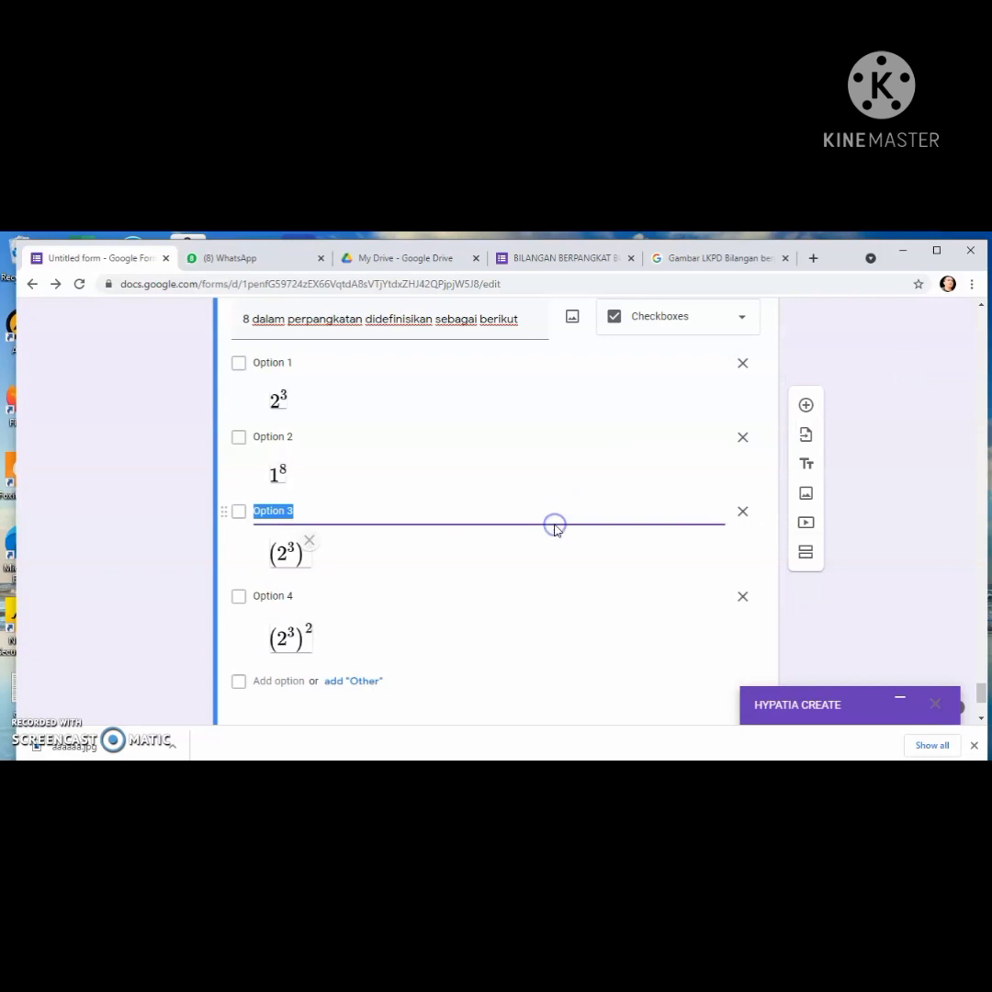
click(474, 716)
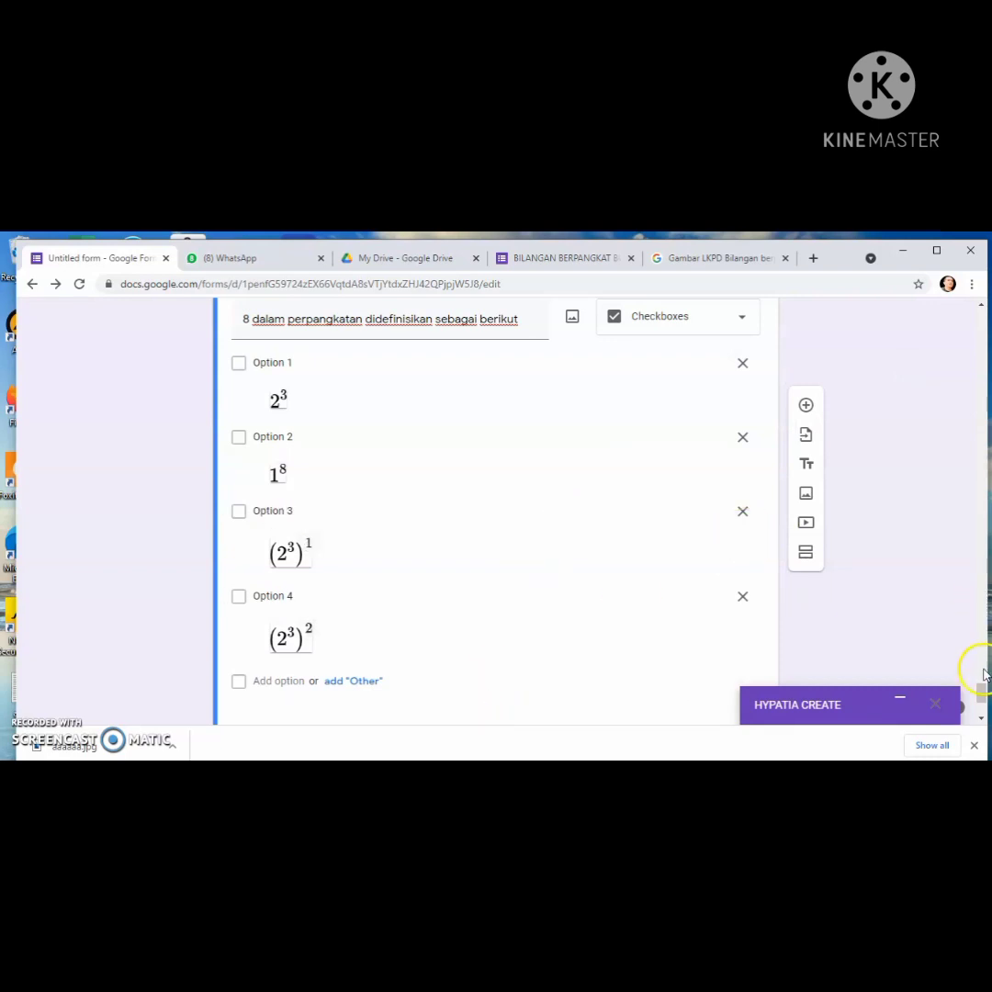
scroll(981, 691, down, 1)
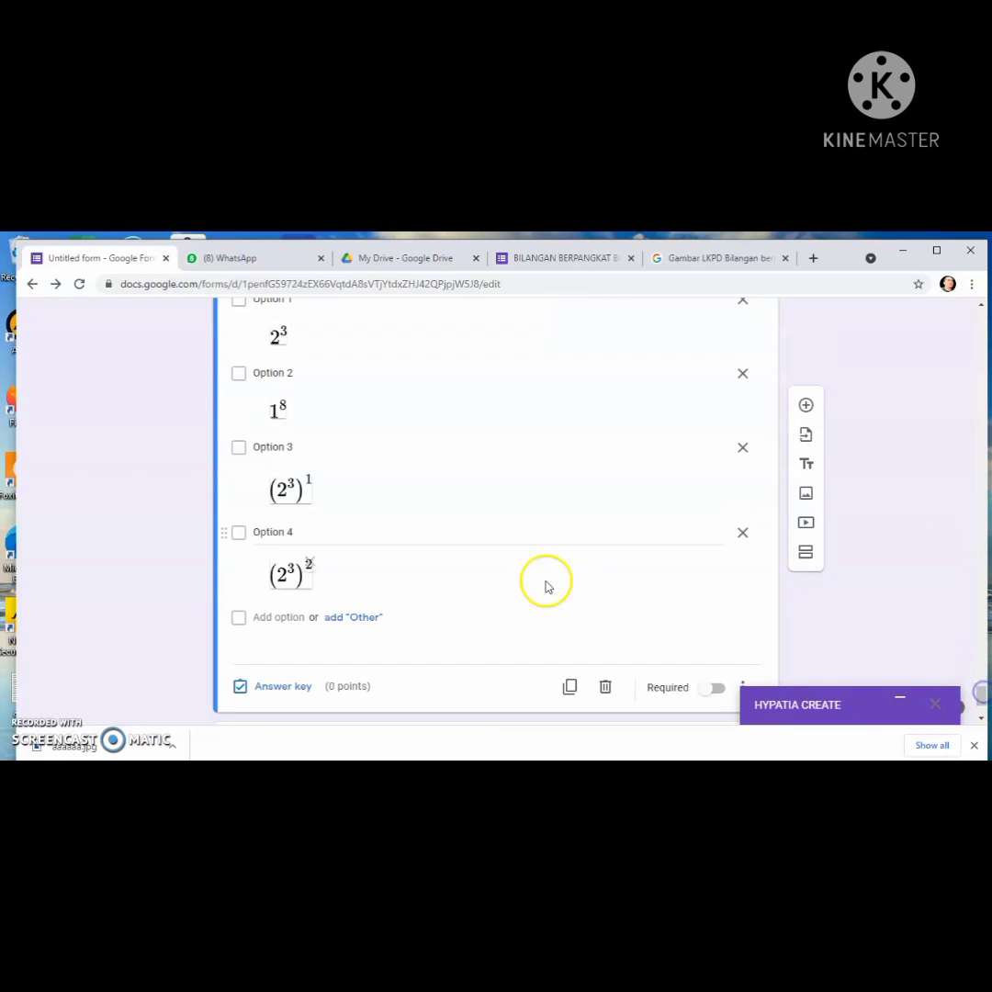
click(285, 688)
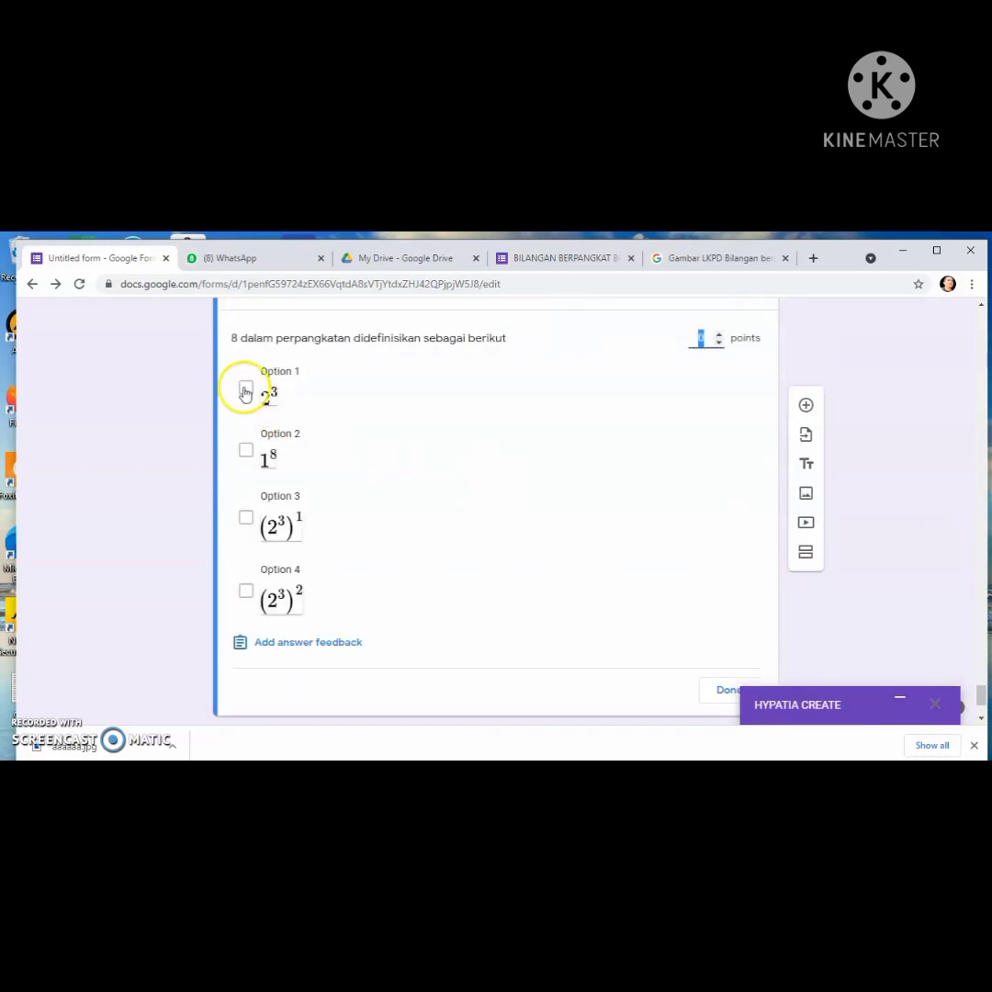
click(245, 388)
click(244, 453)
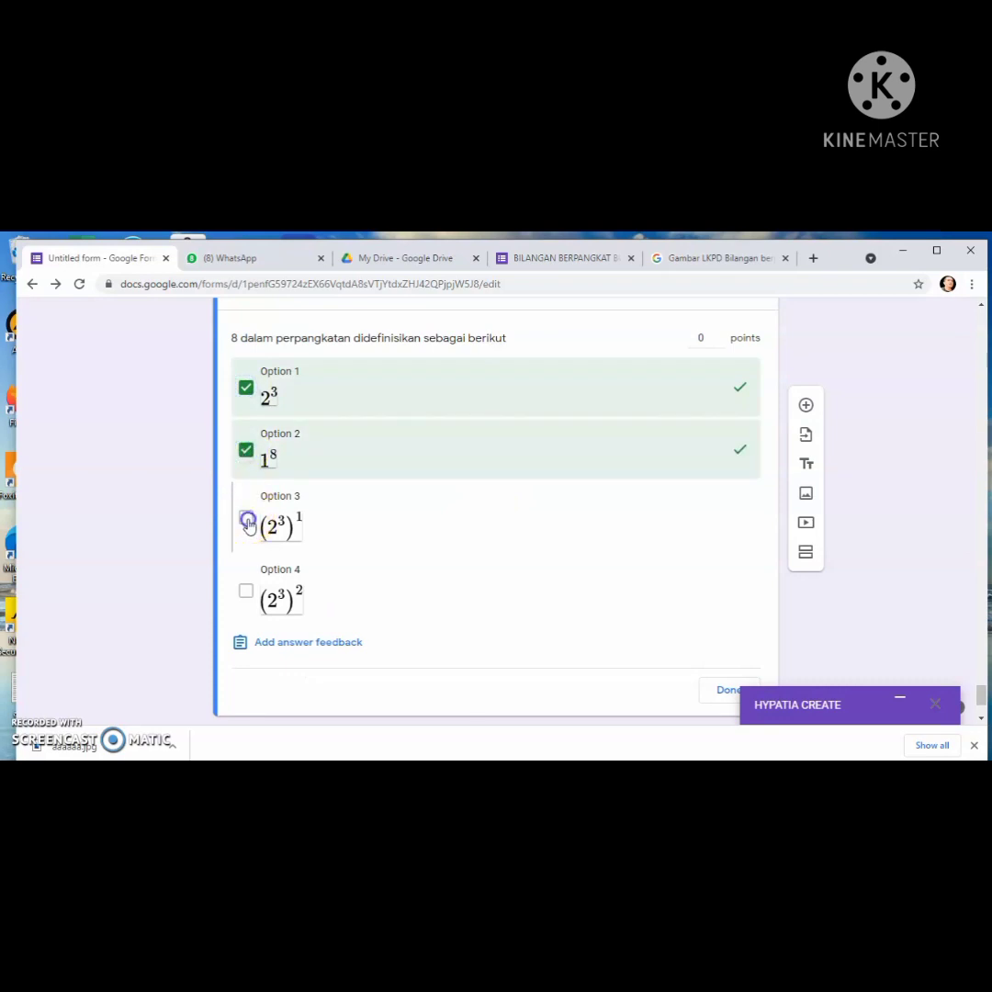
click(246, 518)
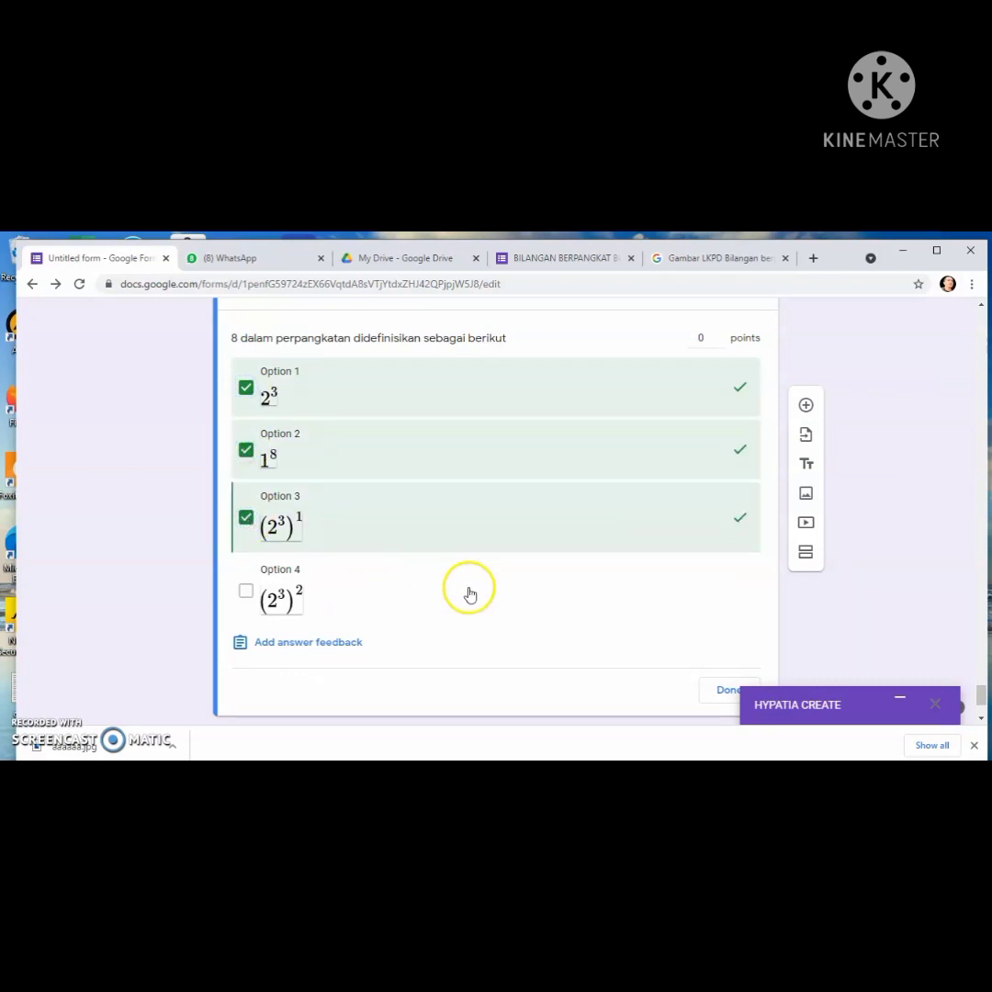
Set the checkbox question's score to 10 points, finish the answer key and make the question required
click(695, 340)
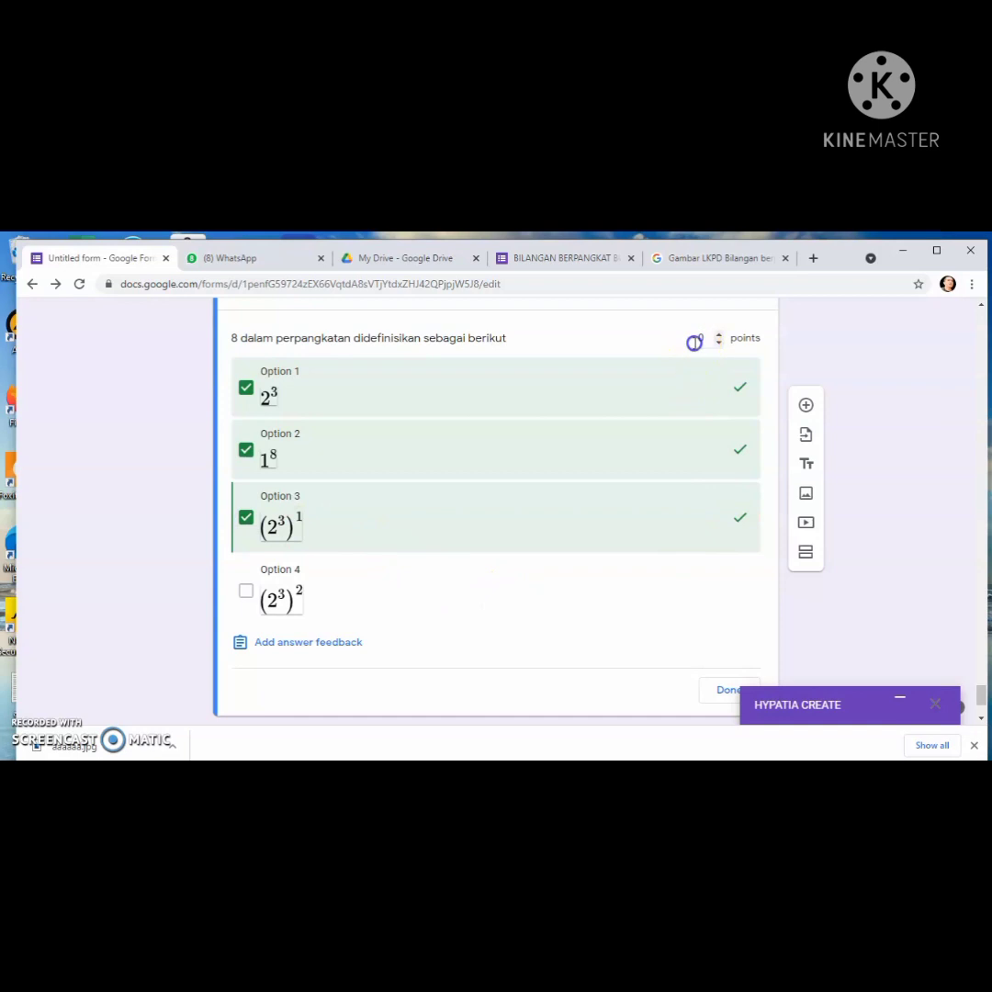
double_click(694, 342)
click(697, 338)
text(1)
click(728, 689)
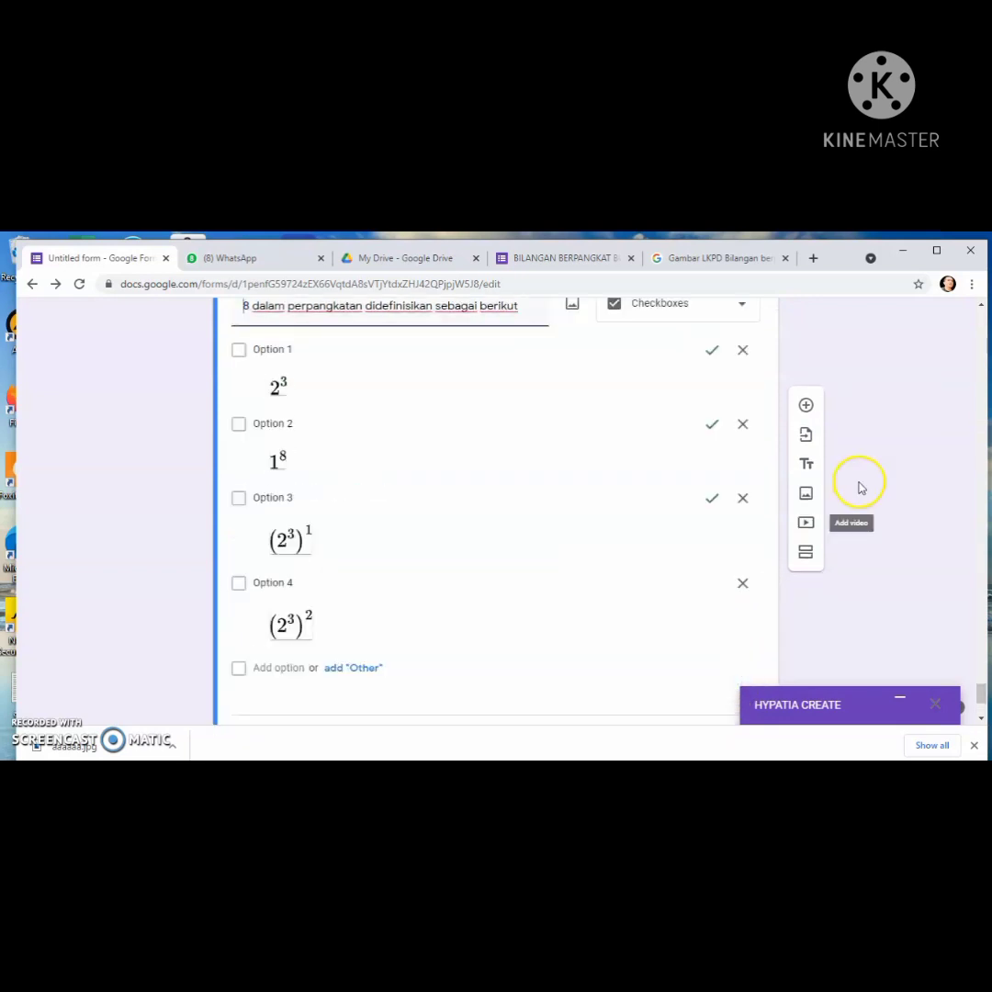
mouse_move(981, 707)
mouse_down()
mouse_move(977, 659)
mouse_move(979, 709)
mouse_up()
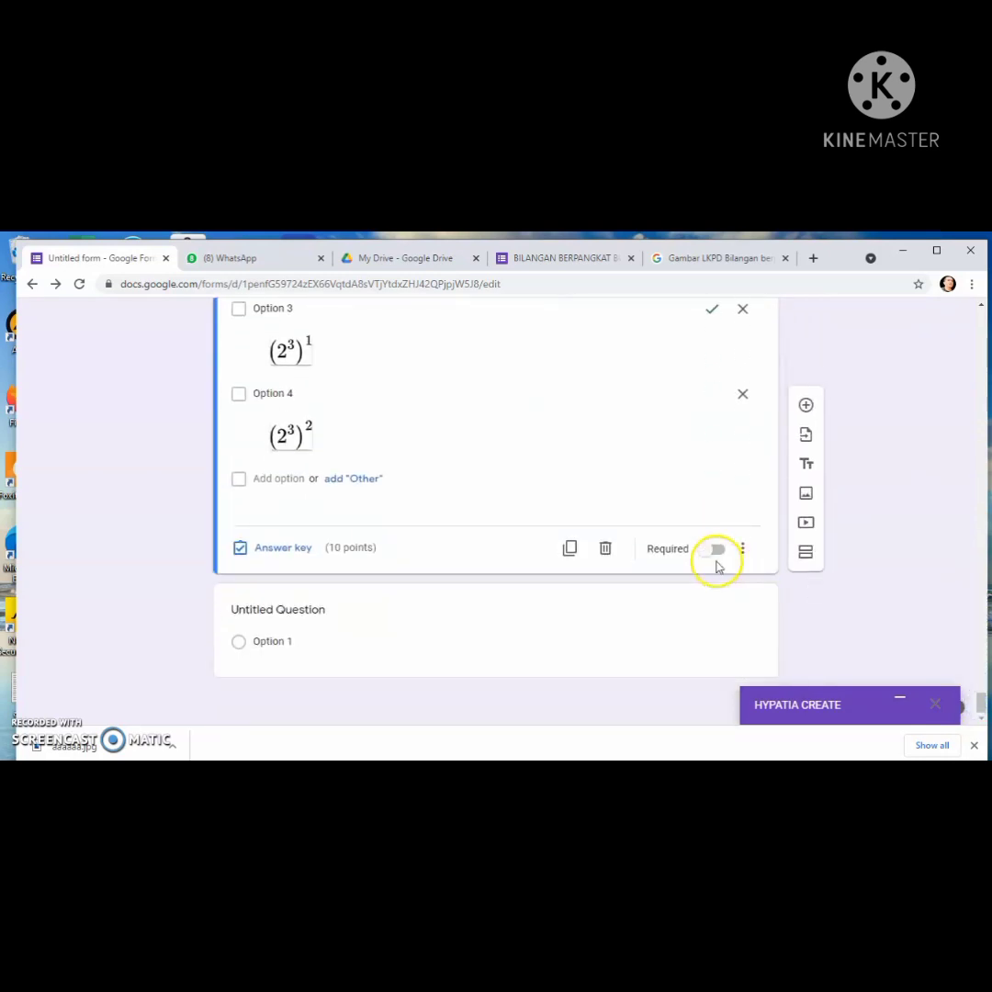
click(712, 552)
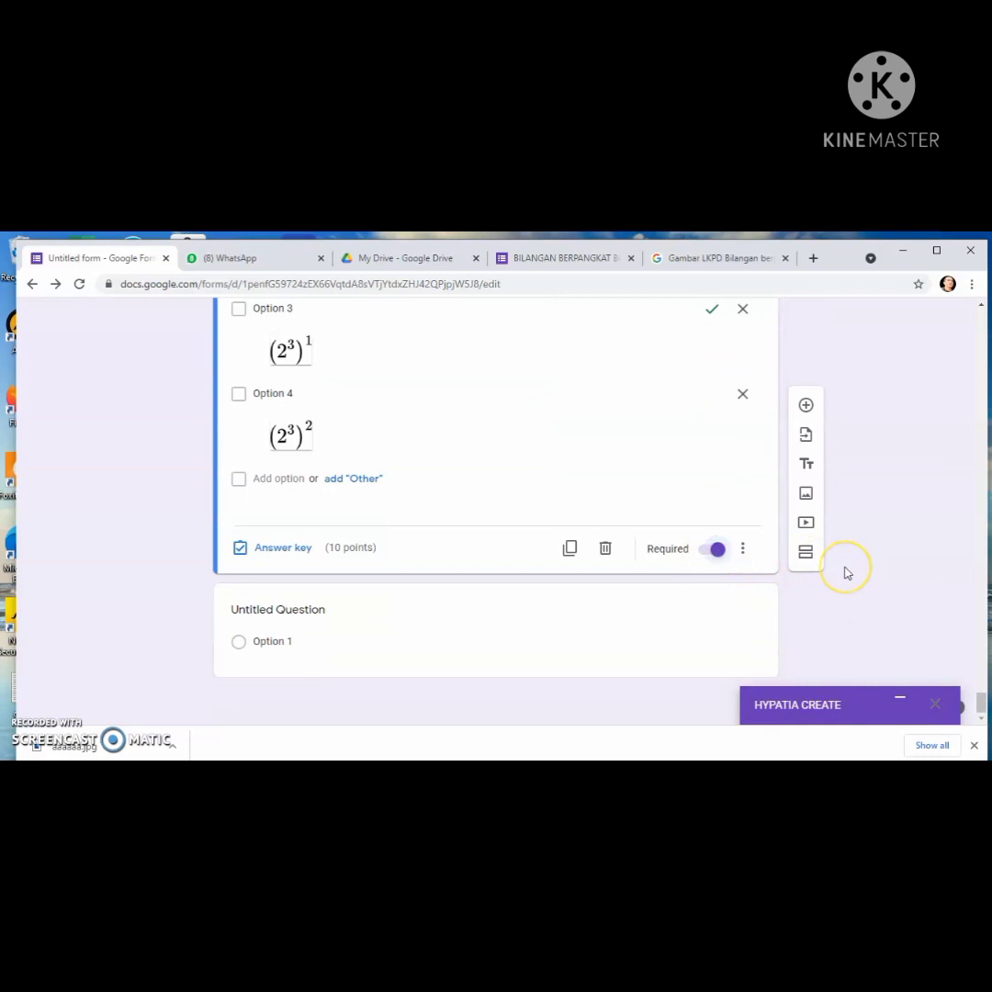
Add a new Checkbox grid question titled "Pasangkan bentuk perpangkatan berikut dengan benar"
click(807, 406)
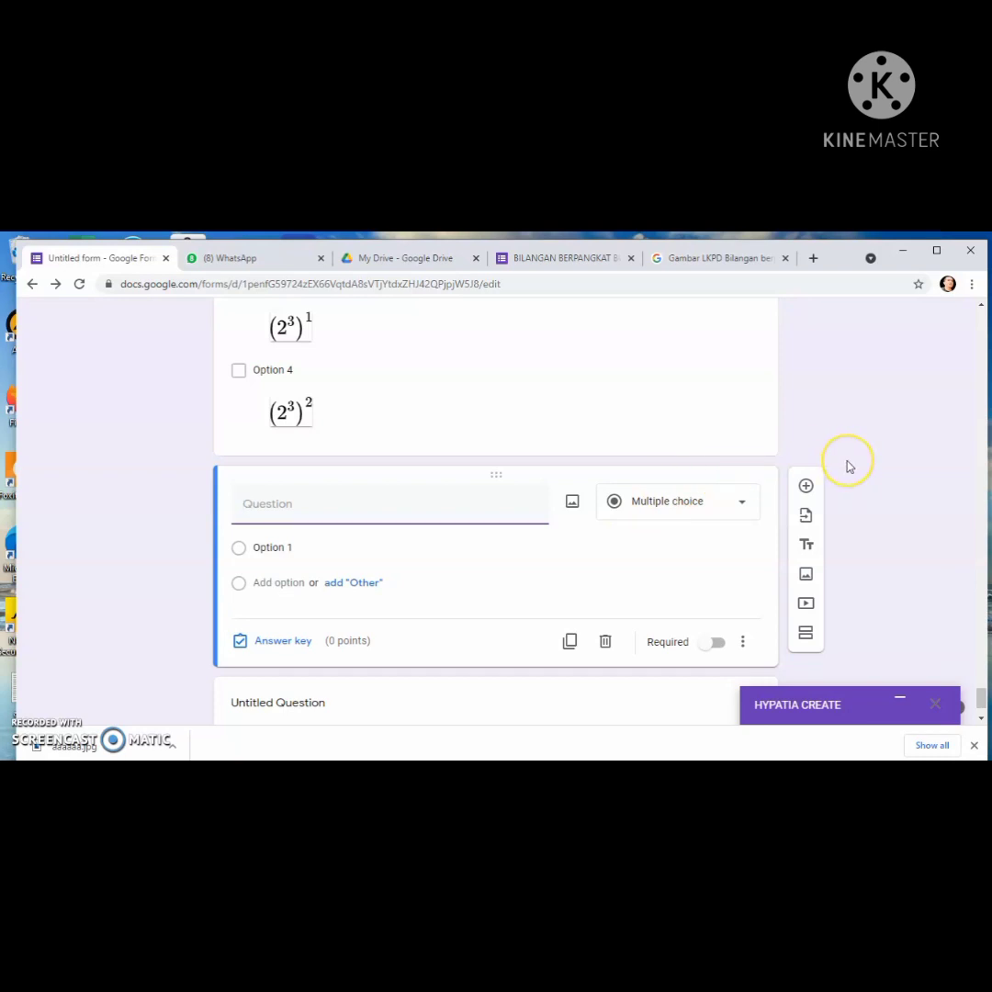
click(397, 519)
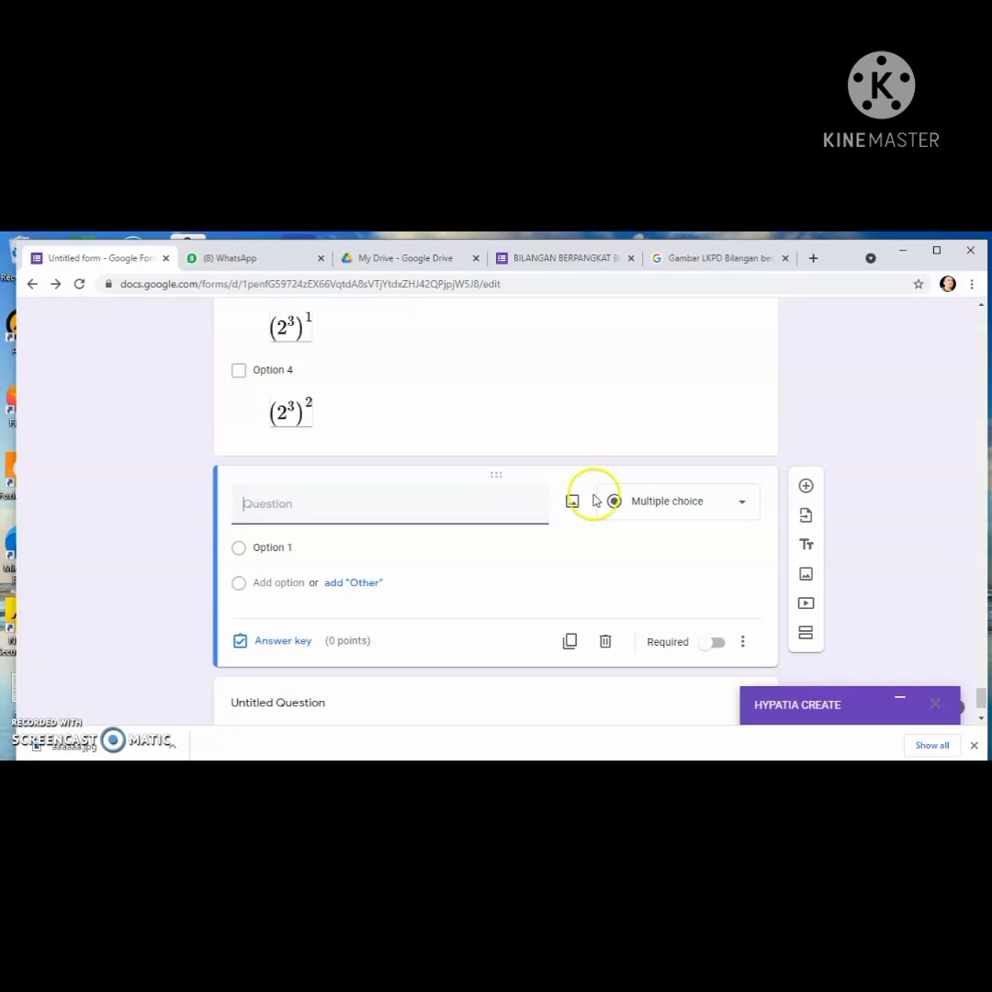
click(741, 502)
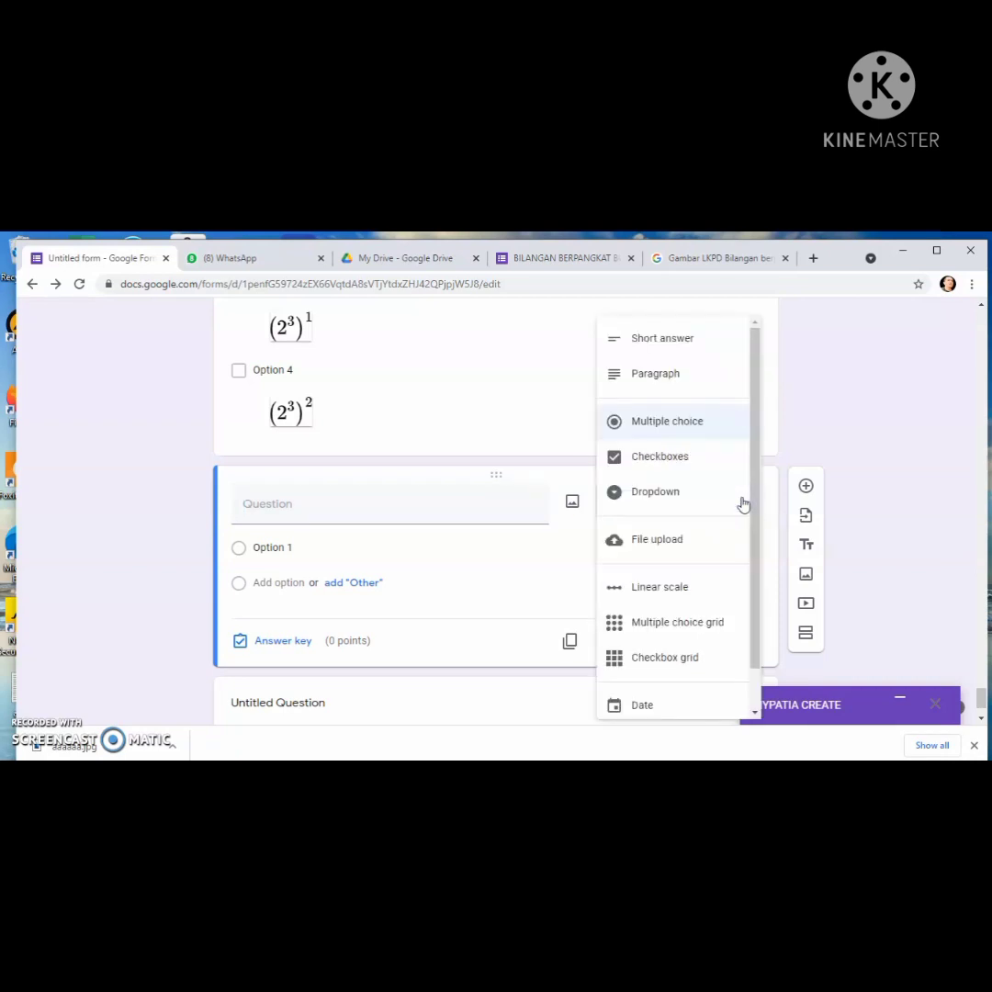
click(666, 659)
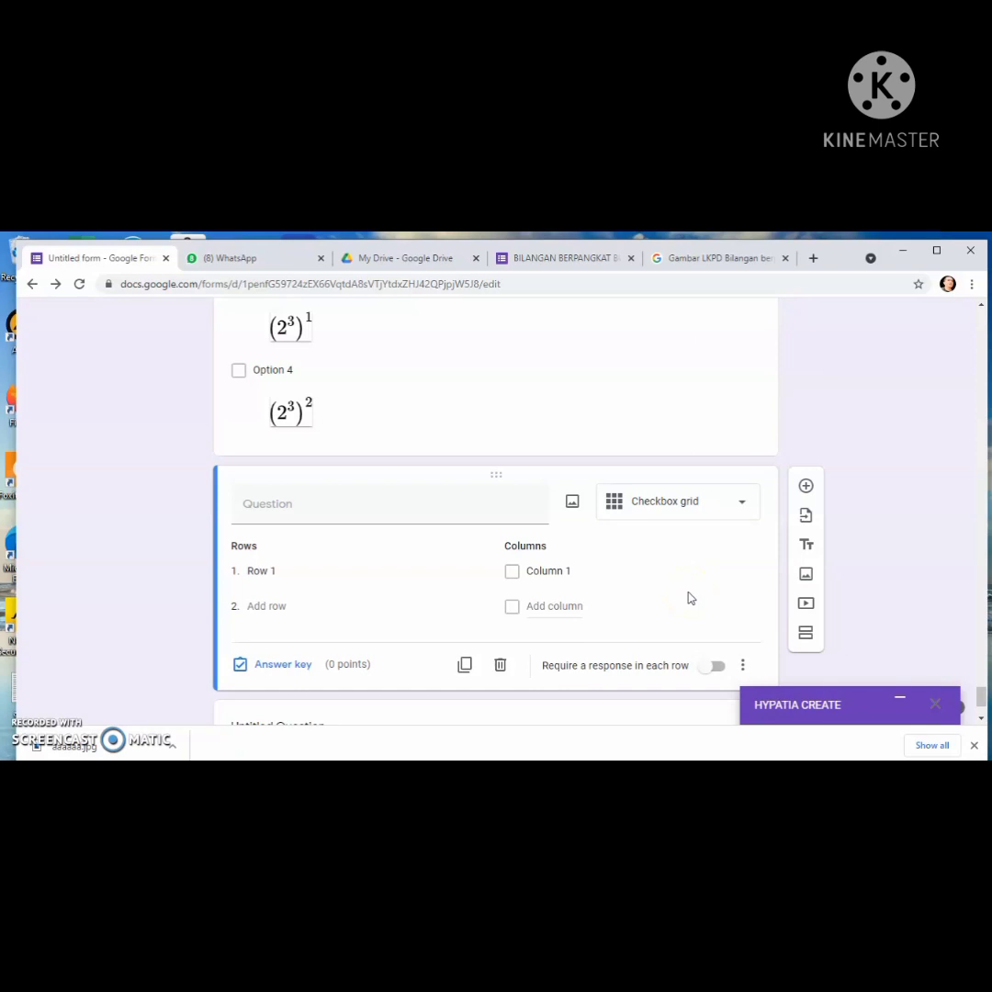
click(372, 519)
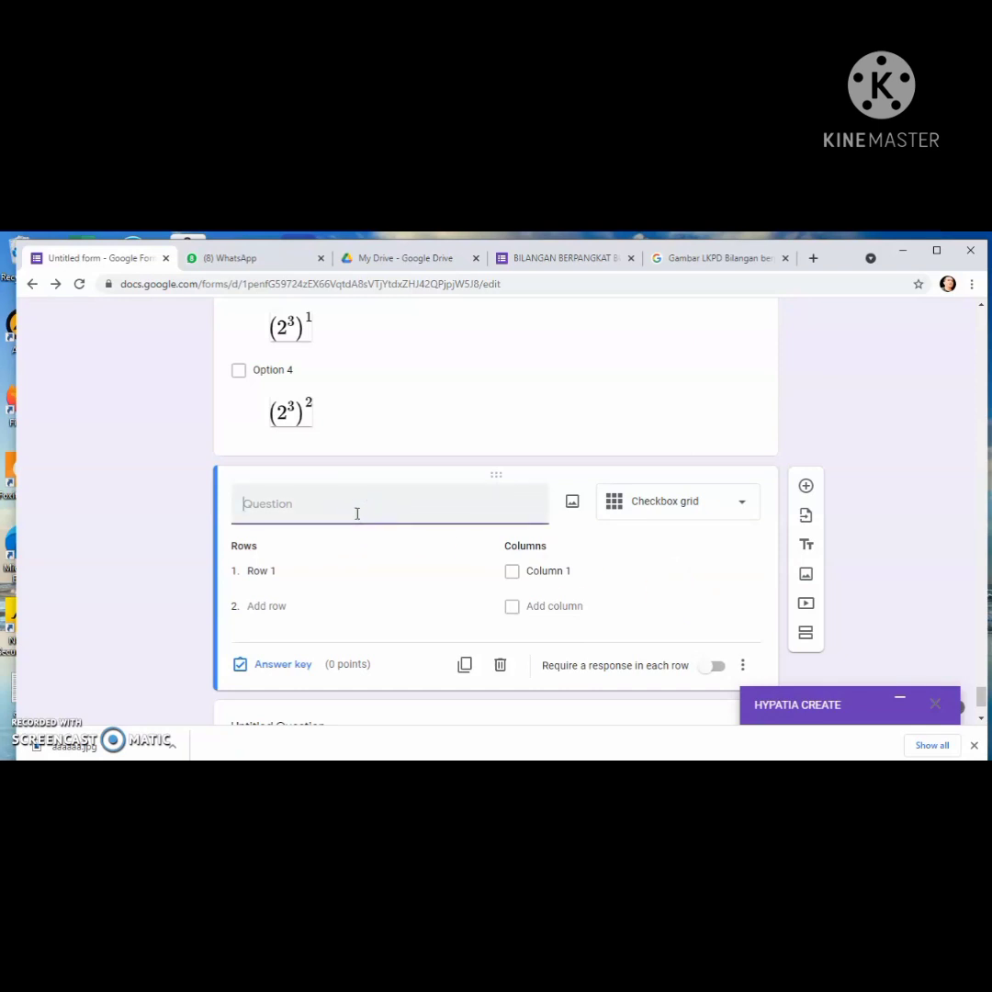
text(Pasangkan bentuk perpangka)
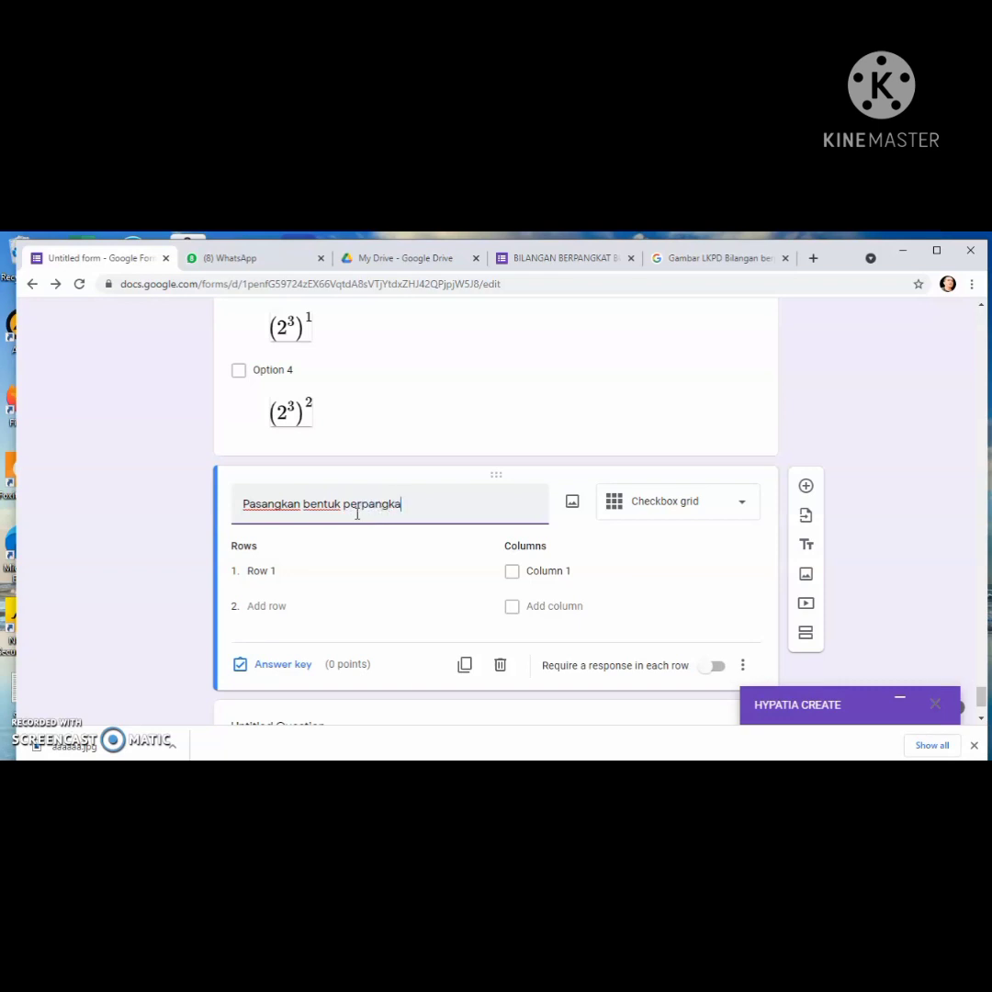
text(tan berikut den)
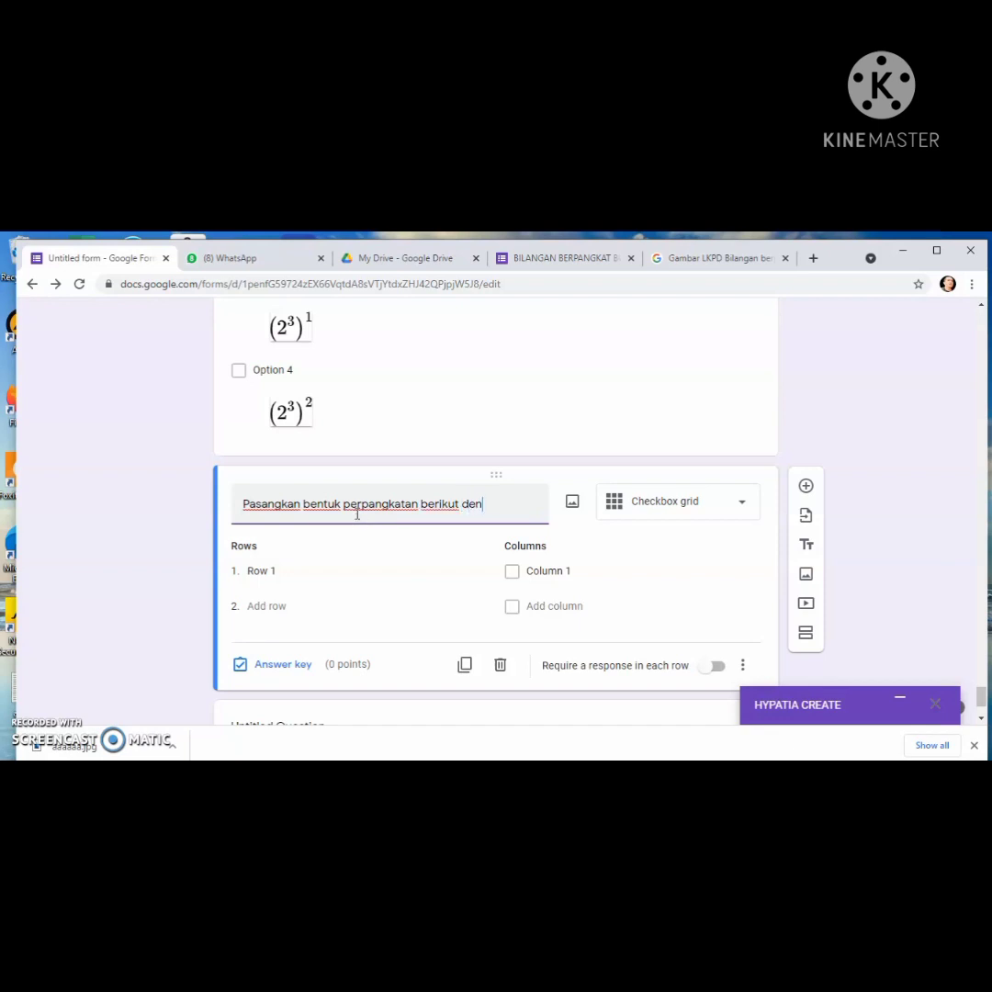
text(gan benar)
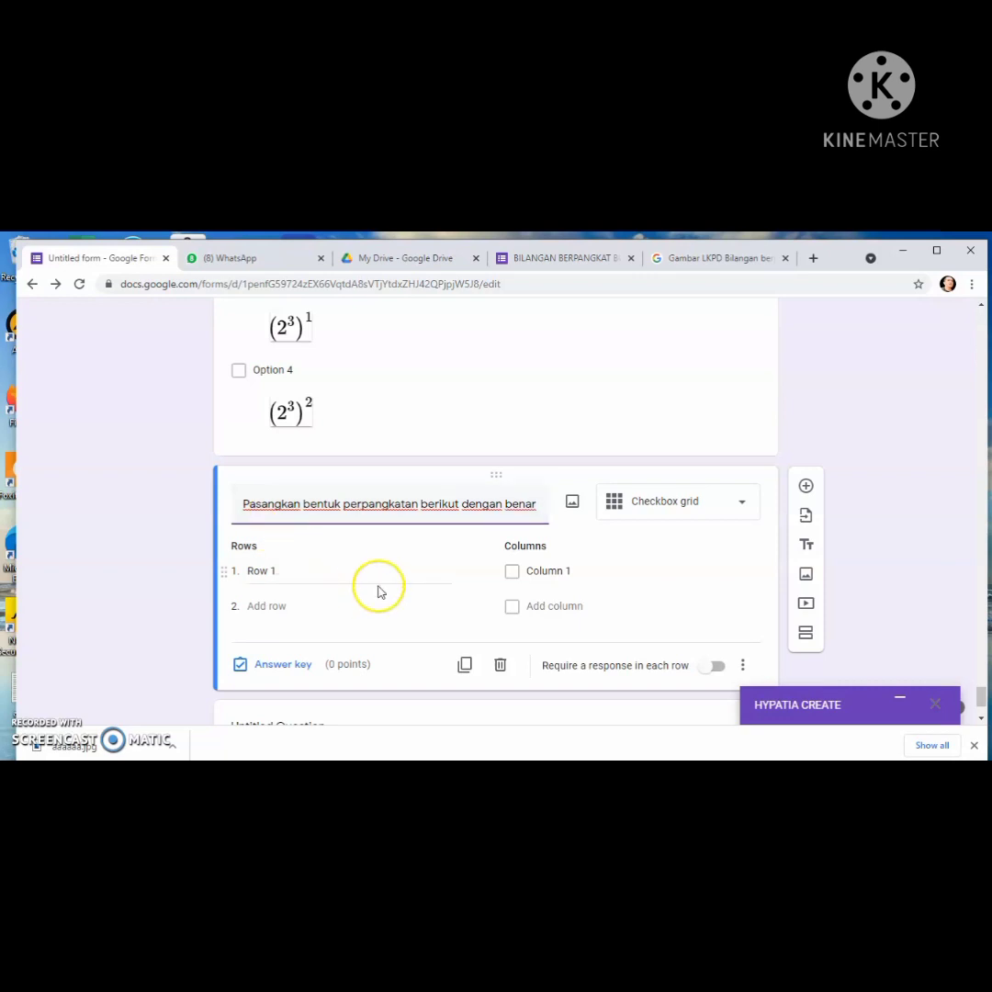
Name the grid's three rows 8, 16 and 32, and open the first column's label for editing
click(292, 574)
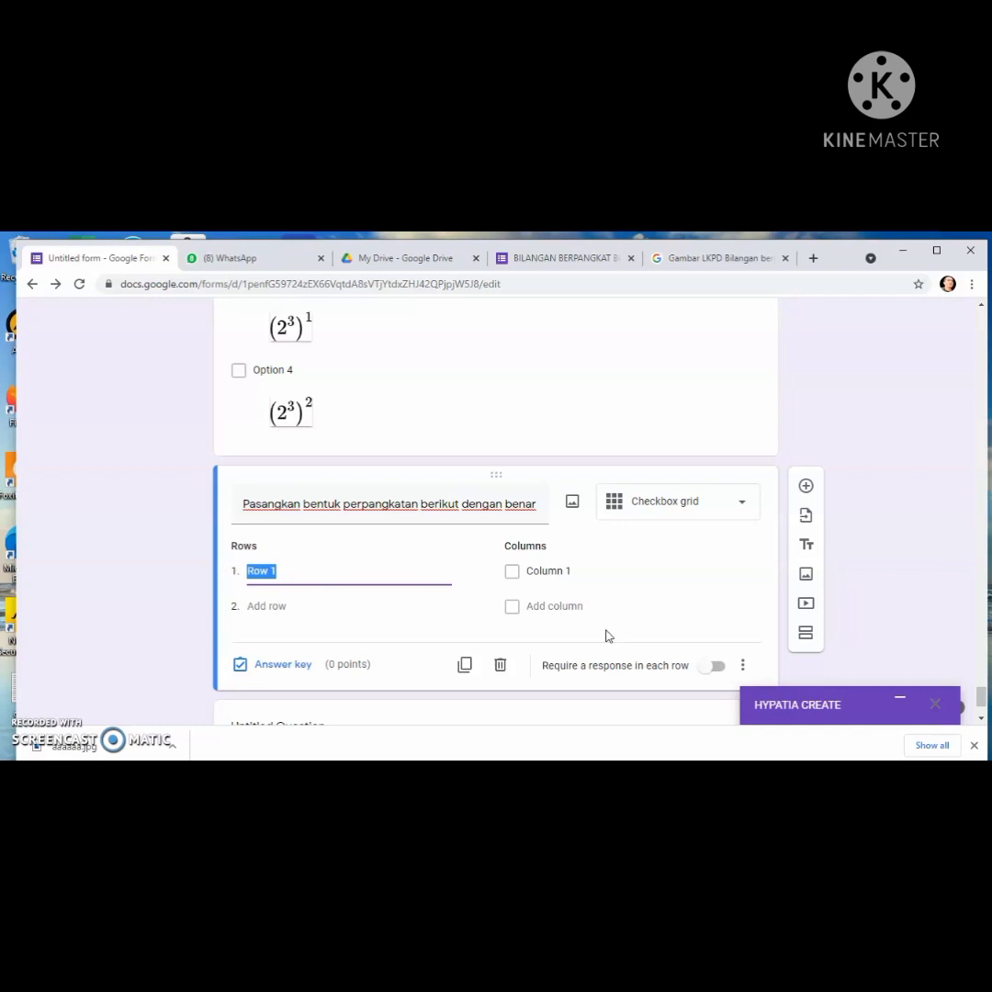
text(8)
key(Return)
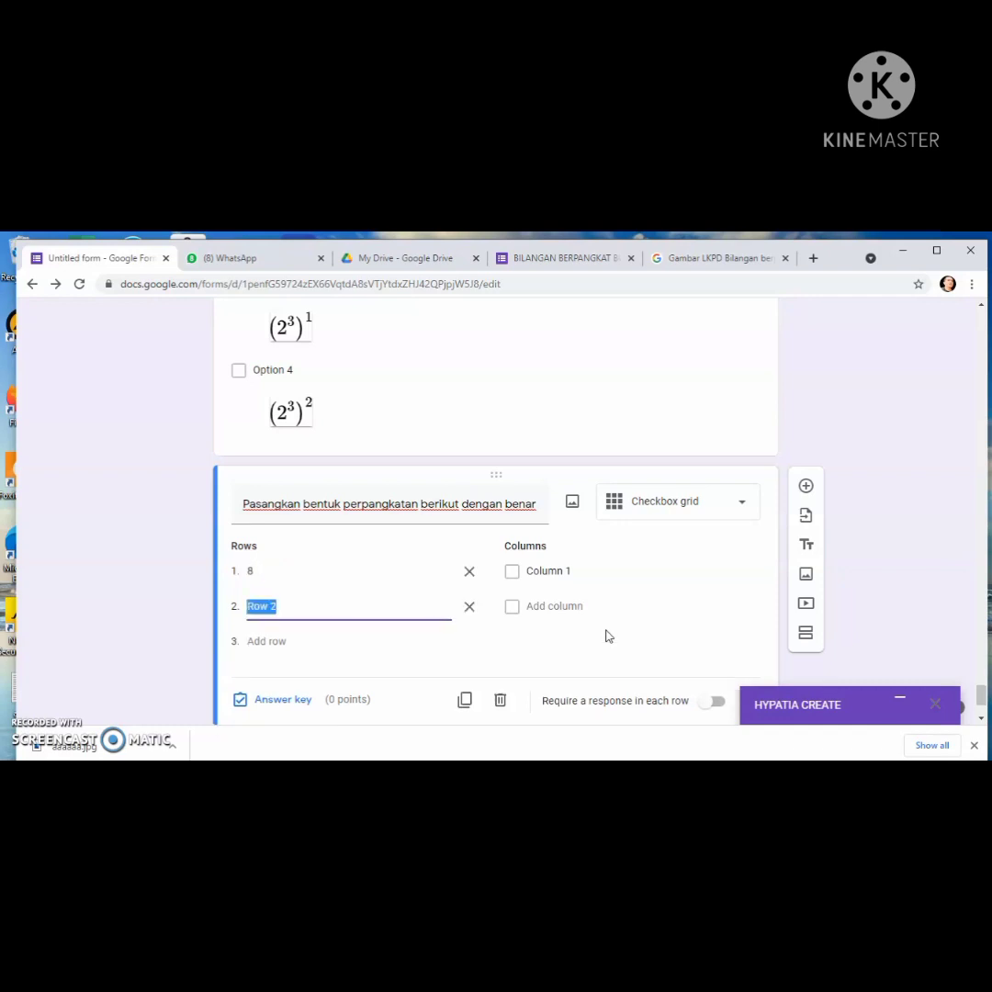
text(16)
key(Return)
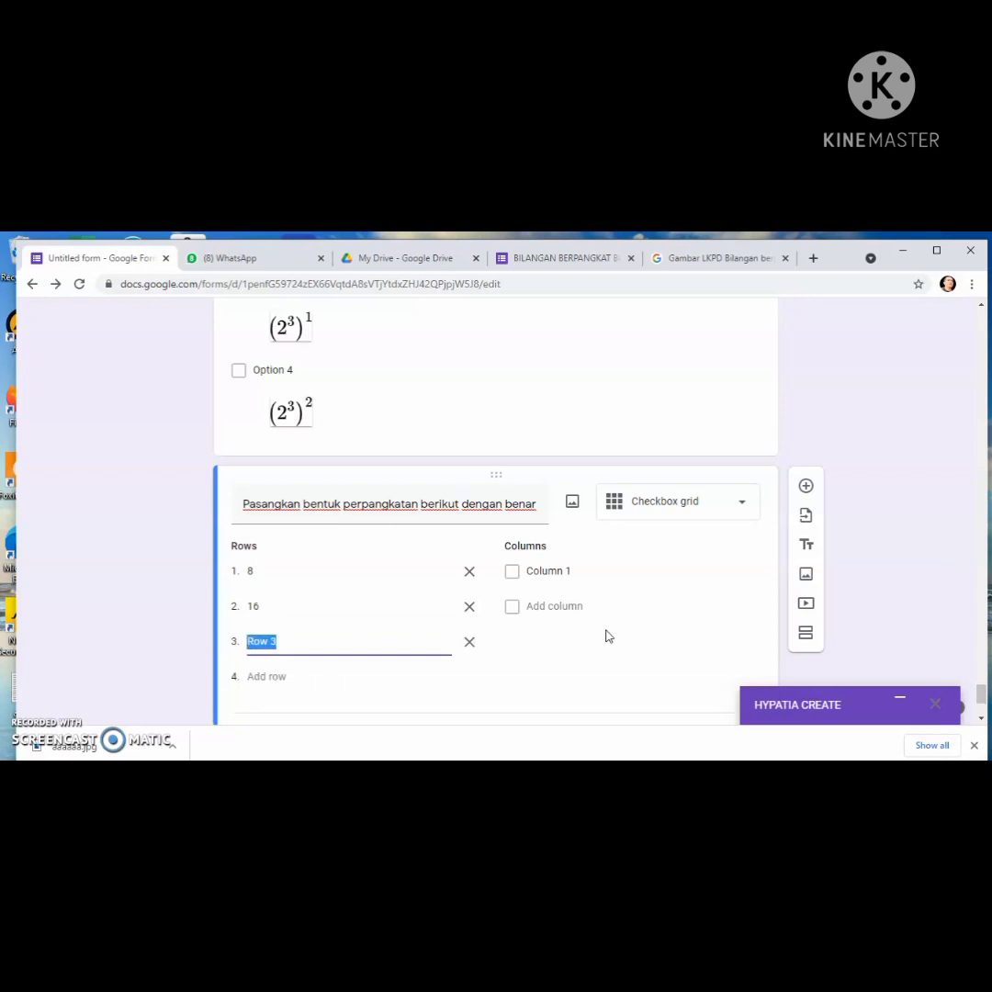
text(32)
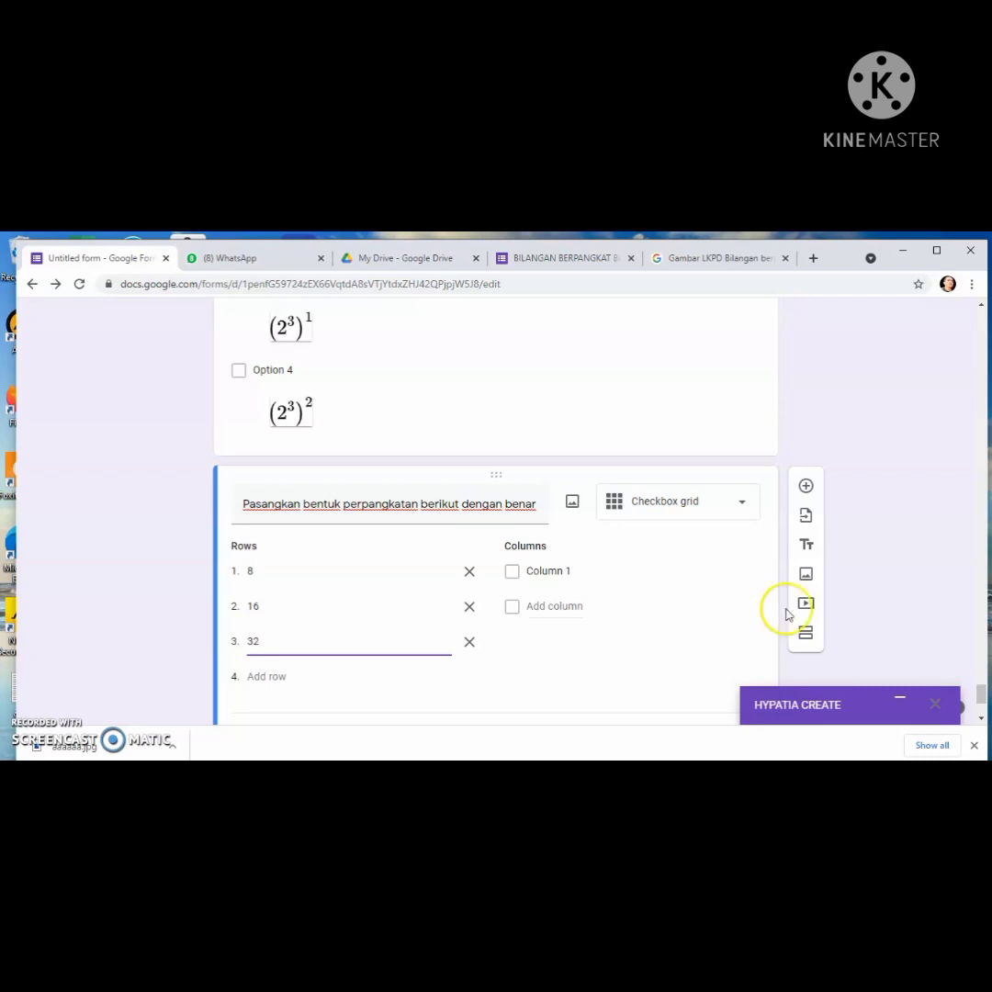
click(537, 573)
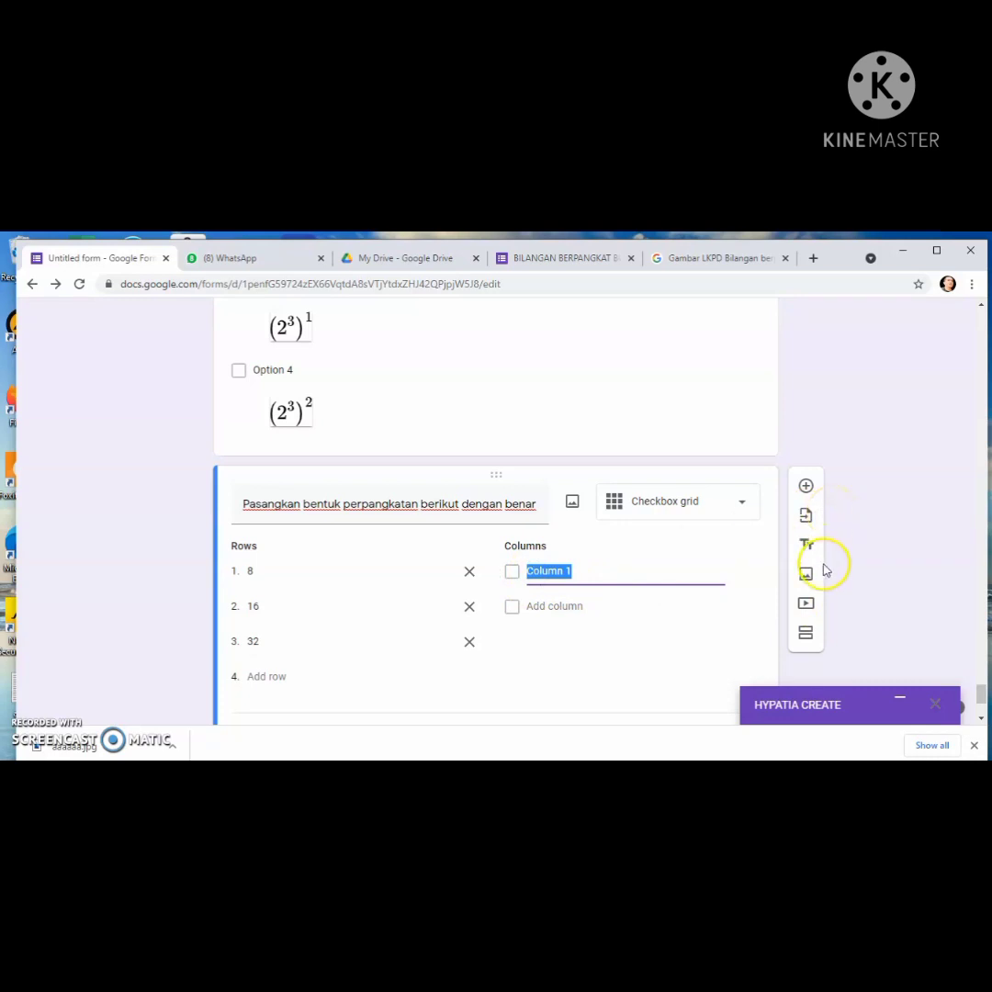
Create an image link for the equation 2³ in the Hypatia Create mini editor, then minimize the editor
click(899, 698)
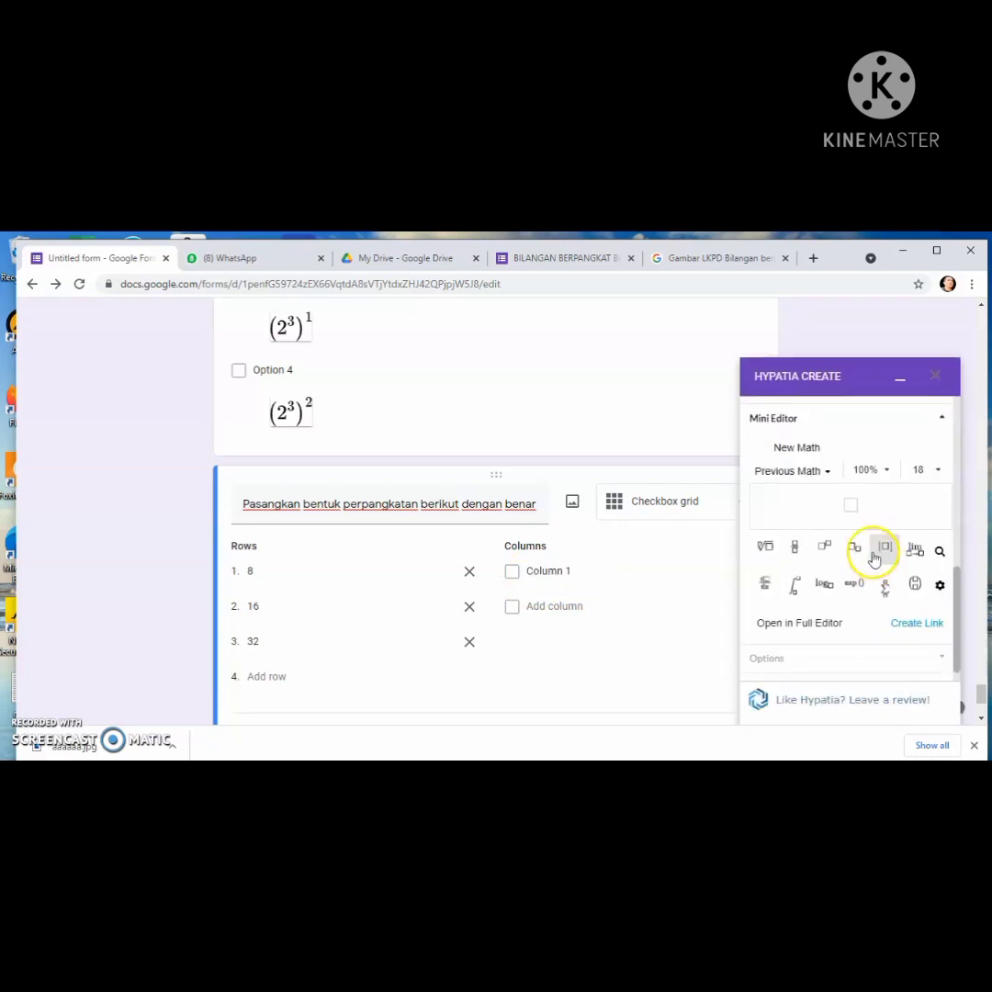
click(824, 549)
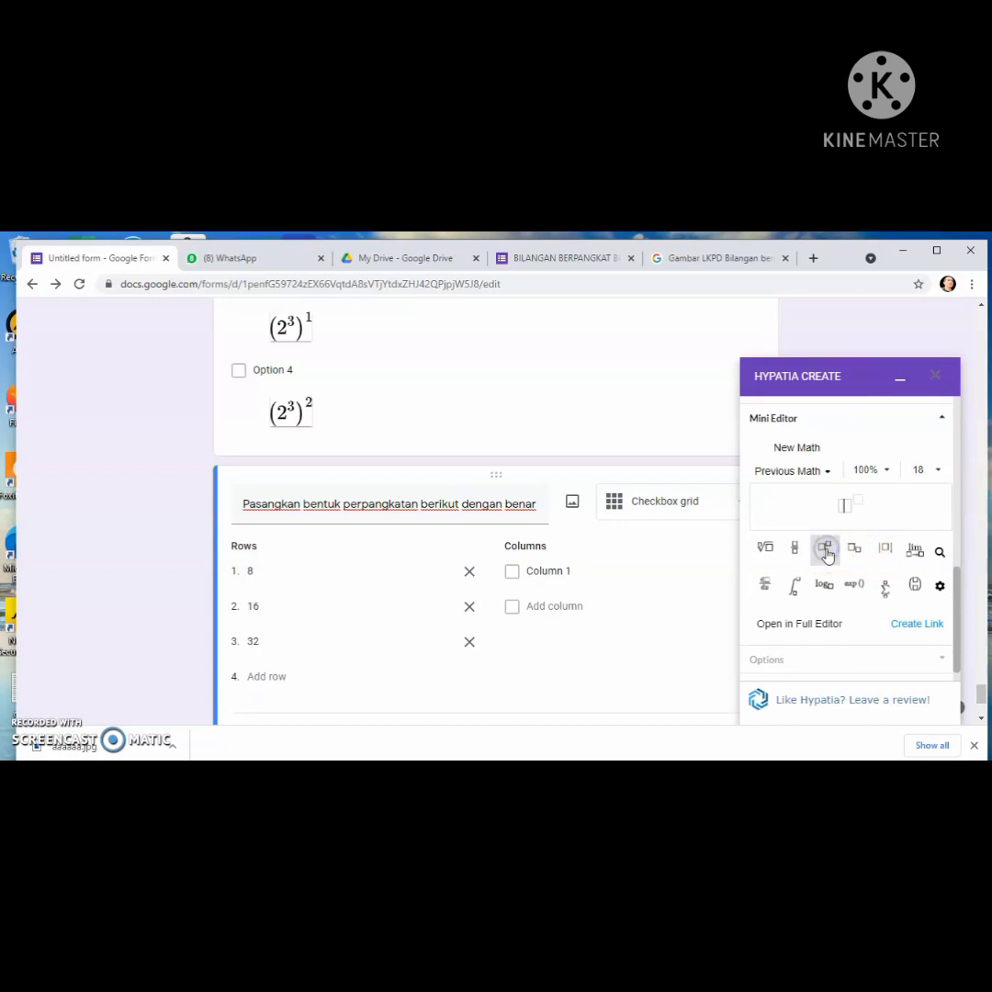
text(2)
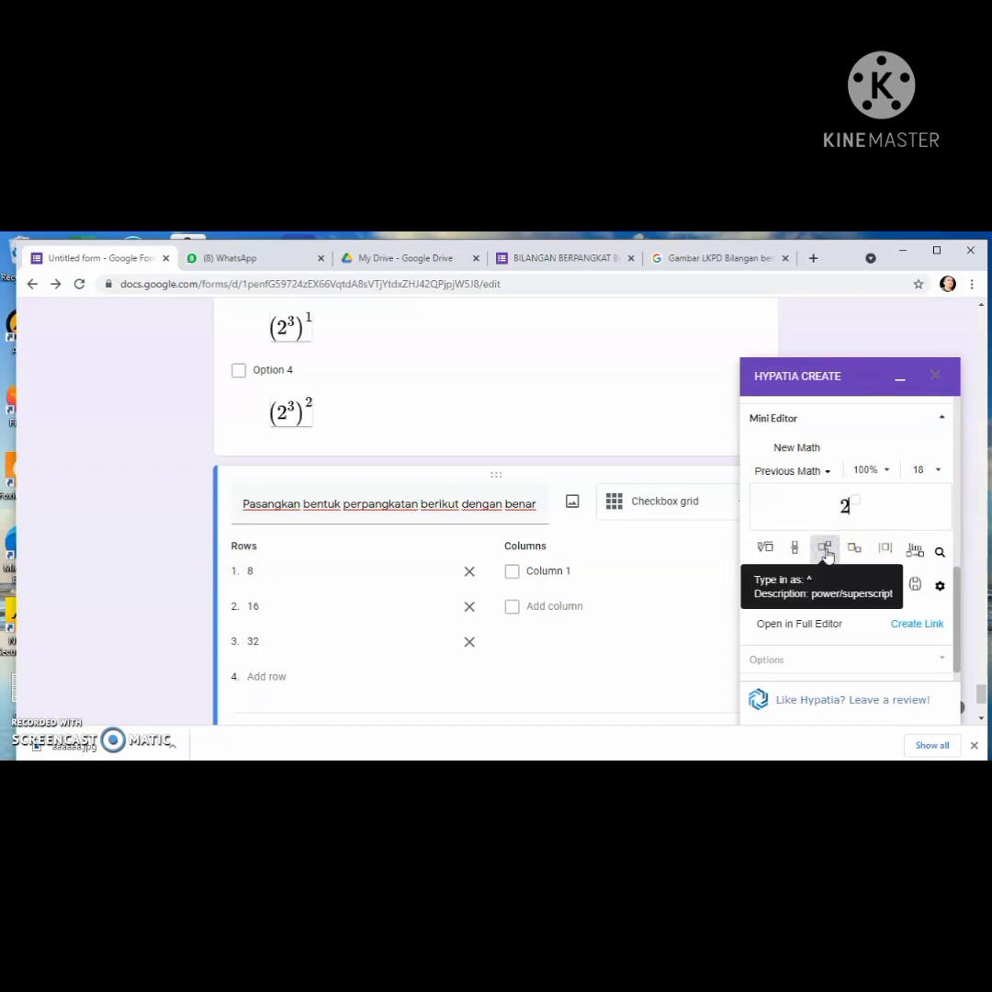
key(Right)
text(3)
click(921, 623)
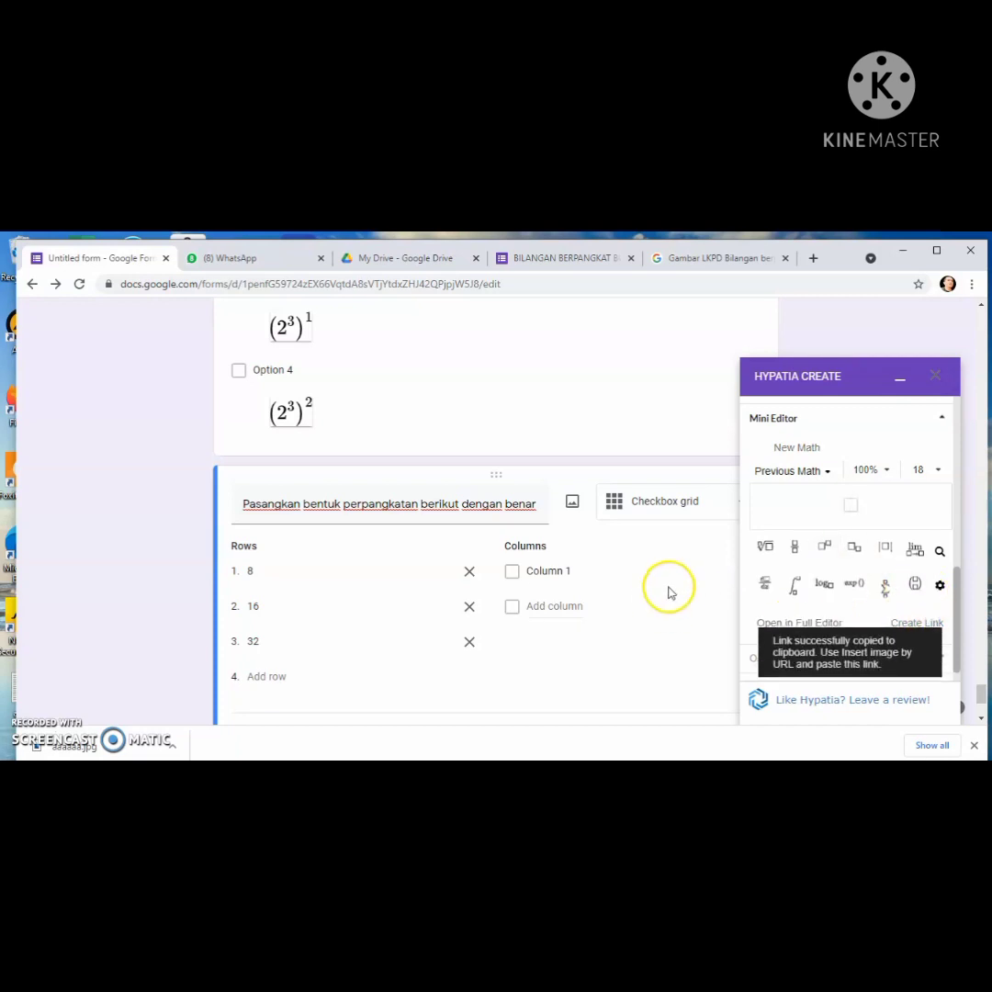
click(637, 573)
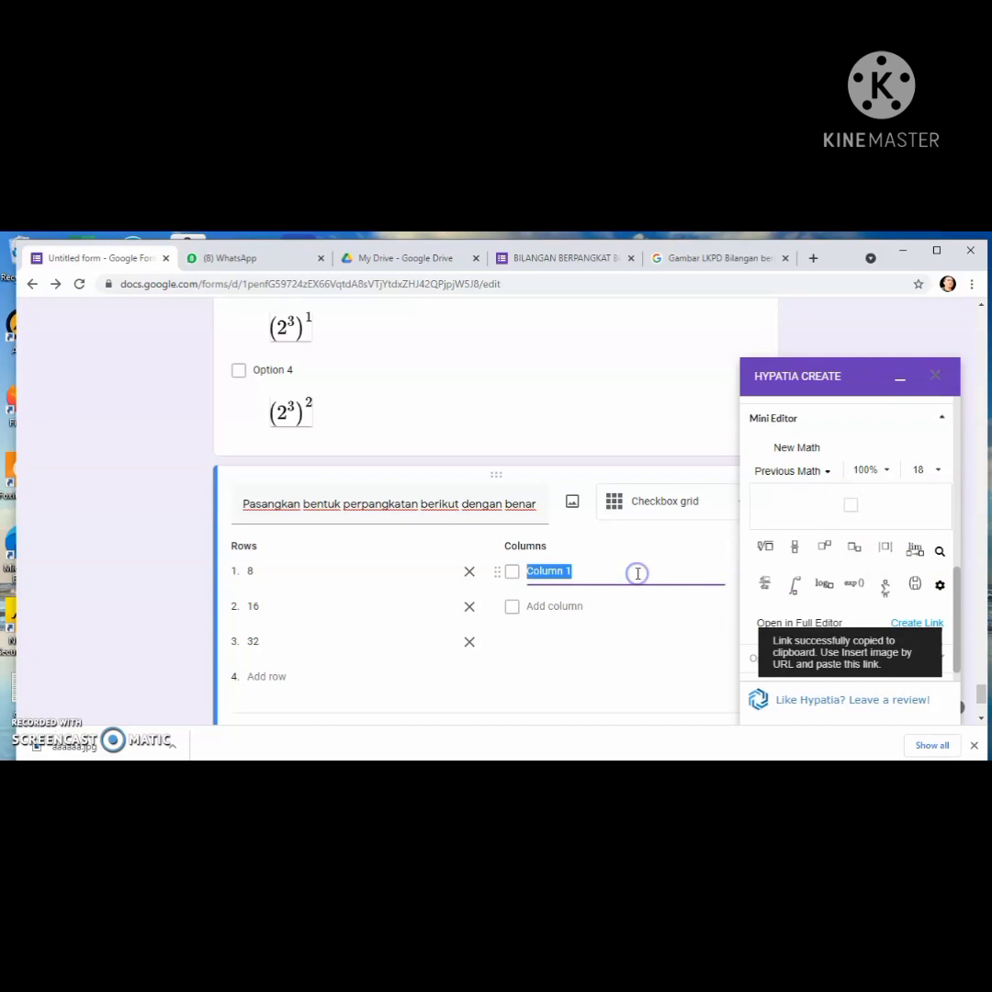
click(899, 375)
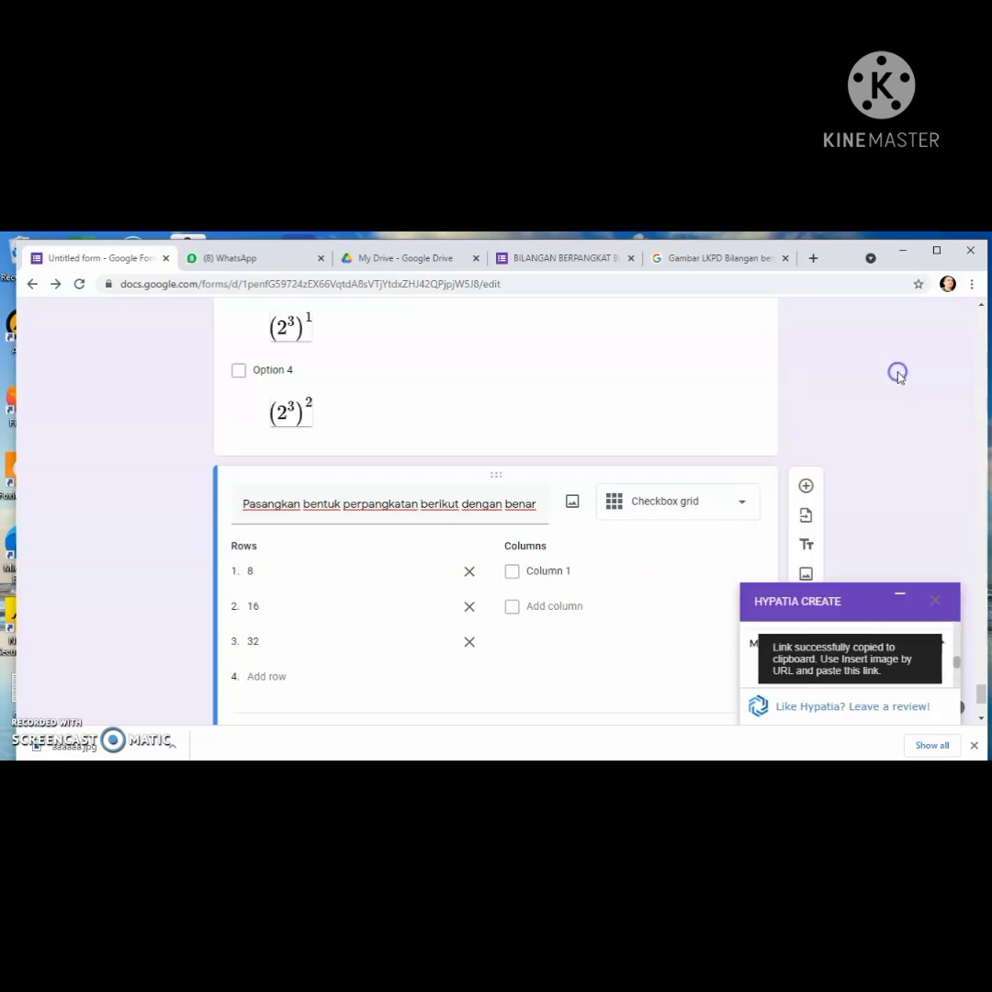
click(610, 570)
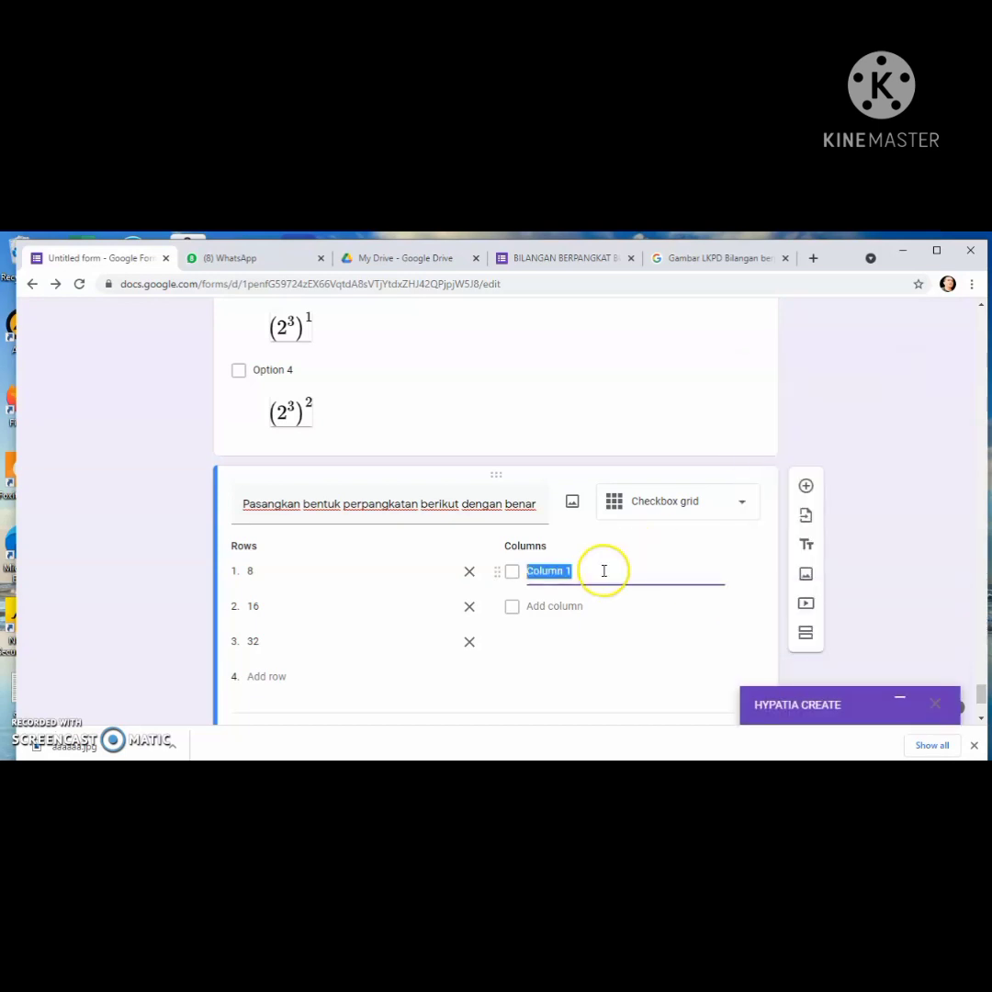
click(597, 570)
click(306, 576)
click(549, 571)
click(306, 571)
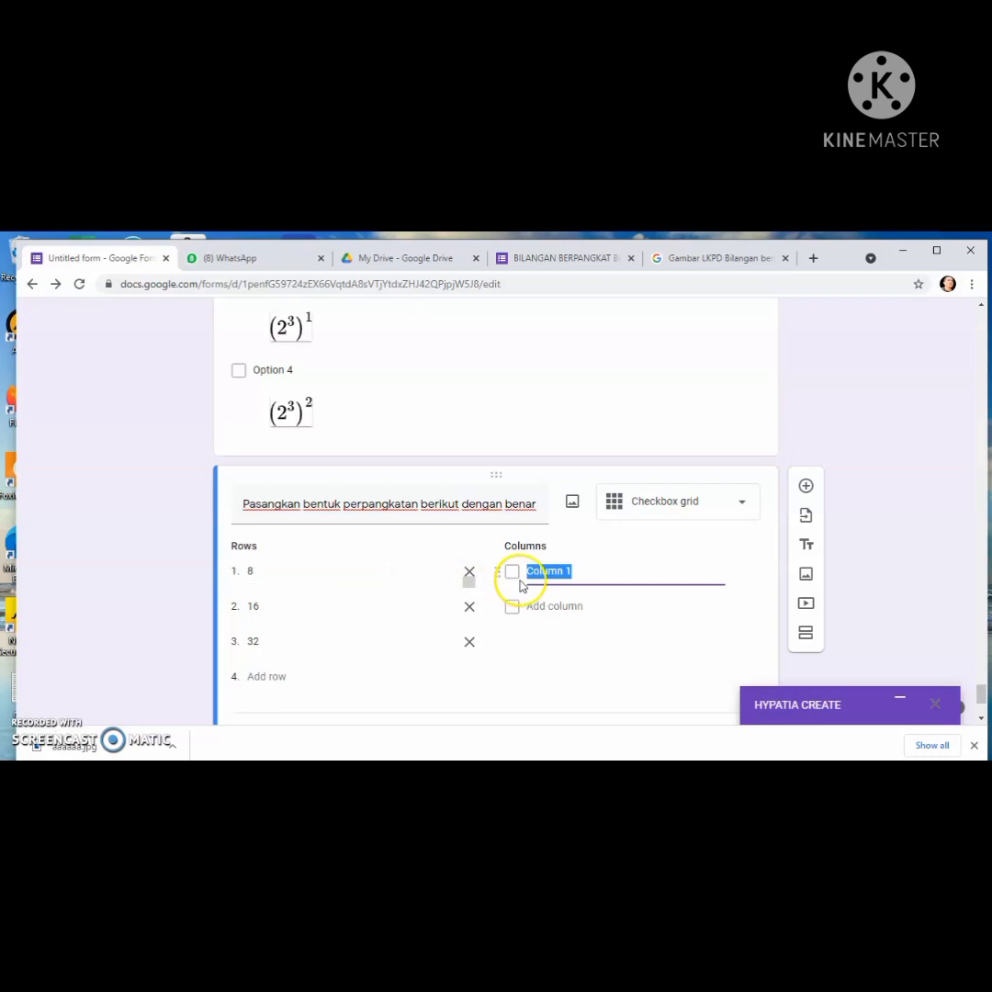
click(590, 574)
click(592, 576)
click(582, 571)
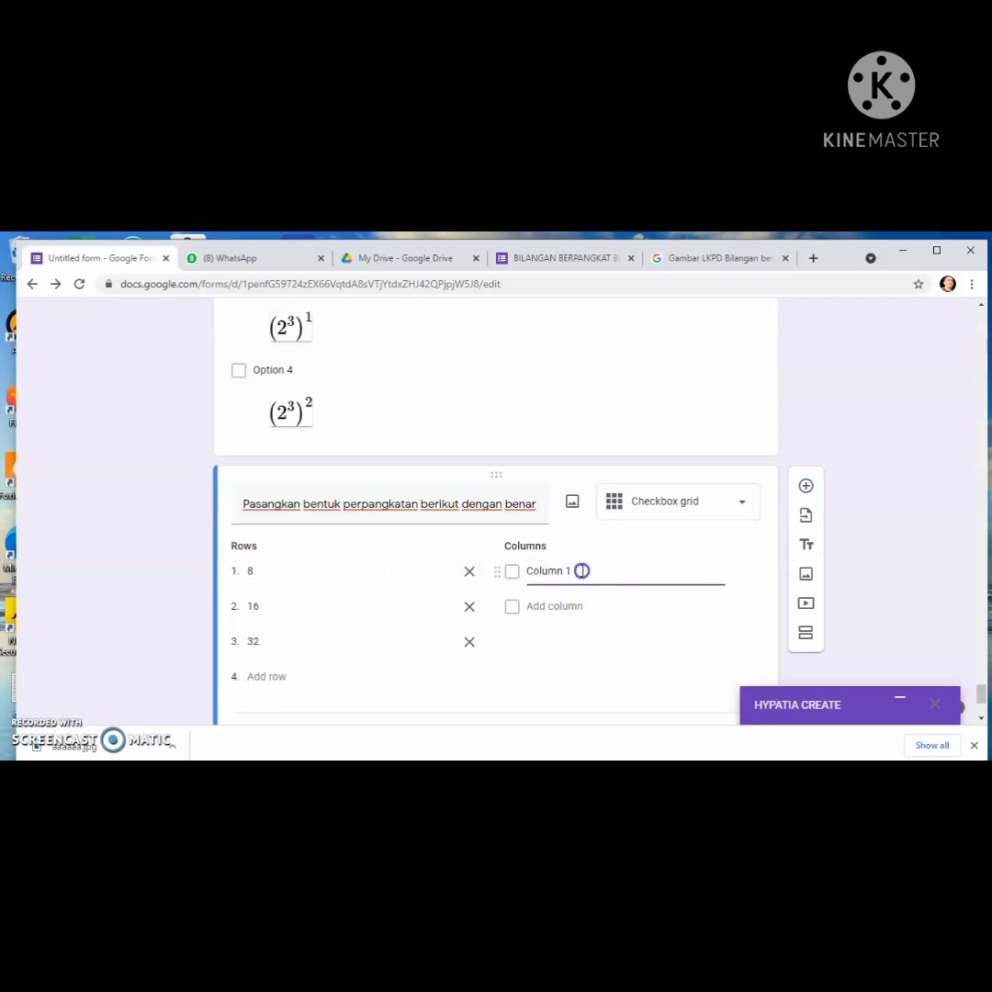
drag(582, 571, 529, 571)
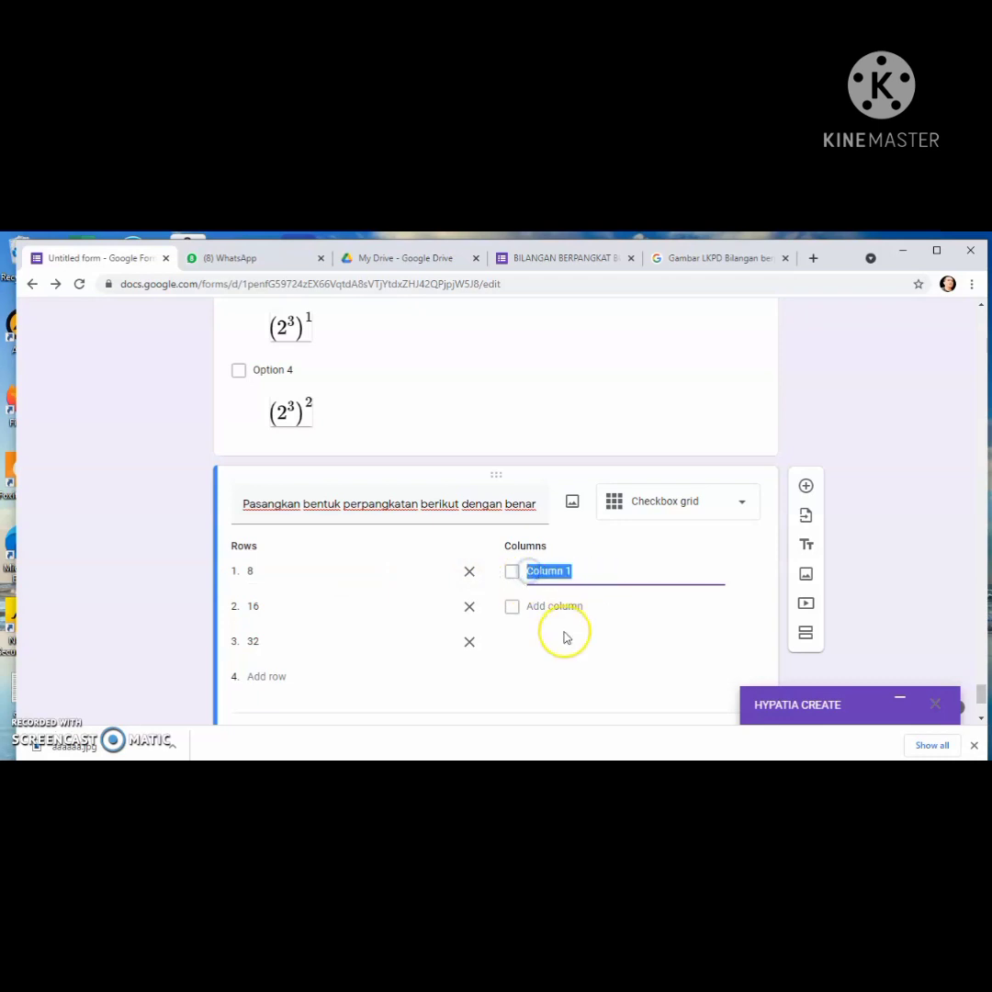
text(dua)
click(378, 606)
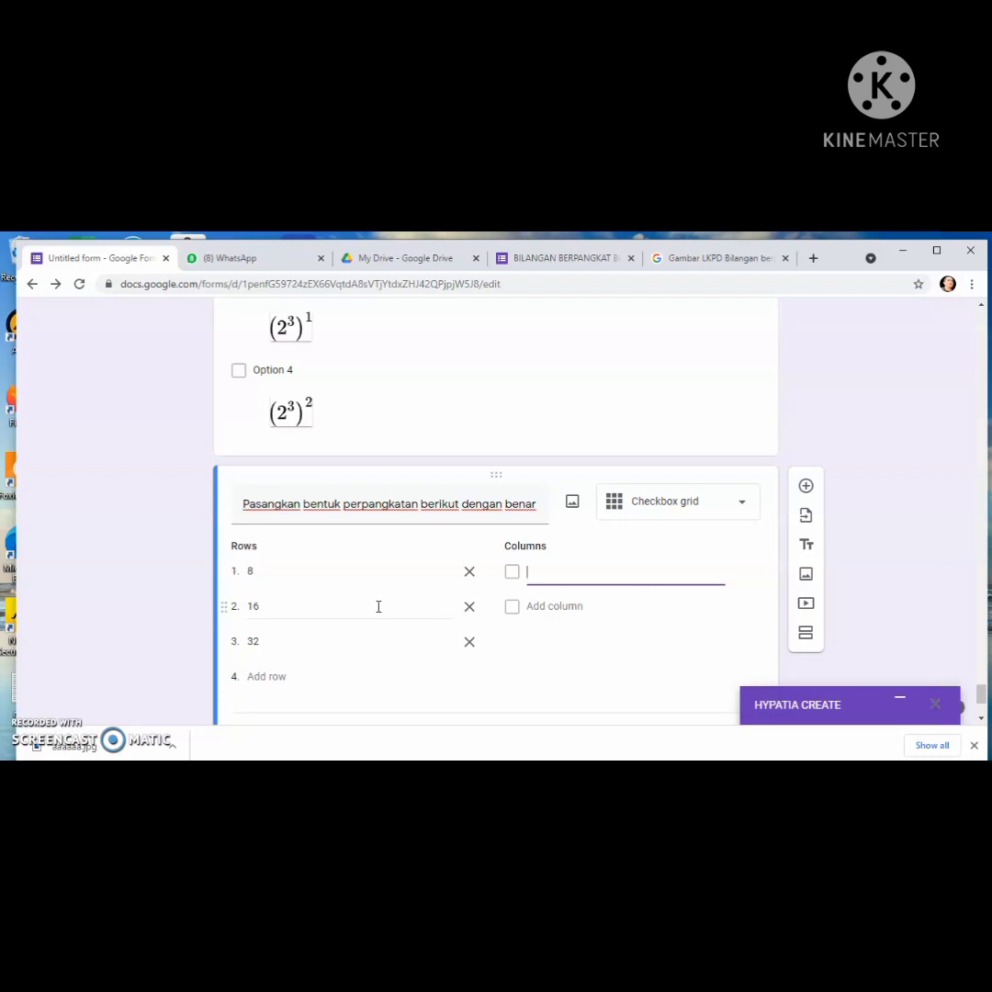
Retitle the checkbox grid question as "pasangkan sifat-sifat operasi bilangan berpangkat bulat"
triple_click(246, 504)
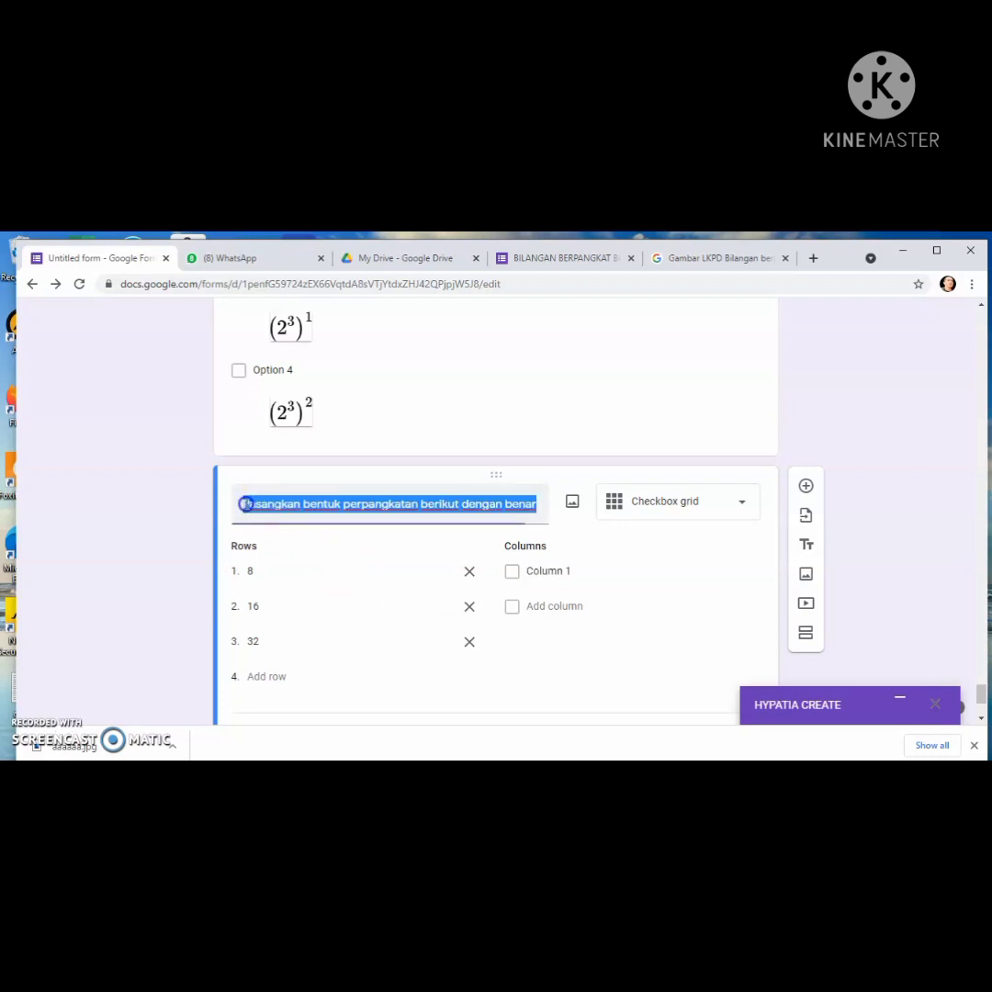
text(s)
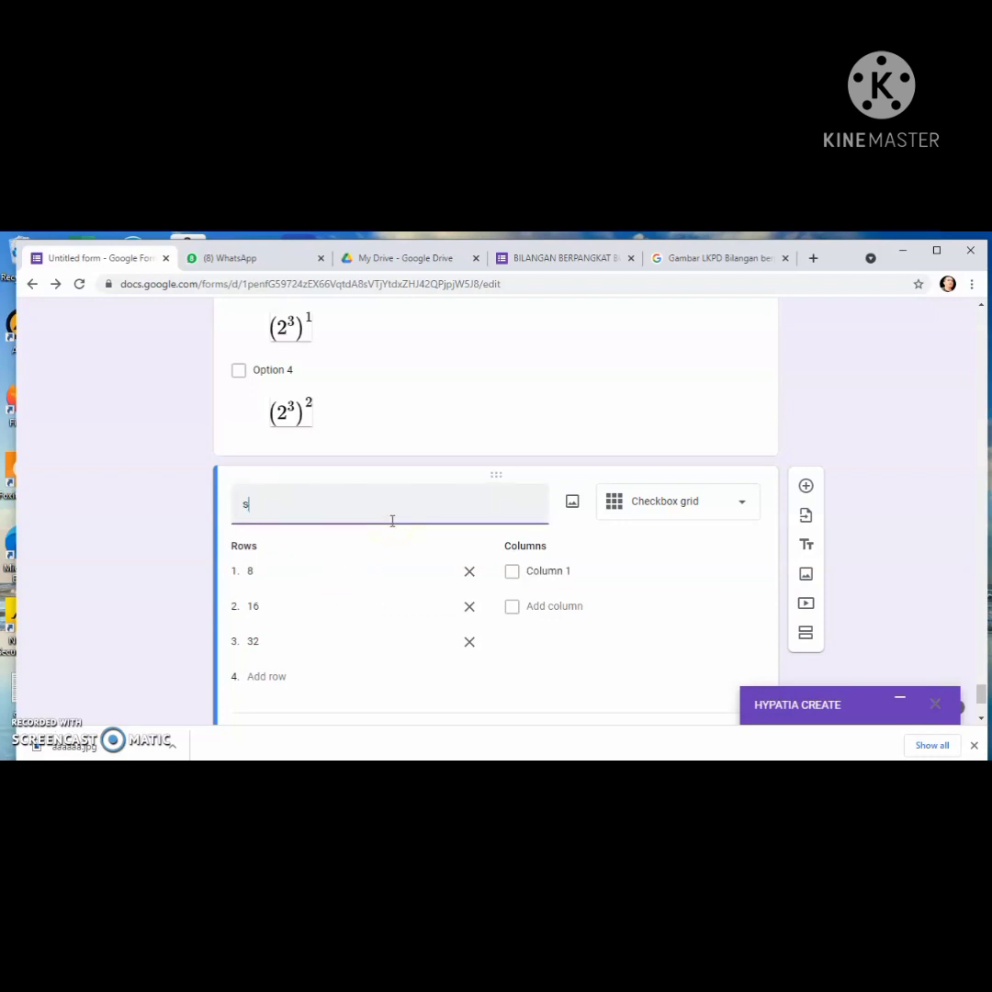
text(ifa)
key(BackSpace)
key(BackSpace)
key(BackSpace)
key(BackSpace)
text(pasangkan sifat-sifat )
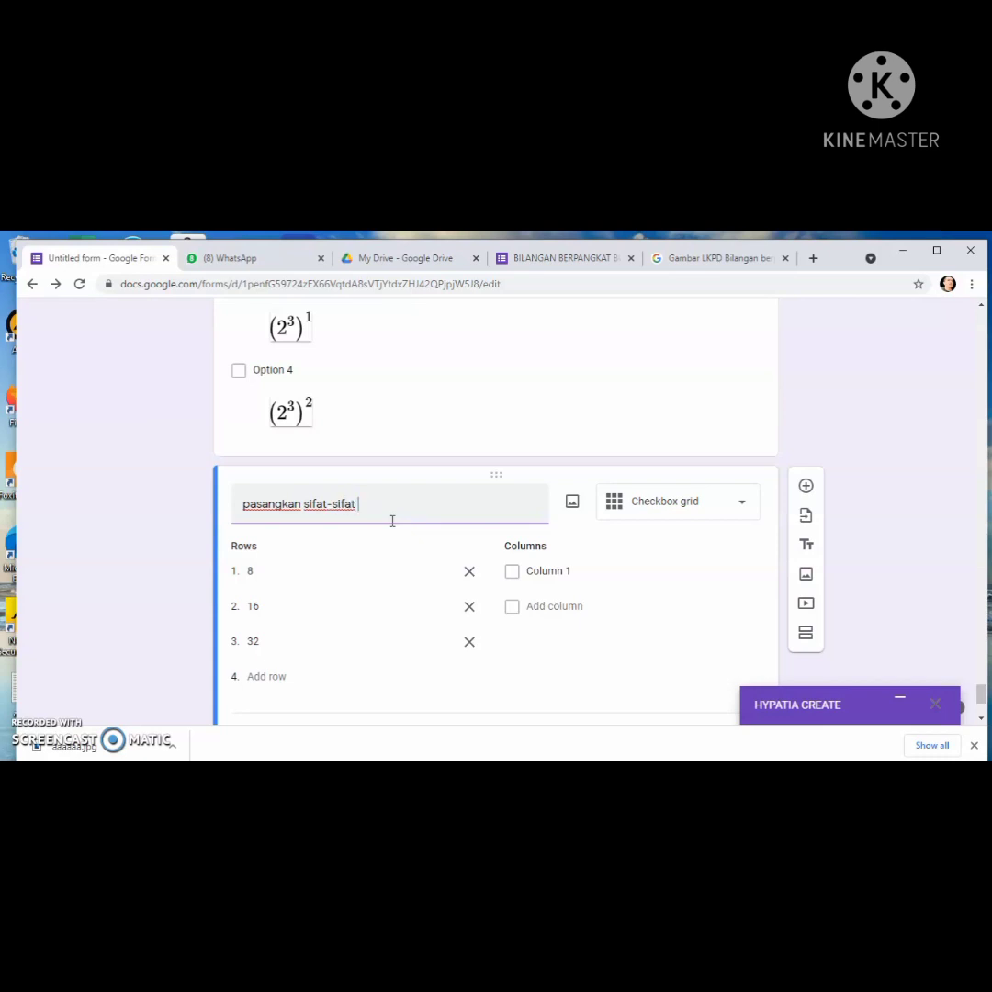
text(operasi bilangan berpang)
text(kat bulat)
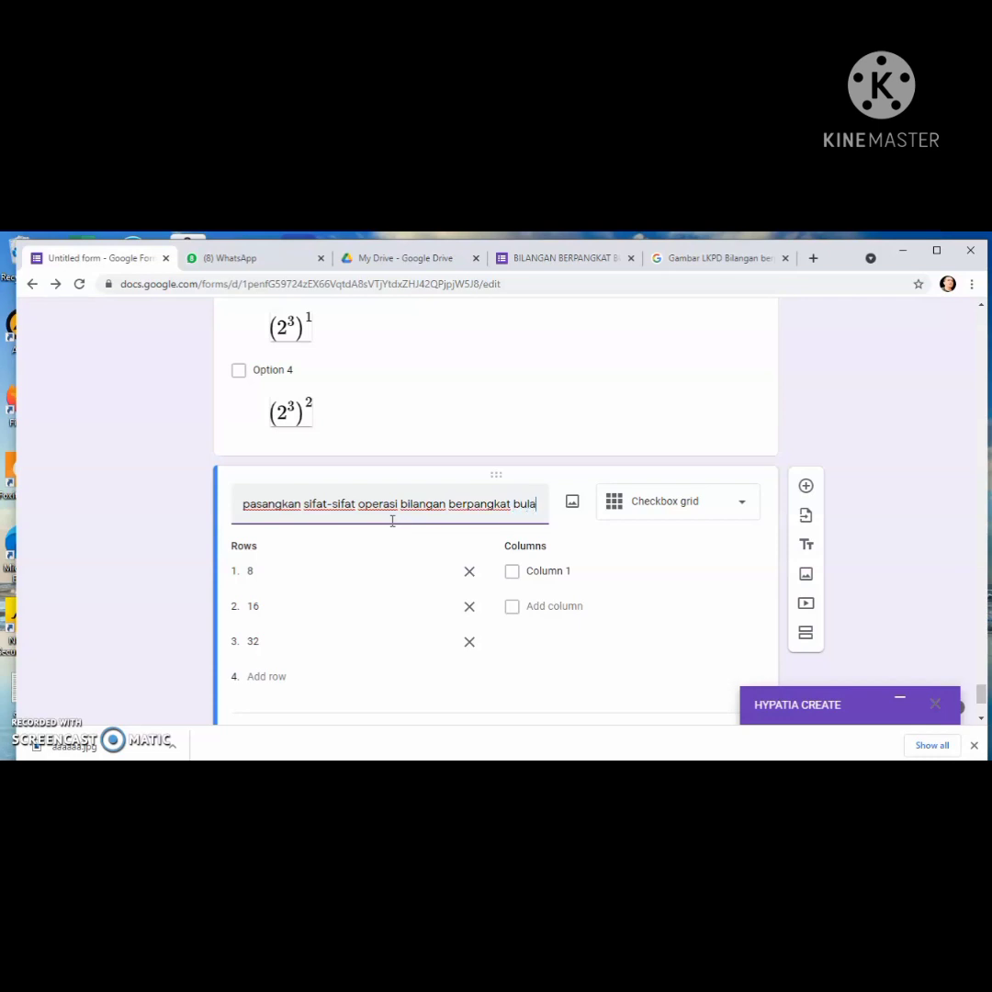
Rename the grid's first row "Perkalian bilangan berpangkat dengan bilangan pokok yang sama"
click(287, 588)
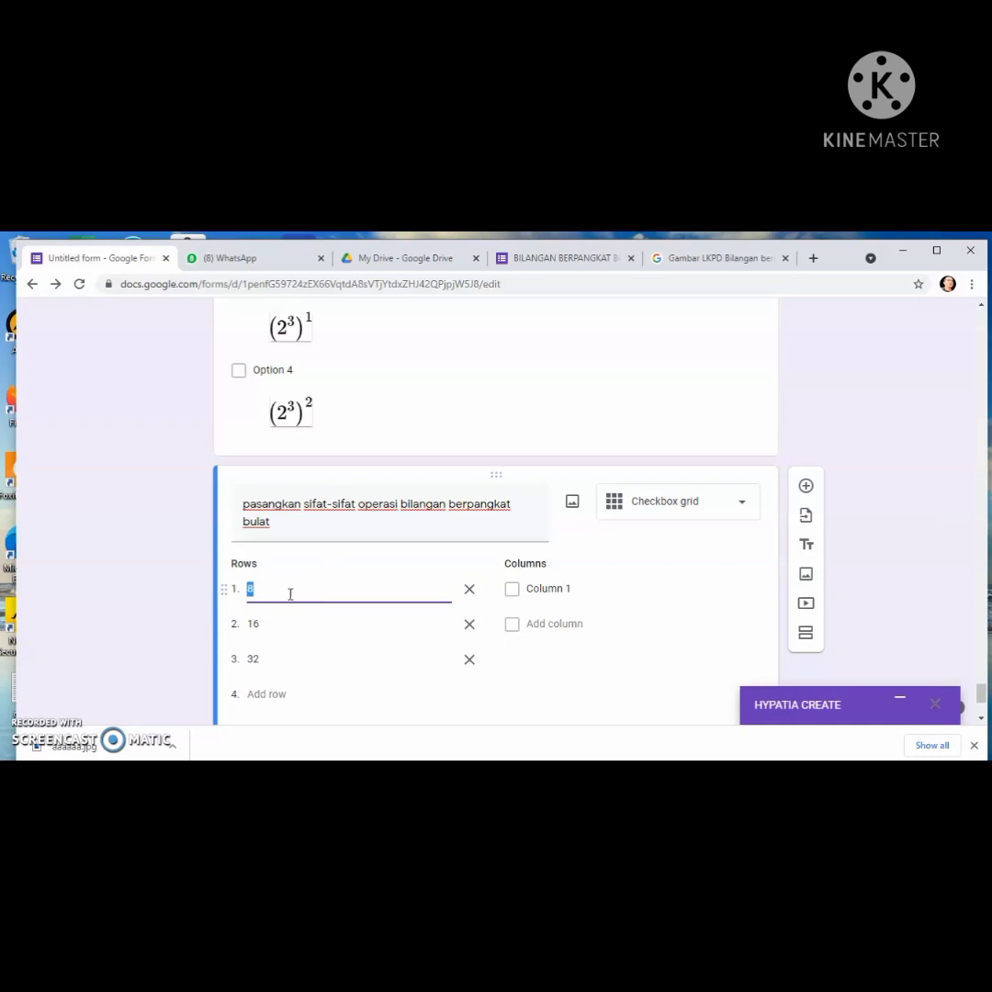
text(Perkalian bilangan berb)
key(BackSpace)
text(pangkat de)
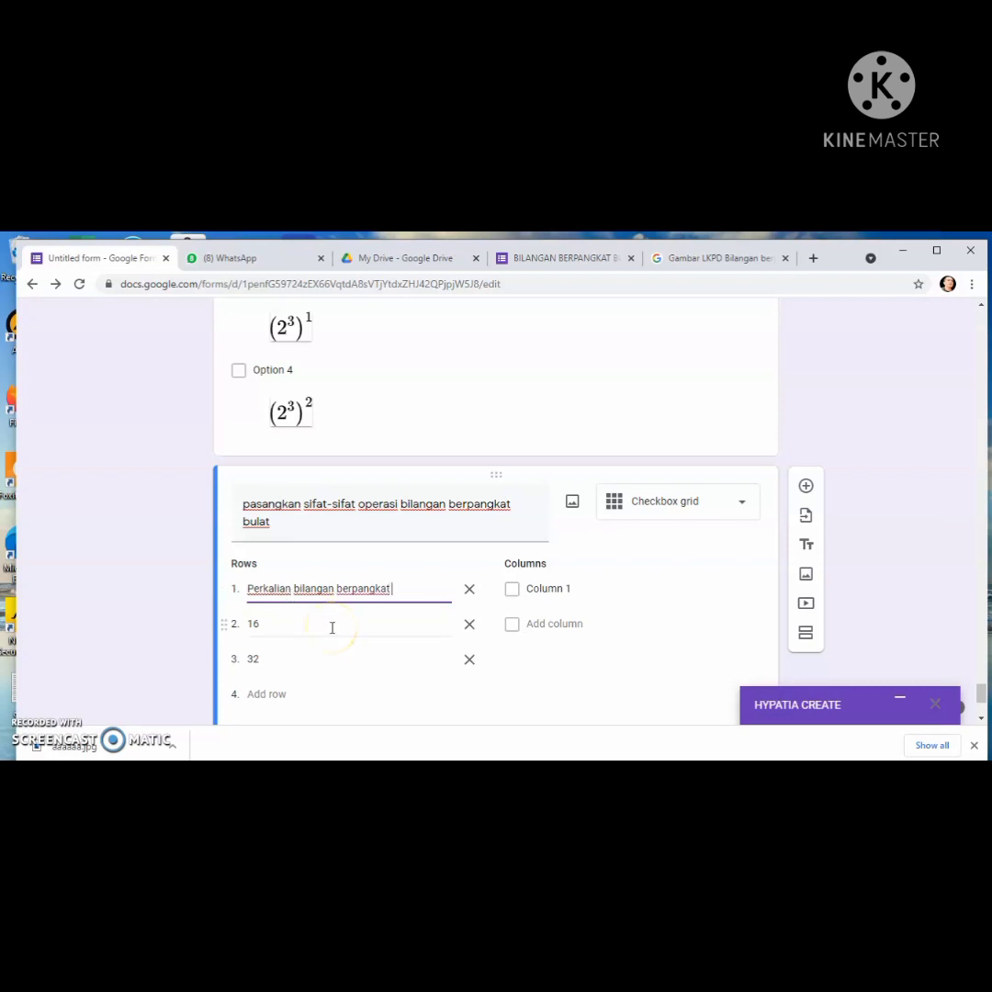
text(ngan b)
text(ilangan)
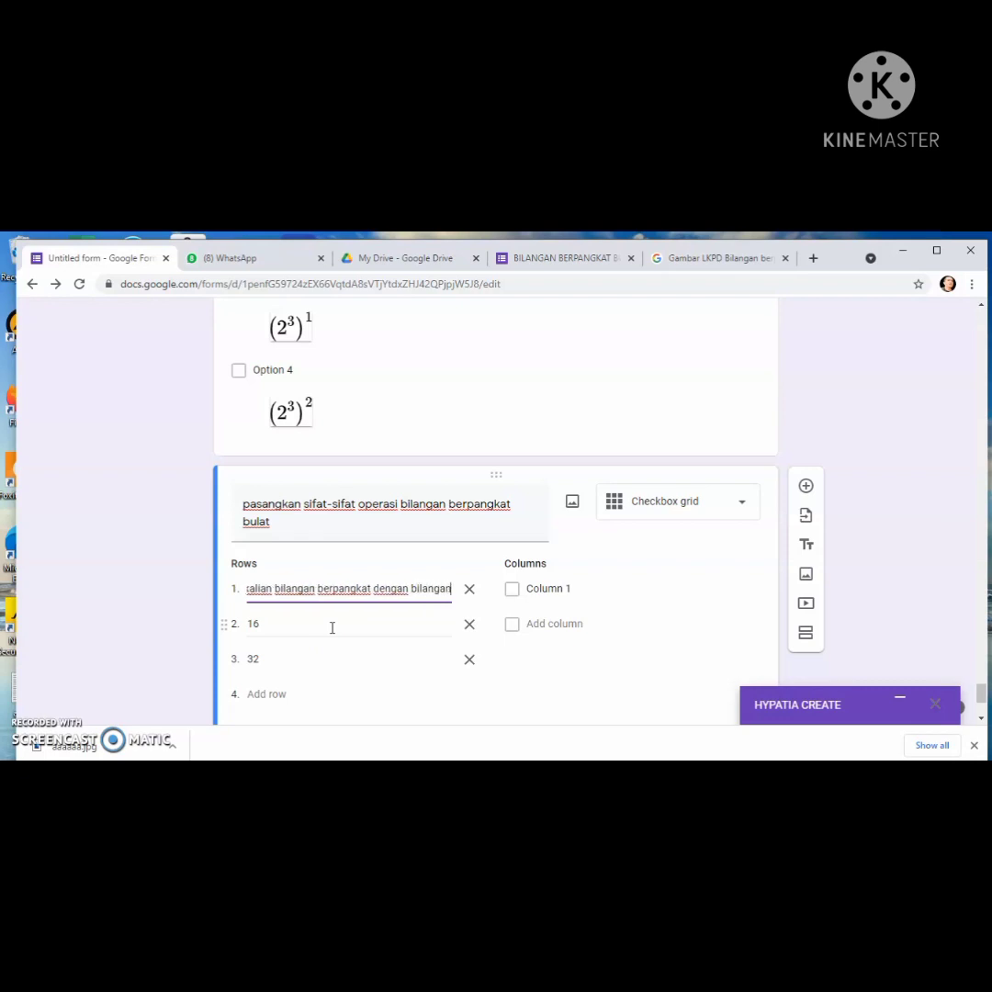
text( pokok)
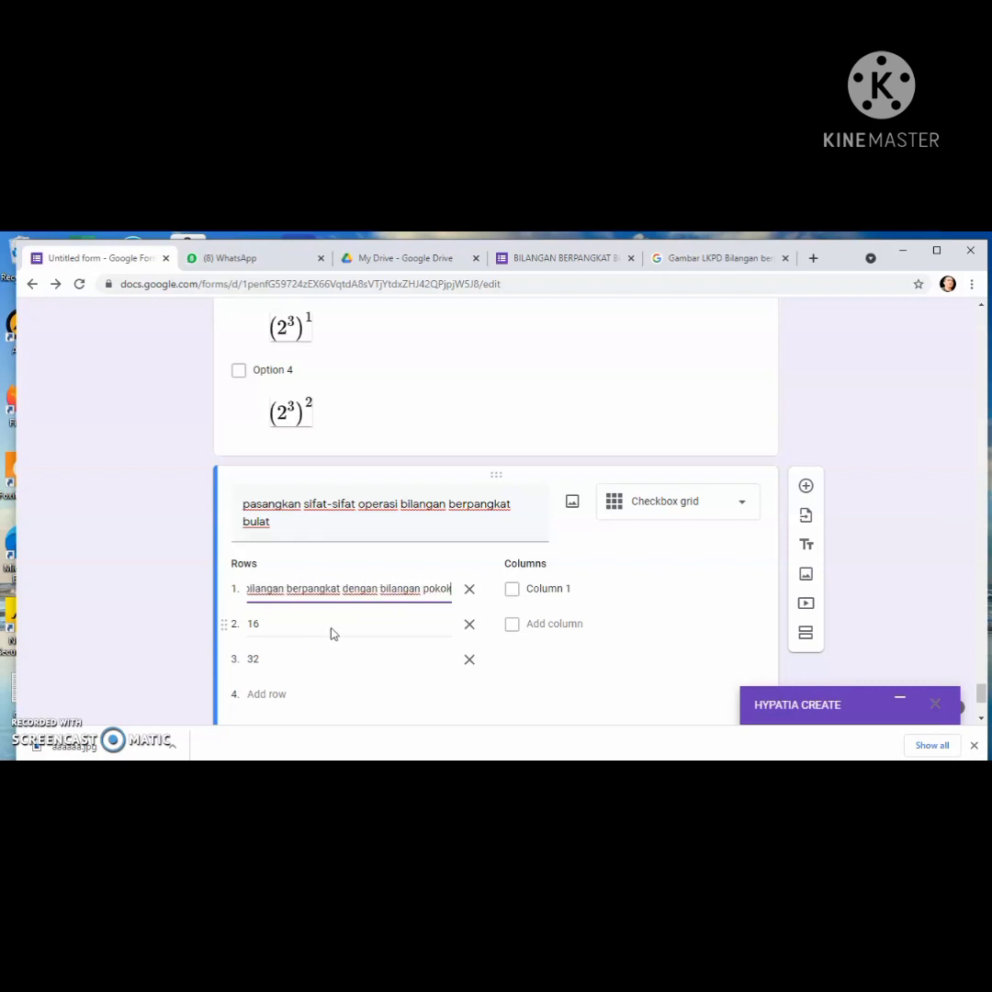
text( yang sama)
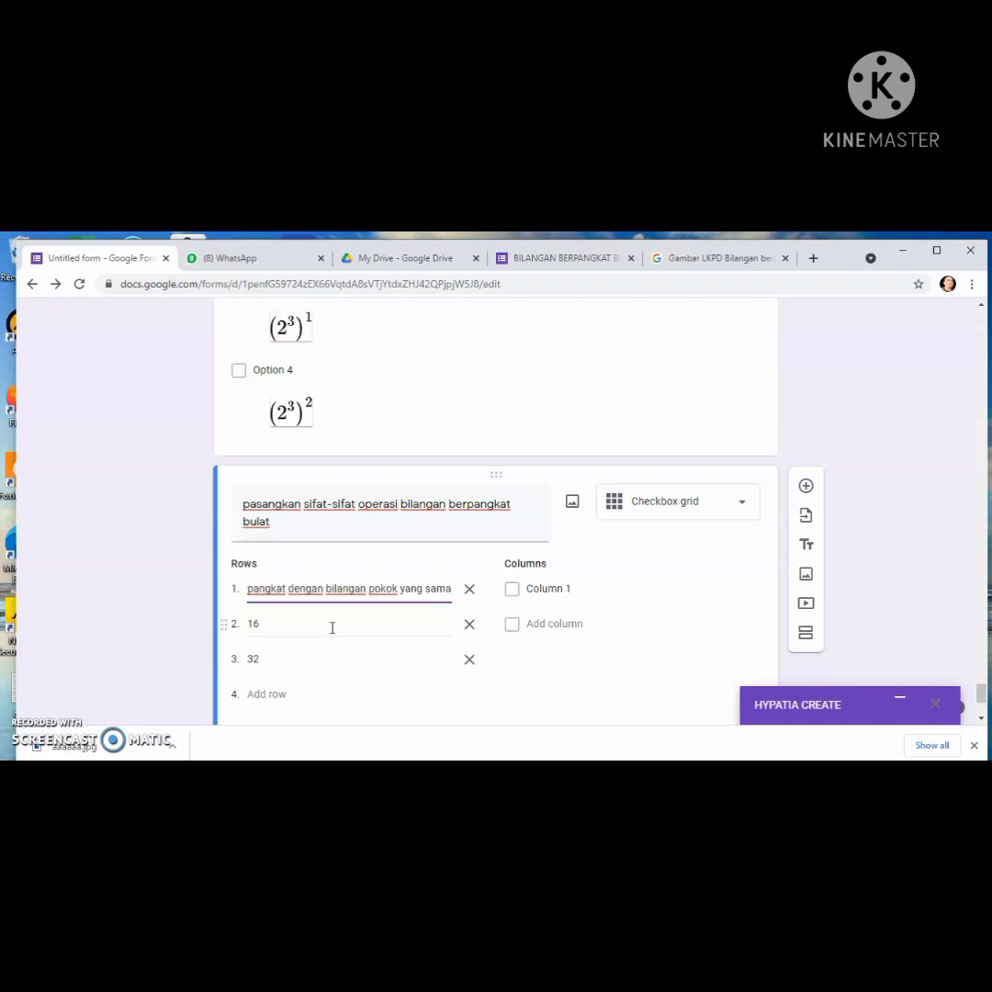
Rename the grid's second row "pembagian bilangan berpangkat dengan bilangan pokok yang sama"
click(284, 625)
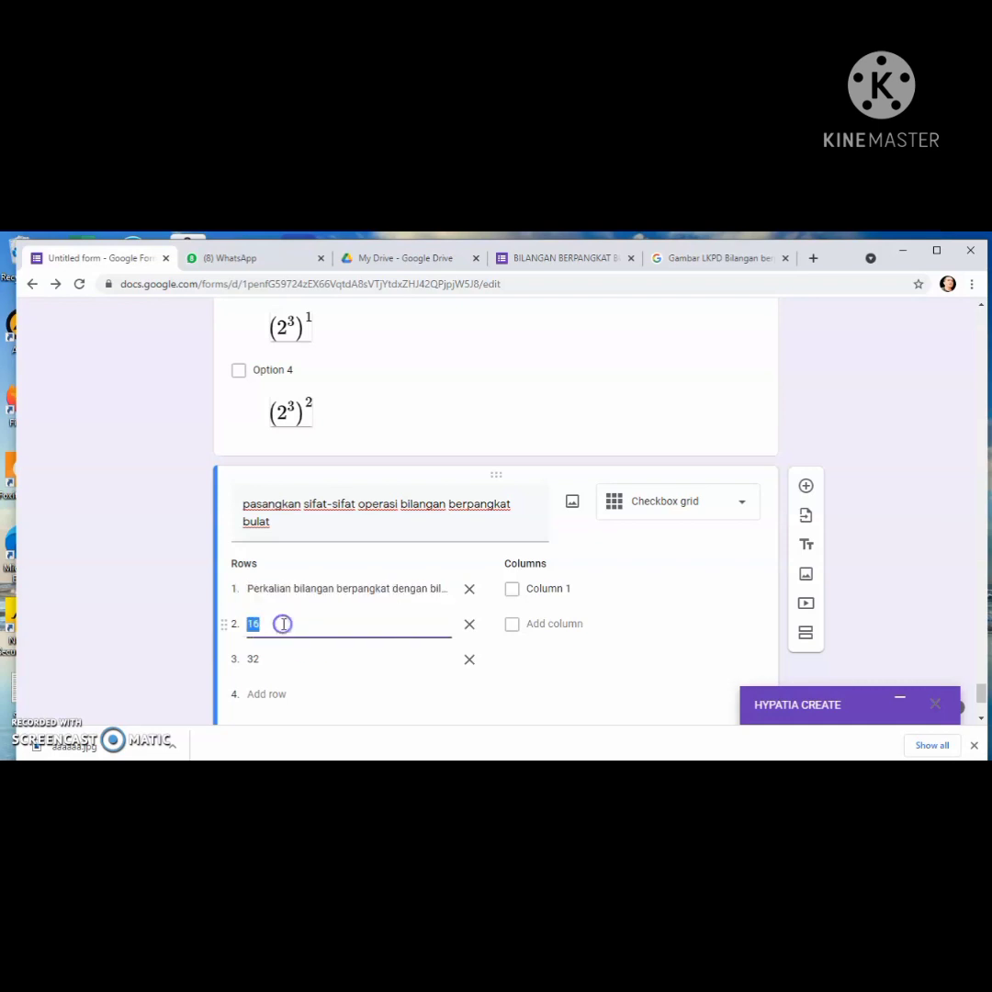
text(pembagian bilangan)
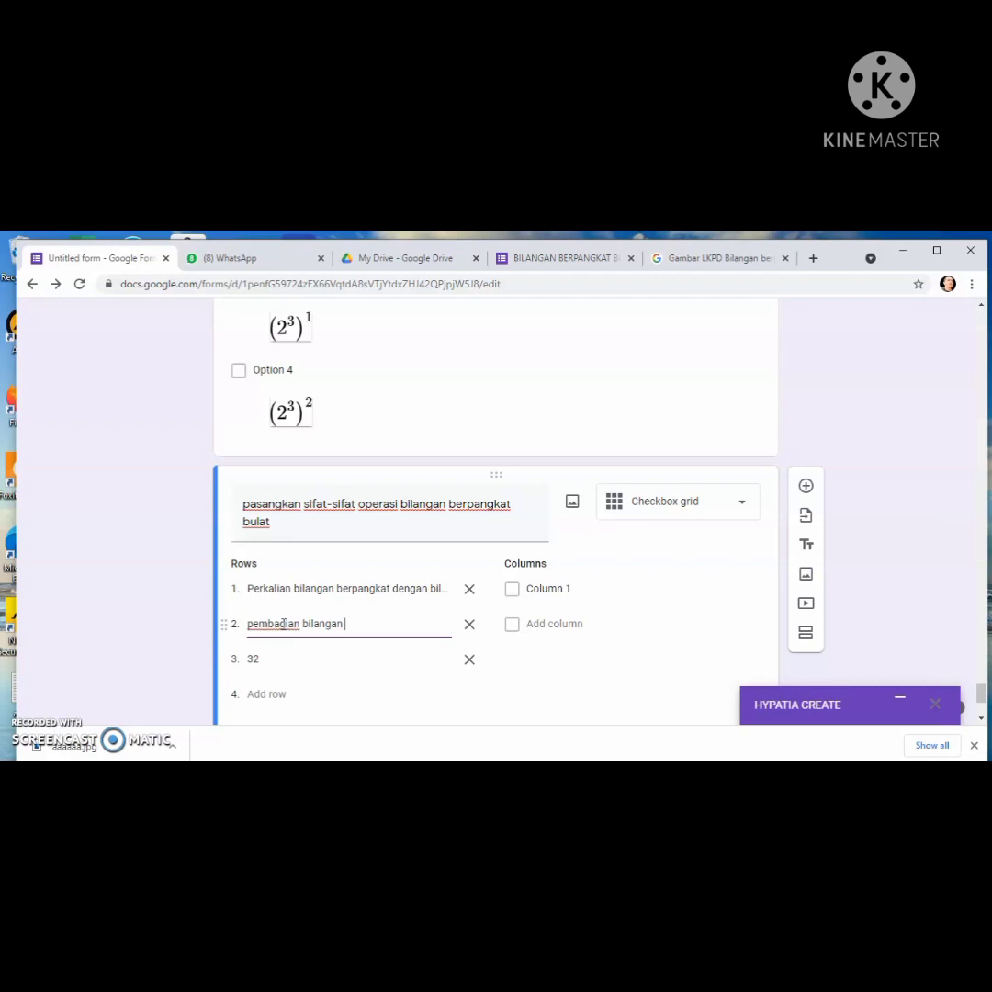
text( perngkat)
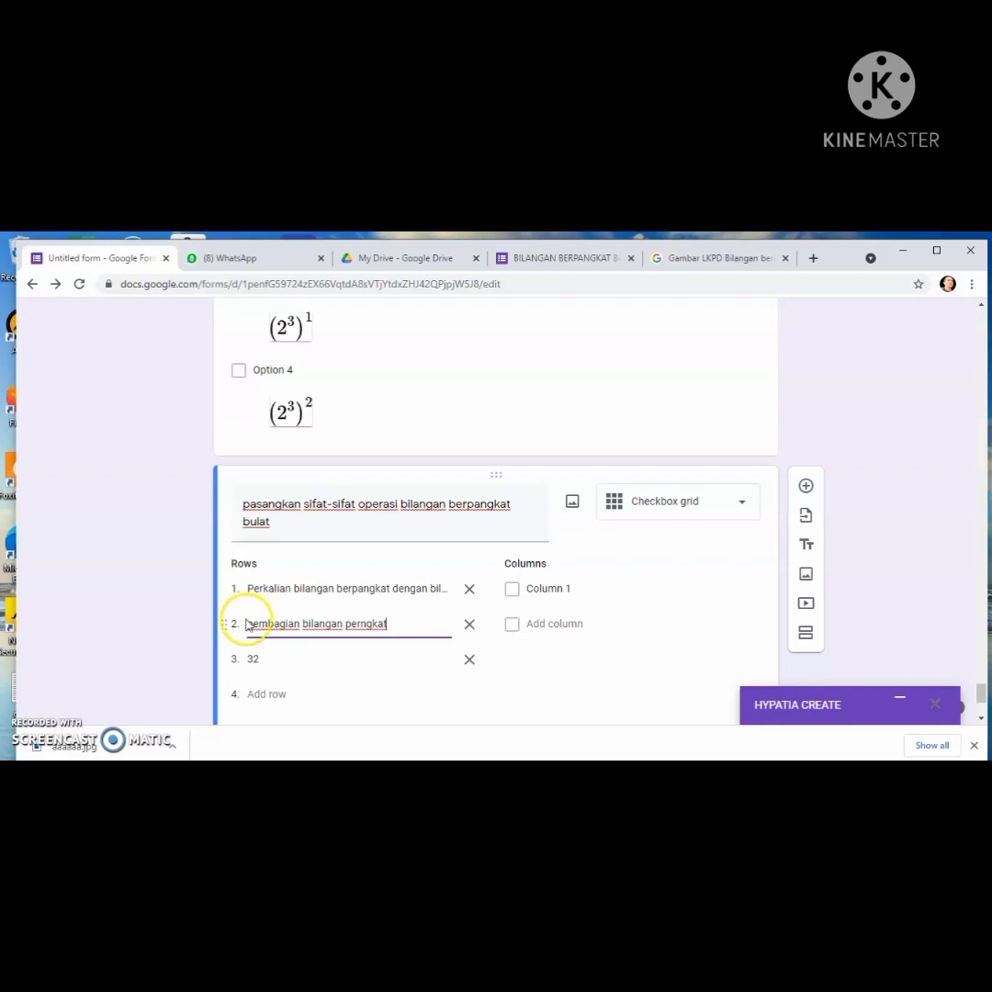
drag(398, 624, 345, 624)
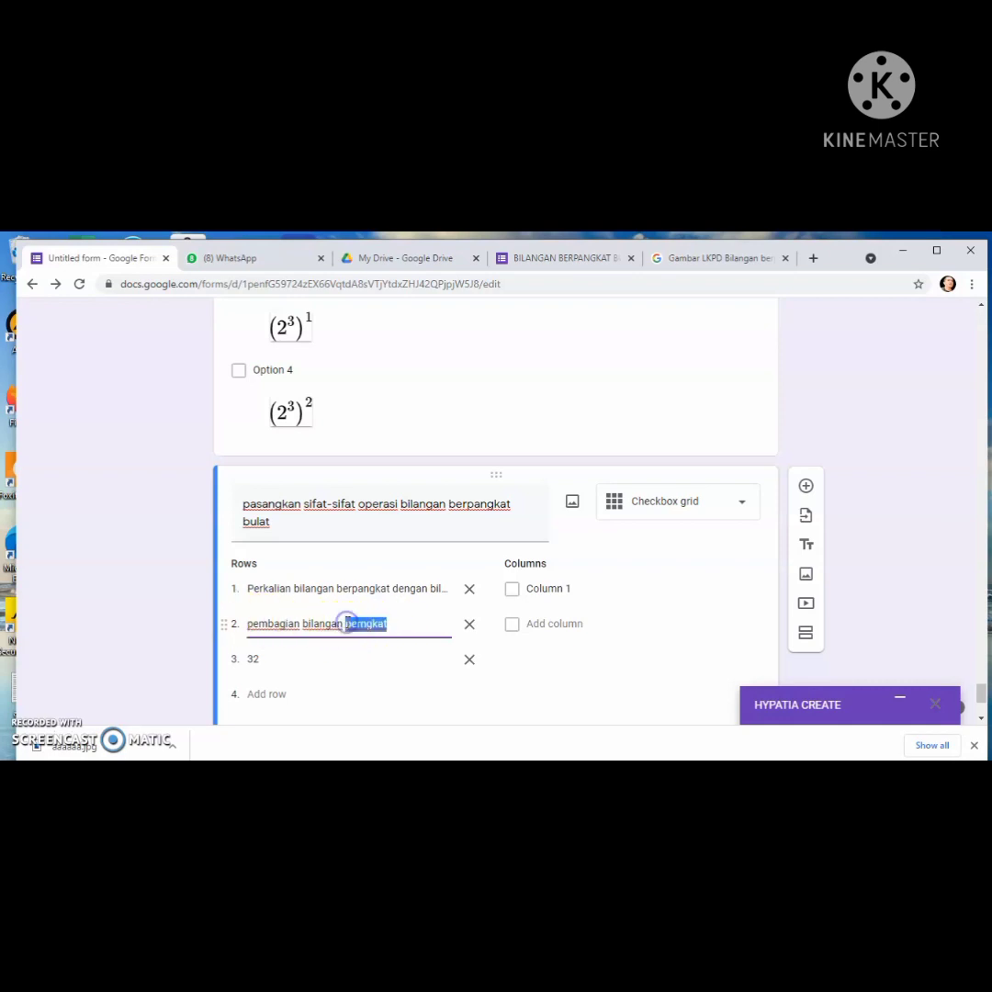
text(berpangkat dengan bilangan)
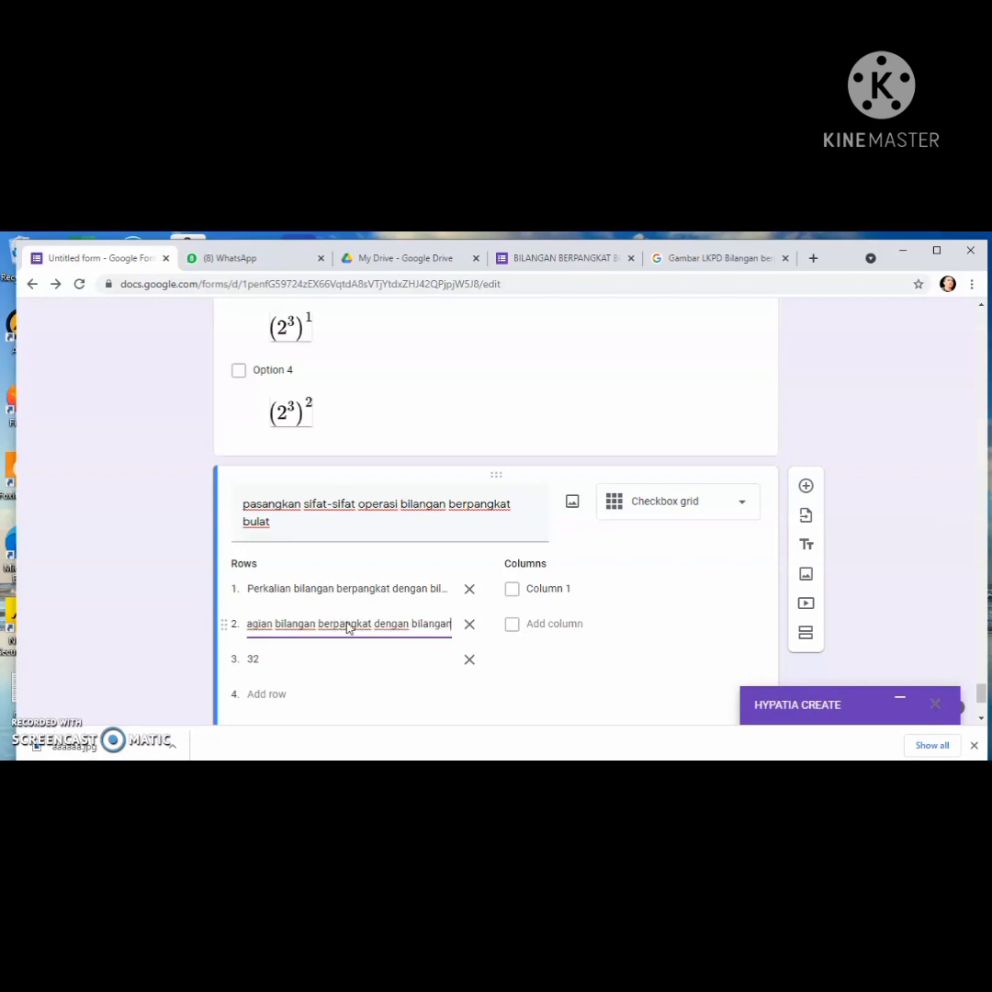
text( pokok)
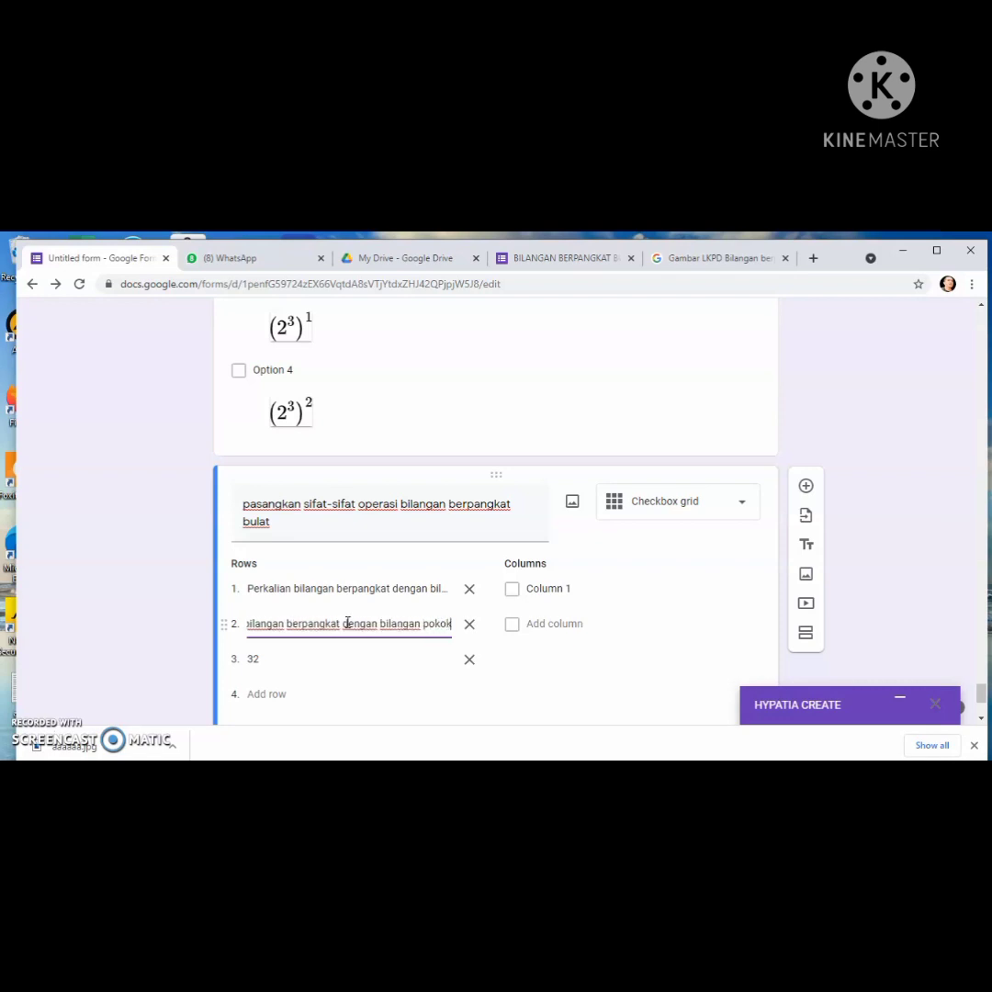
text( yang sama)
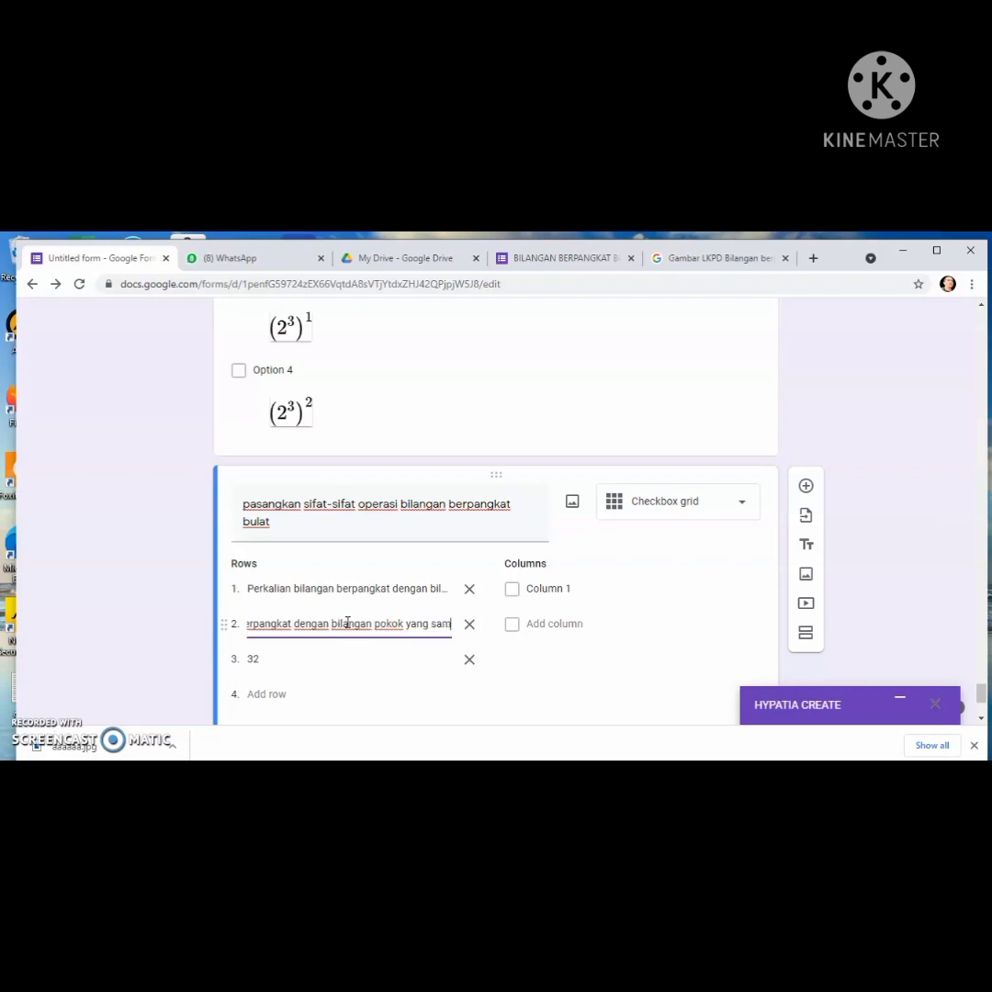
Rename the grid's third row "perpangkatan bilangan berpangkat dengan bilangan pokok yang sama"
click(290, 663)
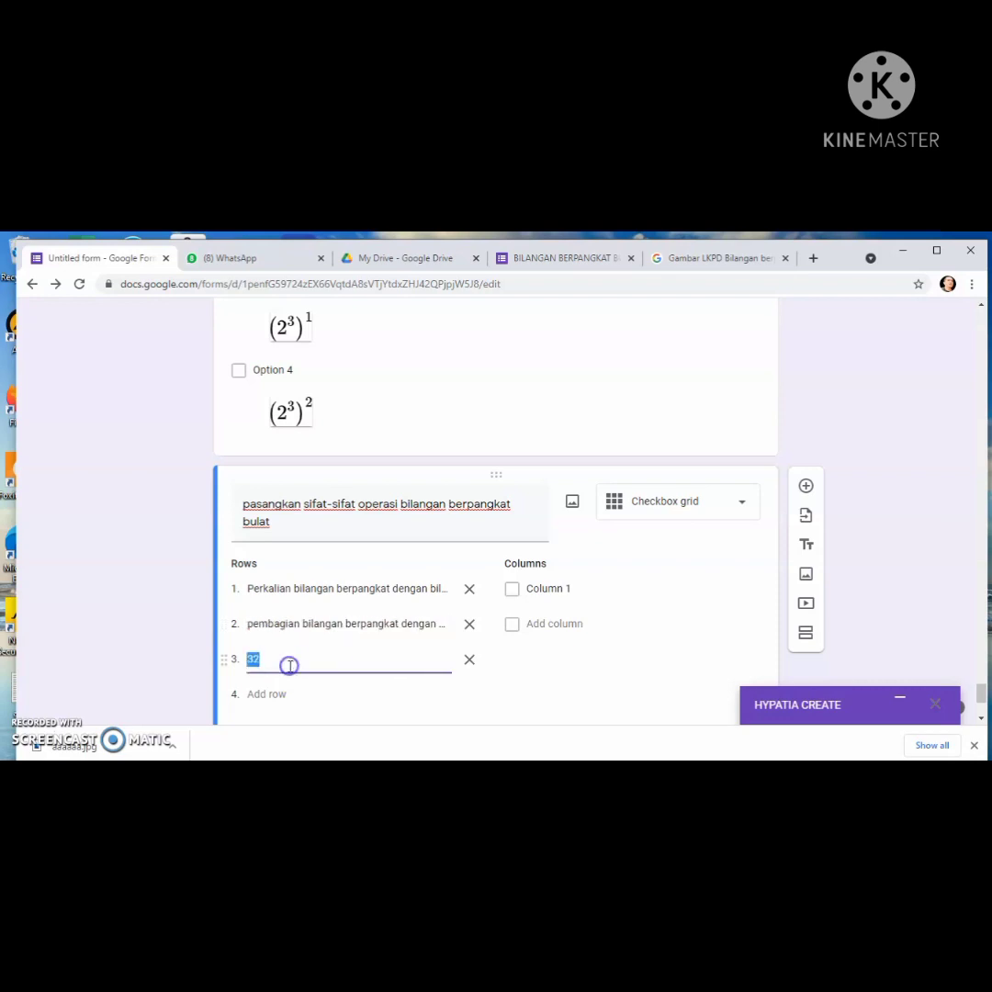
text(perpangkatan bilangan ber)
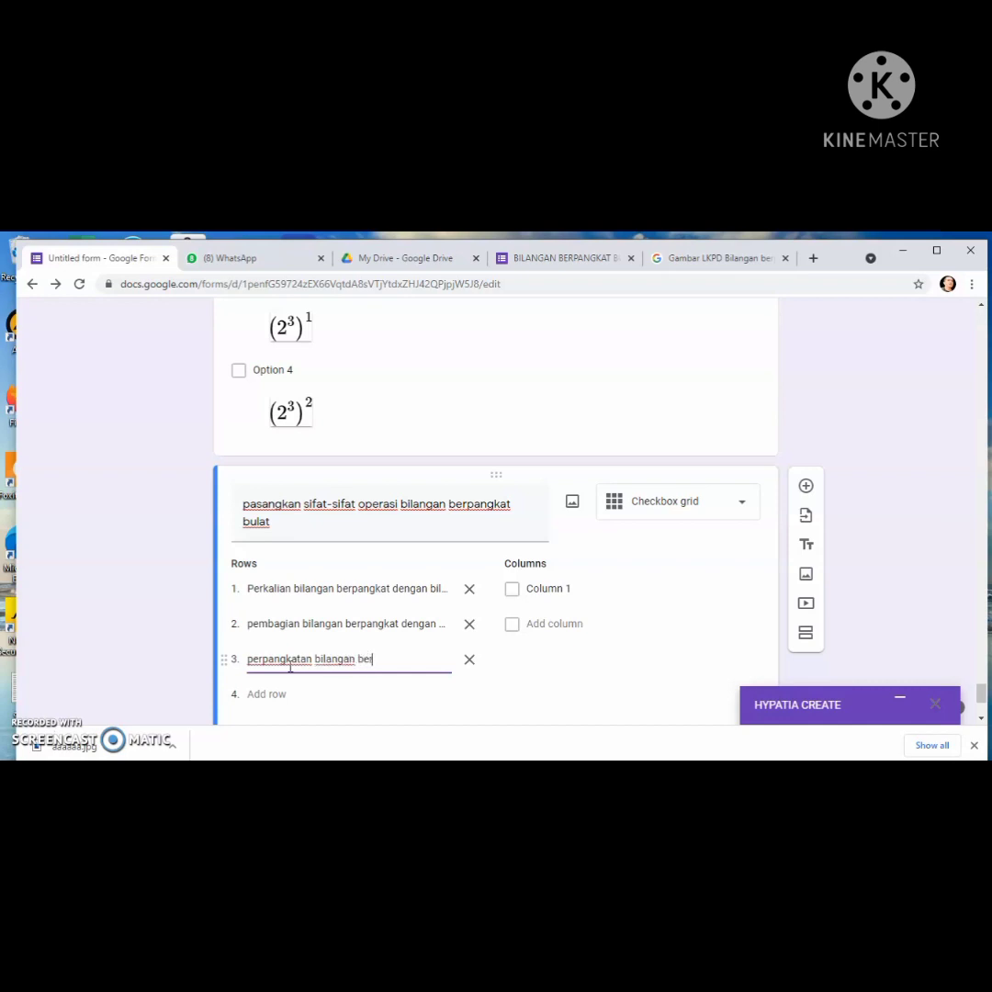
text(pangkat dengan bilan)
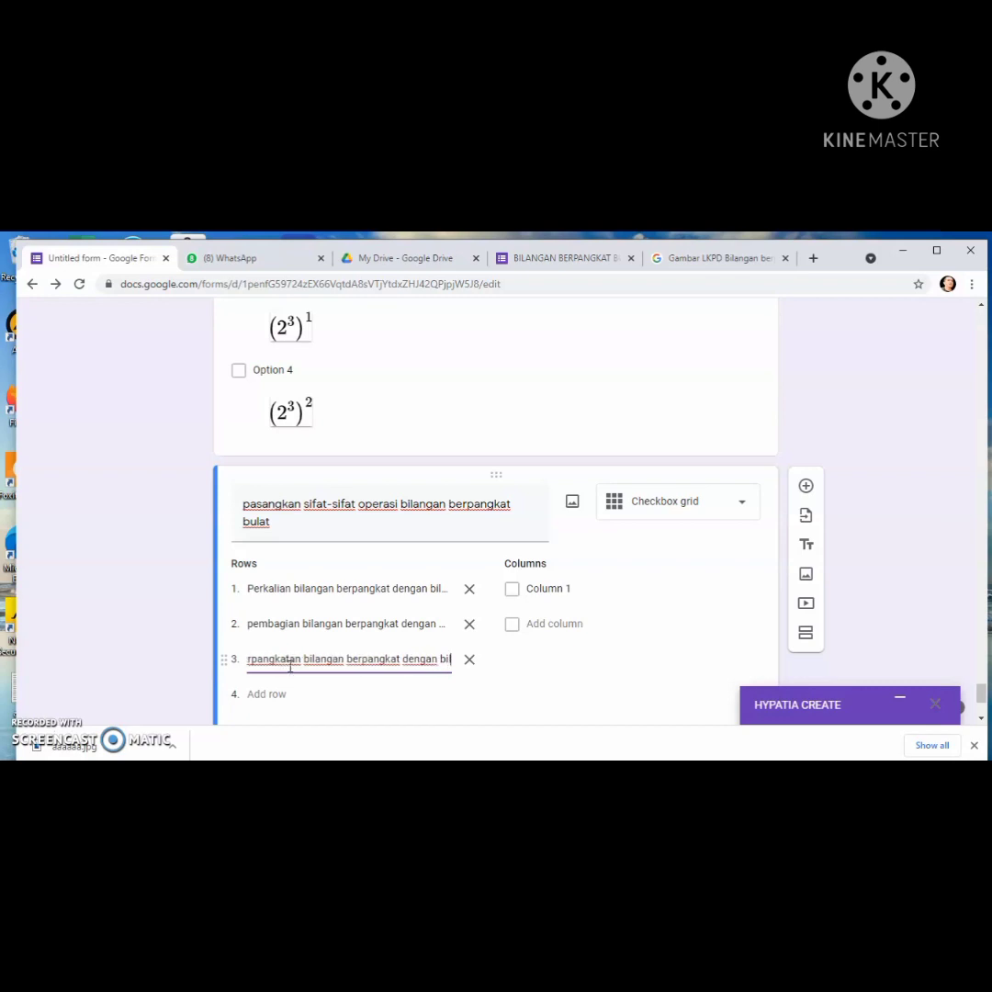
text(gan p)
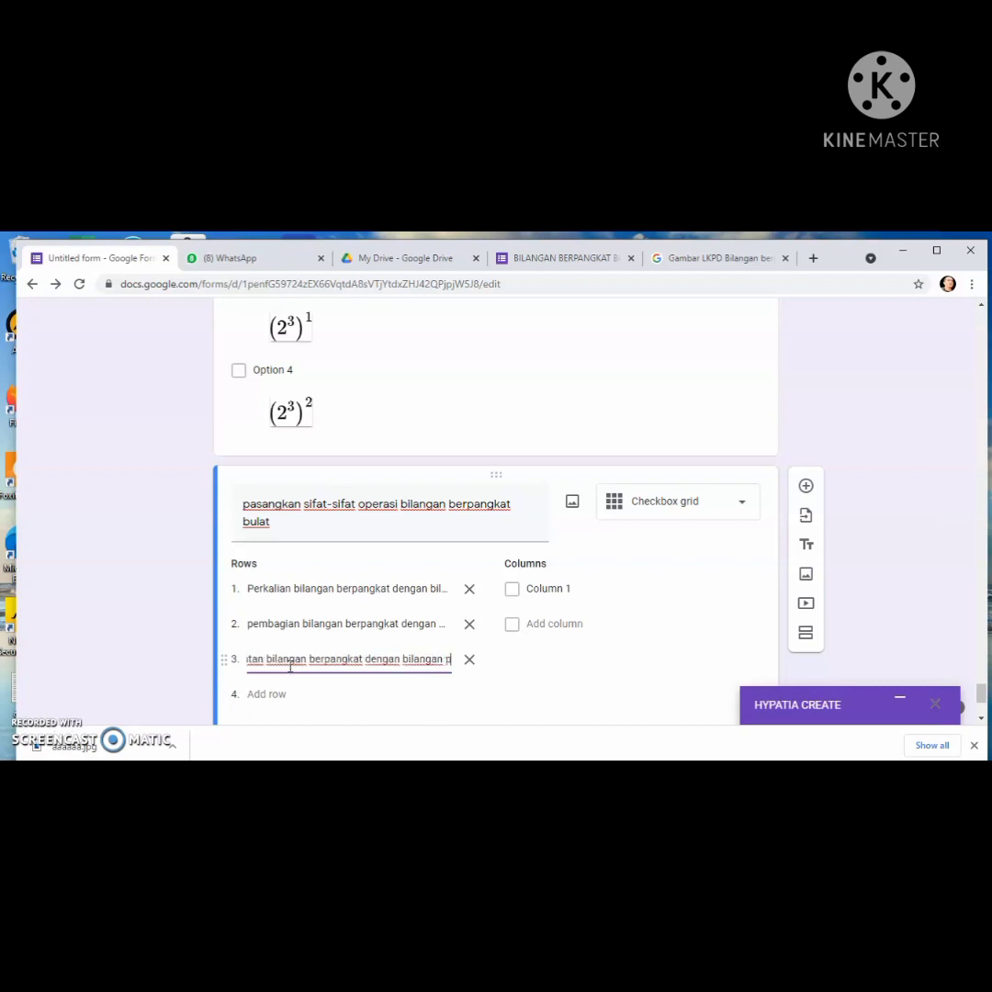
text(okok yan)
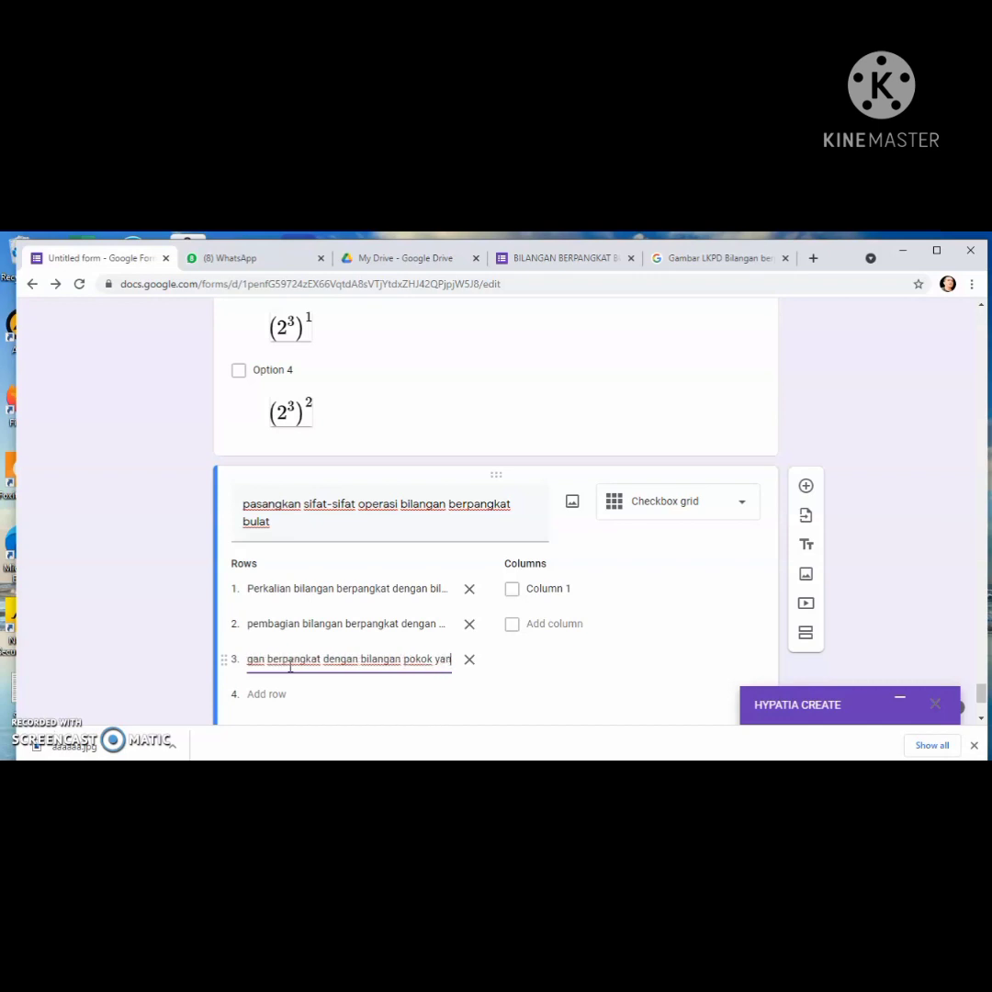
text(g sama)
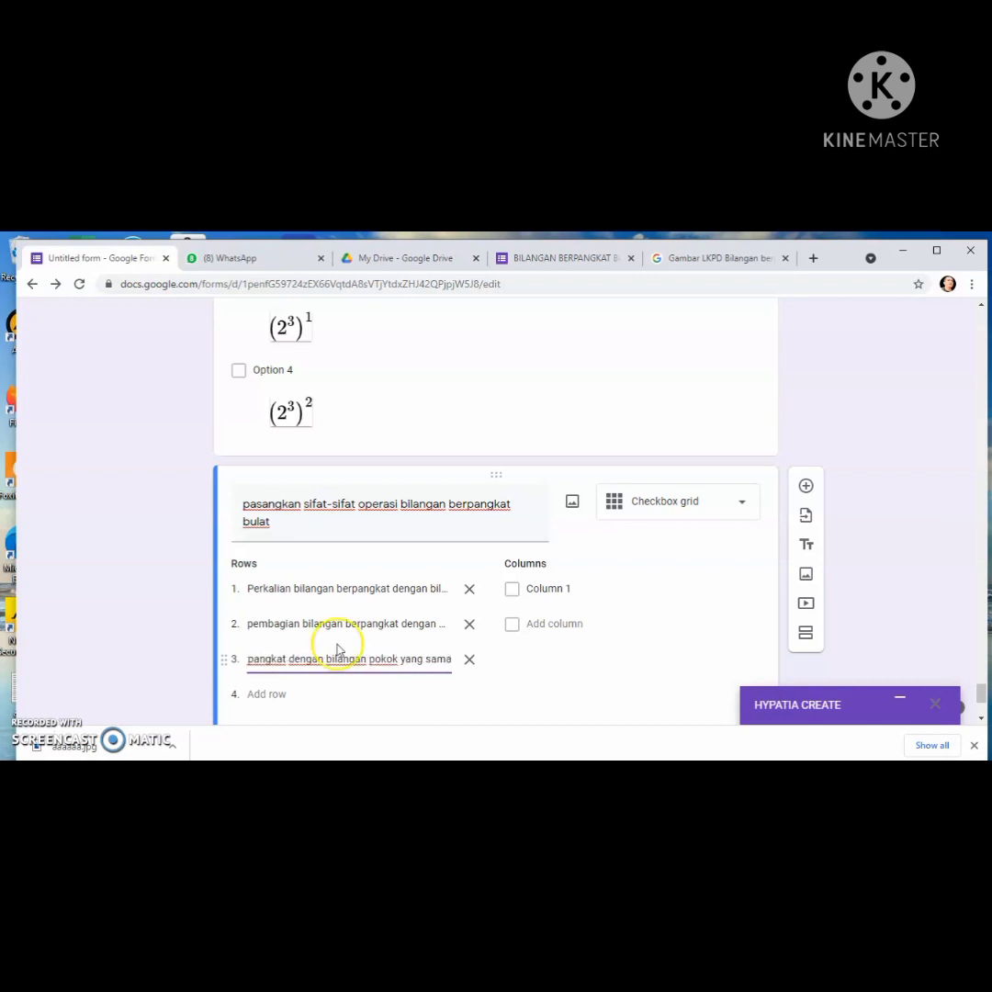
Rename the grid's first column "pangkatnya dijumlahkan"
click(556, 588)
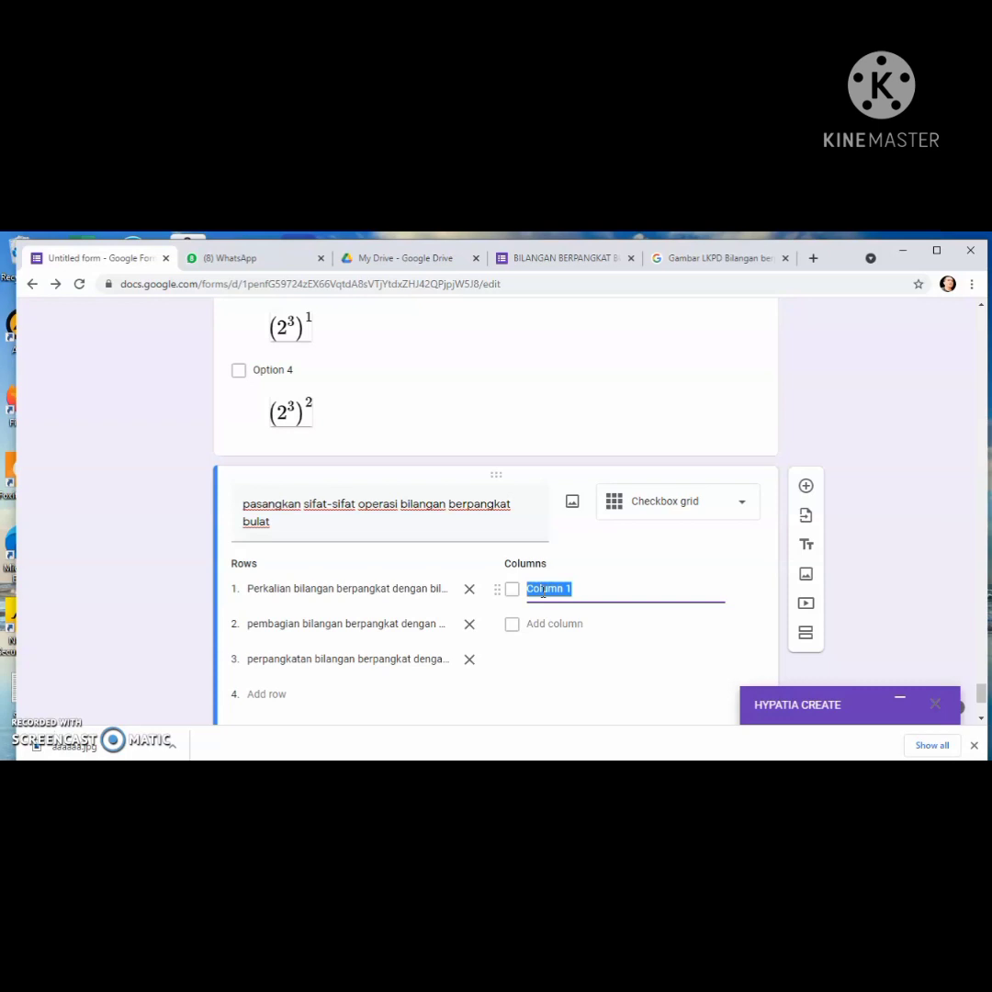
text(pangkatnya dijum)
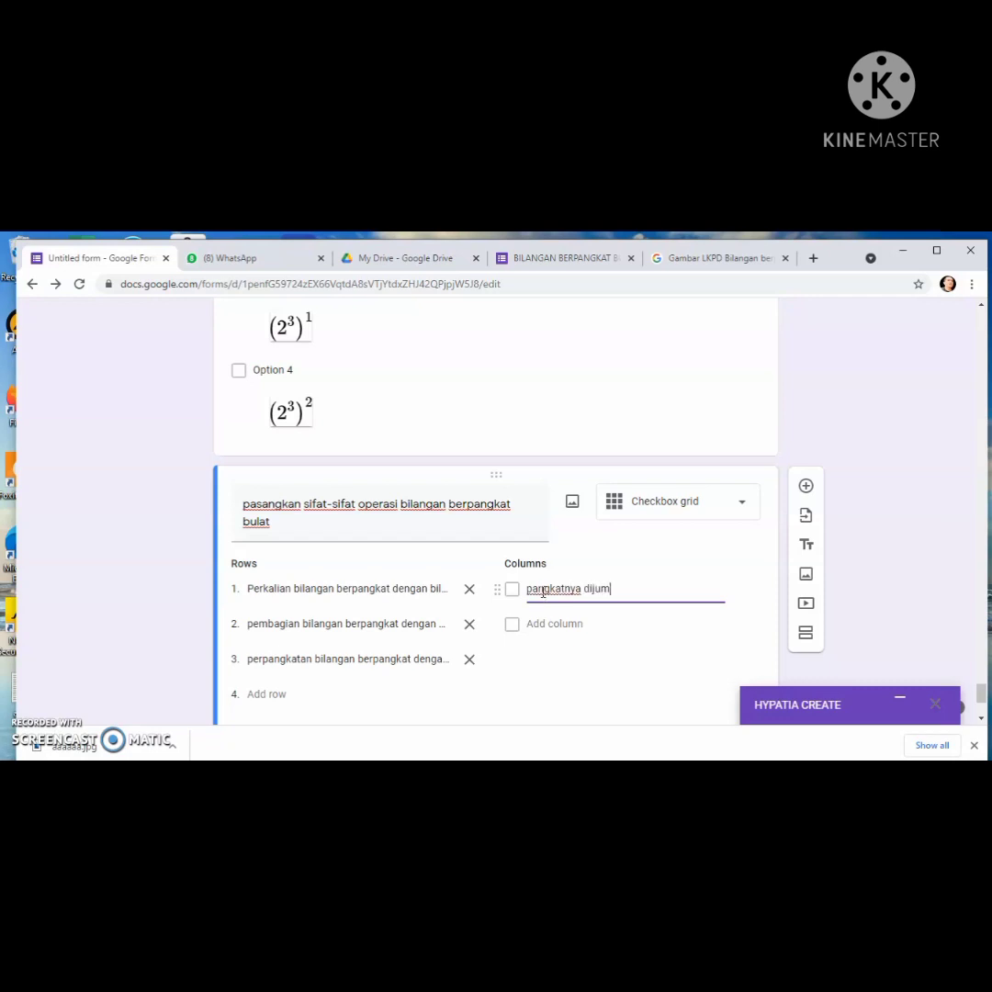
text(hkan)
click(612, 588)
text(la)
Add two more grid columns, "pangkatnya dikalikan" and "pangkatnya dikurangkan"
click(571, 623)
text(pan)
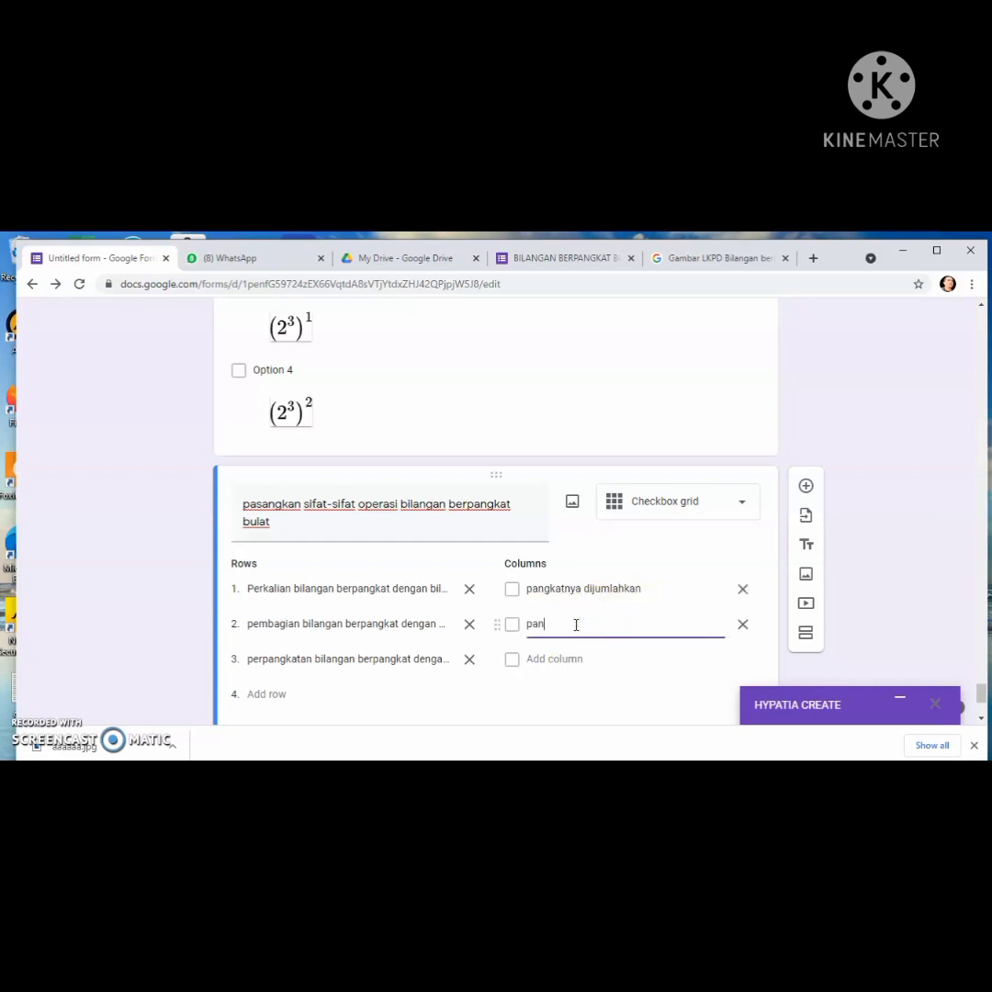
text(gkatnya dikalikan)
click(567, 661)
text(pangka)
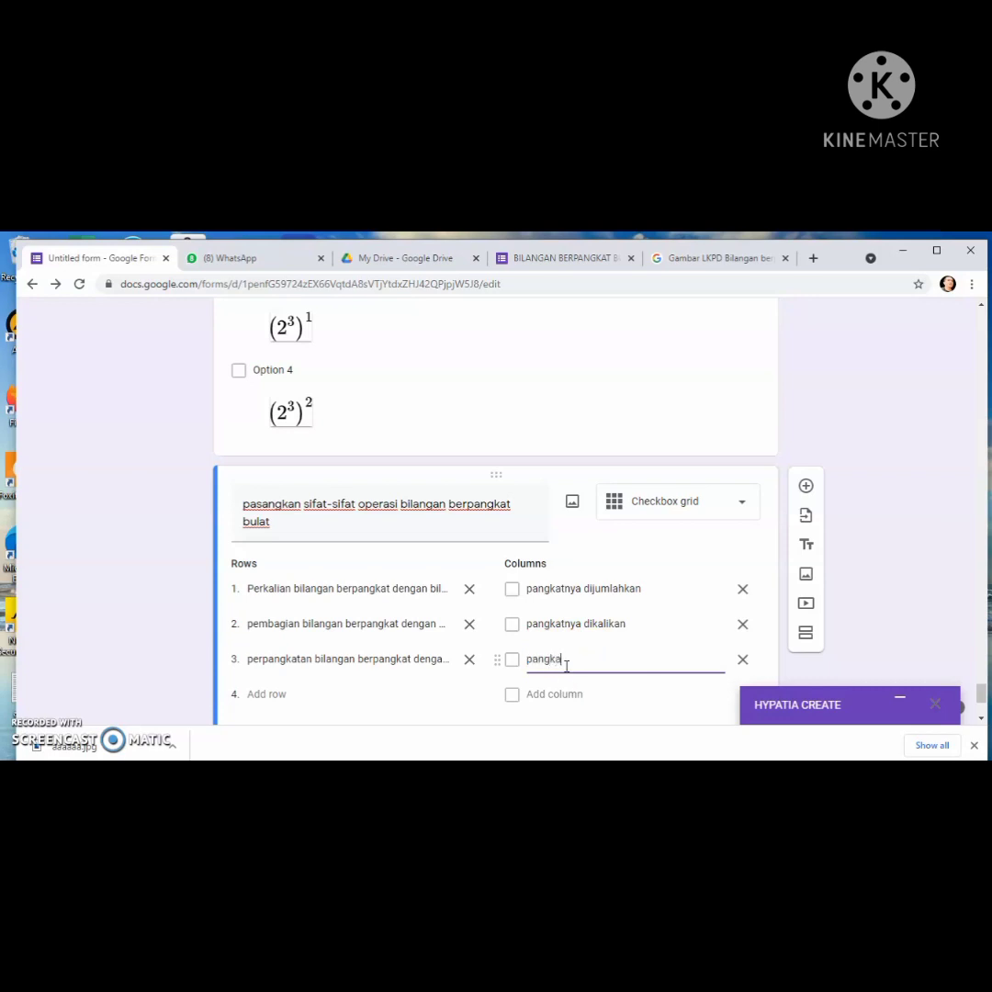
text(tnya dikurangkan)
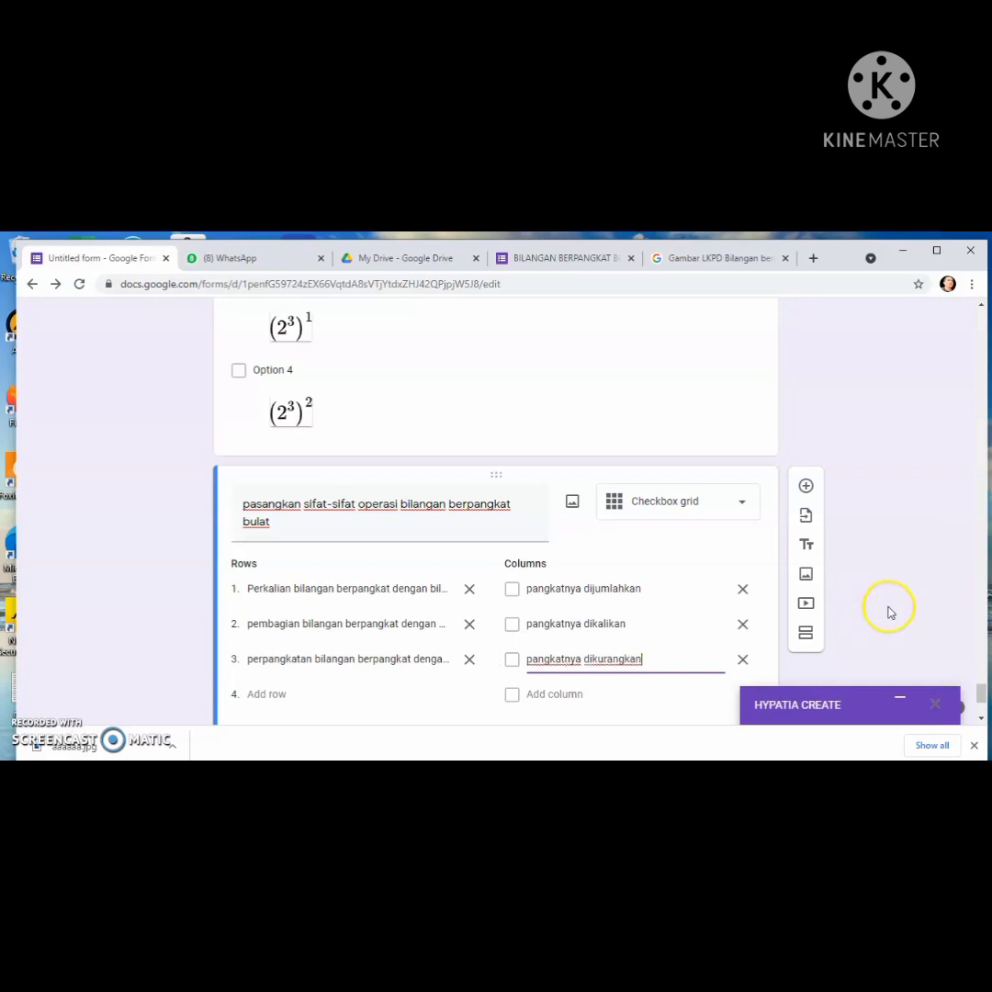
click(426, 704)
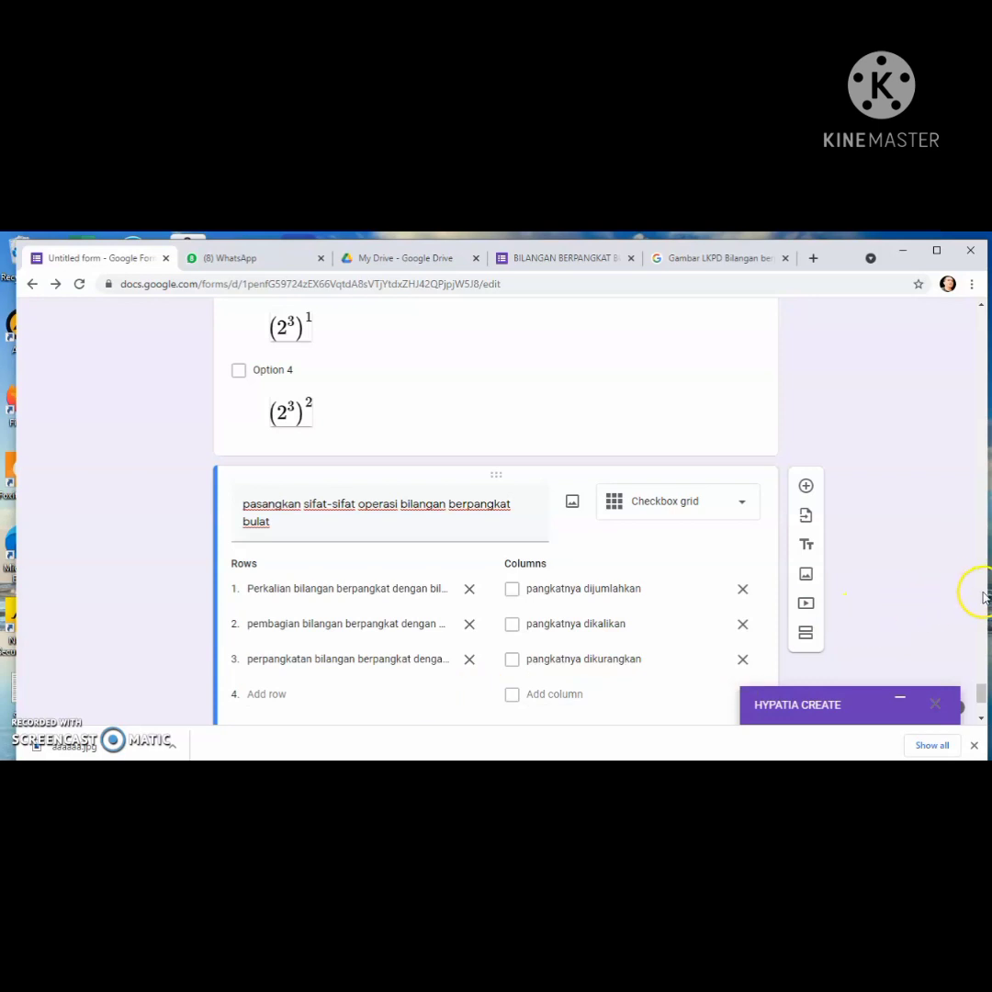
Set the grid's answer key: multiplication row to "pangkatnya dijumlahkan", division row to "pangkatnya dikurangkan", power row to "pangkatnya dikalikan"
scroll(980, 703, down, 3)
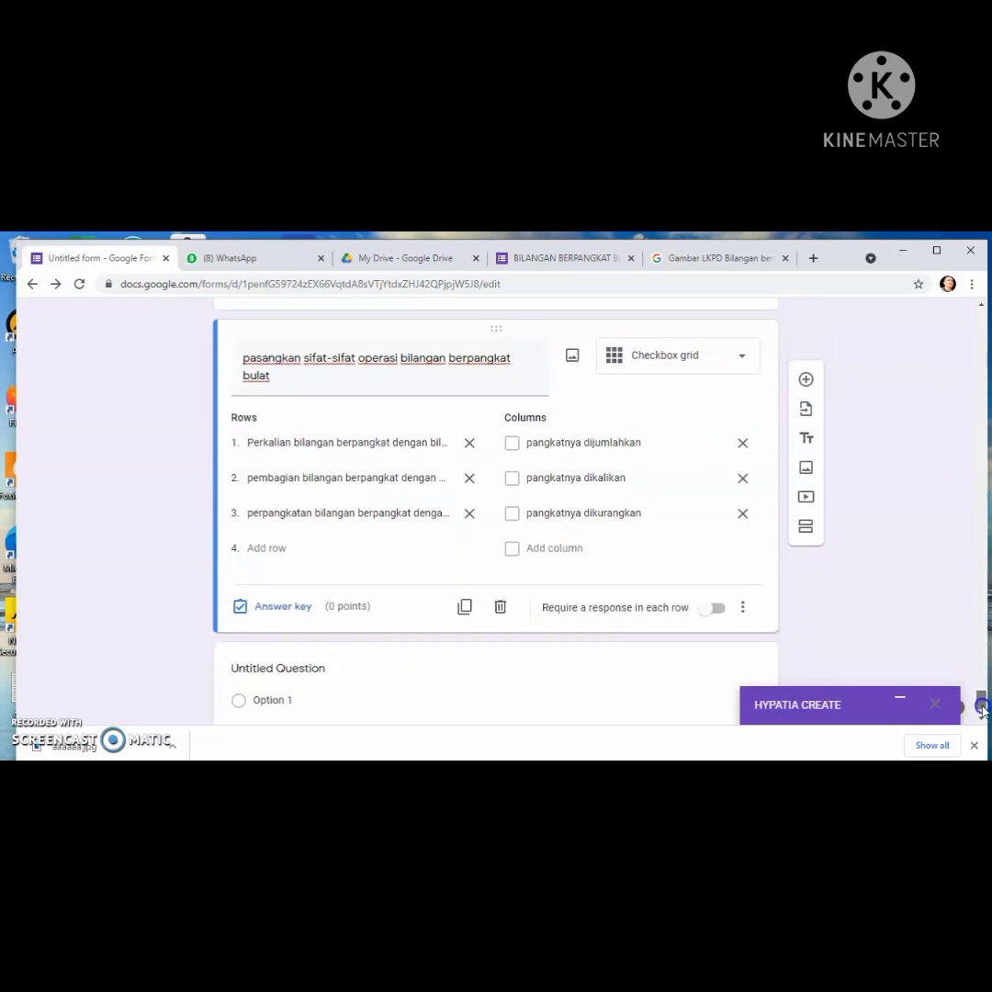
click(282, 606)
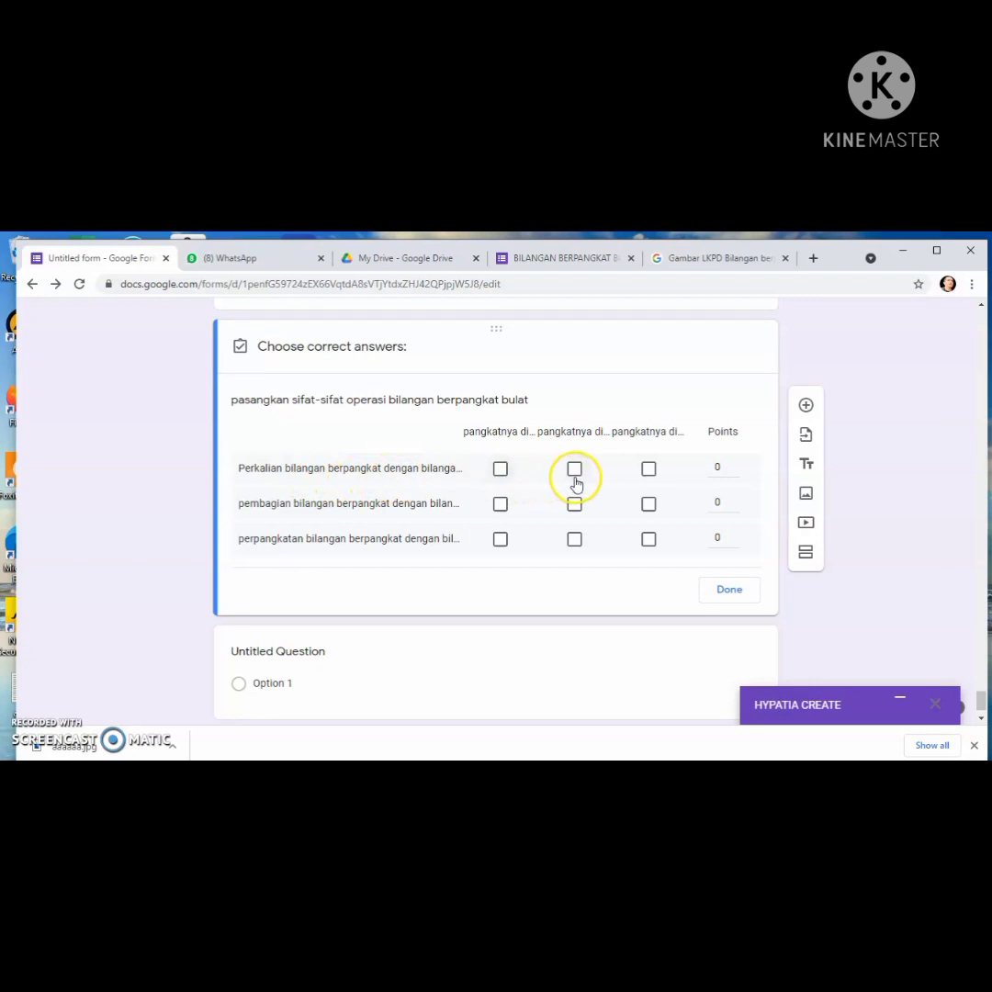
click(501, 470)
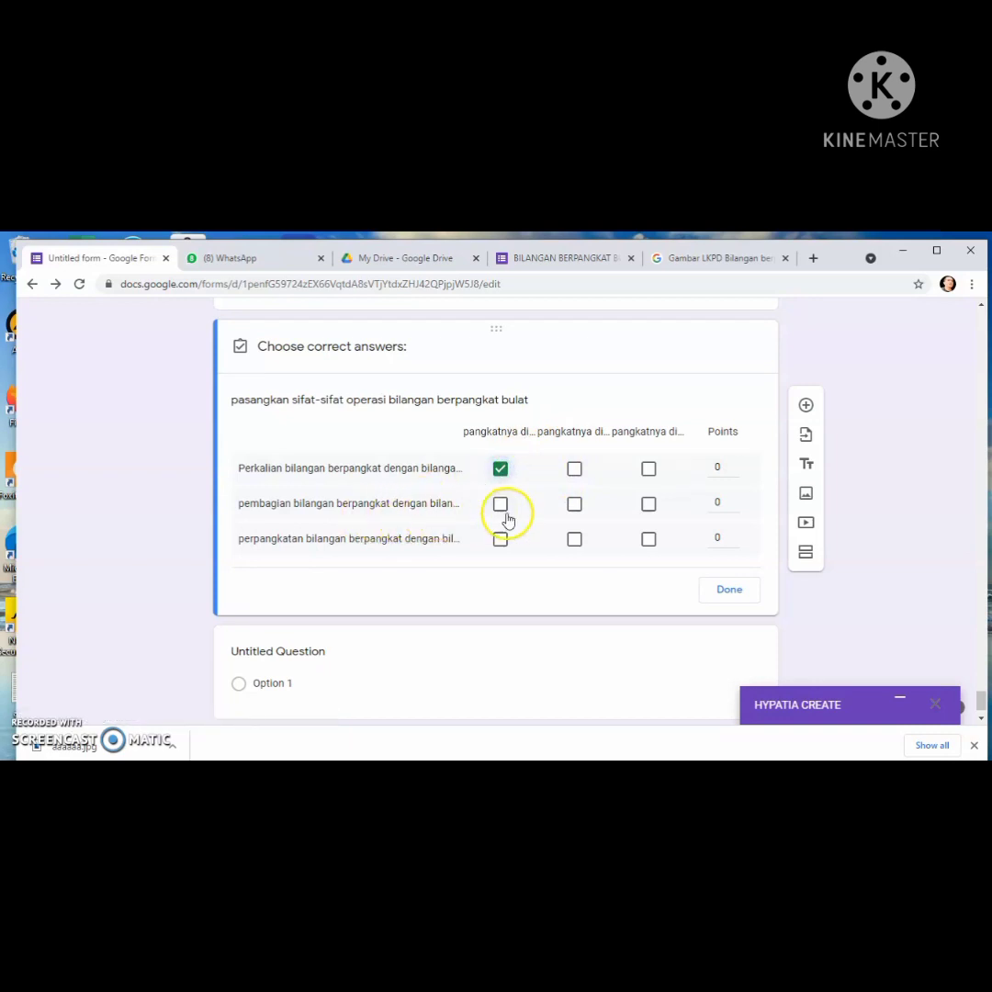
click(648, 506)
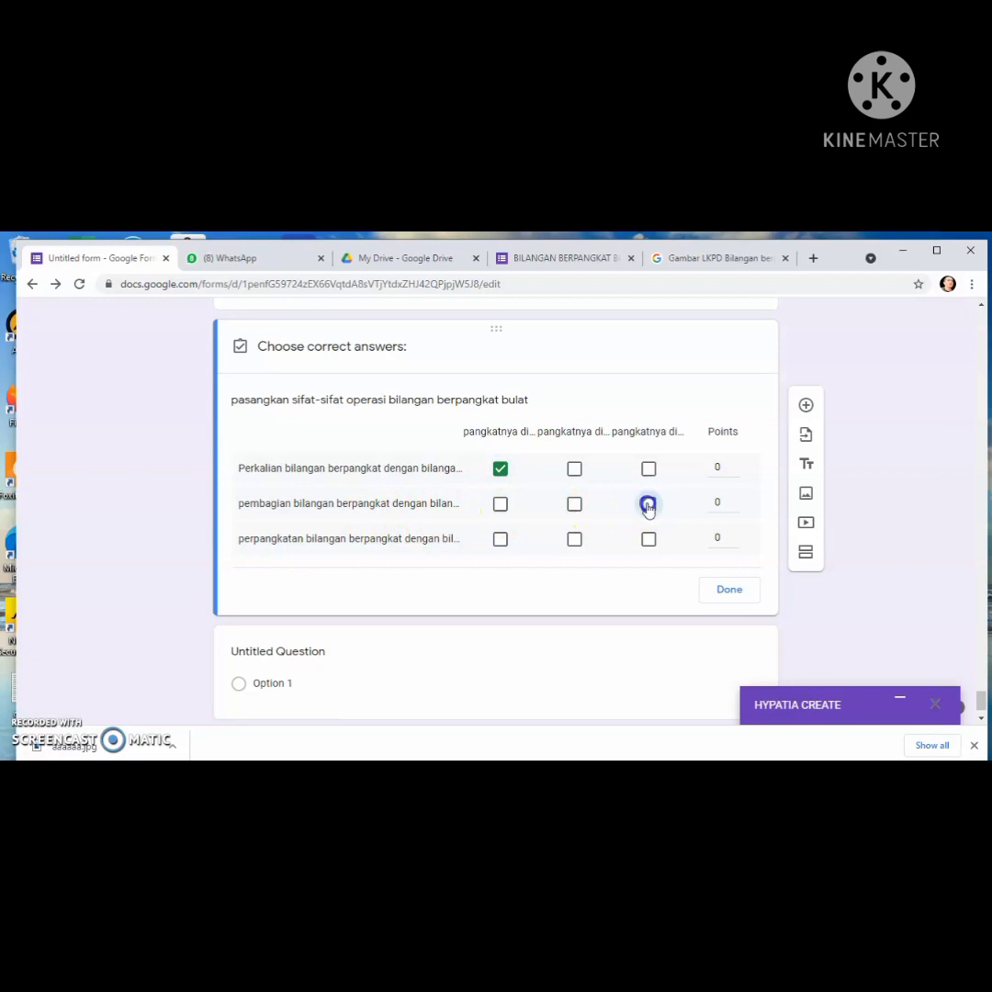
click(574, 543)
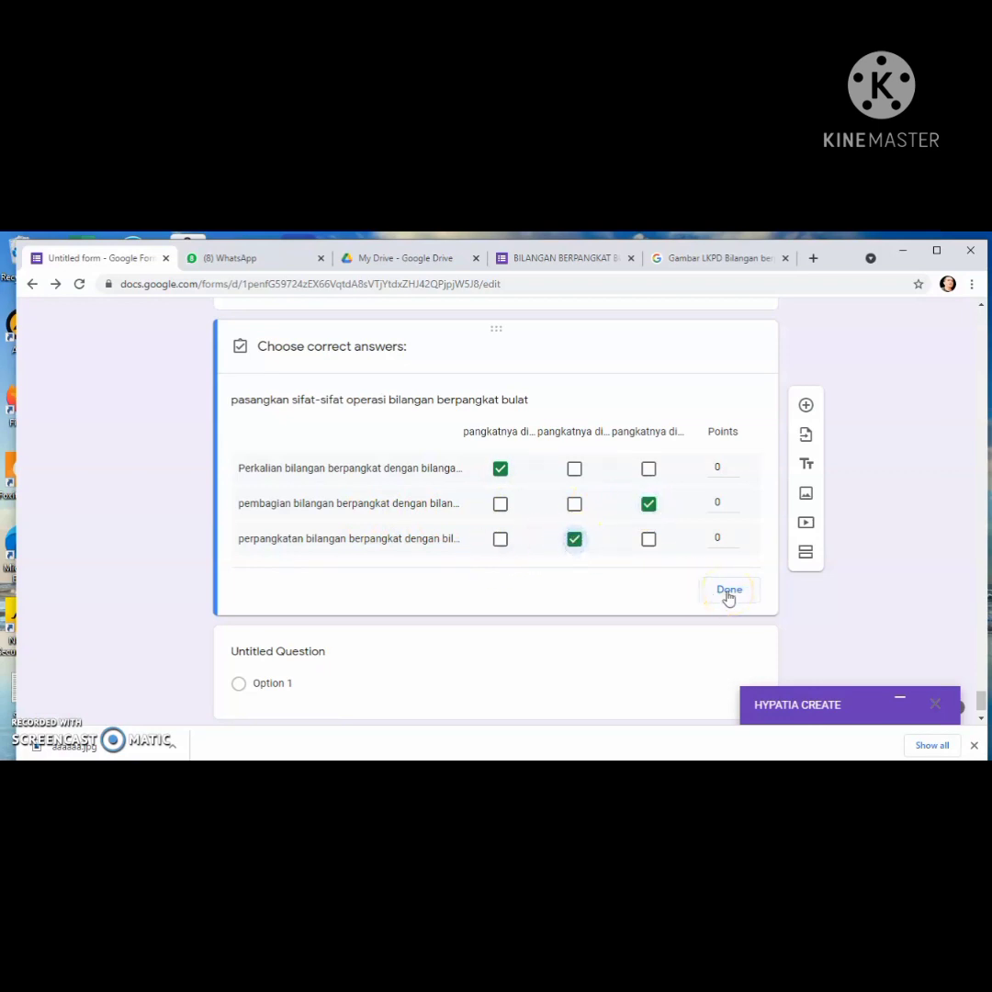
click(728, 591)
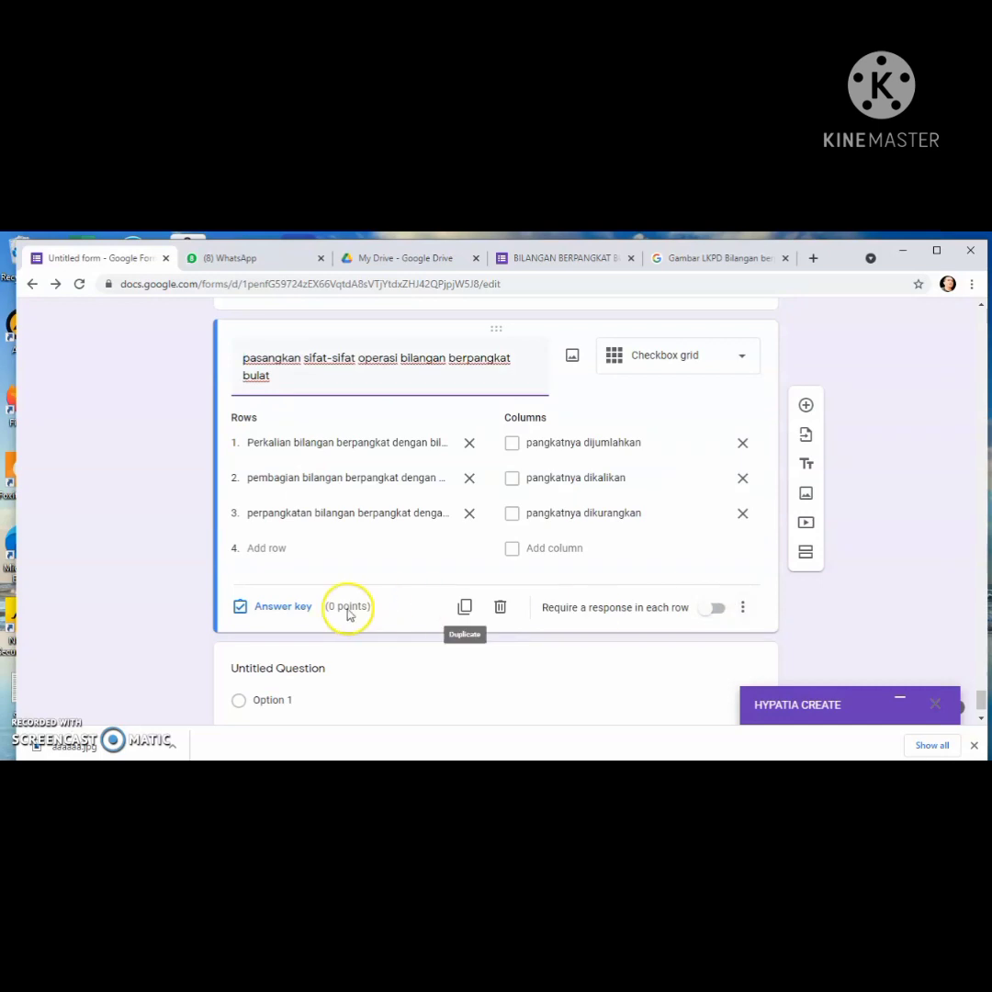
Assign 10 points to each of the three grid rows in the answer key and require a response in each row
click(301, 606)
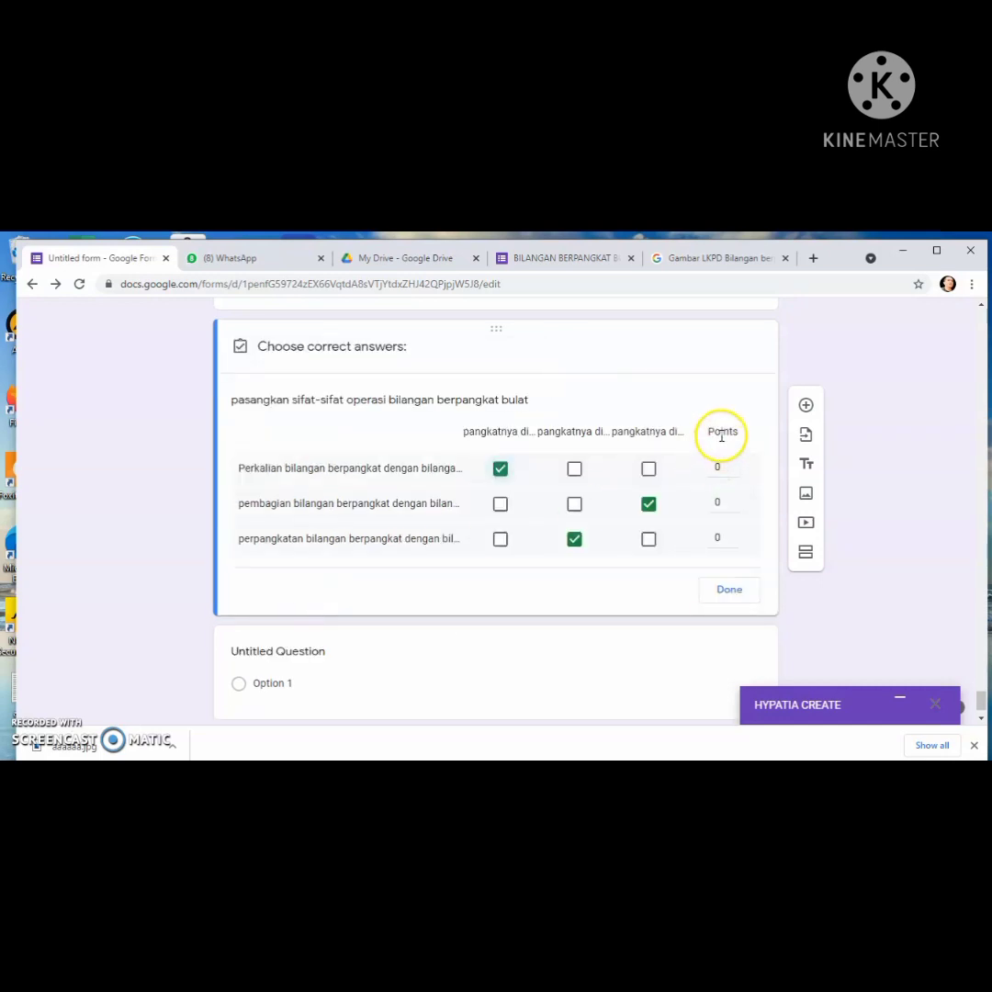
click(713, 472)
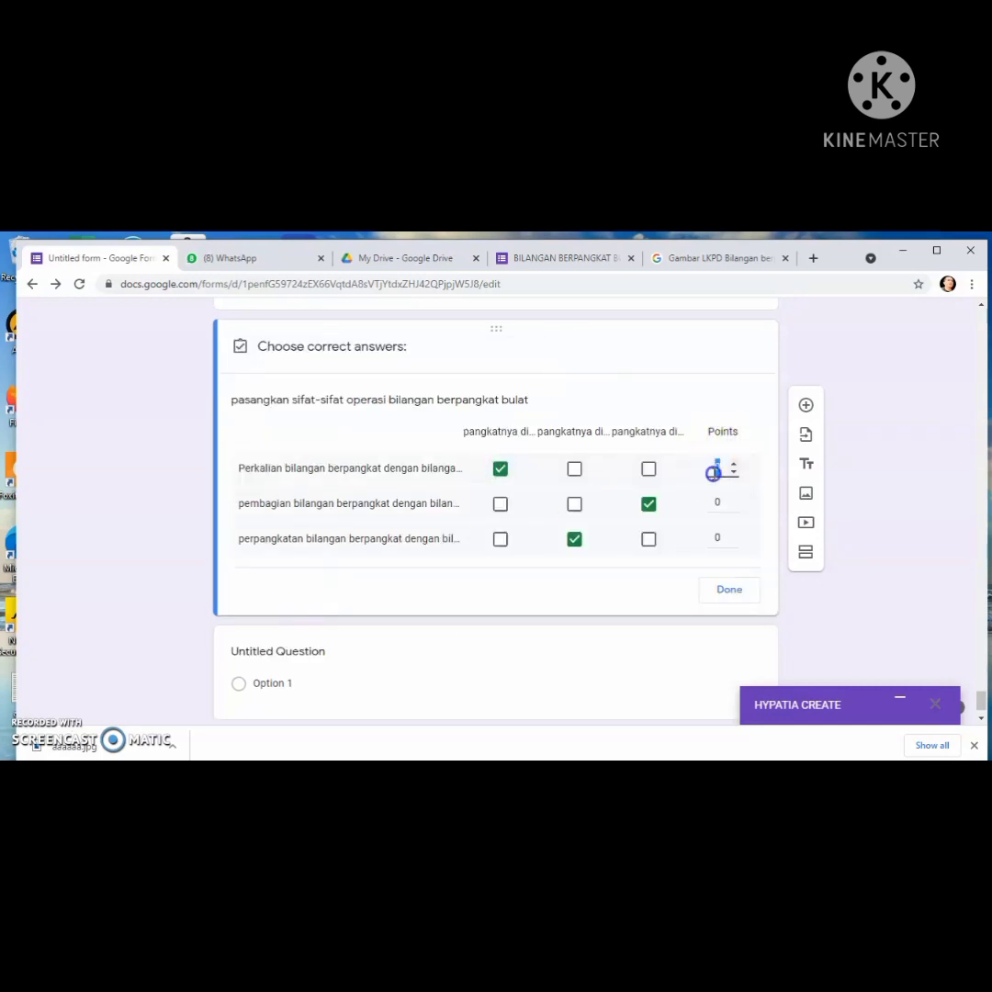
click(714, 473)
text(1)
click(714, 500)
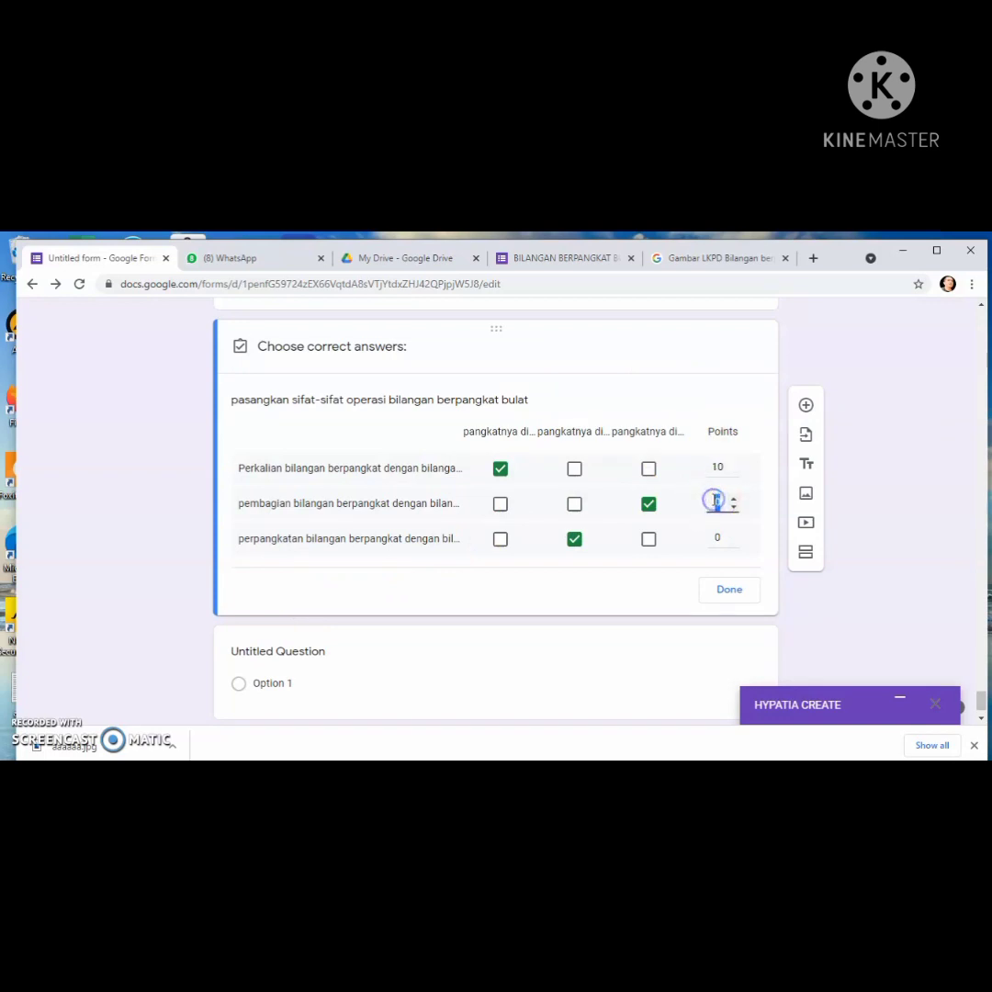
text(1)
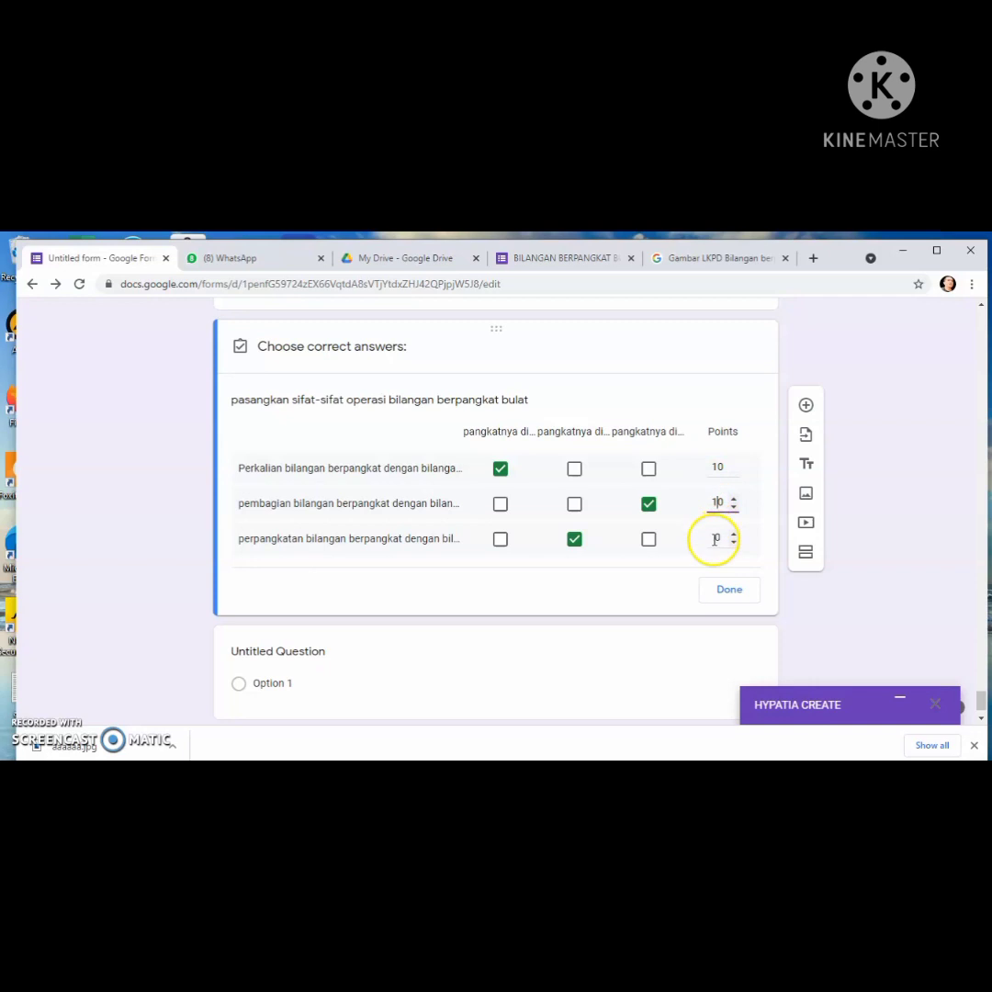
click(715, 539)
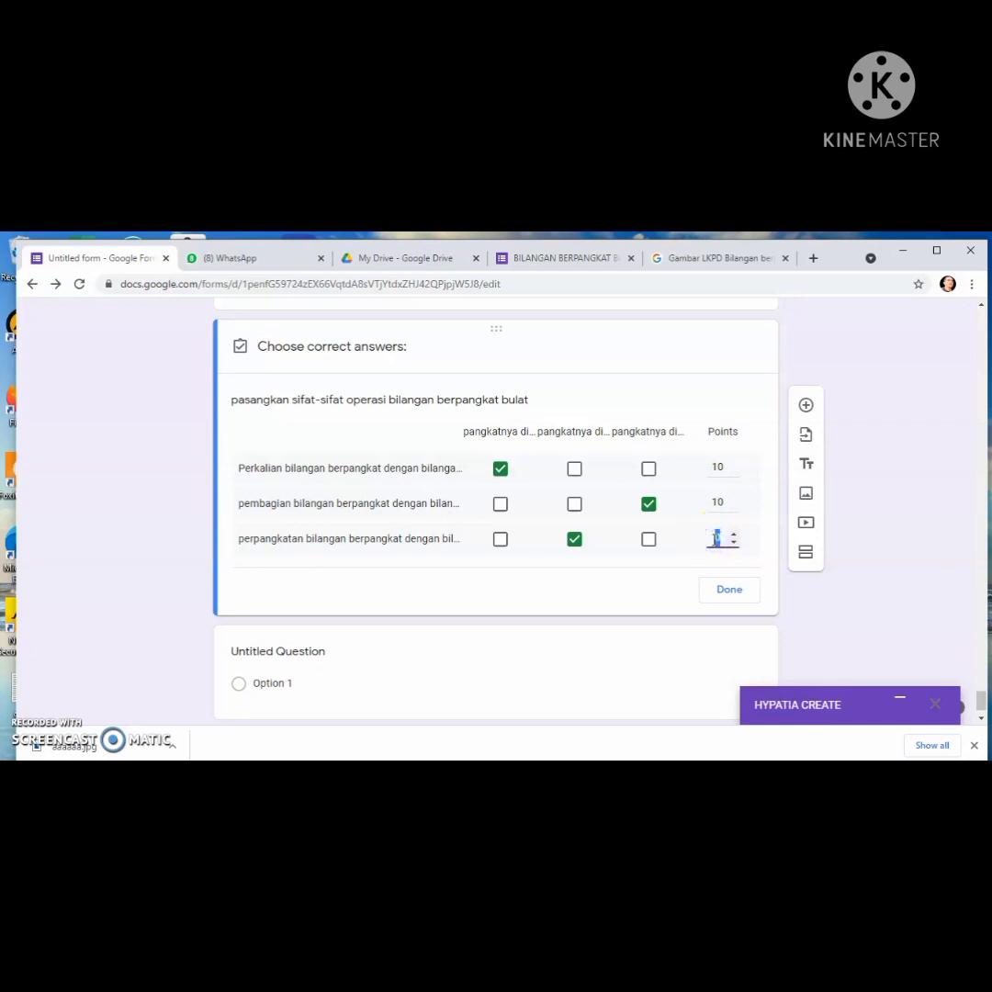
text(10)
click(733, 589)
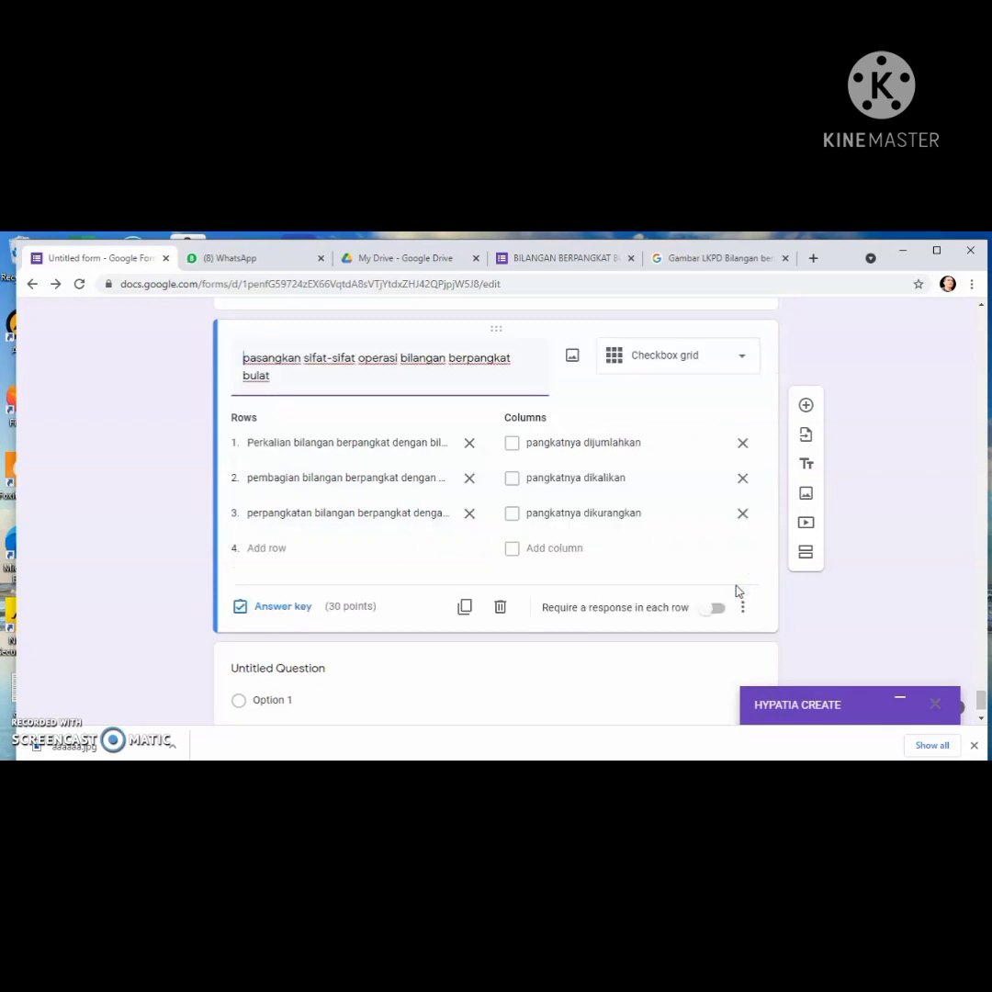
click(709, 612)
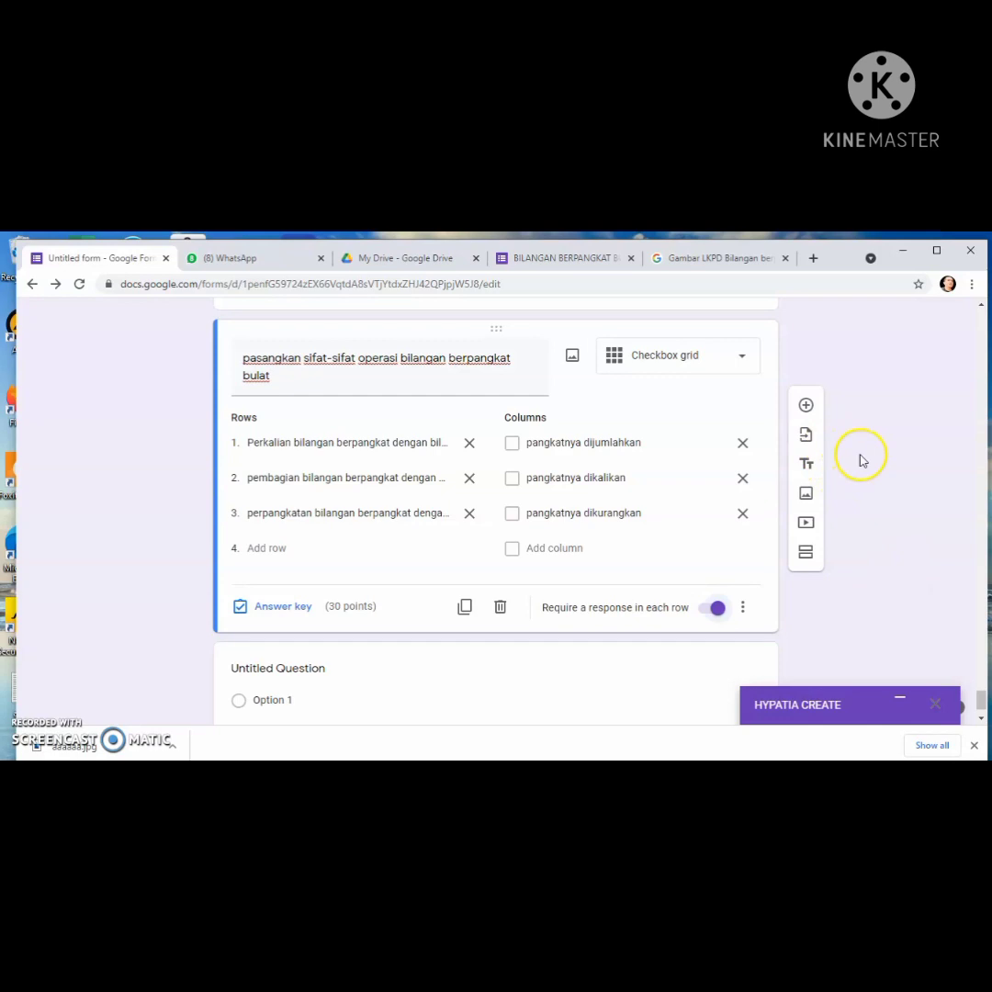
Add a new multiple-choice question below the grid with the text "hasil perkaian dari"
click(806, 407)
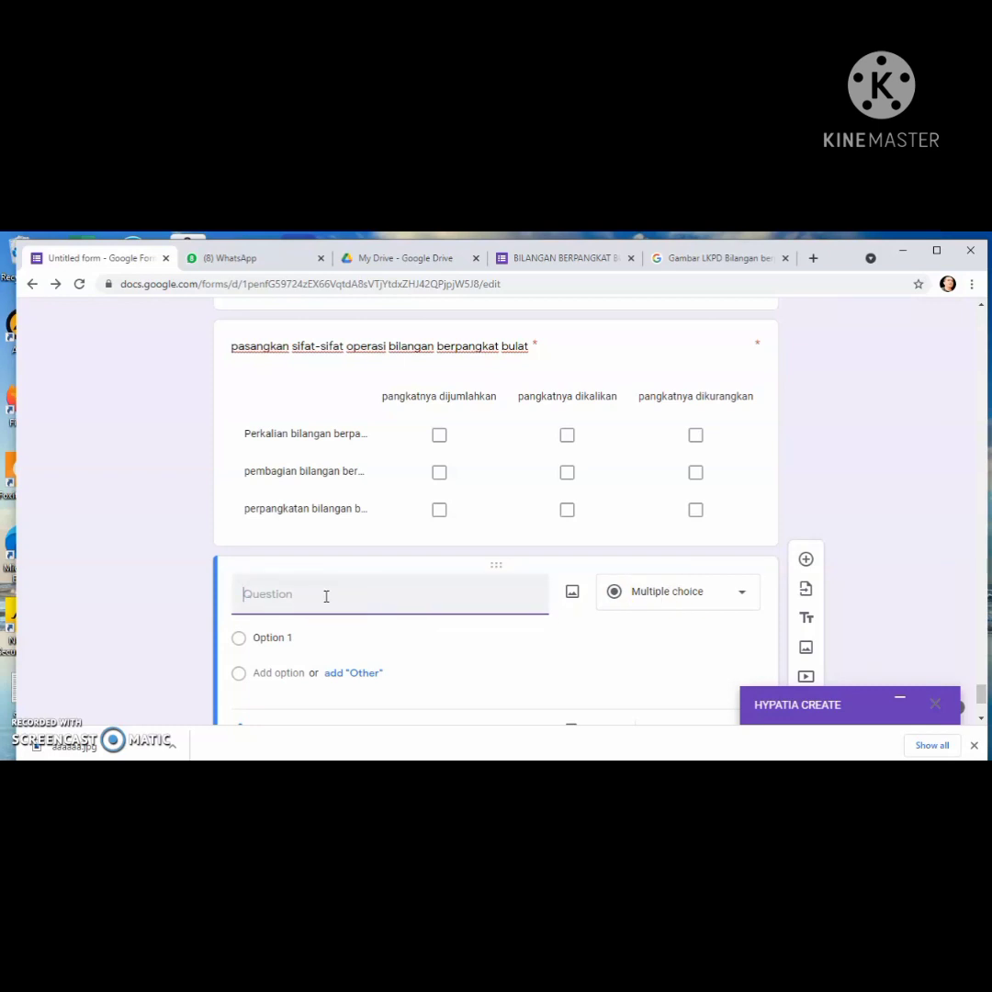
click(376, 594)
text(hasil perkaian dari)
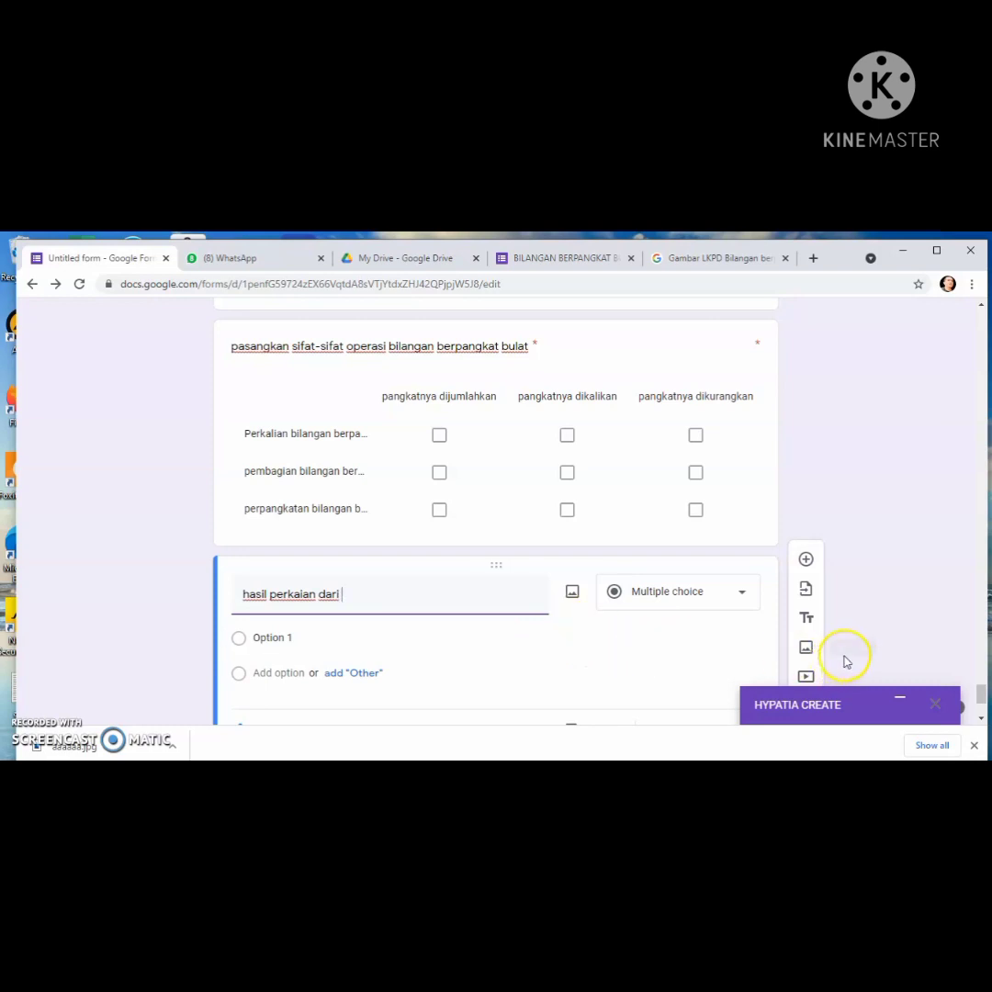
Expand the Hypatia Create equation editor and enter the power 2^4
click(900, 700)
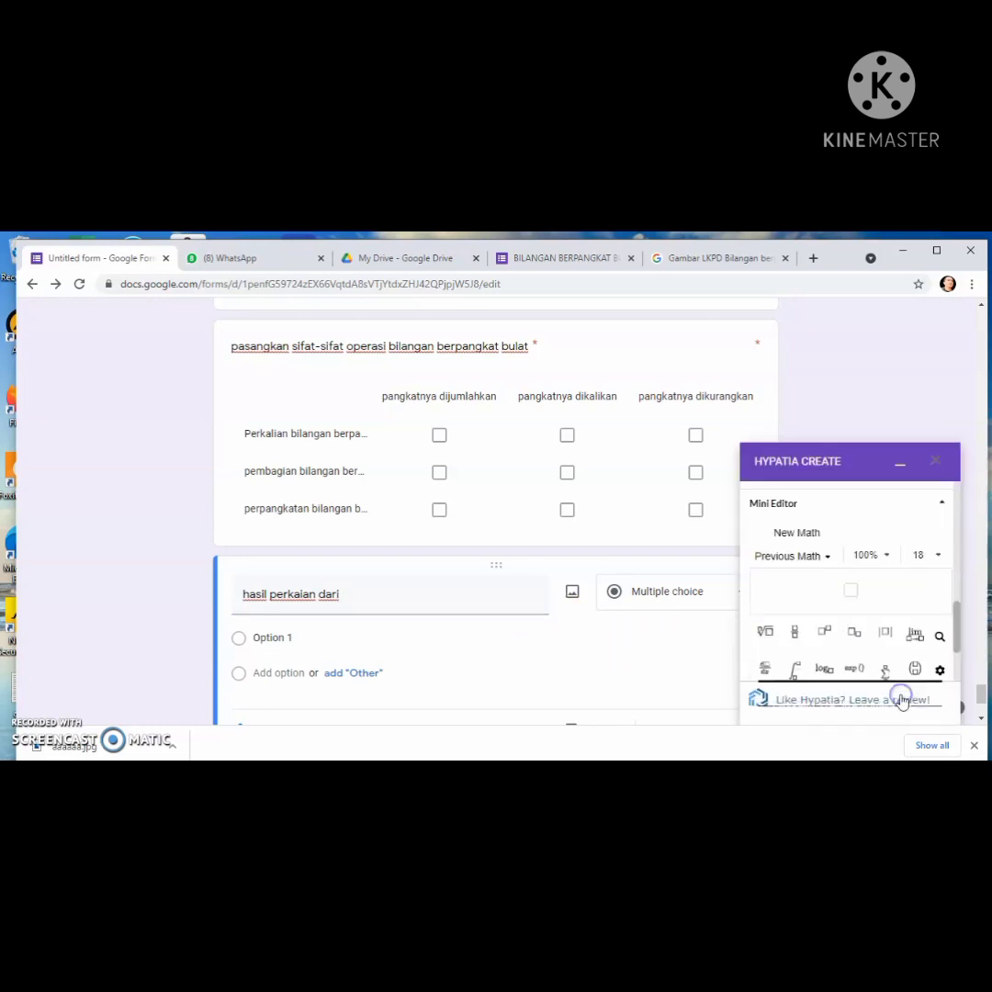
click(825, 549)
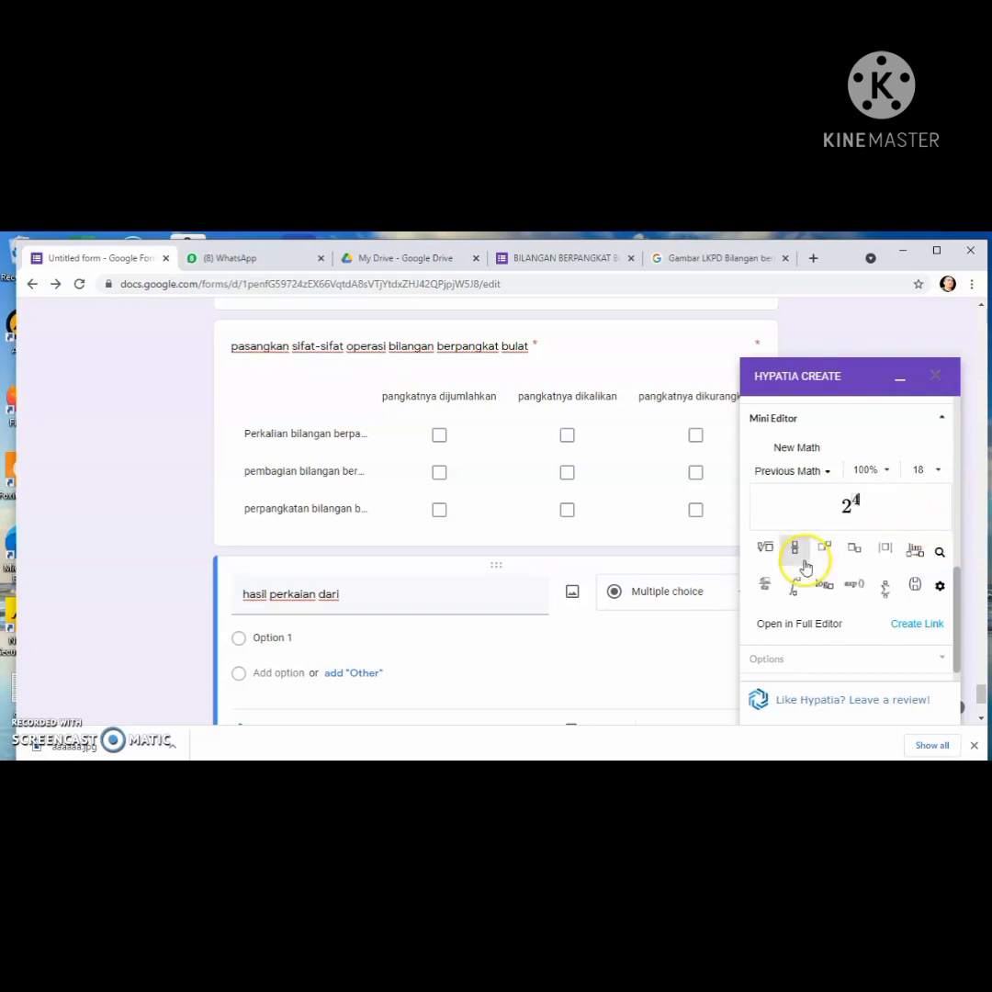
click(871, 513)
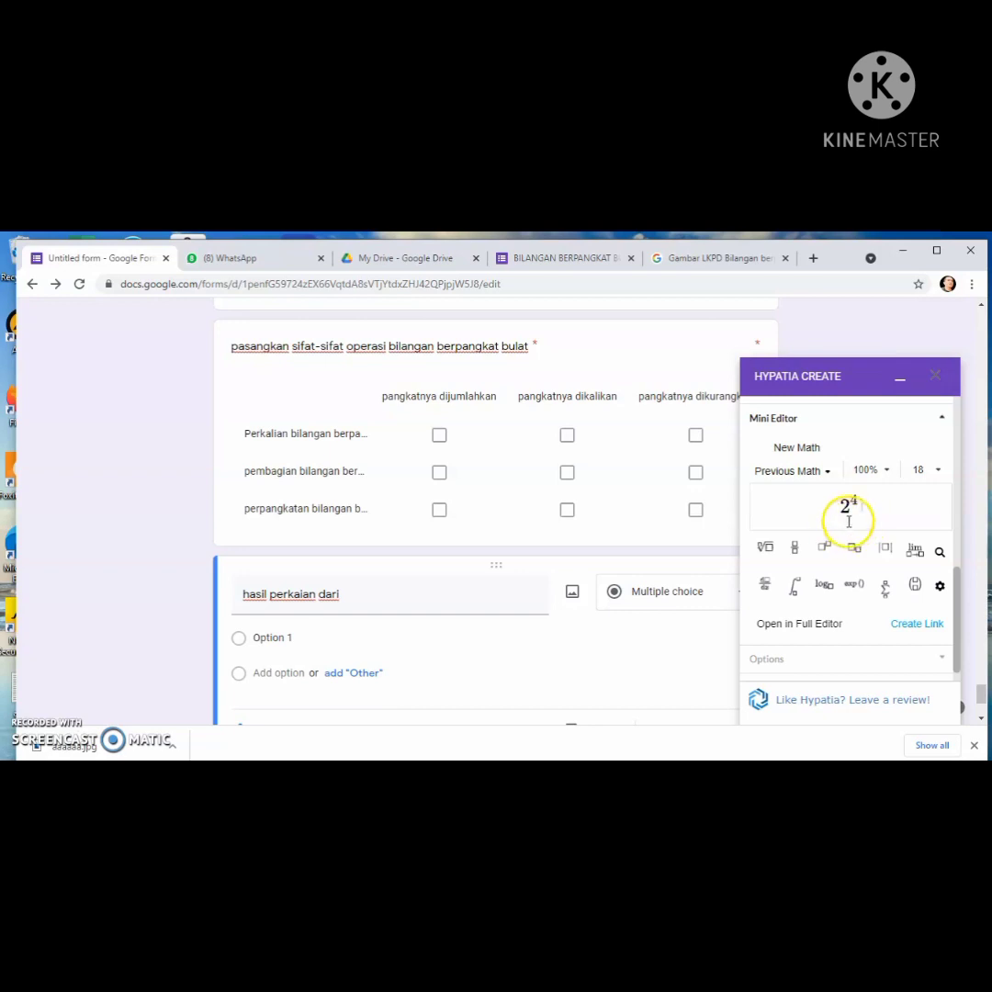
click(849, 505)
Add a fraction after the power in the equation, with numerator 2^4 and denominator 2^2
click(795, 548)
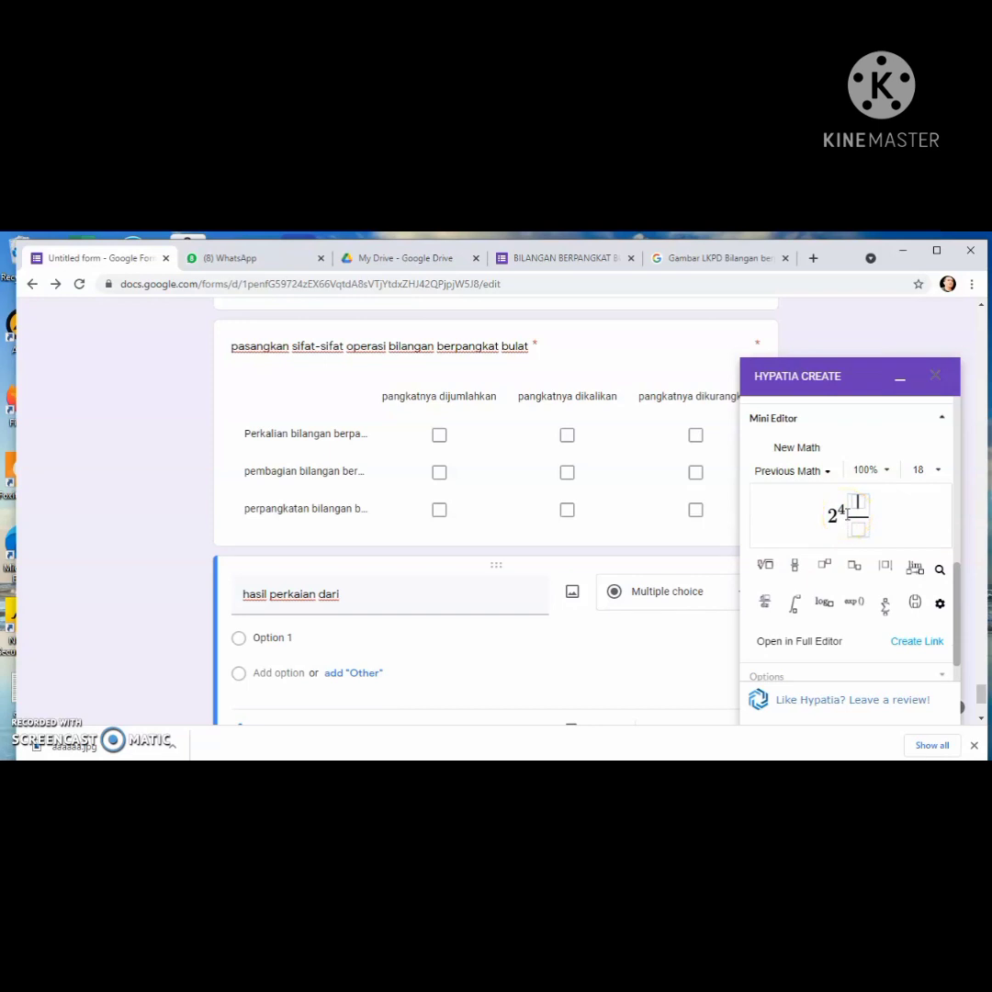
click(823, 567)
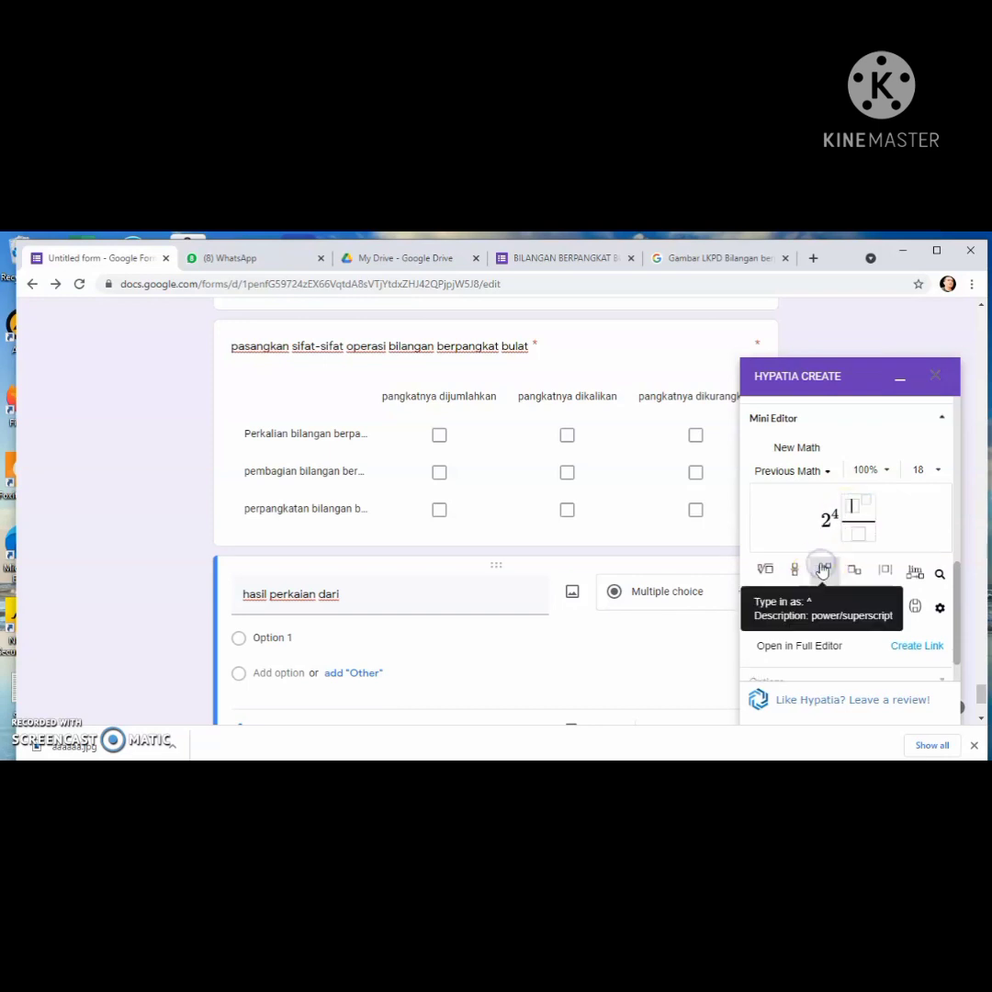
text(2^4)
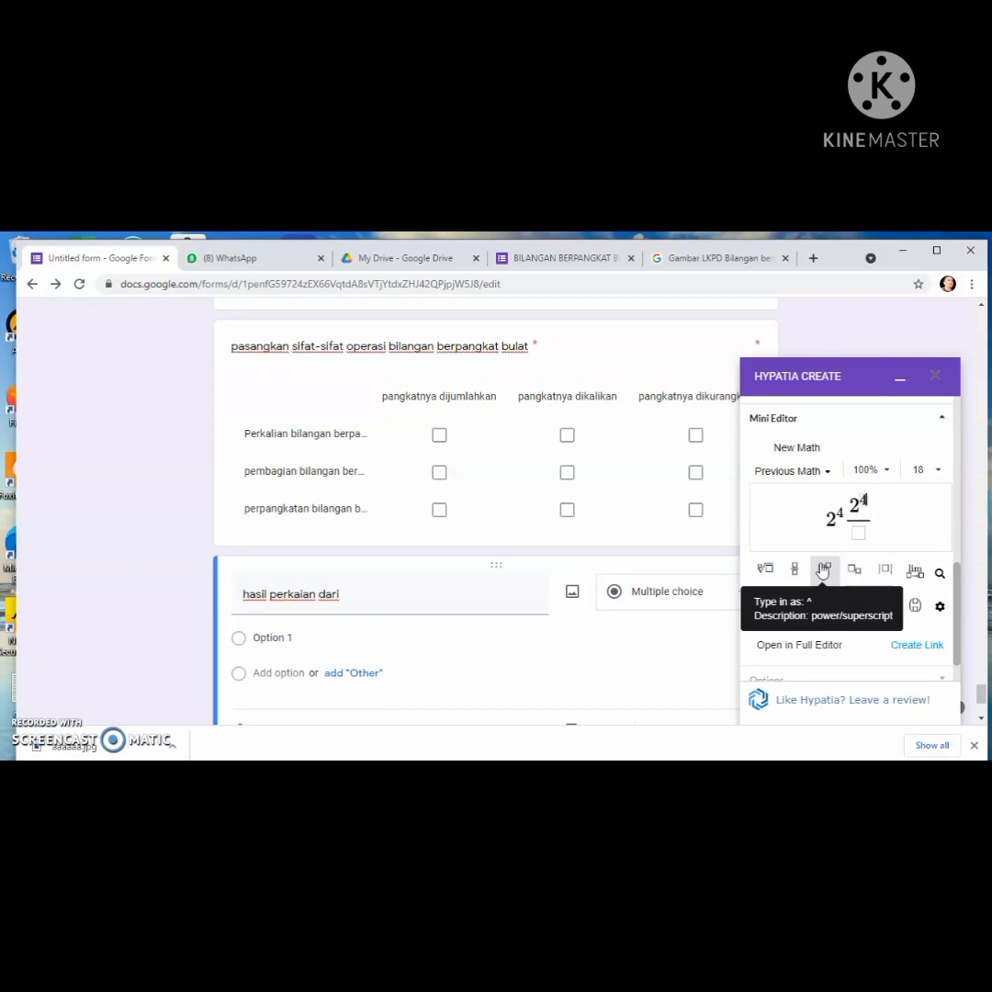
click(860, 534)
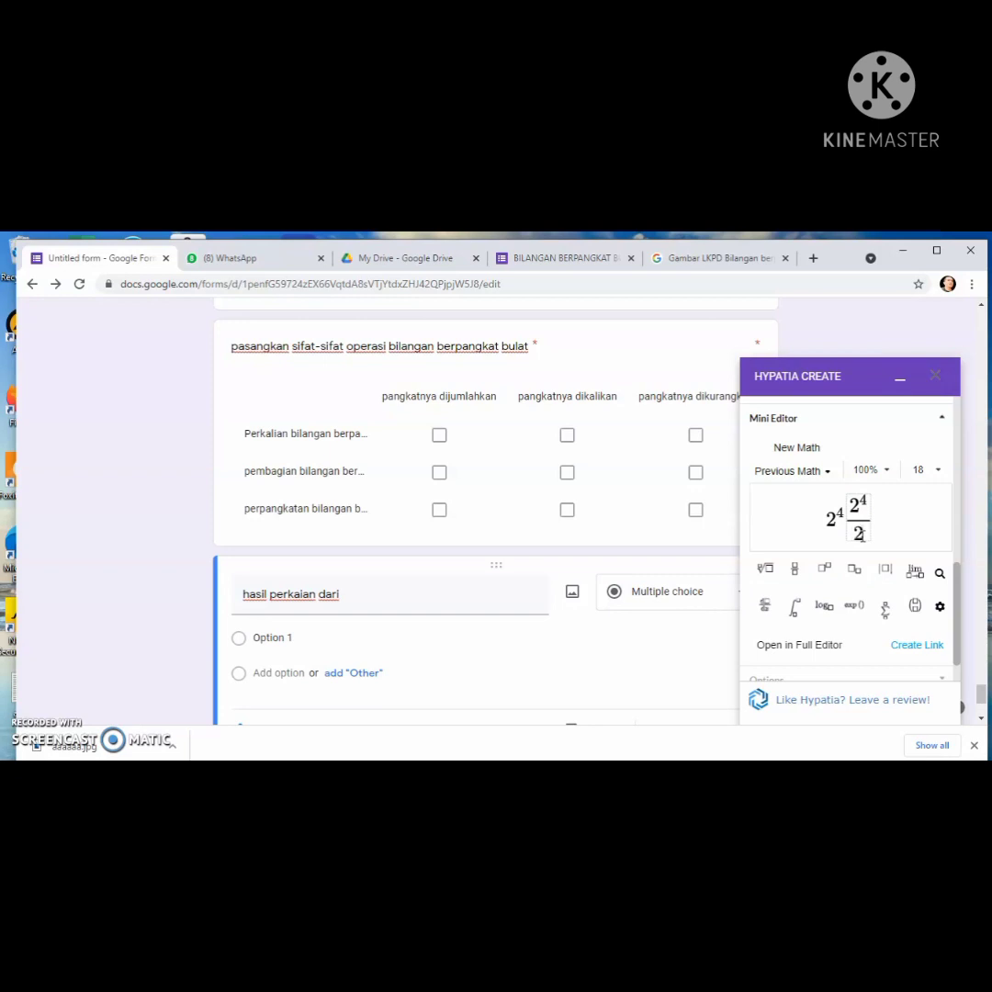
click(825, 571)
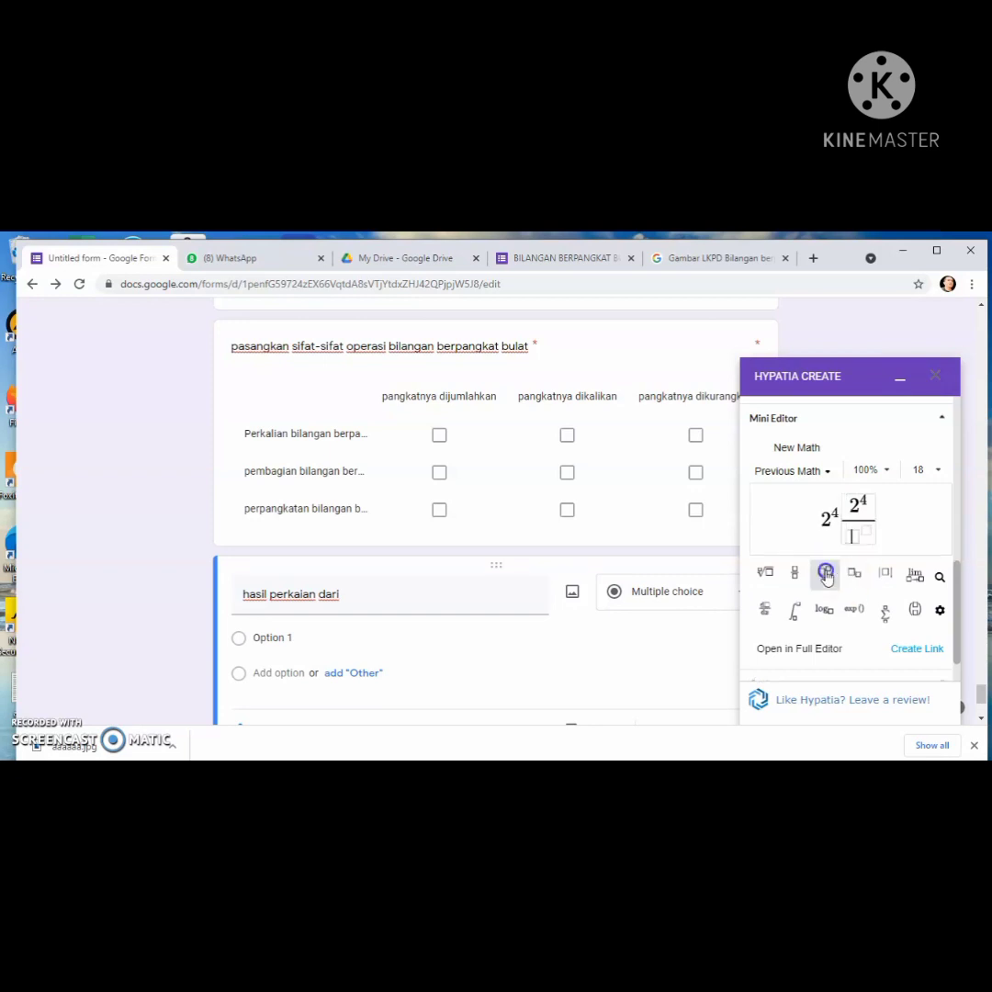
text(2⁴ )
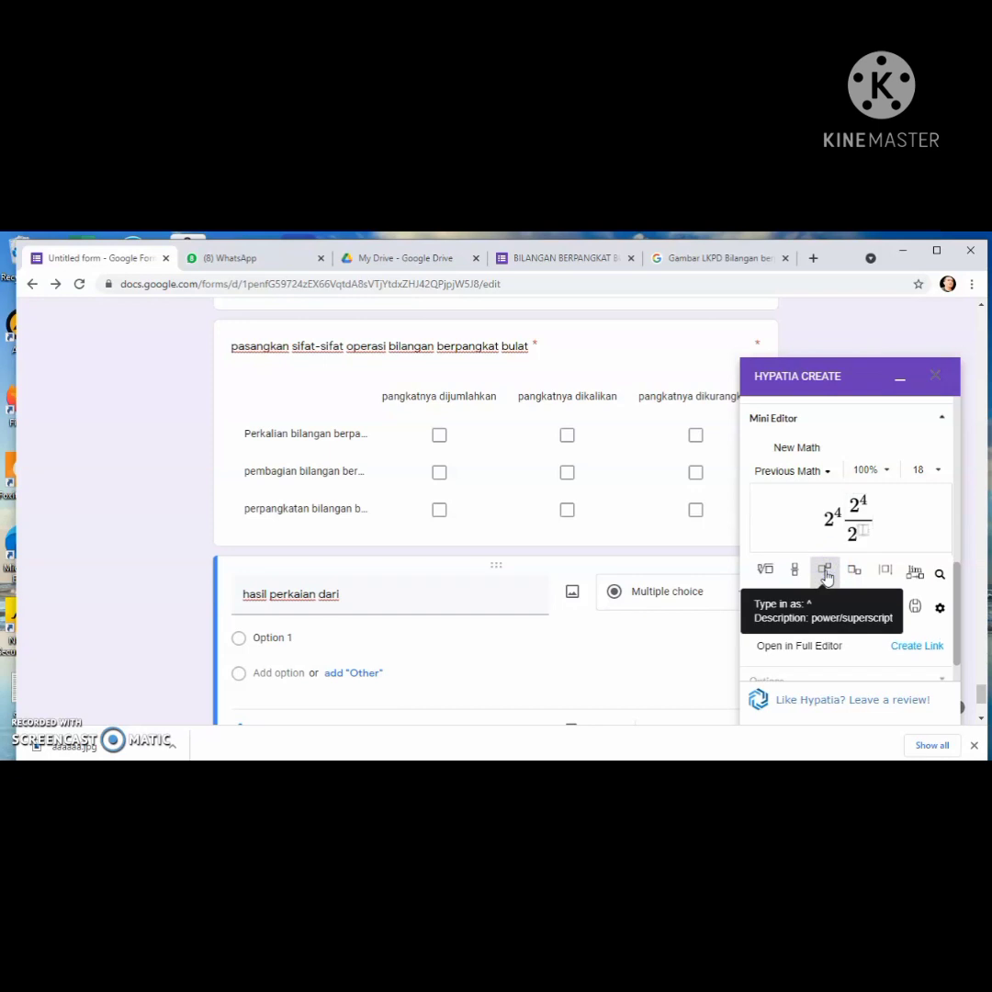
text(2)
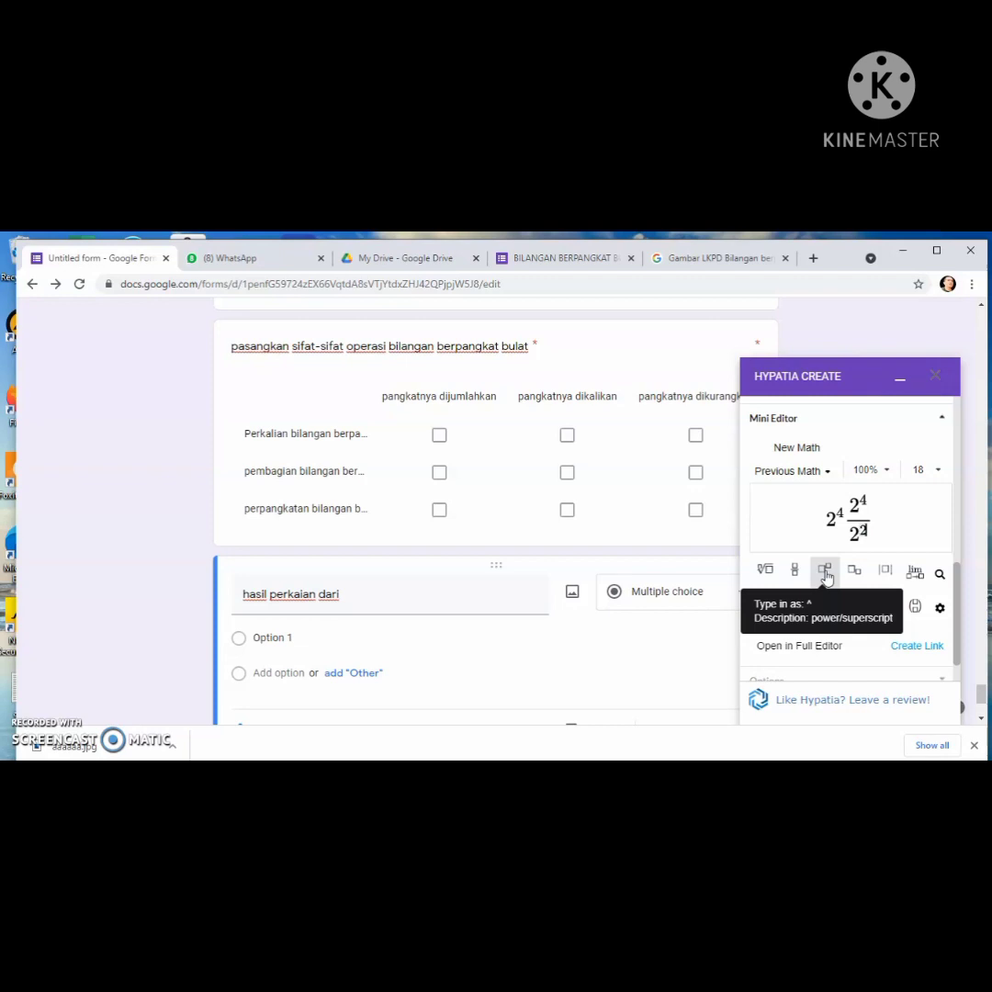
Clear the base and exponent of the standalone 2^4 in front of the fraction
click(832, 519)
key(BackSpace)
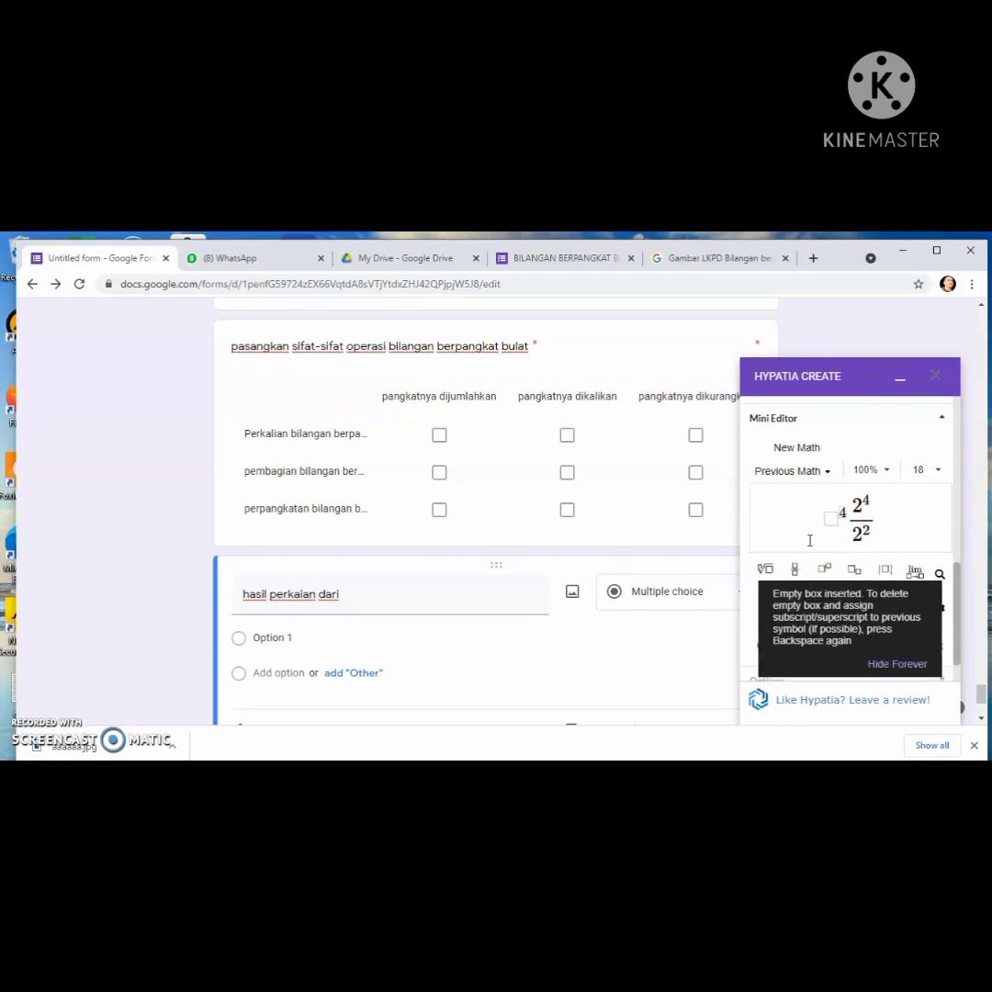
key(BackSpace)
click(898, 533)
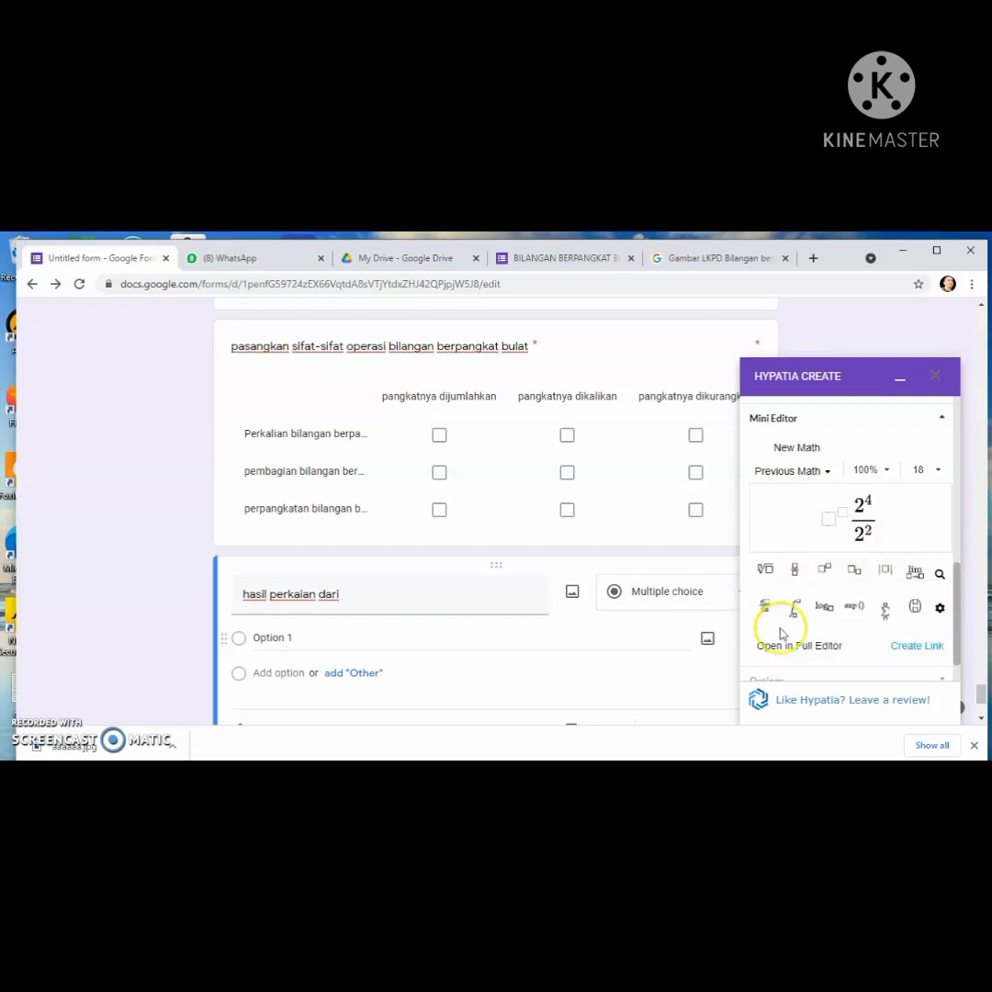
Create an image link for the 2^4 over 2^2 fraction and insert it by URL into the new multiple-choice question
click(915, 646)
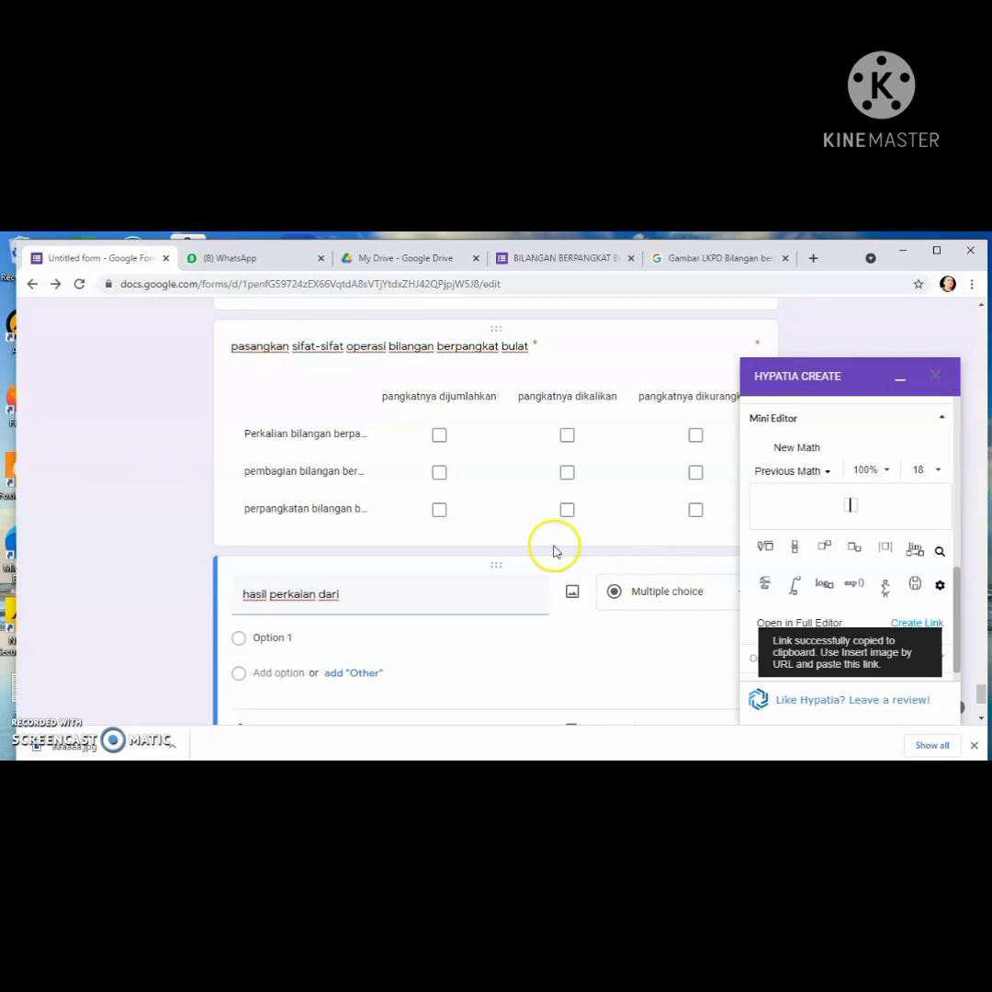
click(574, 594)
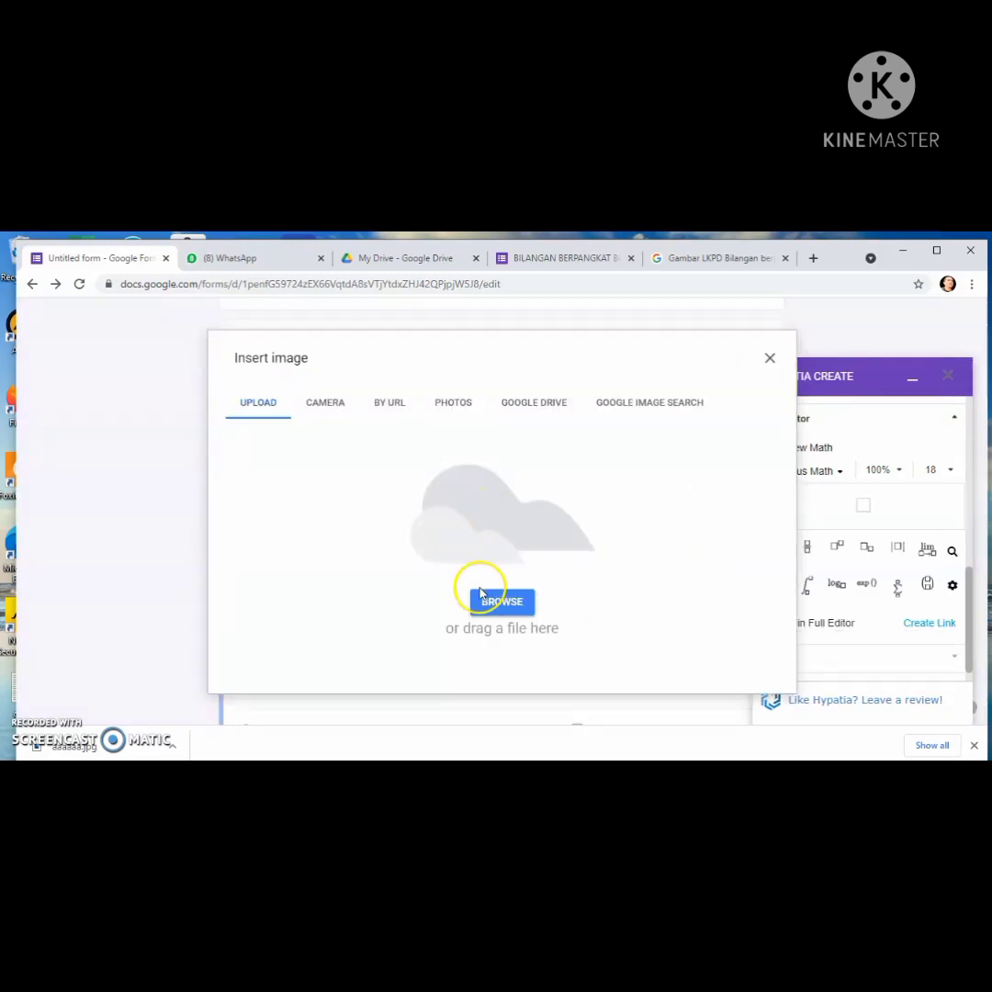
click(390, 404)
click(395, 471)
right_click(396, 470)
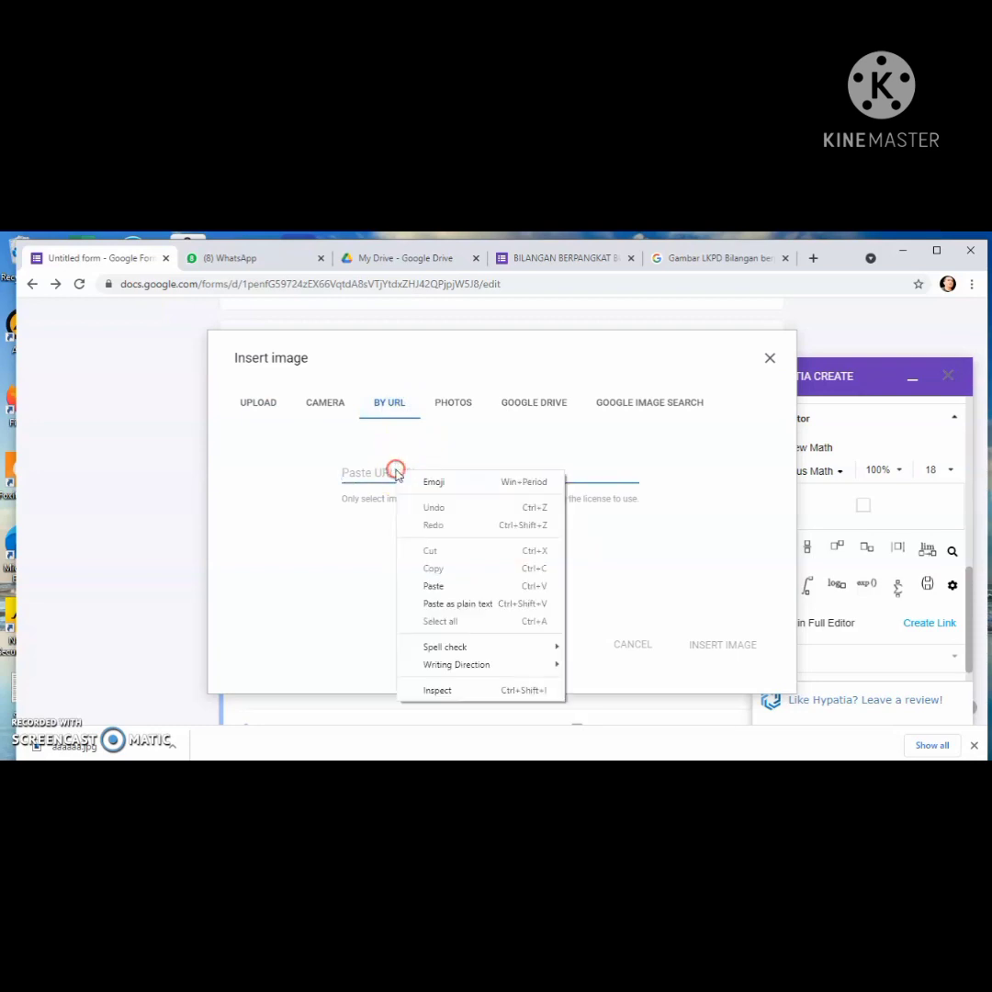
click(436, 578)
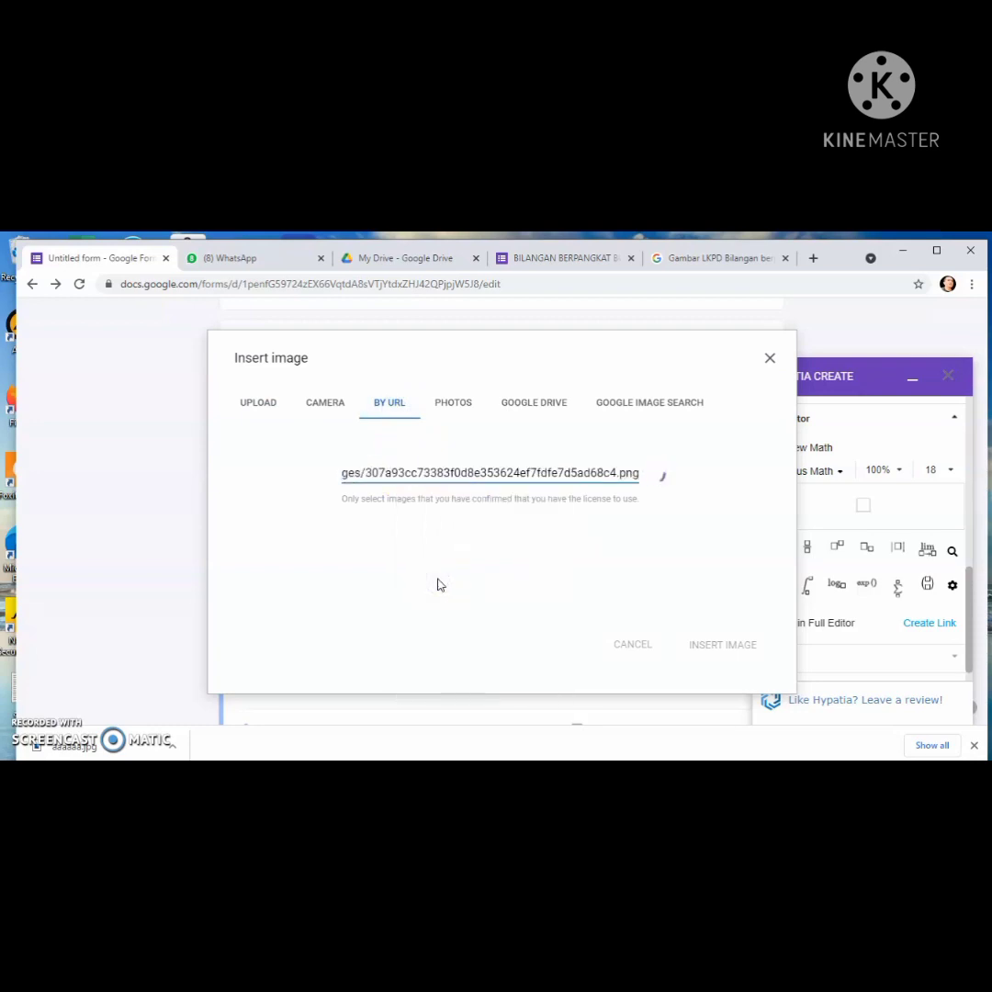
click(698, 645)
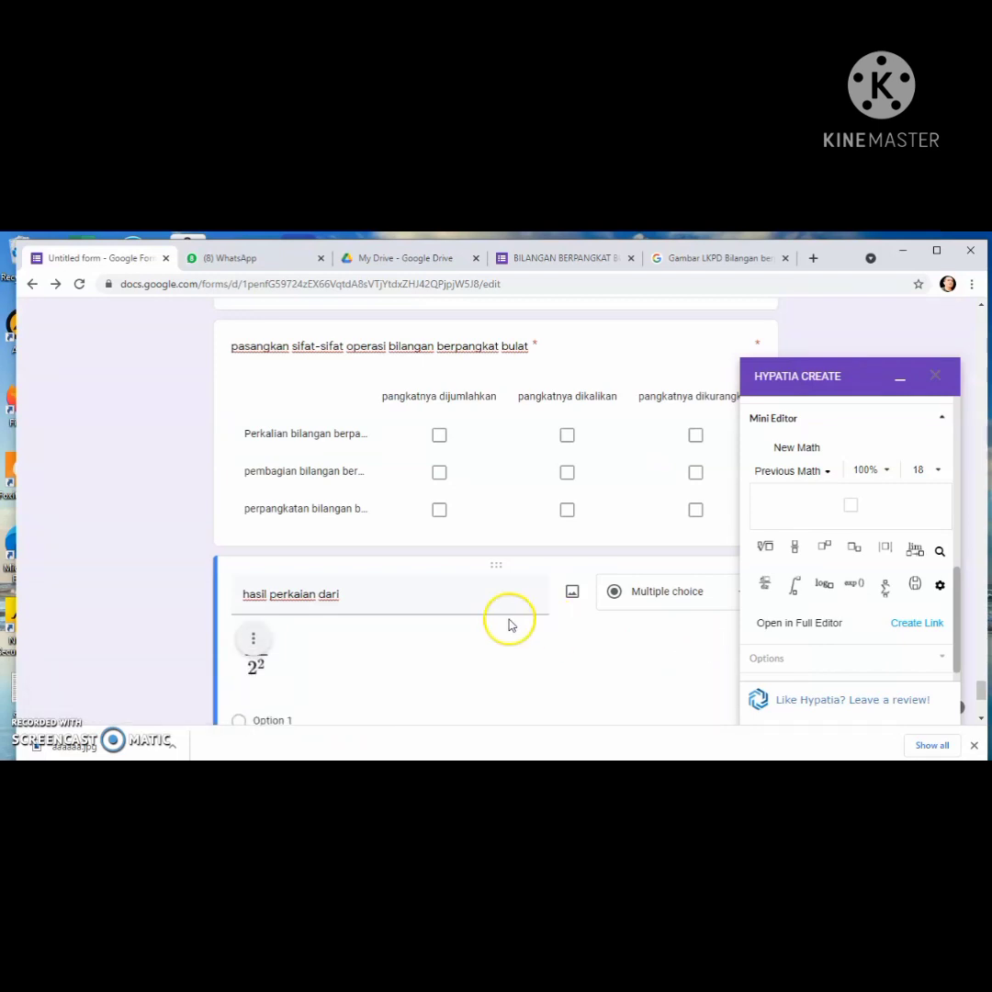
Change the question text above the fraction image to "hasil pembagian dari"
triple_click(283, 595)
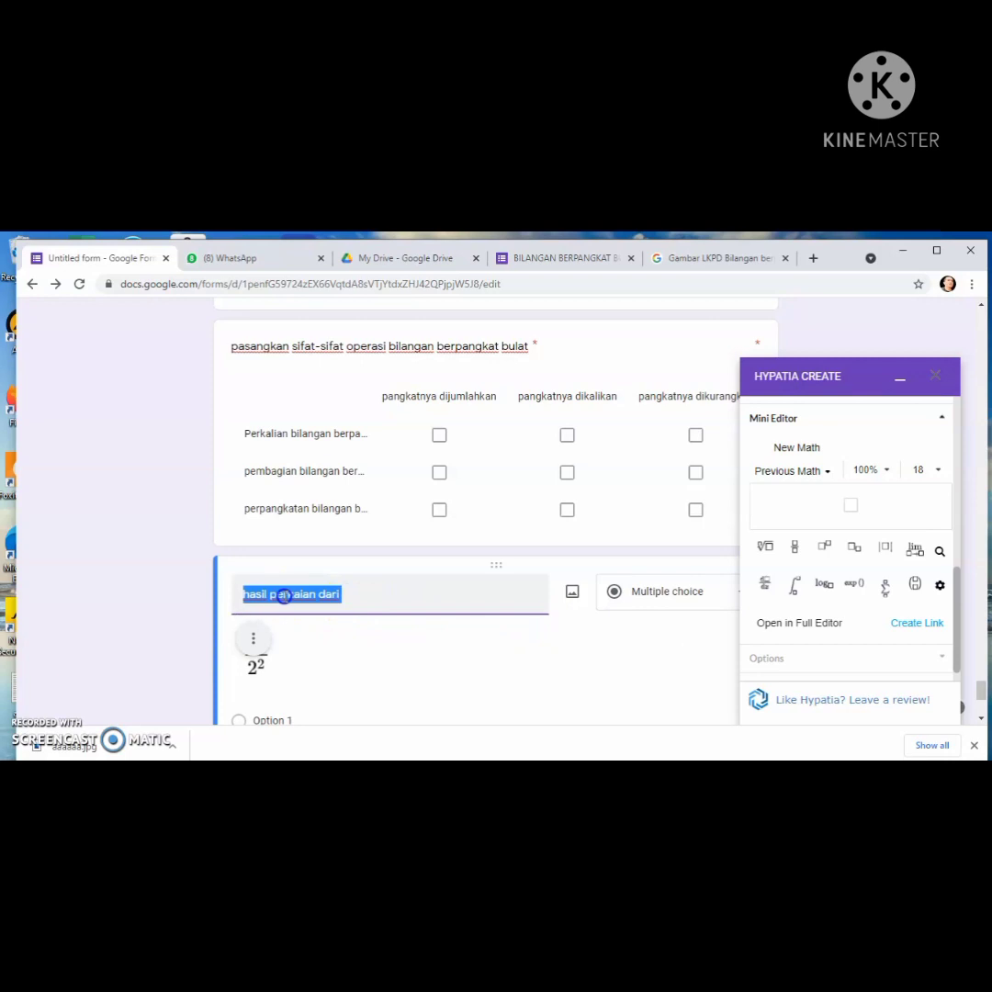
click(279, 595)
drag(269, 596, 316, 595)
text(pe)
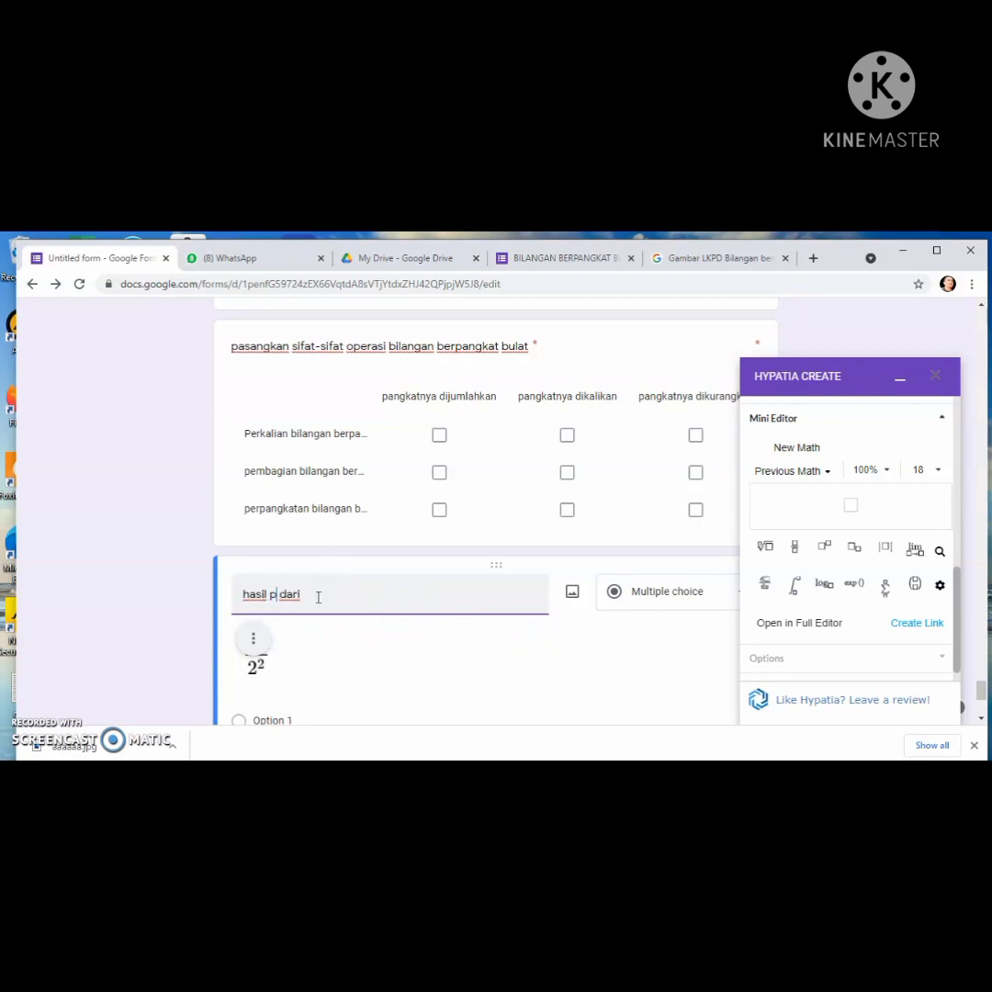
text(mbagian)
click(399, 660)
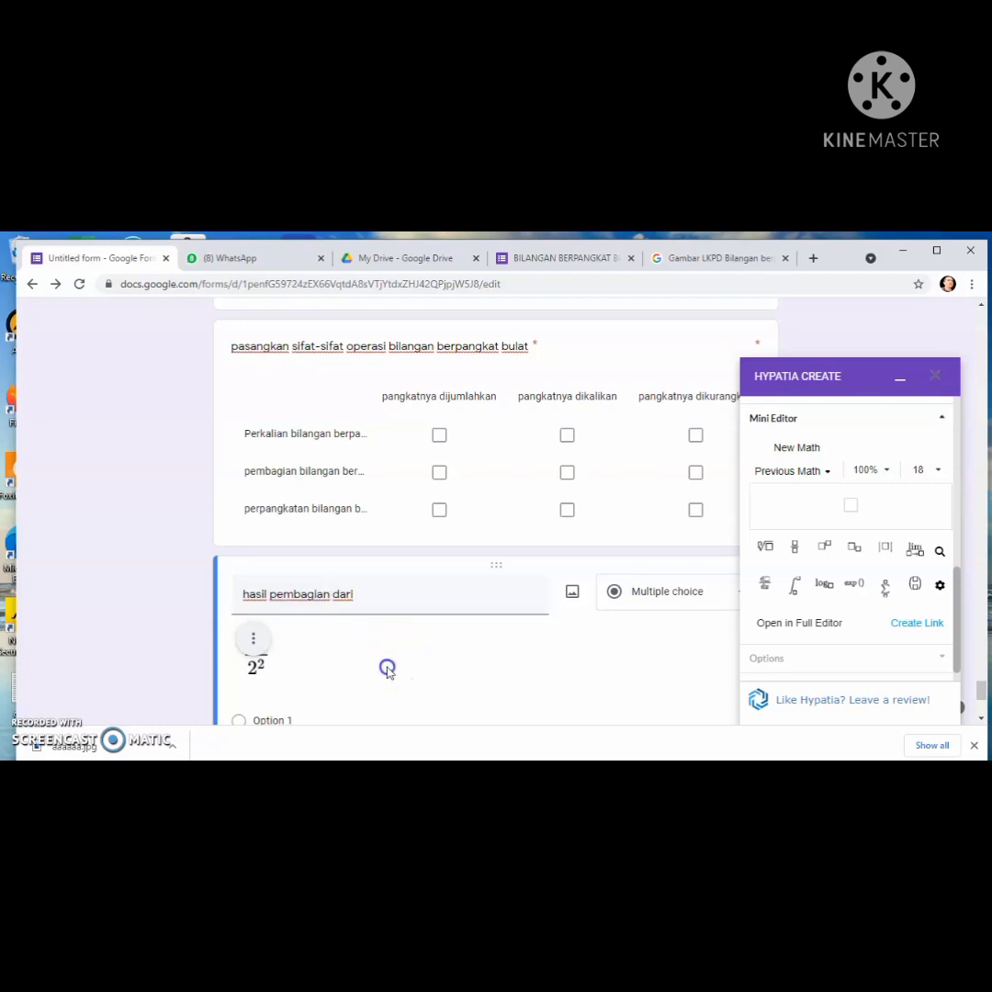
click(667, 667)
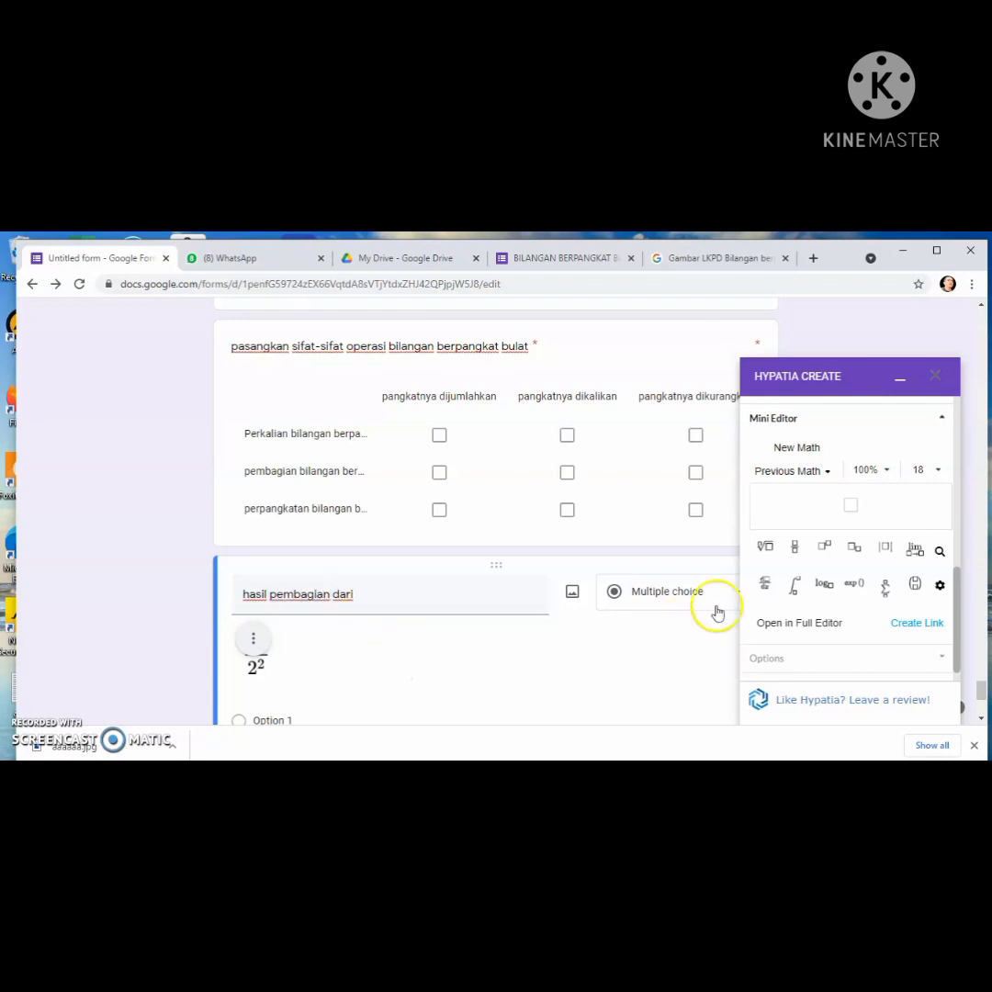
Minimise the Hypatia Create editor and open the answer key of the "hasil pembagian dari" question
click(900, 377)
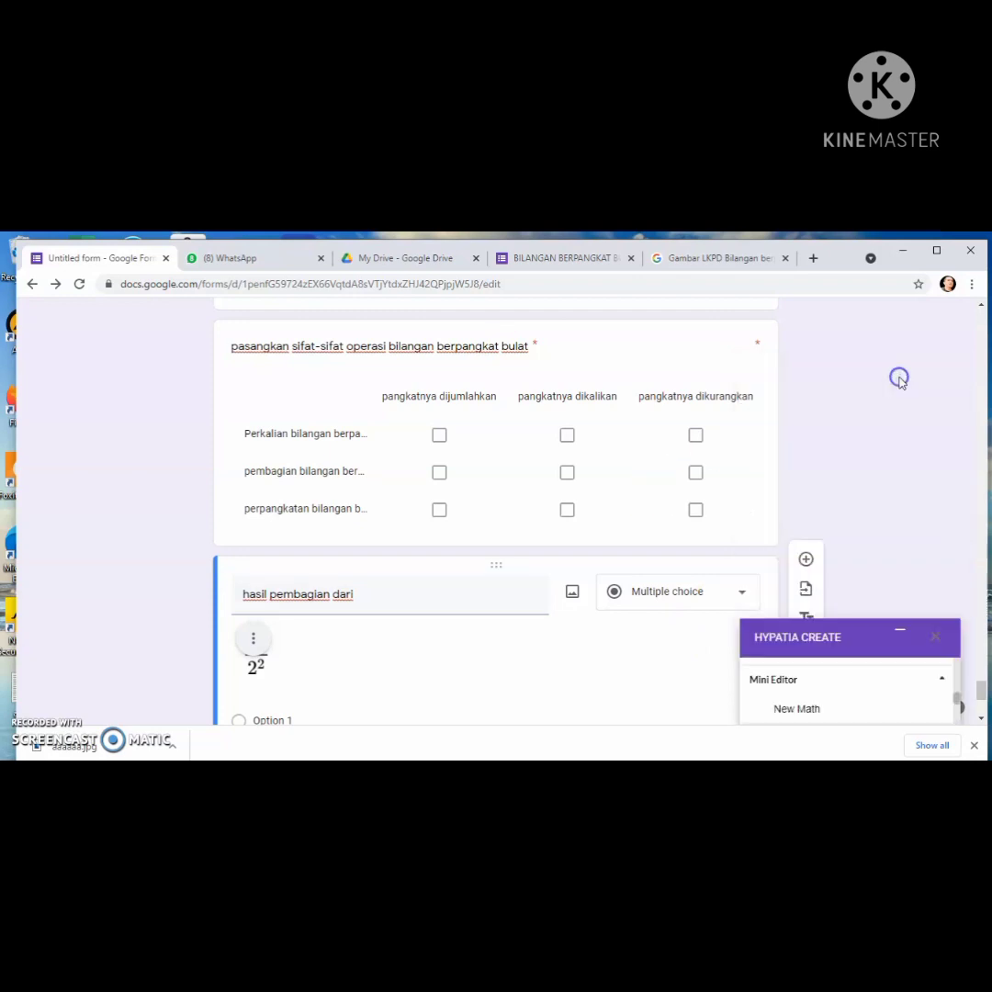
scroll(979, 695, down, 2)
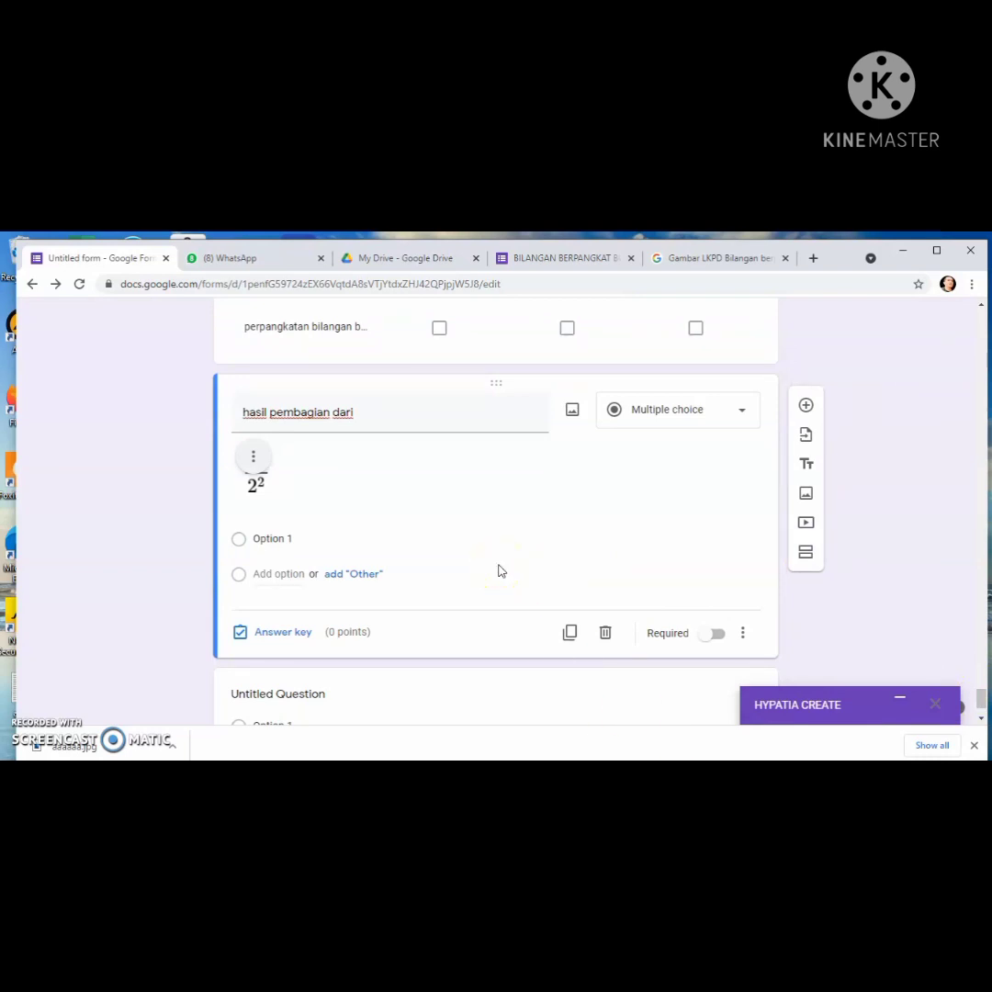
click(283, 634)
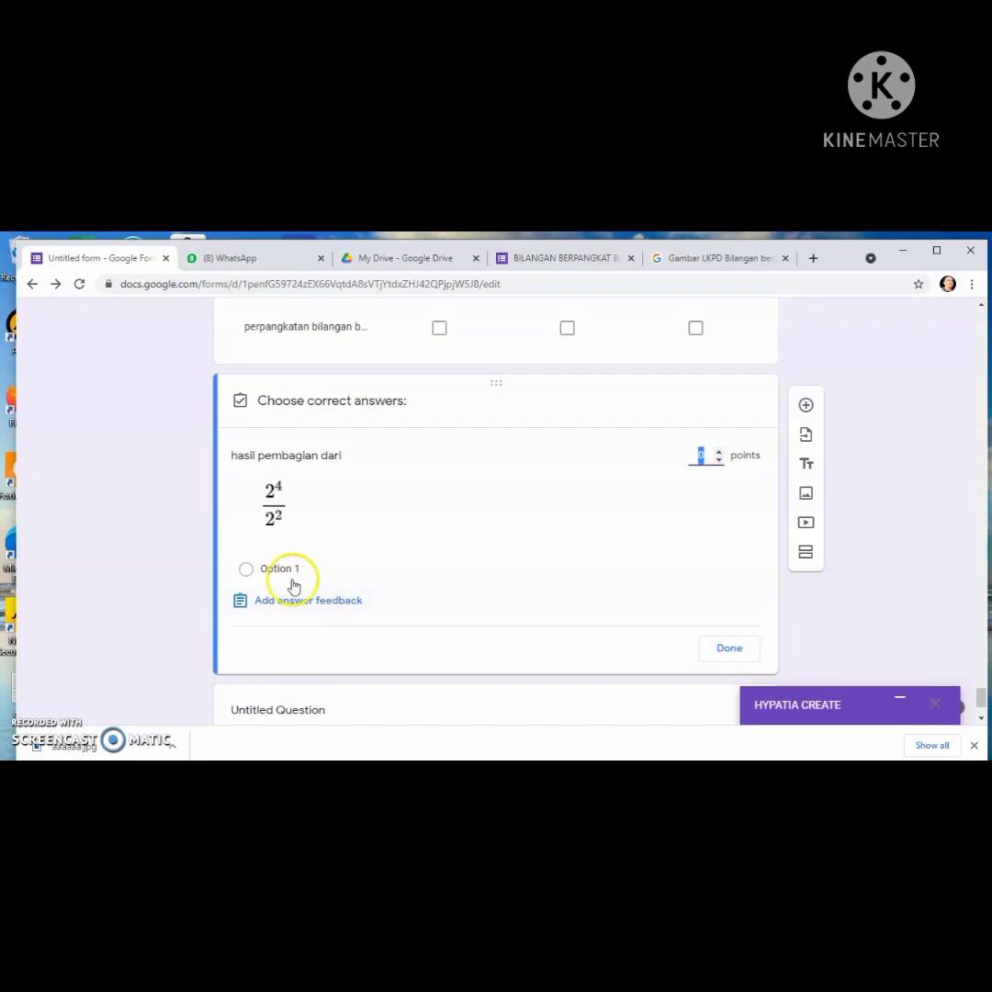
click(287, 601)
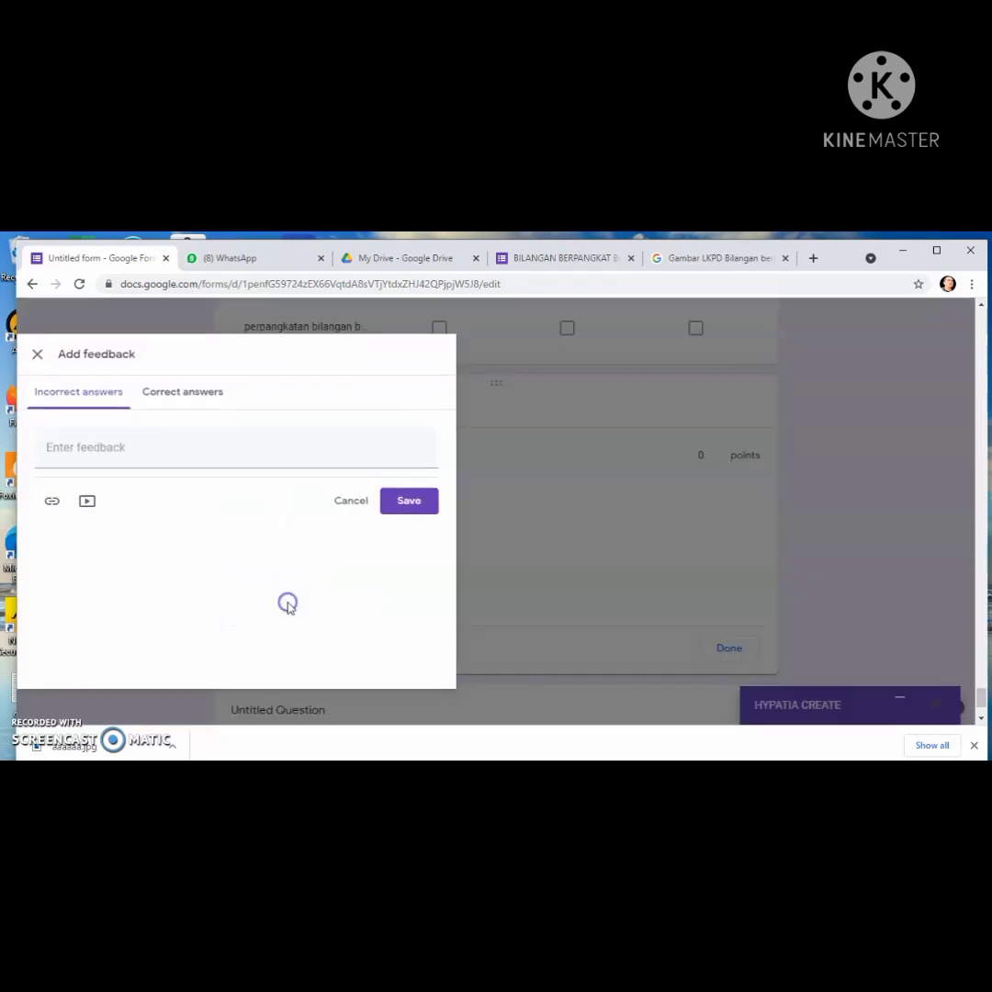
click(103, 446)
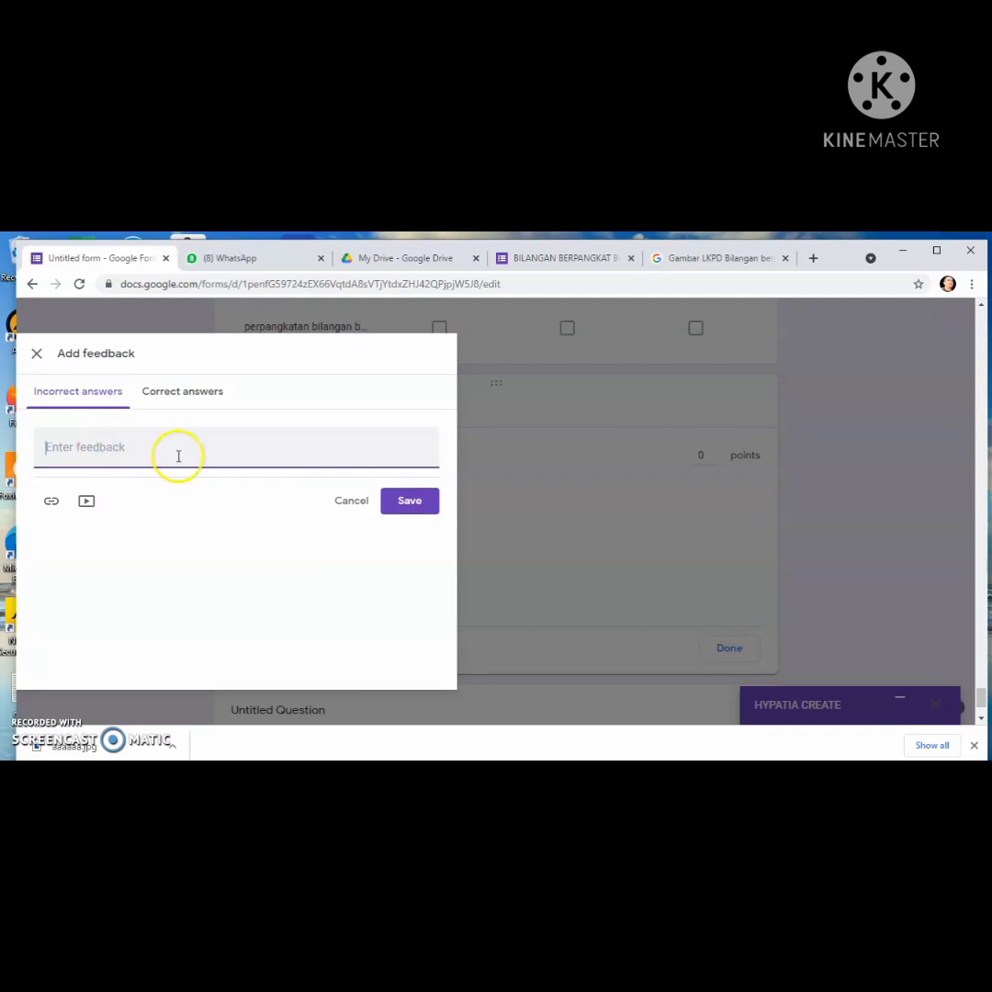
click(348, 502)
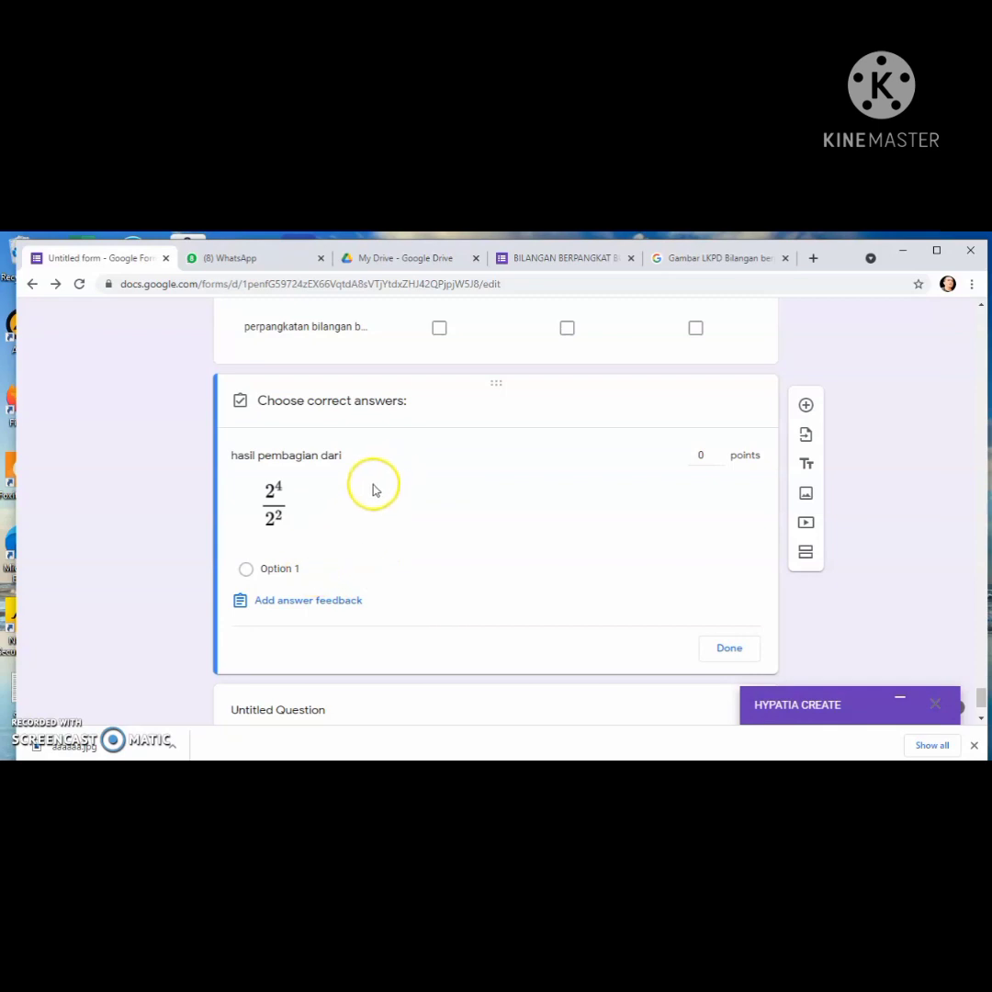
click(368, 489)
click(282, 605)
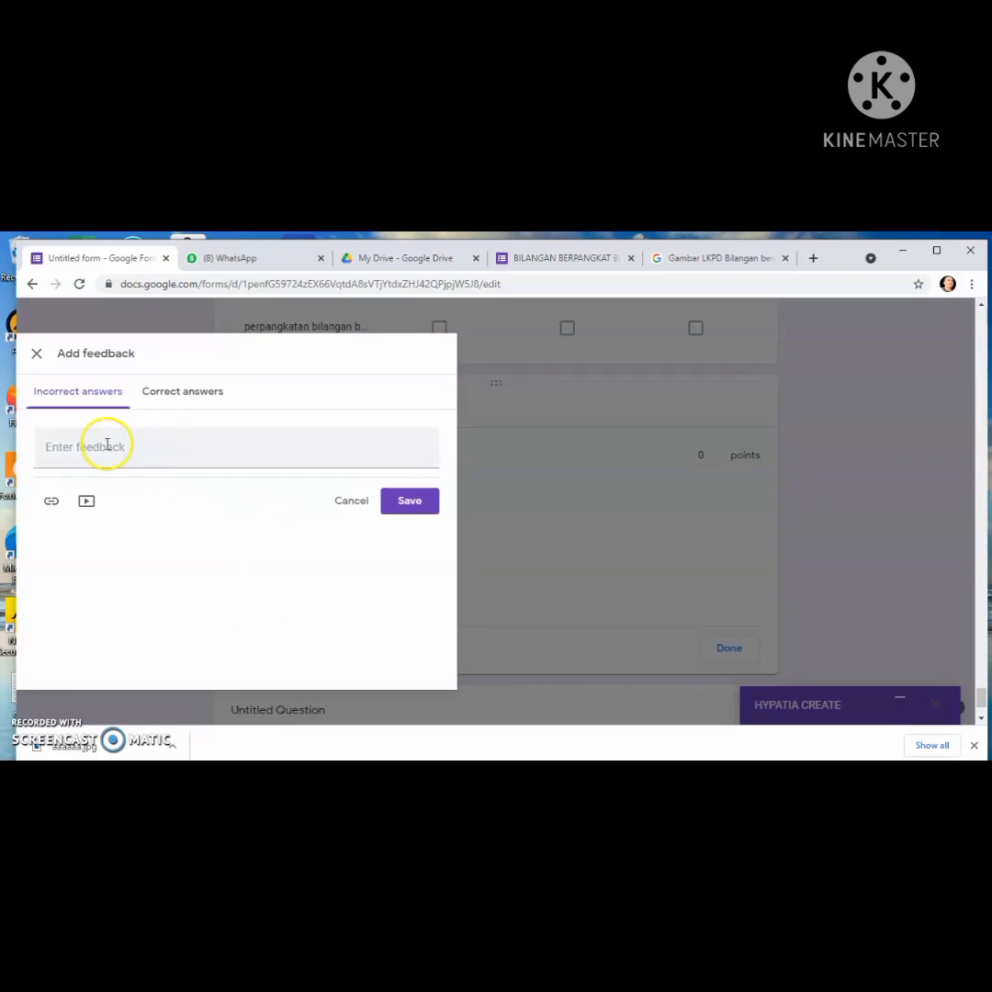
click(108, 445)
text(4)
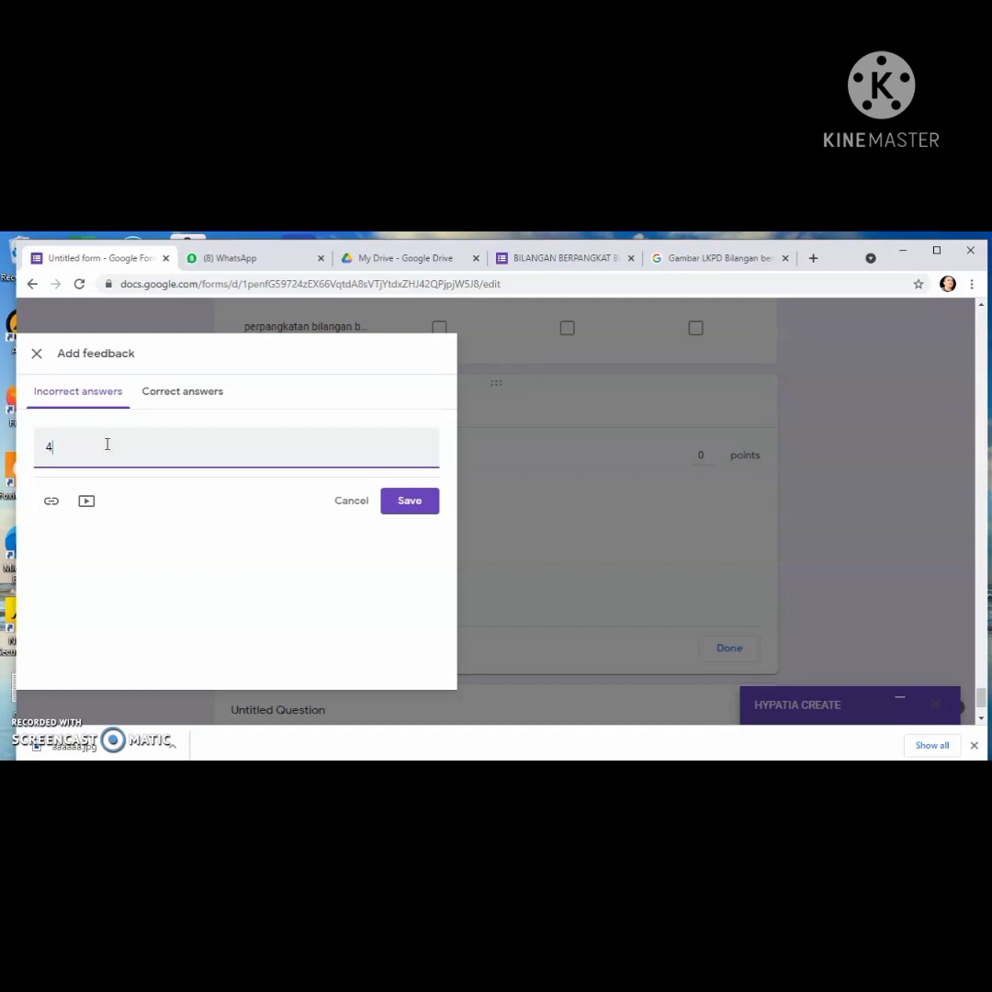
key(Return)
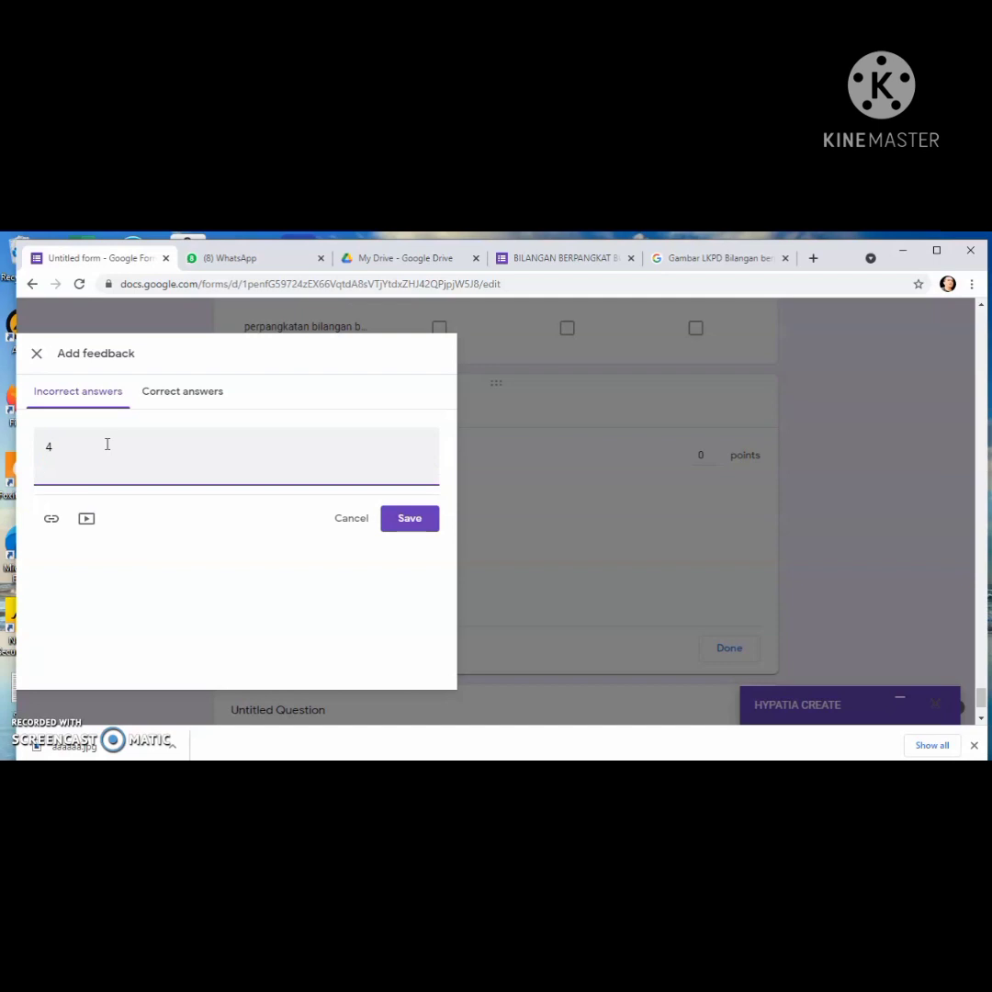
key(BackSpace)
key(BackSpace)
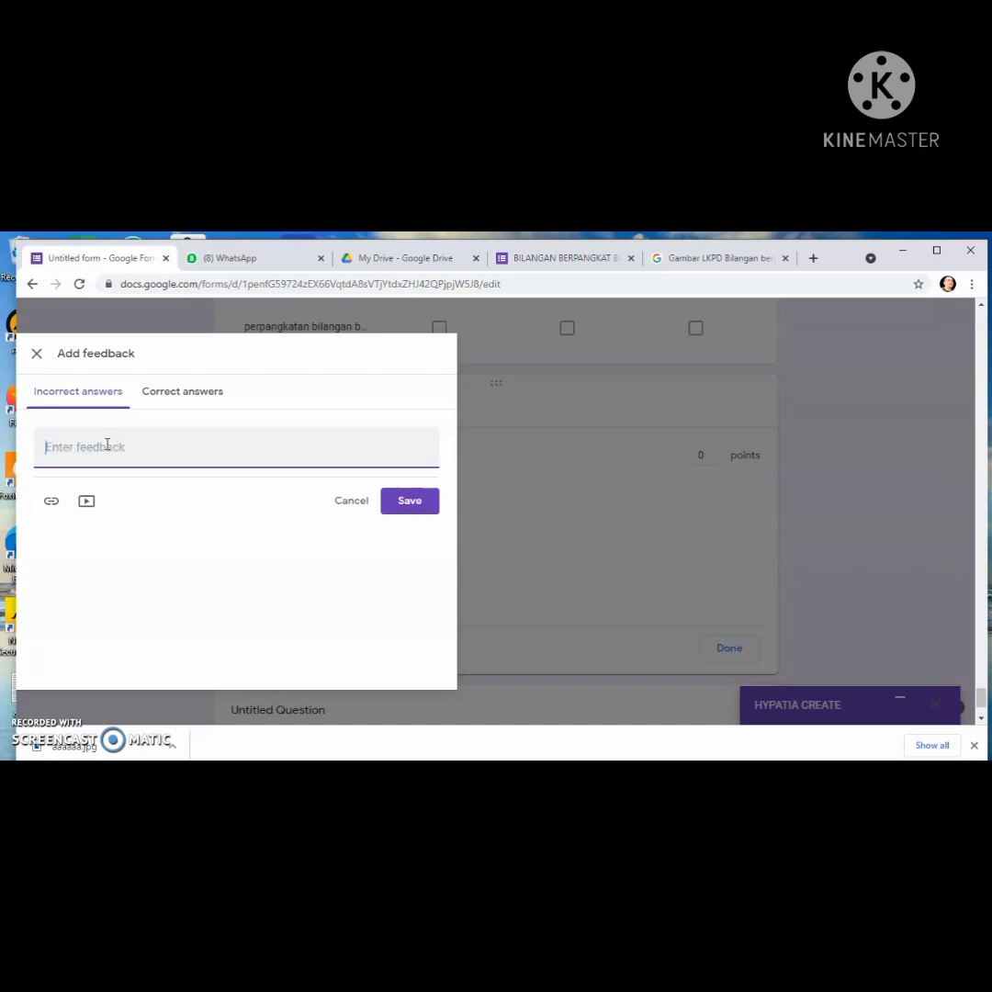
click(182, 391)
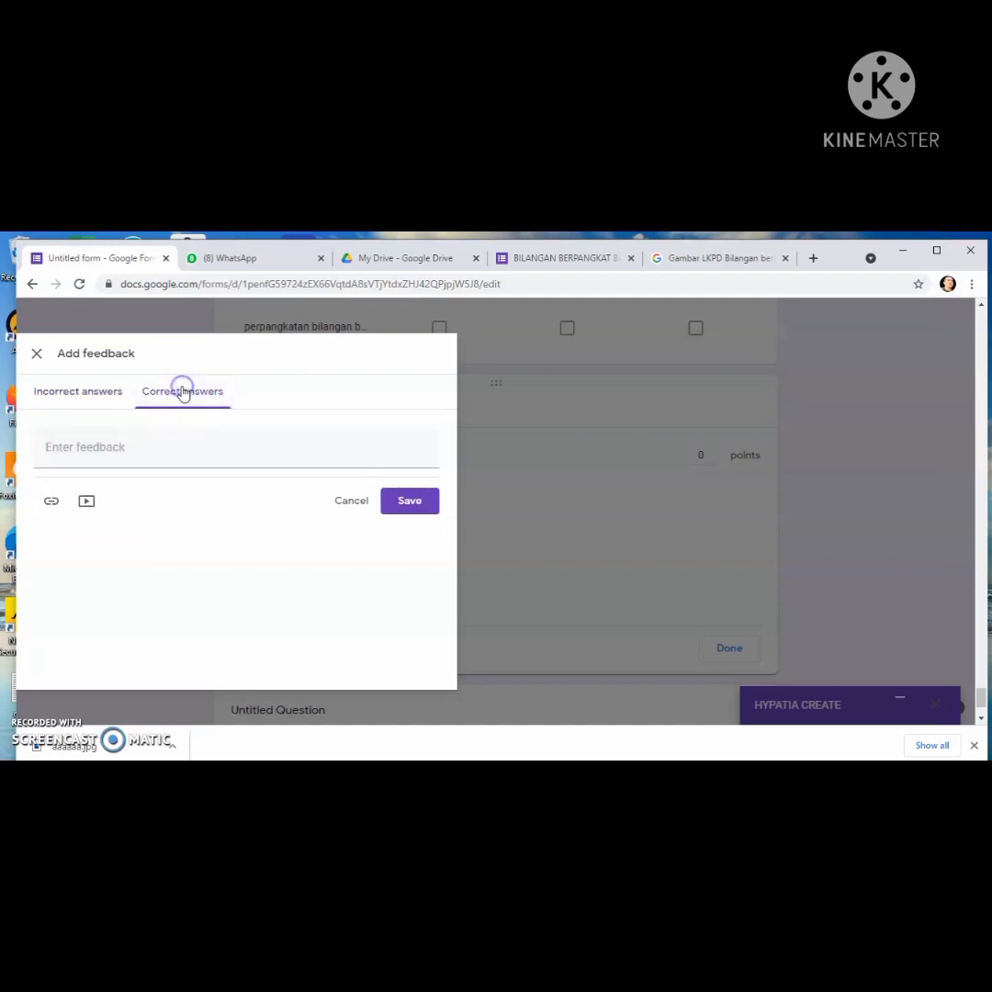
click(92, 400)
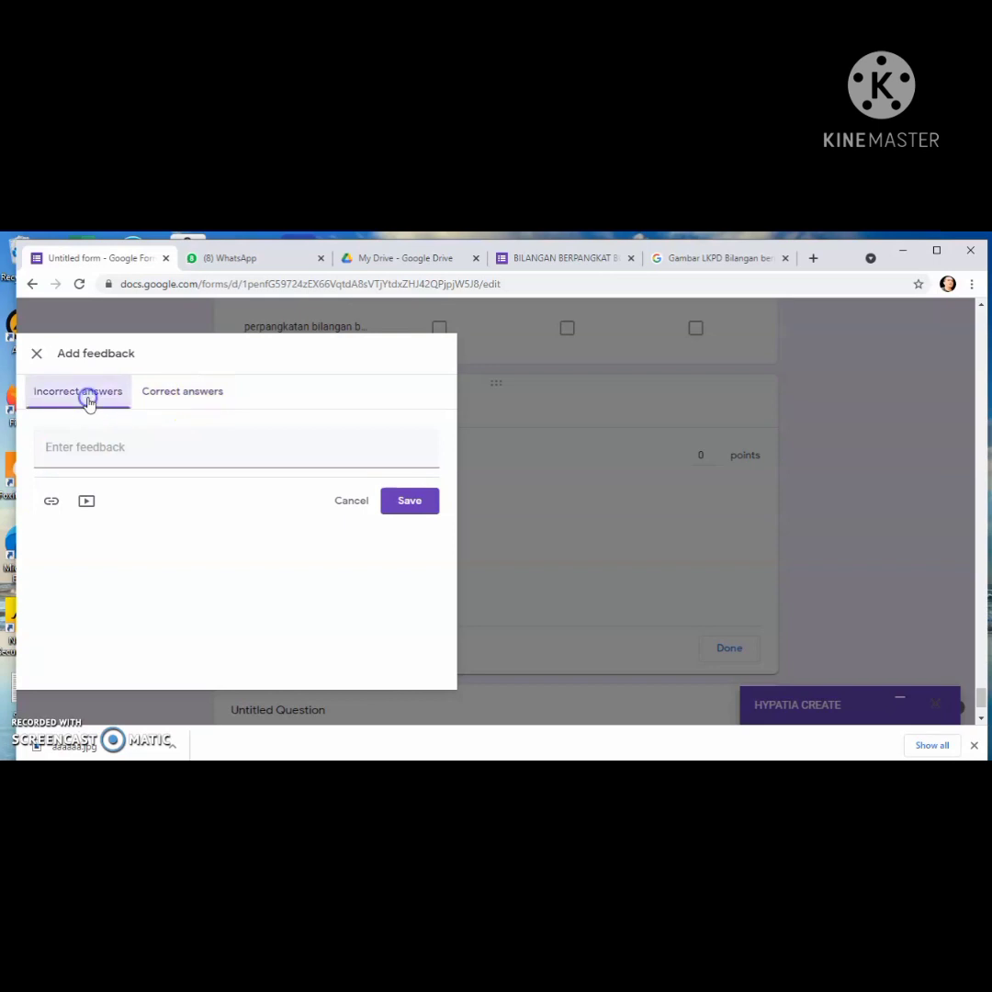
click(37, 355)
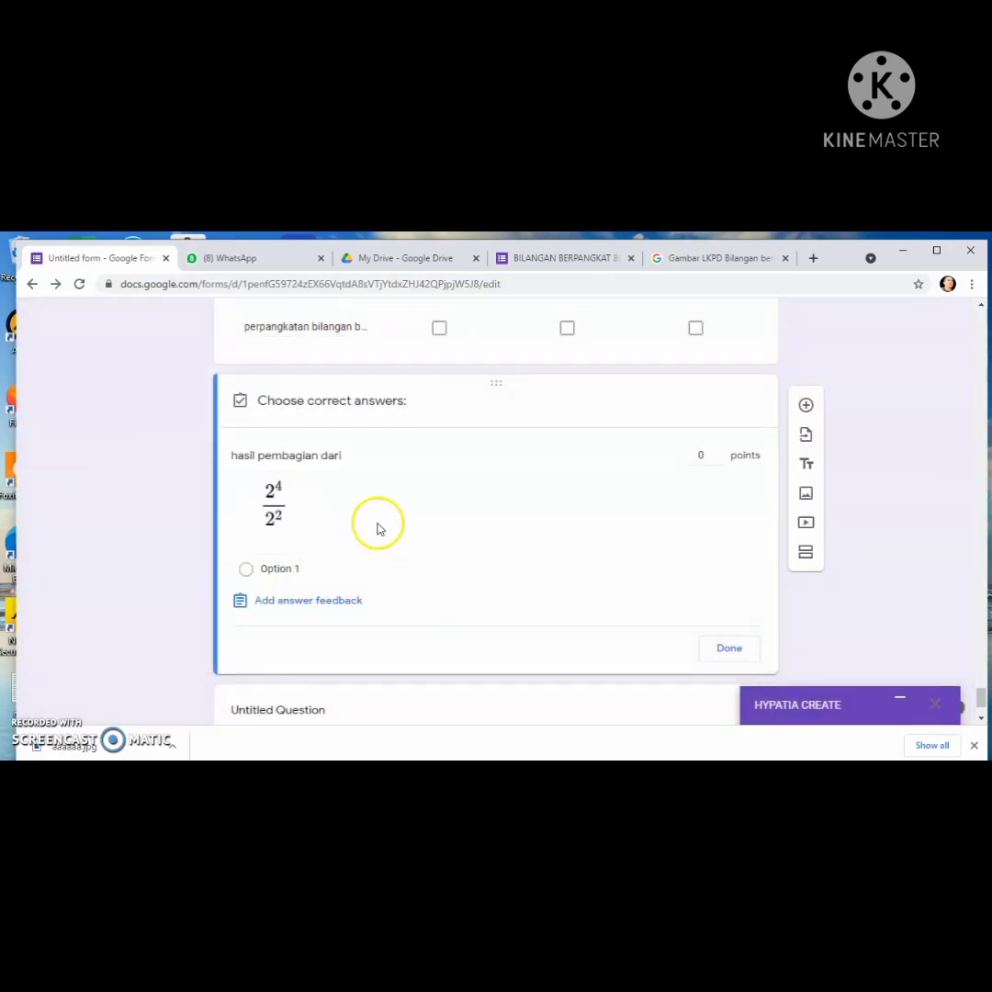
Save "4" as the feedback for incorrect answers to the "hasil pembagian dari" question
click(319, 457)
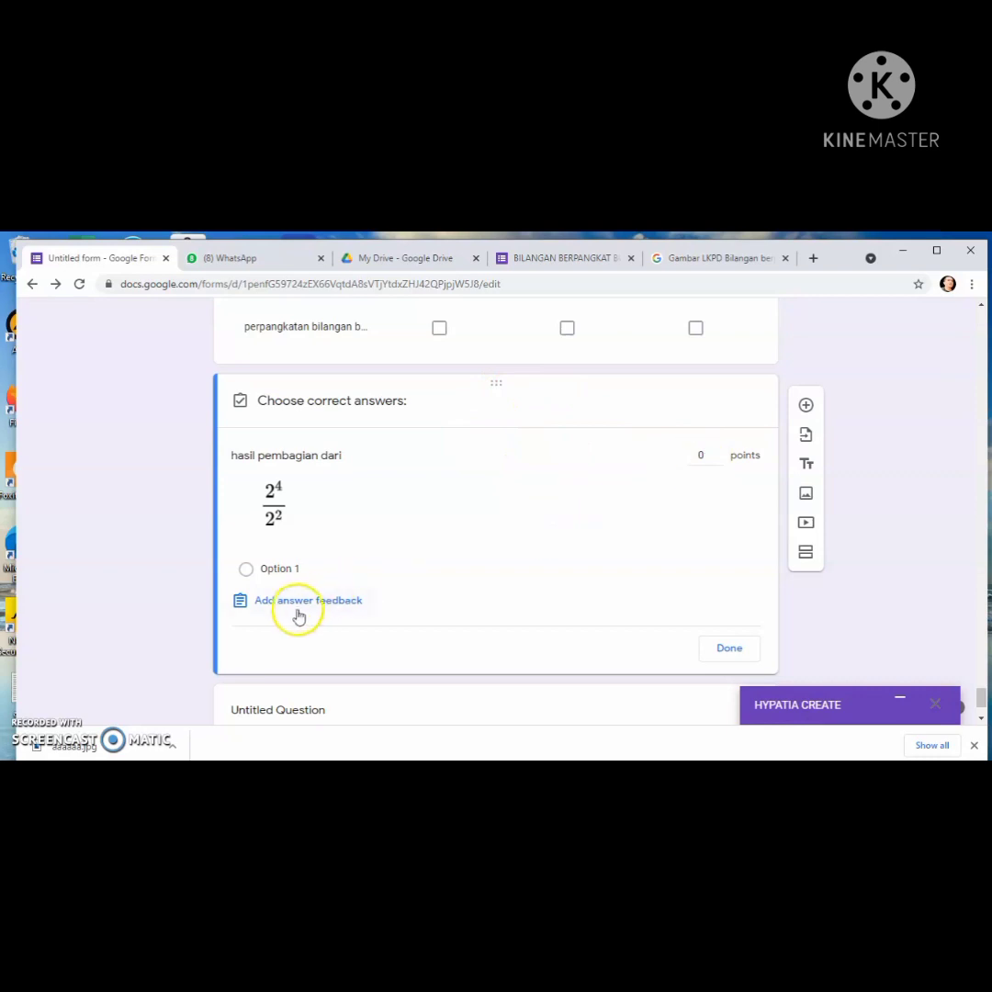
click(273, 571)
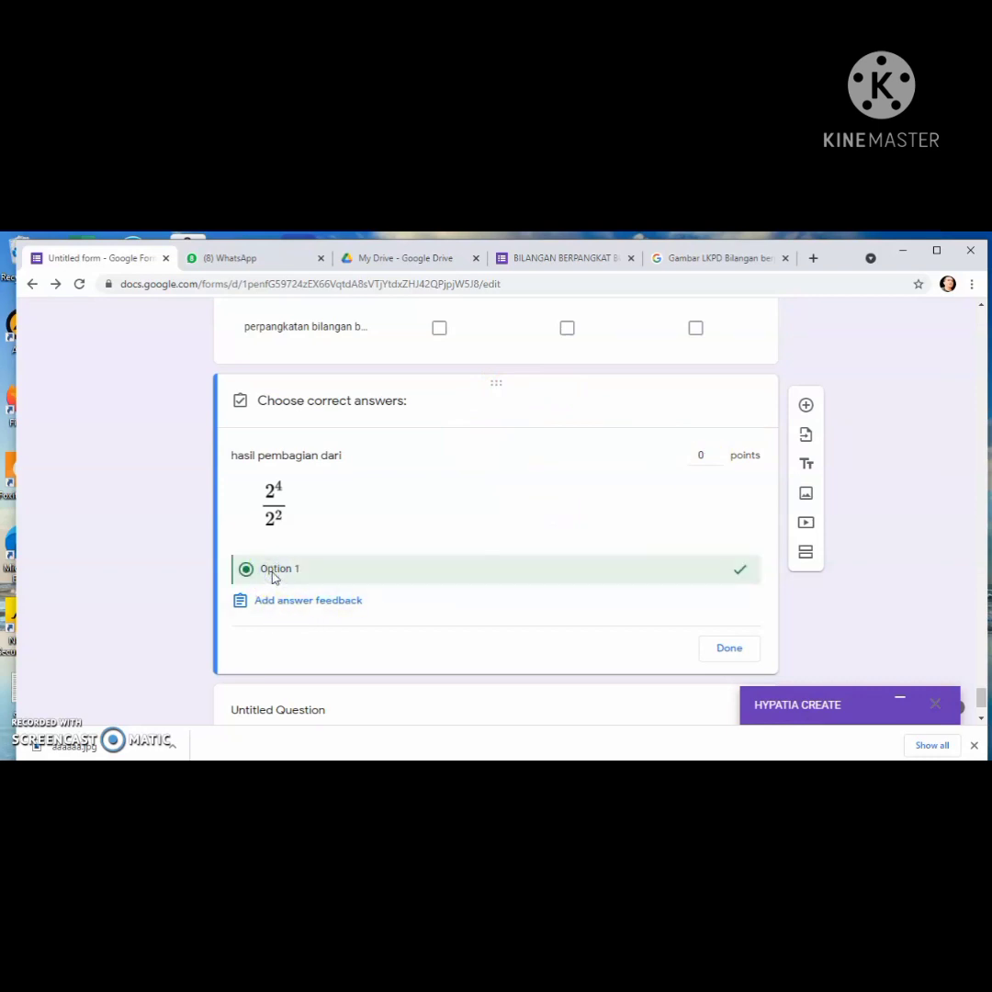
click(271, 602)
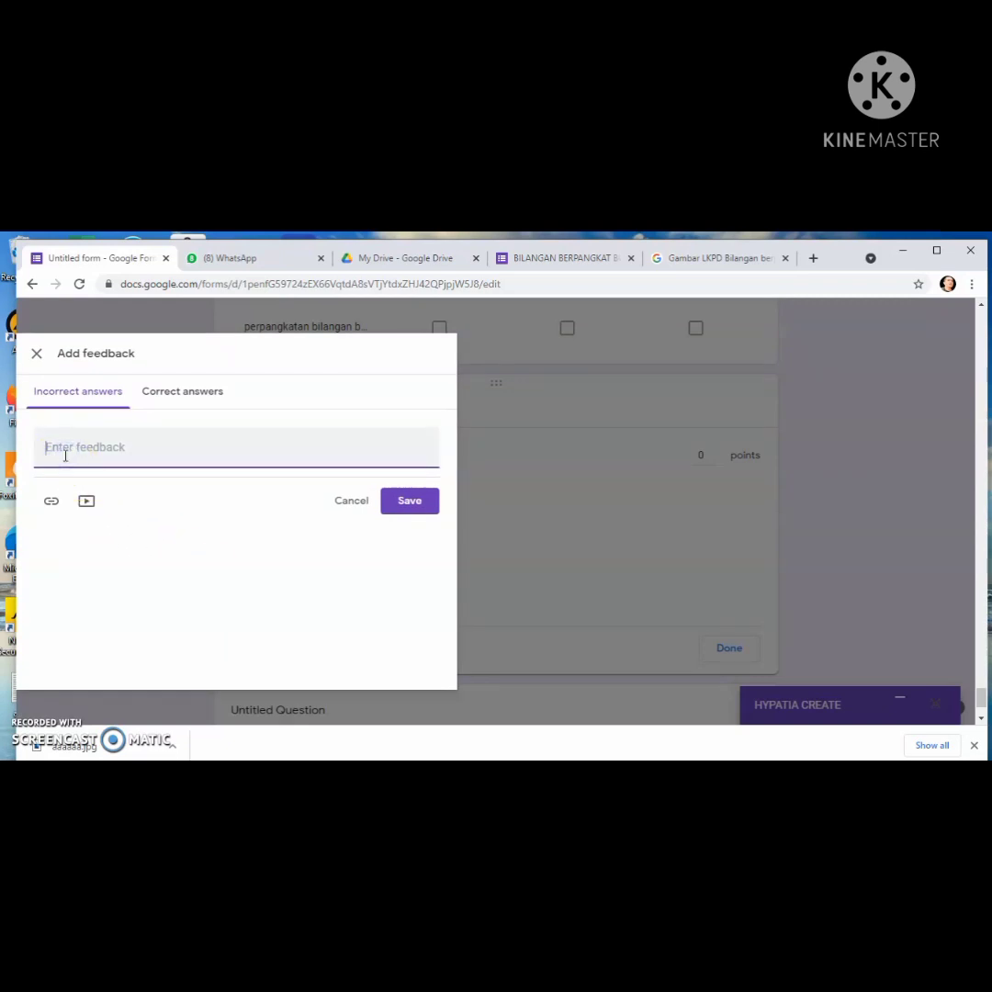
text(4)
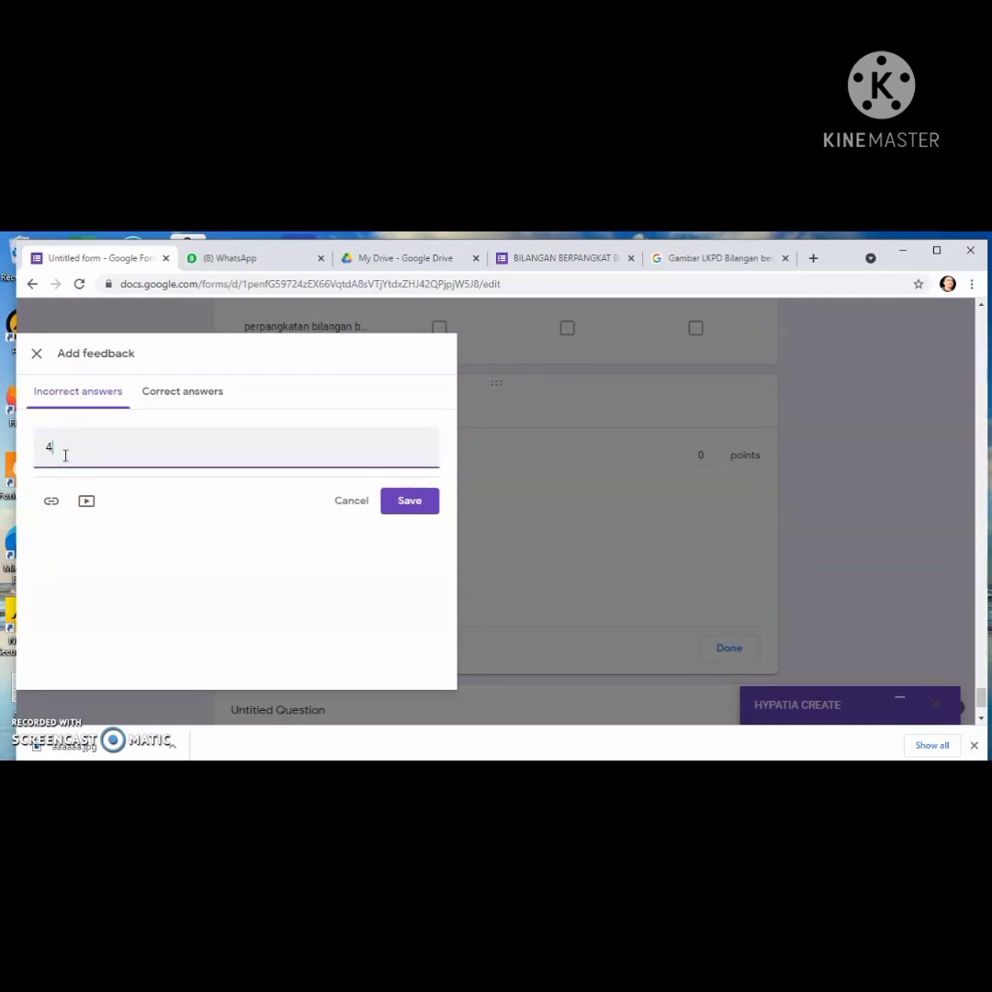
click(410, 502)
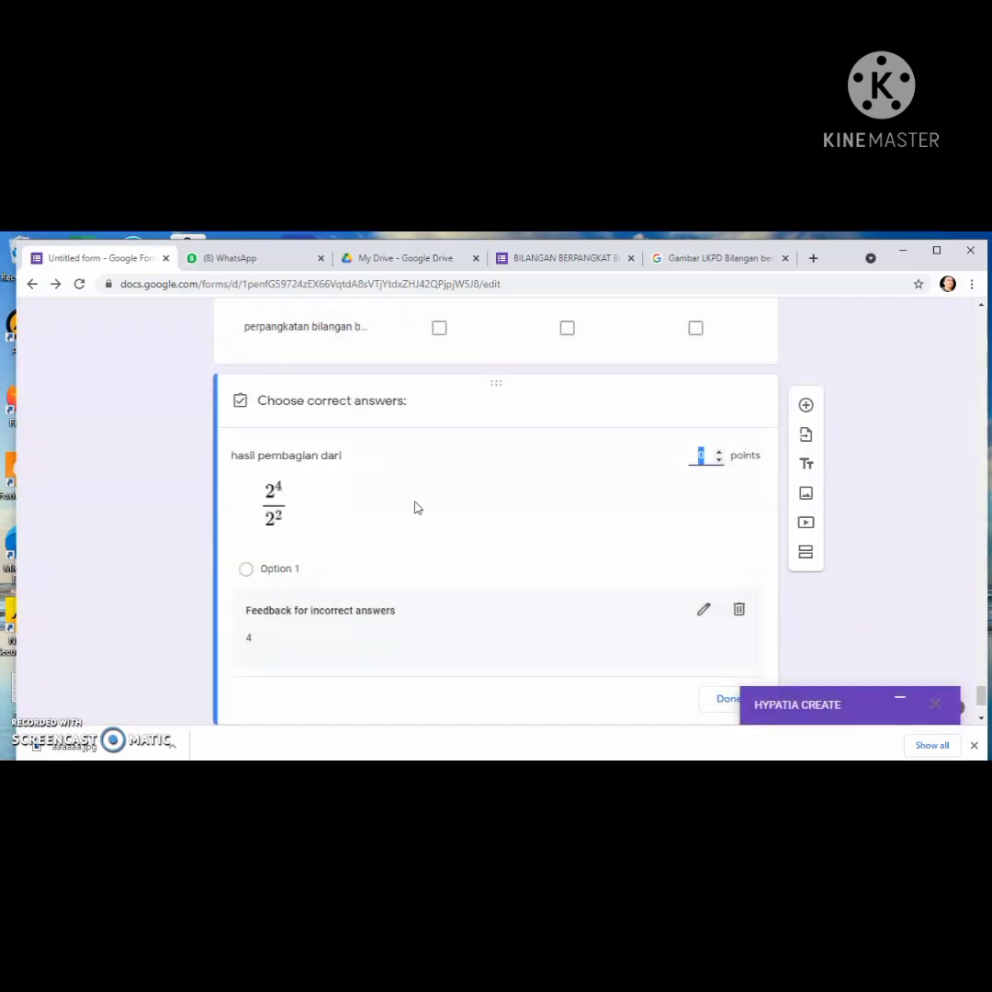
click(571, 519)
click(701, 609)
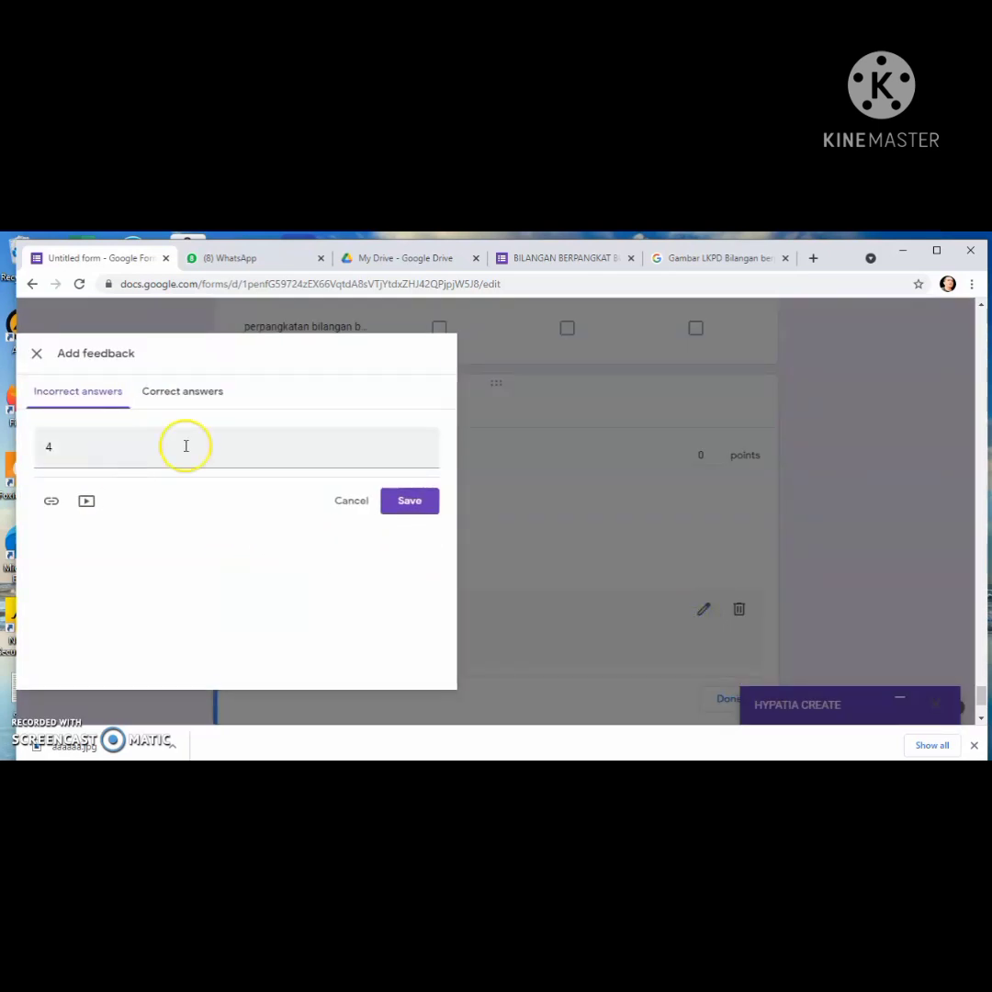
click(401, 504)
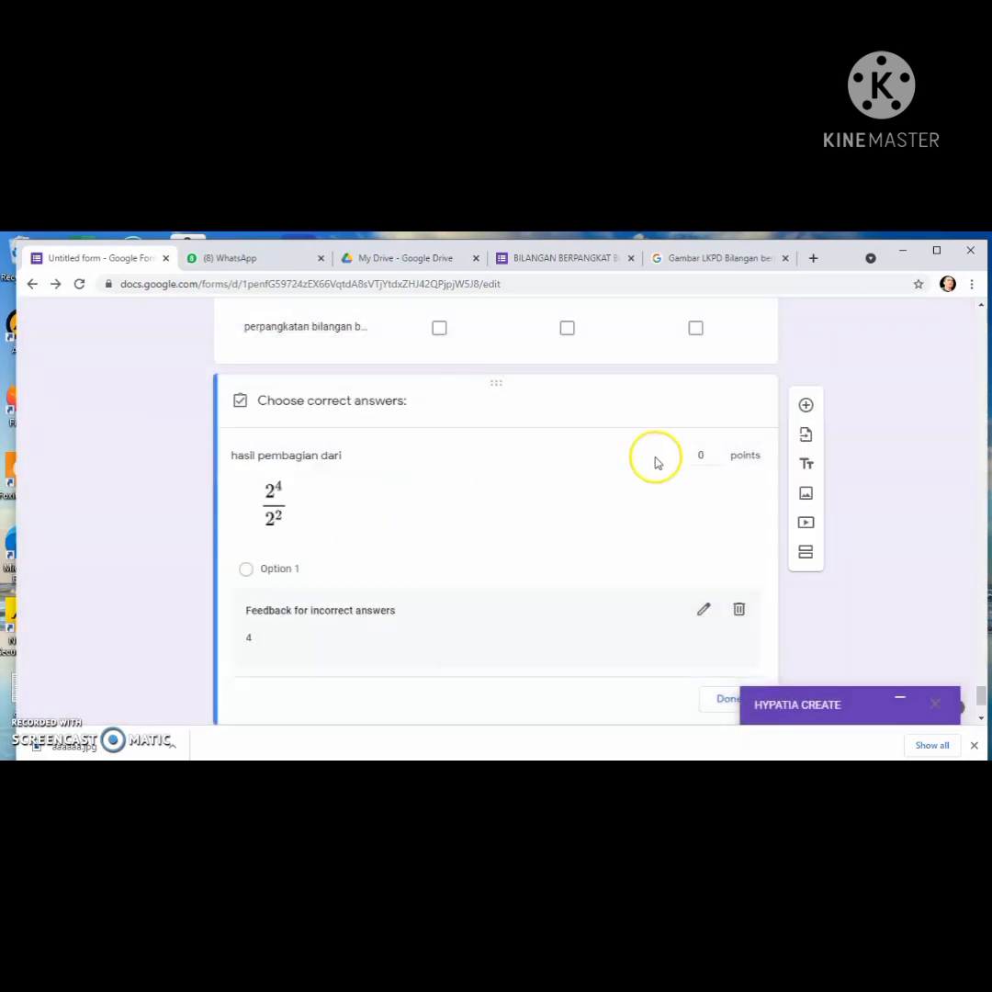
Set the division question's score to 10 points, finish its answer key and make the question required
click(695, 456)
double_click(698, 457)
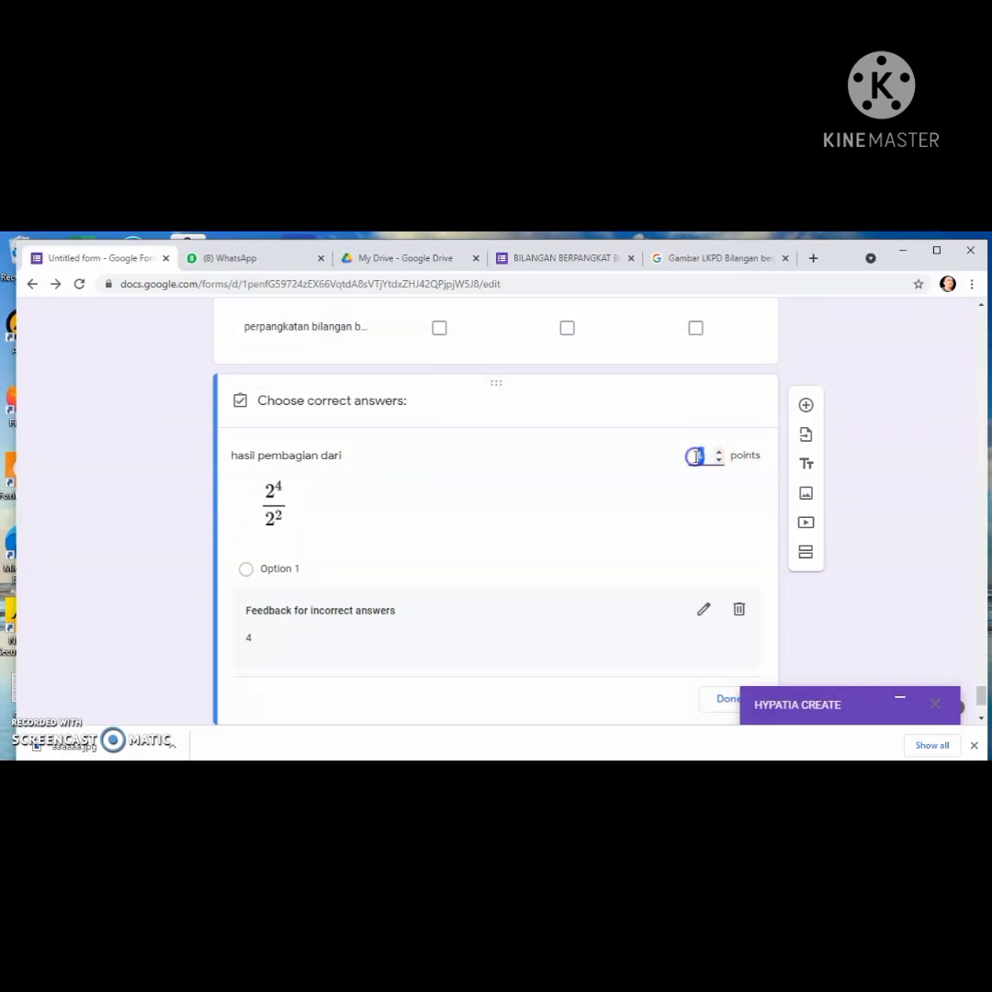
click(704, 451)
double_click(699, 454)
click(699, 454)
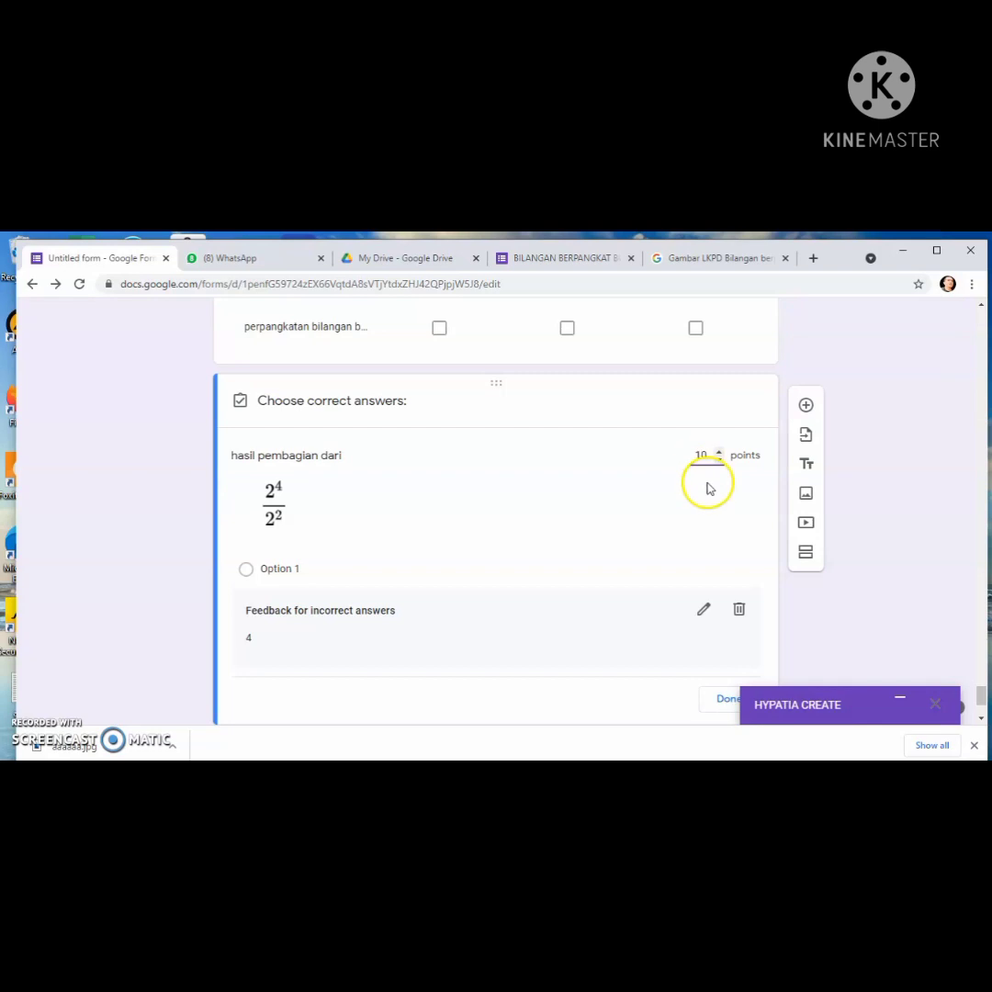
click(727, 707)
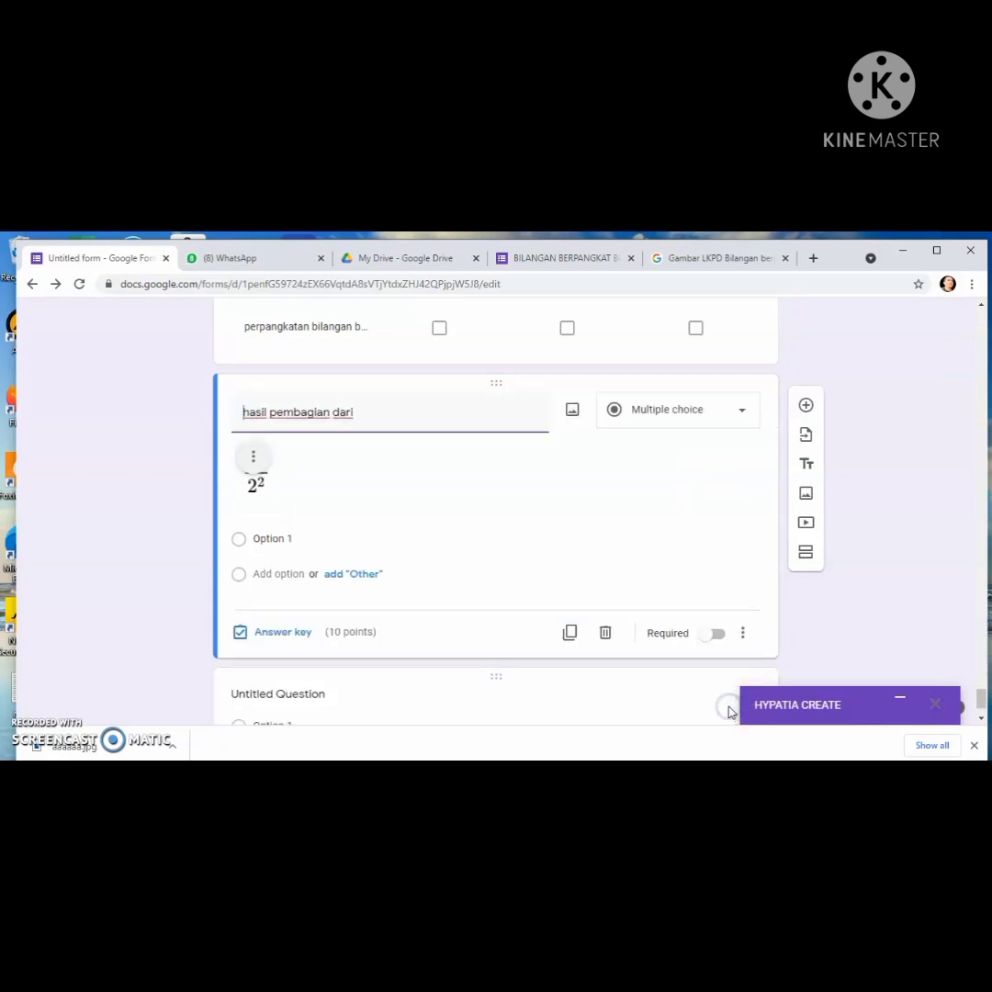
click(705, 638)
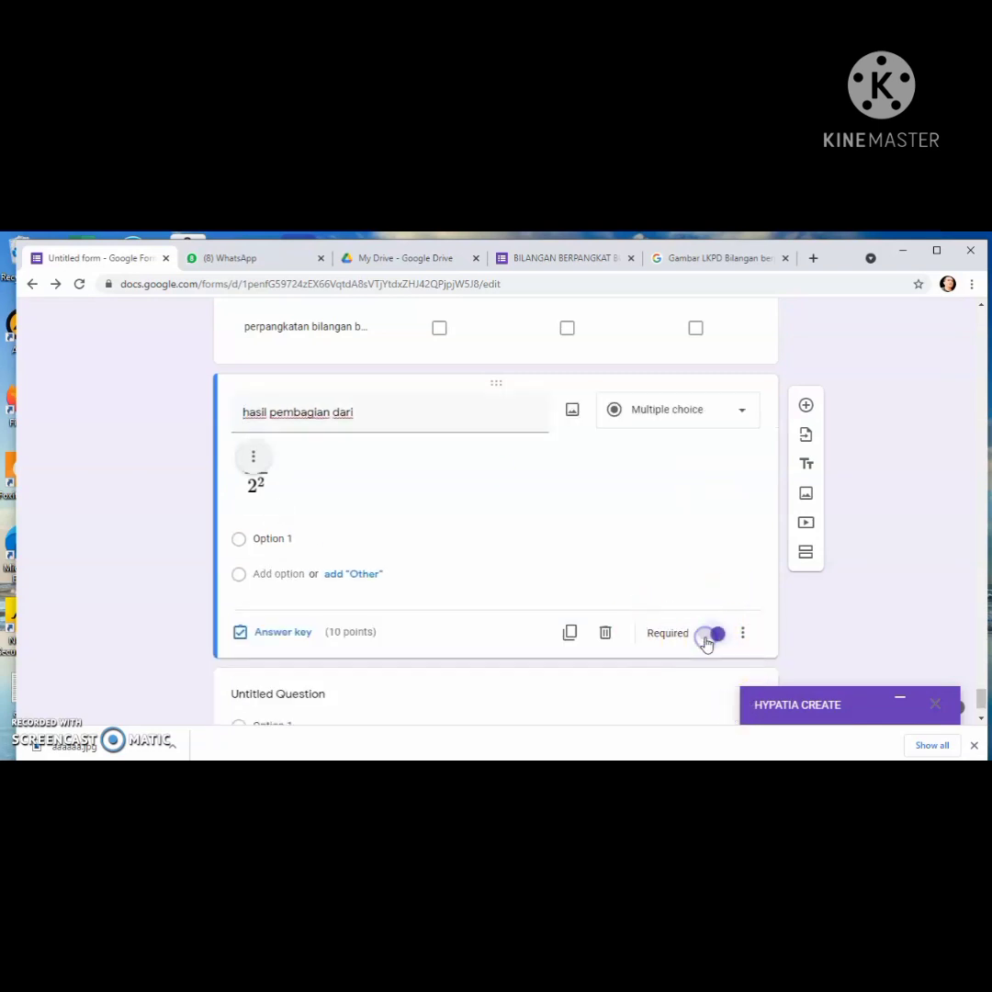
click(903, 595)
scroll(969, 685, down, 1)
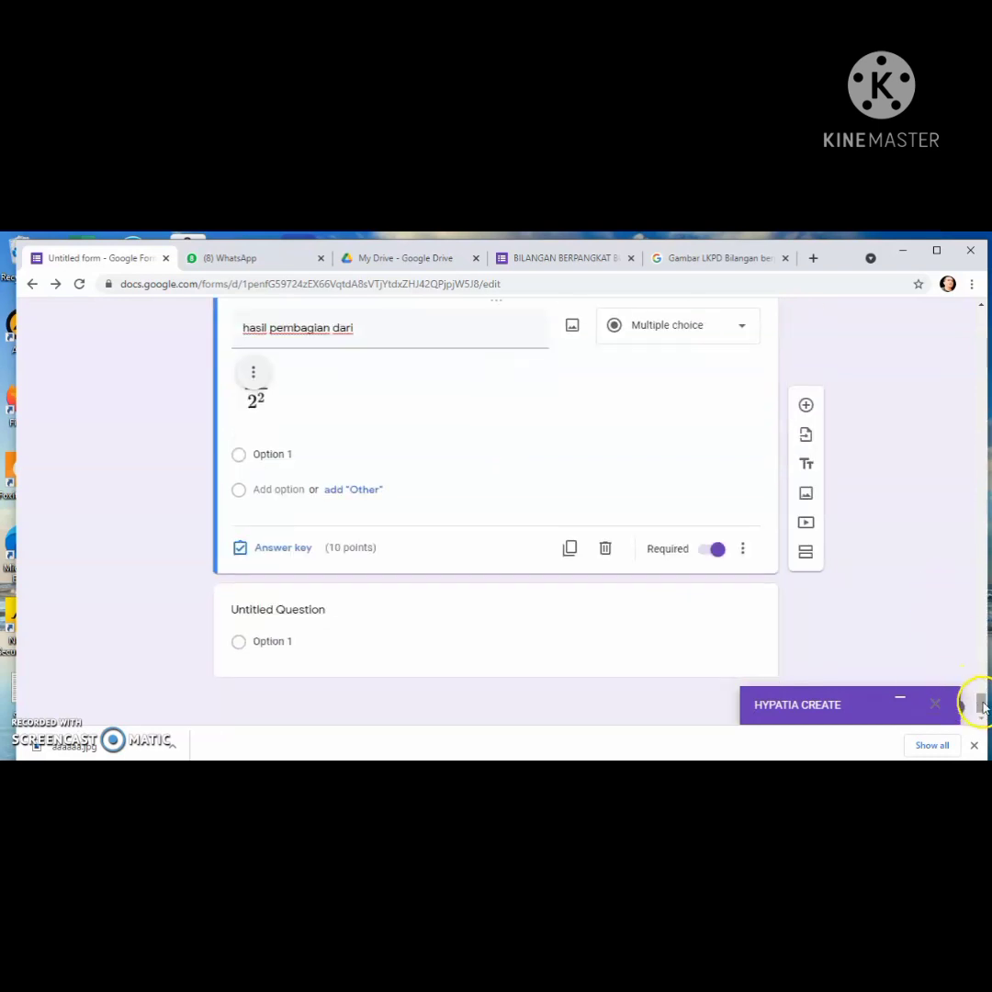
mouse_move(977, 704)
mouse_down()
mouse_move(969, 648)
mouse_move(960, 706)
mouse_up()
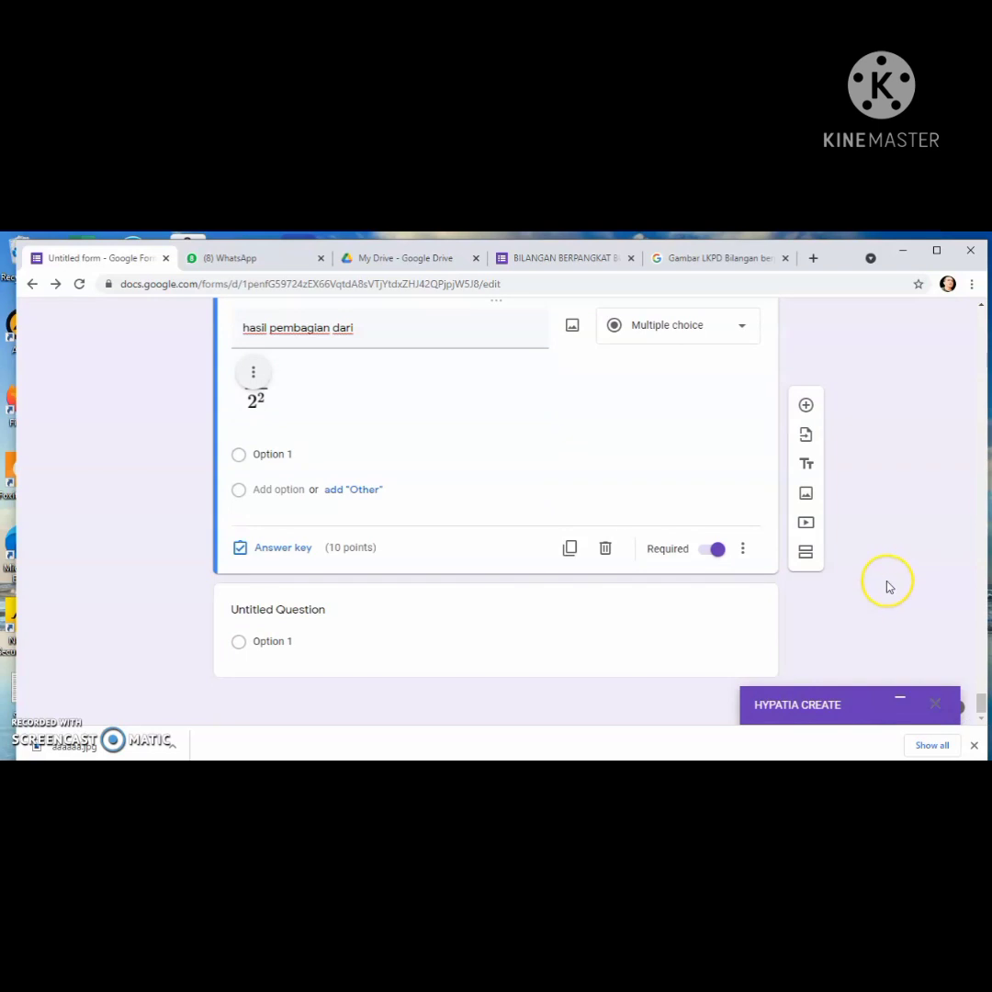
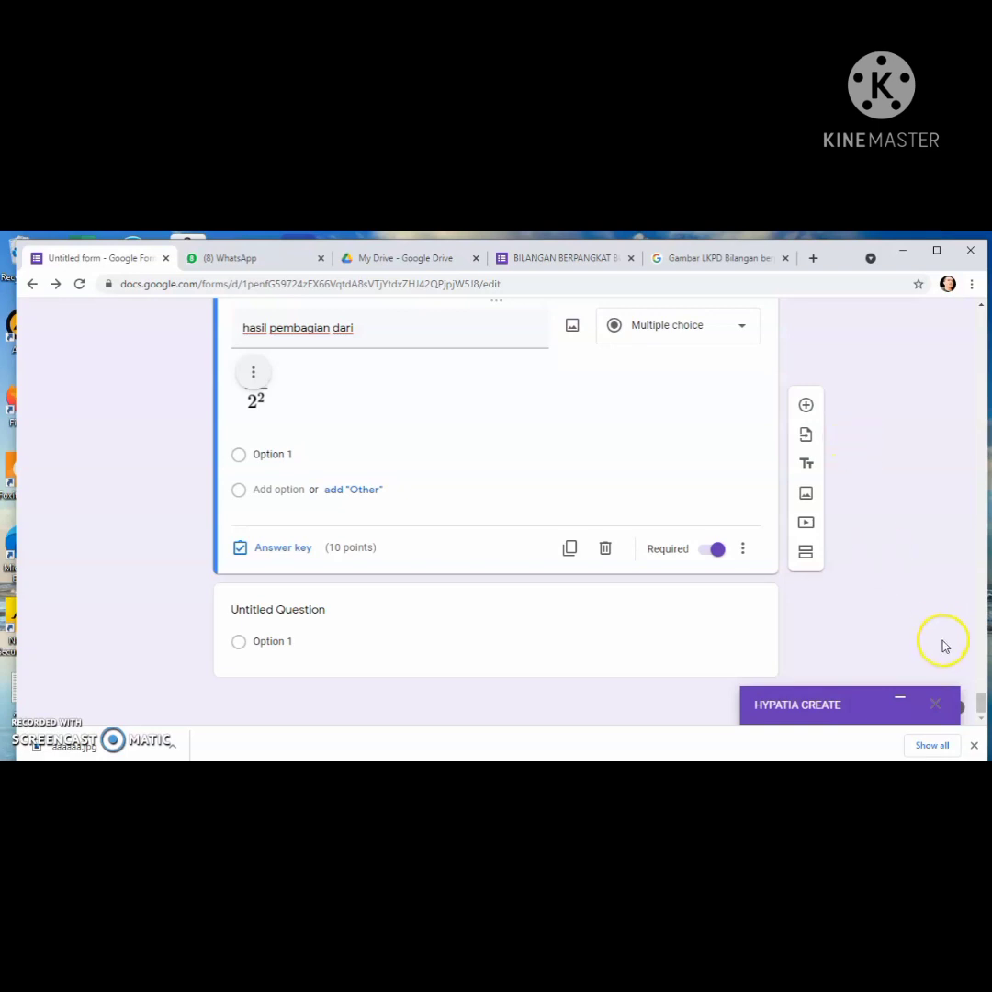
Copy the phrase "Peserta didik melakukan refleksi" from item 5 of the activity list in section 2
drag(979, 704, 948, 340)
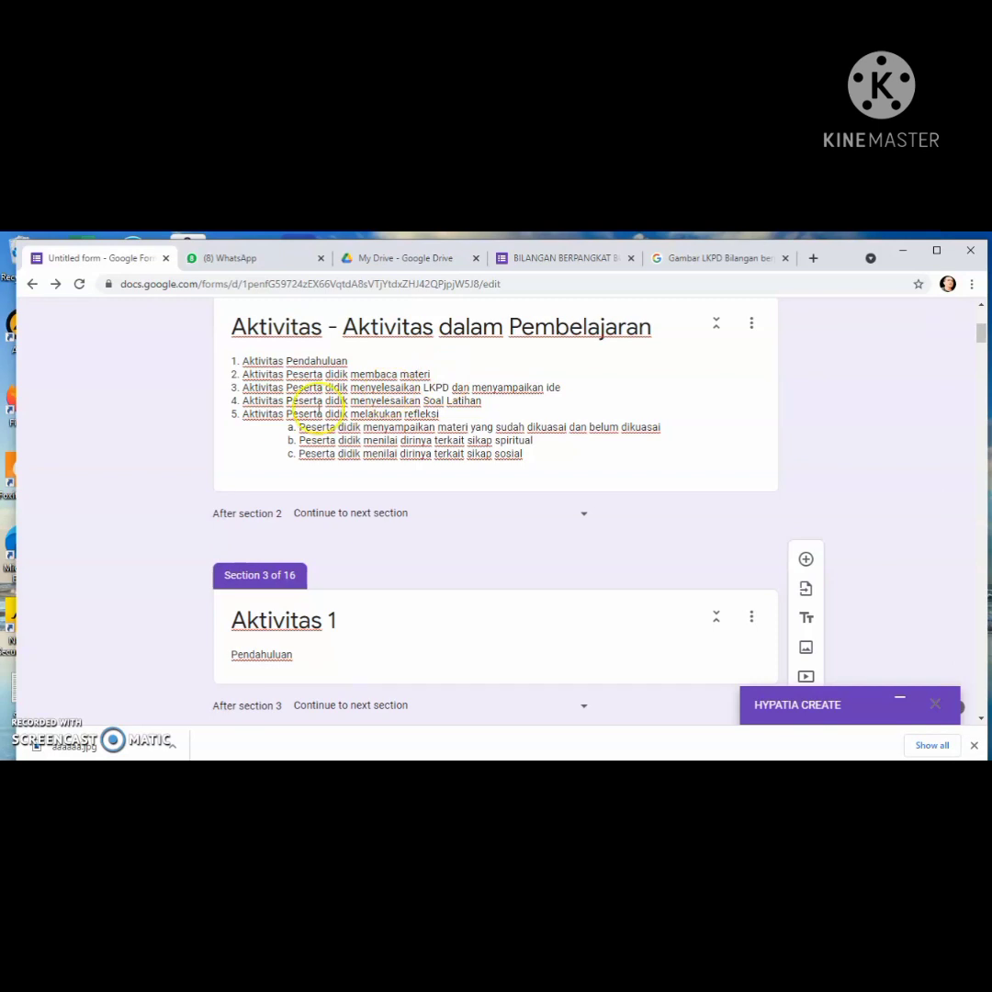
click(284, 415)
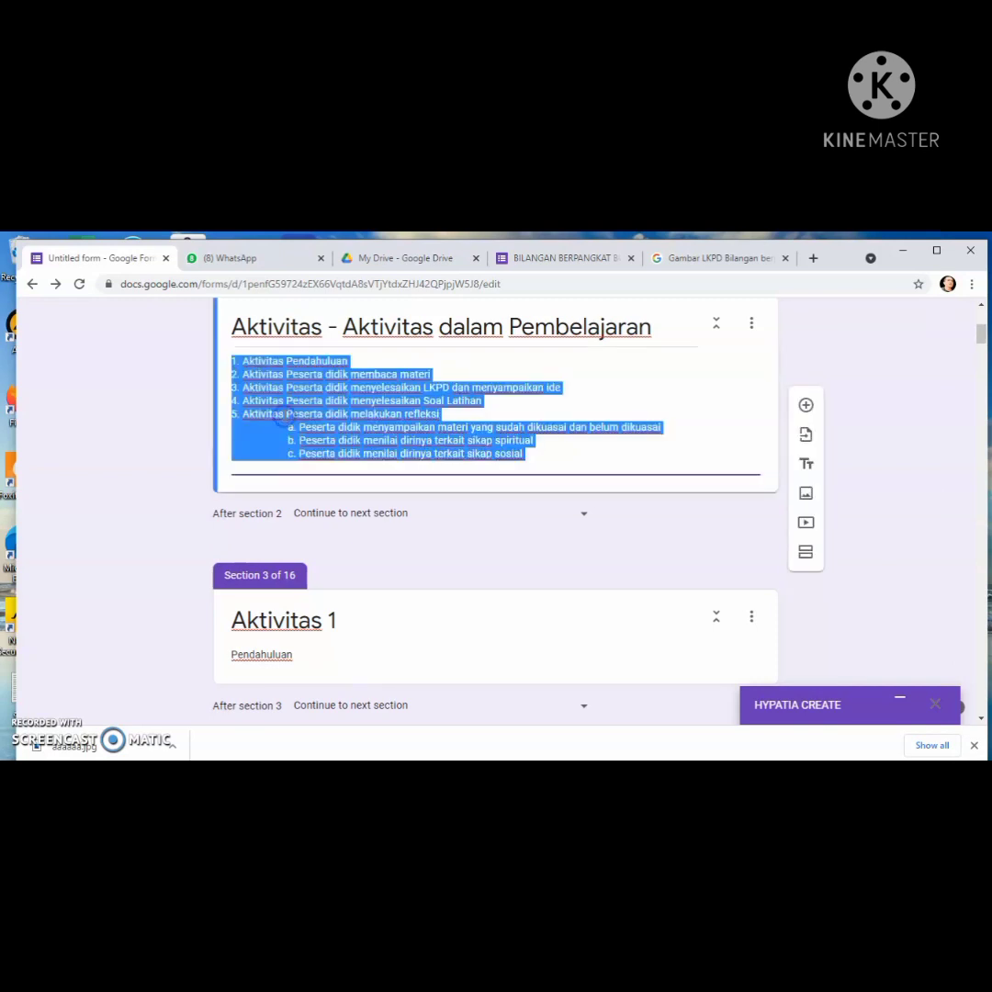
click(284, 415)
drag(285, 415, 438, 414)
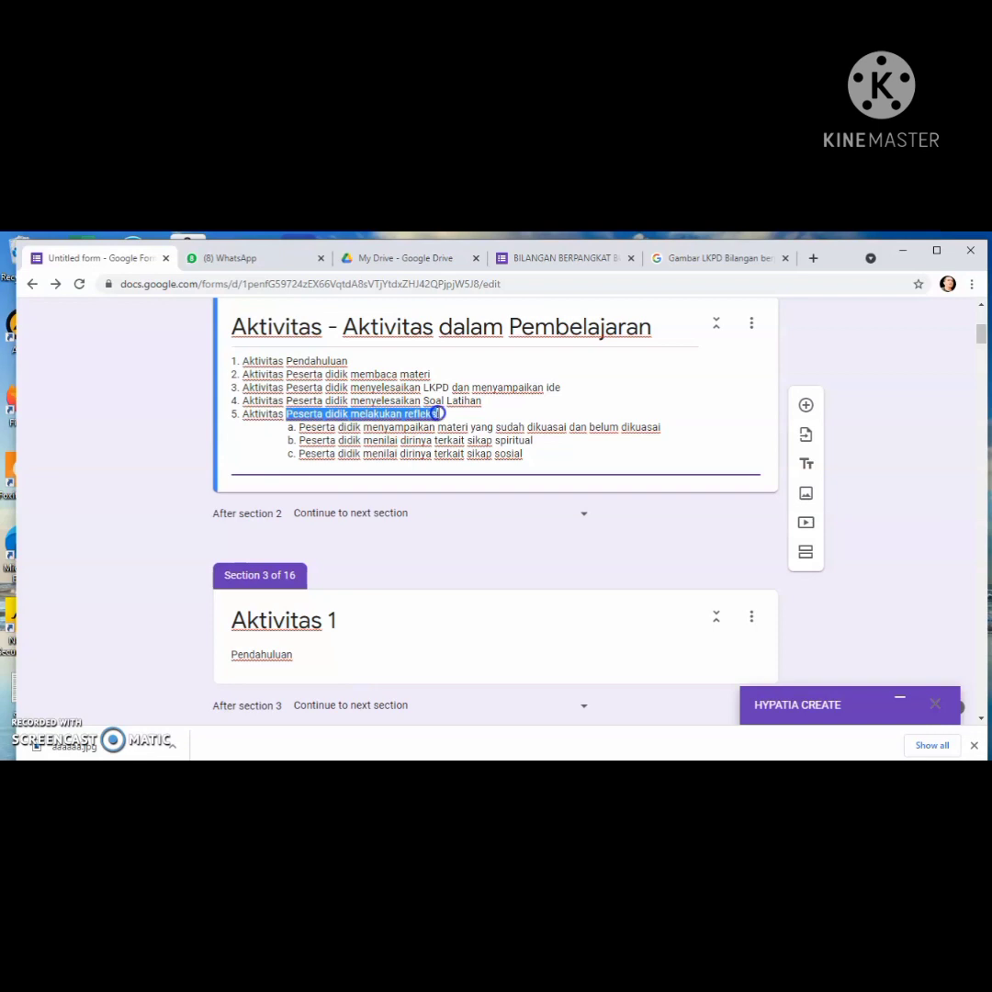
right_click(422, 414)
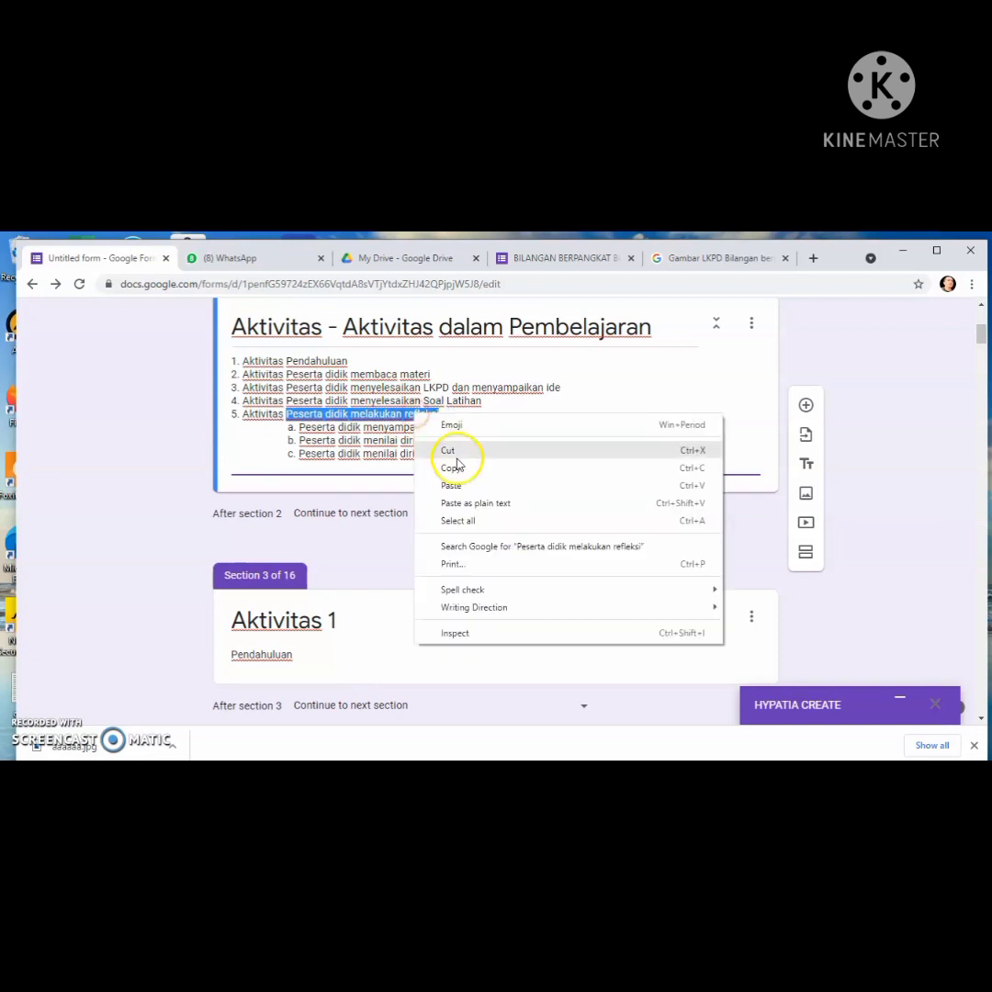
click(455, 467)
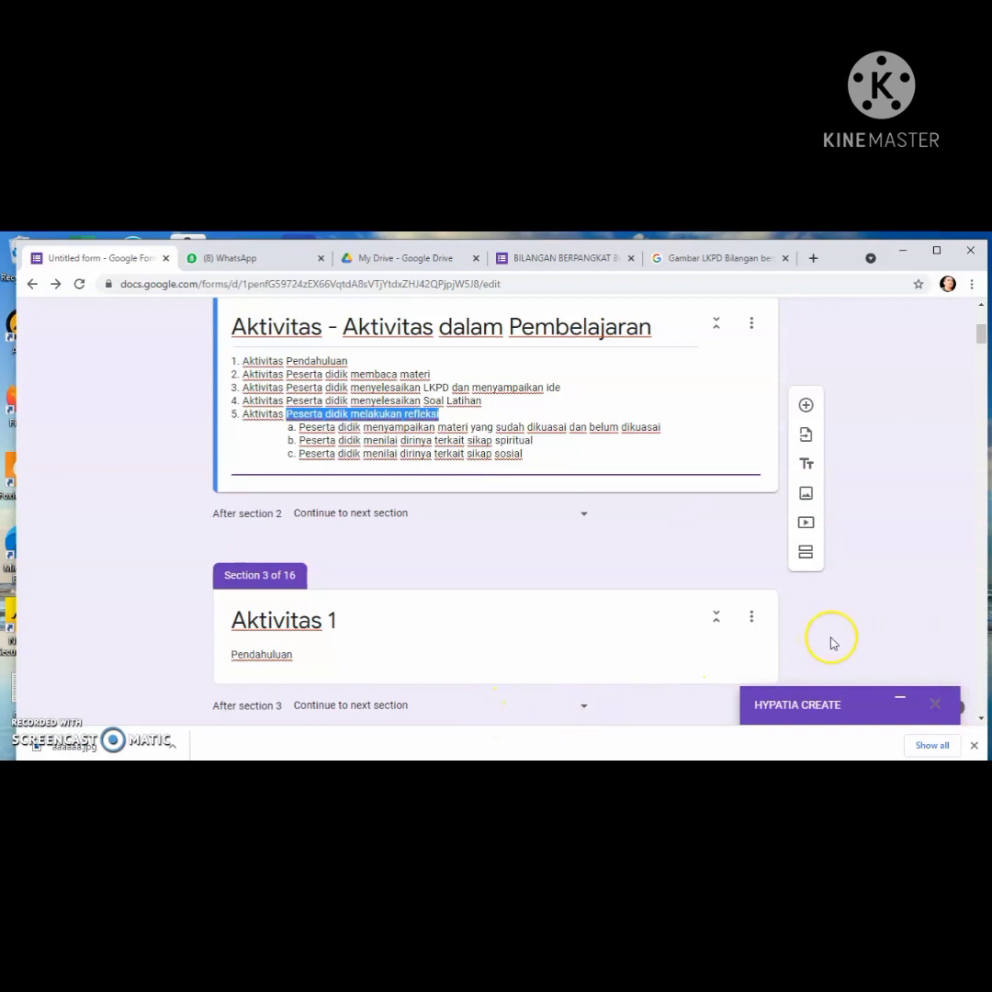
Add a new section after the "hasil pembagian dari" question and title it "Aktivitas 5"
drag(979, 343, 981, 708)
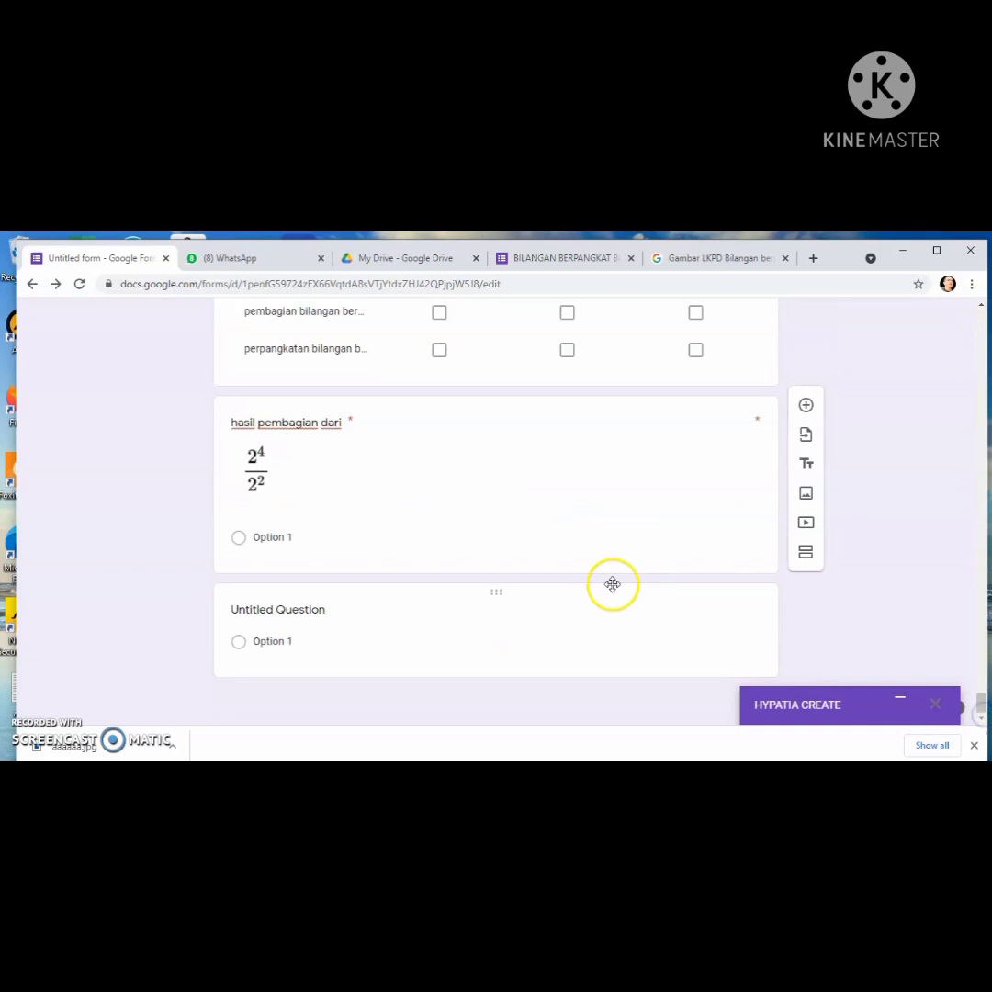
click(667, 531)
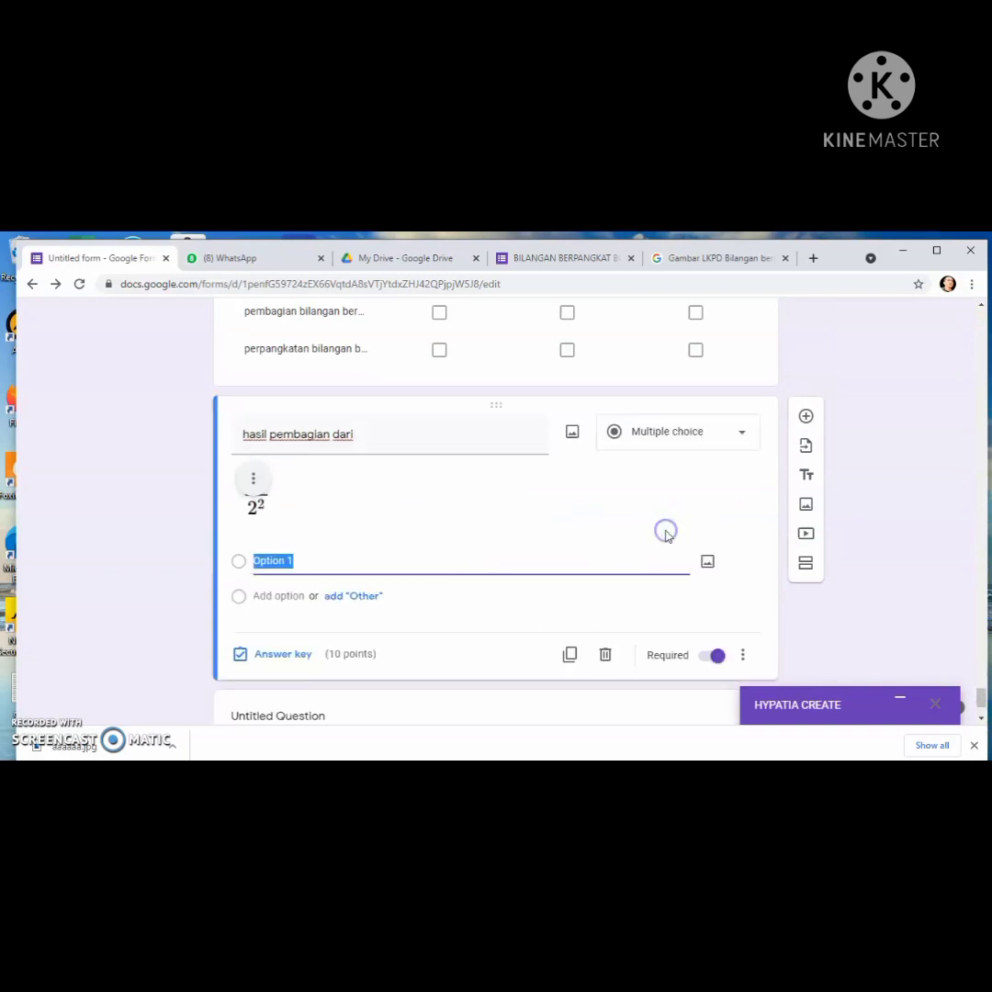
click(803, 563)
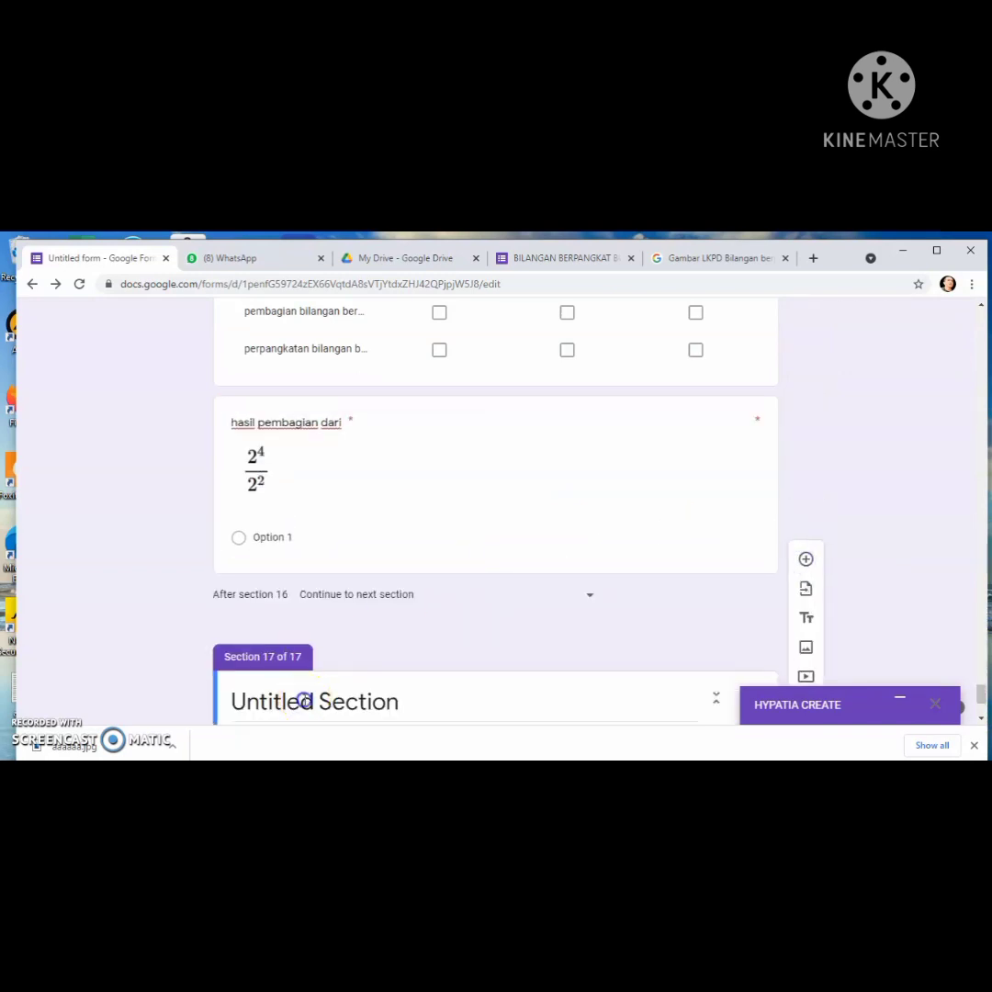
text(a)
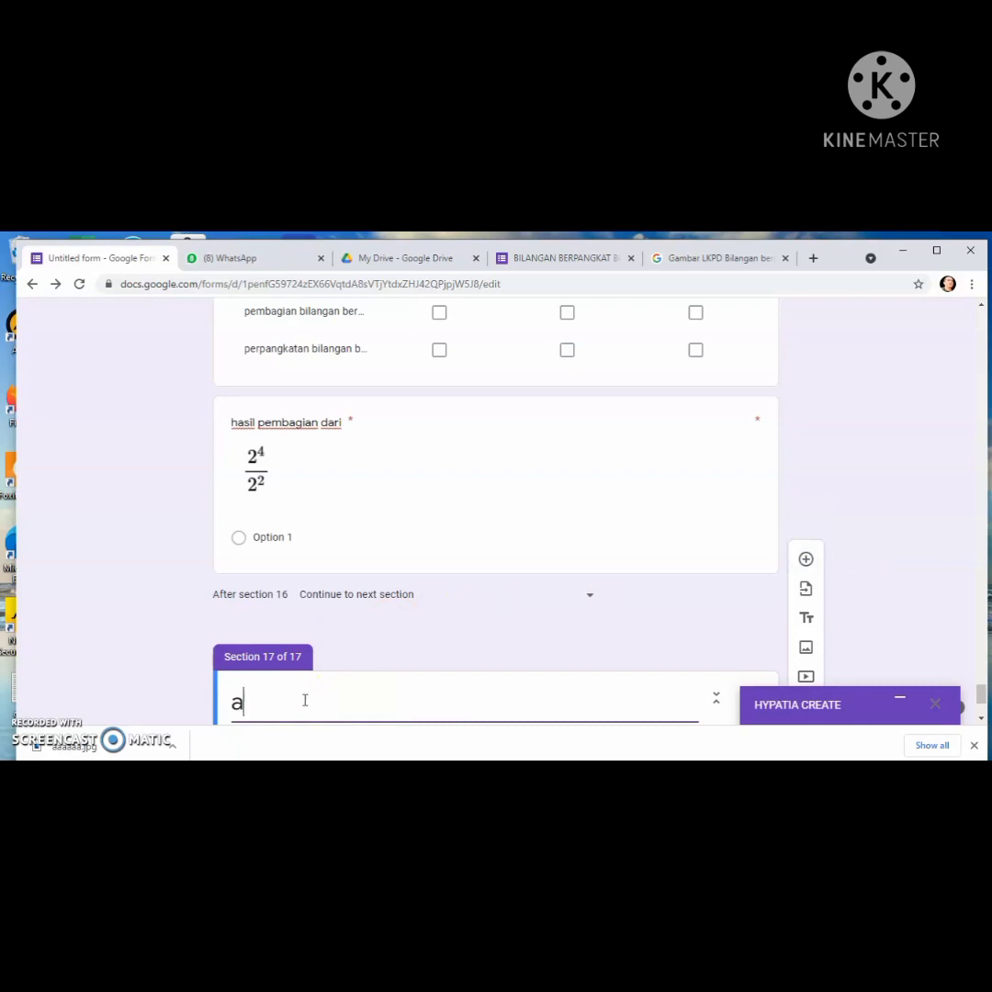
key(BackSpace)
text(Aktivitas 5)
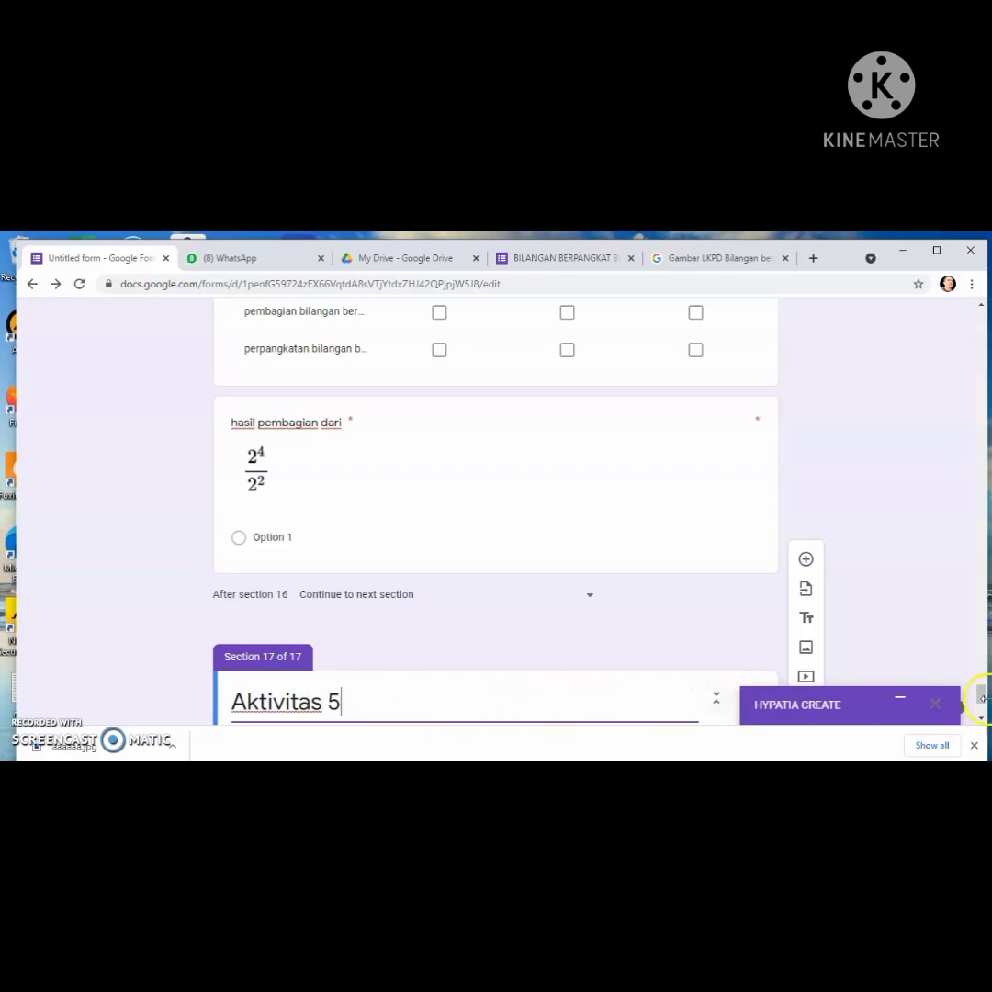
Paste "Peserta didik melakukan refleksi" as plain text into the description of the Aktivitas 5 section
scroll(976, 705, down, 3)
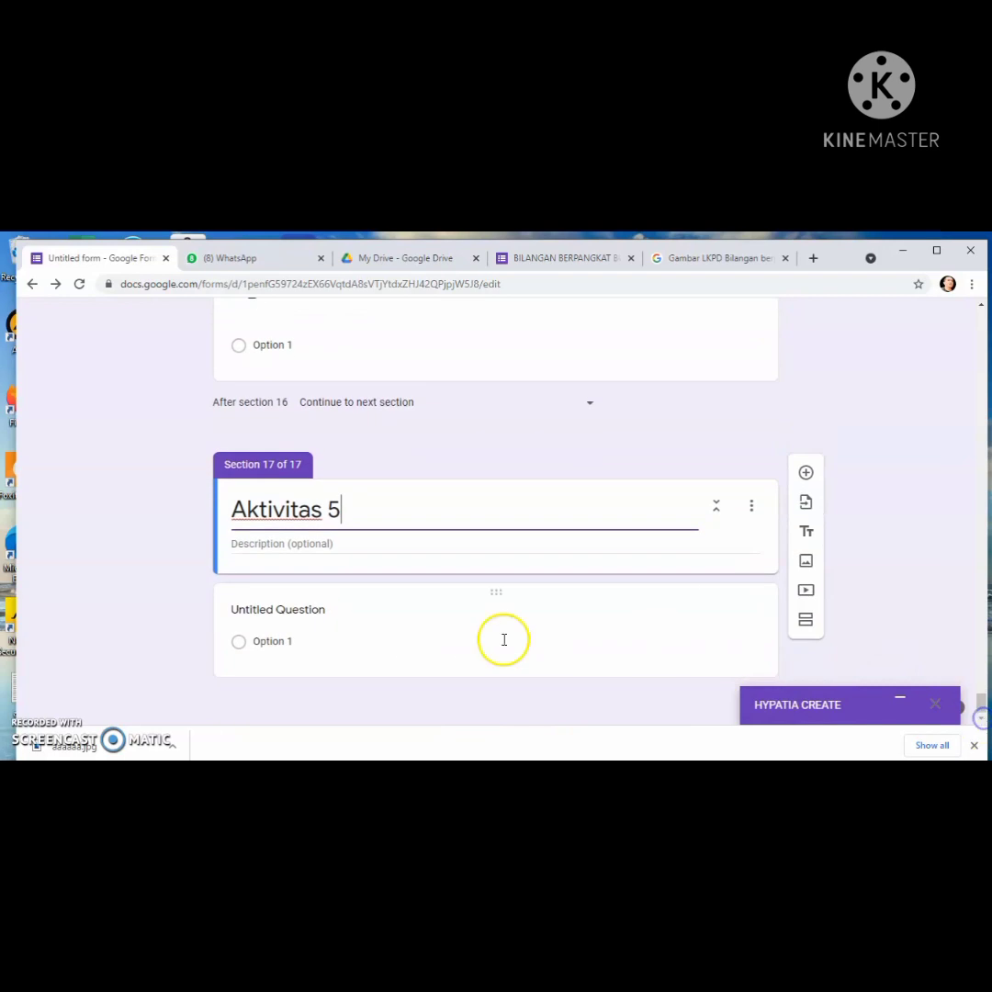
click(314, 542)
right_click(313, 542)
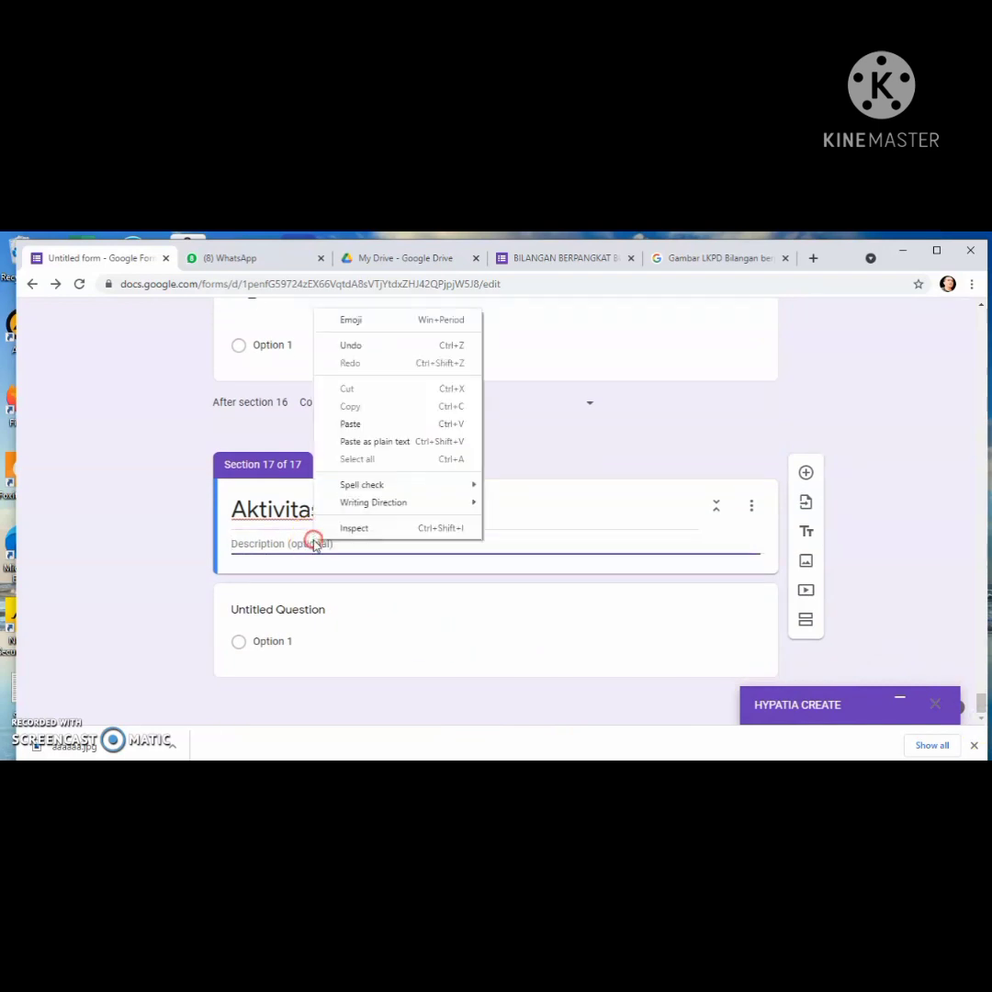
click(309, 542)
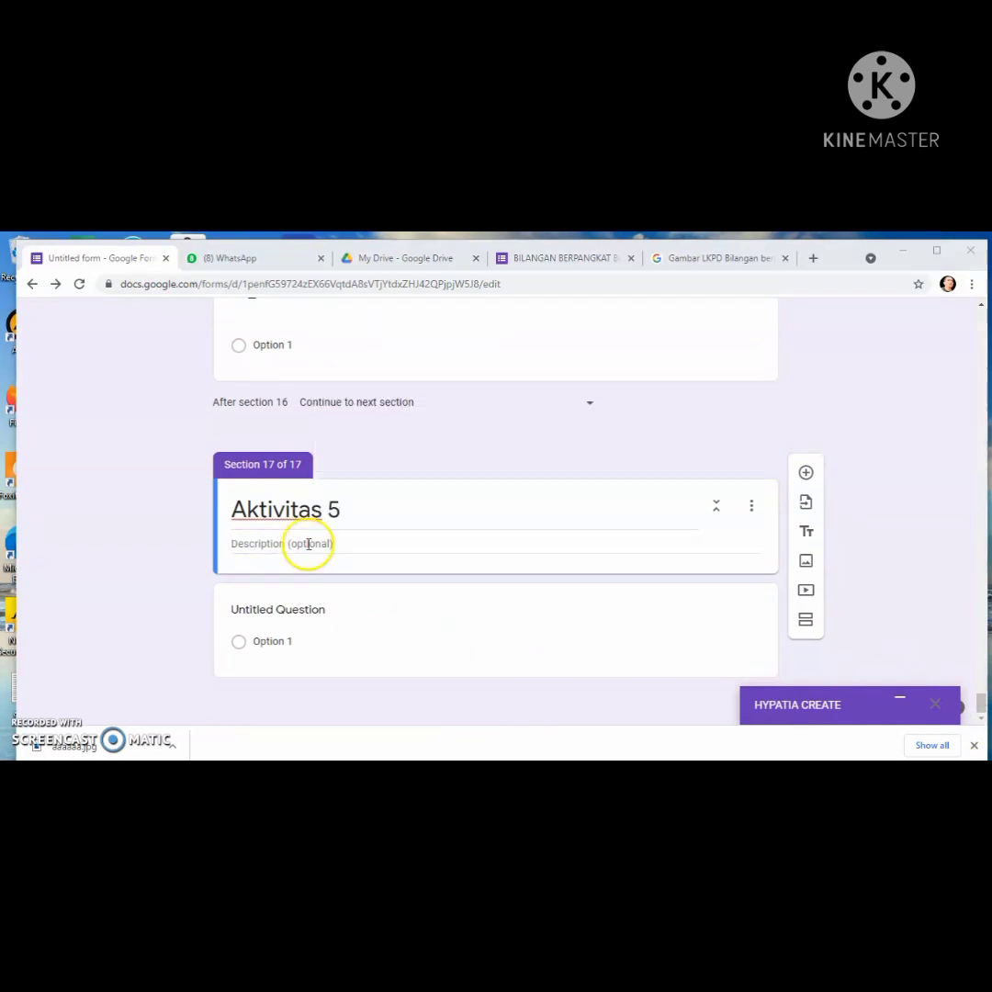
click(257, 543)
right_click(258, 542)
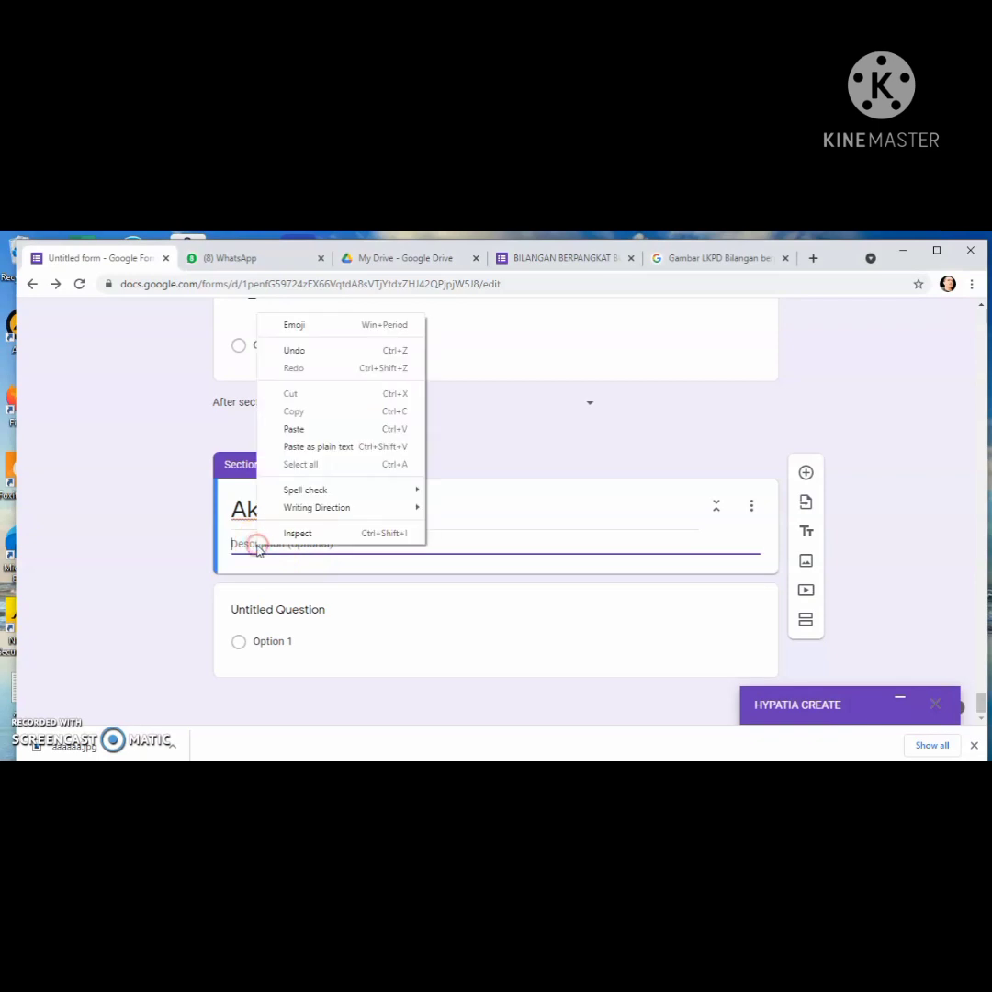
click(306, 447)
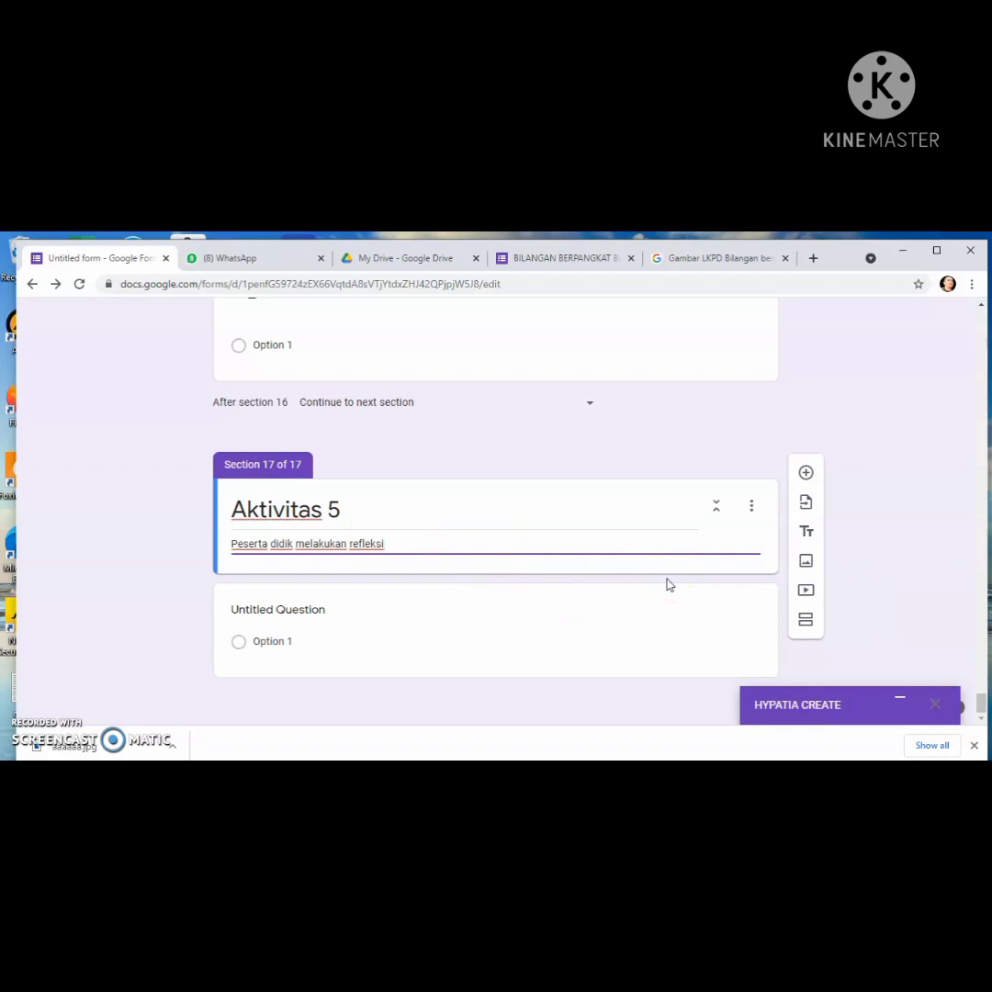
Add a new question under the Aktivitas 5 heading and set its type to Checkbox grid
click(805, 473)
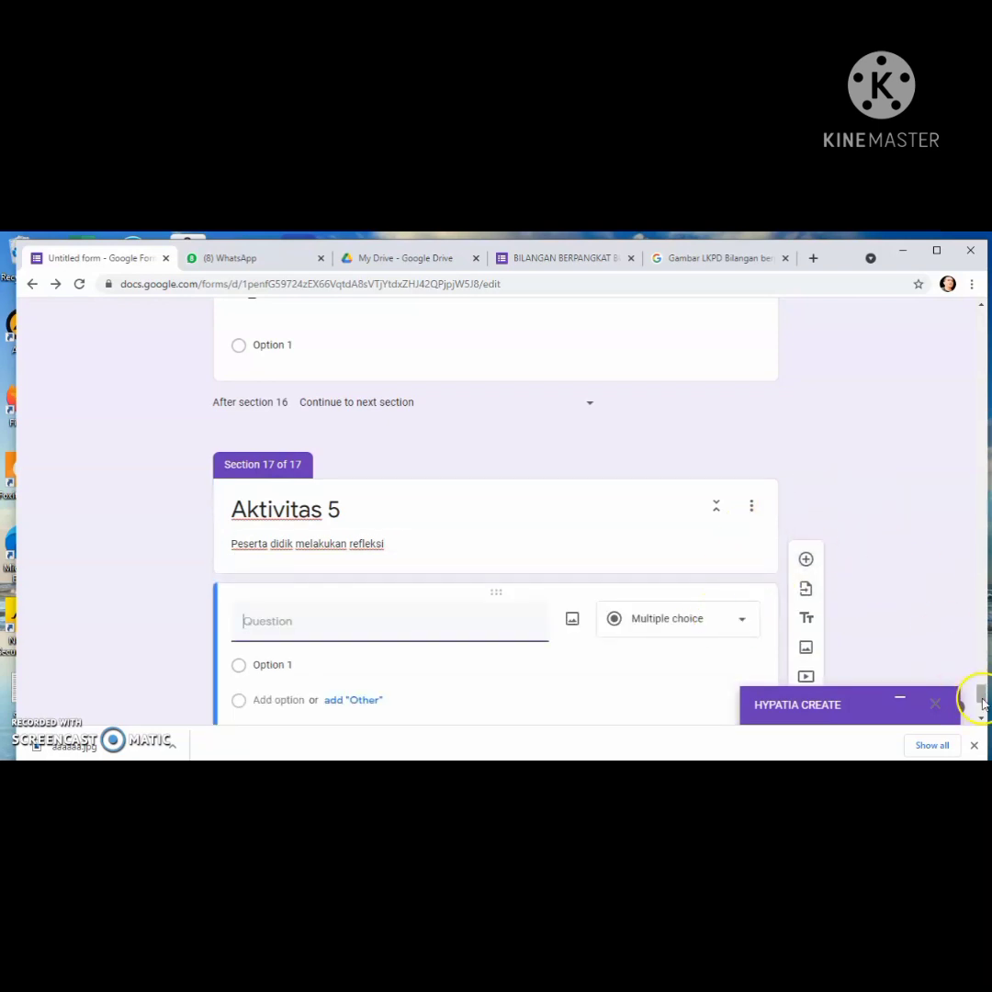
scroll(979, 703, down, 2)
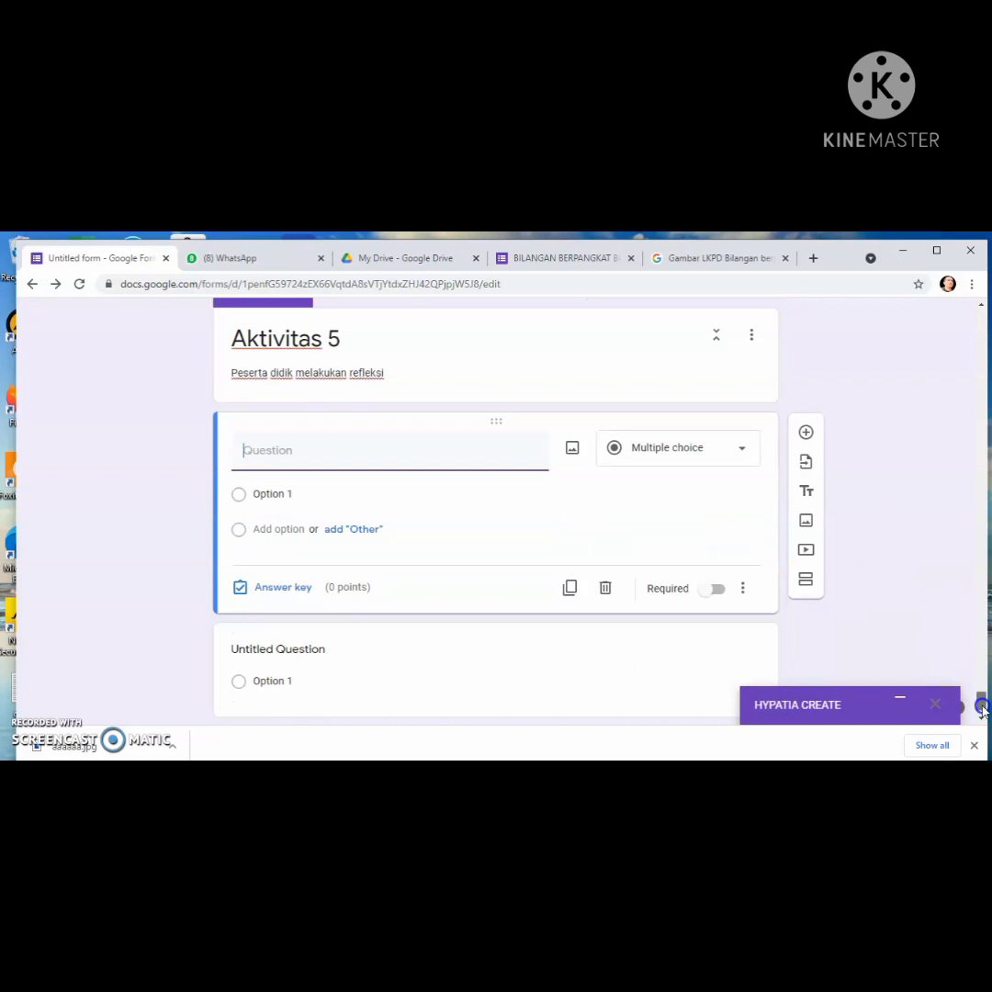
click(741, 450)
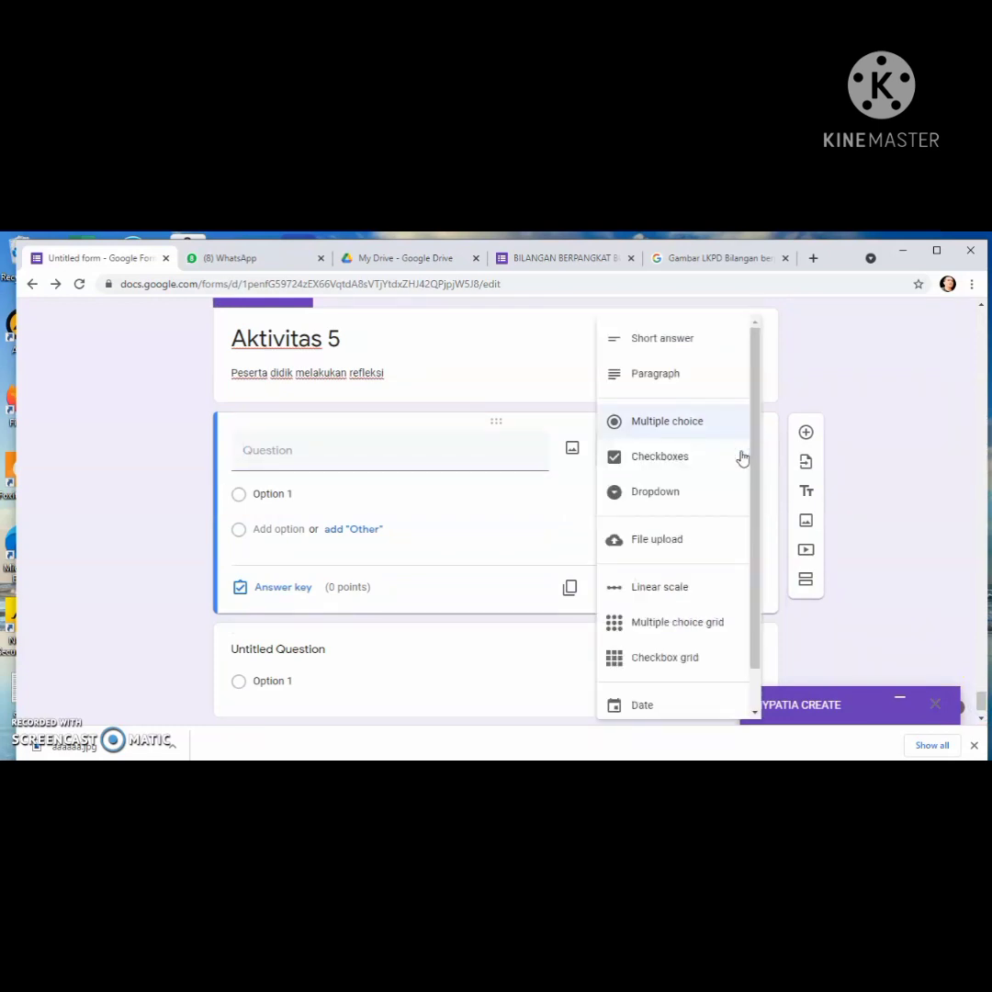
click(690, 624)
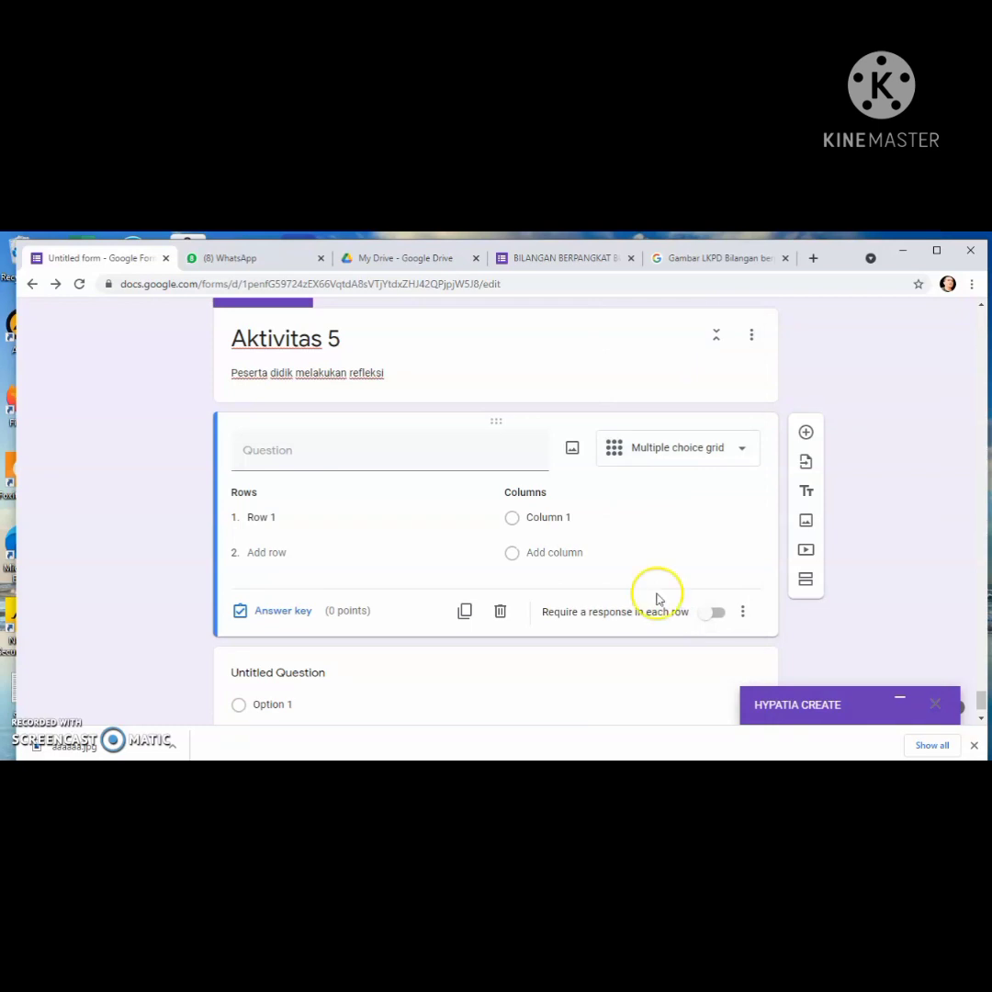
click(735, 449)
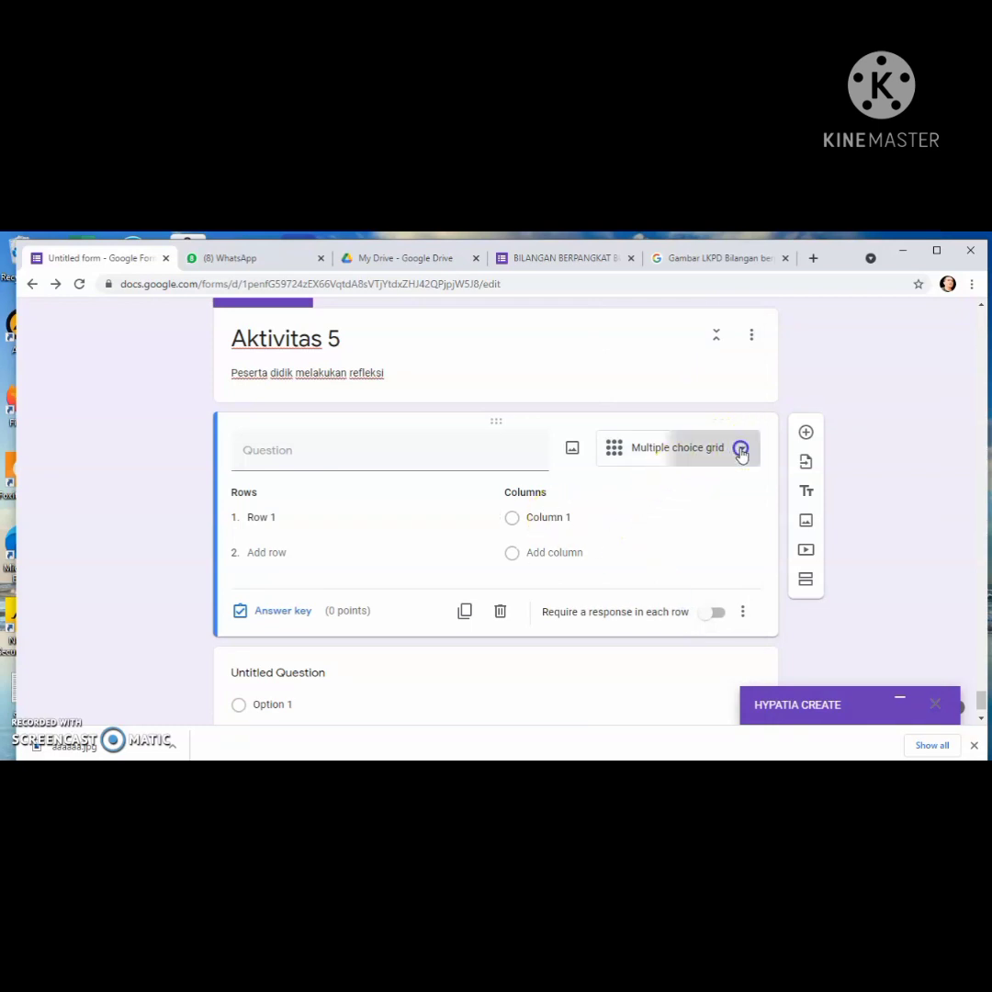
click(659, 612)
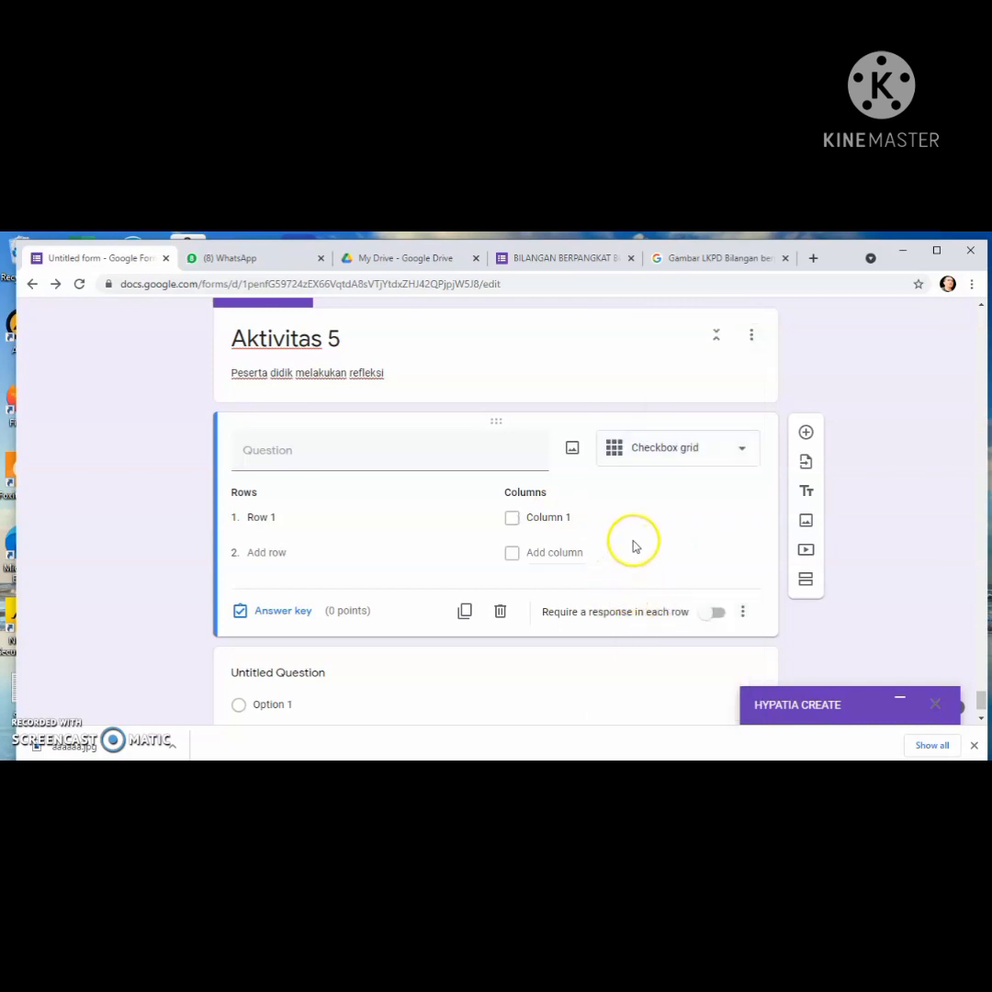
Enter "Evaluasi Pemahaman Belajar" as the question text of the checkbox grid
click(269, 517)
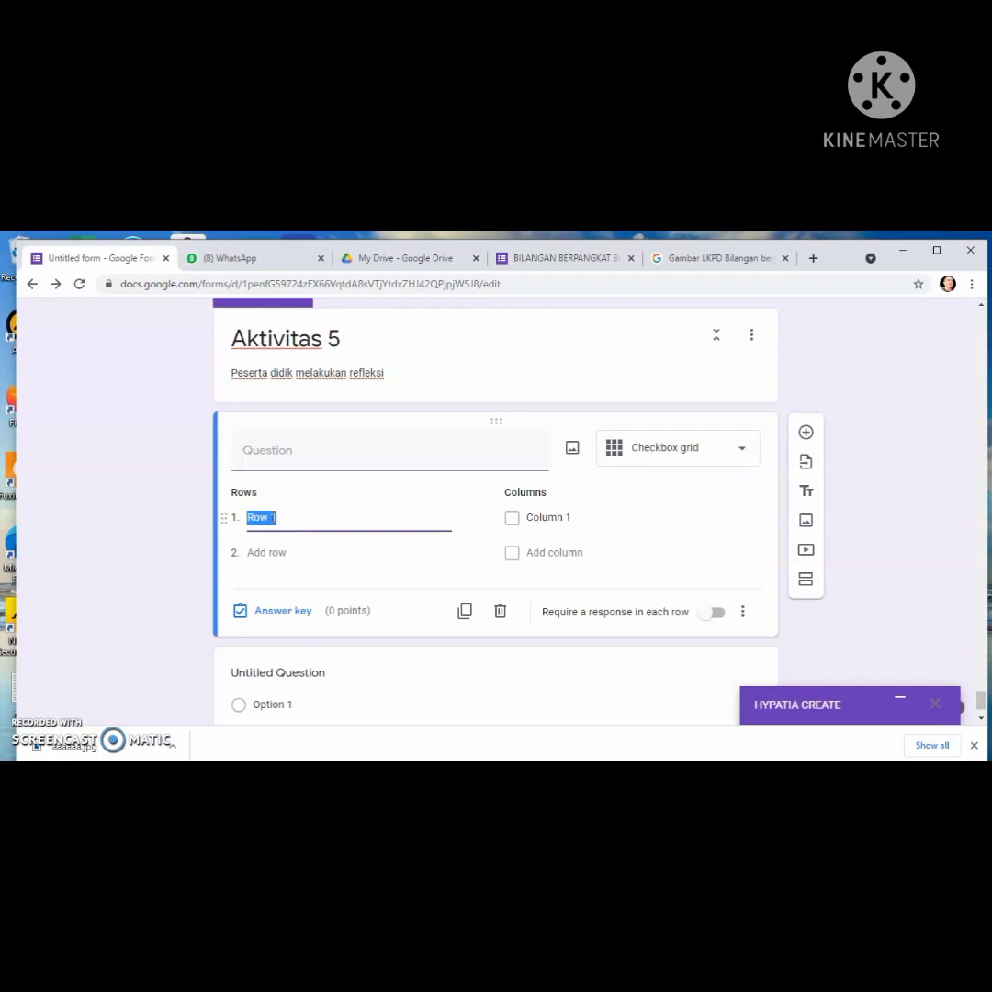
click(281, 450)
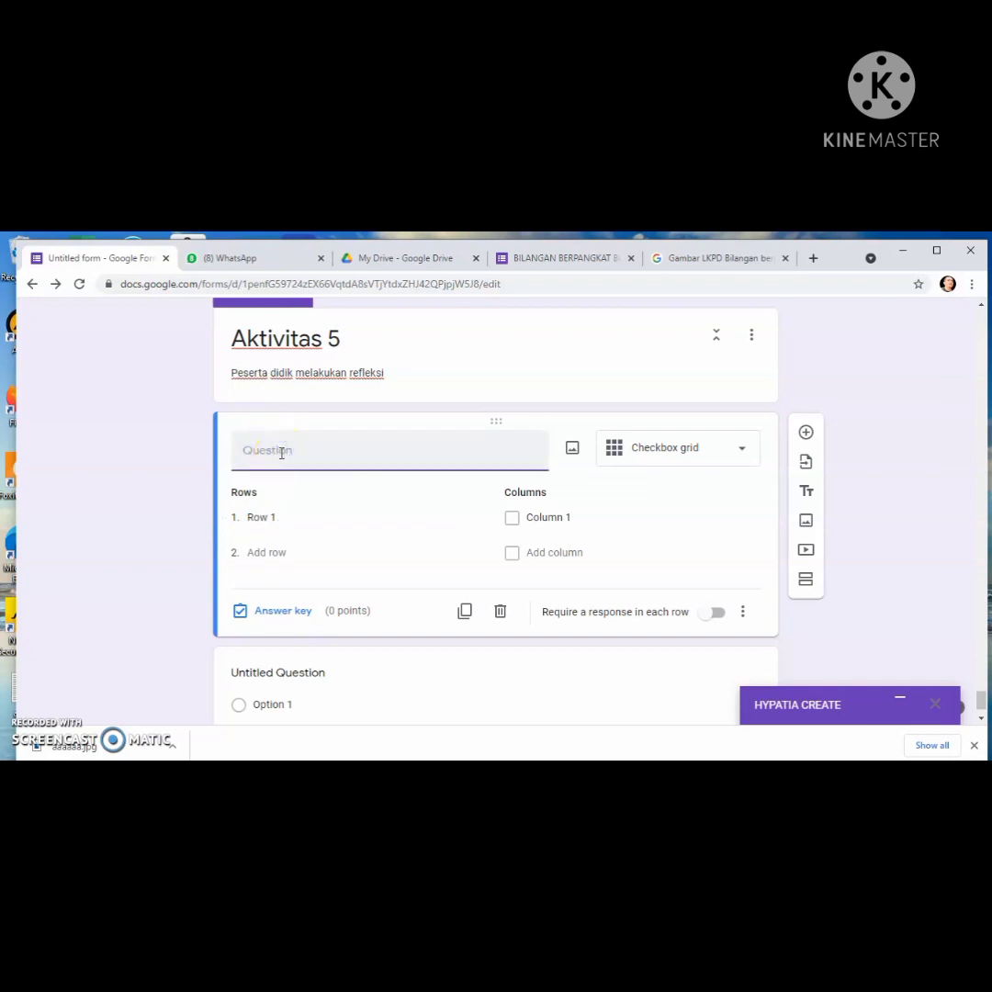
text(Evaluasi Pemahana)
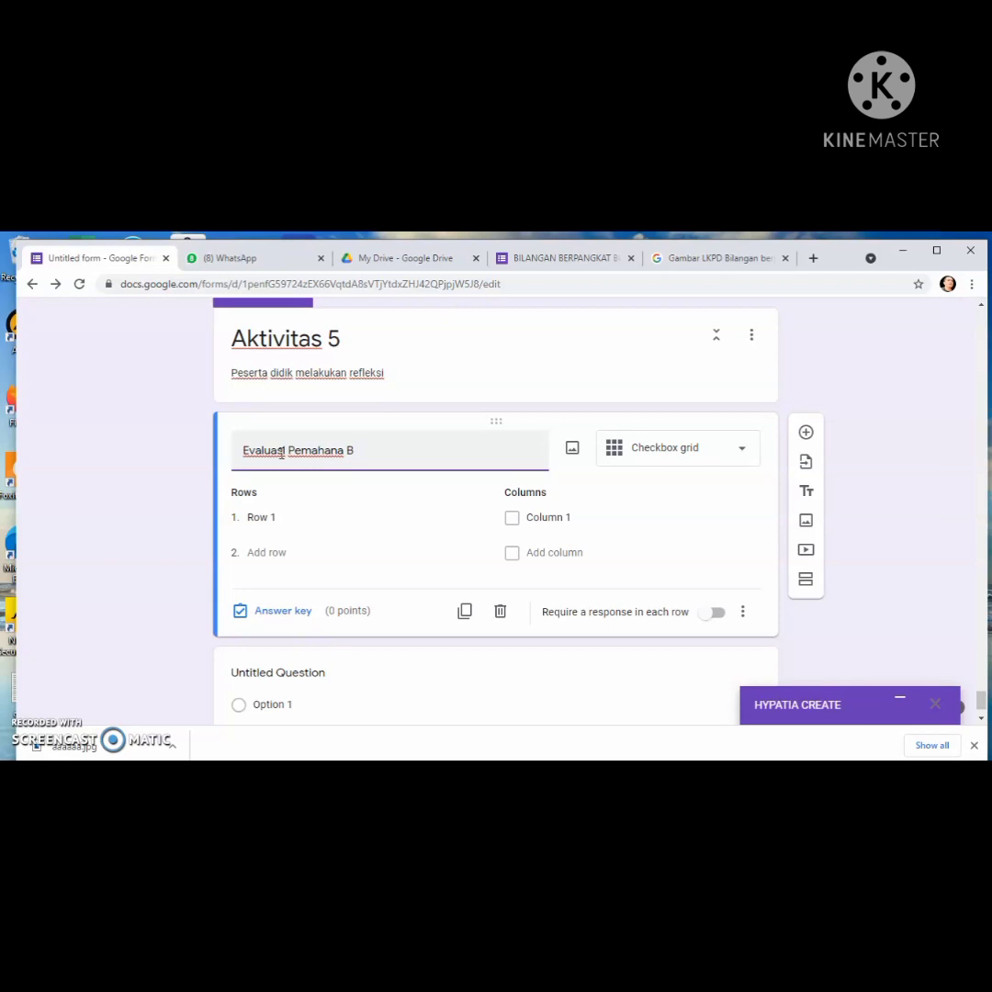
key(BackSpace)
Name the first row of the checkbox grid "Saya Sudah membaca Materi"
click(262, 517)
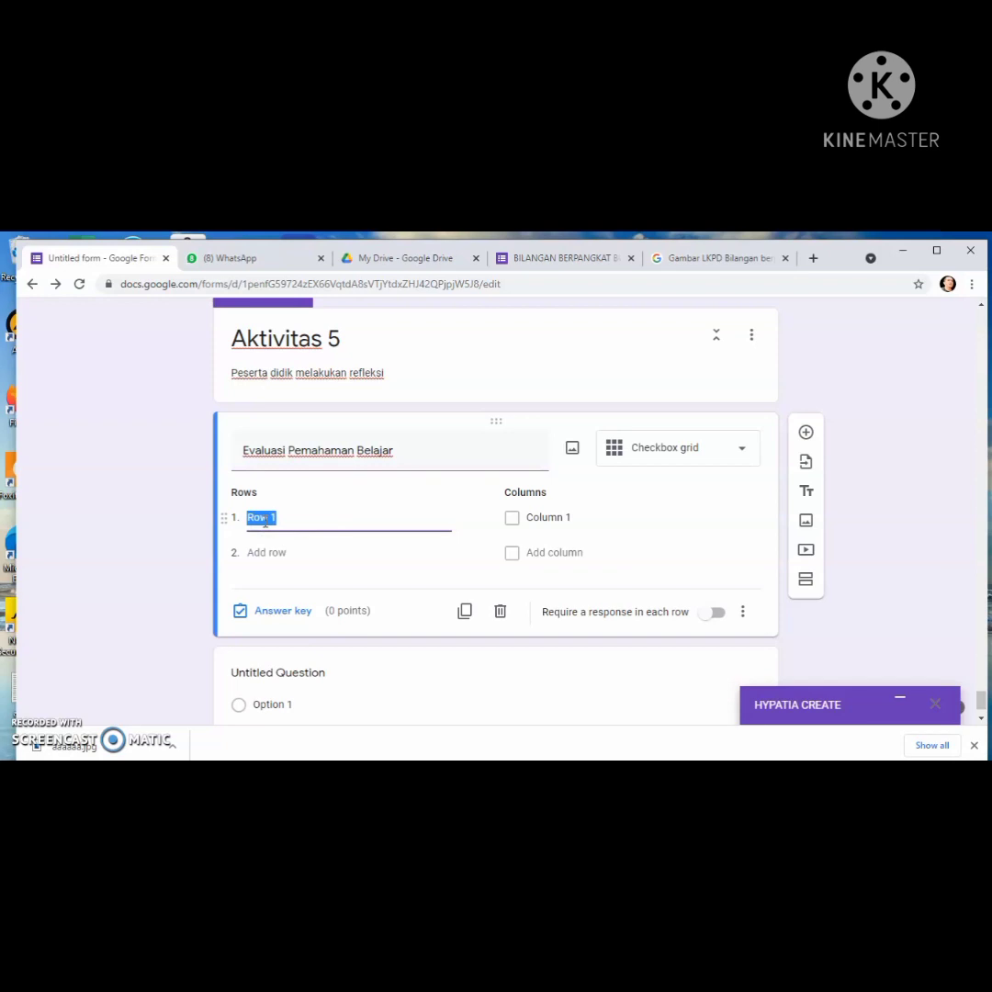
text(Saya Sudah membaca )
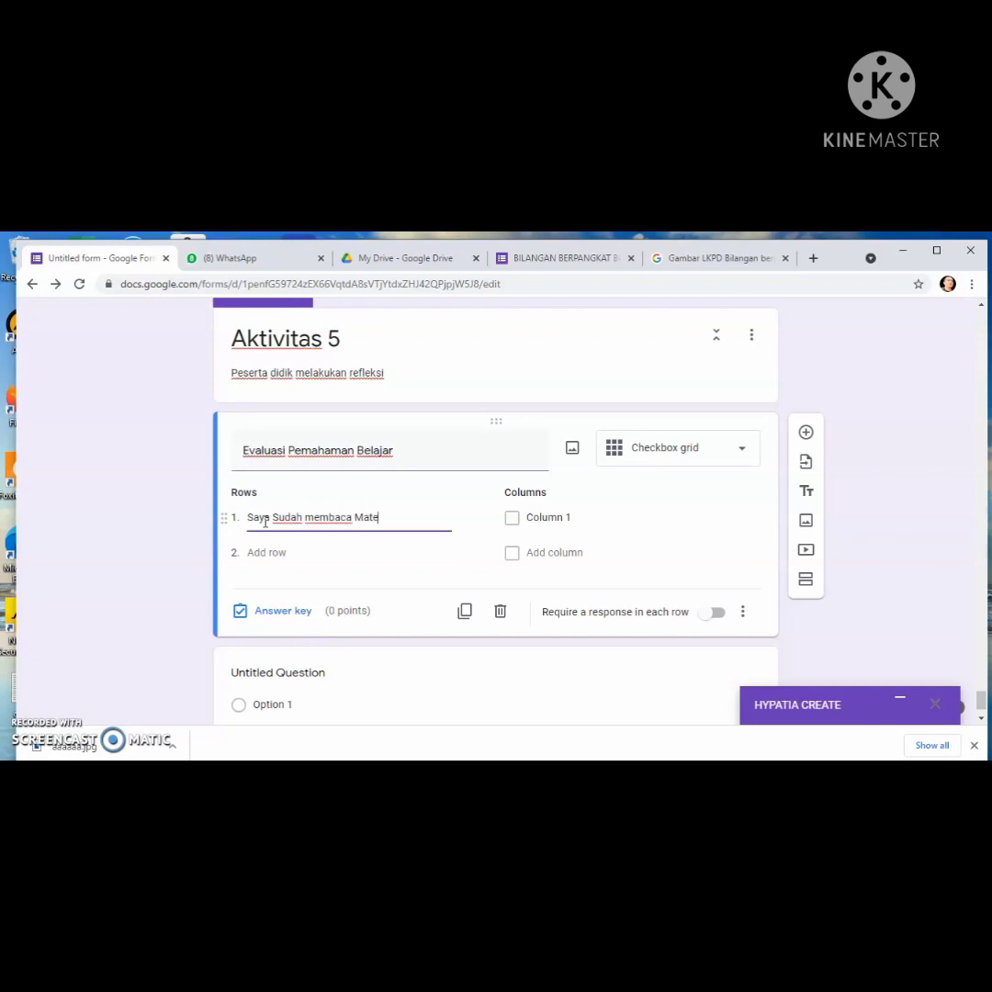
text(Materi)
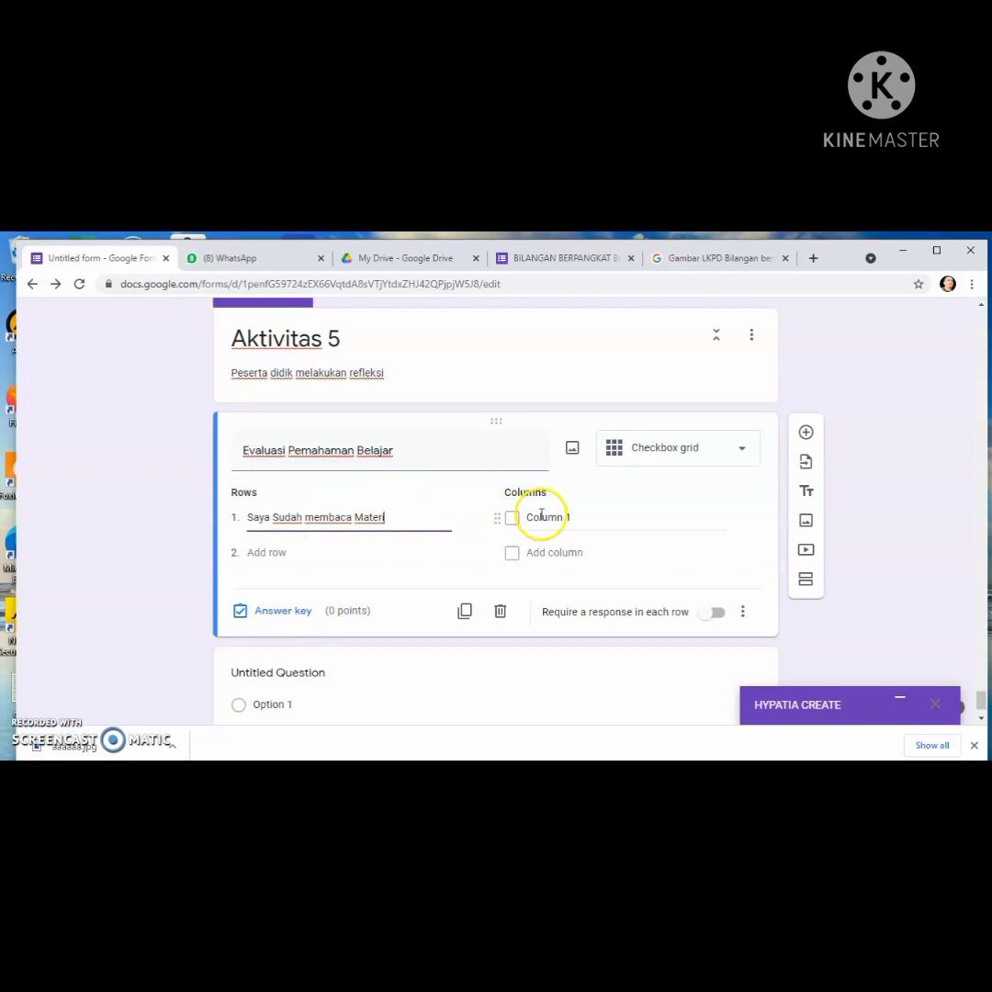
Name the first grid column "Sudah" and add a second column named "Belum"
click(540, 517)
text(Sudah)
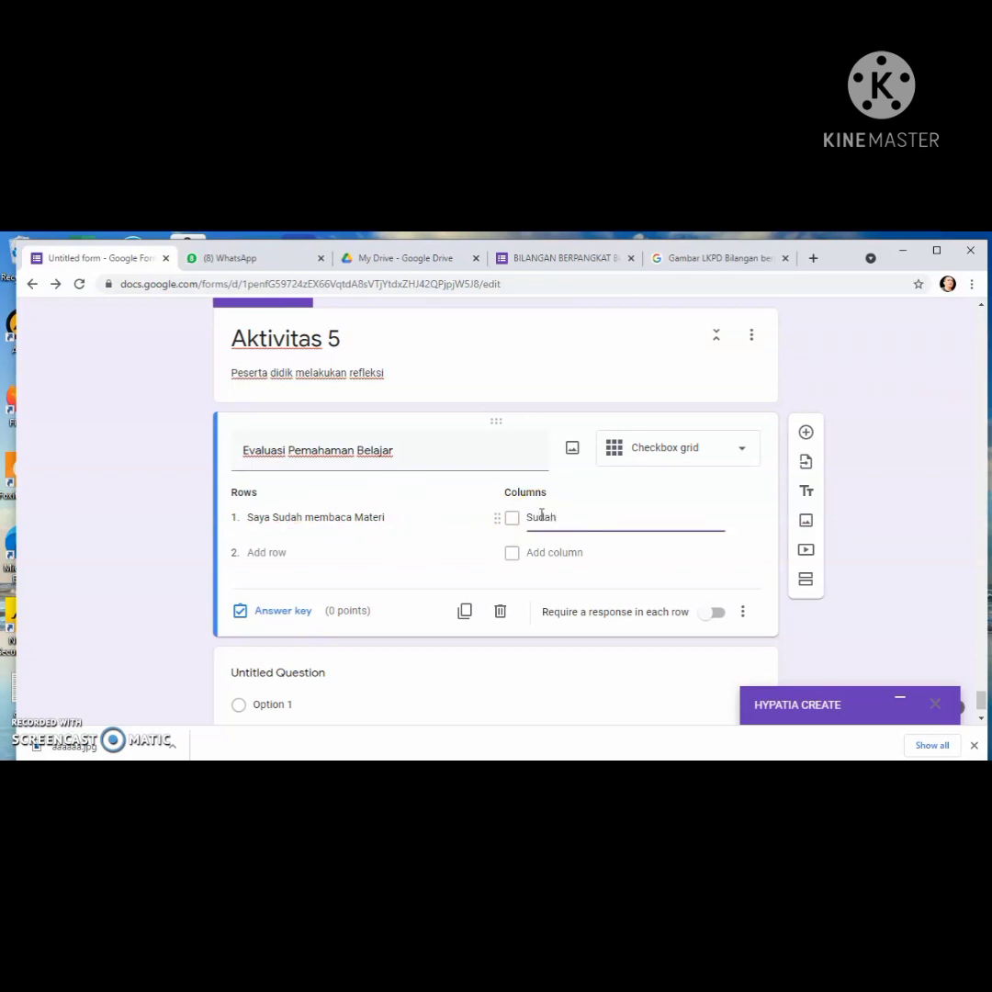
click(555, 552)
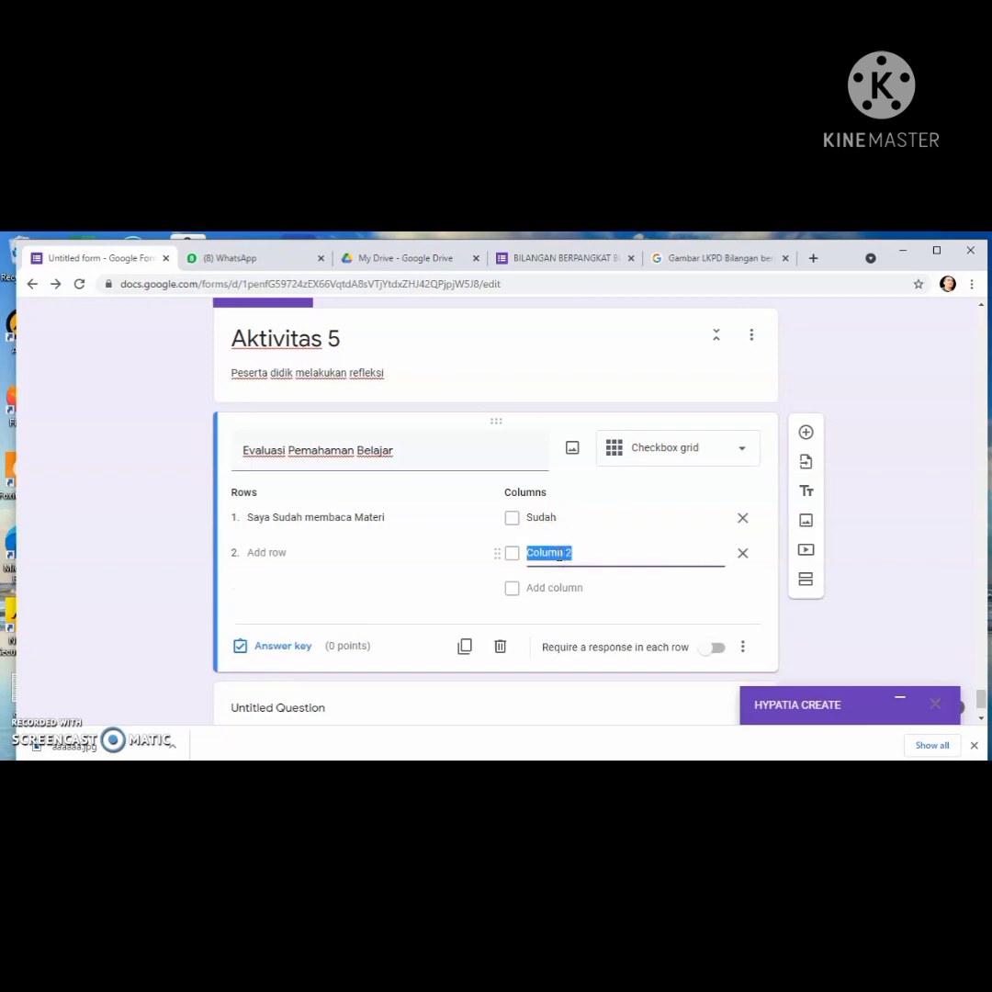
text(B)
click(554, 554)
text(elu)
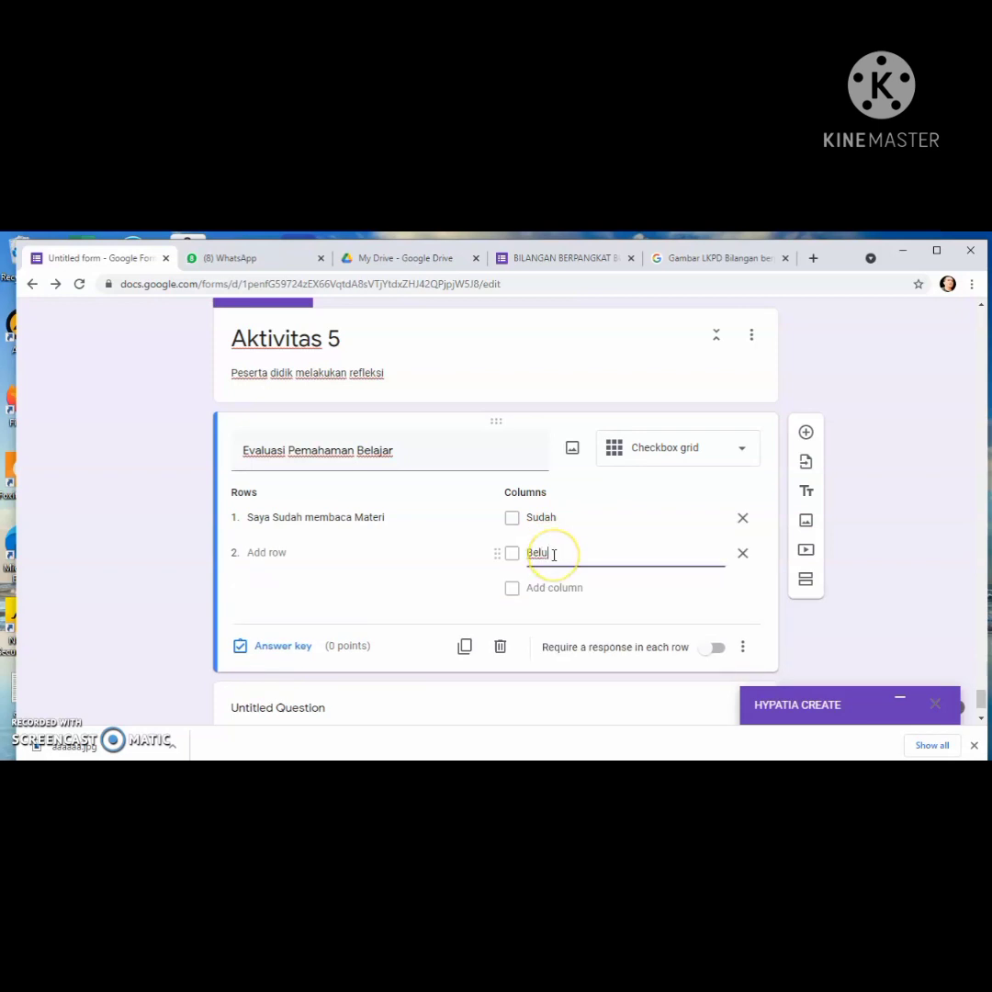
text(m)
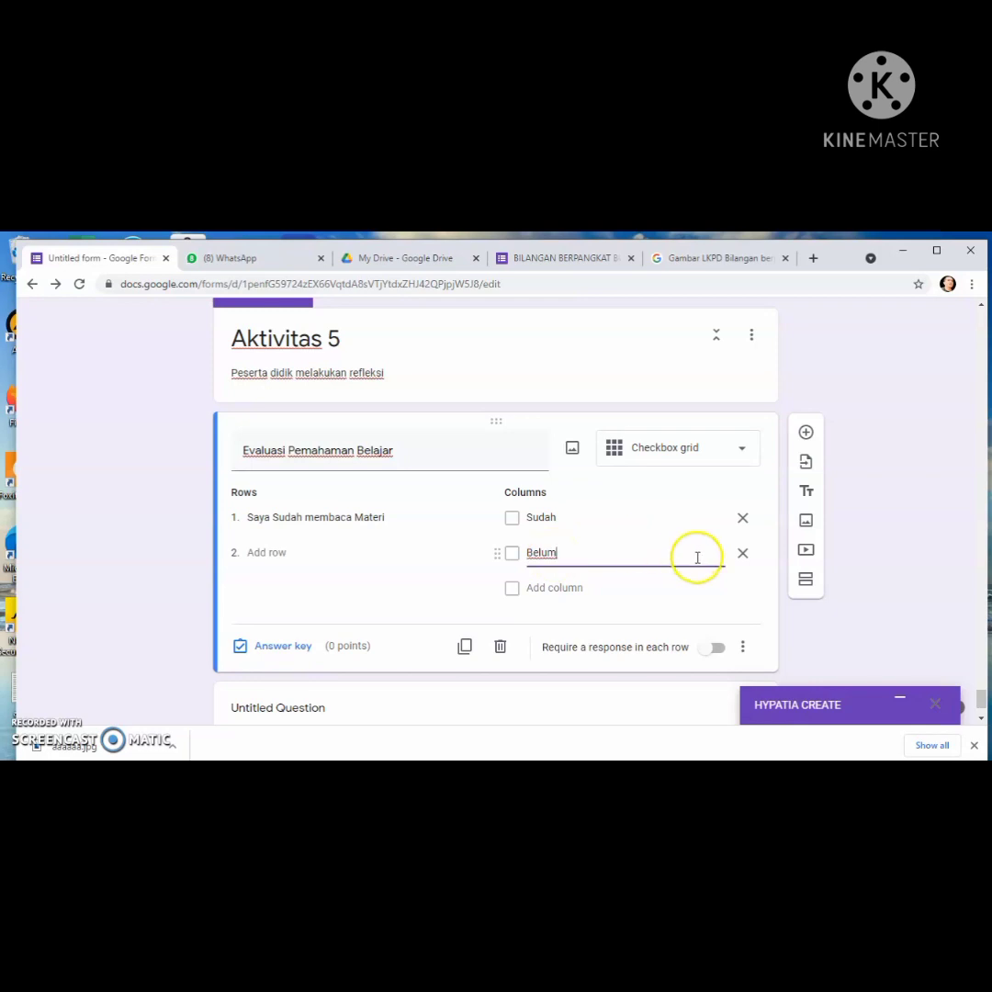
Add a second row to the checkbox grid reading "Saya sudah mengerjakan LKPD"
click(277, 552)
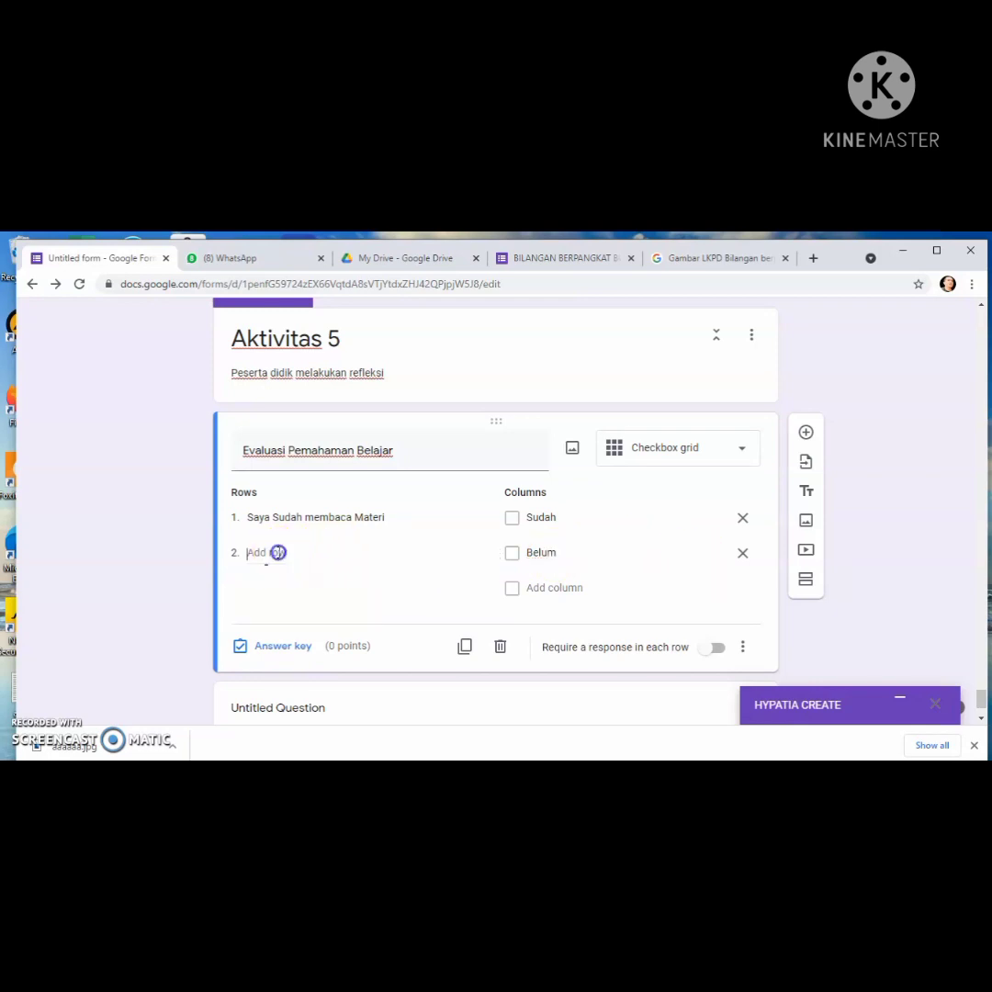
text(Sa)
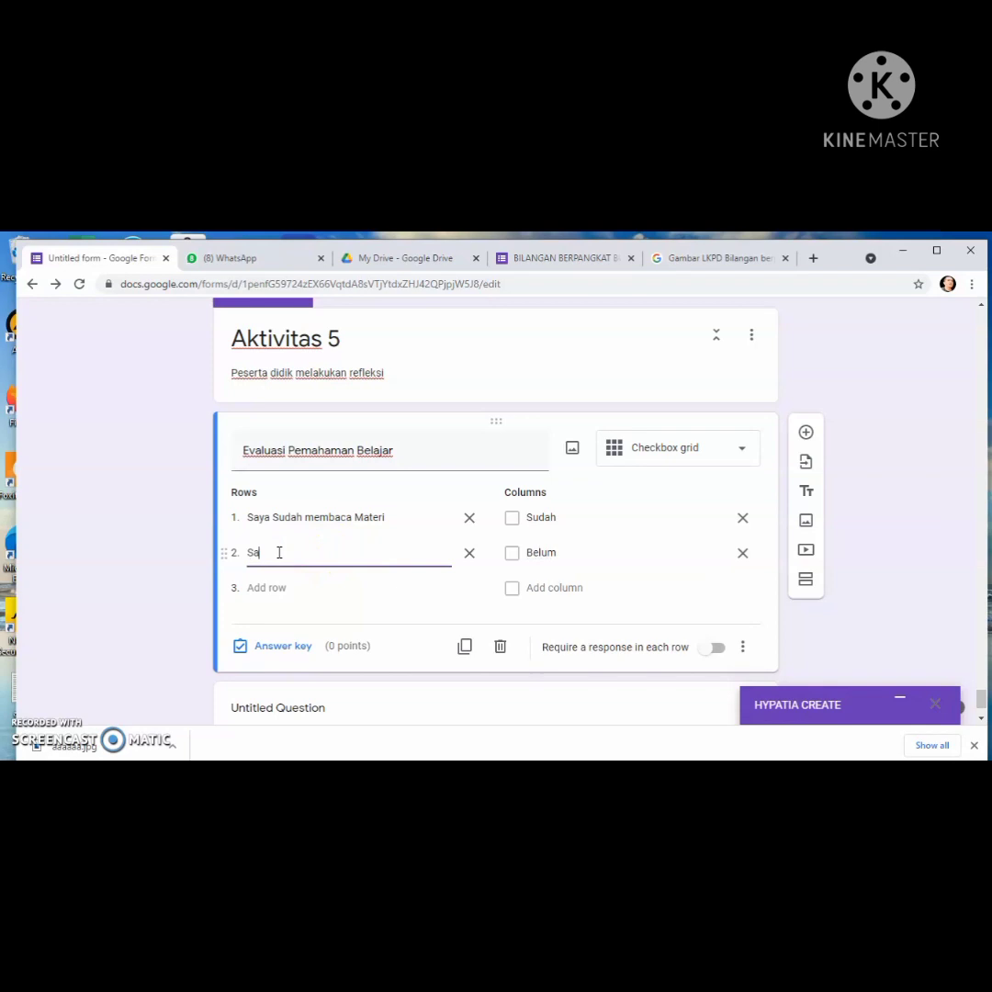
text(ya sudah mengerjakan LKP)
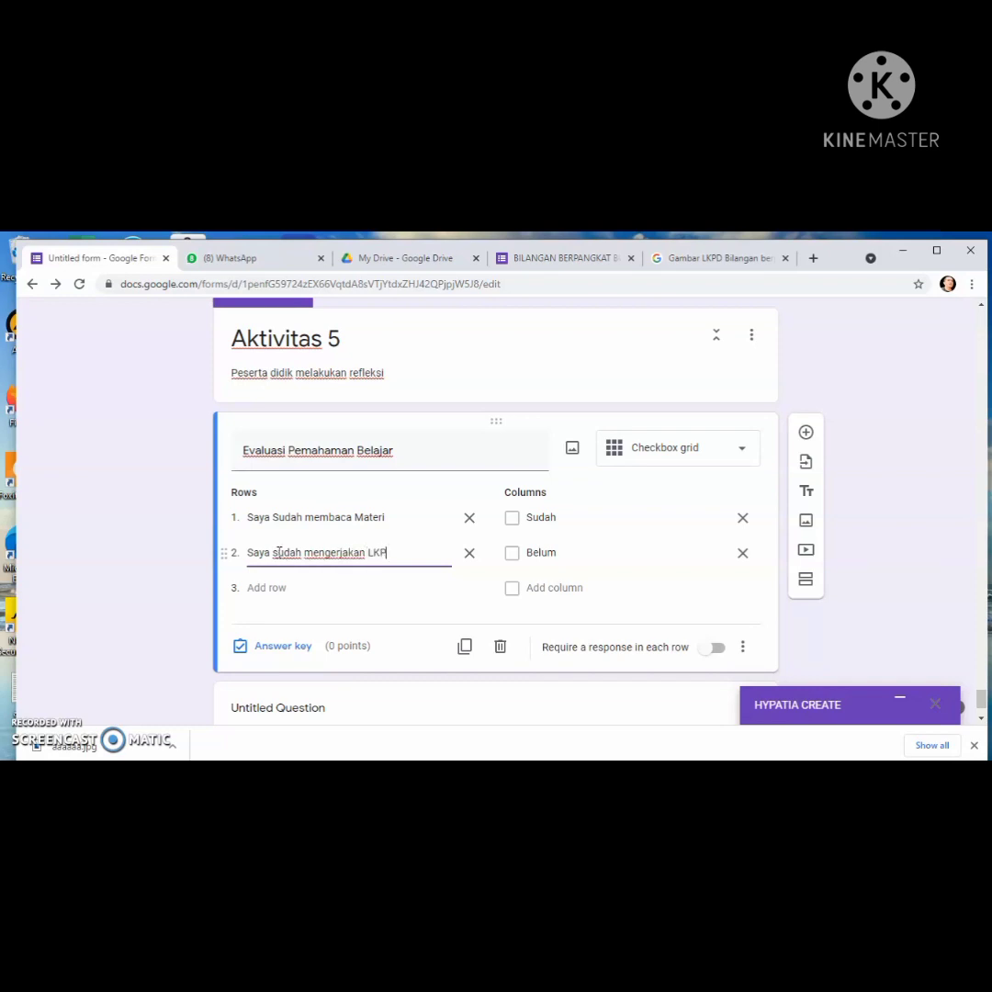
text(D)
Add a third row to the checkbox grid reading "saya sudah mengirimkan video presentasi"
click(276, 586)
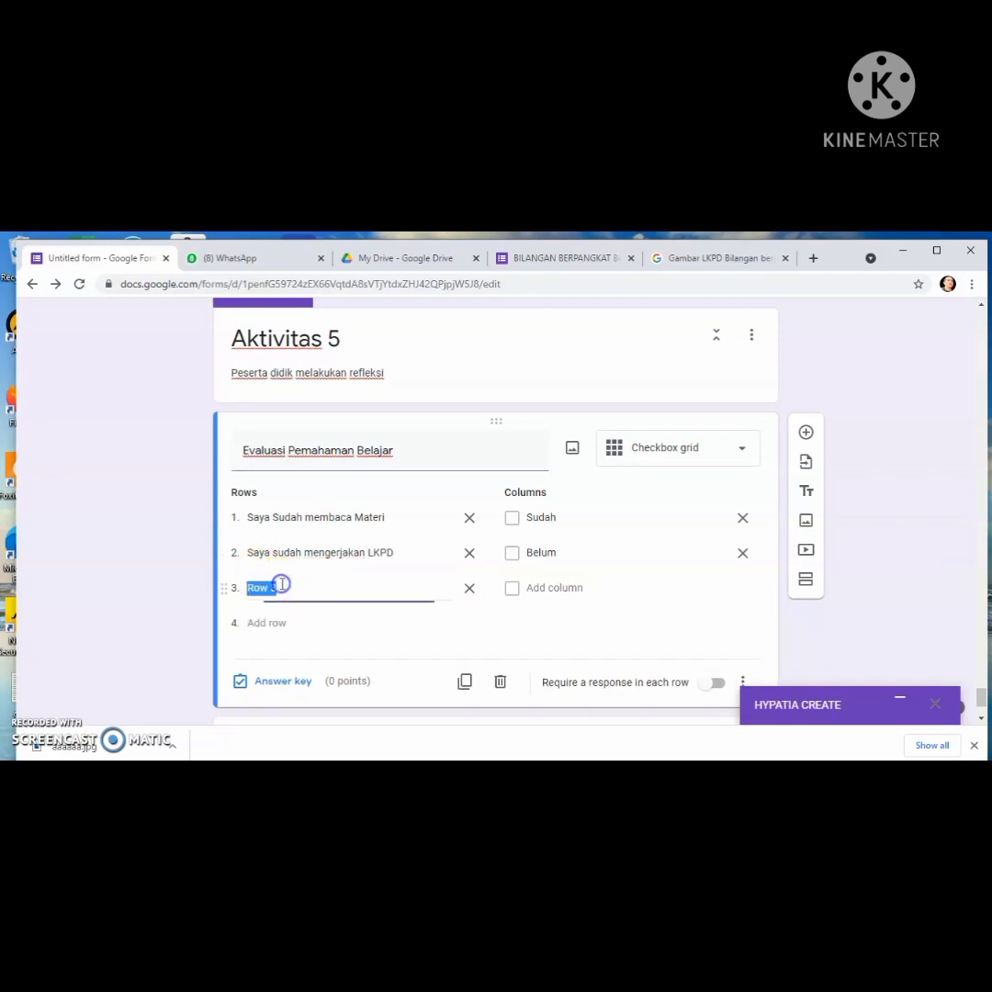
text(saya sudah me)
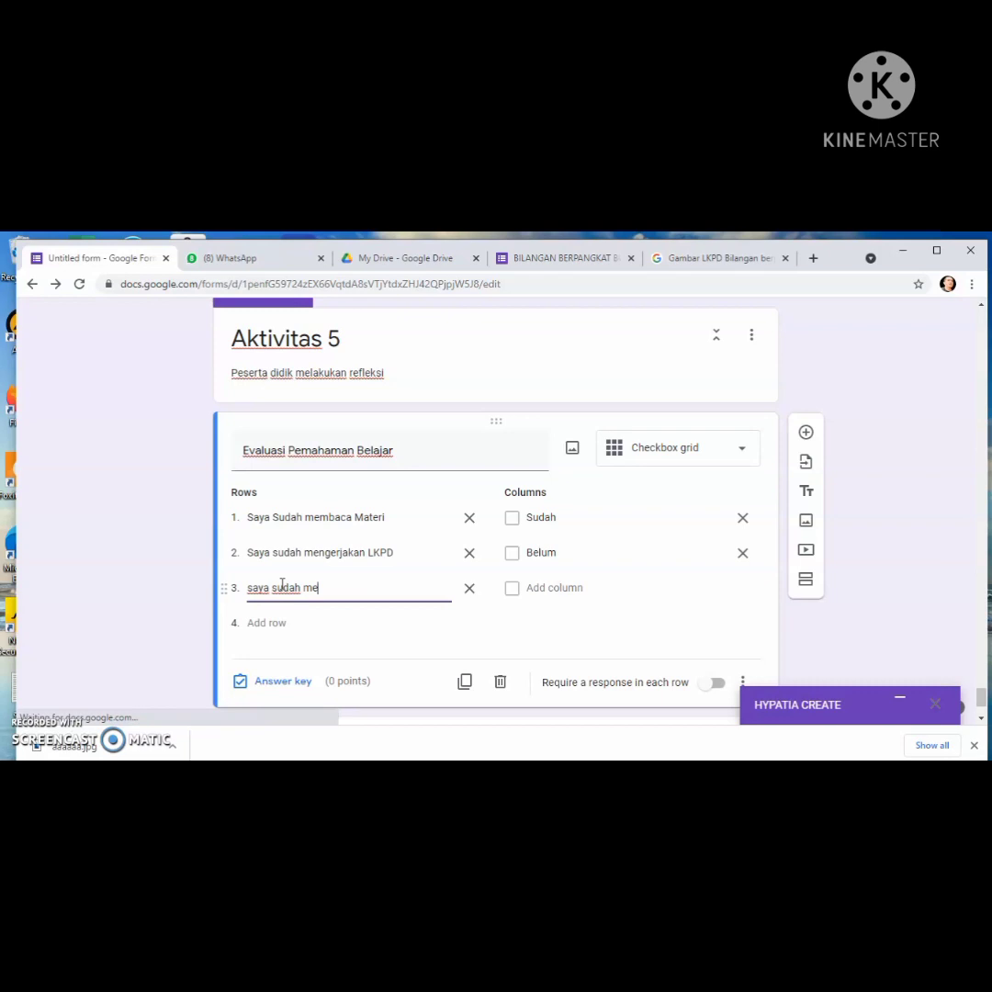
text(ngir)
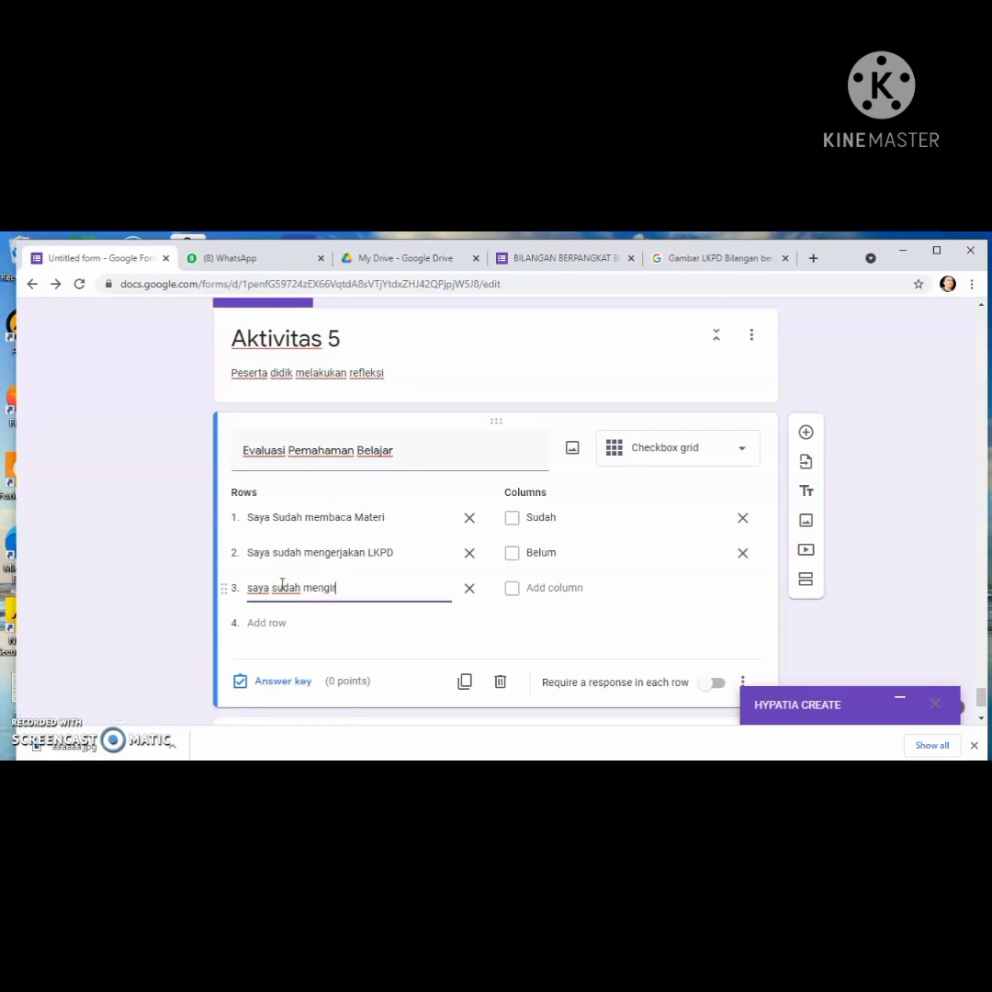
text(imkan video presentasi)
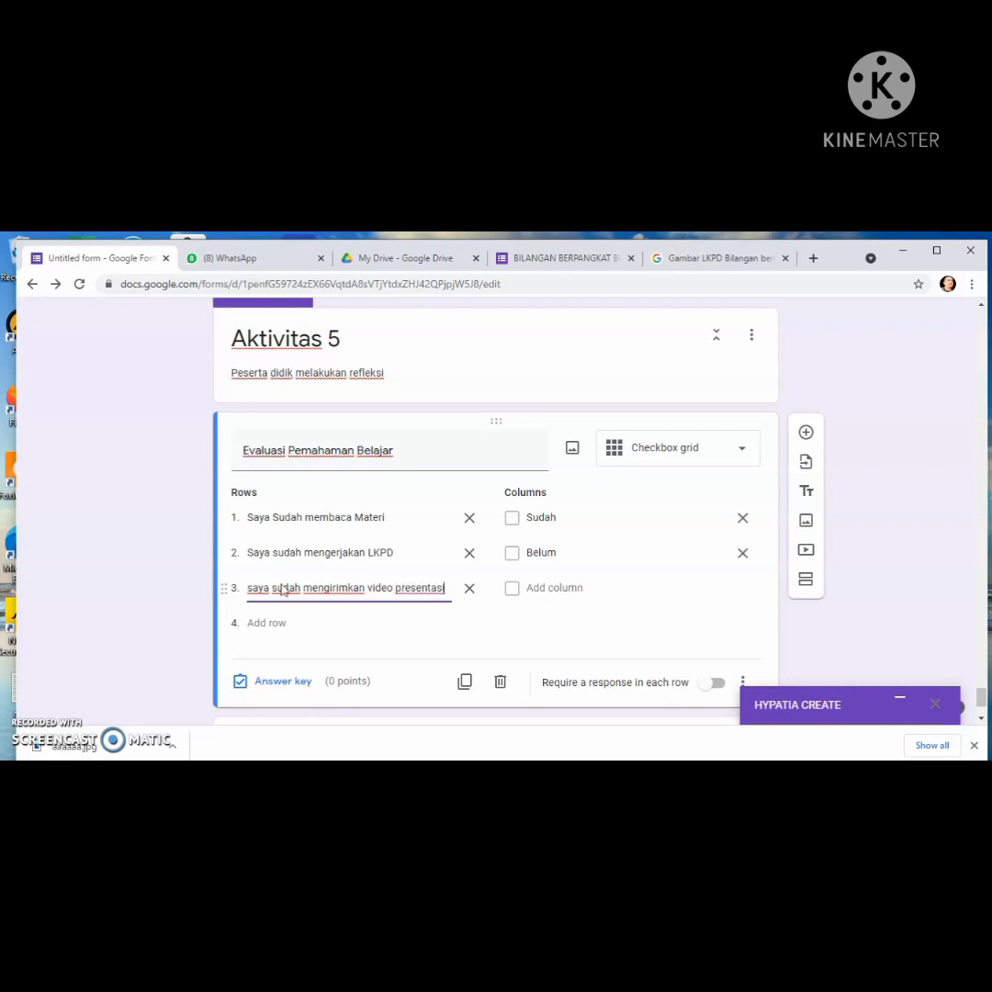
Add a fourth row to the checkbox grid reading "saya sudah mengerjakan soal latihan"
key(Return)
text(saya)
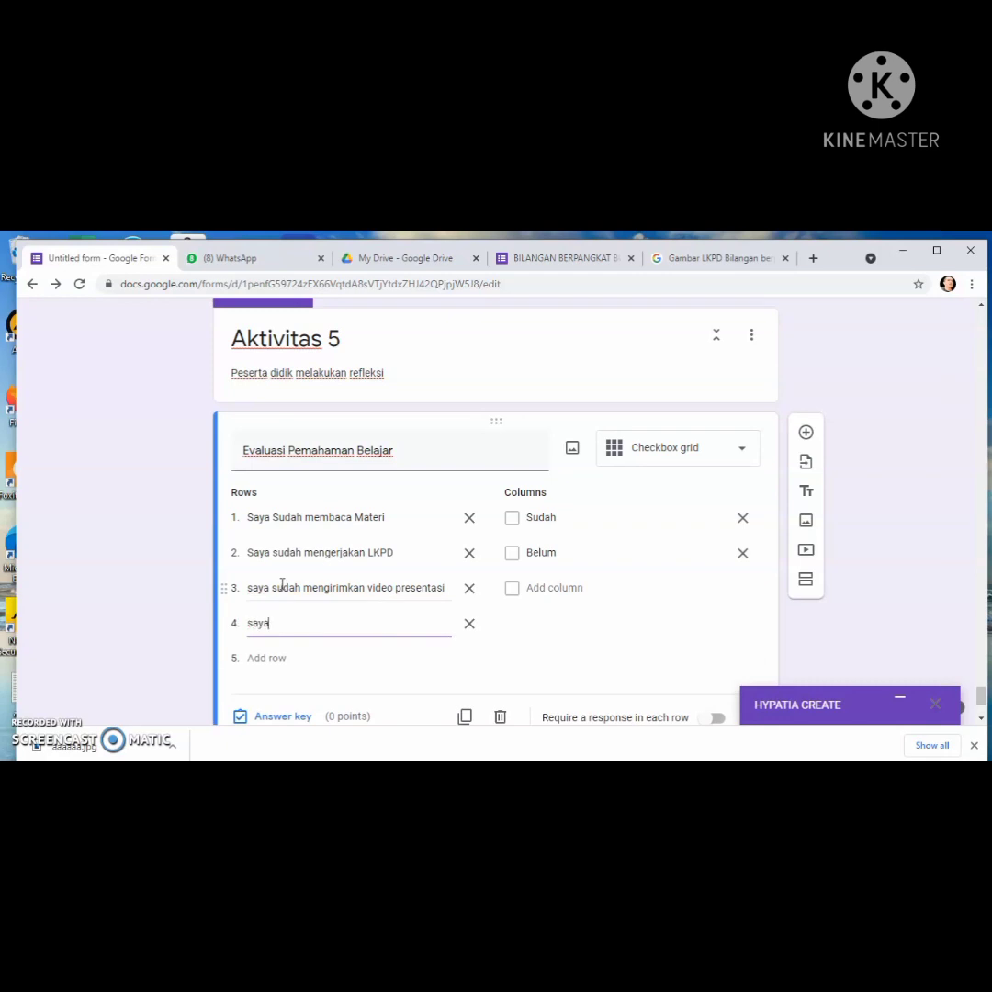
text( sudah mengerjakan soal )
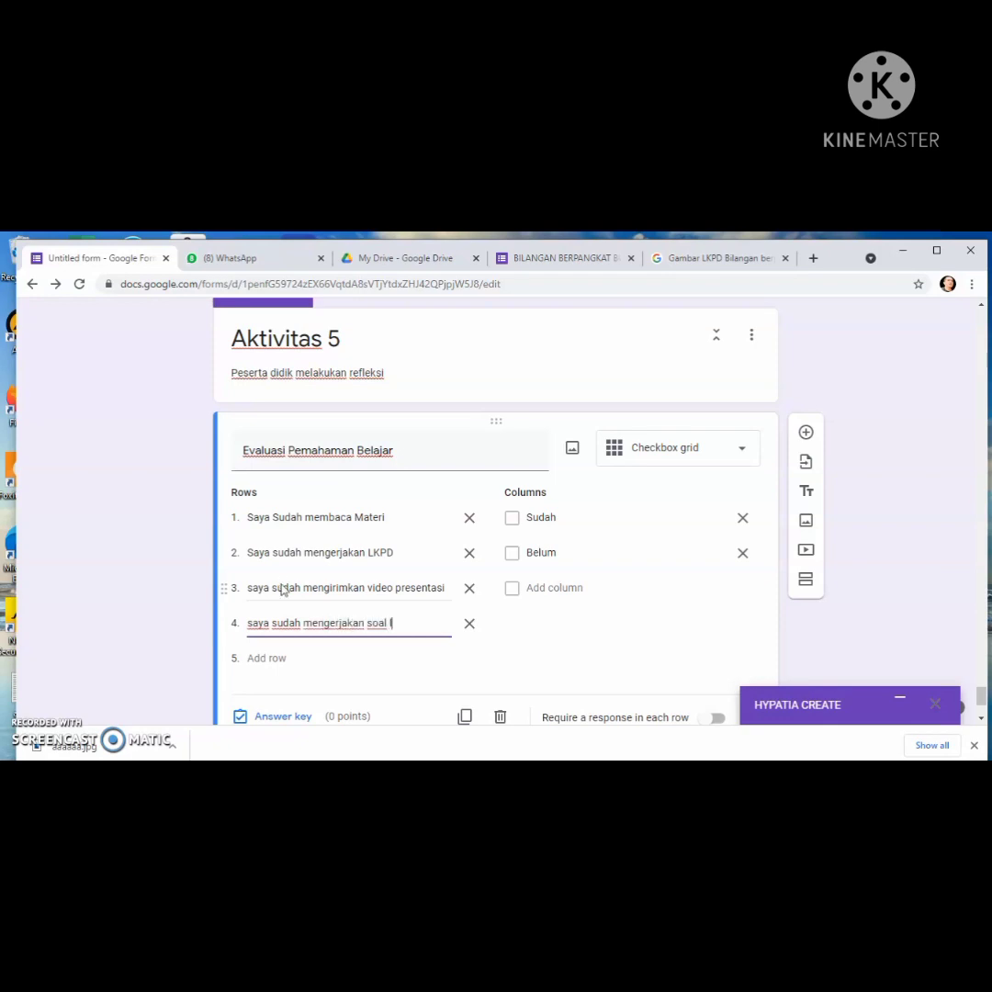
text(latihan)
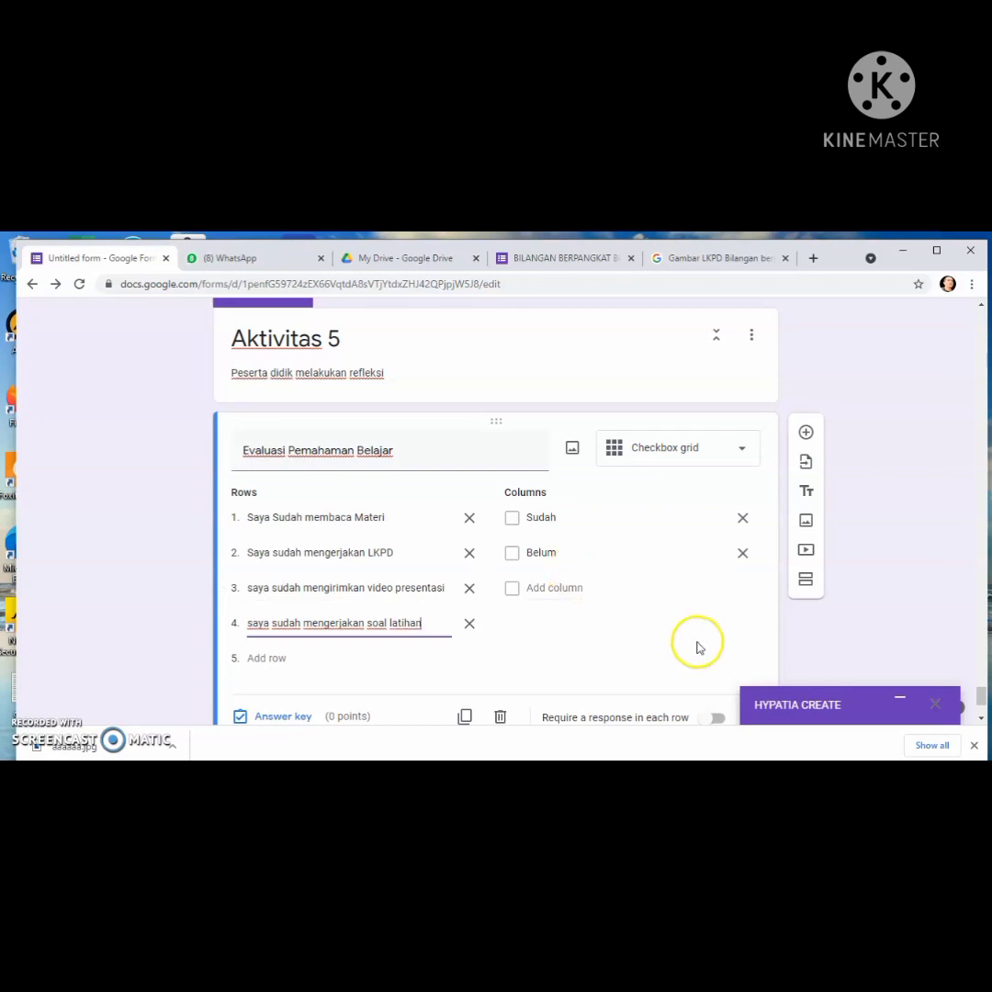
Open the grid's answer key and mark "Sudah" as the correct answer for all four rows
scroll(831, 592, down, 2)
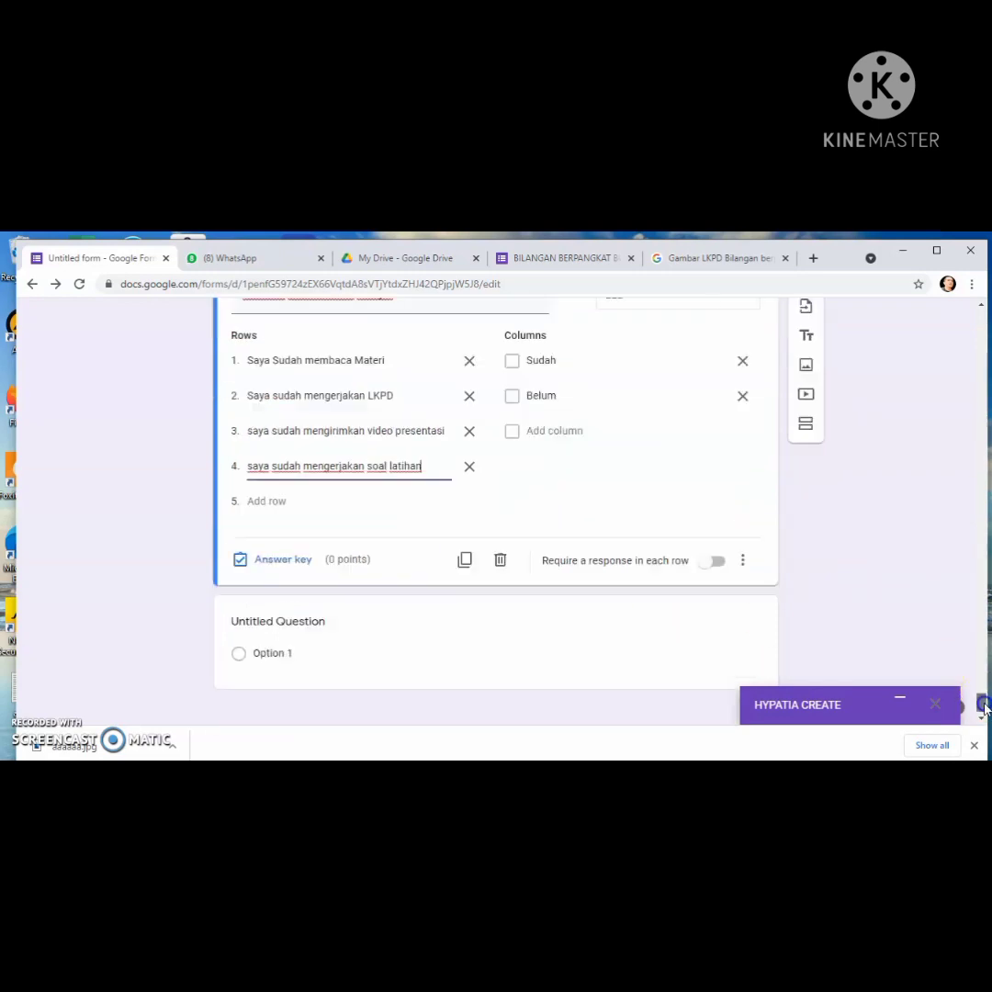
click(291, 562)
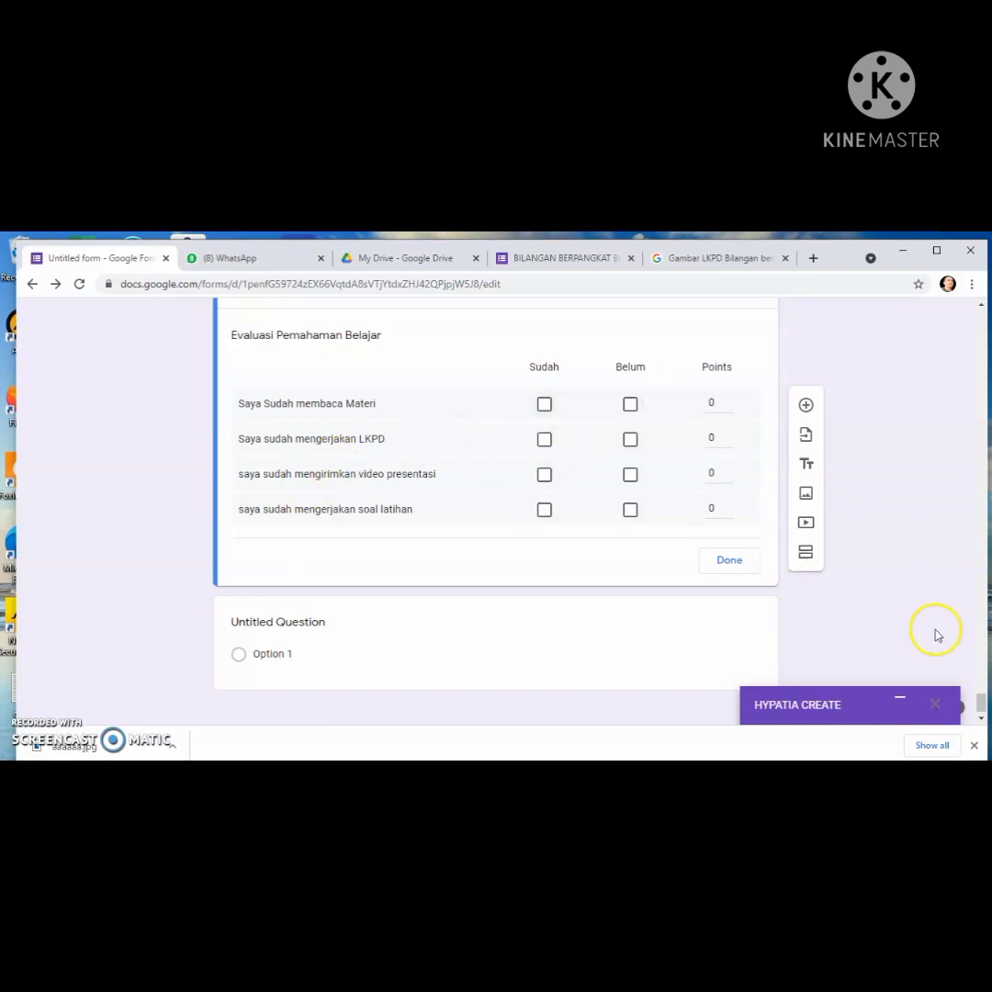
drag(984, 702, 984, 705)
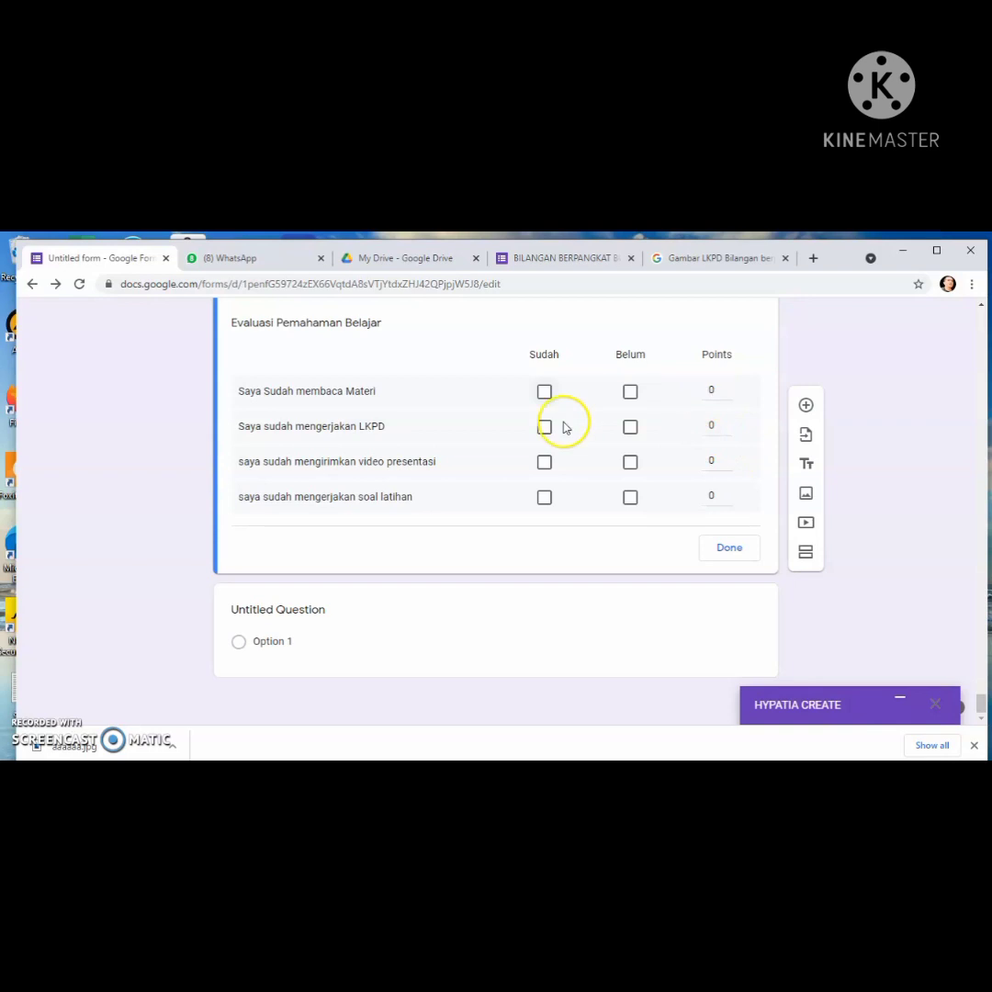
click(545, 395)
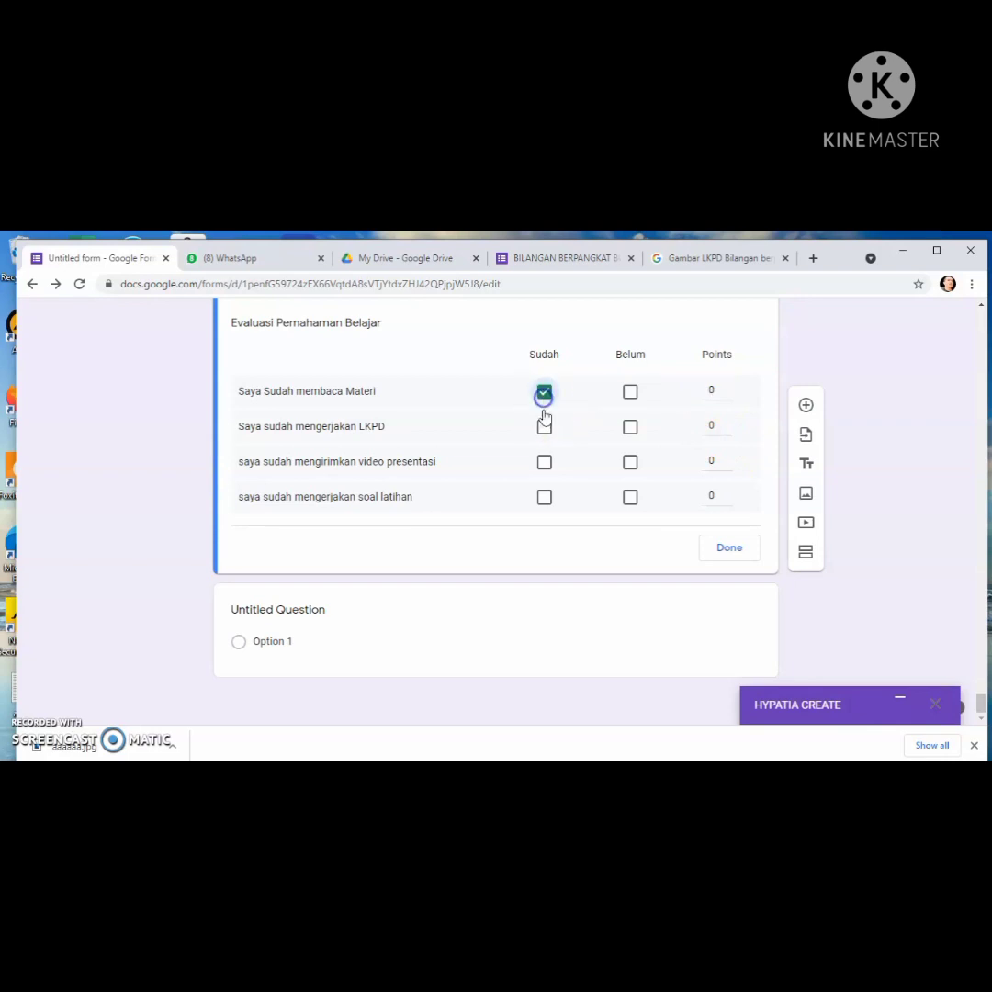
click(545, 427)
click(545, 464)
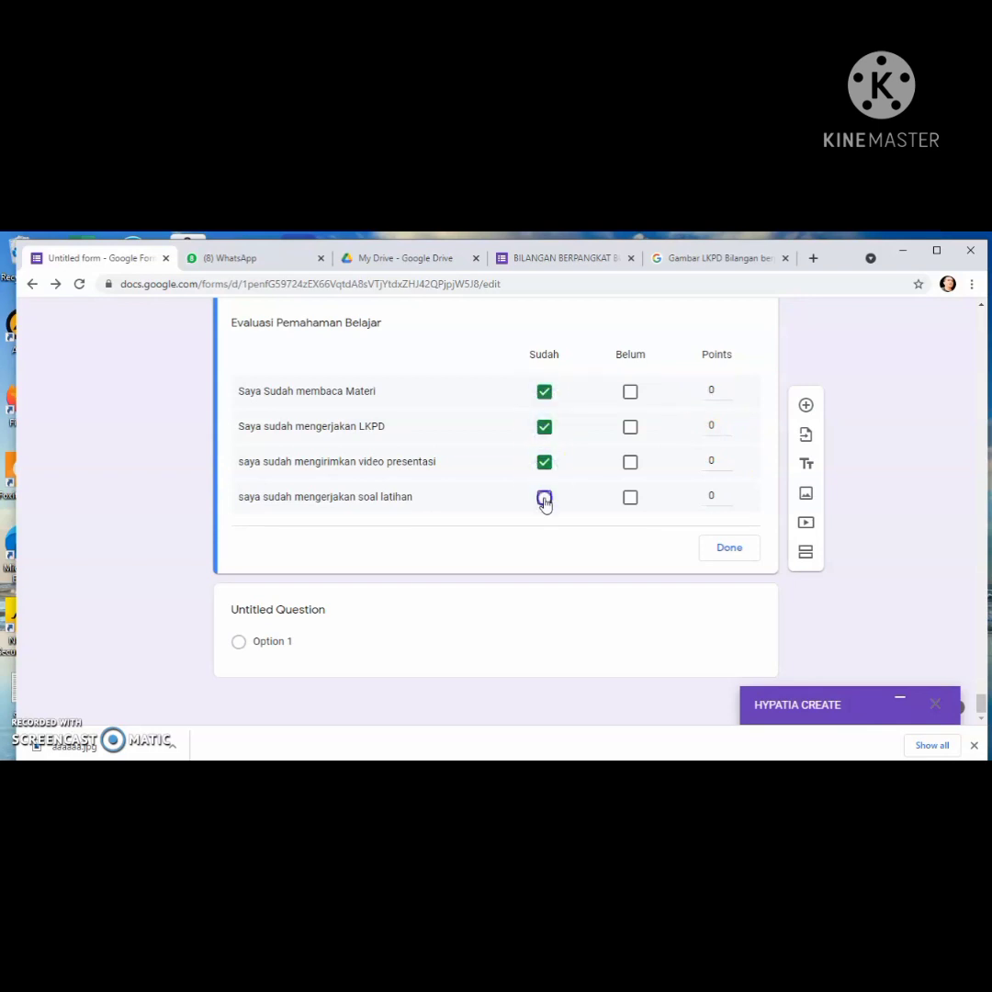
click(545, 496)
click(710, 391)
click(735, 555)
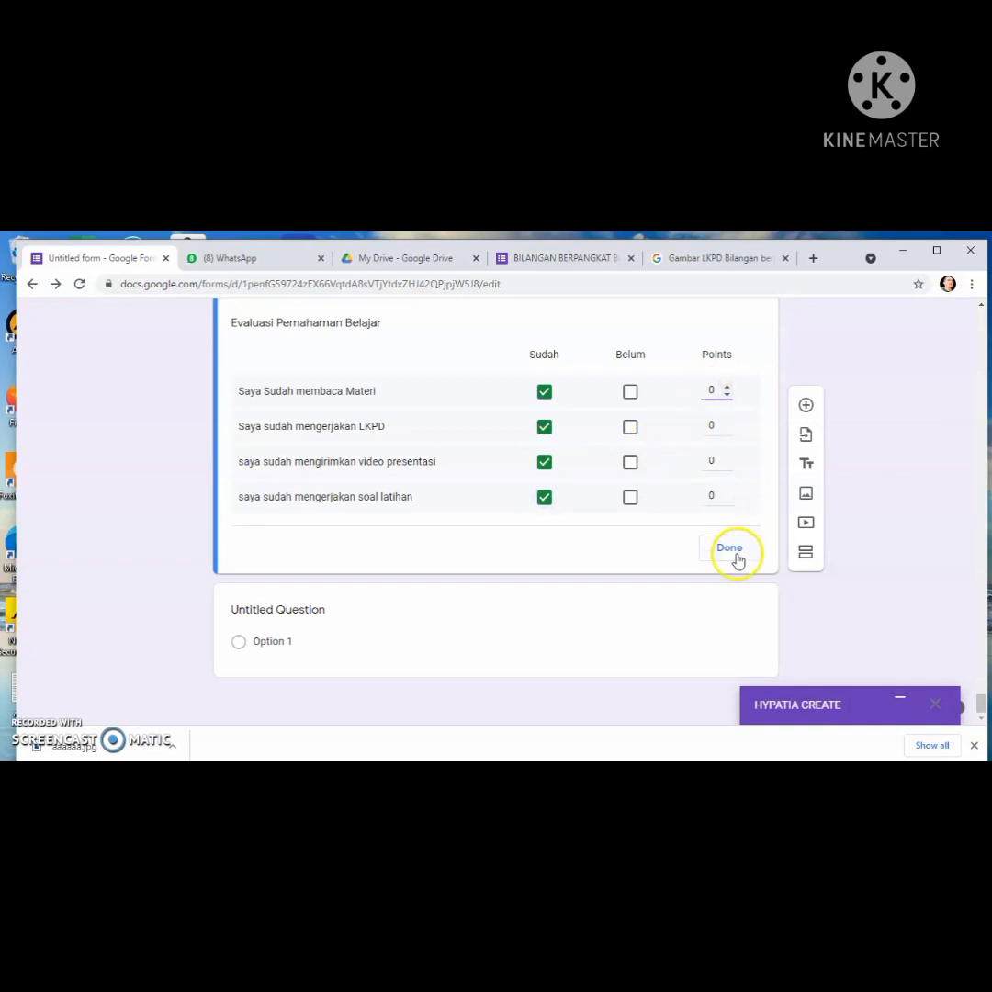
Clear the "Sudah" answers in all four answer key rows and mark them as correct again
click(545, 393)
click(545, 425)
click(546, 462)
click(548, 495)
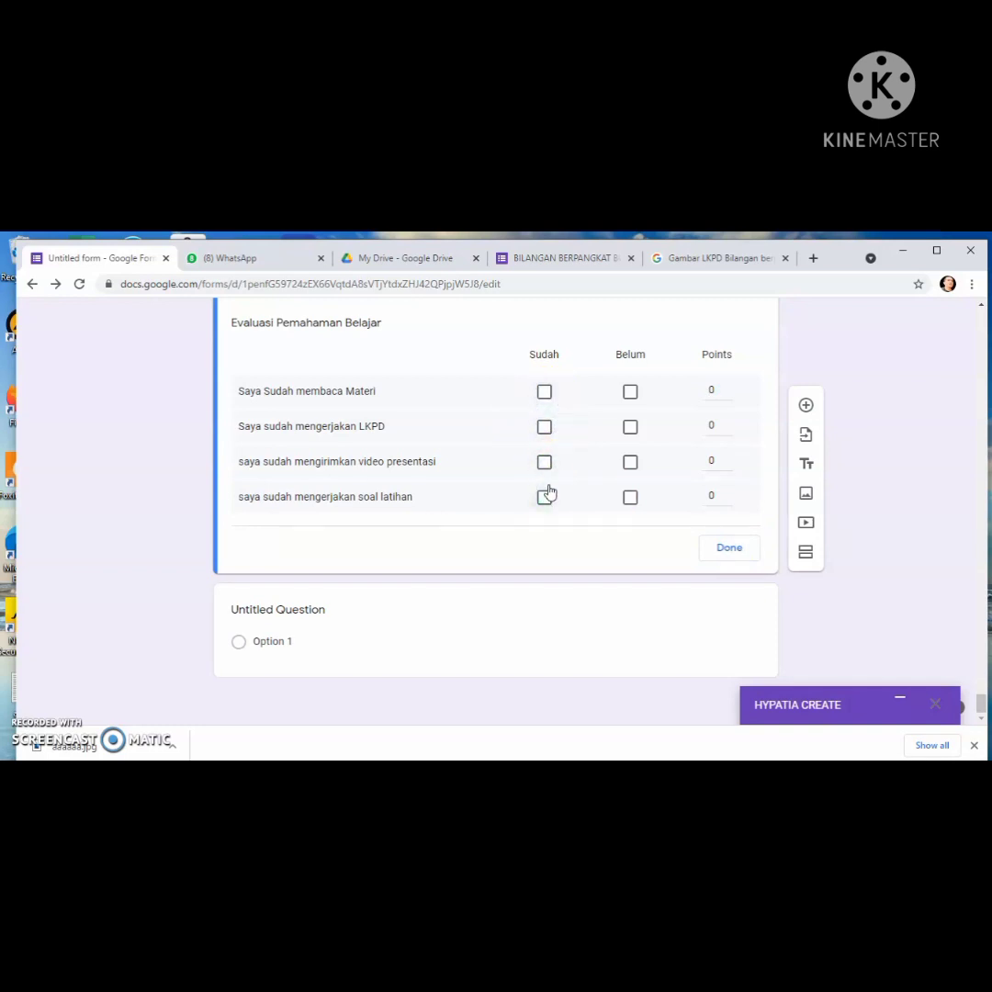
click(547, 495)
click(545, 465)
click(544, 426)
click(543, 395)
Assign 10 points to each of the four rows and finish the answer key
click(706, 389)
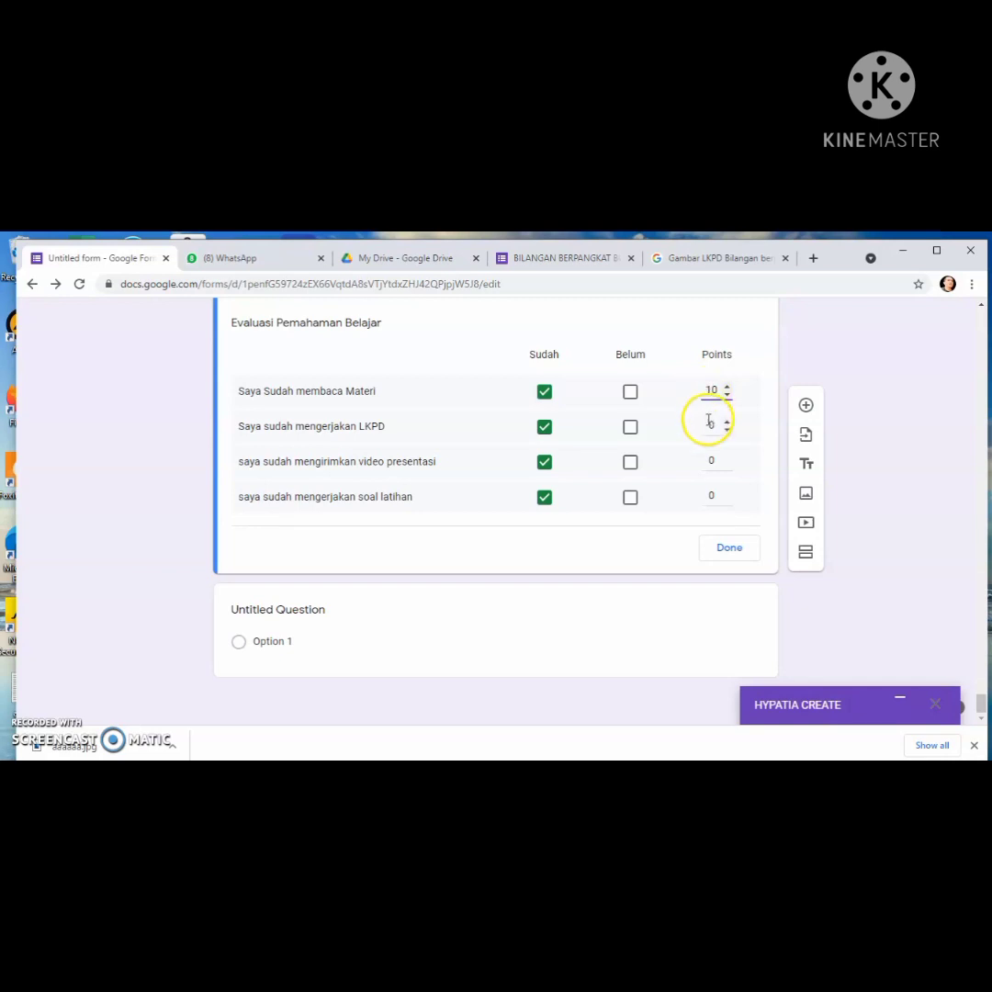
click(709, 426)
text(1)
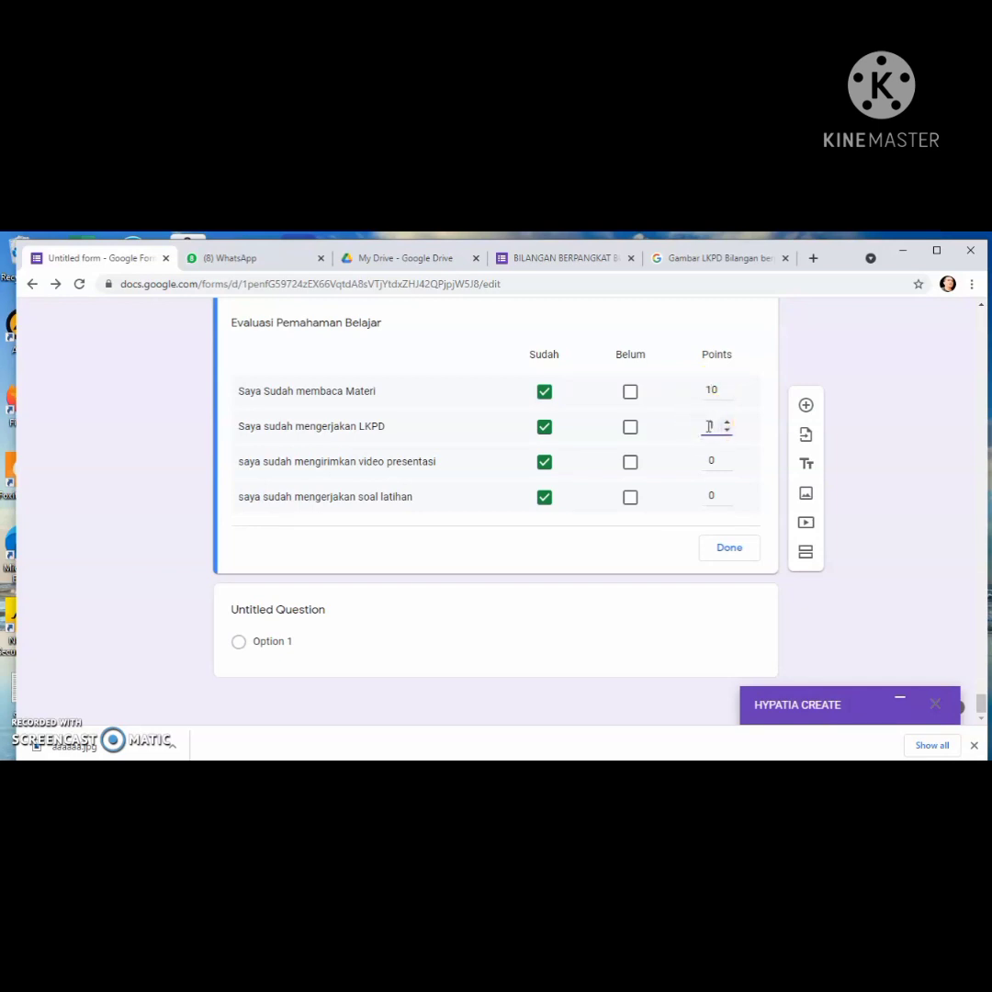
text(0)
click(710, 458)
click(711, 496)
click(727, 549)
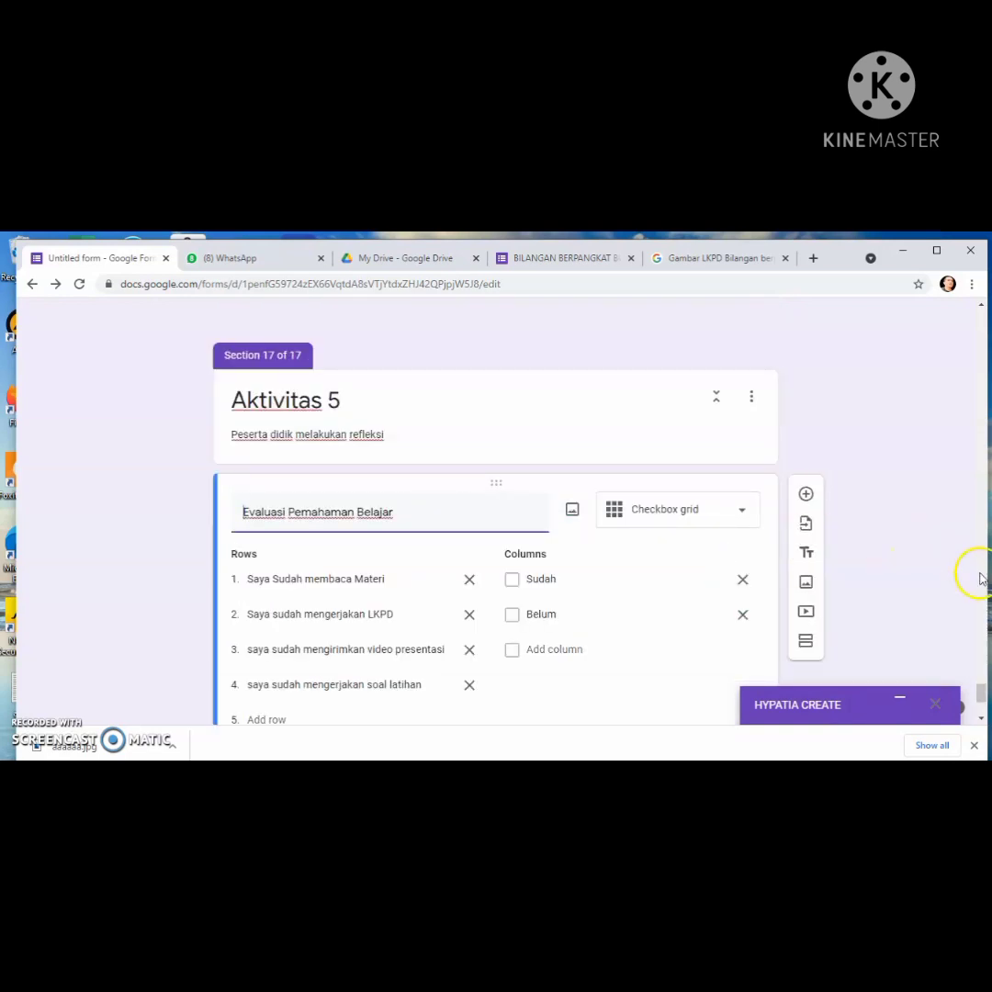
Add a new question below the Evaluasi Pemahaman Belajar grid and set its type to Multiple choice grid
scroll(985, 689, up, 5)
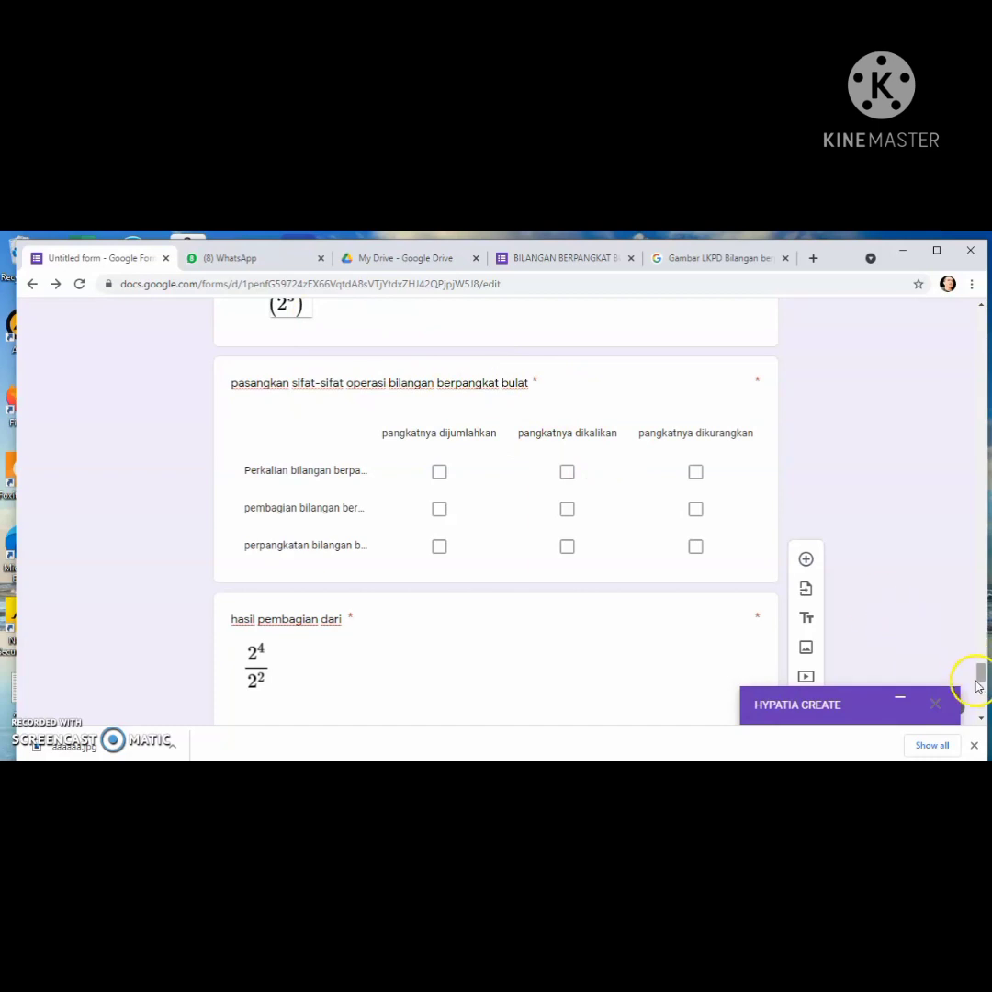
drag(982, 670, 978, 737)
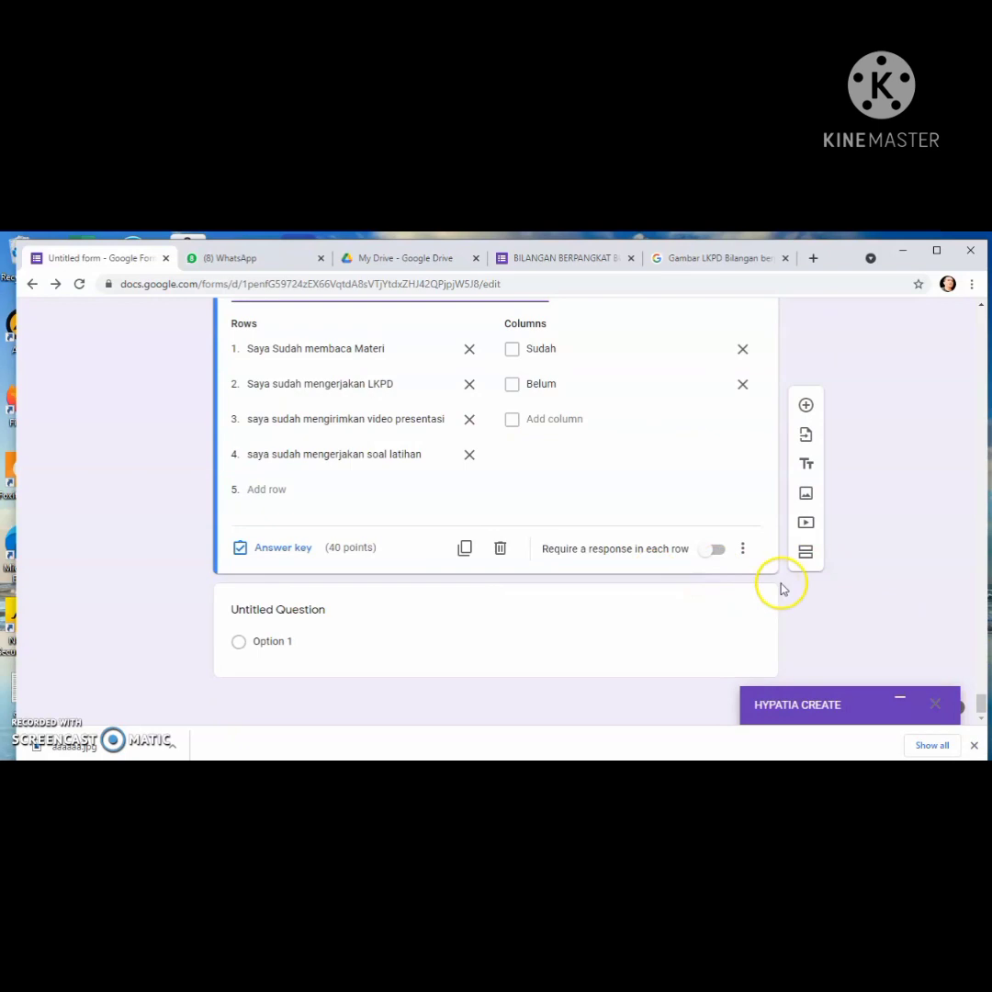
click(805, 405)
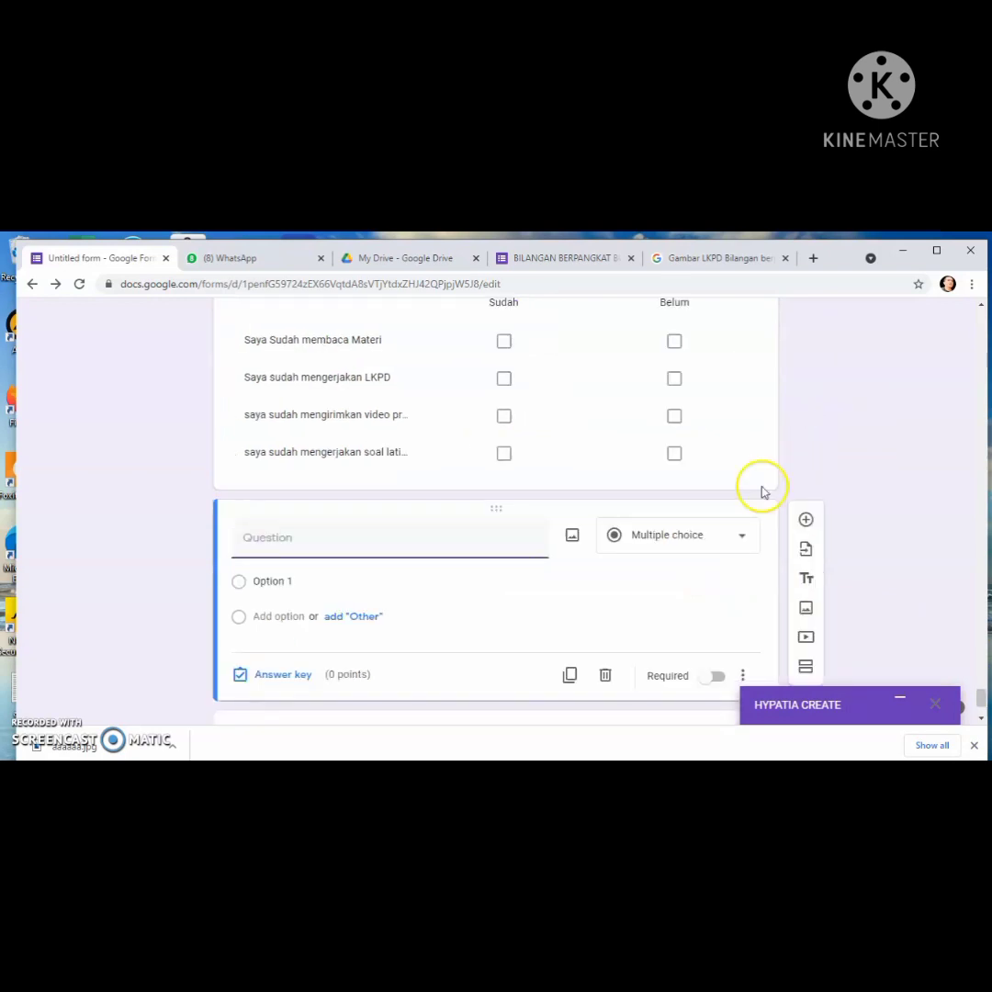
click(743, 549)
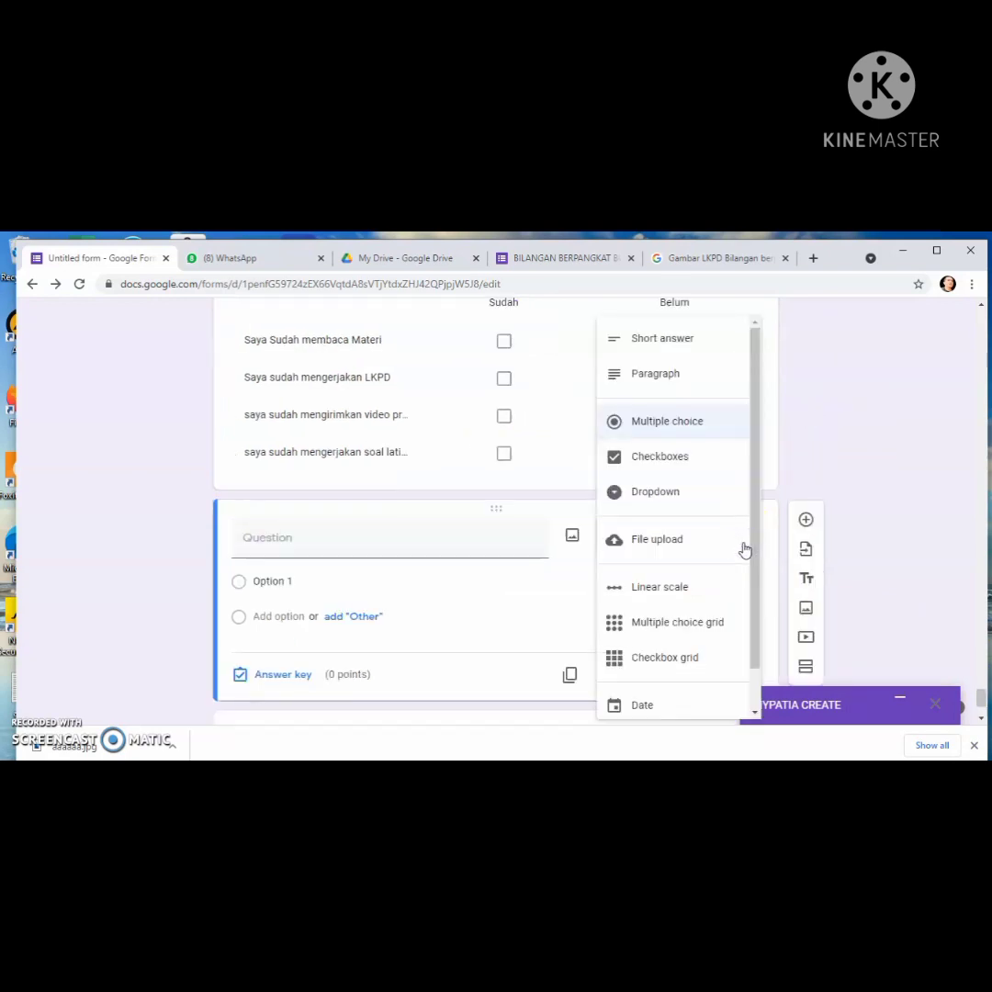
click(691, 629)
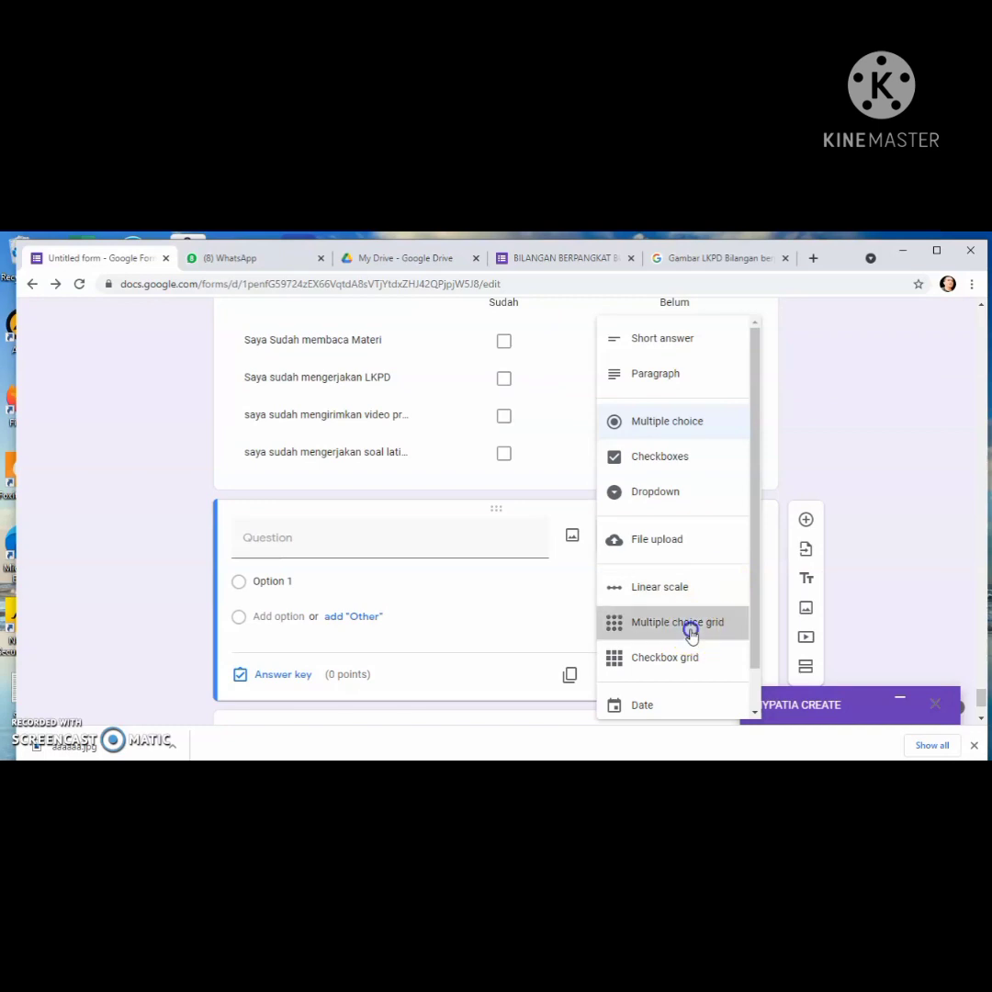
click(550, 638)
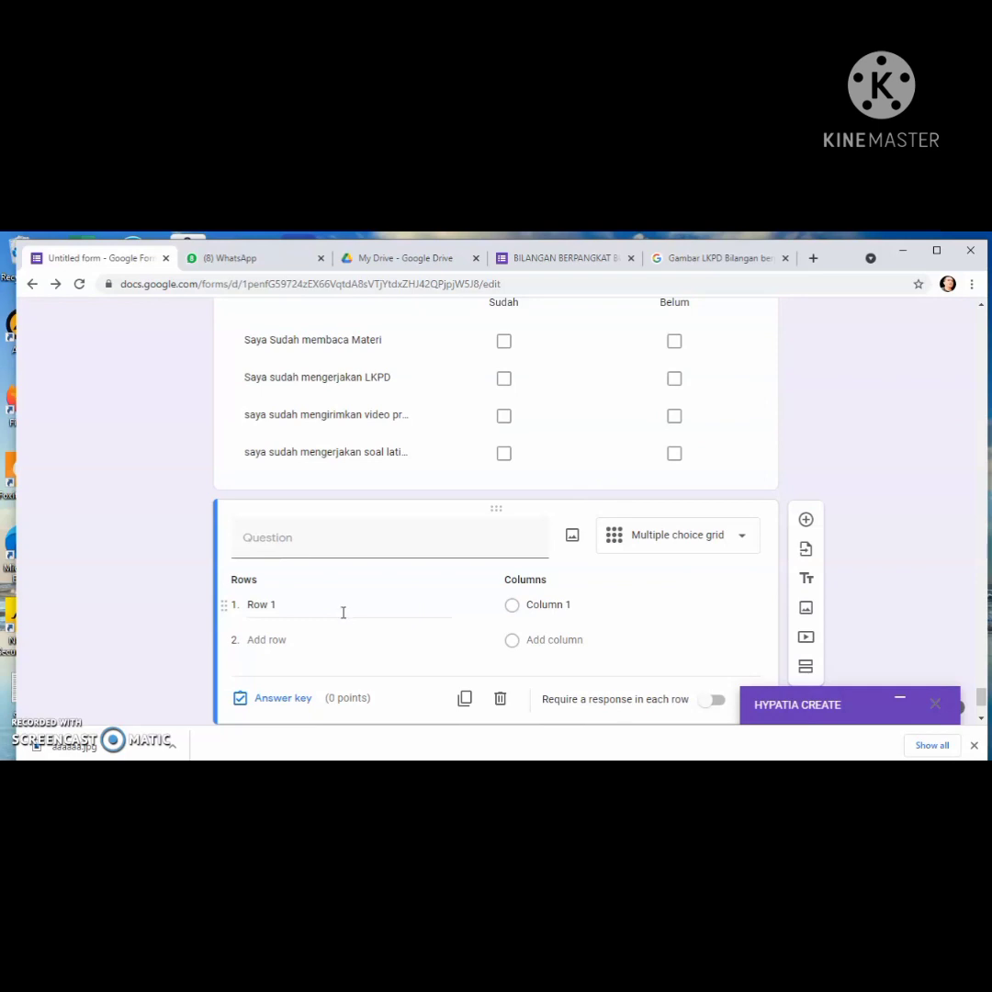
Change the Evaluasi Pemahaman Belajar question to a Multiple choice grid and check its answer key
click(733, 458)
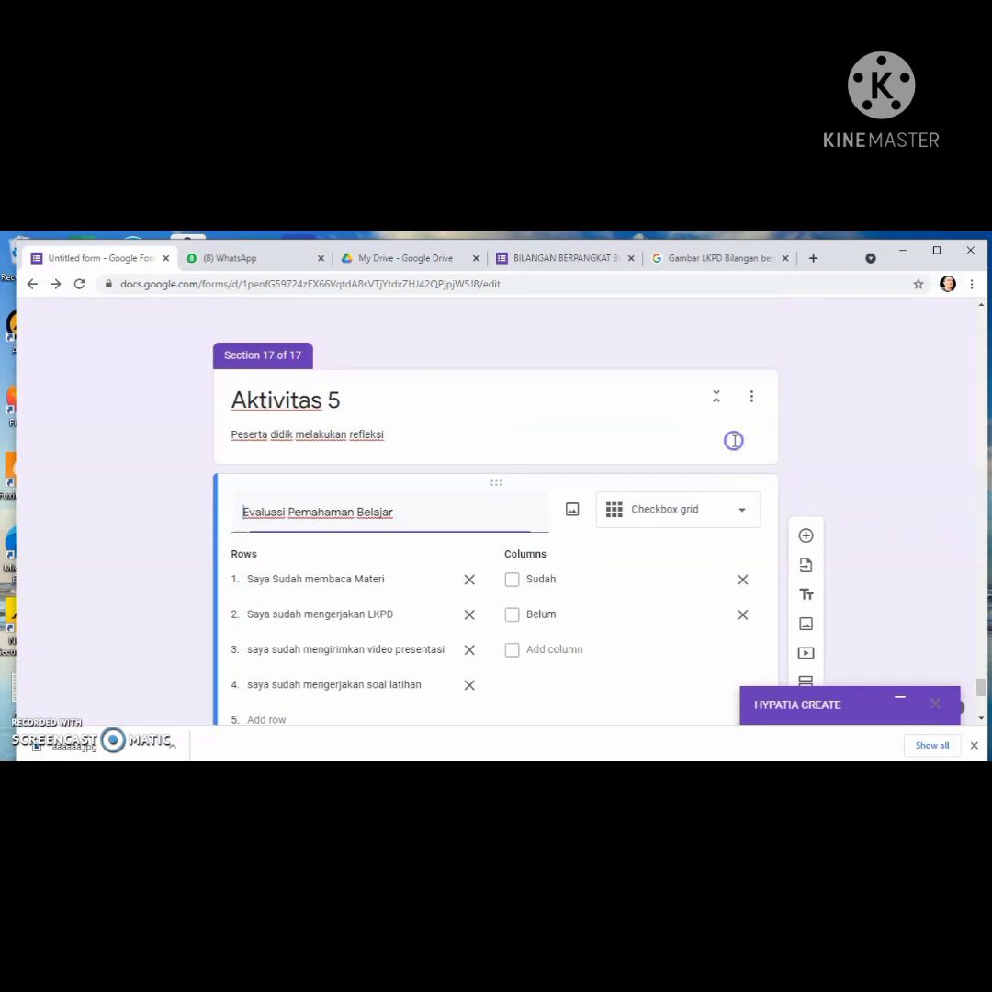
click(742, 511)
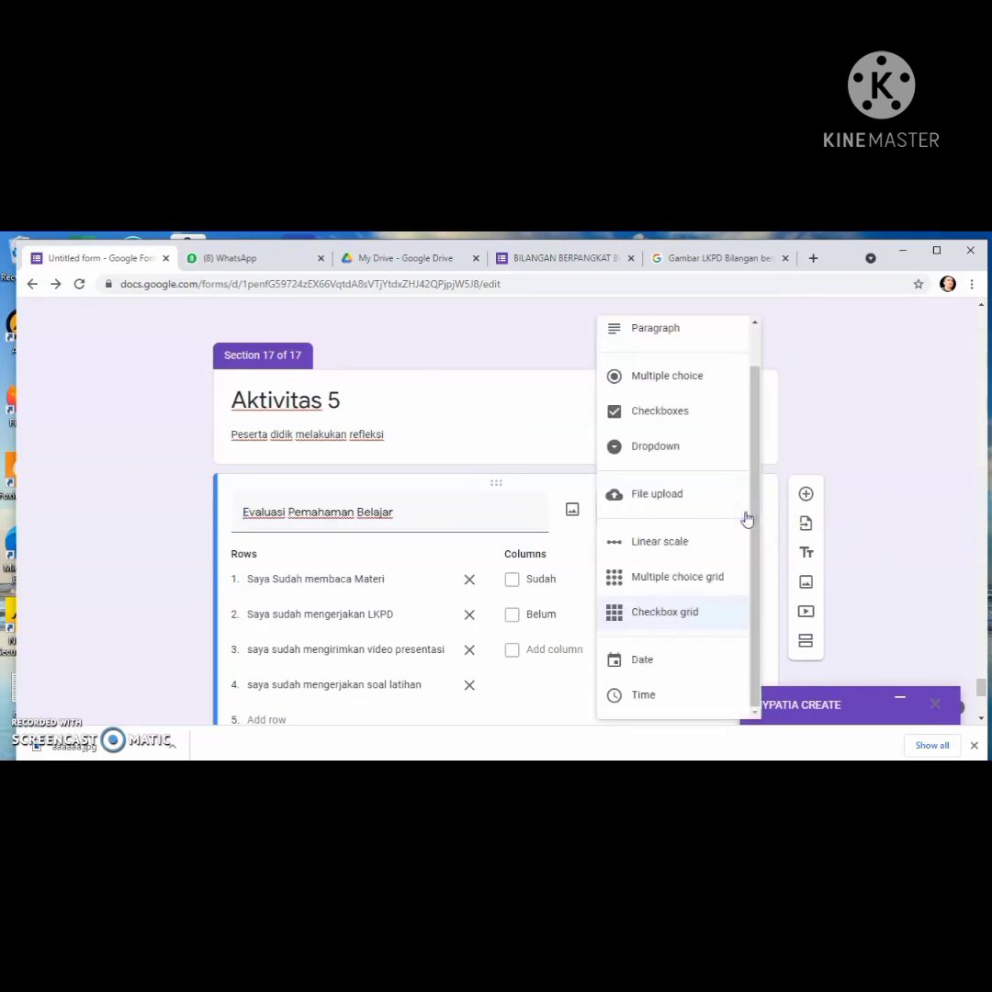
click(689, 577)
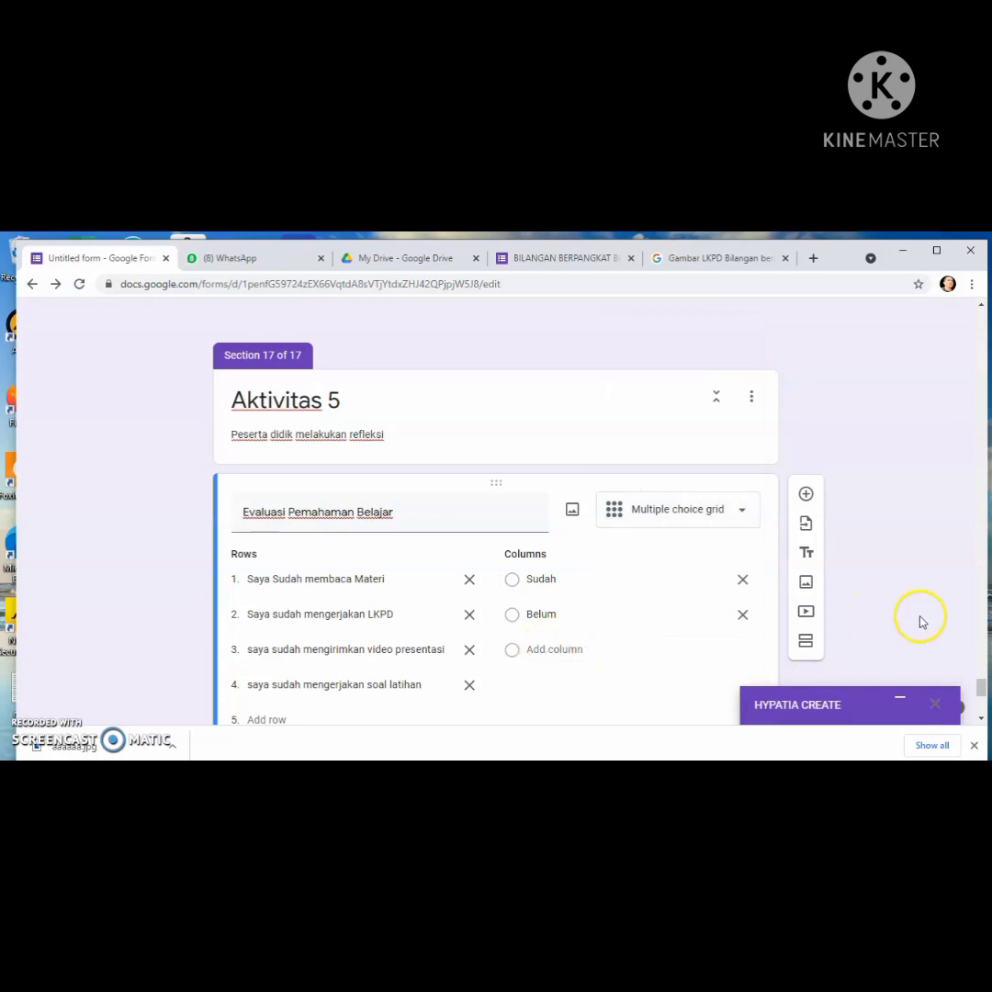
drag(981, 687, 984, 693)
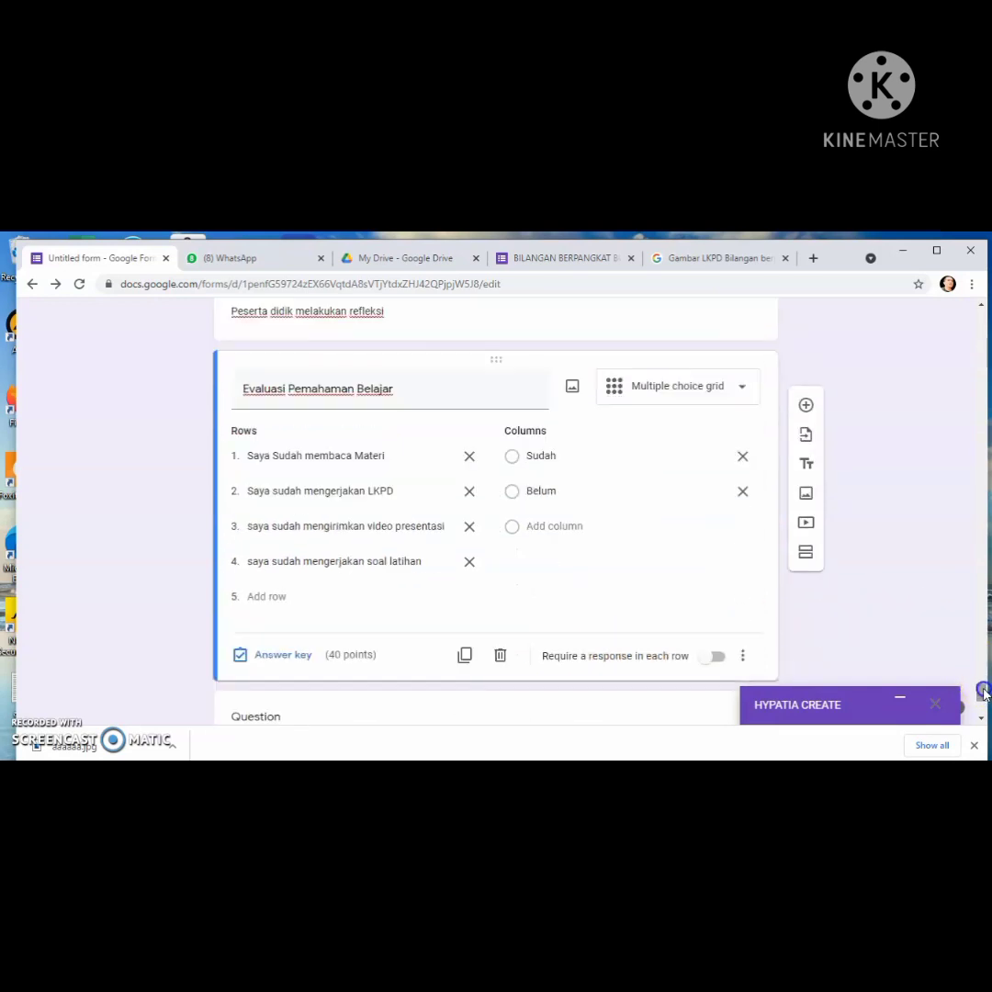
click(285, 657)
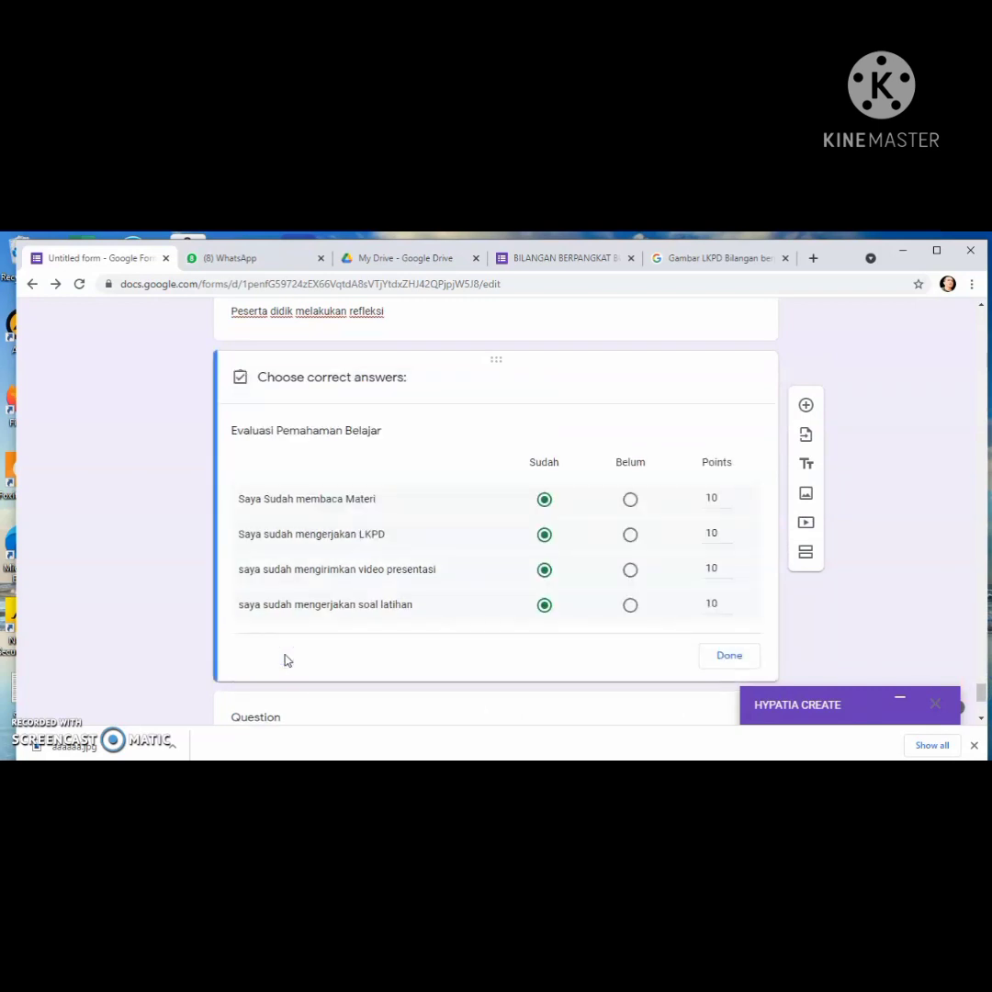
click(729, 656)
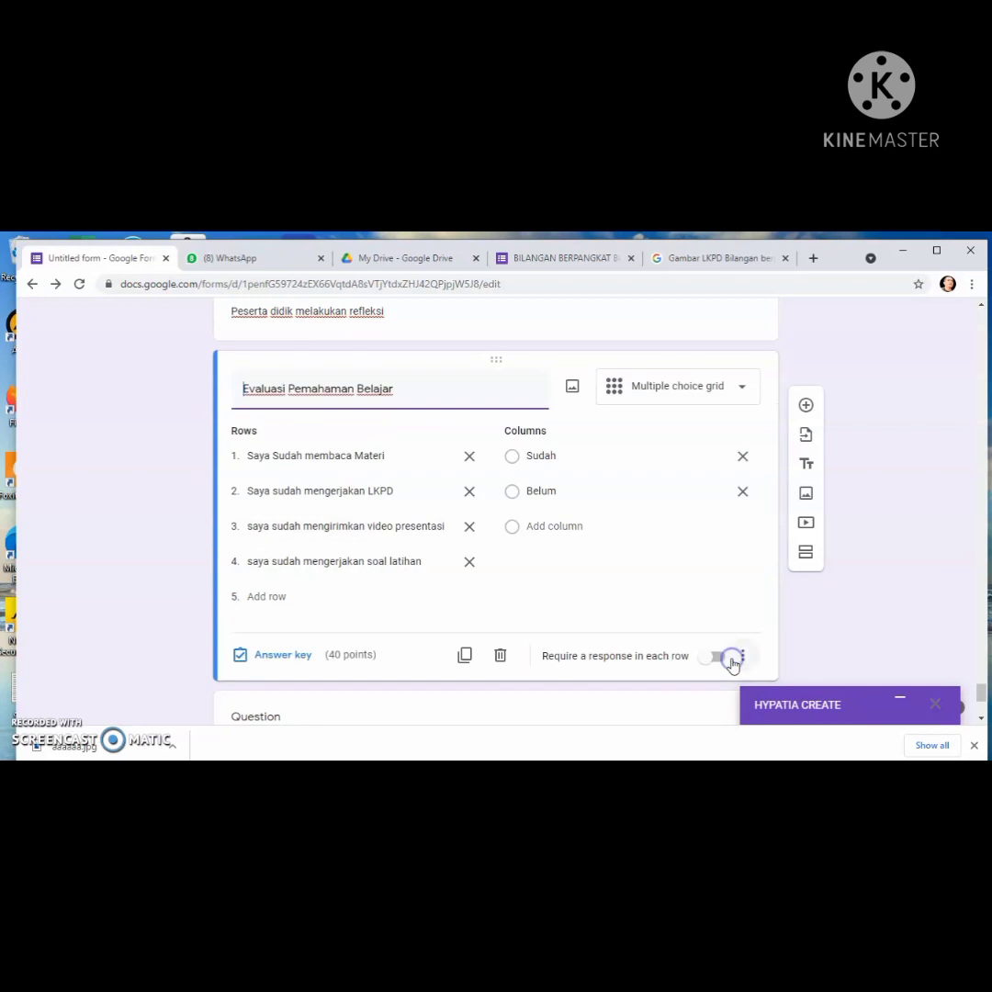
Change the type of the blank grid question below Evaluasi Pemahaman Belajar to Checkbox grid
drag(975, 687, 979, 702)
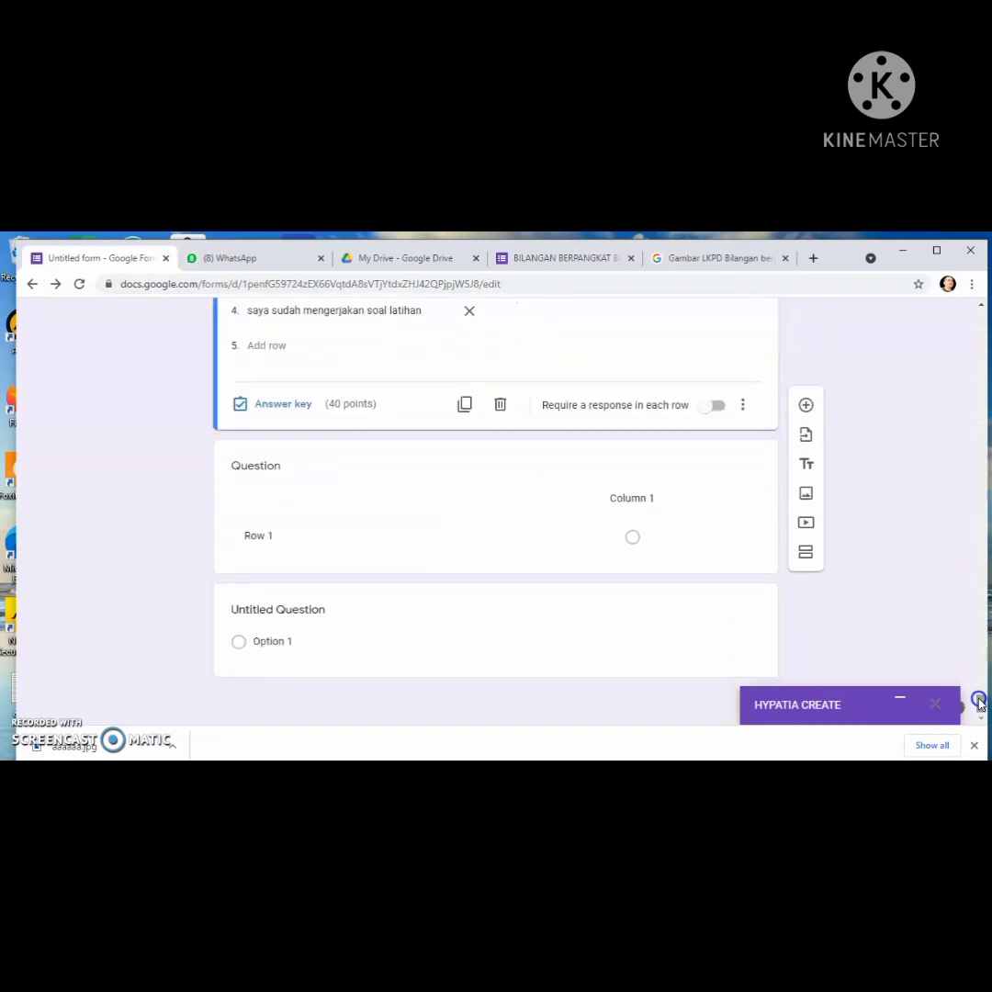
click(563, 530)
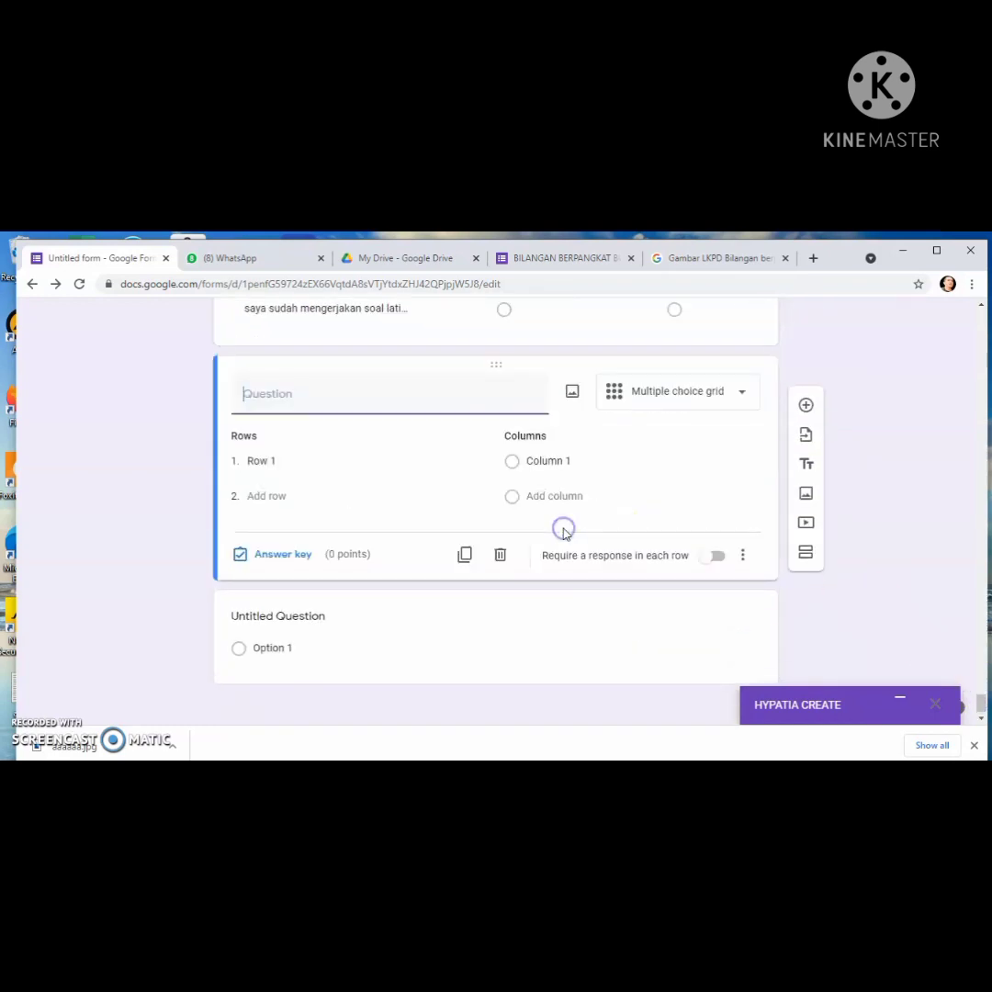
click(743, 403)
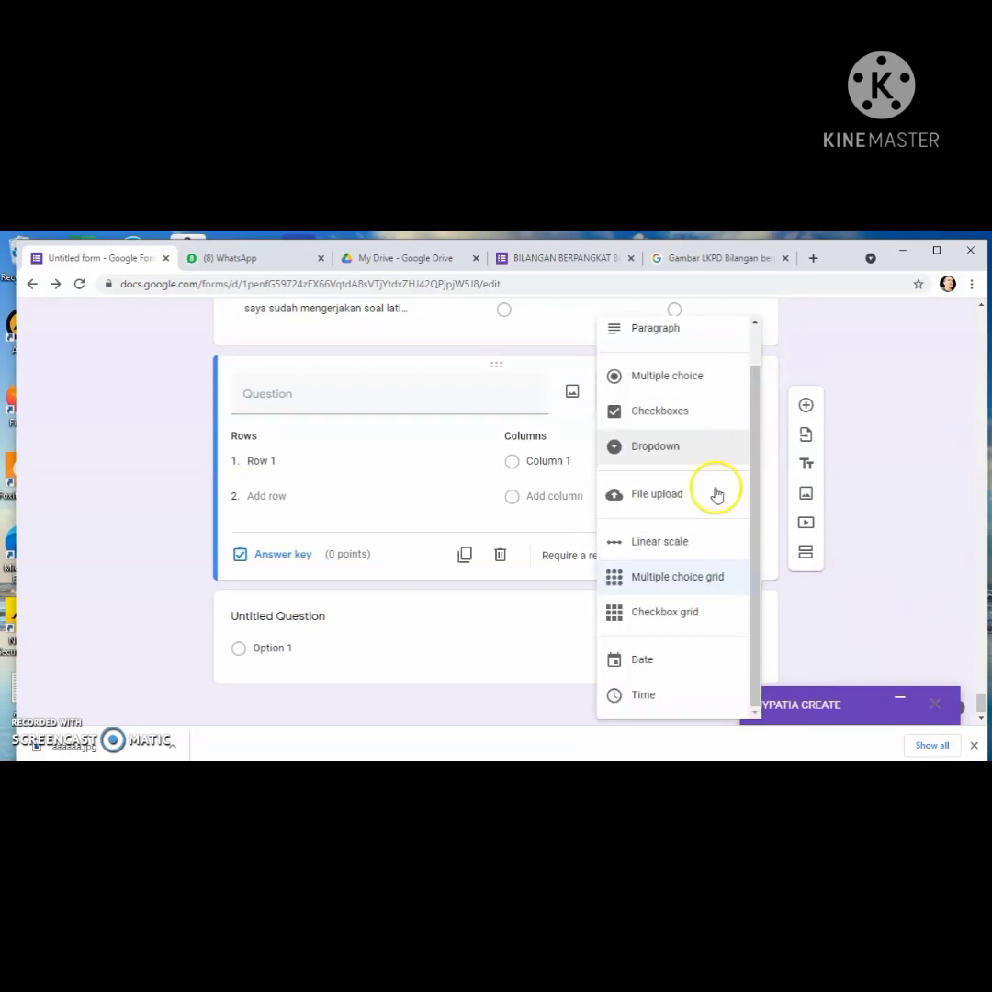
click(682, 610)
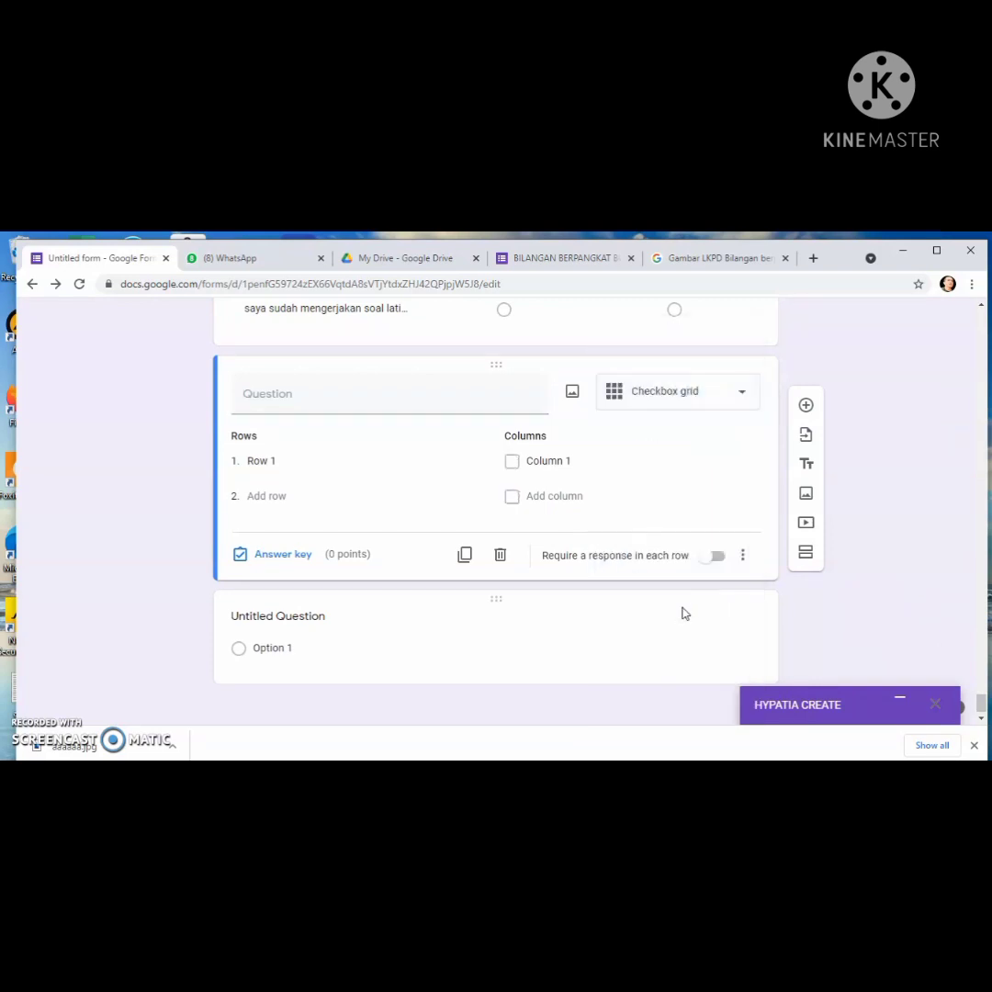
Title the checkbox grid question "Evaluasi belajar" and name its first row "materi apa yang belum kalian paham"
click(285, 462)
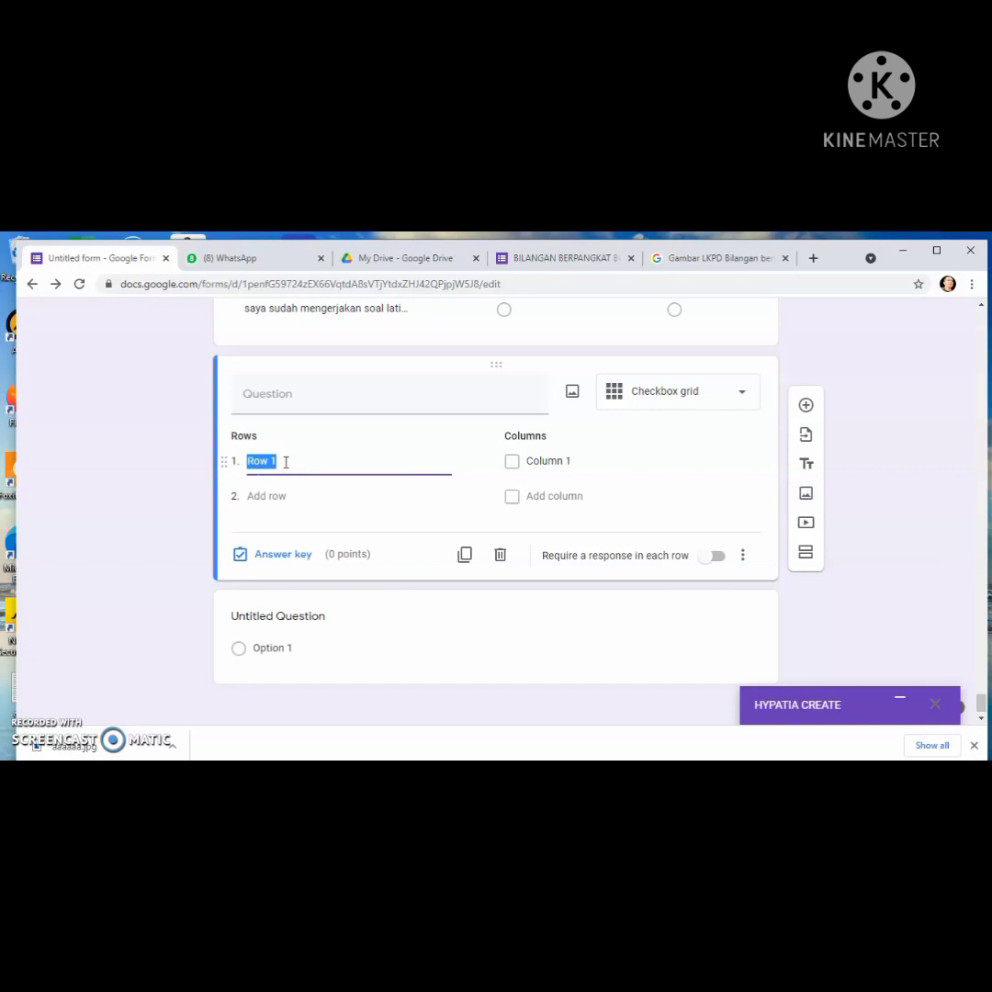
text(materi)
click(285, 397)
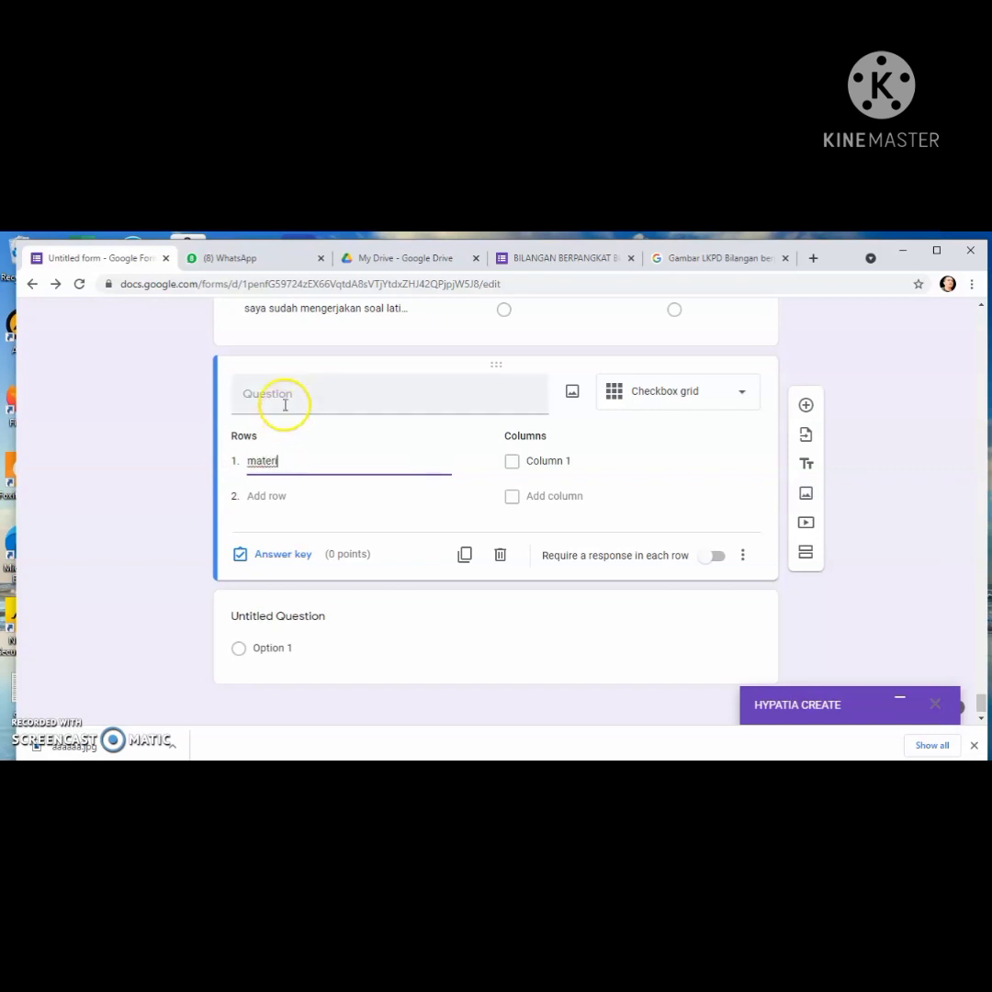
text(E)
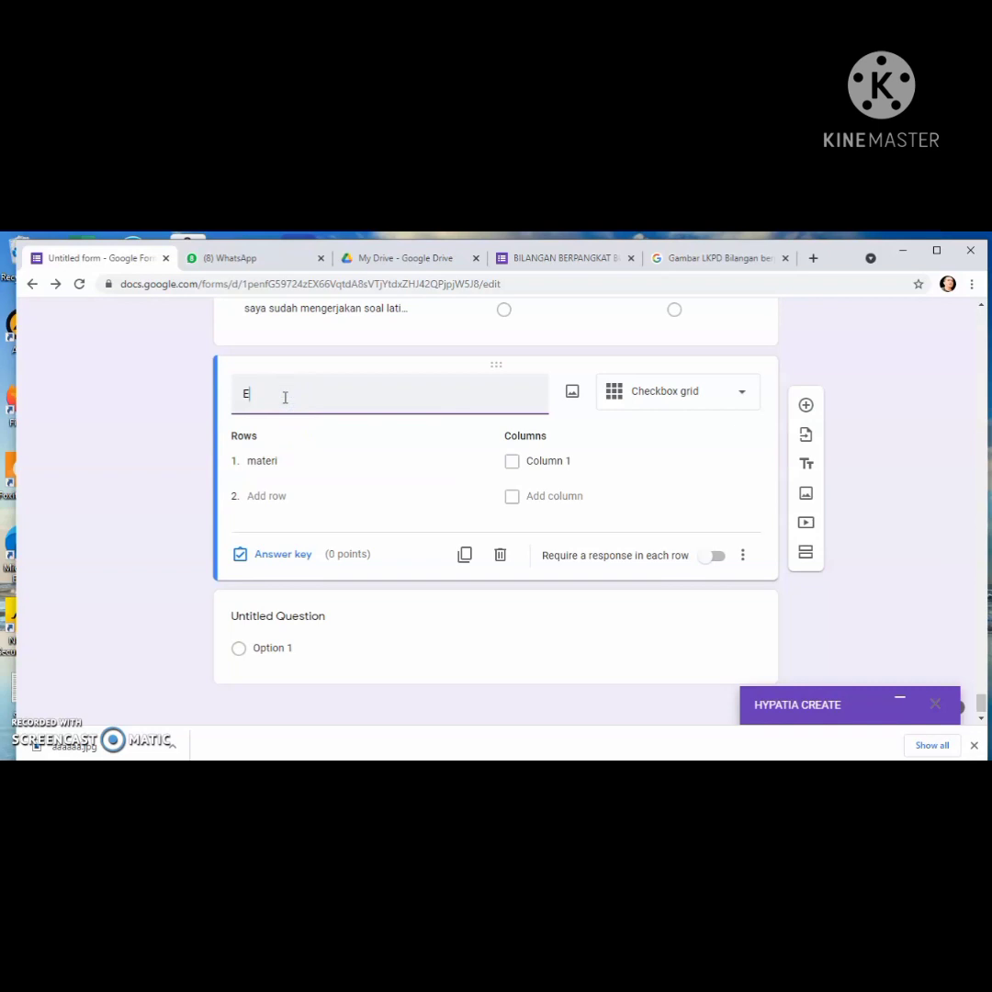
text(valuasi belajar)
double_click(290, 461)
key(BackSpace)
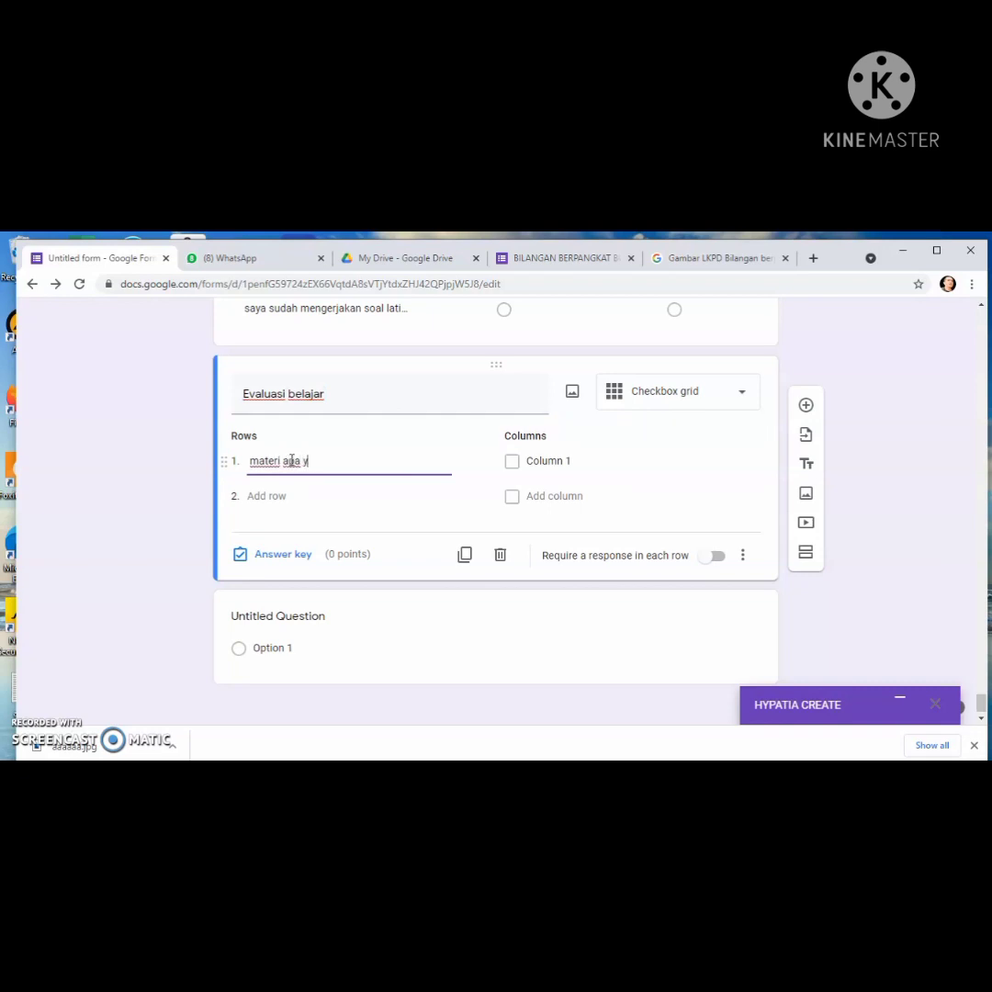
text(materi apa yang belum kalian paham)
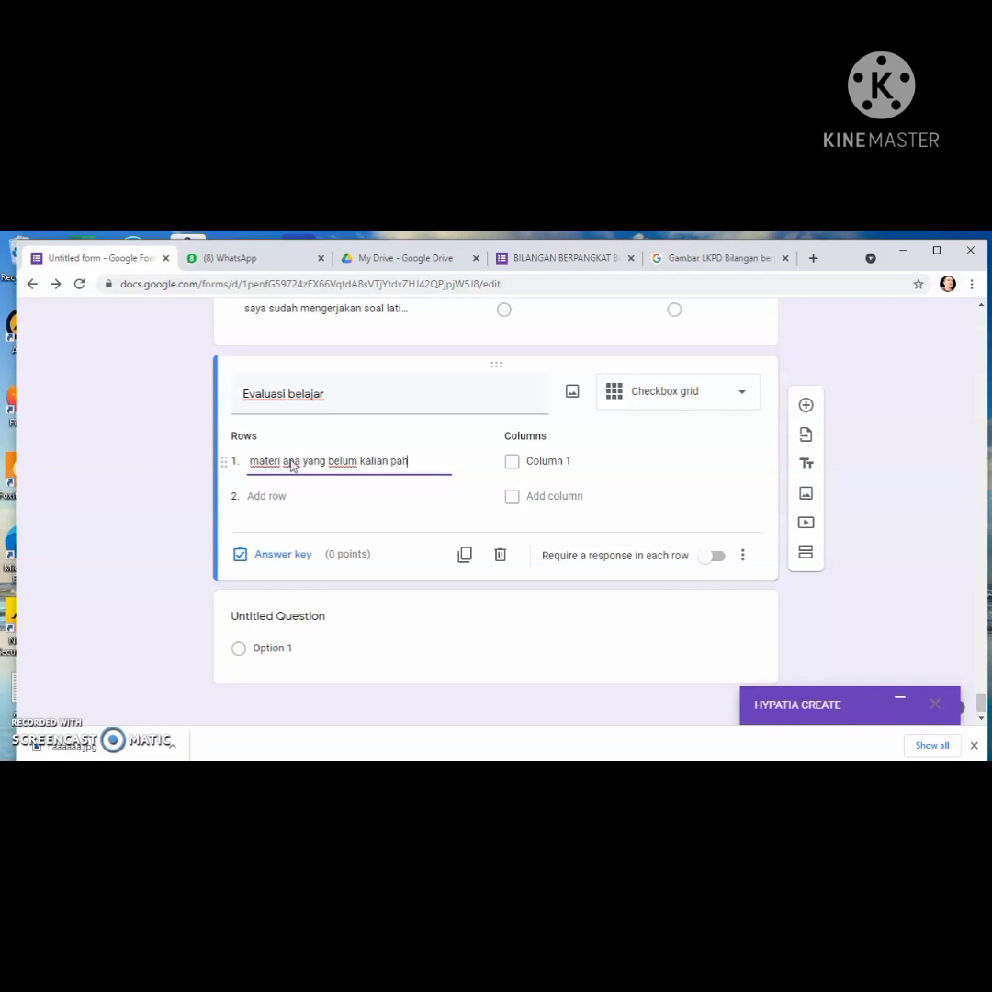
Name the first column of the Evaluasi belajar grid "operasi penjumlahan bilangan berpangkat bulat"
click(562, 462)
text(operasi penjum)
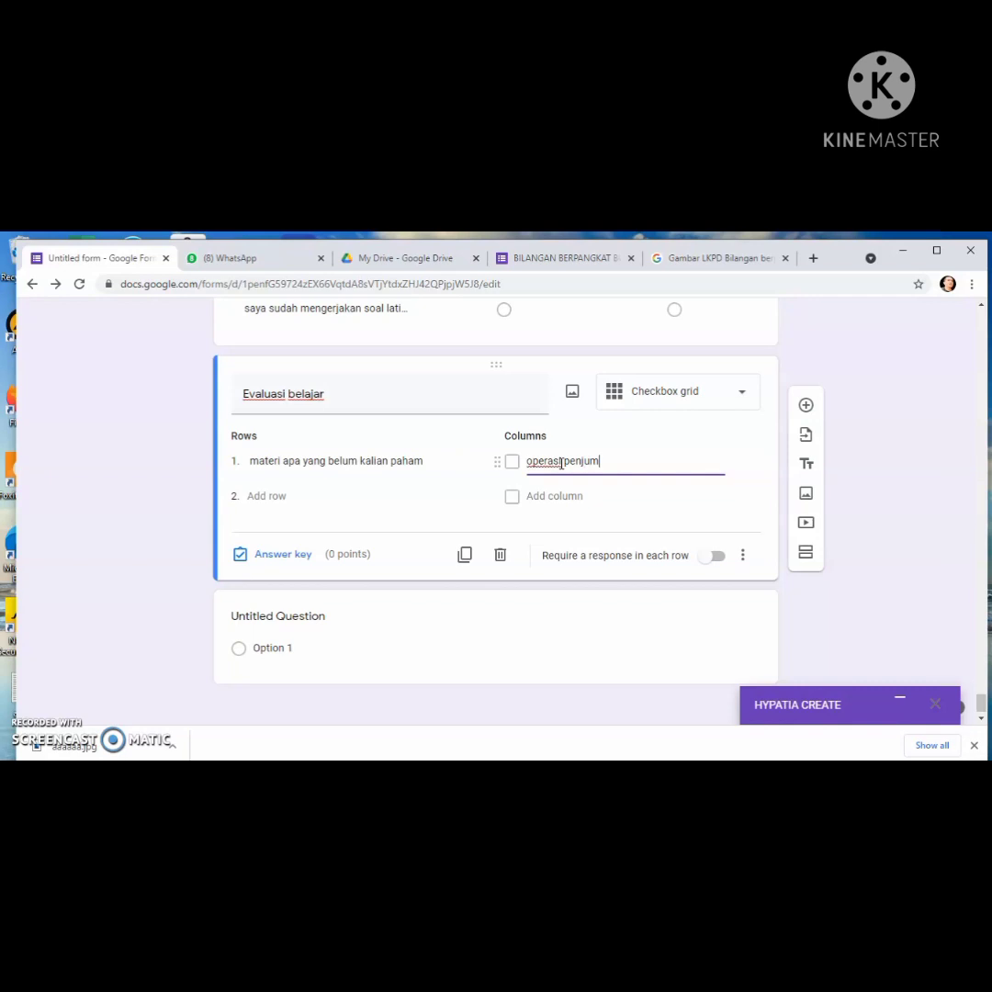
text(lahan bilangan berpang)
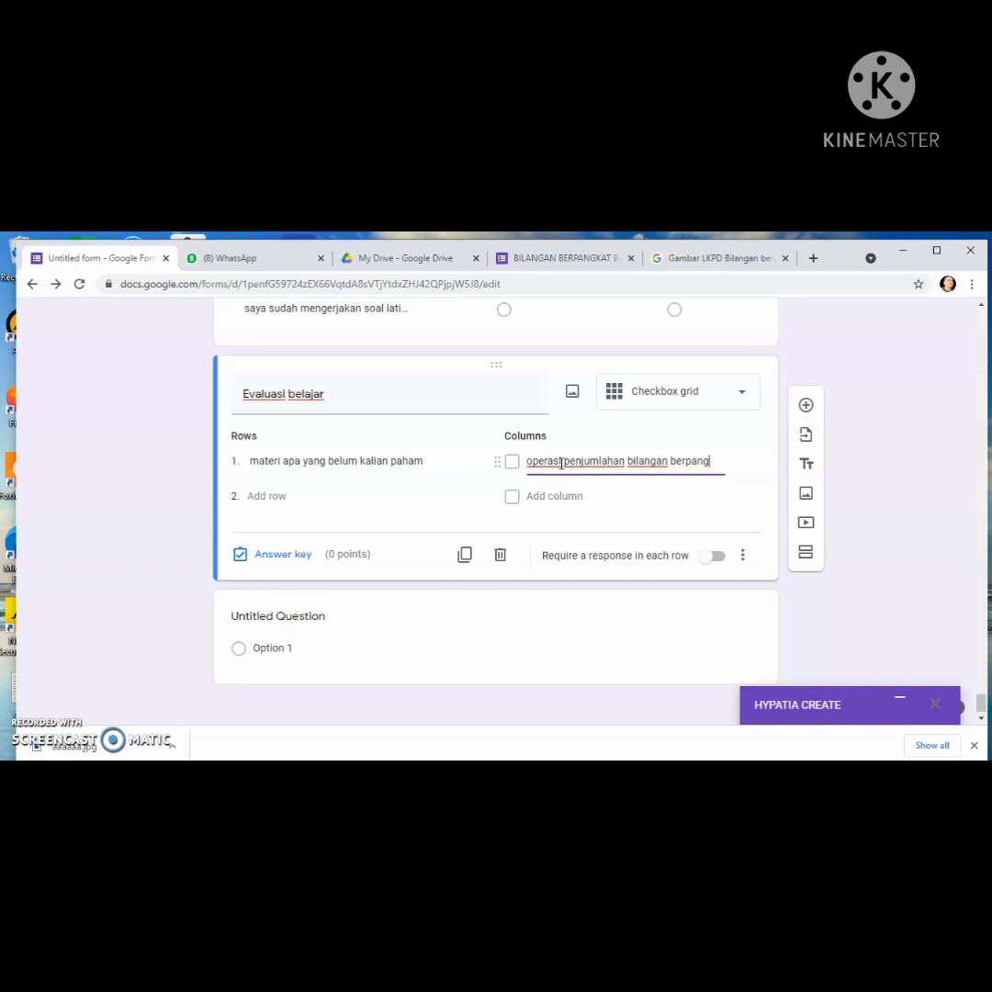
text(kat bu)
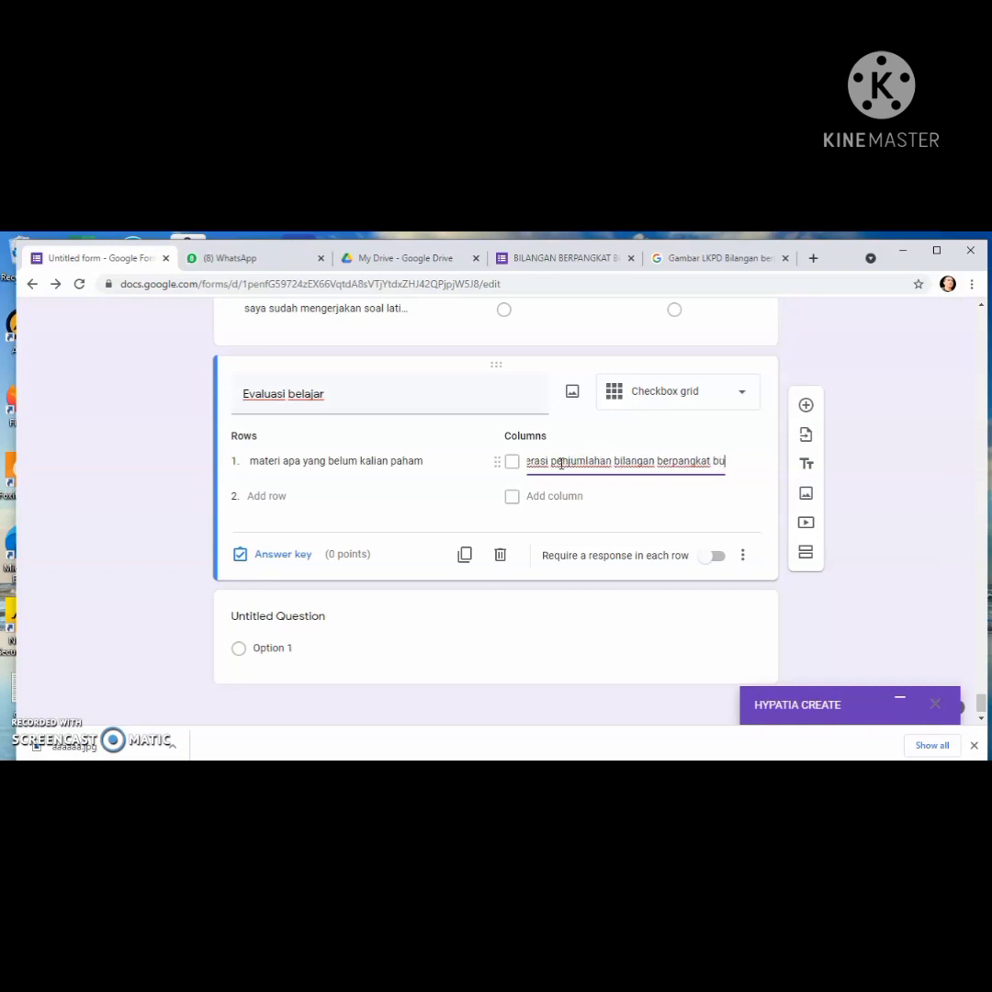
text(lat)
Copy the first column's label into a second column and reword it as "operasi pengurangan bilangan berpangkat bulat"
click(721, 461)
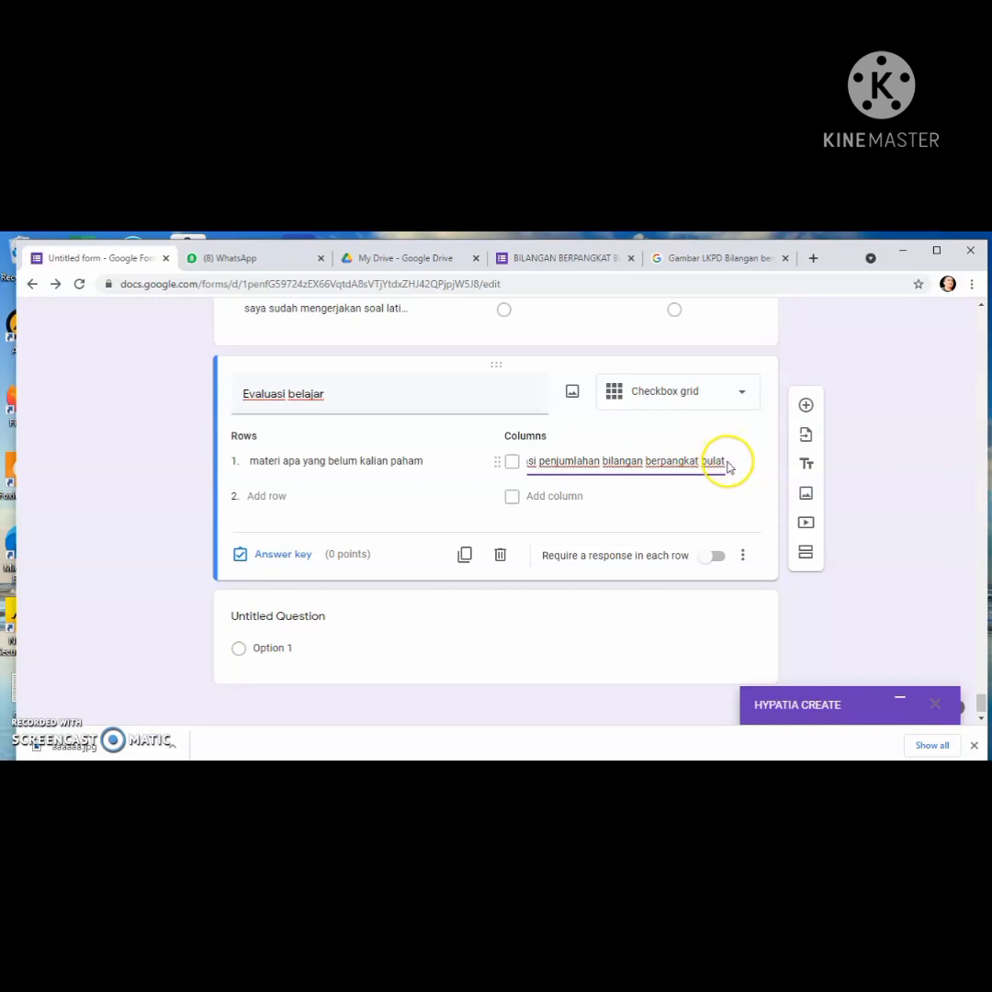
click(732, 464)
click(707, 462)
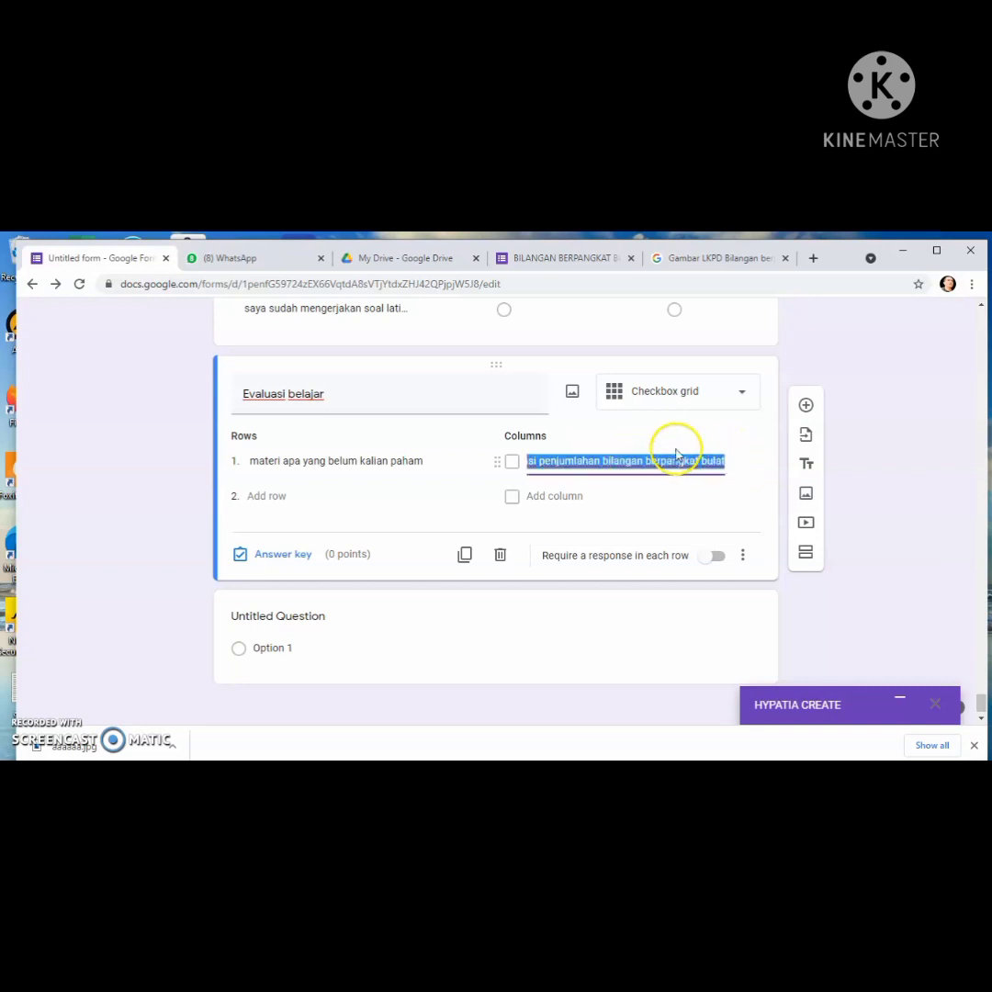
right_click(632, 463)
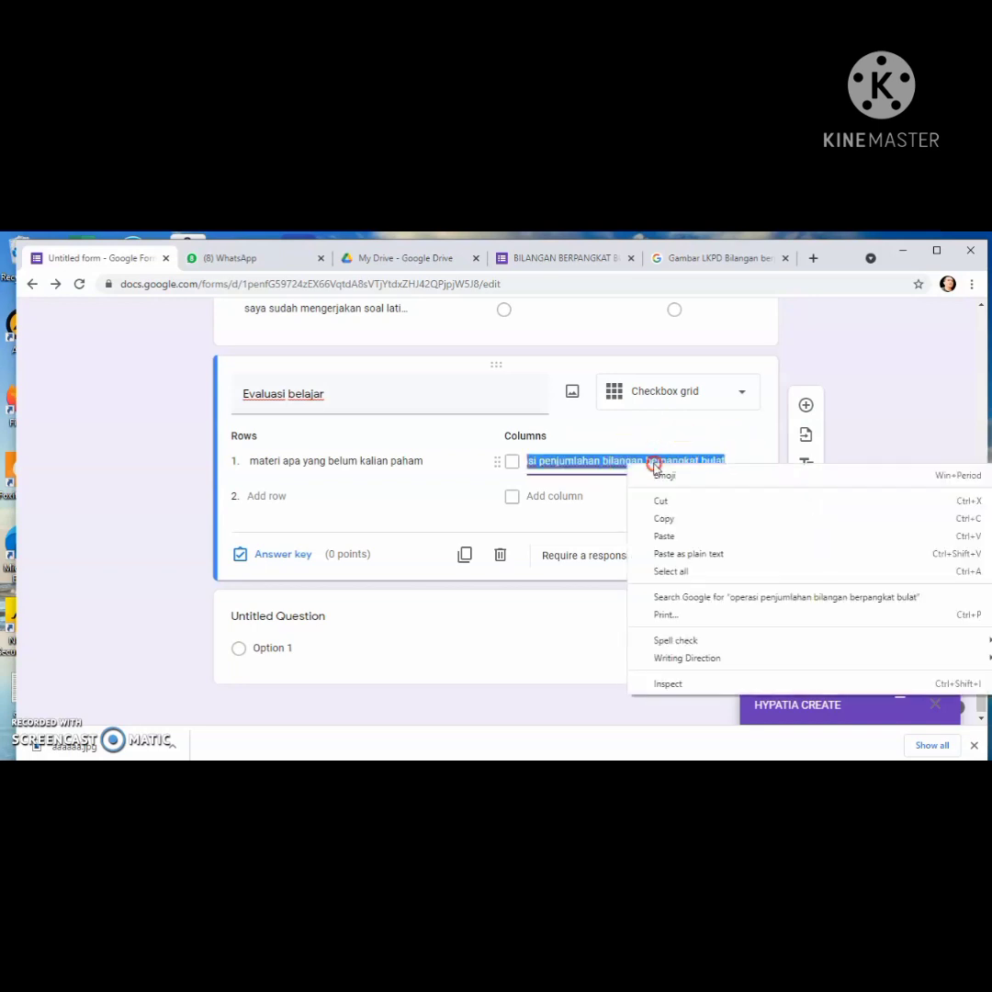
click(672, 518)
click(573, 496)
right_click(576, 496)
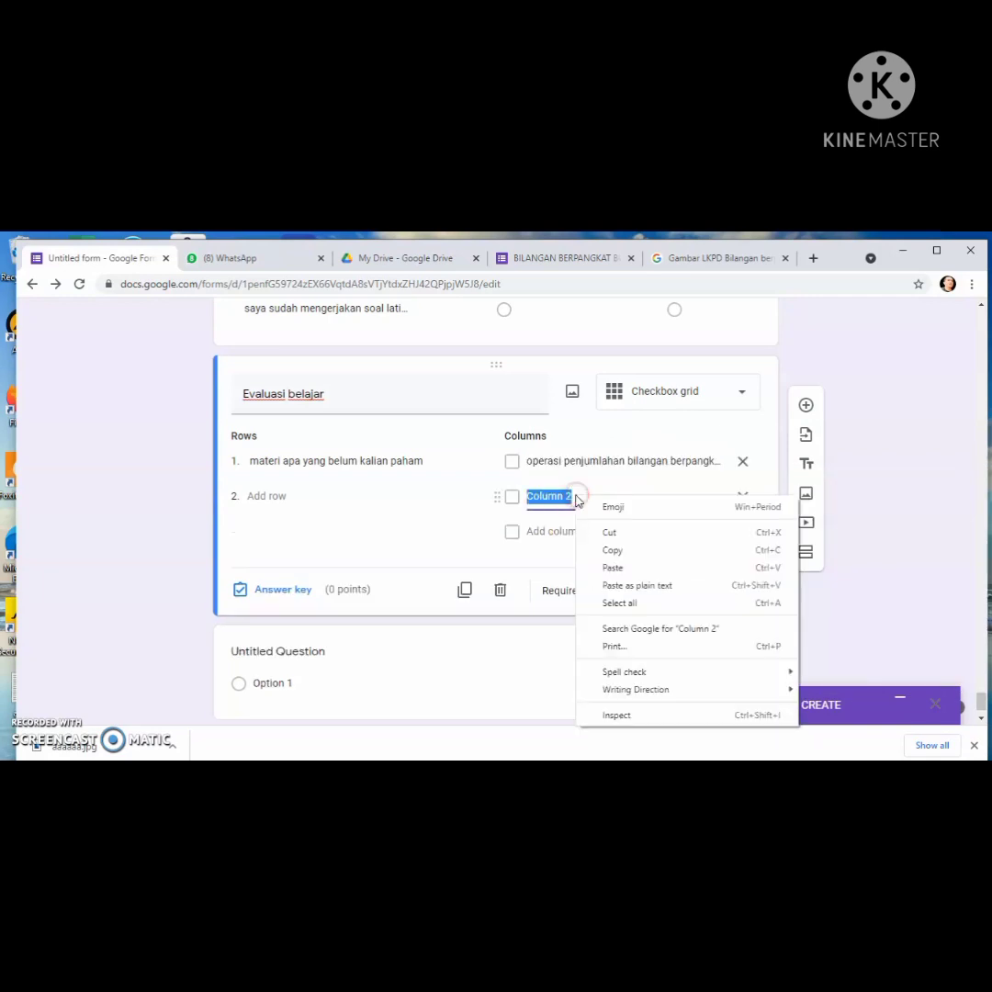
click(626, 568)
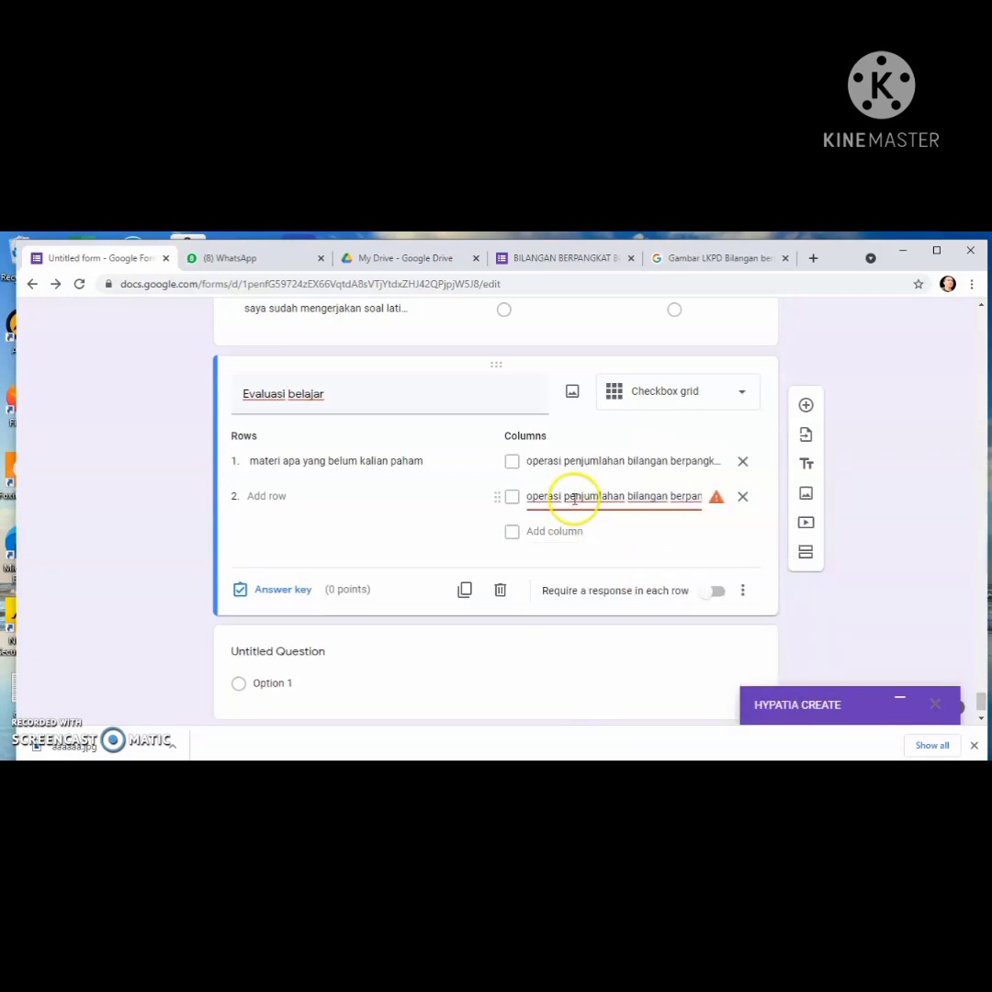
drag(565, 497, 627, 499)
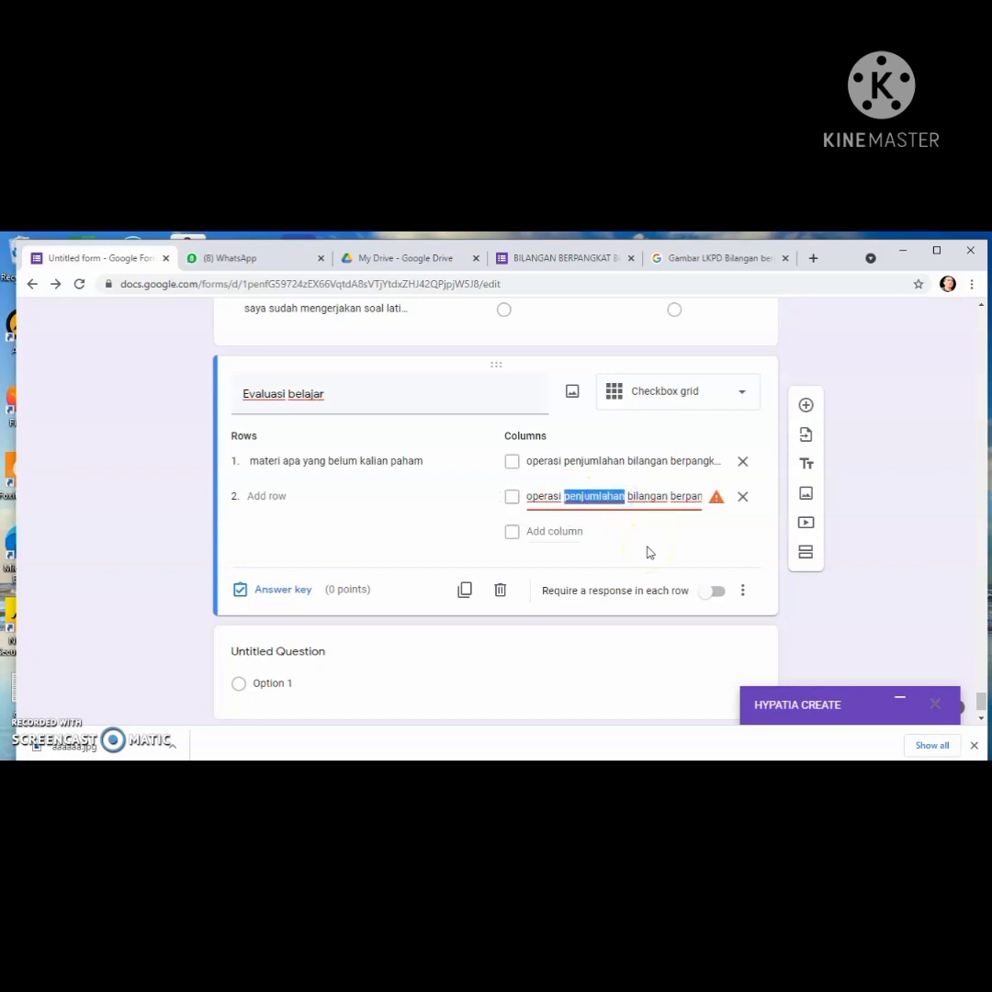
text(pengura)
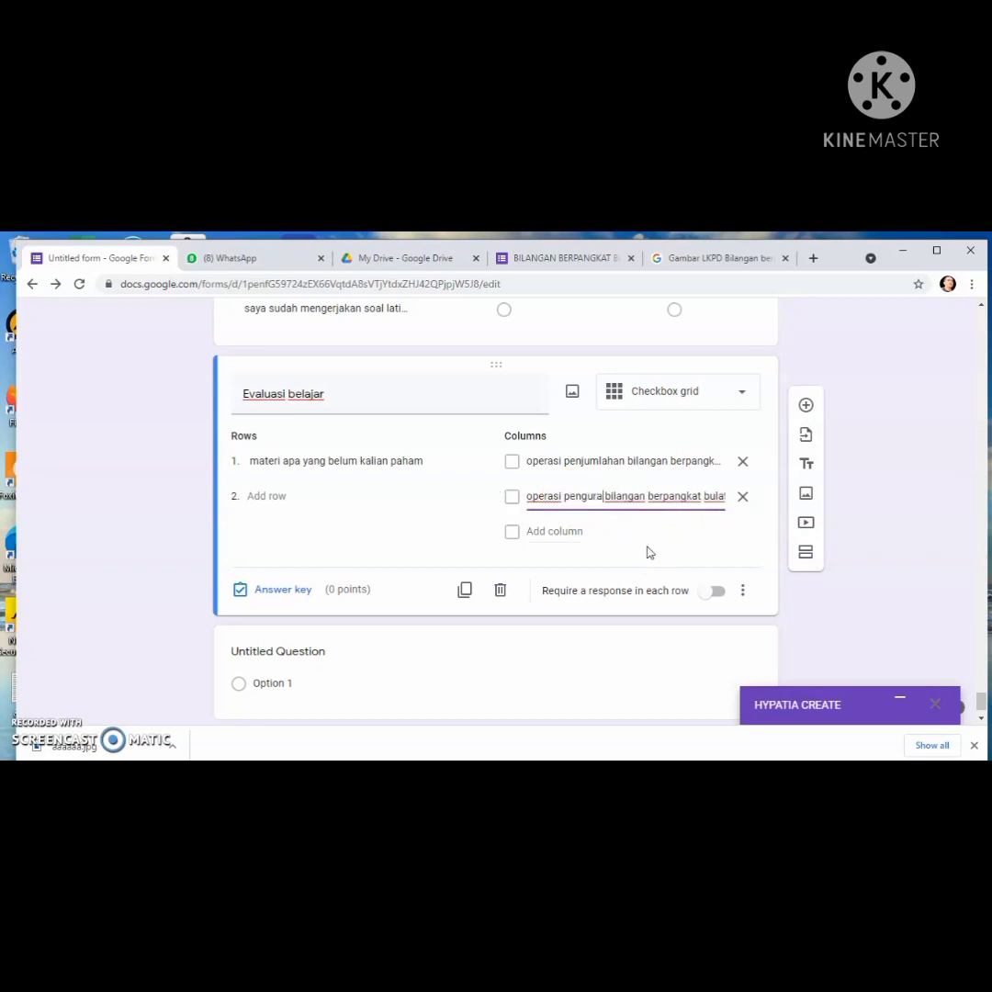
text(ngan)
click(599, 524)
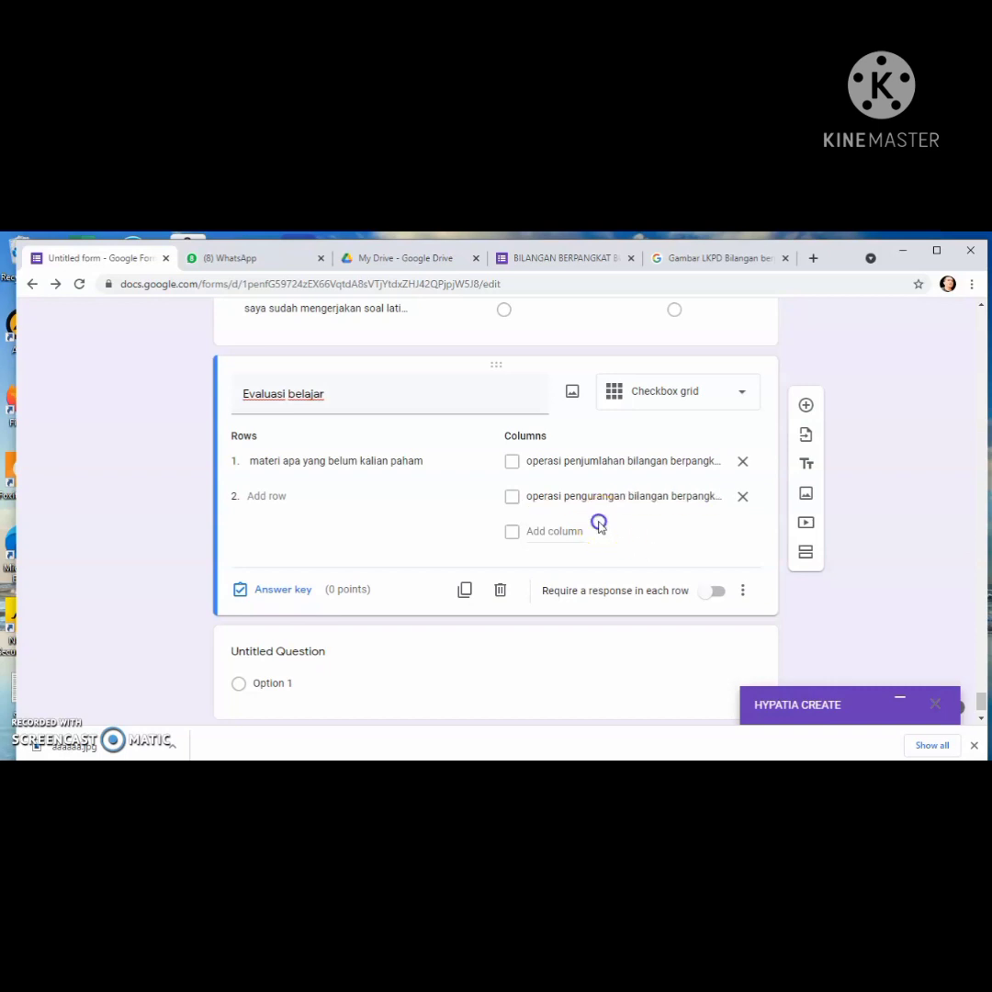
Add a third column from the copied label and reword it as "operasi perkalian bilangan berpangkat bulat"
click(568, 531)
right_click(568, 534)
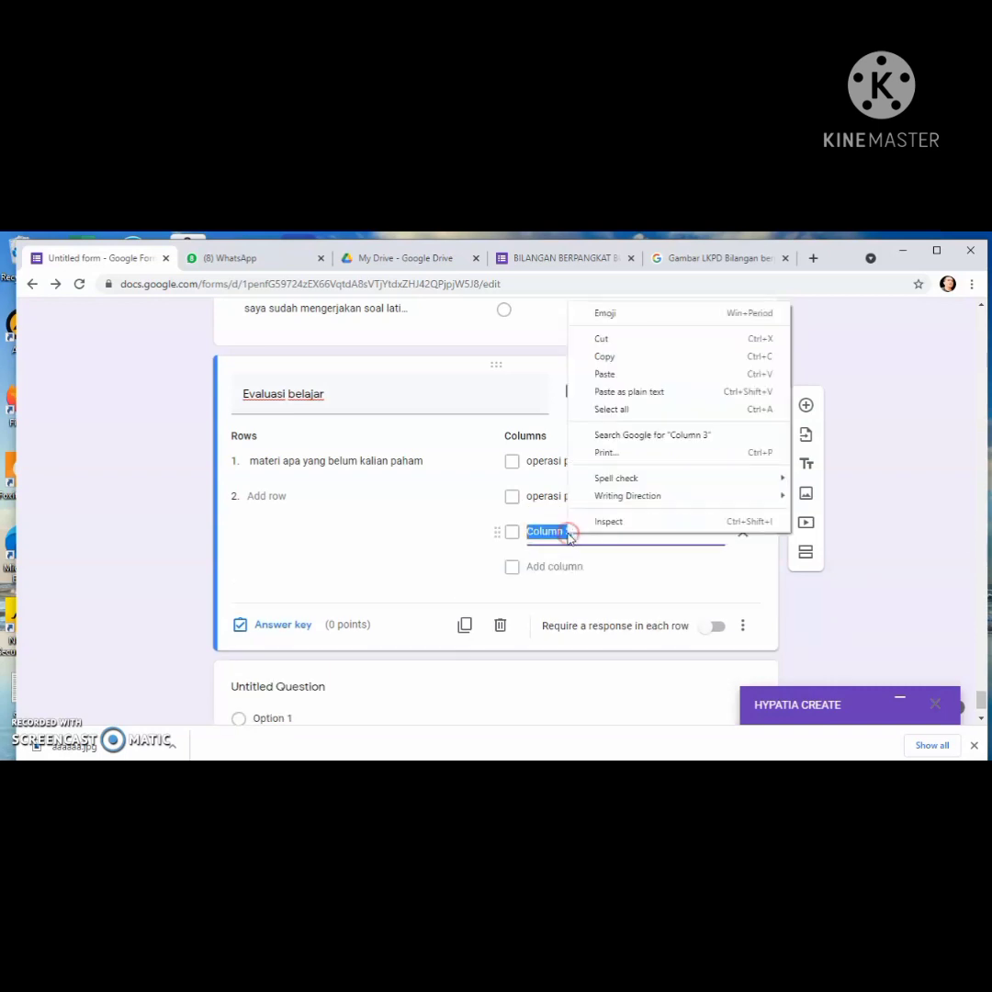
click(606, 374)
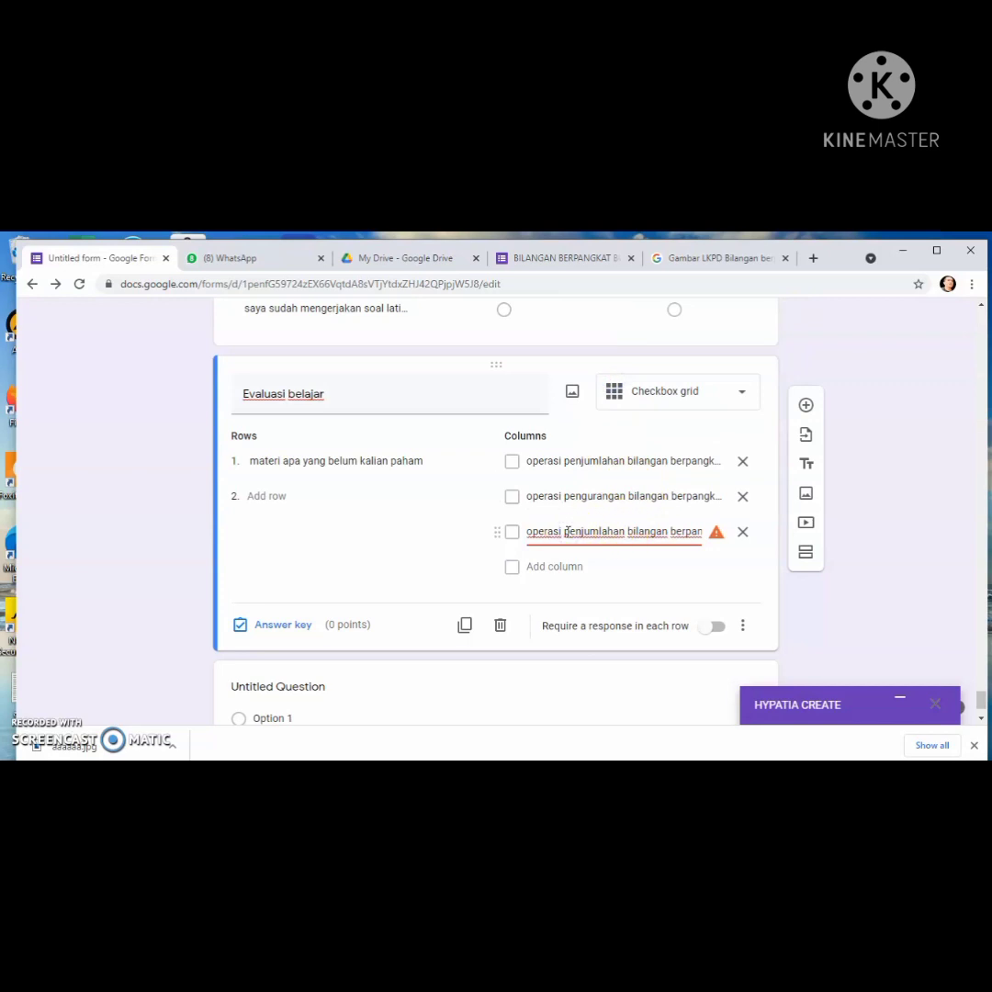
drag(566, 532, 597, 533)
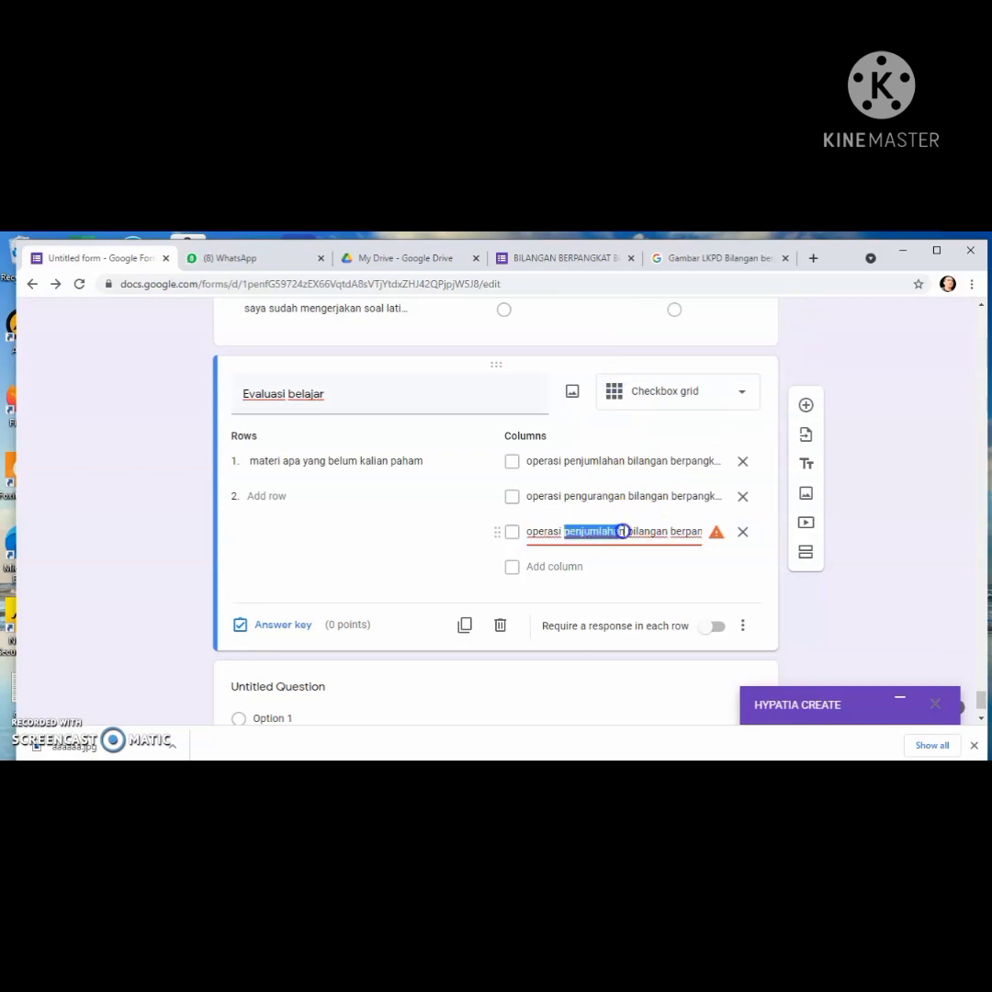
text(perk)
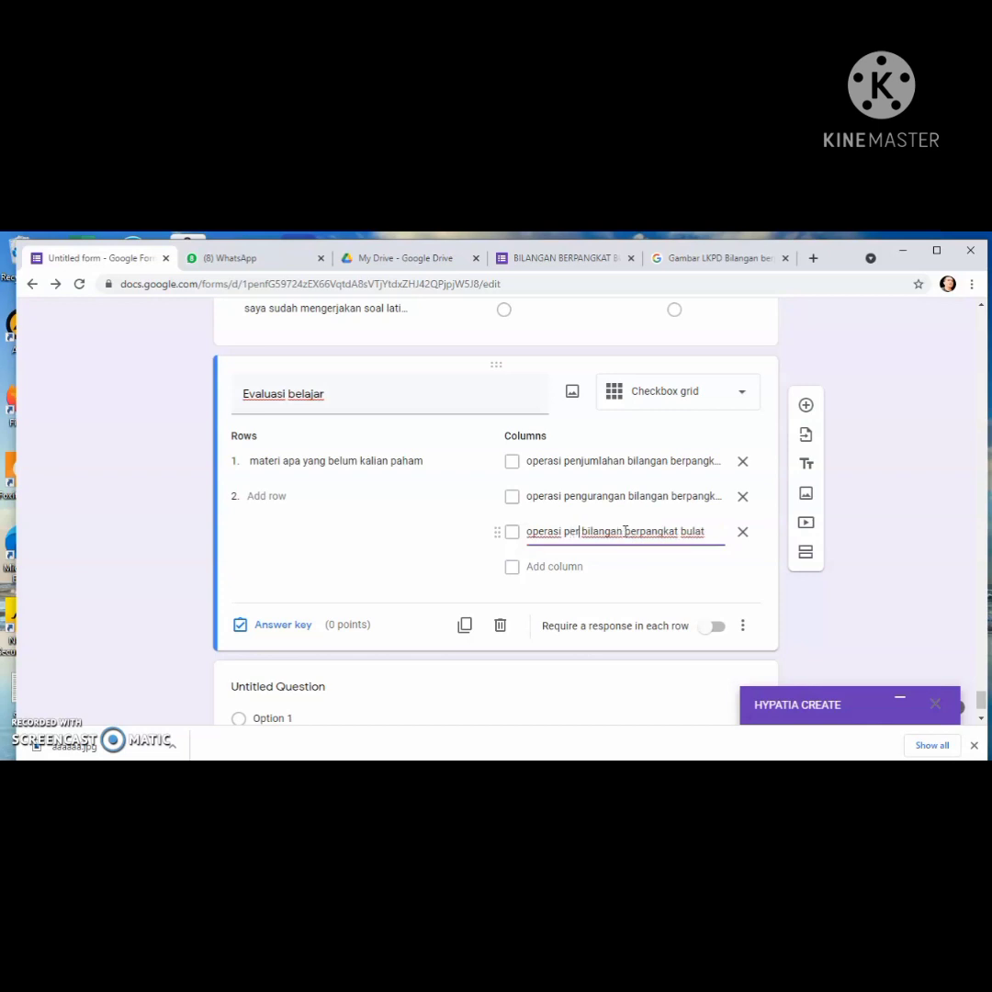
text(alian)
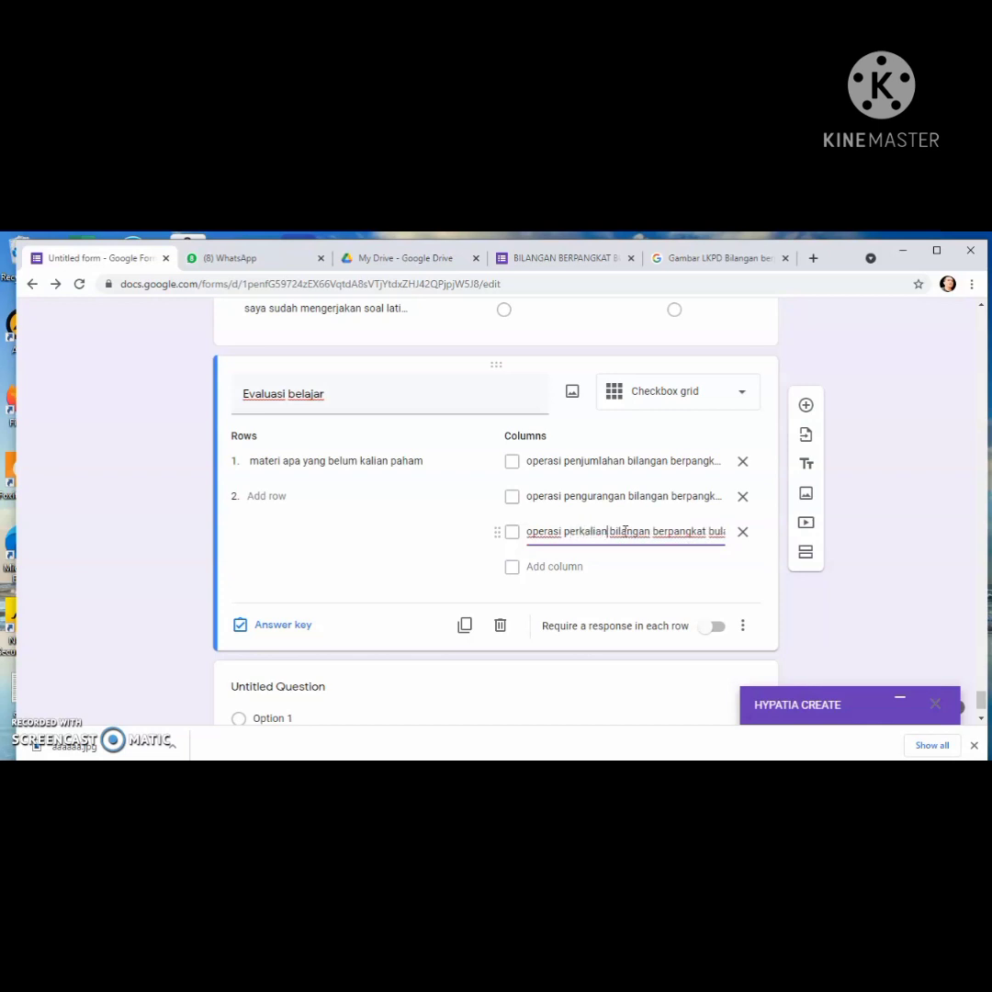
Add a fourth column from the copied label and reword it as "operasi pembagian bilangan berpangkat bulat"
click(556, 566)
right_click(559, 567)
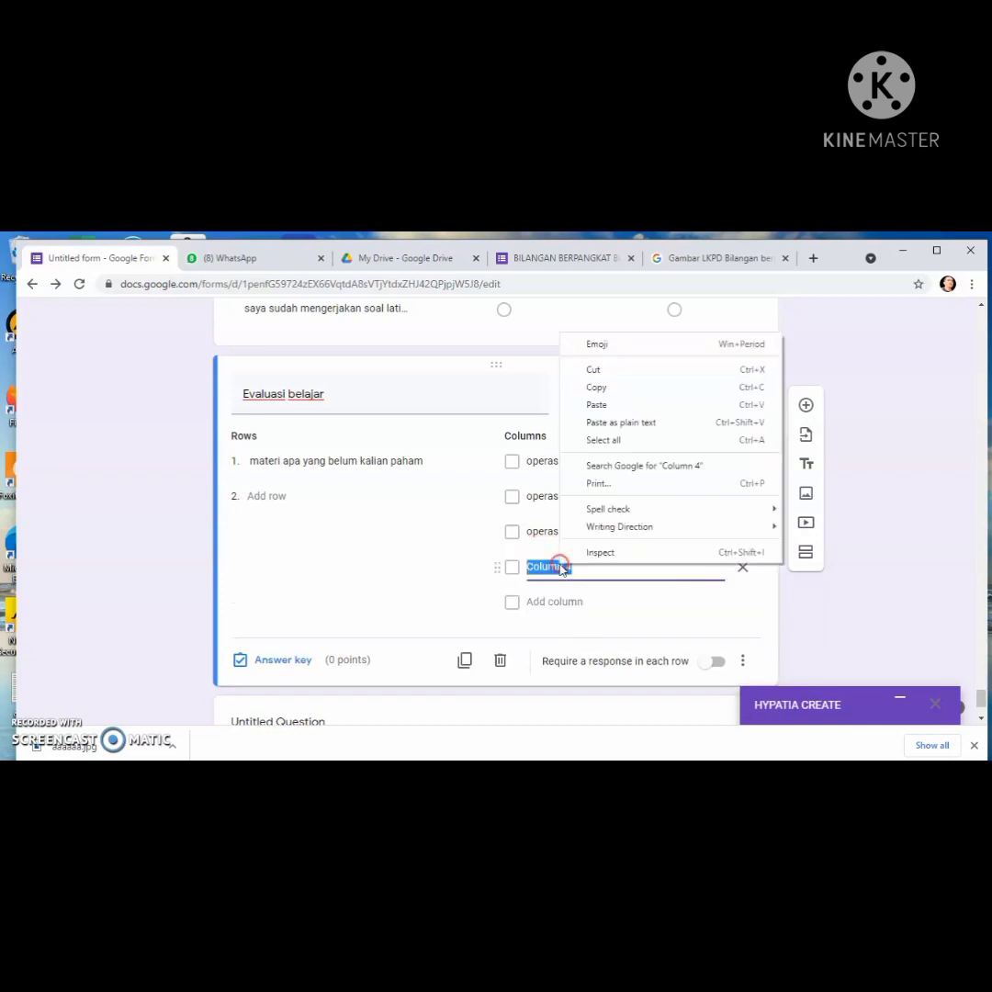
click(608, 405)
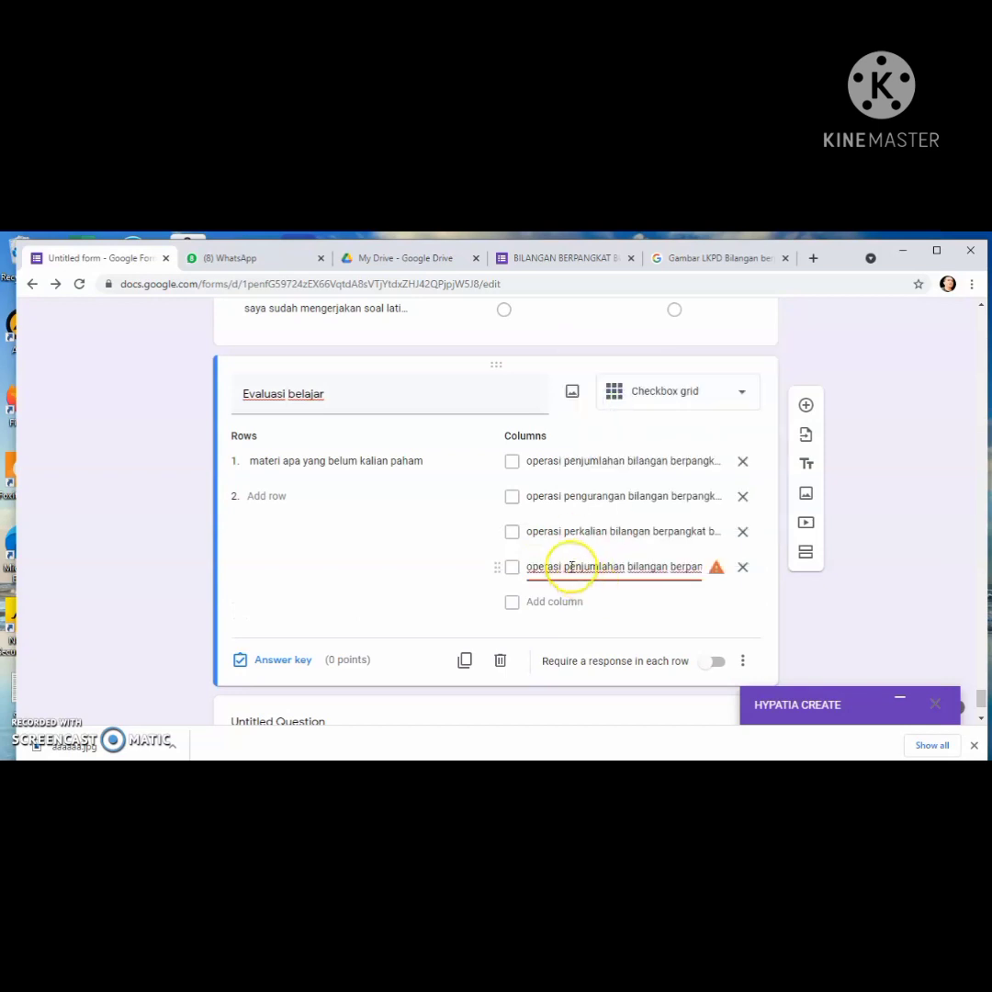
drag(569, 566, 626, 566)
text(pe)
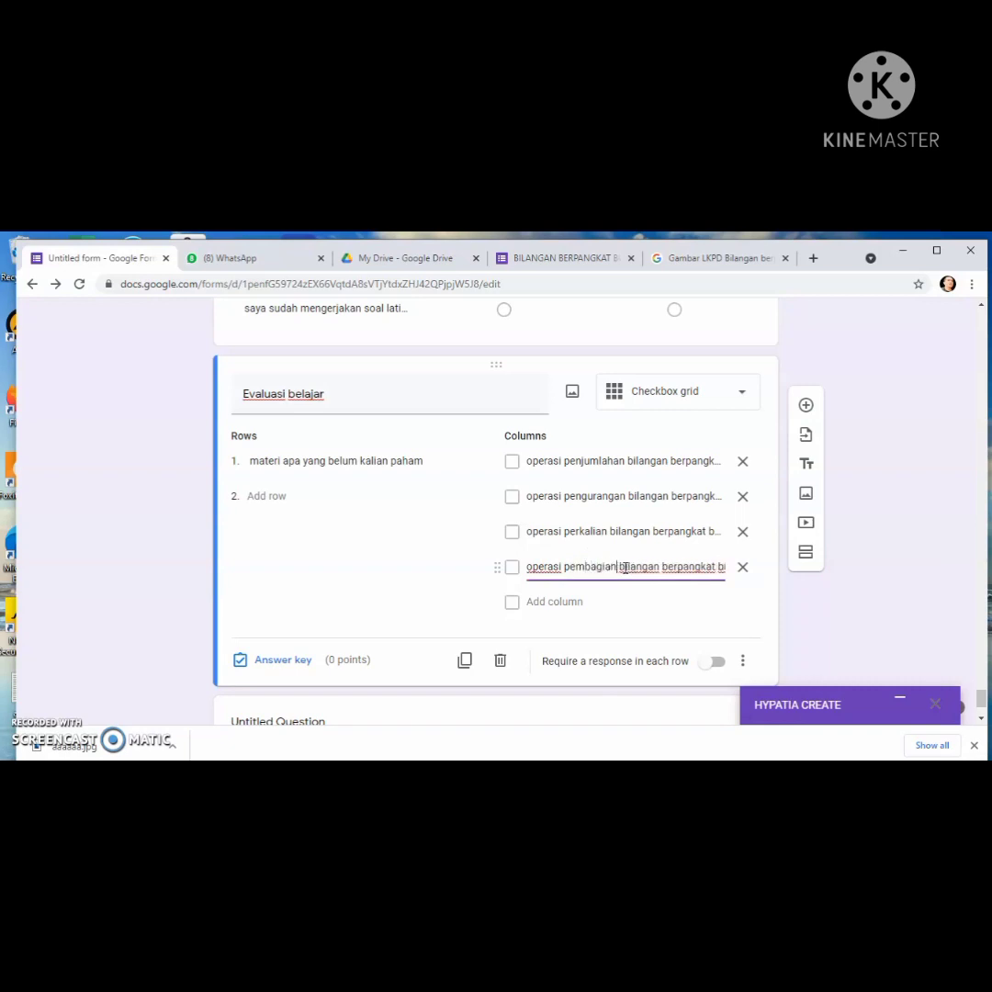
Add a fifth column from the copied label and reword it as "operasi perpangkatan bilangan berpangkat bulat"
click(584, 602)
right_click(580, 602)
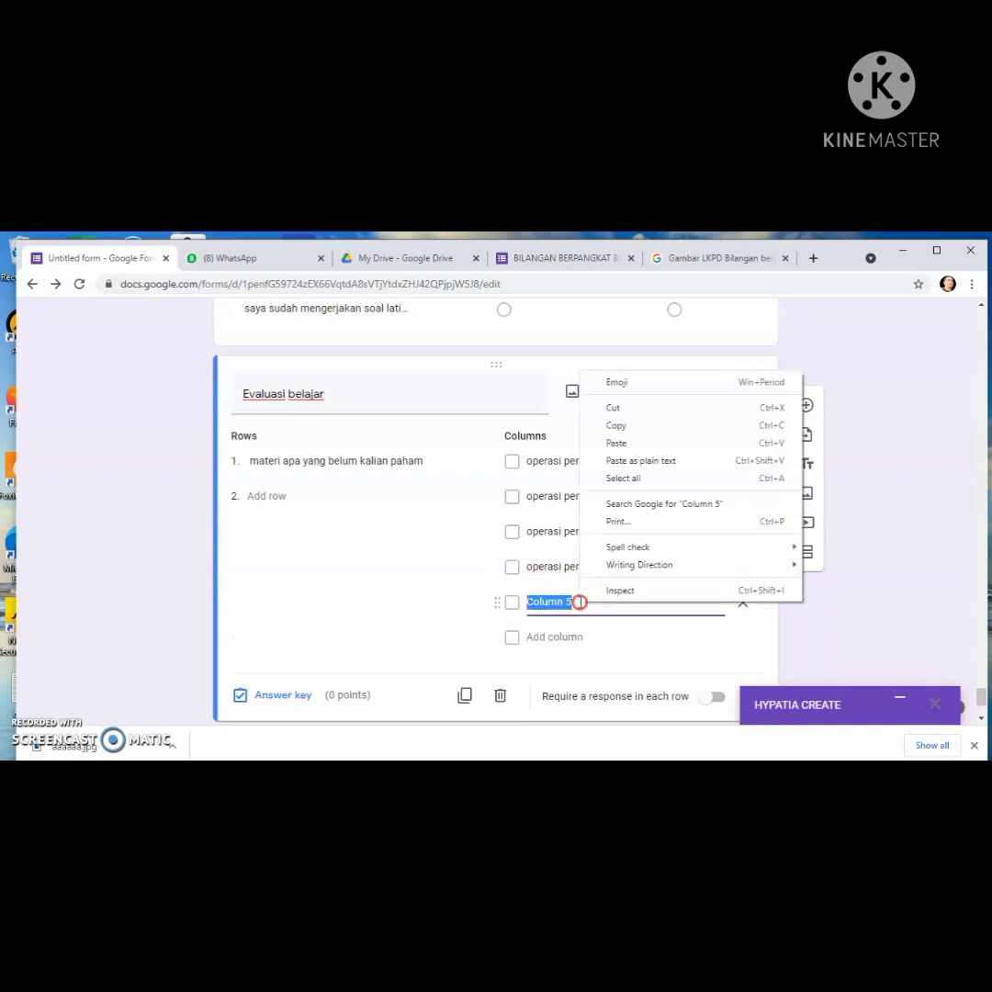
click(617, 444)
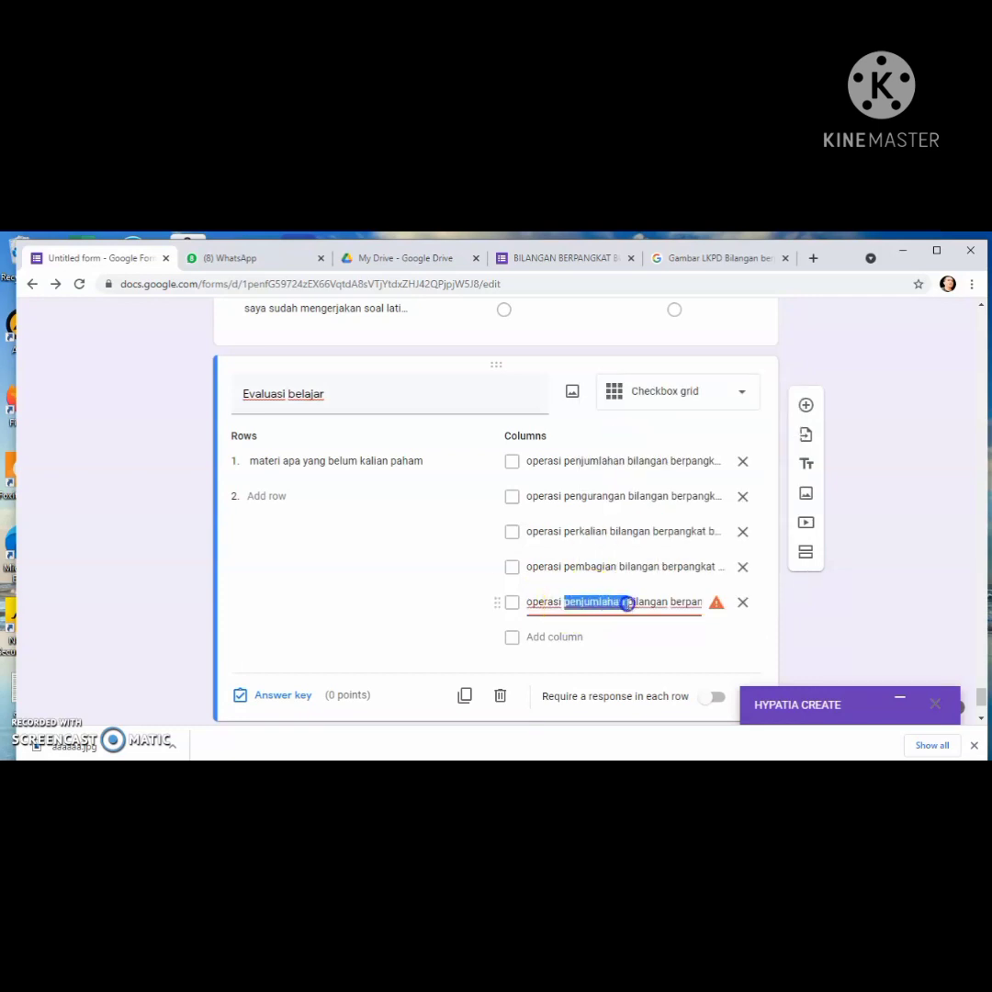
text(perpangkat)
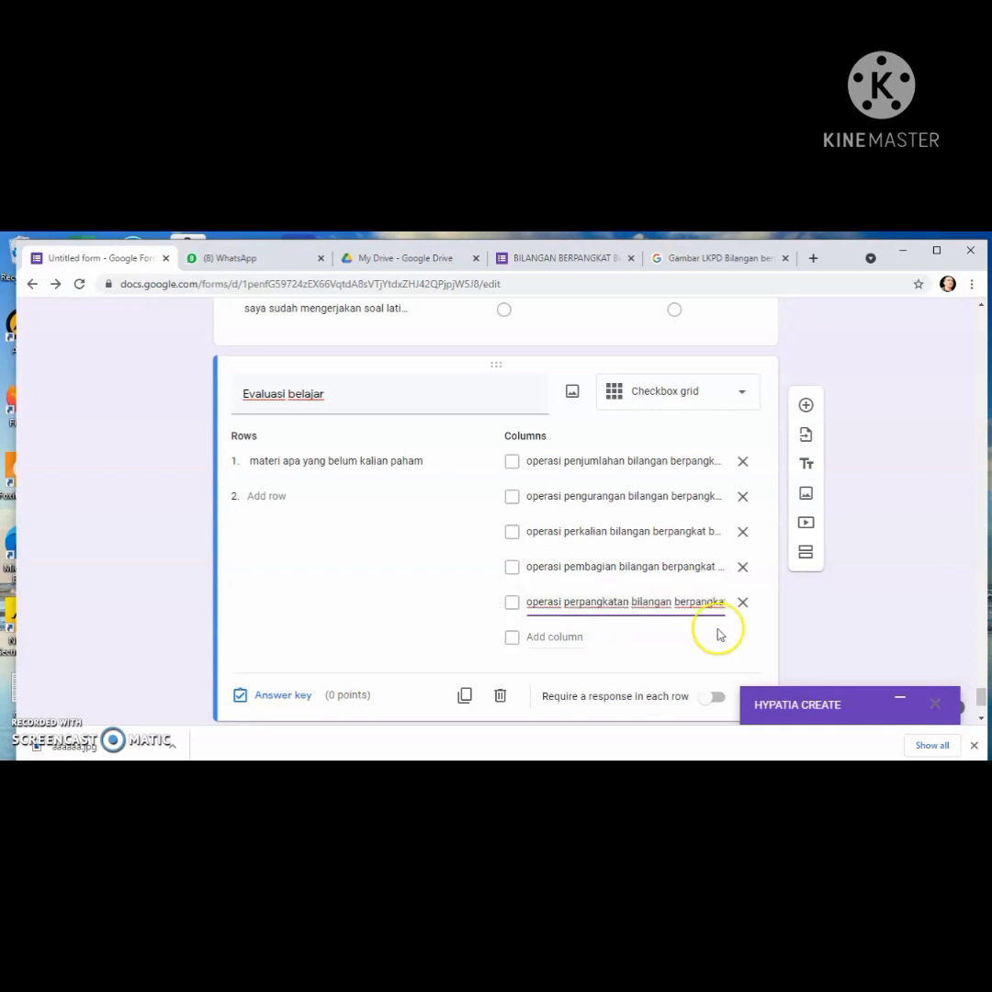
Check the answer key of the Evaluasi belajar grid and review the Evaluasi Pemahaman Belajar question above it
click(267, 699)
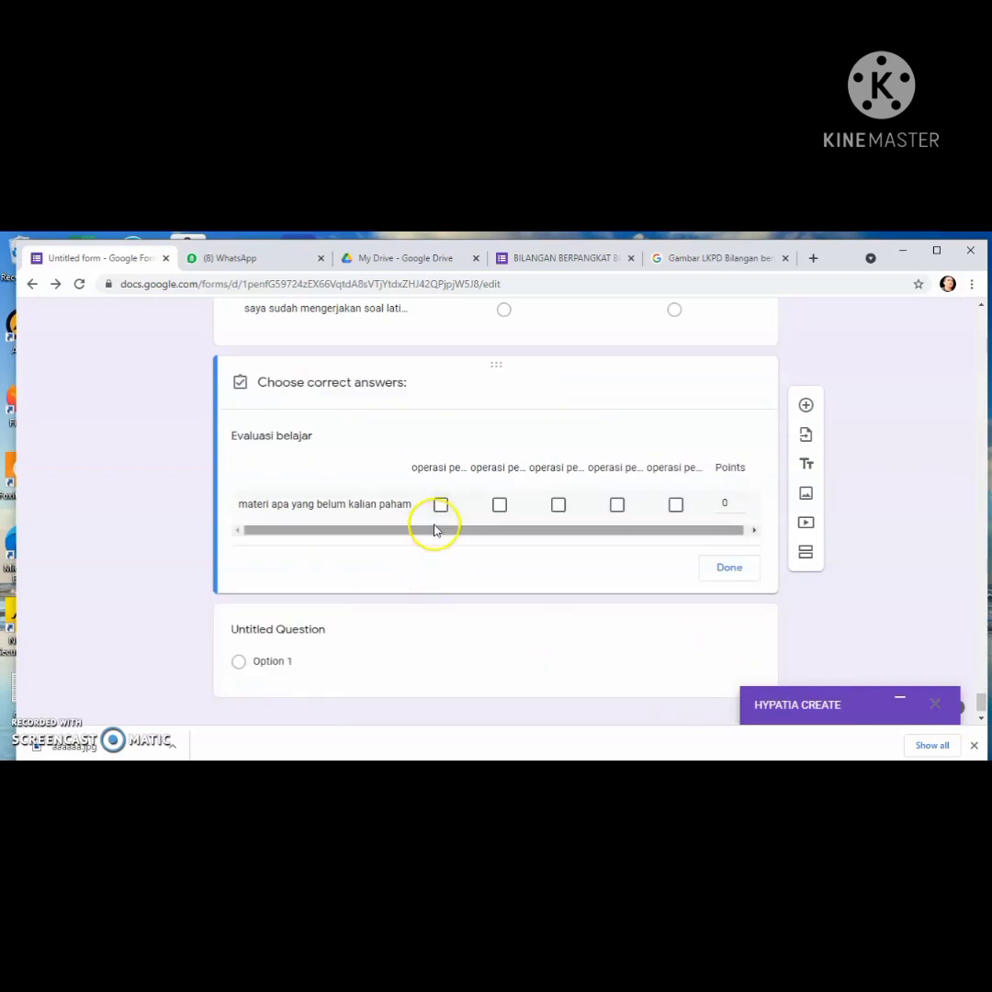
click(724, 566)
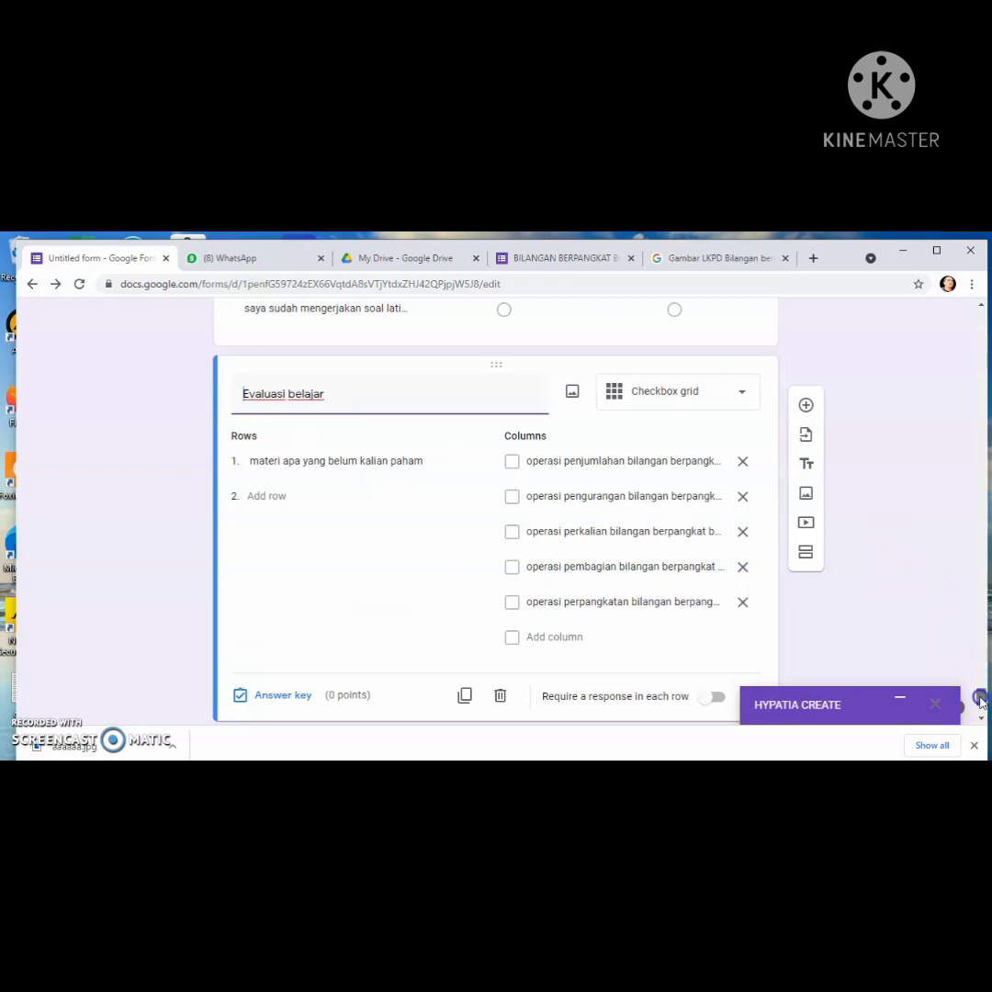
scroll(981, 702, up, 3)
click(619, 507)
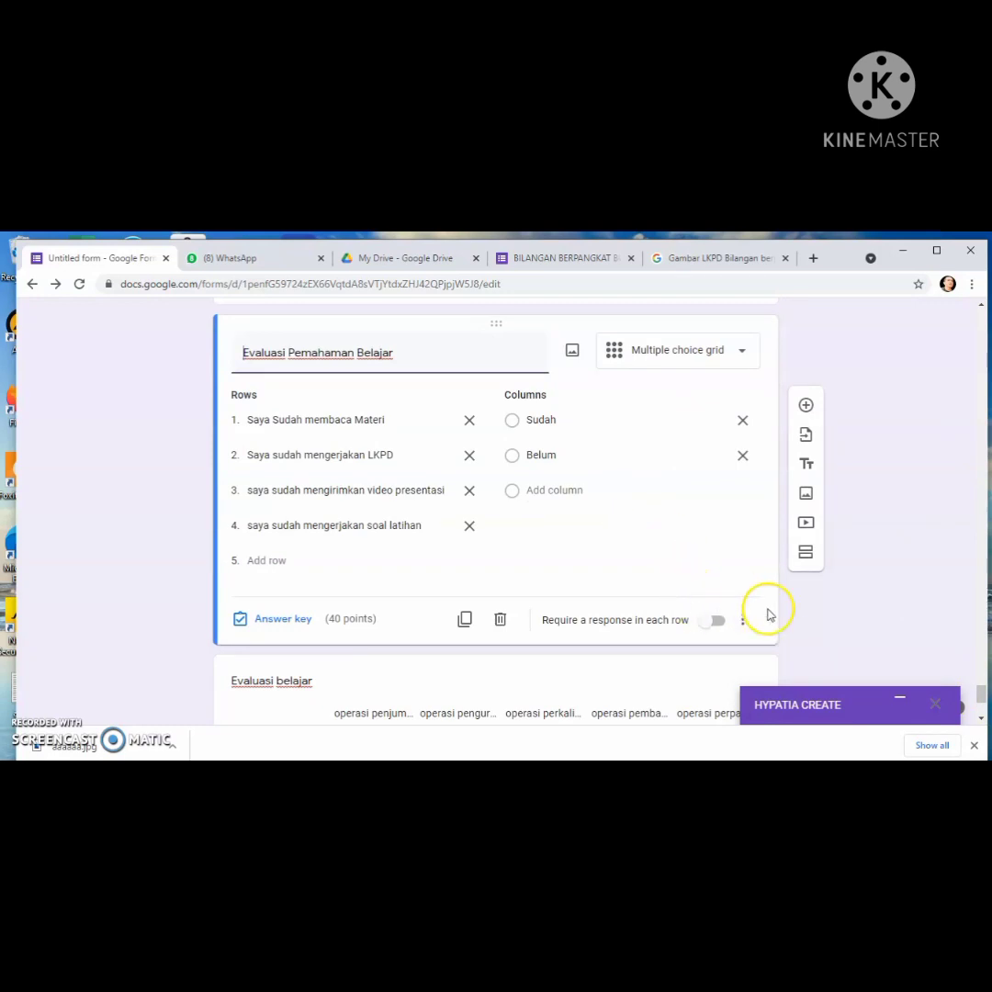
scroll(980, 703, down, 3)
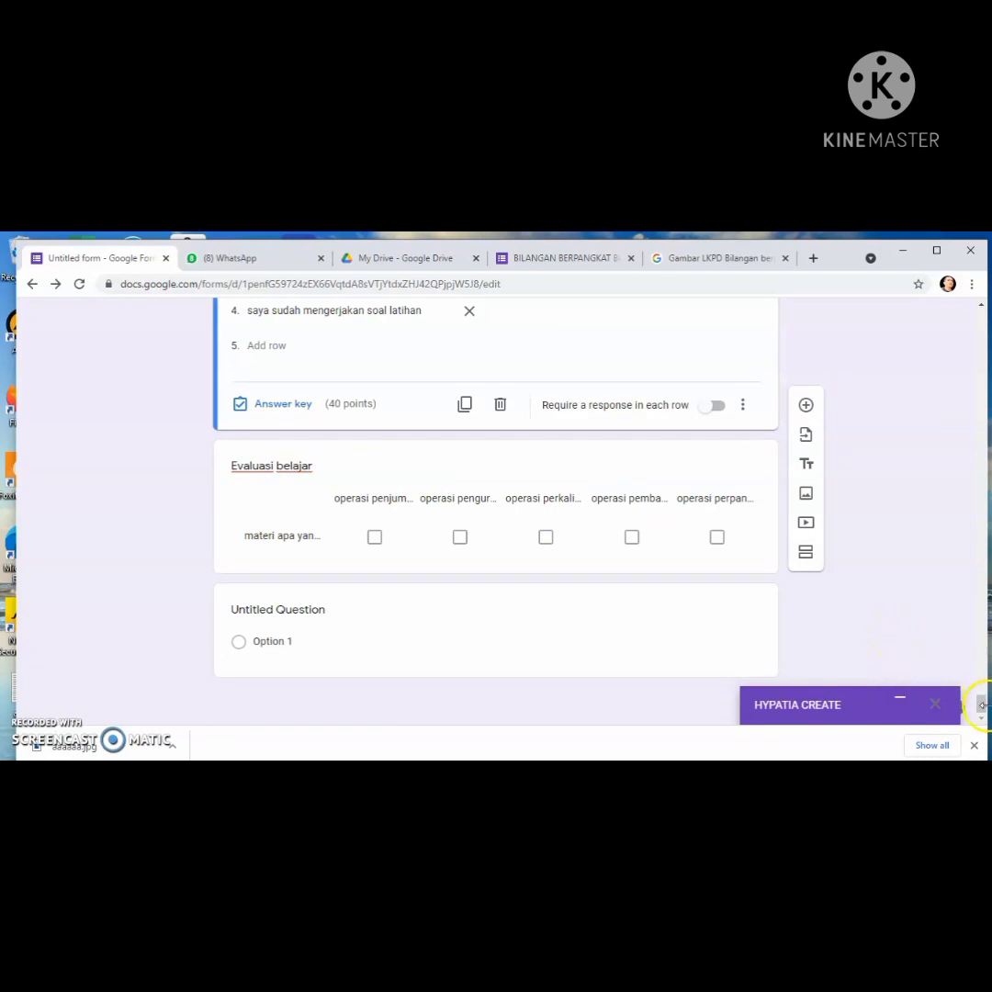
Set the form to go to section 13 (Aktivitas 2) after section 11, Kelas IX A
drag(980, 703, 950, 371)
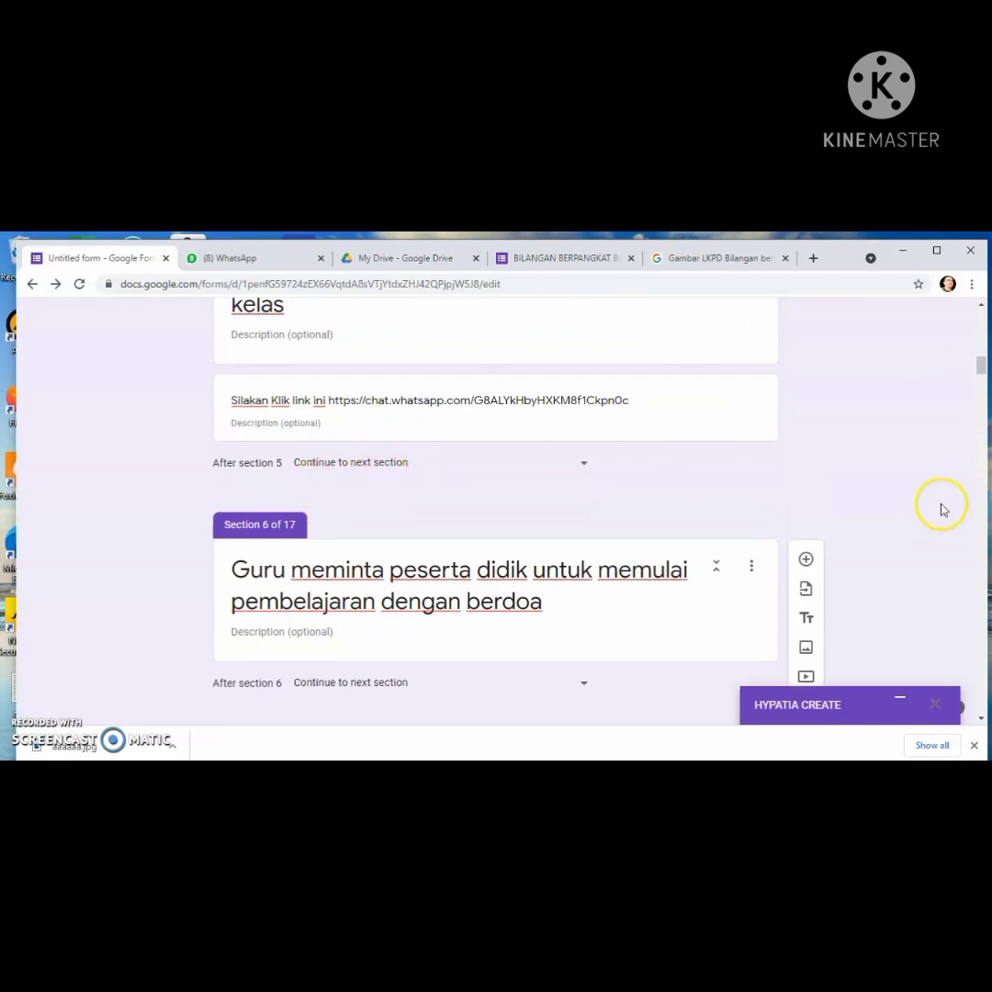
drag(981, 368, 973, 477)
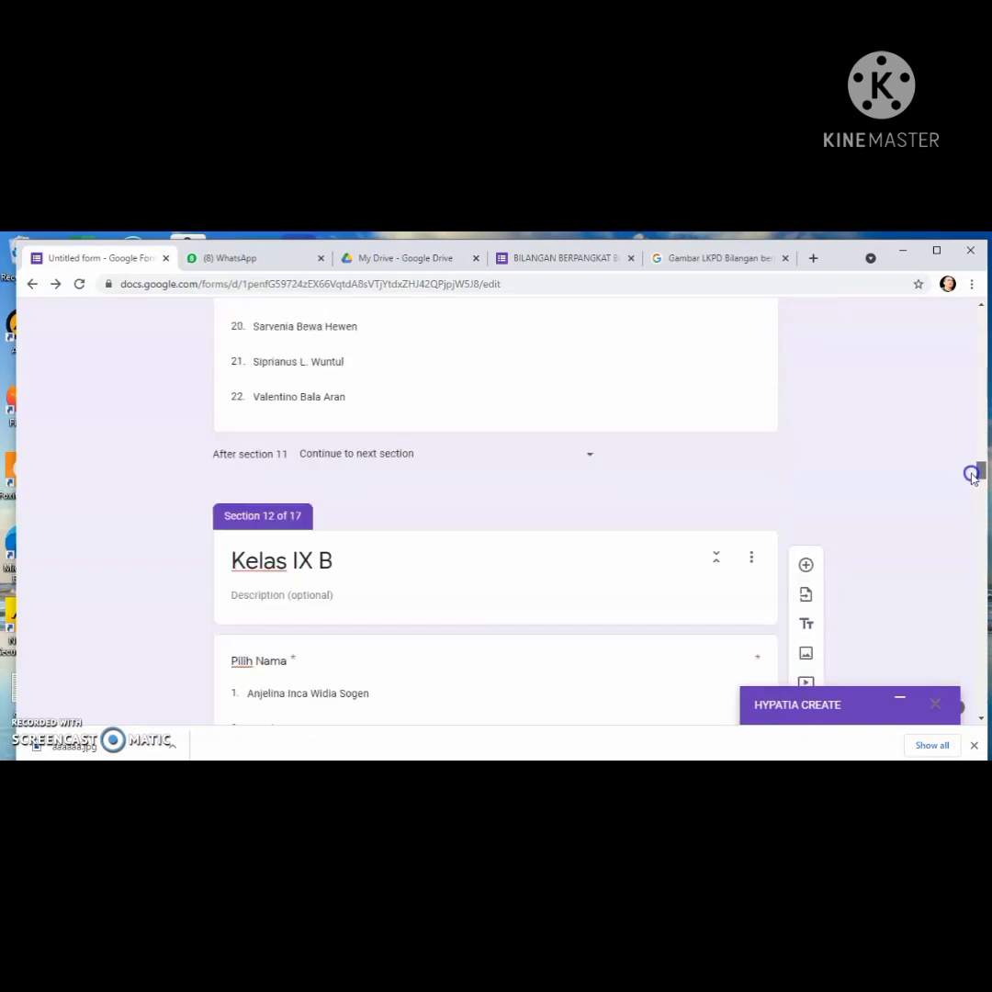
click(594, 458)
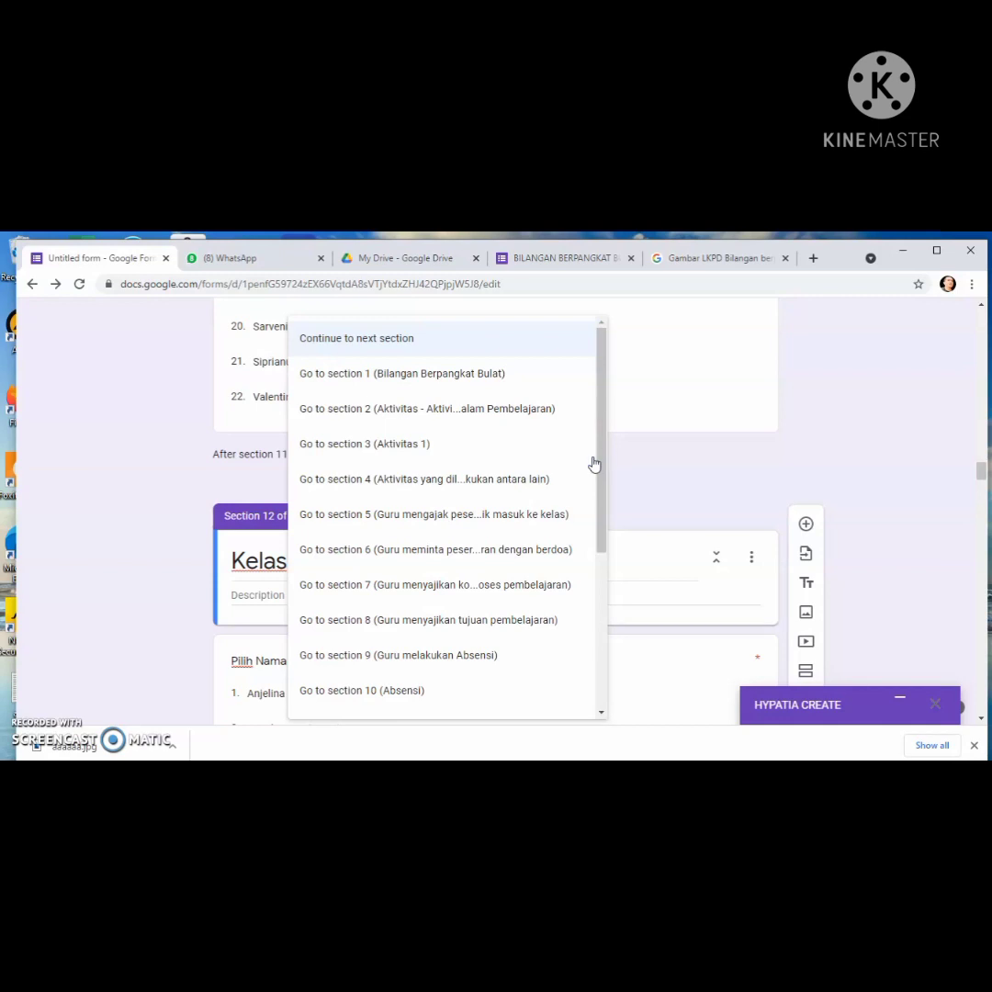
drag(595, 464, 584, 562)
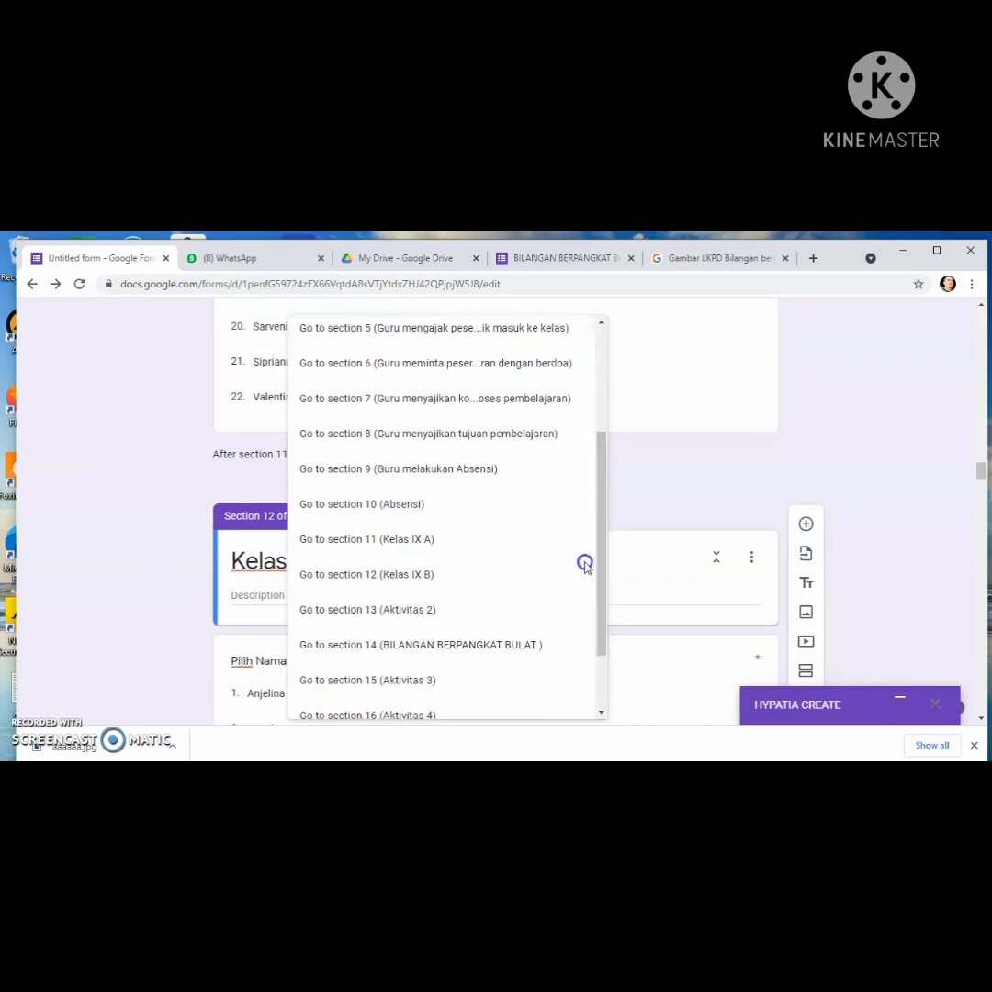
click(446, 614)
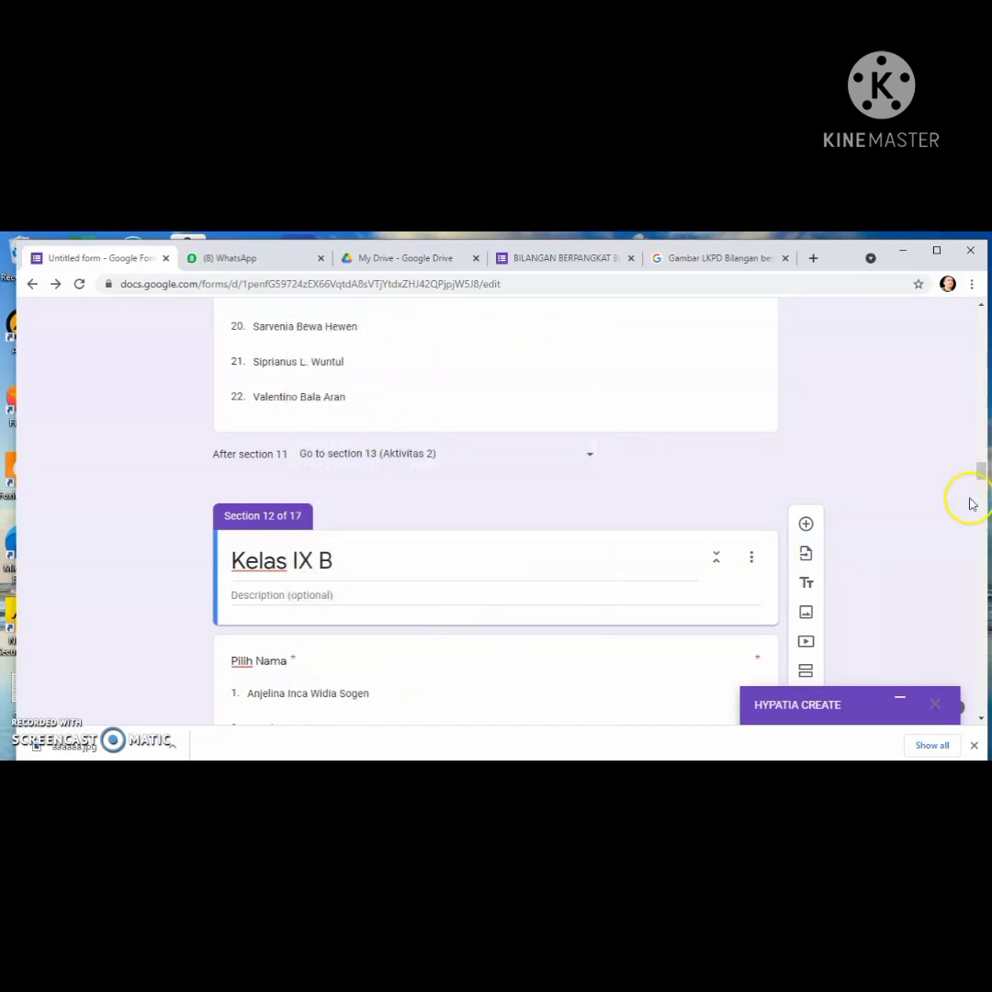
Set the form to go to section 13 (Aktivitas 2) after section 12, Kelas IX B
drag(980, 477, 980, 522)
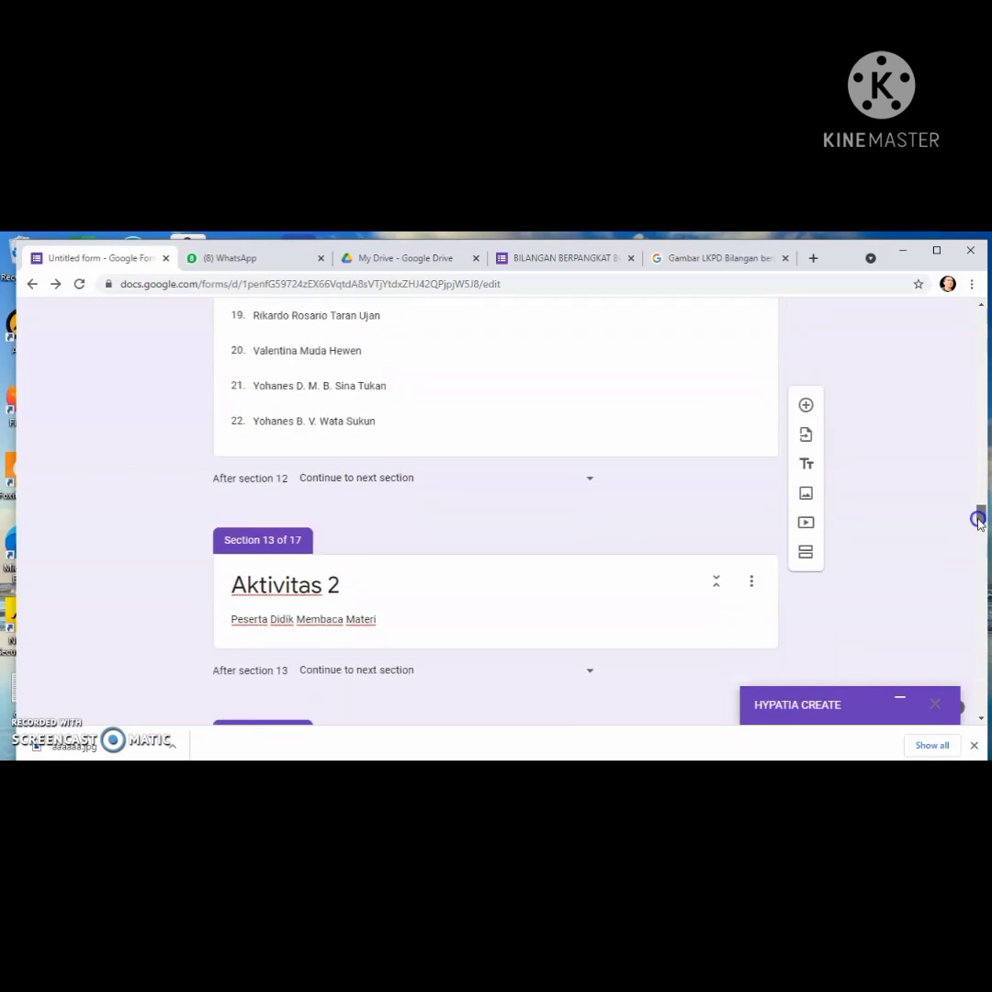
click(590, 483)
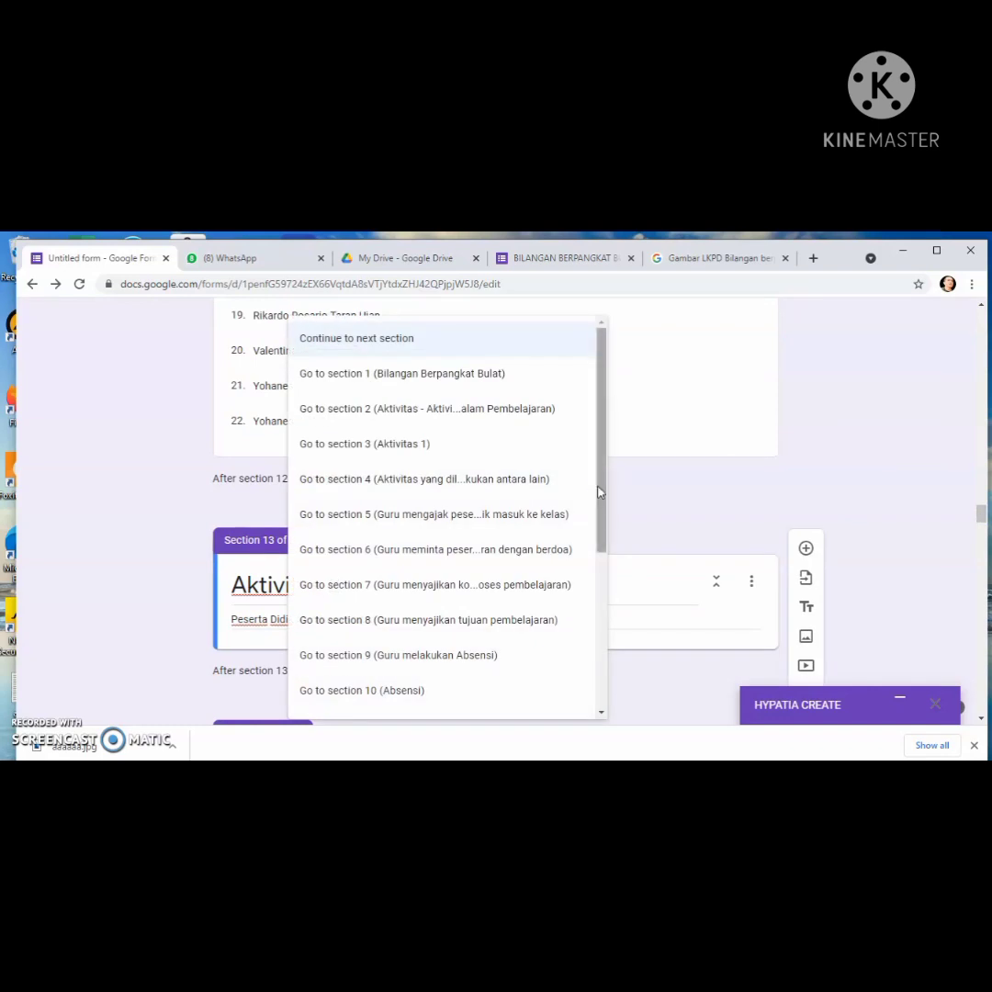
drag(595, 492, 598, 576)
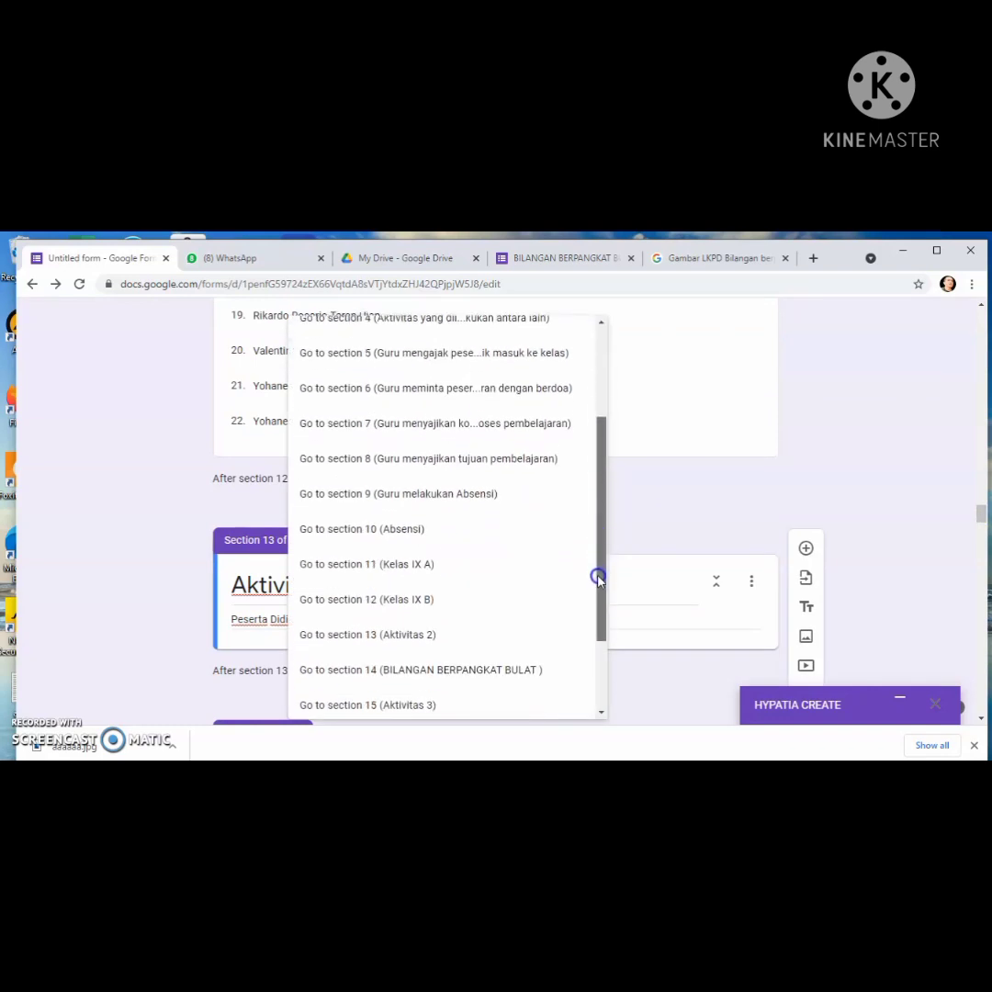
click(459, 633)
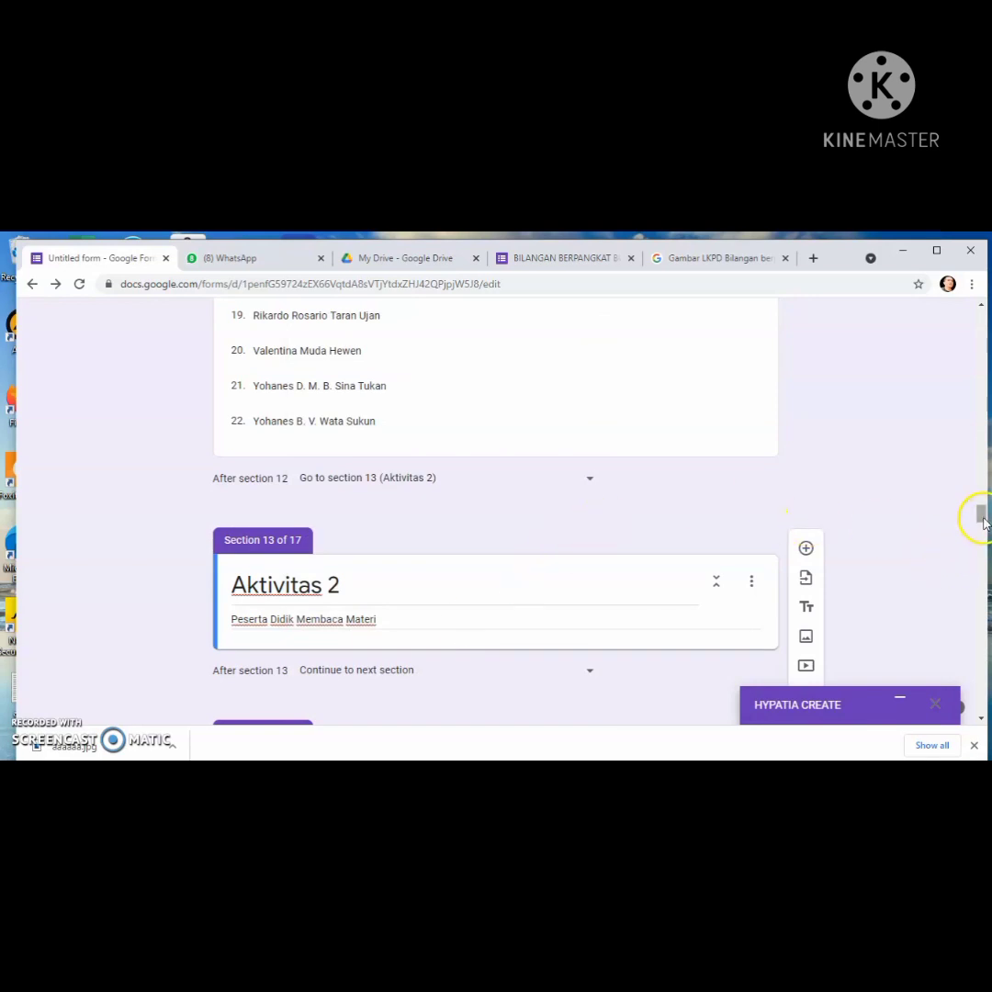
Preview the form and page through its introductory sections up to the Absensi class question
drag(982, 519, 981, 317)
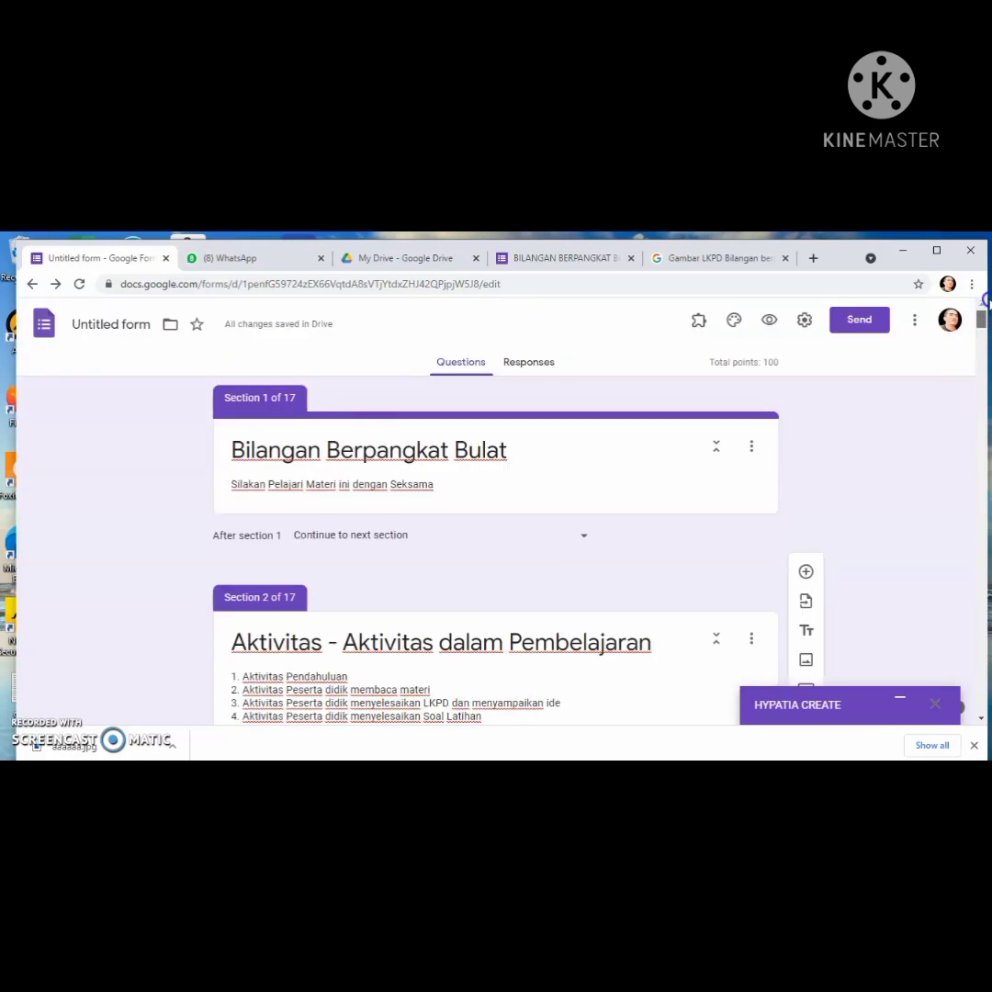
click(767, 323)
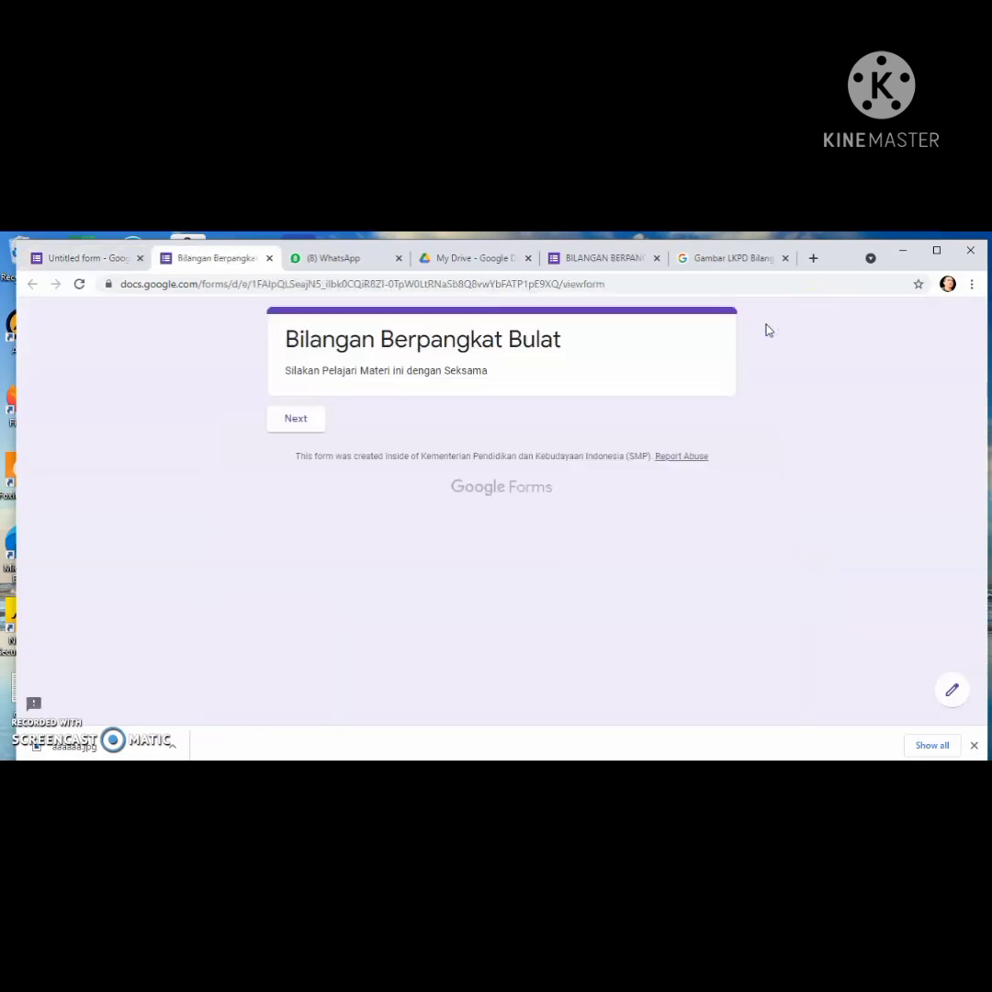
click(296, 420)
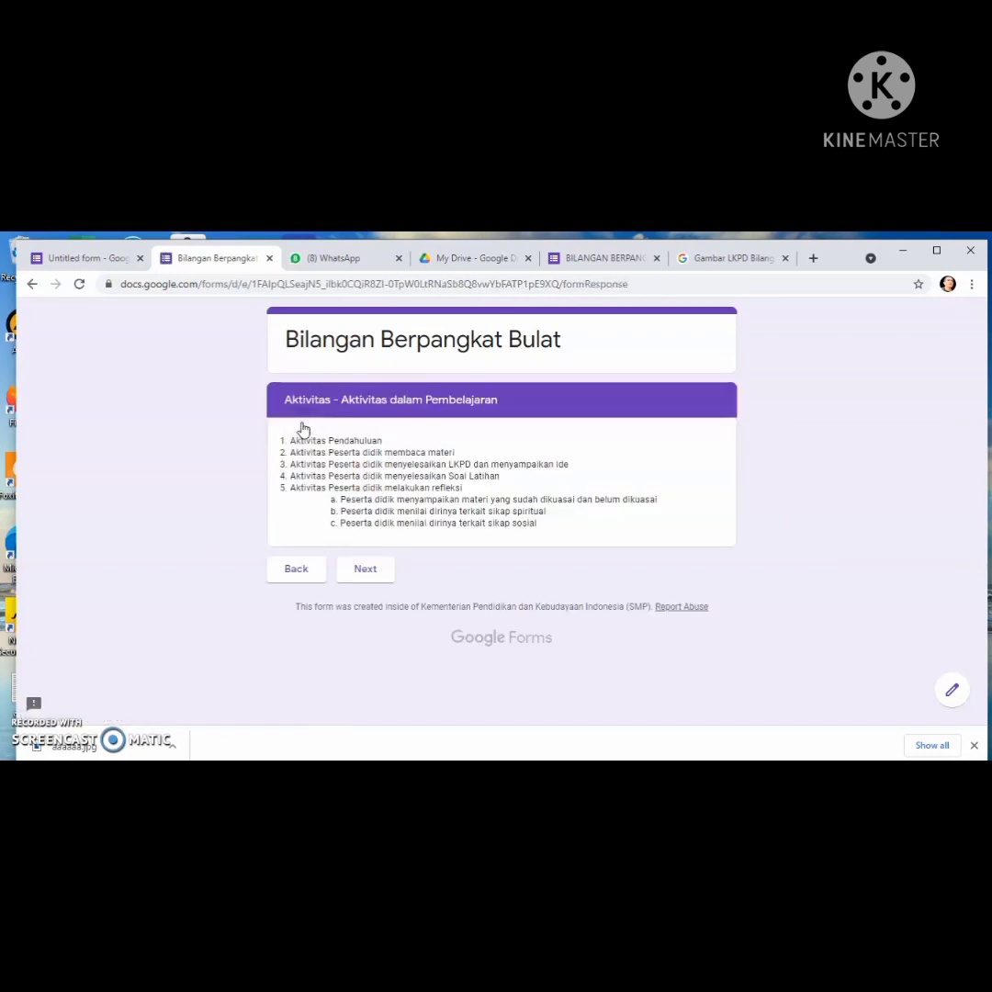
click(364, 569)
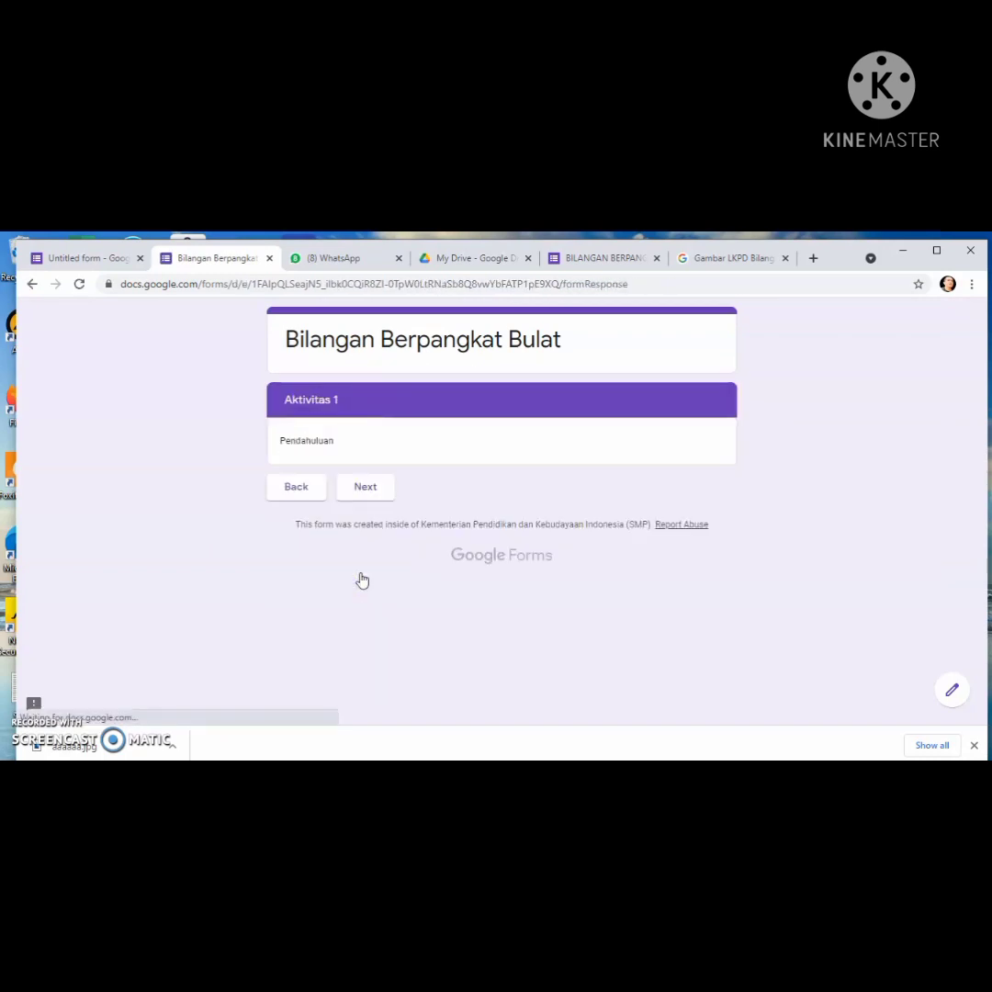
click(364, 491)
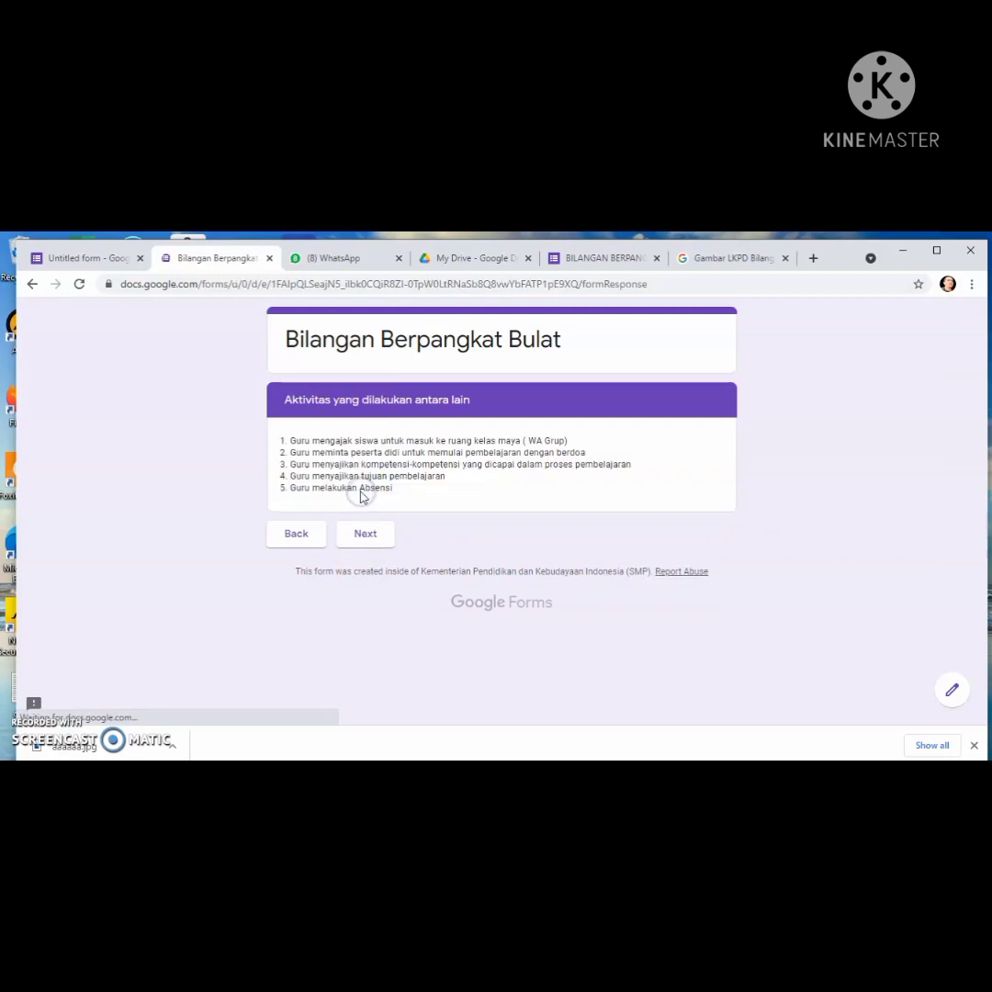
click(363, 524)
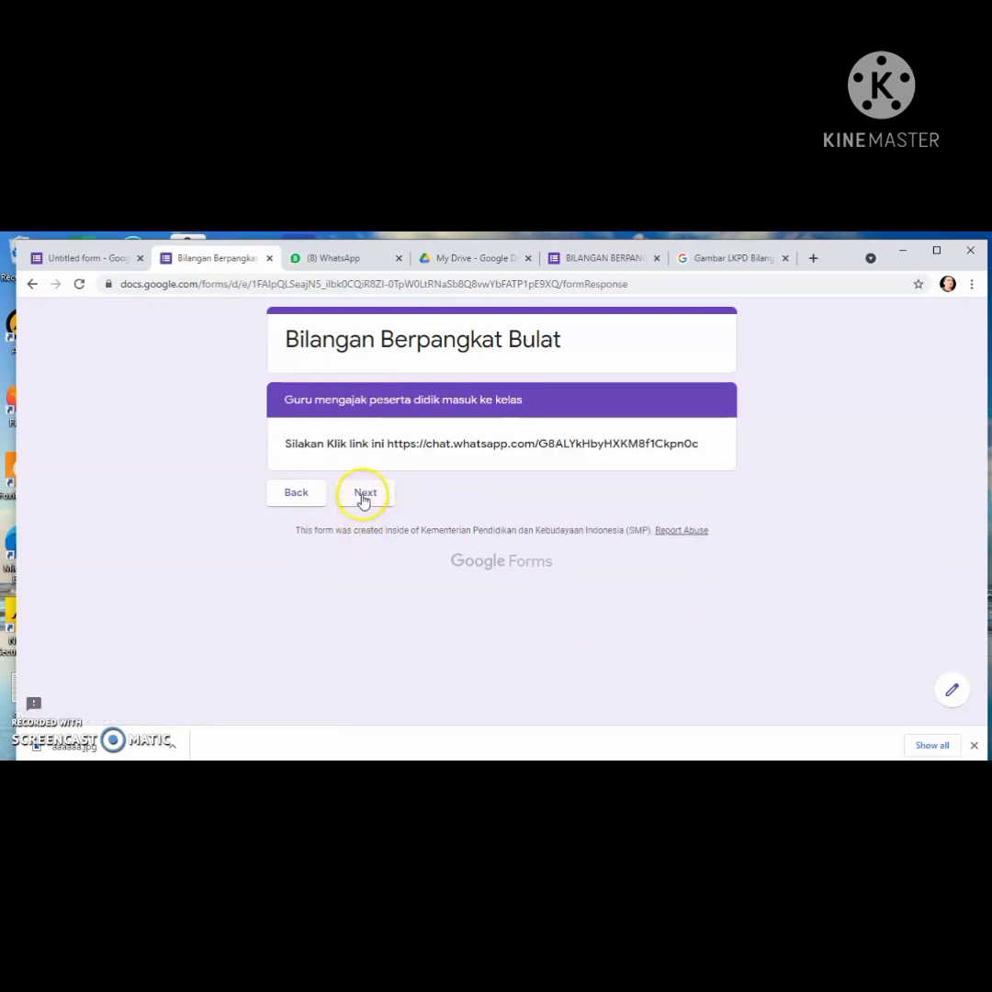
click(365, 492)
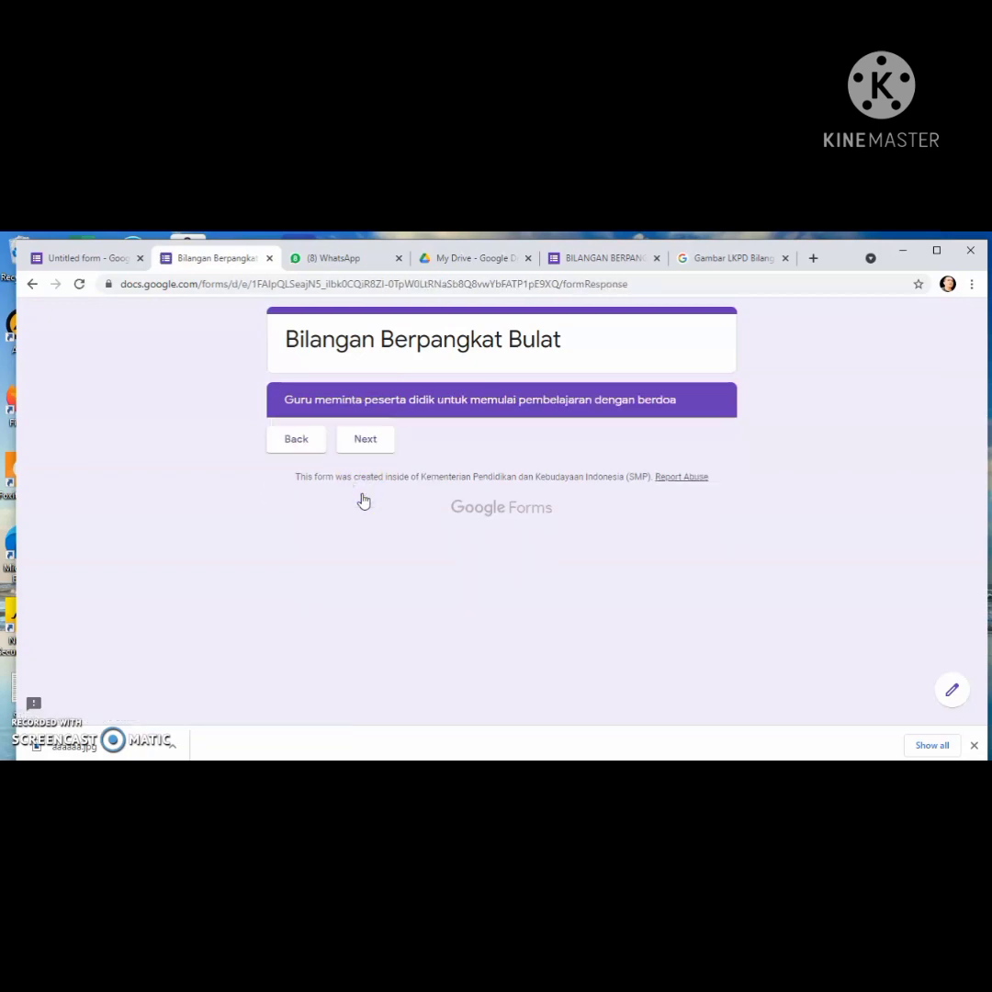
click(368, 441)
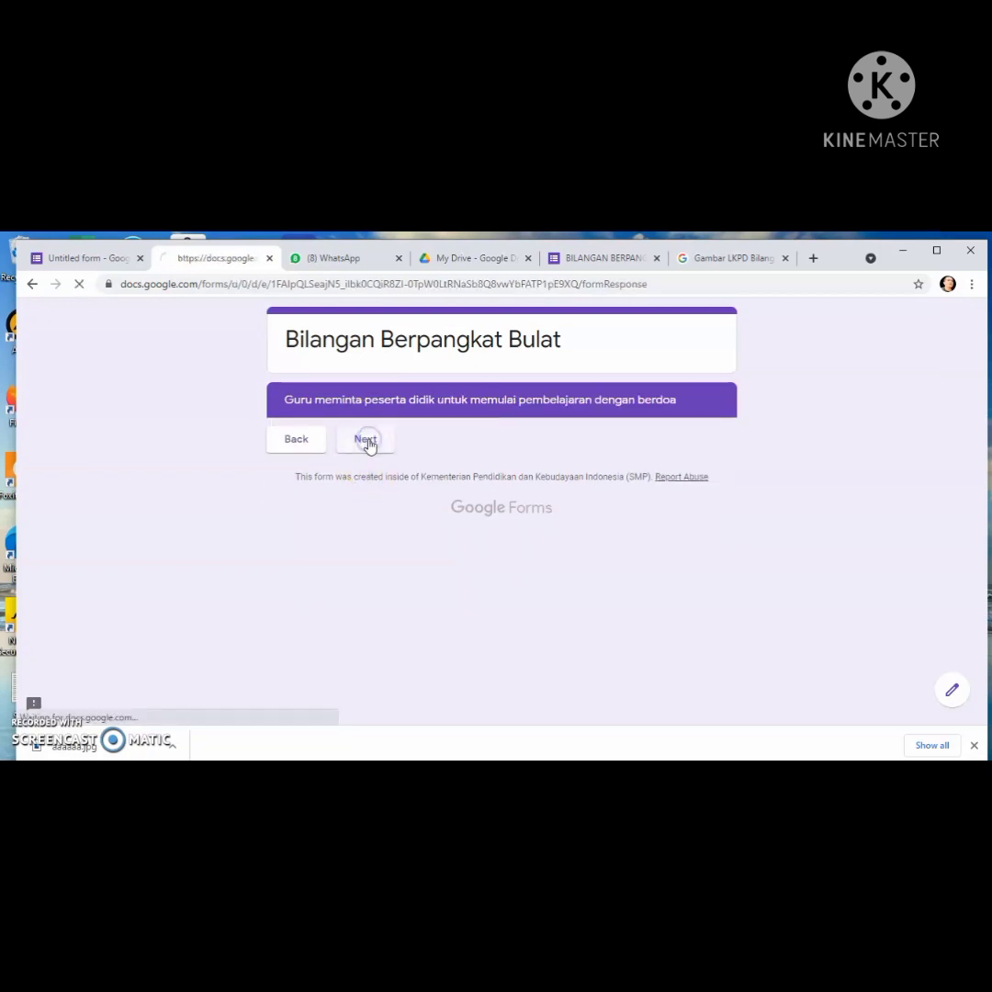
click(358, 673)
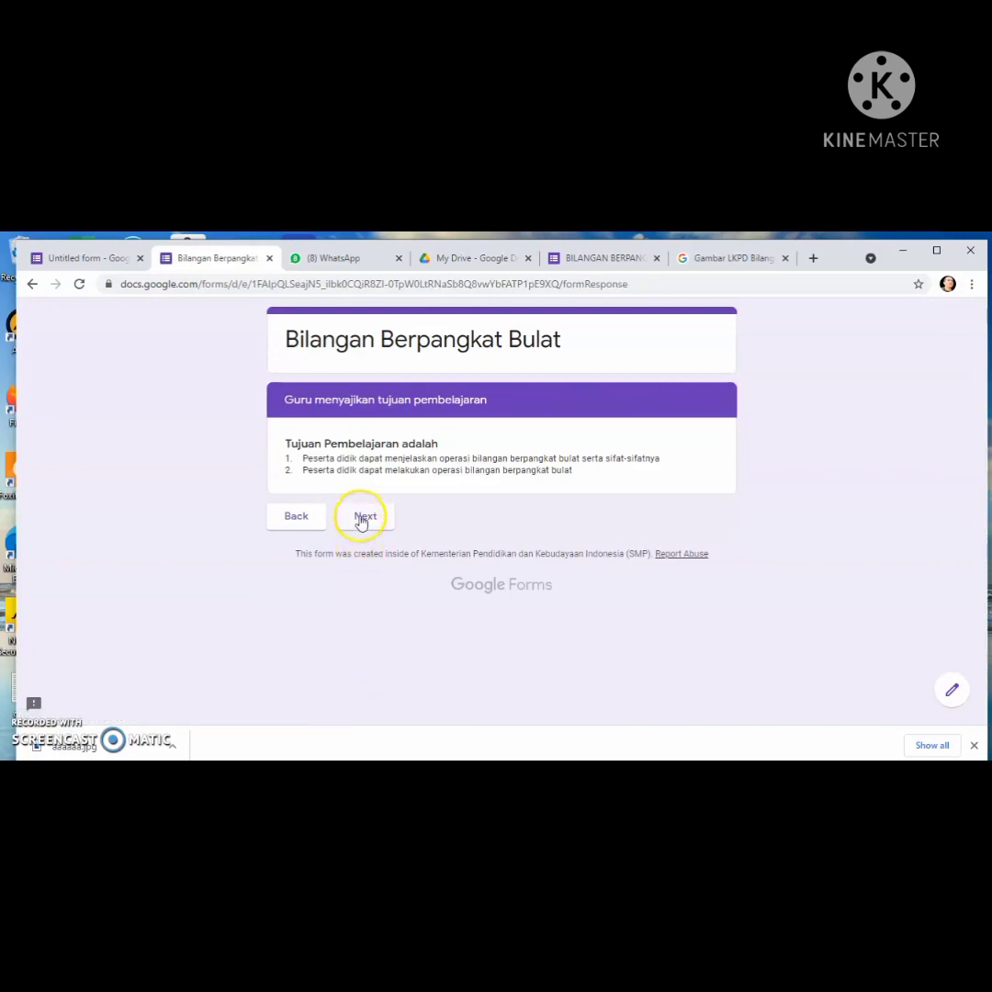
click(365, 517)
click(361, 444)
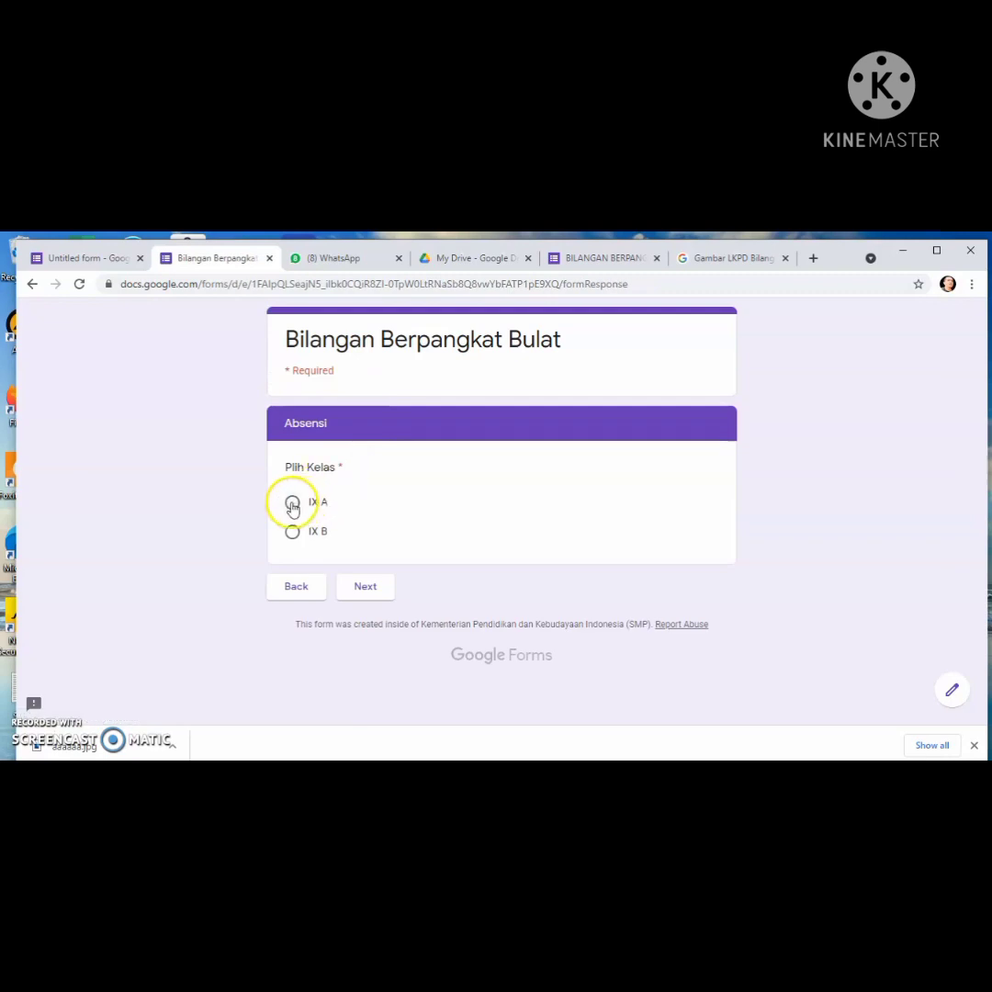
Fill in the attendance with class IX A and the first student name in the list, and continue to Aktivitas 2
click(356, 583)
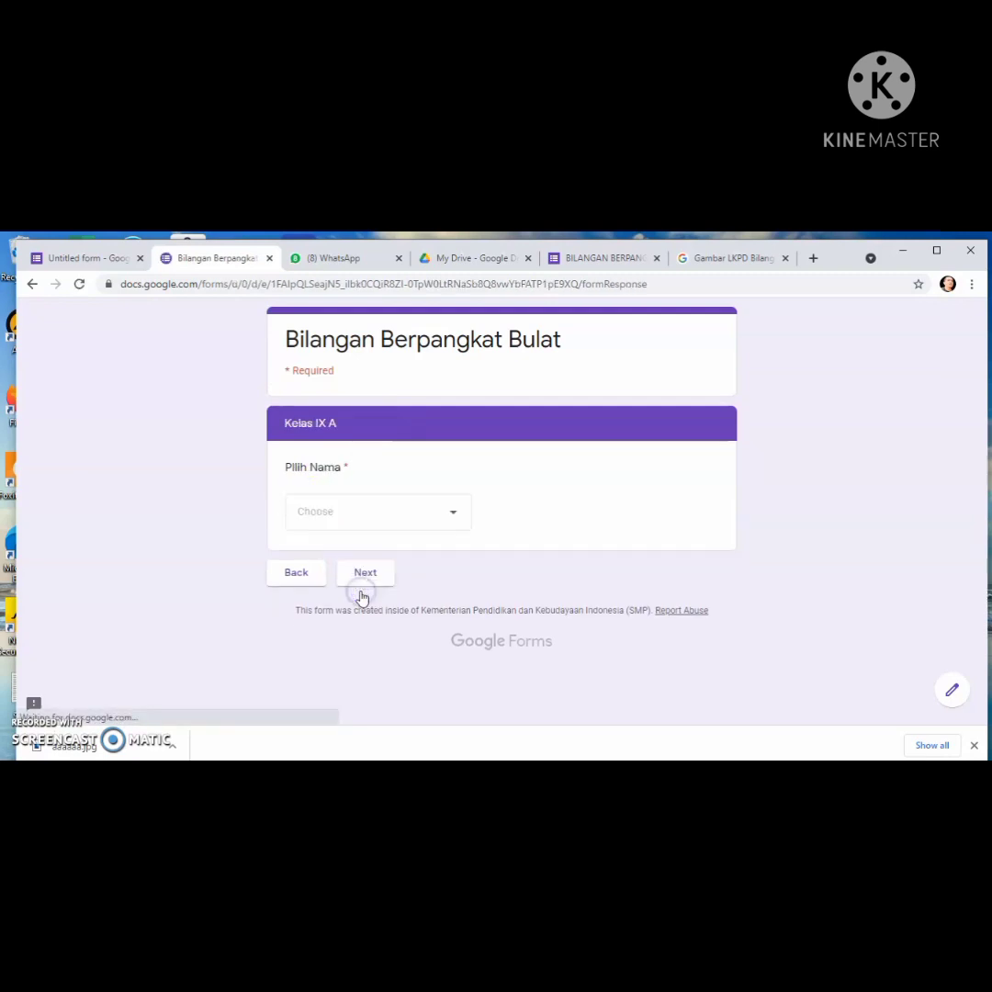
click(380, 520)
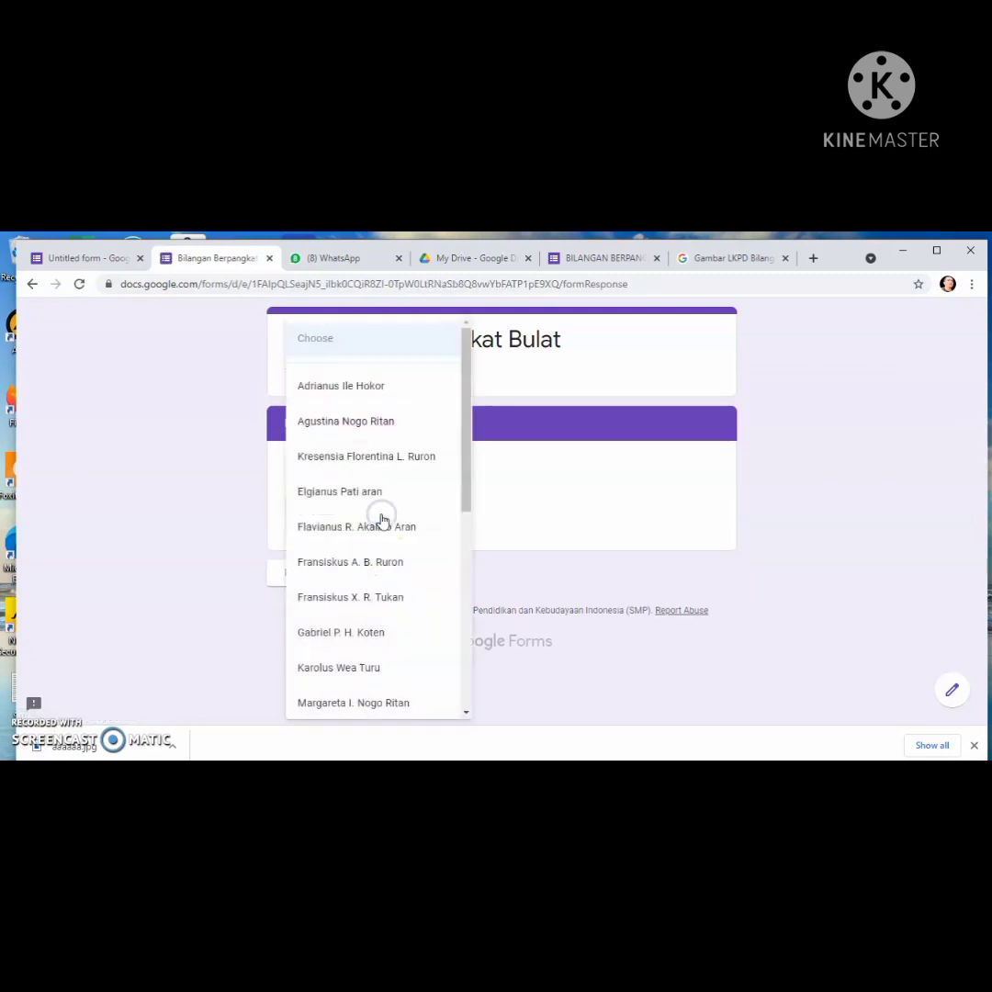
click(363, 384)
click(370, 572)
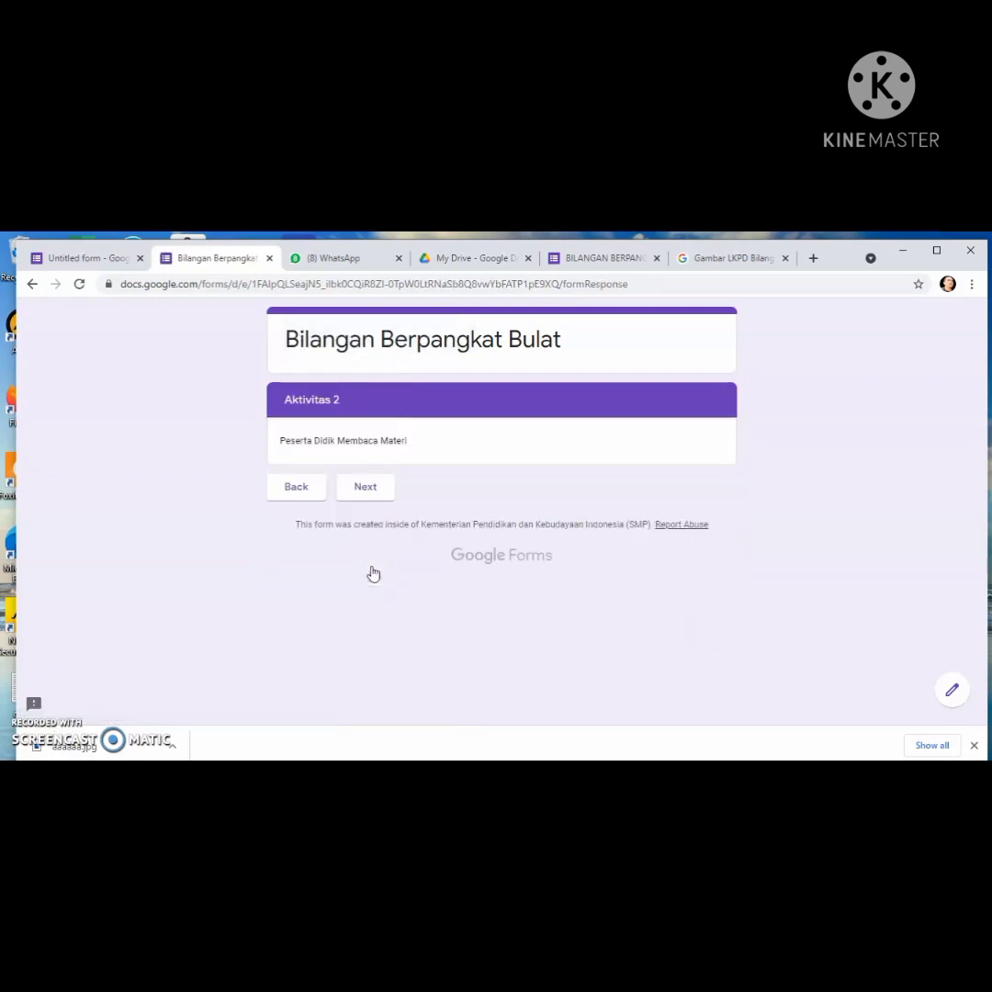
Review the BILANGAN BERPANGKAT BULAT reading material in the preview and briefly play its embedded video, pausing it again
click(364, 488)
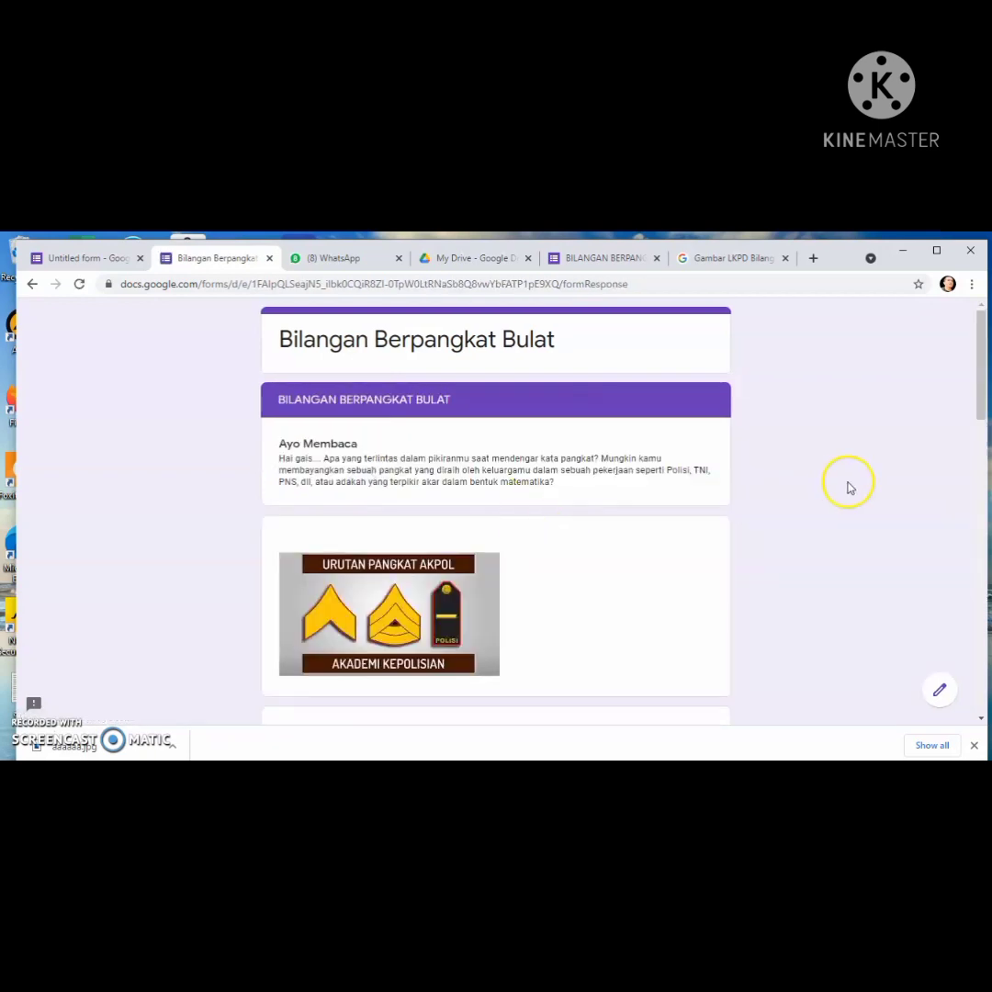
drag(980, 386, 967, 684)
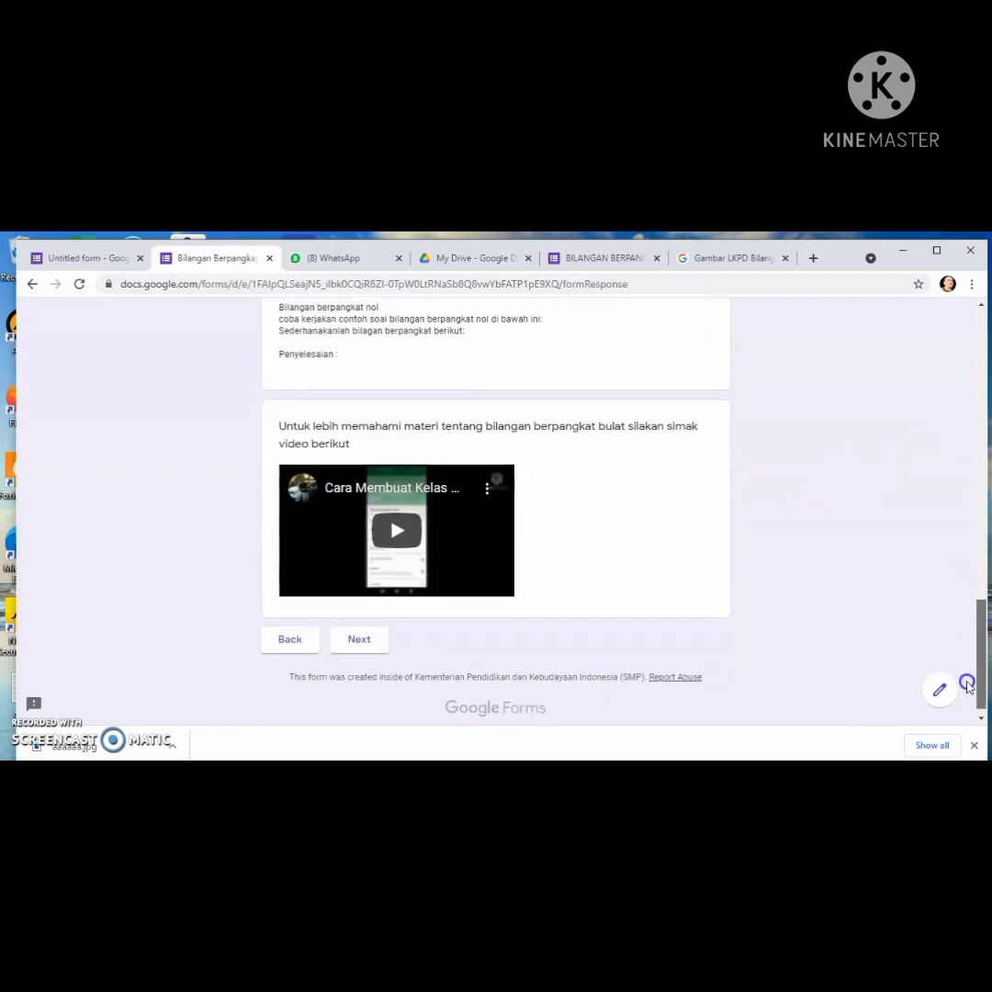
click(397, 532)
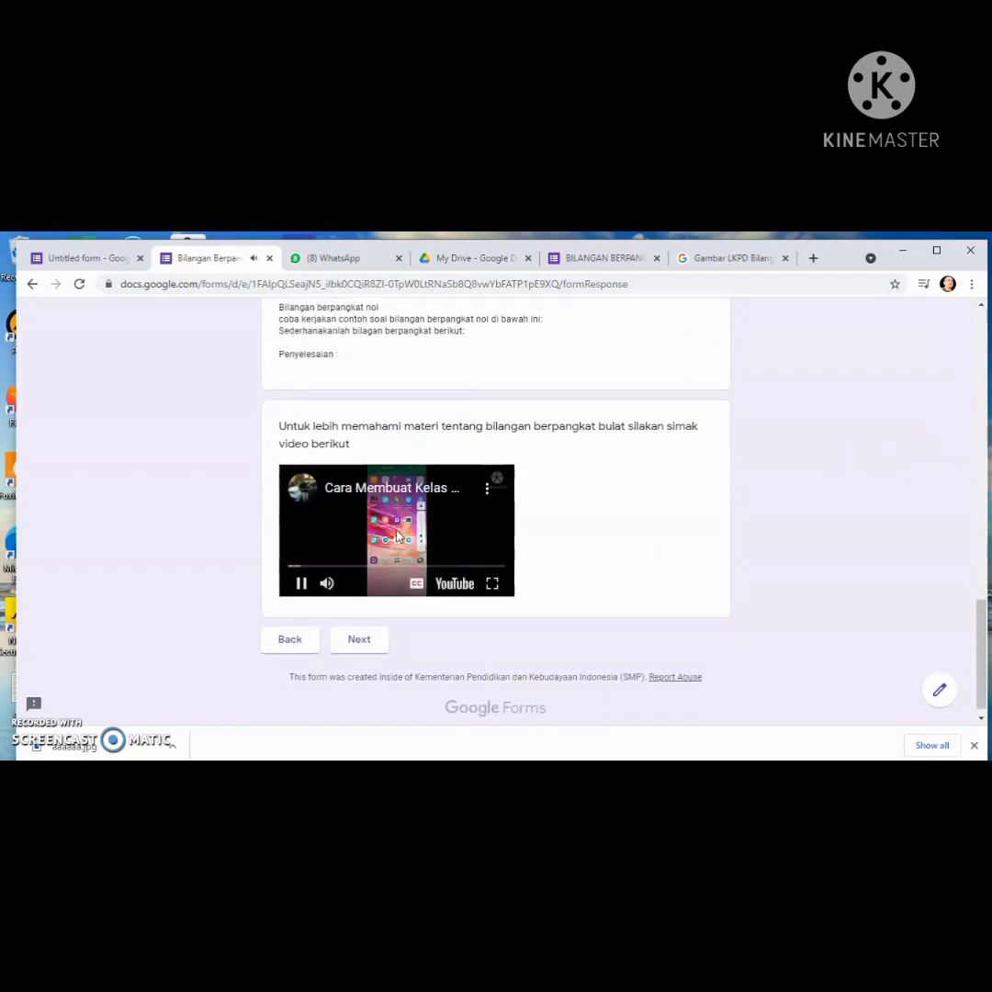
click(396, 535)
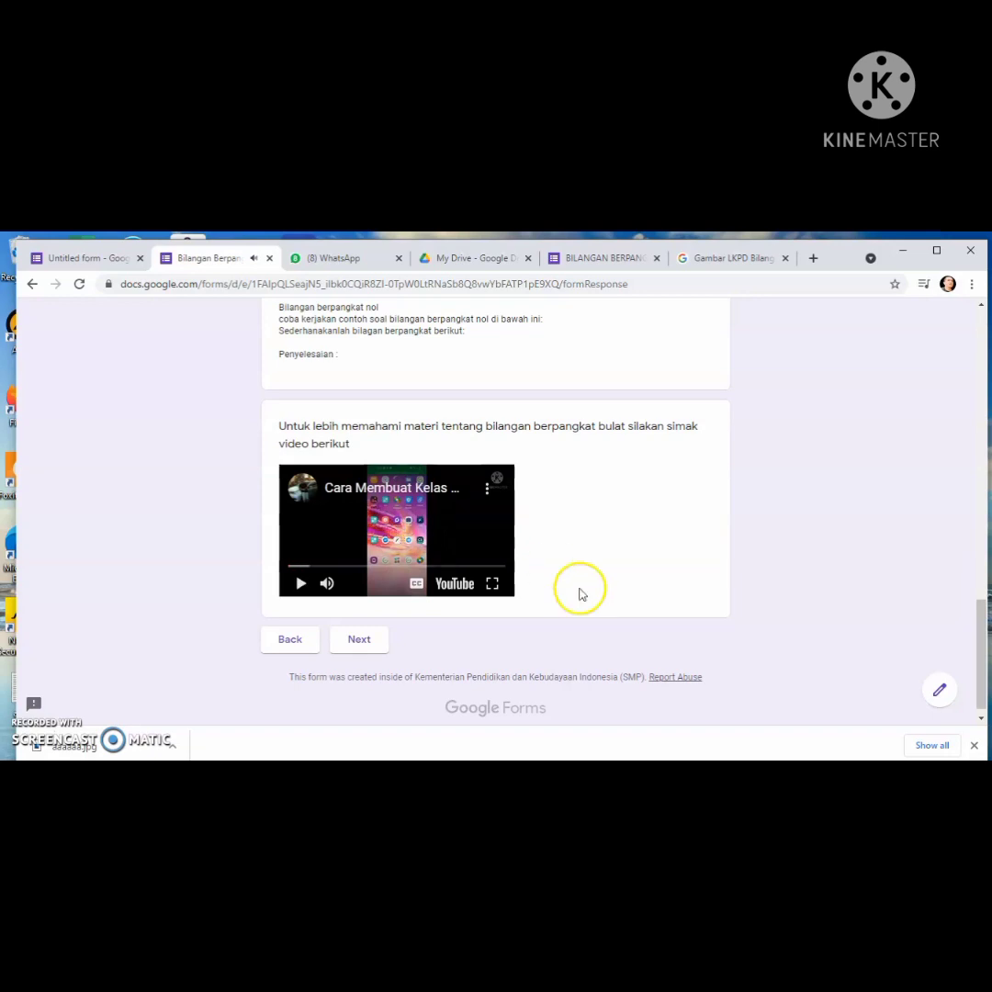
Review the Aktivitas 3 worksheet in the preview and continue to the Aktivitas 4 practice questions
click(359, 641)
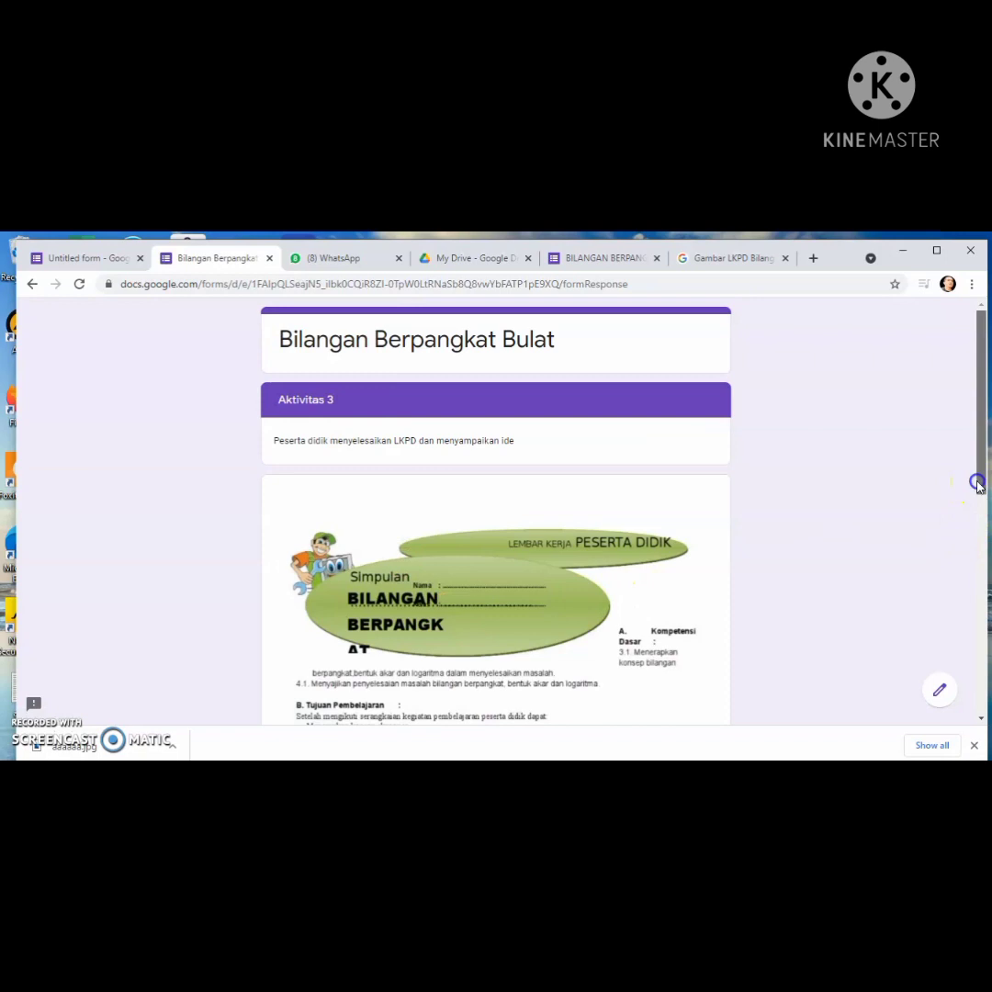
drag(976, 481, 969, 746)
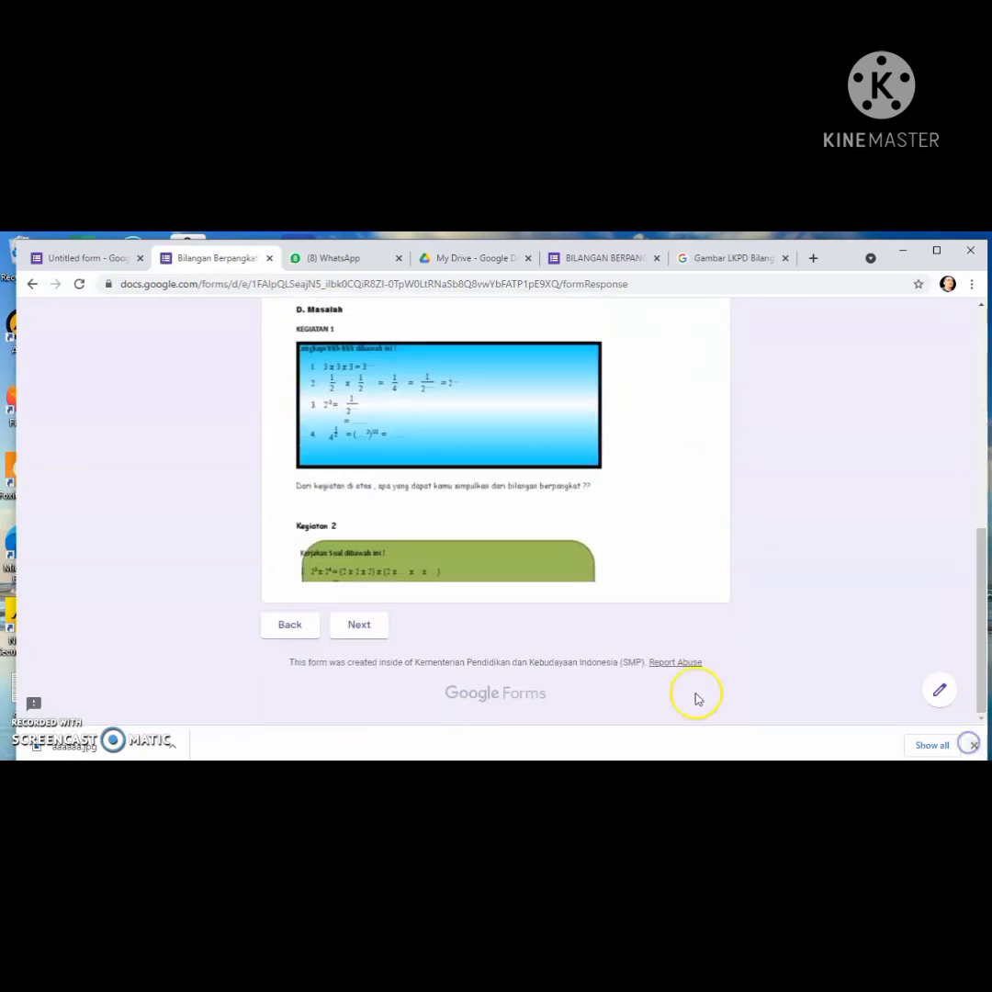
click(360, 627)
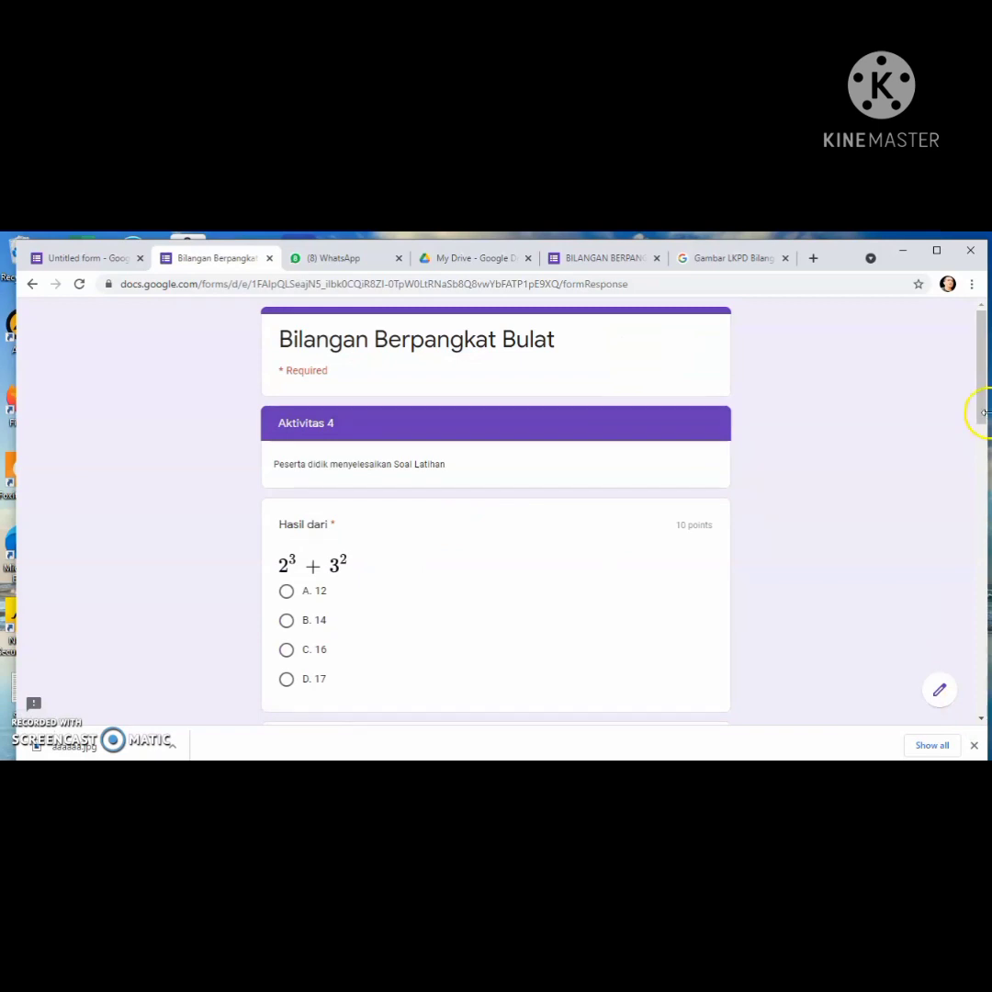
Answer the first Aktivitas 4 question with D. 17 and select Option 1, Option 2 and Option 3 for the question on 8 as a power
drag(981, 408, 968, 458)
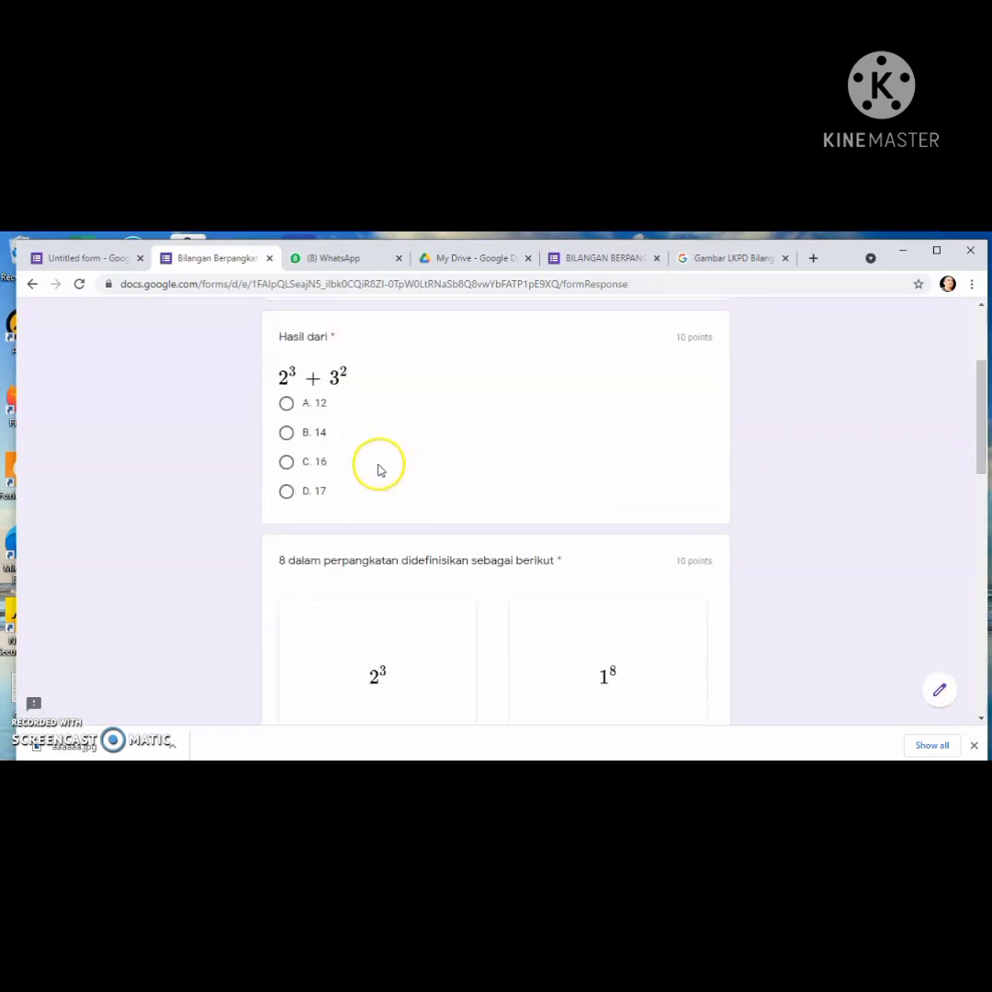
click(286, 493)
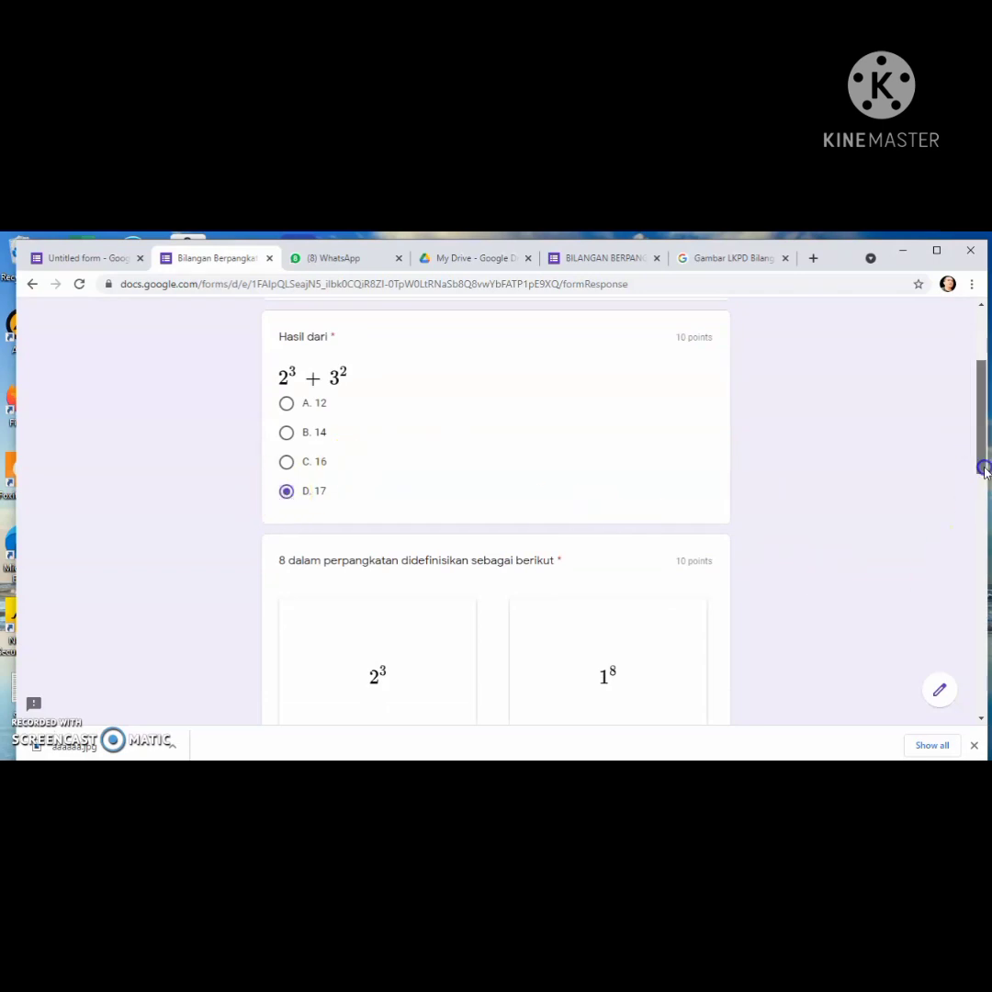
drag(983, 470, 971, 524)
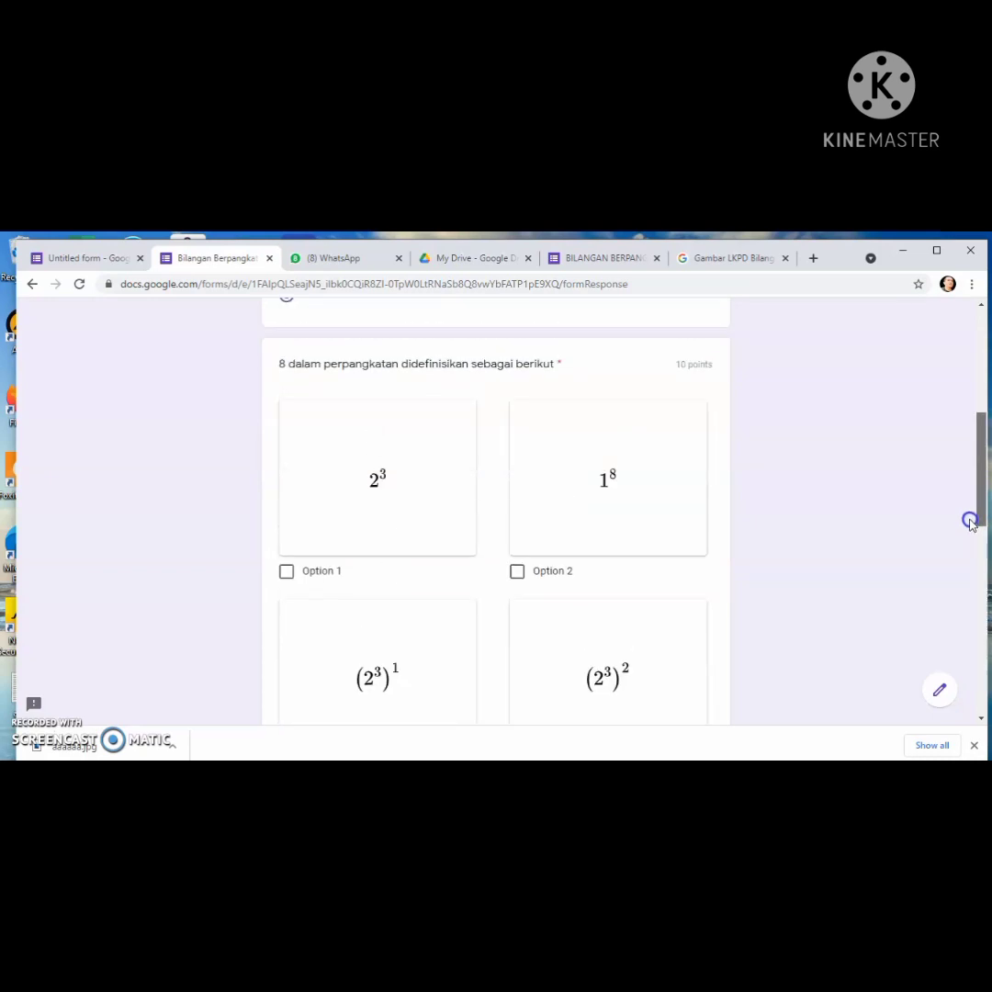
click(286, 571)
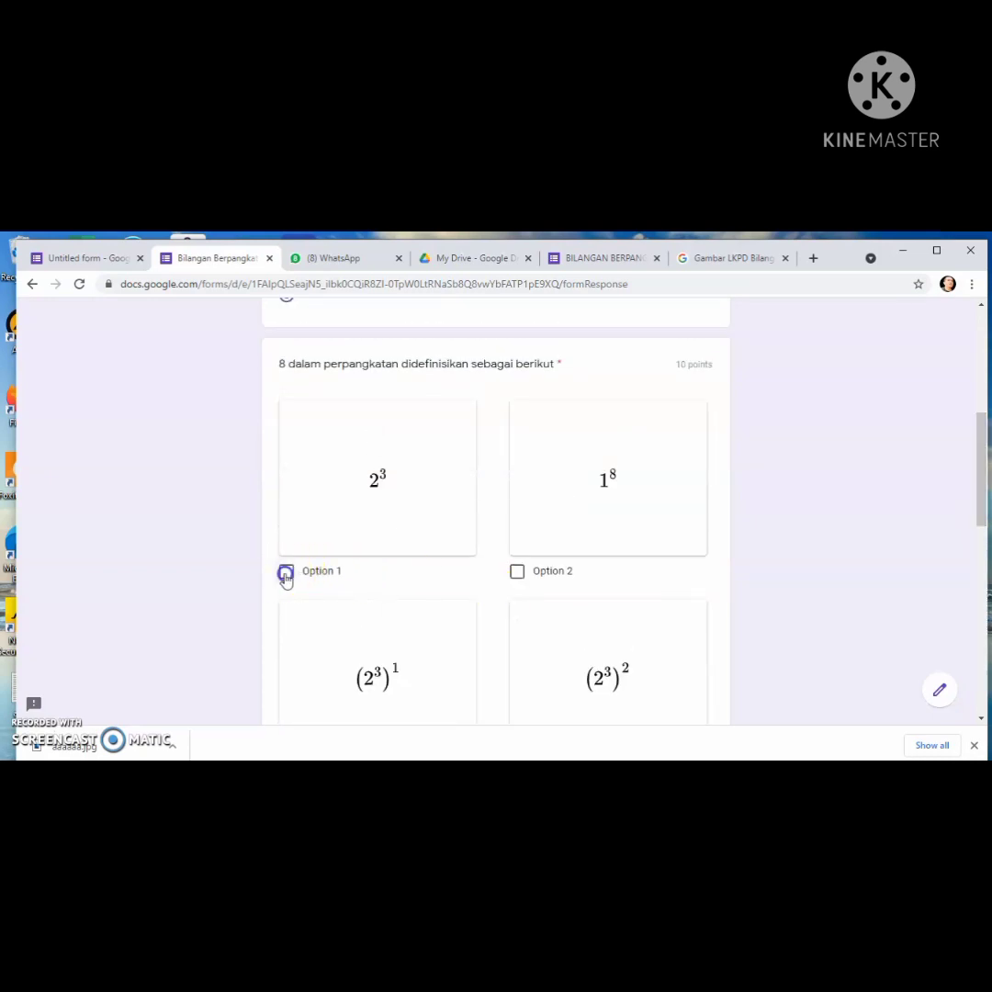
click(517, 572)
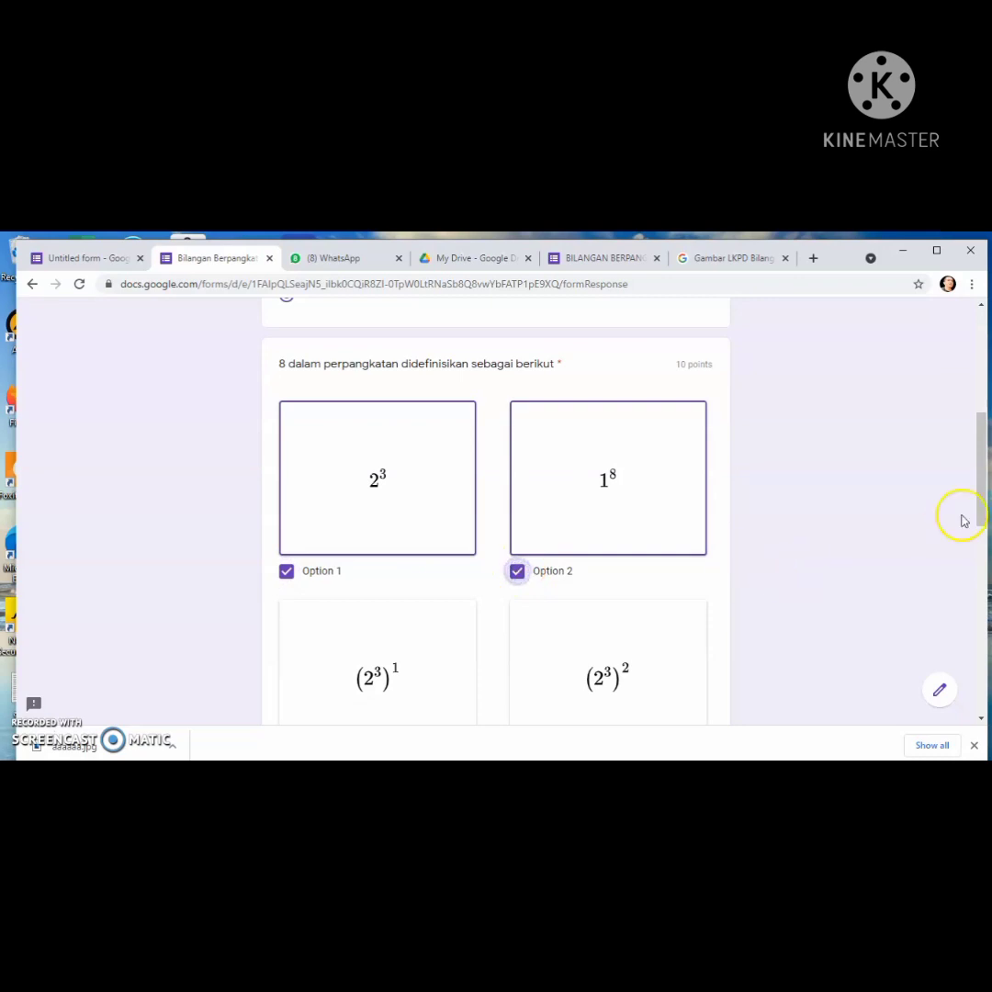
drag(984, 506, 981, 520)
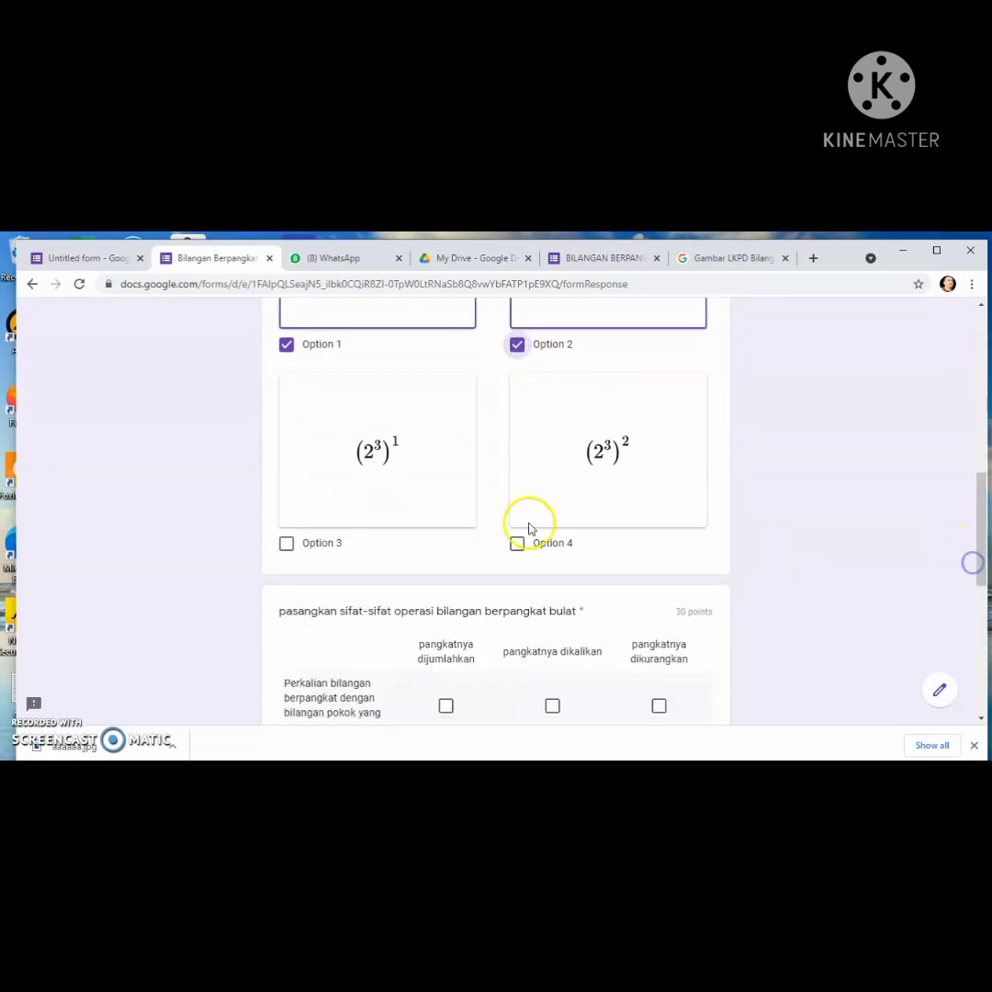
click(287, 543)
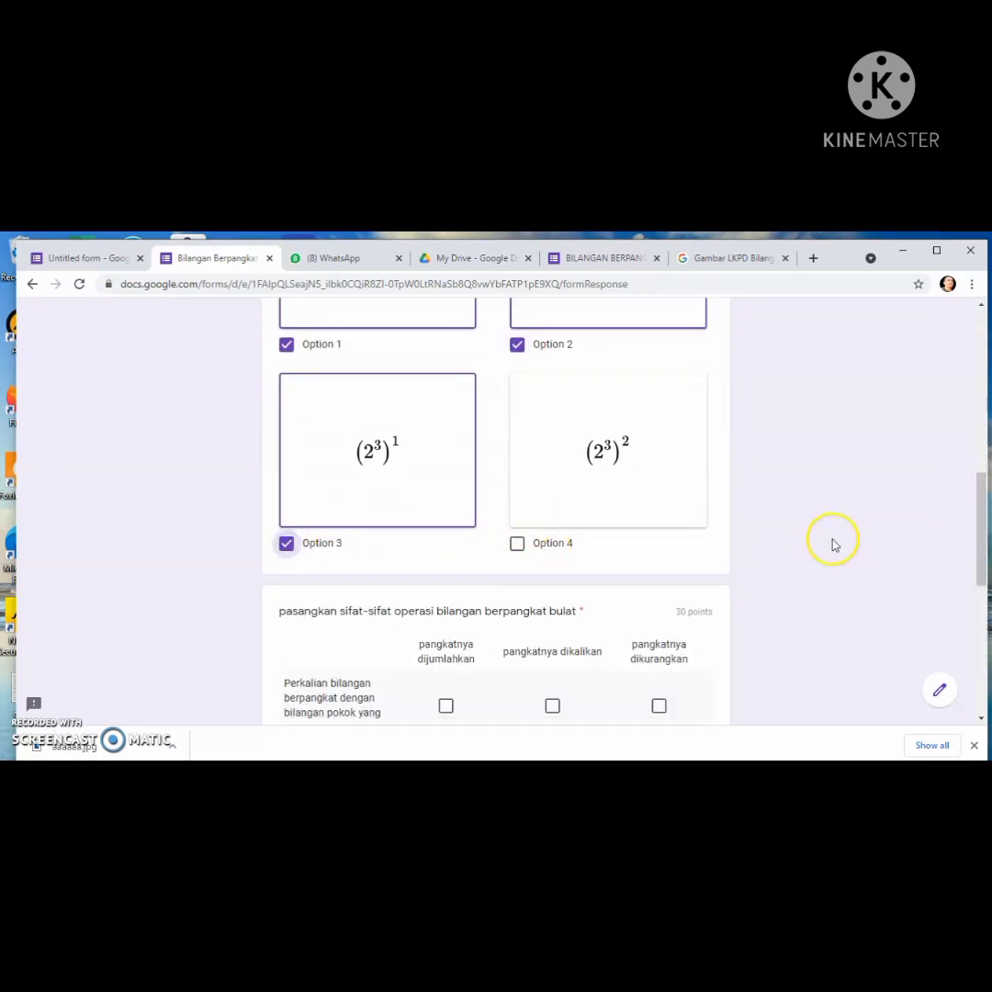
Mark pangkatnya dijumlahkan for all three exponent properties, choose Option 1 for hasil pembagian dari, and continue to Aktivitas 5
drag(979, 536, 980, 598)
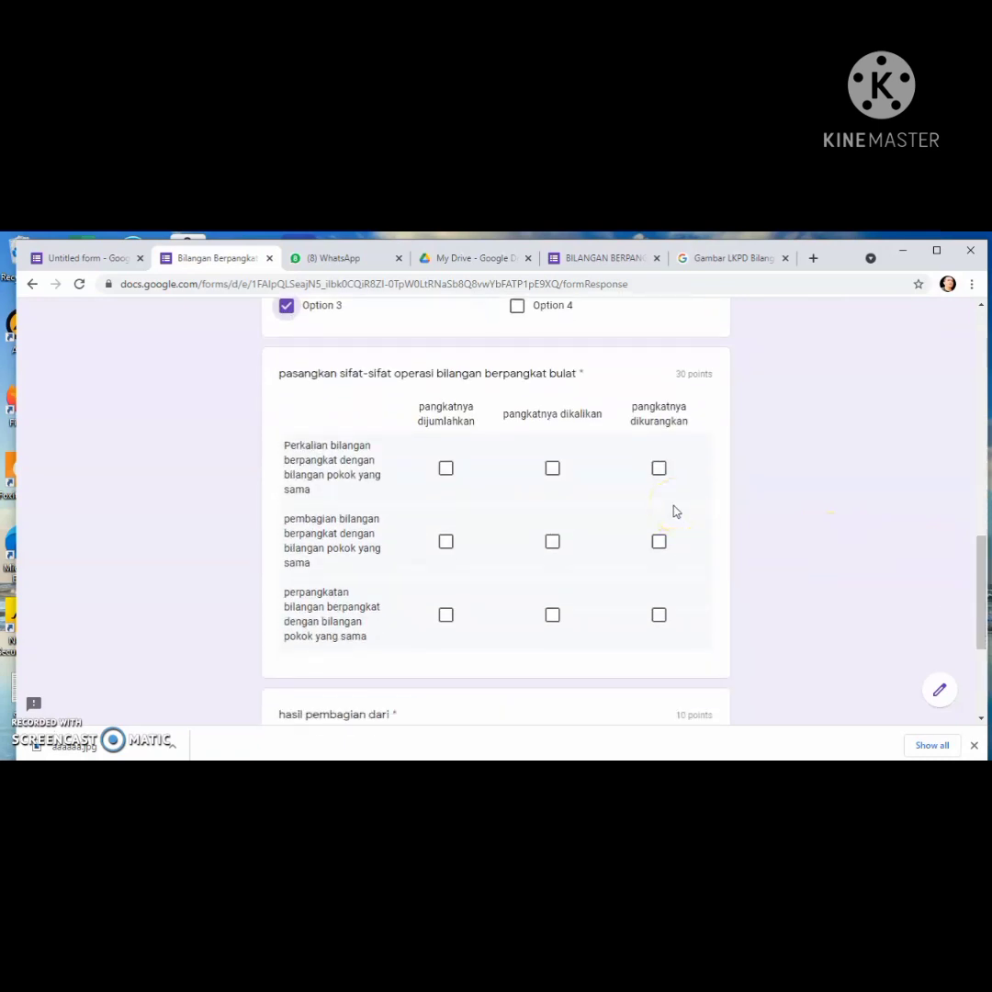
click(447, 468)
click(446, 541)
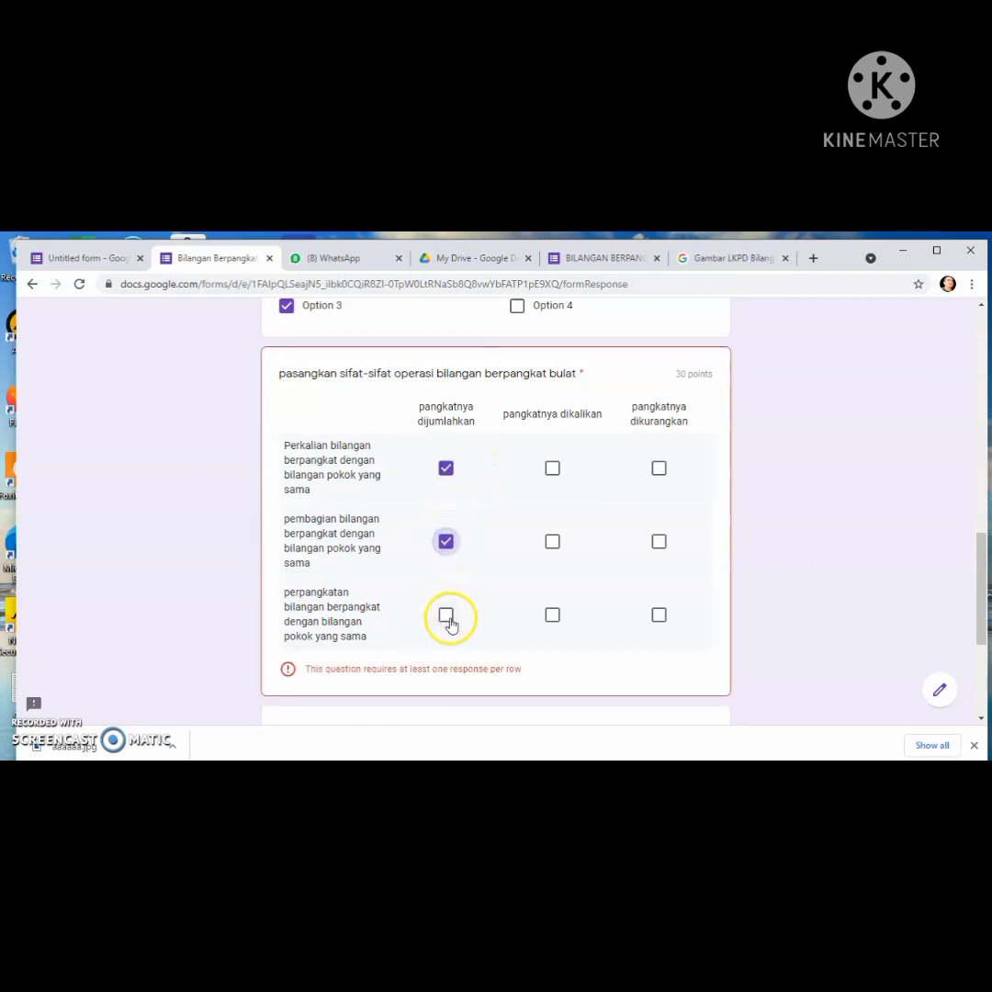
click(445, 614)
drag(984, 602, 972, 667)
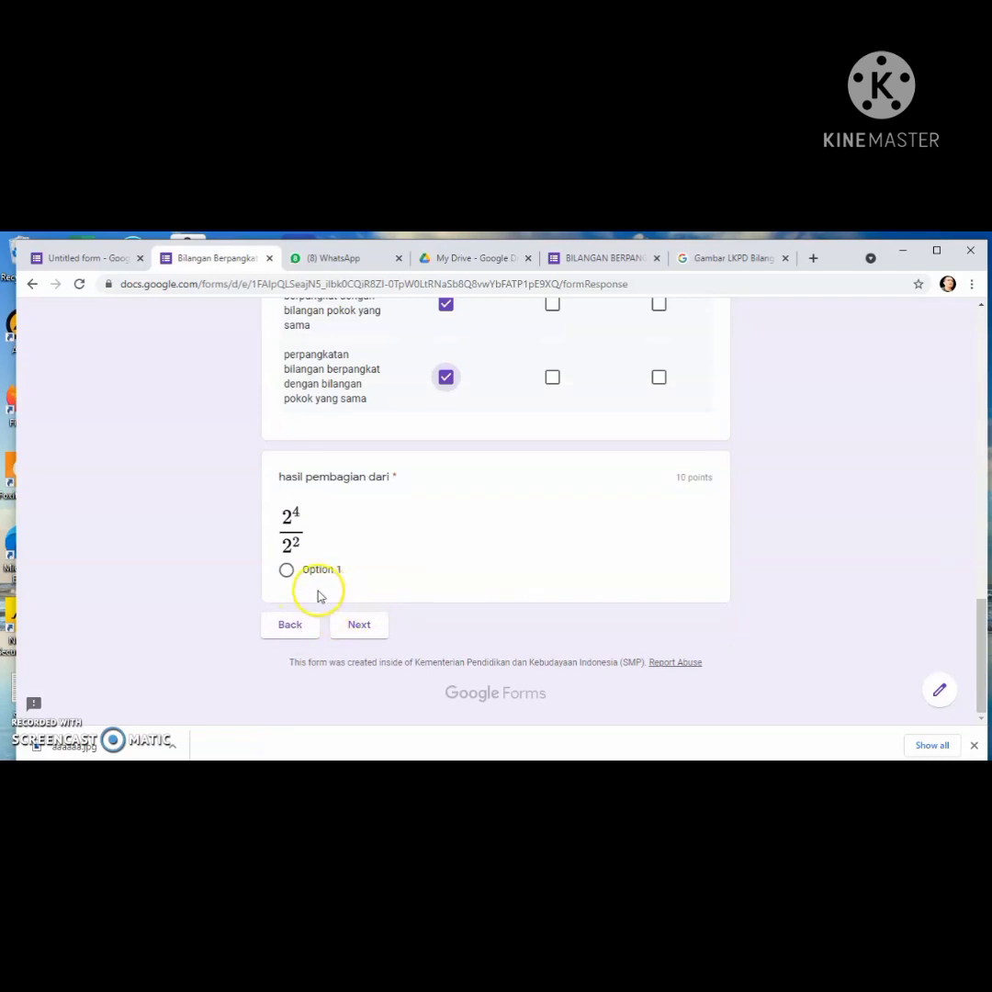
click(287, 572)
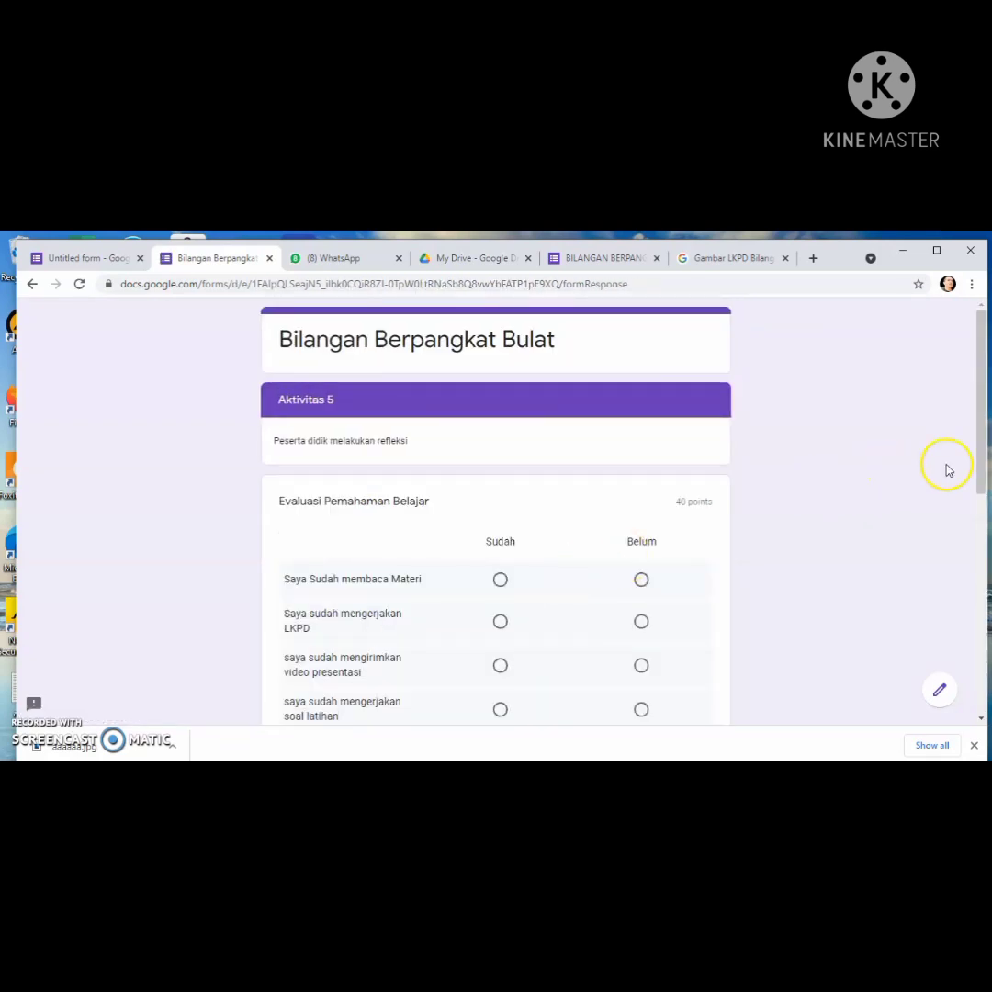
Answer Sudah for all four statements in the Evaluasi Pemahaman Belajar grid
drag(979, 465, 976, 523)
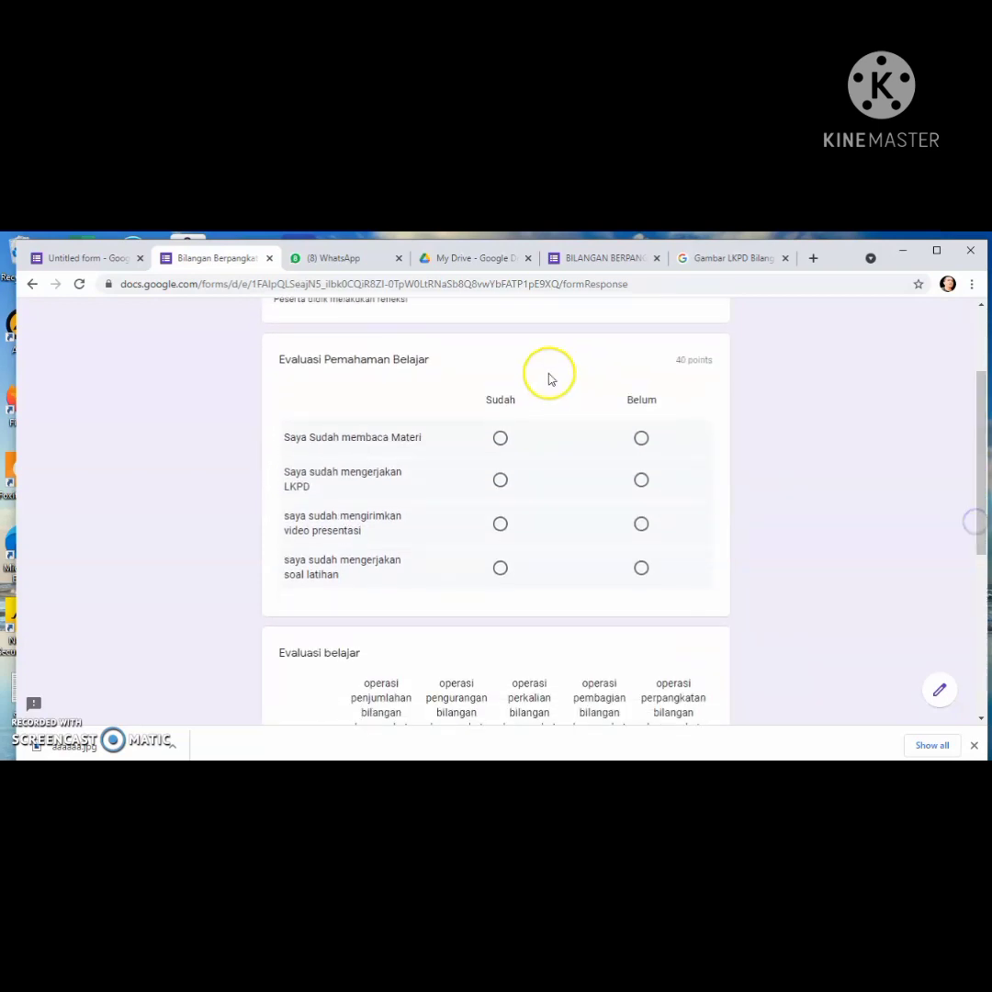
click(500, 438)
click(501, 482)
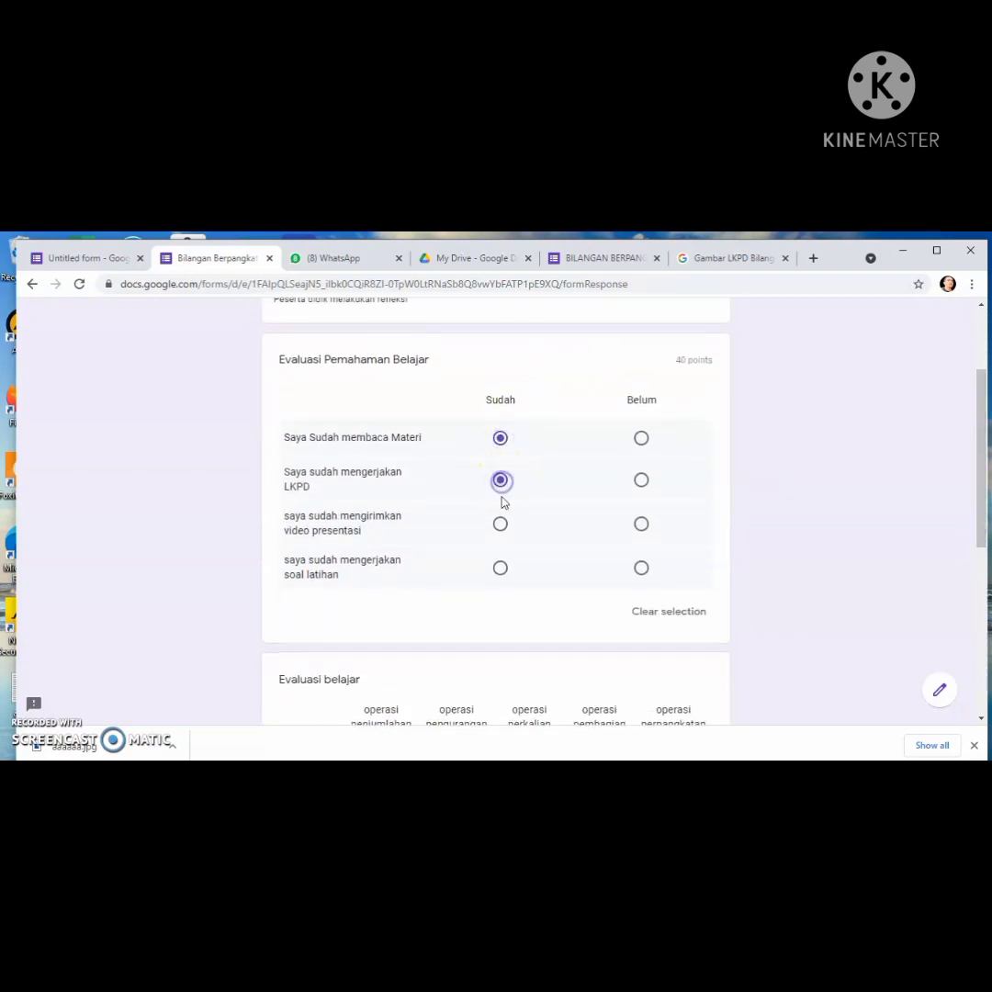
click(500, 524)
click(501, 568)
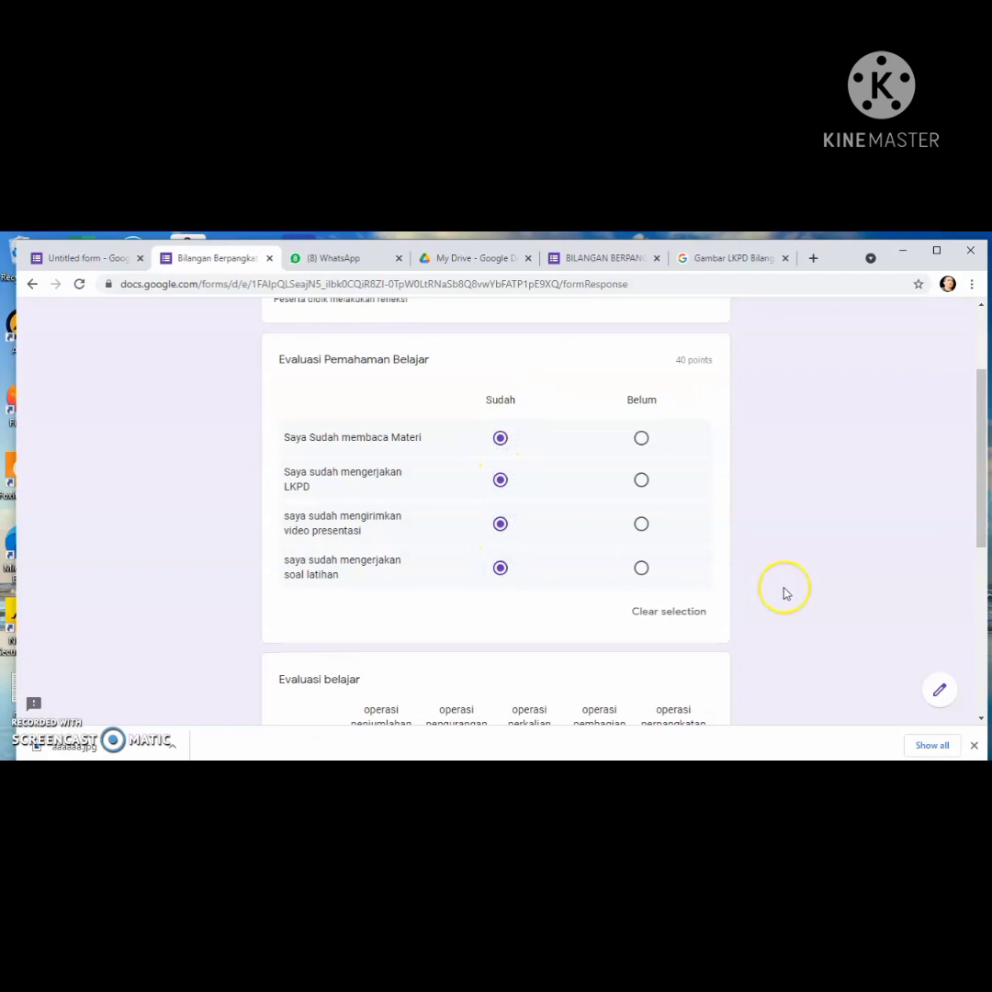
Mark all five operations as not yet understood in the Evaluasi belajar grid and return to Aktivitas 4 without submitting
drag(979, 544, 971, 634)
click(381, 557)
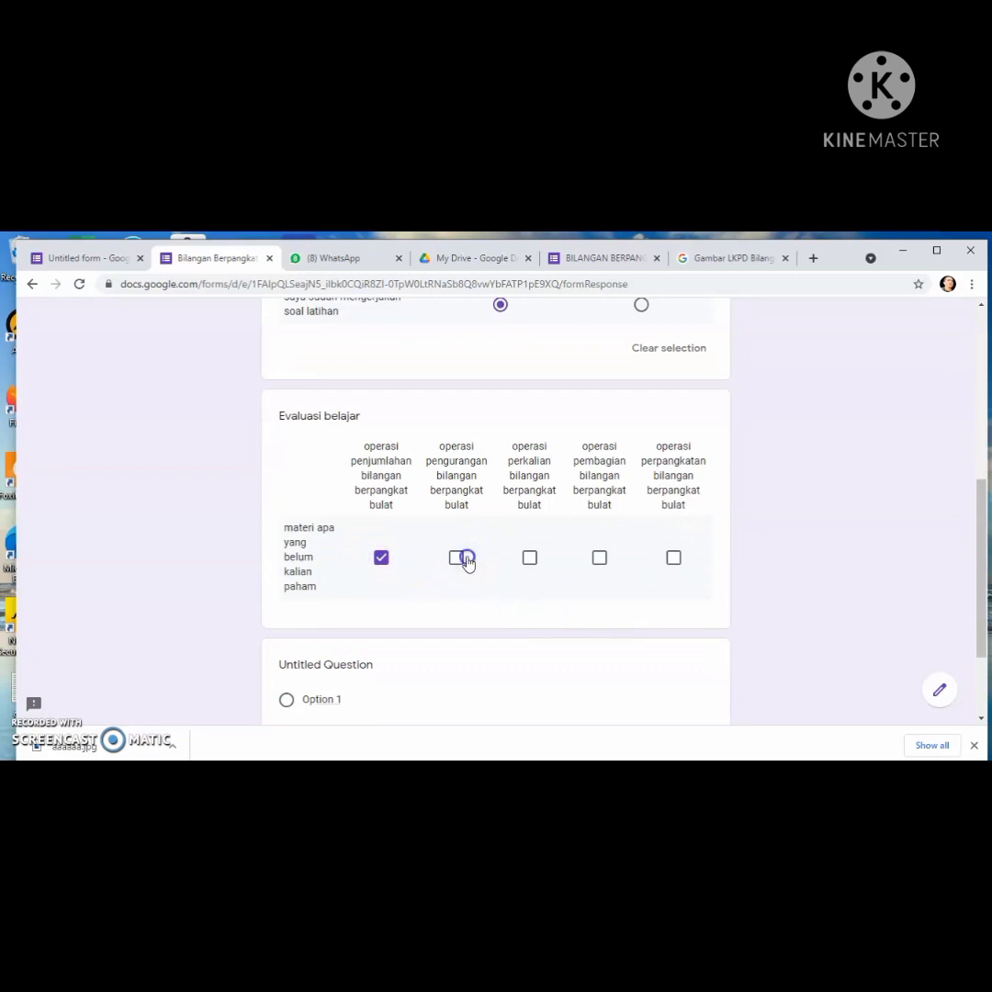
click(457, 558)
click(526, 561)
click(601, 562)
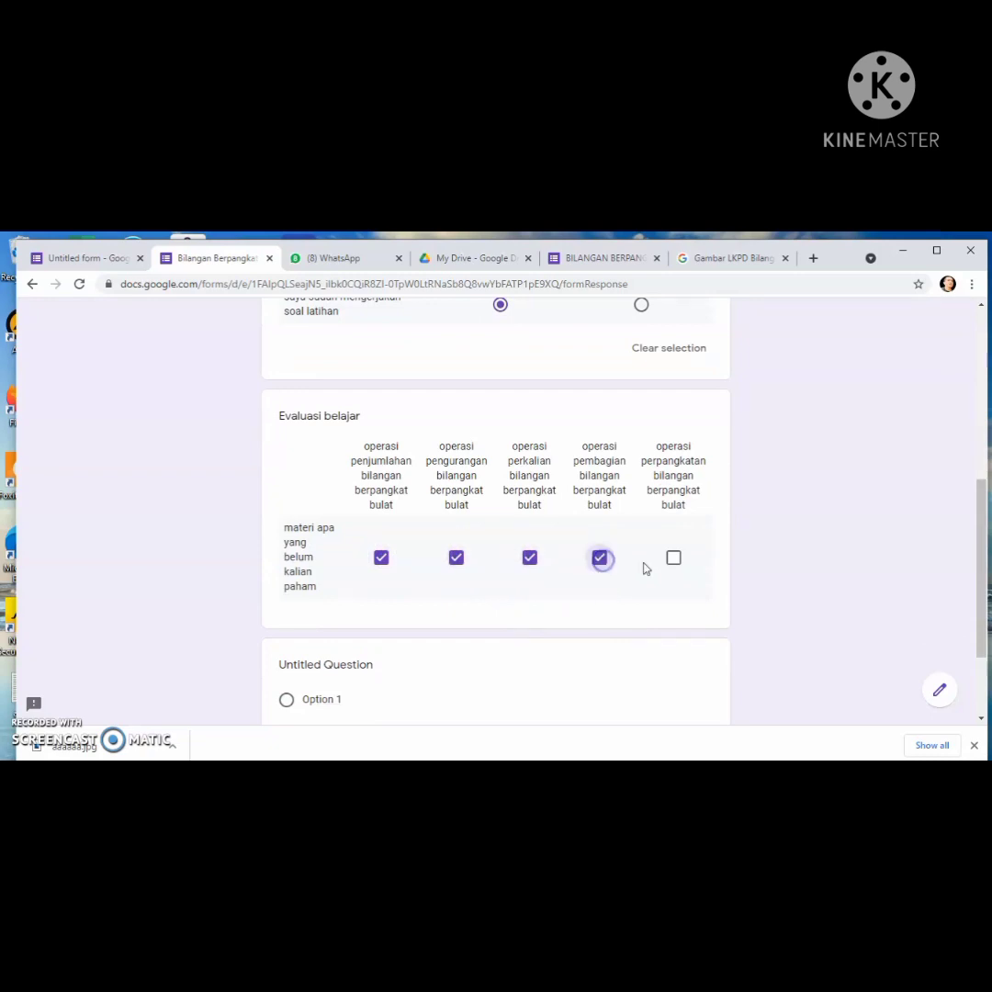
click(674, 562)
drag(975, 593, 969, 677)
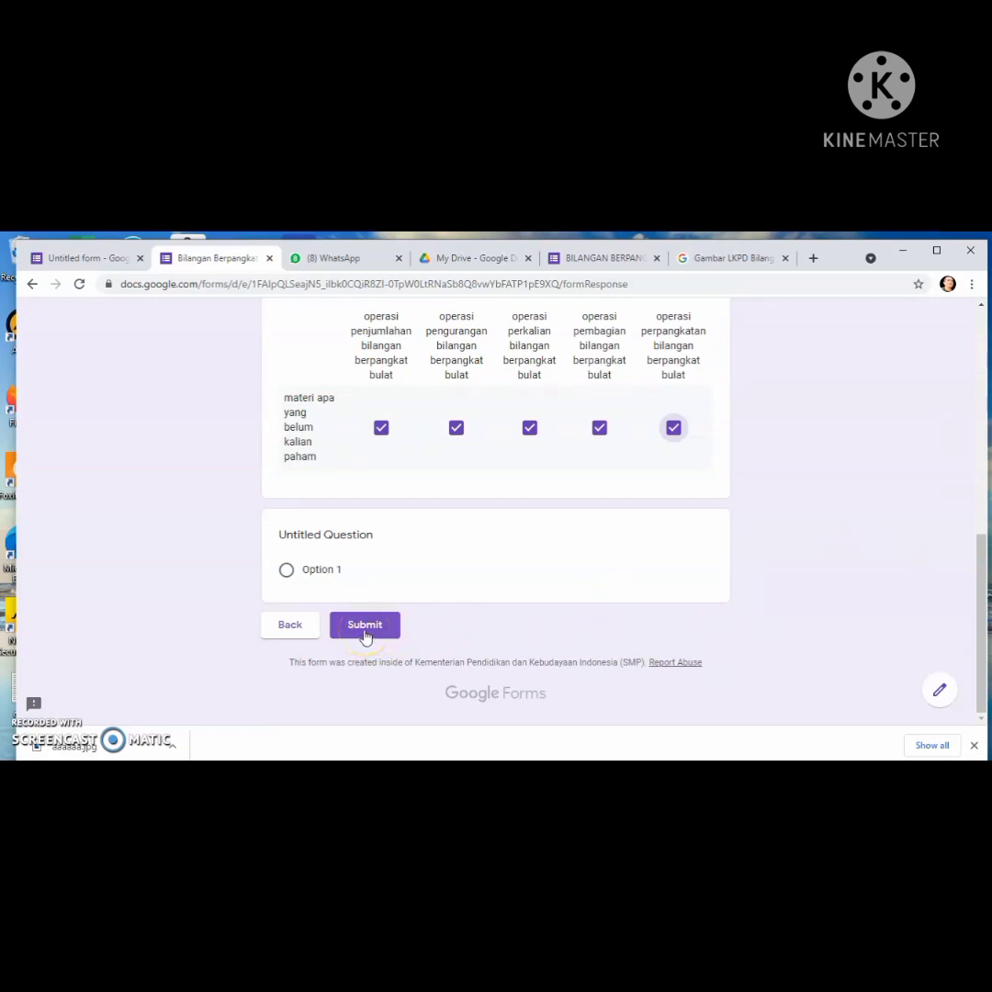
click(290, 628)
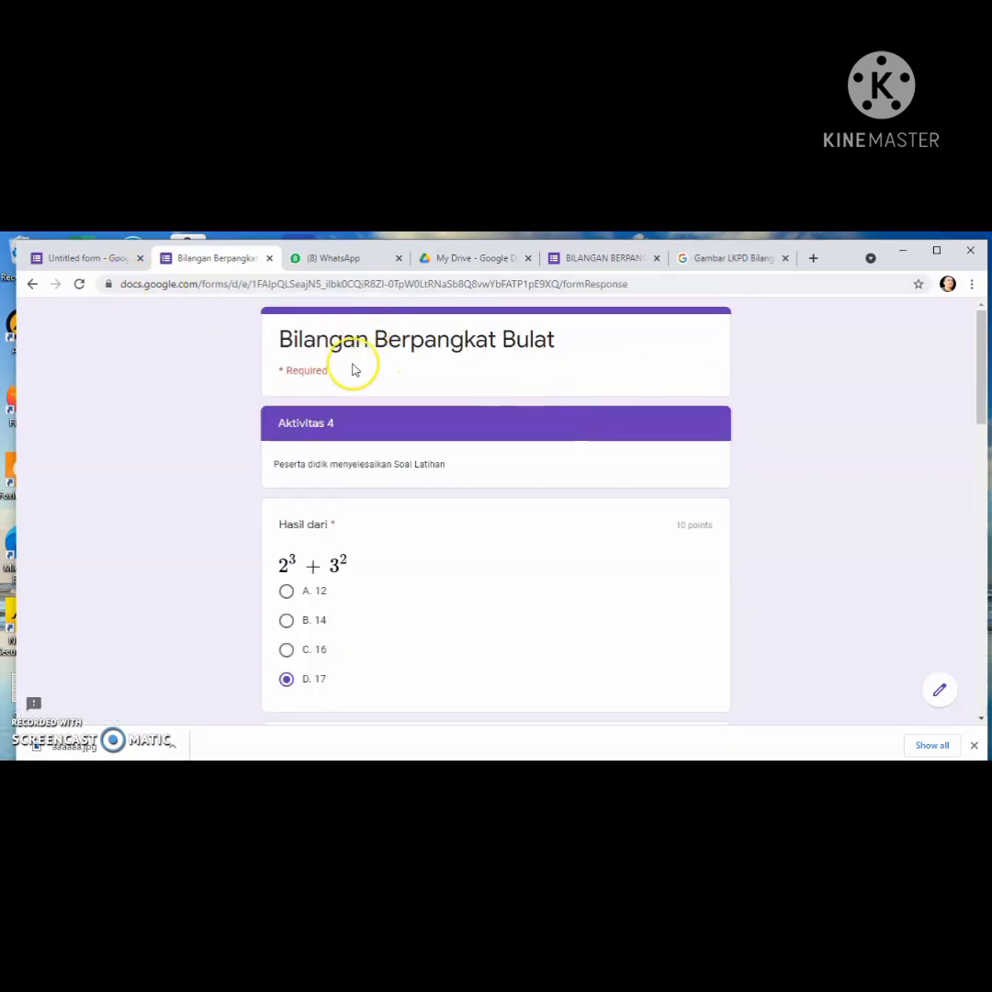
Return to the form editor and delete the empty Untitled Question at the end of Aktivitas 5
click(101, 260)
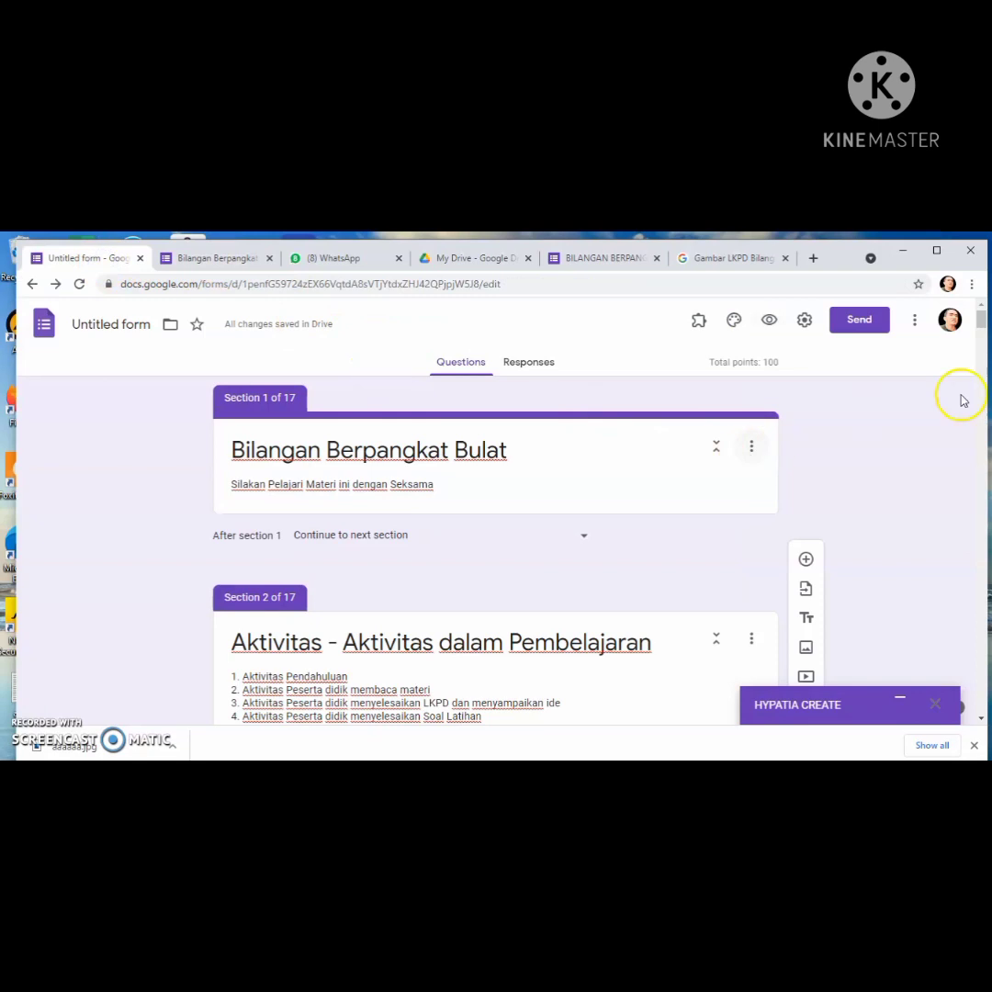
drag(980, 332, 980, 730)
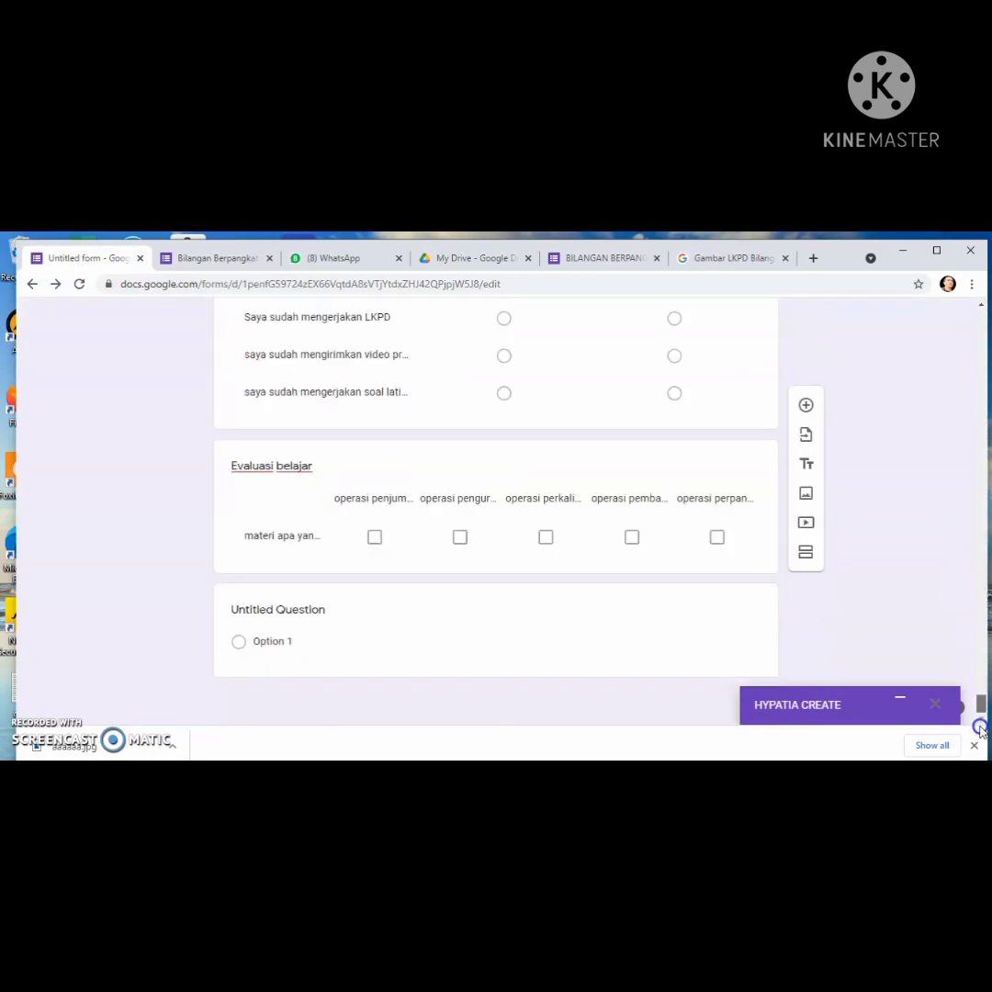
click(742, 648)
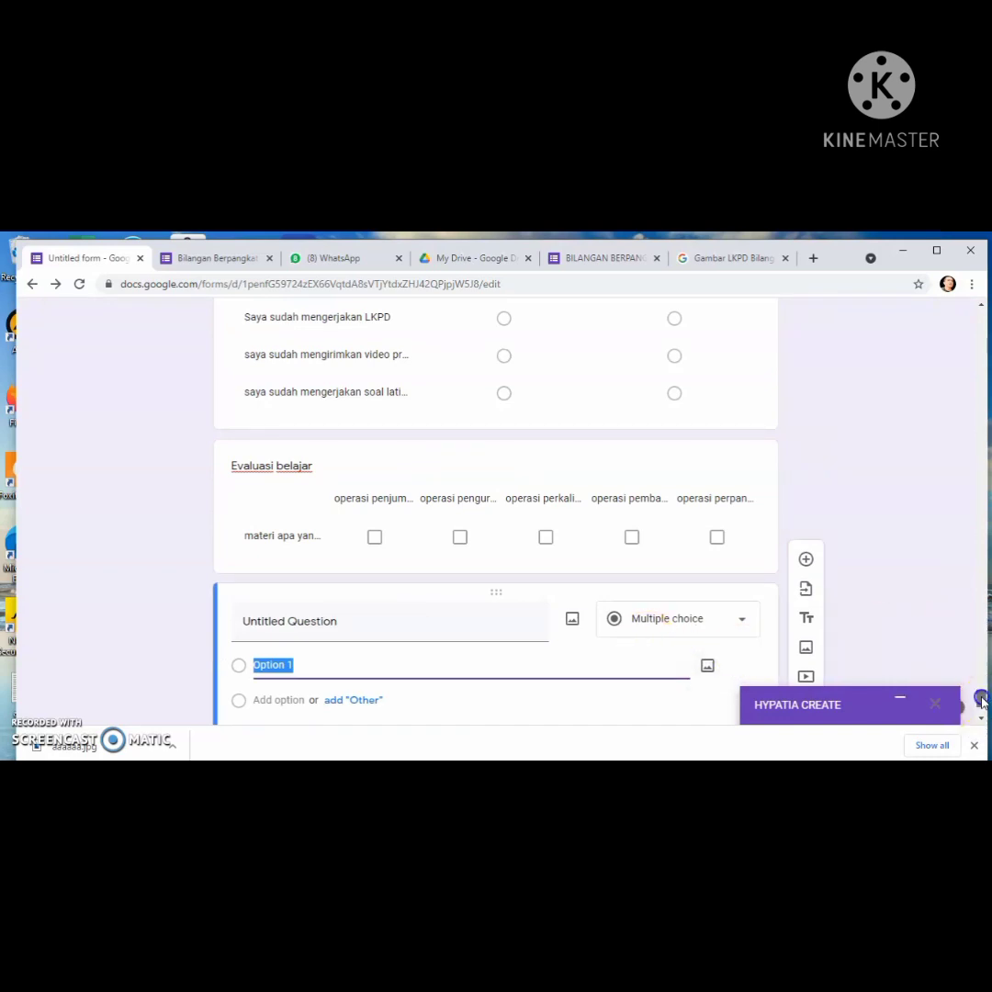
scroll(980, 702, down, 2)
click(606, 652)
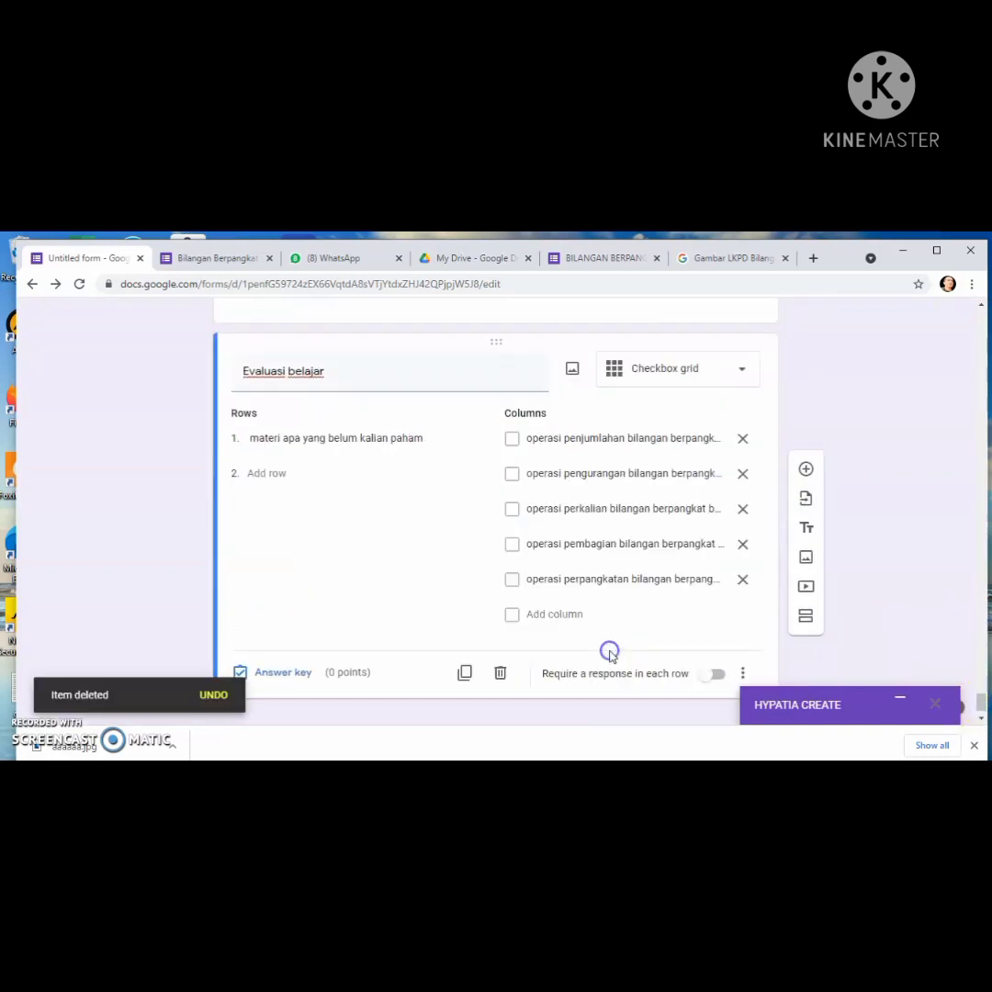
Change the hasil pembagian dari question in section 16 from Multiple choice to Short answer
mouse_move(980, 703)
mouse_down()
mouse_move(976, 665)
mouse_move(976, 673)
mouse_up()
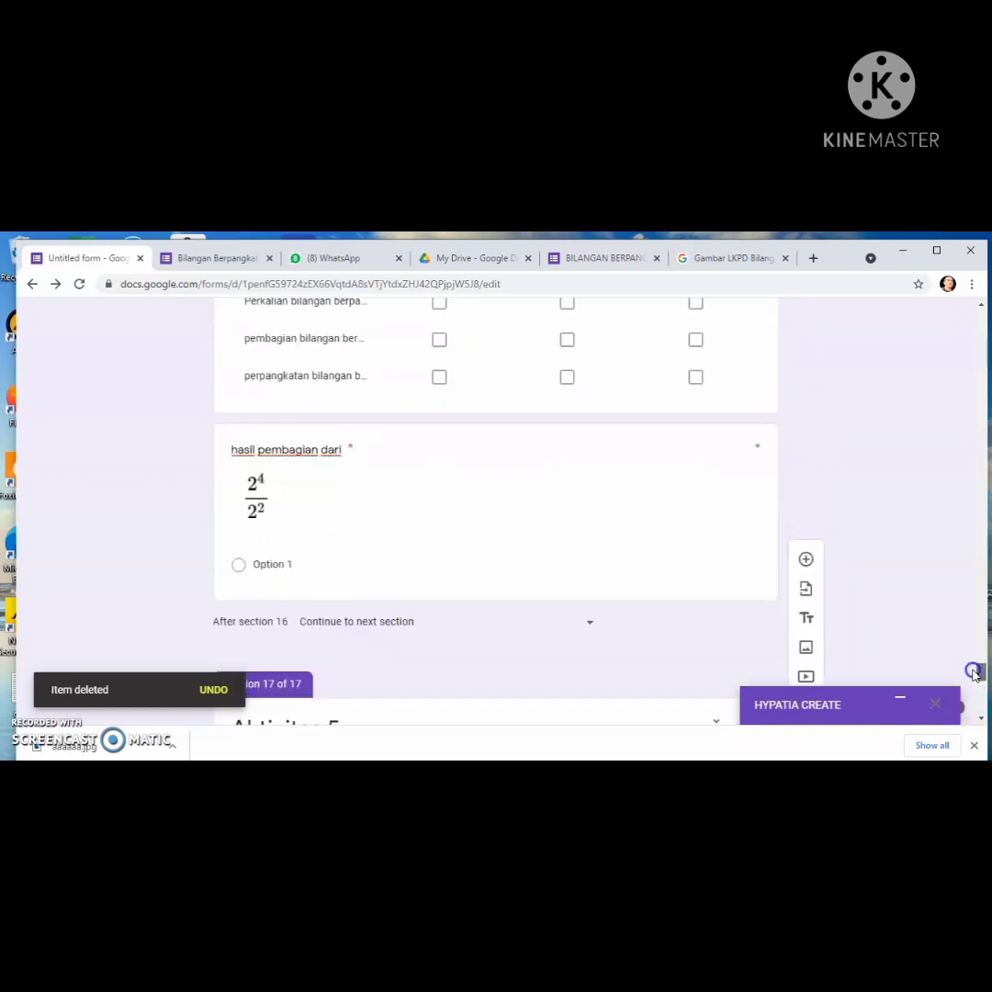
click(578, 558)
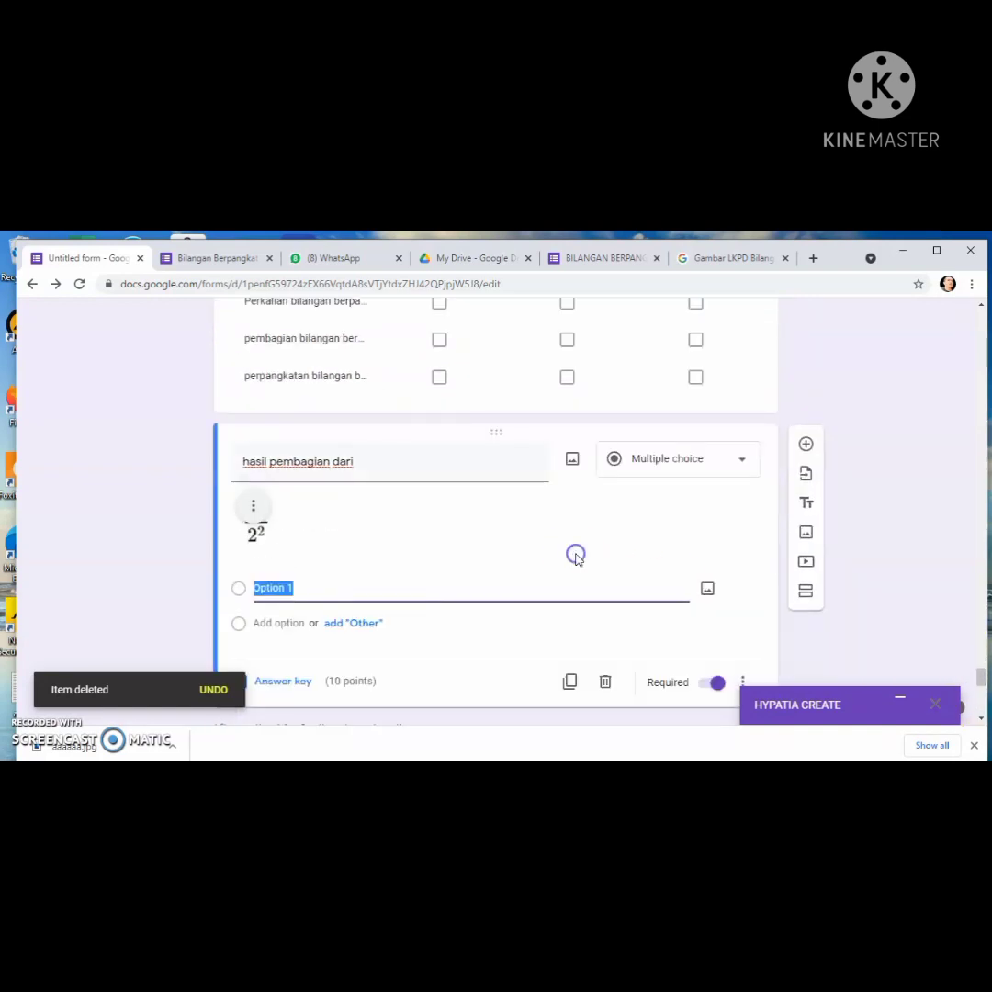
click(740, 462)
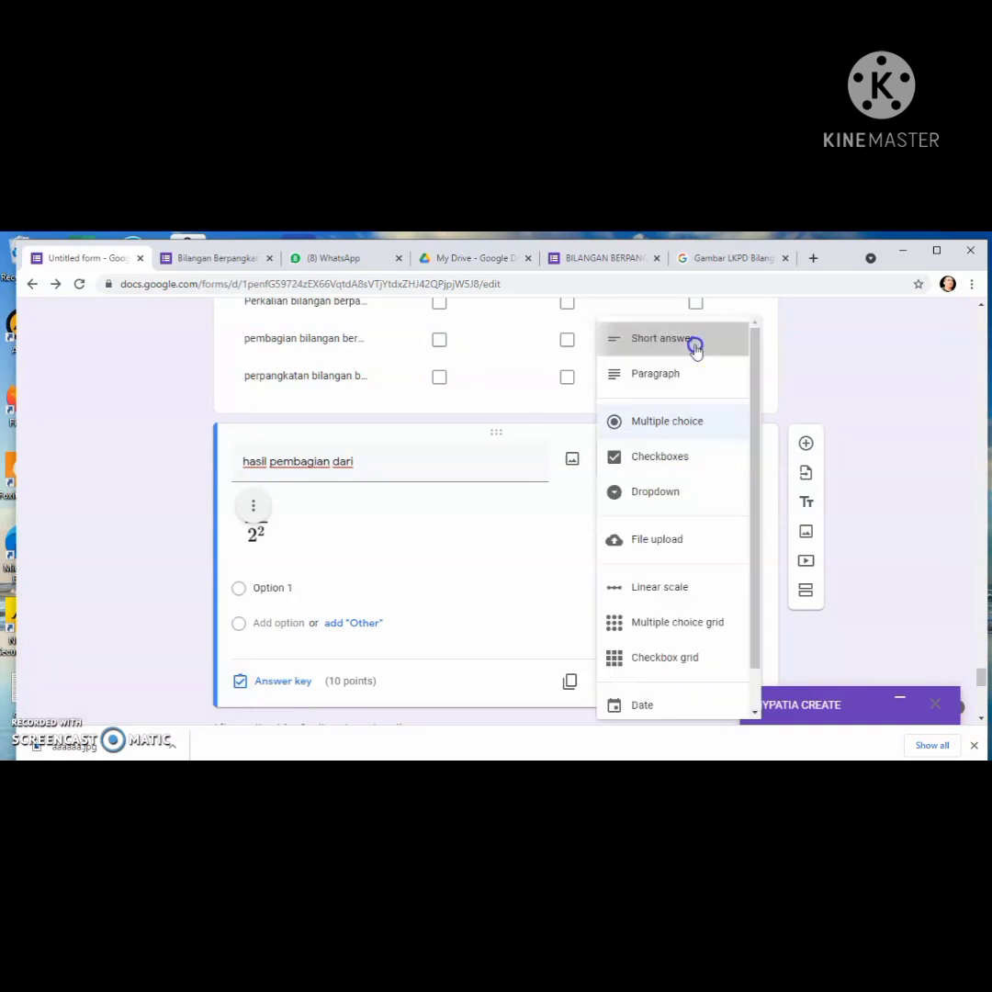
click(695, 341)
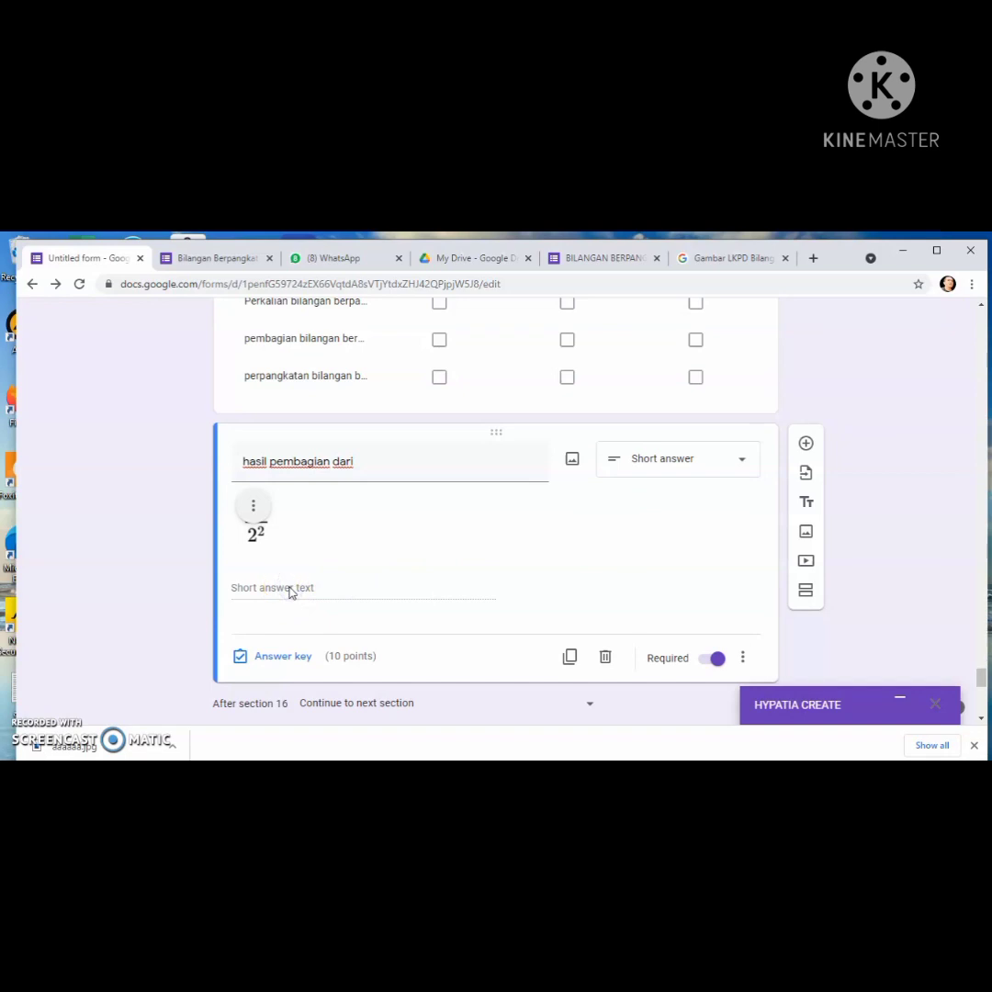
Add 4, =4 and ==4 as correct answers in the hasil pembagian dari question's answer key and finish editing the key
click(285, 657)
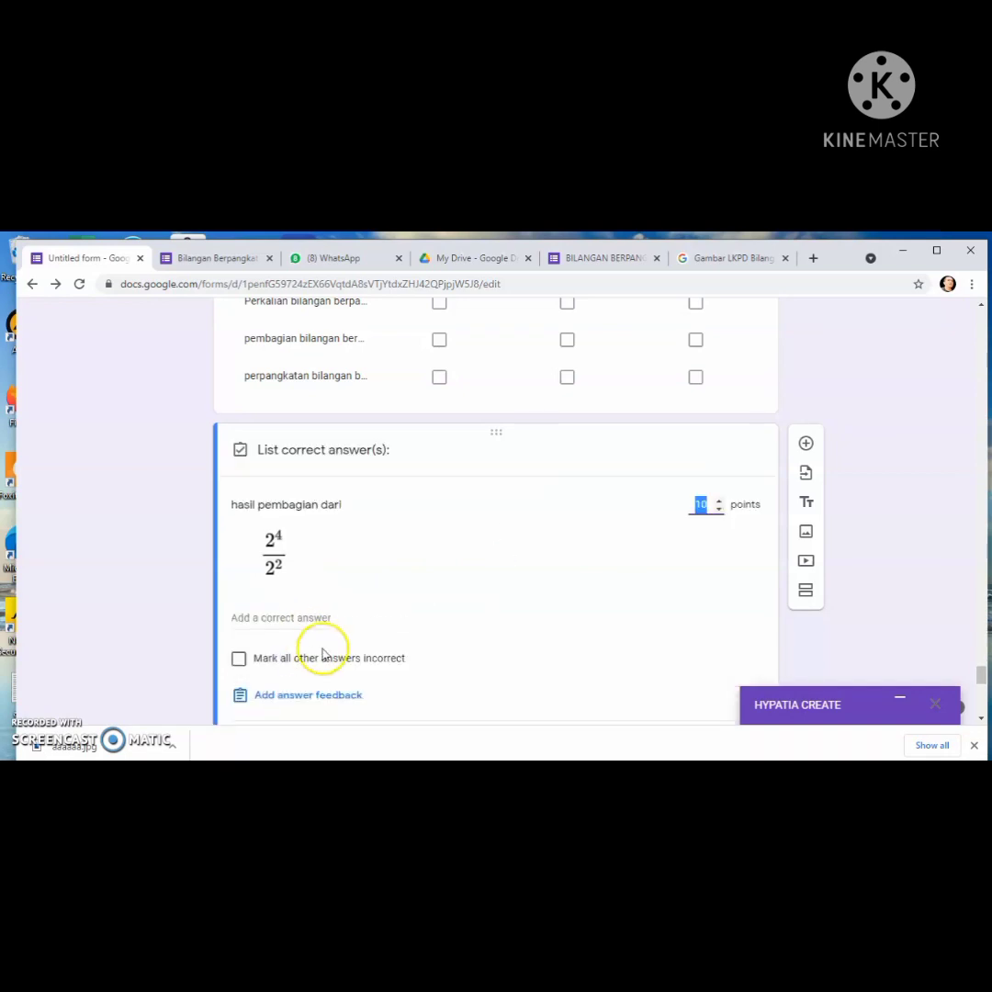
click(286, 618)
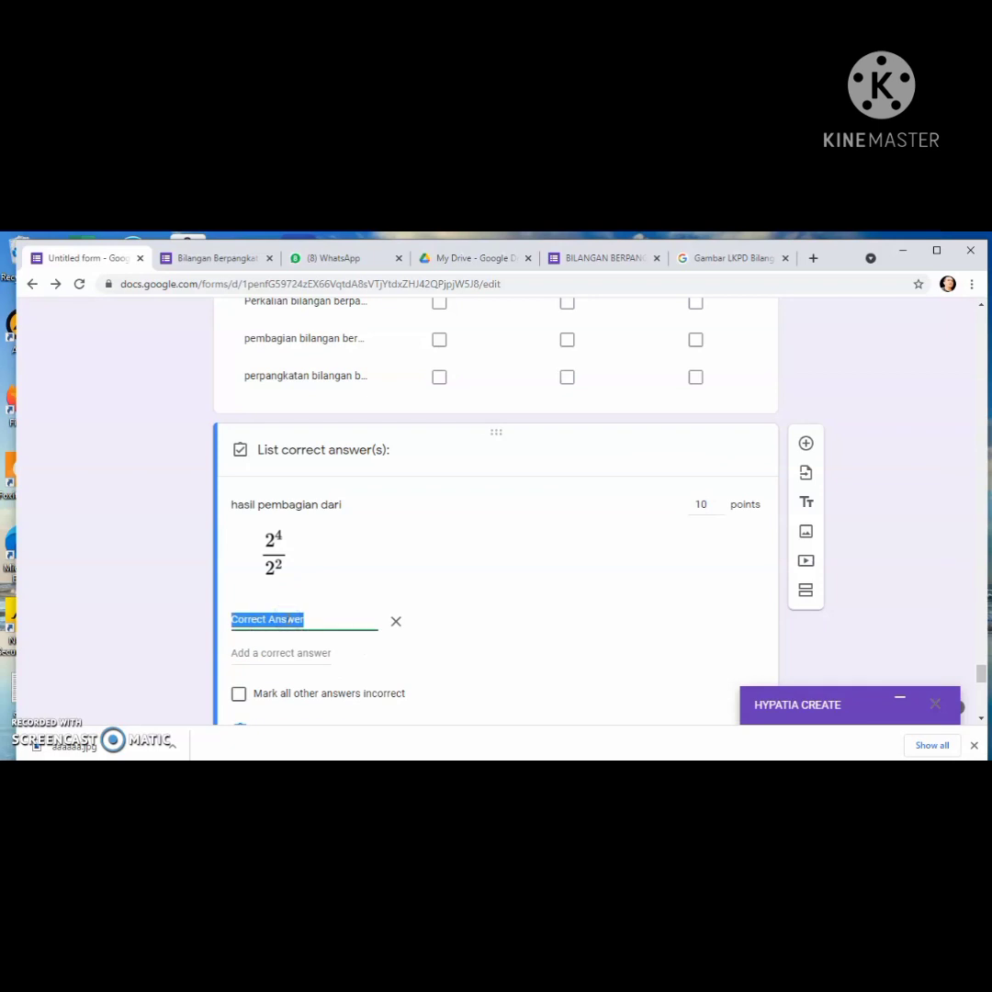
text(4)
key(Return)
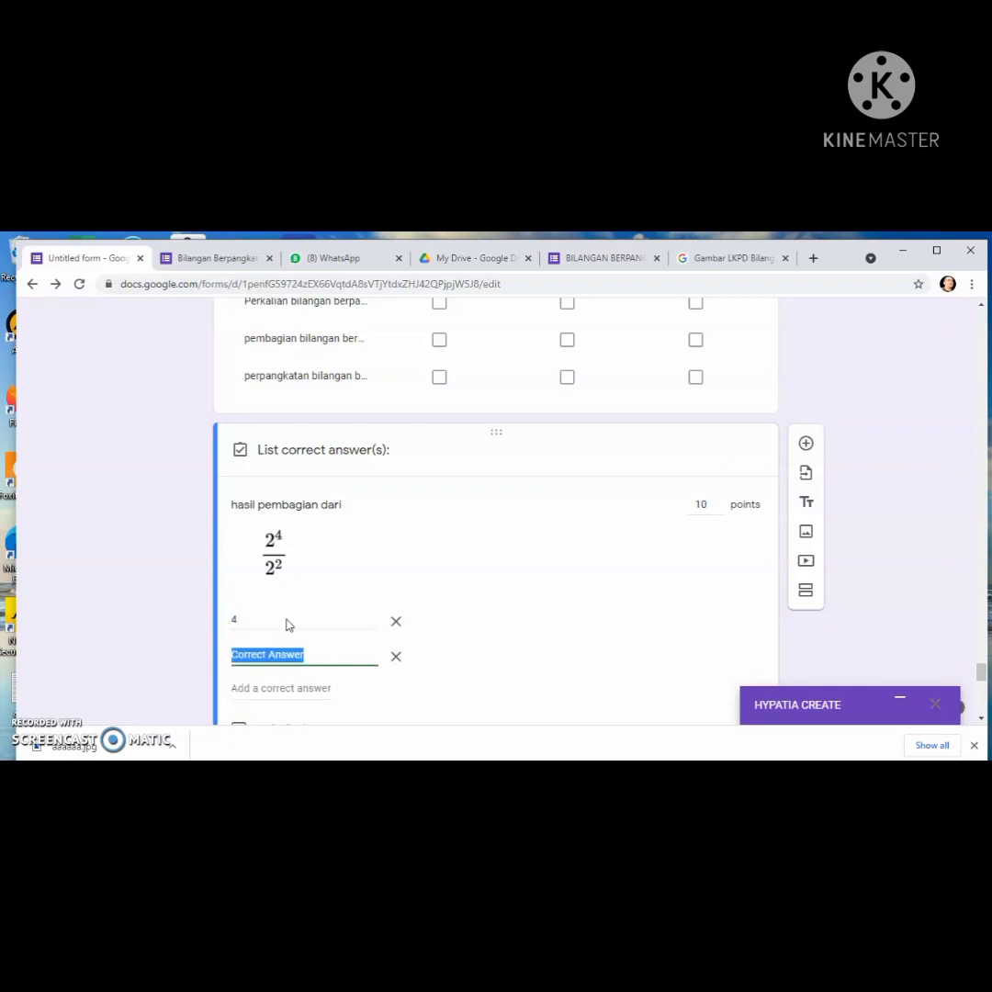
text(=4)
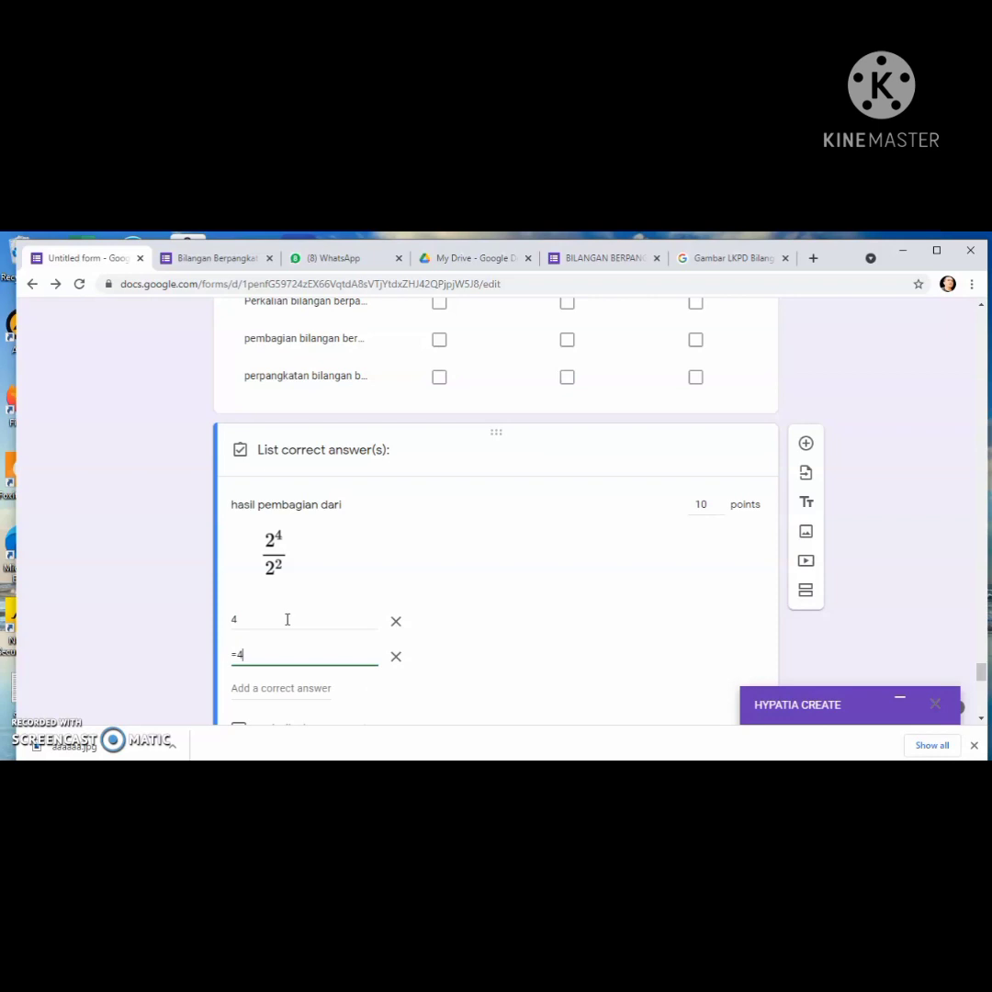
key(Return)
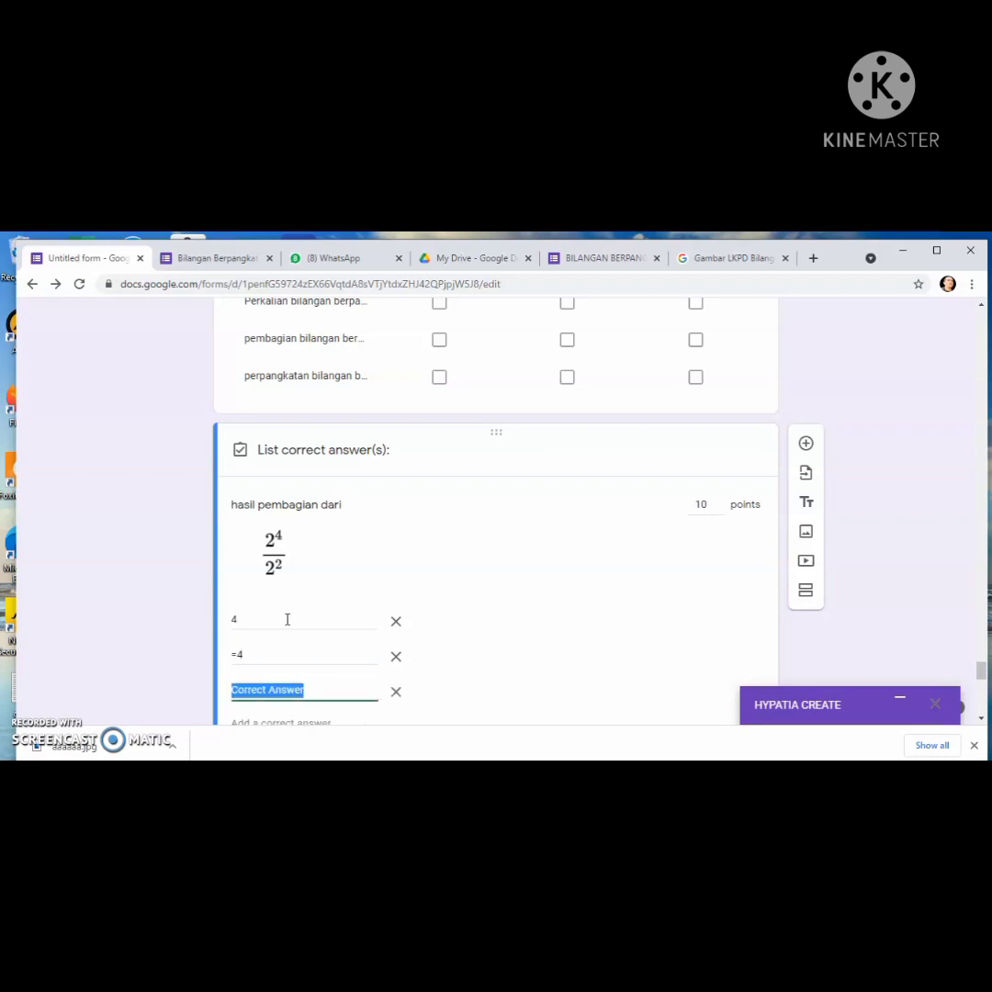
text(==4)
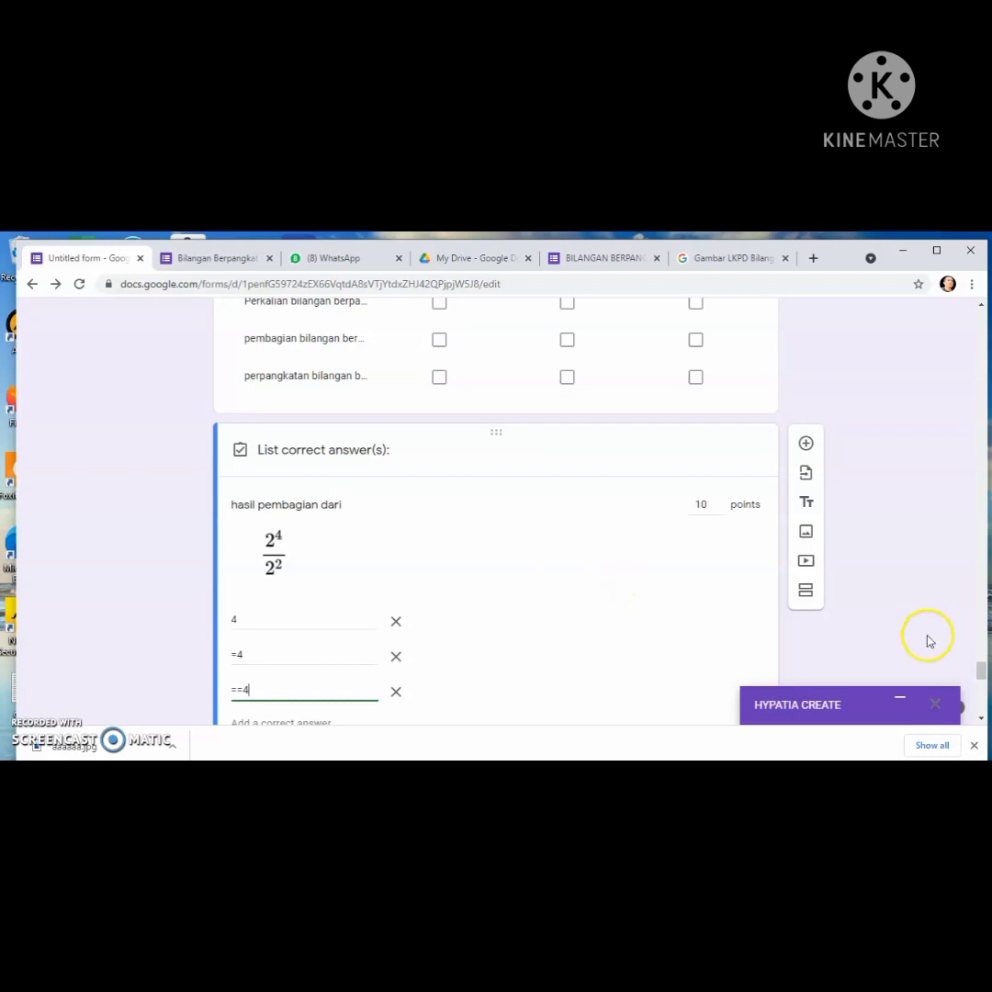
drag(981, 673, 981, 681)
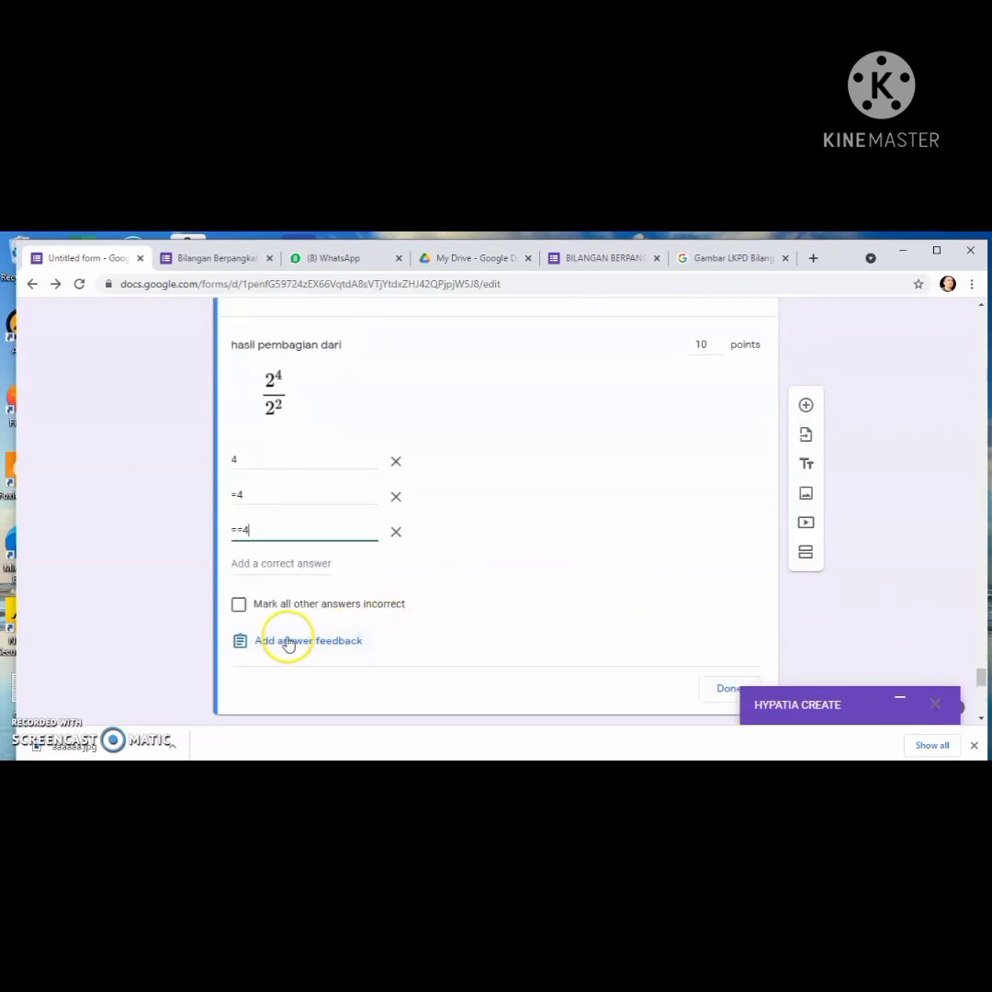
click(546, 586)
click(717, 688)
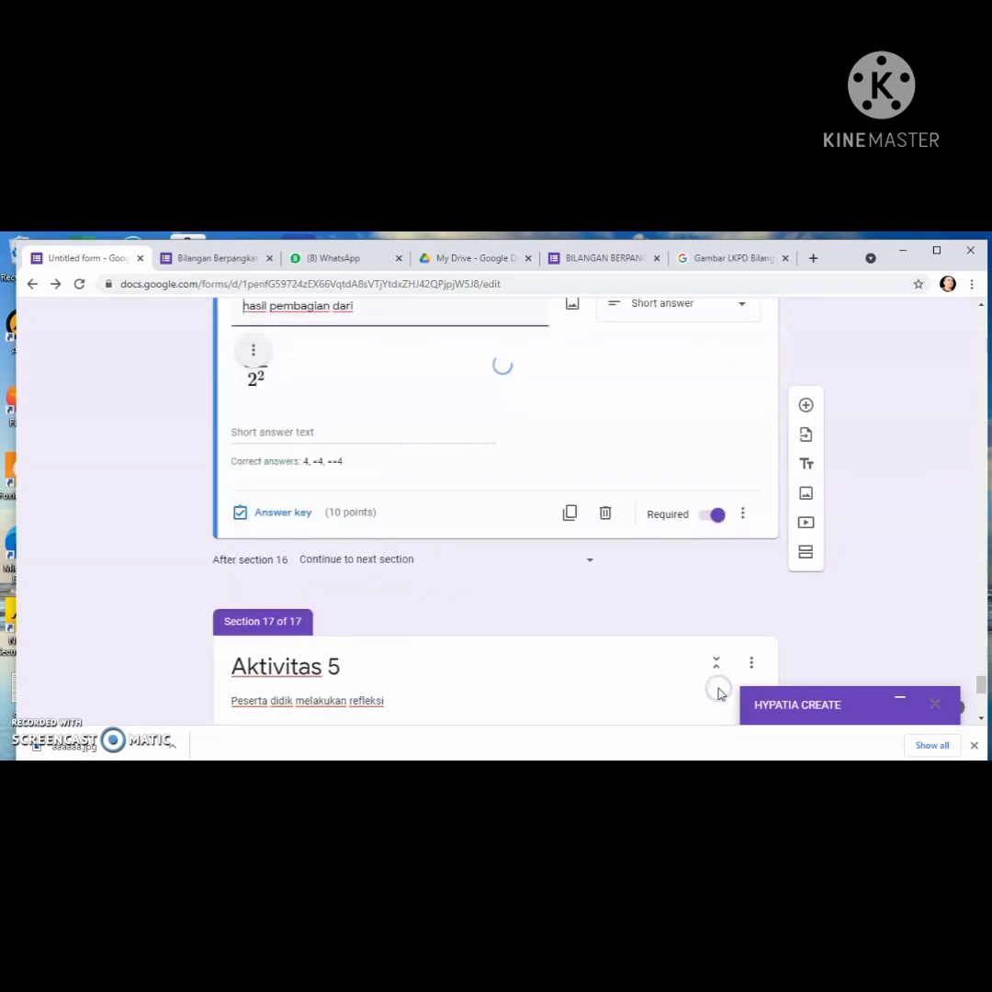
drag(981, 696, 950, 313)
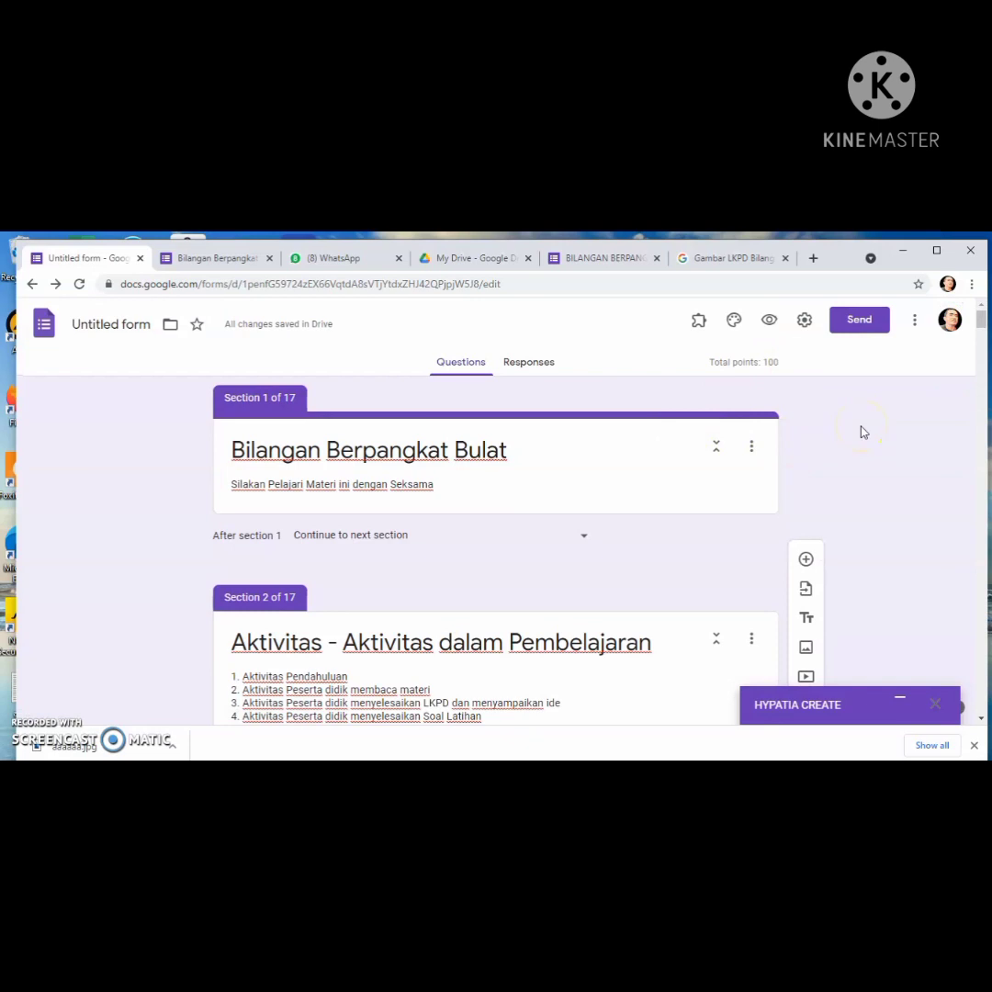
Get the form's shareable link from the send options, shorten its URL and copy it
click(857, 321)
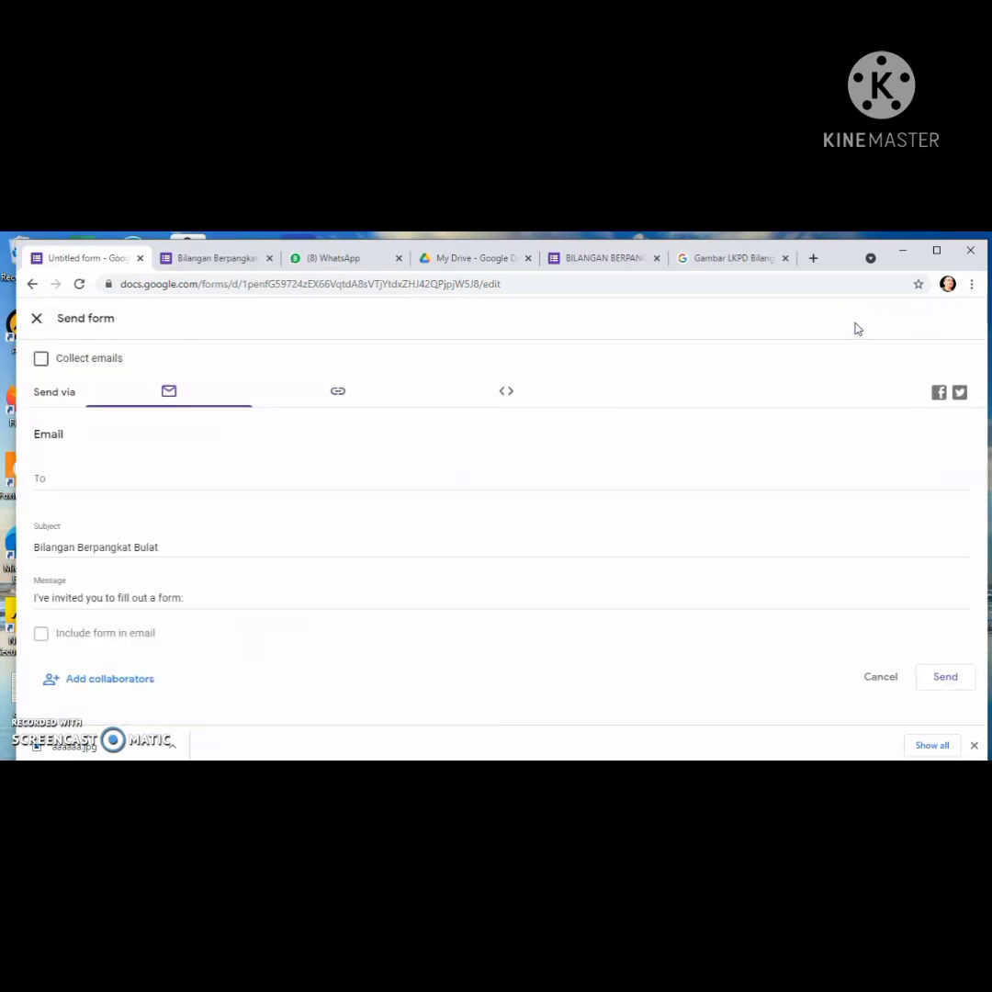
click(469, 403)
click(349, 396)
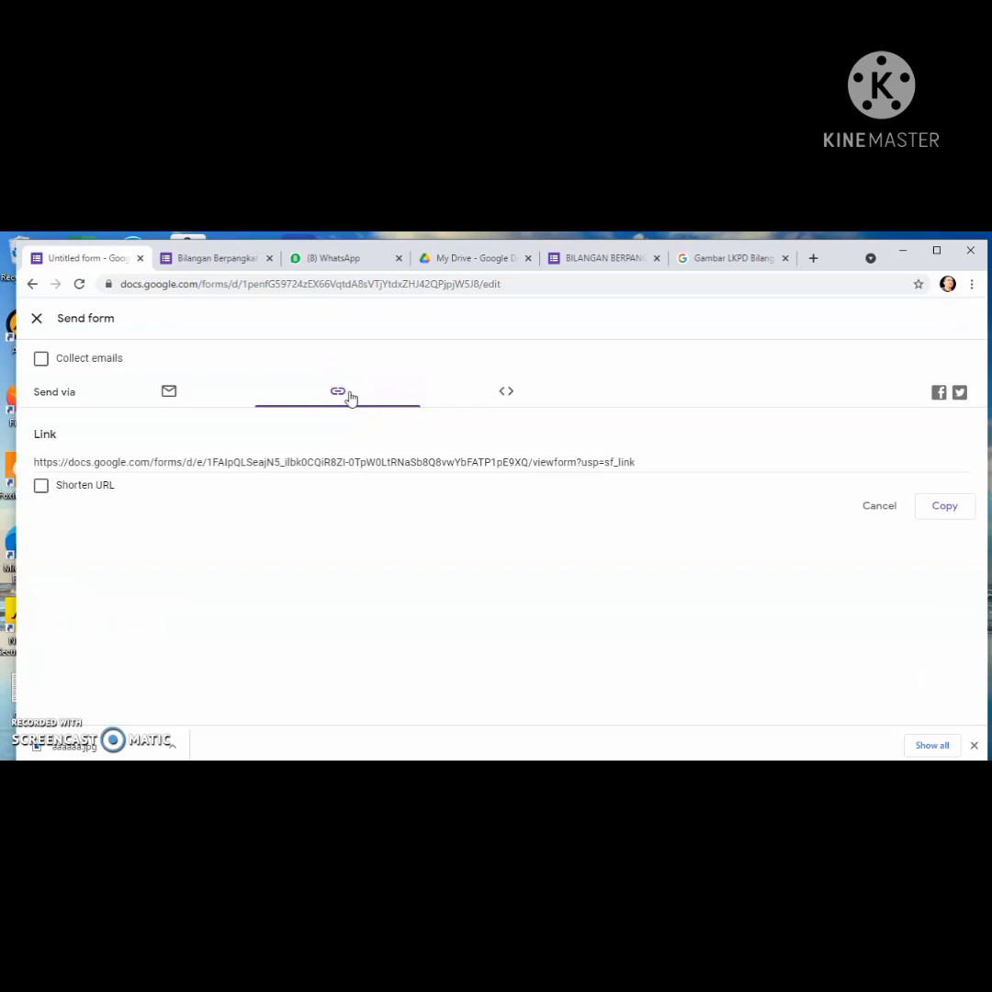
click(40, 488)
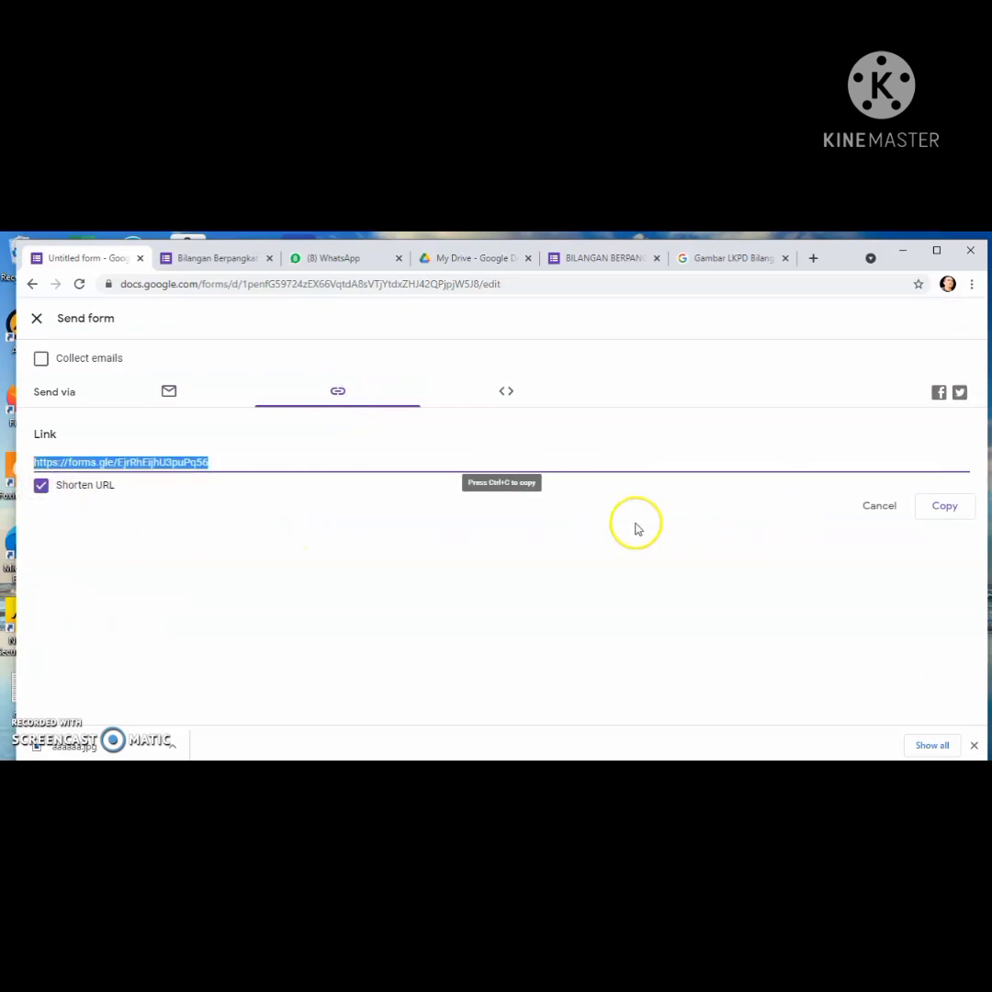
click(946, 511)
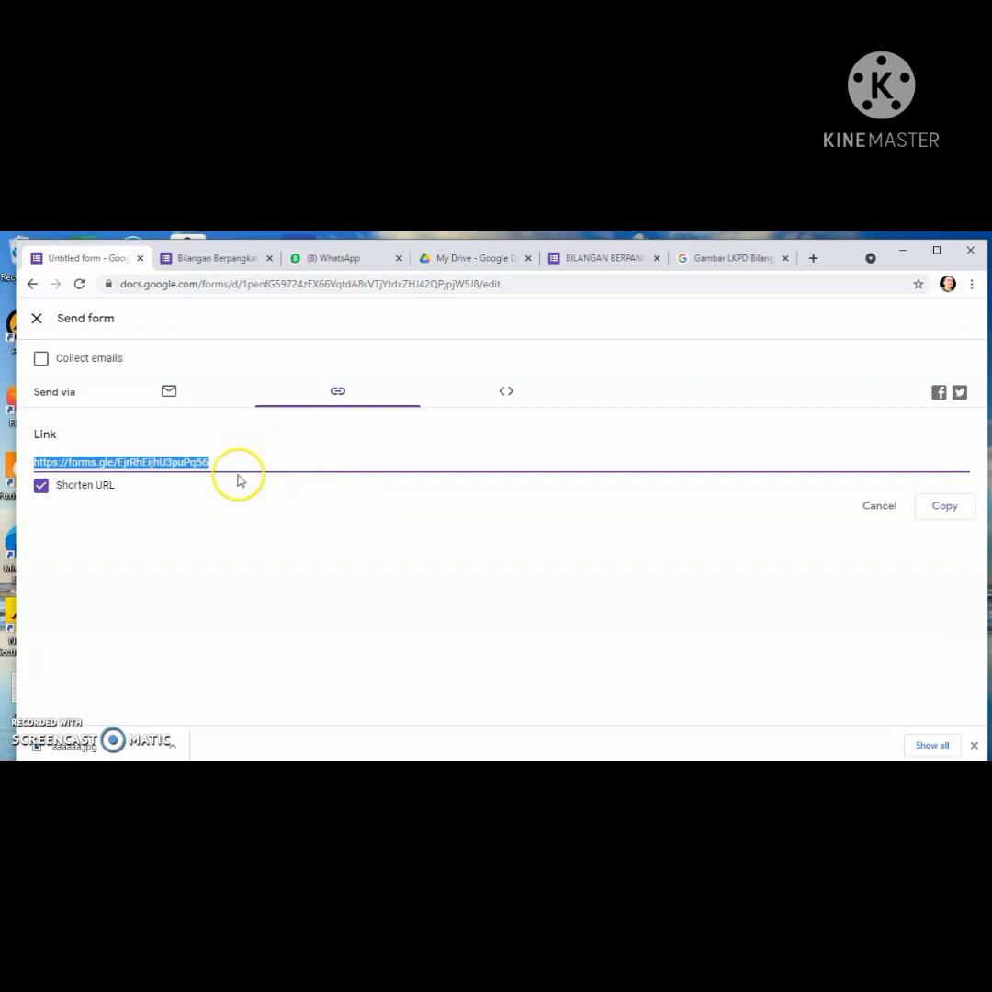
Close the old Bilangan Berpangkat Bulat preview, recopy the short link and open a fresh preview of the form
click(271, 260)
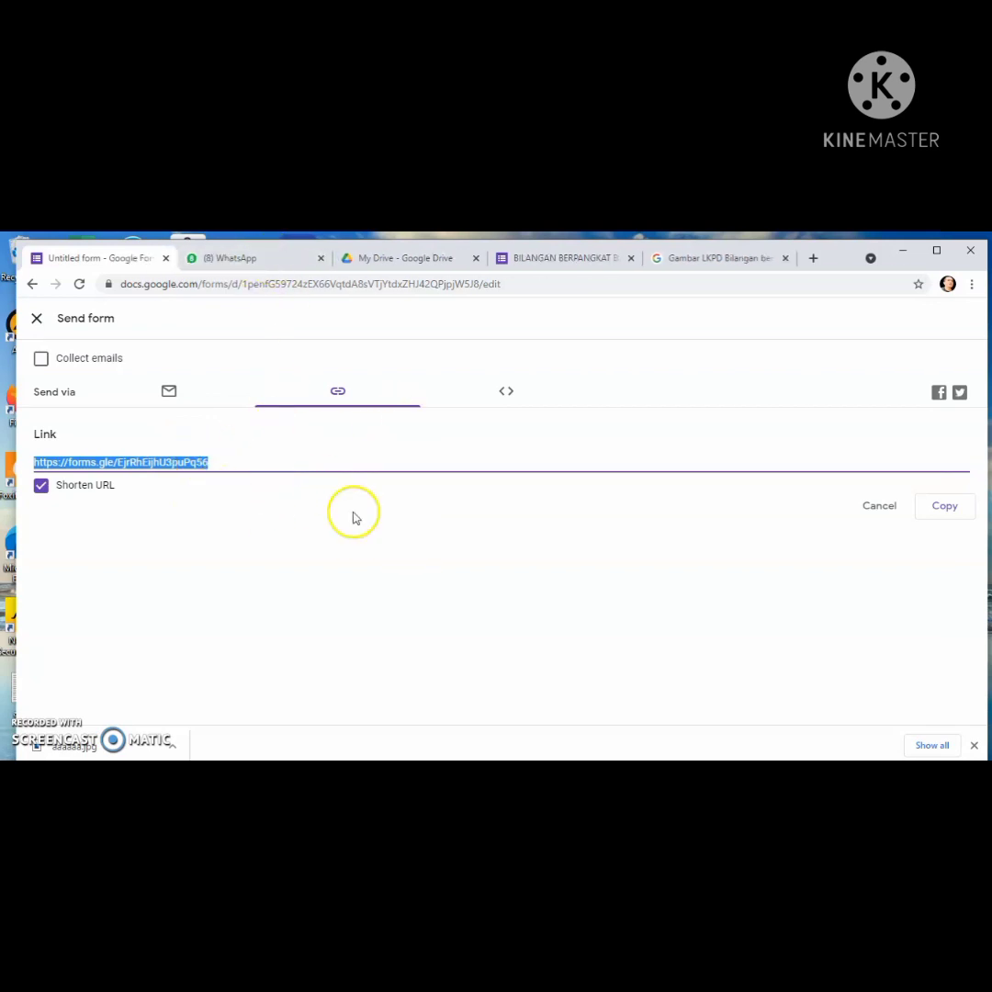
click(946, 508)
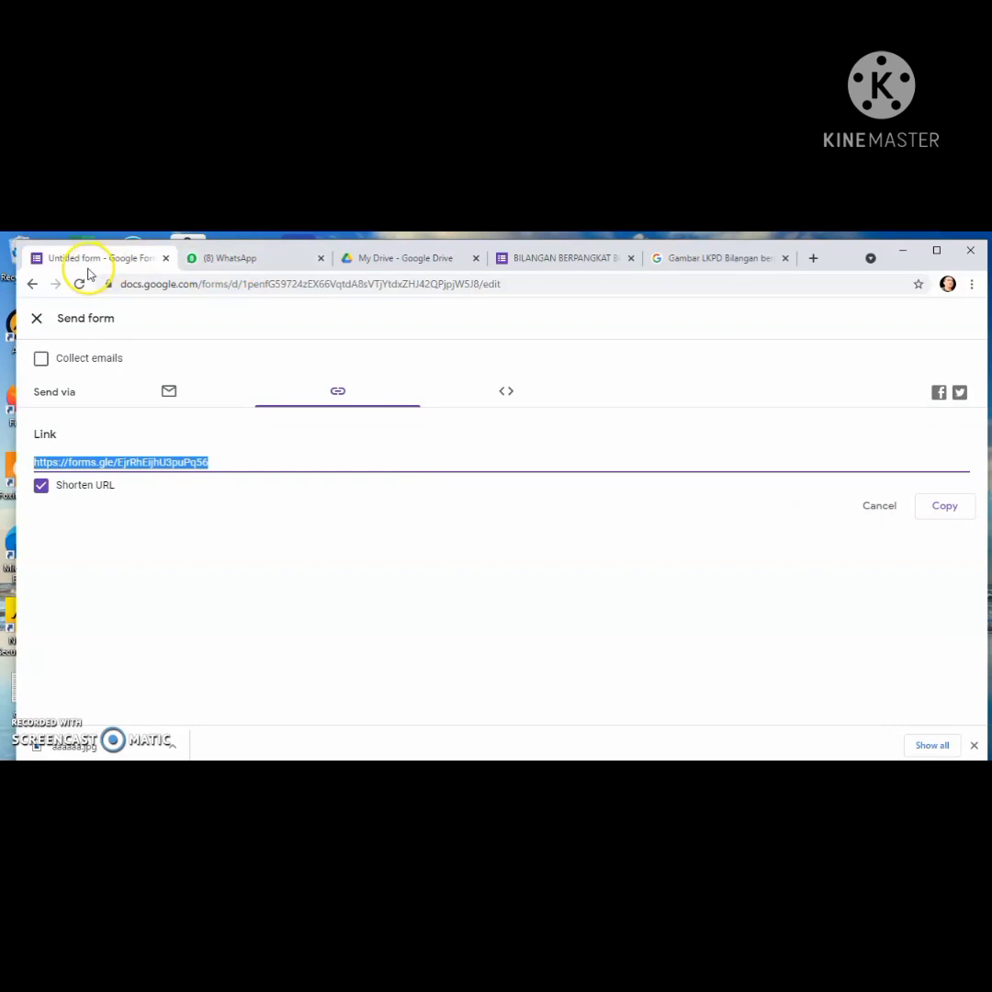
click(37, 318)
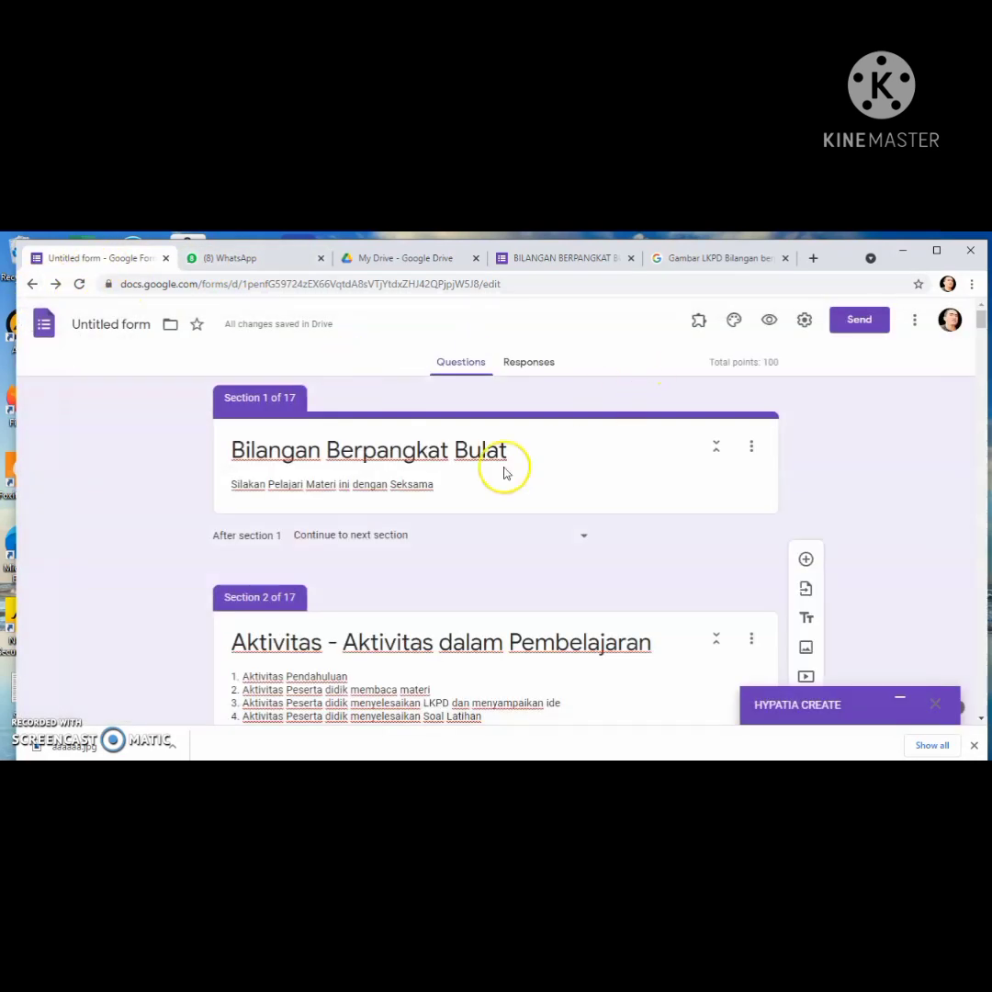
click(768, 319)
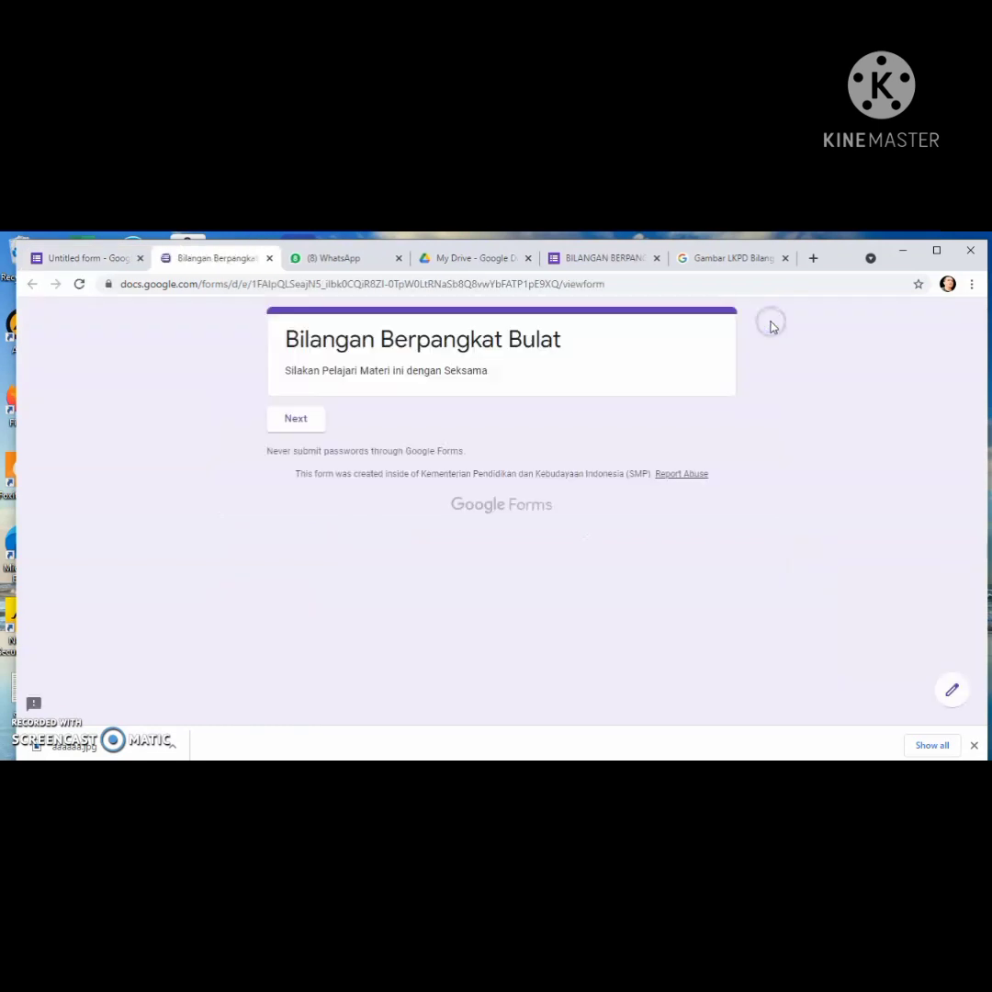